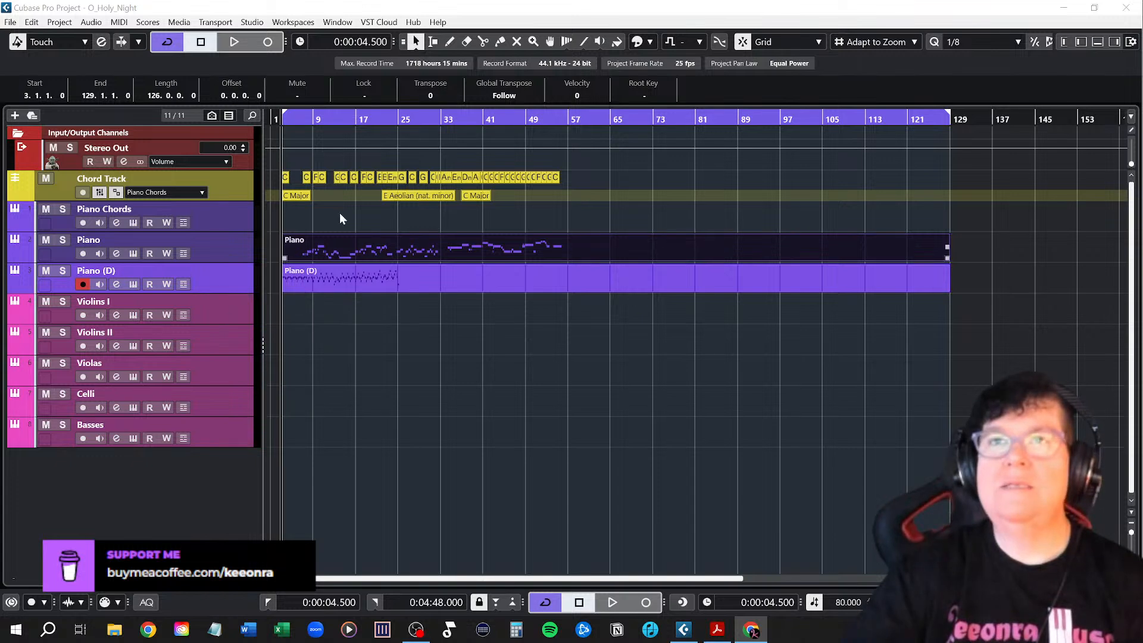
# Zoom in on the arrangement and play it from bar 3 through about bar 26
pyautogui.scroll(3, 324, 341)
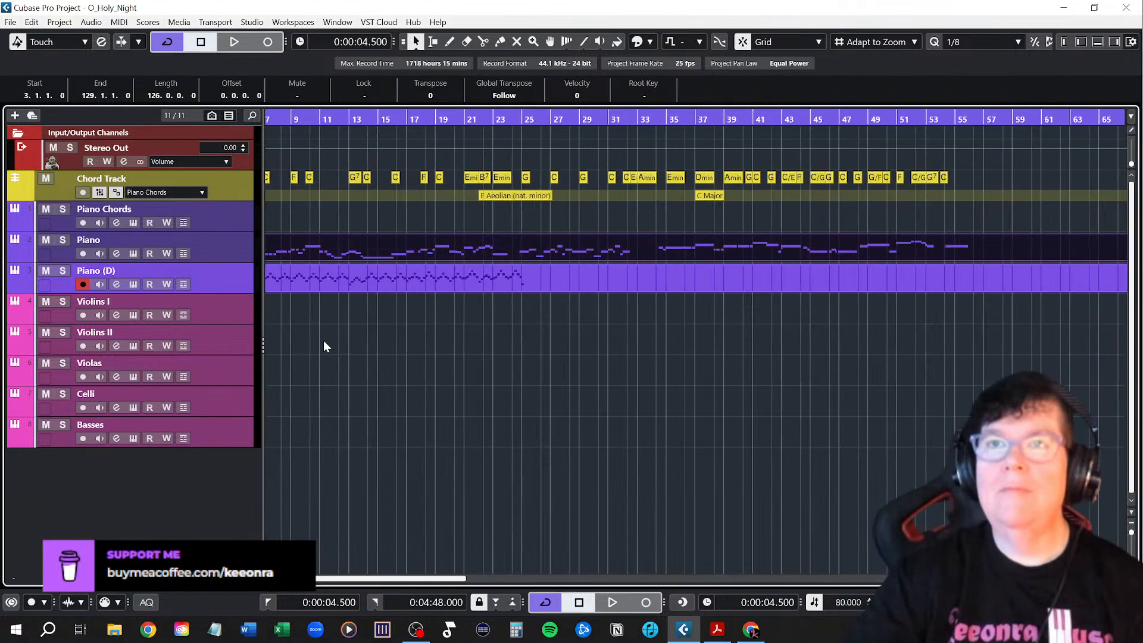
pyautogui.hscroll(-3, 323, 340)
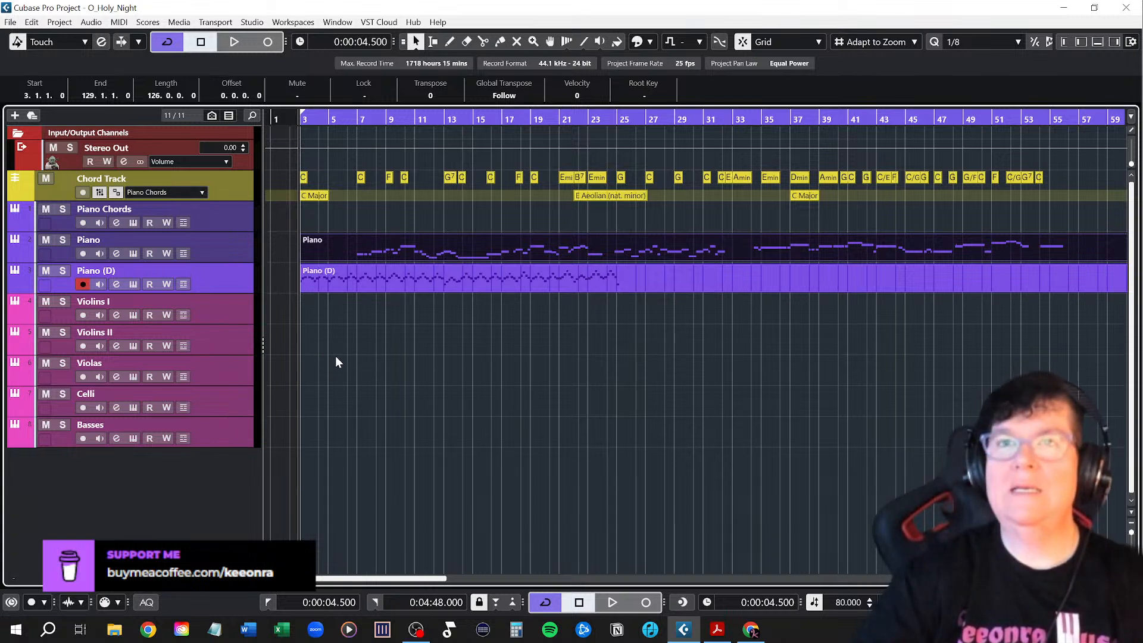
pyautogui.press('space')
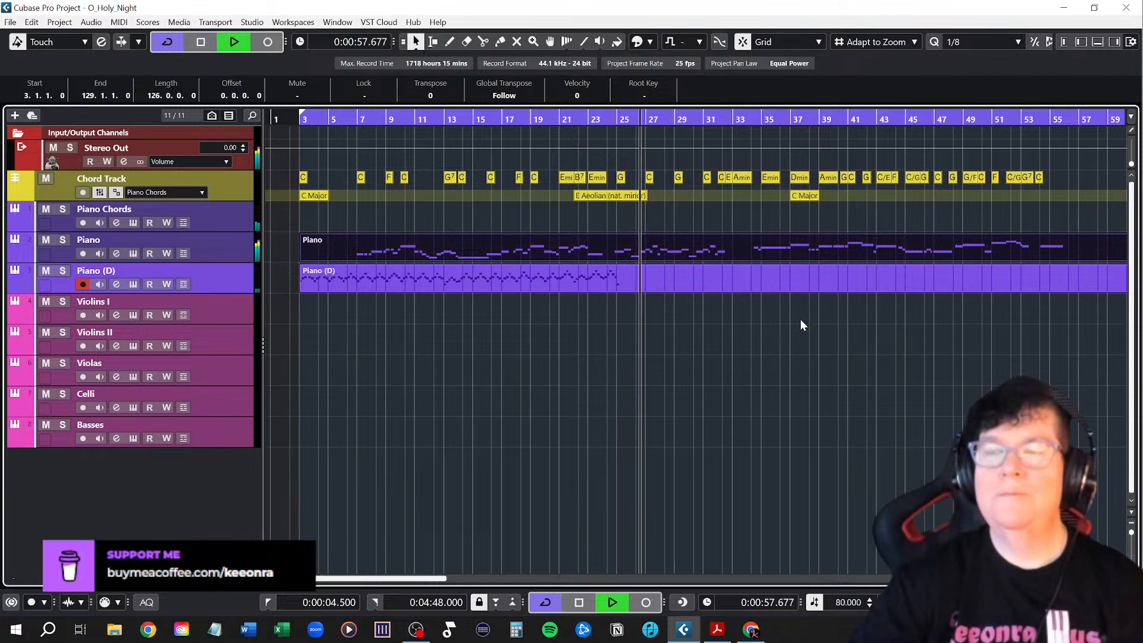
pyautogui.press('space')
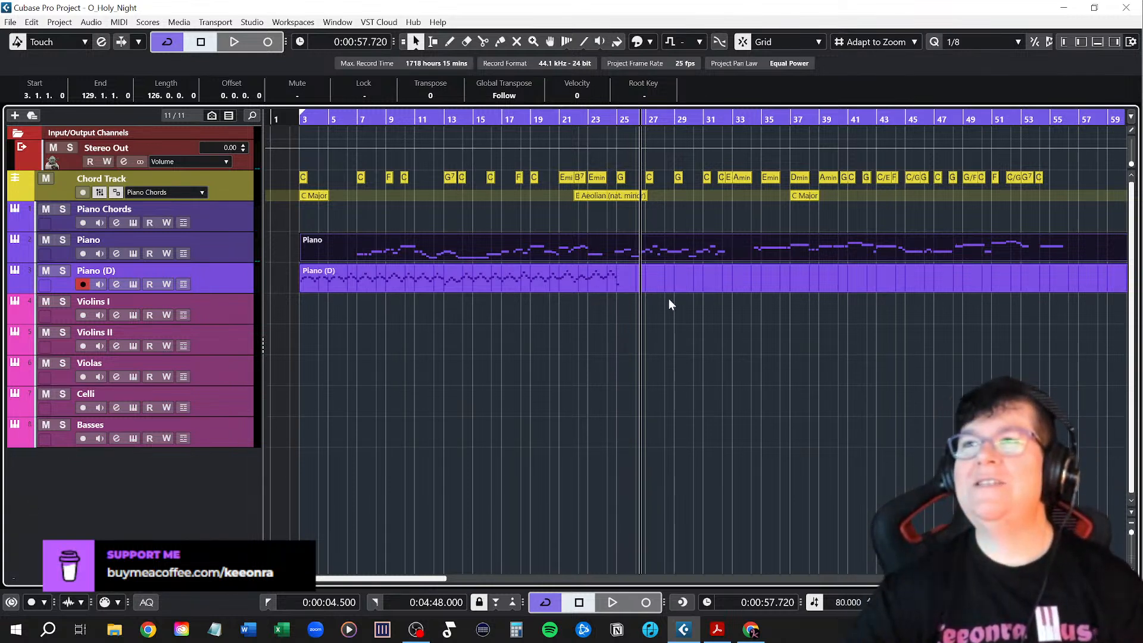
# Open the Piano part in the Key Editor, examine its melody notes between bars 10 and 39, and close the editor
pyautogui.click(656, 283)
pyautogui.click(547, 260)
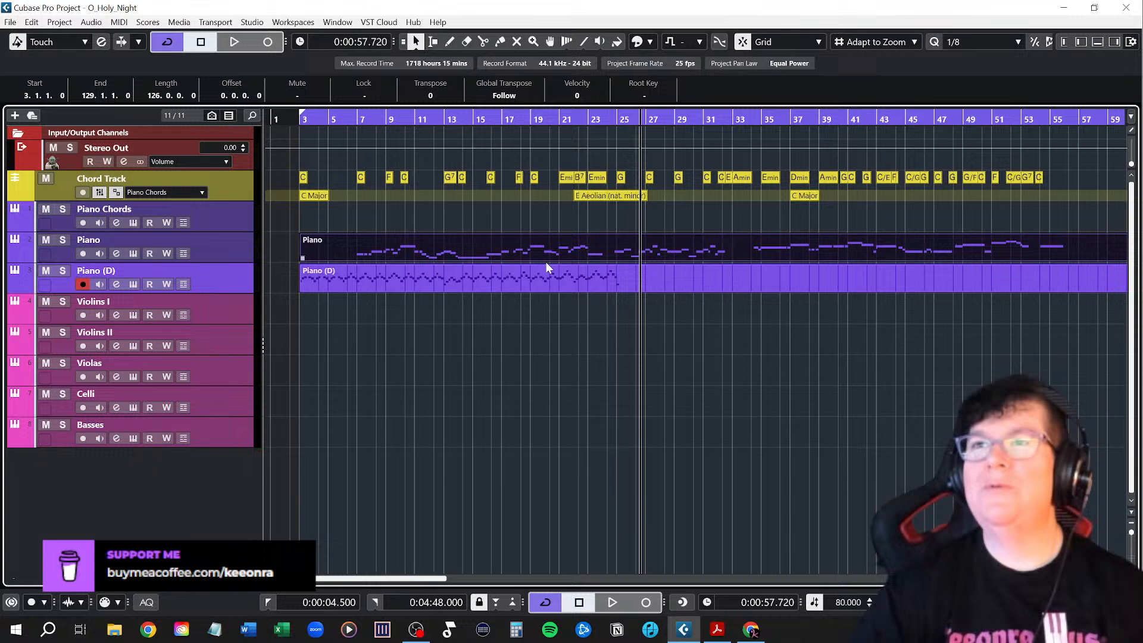
pyautogui.doubleClick(438, 253)
pyautogui.scroll(-4, 467, 294)
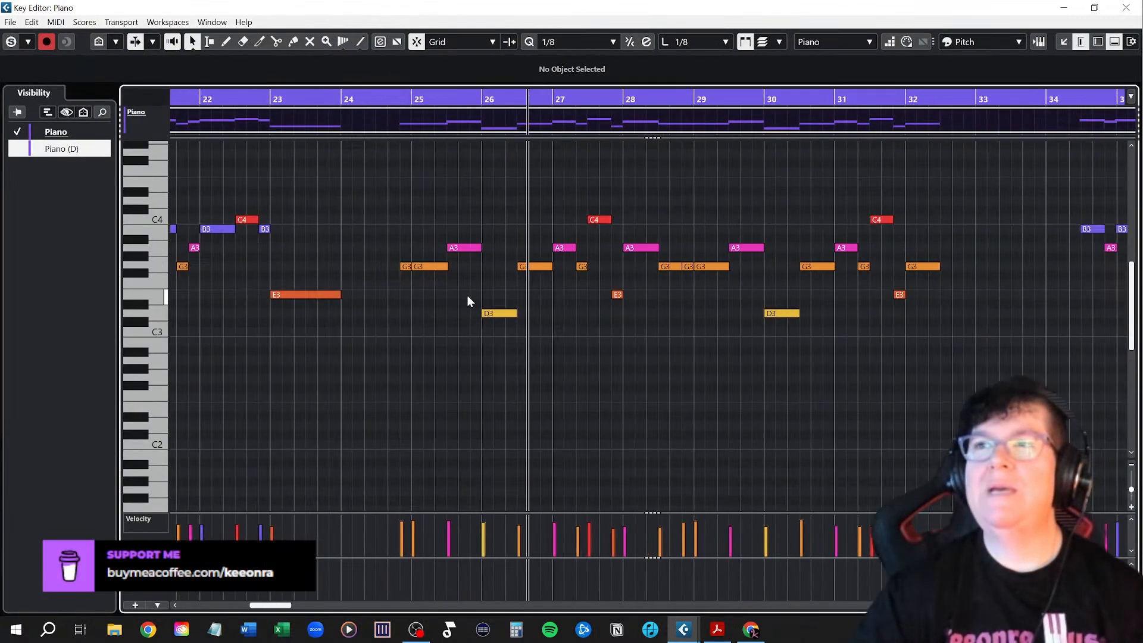
pyautogui.scroll(-2, 467, 295)
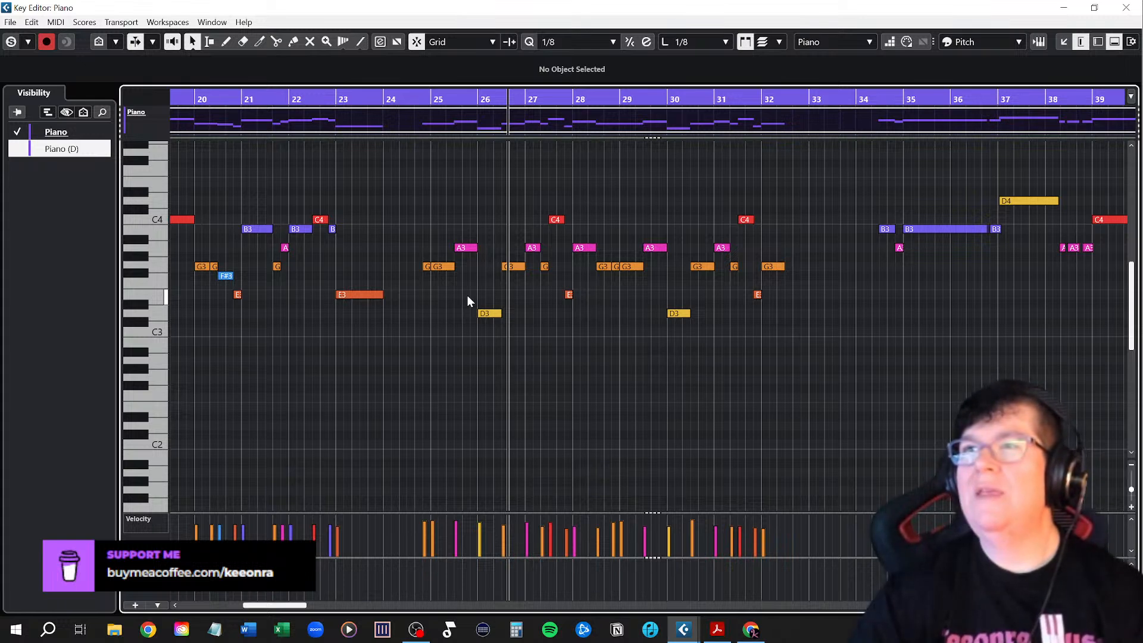
pyautogui.hscroll(-5, 467, 295)
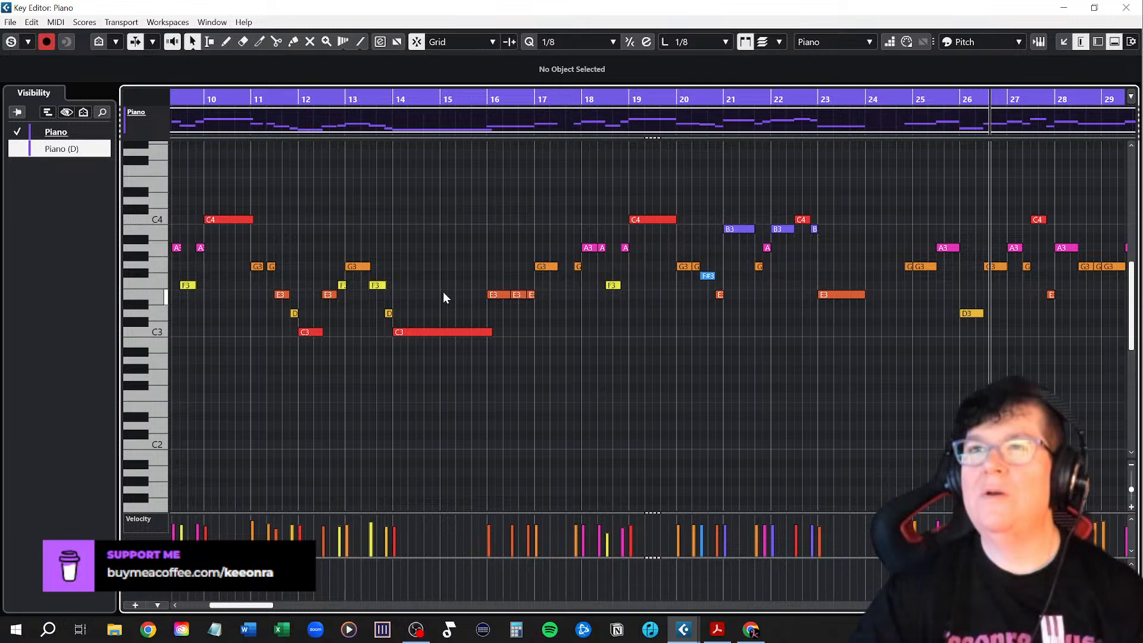
pyautogui.click(1125, 7)
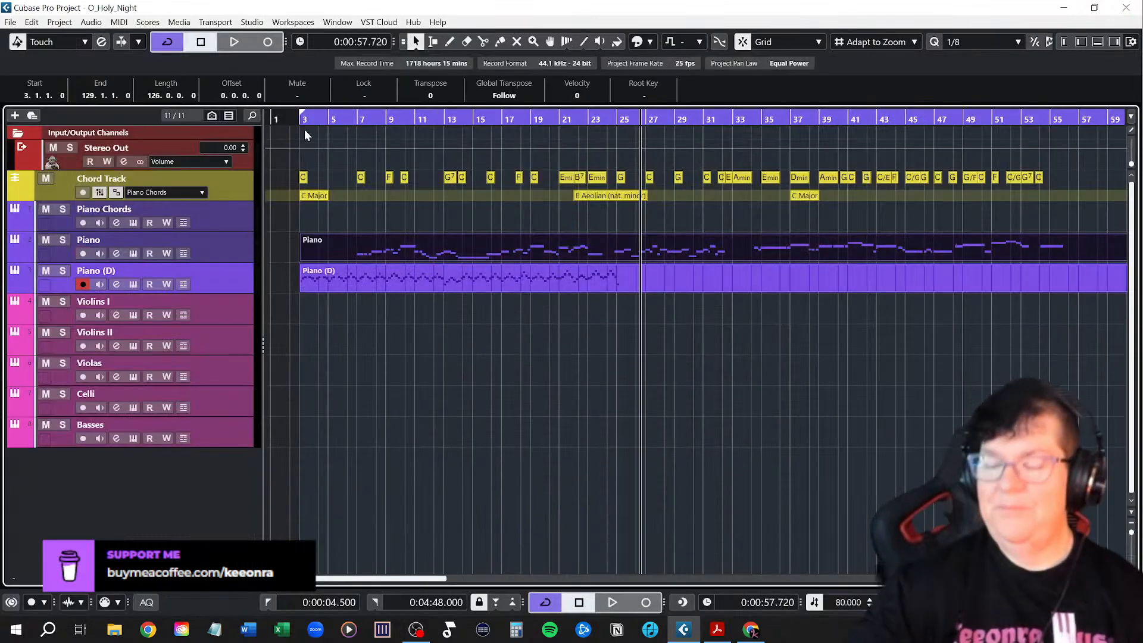
# Return to the start of the cycle range at bar 3 and play the arrangement into bar 18
pyautogui.press('KP_1')
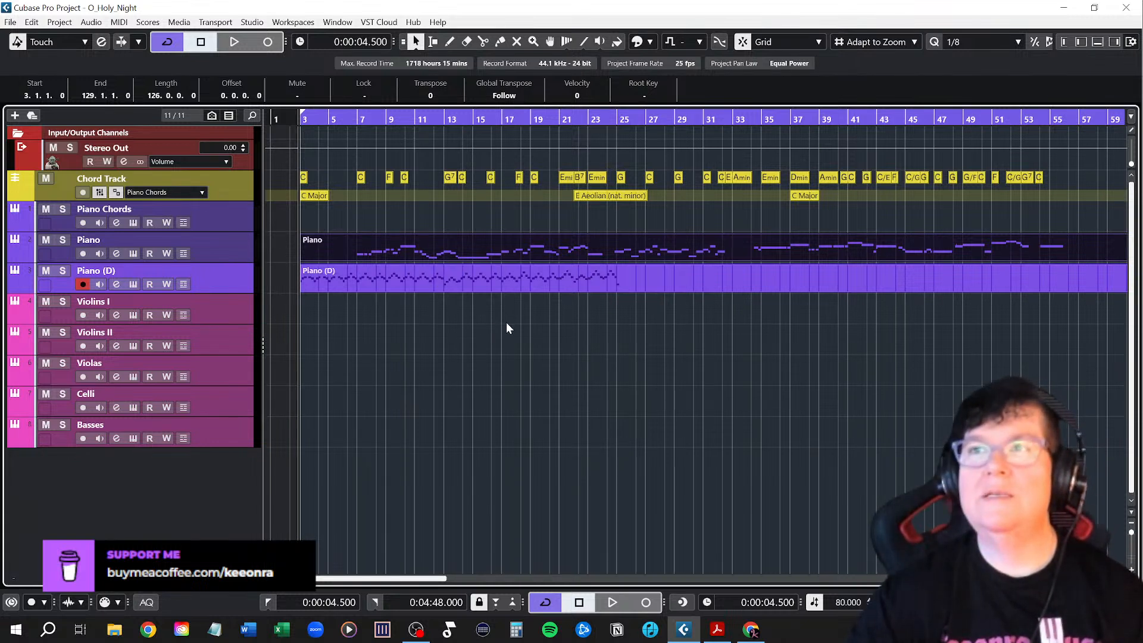
pyautogui.press('space')
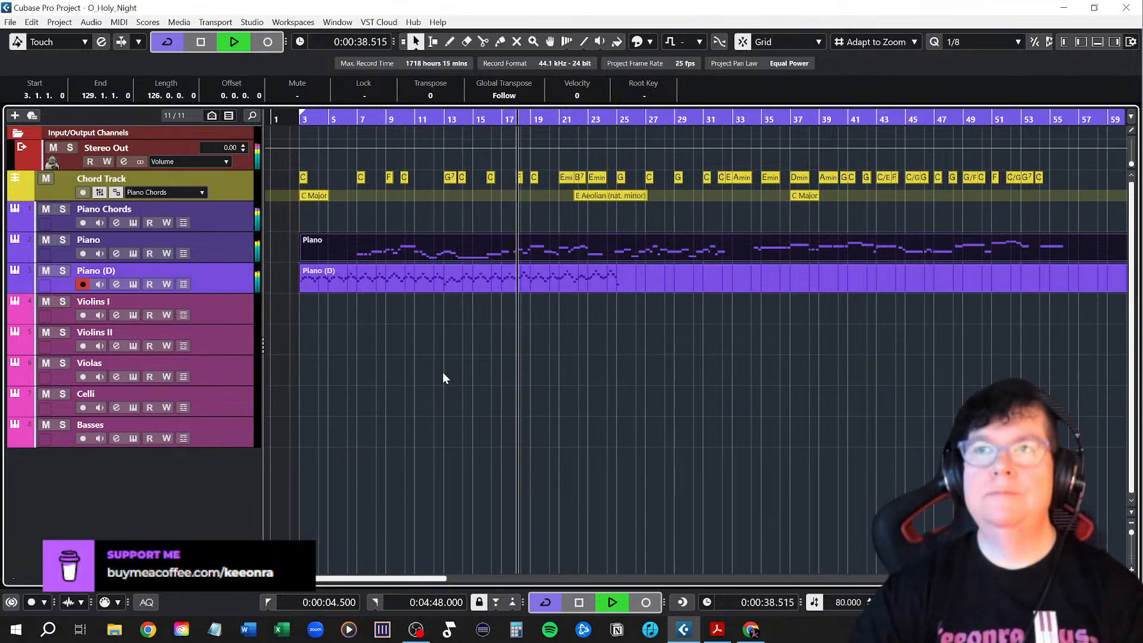
pyautogui.press('space')
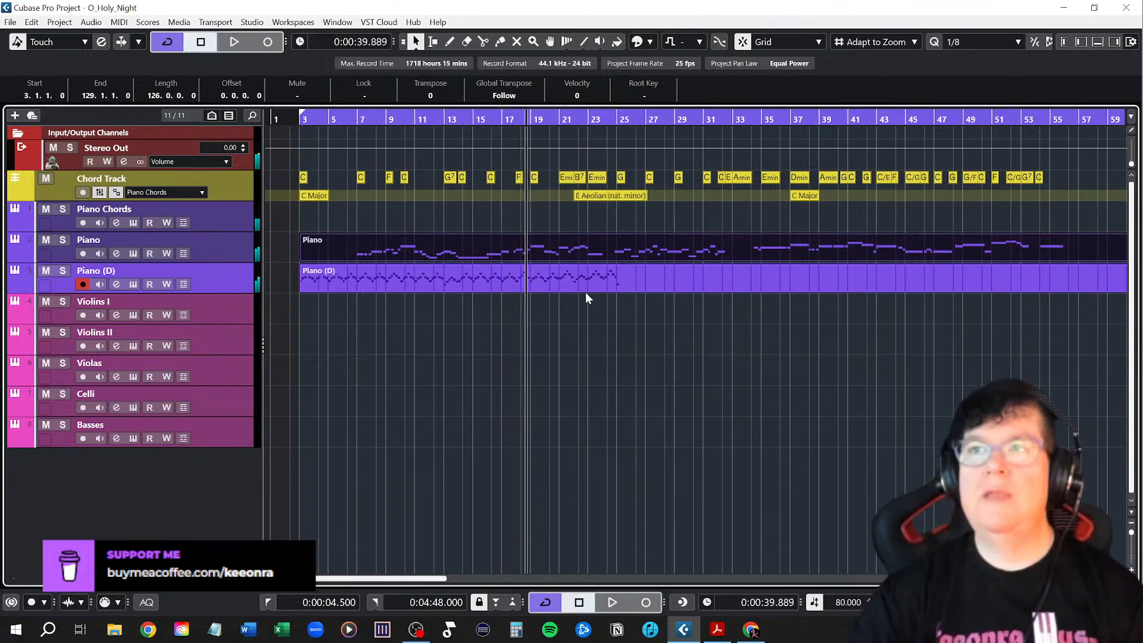
# Open the Piano part in the Key Editor, zoom in around bar 18, and play the notes from bar 17
pyautogui.press('h')
pyautogui.press('h')
pyautogui.doubleClick(450, 251)
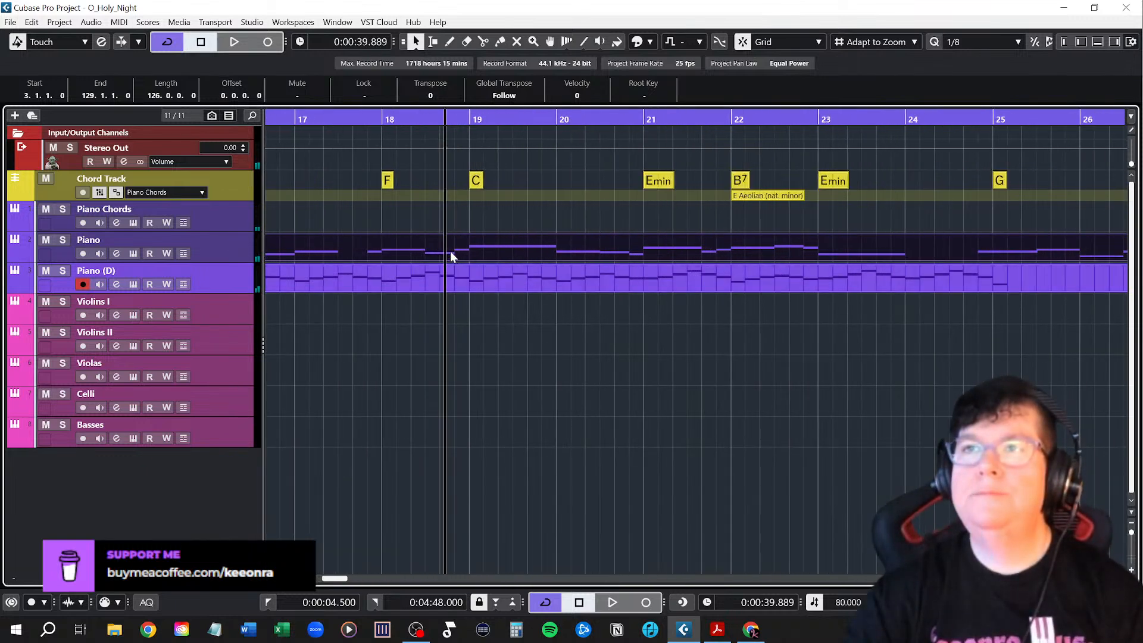
pyautogui.scroll(2, 801, 345)
pyautogui.hscroll(2, 801, 345)
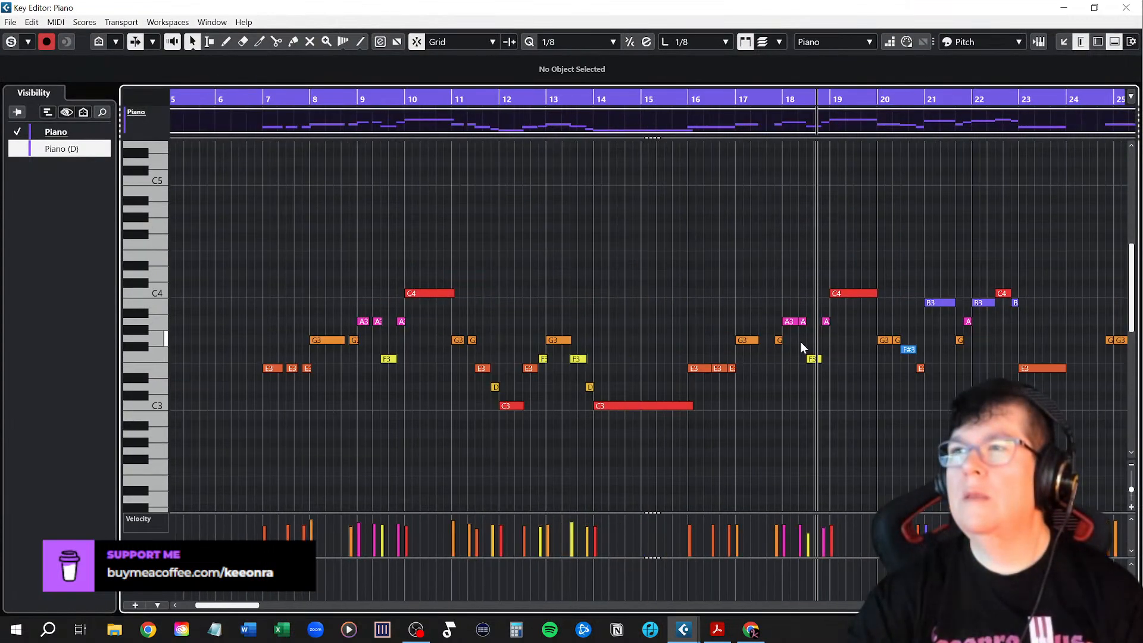
pyautogui.press('h')
pyautogui.press('h')
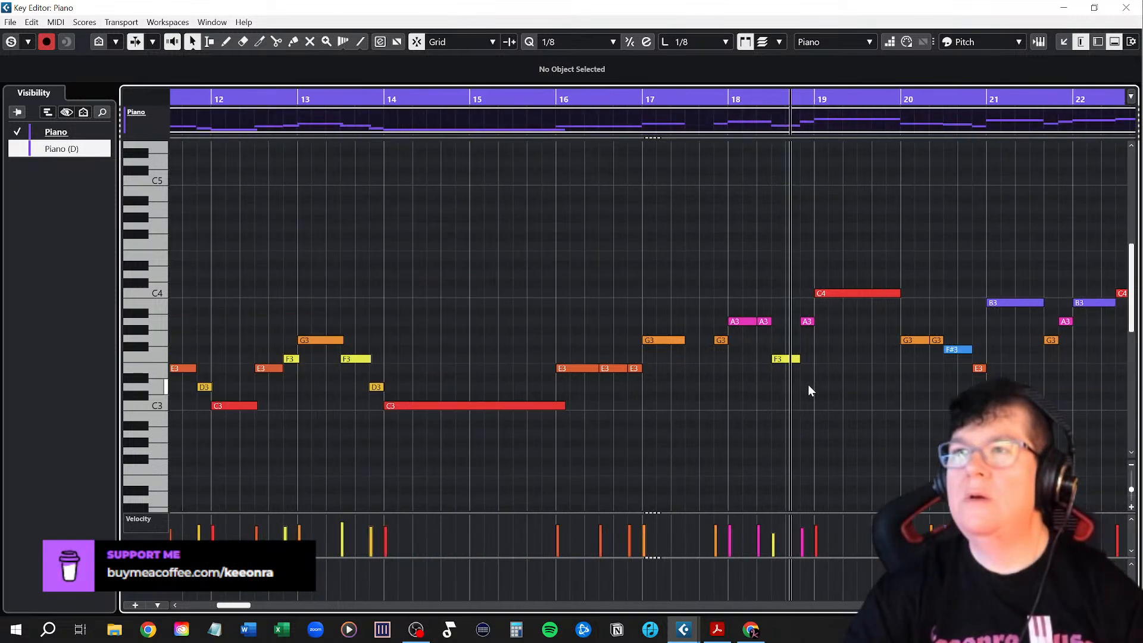
pyautogui.click(439, 98)
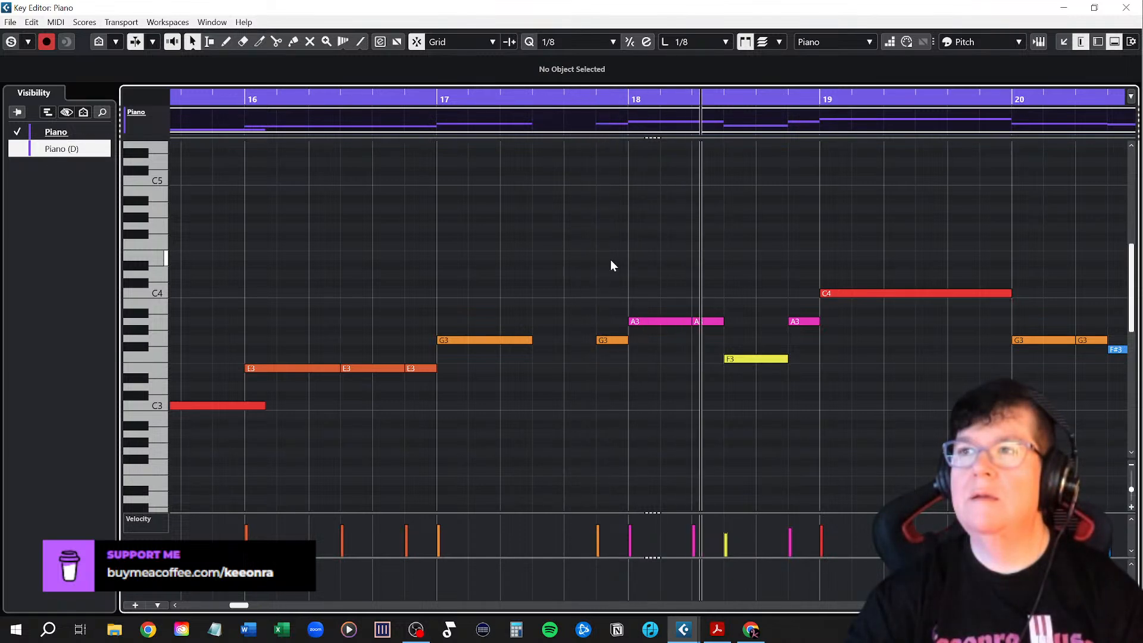
pyautogui.scroll(-6, 801, 396)
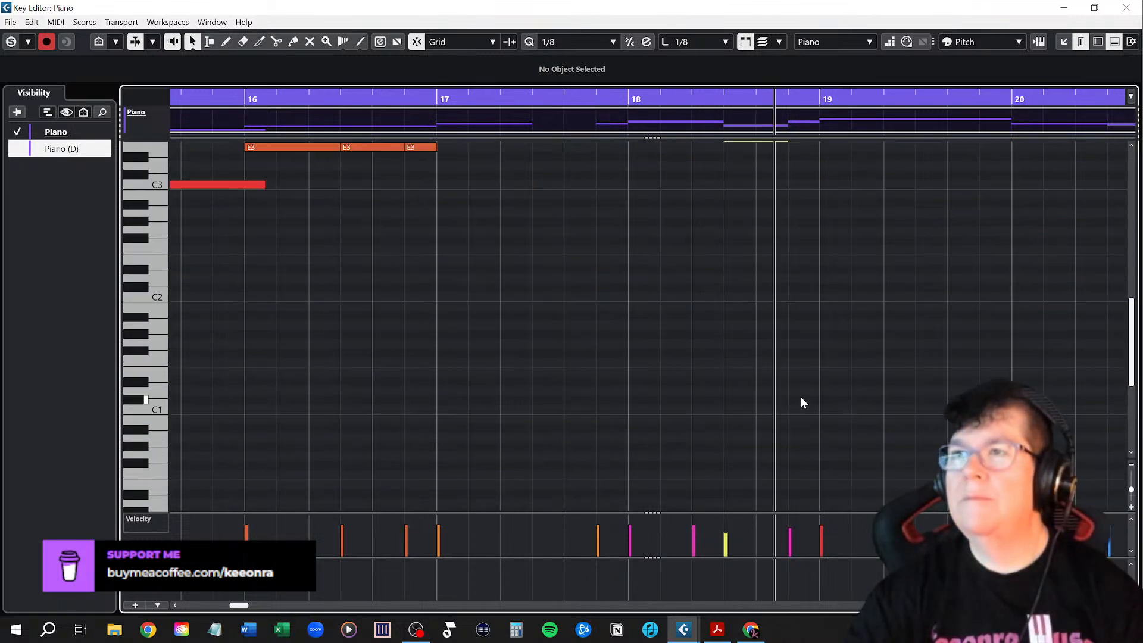
pyautogui.scroll(4, 785, 385)
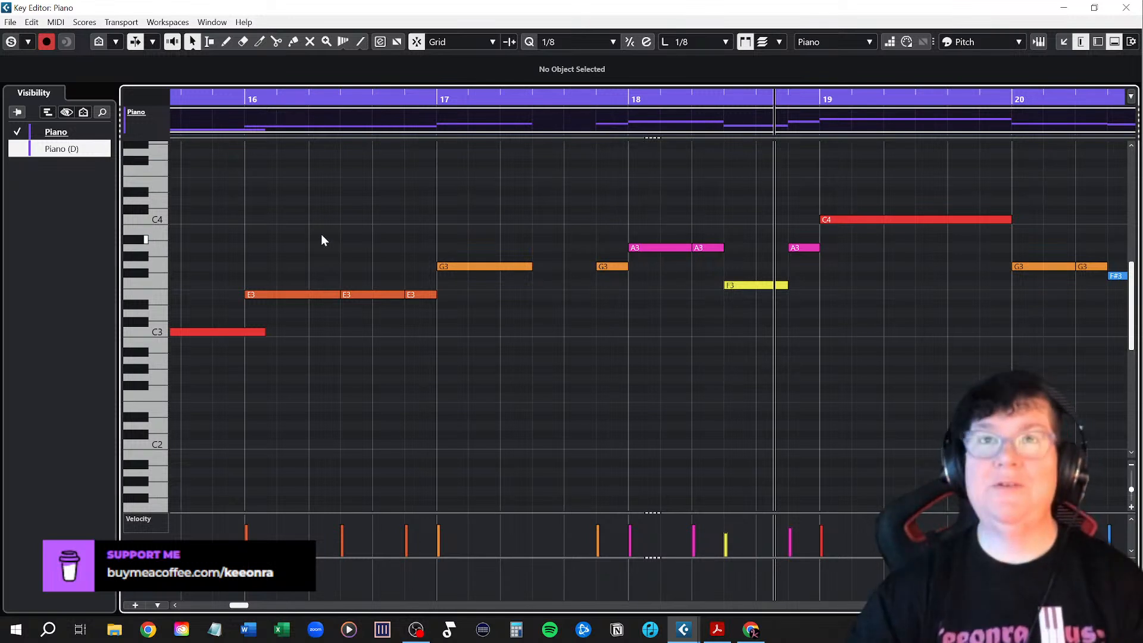
# Show the Piano (D) part together with the Piano melody in the editor and play from bar 18 into bar 19
pyautogui.click(18, 149)
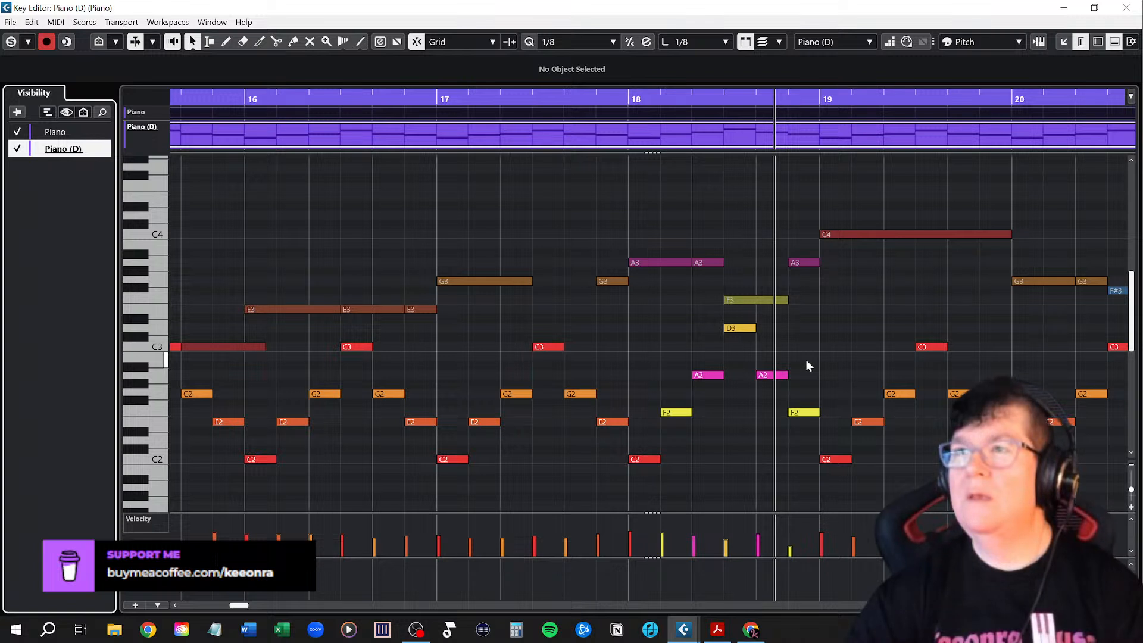
pyautogui.click(631, 106)
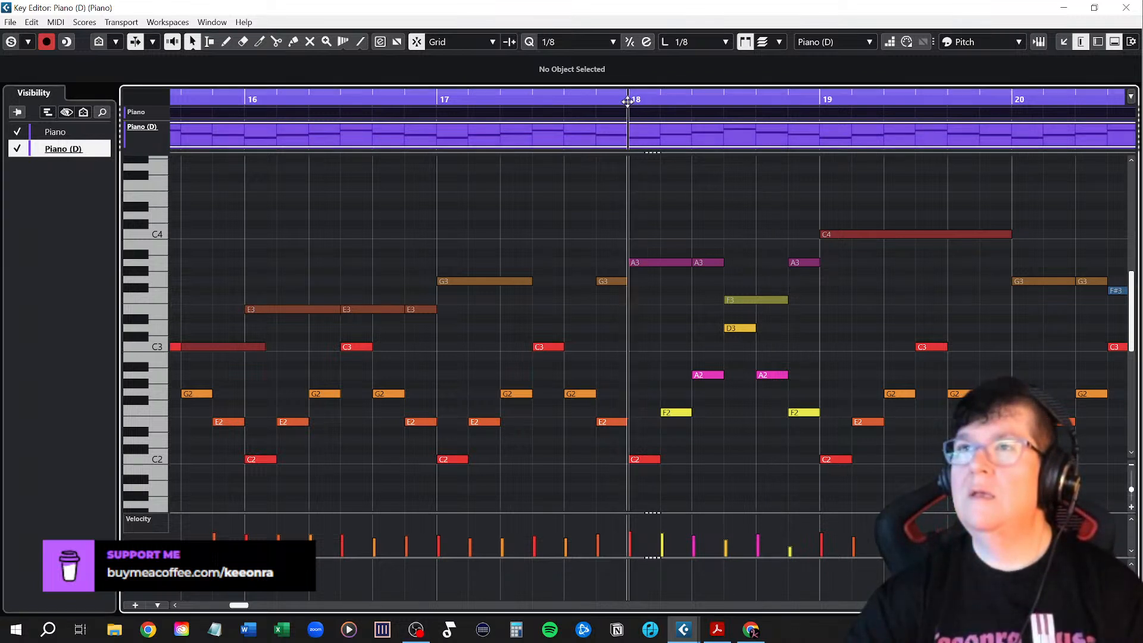
pyautogui.press('space')
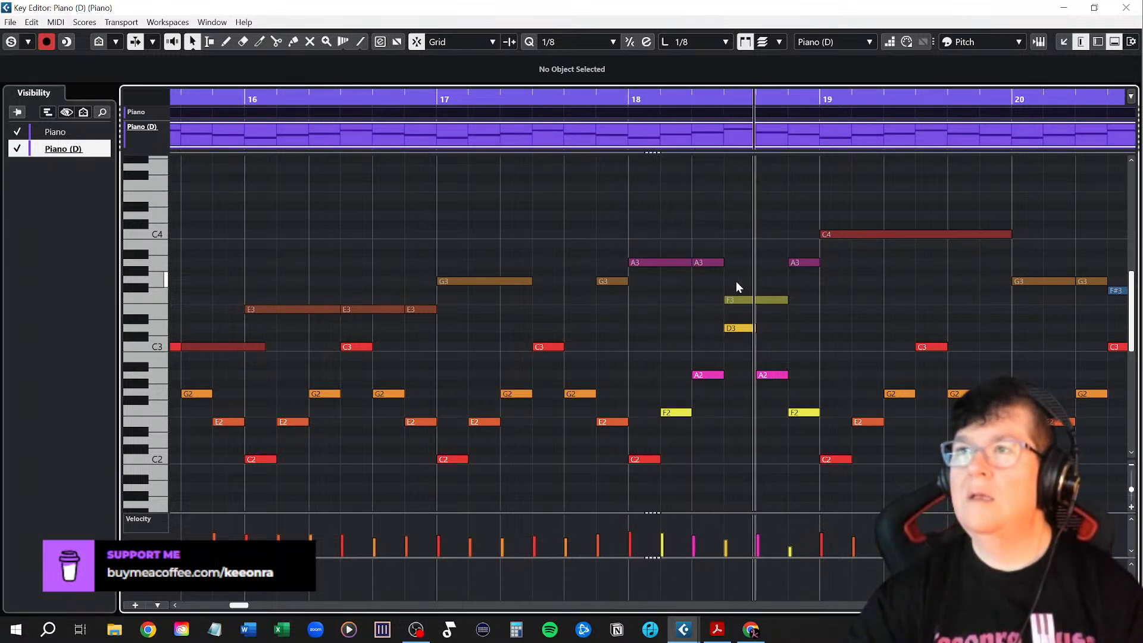
pyautogui.press('space')
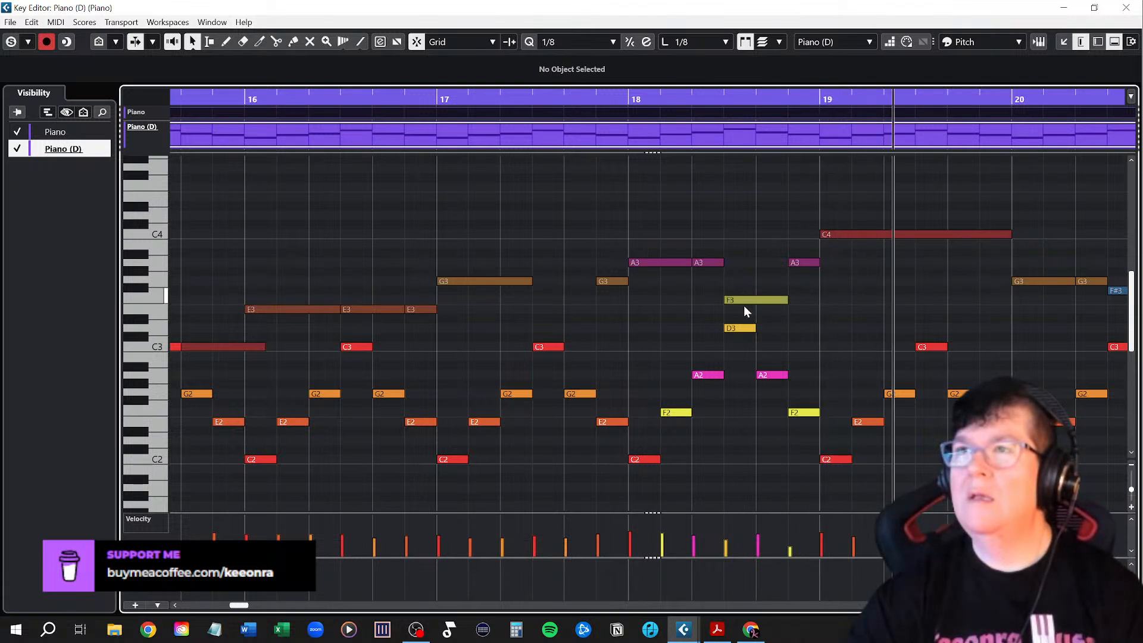
# In bar 18 of Piano (D), raise the D3 note's velocity to 76 and the last F2 note's velocity to about 89
pyautogui.click(735, 328)
pyautogui.moveTo(727, 543); pyautogui.dragTo(729, 532)
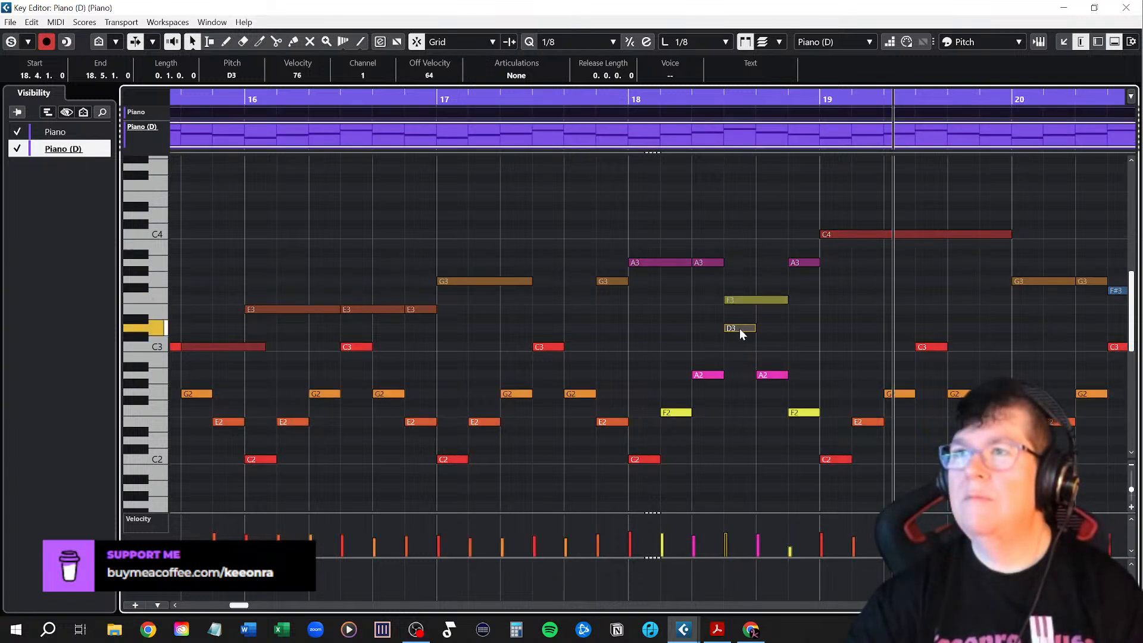
pyautogui.moveTo(792, 547); pyautogui.dragTo(793, 530)
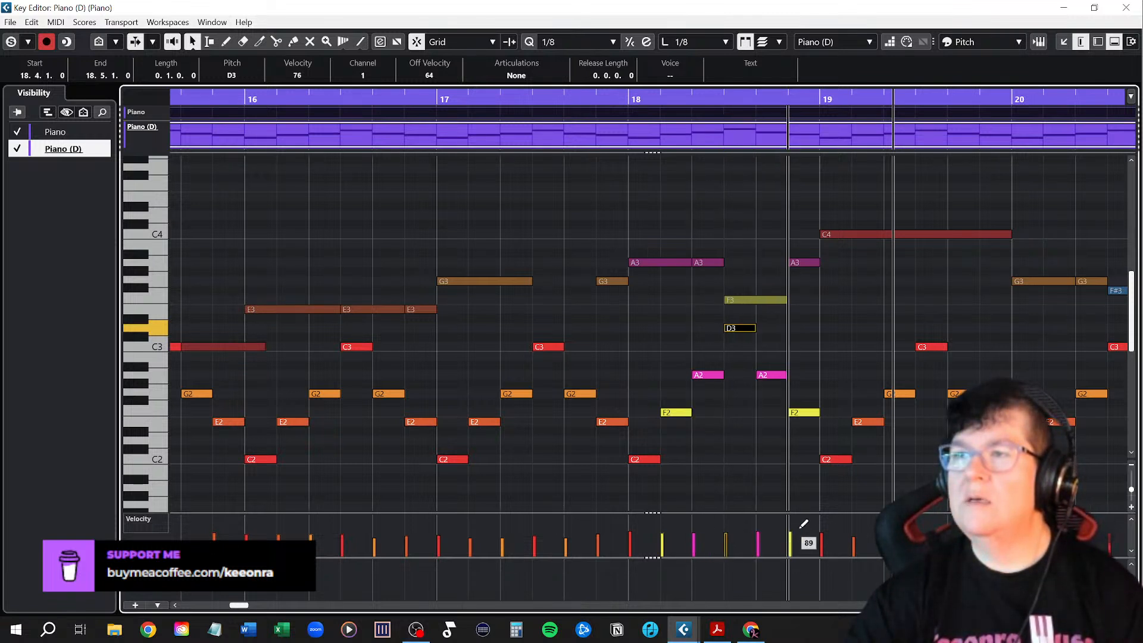
# Play the passage from late bar 17 into bar 19 to check the velocity changes, and deselect the note
pyautogui.click(562, 98)
pyautogui.press('space')
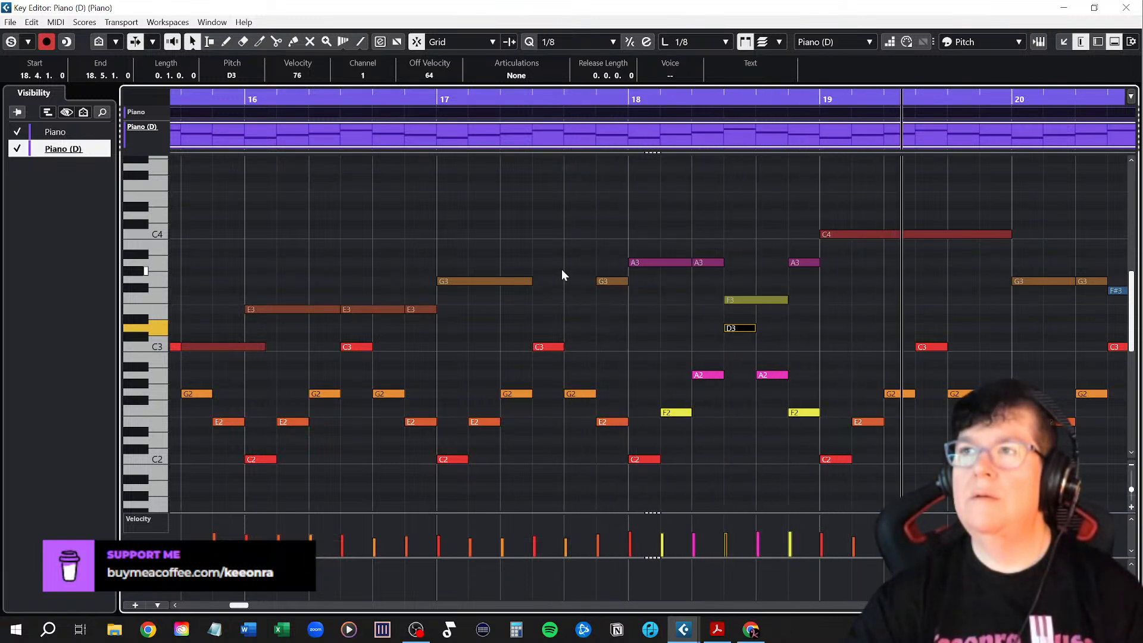
pyautogui.click(716, 209)
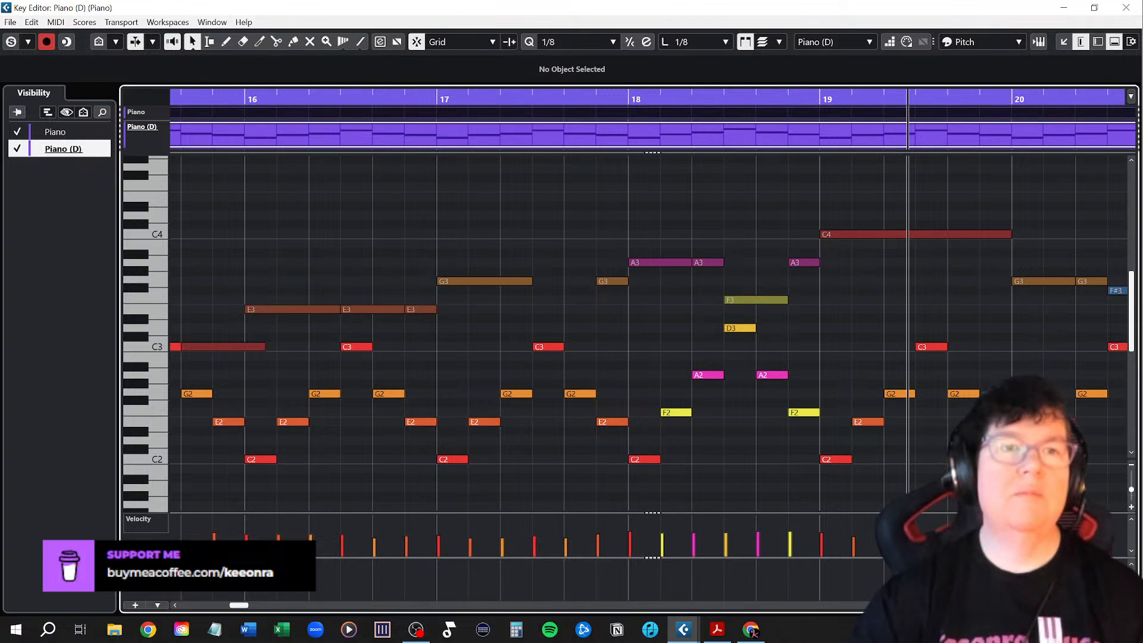
# Place the playback cursor at bar 18 and lower the Piano (D) D3 note in that bar to C3
pyautogui.hotkey('alt', 'Tab')
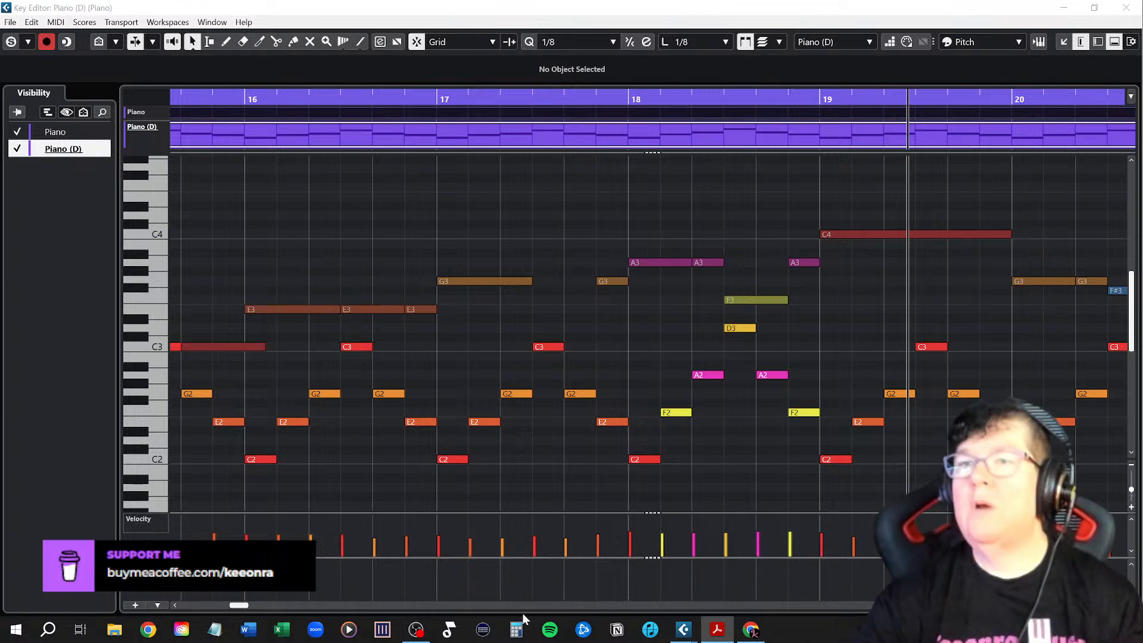
pyautogui.hscroll(-1, 233, 604)
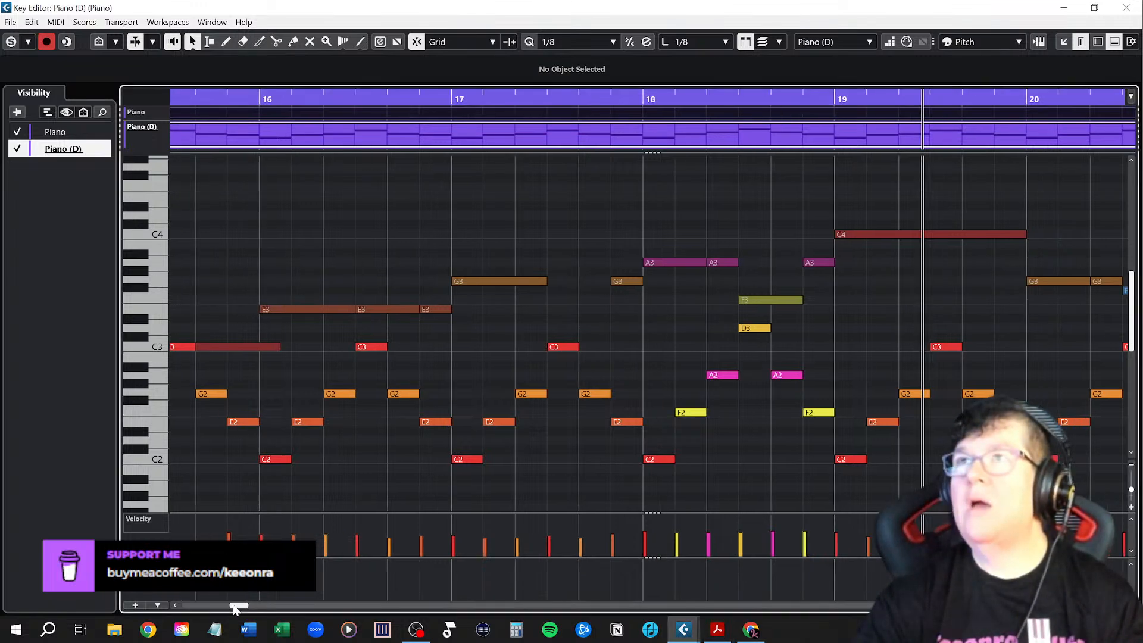
pyautogui.moveTo(234, 604)
pyautogui.mouseDown()
pyautogui.moveTo(175, 606)
pyautogui.moveTo(238, 603)
pyautogui.mouseUp()
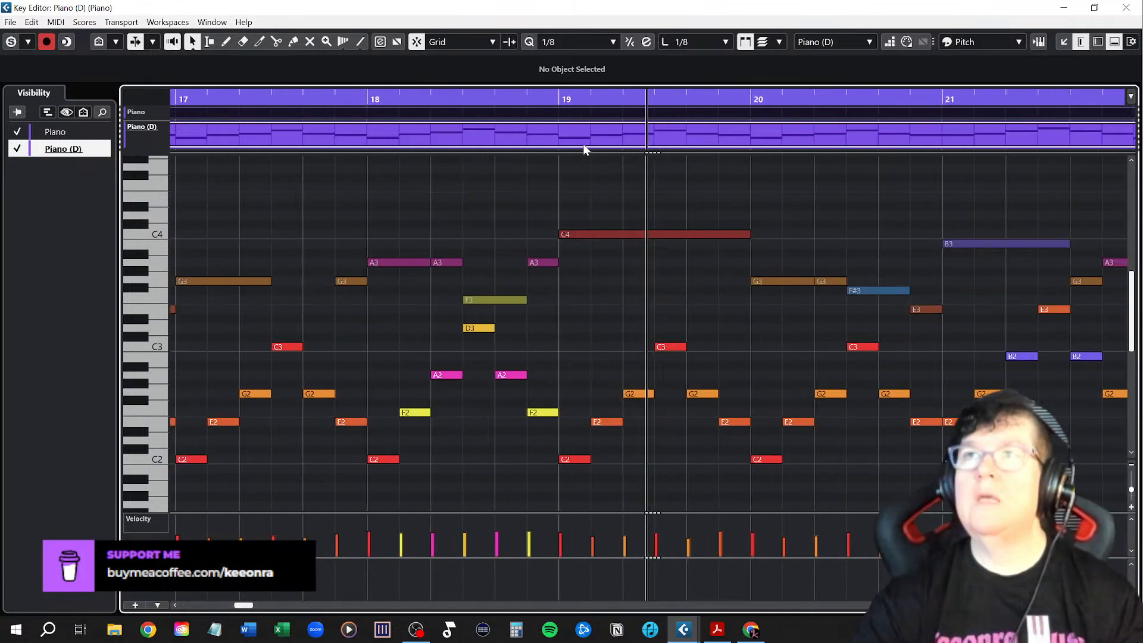
pyautogui.click(557, 98)
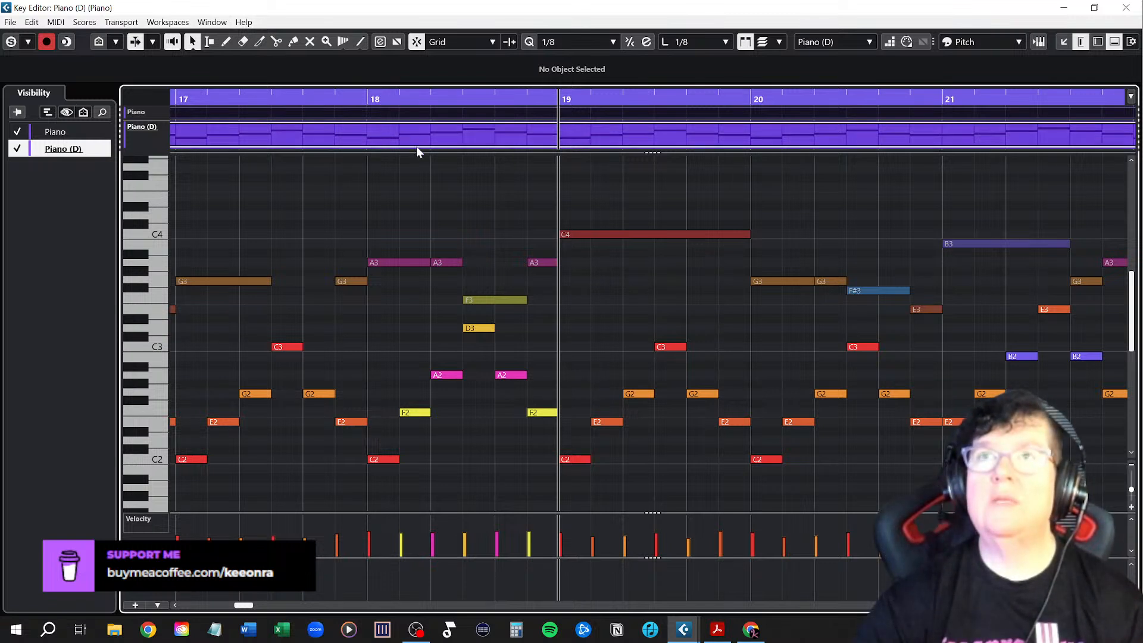
pyautogui.click(366, 100)
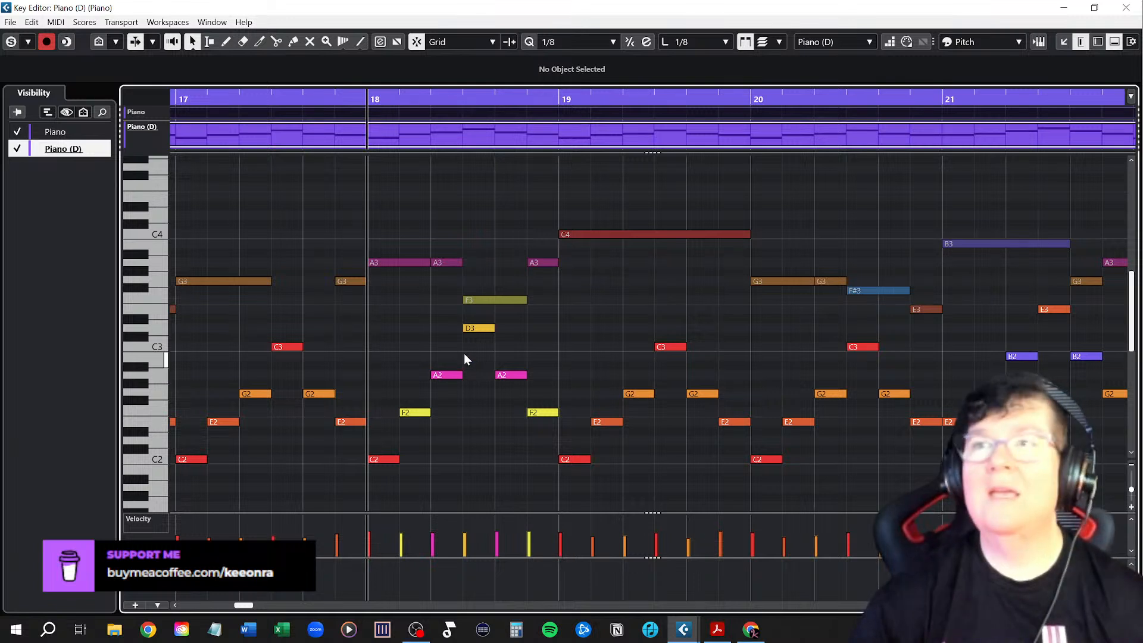
pyautogui.click(482, 328)
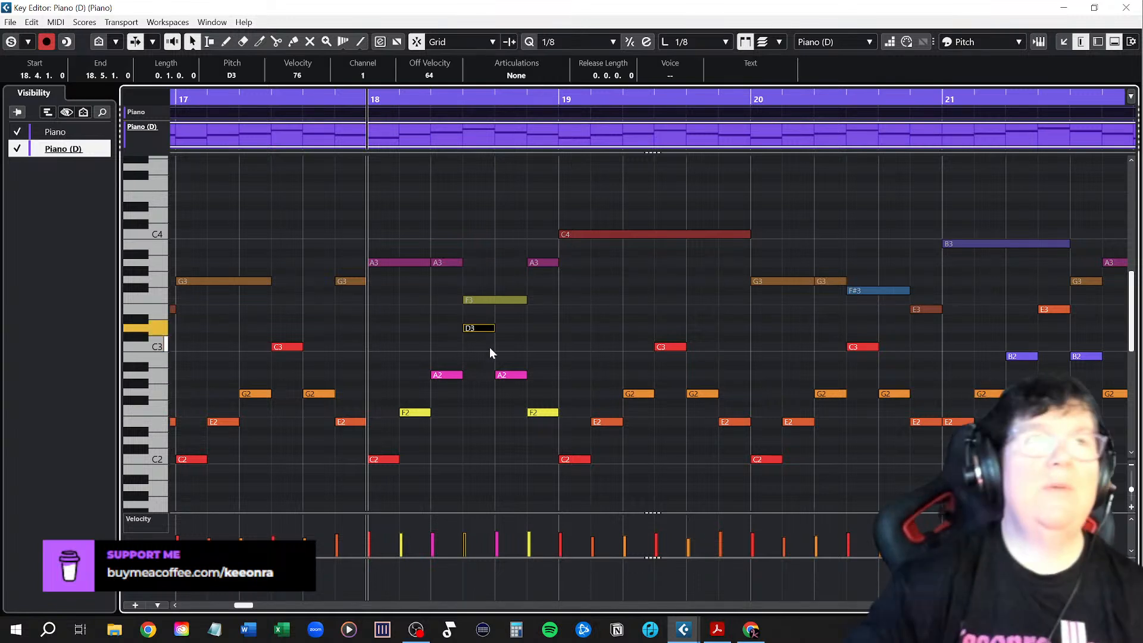
pyautogui.press('Down')
pyautogui.press('Down')
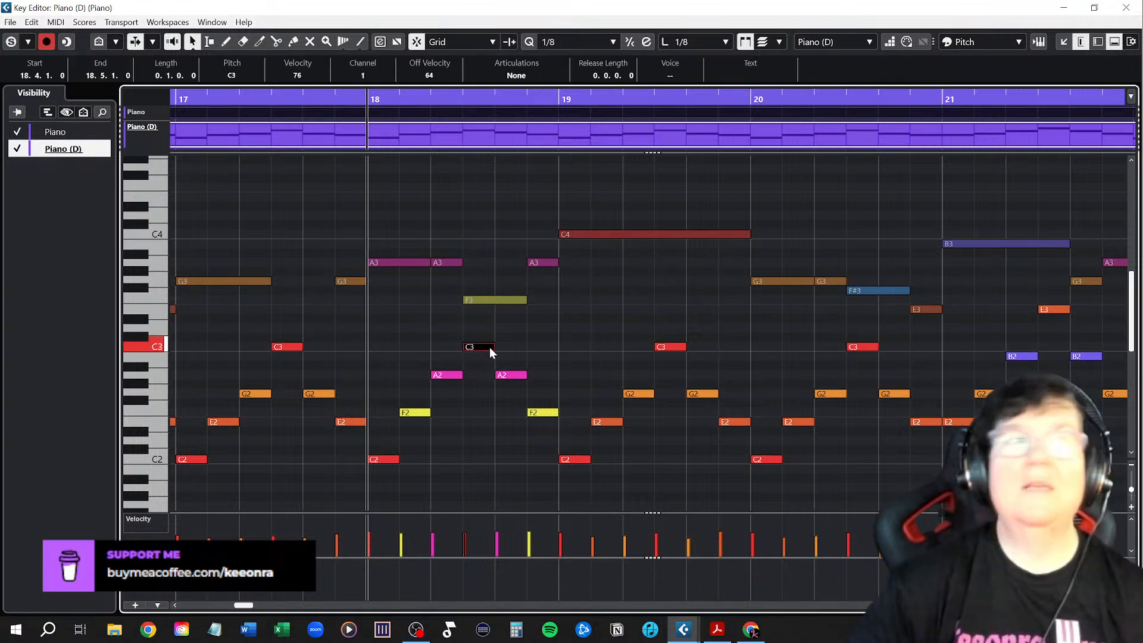
# Deselect the note, play on from bar 18, and examine the Piano (D) accompaniment up to bar 25
pyautogui.click(443, 296)
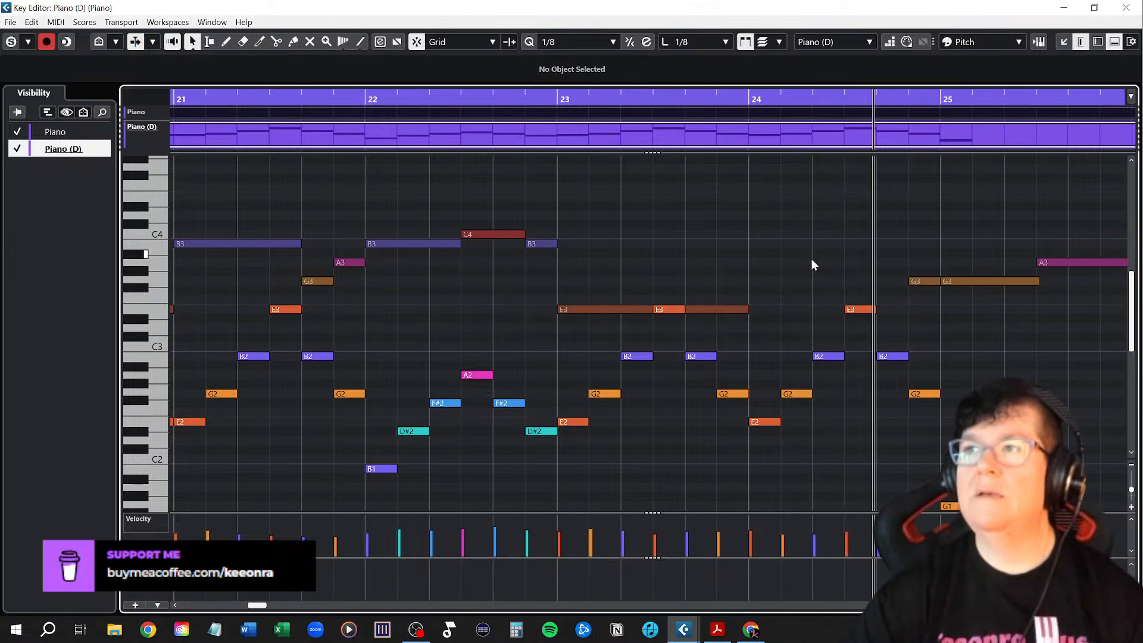
pyautogui.press('g')
pyautogui.press('g')
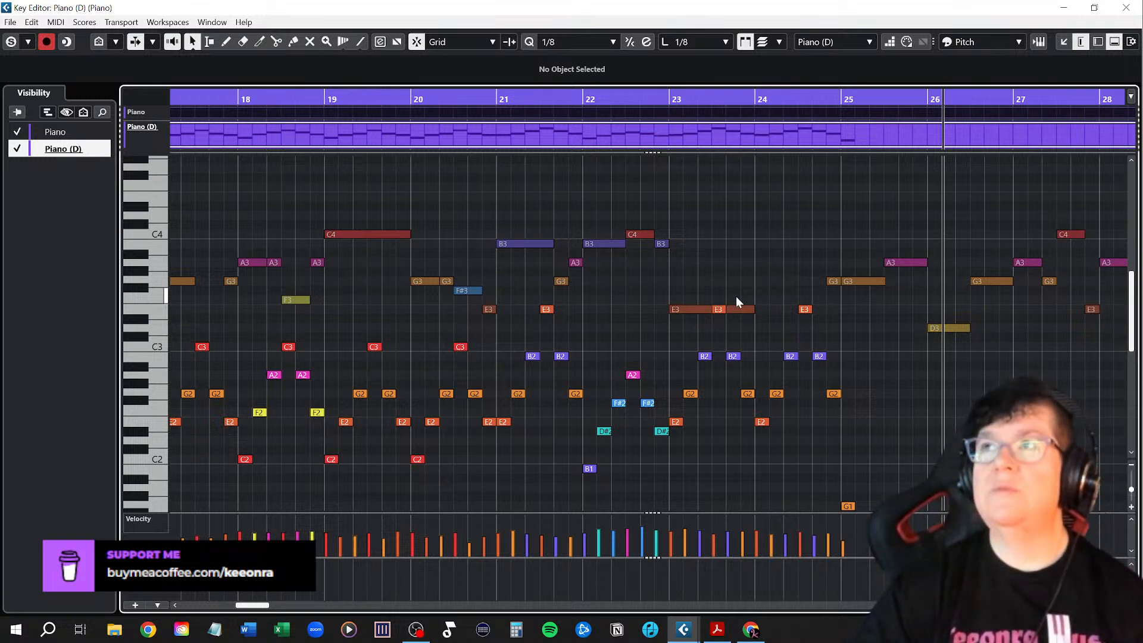
# Close the Key Editor, zoom the project out to show the arrangement from its beginning, and return the playback cursor to bar 3
pyautogui.click(1125, 7)
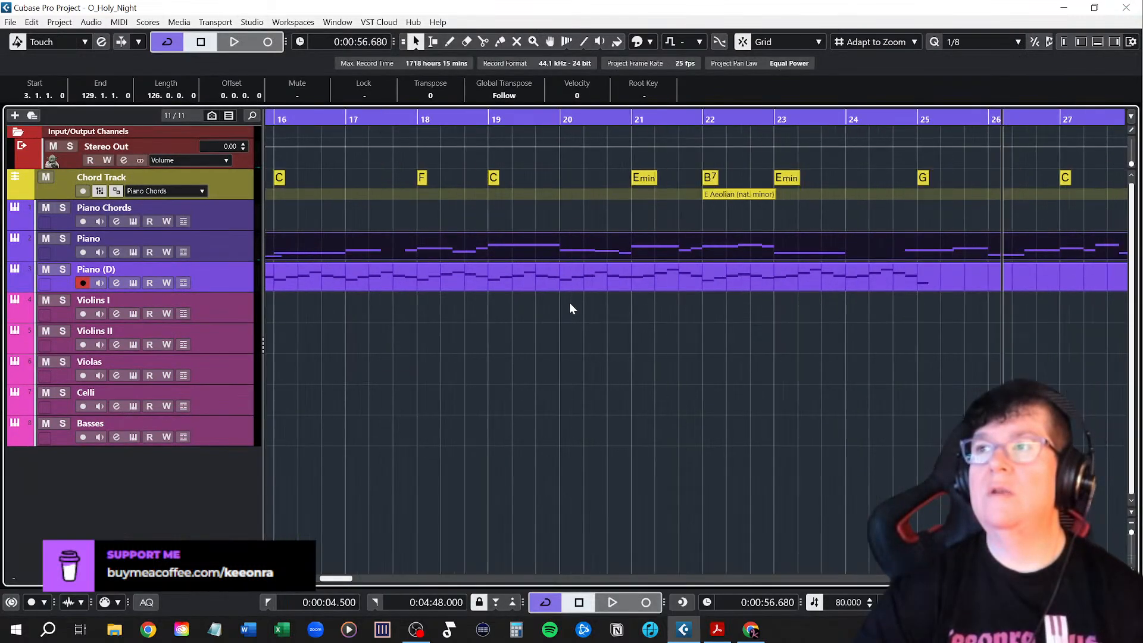
pyautogui.press('g')
pyautogui.press('g')
pyautogui.press('g')
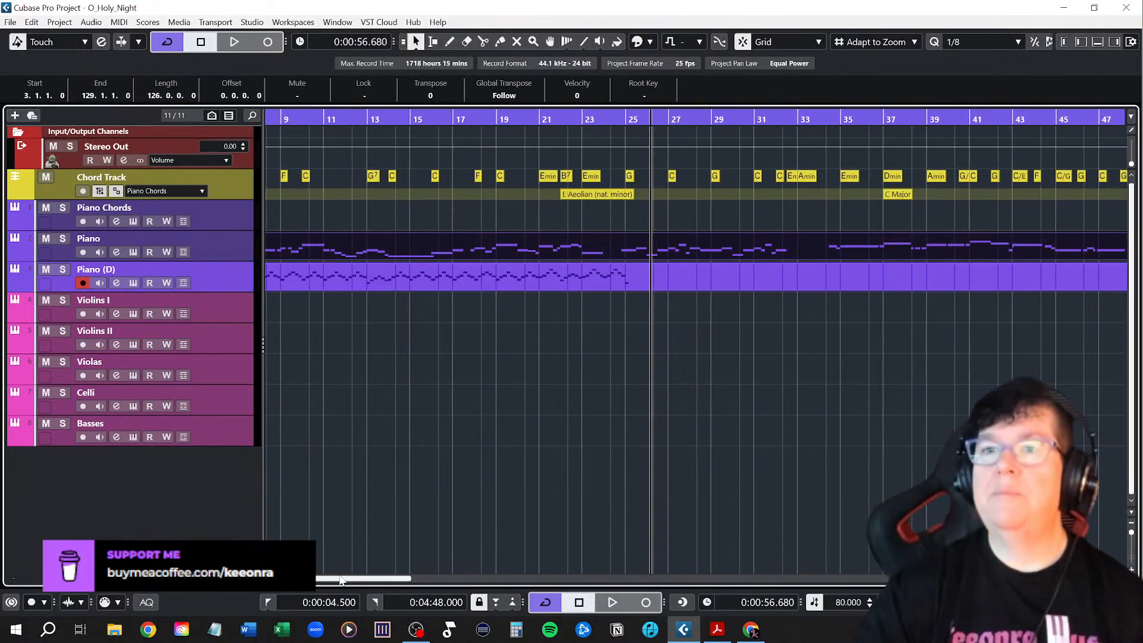
pyautogui.moveTo(341, 580); pyautogui.dragTo(300, 580)
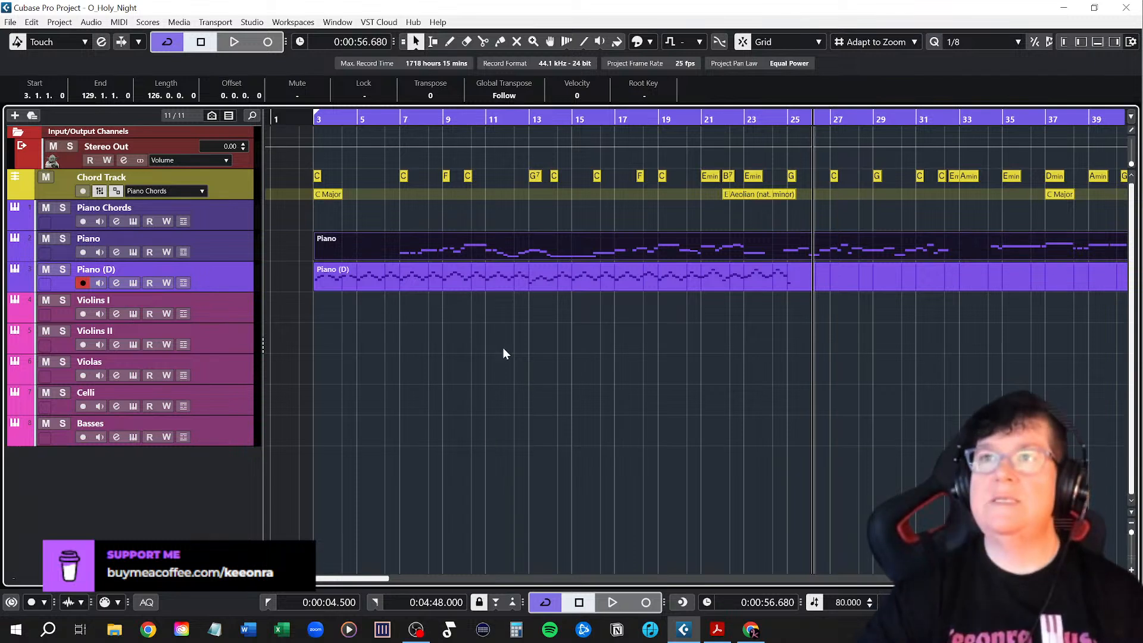
pyautogui.press('KP_1')
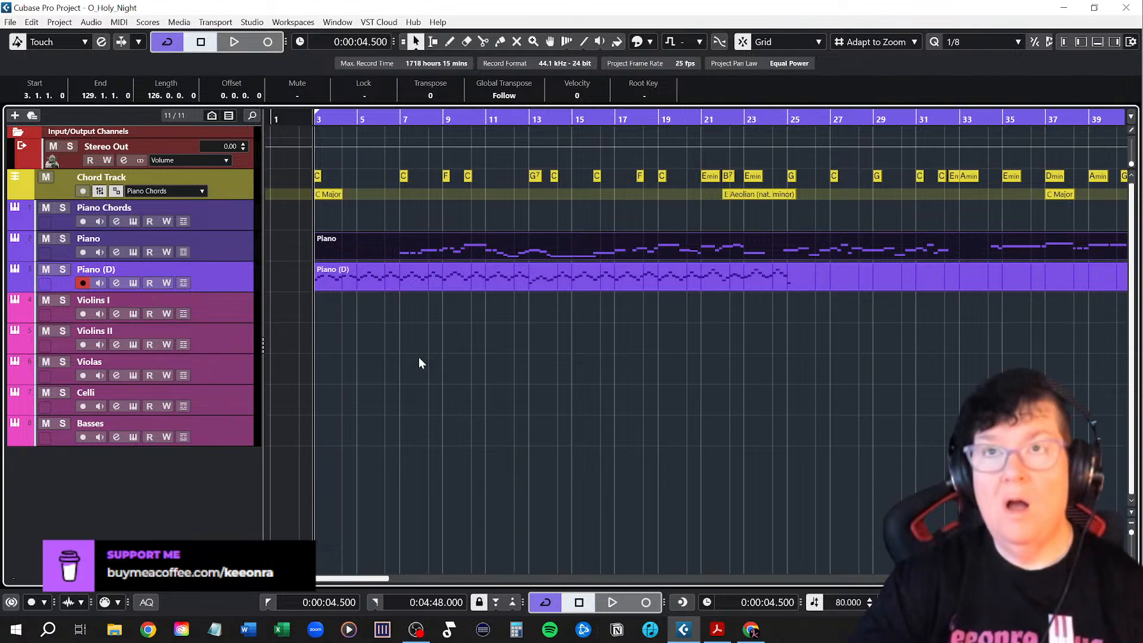
# Add an instrument track using Fink - Signatures, with all MIDI inputs and the Stereo Out output, below Violins I
pyautogui.rightClick(225, 310)
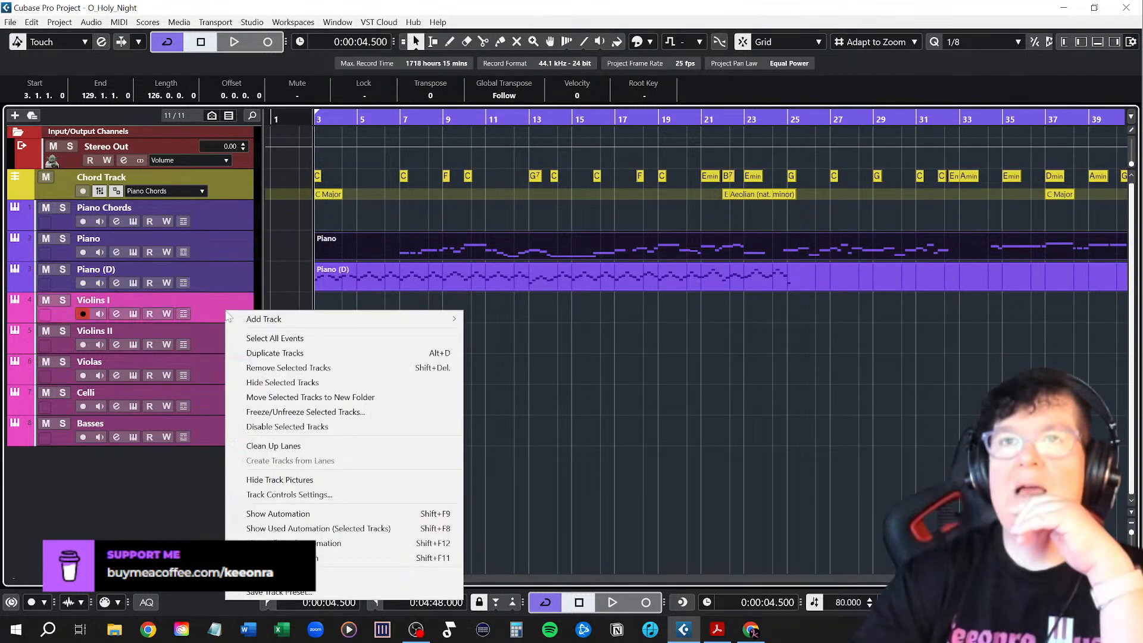
pyautogui.moveTo(265, 323)
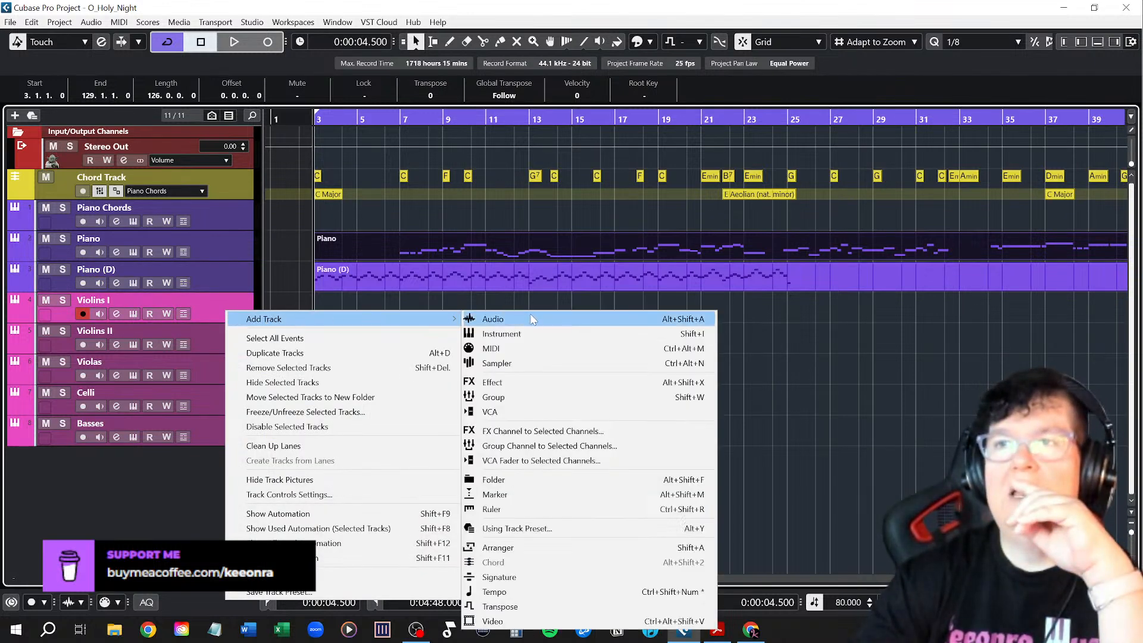
pyautogui.click(516, 333)
pyautogui.click(605, 302)
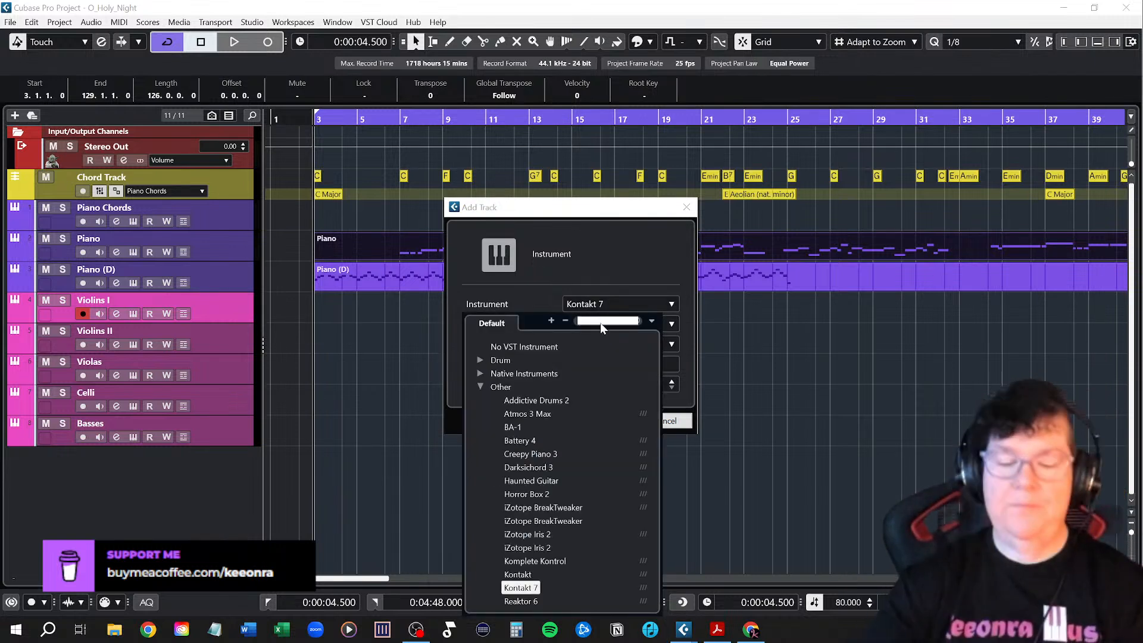
pyautogui.write('fin')
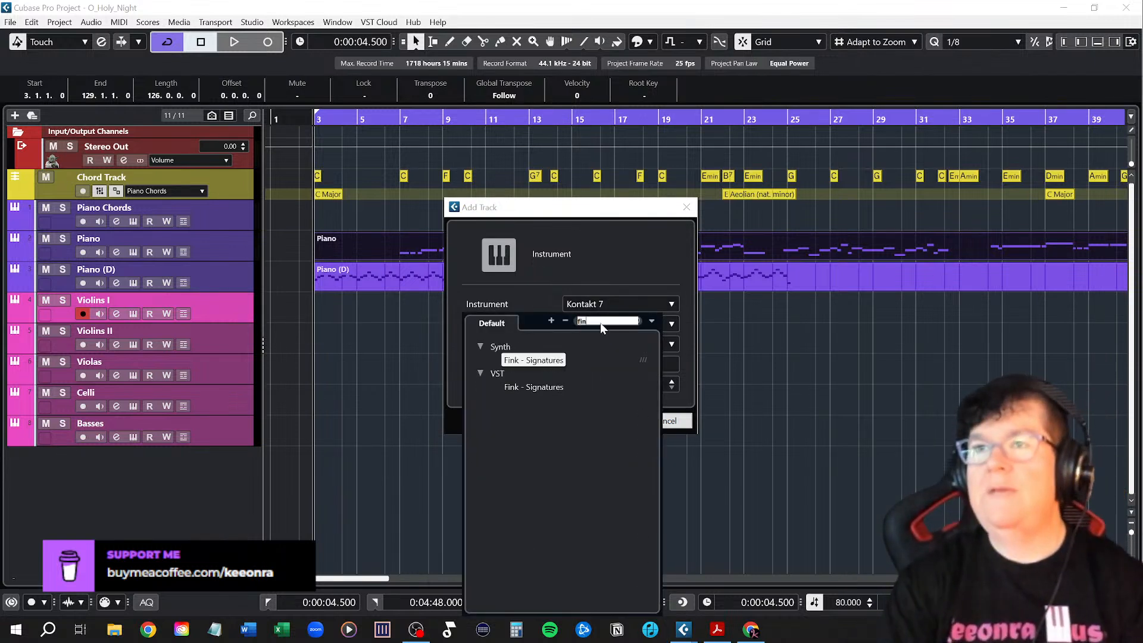
pyautogui.click(549, 360)
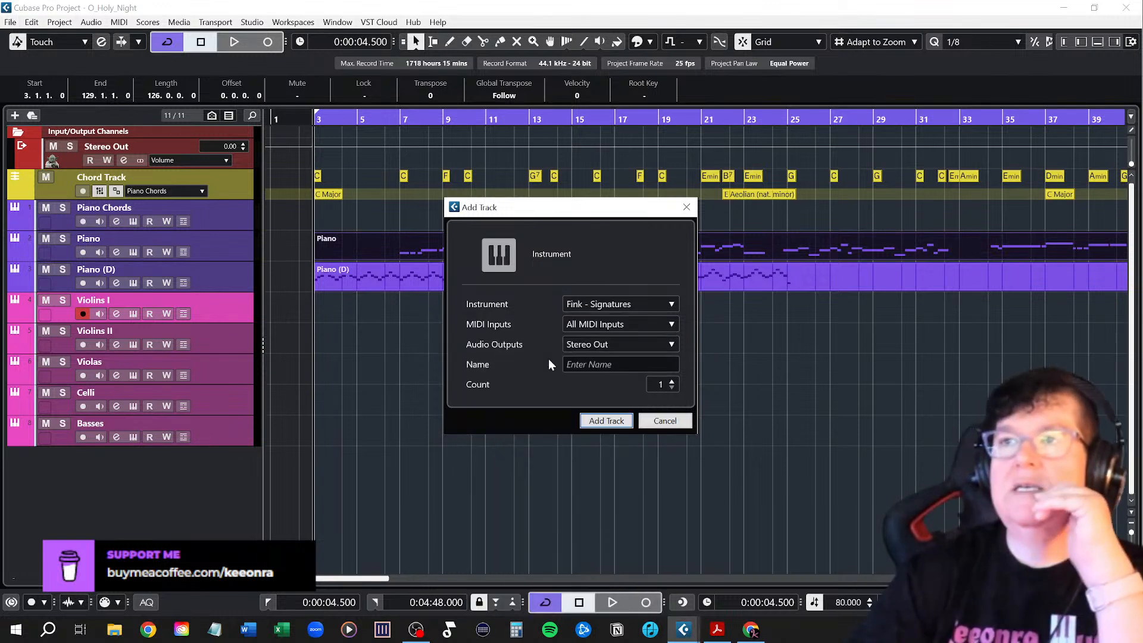
pyautogui.click(608, 421)
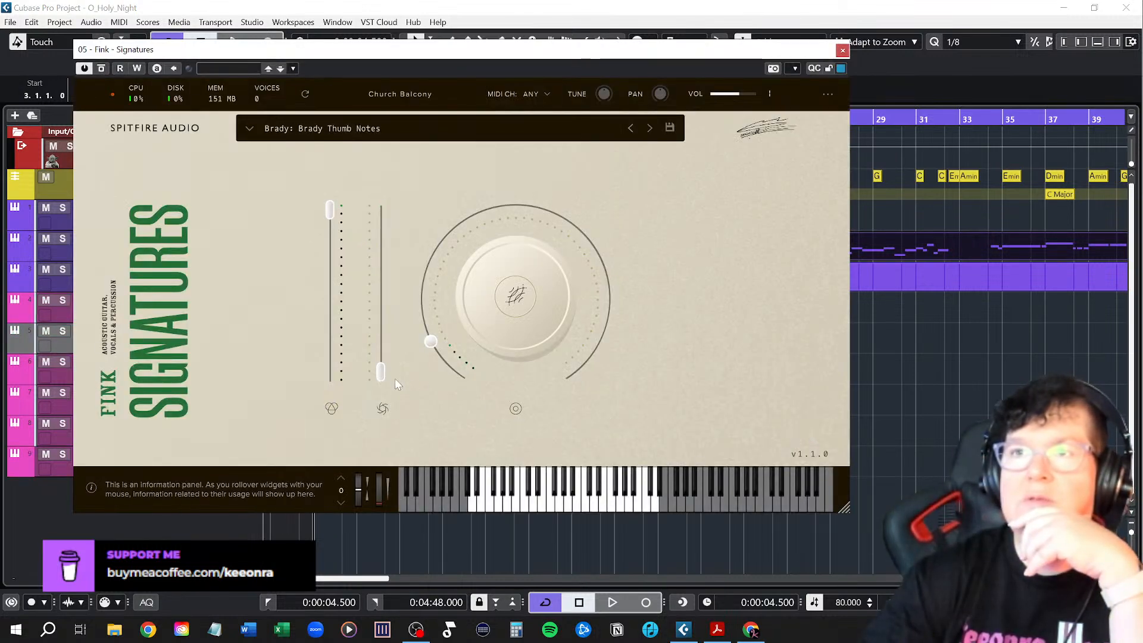
# Raise the dynamics of the Brady Thumb Notes preset to about halfway and check the large knob's setting
pyautogui.moveTo(377, 502); pyautogui.dragTo(379, 491)
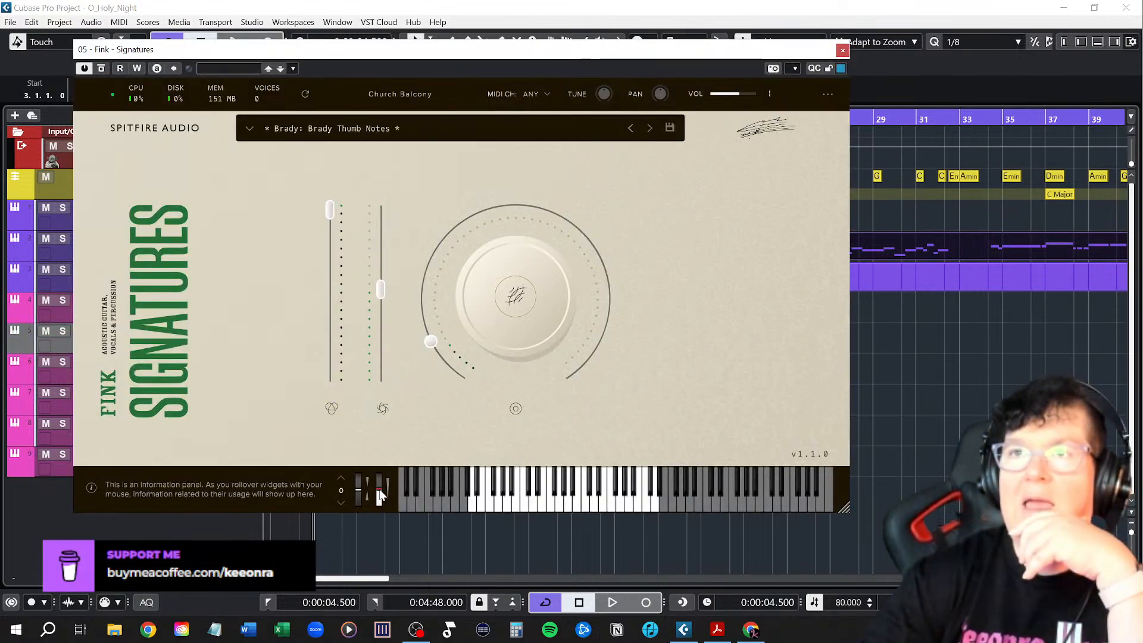
pyautogui.moveTo(431, 345)
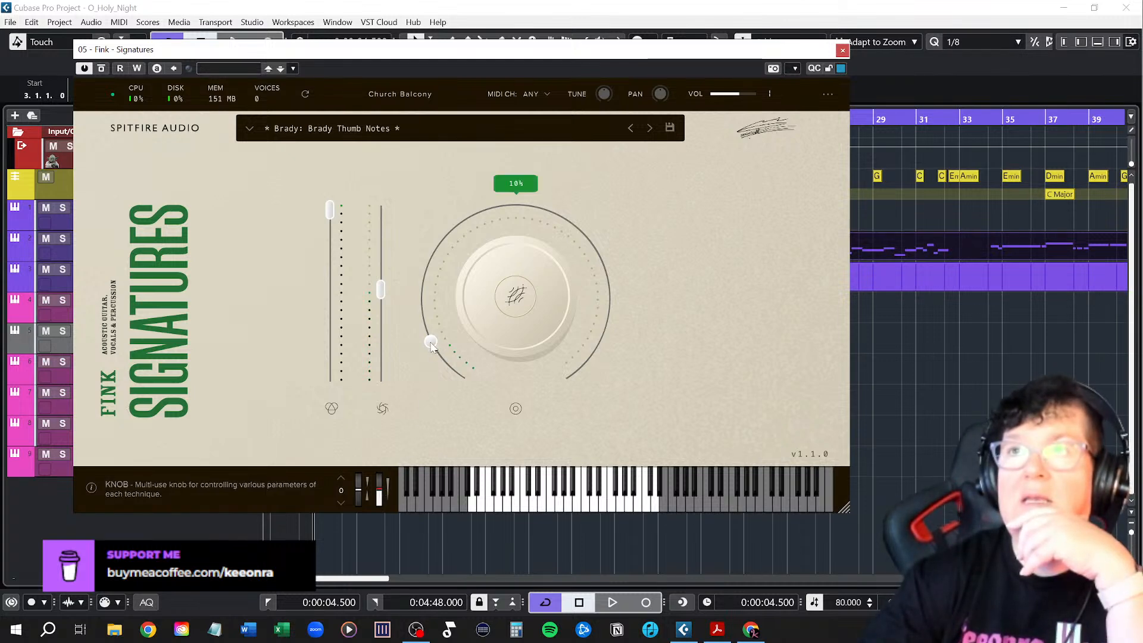
# Browse the Fink - Signatures presets from the Brady guitars through percussion and voices to the pads, and return to the start of the list
pyautogui.click(249, 128)
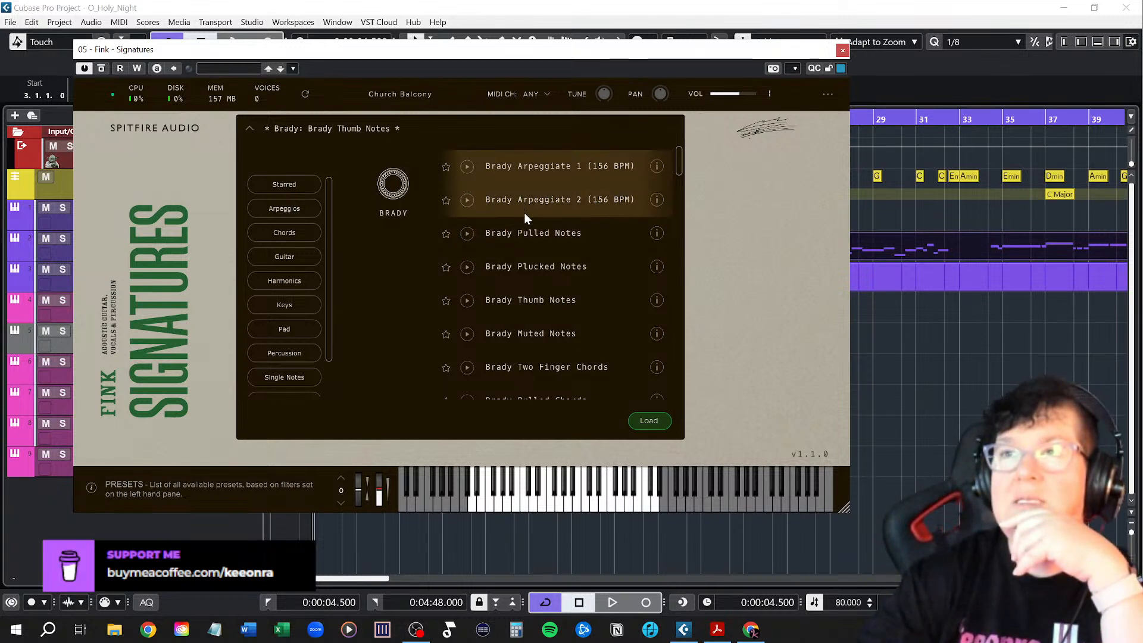
pyautogui.scroll(-10, 526, 216)
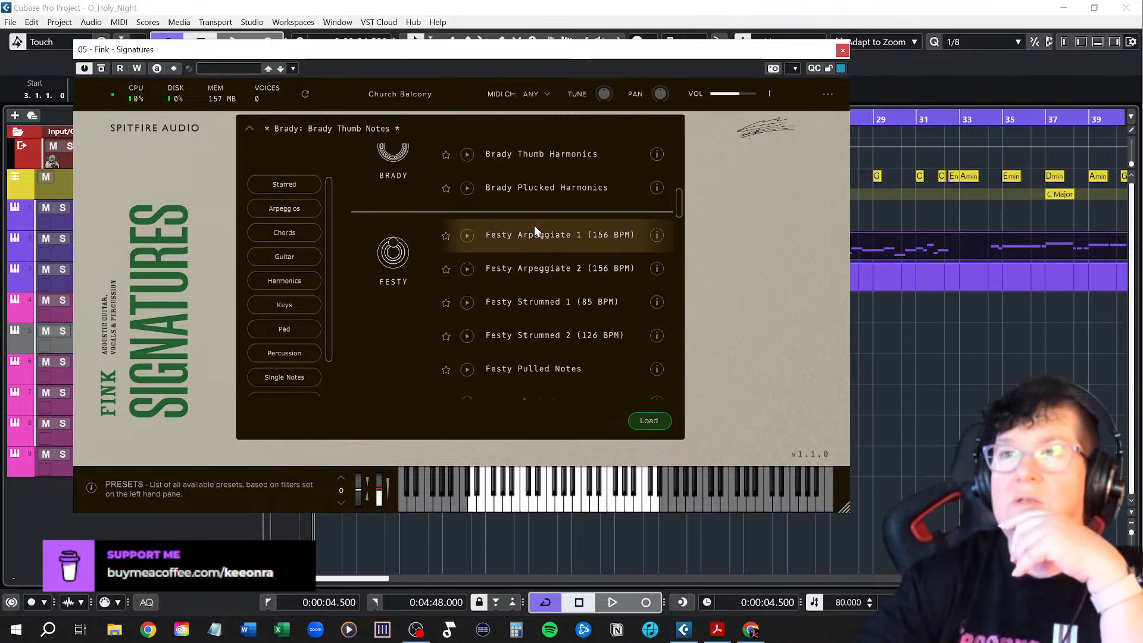
pyautogui.scroll(-15, 534, 227)
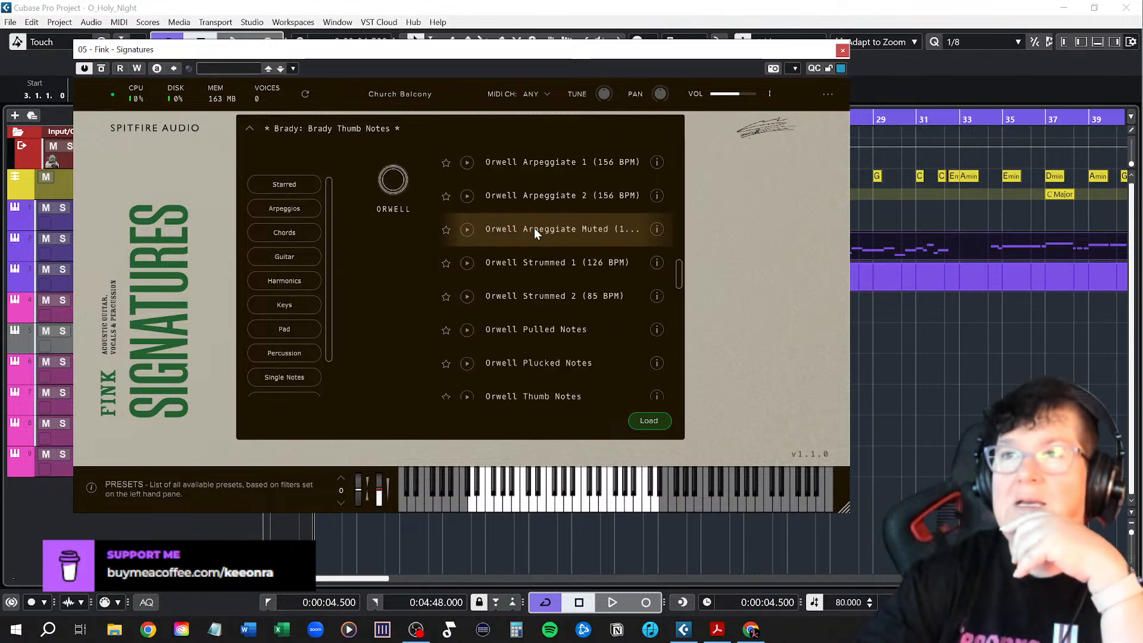
pyautogui.scroll(-10, 534, 231)
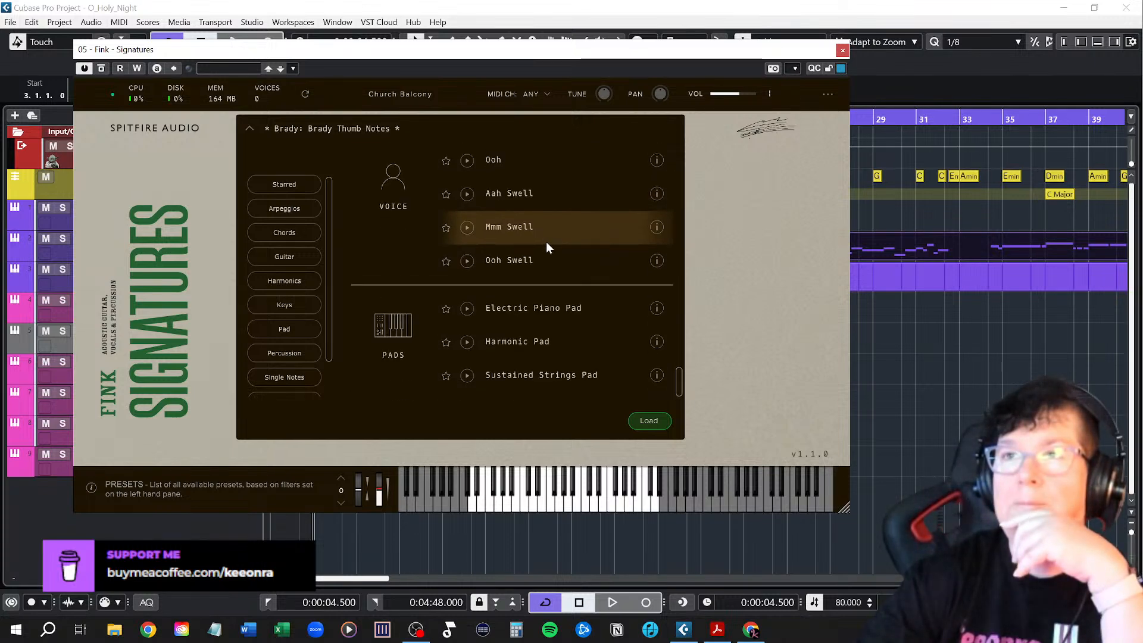
pyautogui.scroll(15, 560, 262)
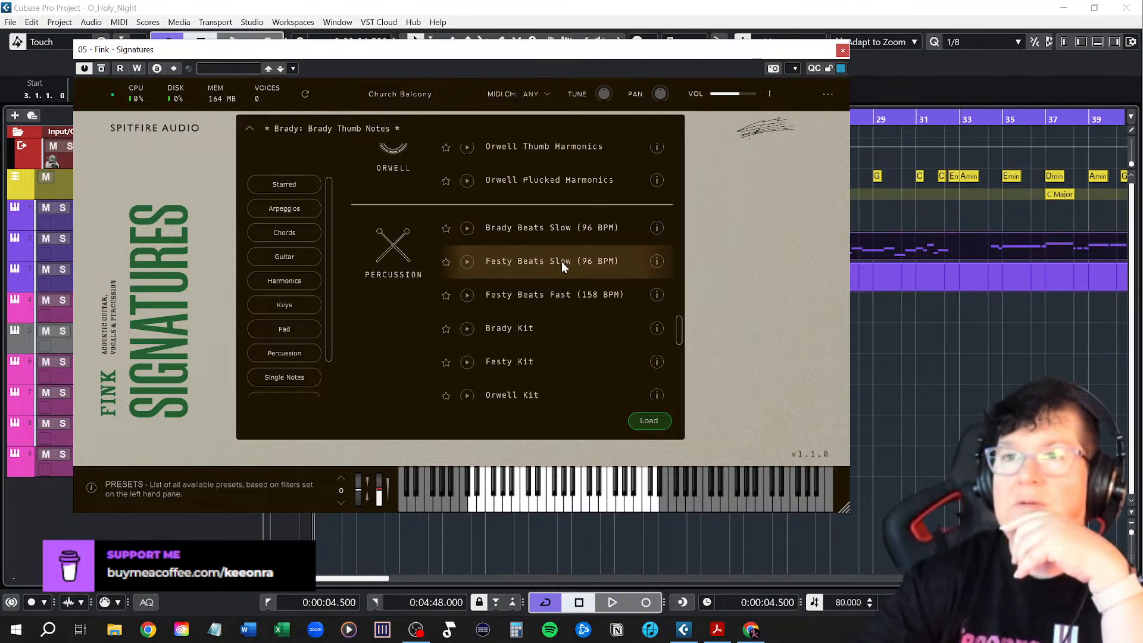
pyautogui.scroll(3, 563, 272)
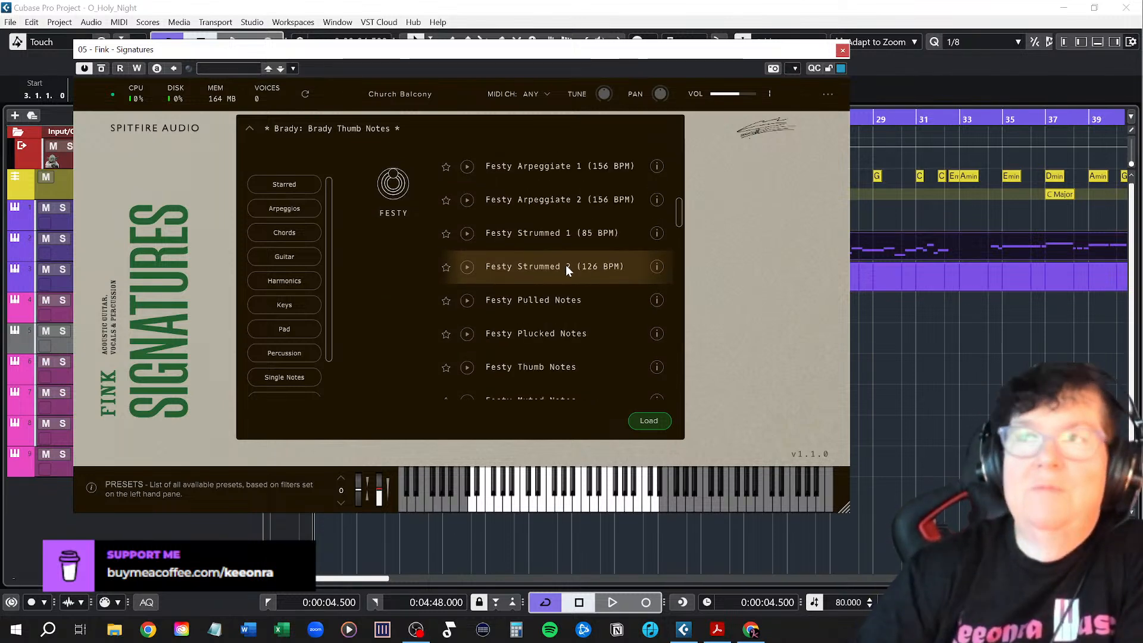
pyautogui.scroll(5, 565, 266)
pyautogui.scroll(1, 568, 265)
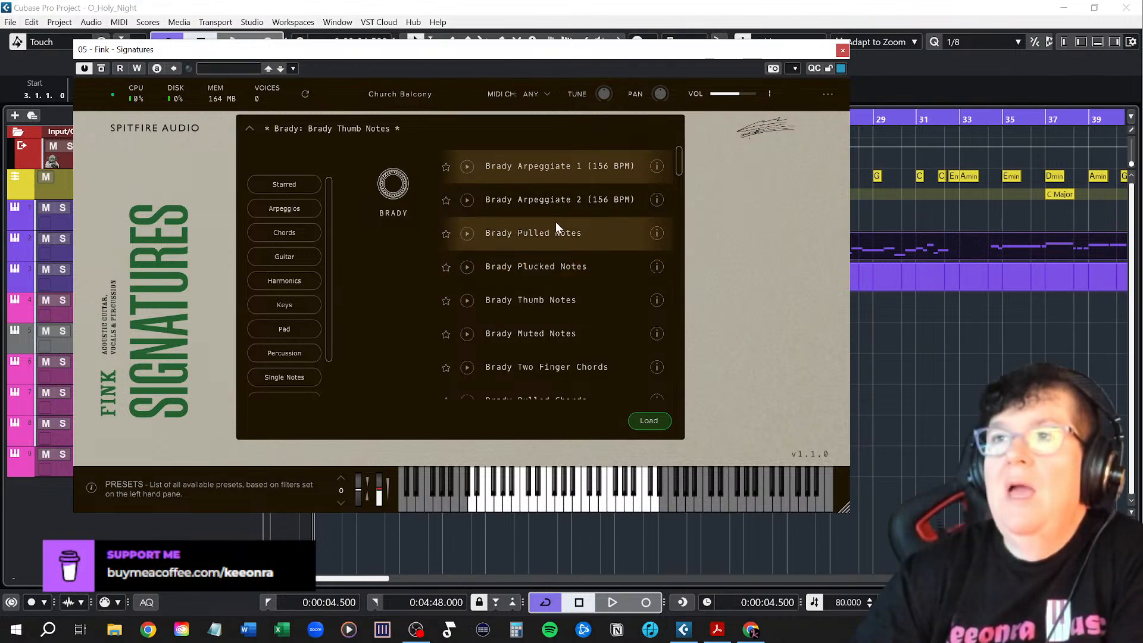
# Compare the Brady, Festy and Orwell guitar presets for a plucked sound and return to the Brady group
pyautogui.scroll(-2, 551, 245)
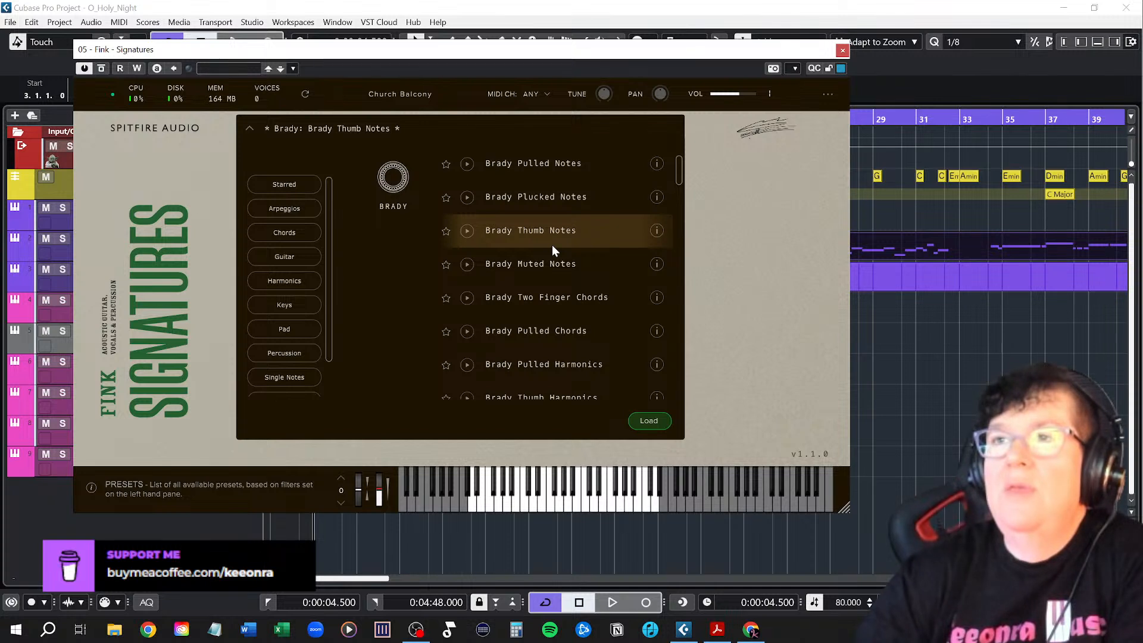
pyautogui.scroll(-1, 552, 245)
pyautogui.scroll(-2, 552, 245)
pyautogui.scroll(5, 552, 245)
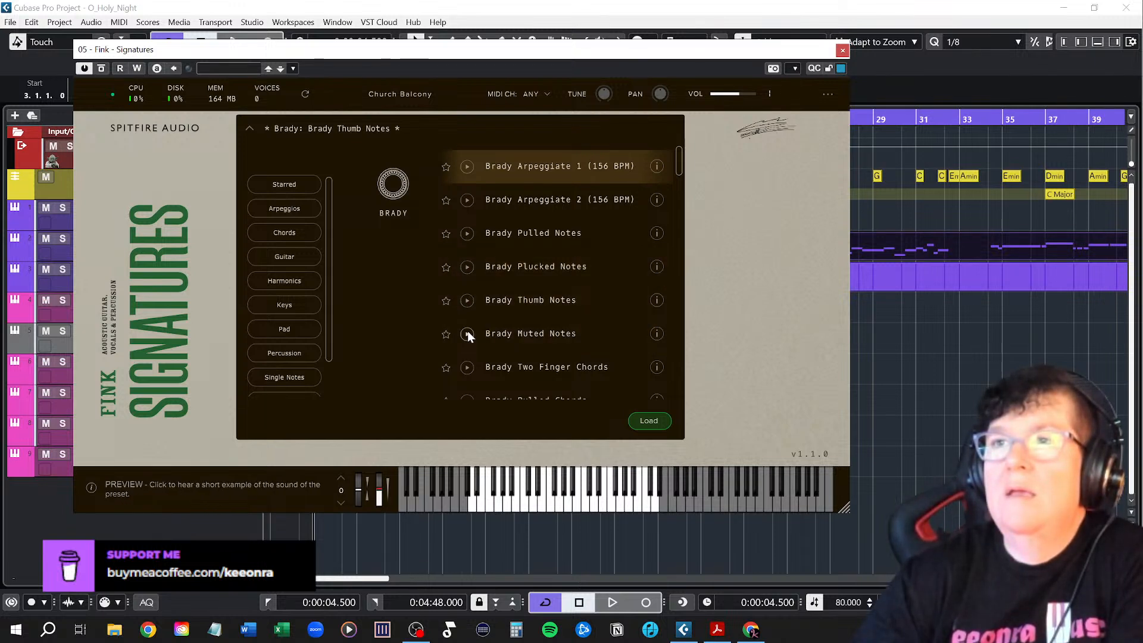
pyautogui.scroll(-2, 467, 331)
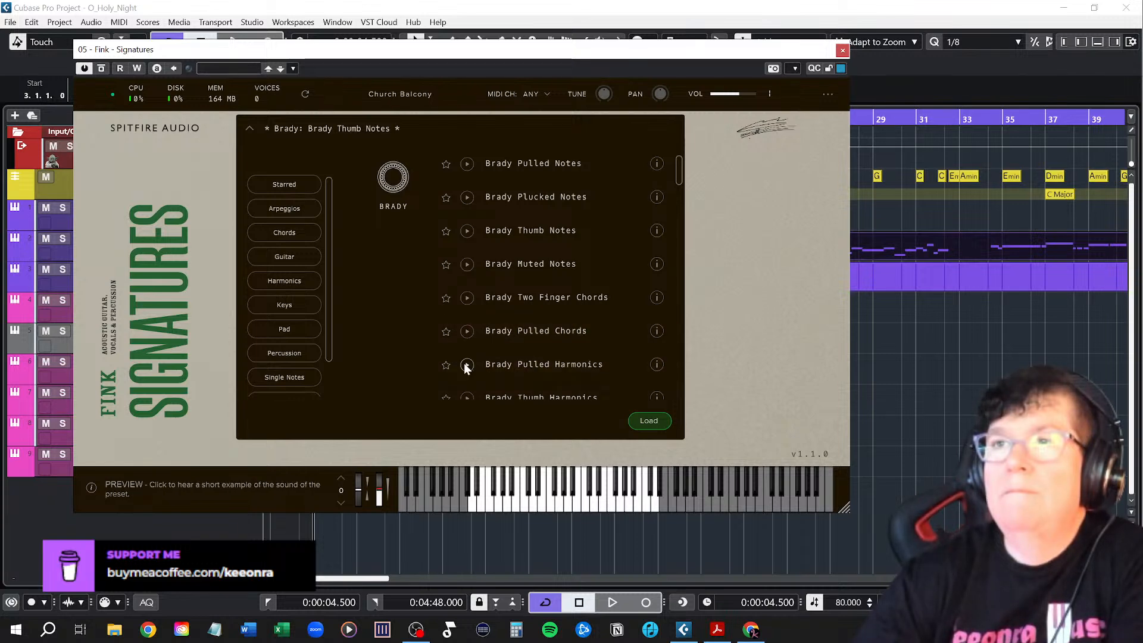
pyautogui.scroll(-2, 469, 367)
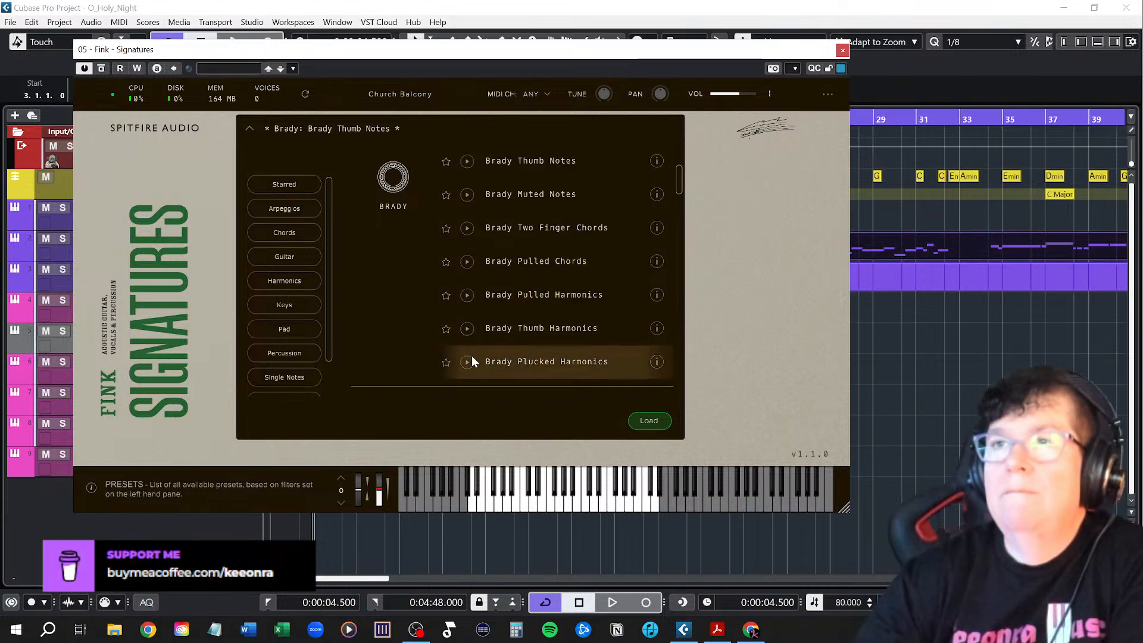
pyautogui.scroll(-5, 484, 350)
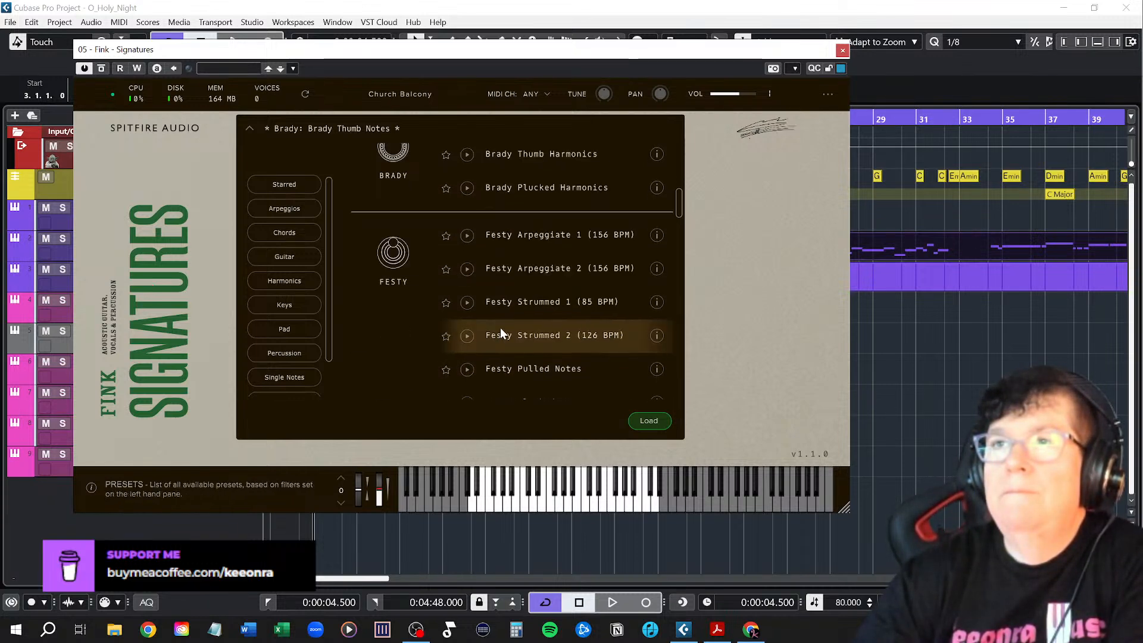
pyautogui.scroll(-1, 498, 326)
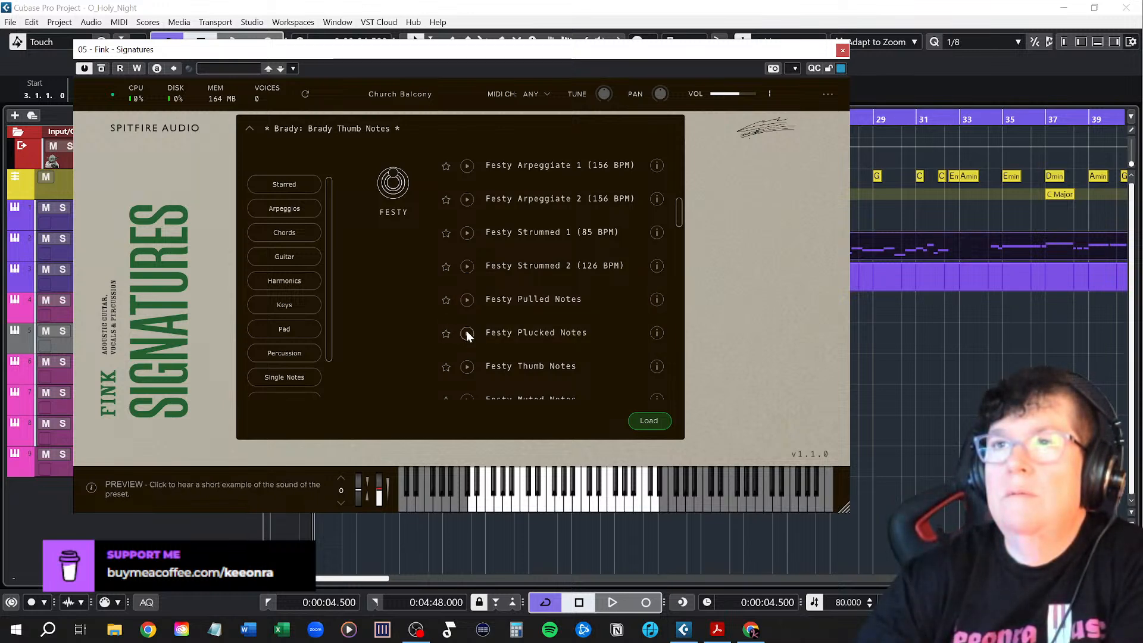
pyautogui.scroll(-5, 506, 344)
pyautogui.scroll(-6, 507, 343)
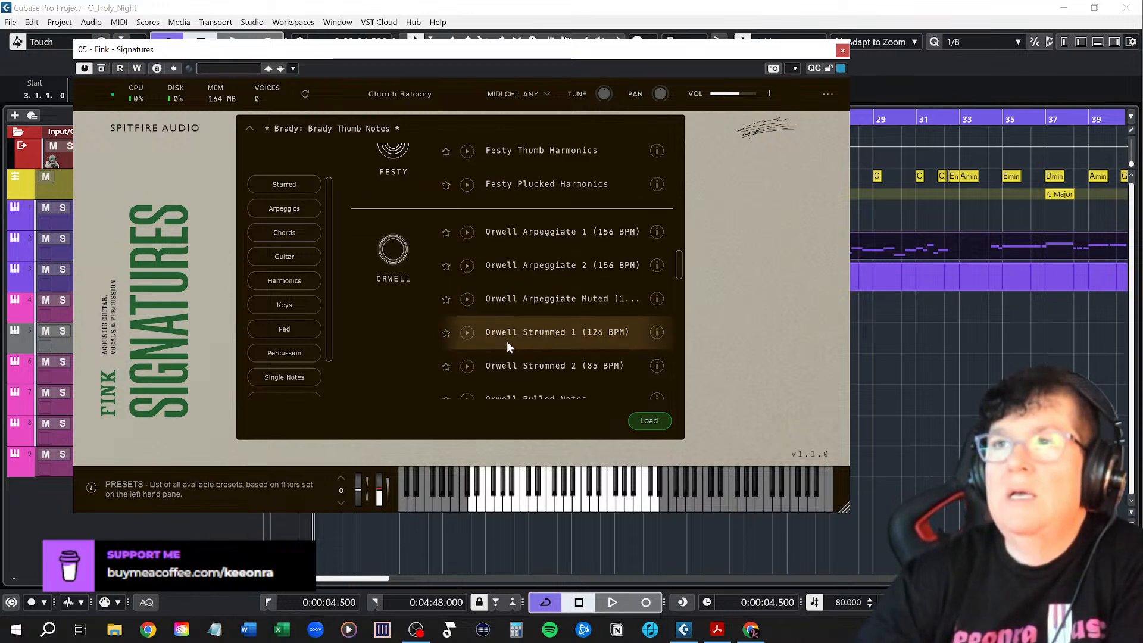
pyautogui.scroll(-2, 490, 343)
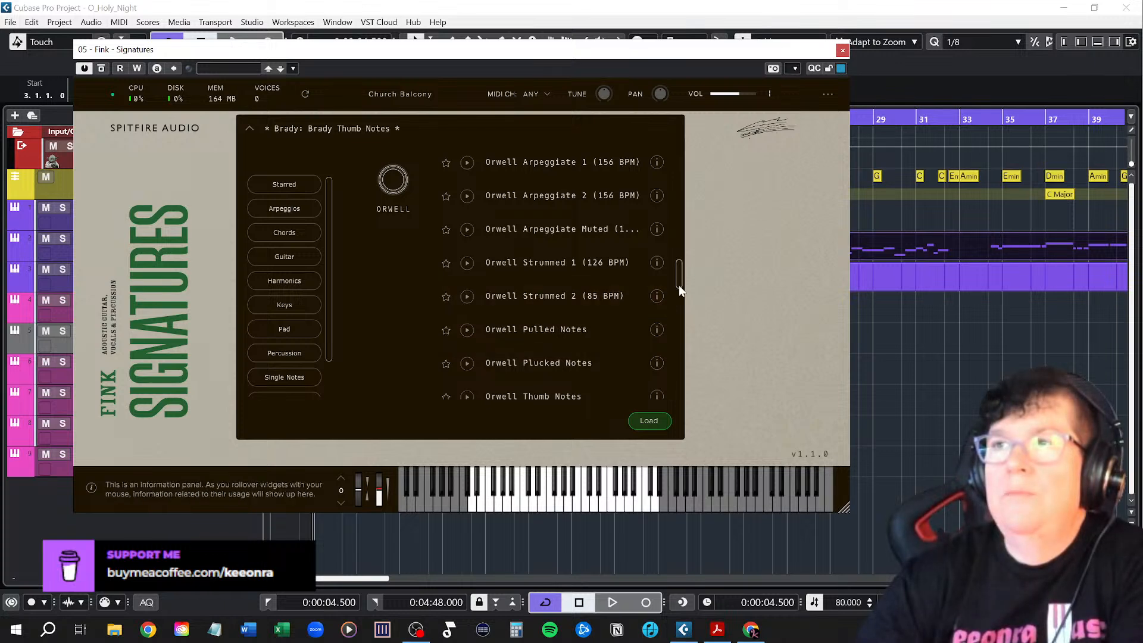
pyautogui.moveTo(679, 284); pyautogui.dragTo(693, 156)
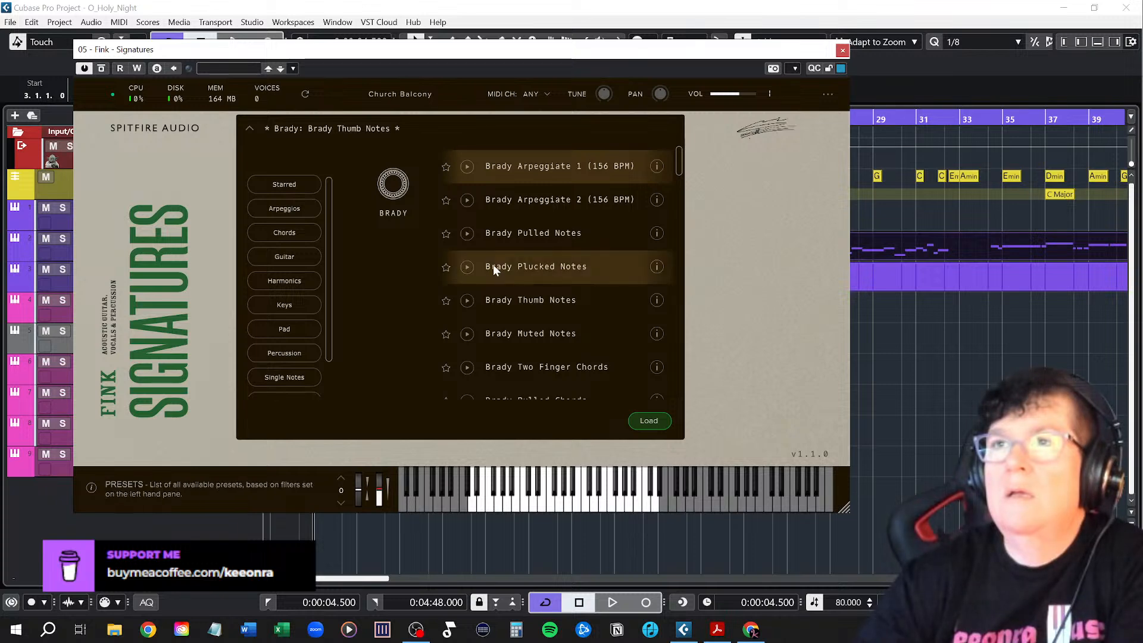
# Load the Brady Plucked Notes preset, raise its dynamics to about halfway, and close the instrument window
pyautogui.doubleClick(541, 267)
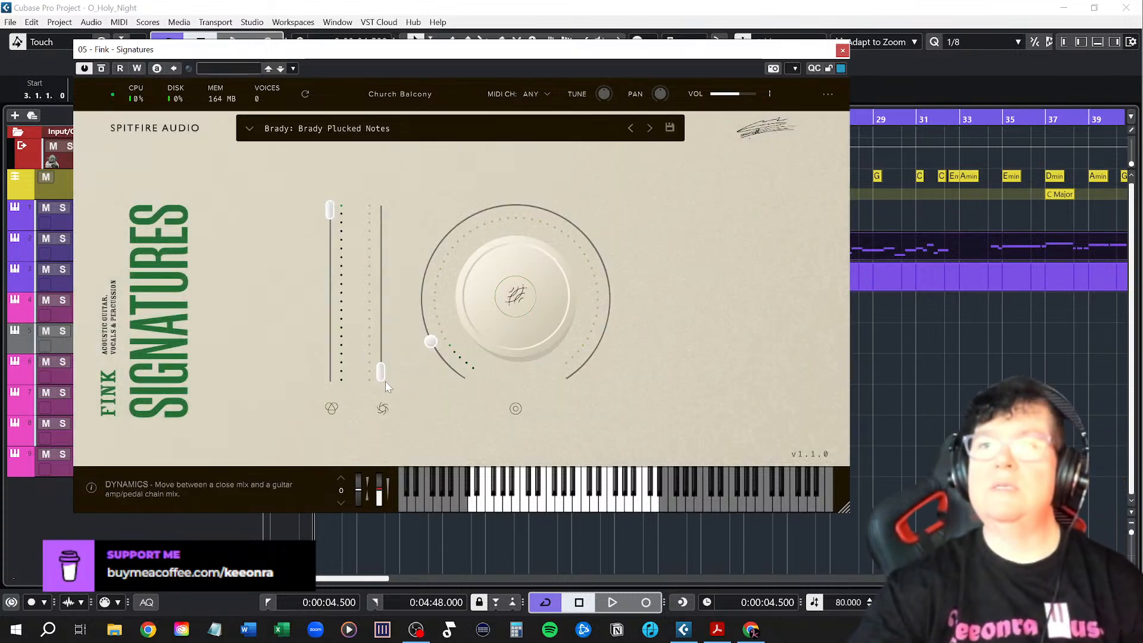
pyautogui.moveTo(385, 379); pyautogui.dragTo(397, 300)
pyautogui.click(843, 50)
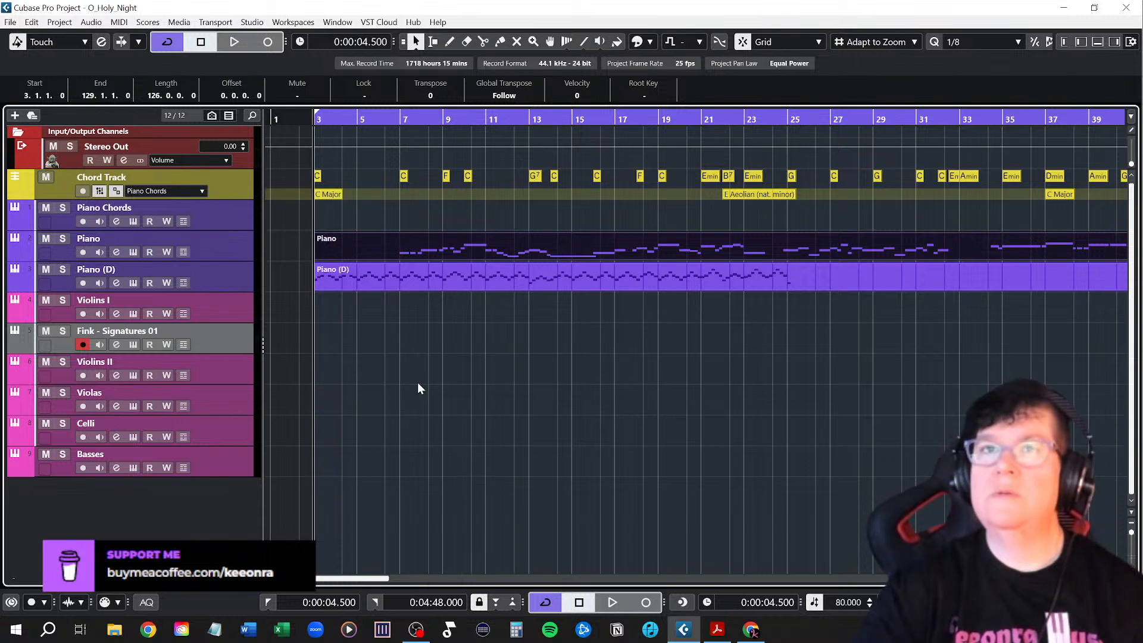
# Move the Fink - Signatures 01 track directly below Piano (D) and color it teal green
pyautogui.moveTo(234, 344); pyautogui.dragTo(194, 312)
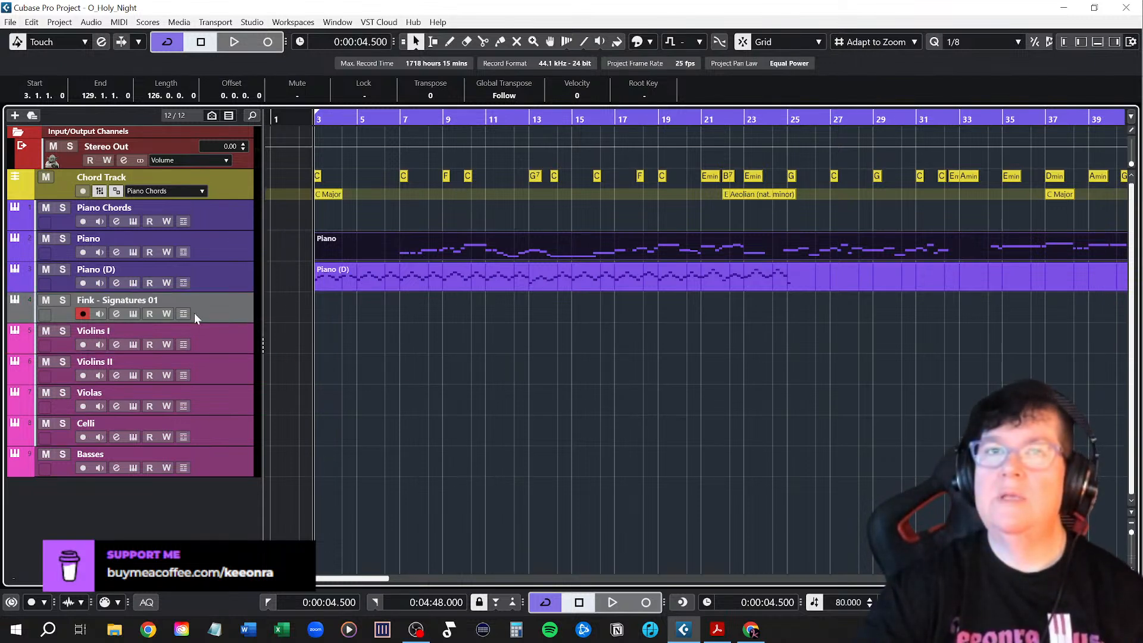
pyautogui.click(29, 319)
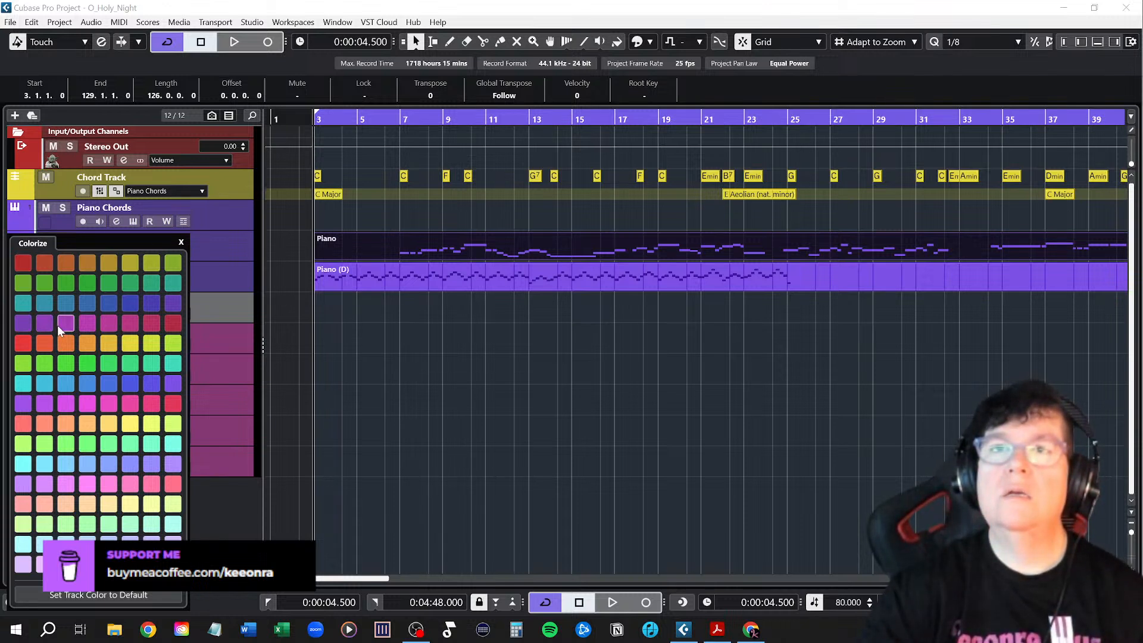
pyautogui.click(173, 283)
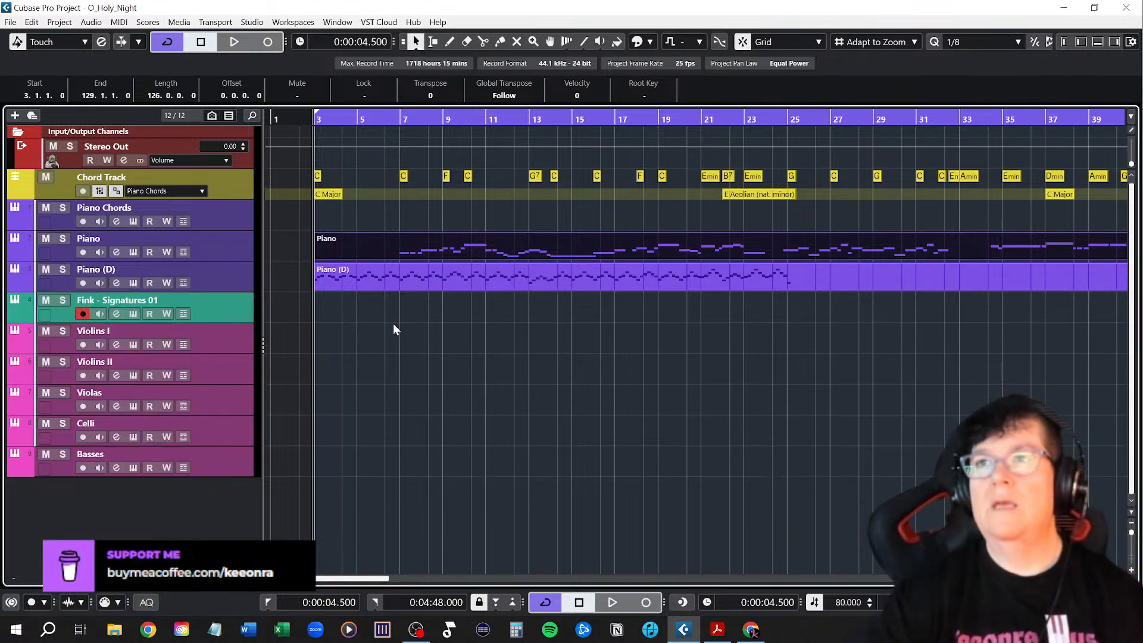
# Copy the Piano (D) part onto the Fink - Signatures 01 track, starting at bar 3
pyautogui.click(375, 289)
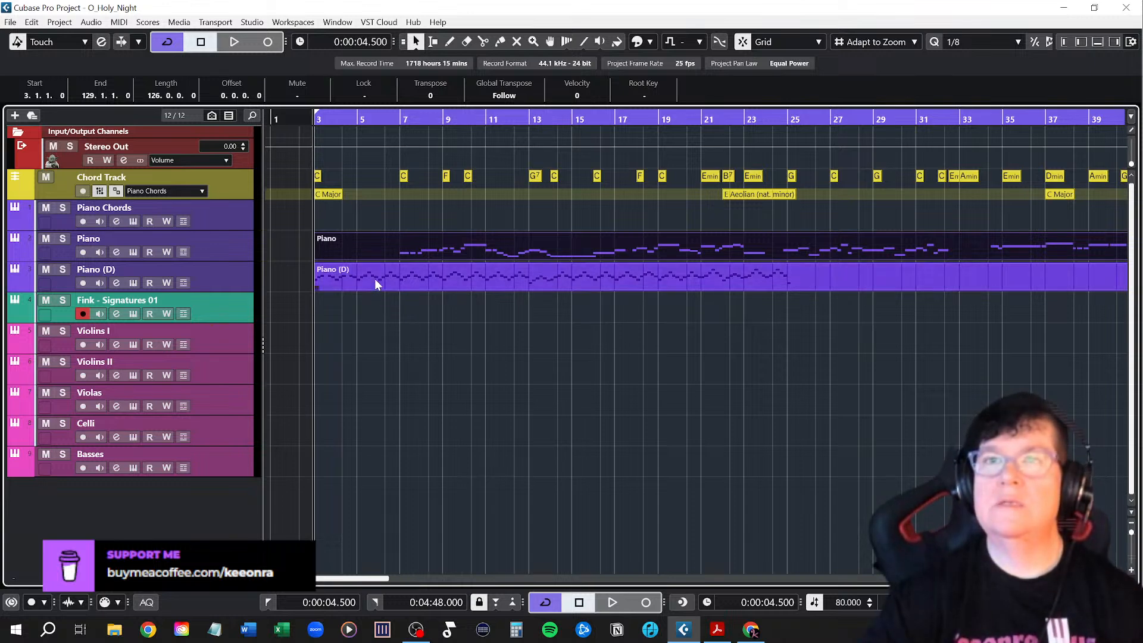
pyautogui.moveTo(373, 278); pyautogui.dragTo(372, 302)
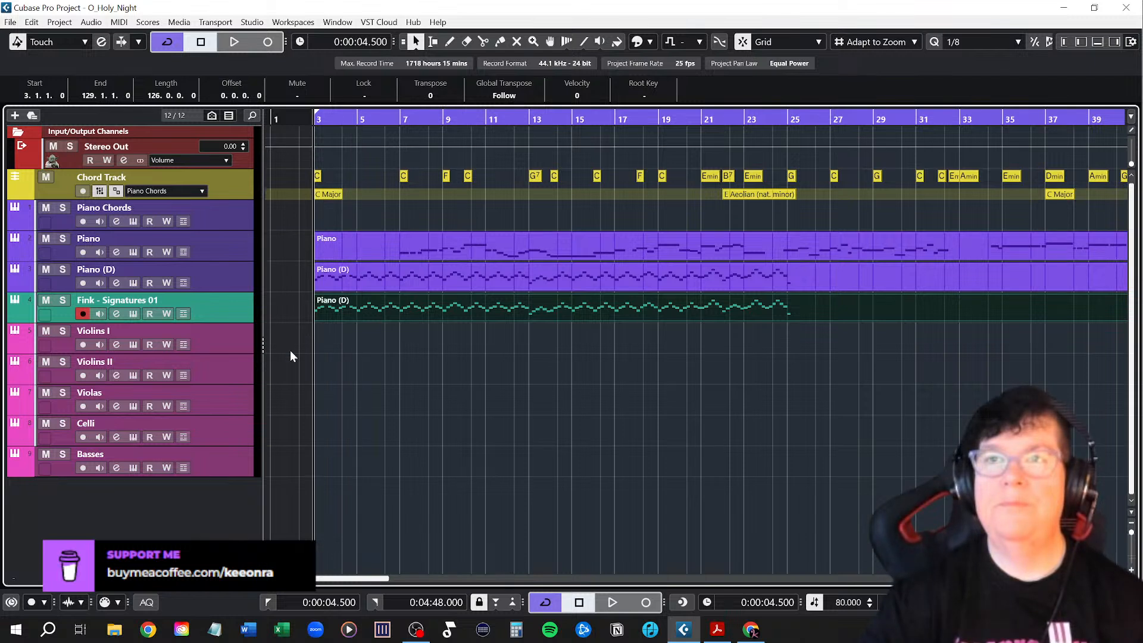
# Rename the copied part after its track, Fink - Signatures 01, and audition its opening bars from bar 3 with Piano (D) muted
pyautogui.doubleClick(114, 300)
pyautogui.hotkey('ctrl', 'Return')
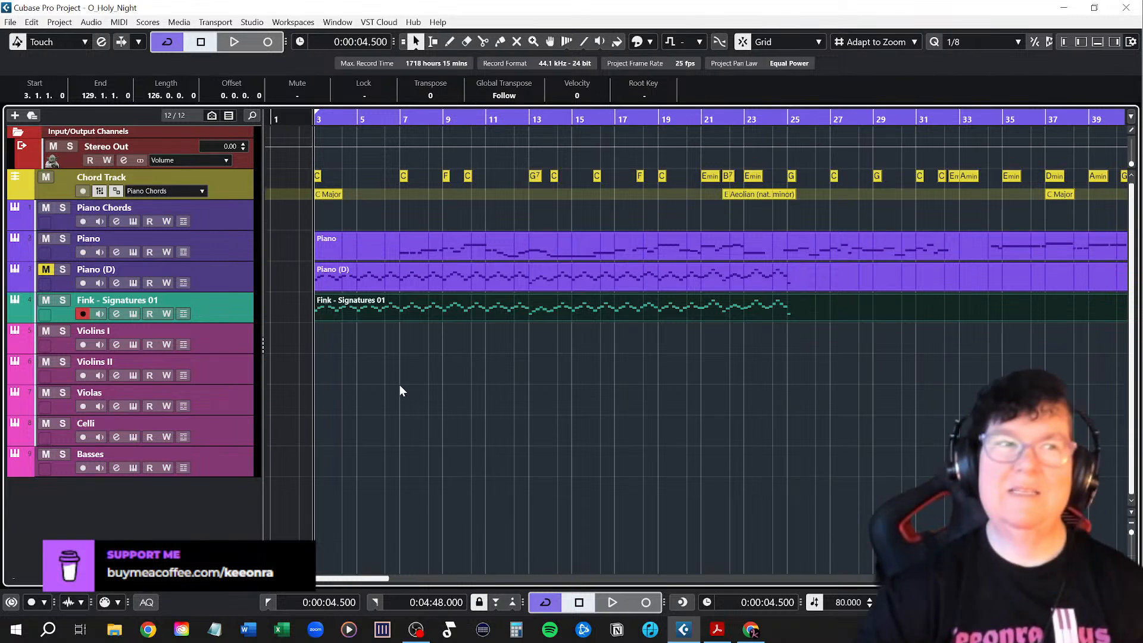
pyautogui.press('space')
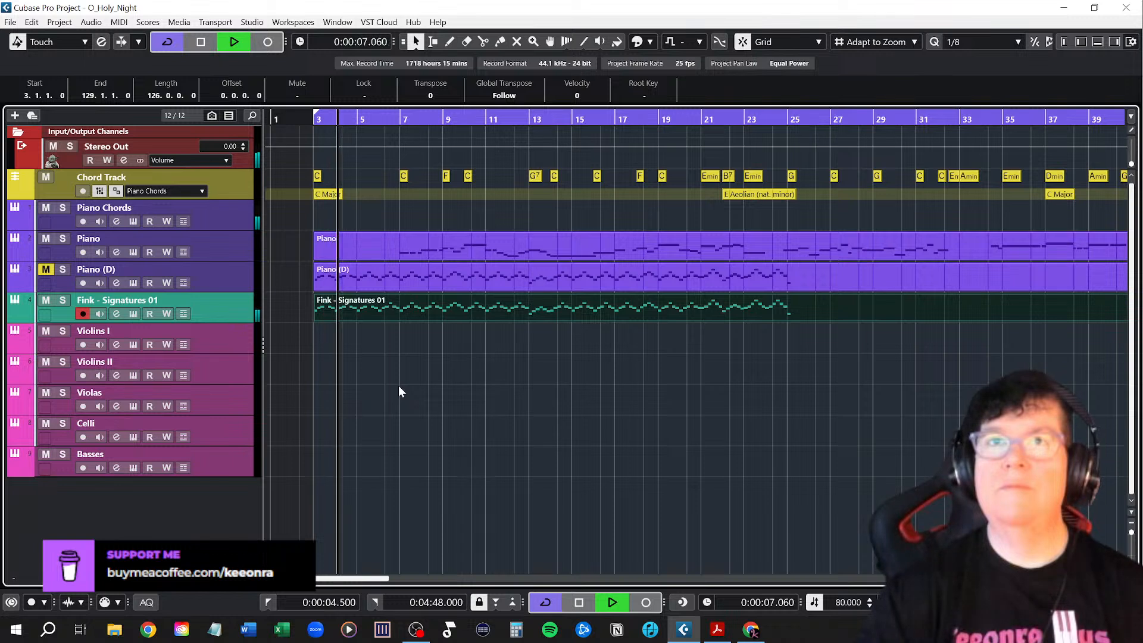
pyautogui.press('space')
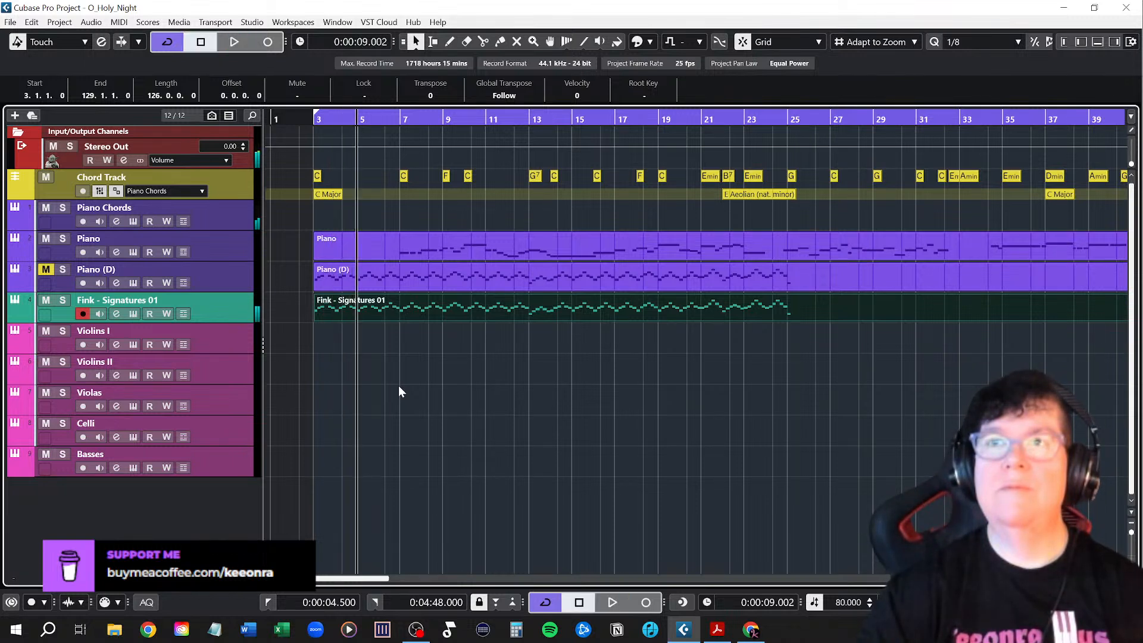
pyautogui.press('KP_1')
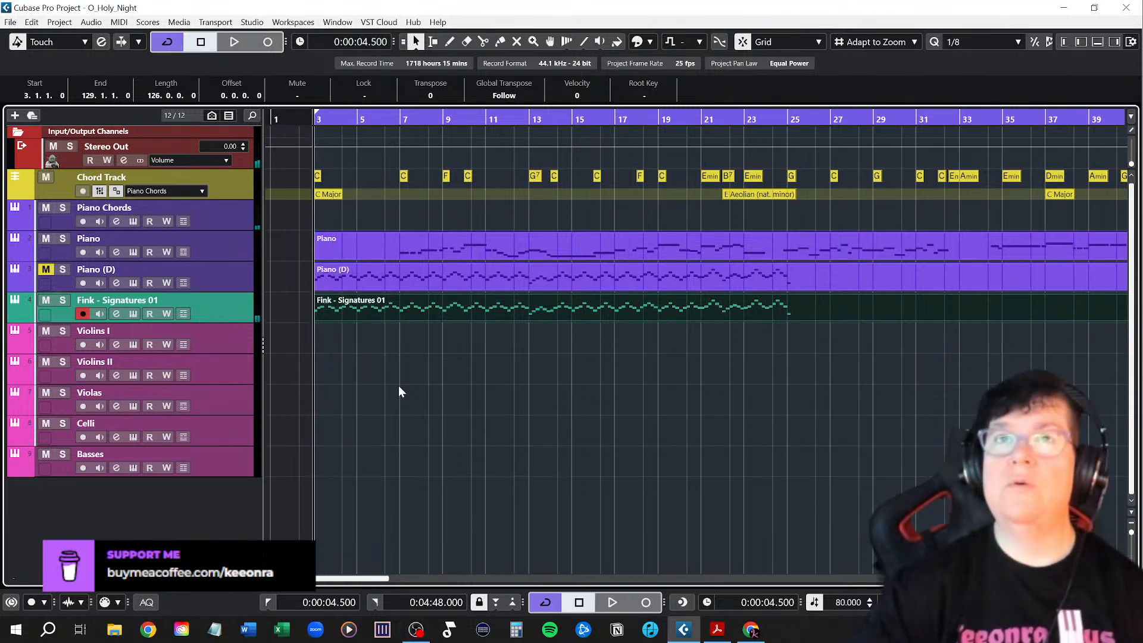
# Mute the Piano Chords track and the Chord Track, and listen to the melody with the guitar from bar 3
pyautogui.click(47, 209)
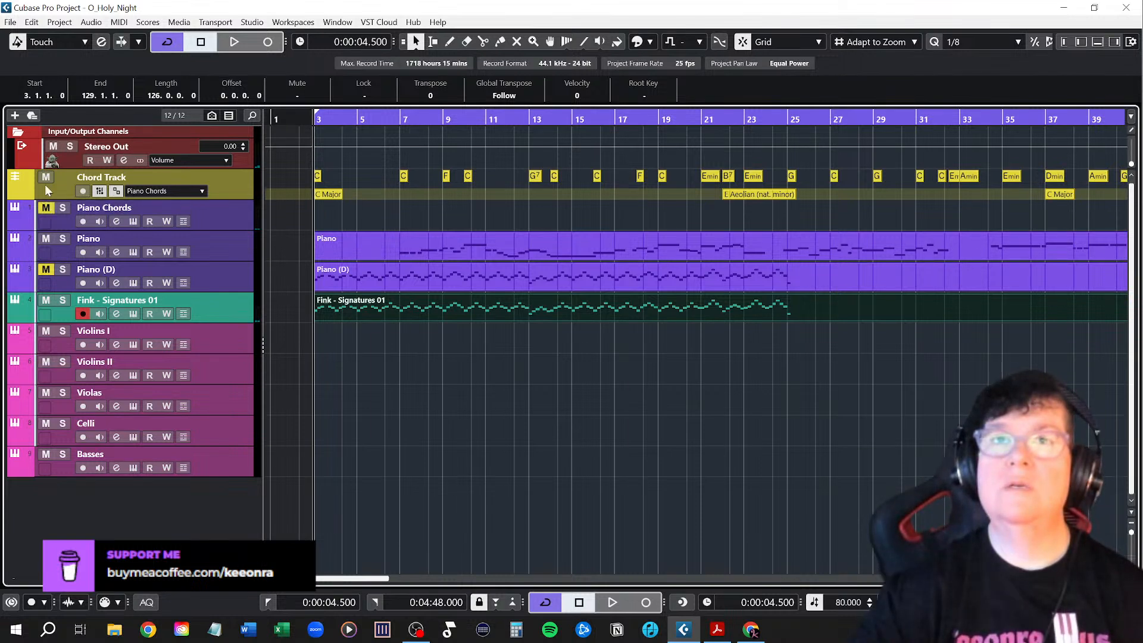
pyautogui.click(45, 177)
pyautogui.press('space')
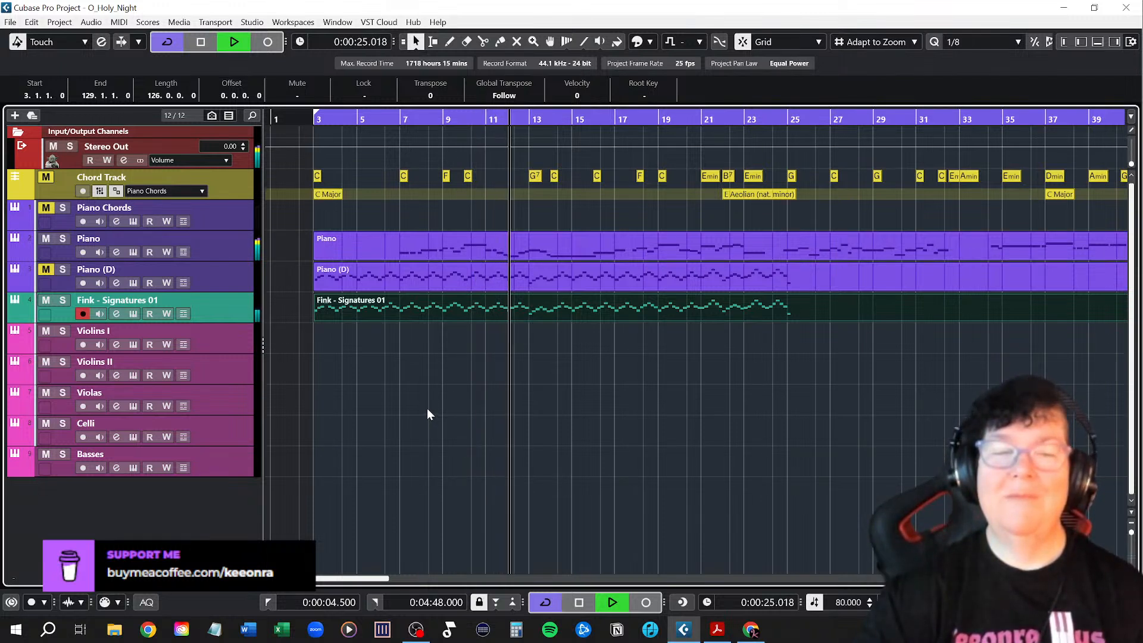
pyautogui.press('space')
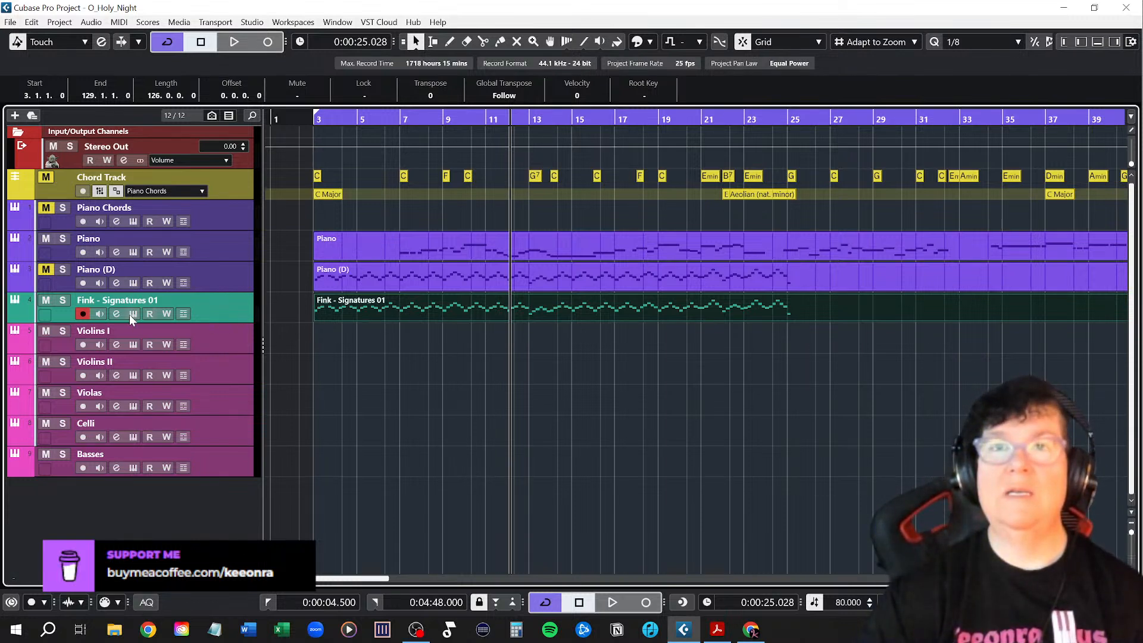
# Open the Fink - Signatures 01 part in the Key Editor with a taller velocity lane and raise all note velocities by about 16
pyautogui.doubleClick(398, 306)
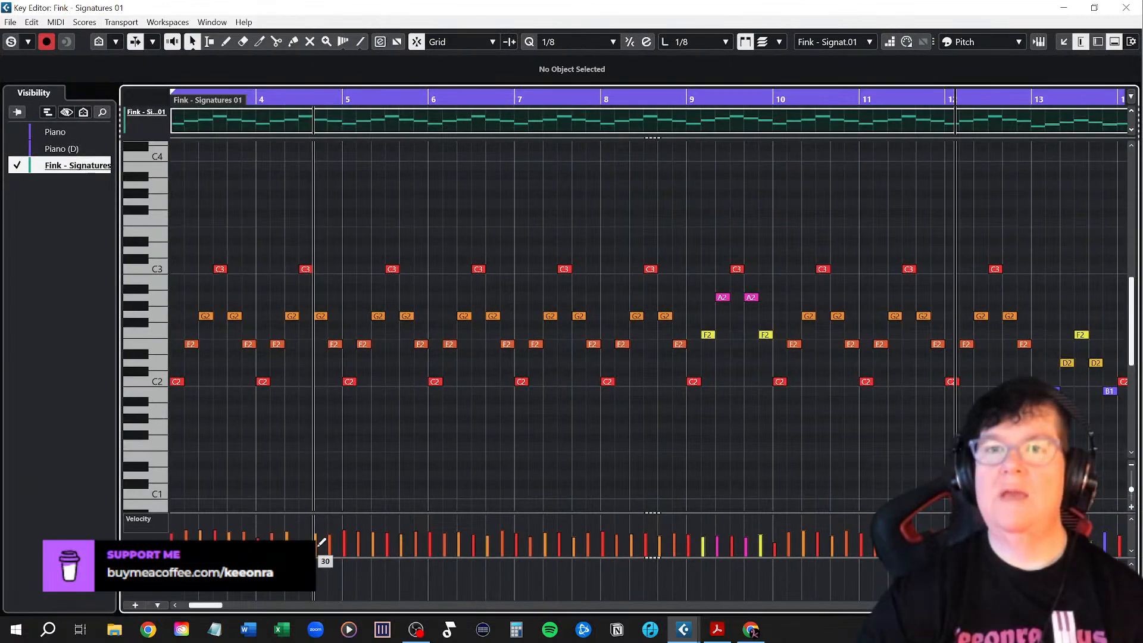
pyautogui.moveTo(379, 513); pyautogui.dragTo(416, 406)
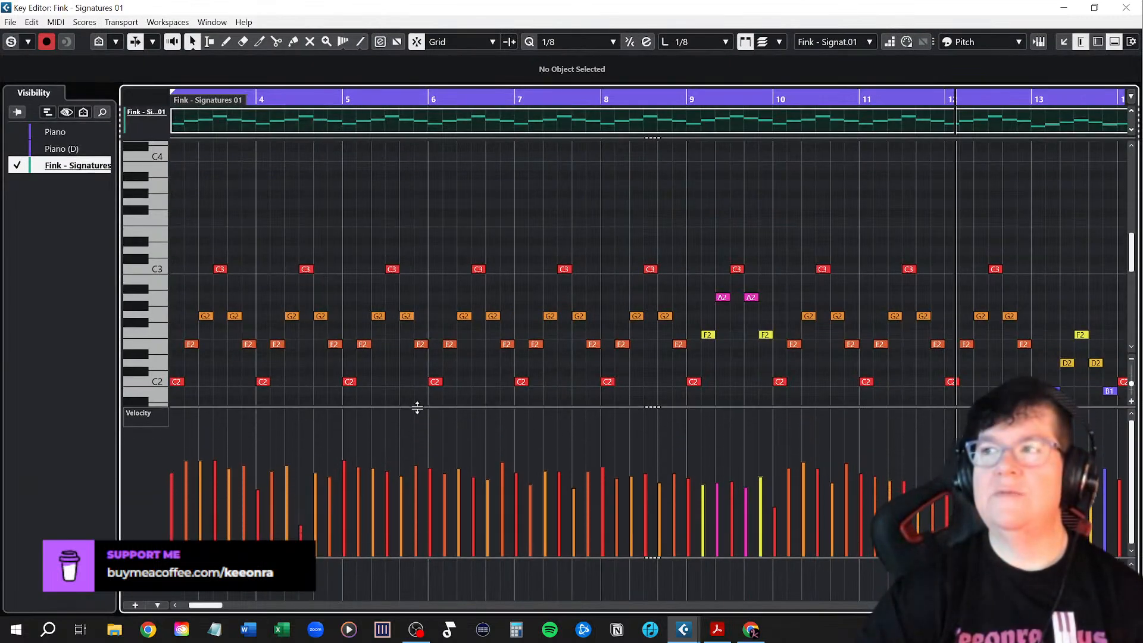
pyautogui.press('g')
pyautogui.press('g')
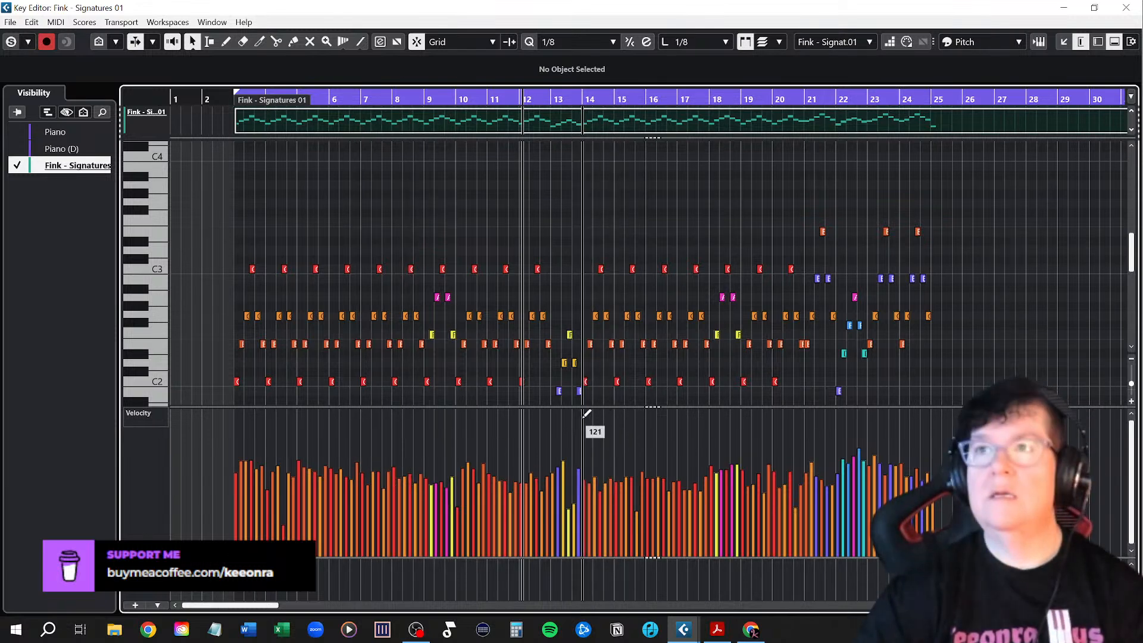
pyautogui.hotkey('ctrl', 'a')
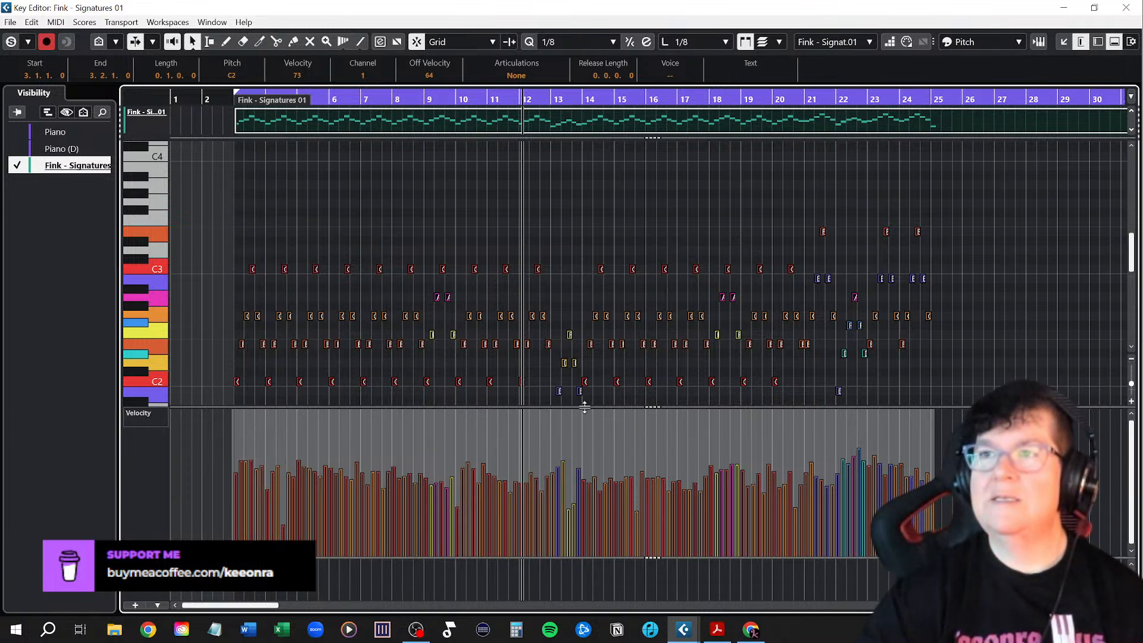
pyautogui.moveTo(583, 411); pyautogui.dragTo(583, 394)
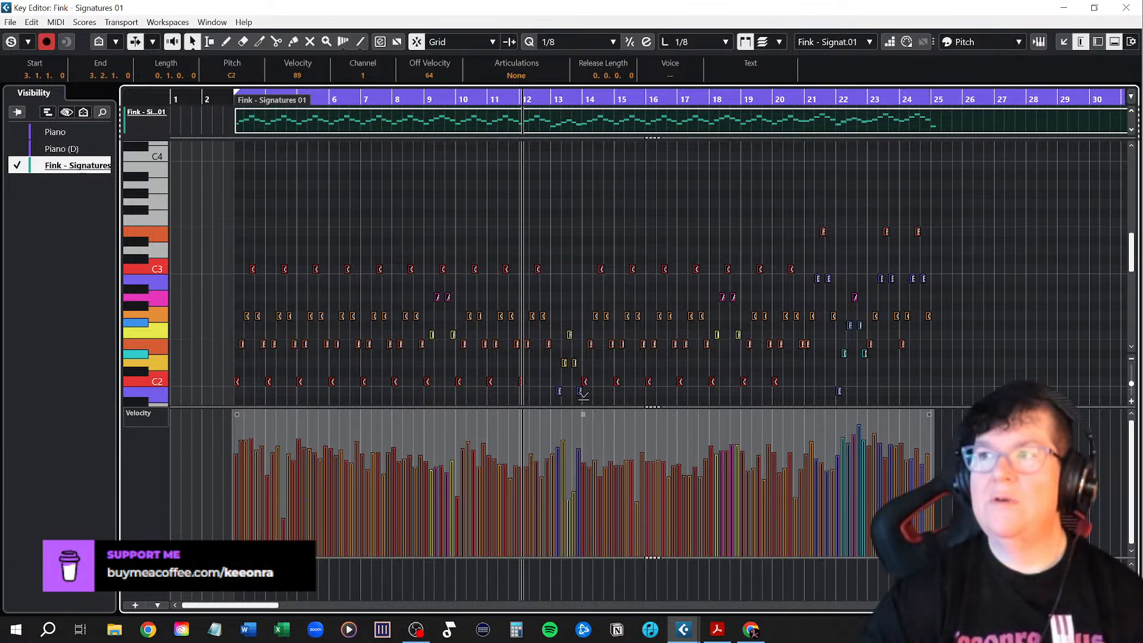
pyautogui.rightClick(212, 437)
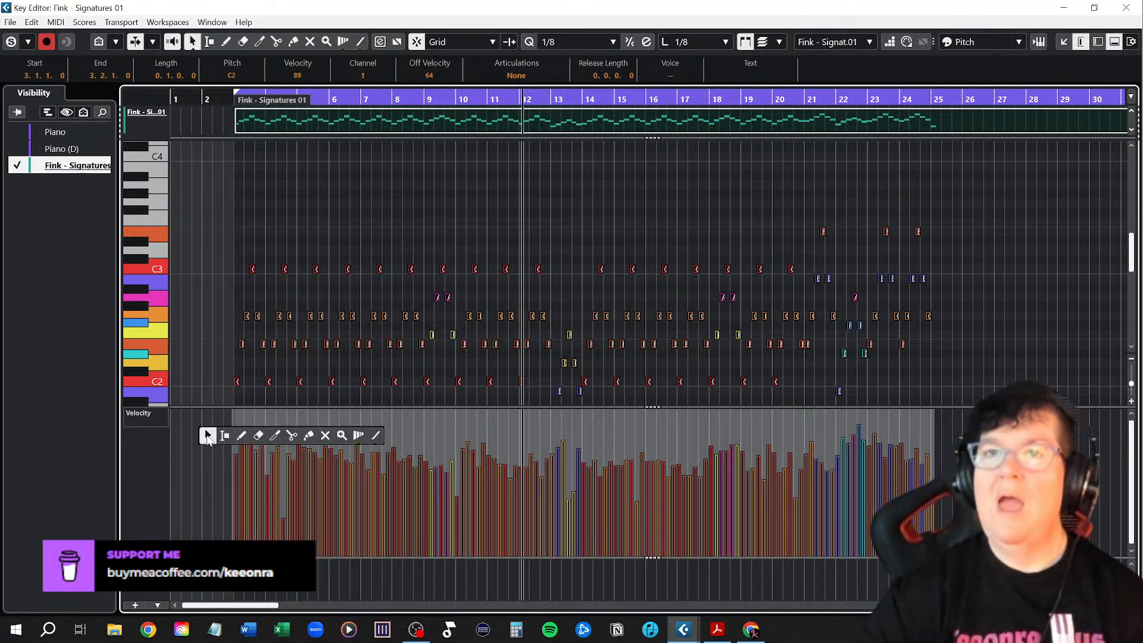
pyautogui.click(211, 436)
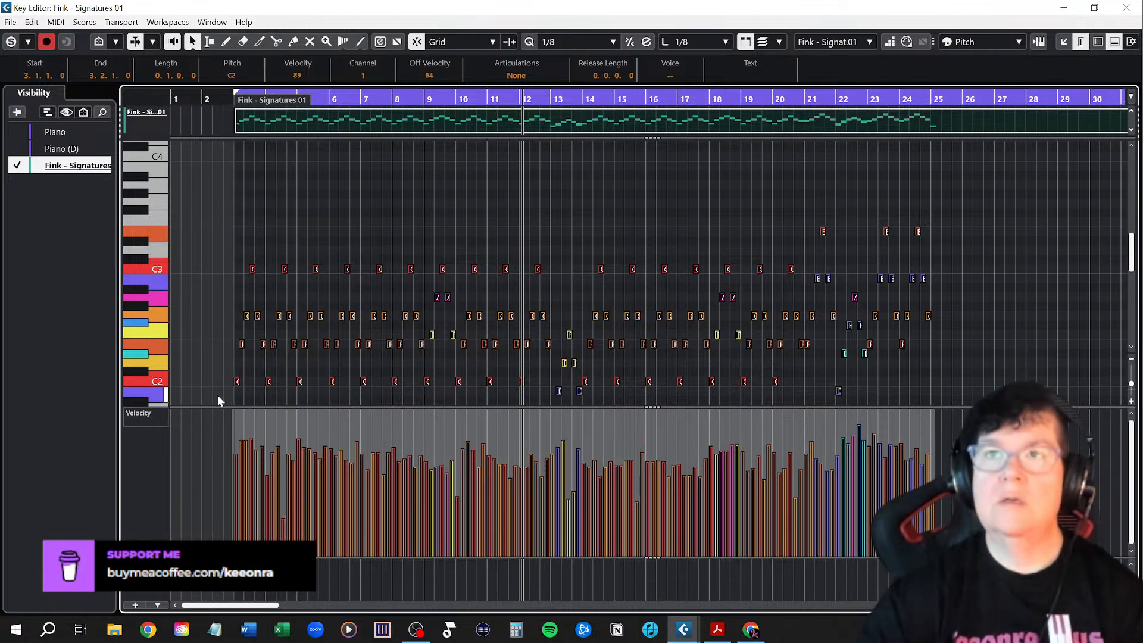
pyautogui.hotkey('ctrl', 'd')
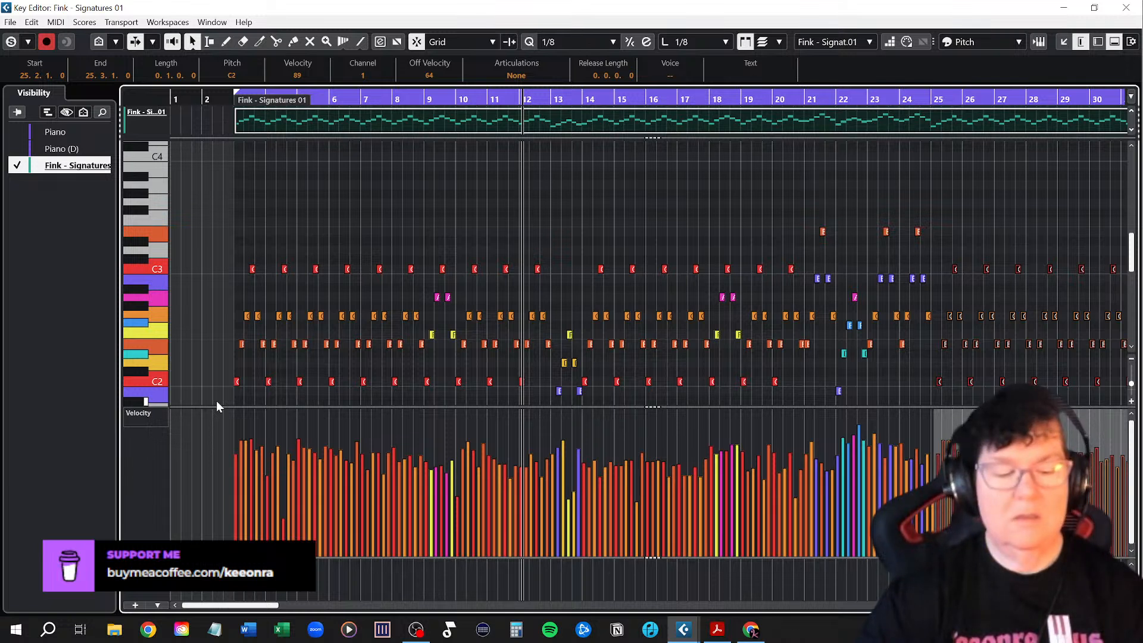
pyautogui.press('Delete')
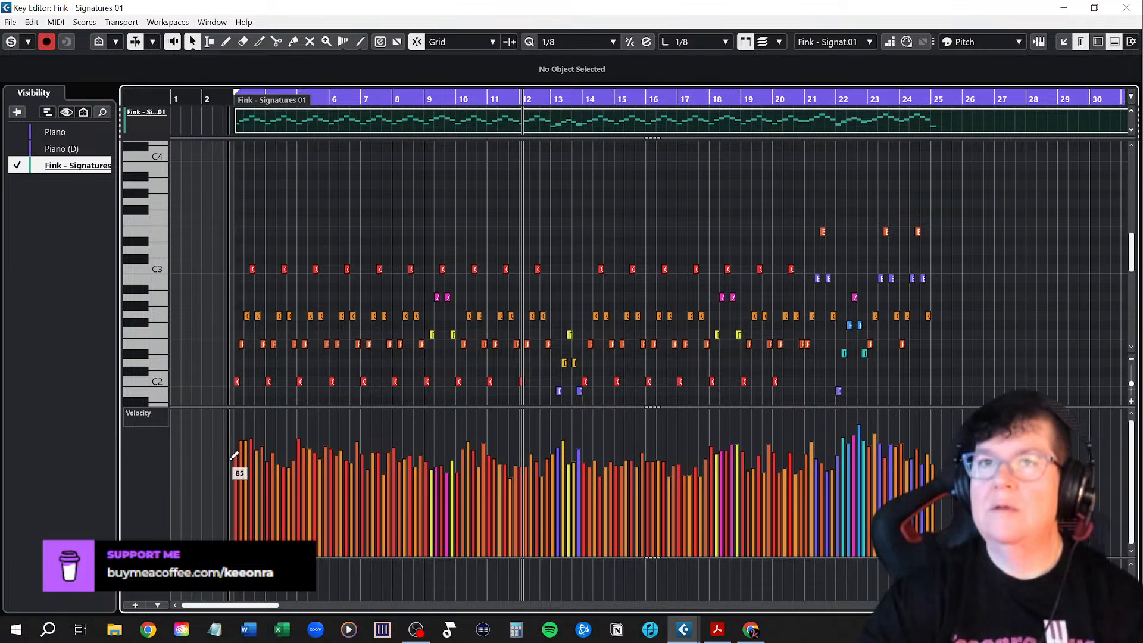
# Redraw the guitar velocities as a gentle wave starting at about 85, raise the whole range slightly, and close the Key Editor
pyautogui.moveTo(232, 458); pyautogui.dragTo(469, 454)
pyautogui.moveTo(497, 457); pyautogui.dragTo(977, 455)
pyautogui.press('2')
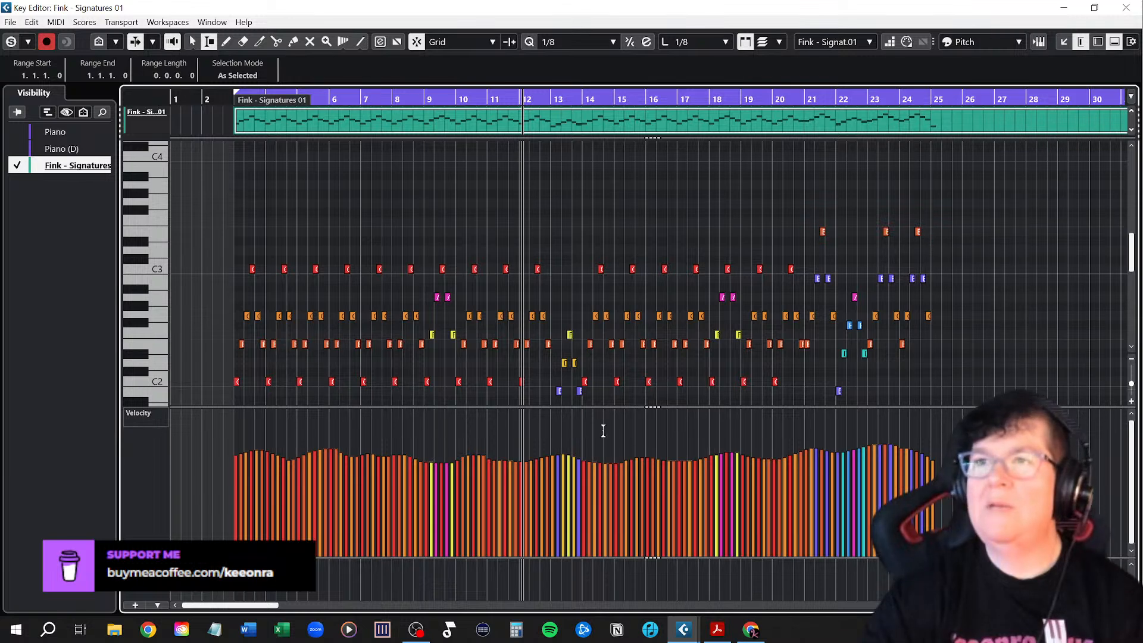
pyautogui.hotkey('ctrl', 'a')
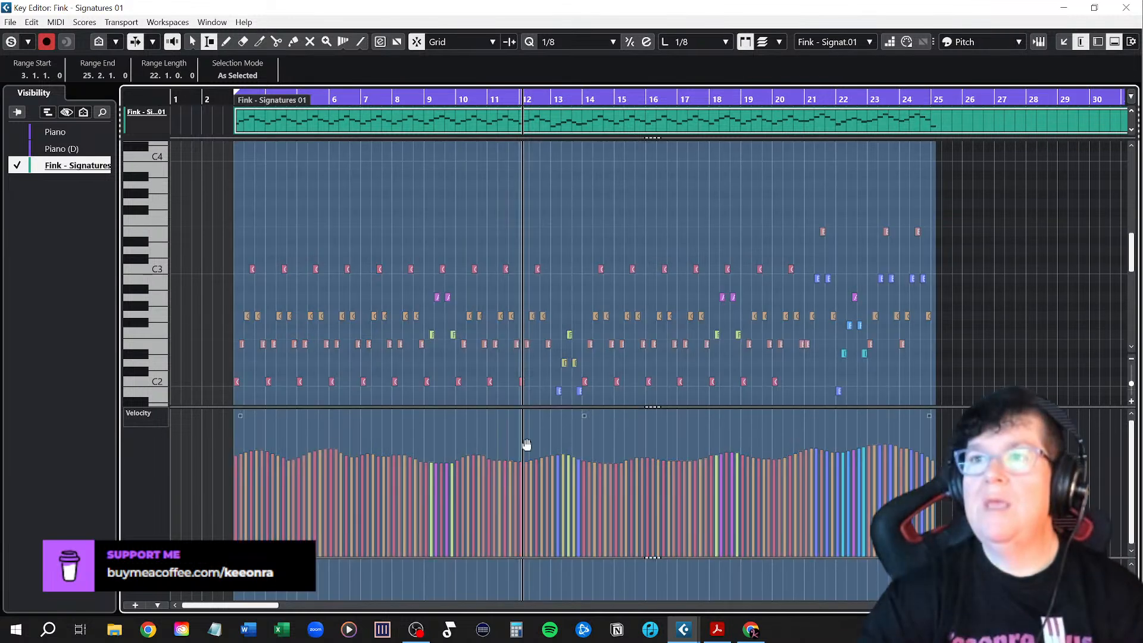
pyautogui.moveTo(587, 414); pyautogui.dragTo(588, 405)
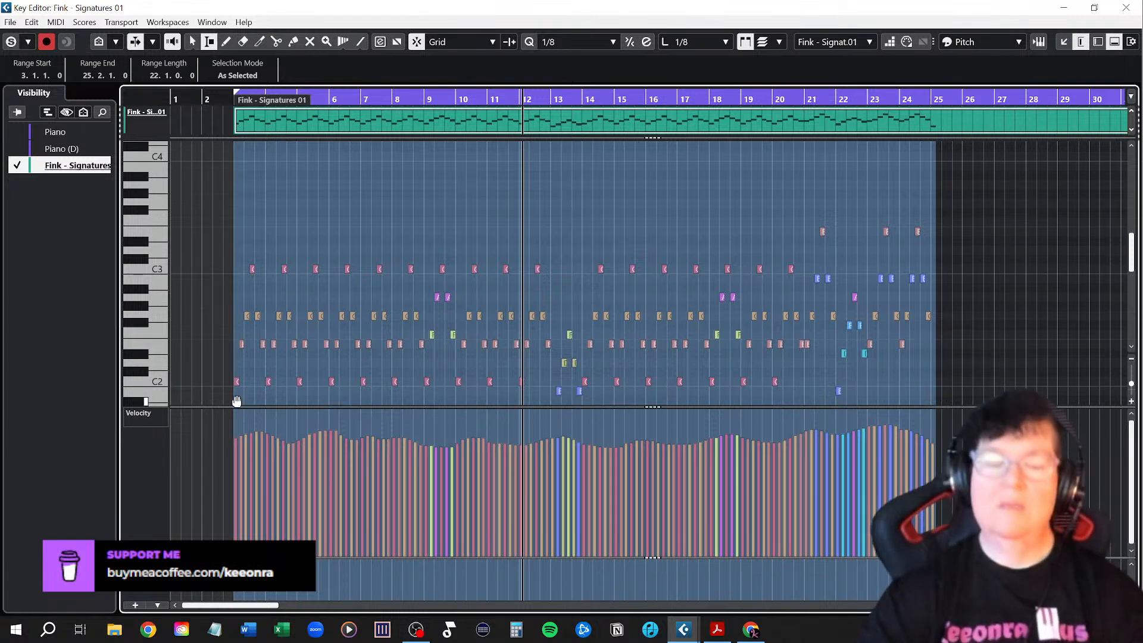
pyautogui.click(216, 327)
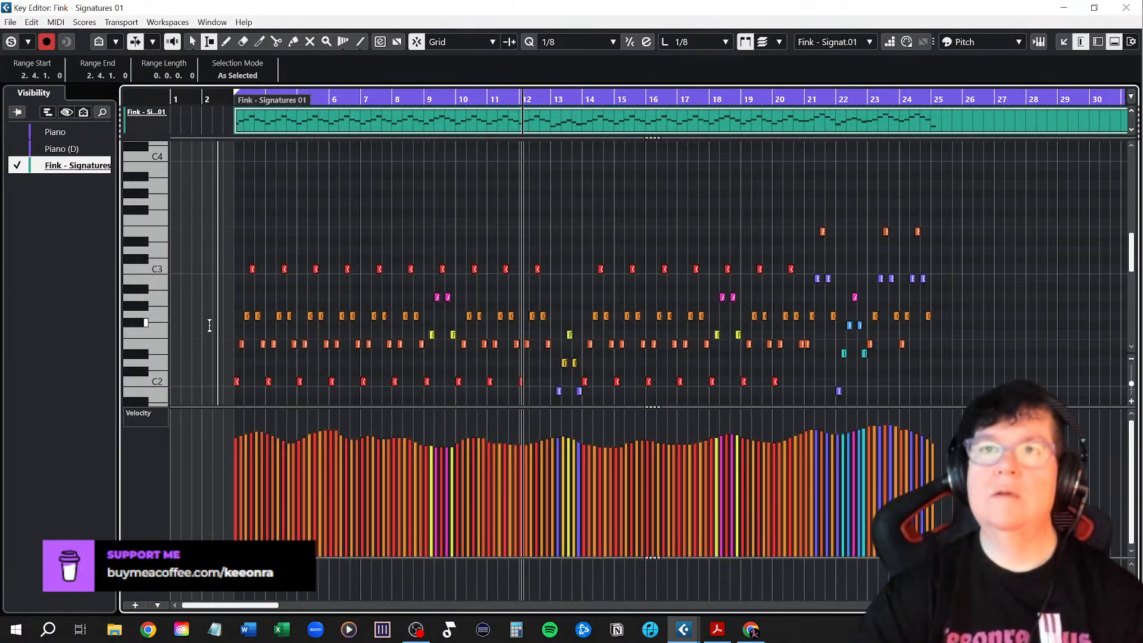
pyautogui.press('1')
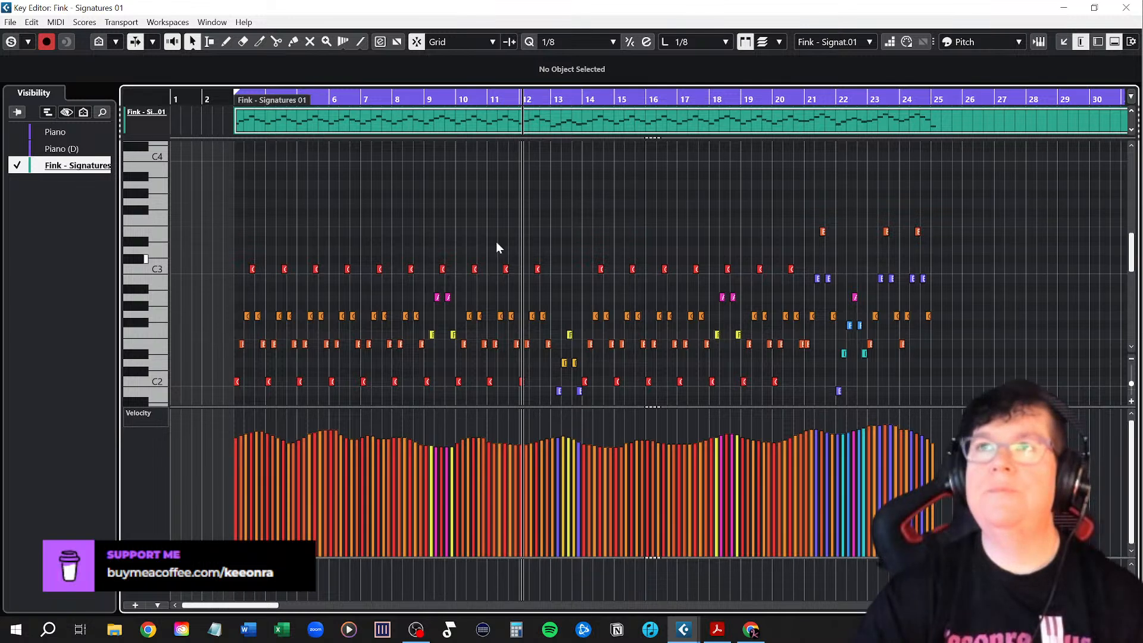
pyautogui.click(1125, 7)
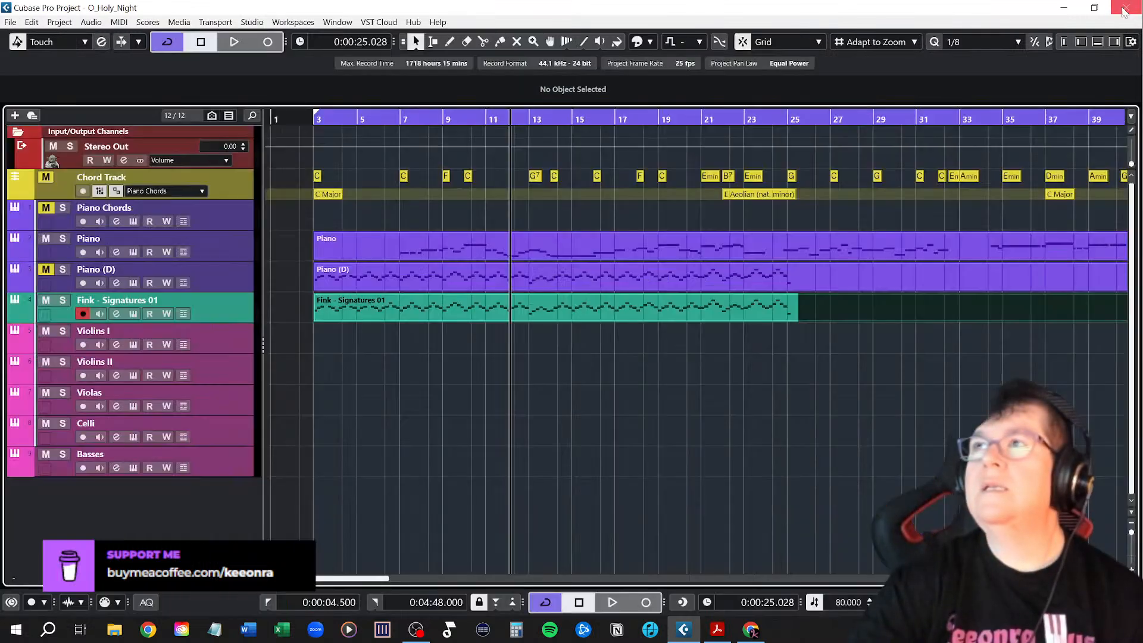
# Play the arrangement from bar 3 to about bar 16 to check the revised guitar velocities
pyautogui.click(316, 122)
pyautogui.press('space')
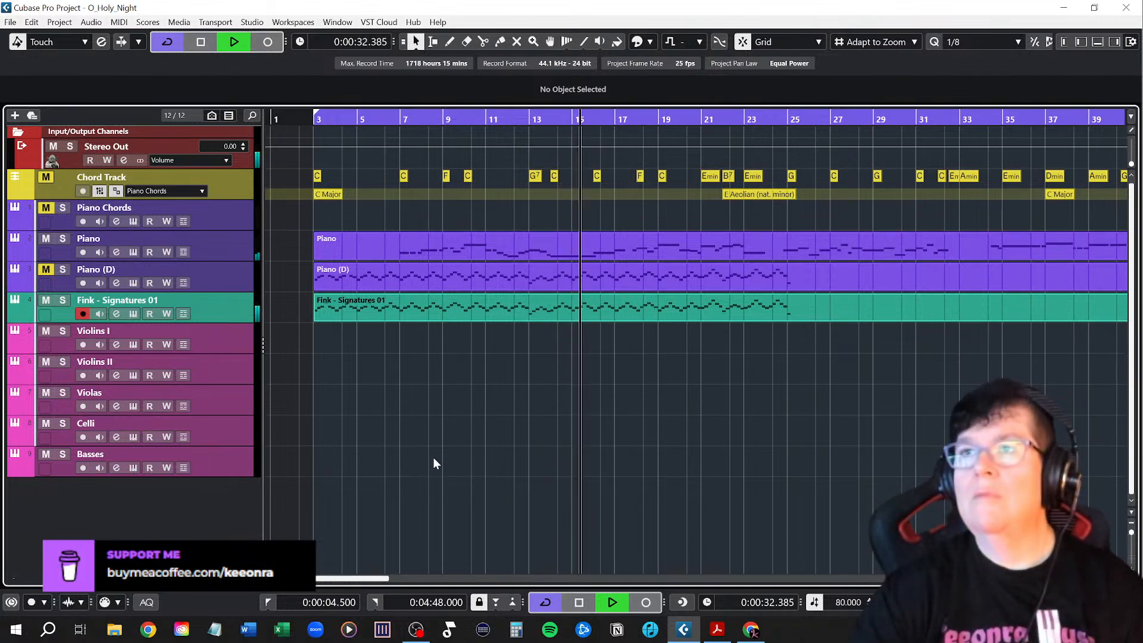
pyautogui.press('space')
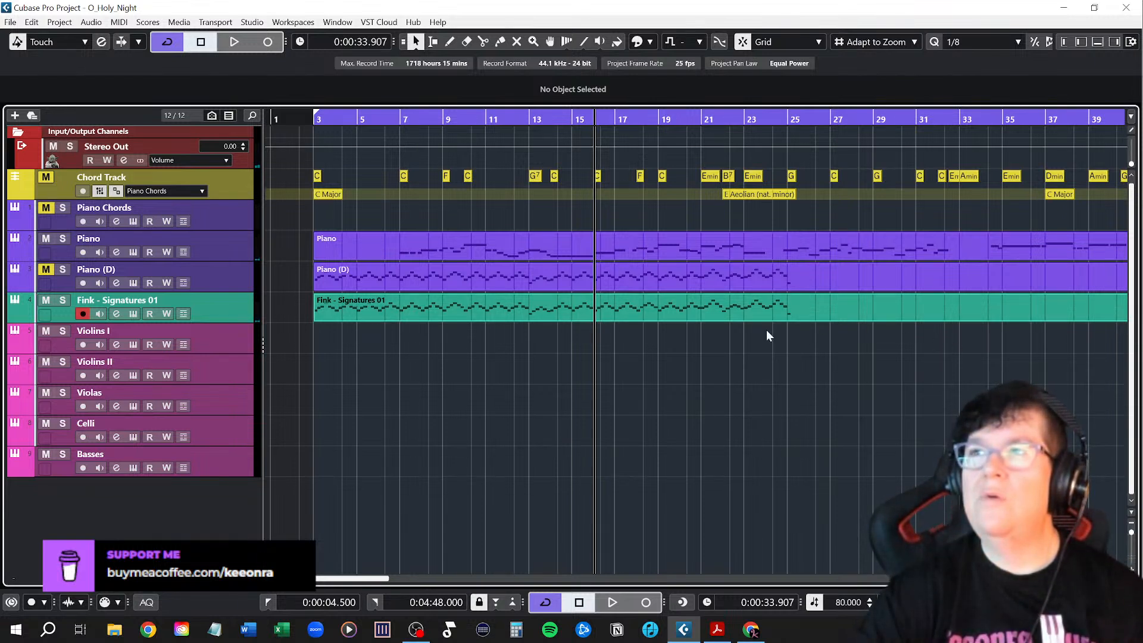
# Examine the full arrangement for how far the accompaniment extends under the piano melody and chords
pyautogui.press('g')
pyautogui.press('g')
pyautogui.press('g')
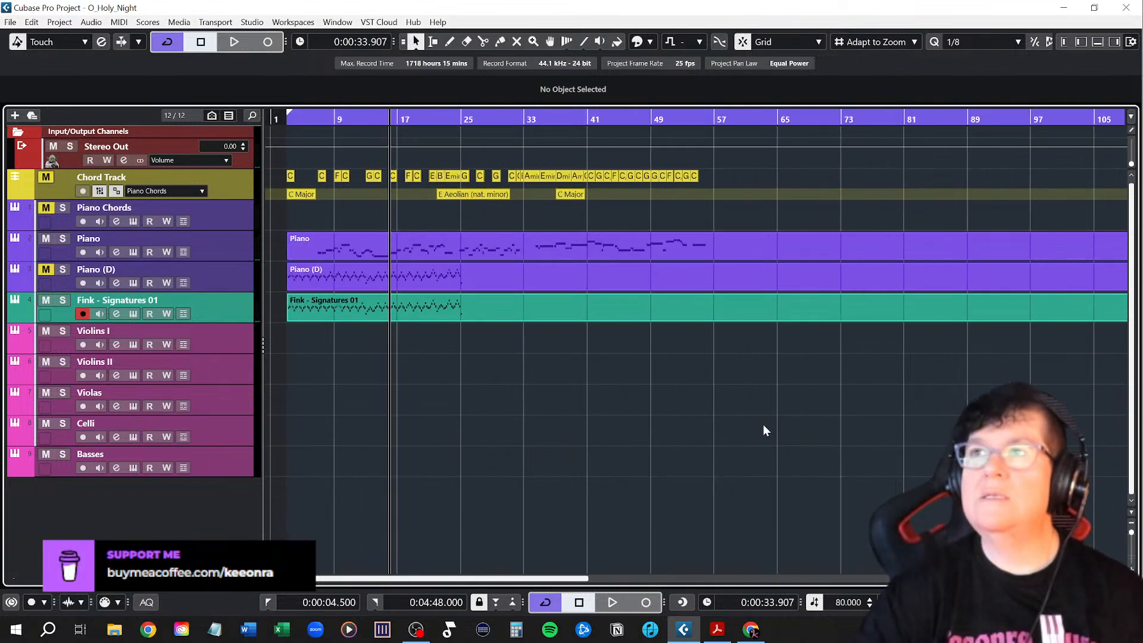
pyautogui.scroll(2, 761, 429)
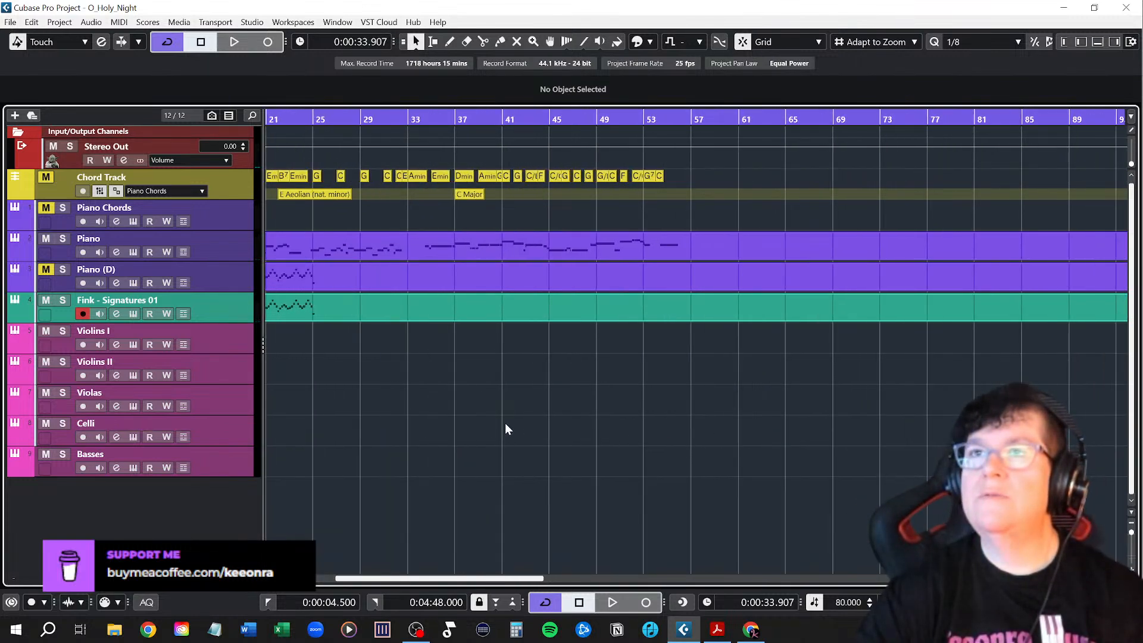
pyautogui.hscroll(-5, 501, 424)
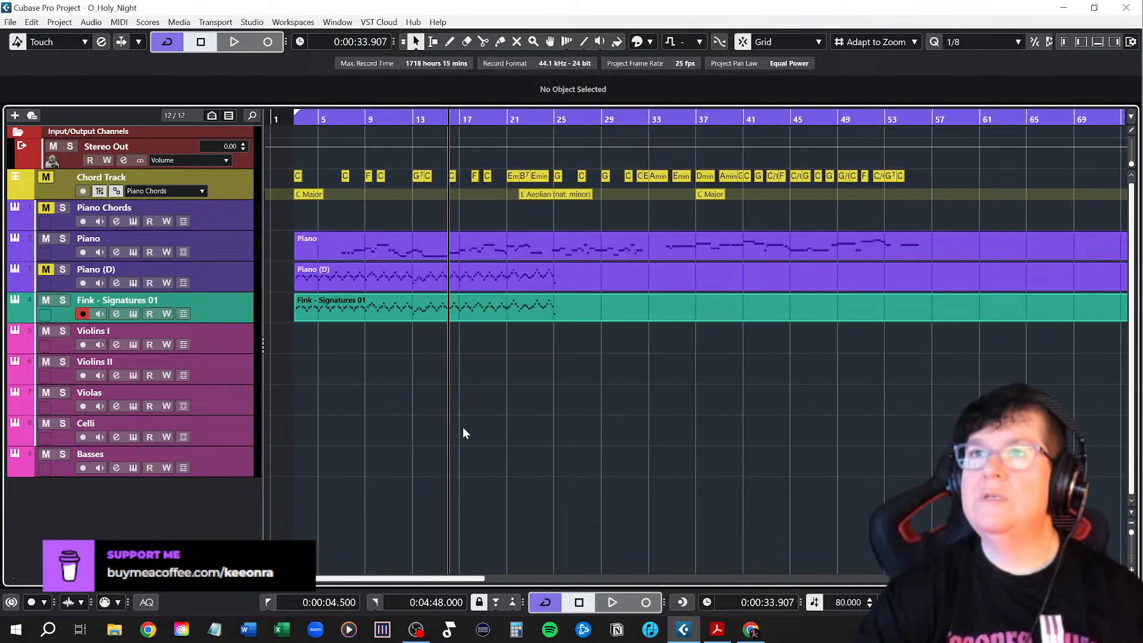
pyautogui.scroll(2, 458, 430)
pyautogui.scroll(-2, 456, 427)
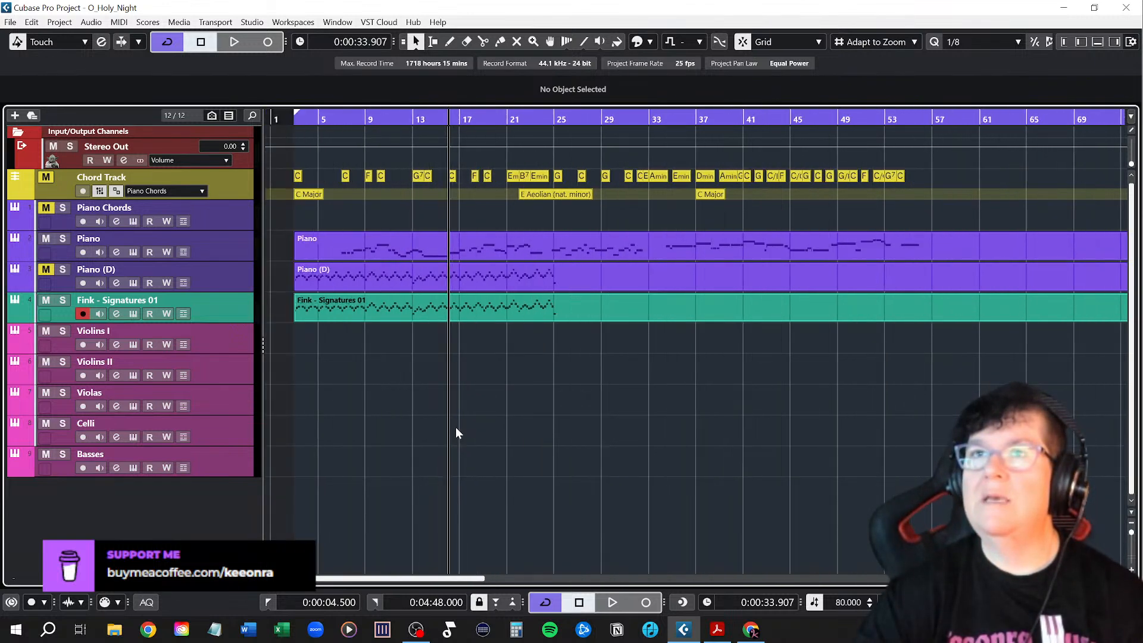
pyautogui.scroll(3, 455, 427)
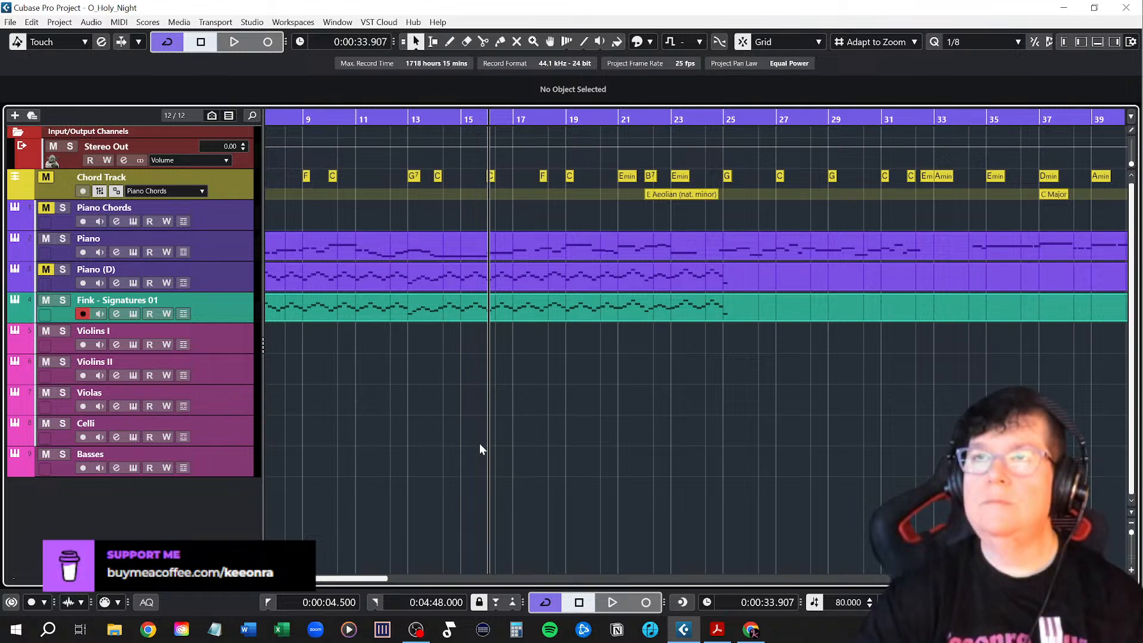
# Continue listening from about bar 16 through to the end of the guitar notes at bar 25
pyautogui.hscroll(-5, 480, 443)
pyautogui.press('space')
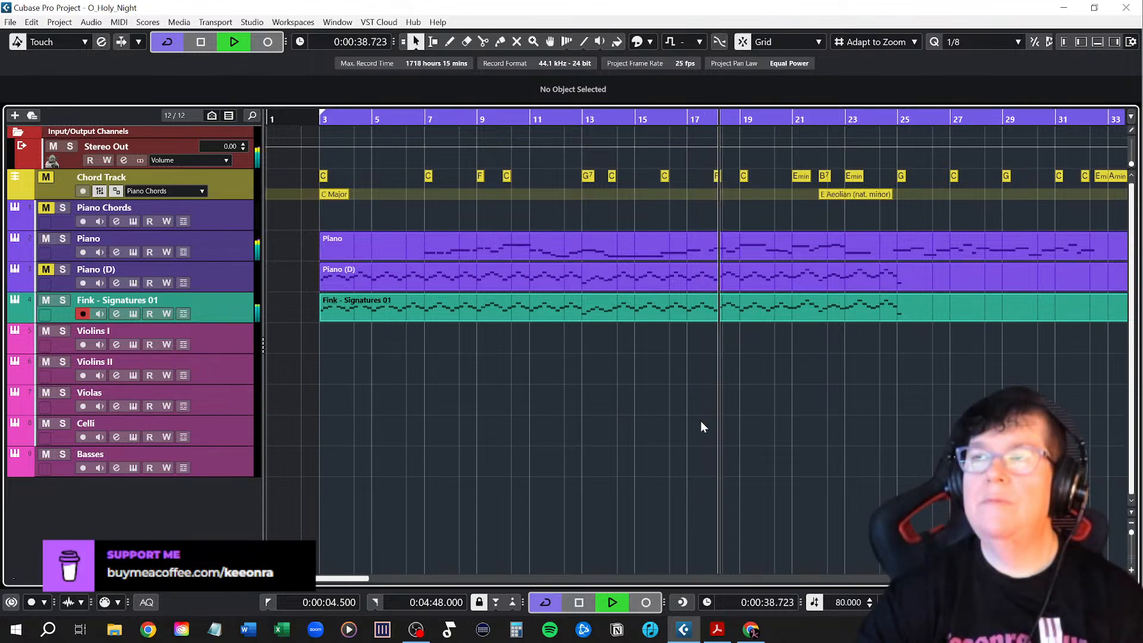
pyautogui.hscroll(3, 685, 422)
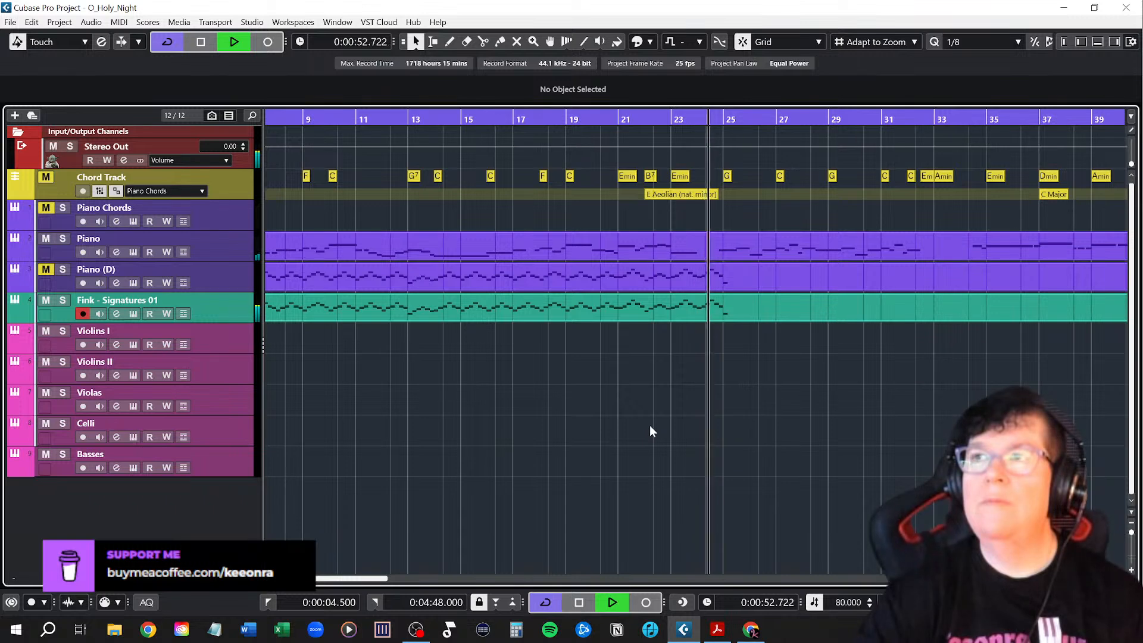
pyautogui.press('space')
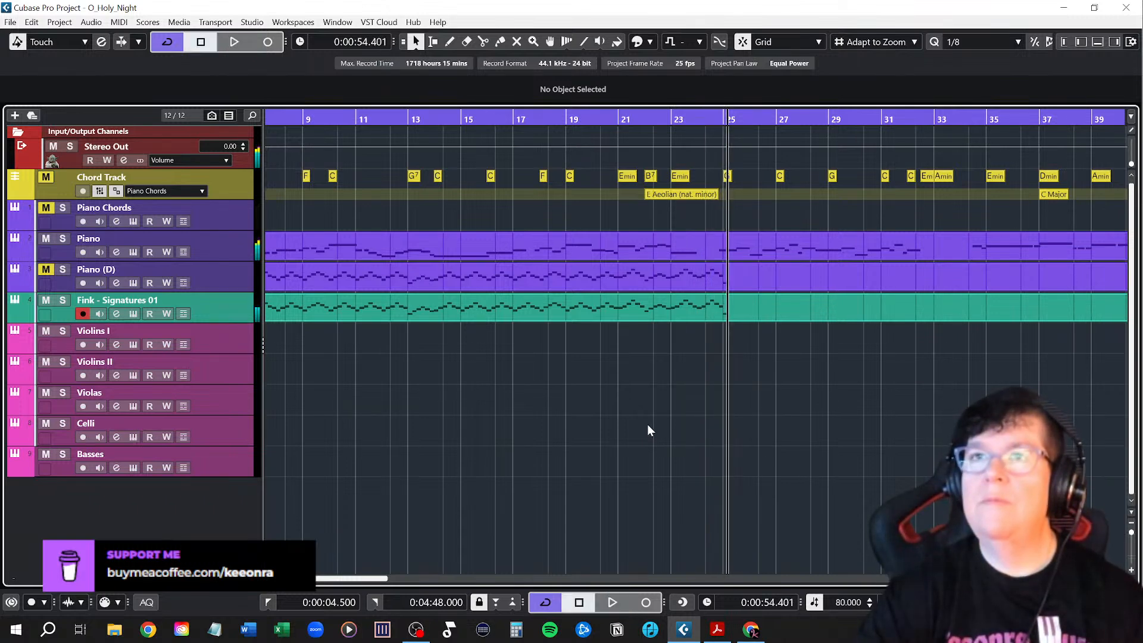
# Replay the melody and guitar accompaniment from bar 13 to about bar 16
pyautogui.hscroll(-3, 562, 402)
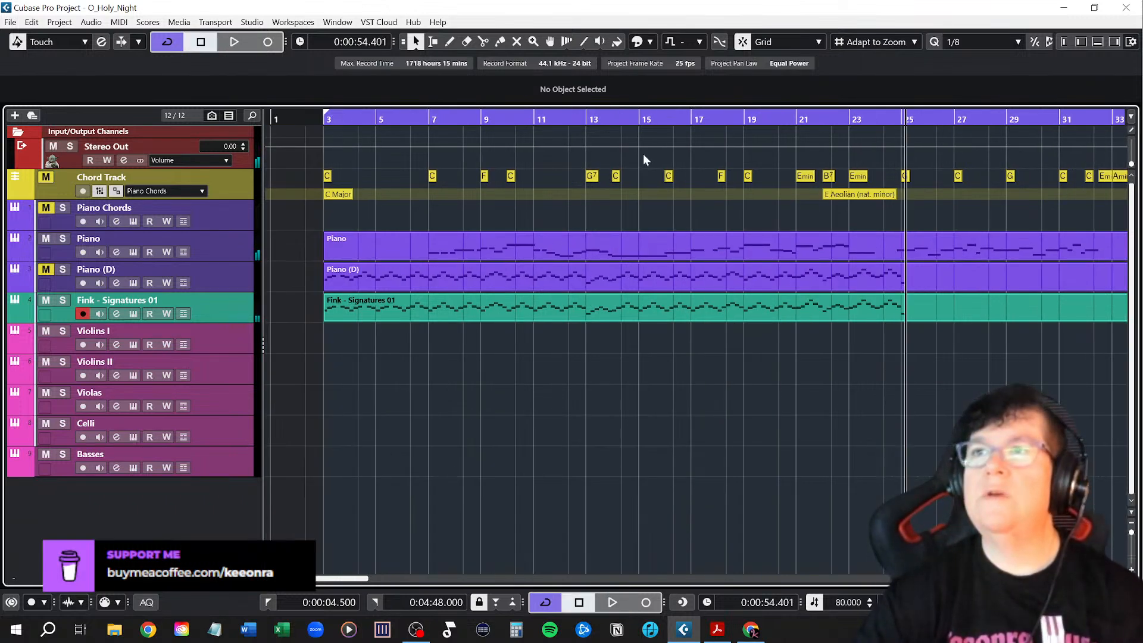
pyautogui.click(588, 118)
pyautogui.press('space')
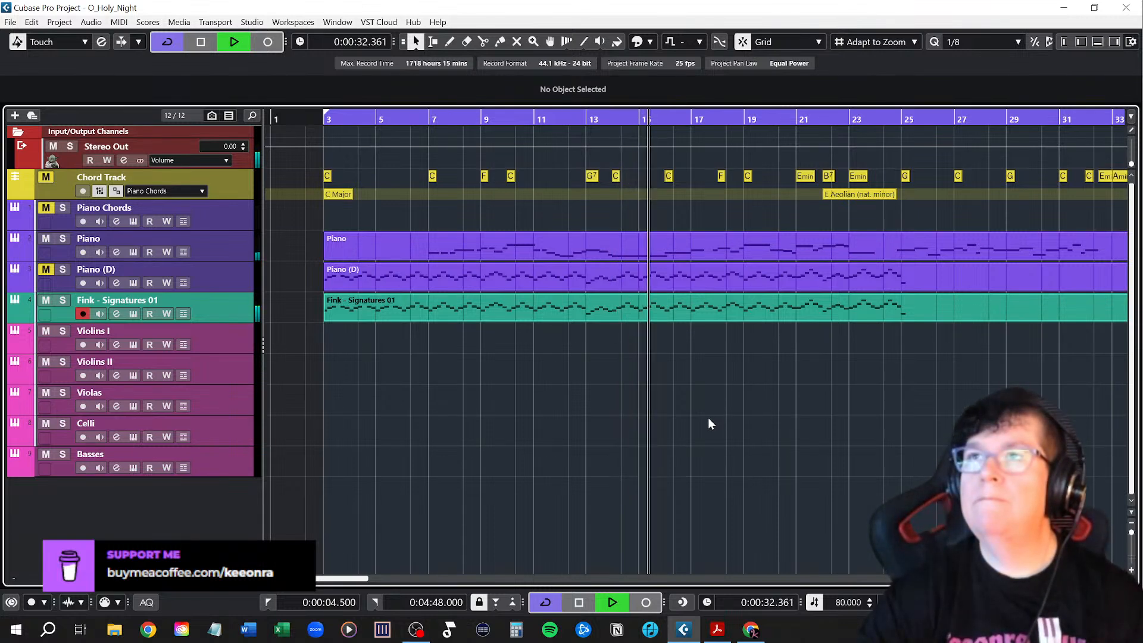
pyautogui.press('space')
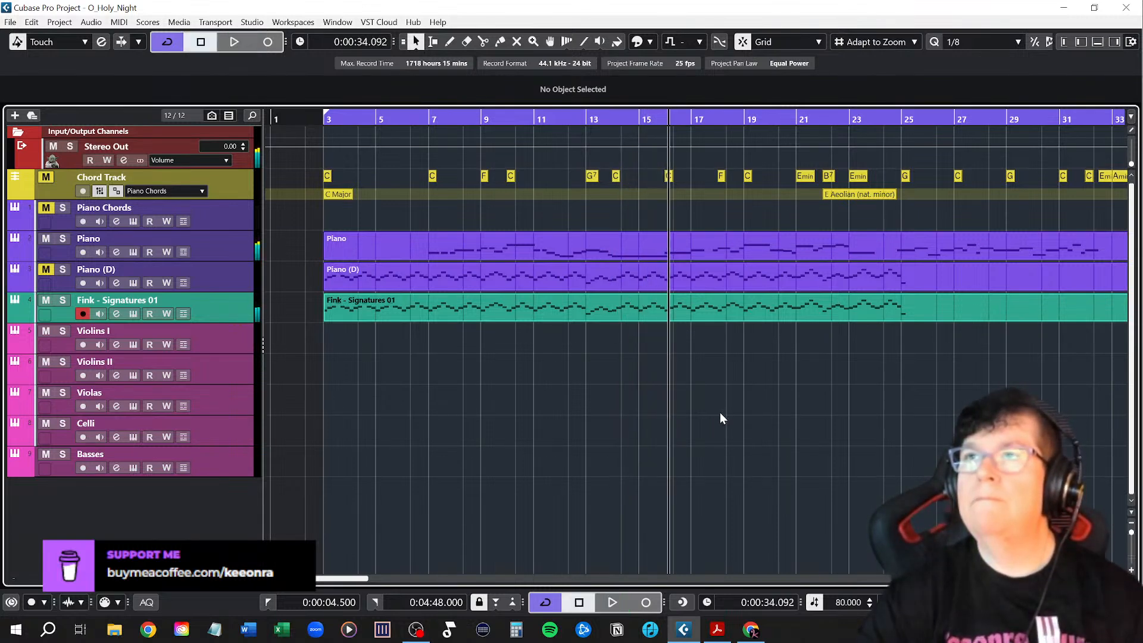
# Place the bar 16 C chord from the Chord Track onto Violins I and set the playhead to bar 16
pyautogui.scroll(8, 720, 412)
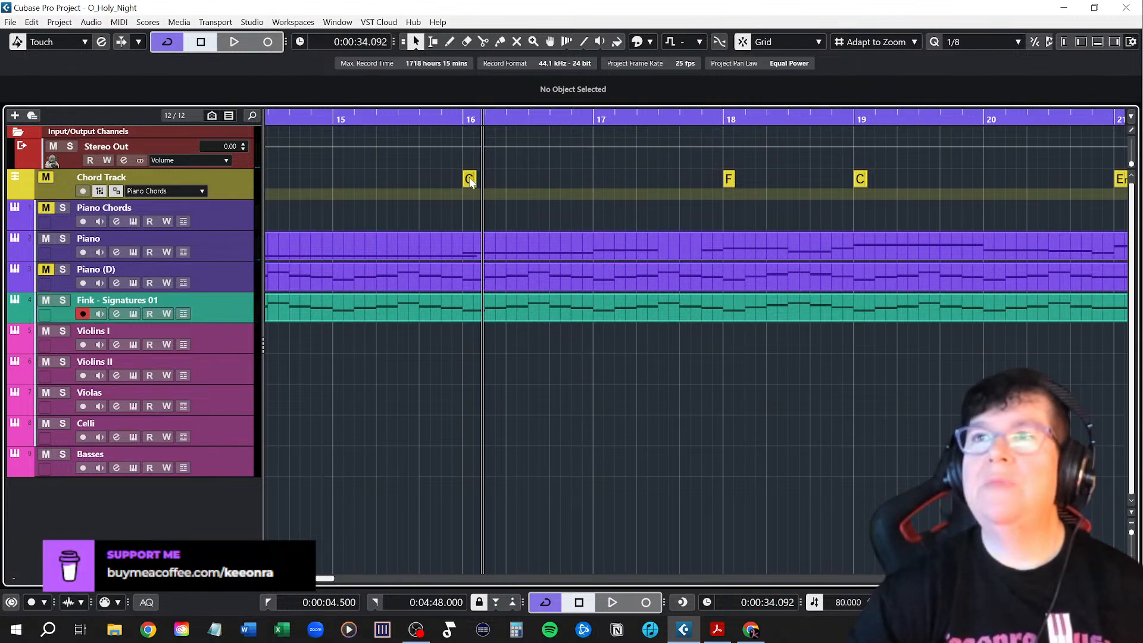
pyautogui.moveTo(470, 181); pyautogui.dragTo(473, 338)
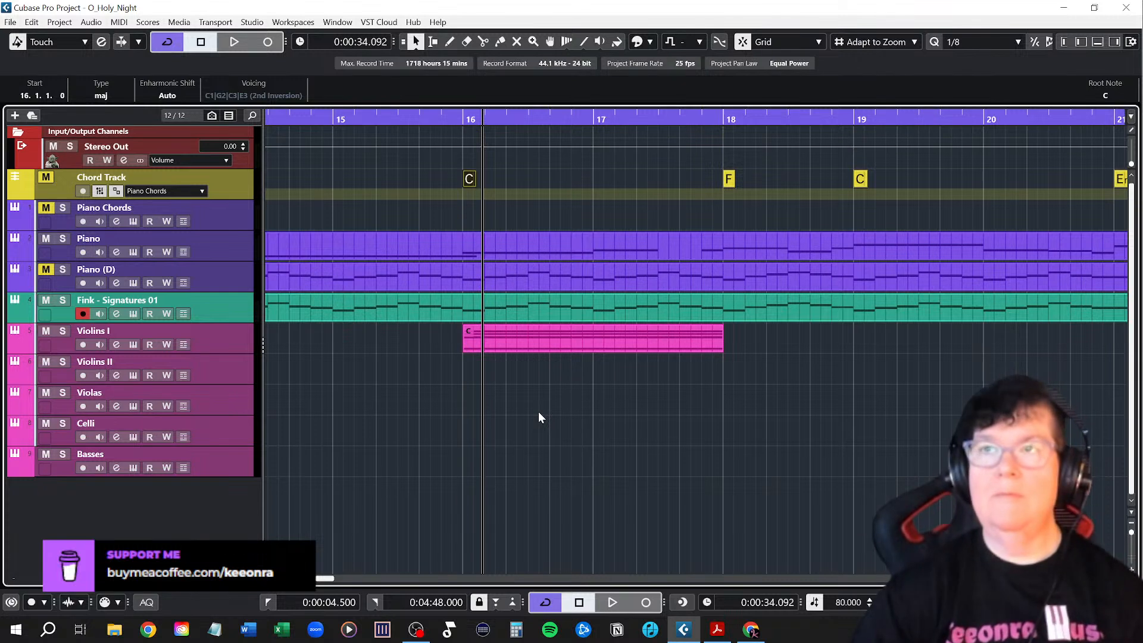
pyautogui.click(470, 306)
pyautogui.click(465, 118)
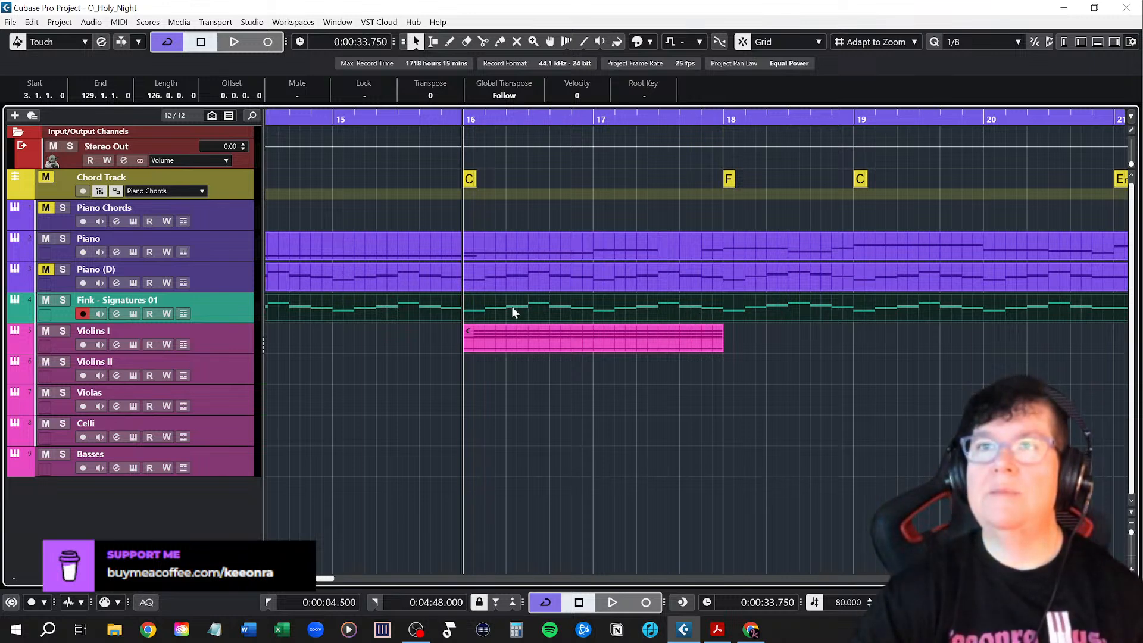
# Copy the Fink - Signatures 01 range from bar 16 to 25.3 onto the Basses track at bar 16, then restore object selection
pyautogui.scroll(-5, 352, 374)
pyautogui.hscroll(-4, 314, 382)
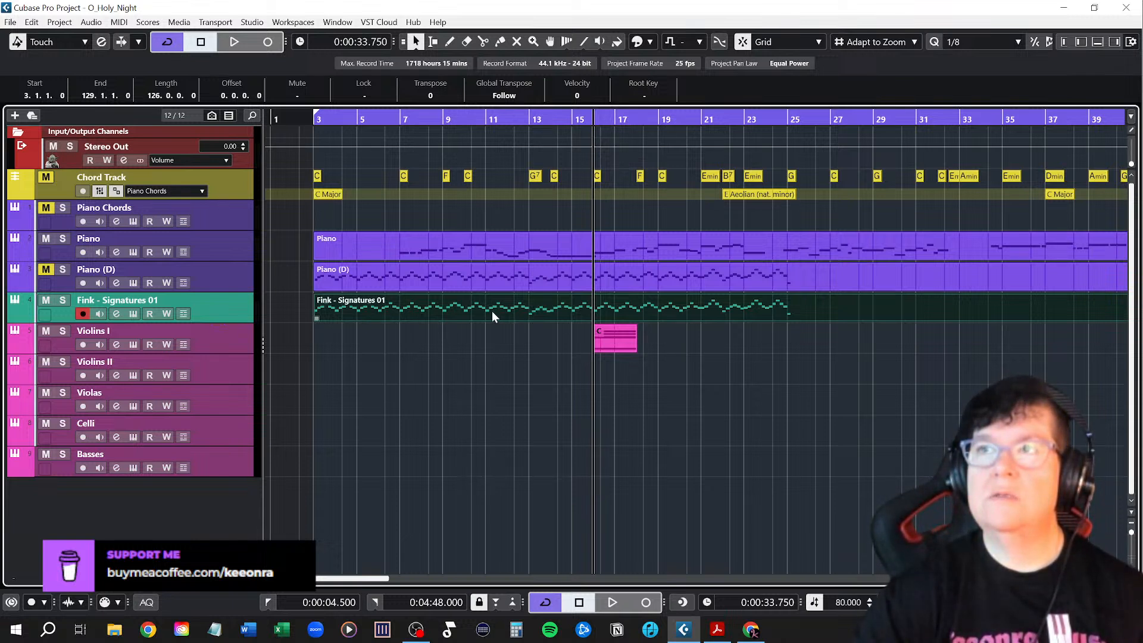
pyautogui.scroll(5, 637, 318)
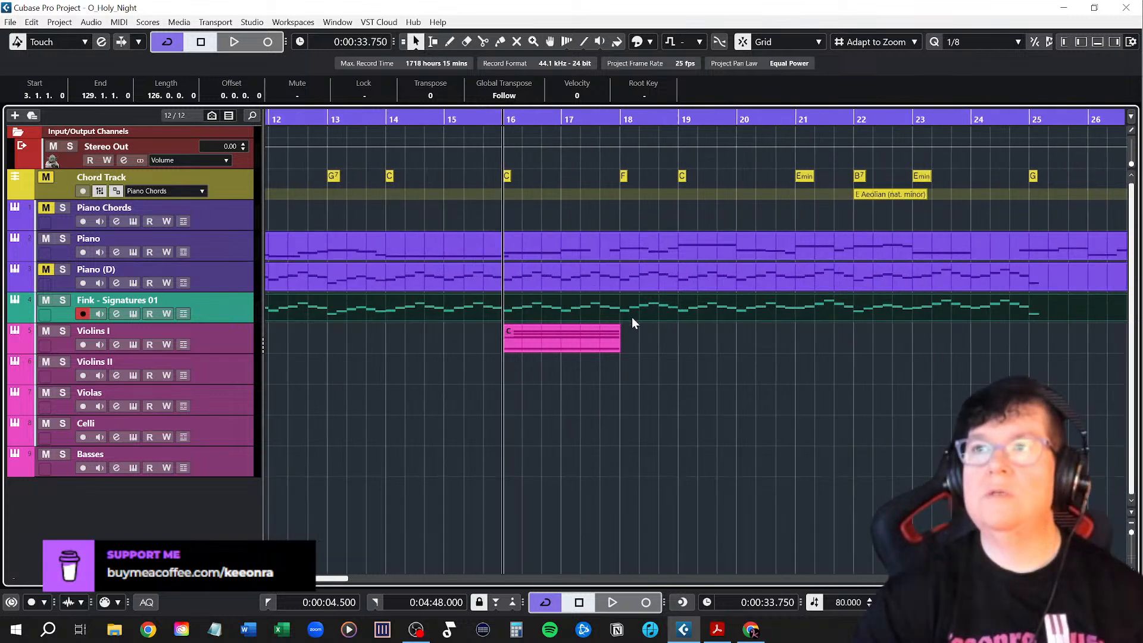
pyautogui.scroll(-3, 591, 331)
pyautogui.rightClick(557, 304)
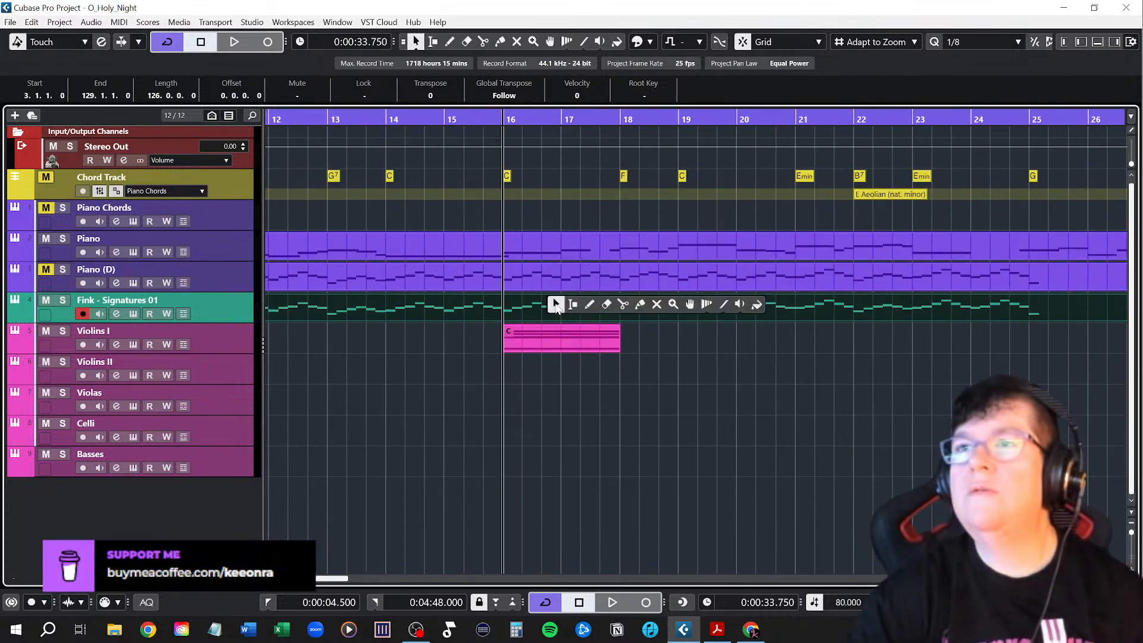
pyautogui.click(572, 304)
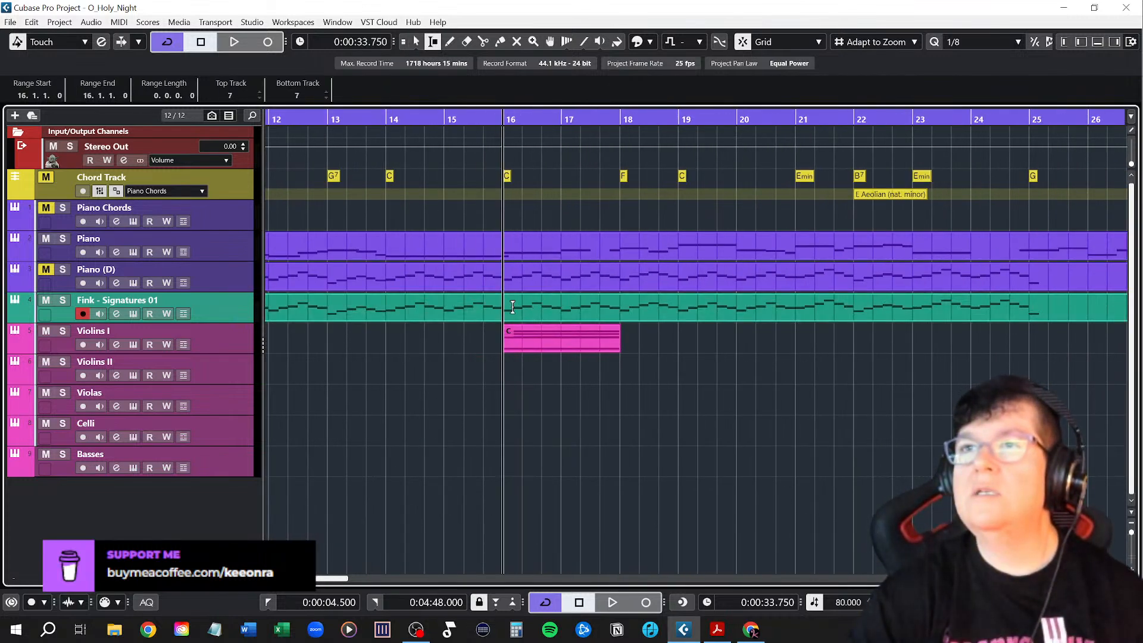
pyautogui.moveTo(513, 307); pyautogui.dragTo(1041, 312)
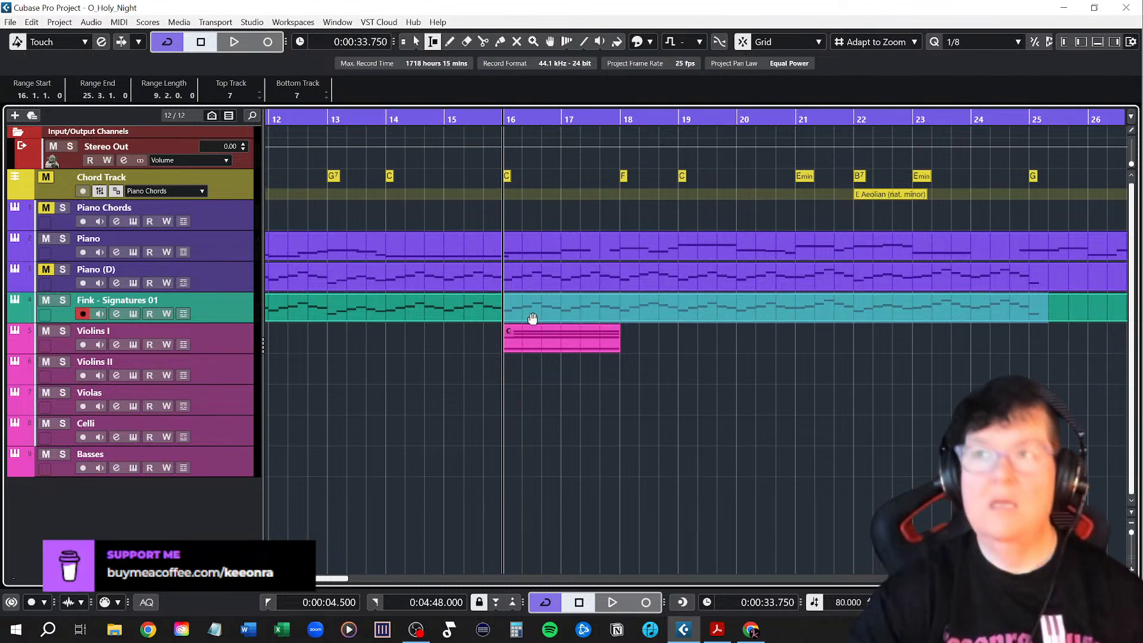
pyautogui.moveTo(526, 312); pyautogui.dragTo(528, 457)
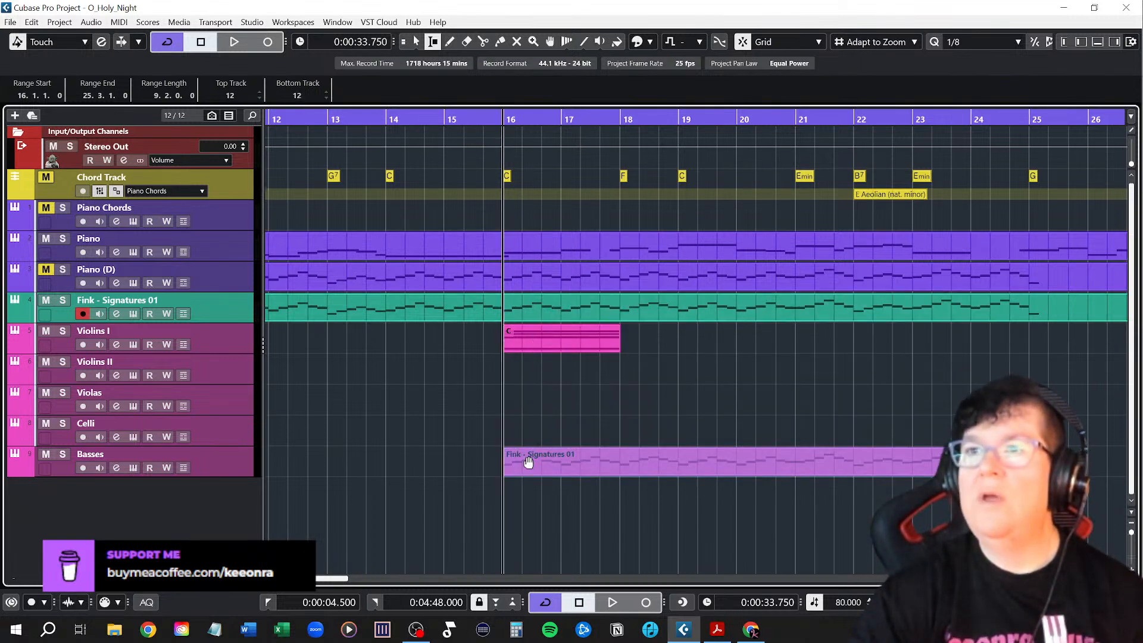
pyautogui.click(584, 410)
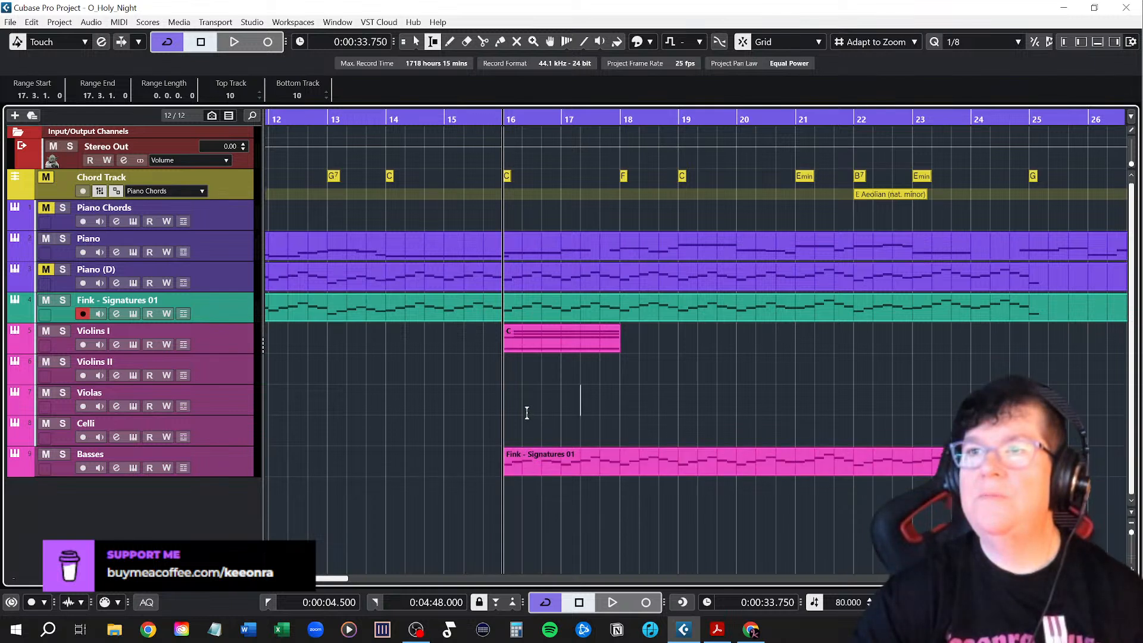
pyautogui.rightClick(510, 402)
pyautogui.click(510, 402)
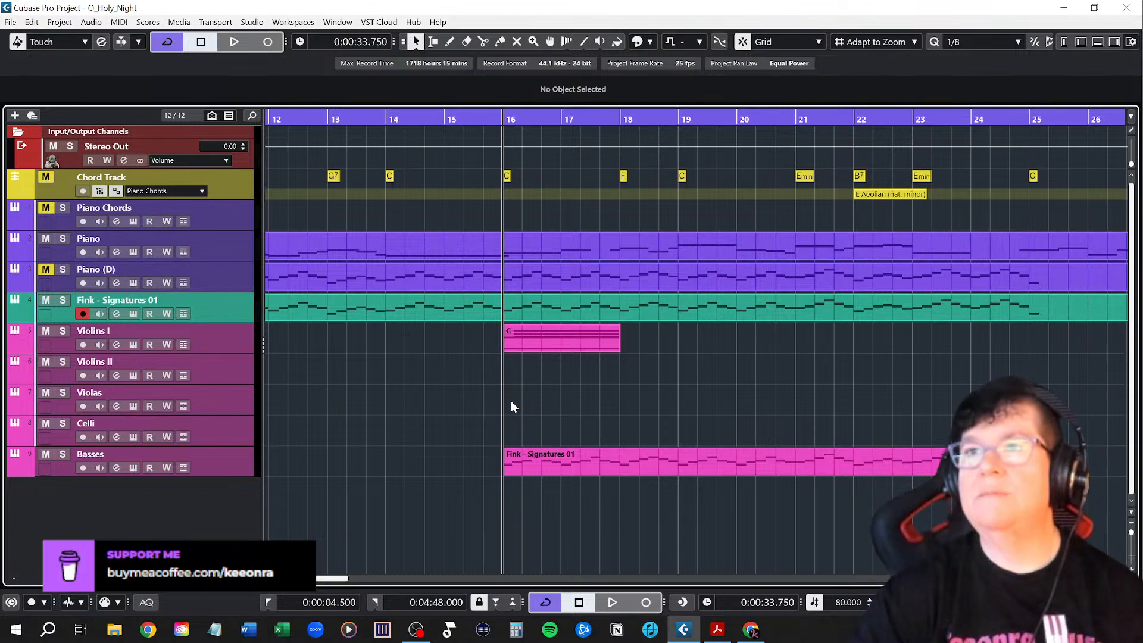
# Inspect the copied part's notes and apply the Basses track name to that part
pyautogui.doubleClick(533, 462)
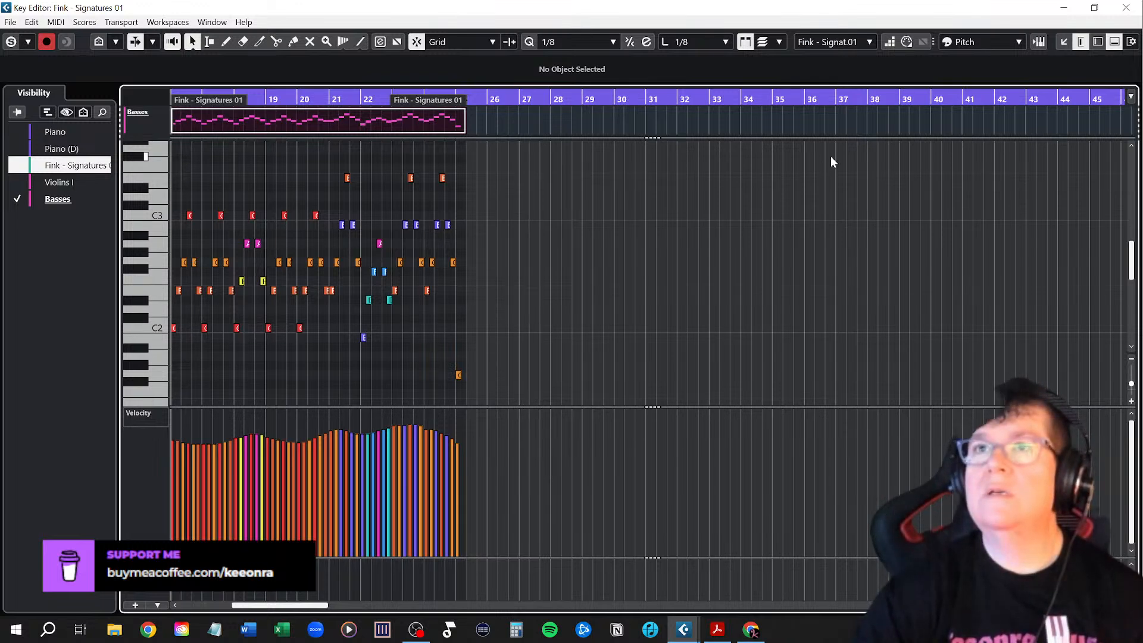
pyautogui.hscroll(-5, 388, 290)
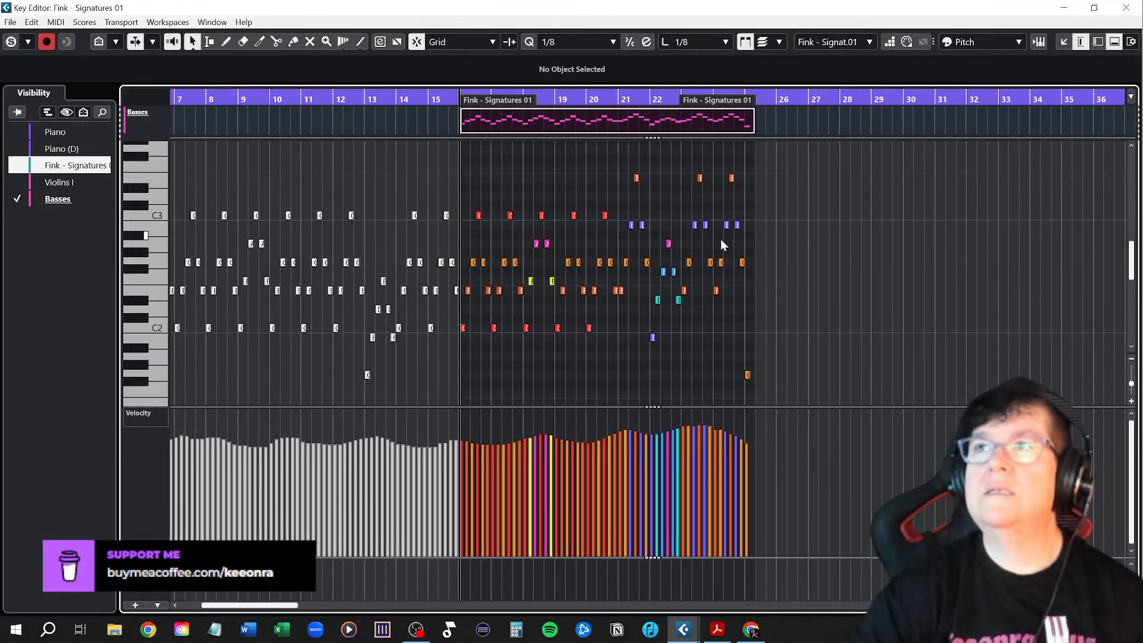
pyautogui.click(1125, 7)
pyautogui.doubleClick(88, 454)
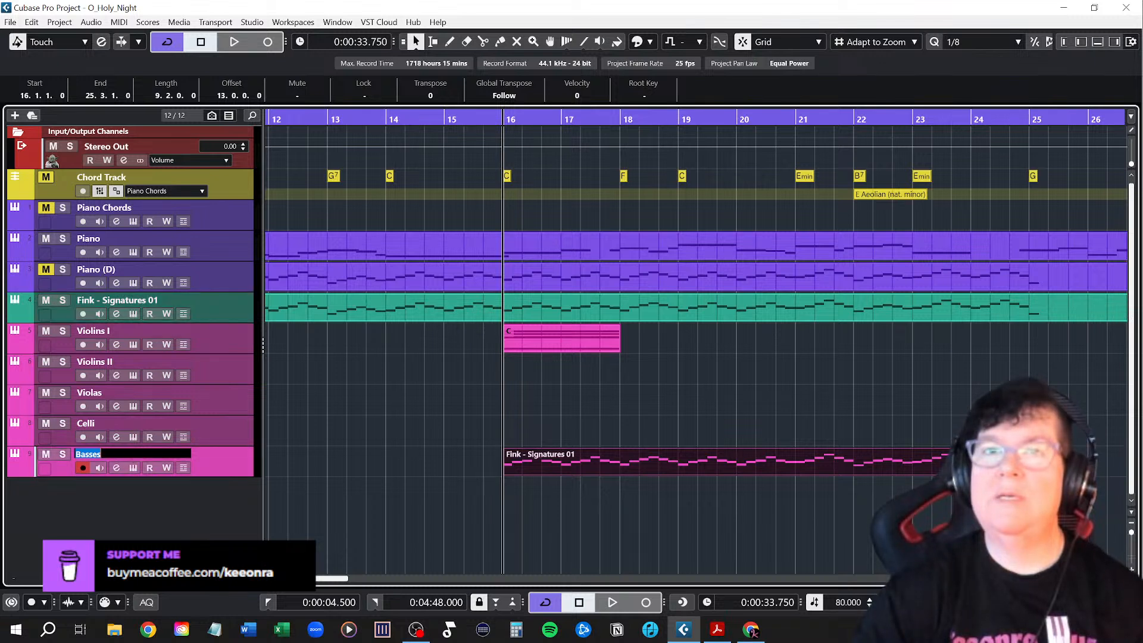
pyautogui.press('Return')
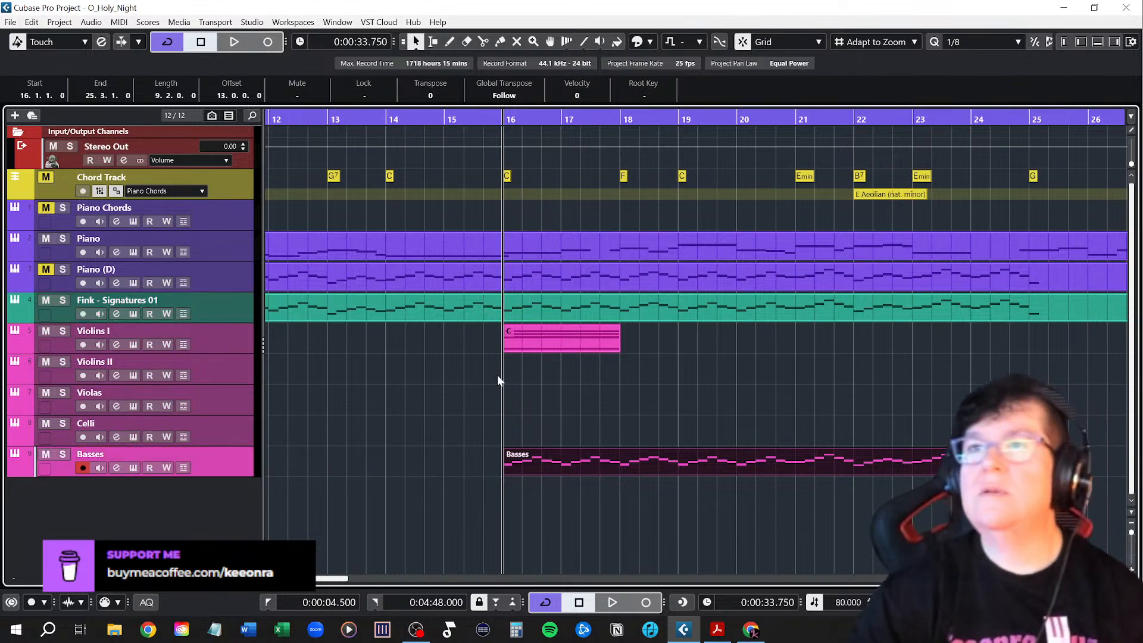
# Examine the Basses part in the Key Editor, including the notes that lie before its bar 16 start
pyautogui.doubleClick(567, 459)
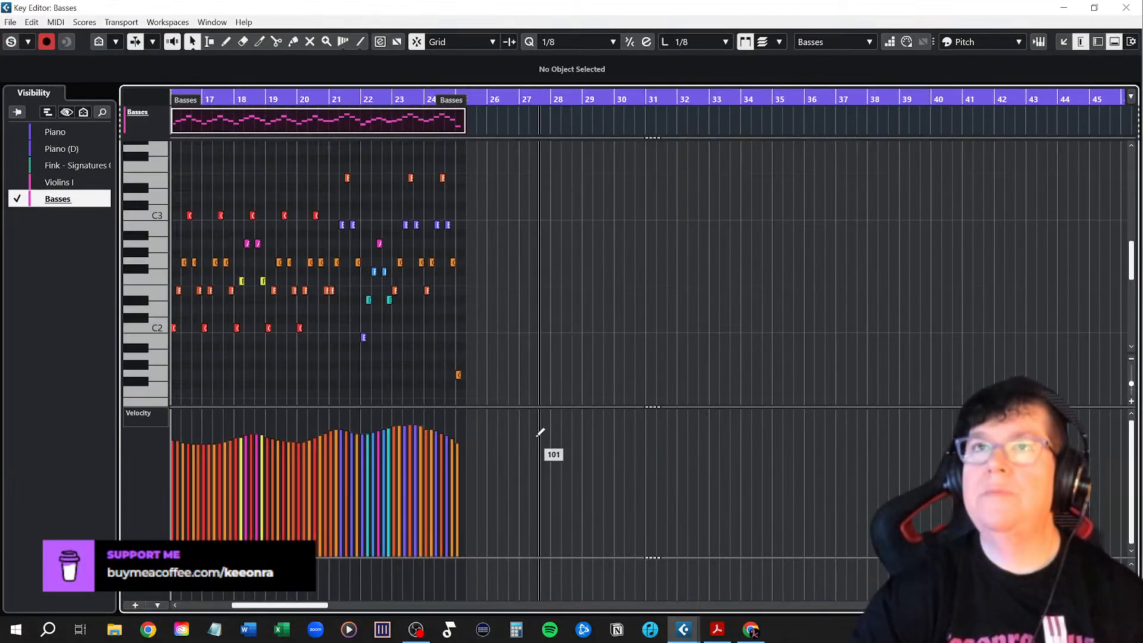
pyautogui.hscroll(3, 652, 355)
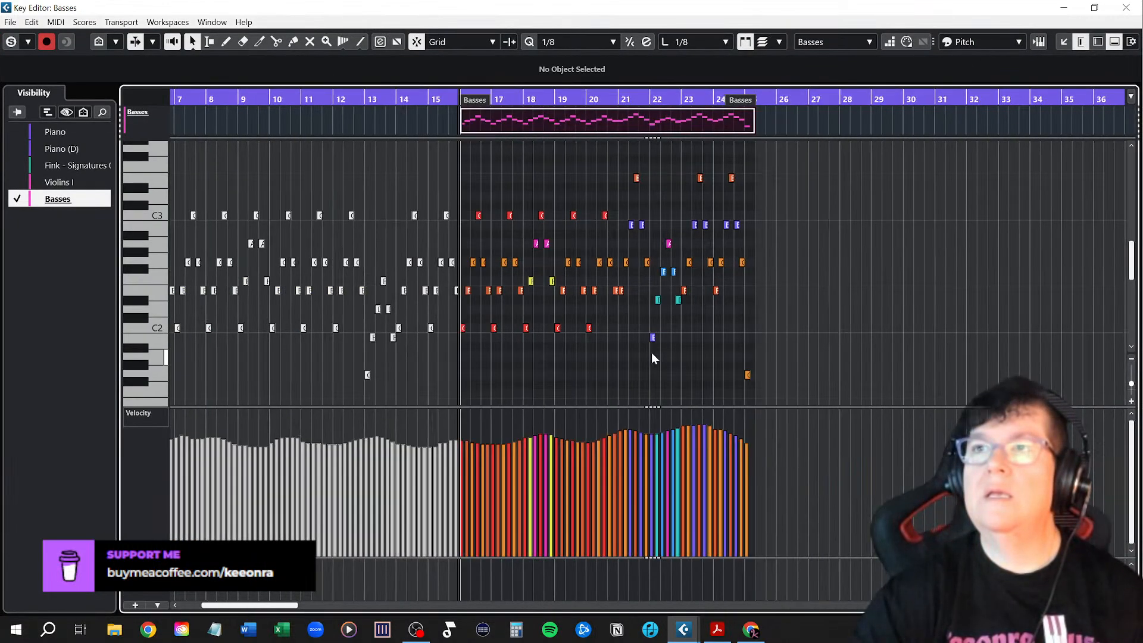
pyautogui.hscroll(-6, 653, 356)
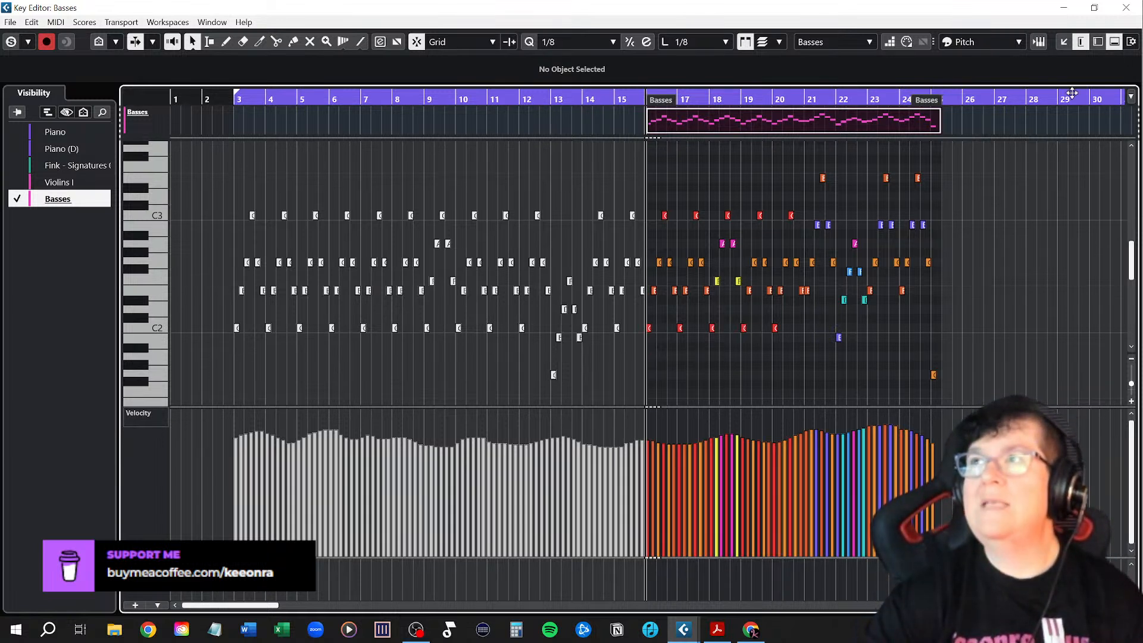
pyautogui.click(1126, 7)
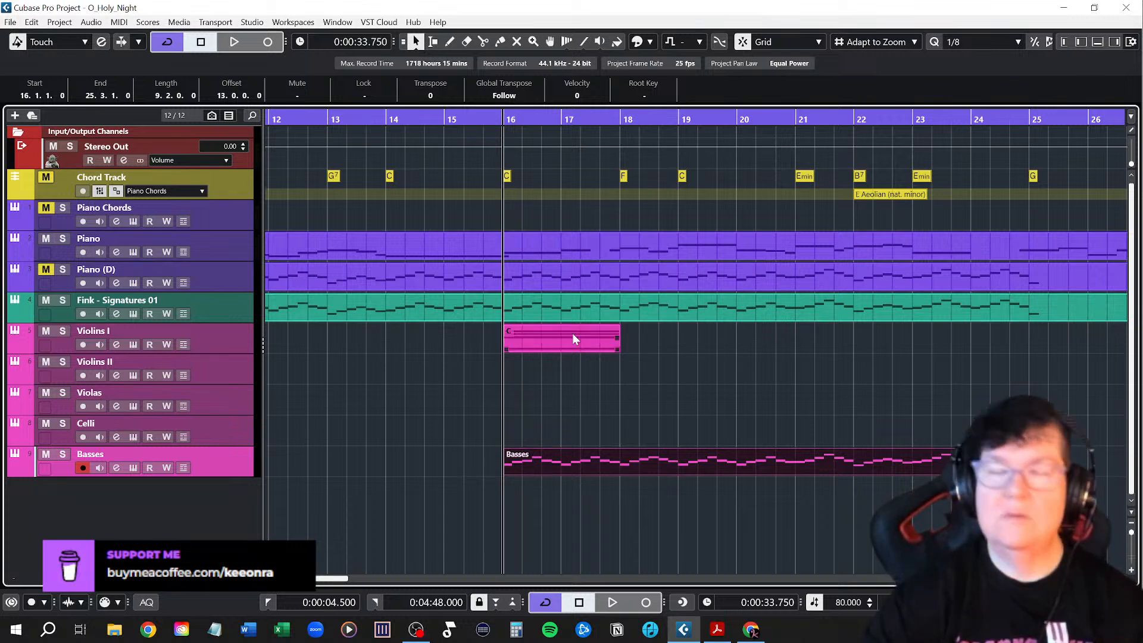
pyautogui.doubleClick(533, 462)
pyautogui.hscroll(-6, 326, 377)
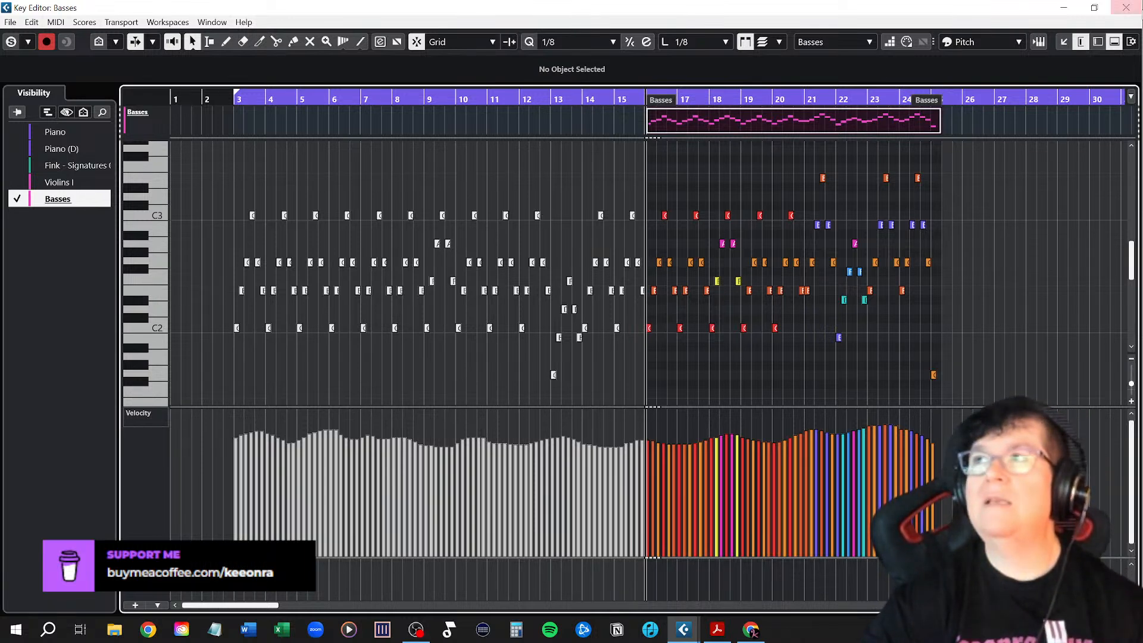
pyautogui.click(1125, 7)
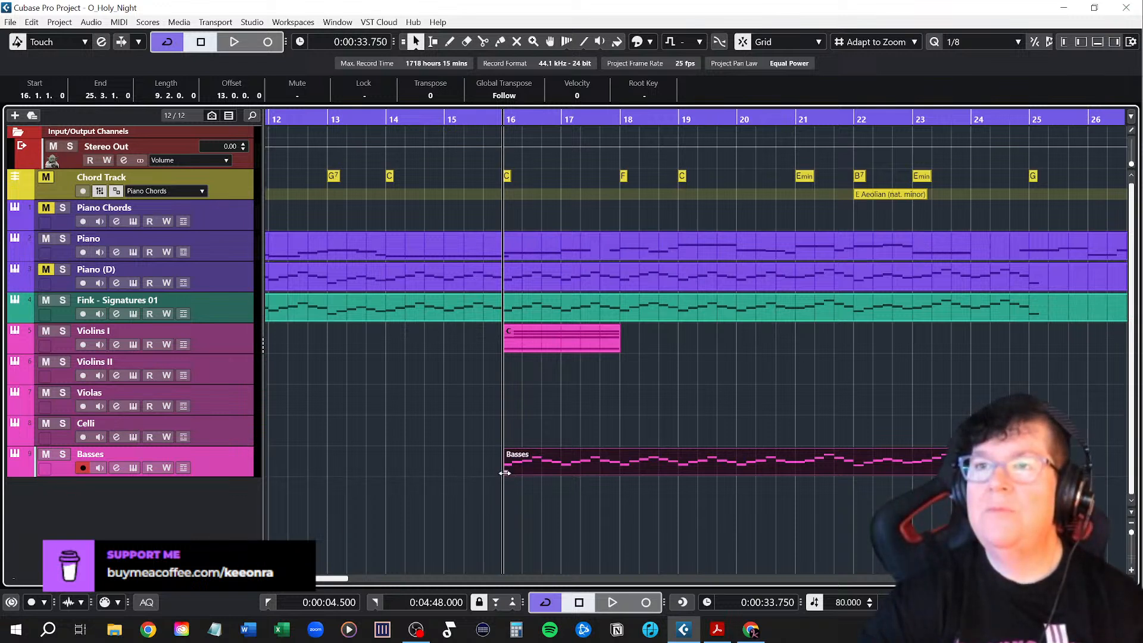
# Compare the start edges of the Basses part and the full-length Fink - Signatures 01 part in the arrangement
pyautogui.moveTo(506, 470)
pyautogui.mouseDown()
pyautogui.moveTo(455, 484)
pyautogui.moveTo(288, 484)
pyautogui.moveTo(507, 480)
pyautogui.mouseUp()
pyautogui.click(582, 503)
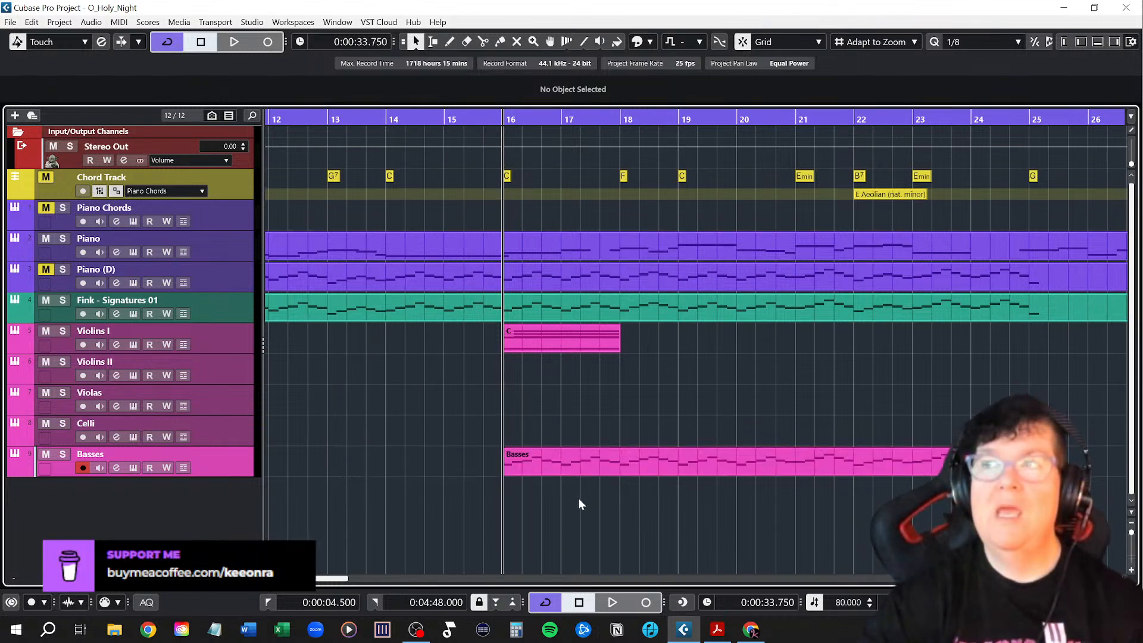
pyautogui.hscroll(-8, 441, 445)
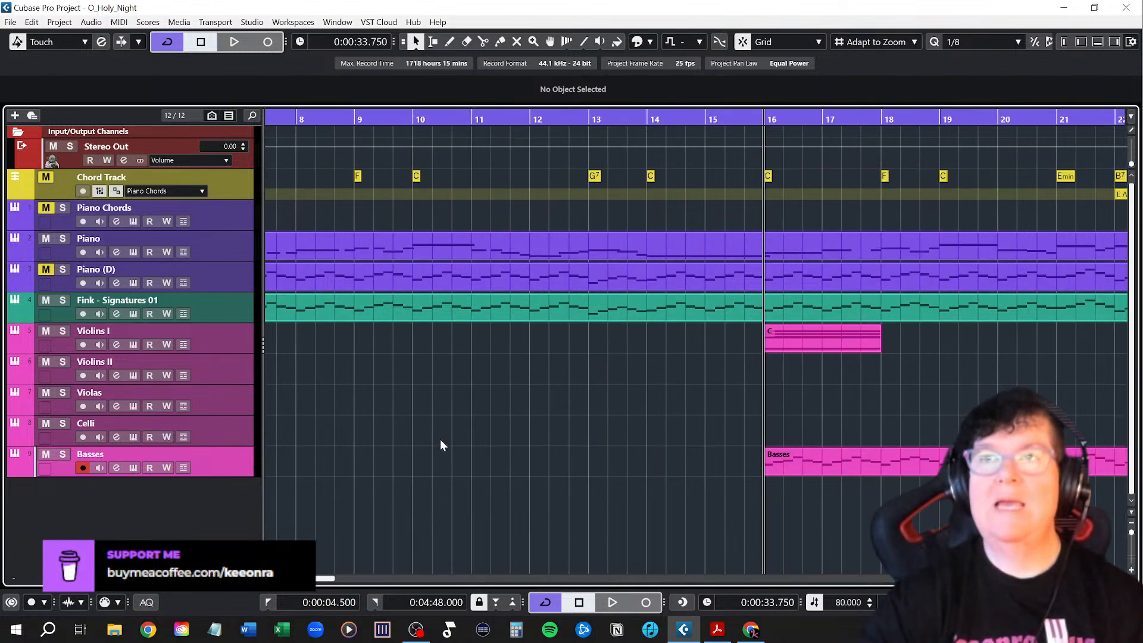
pyautogui.press('g')
pyautogui.press('g')
pyautogui.press('g')
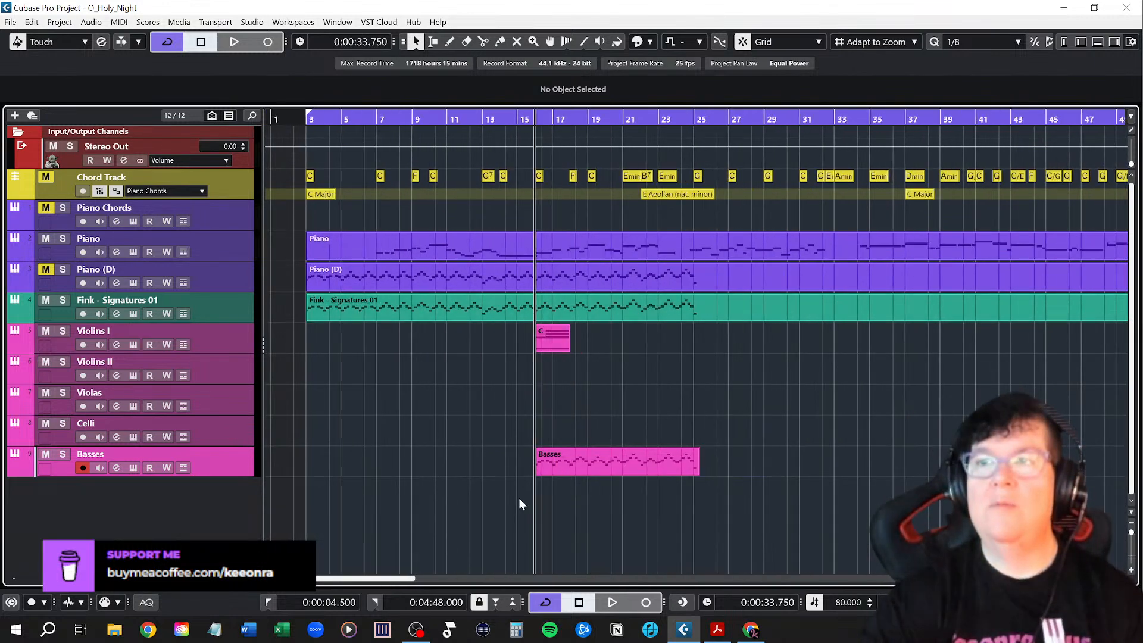
pyautogui.moveTo(309, 319)
pyautogui.mouseDown()
pyautogui.moveTo(445, 326)
pyautogui.moveTo(309, 322)
pyautogui.mouseUp()
pyautogui.click(461, 440)
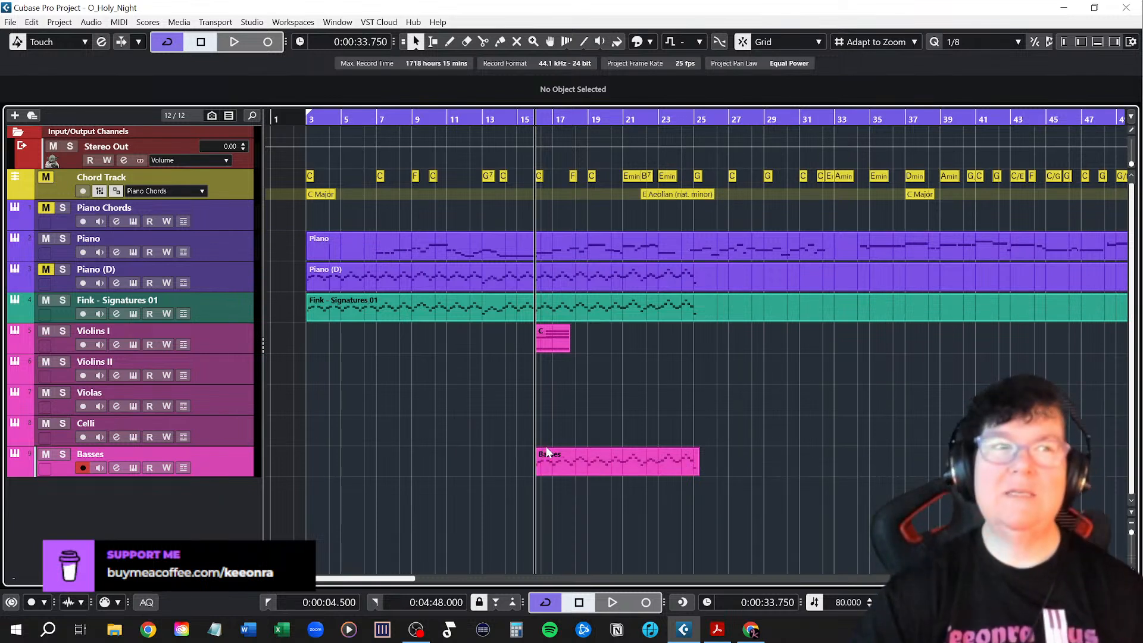
# Solo the Basses part in the Key Editor and play it from bar 16 to about bar 19
pyautogui.doubleClick(587, 467)
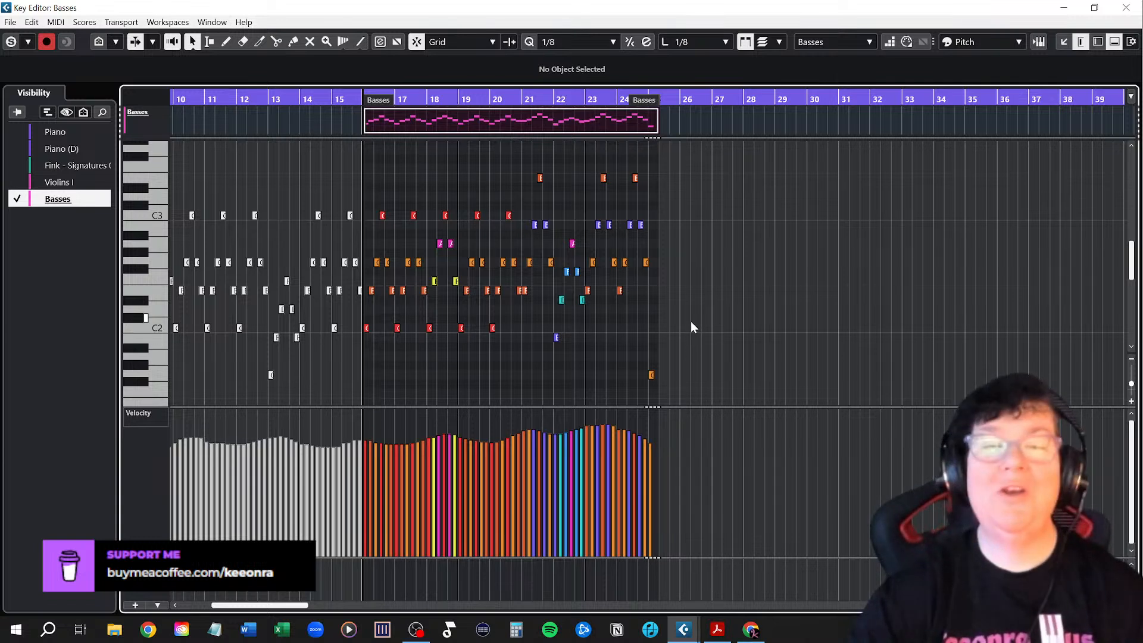
pyautogui.click(10, 43)
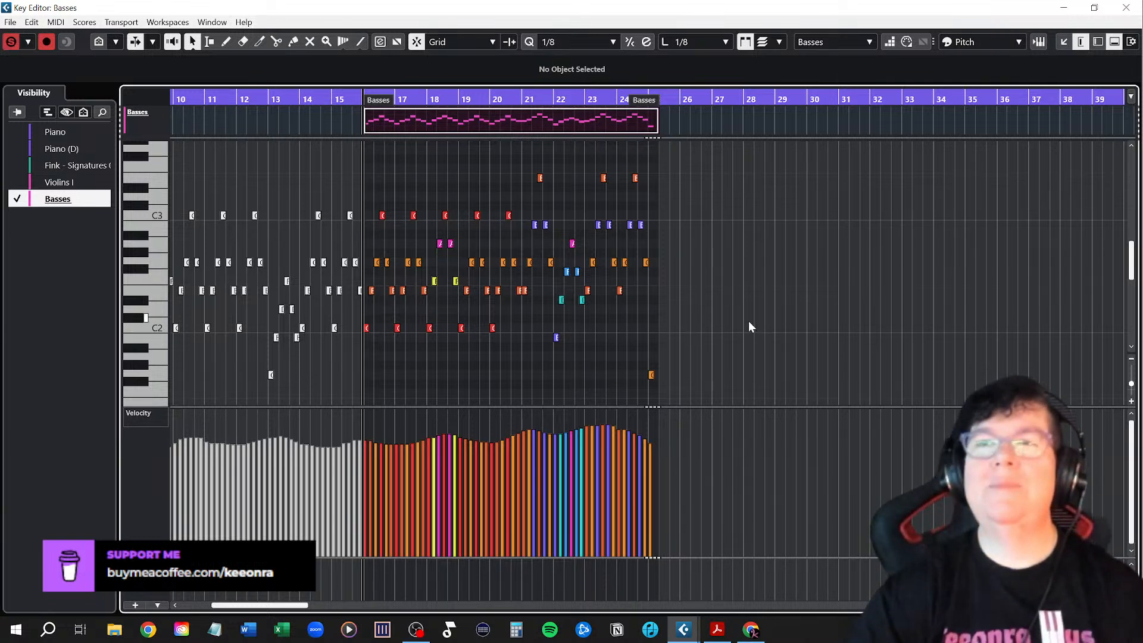
pyautogui.press('space')
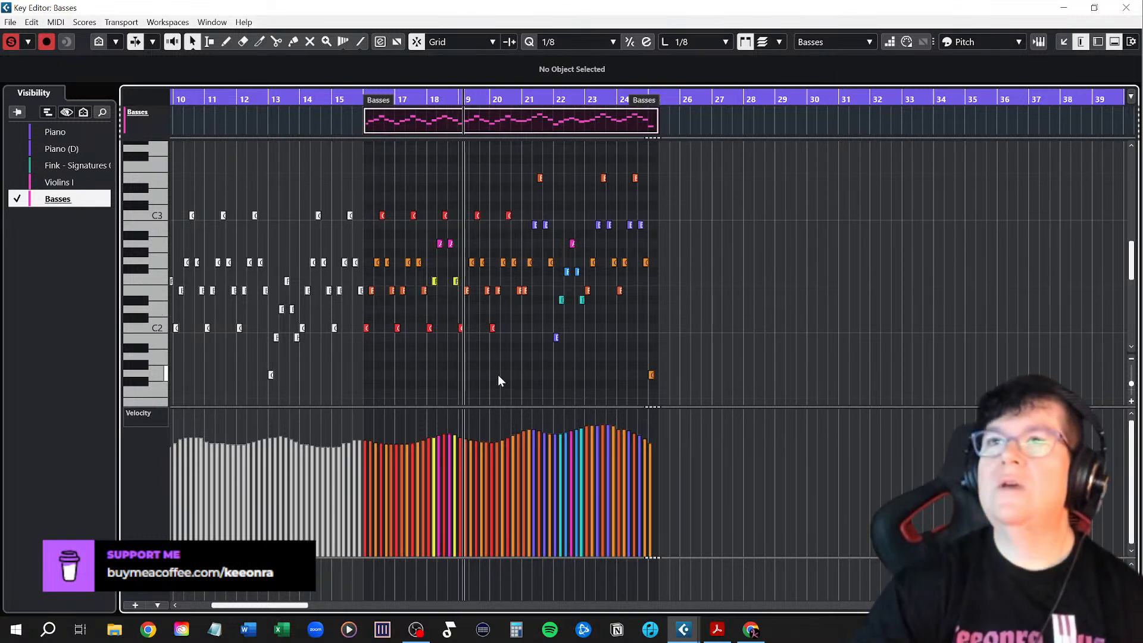
# Transpose all notes of the Basses part down one octave
pyautogui.press('g')
pyautogui.press('g')
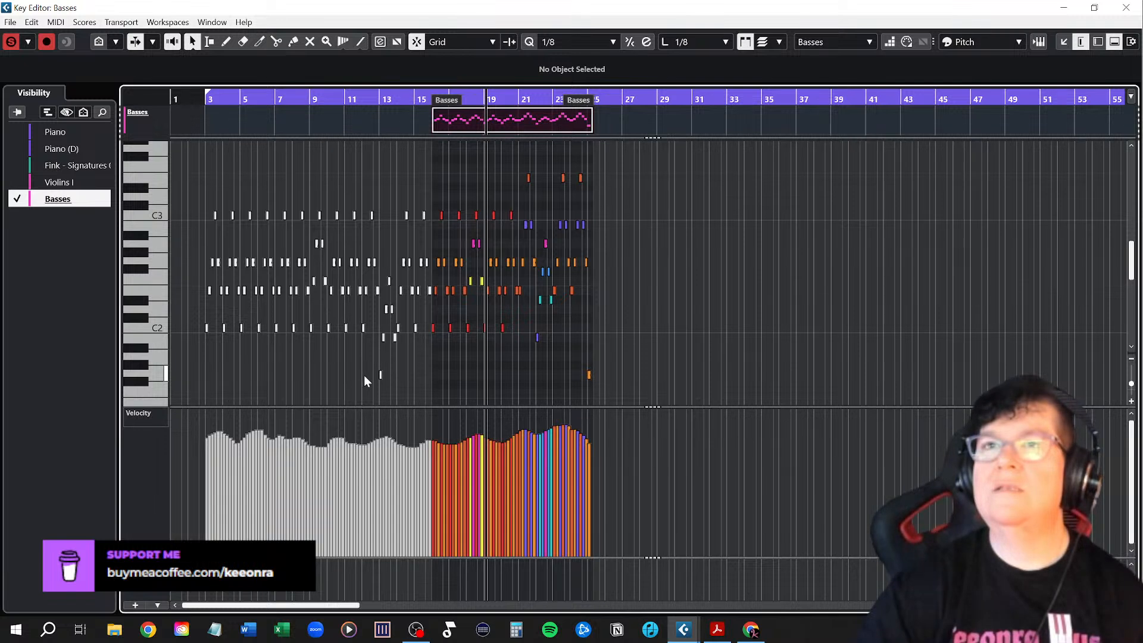
pyautogui.hotkey('ctrl', 'a')
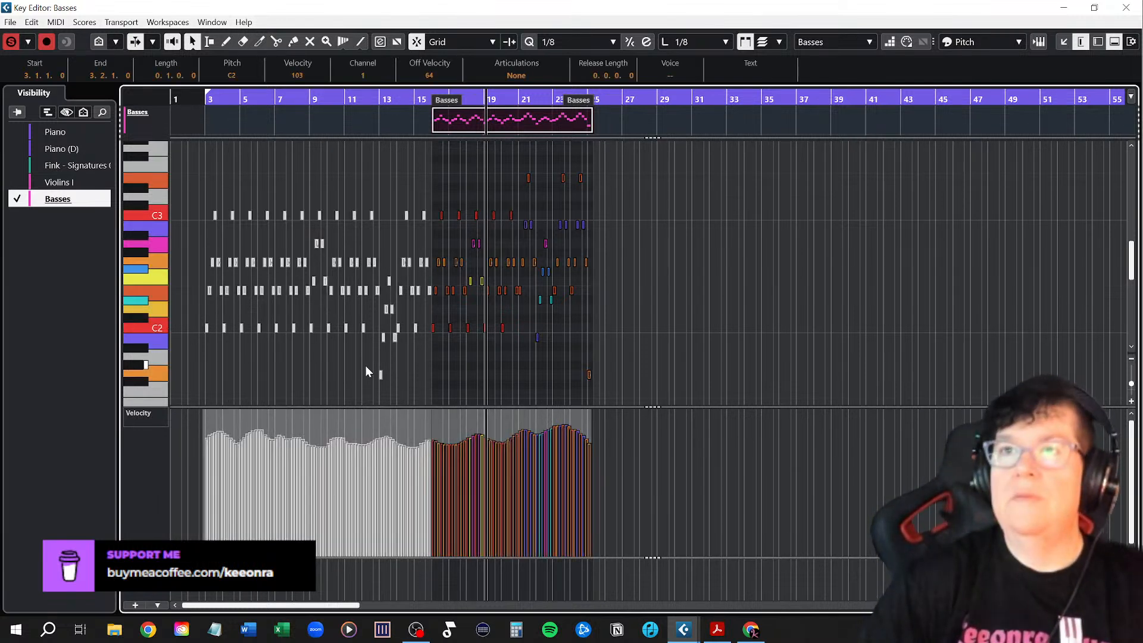
pyautogui.hotkey('shift', 'Down')
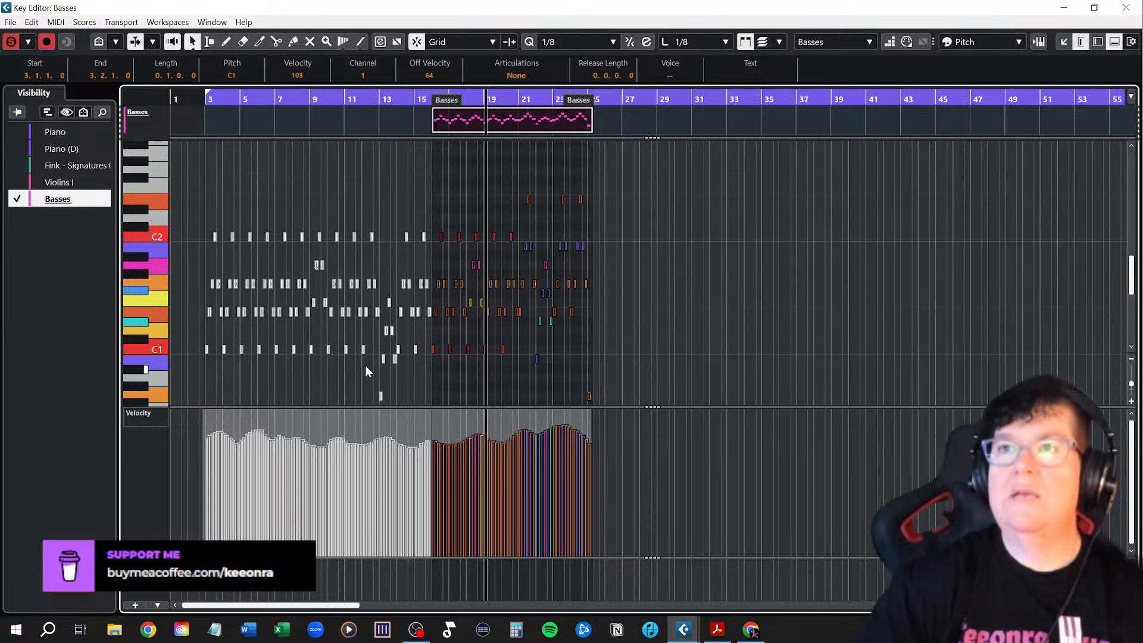
# Play the lowered Basses part from bar 16 to about bar 25 and close the Key Editor
pyautogui.click(430, 99)
pyautogui.press('space')
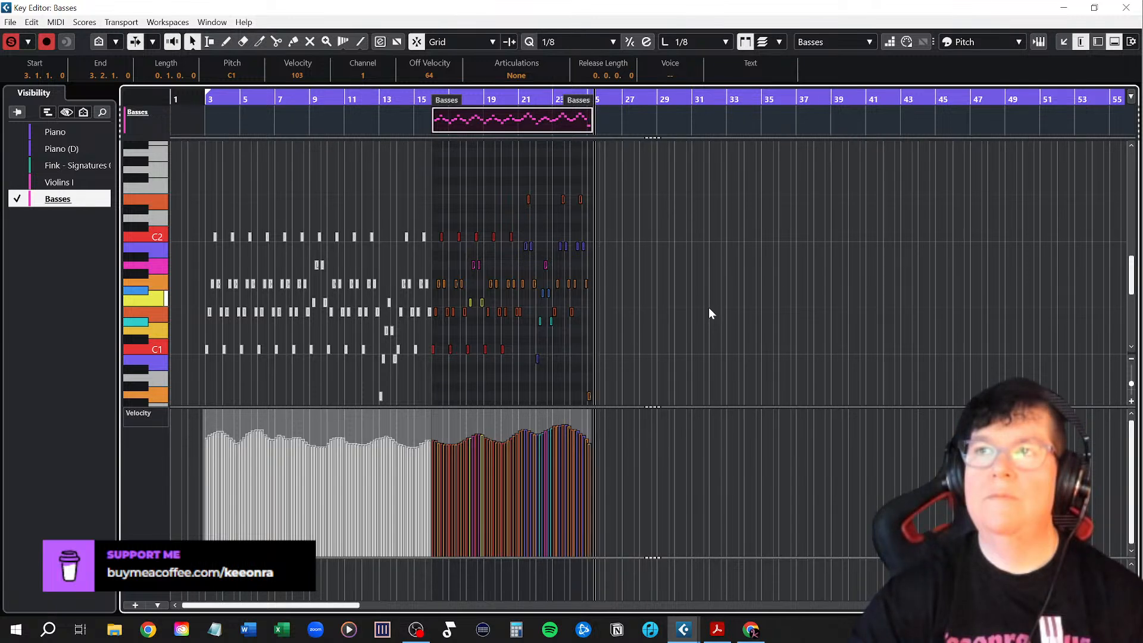
pyautogui.click(1127, 8)
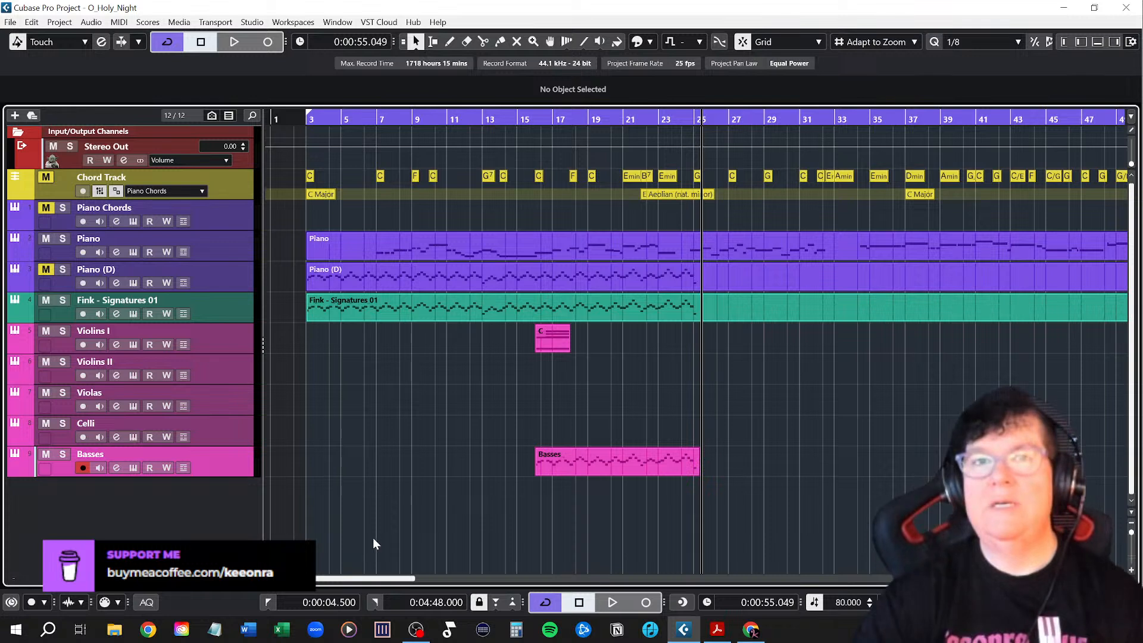
# Rename the Basses track as Basses Longs
pyautogui.doubleClick(138, 454)
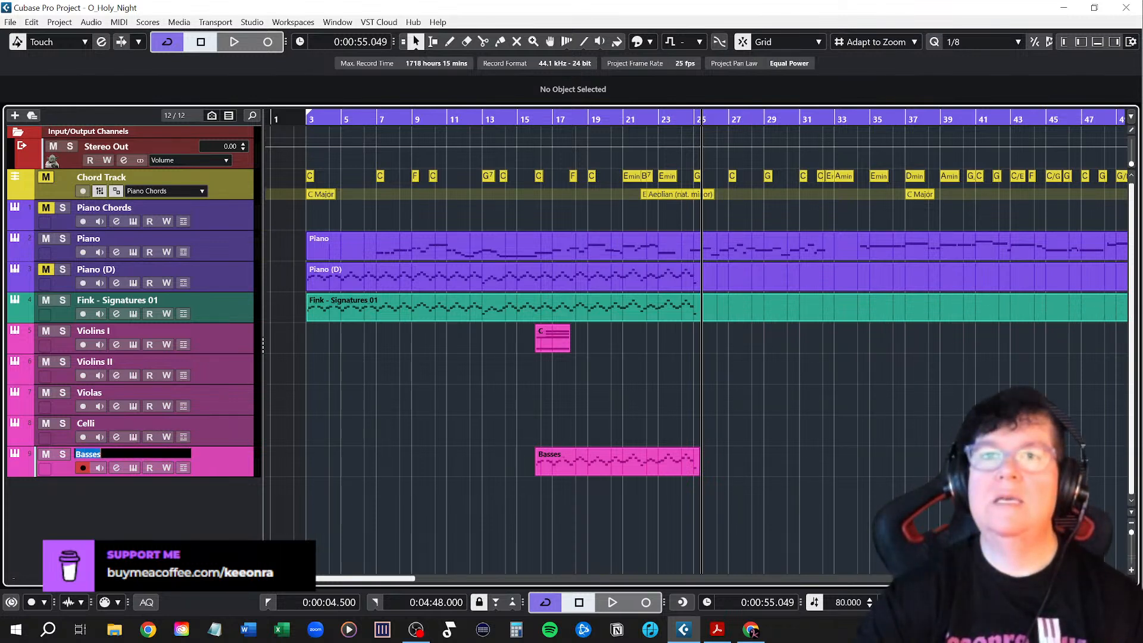
pyautogui.write('L')
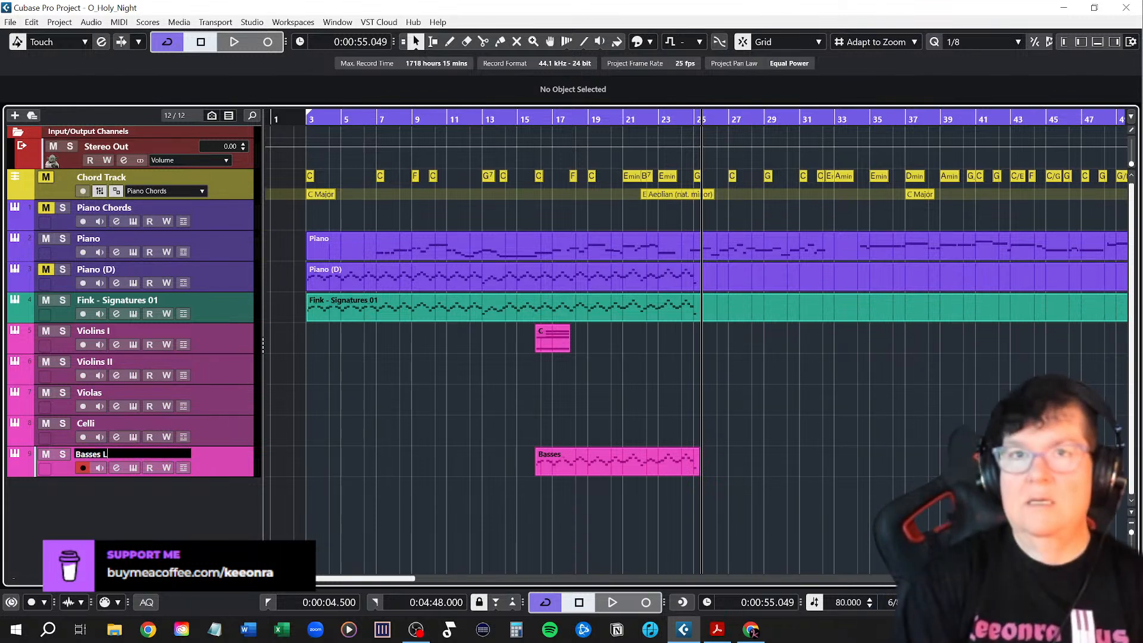
pyautogui.write('ongs')
pyautogui.press('Return')
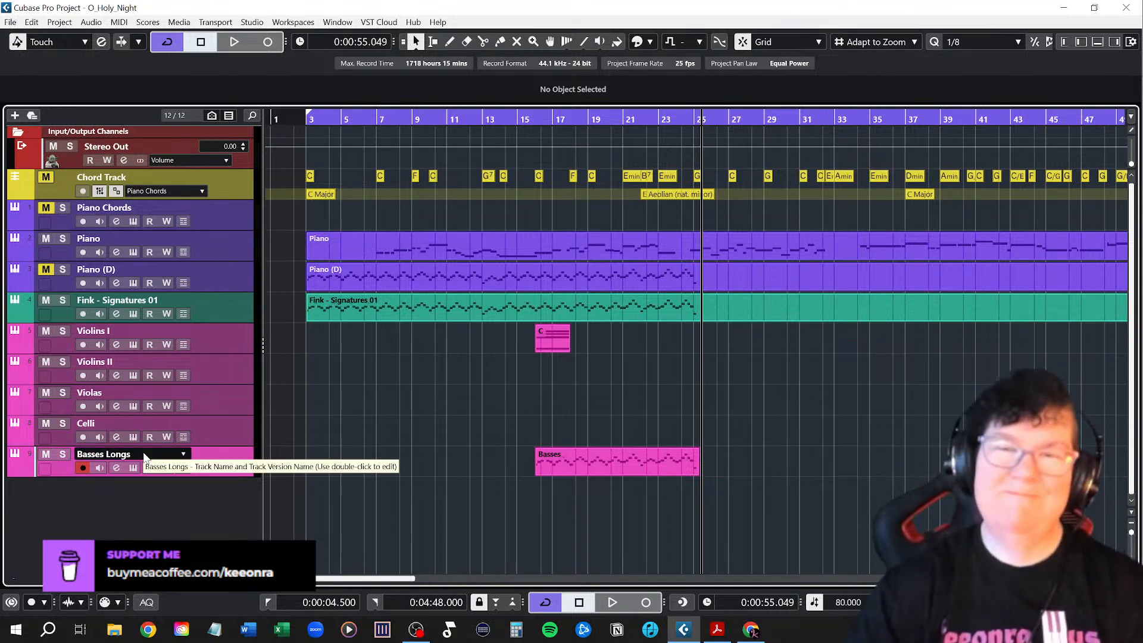
# Look through the CineStrings CORE basses articulations in the Basses Longs track's Kontakt library and close the instrument
pyautogui.click(130, 468)
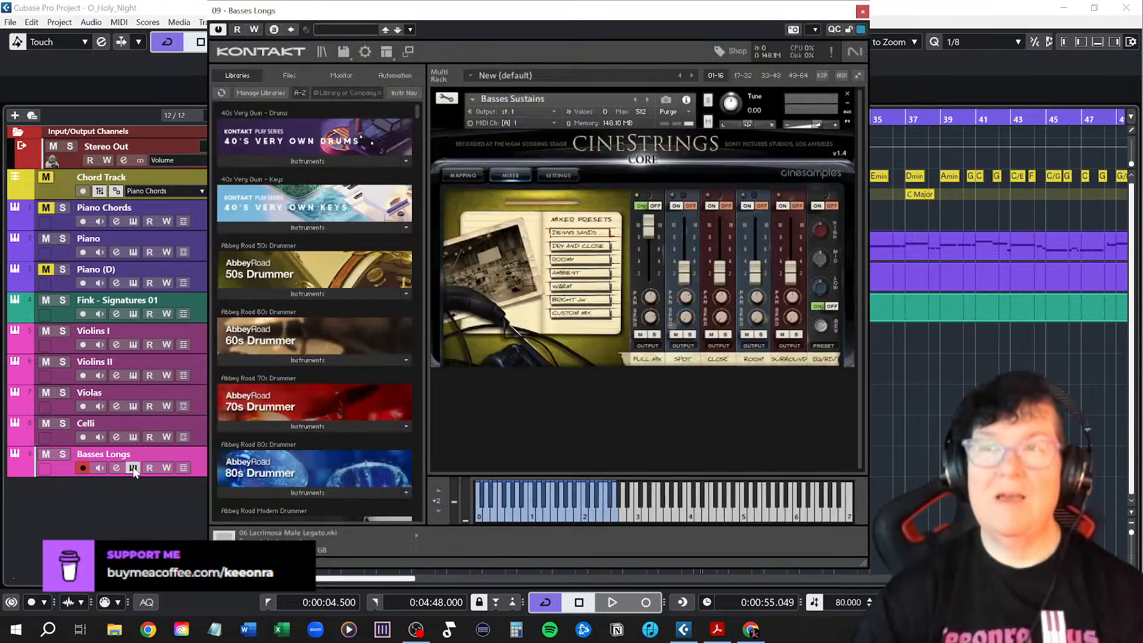
pyautogui.click(352, 30)
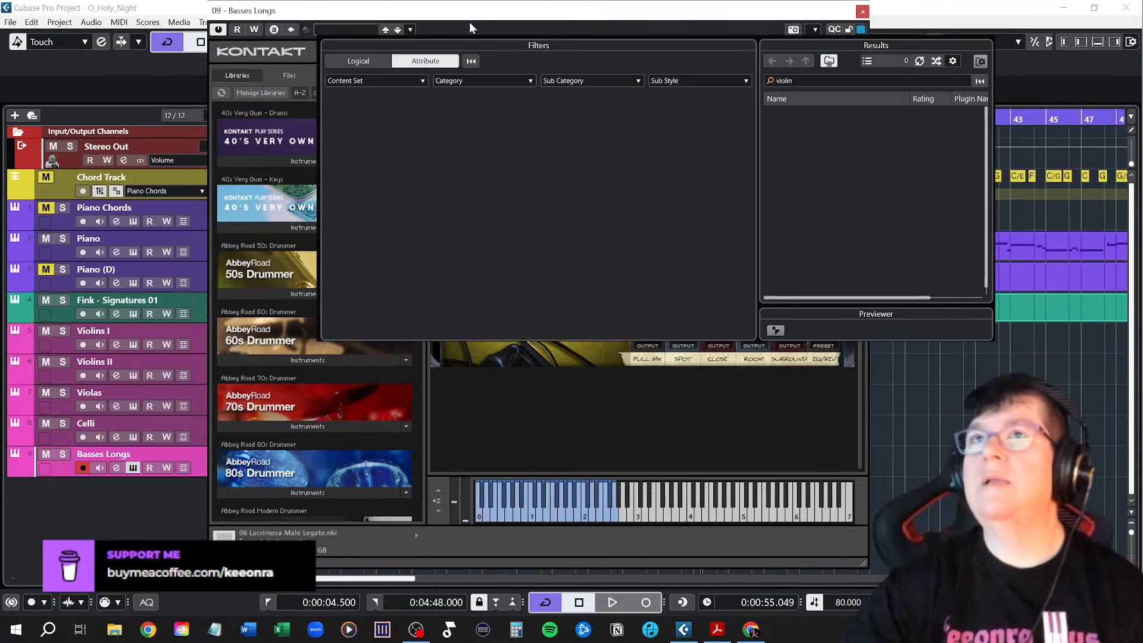
pyautogui.click(506, 16)
pyautogui.click(342, 92)
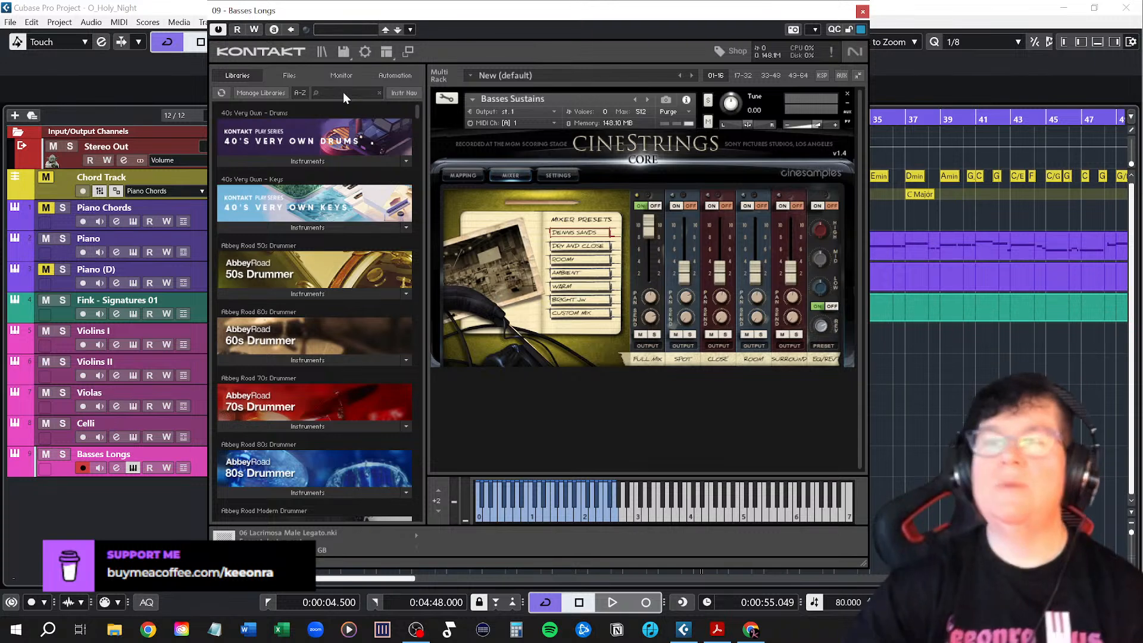
pyautogui.write('cines')
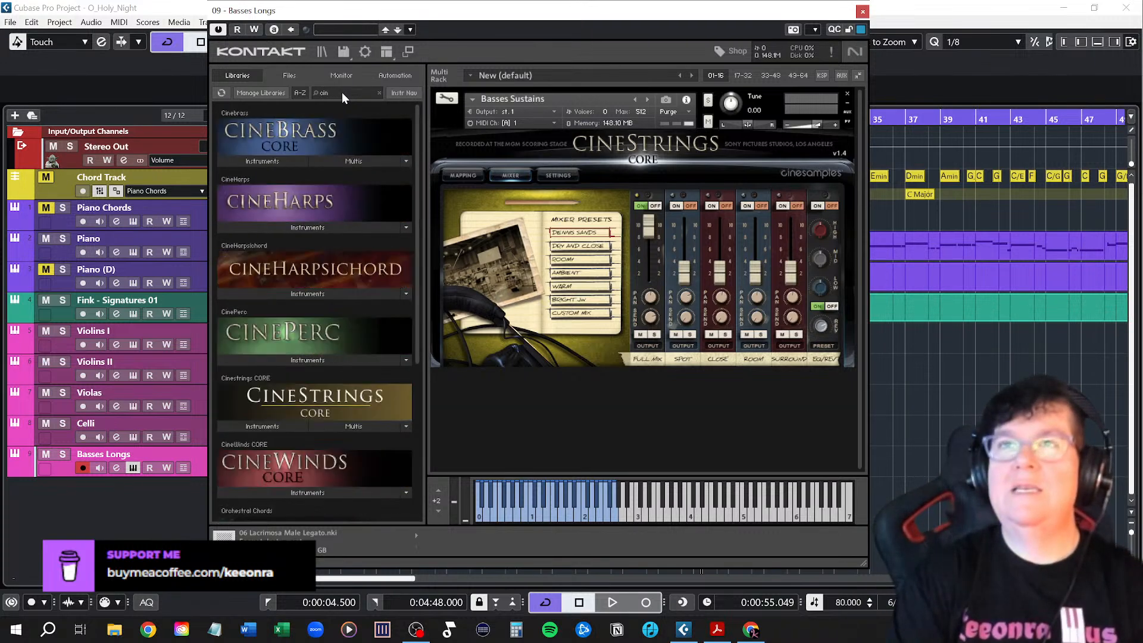
pyautogui.click(264, 425)
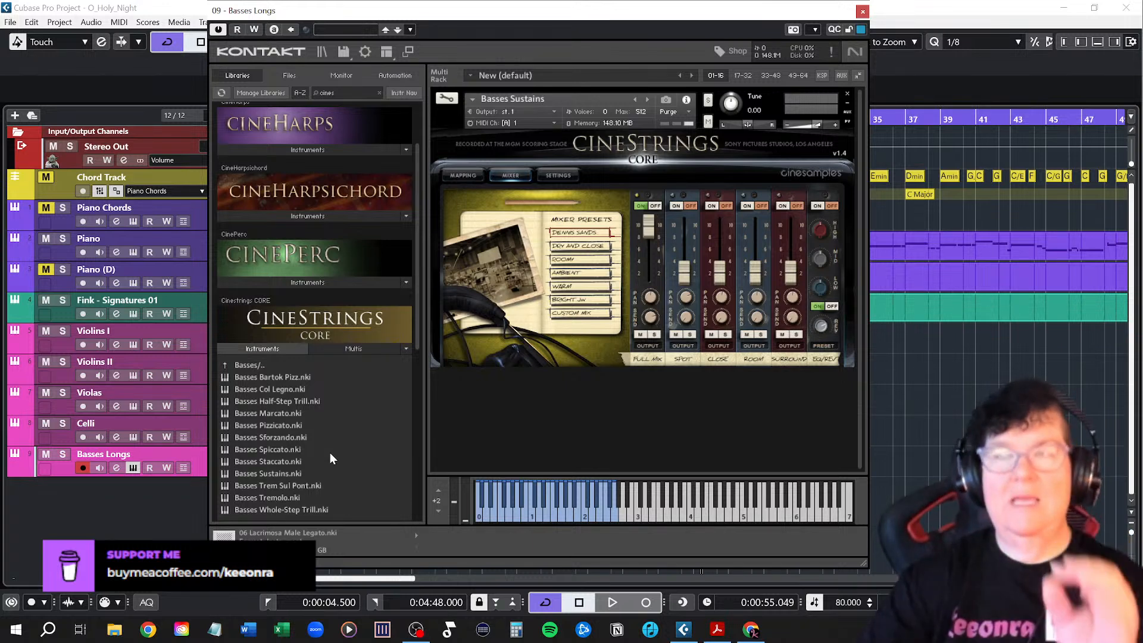
pyautogui.click(862, 11)
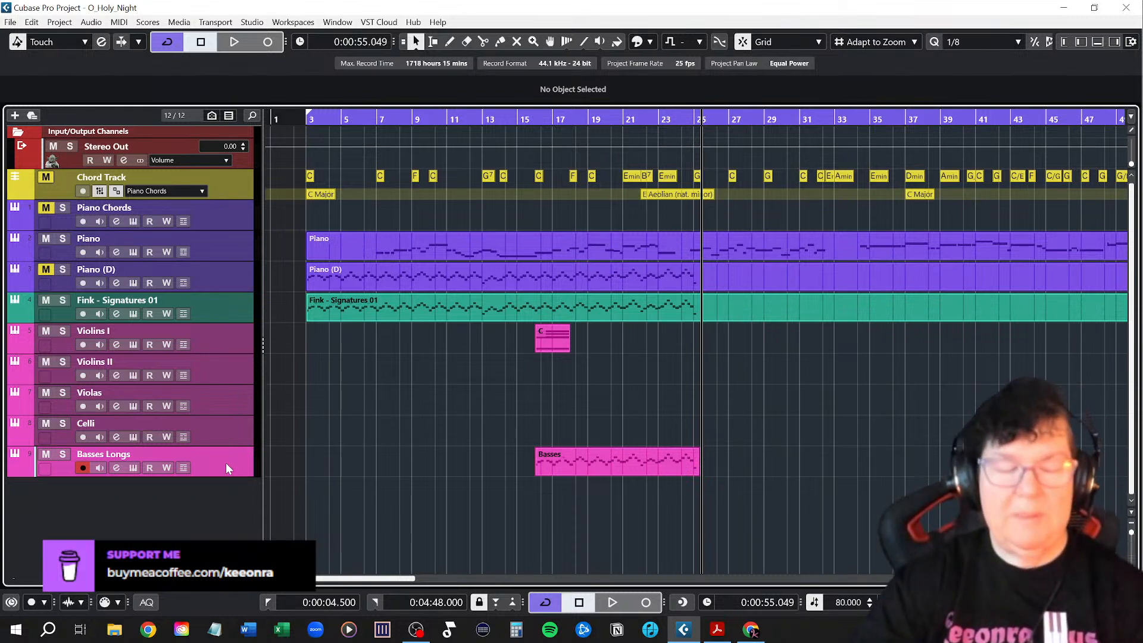
# Duplicate the Basses Longs track with its part, placing the copy above the original and renaming it Basses Shorts
pyautogui.hotkey('ctrl', 'shift', 'd')
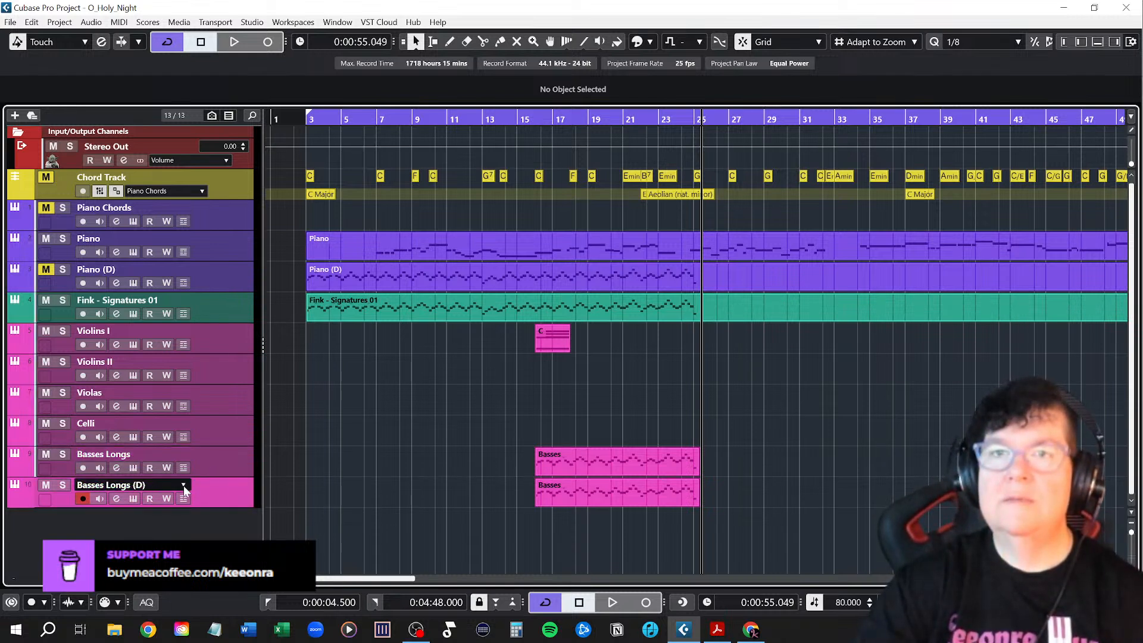
pyautogui.moveTo(151, 484); pyautogui.dragTo(102, 453)
pyautogui.doubleClick(151, 454)
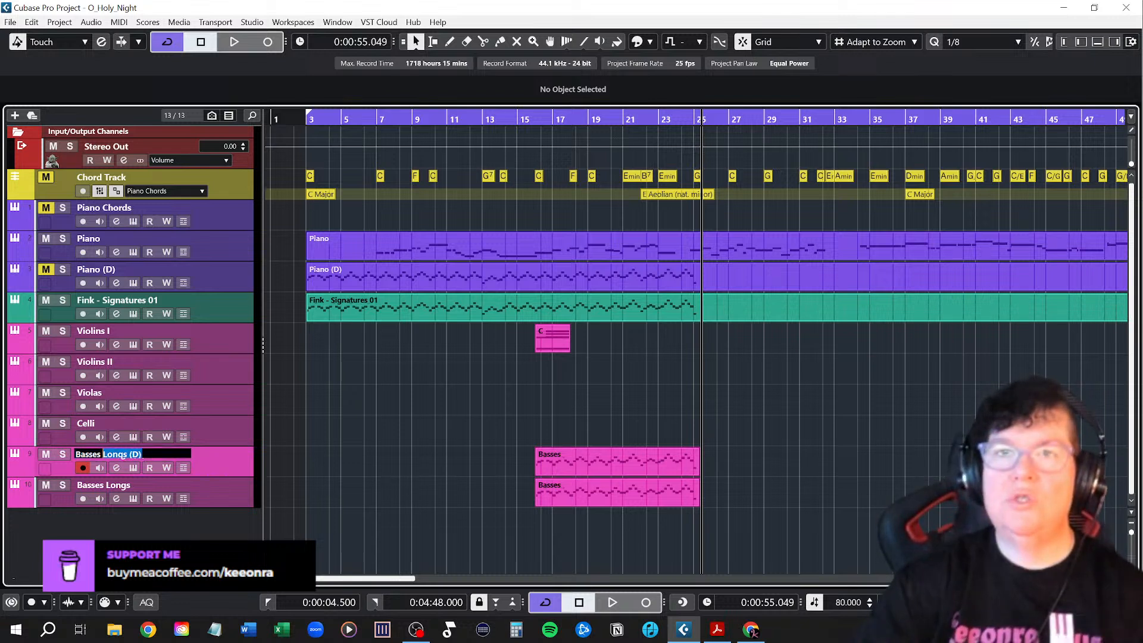
pyautogui.write('Short')
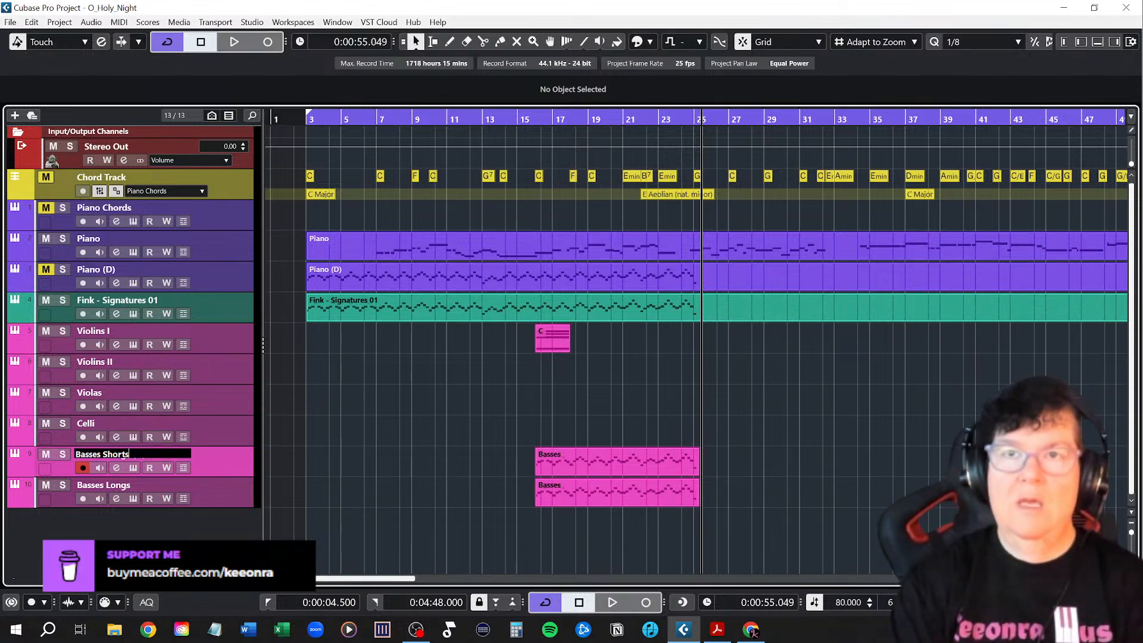
pyautogui.press('Return')
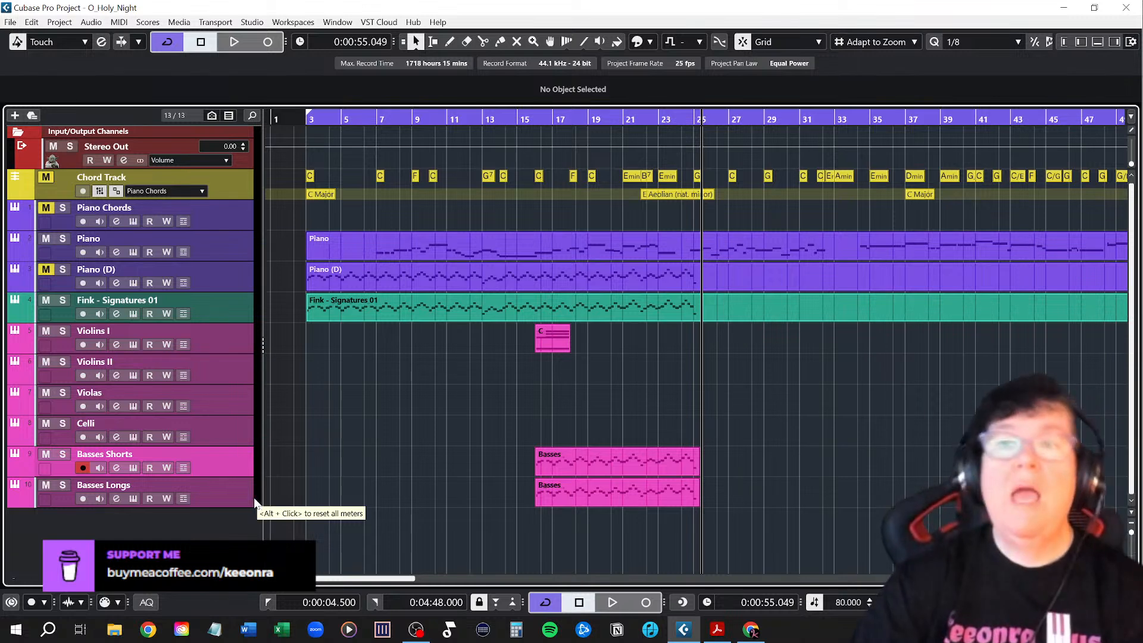
# Replace Basses Sustains with the CineStrings CORE Basses Spiccato instrument in the Basses Shorts track's Kontakt
pyautogui.click(132, 467)
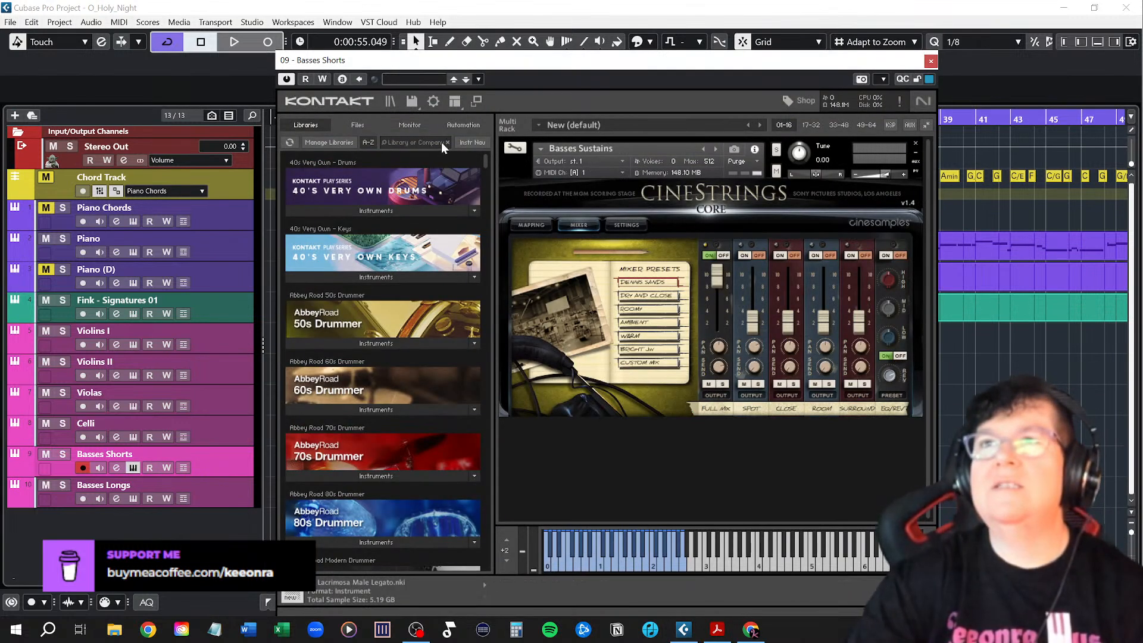
pyautogui.write('cine')
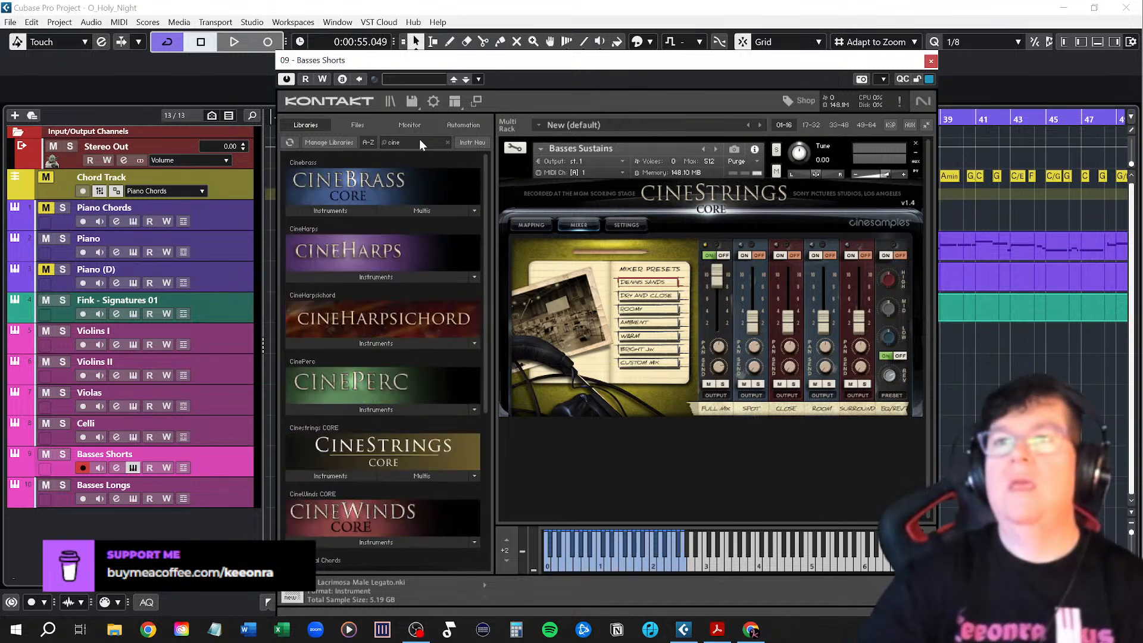
pyautogui.click(328, 474)
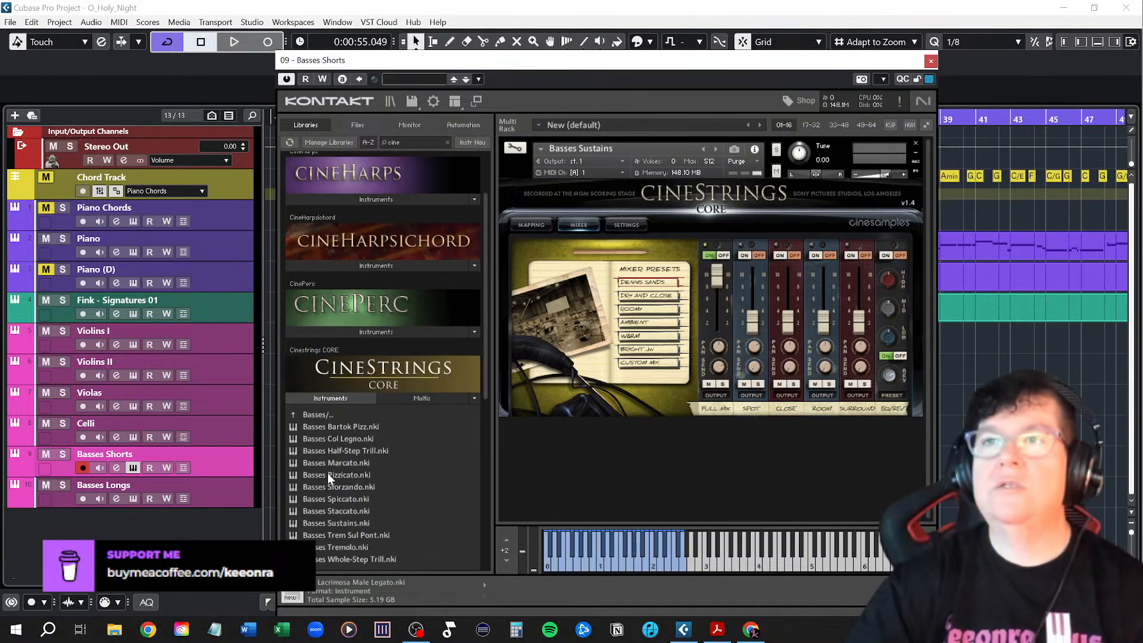
pyautogui.click(919, 144)
pyautogui.click(609, 362)
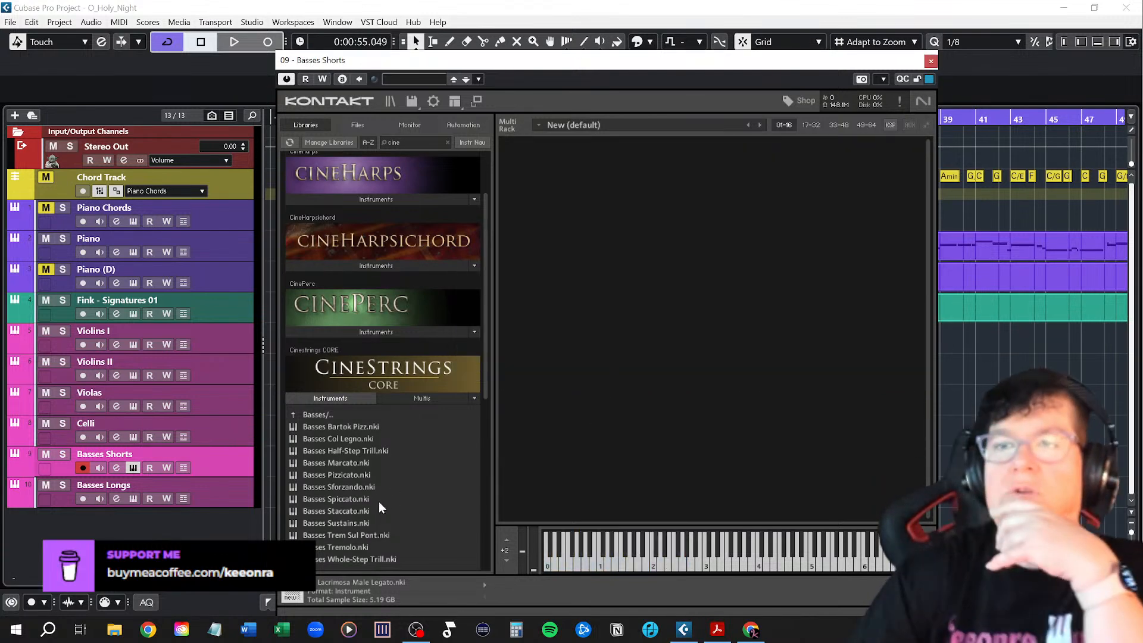
pyautogui.doubleClick(344, 499)
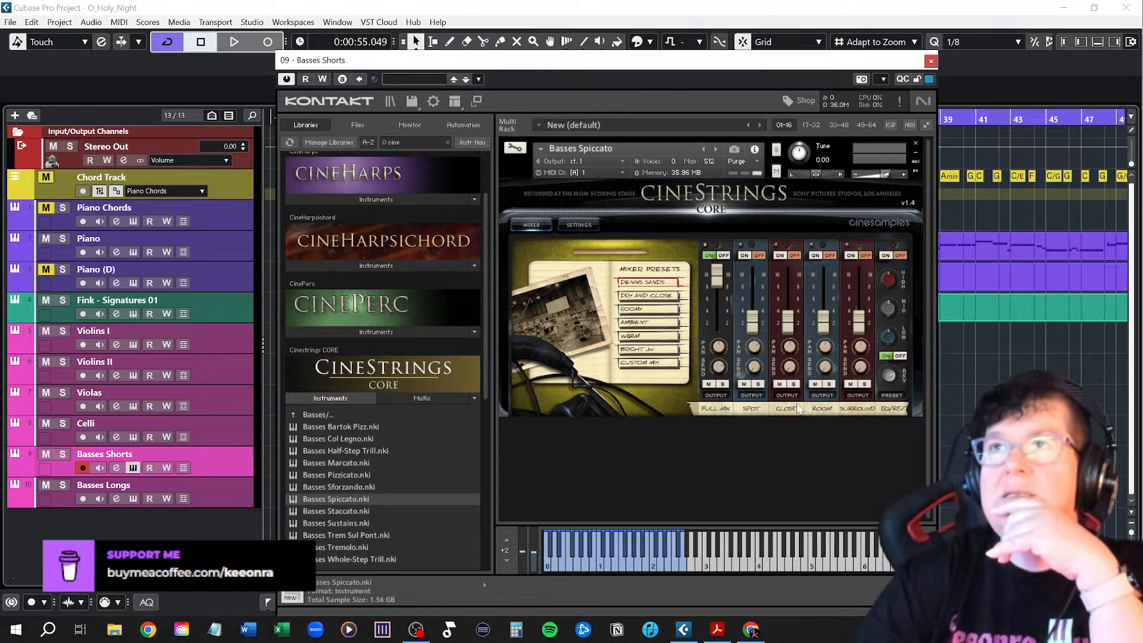
pyautogui.click(931, 61)
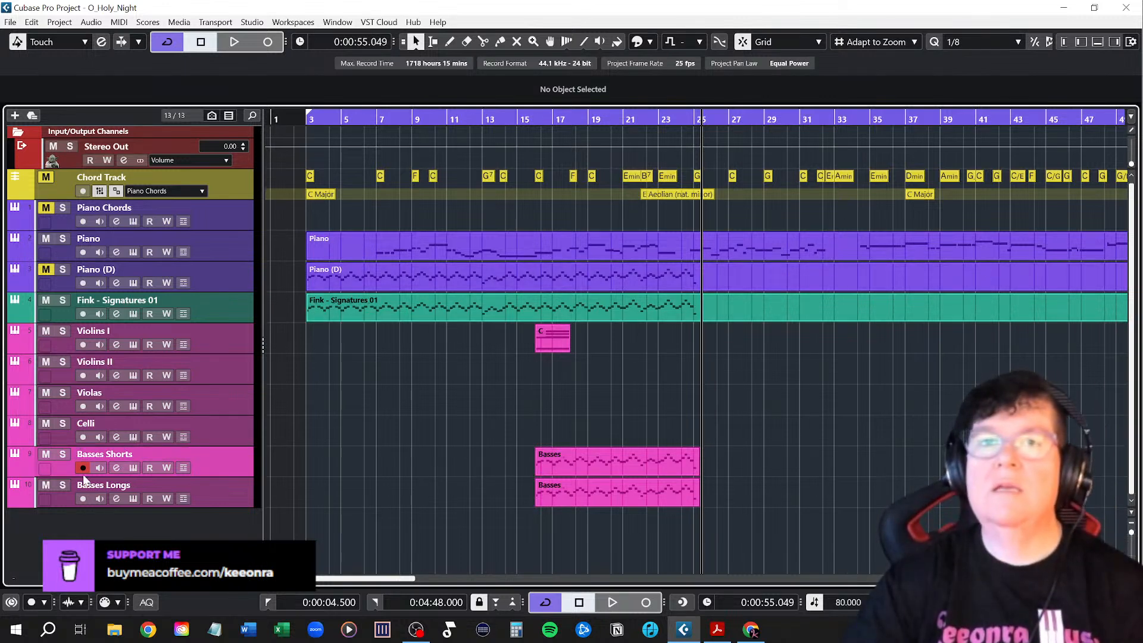
# Solo the Basses Shorts track and play it from bar 16 to about bar 20
pyautogui.click(62, 455)
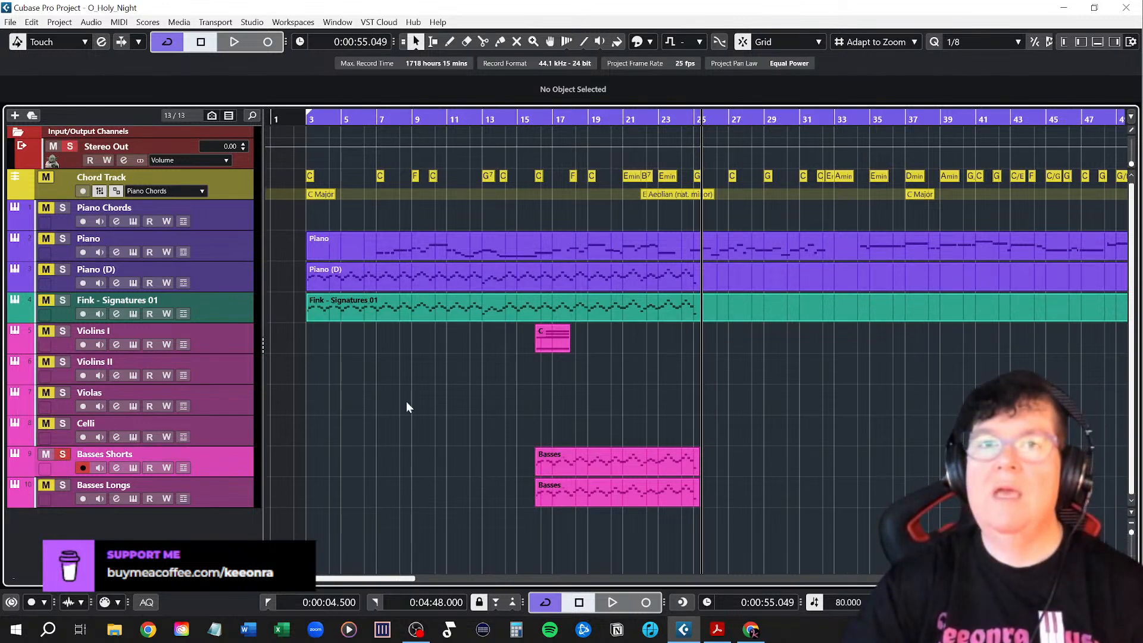
pyautogui.click(553, 119)
pyautogui.click(535, 119)
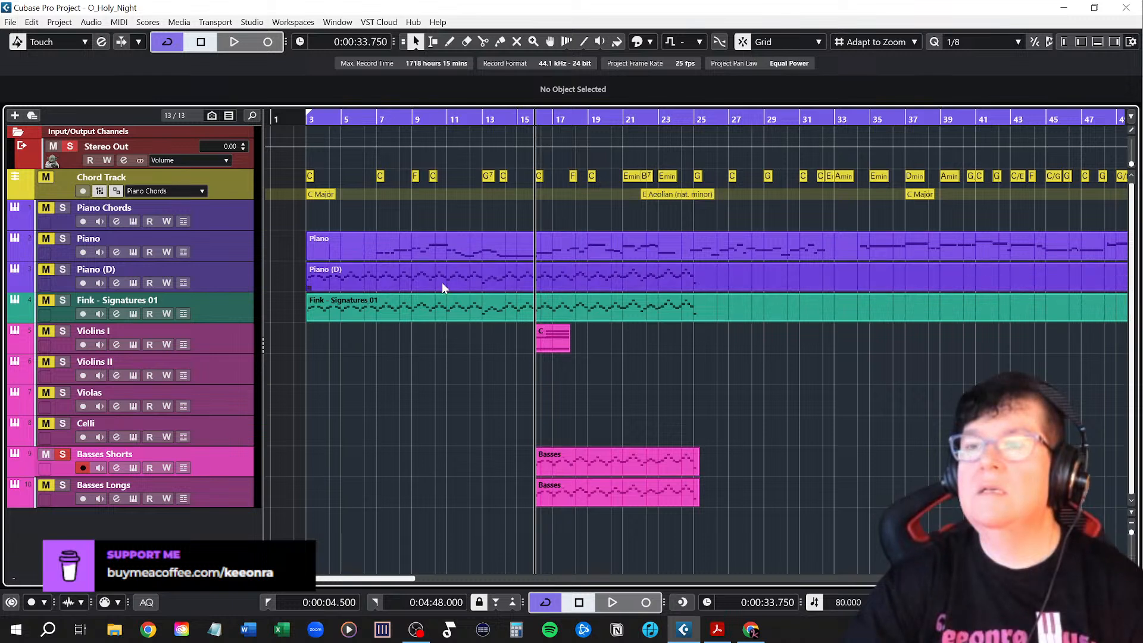
pyautogui.press('space')
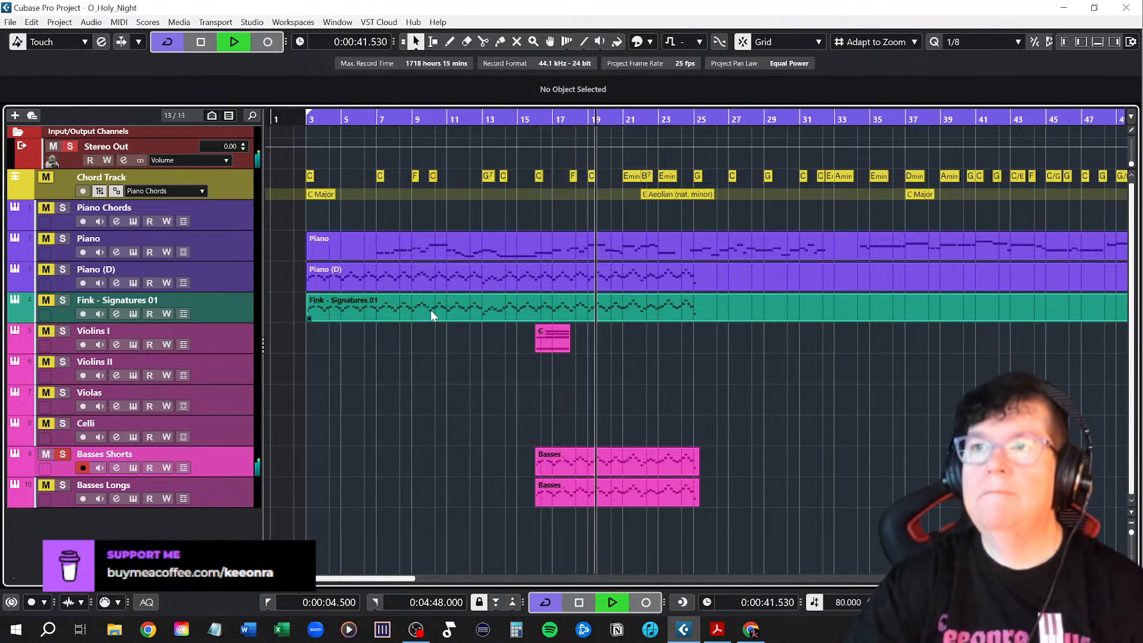
pyautogui.press('space')
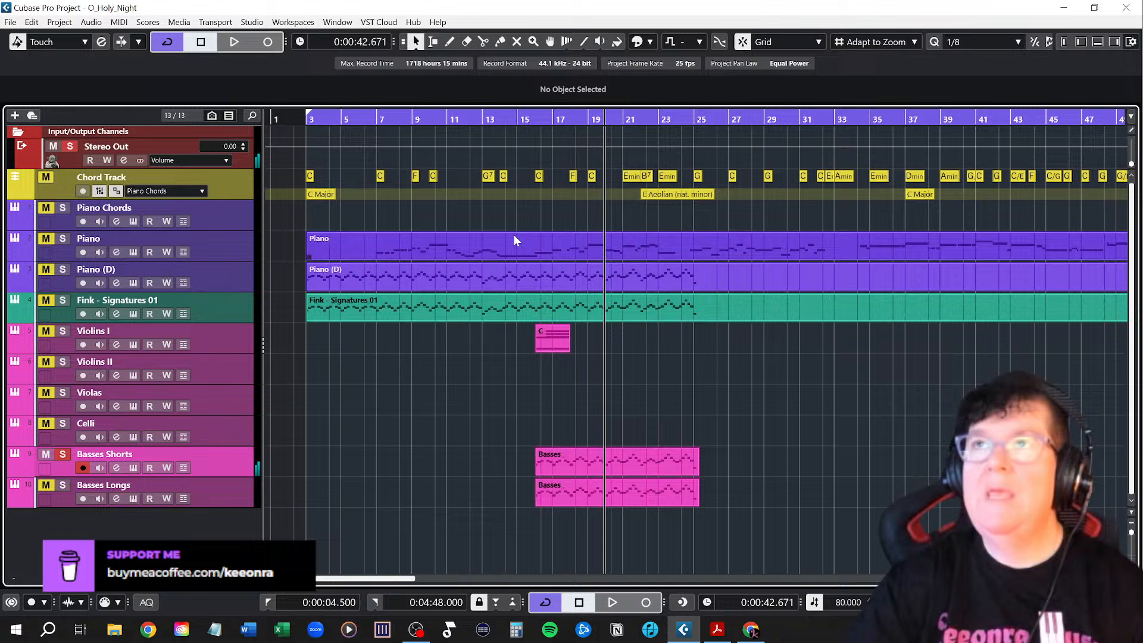
# Play Basses Shorts and Basses Longs soloed together from bar 16 to about bar 25, and unsolo both
pyautogui.click(535, 121)
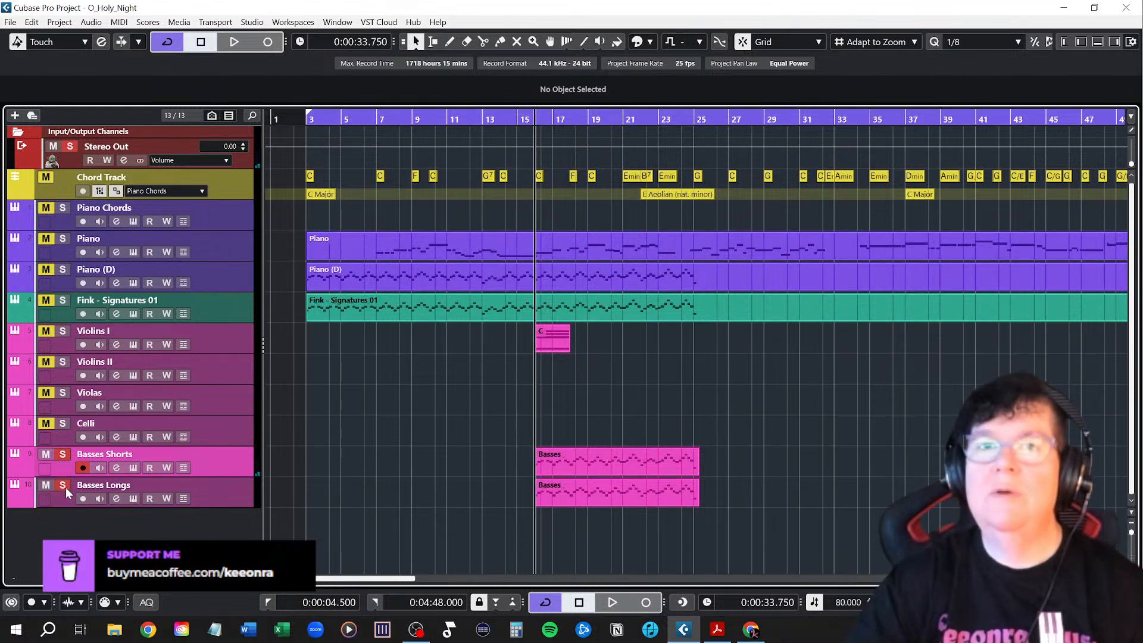
pyautogui.press('space')
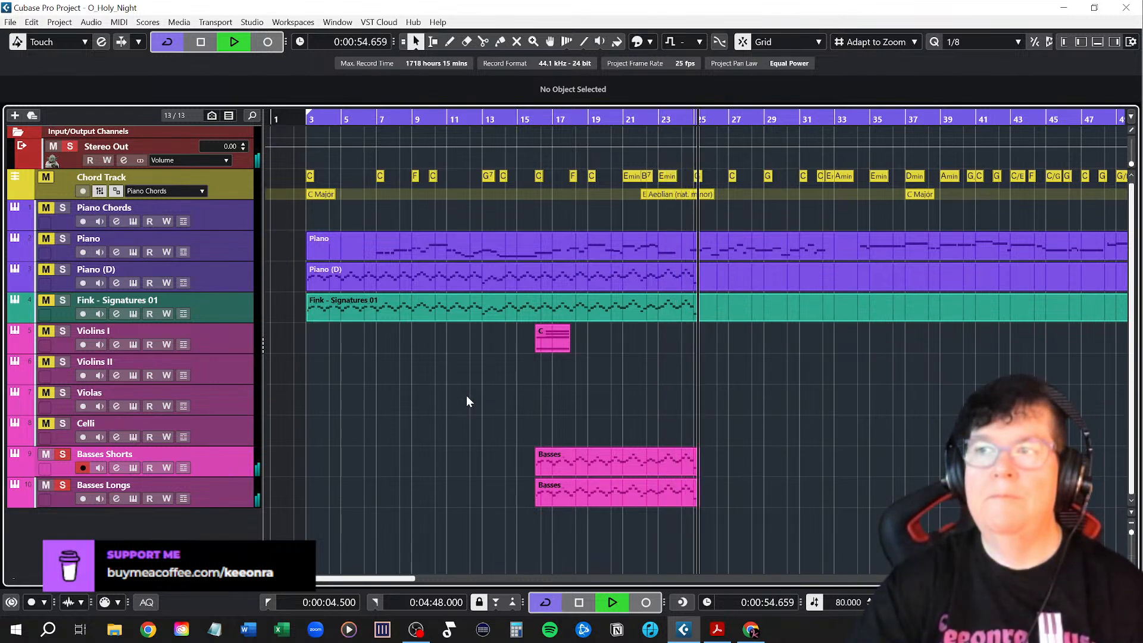
pyautogui.press('space')
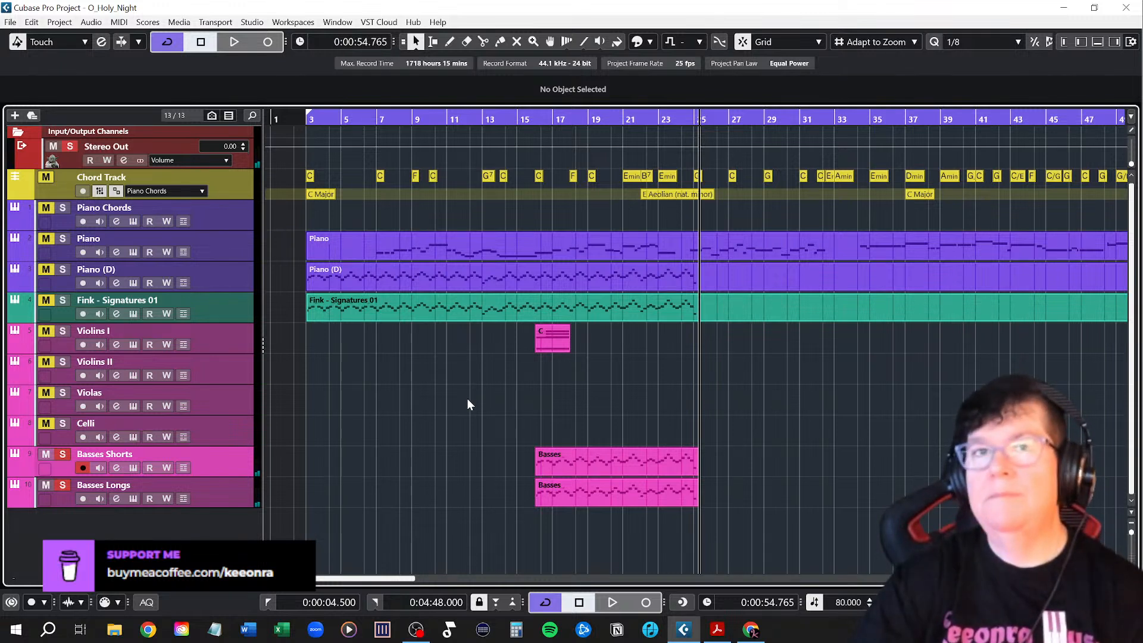
pyautogui.click(63, 454)
pyautogui.click(64, 486)
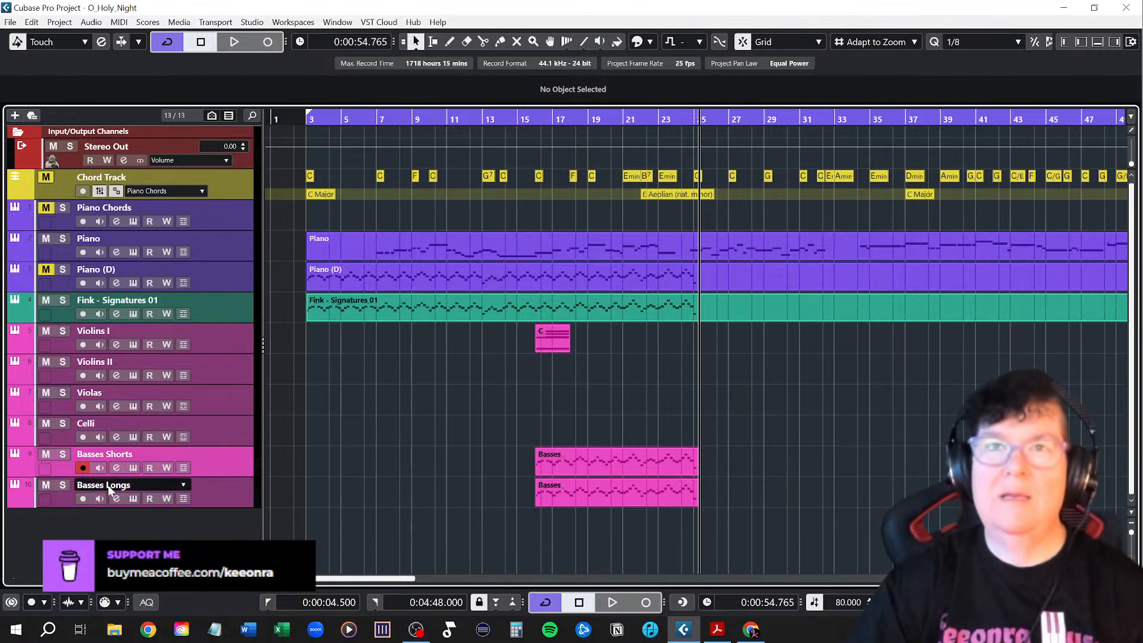
# Compare Basses Longs and Basses Shorts by soloing and playing each alone from bar 16 to about bar 18
pyautogui.click(63, 485)
pyautogui.click(535, 120)
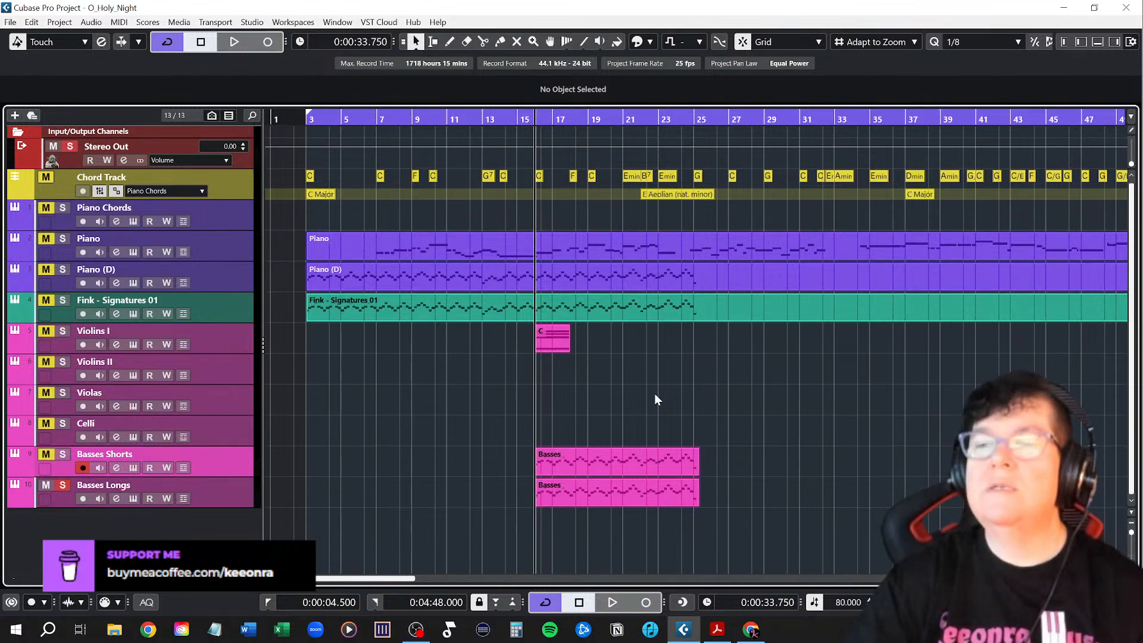
pyautogui.press('space')
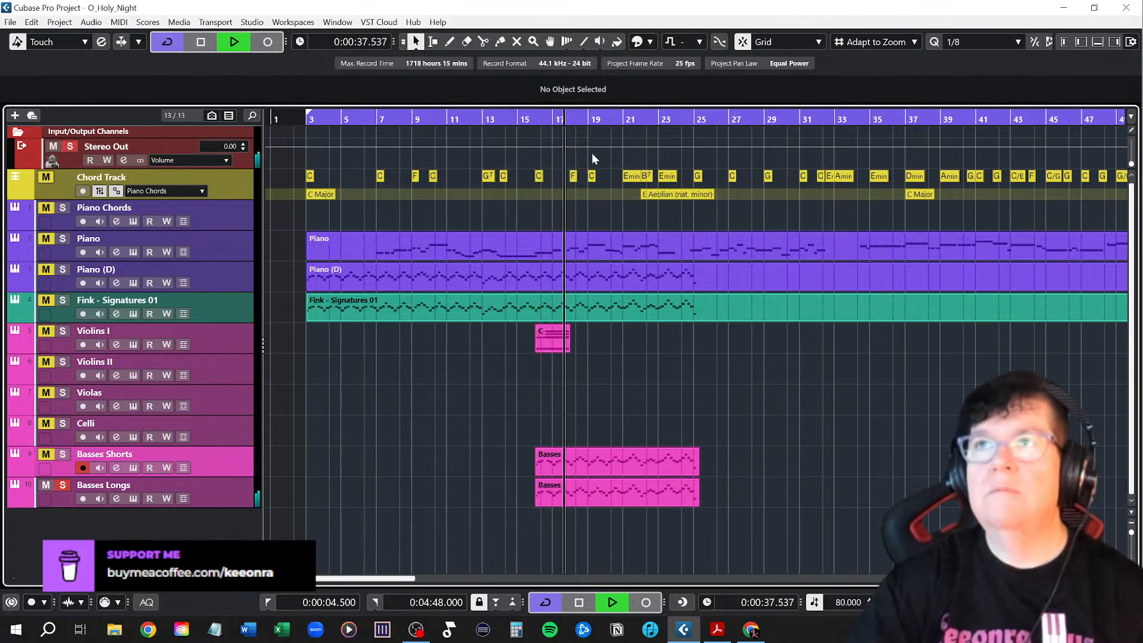
pyautogui.press('space')
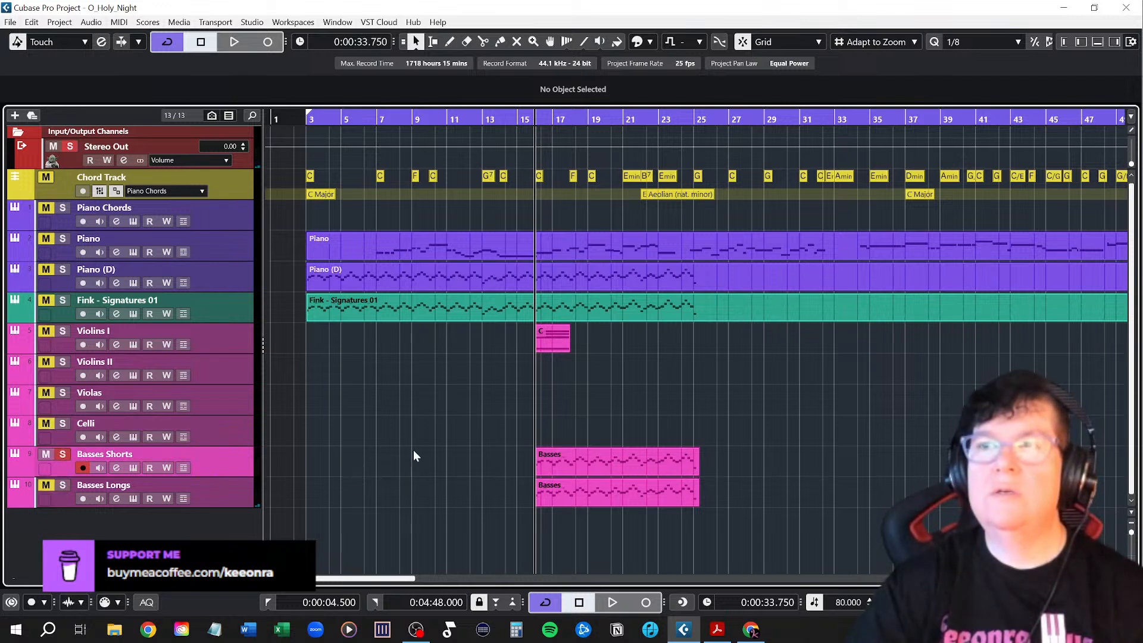
pyautogui.press('space')
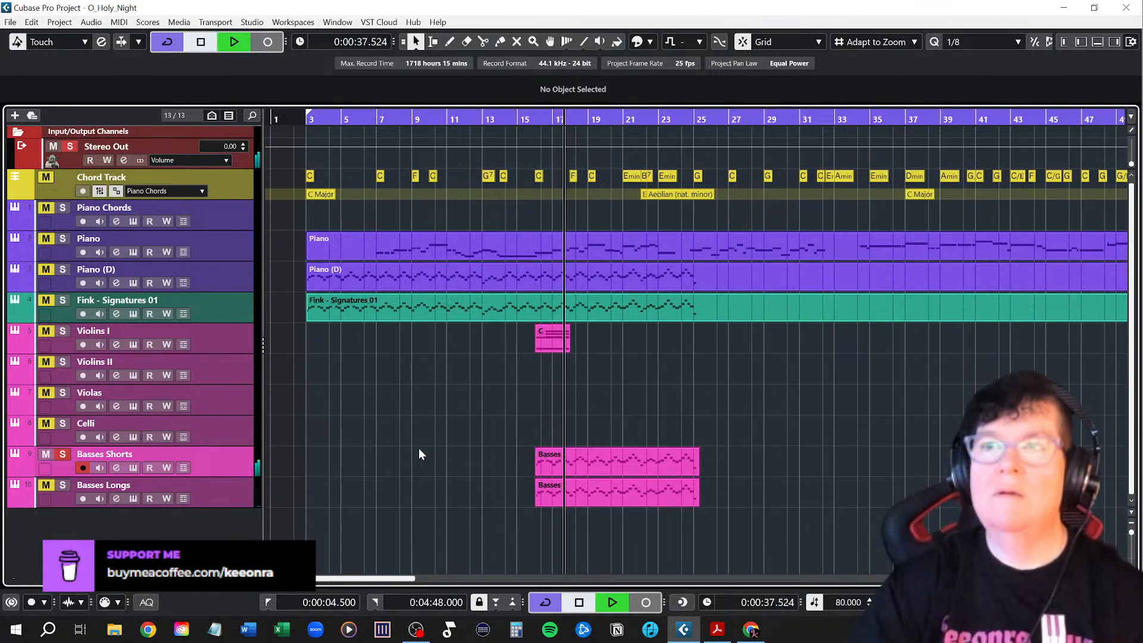
pyautogui.press('space')
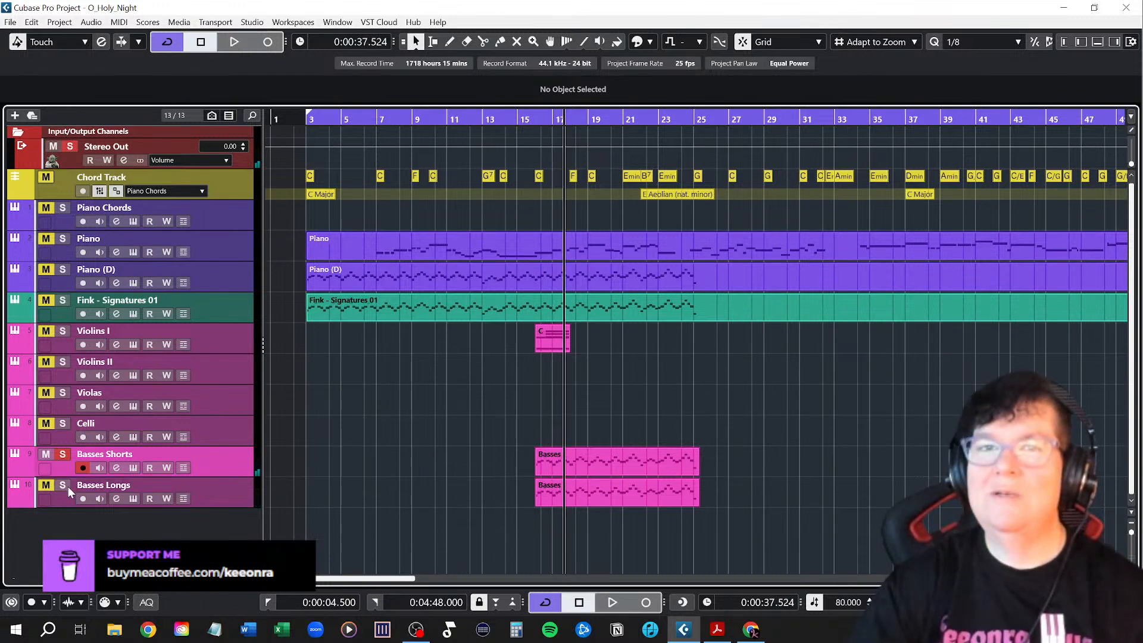
# Solo Basses Longs alongside Basses Shorts and play both from bar 16 to about bar 20
pyautogui.click(526, 128)
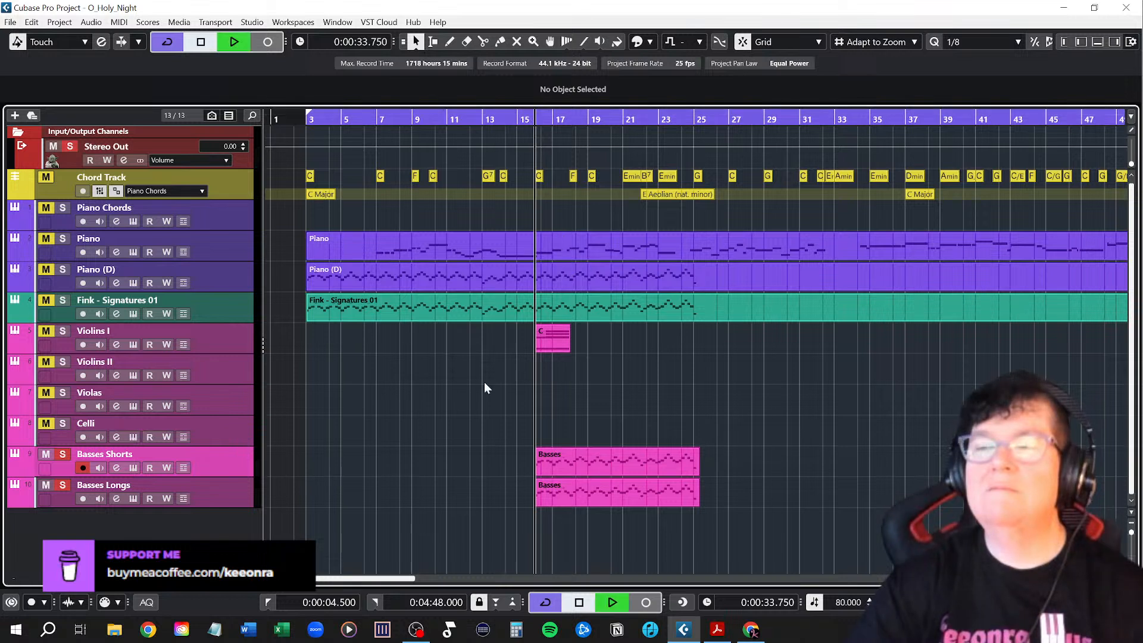
pyautogui.press('space')
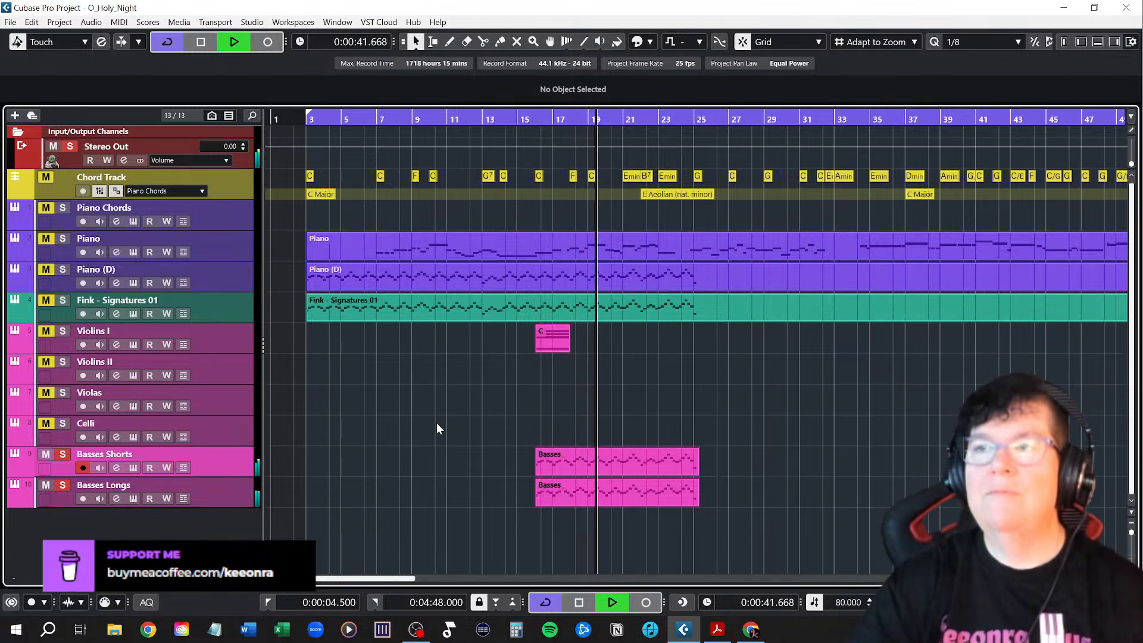
pyautogui.press('space')
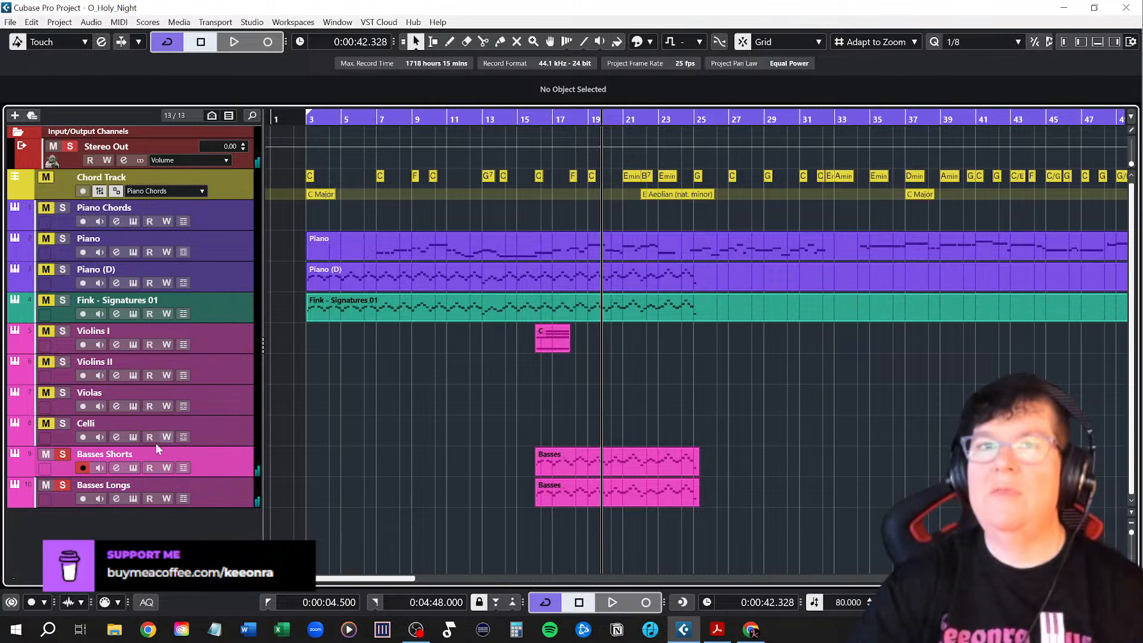
# Unsolo Basses Shorts and Basses Longs, and duplicate the Celli track
pyautogui.click(63, 453)
pyautogui.click(62, 485)
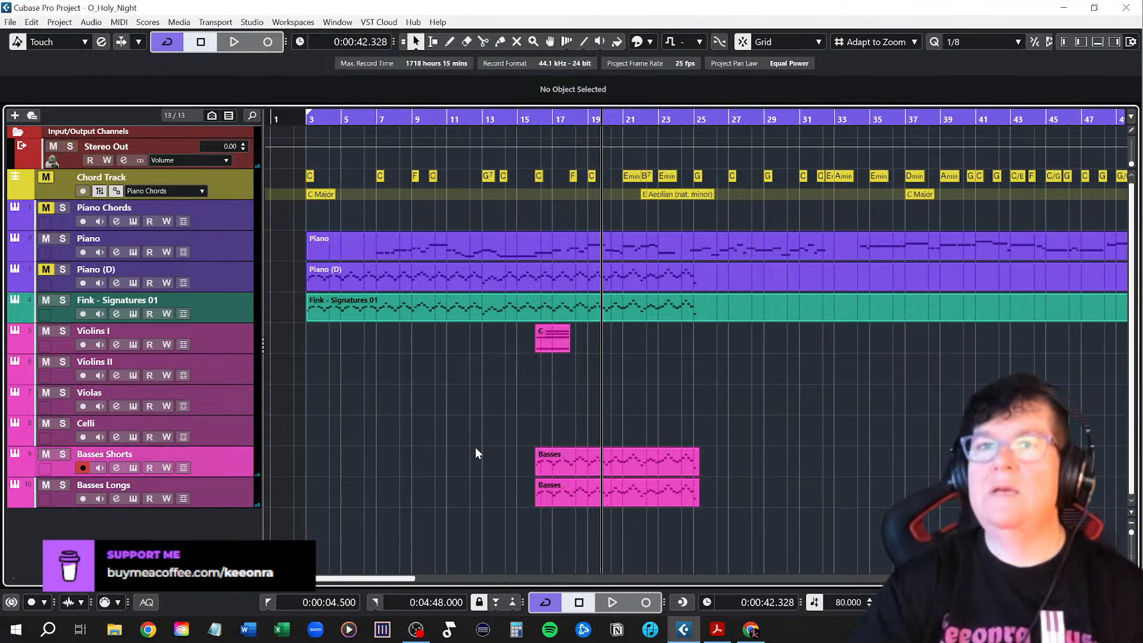
pyautogui.click(219, 437)
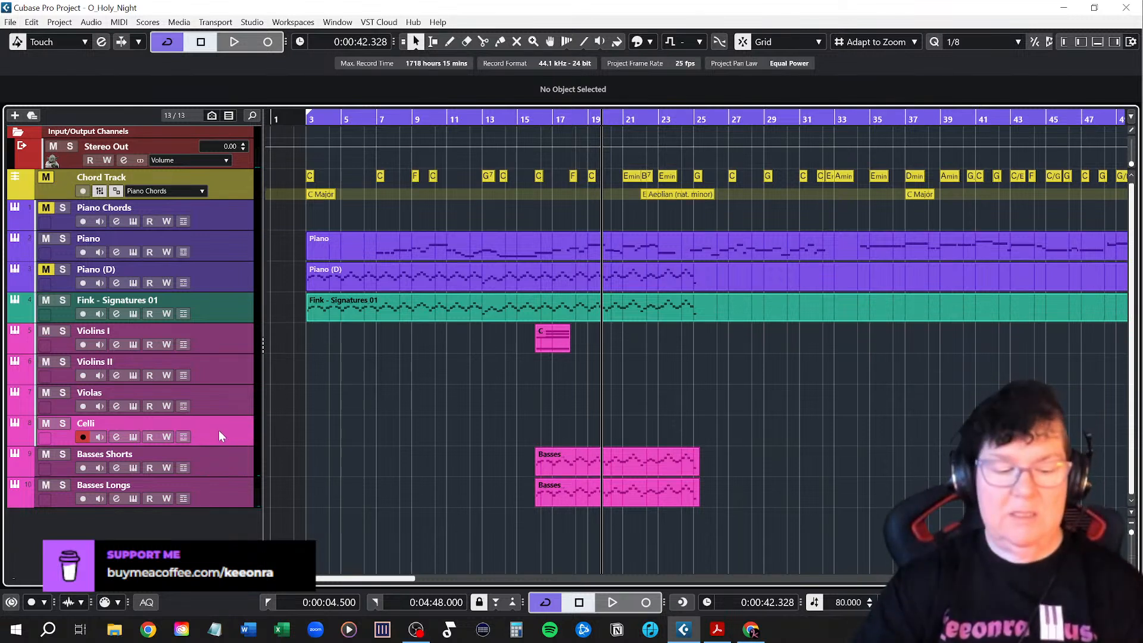
pyautogui.hotkey('ctrl', 'd')
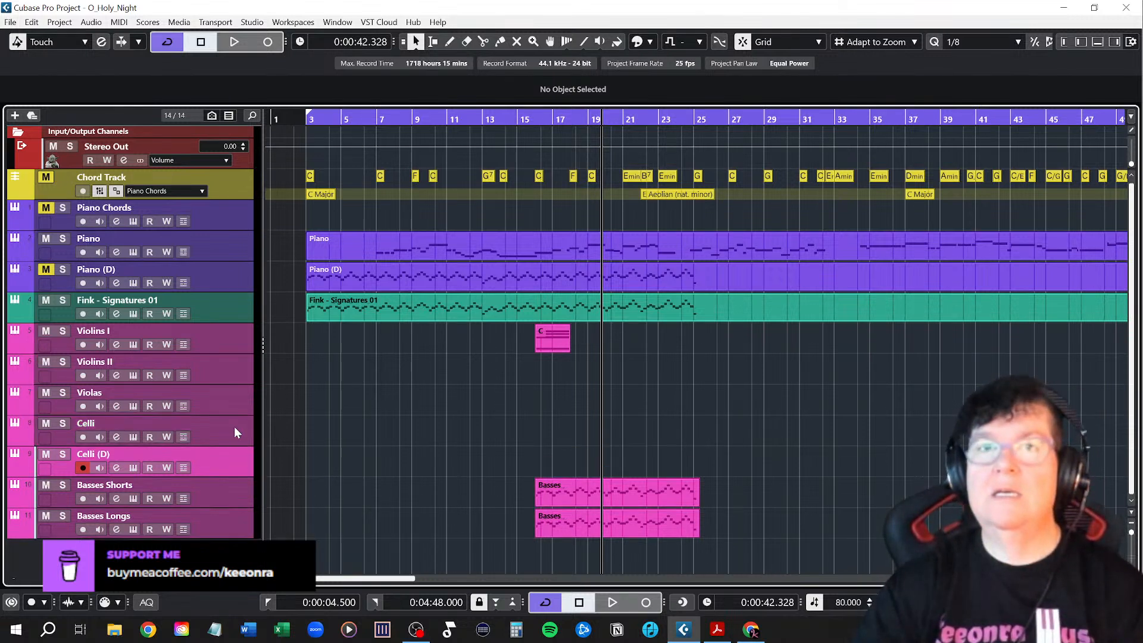
# Rename the duplicated celli track as Celli Longs and the original Celli track as Celli Shorts
pyautogui.doubleClick(152, 456)
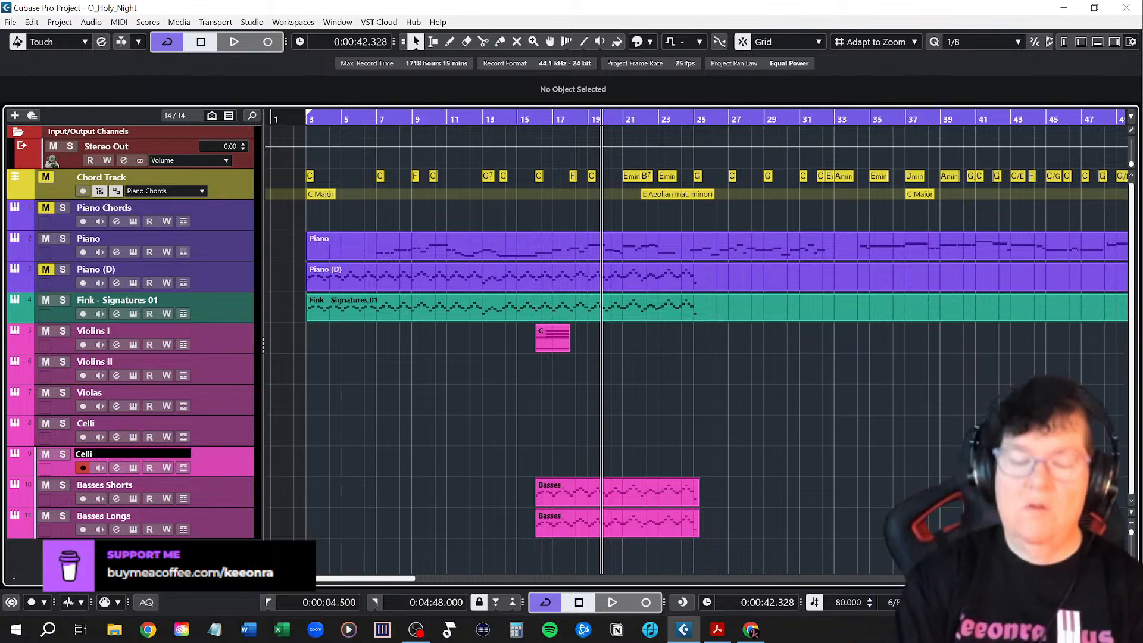
pyautogui.write('Longs')
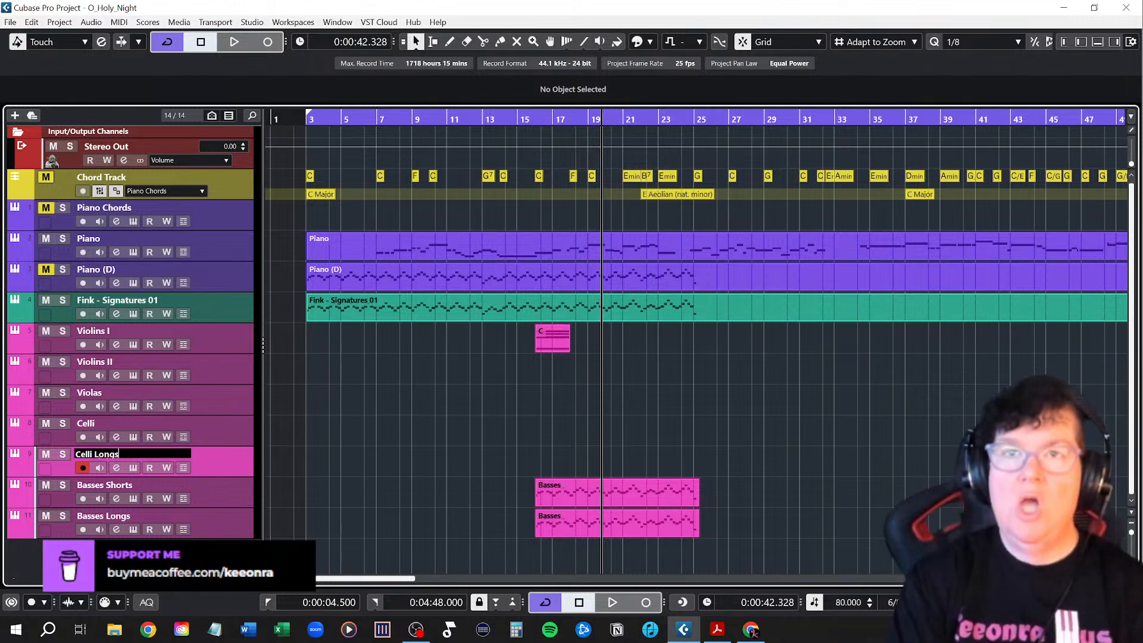
pyautogui.press('Return')
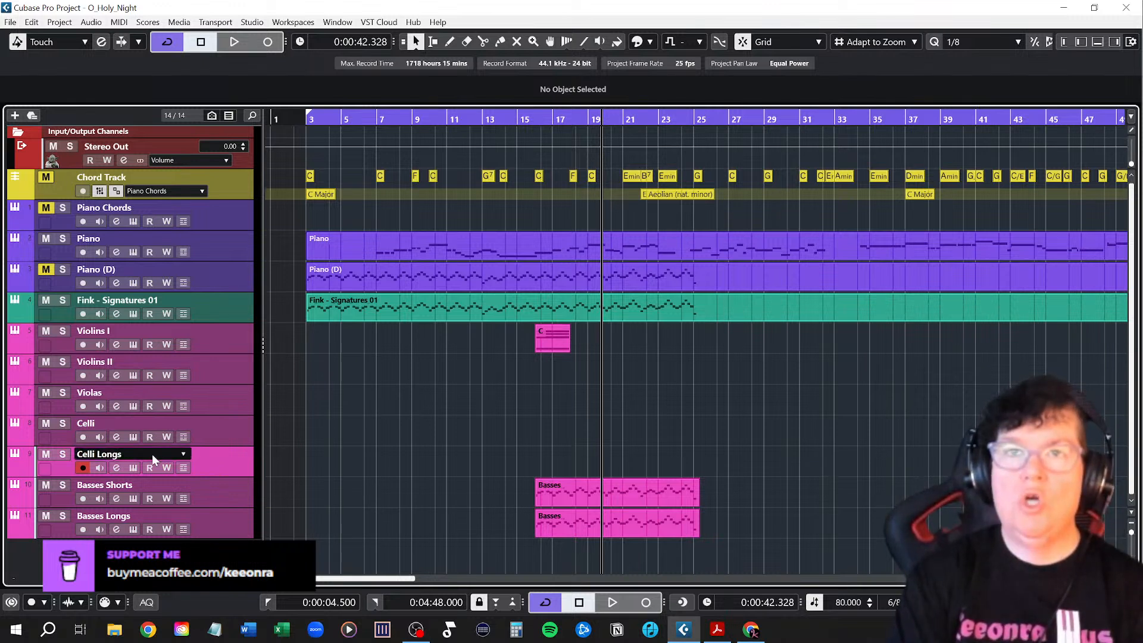
pyautogui.doubleClick(137, 421)
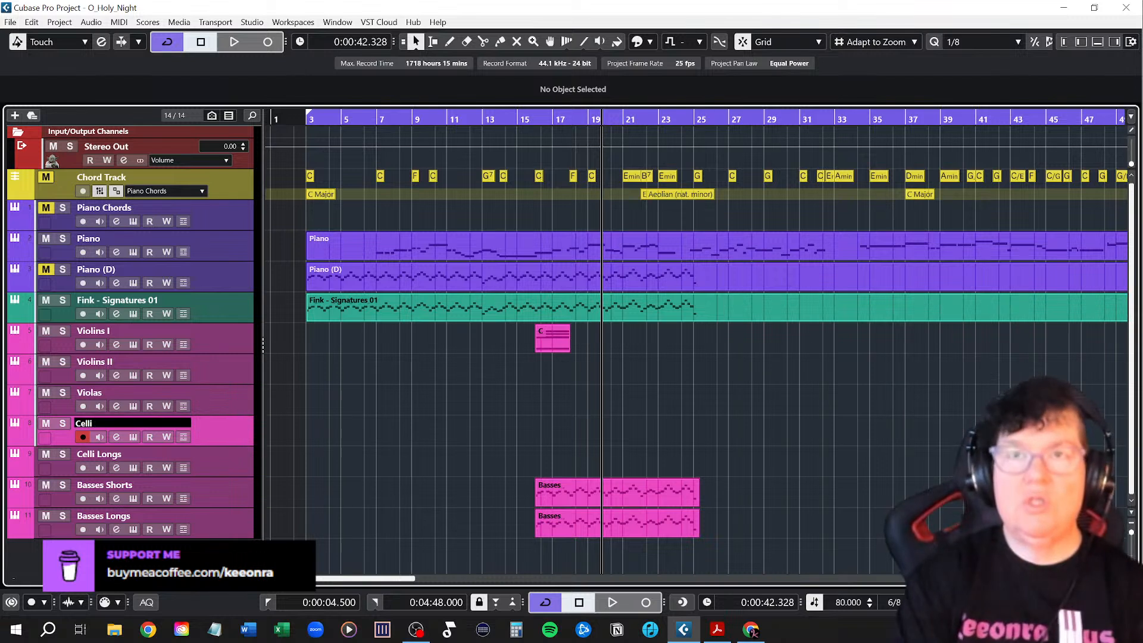
pyautogui.write('Shorts')
pyautogui.press('Return')
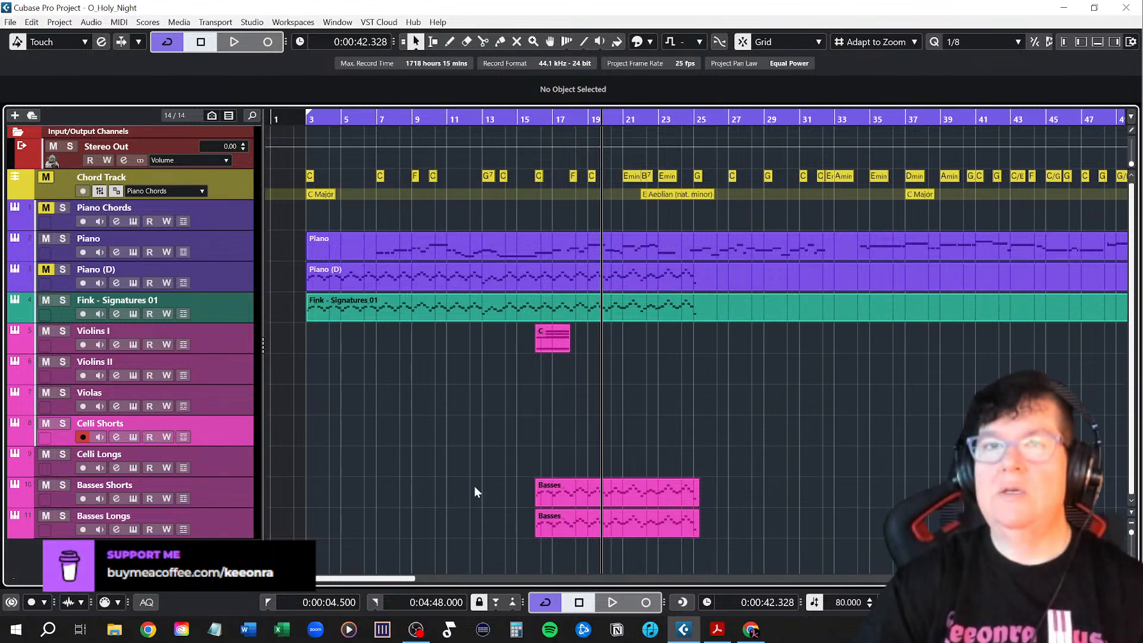
# Replace the Celli Shorts instrument with Cellos Staccato from the CineStrings CORE library in Kontakt, and solo the track
pyautogui.click(134, 436)
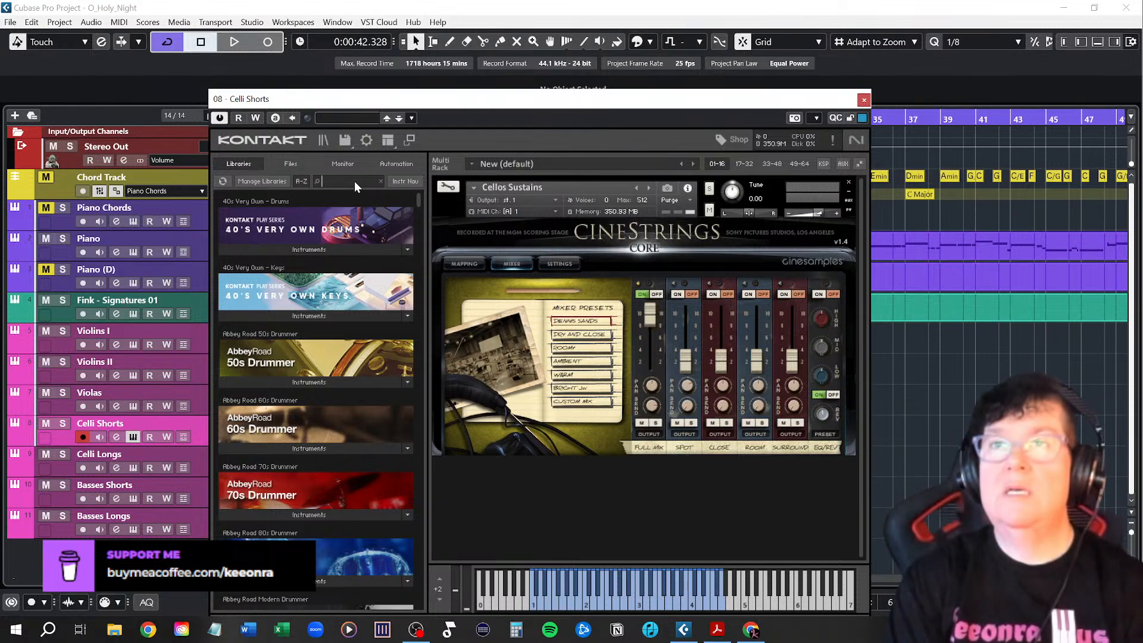
pyautogui.write('cines')
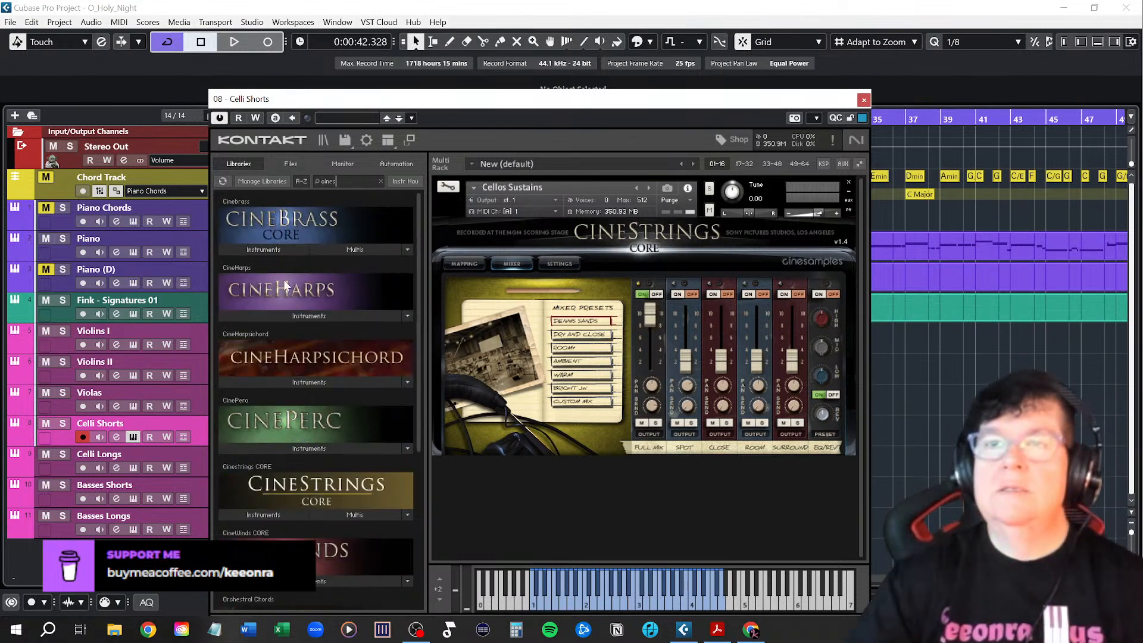
pyautogui.click(272, 510)
pyautogui.scroll(-2, 320, 494)
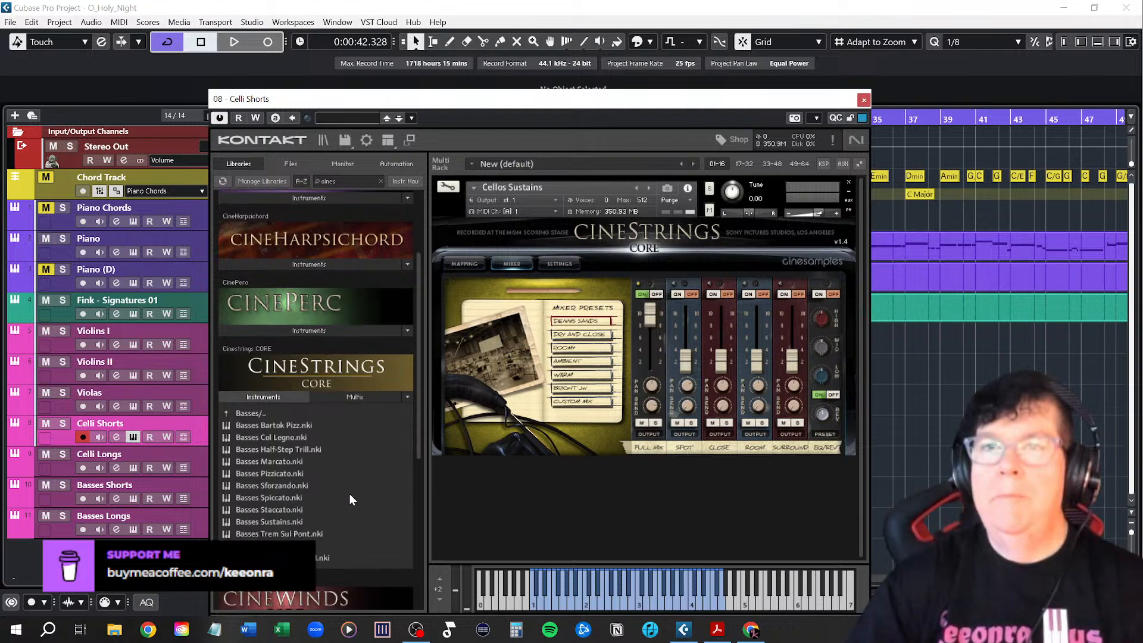
pyautogui.click(258, 410)
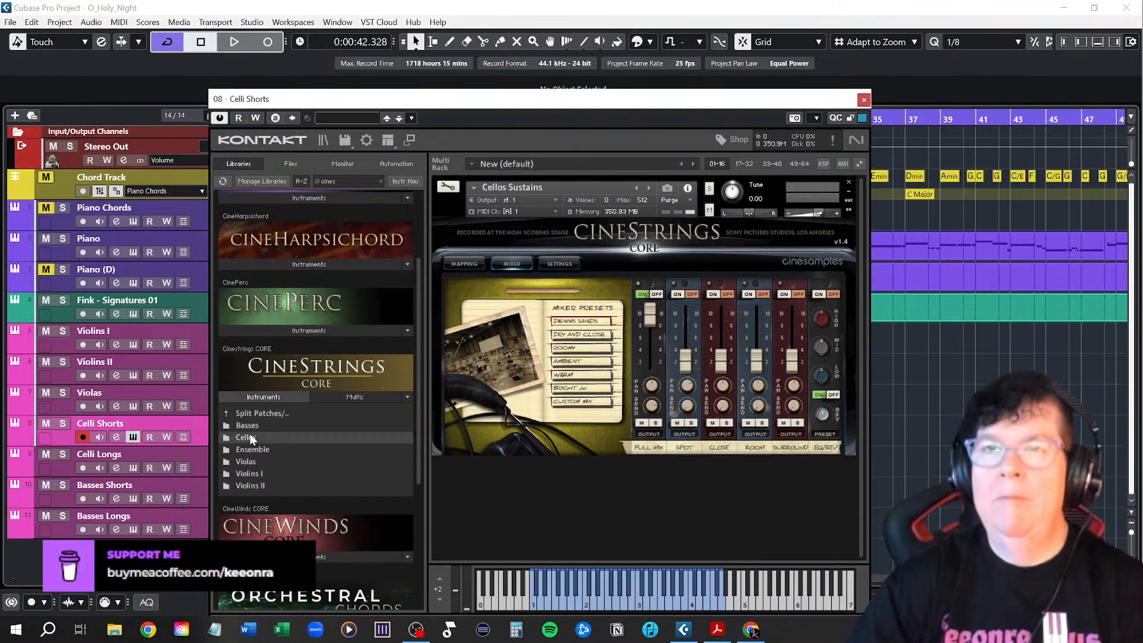
pyautogui.click(249, 435)
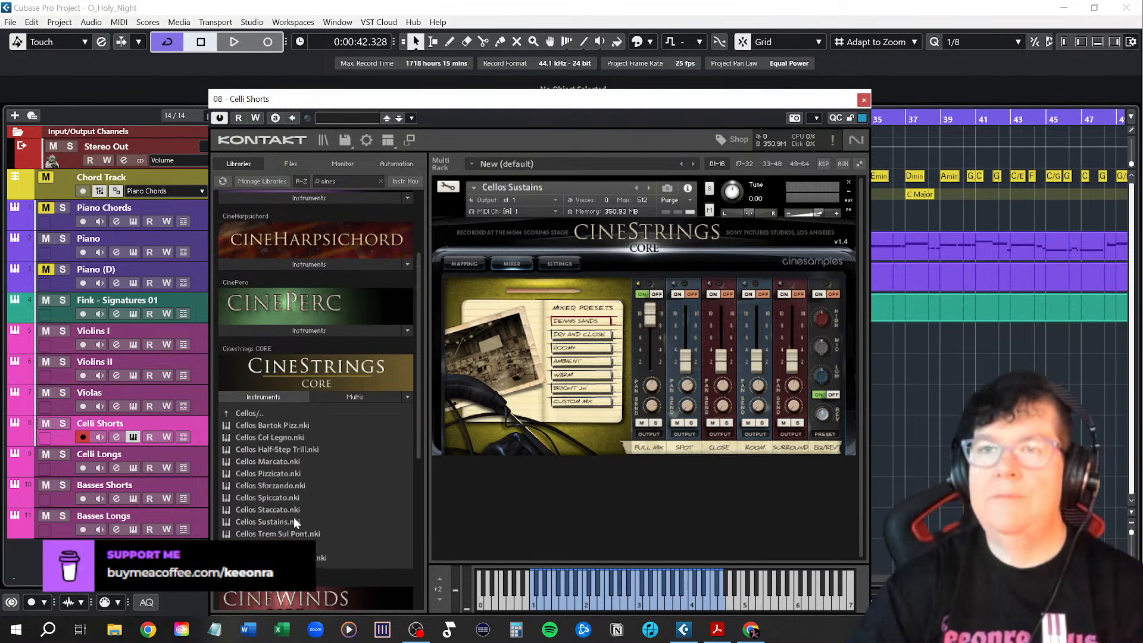
pyautogui.click(636, 187)
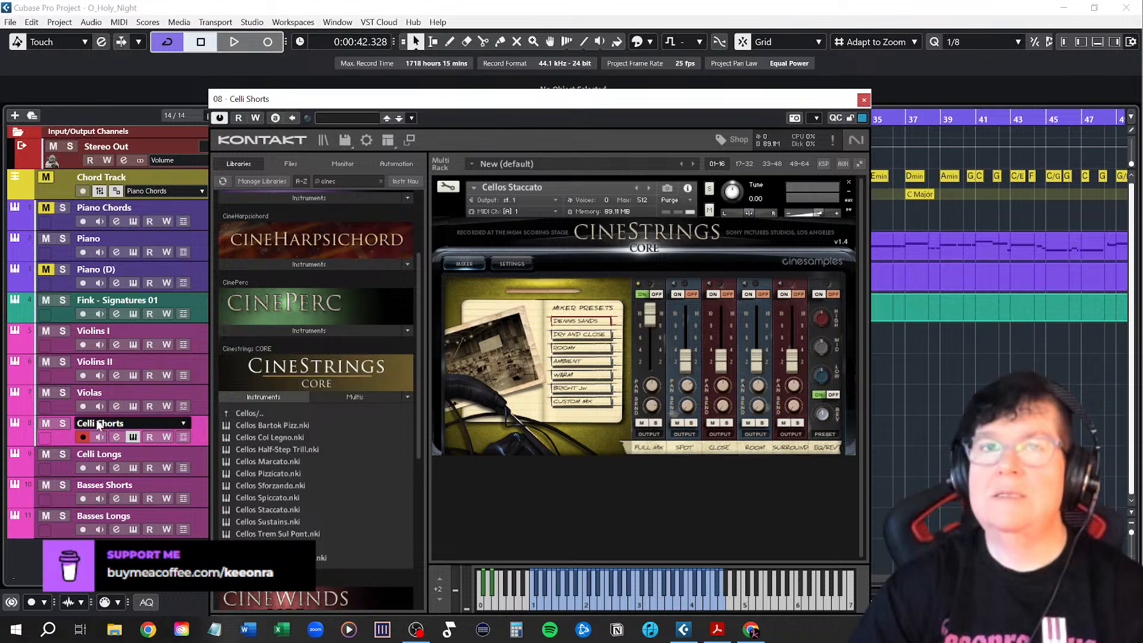
pyautogui.click(63, 423)
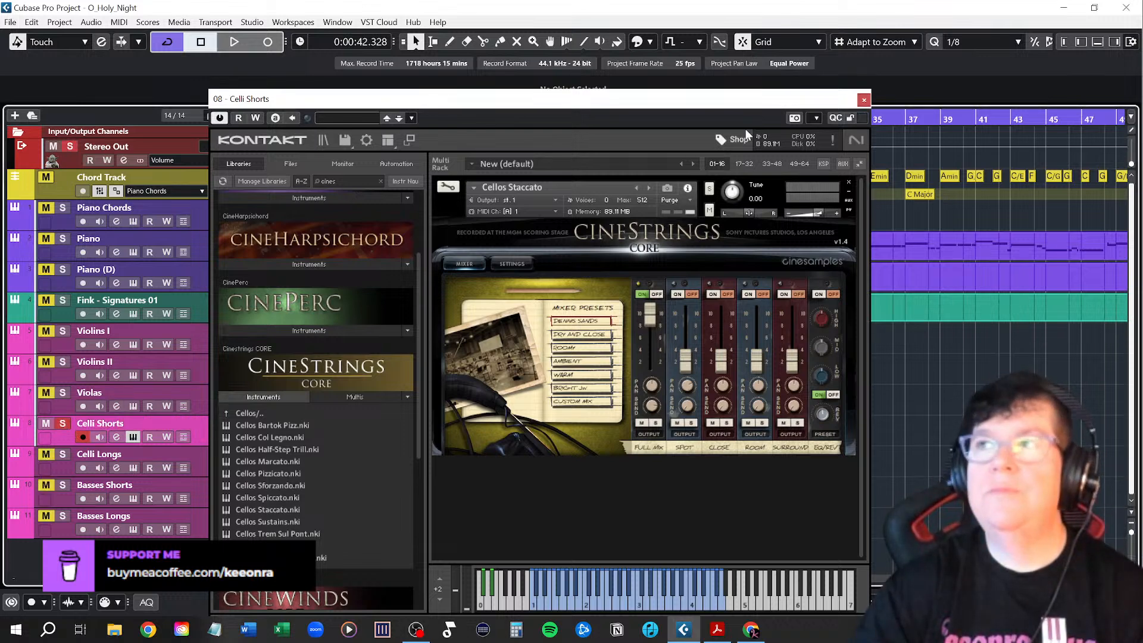
pyautogui.click(863, 99)
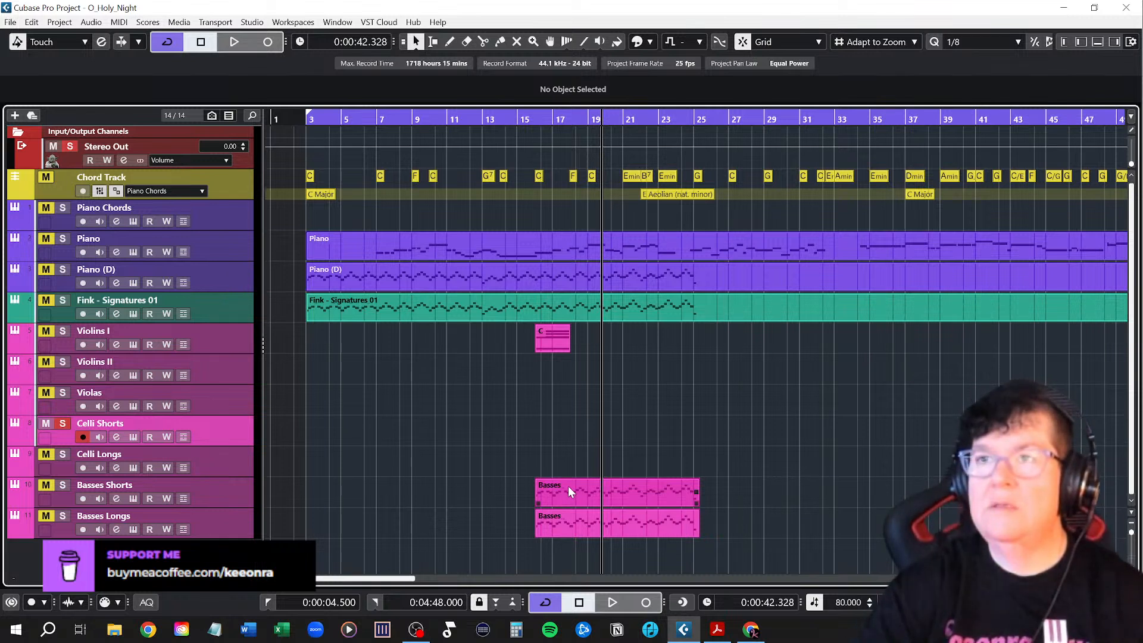
# Copy the Basses Shorts part at bar 16 onto the Celli Longs track and transpose all its notes up one octave
pyautogui.moveTo(568, 487); pyautogui.dragTo(570, 470)
pyautogui.doubleClick(557, 466)
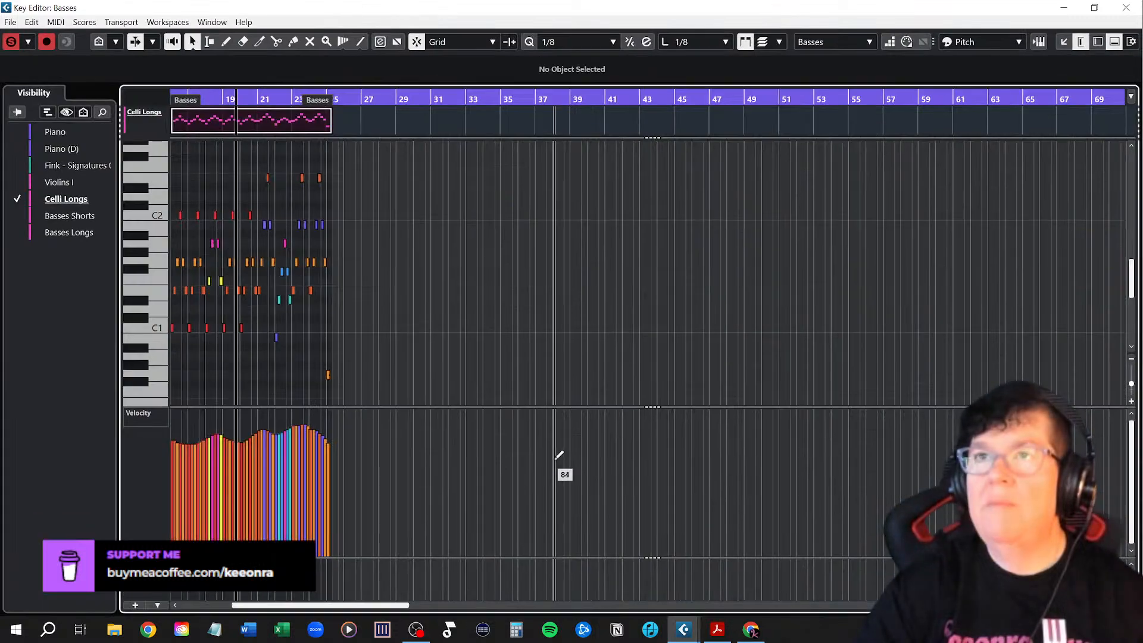
pyautogui.hscroll(-5, 241, 291)
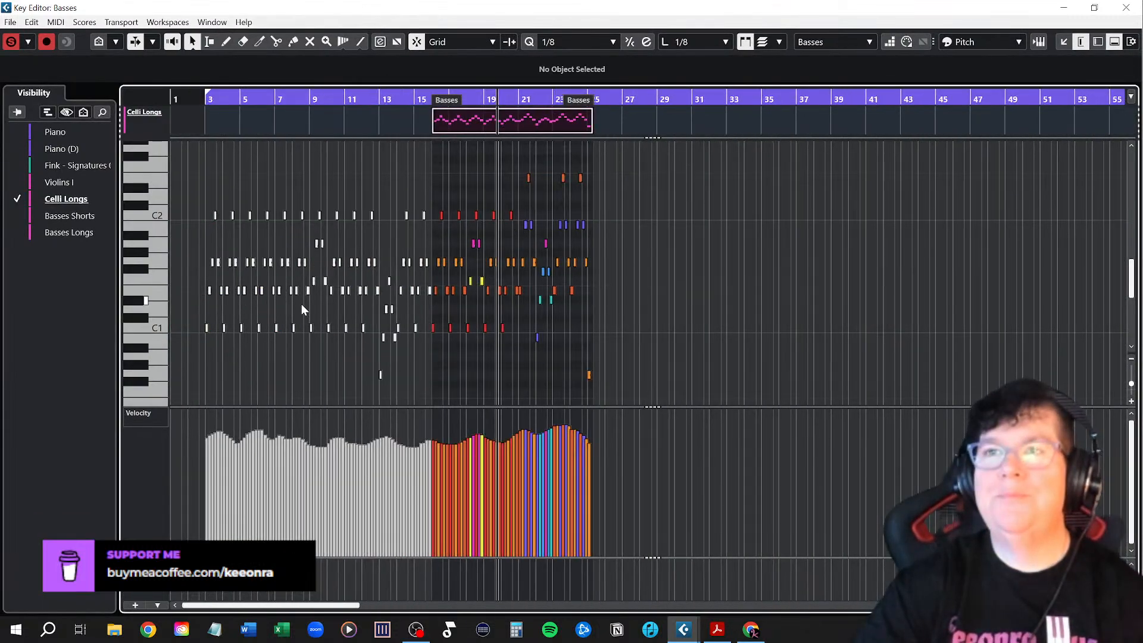
pyautogui.hotkey('ctrl', 'a')
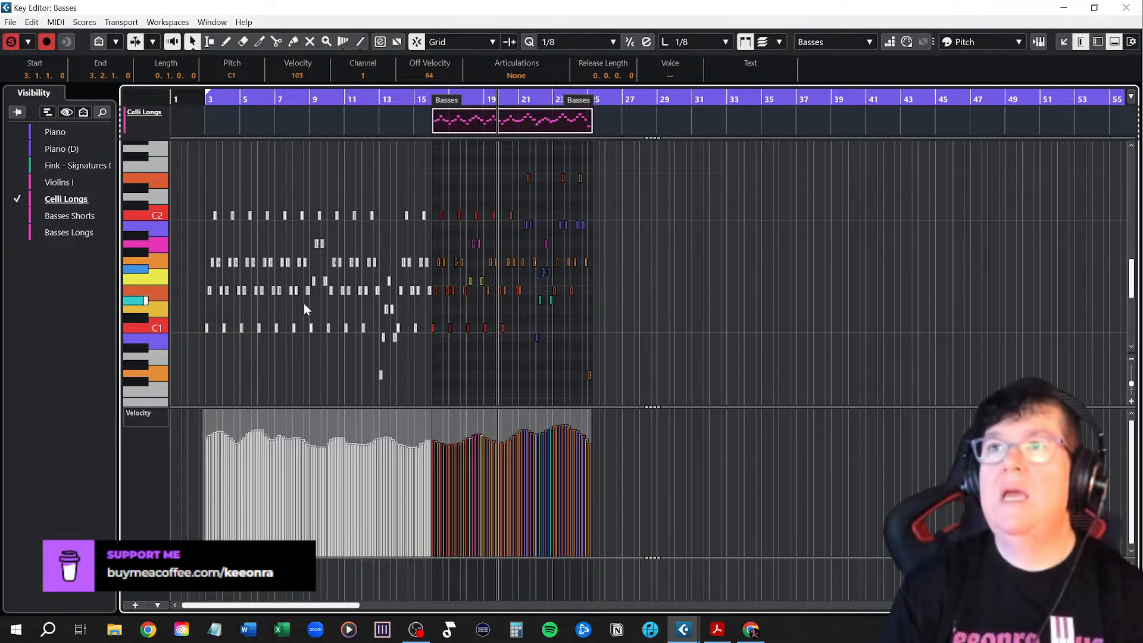
pyautogui.hotkey('shift', 'Up')
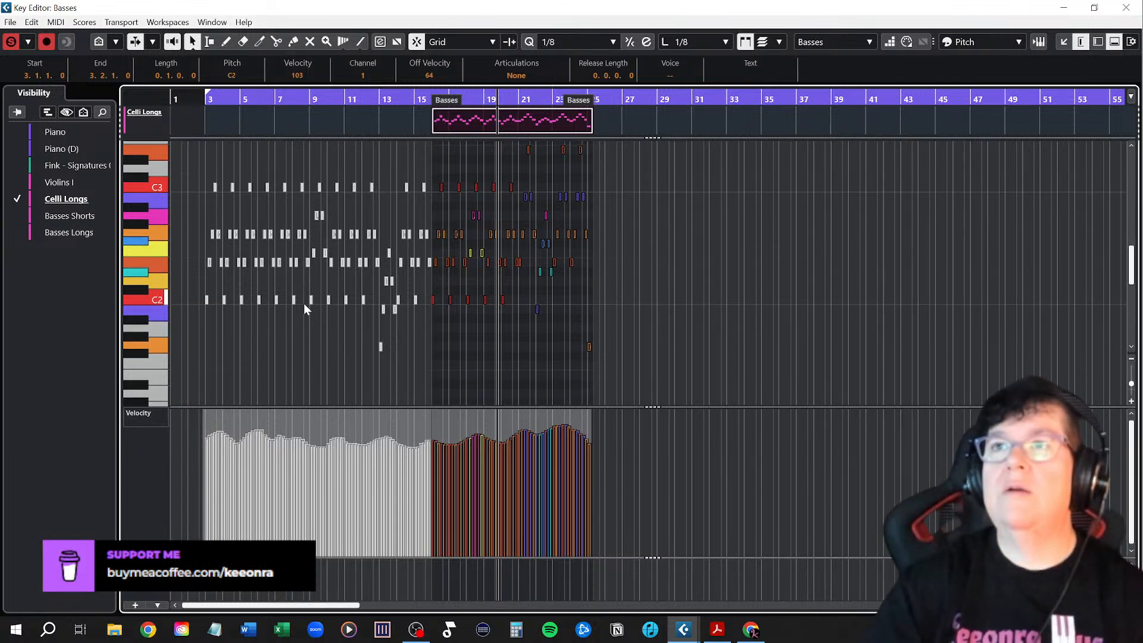
pyautogui.keyDown('ctrl'); pyautogui.scroll(3, 479, 239); pyautogui.keyUp('ctrl')
pyautogui.keyDown('ctrl'); pyautogui.scroll(2, 477, 235); pyautogui.keyUp('ctrl')
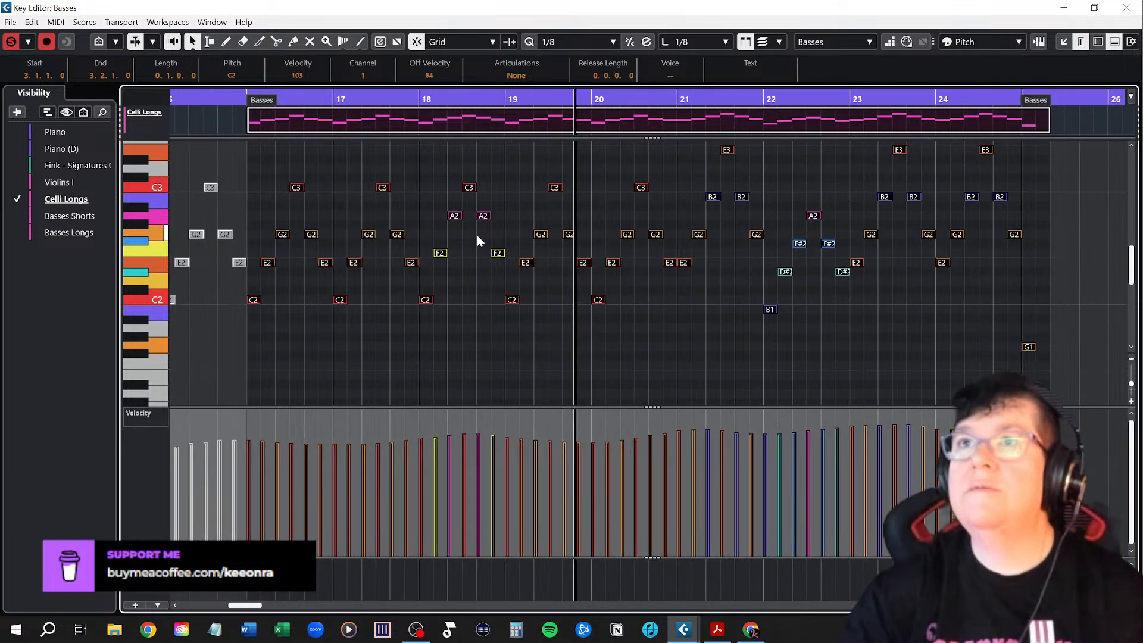
pyautogui.keyDown('ctrl'); pyautogui.scroll(-3, 477, 235); pyautogui.keyUp('ctrl')
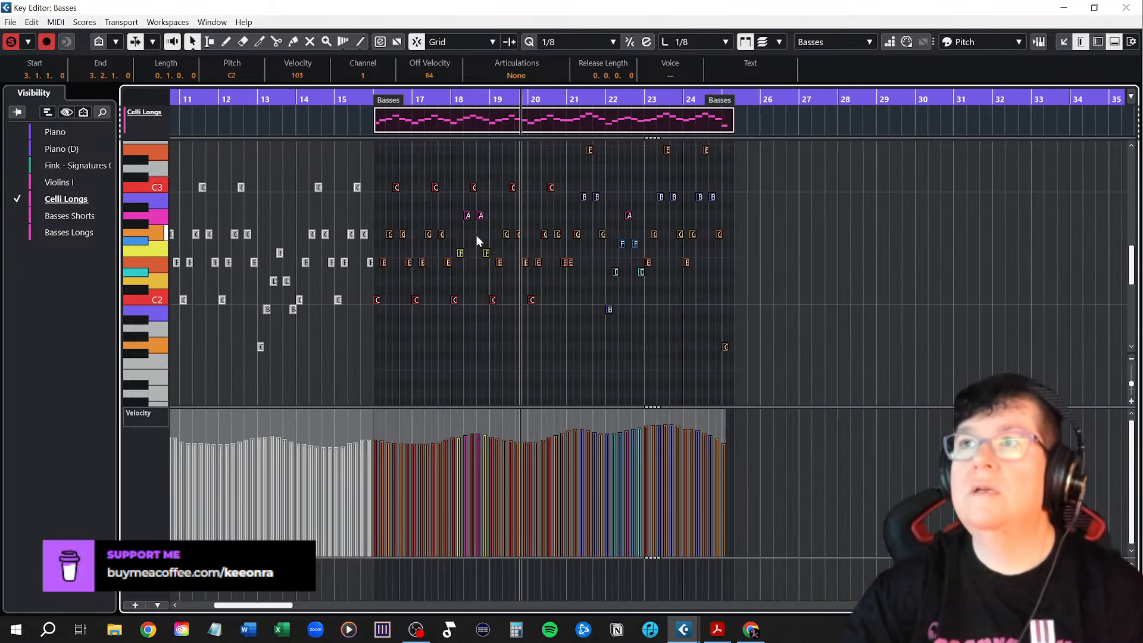
pyautogui.click(1126, 7)
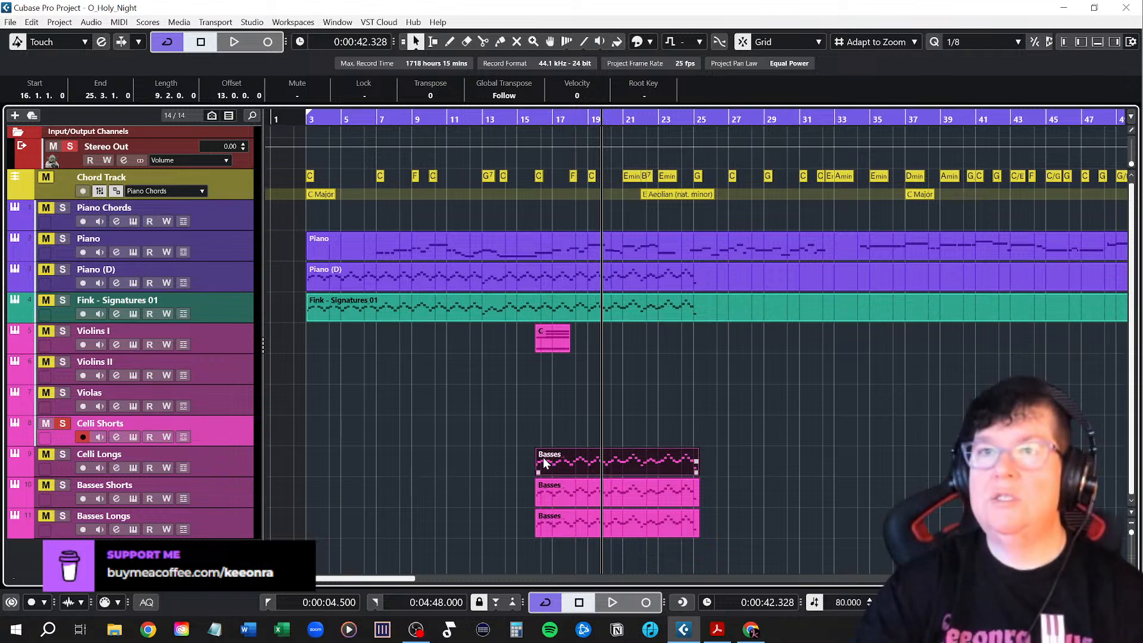
# Name the copied part Celli Longs after its track, and duplicate it onto the Celli Shorts track with the part name Celli Shorts
pyautogui.click(129, 455)
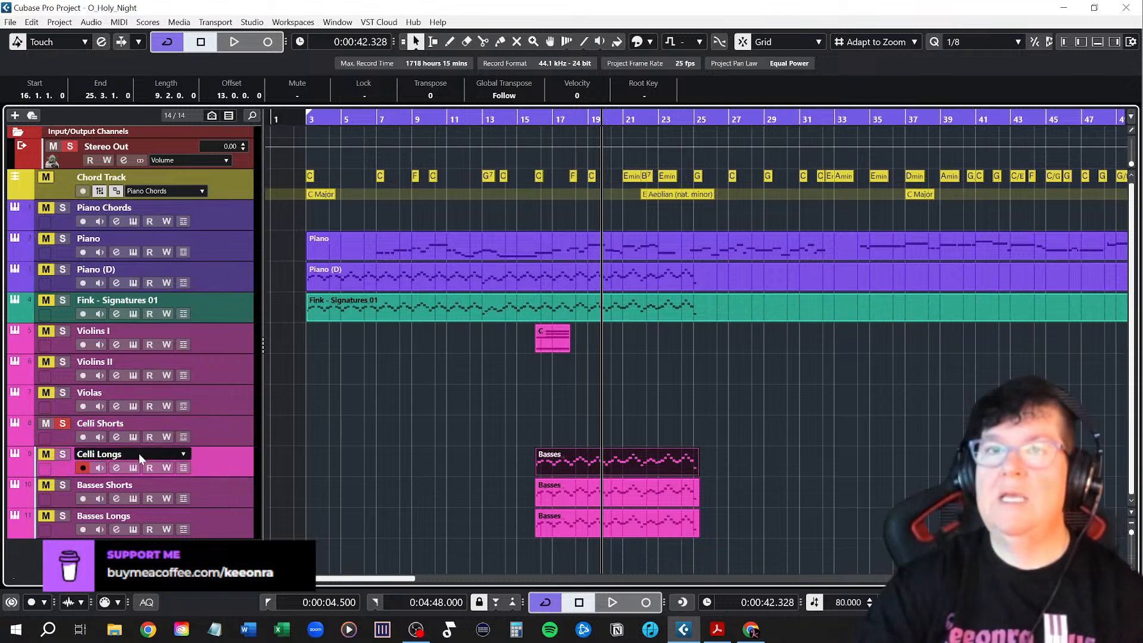
pyautogui.doubleClick(138, 454)
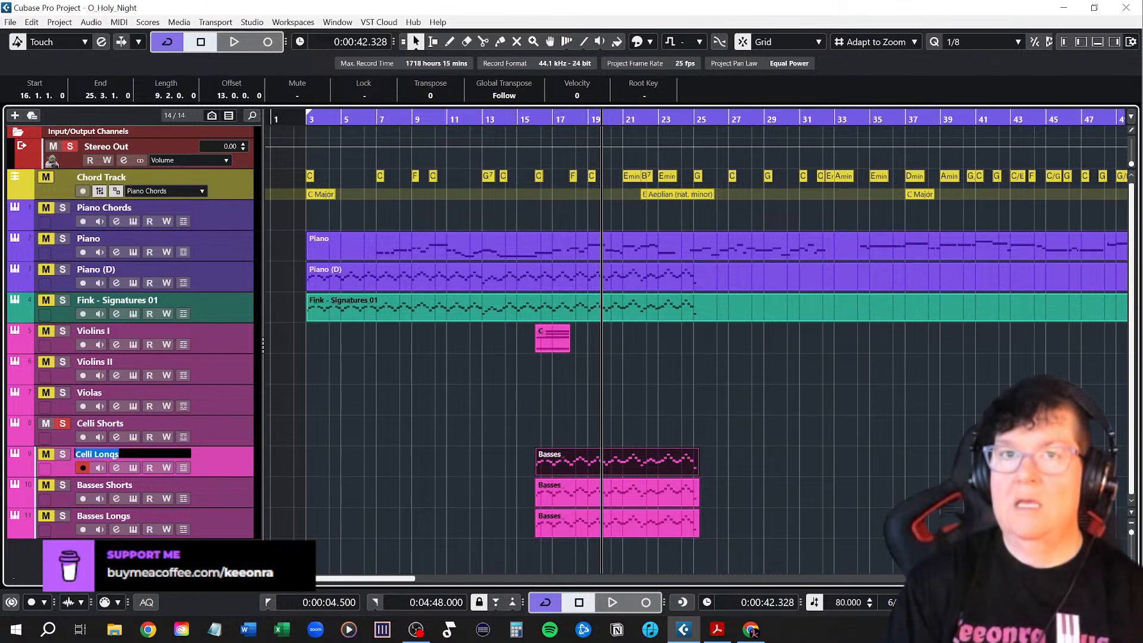
pyautogui.hotkey('alt', 'Return')
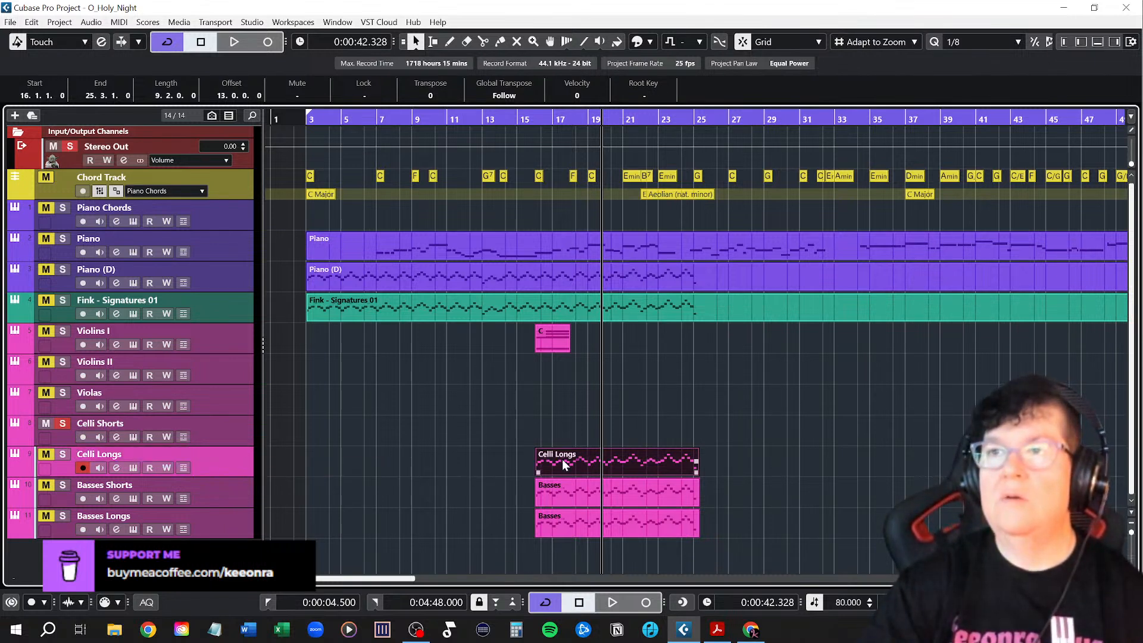
pyautogui.moveTo(564, 464); pyautogui.dragTo(566, 448)
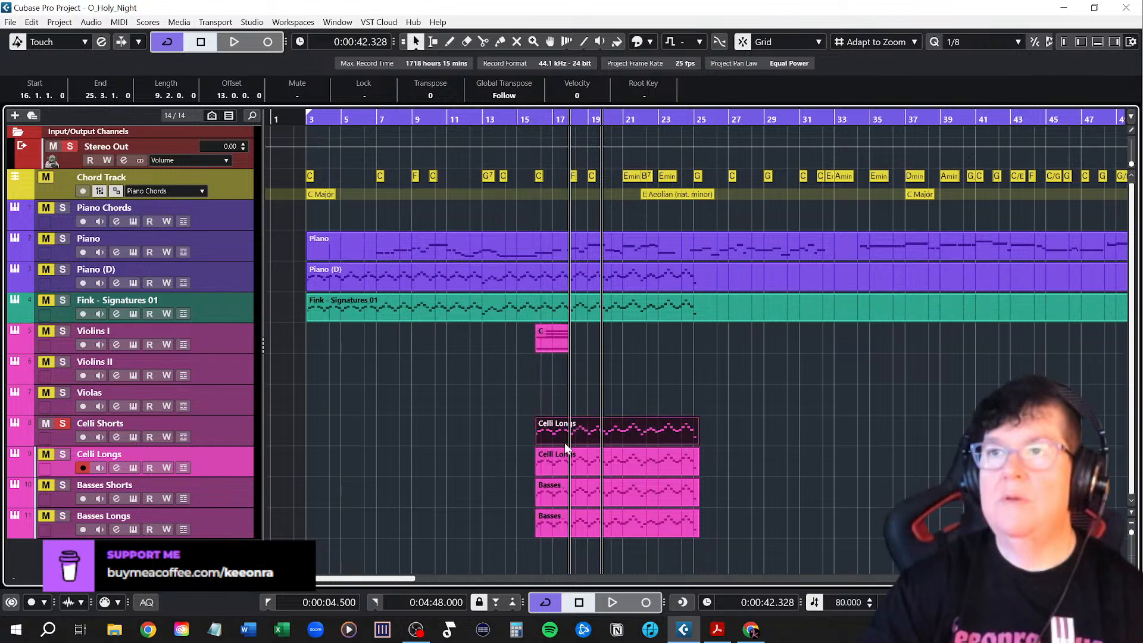
pyautogui.doubleClick(134, 422)
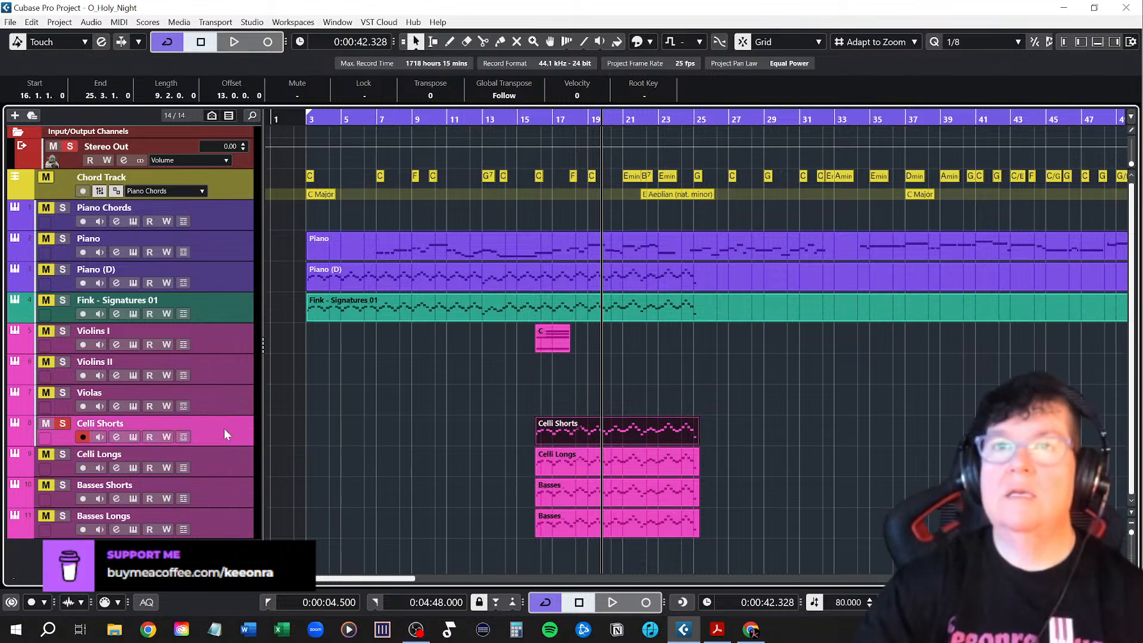
# Play the soloed Celli Shorts track from bar 16 to about bar 20
pyautogui.click(534, 119)
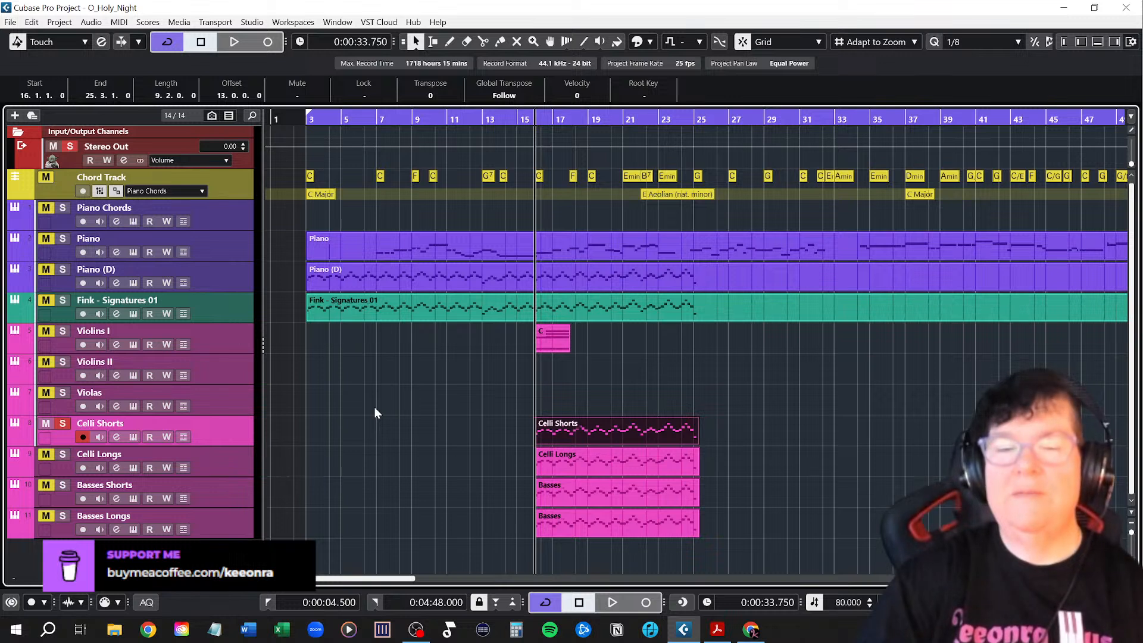
pyautogui.press('space')
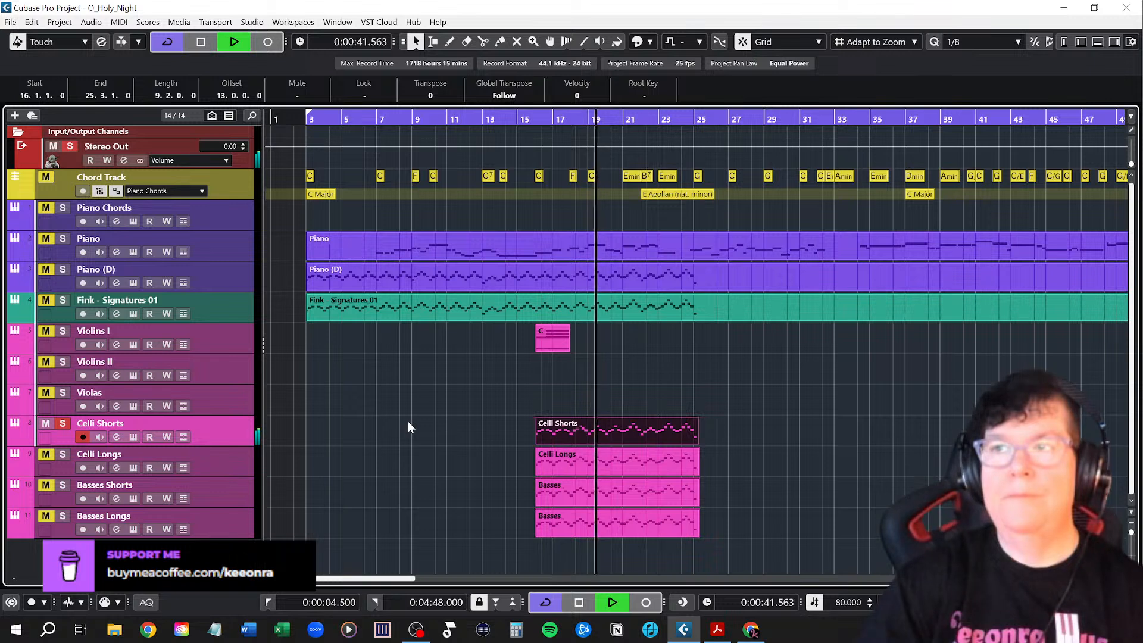
pyautogui.press('space')
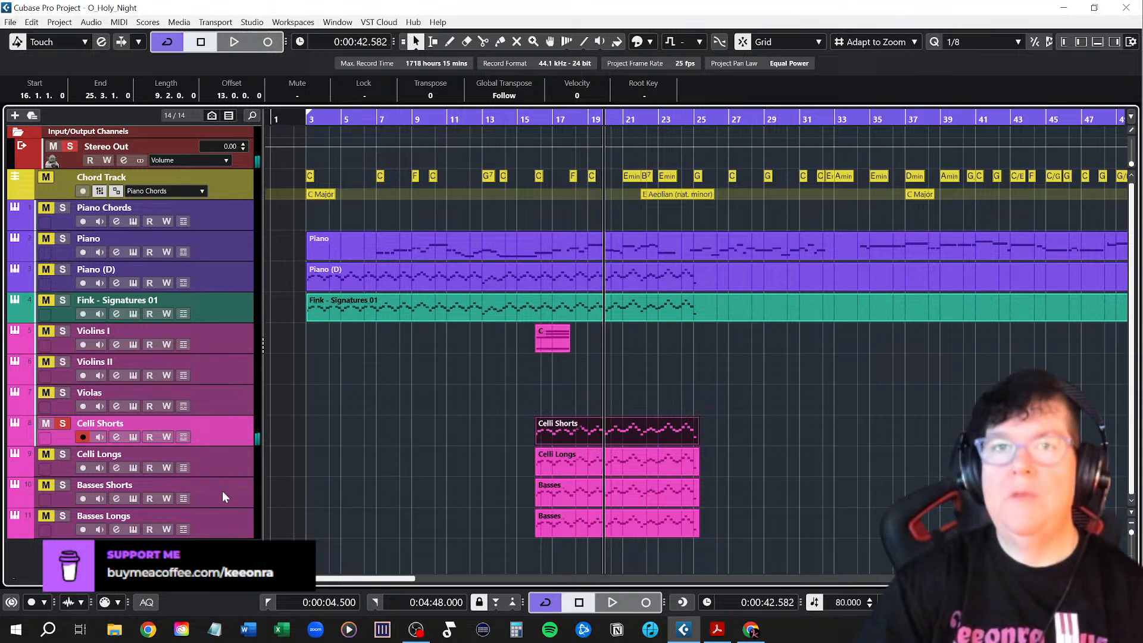
# Solo Basses Shorts as well and play from bar 16 to about bar 18, toggling the Celli Shorts solo to compare
pyautogui.click(62, 485)
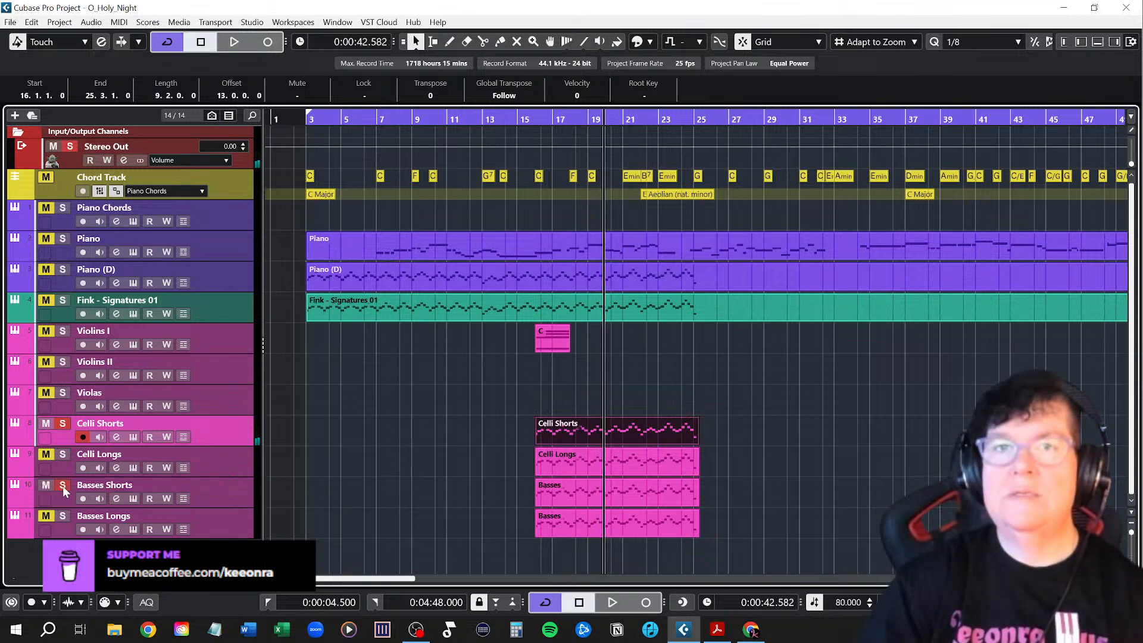
pyautogui.click(536, 116)
pyautogui.press('space')
pyautogui.click(62, 423)
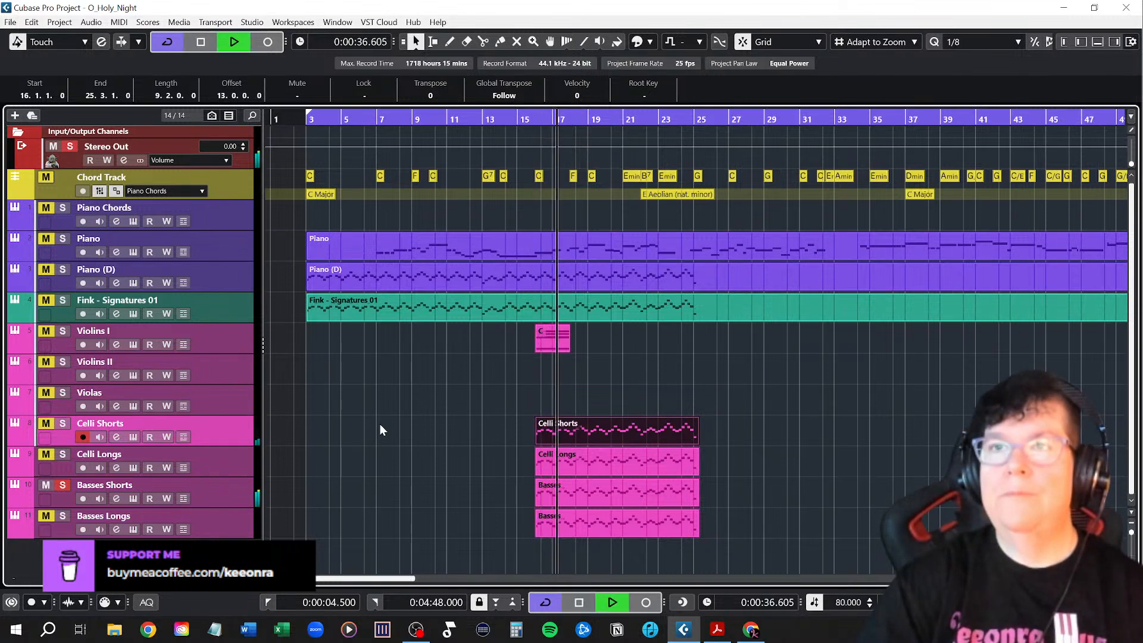
pyautogui.press('space')
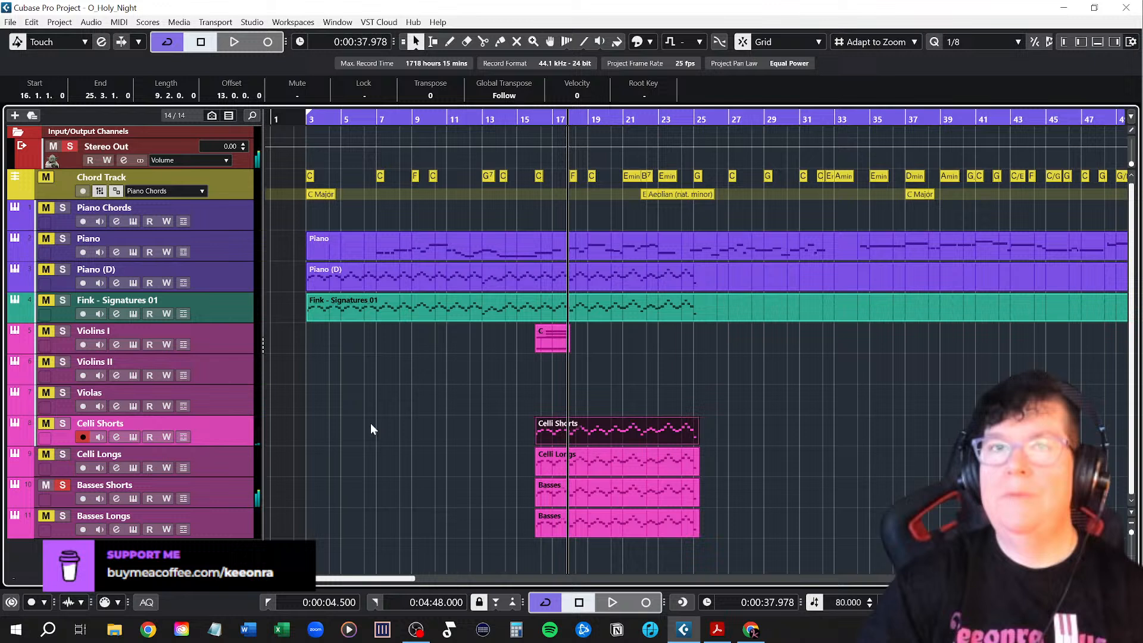
pyautogui.click(62, 424)
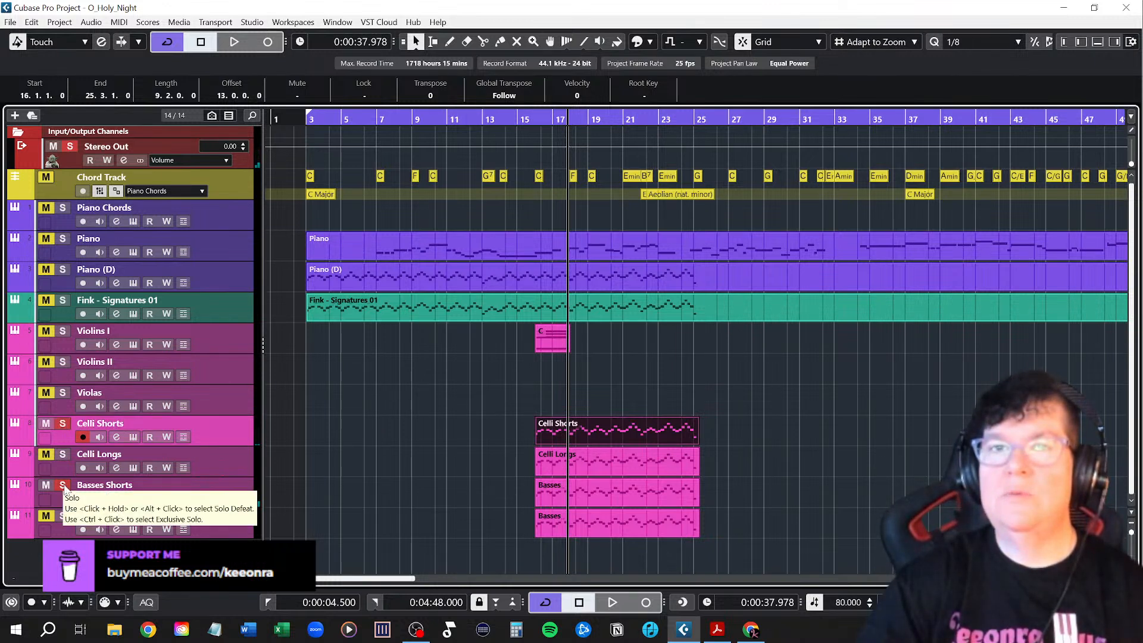
# Unsolo Celli Shorts and switch the CineStrings Core patch on the Basses Shorts track to Basses Staccato
pyautogui.click(62, 423)
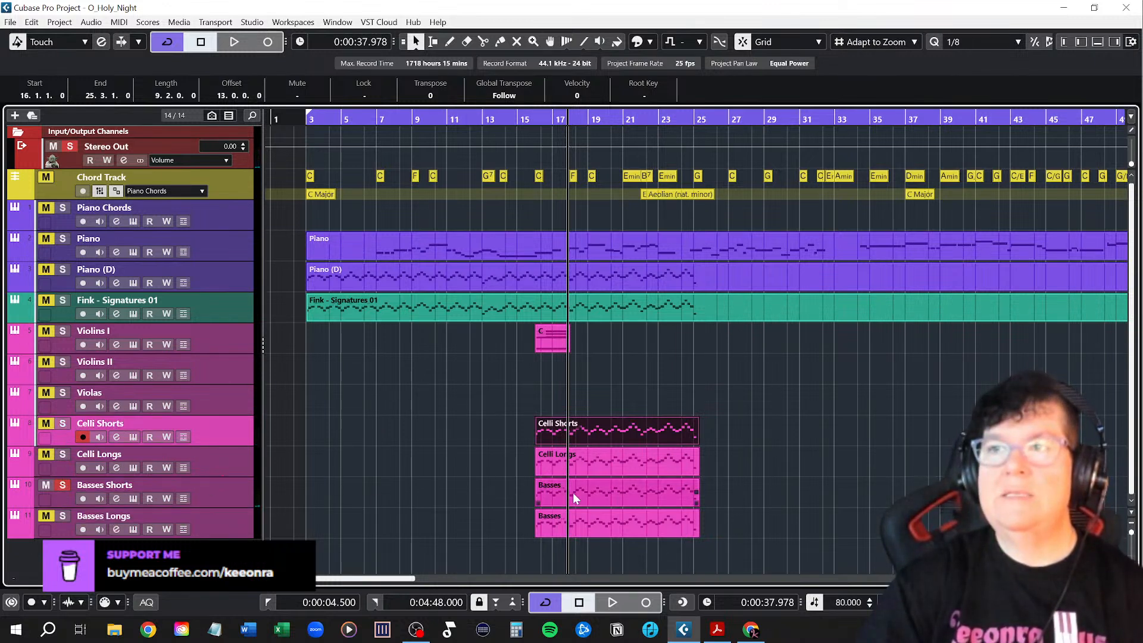
pyautogui.click(133, 498)
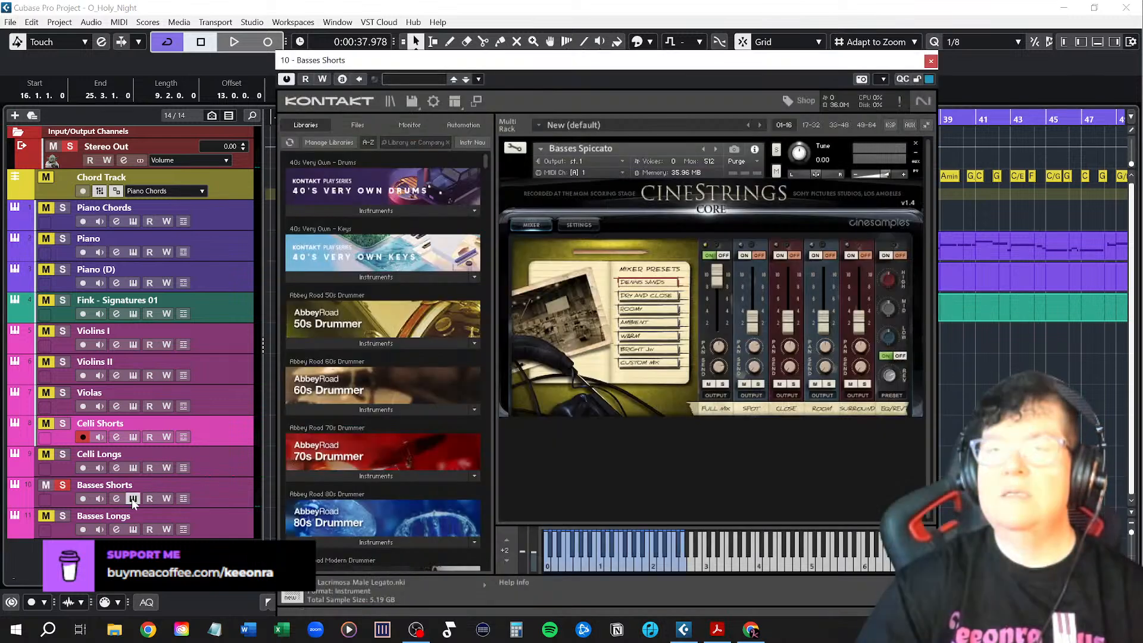
pyautogui.click(427, 142)
pyautogui.write('cine')
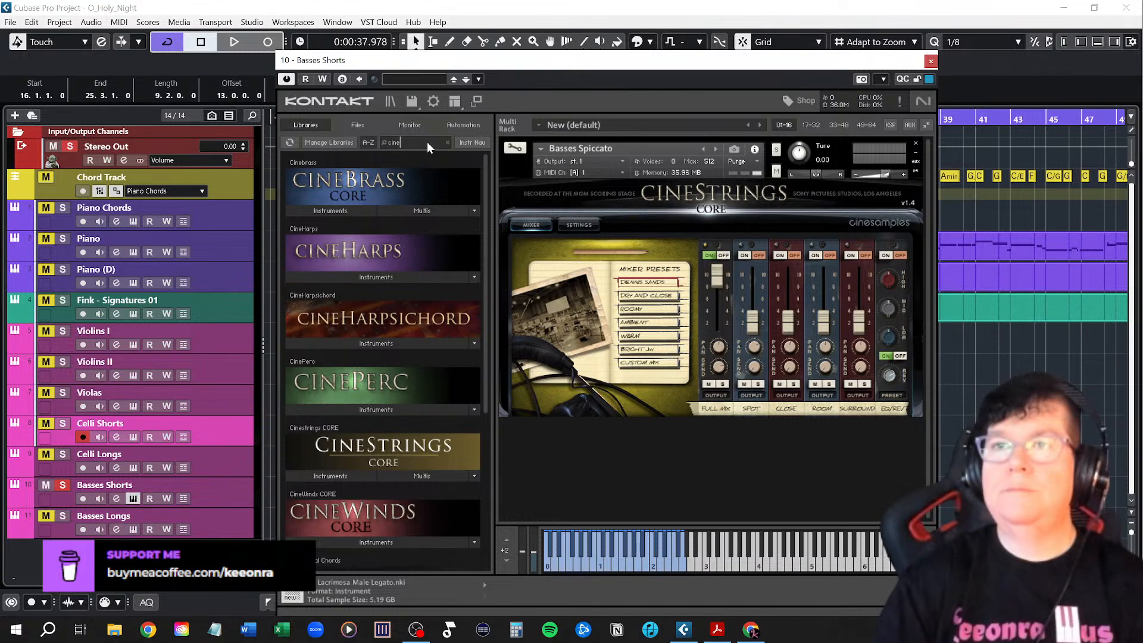
pyautogui.click(331, 475)
pyautogui.scroll(-2, 333, 474)
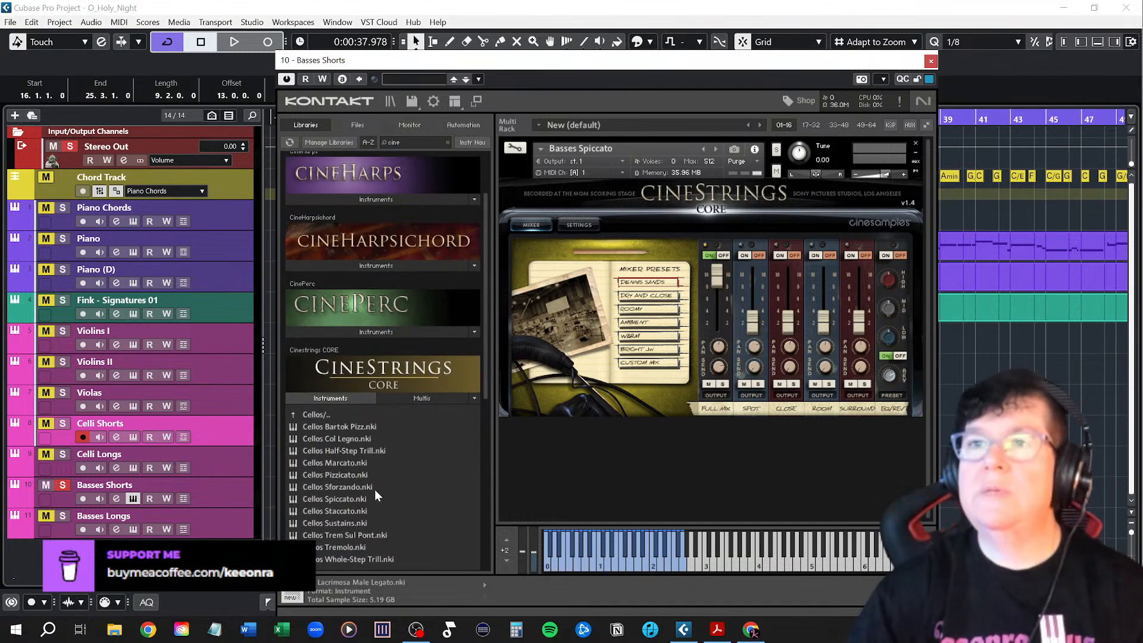
pyautogui.click(717, 149)
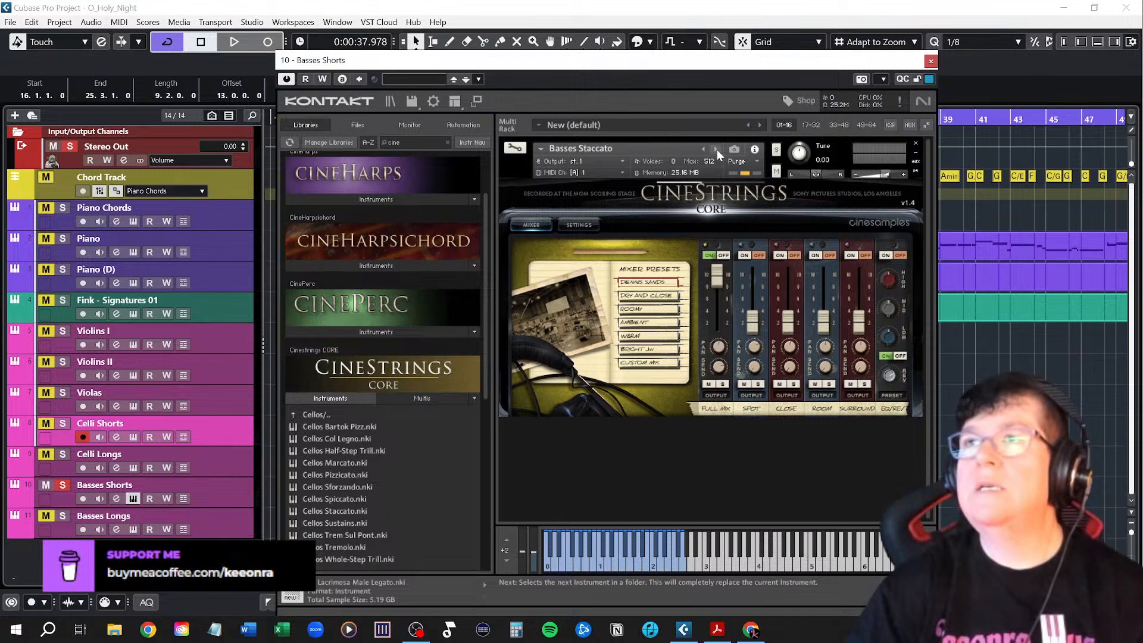
pyautogui.click(930, 61)
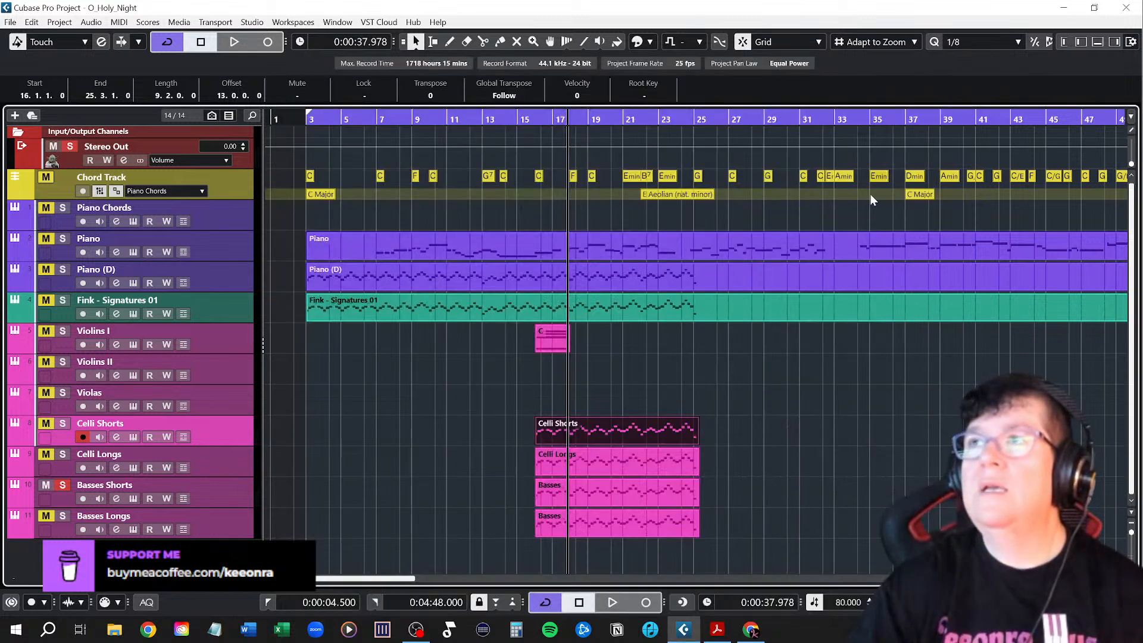
# Play the soloed Basses Shorts track from bar 16 to about bar 18
pyautogui.click(538, 119)
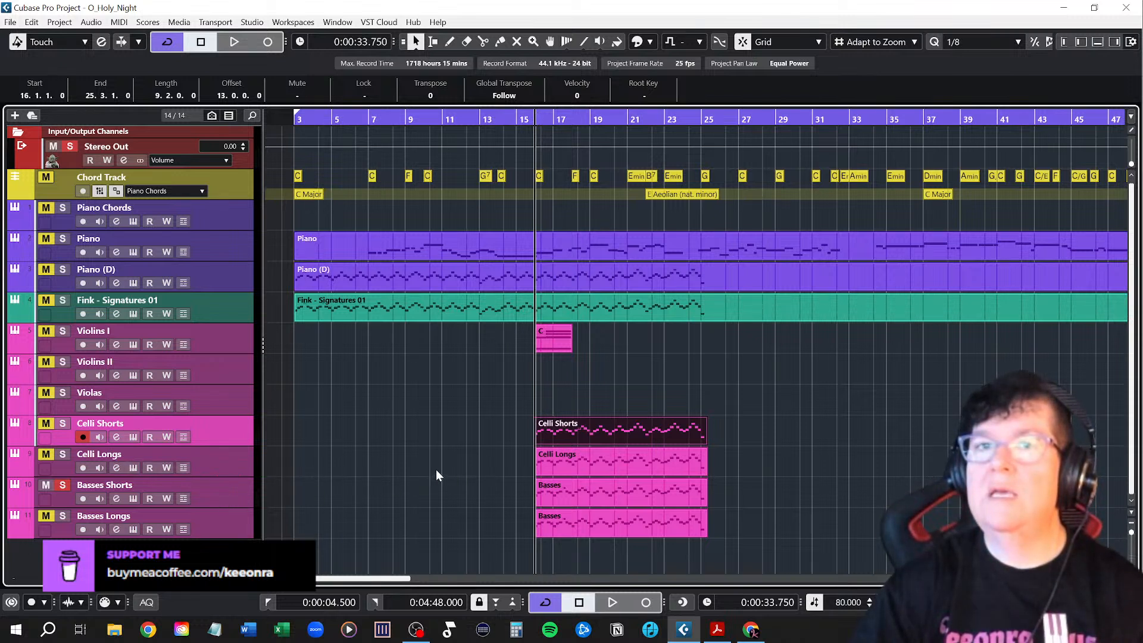
pyautogui.press('space')
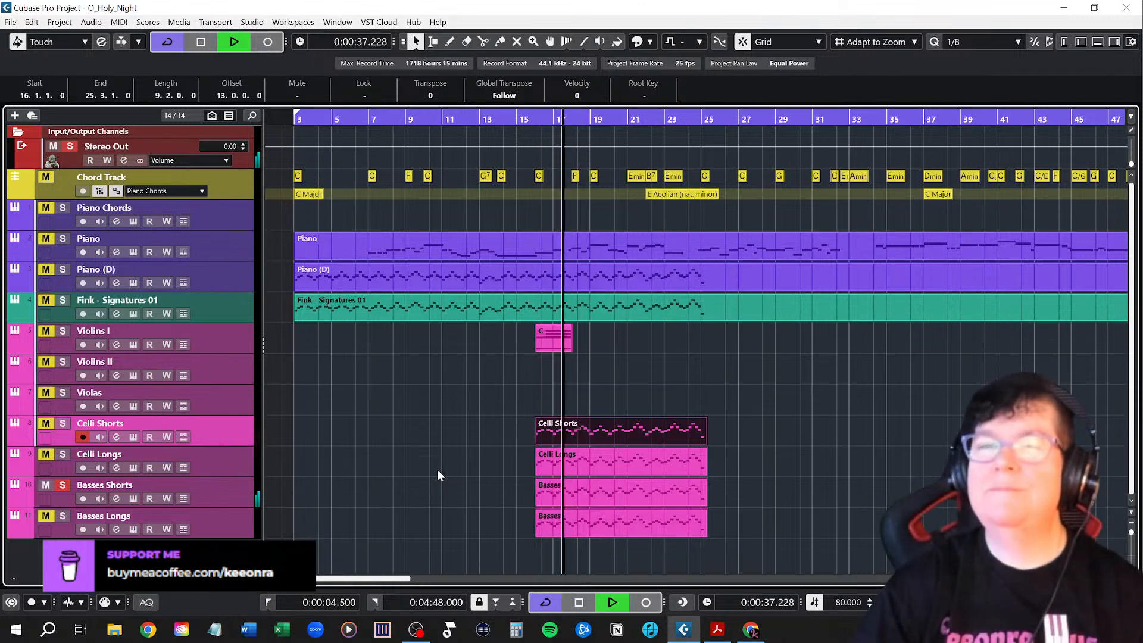
pyautogui.press('space')
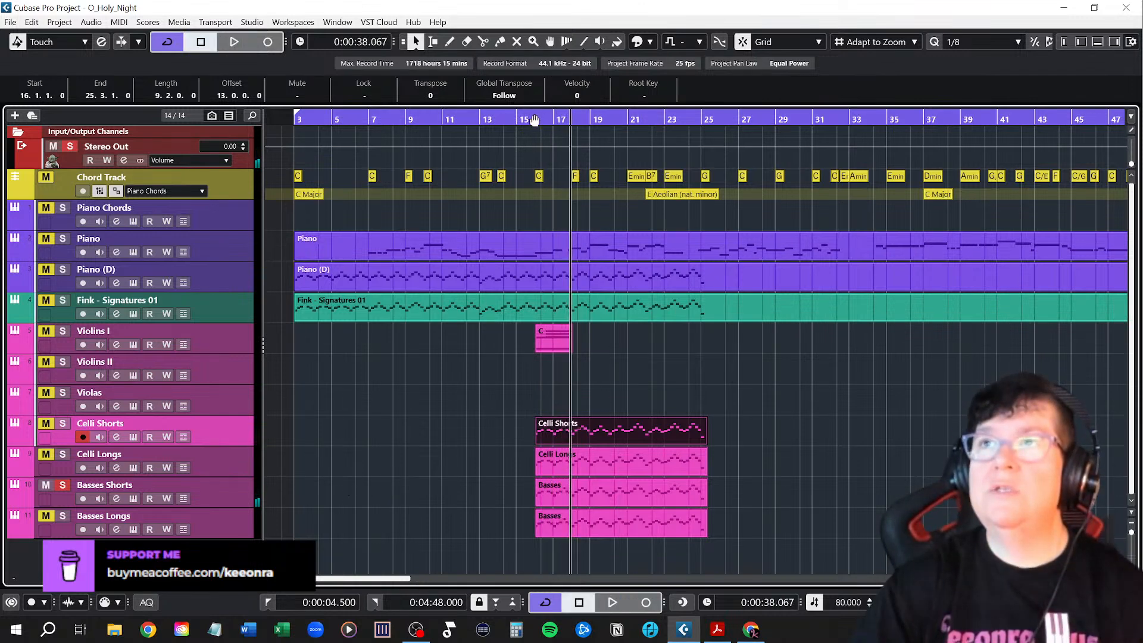
# Solo Basses Longs alongside Basses Shorts and play from bar 16 to about bar 25, removing the Basses Longs solo during playback
pyautogui.click(534, 119)
pyautogui.press('g')
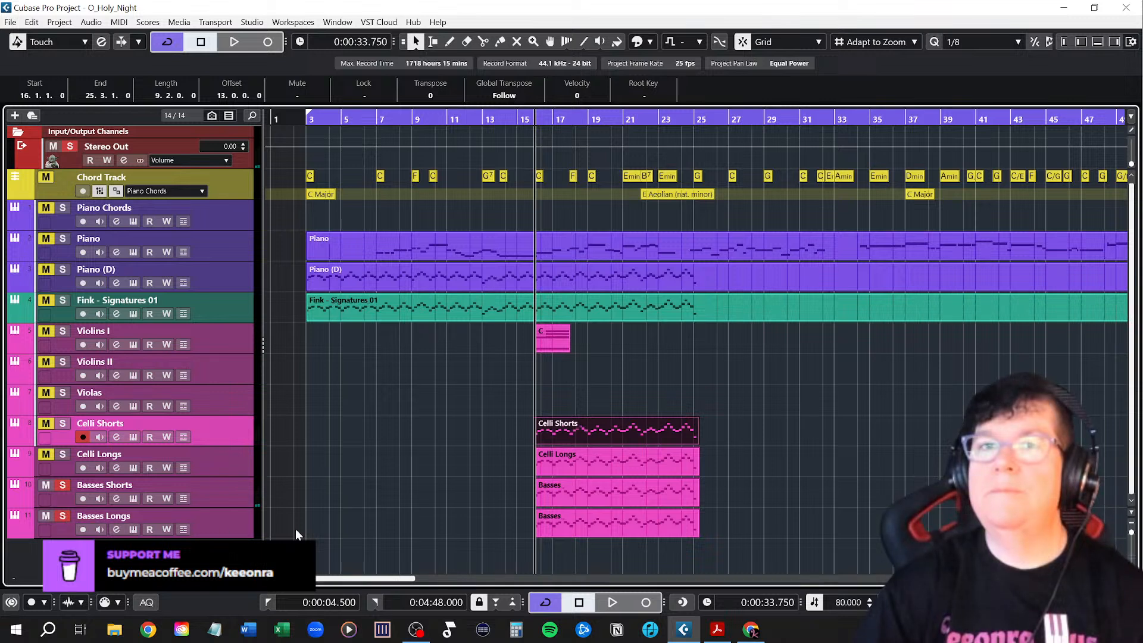
pyautogui.press('space')
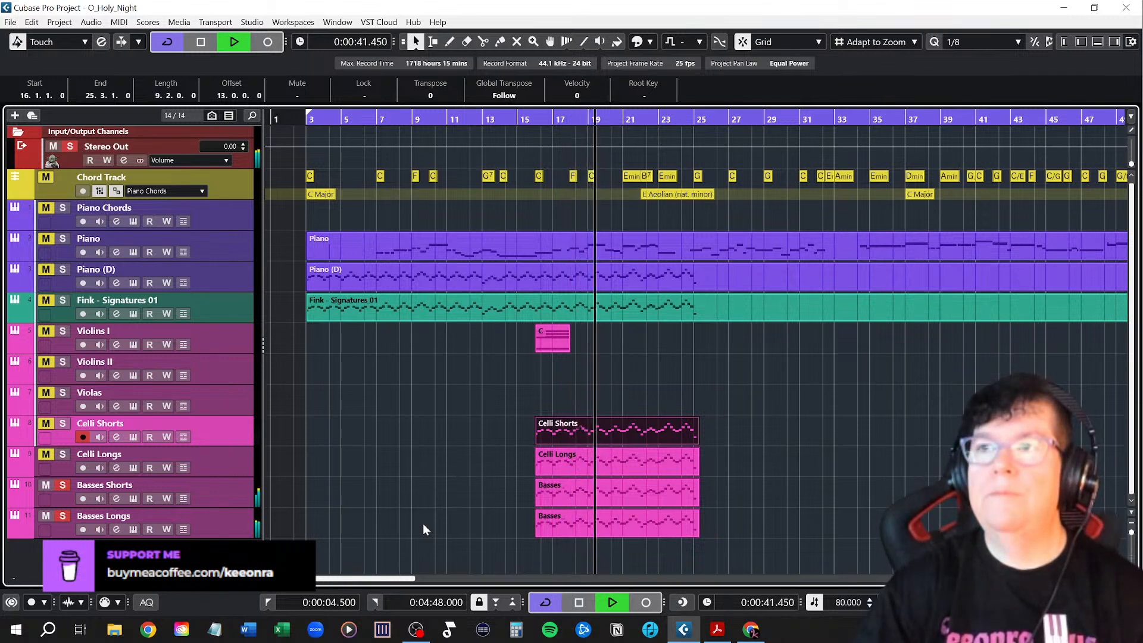
pyautogui.click(63, 515)
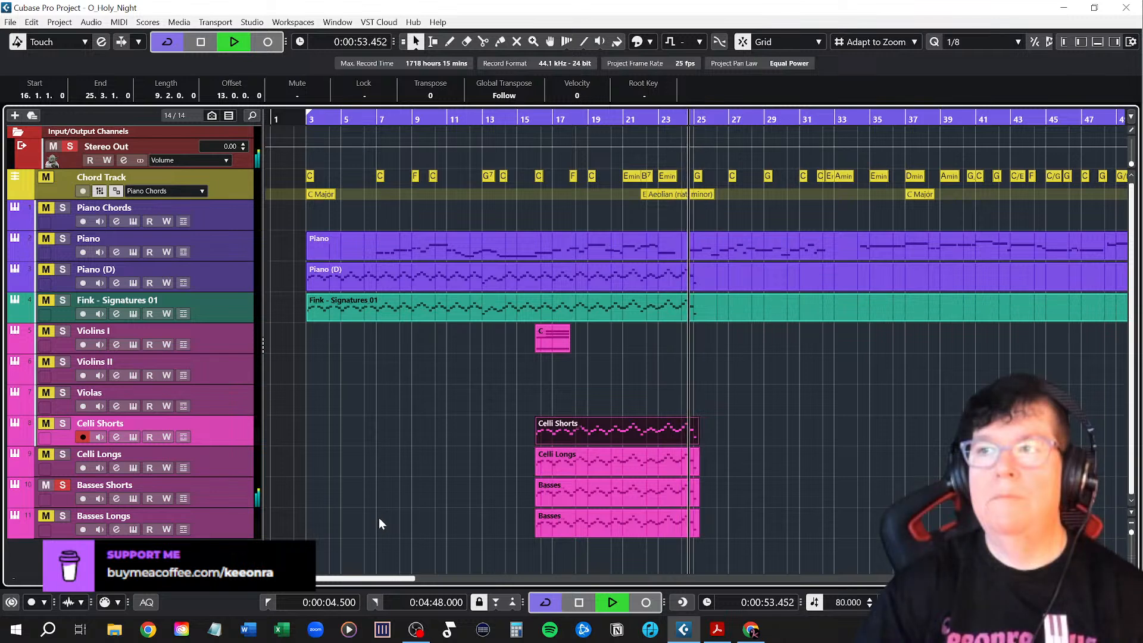
pyautogui.press('space')
# Examine the notes in bars 22 to 25 of the Basses Shorts part in the Key Editor
pyautogui.doubleClick(626, 498)
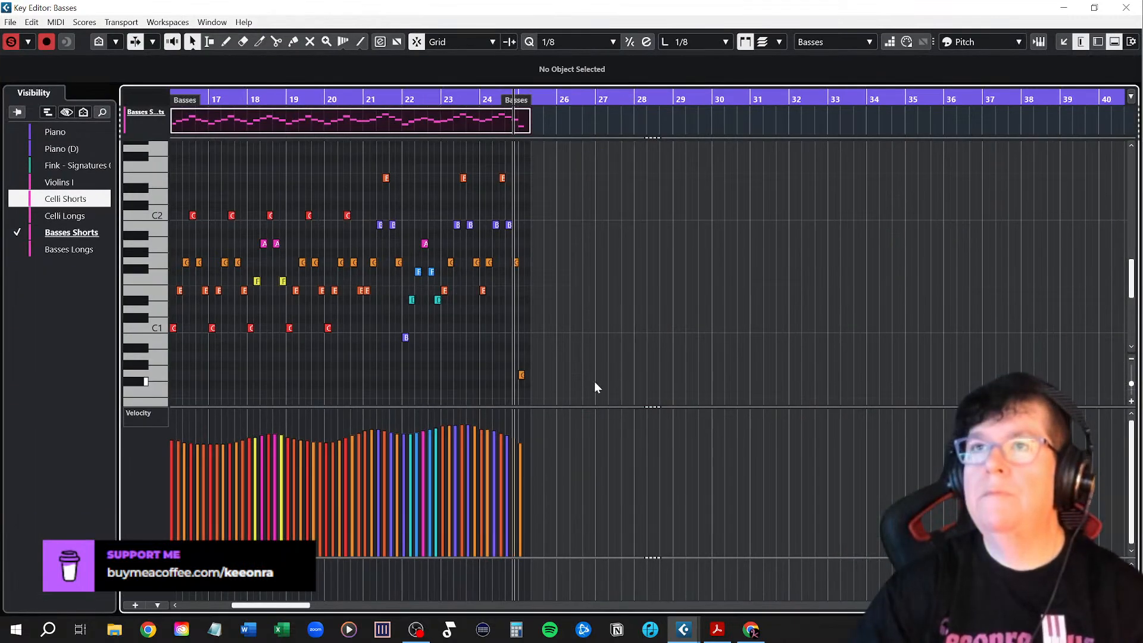
pyautogui.scroll(6, 445, 321)
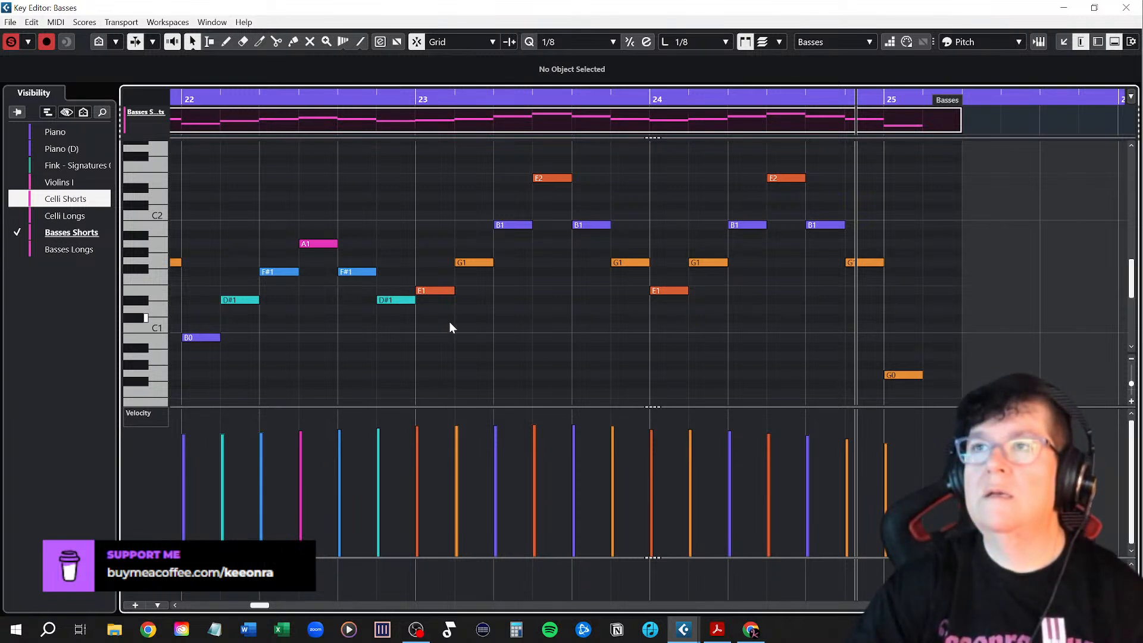
pyautogui.click(1125, 8)
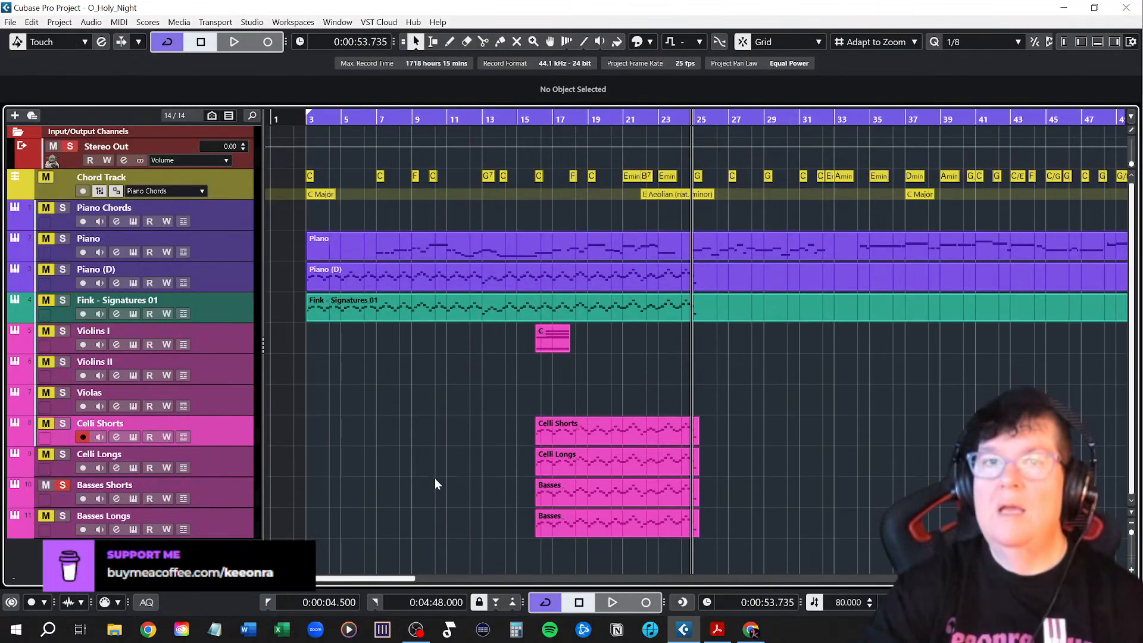
# Clear the solos on Celli Shorts and Basses Shorts, and mute the Celli Longs and Basses Longs tracks
pyautogui.click(63, 485)
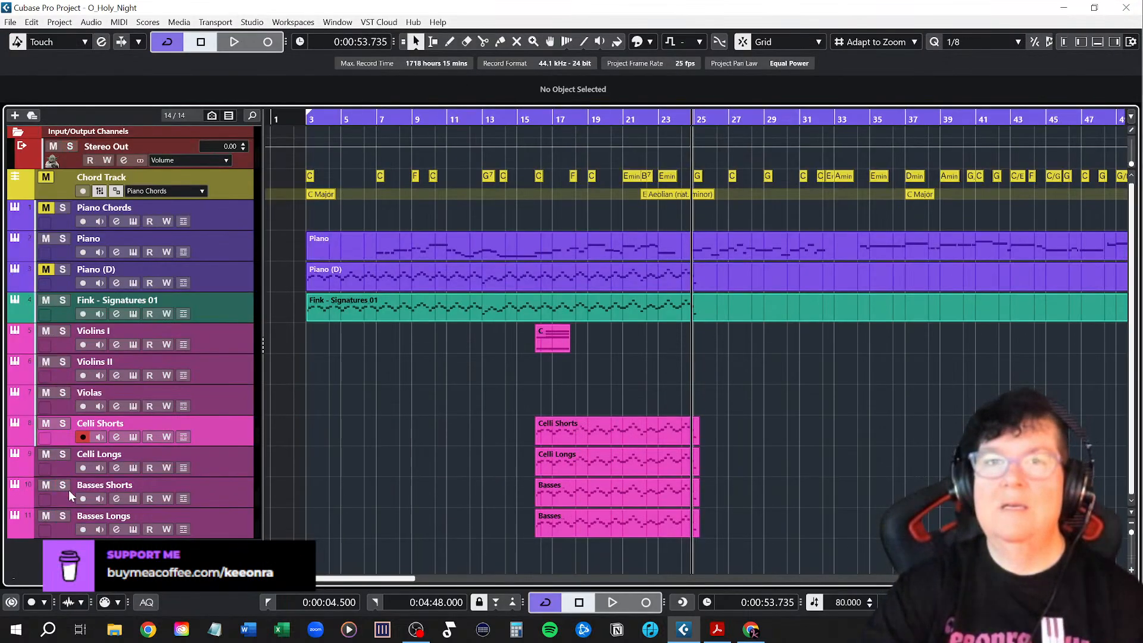
pyautogui.click(62, 485)
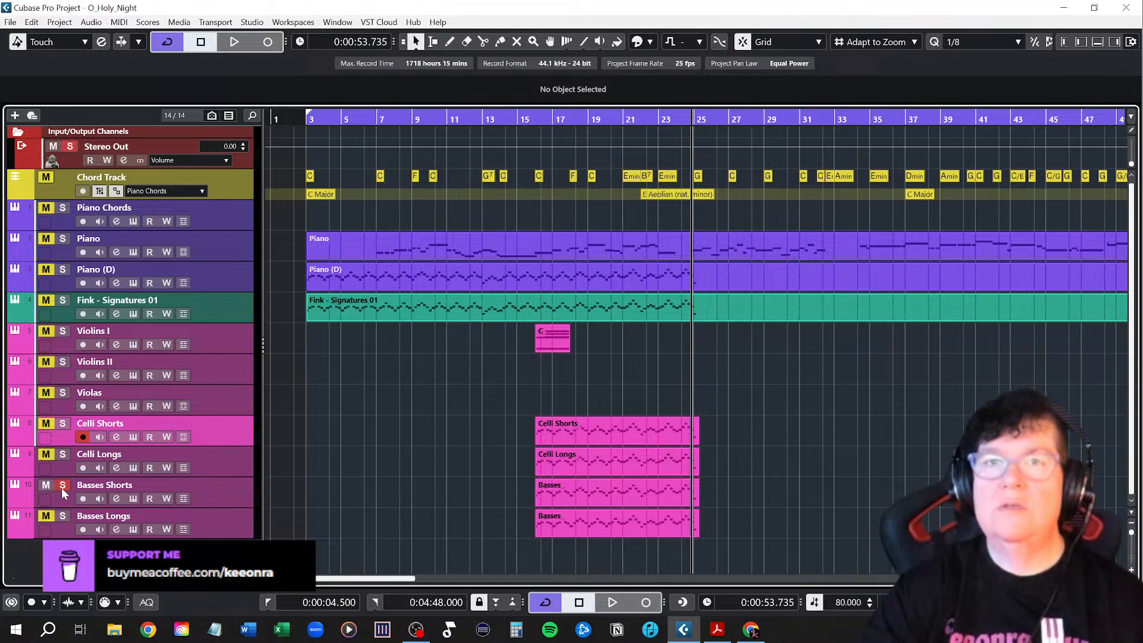
pyautogui.click(62, 424)
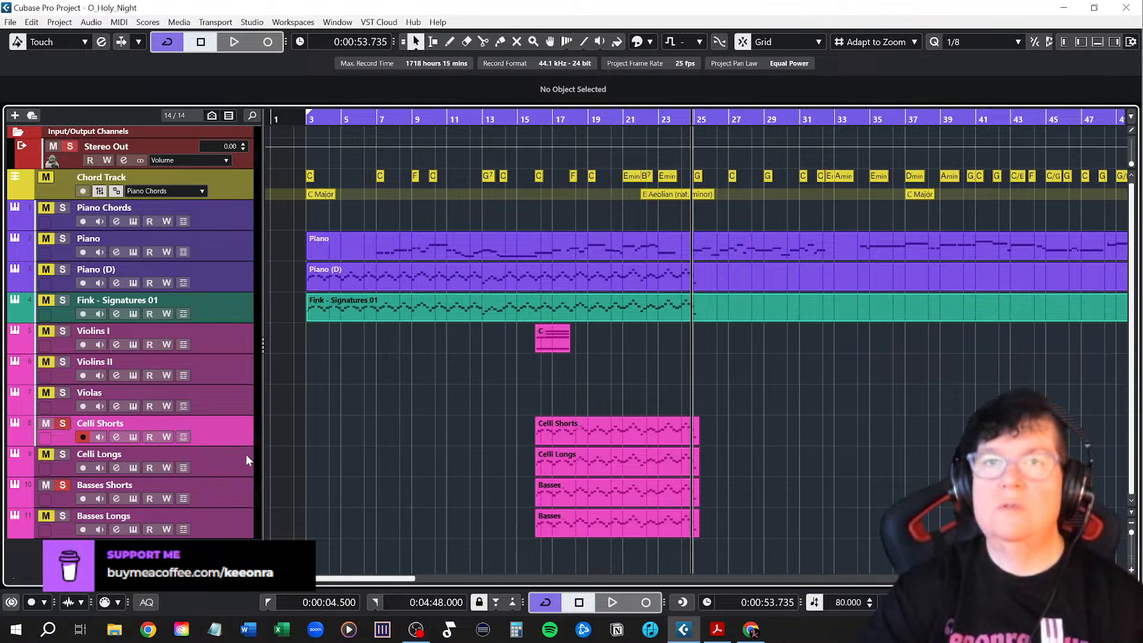
pyautogui.click(529, 118)
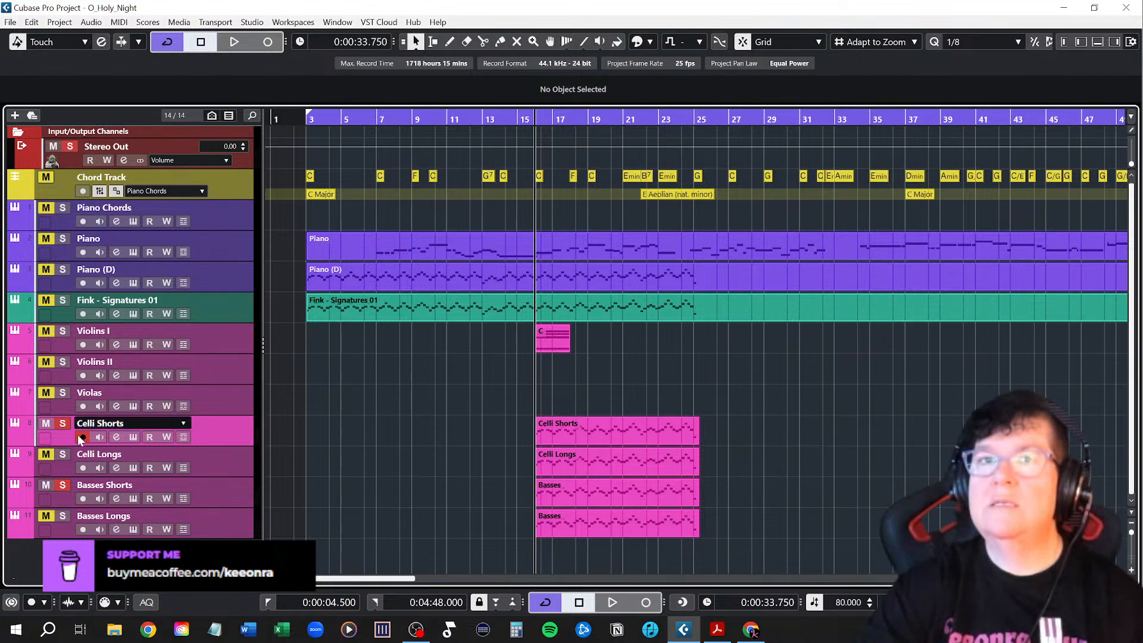
pyautogui.click(63, 423)
pyautogui.click(63, 485)
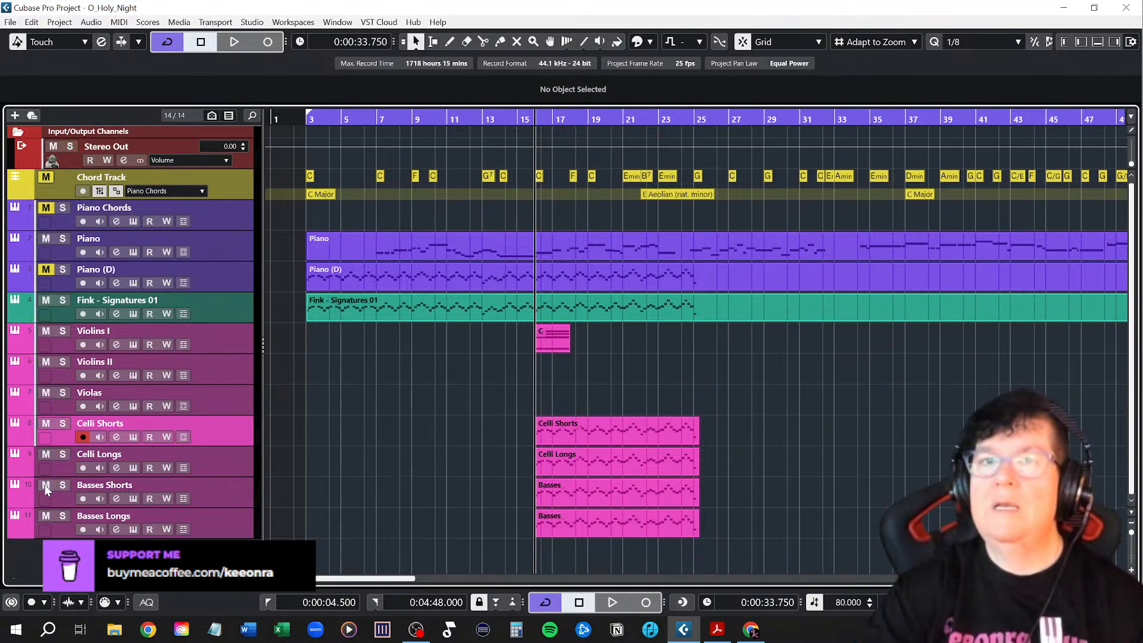
pyautogui.click(47, 515)
pyautogui.click(46, 454)
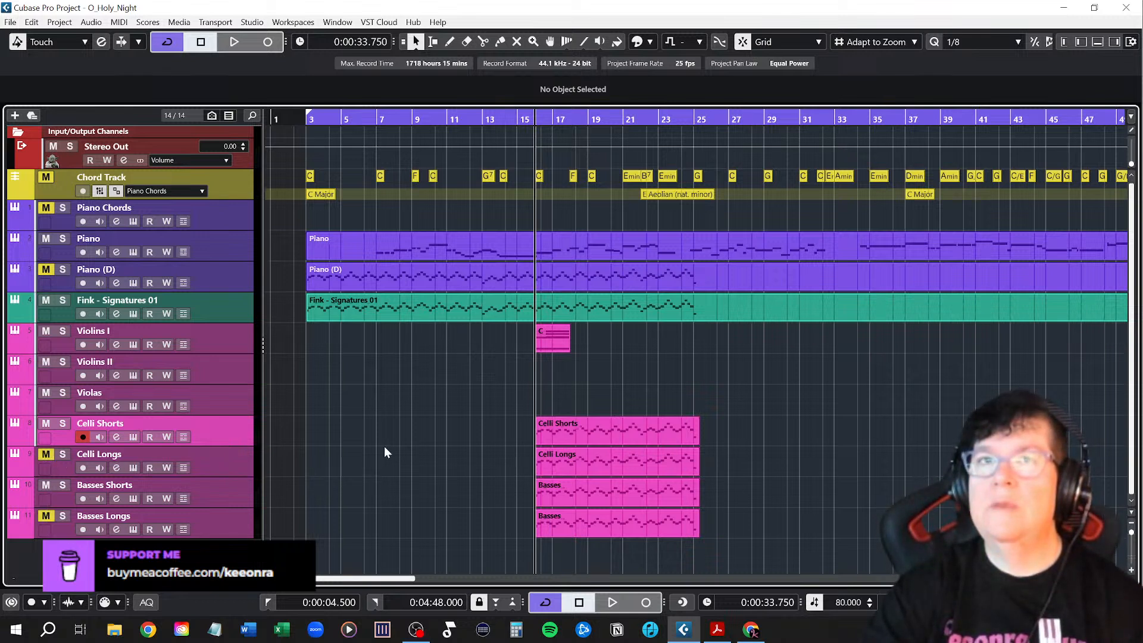
# Play the short celli and basses together with the unmuted piano and Fink tracks from bar 16 to about bar 25
pyautogui.press('space')
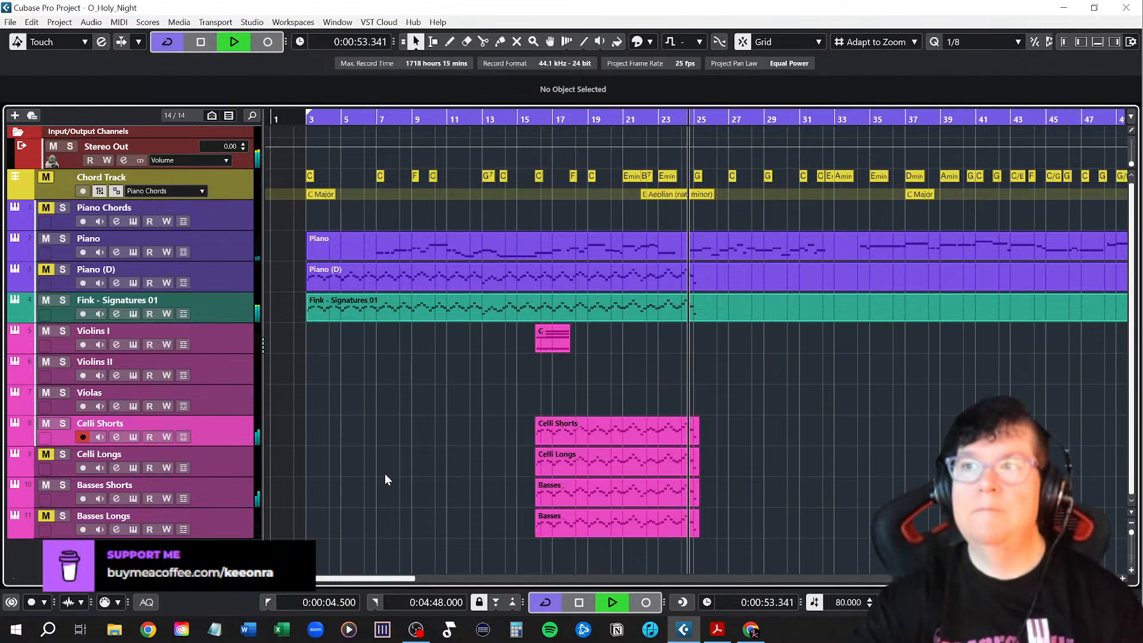
pyautogui.press('space')
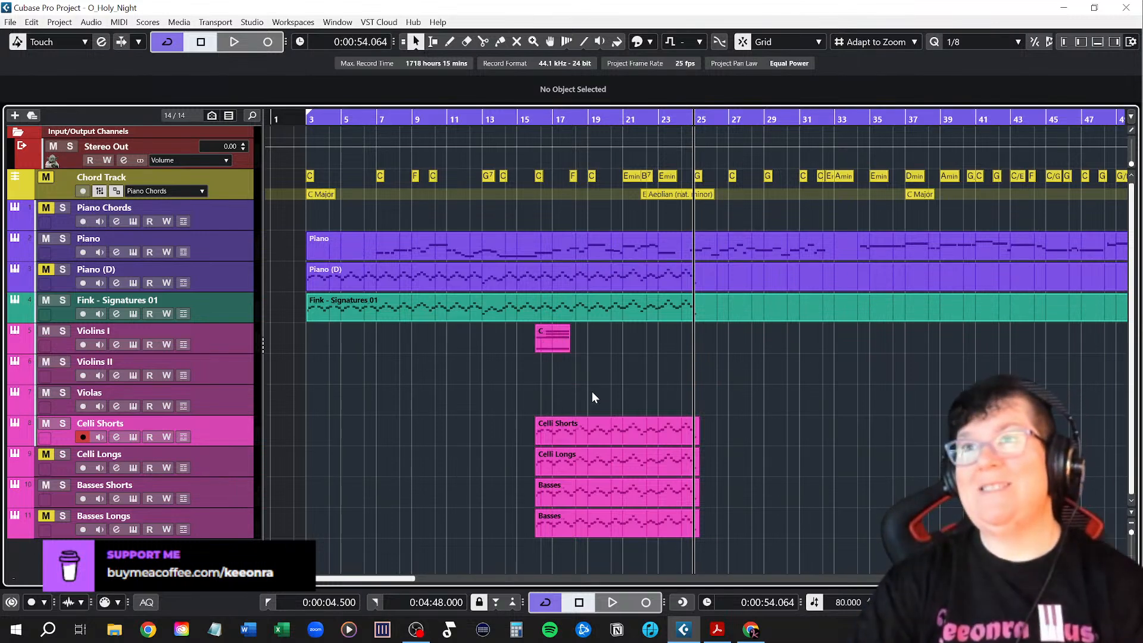
pyautogui.hscroll(5, 591, 391)
pyautogui.hscroll(-5, 562, 405)
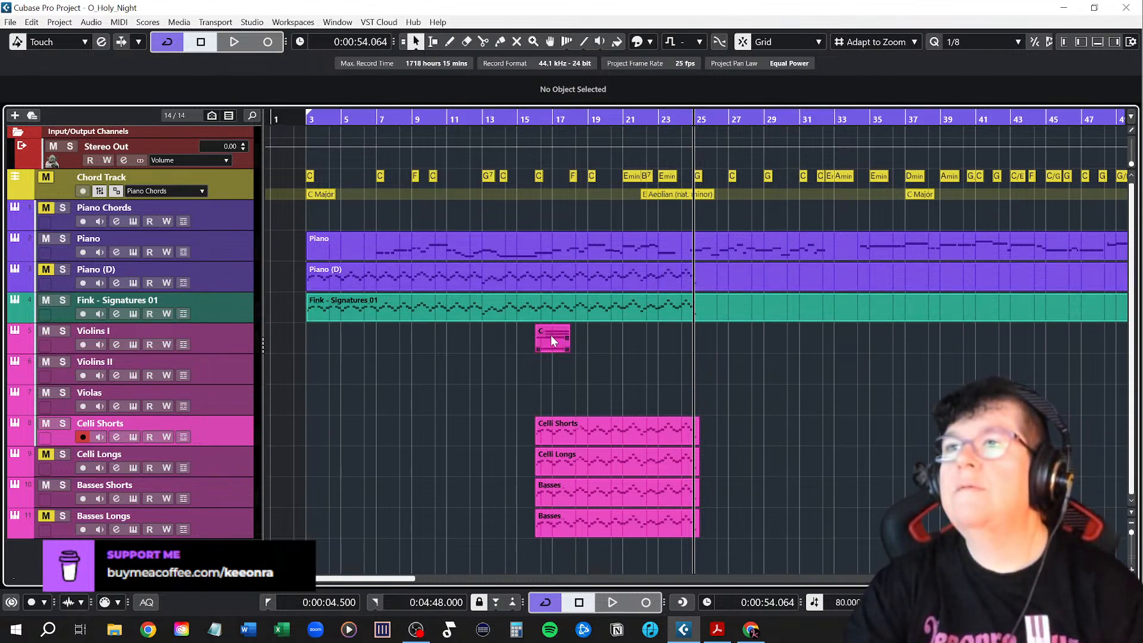
# Play from about bar 13 to bar 23 with the Violins I chord part temporarily moved to bar 27, and return it to bar 16
pyautogui.moveTo(552, 337); pyautogui.dragTo(744, 341)
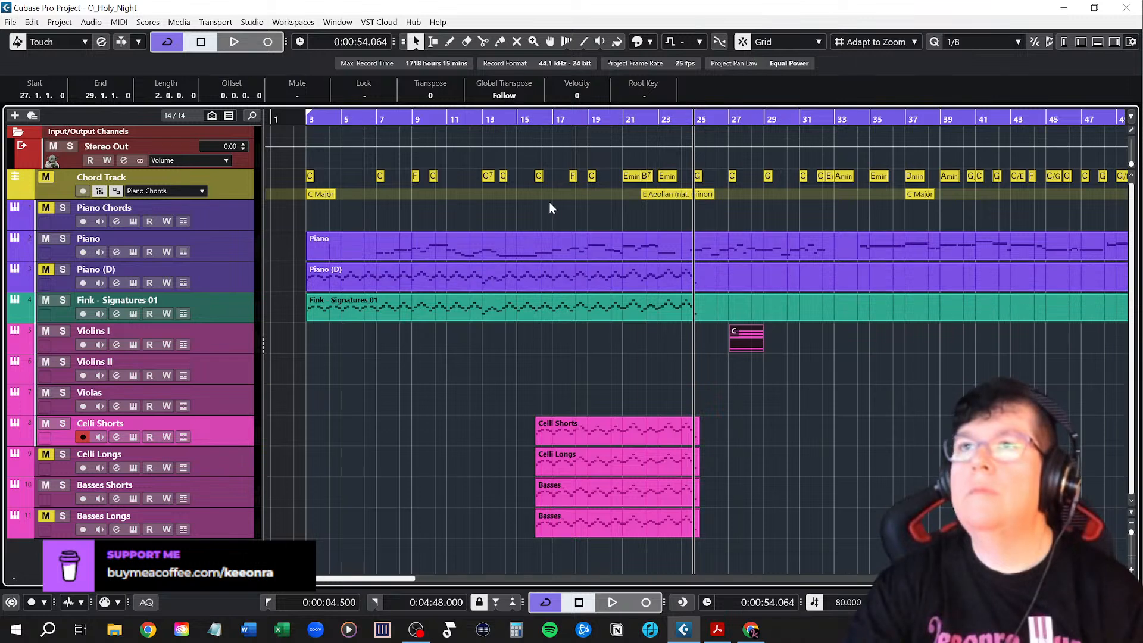
pyautogui.click(486, 117)
pyautogui.press('space')
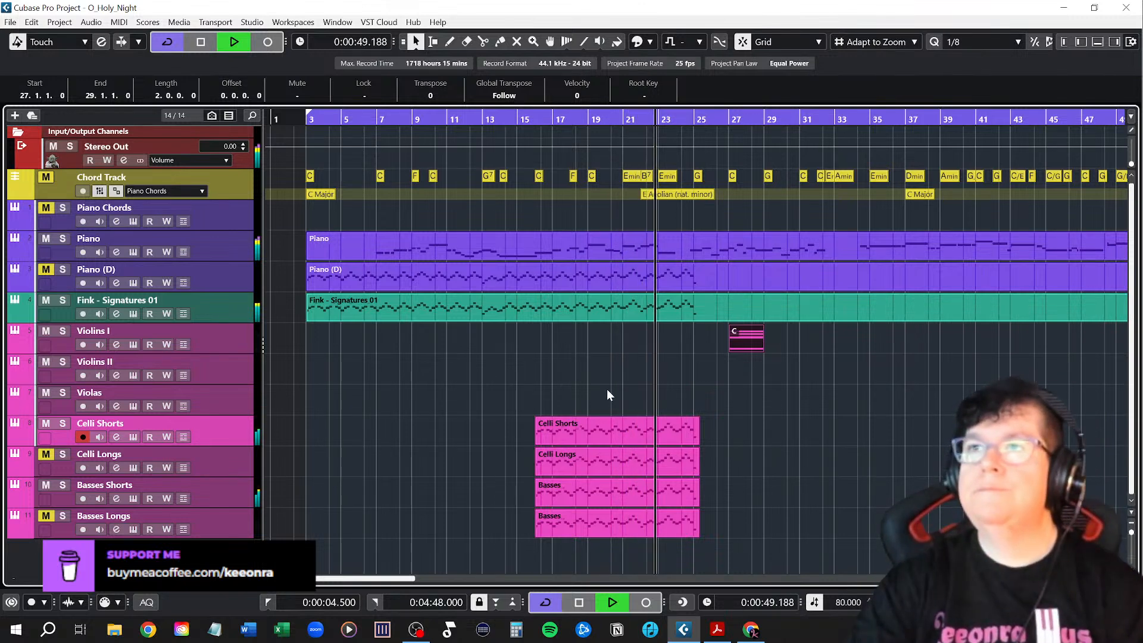
pyautogui.press('space')
pyautogui.moveTo(748, 340); pyautogui.dragTo(556, 334)
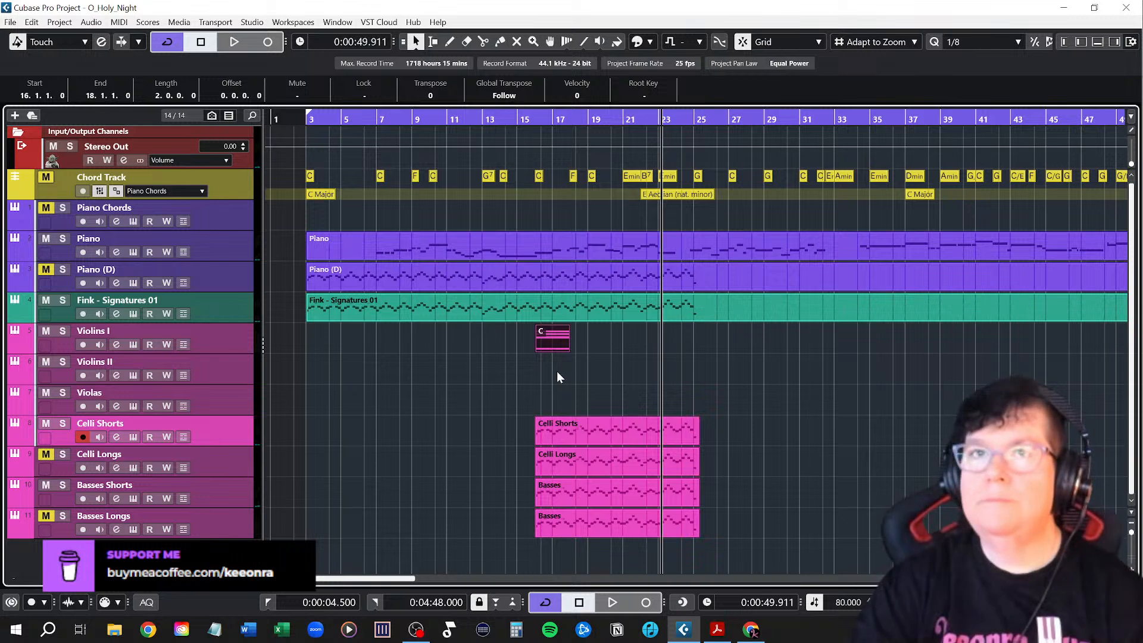
# Duplicate the Violins I C chord part at bar 16 onto the Violins II and Violas tracks
pyautogui.scroll(4, 556, 370)
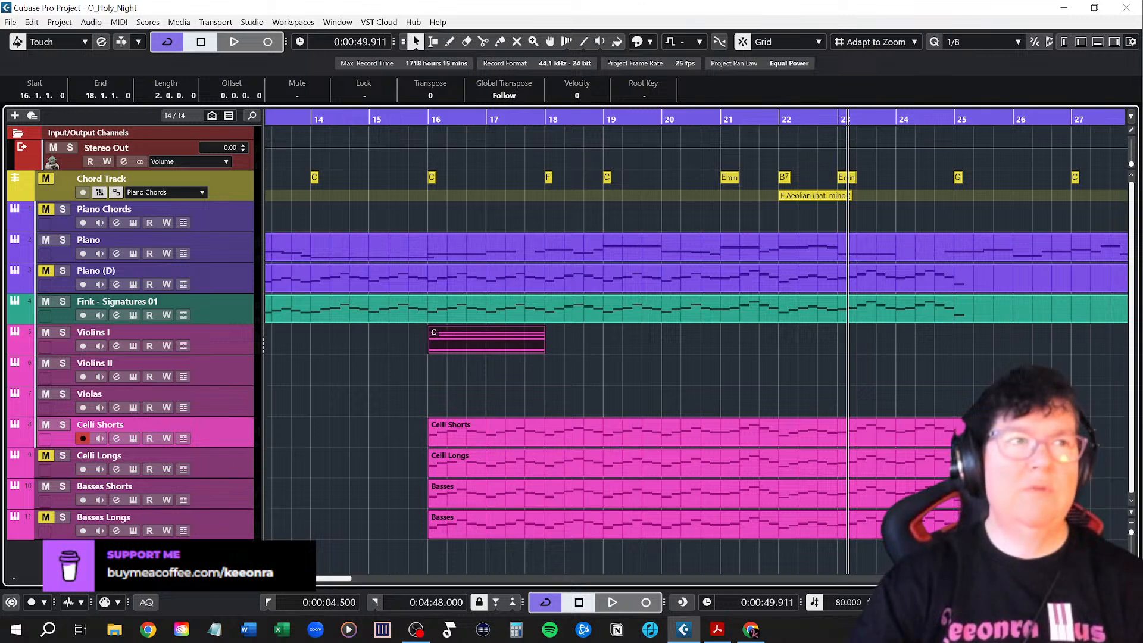
pyautogui.hotkey('alt', 'Tab')
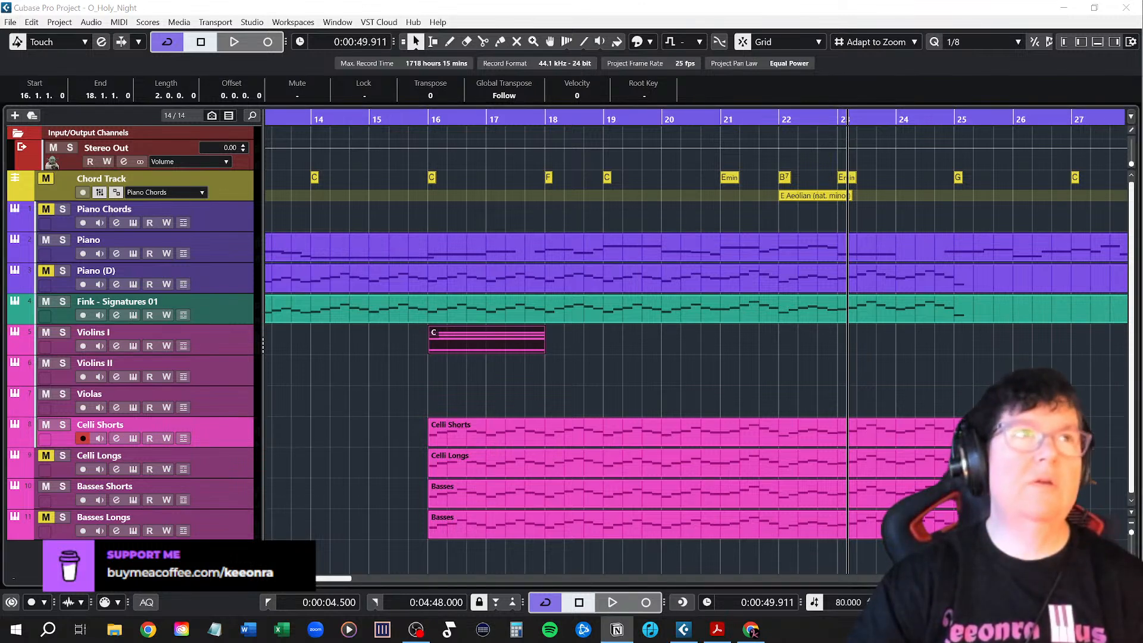
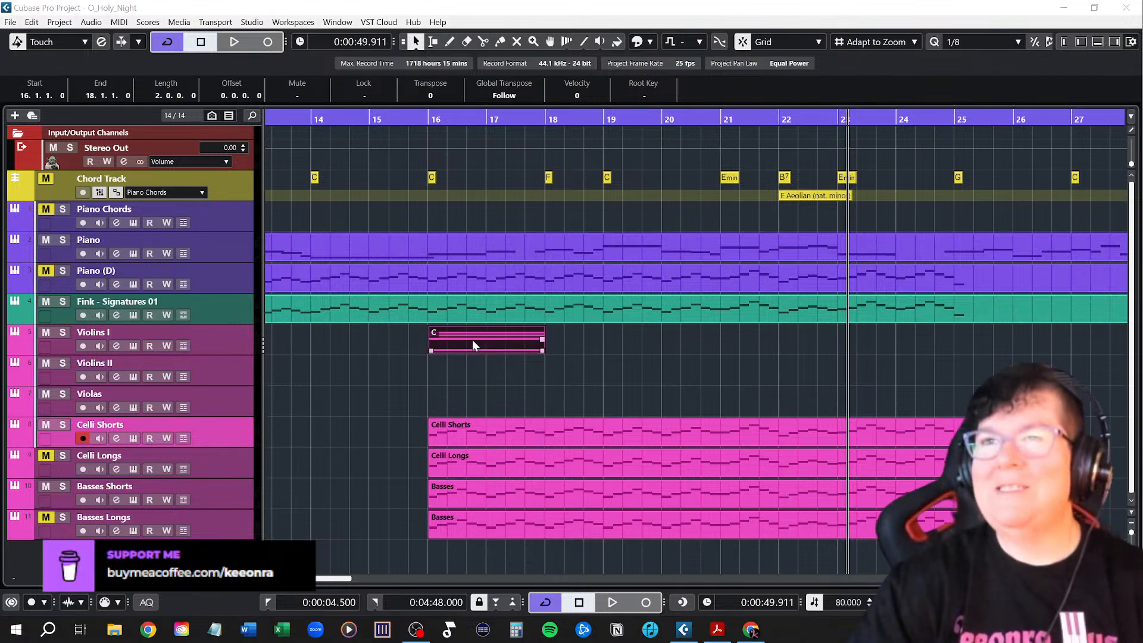
pyautogui.moveTo(472, 340); pyautogui.dragTo(469, 403)
pyautogui.click(587, 357)
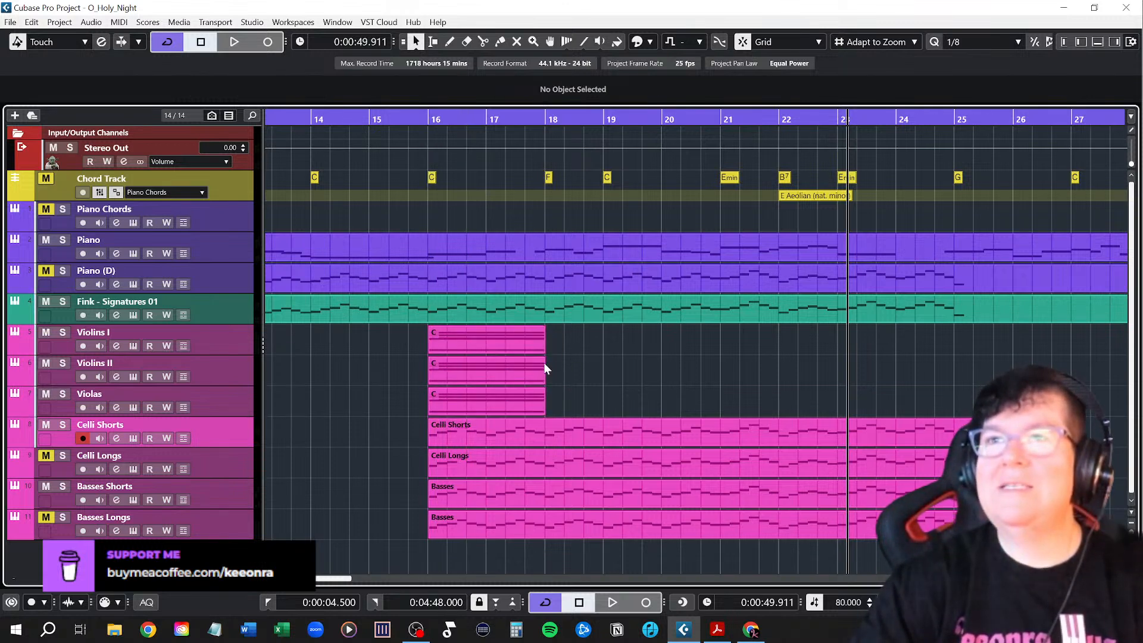
# Raise the C3 note in the Violins I C chord part at bar 16 by an octave to C4
pyautogui.click(494, 352)
pyautogui.doubleClick(480, 342)
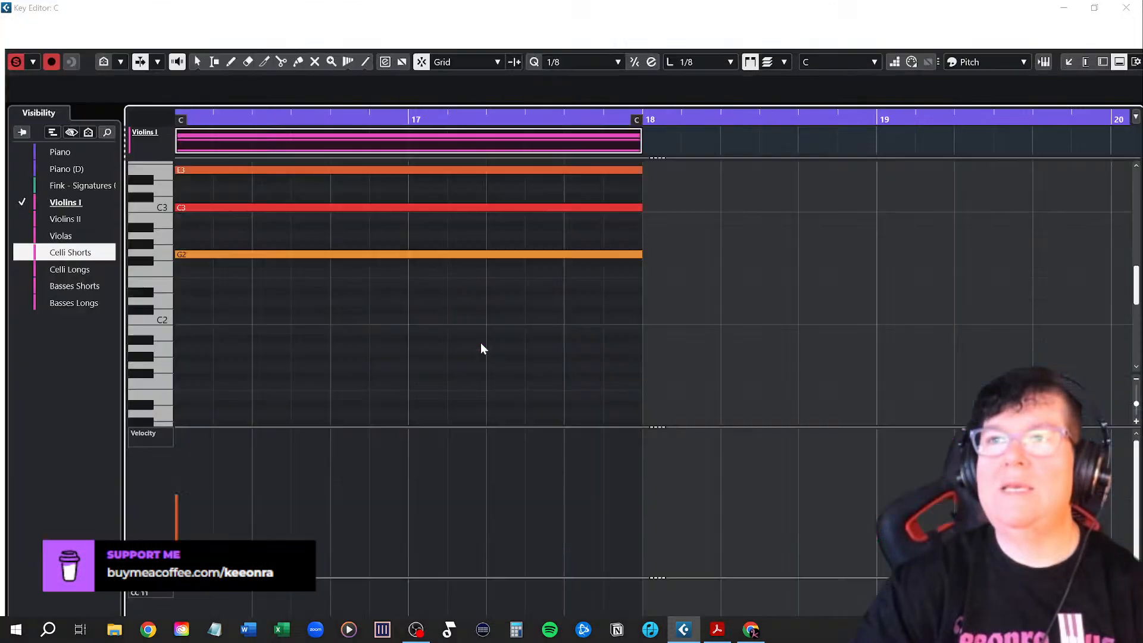
pyautogui.scroll(-3, 328, 285)
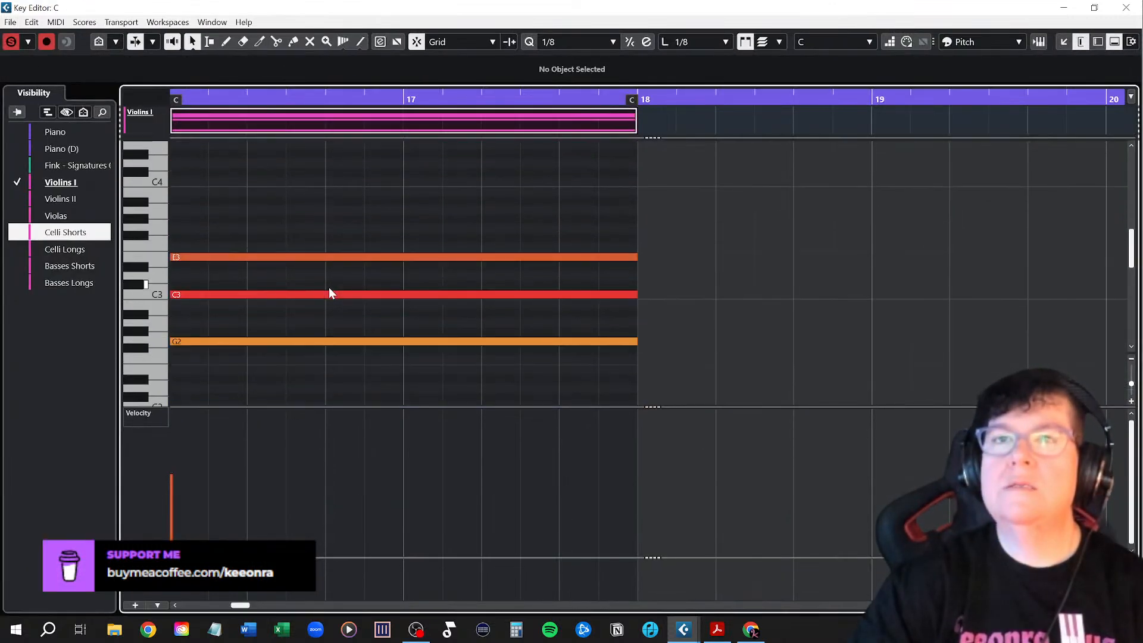
pyautogui.scroll(-2, 337, 287)
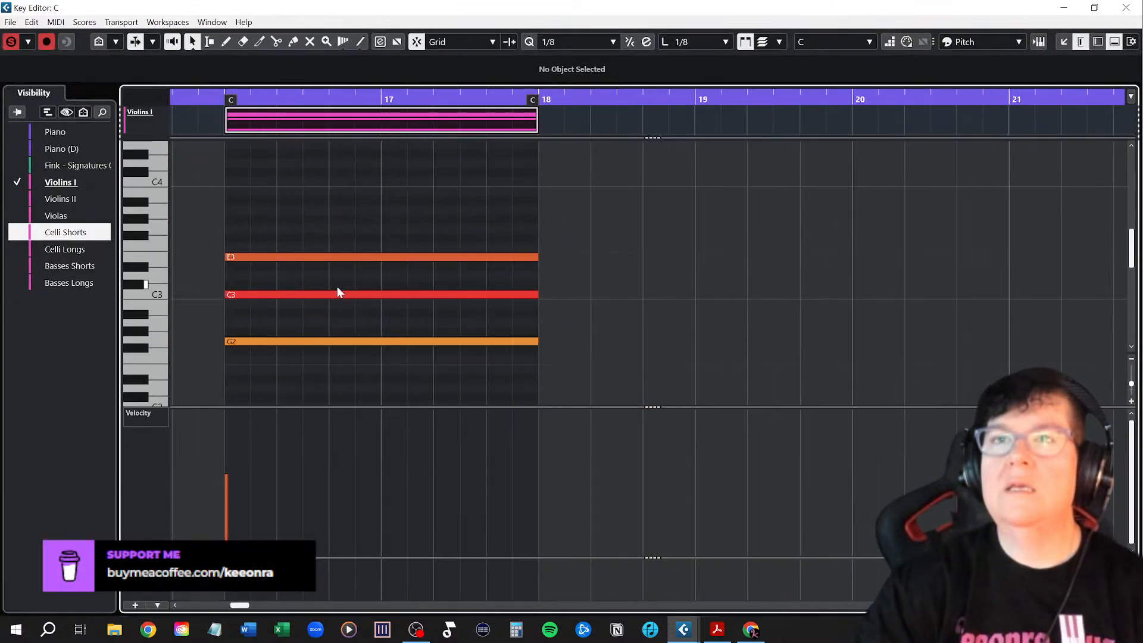
pyautogui.scroll(-3, 337, 287)
pyautogui.scroll(2, 337, 287)
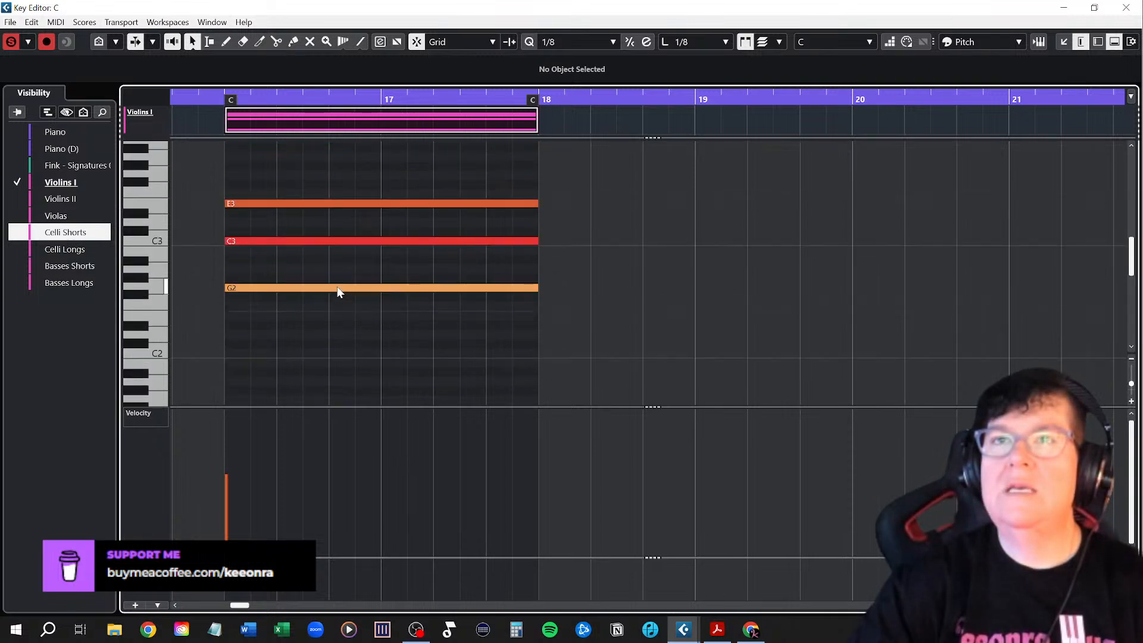
pyautogui.scroll(2, 337, 291)
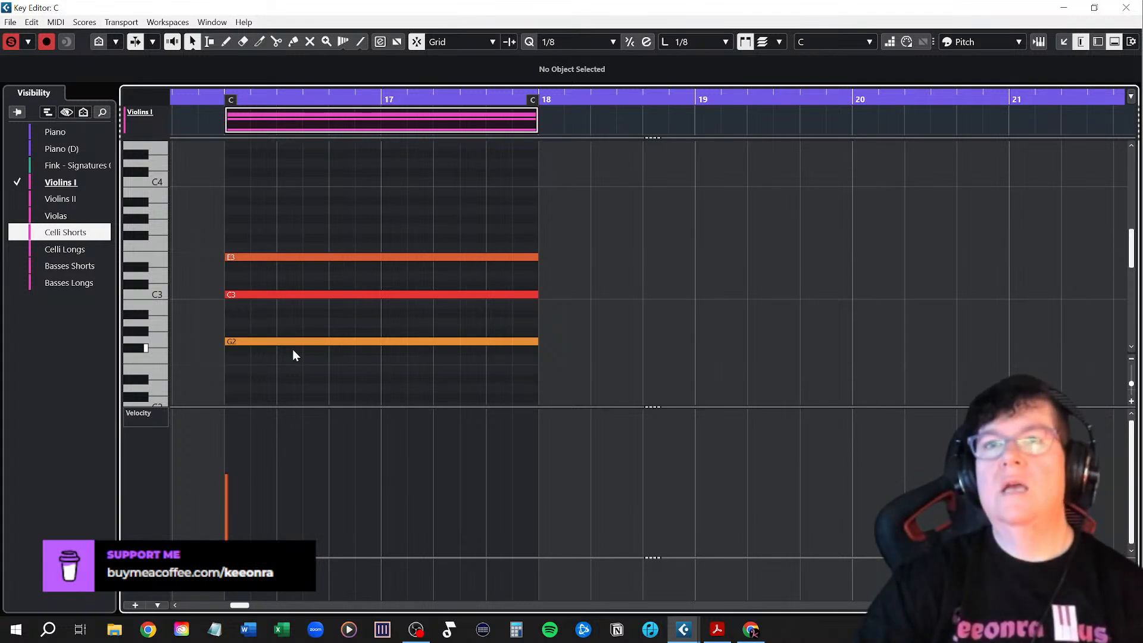
pyautogui.click(316, 294)
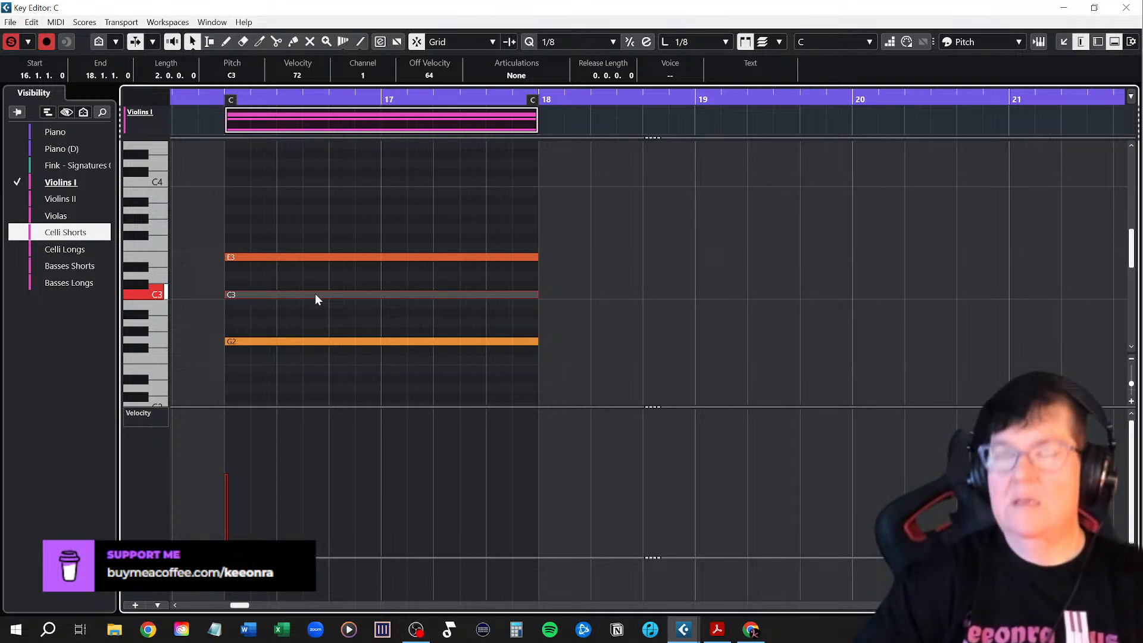
pyautogui.hotkey('shift', 'Up')
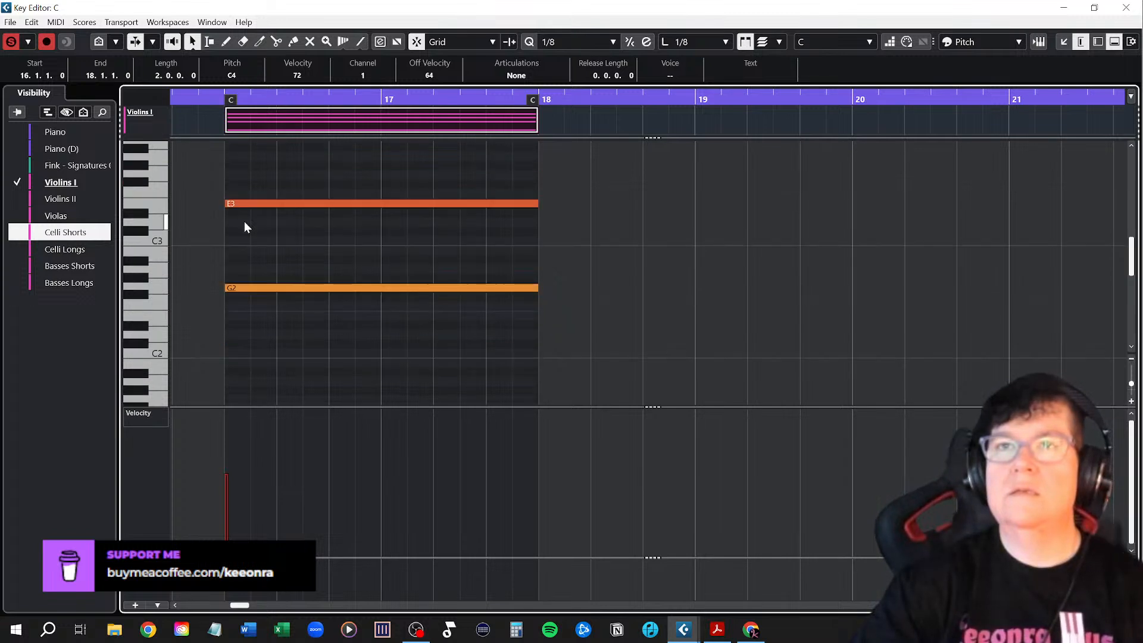
# Delete the E3, G2 and C1 notes from the Violins I part at bar 16, keeping only C4
pyautogui.click(260, 256)
pyautogui.press('Delete')
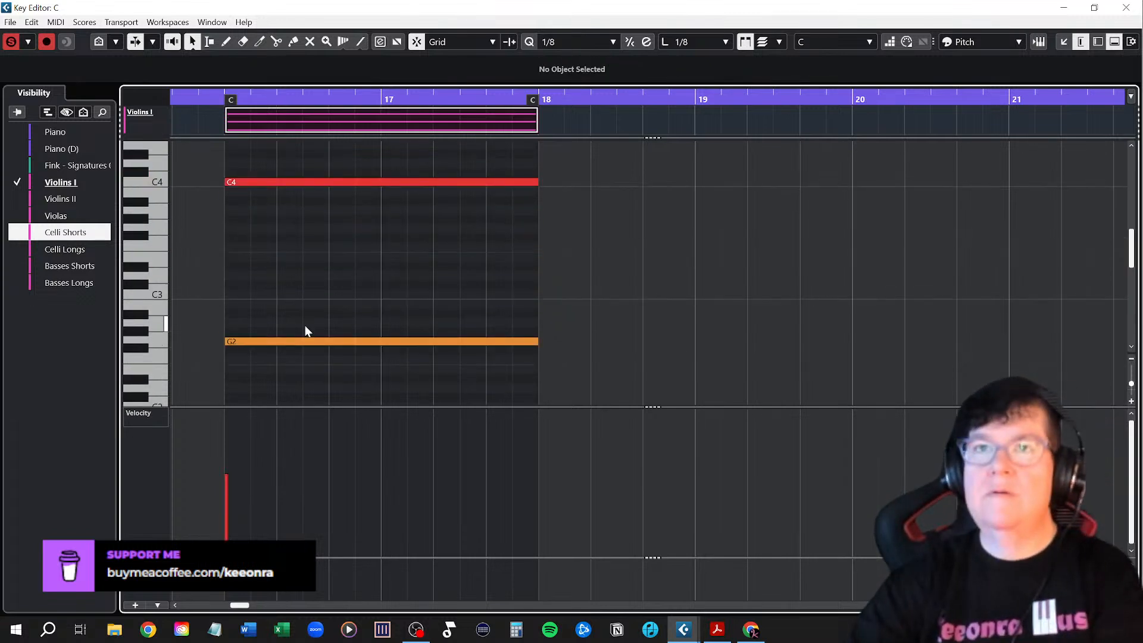
pyautogui.click(280, 342)
pyautogui.press('Delete')
pyautogui.scroll(-3, 300, 341)
pyautogui.click(303, 357)
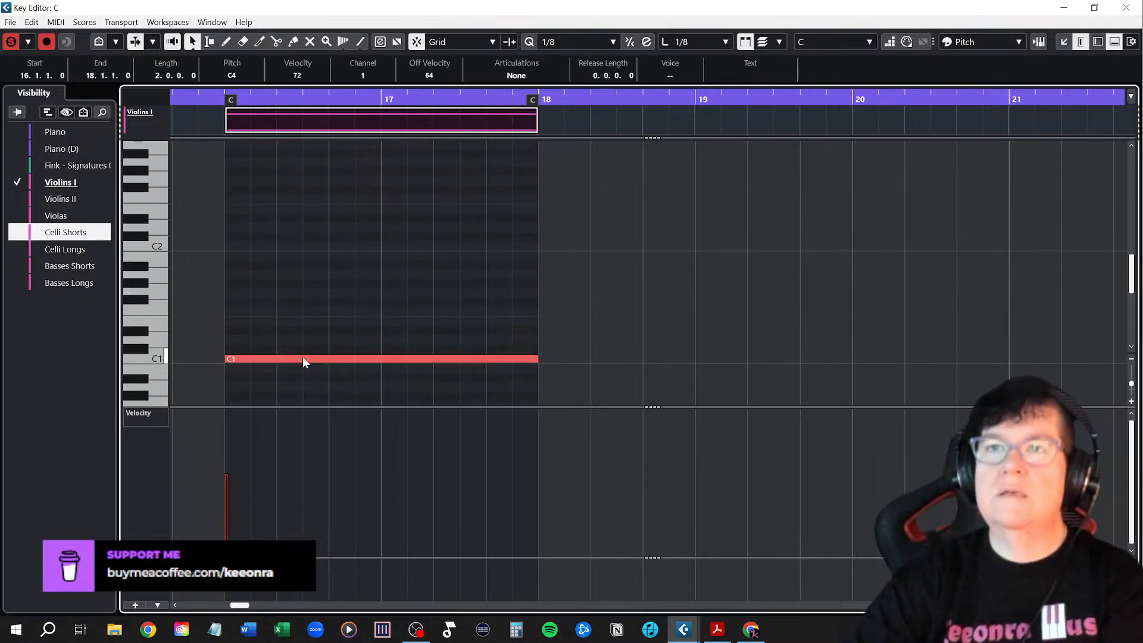
pyautogui.press('Delete')
pyautogui.click(1125, 8)
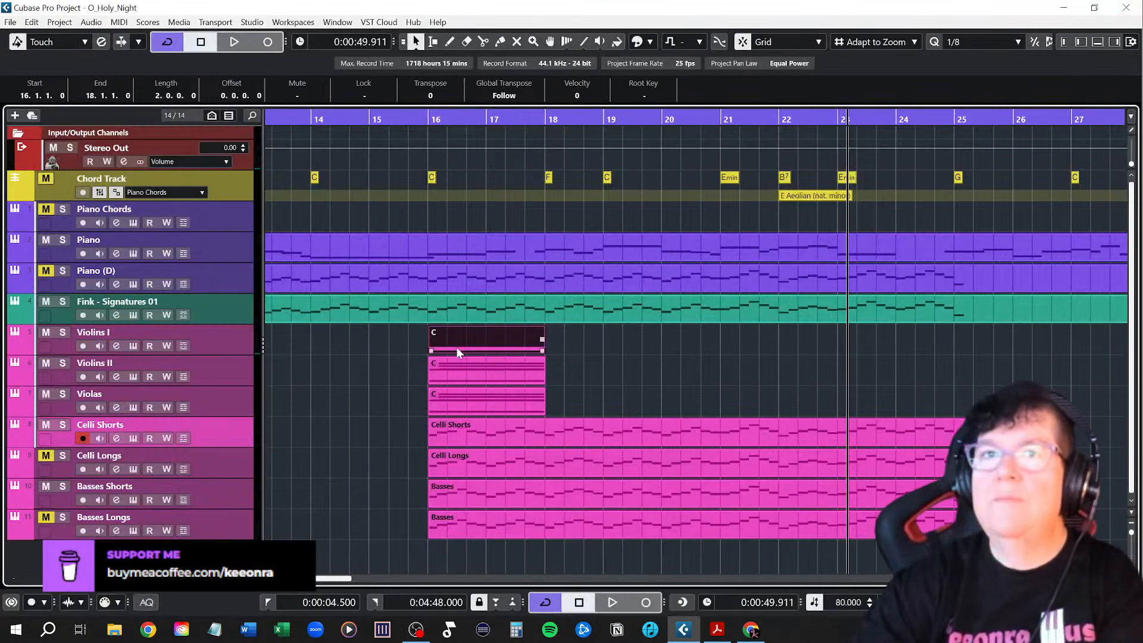
# Reduce the Violins II part at bar 16 to its E3 note by deleting C3, G2 and C1
pyautogui.doubleClick(465, 367)
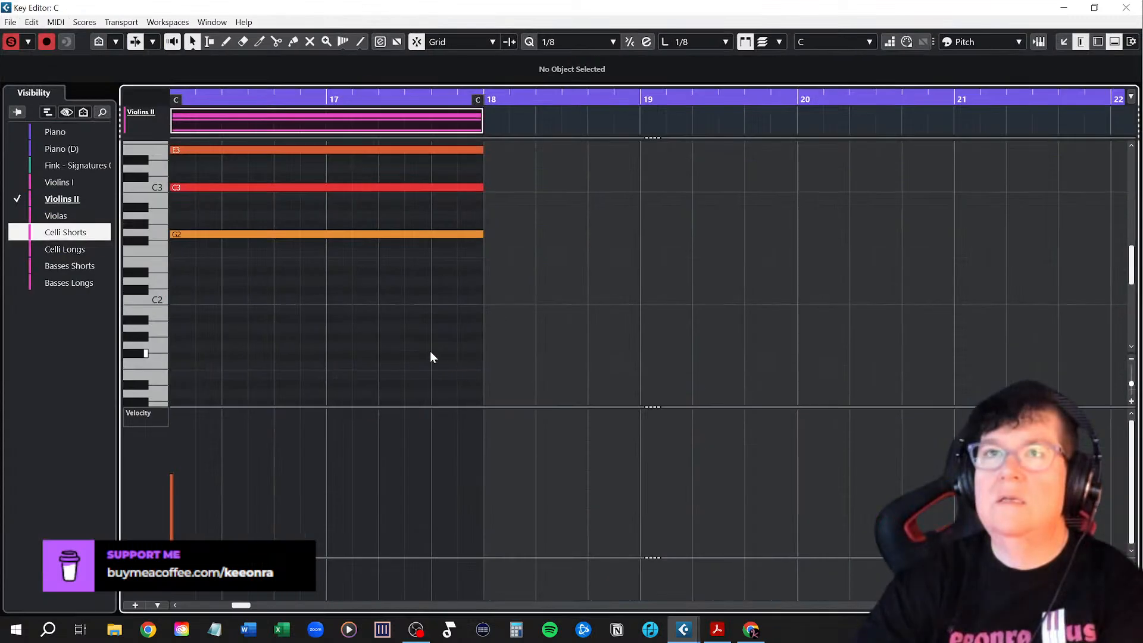
pyautogui.scroll(4, 241, 288)
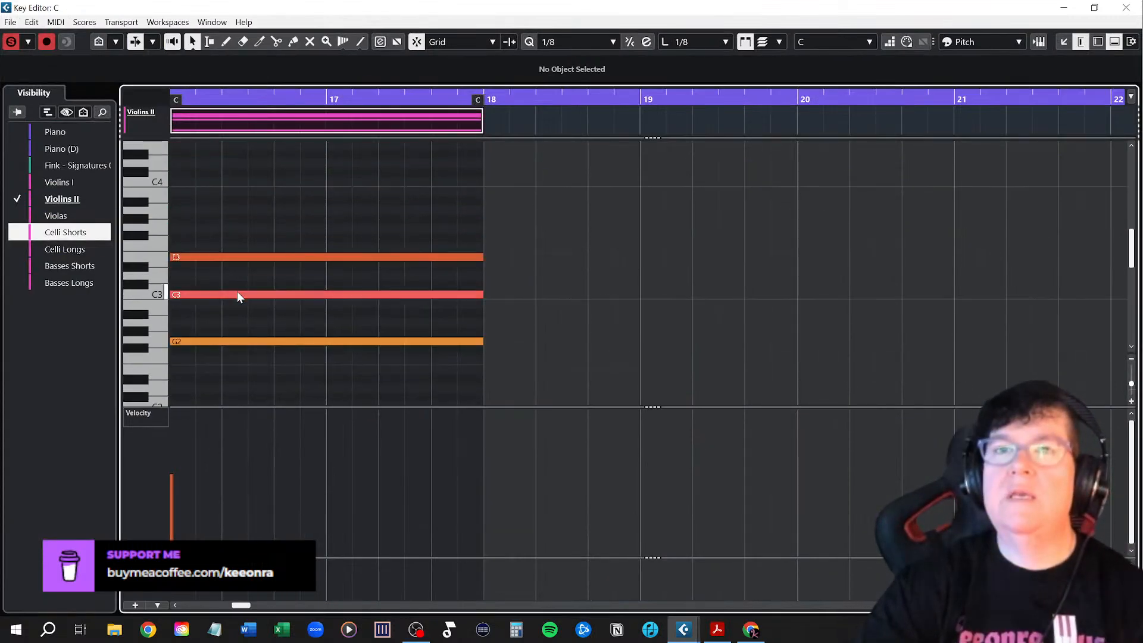
pyautogui.moveTo(209, 280); pyautogui.dragTo(342, 371)
pyautogui.press('Delete')
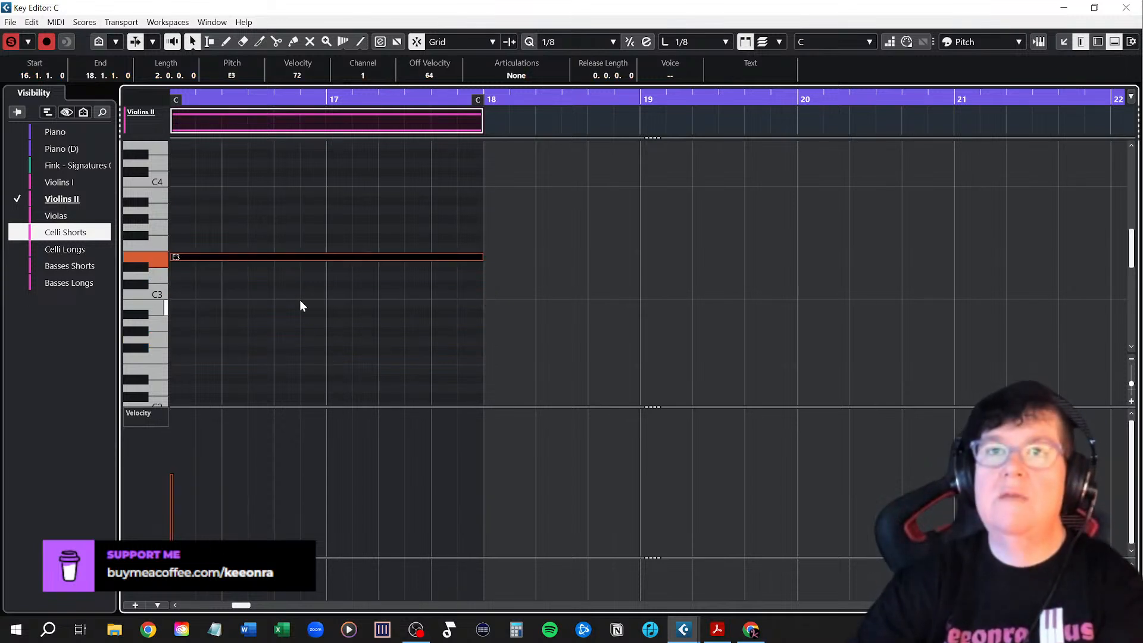
pyautogui.click(301, 256)
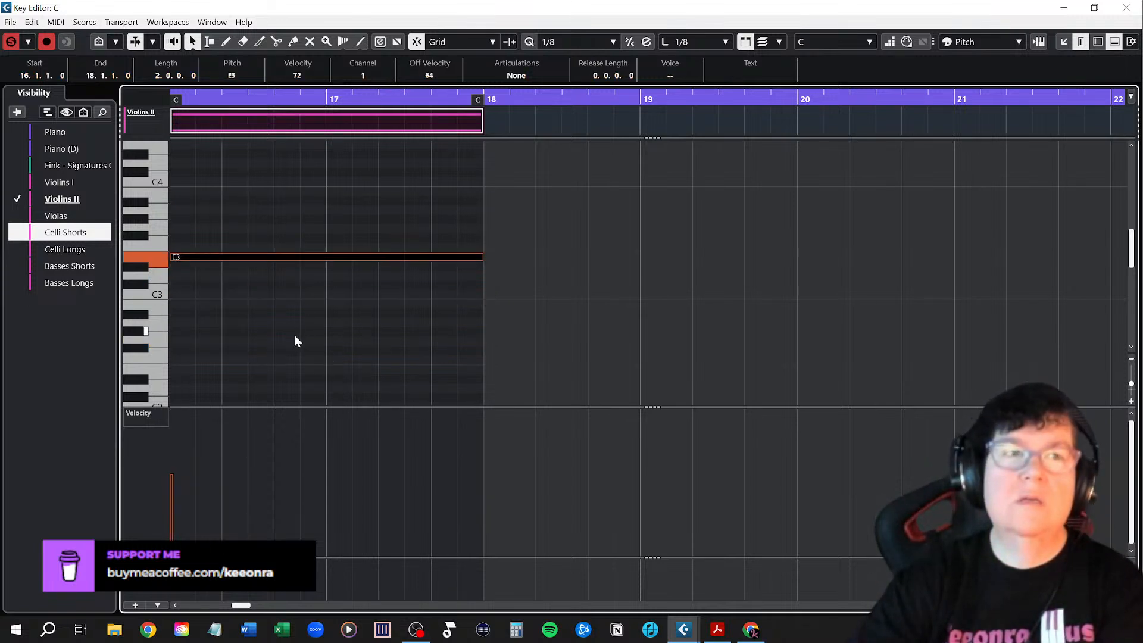
pyautogui.scroll(-5, 277, 334)
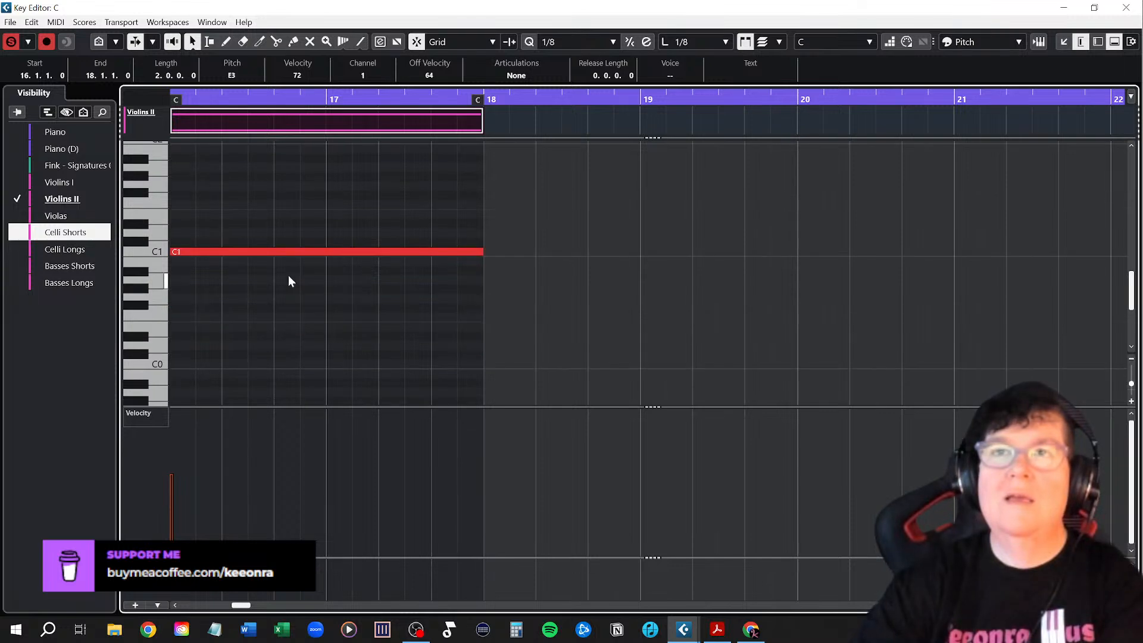
pyautogui.click(292, 251)
pyautogui.click(1126, 7)
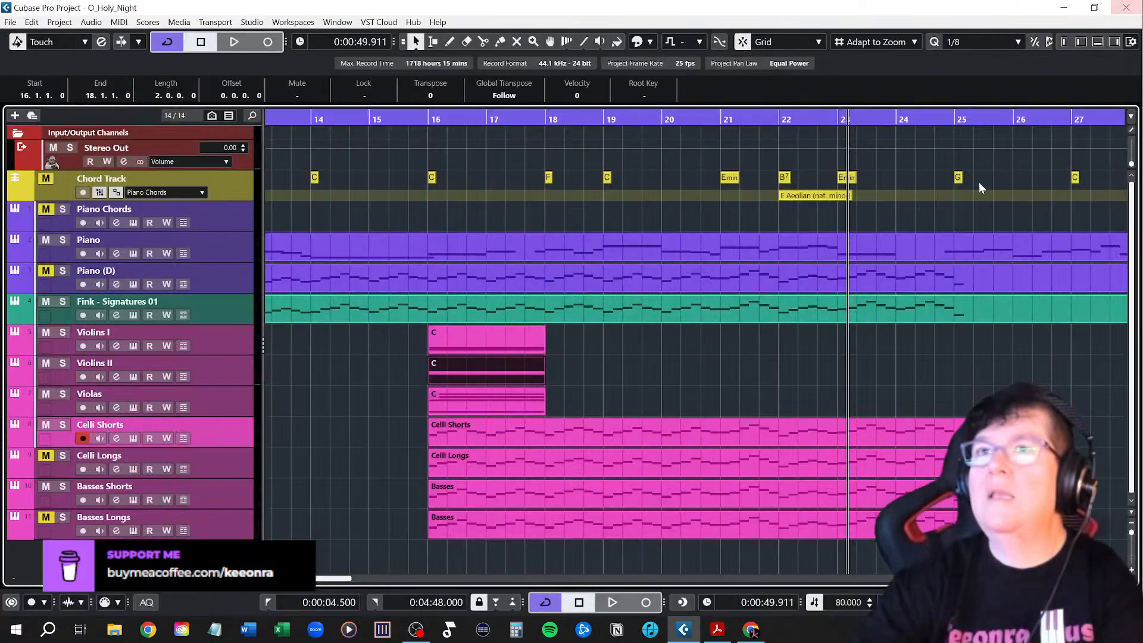
# Reduce the Violas part at bar 16 to its G2 note by deleting C1, C3 and E3
pyautogui.doubleClick(471, 401)
pyautogui.scroll(3, 306, 313)
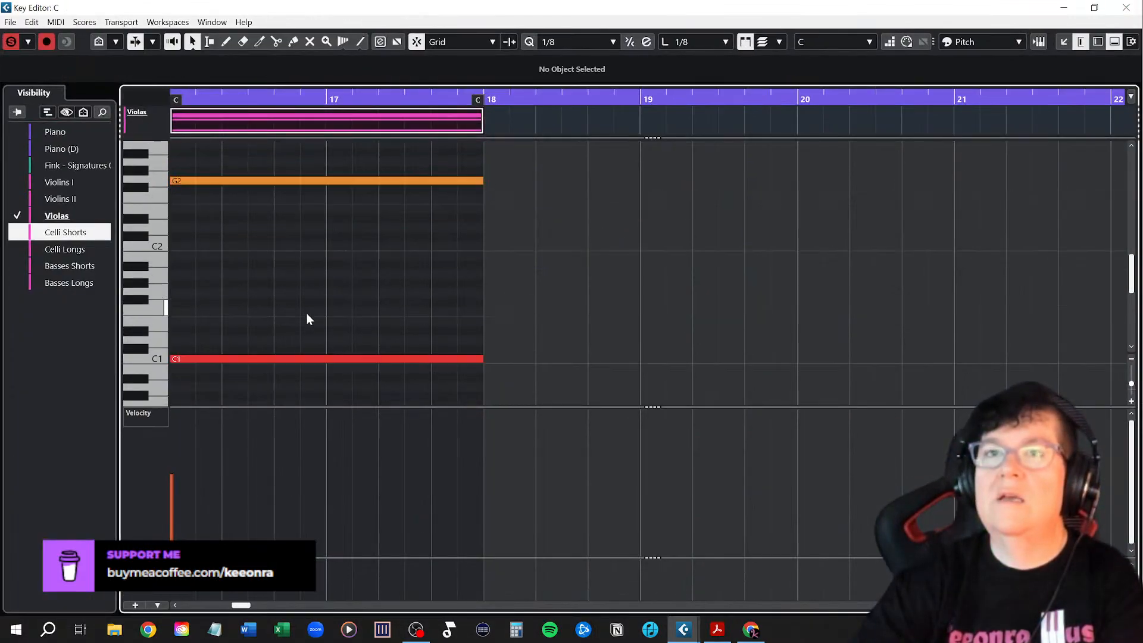
pyautogui.click(292, 357)
pyautogui.press('Up')
pyautogui.scroll(4, 295, 334)
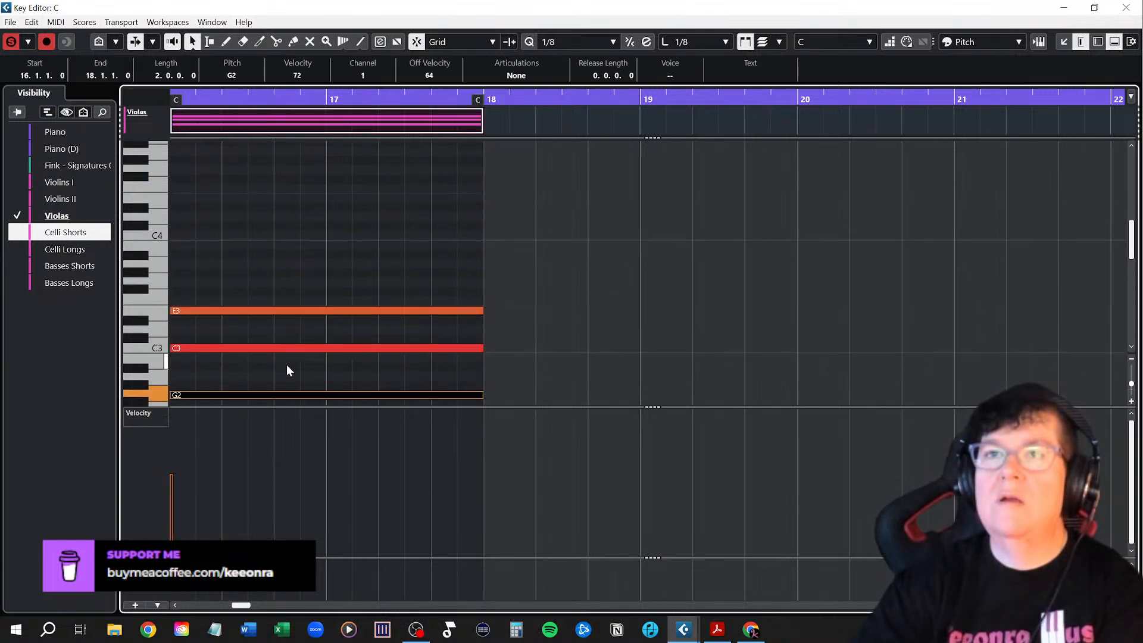
pyautogui.press('Down')
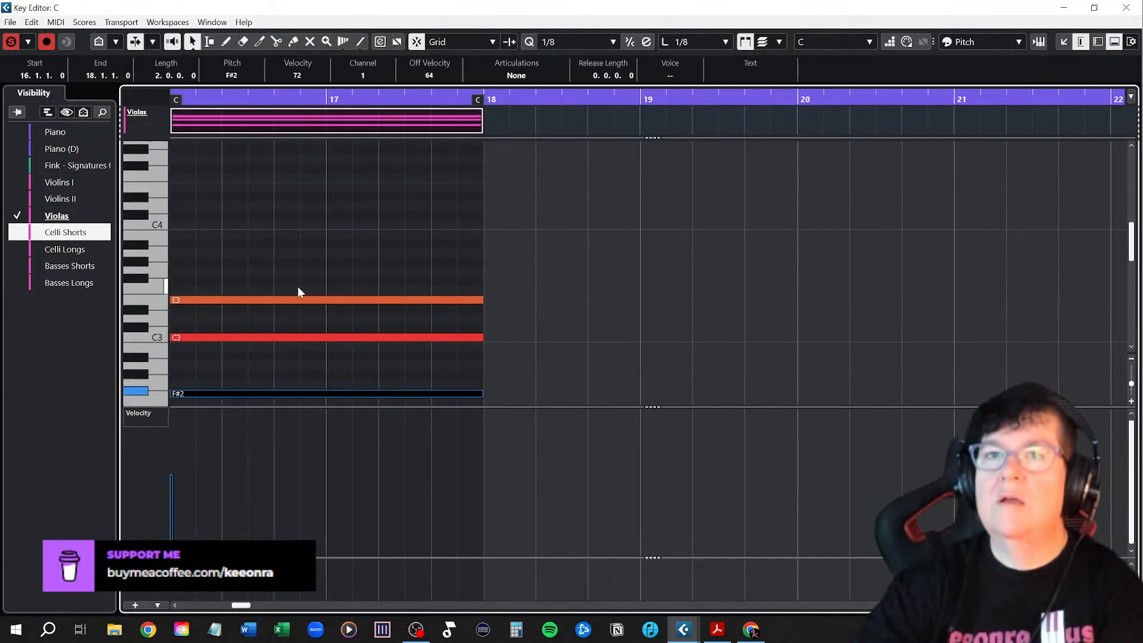
pyautogui.press('Up')
pyautogui.moveTo(250, 268); pyautogui.dragTo(336, 357)
pyautogui.press('Delete')
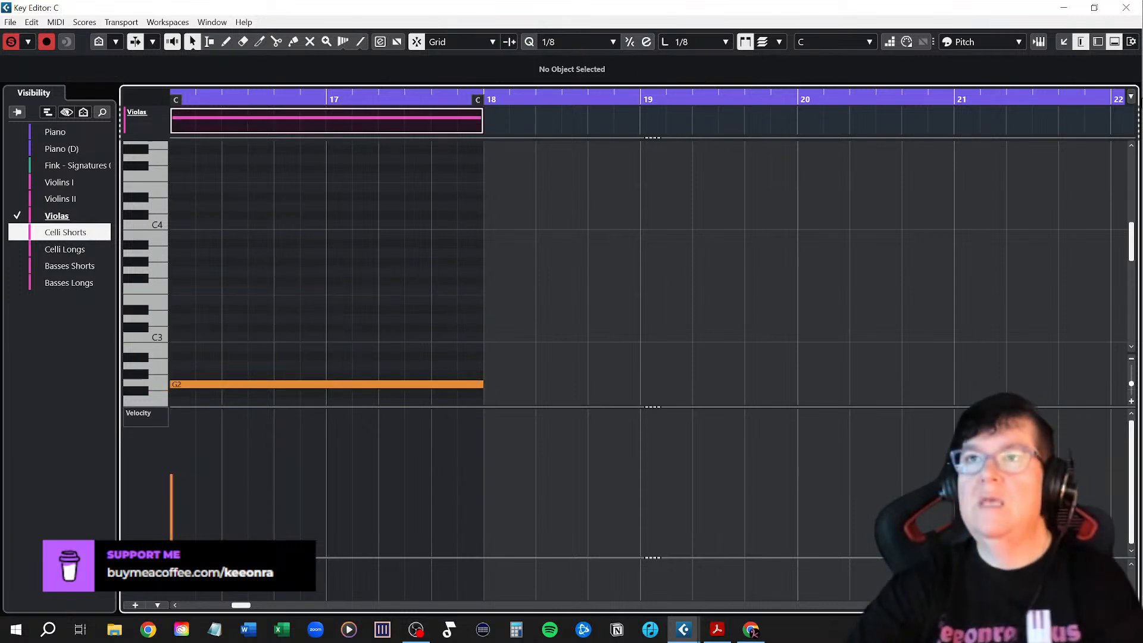
pyautogui.click(1126, 8)
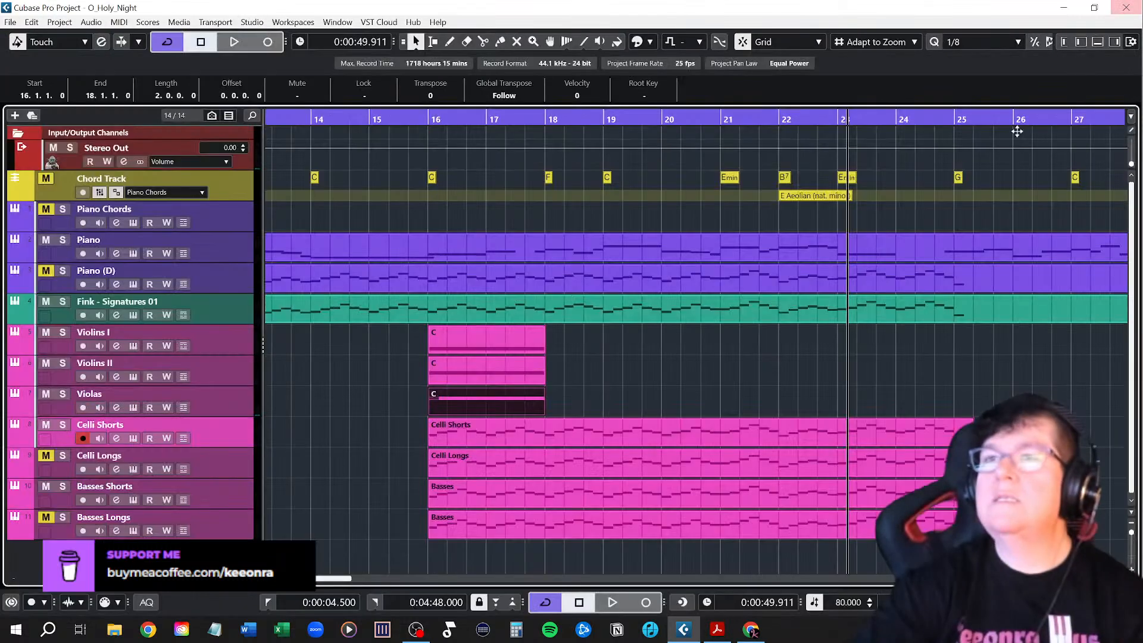
# Play the arrangement from bar 16 to about the middle of bar 18 to hear the distributed C chord
pyautogui.click(433, 119)
pyautogui.press('space')
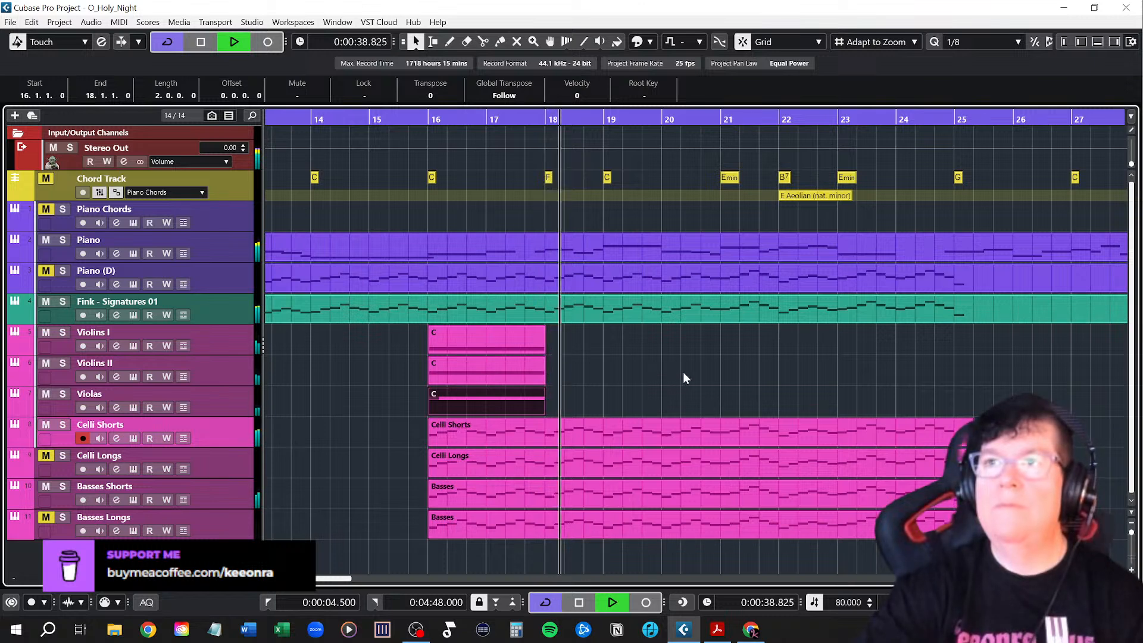
pyautogui.press('space')
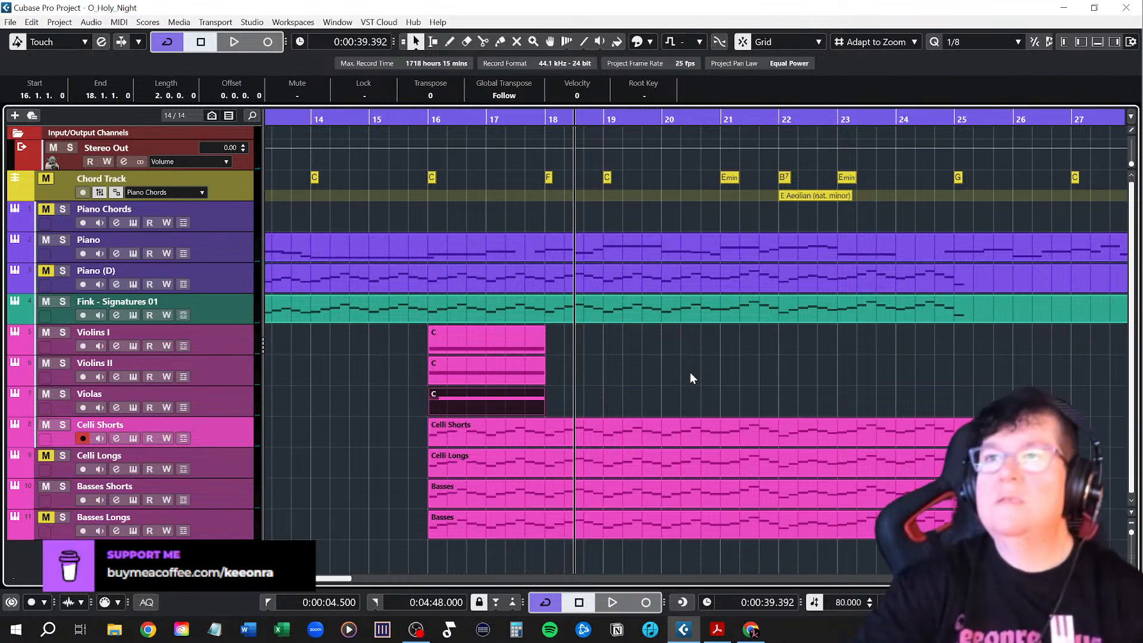
# Copy the F chord from the chord track to bar 18 on the Violins I, Violins II and Violas tracks
pyautogui.scroll(3, 613, 381)
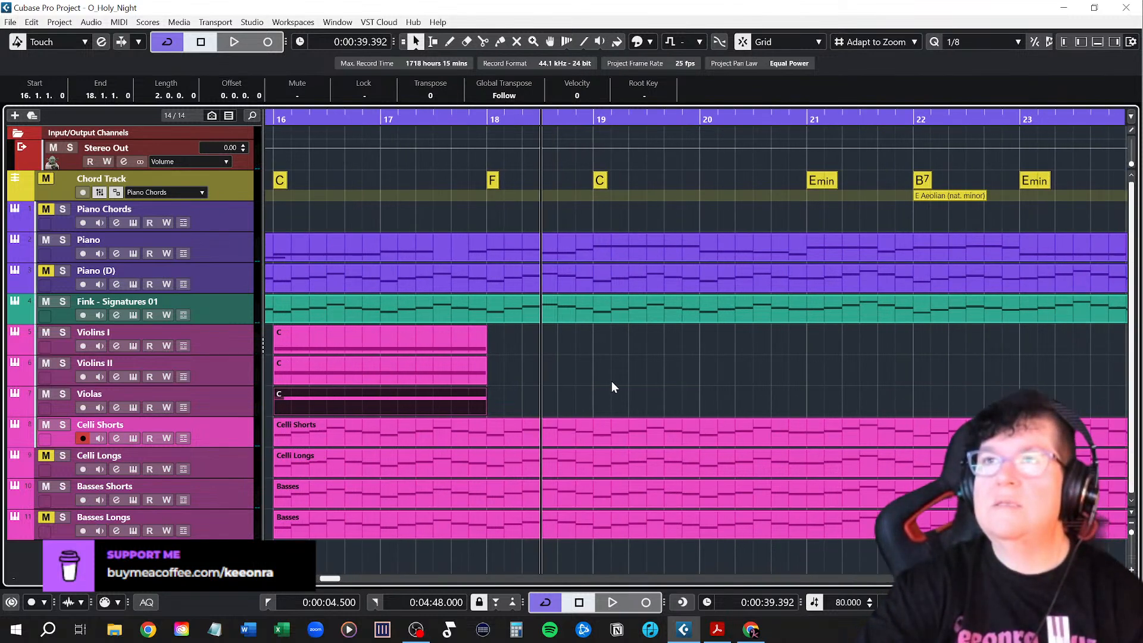
pyautogui.moveTo(464, 183); pyautogui.dragTo(489, 397)
pyautogui.click(489, 356)
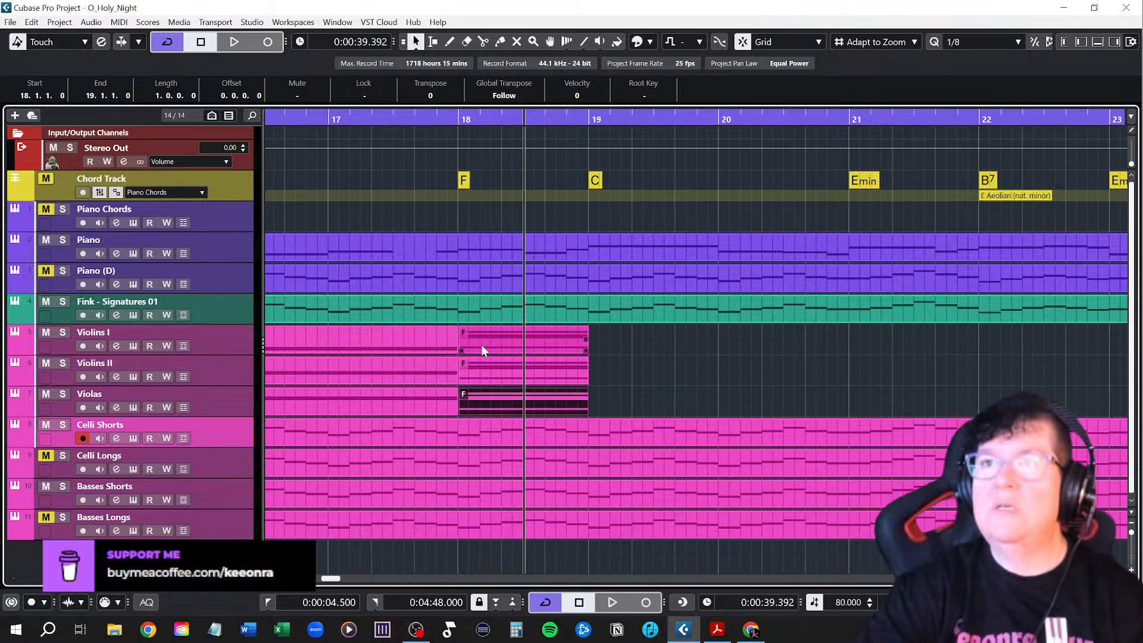
pyautogui.click(472, 360)
pyautogui.click(430, 362)
pyautogui.hscroll(-2, 431, 362)
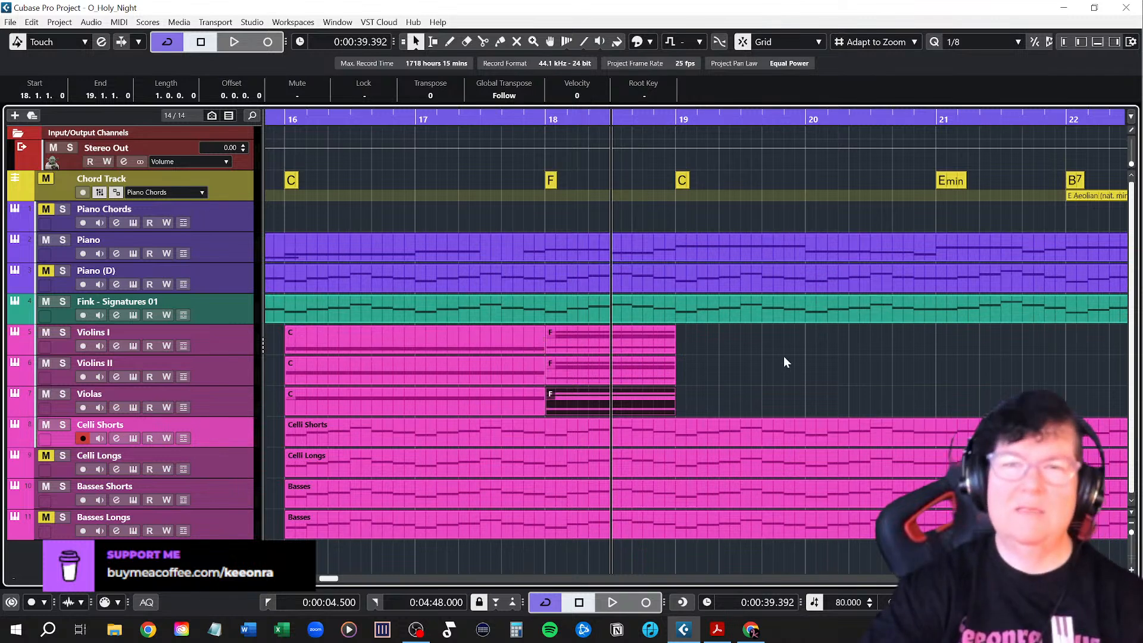
# Glue the C and F parts into one part on each of the Violins I, Violins II and Violas tracks
pyautogui.rightClick(732, 349)
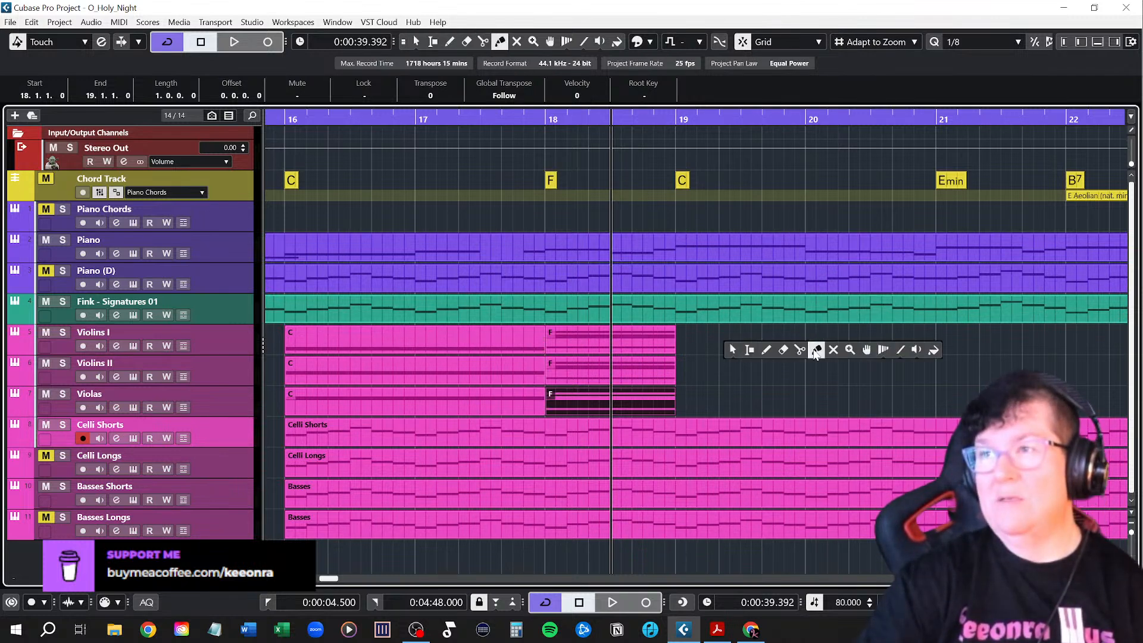
pyautogui.click(816, 349)
pyautogui.click(528, 338)
pyautogui.click(558, 364)
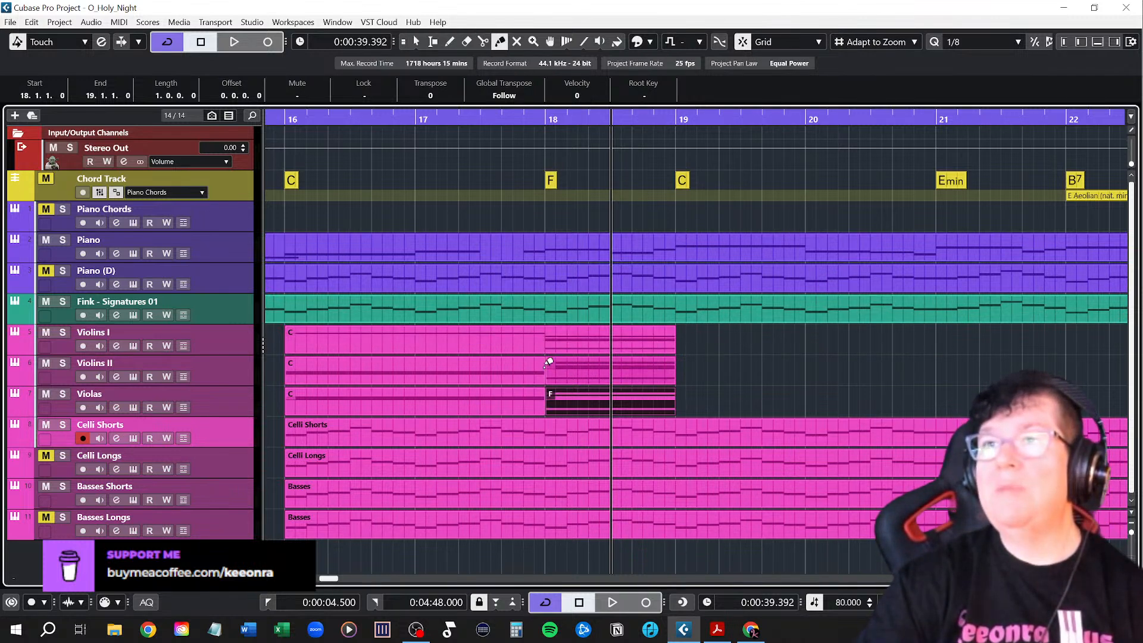
pyautogui.click(548, 397)
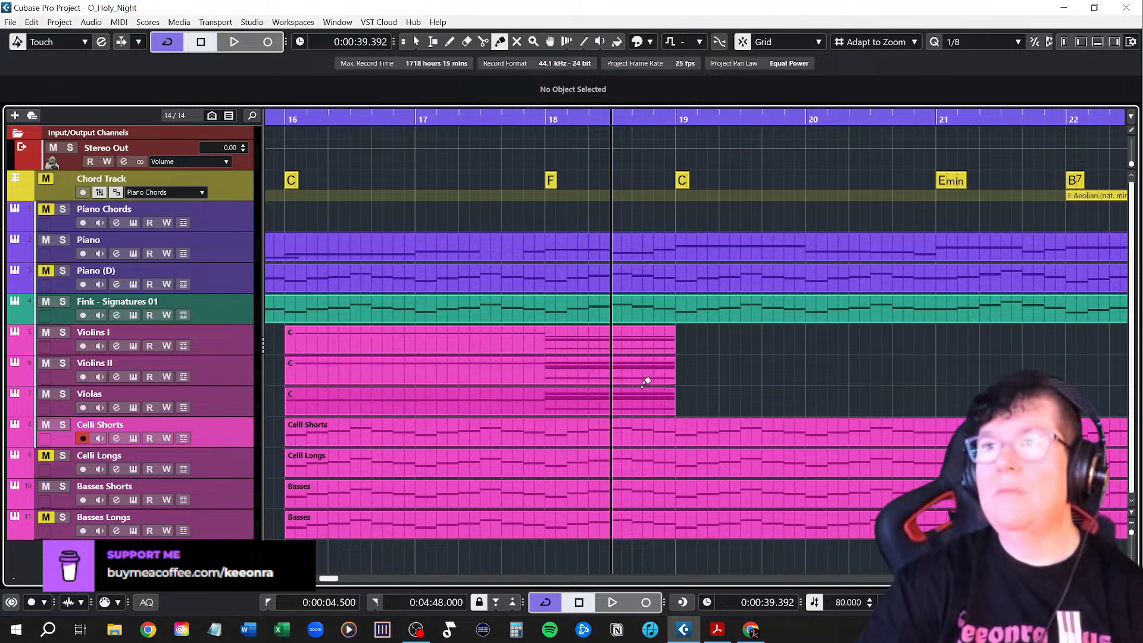
pyautogui.rightClick(732, 351)
pyautogui.click(732, 351)
# Raise the F3 note at bar 18 in the Violins I part by an octave to F4
pyautogui.doubleClick(583, 338)
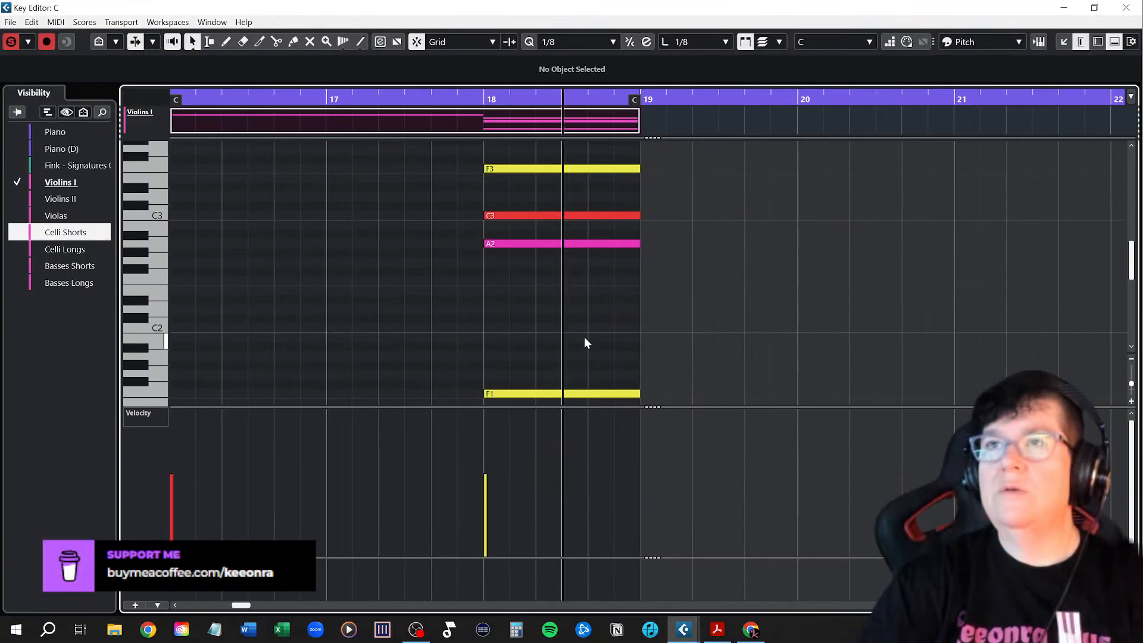
pyautogui.scroll(3, 476, 241)
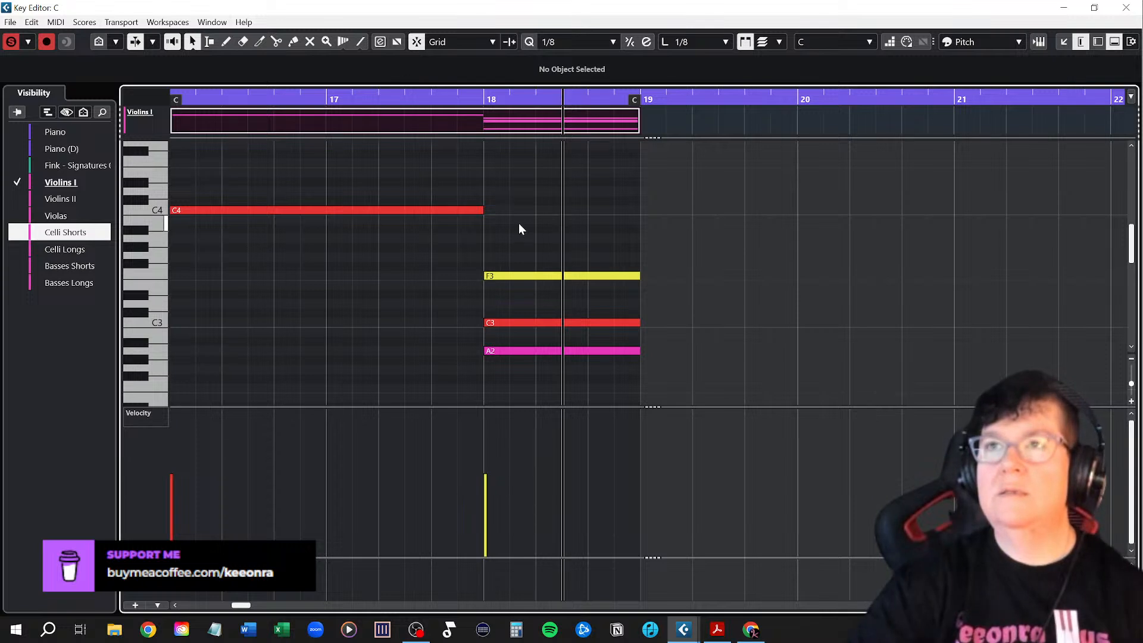
pyautogui.click(514, 275)
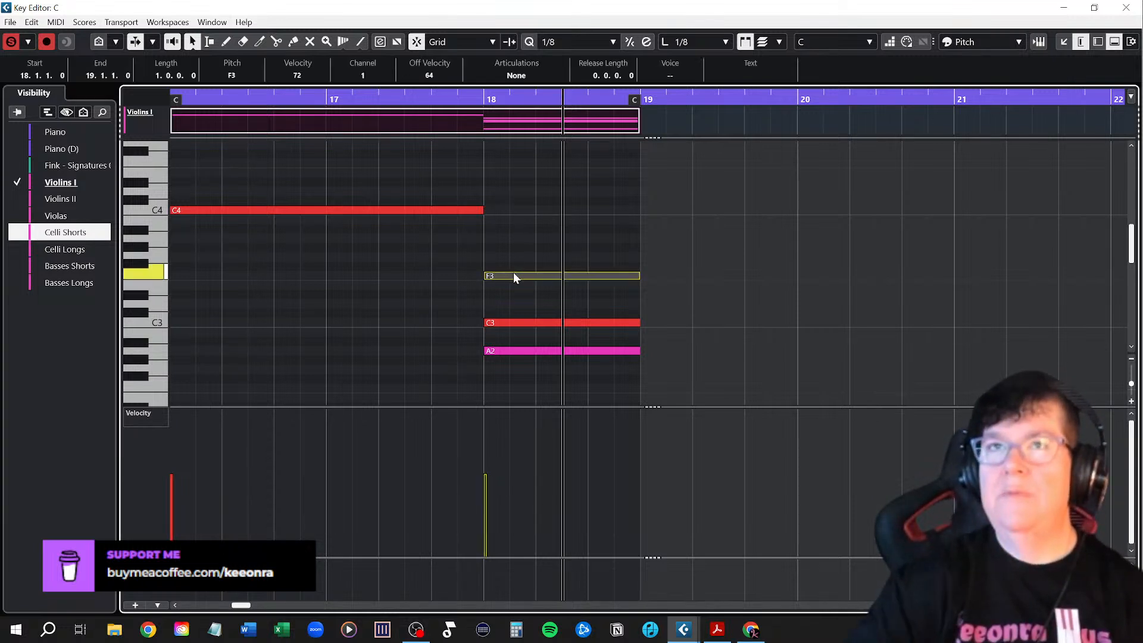
pyautogui.hotkey('shift', 'Up')
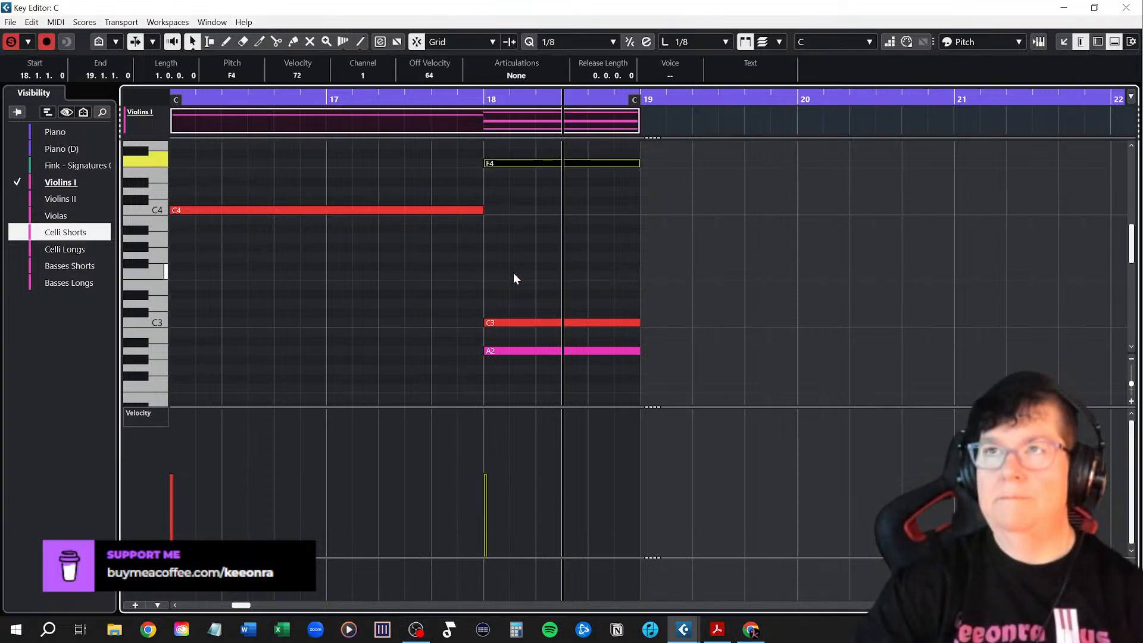
pyautogui.scroll(-2, 515, 278)
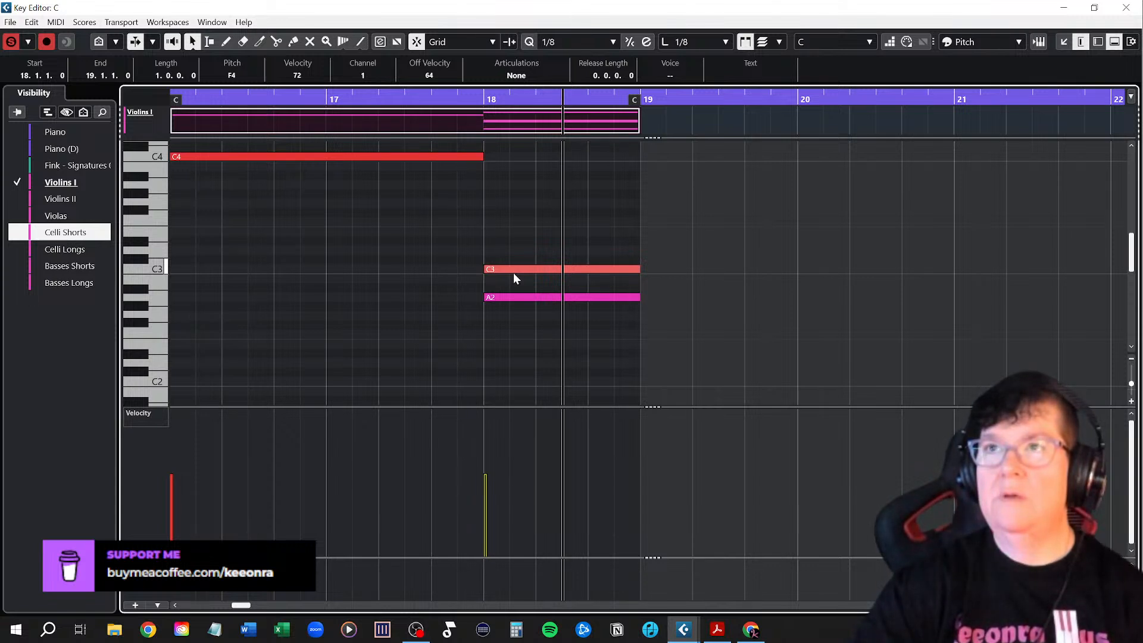
pyautogui.scroll(2, 513, 273)
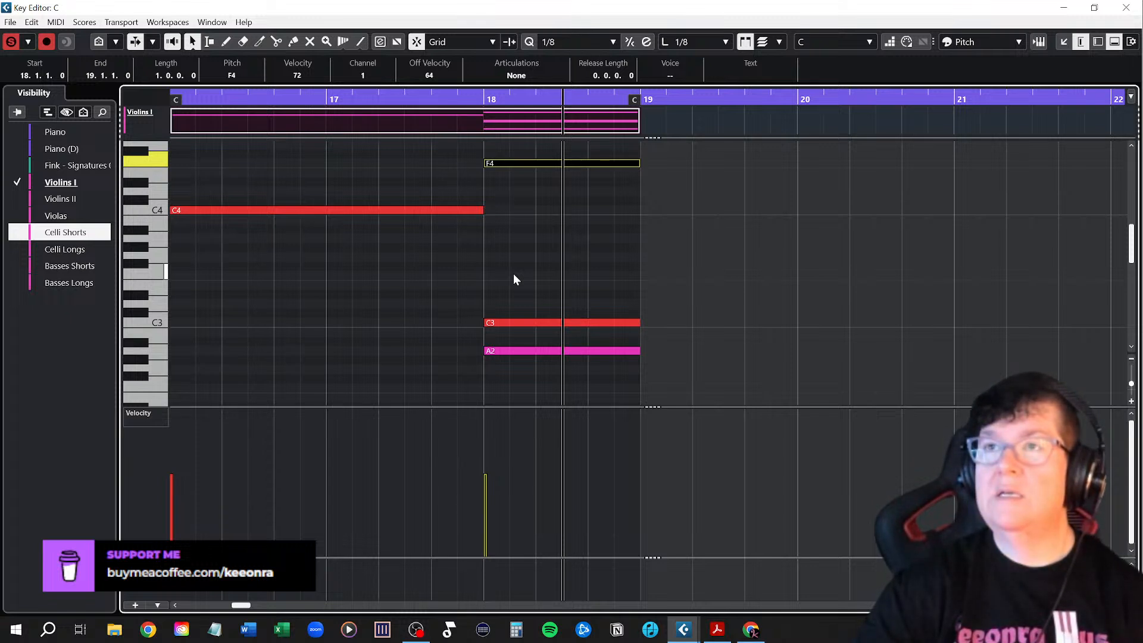
# Extend the C4 note in the Violins I part to bar 19 and delete the F4, C3, A2 and F1 notes at bar 18
pyautogui.moveTo(483, 211); pyautogui.dragTo(633, 215)
pyautogui.click(585, 162)
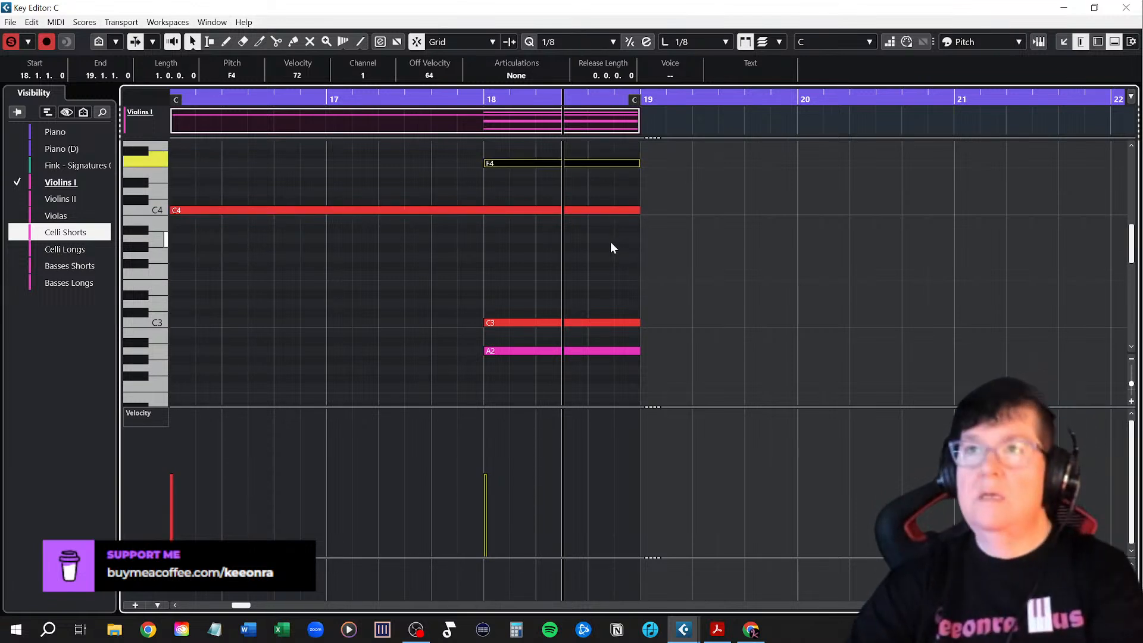
pyautogui.press('Delete')
pyautogui.moveTo(544, 355); pyautogui.dragTo(547, 364)
pyautogui.press('Delete')
pyautogui.scroll(-3, 547, 364)
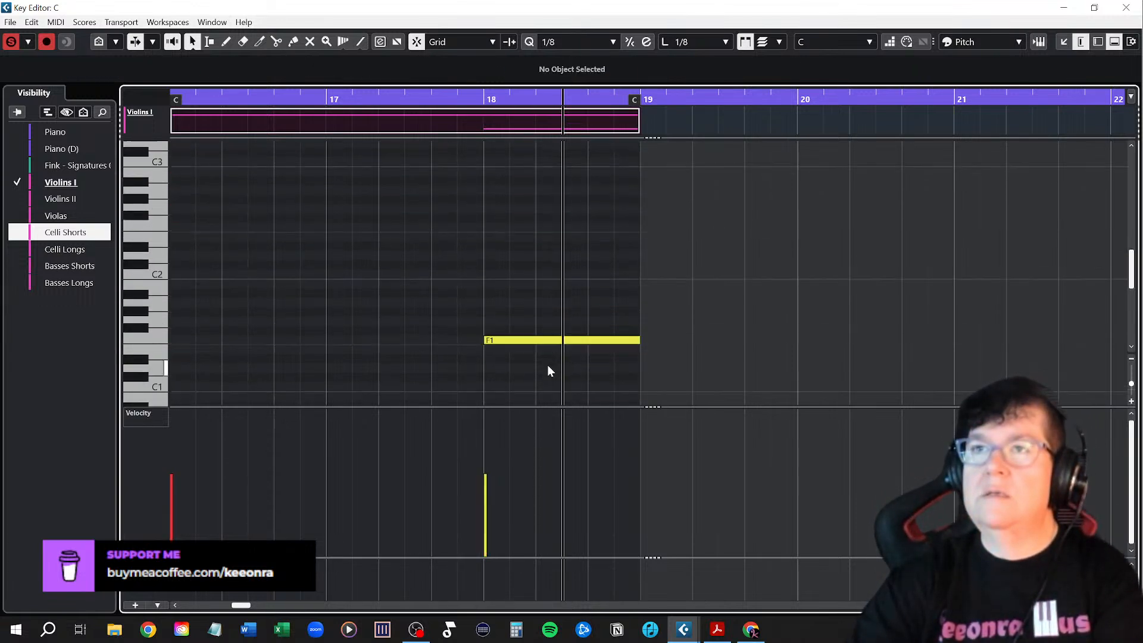
pyautogui.click(544, 340)
pyautogui.press('Delete')
pyautogui.click(1125, 7)
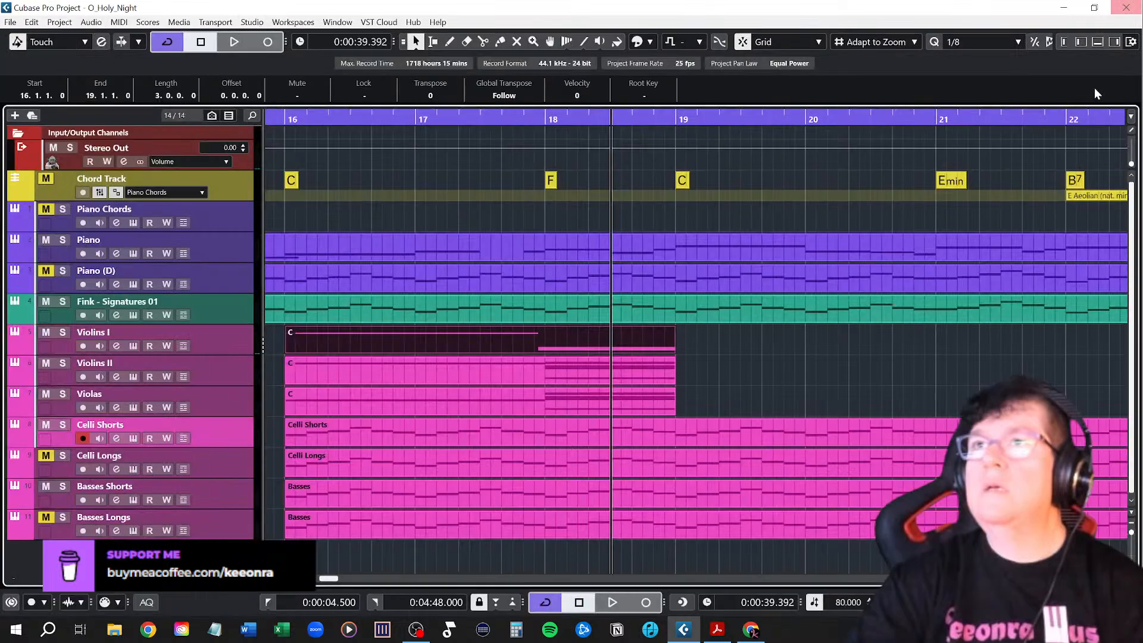
# Delete the C3, A2 and F1 notes at bar 18 in the Violins II part, keeping only F3
pyautogui.click(547, 373)
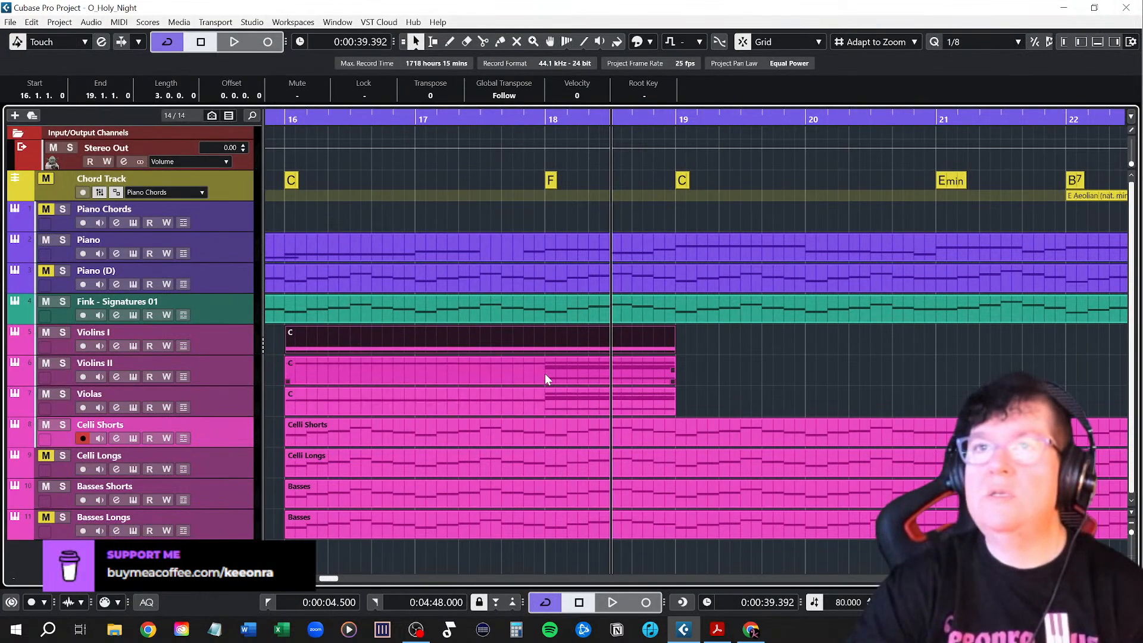
pyautogui.doubleClick(545, 373)
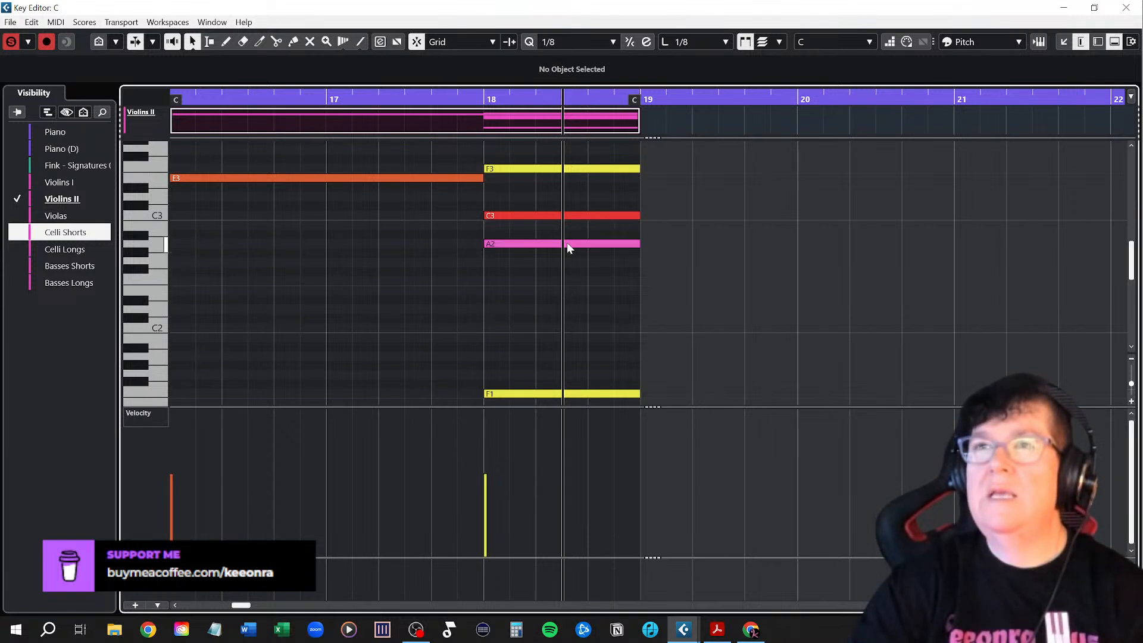
pyautogui.scroll(3, 566, 242)
pyautogui.moveTo(521, 249); pyautogui.dragTo(559, 365)
pyautogui.press('Delete')
pyautogui.scroll(-4, 567, 326)
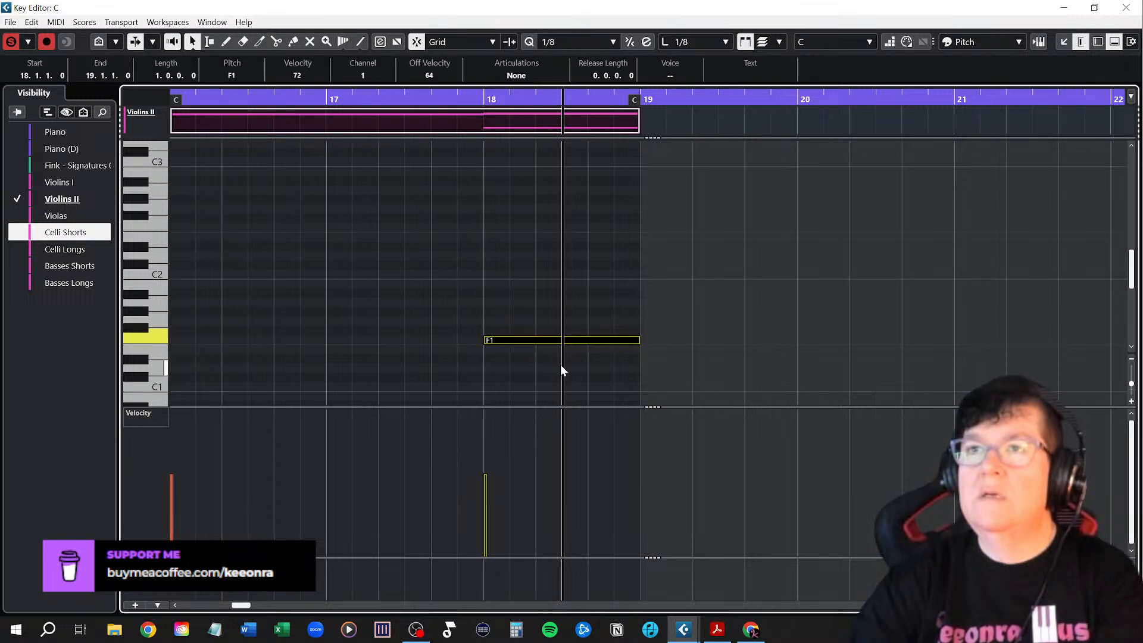
pyautogui.press('Delete')
pyautogui.click(1127, 8)
# Delete the F3, C3 and F1 notes at bar 18 in the Violas part, keeping only A2
pyautogui.doubleClick(585, 402)
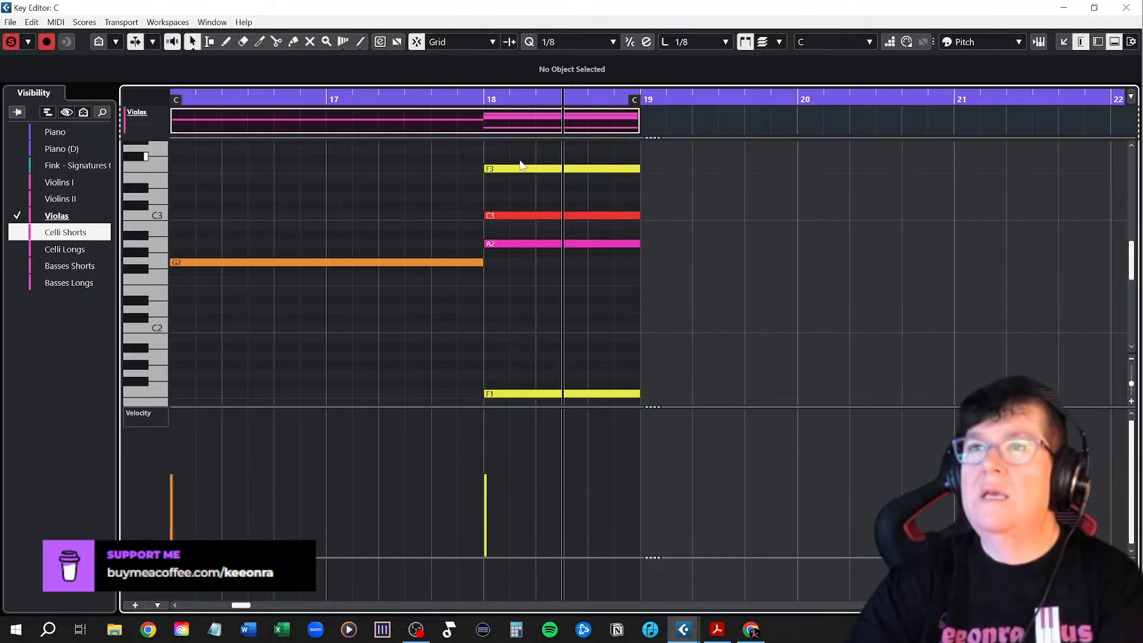
pyautogui.moveTo(530, 187); pyautogui.dragTo(545, 223)
pyautogui.press('Delete')
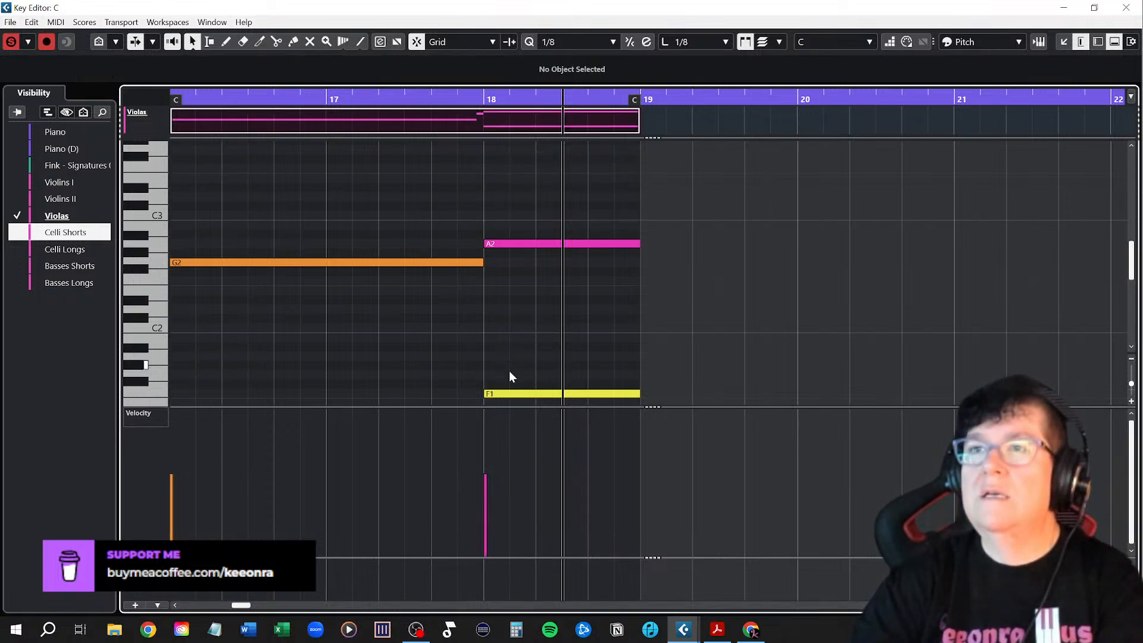
pyautogui.click(524, 394)
pyautogui.press('Delete')
pyautogui.click(1126, 7)
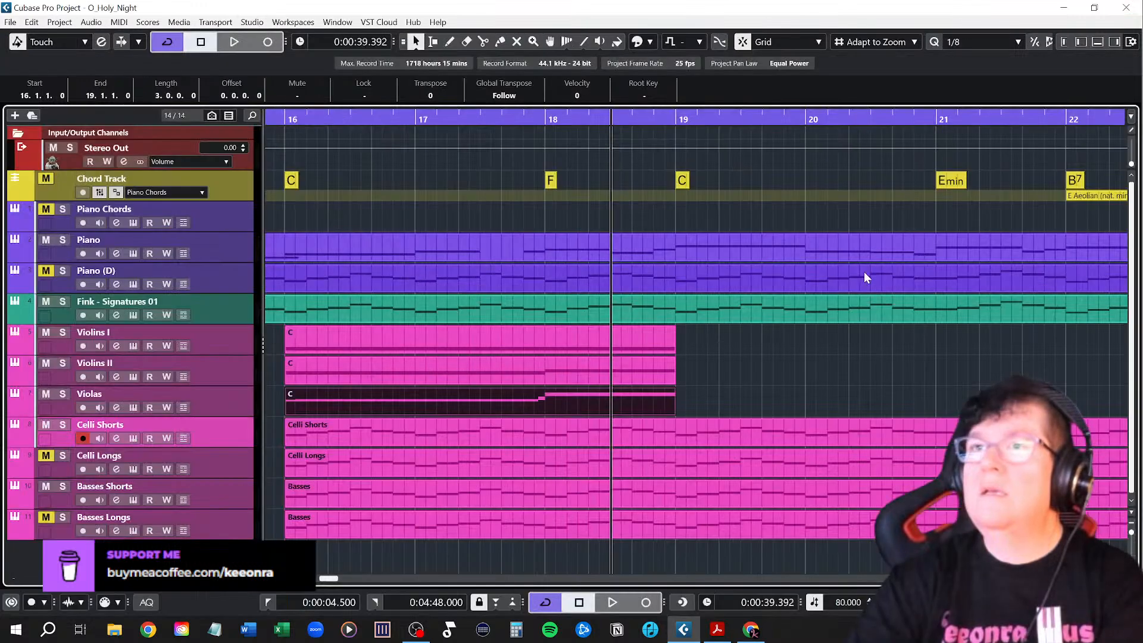
# Play the arrangement from bar 16 to just past bar 19 to hear the C to F chord change
pyautogui.click(285, 120)
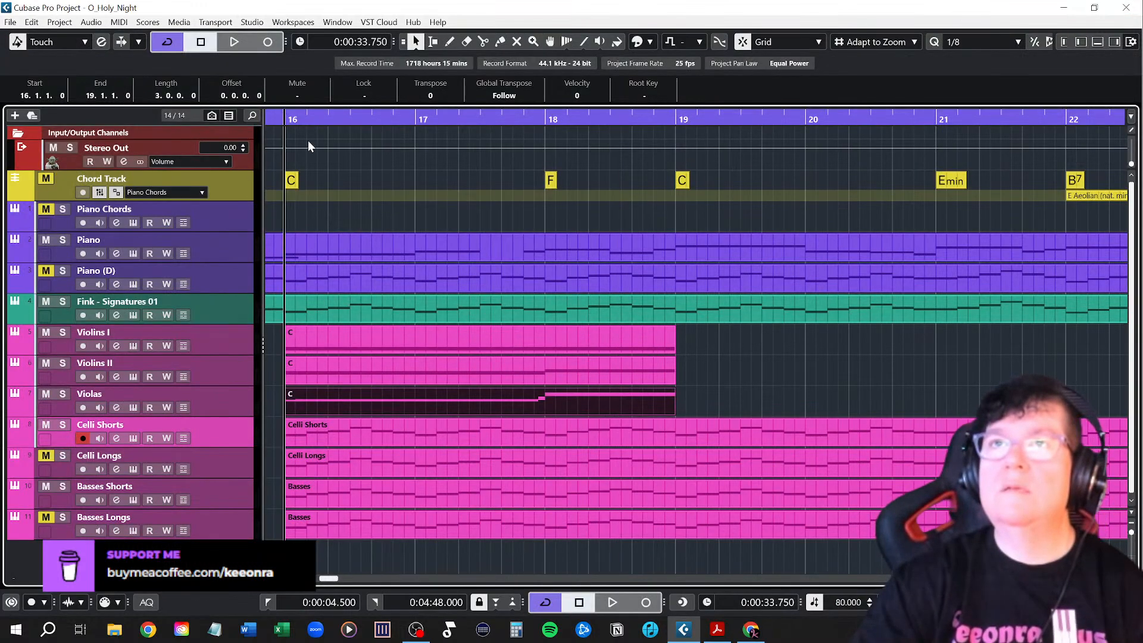
pyautogui.press('space')
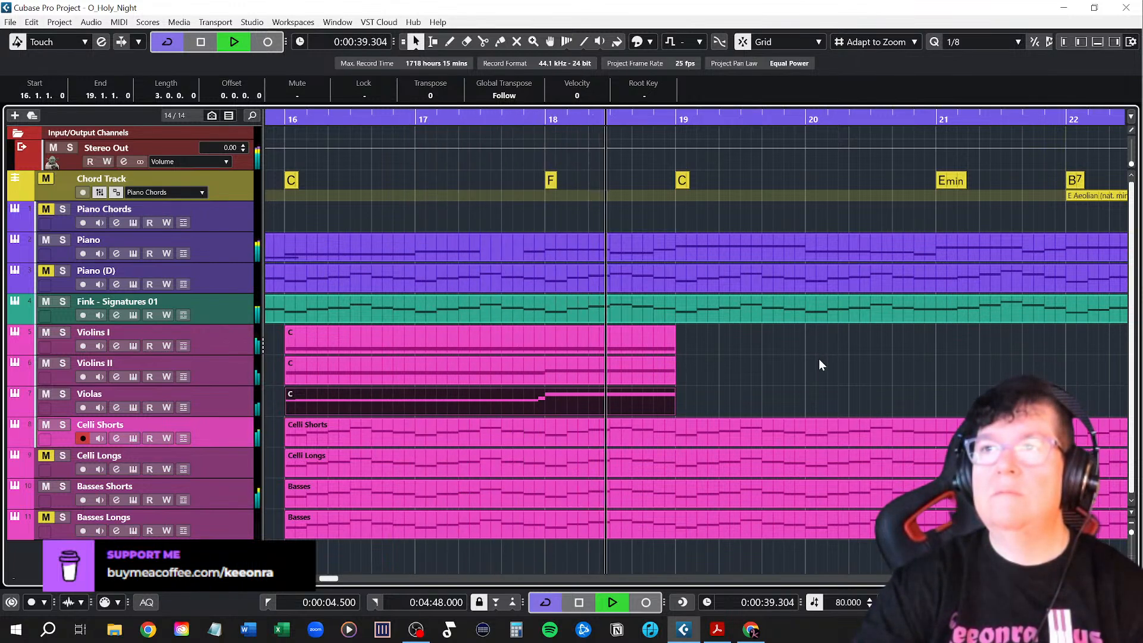
pyautogui.press('space')
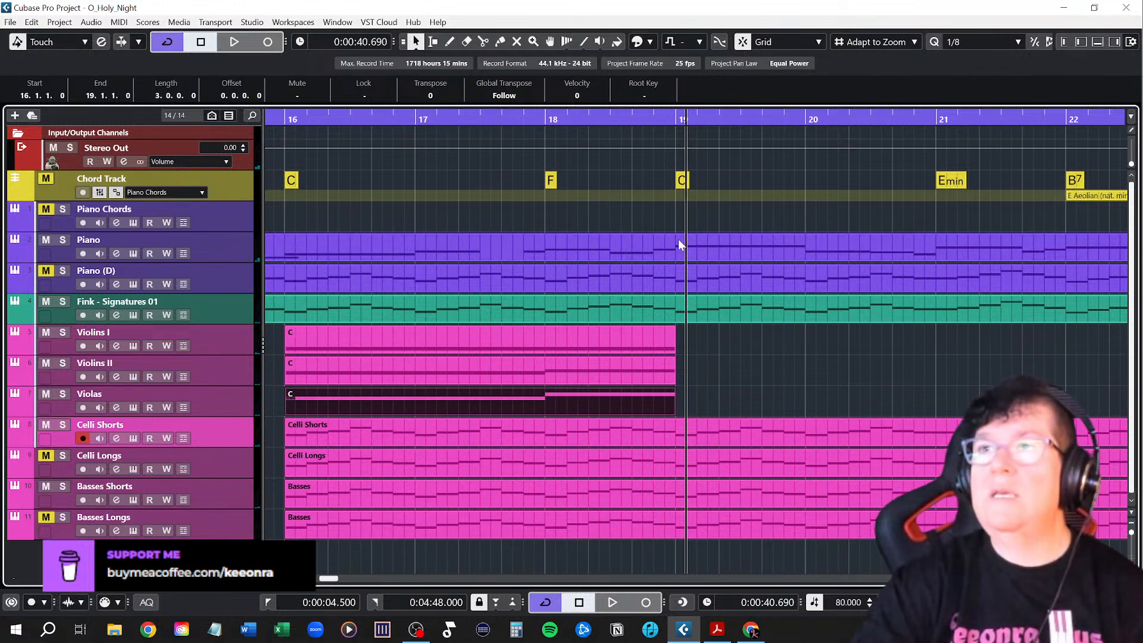
# Extend the Violins I, Violins II and Violas parts together to bar 21
pyautogui.doubleClick(628, 341)
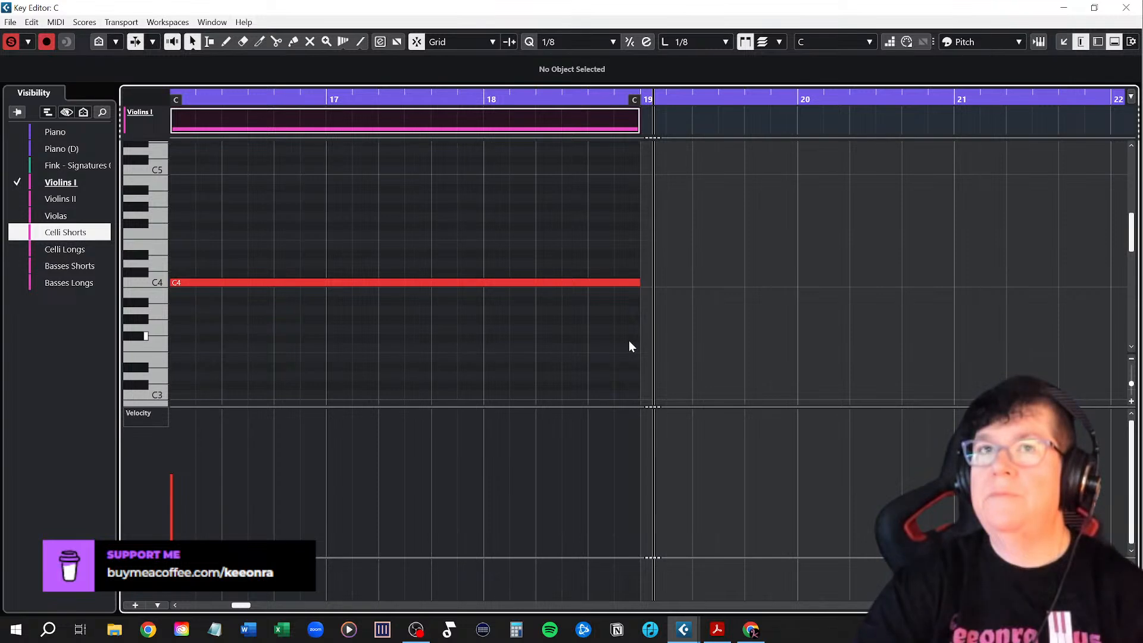
pyautogui.click(1125, 7)
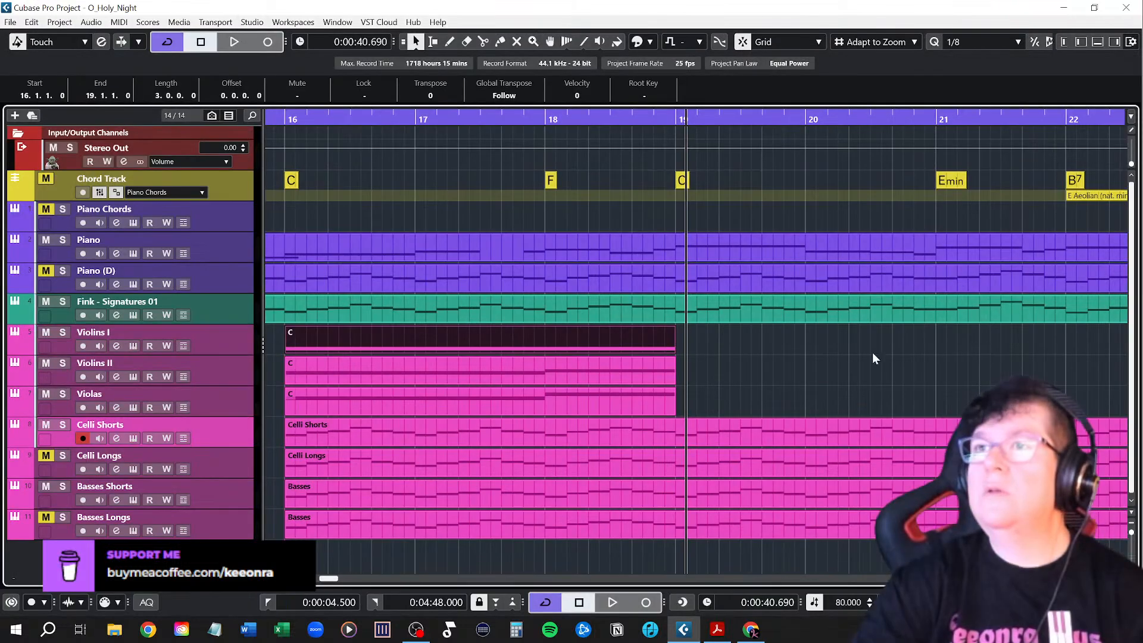
pyautogui.click(698, 401)
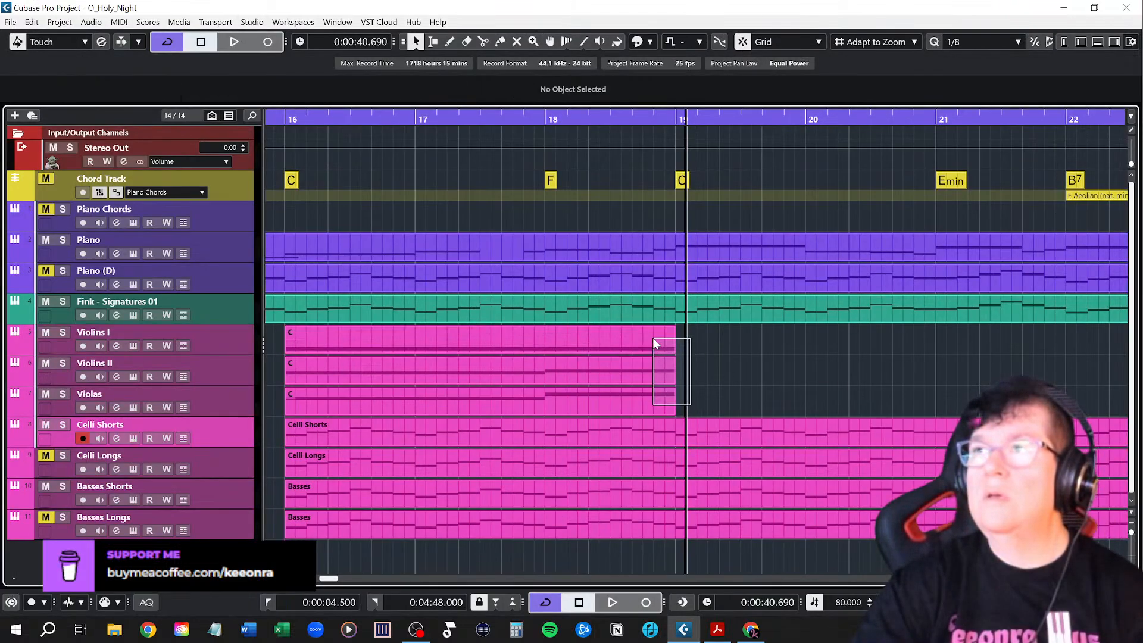
pyautogui.moveTo(652, 337); pyautogui.dragTo(654, 339)
pyautogui.moveTo(672, 413); pyautogui.dragTo(936, 400)
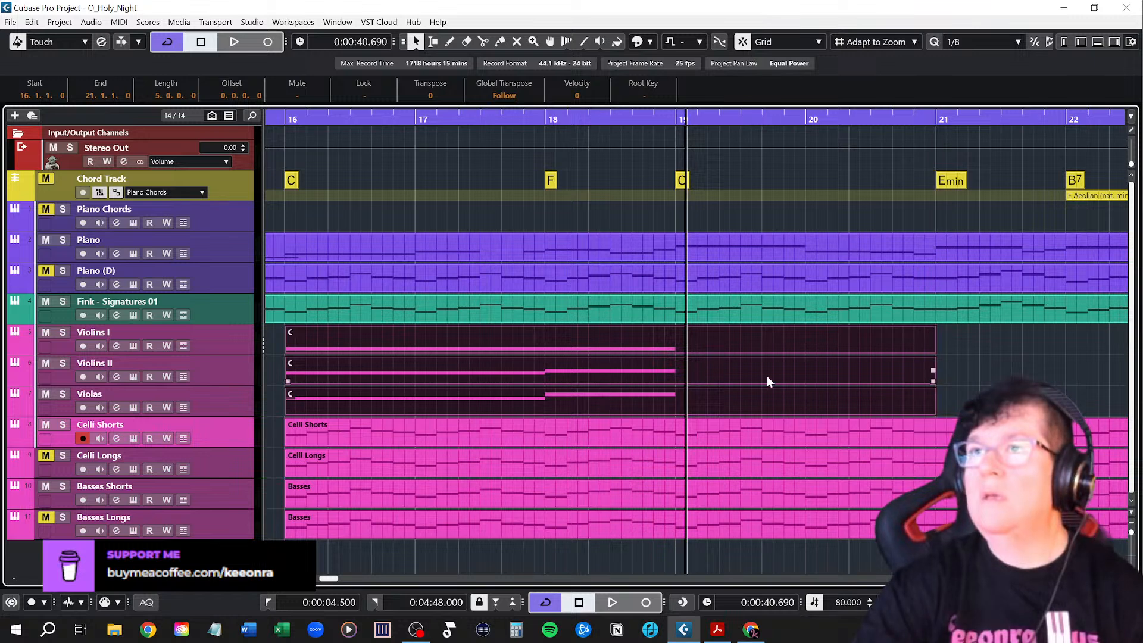
# Extend the C4 note in the Violins I part to bar 21
pyautogui.doubleClick(689, 344)
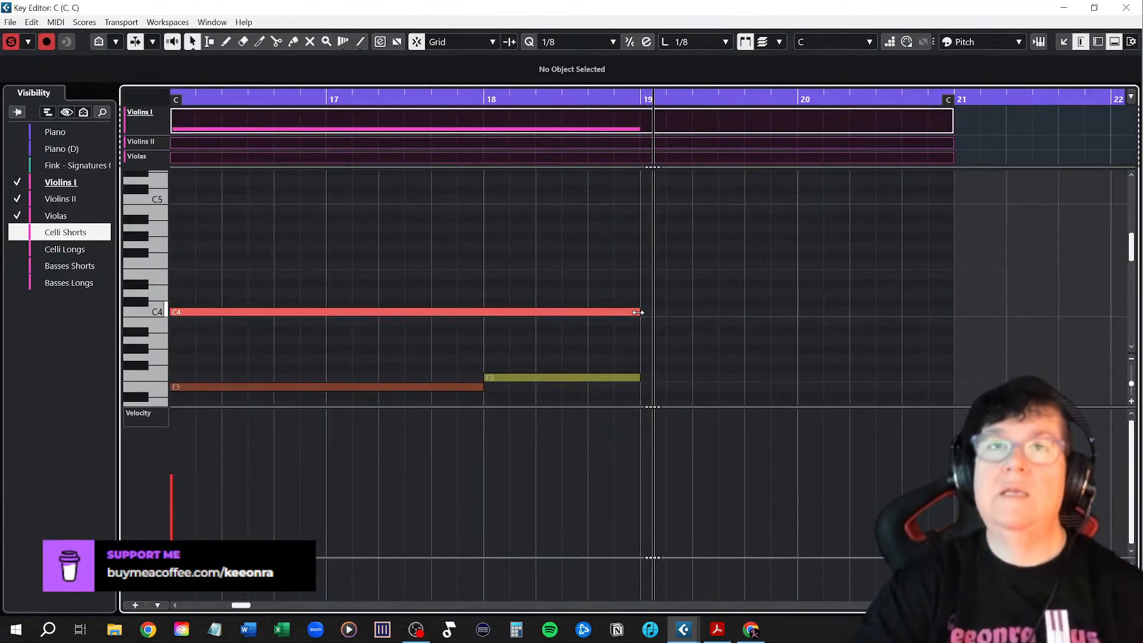
pyautogui.moveTo(637, 311); pyautogui.dragTo(952, 312)
# Copy the bar 16 E3 note in Violins II and the bar 16 G2 note in Violas to bar 19 within their own parts
pyautogui.scroll(-3, 822, 291)
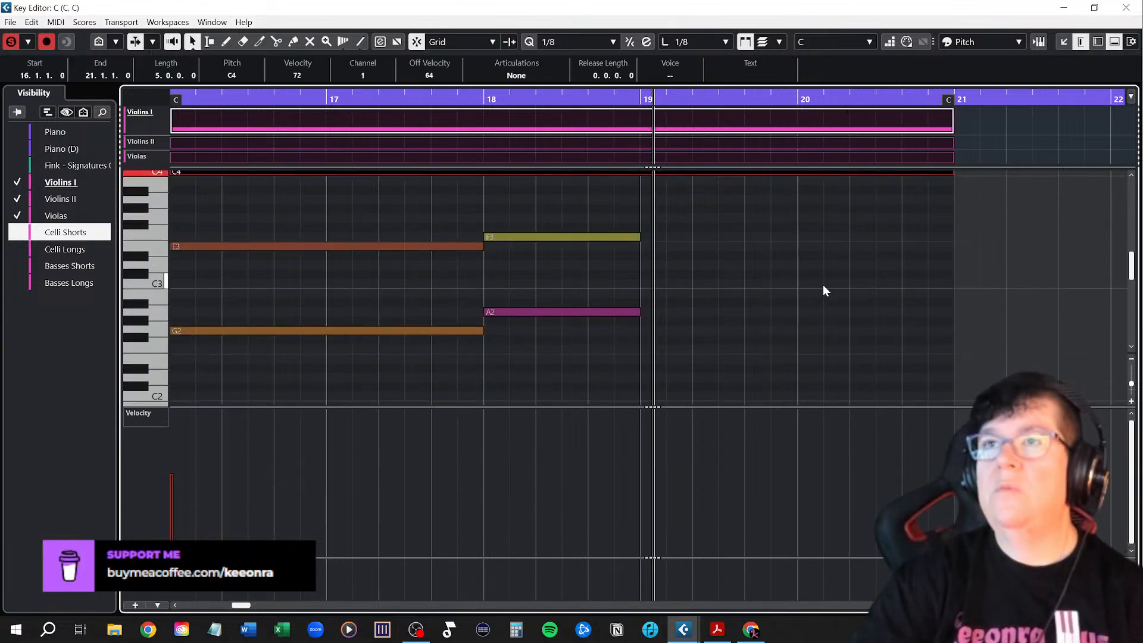
pyautogui.scroll(2, 823, 290)
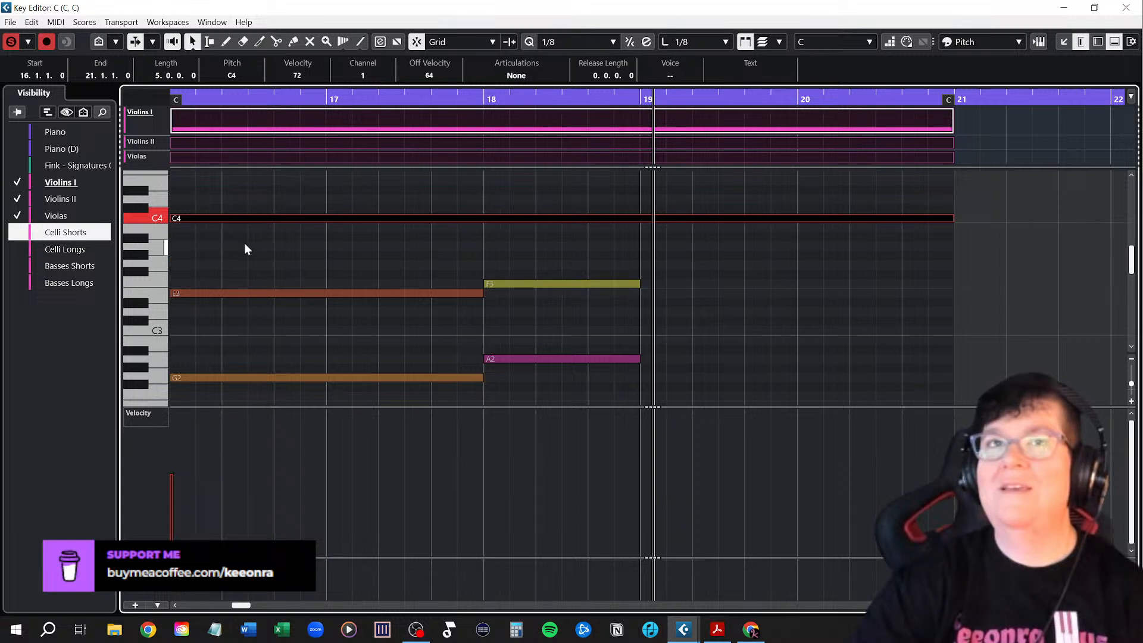
pyautogui.click(658, 290)
pyautogui.click(468, 292)
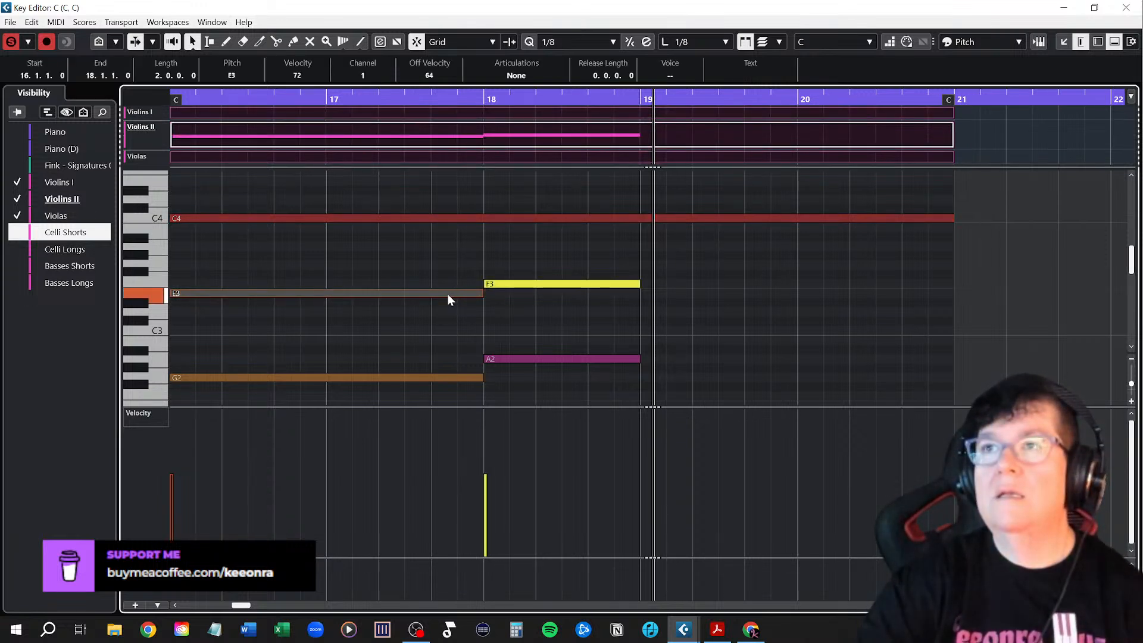
pyautogui.moveTo(447, 294); pyautogui.dragTo(922, 299)
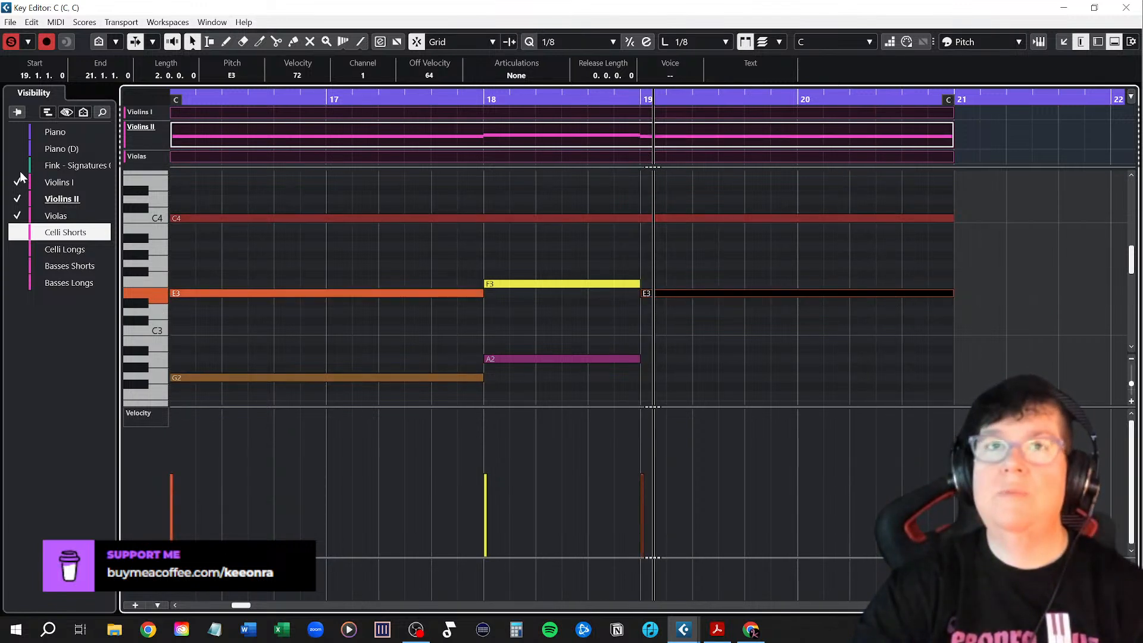
pyautogui.moveTo(466, 381); pyautogui.dragTo(938, 377)
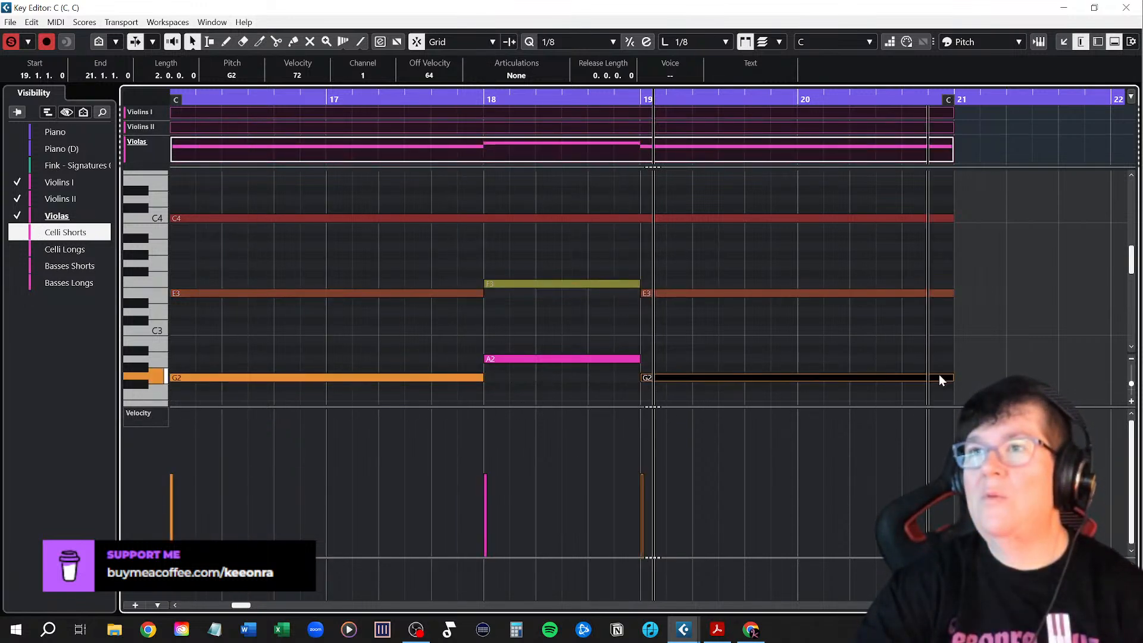
pyautogui.click(1126, 7)
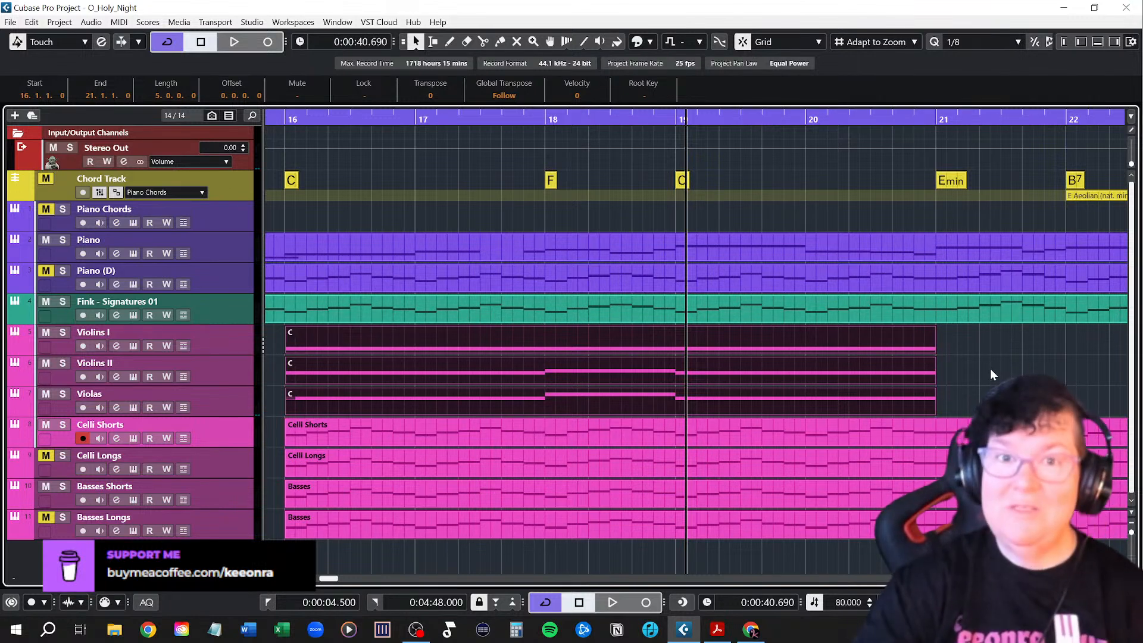
# Play the arrangement from bar 16 to just past bar 21 to hear the C, F, C progression
pyautogui.click(286, 119)
pyautogui.press('space')
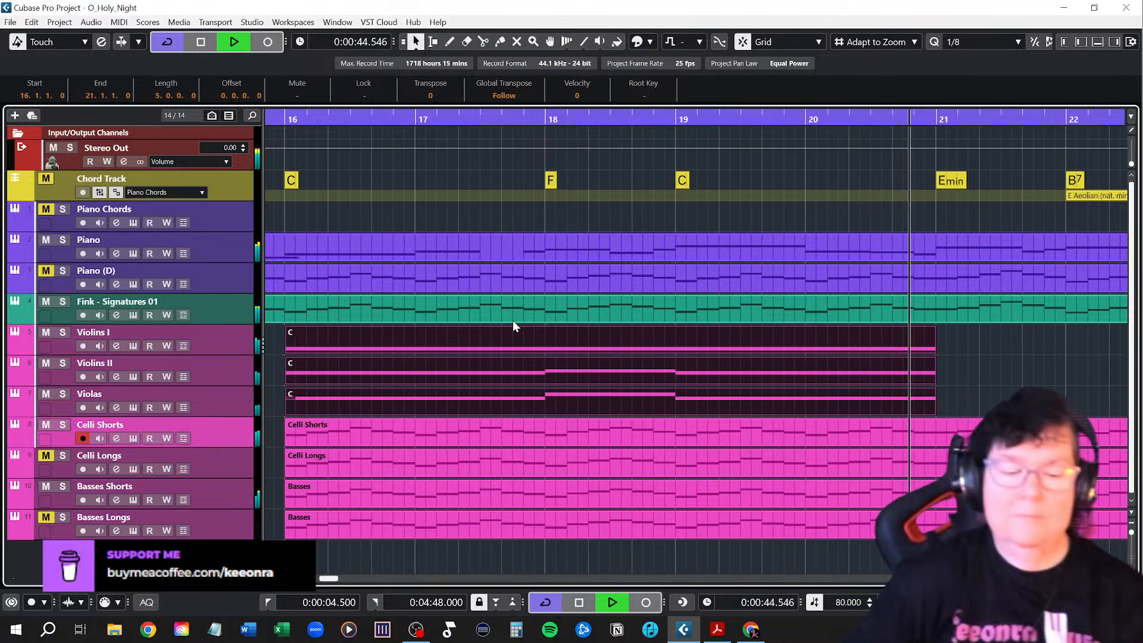
pyautogui.press('space')
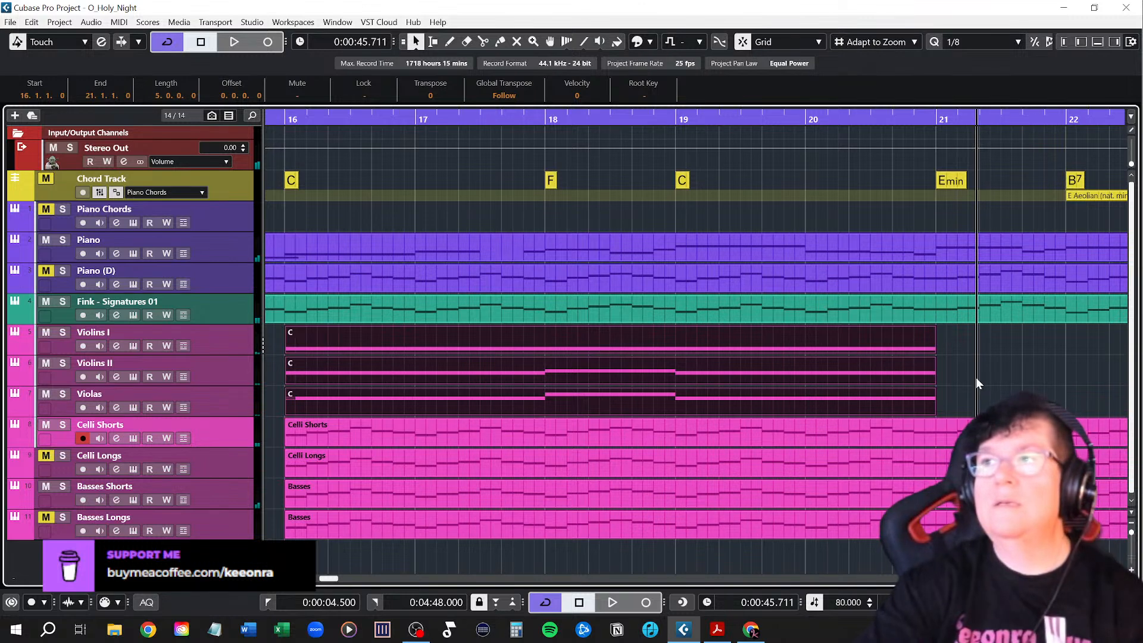
# Copy the Emin chord from the chord track to bar 21 on the Violins I, Violins II and Violas tracks
pyautogui.hscroll(5, 976, 378)
pyautogui.scroll(-2, 576, 360)
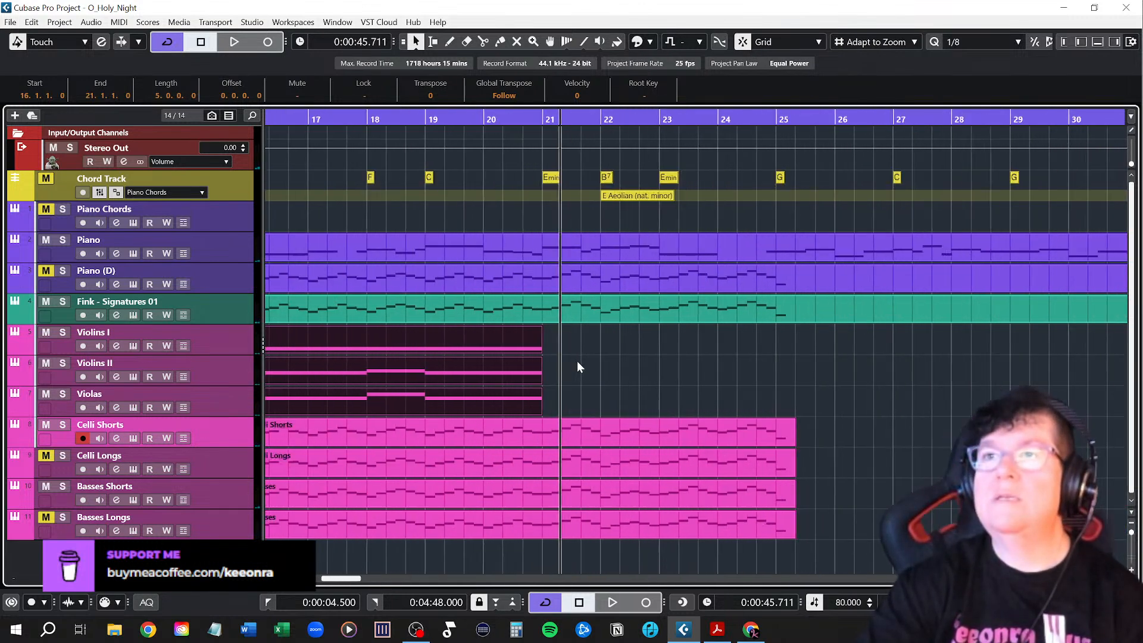
pyautogui.hscroll(-2, 567, 360)
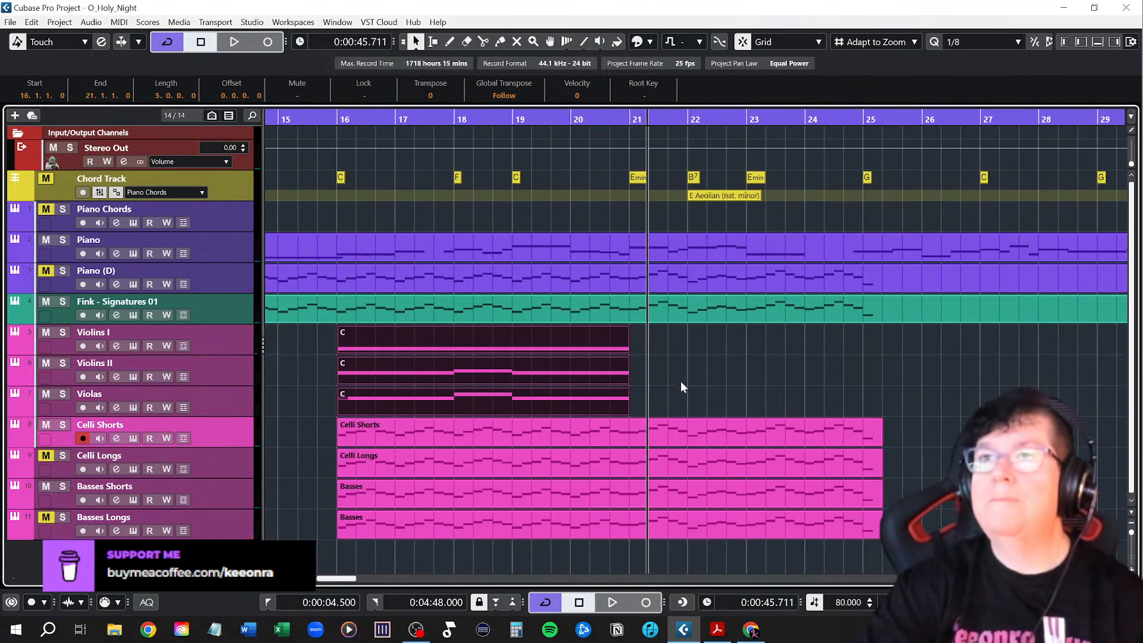
pyautogui.scroll(2, 680, 381)
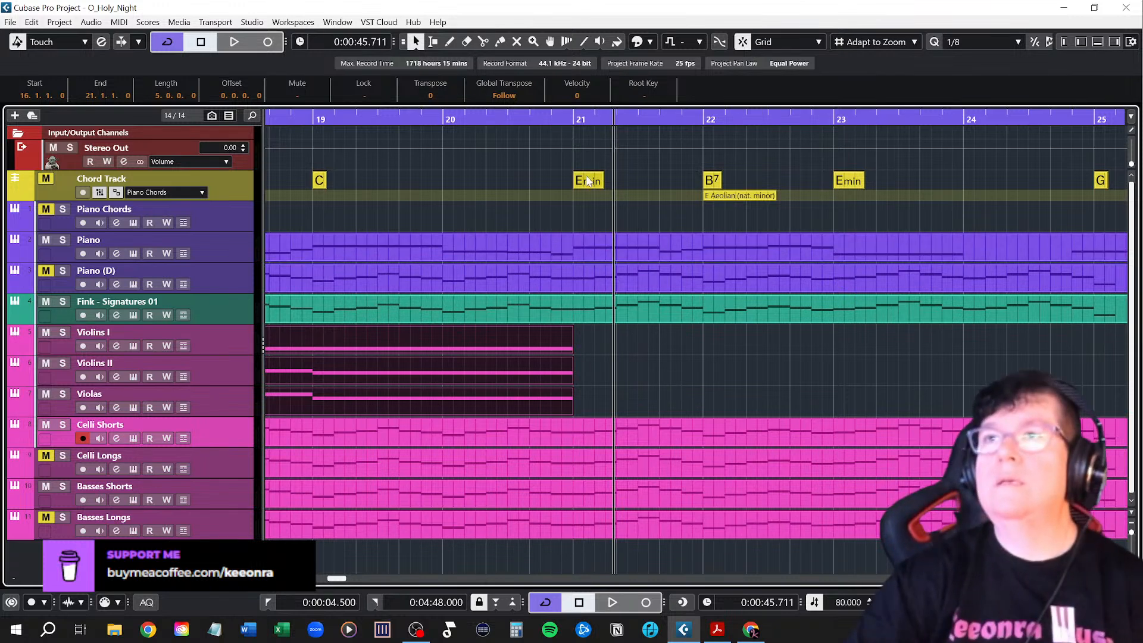
pyautogui.moveTo(588, 182); pyautogui.dragTo(597, 398)
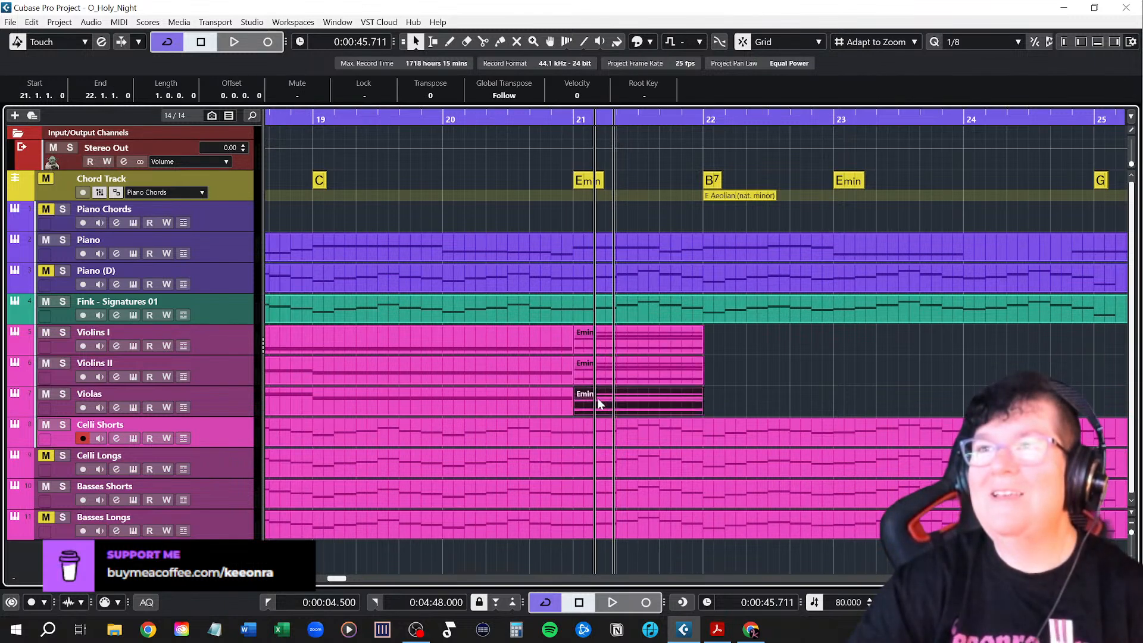
# Examine the notes of the Emin part at bar 21 on the Violins I track
pyautogui.click(576, 117)
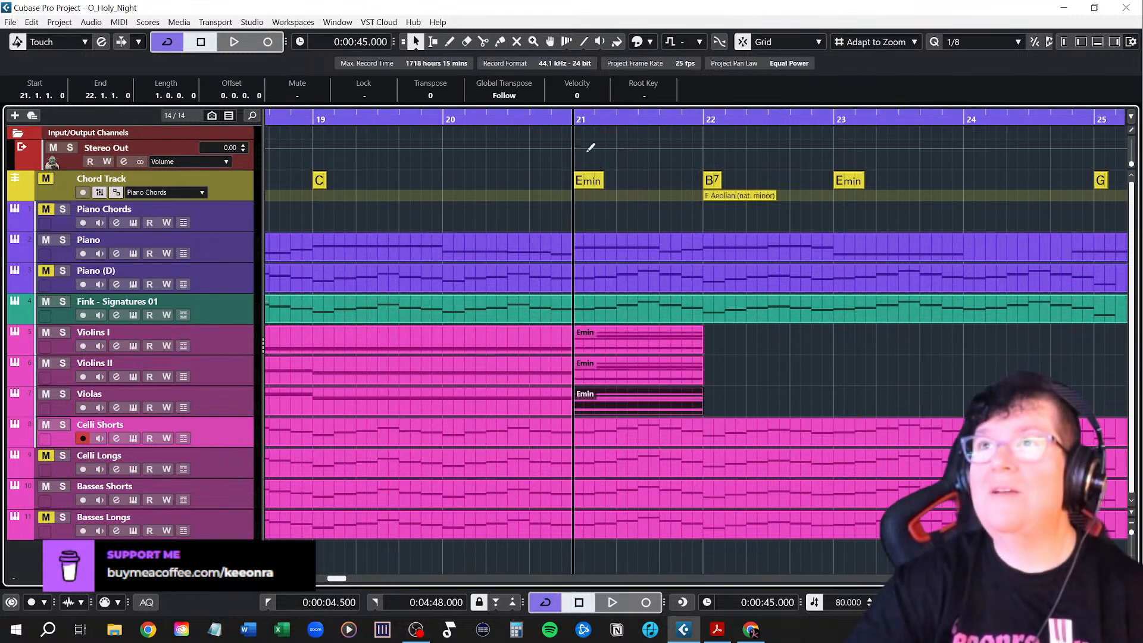
pyautogui.click(611, 340)
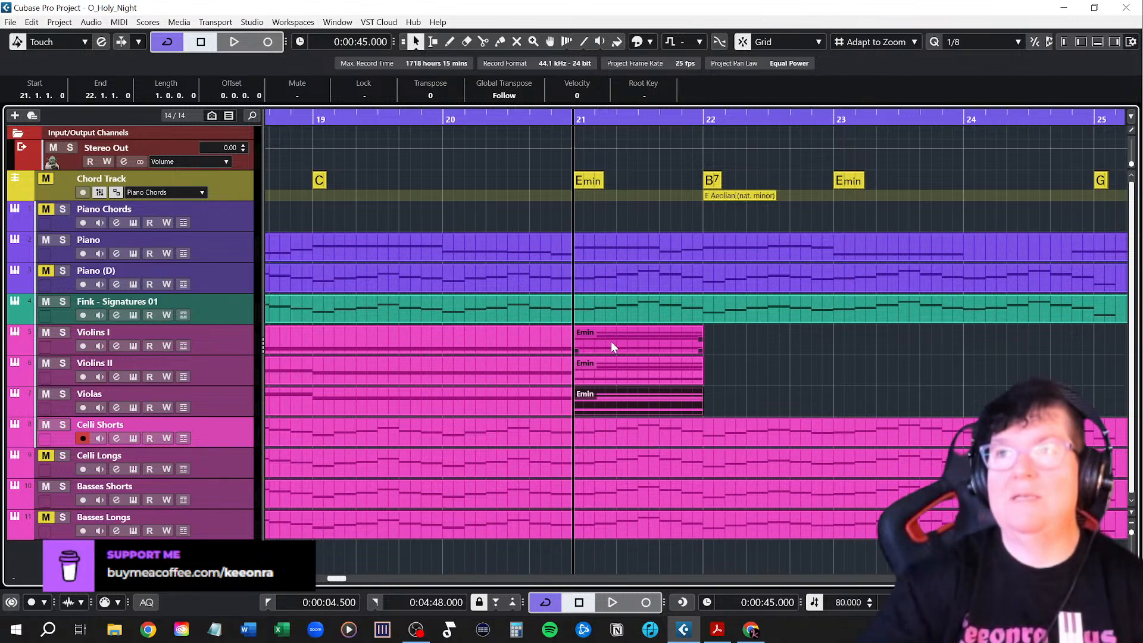
pyautogui.doubleClick(610, 341)
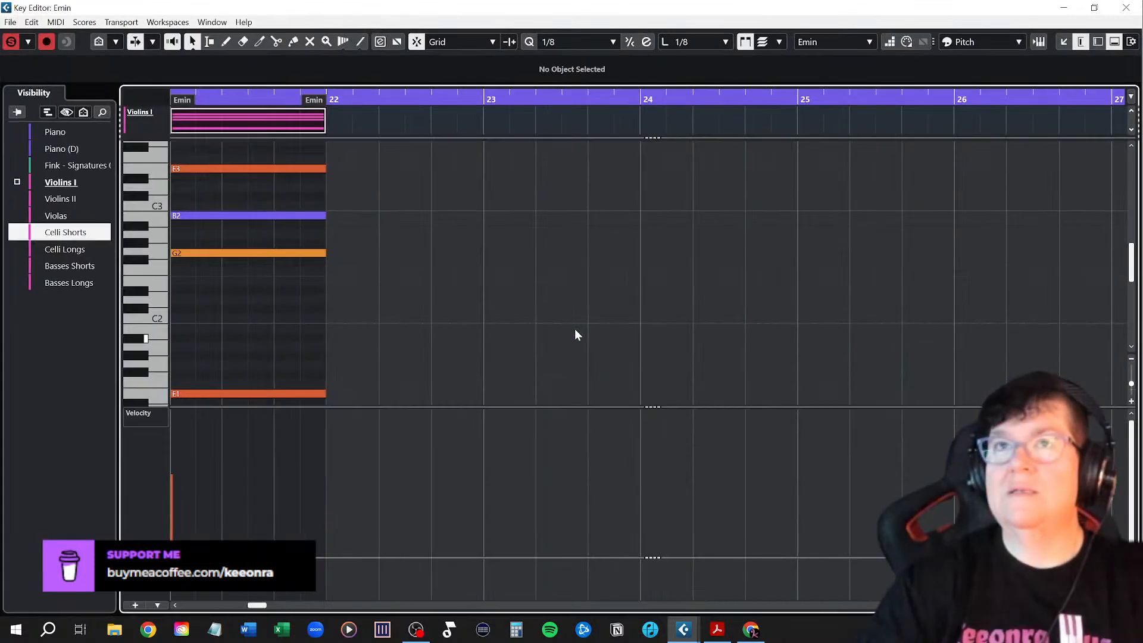
pyautogui.hscroll(2, 256, 269)
pyautogui.hscroll(-3, 257, 269)
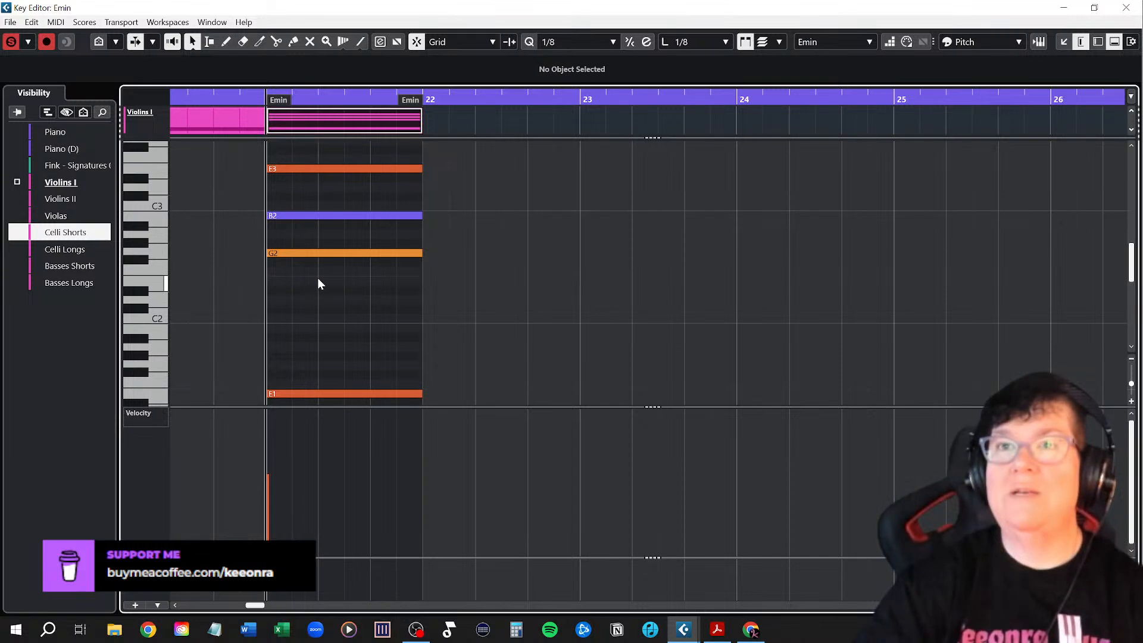
pyautogui.scroll(4, 344, 274)
pyautogui.scroll(-2, 344, 274)
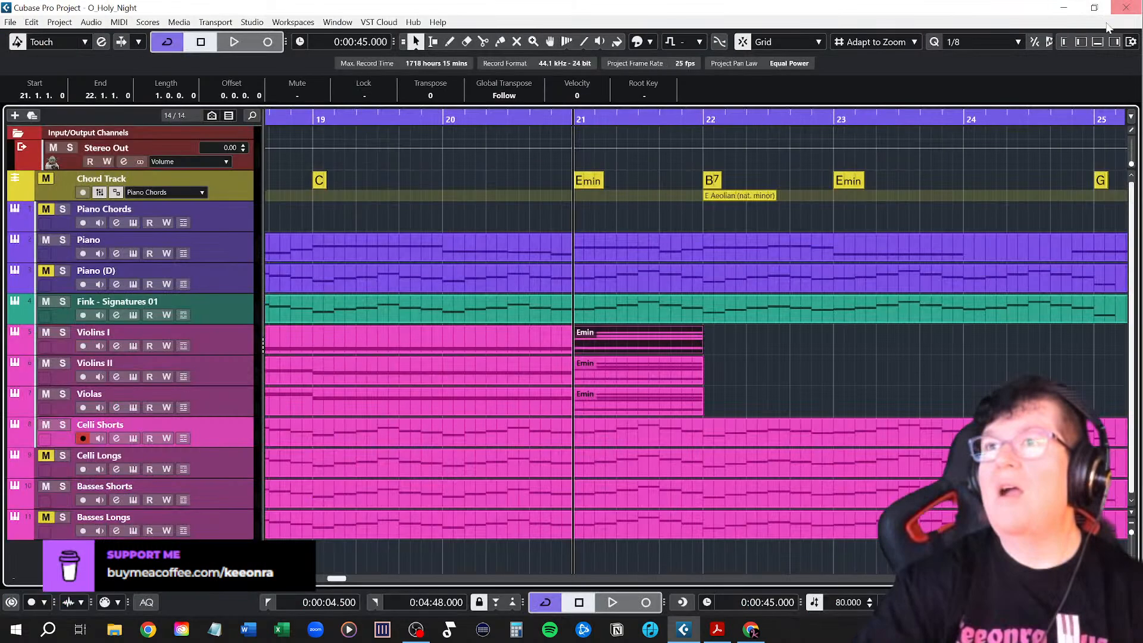
pyautogui.click(1124, 8)
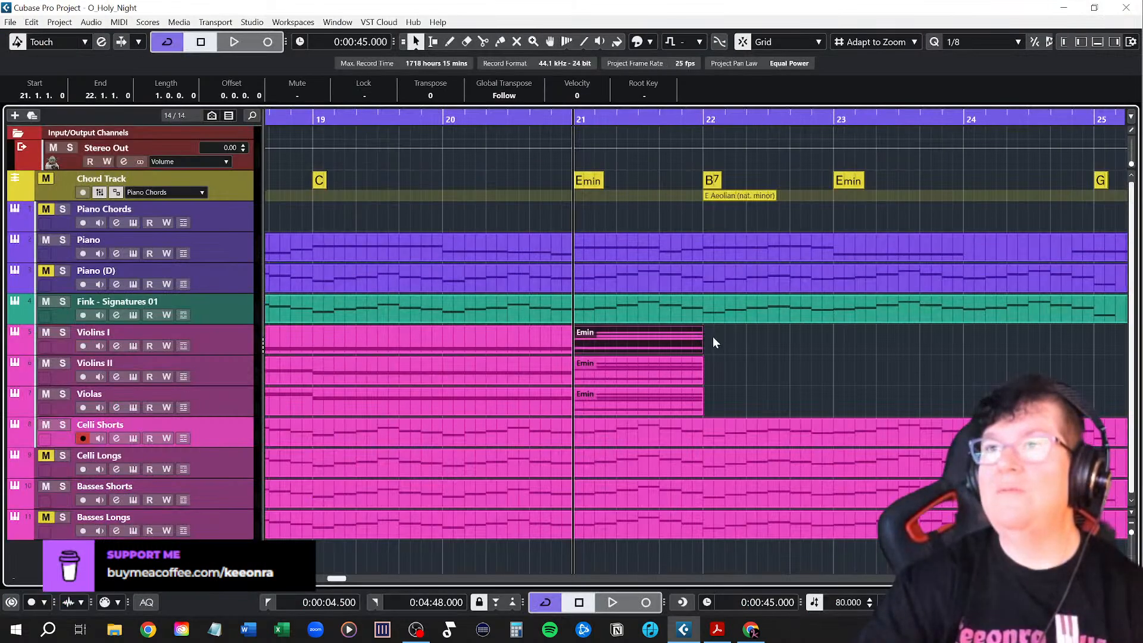
# Glue the bar 21 Emin parts to the preceding parts on the Violins I, Violins II and Violas tracks
pyautogui.rightClick(731, 355)
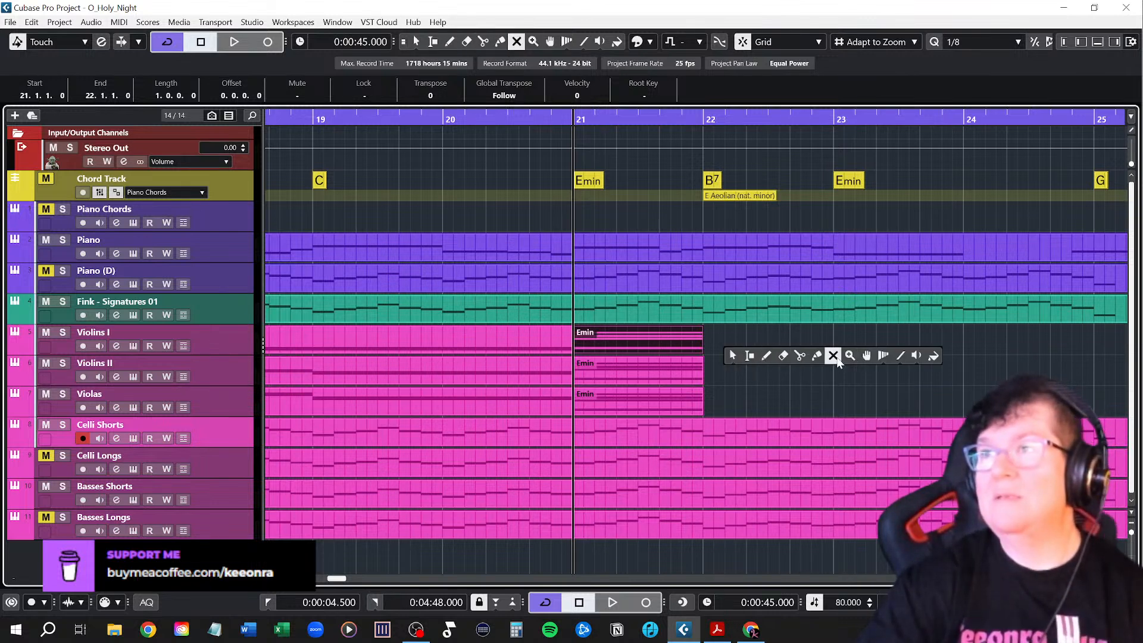
pyautogui.click(817, 356)
pyautogui.click(565, 340)
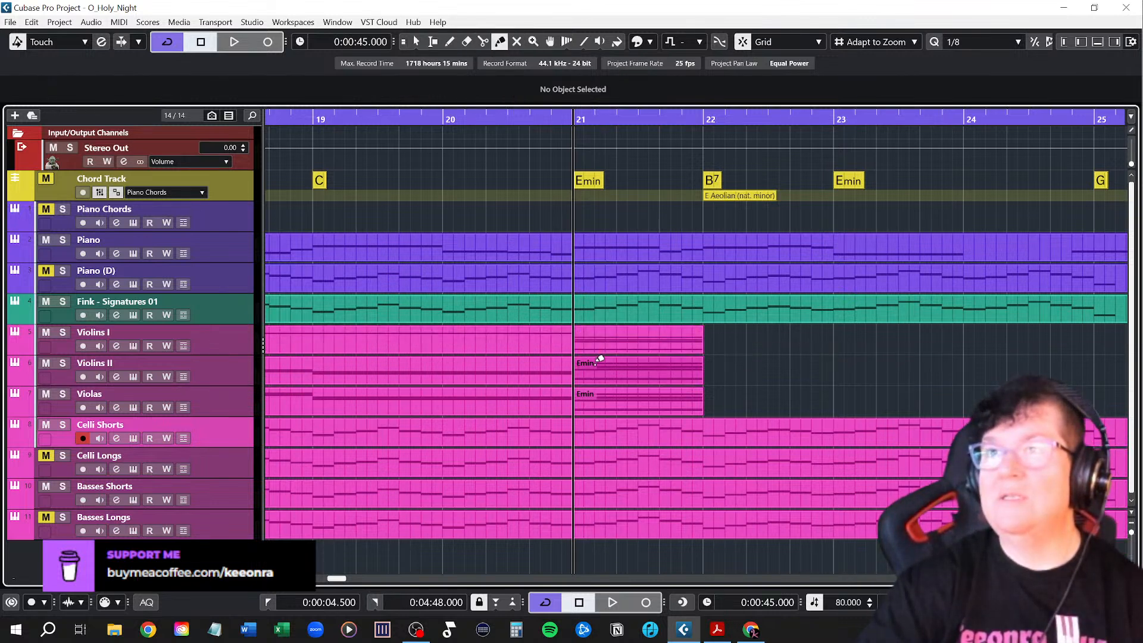
pyautogui.click(555, 367)
pyautogui.click(562, 393)
pyautogui.rightClick(726, 367)
pyautogui.click(726, 368)
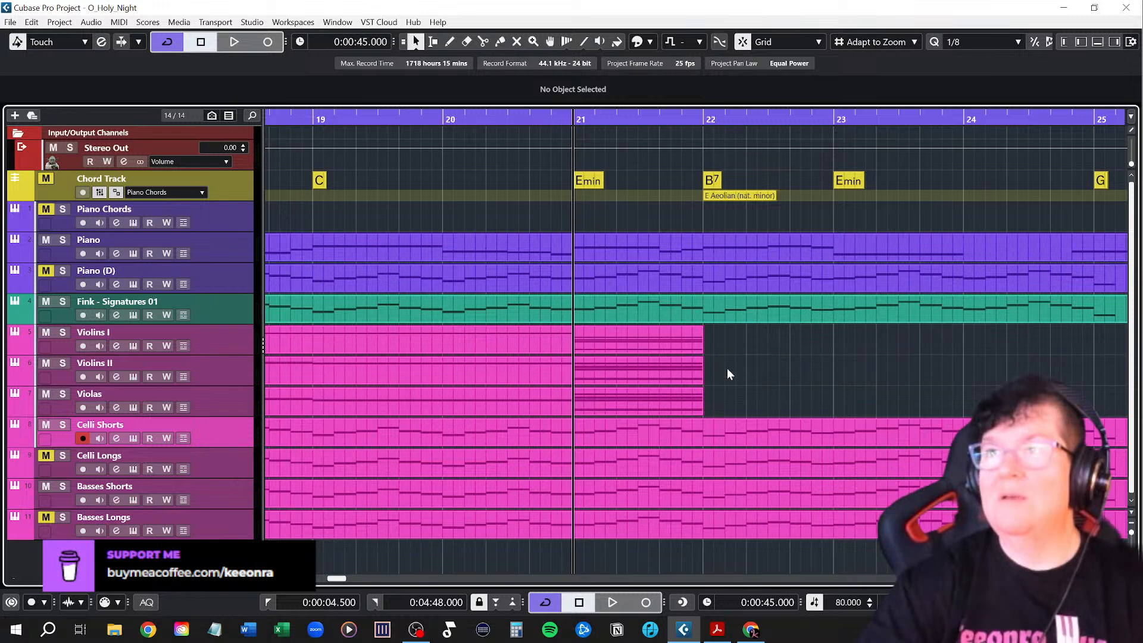
# Transpose the bar 21 B2 note in the Violins I part up one octave
pyautogui.doubleClick(612, 342)
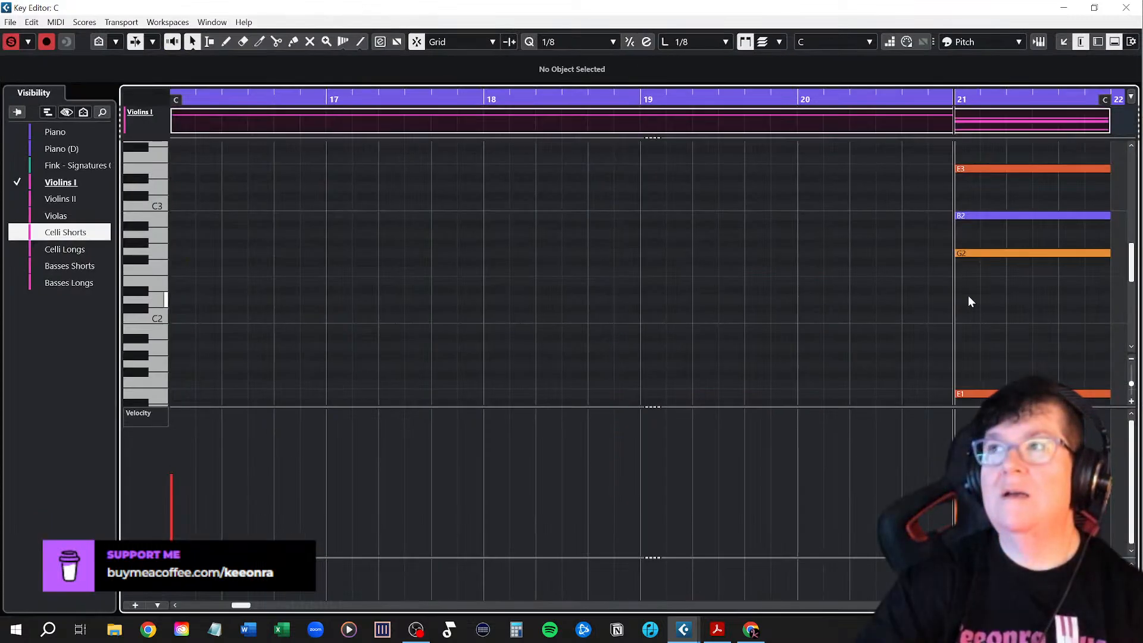
pyautogui.hscroll(5, 920, 287)
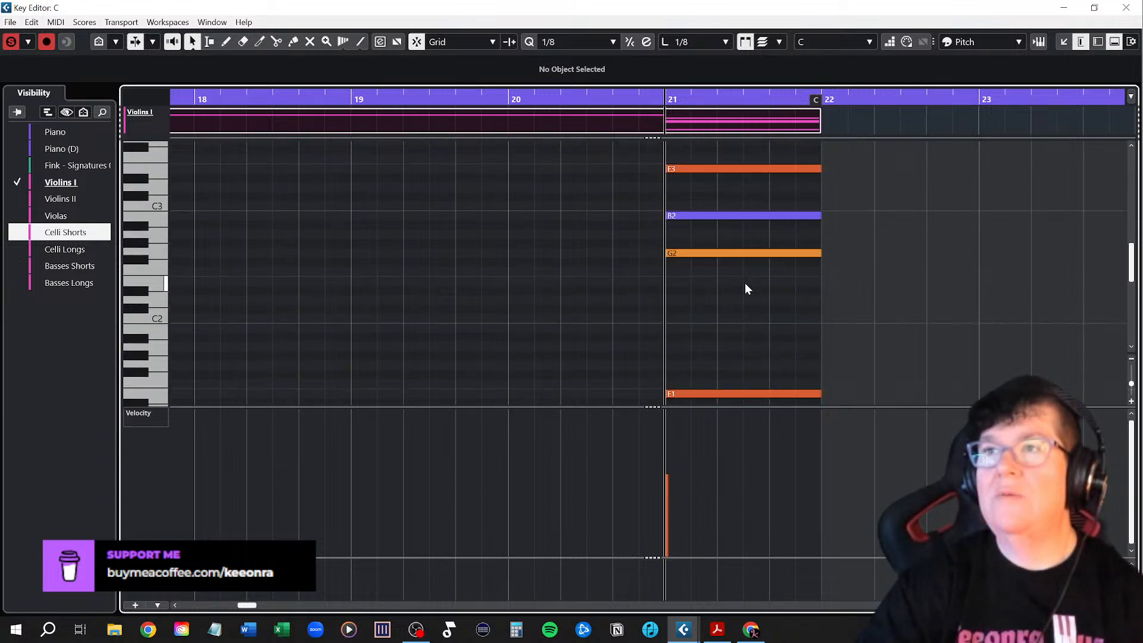
pyautogui.scroll(2, 744, 283)
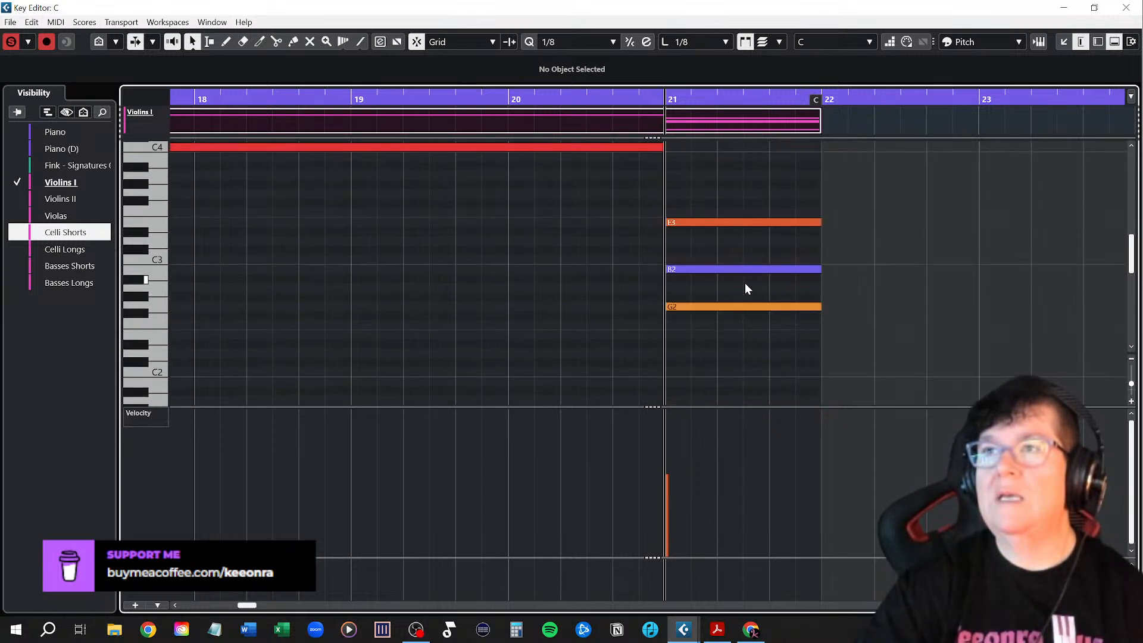
pyautogui.scroll(2, 745, 283)
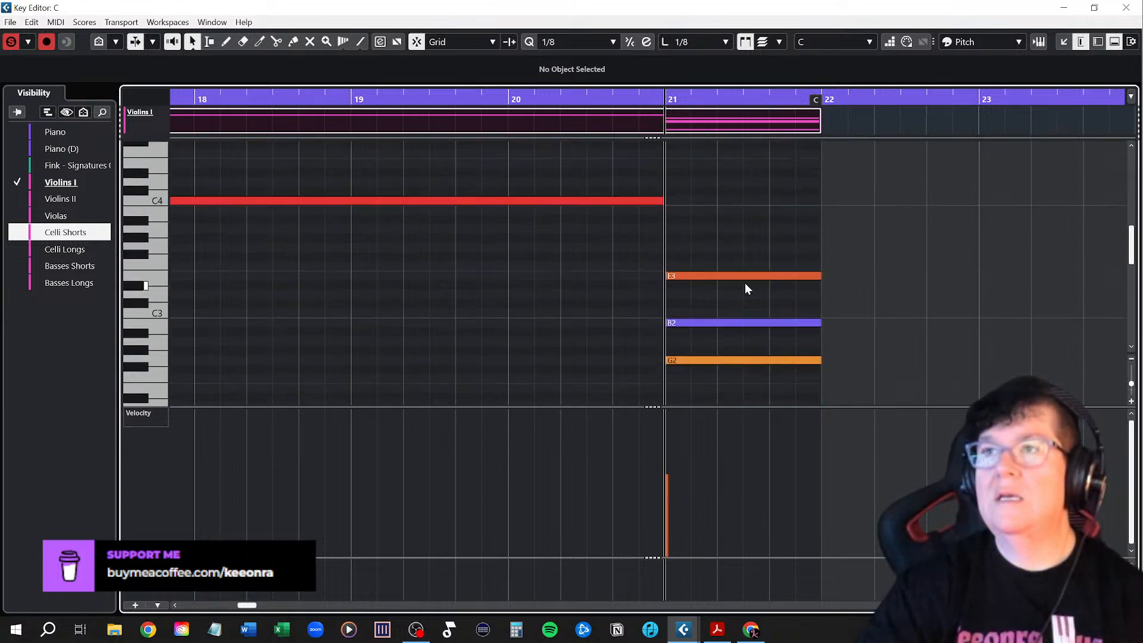
pyautogui.click(711, 324)
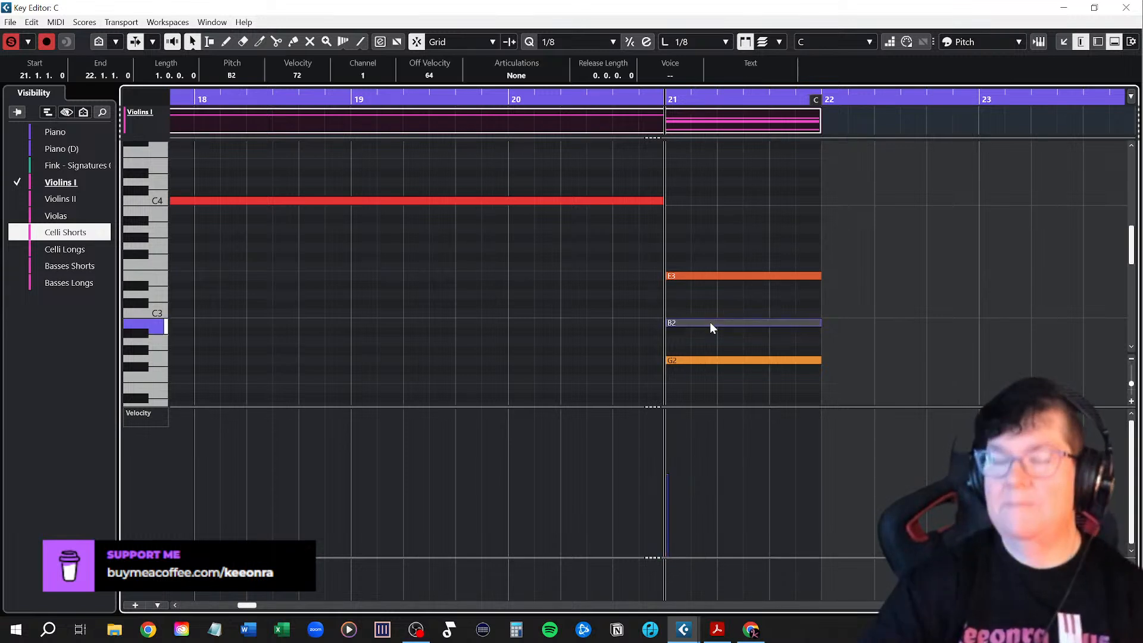
pyautogui.hotkey('shift', 'Up')
# Delete the E3, G2 and E1 notes at bar 21 in Violins I and close the Key Editor
pyautogui.moveTo(697, 262); pyautogui.dragTo(730, 379)
pyautogui.press('Delete')
pyautogui.scroll(-3, 730, 376)
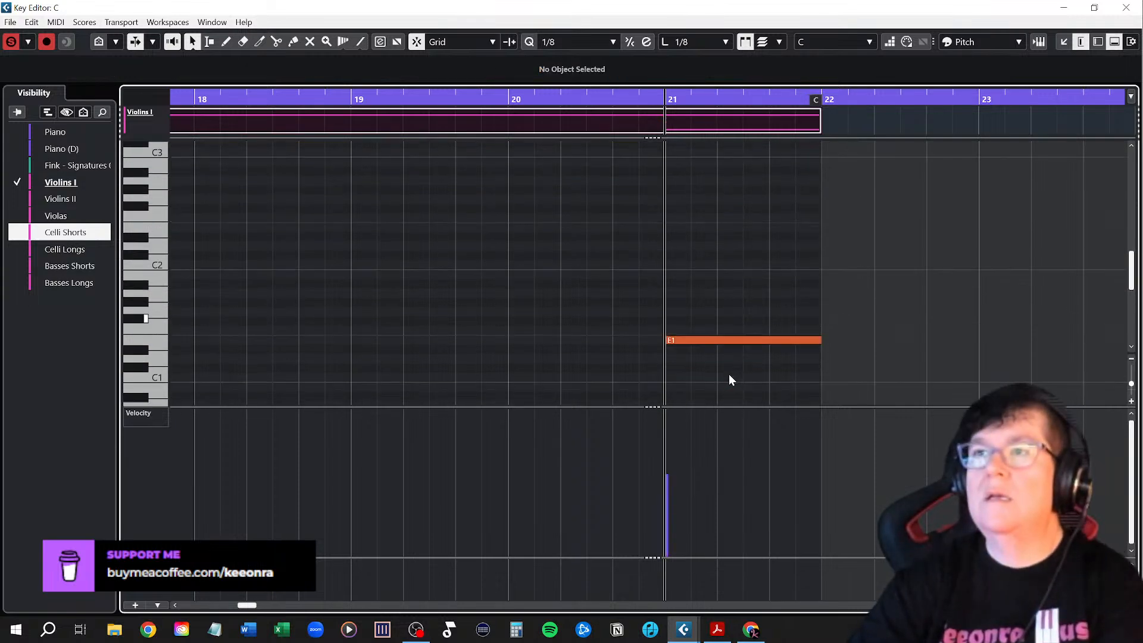
pyautogui.click(706, 339)
pyautogui.press('Delete')
pyautogui.click(1126, 7)
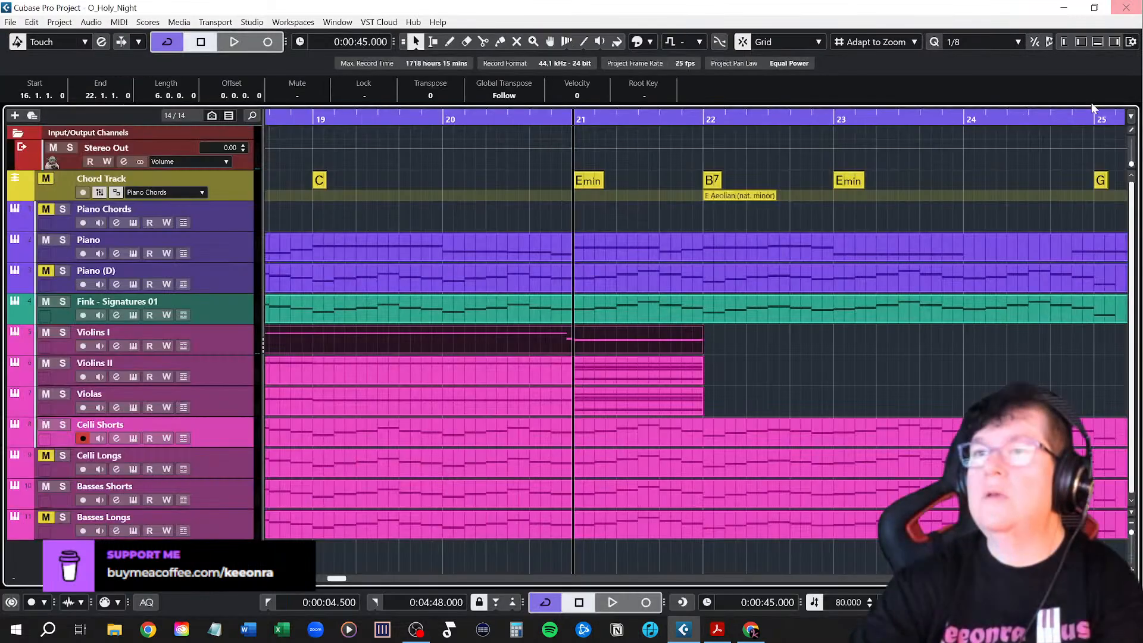
# In Violins II, delete the separate bar 21 E3 note and extend the bar 19 E3 note to bar 22
pyautogui.click(641, 373)
pyautogui.doubleClick(642, 372)
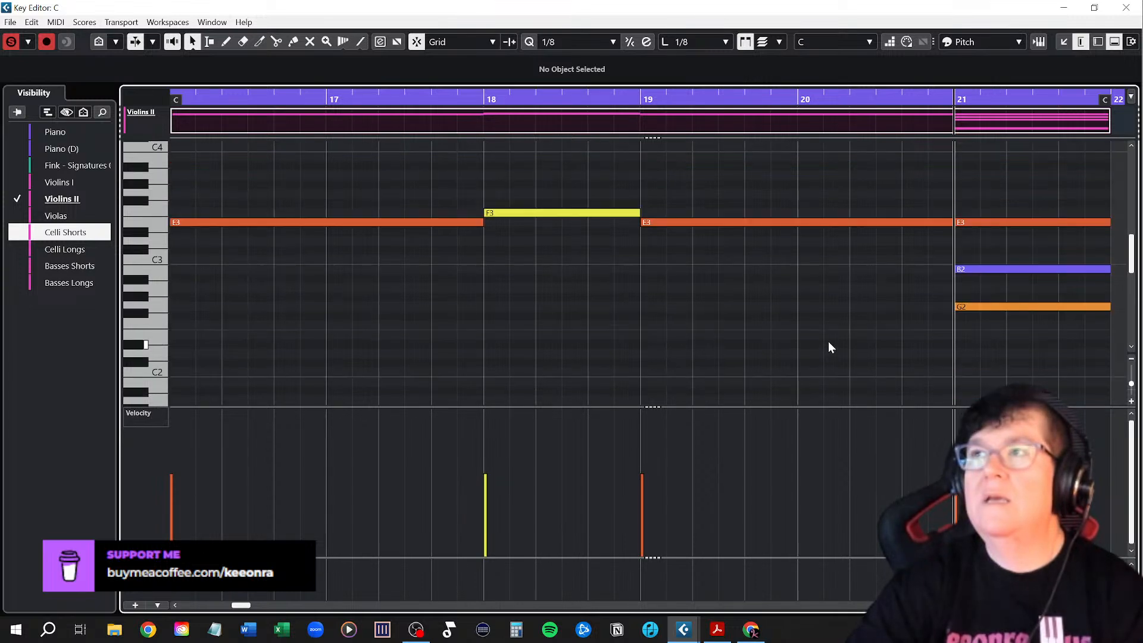
pyautogui.hscroll(6, 896, 350)
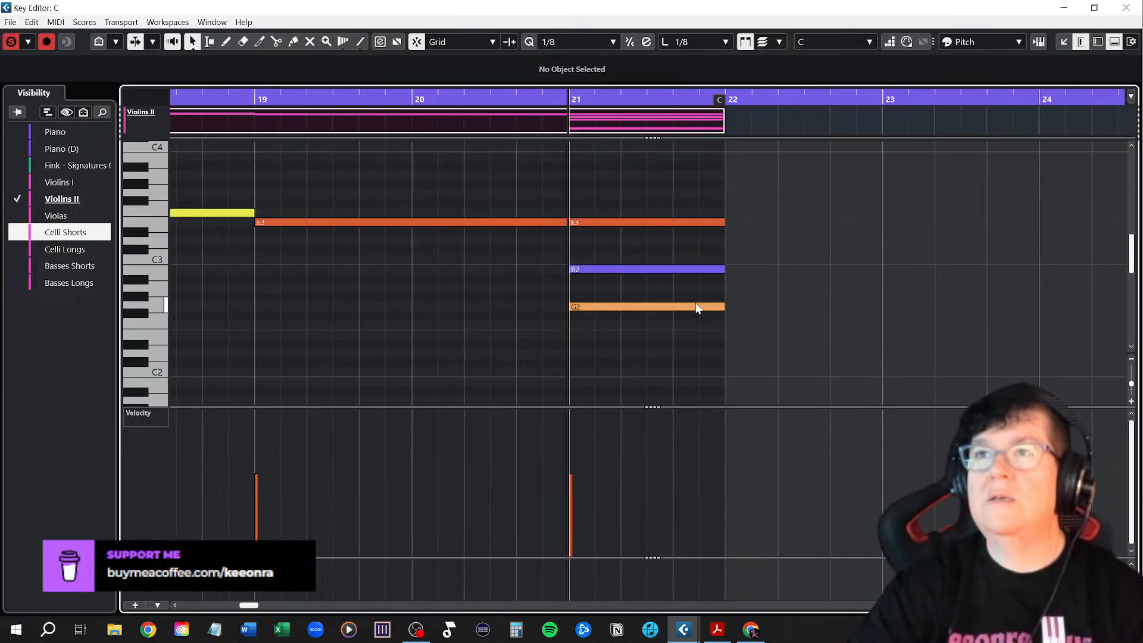
pyautogui.scroll(-2, 670, 252)
pyautogui.scroll(2, 671, 252)
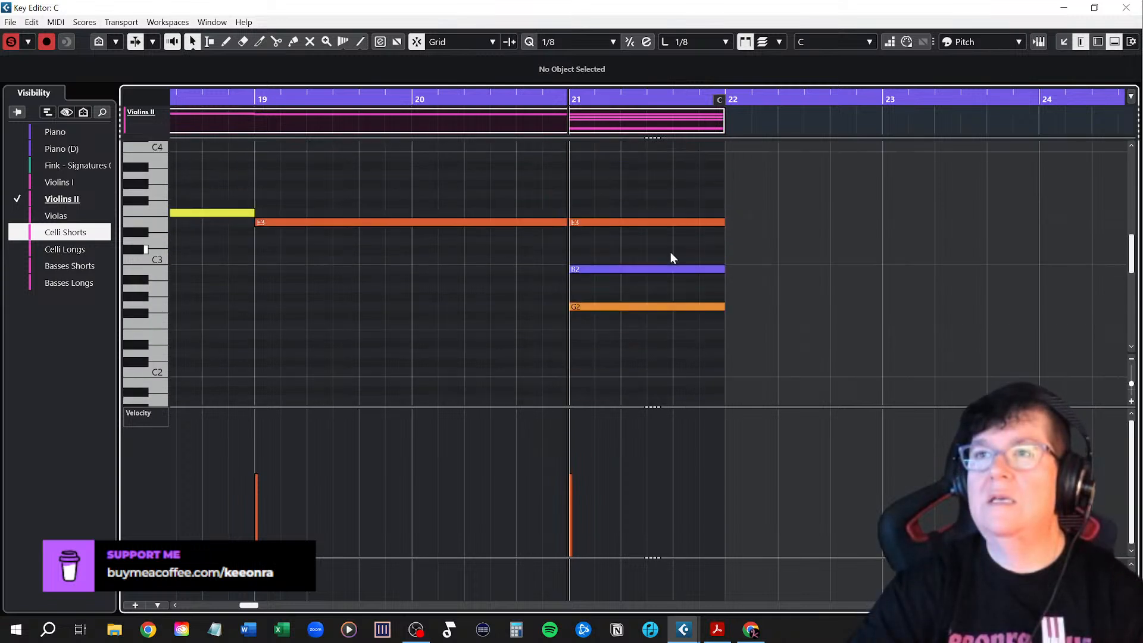
pyautogui.click(616, 222)
pyautogui.press('Delete')
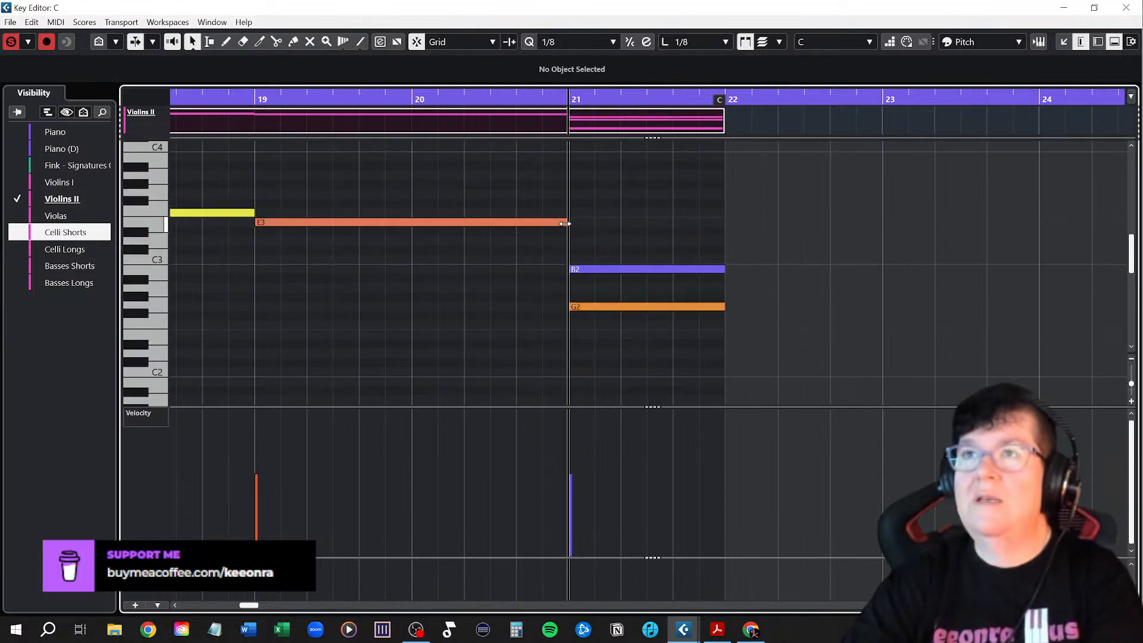
pyautogui.moveTo(566, 222); pyautogui.dragTo(725, 225)
# Delete the B2, G2 and E1 notes at bar 21 in Violins II and close the Key Editor
pyautogui.scroll(-2, 662, 252)
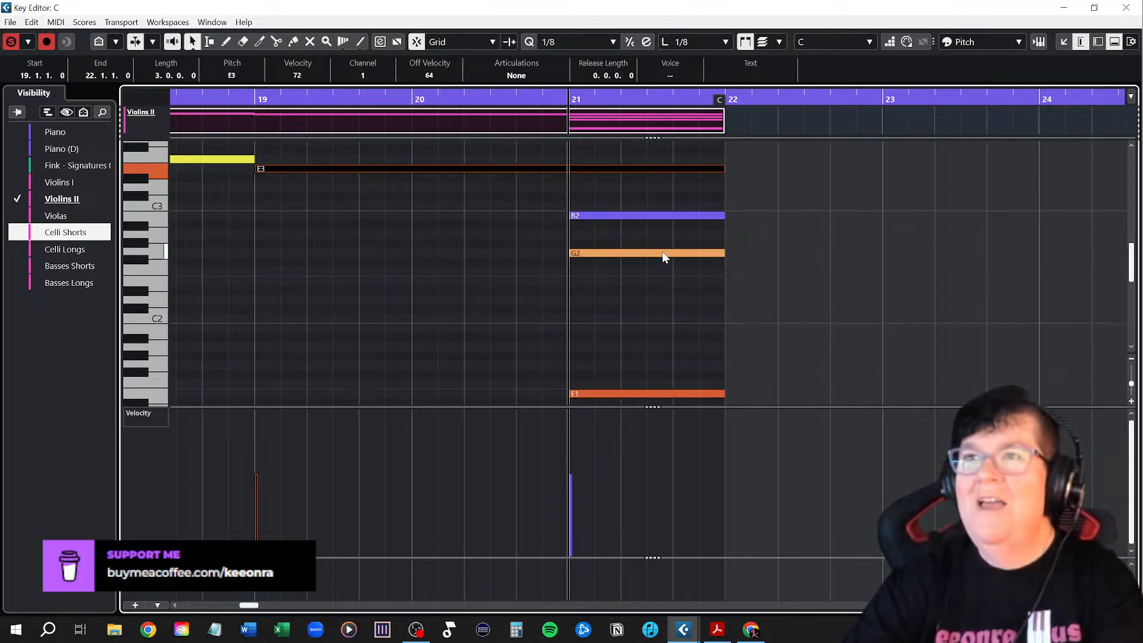
pyautogui.moveTo(635, 201); pyautogui.dragTo(681, 376)
pyautogui.press('Delete')
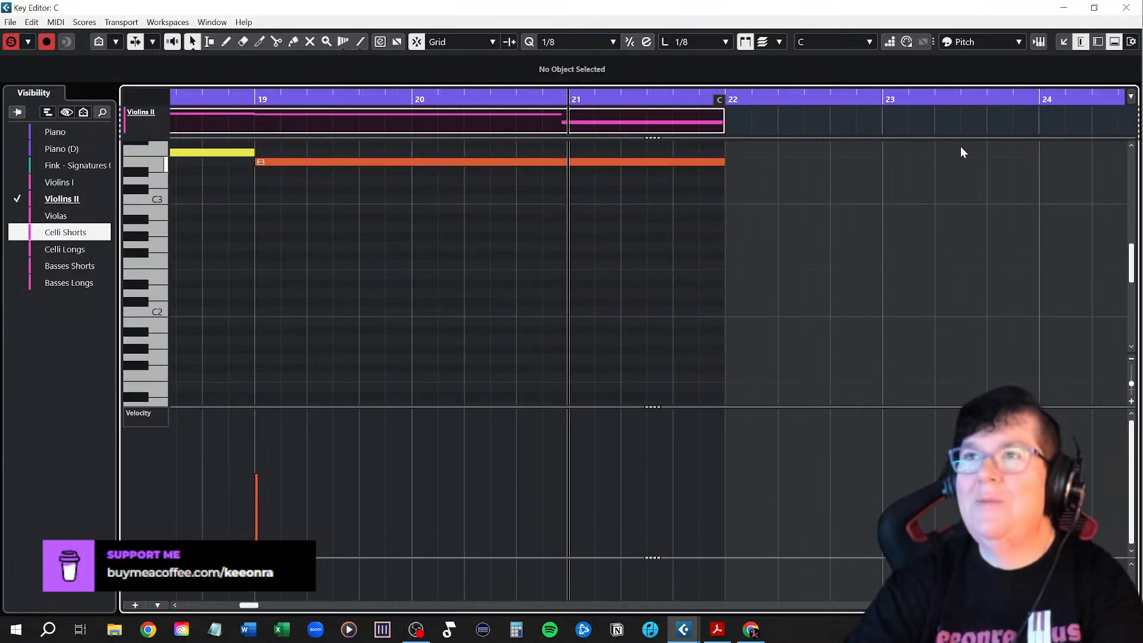
pyautogui.click(1125, 7)
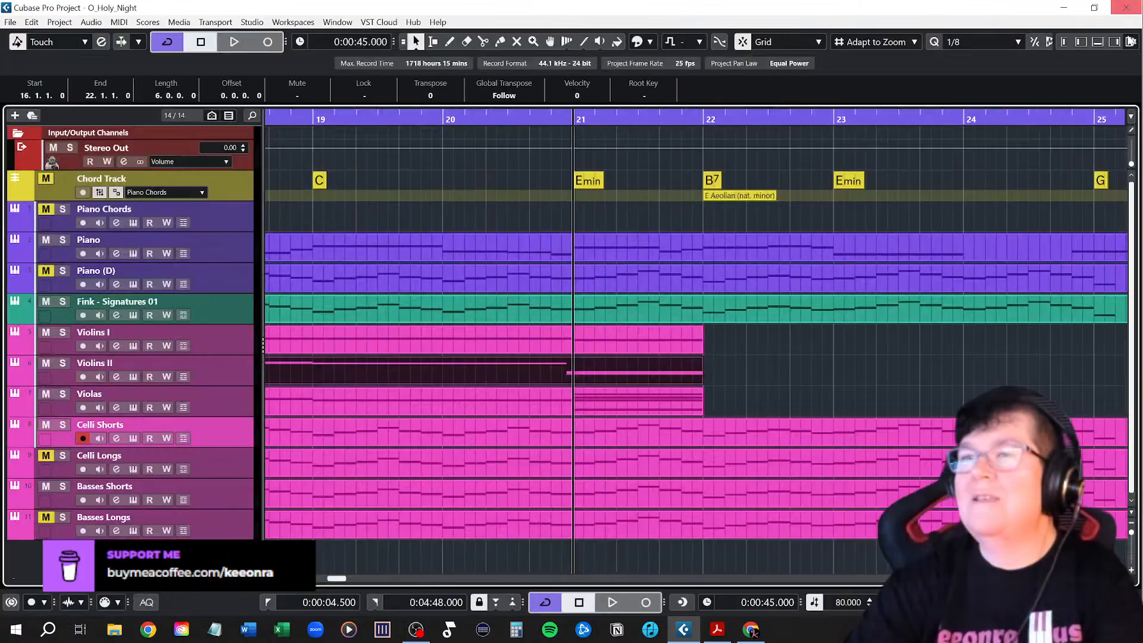
# In Violas, delete the separate bar 21 G2 note and extend the bar 19 G2 note to bar 22
pyautogui.doubleClick(602, 405)
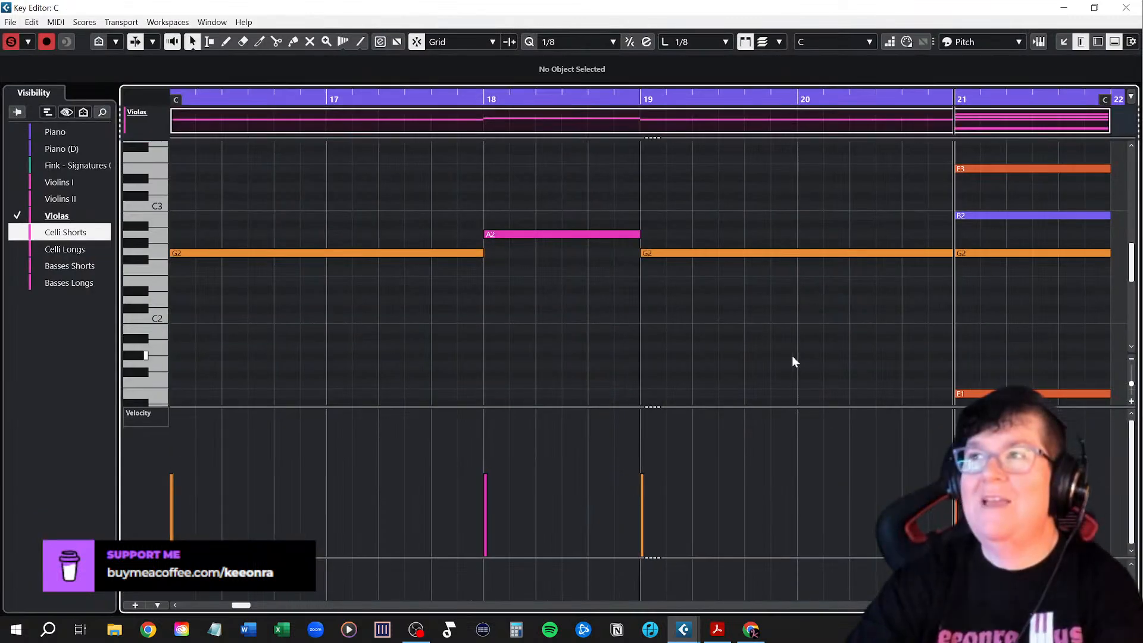
pyautogui.hscroll(5, 1025, 321)
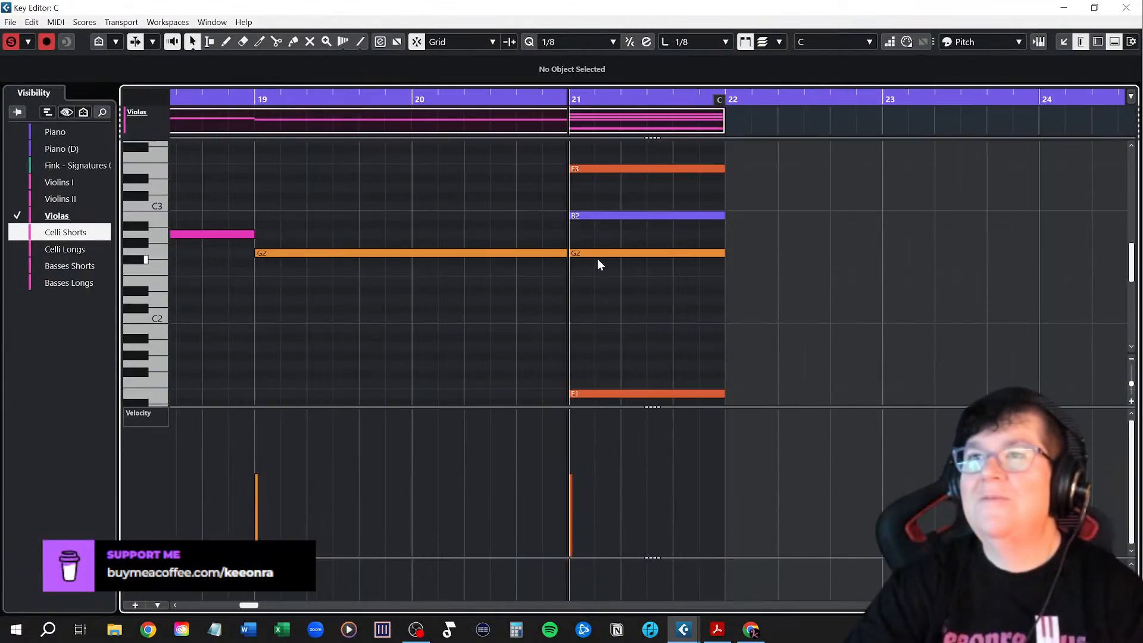
pyautogui.click(606, 254)
pyautogui.press('Delete')
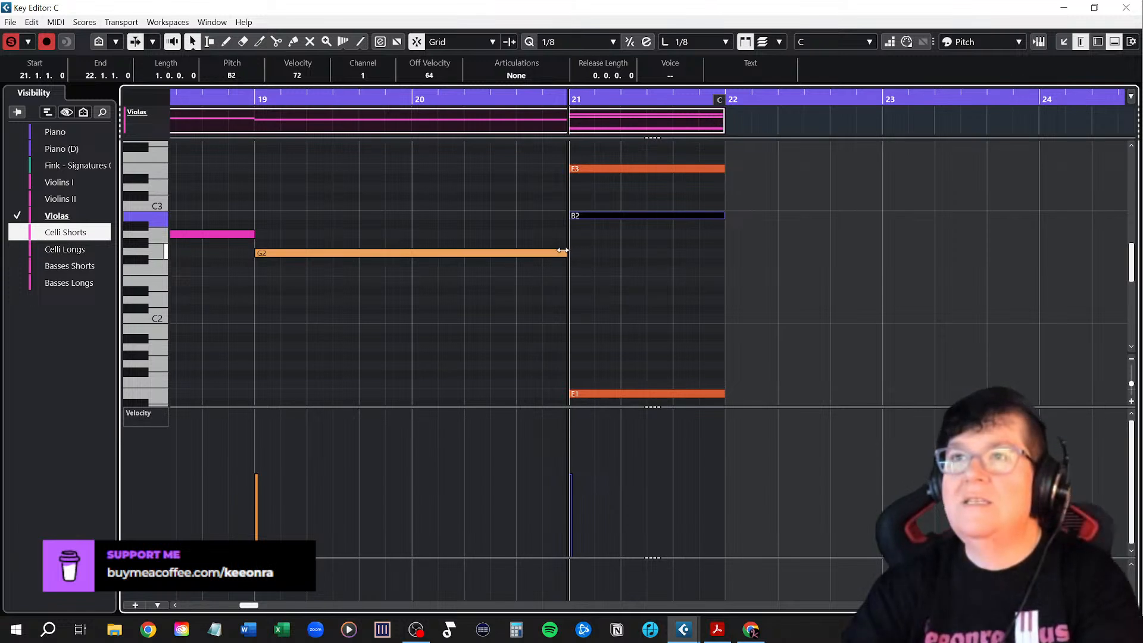
pyautogui.moveTo(562, 250); pyautogui.dragTo(724, 253)
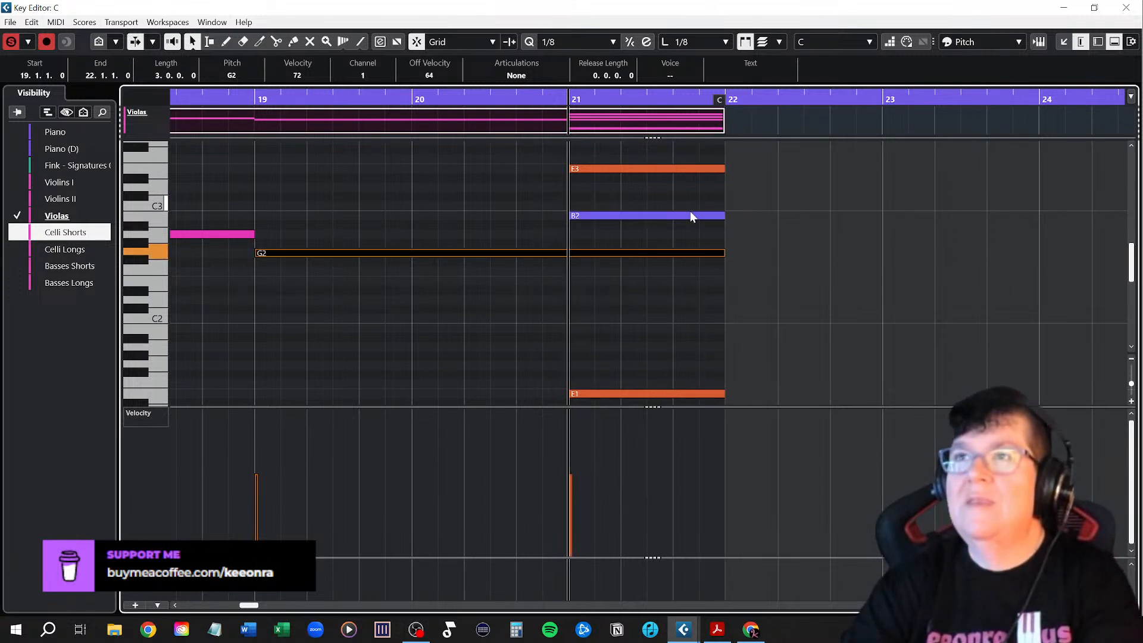
# Delete the E3, B2 and E1 notes at bar 21 in Violas and close the Key Editor
pyautogui.moveTo(643, 156); pyautogui.dragTo(681, 233)
pyautogui.press('Delete')
pyautogui.click(633, 394)
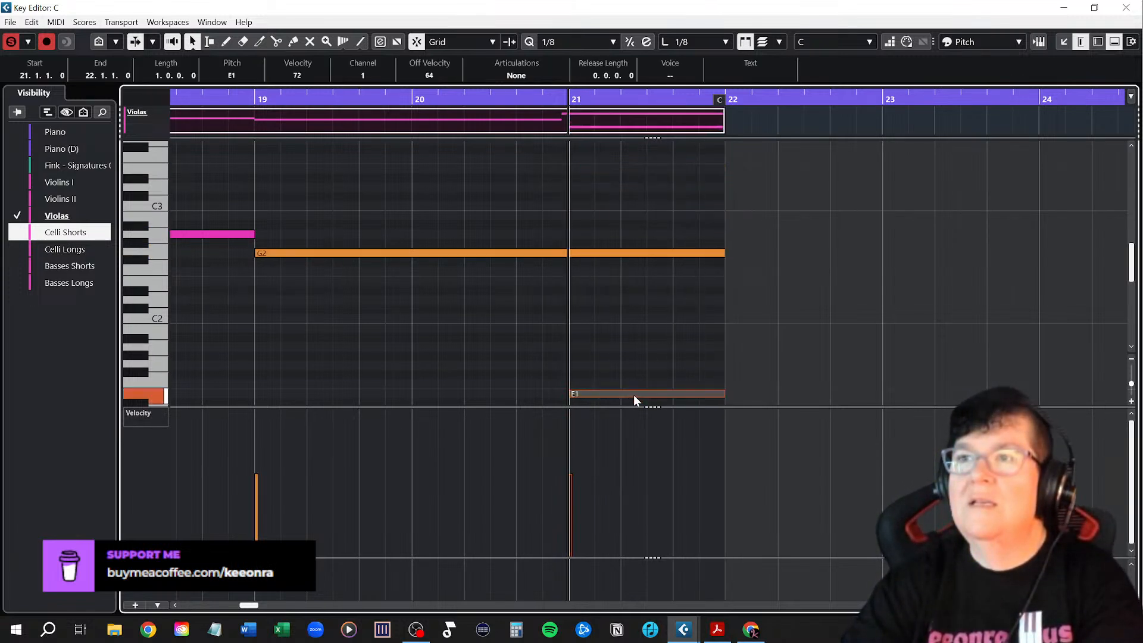
pyautogui.press('Delete')
pyautogui.click(1125, 7)
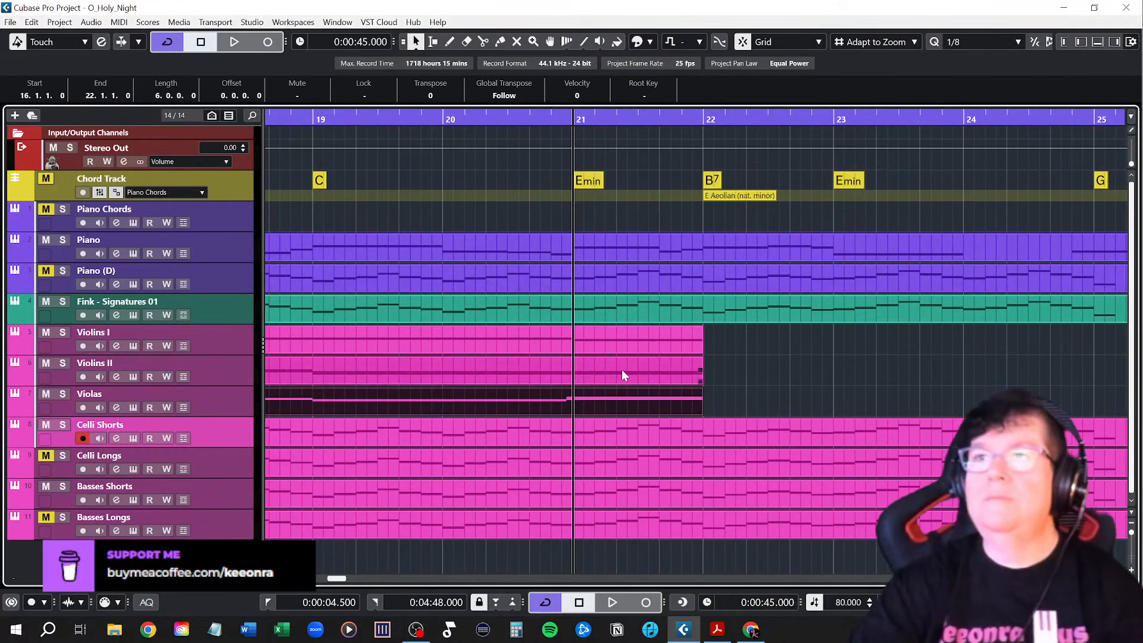
# Save the project and play the arrangement from bar 20 to just past bar 22
pyautogui.click(445, 120)
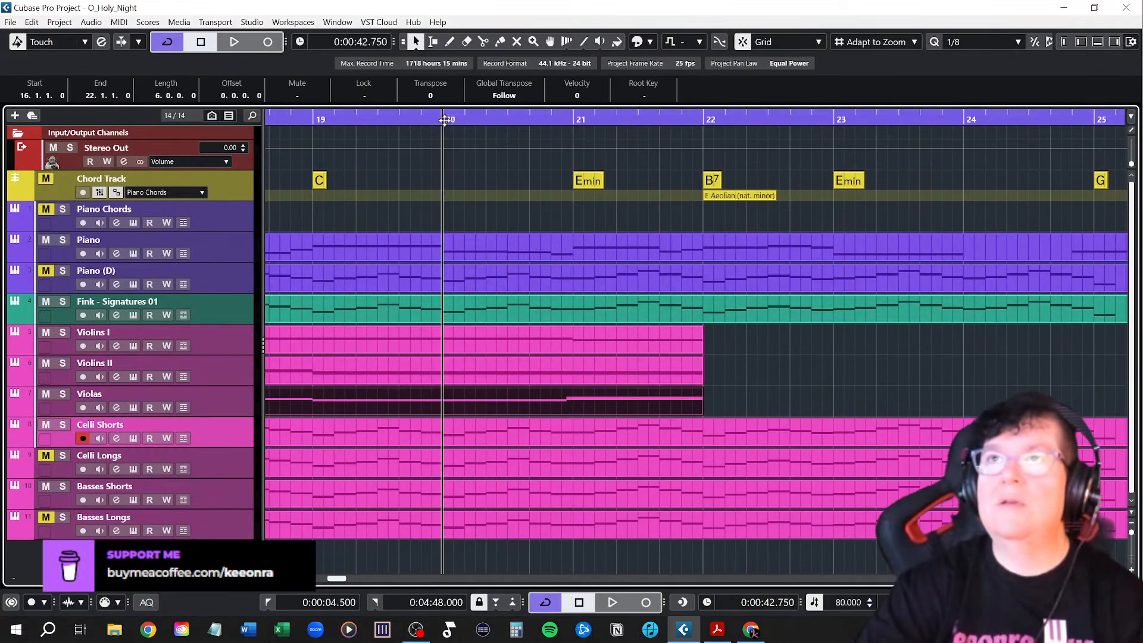
pyautogui.click(10, 22)
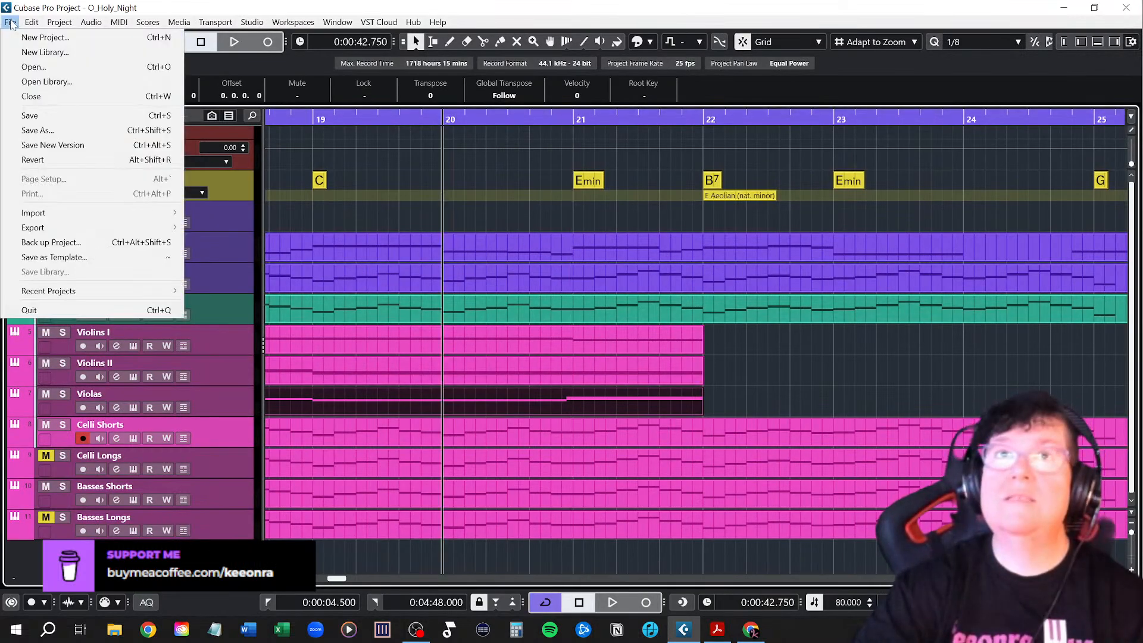
pyautogui.click(23, 119)
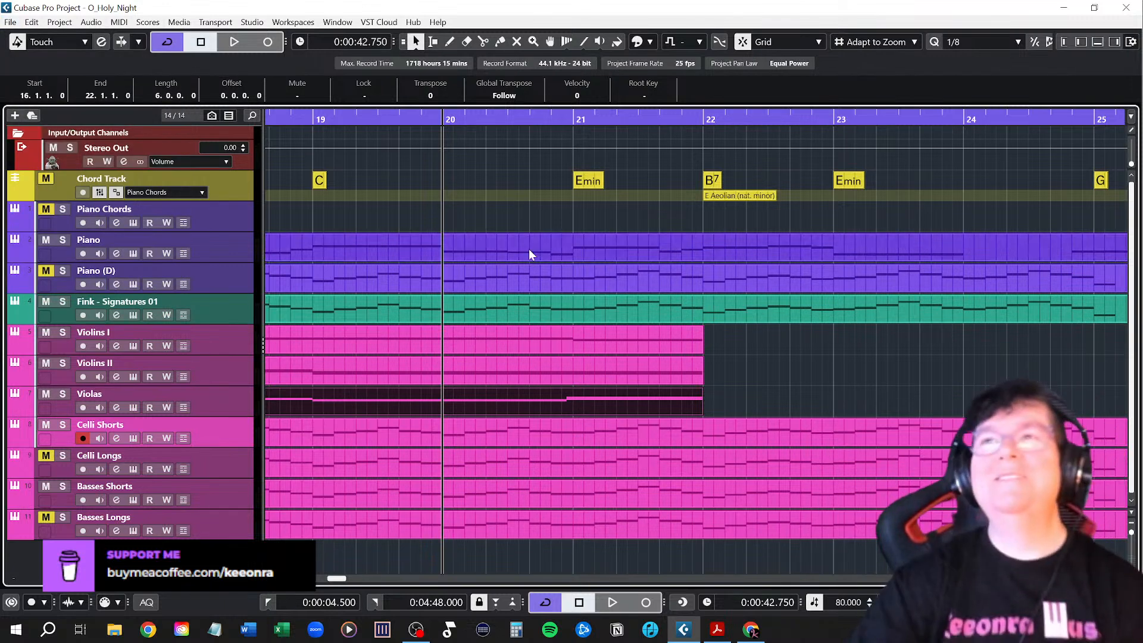
pyautogui.press('space')
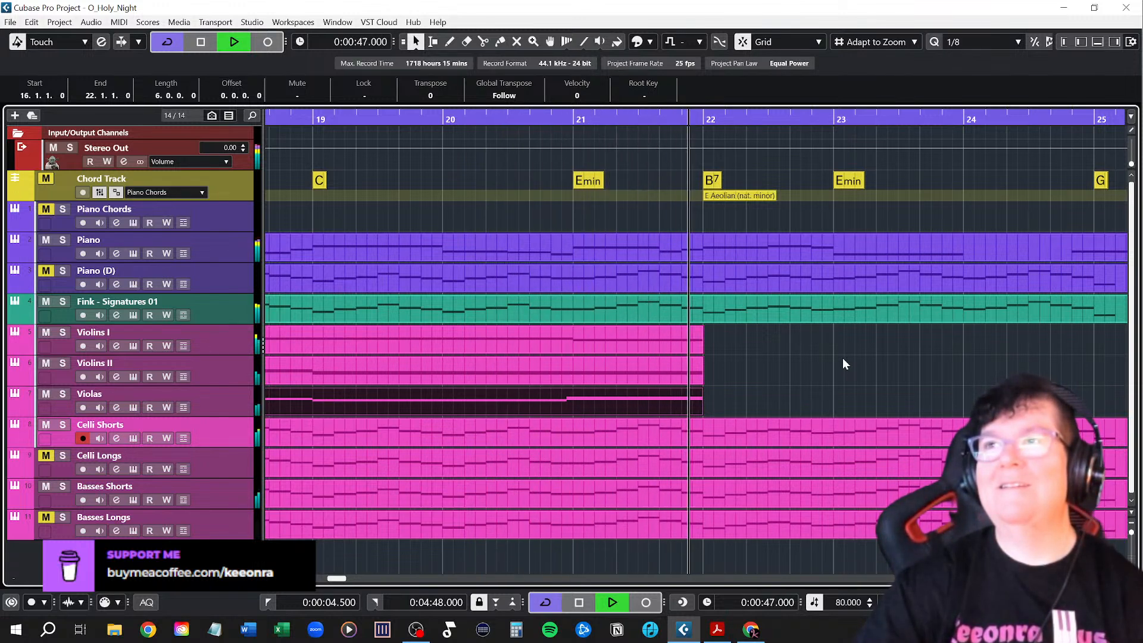
pyautogui.press('space')
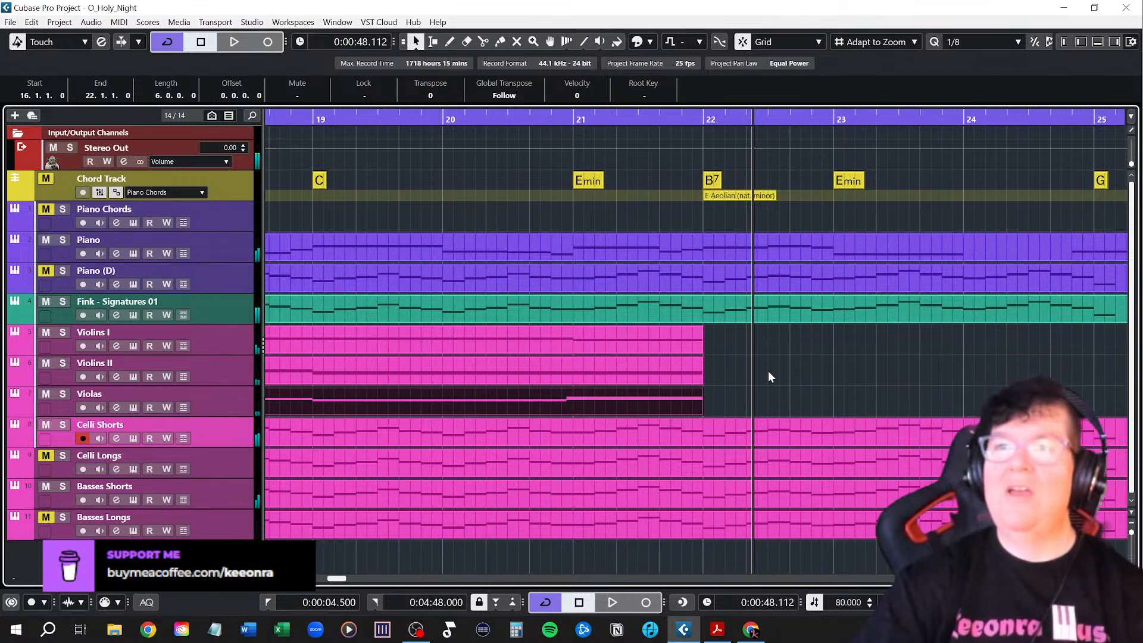
# Copy the B7 chord from the chord track to bar 22 on the Violins I, Violins II and Violas tracks
pyautogui.scroll(-4, 579, 393)
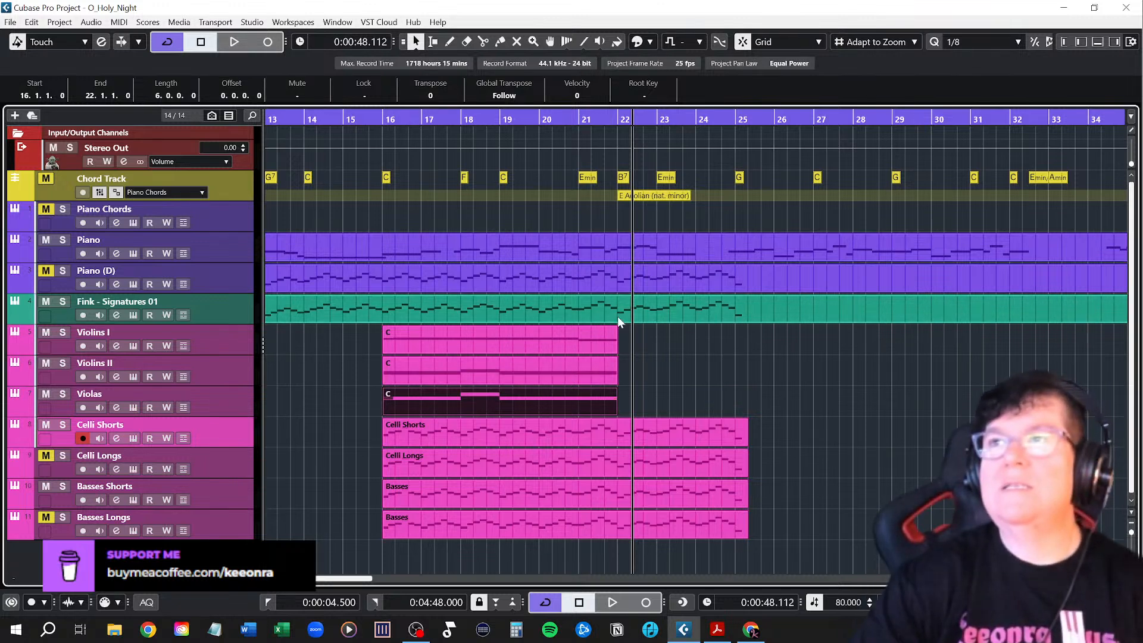
pyautogui.hscroll(3, 637, 393)
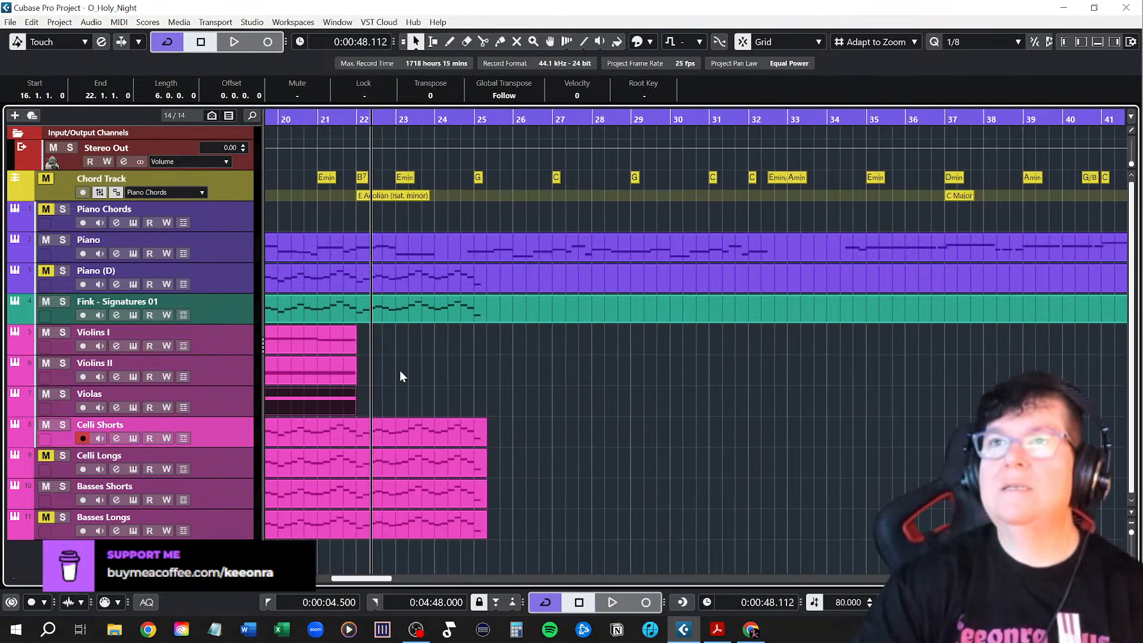
pyautogui.scroll(5, 371, 366)
pyautogui.hscroll(-2, 469, 367)
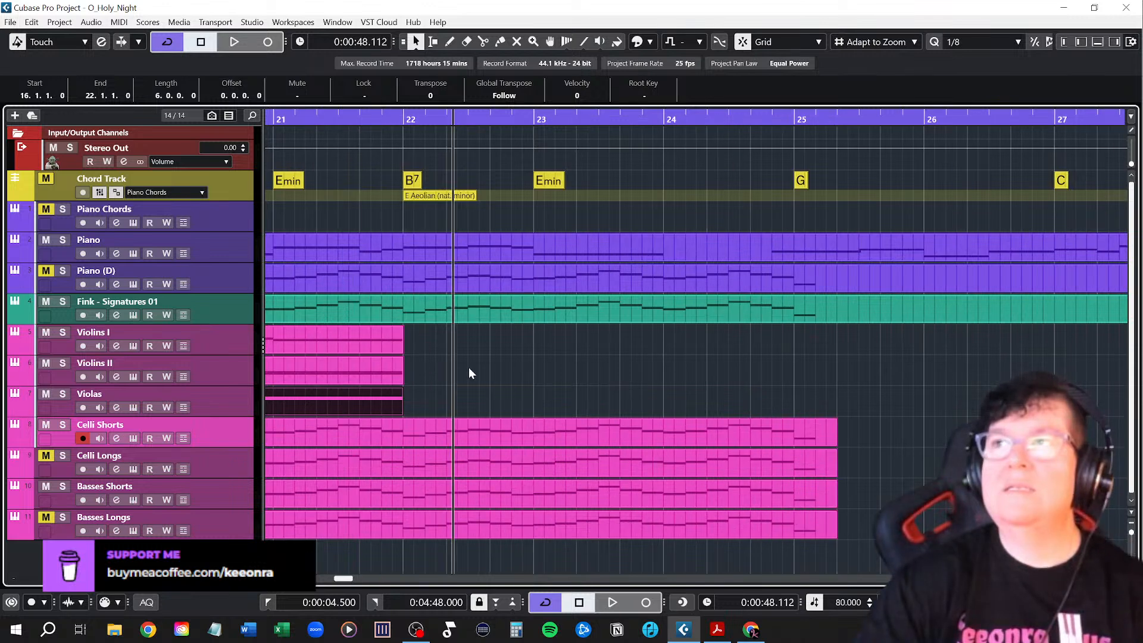
pyautogui.hscroll(-1, 532, 375)
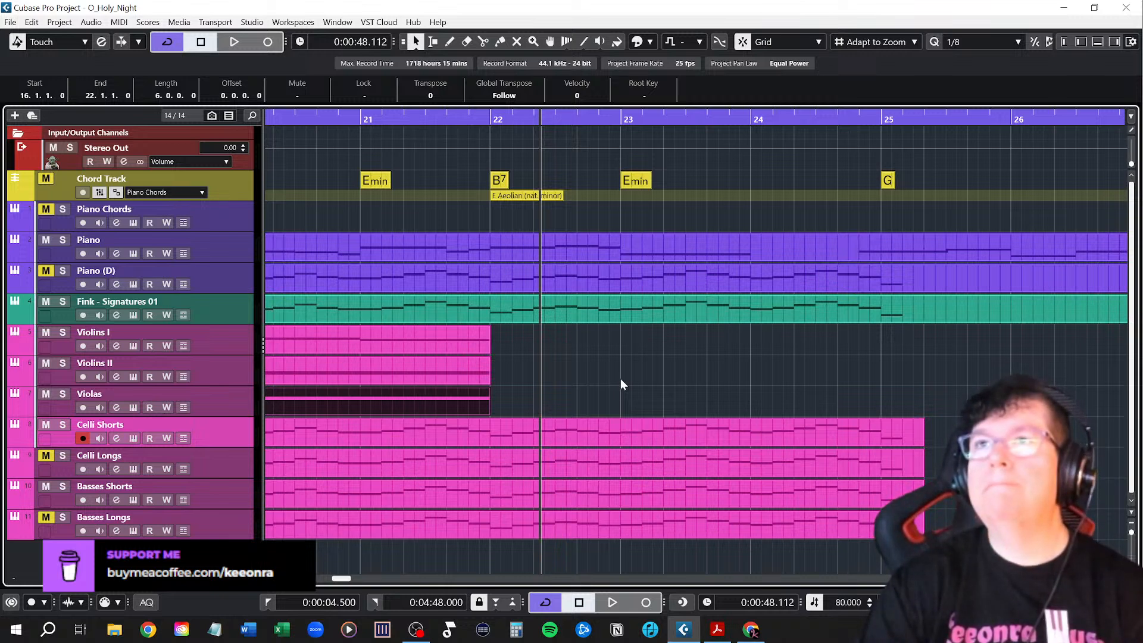
pyautogui.click(489, 118)
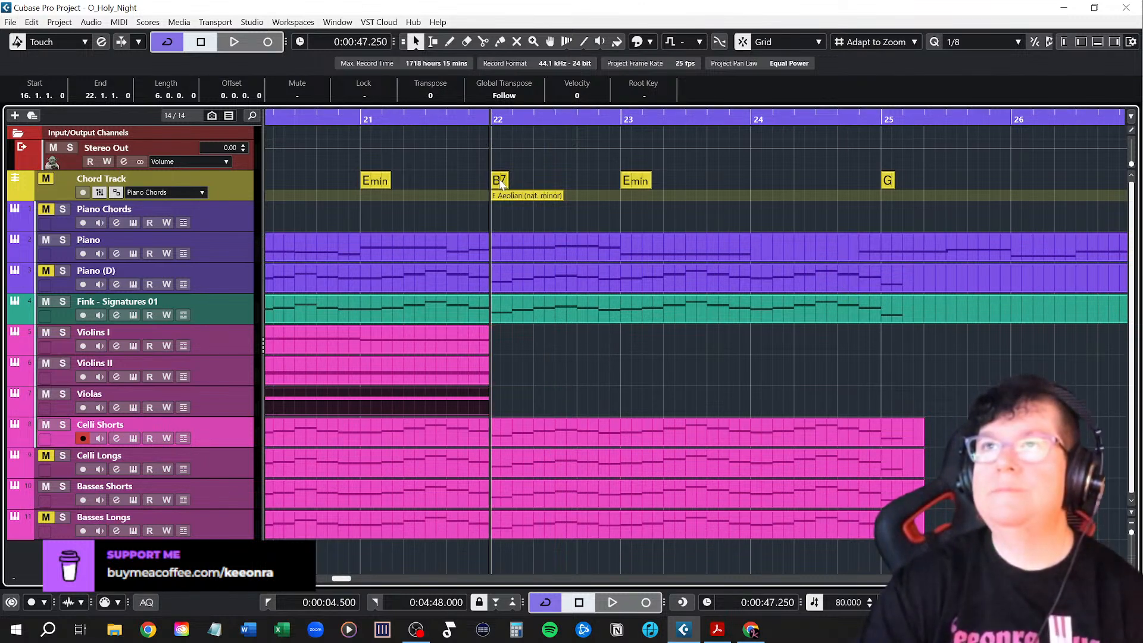
pyautogui.moveTo(499, 182); pyautogui.dragTo(513, 396)
# Glue the bar 22 B7 parts to the preceding parts on the Violins I, Violins II and Violas tracks
pyautogui.rightClick(667, 361)
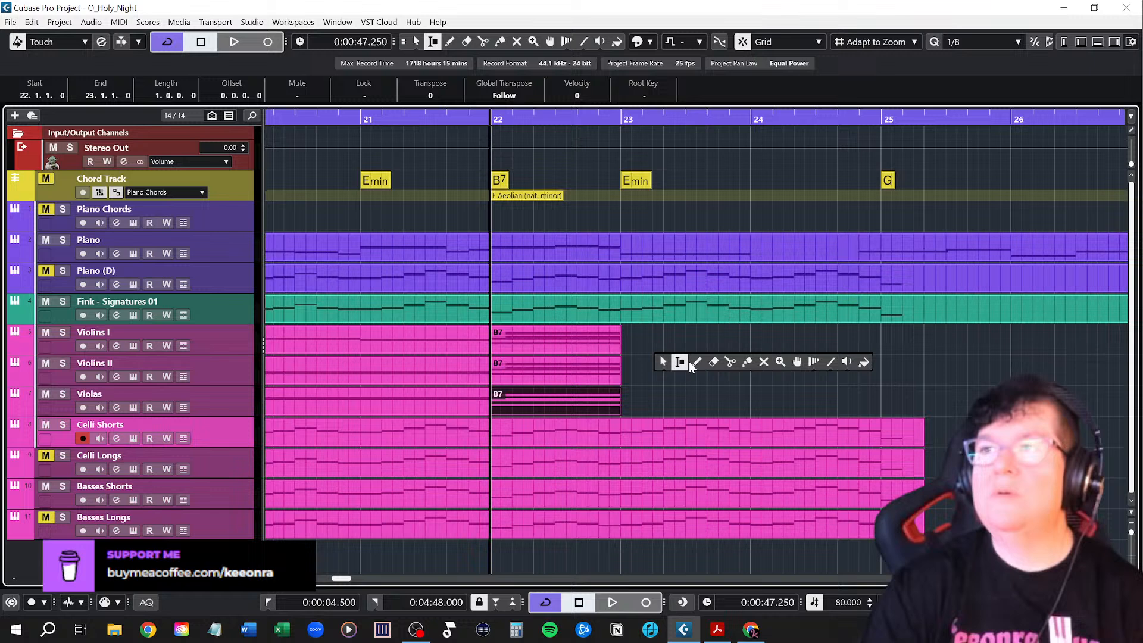
pyautogui.click(758, 364)
pyautogui.click(484, 337)
pyautogui.click(485, 365)
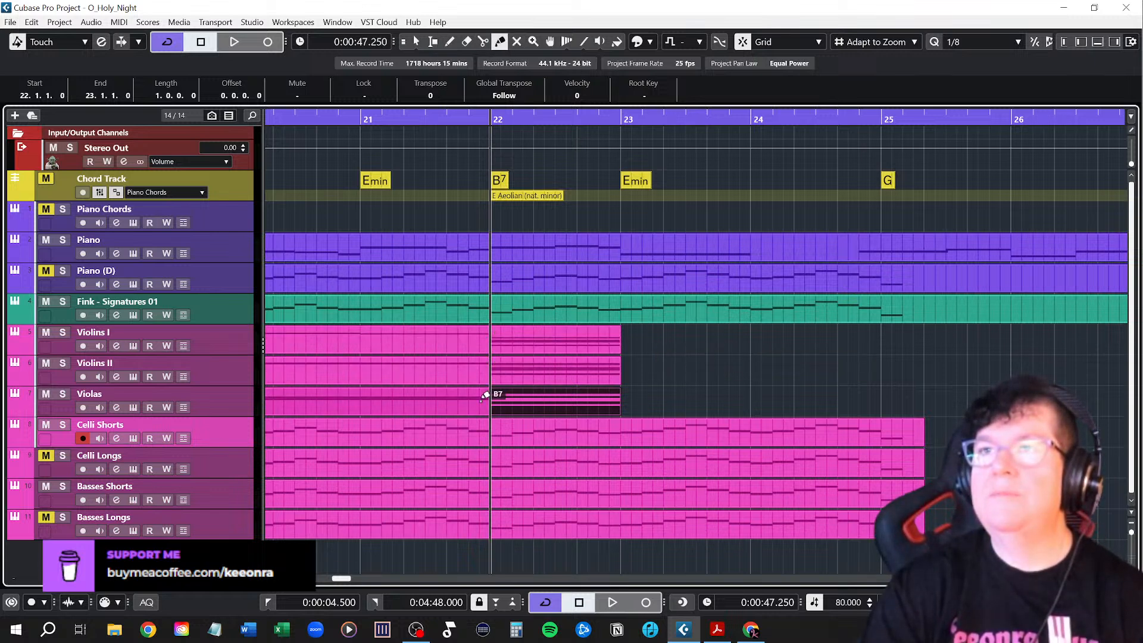
pyautogui.click(484, 397)
pyautogui.press('1')
pyautogui.click(505, 344)
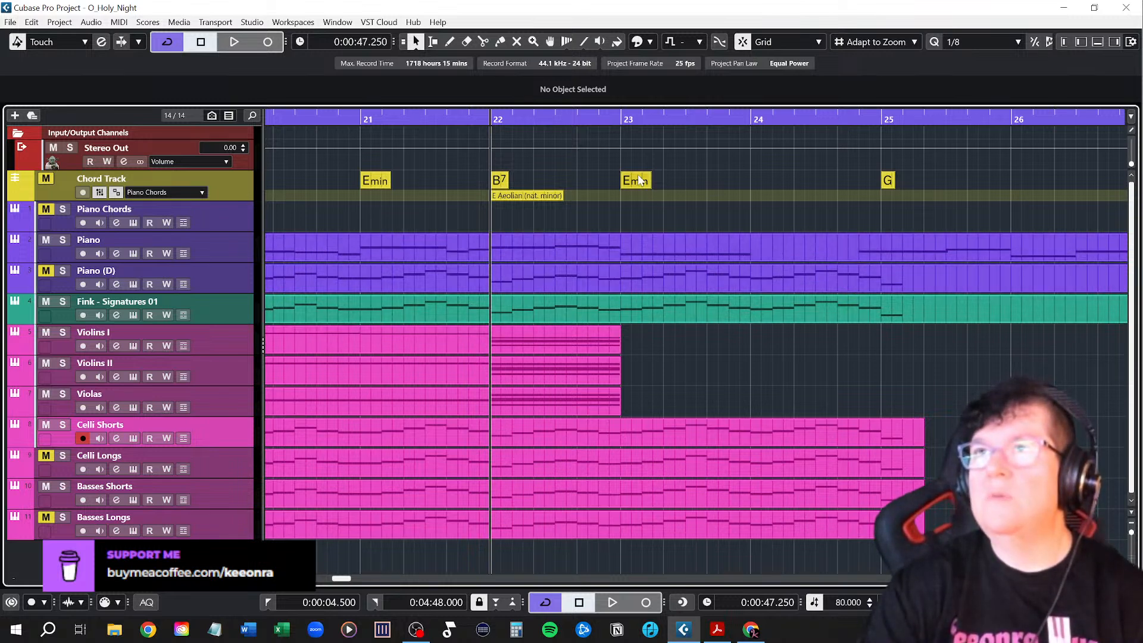
# Copy the Emin chord to bar 23 and the G chord to bar 25 on the Violins I, Violins II and Violas tracks
pyautogui.moveTo(640, 180); pyautogui.dragTo(631, 337)
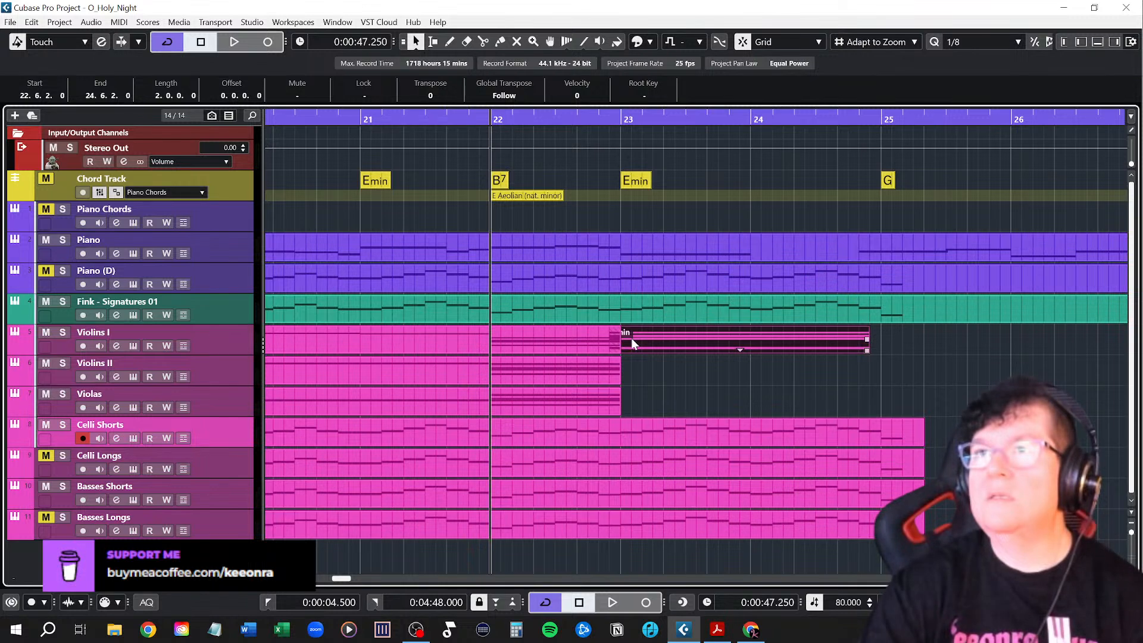
pyautogui.press('Delete')
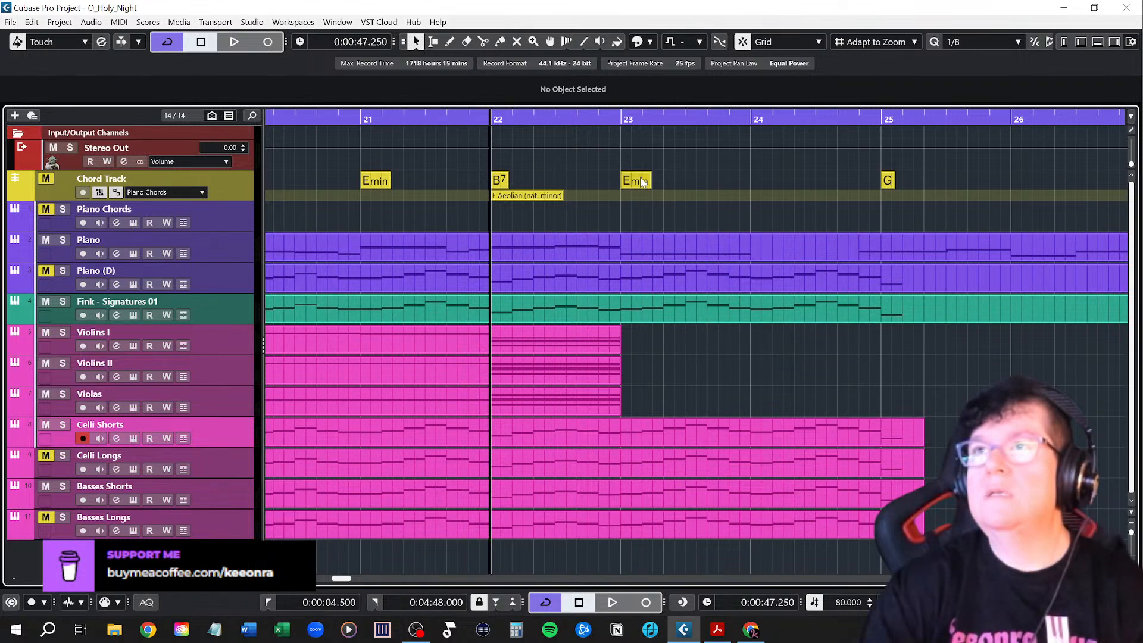
pyautogui.moveTo(637, 182); pyautogui.dragTo(634, 348)
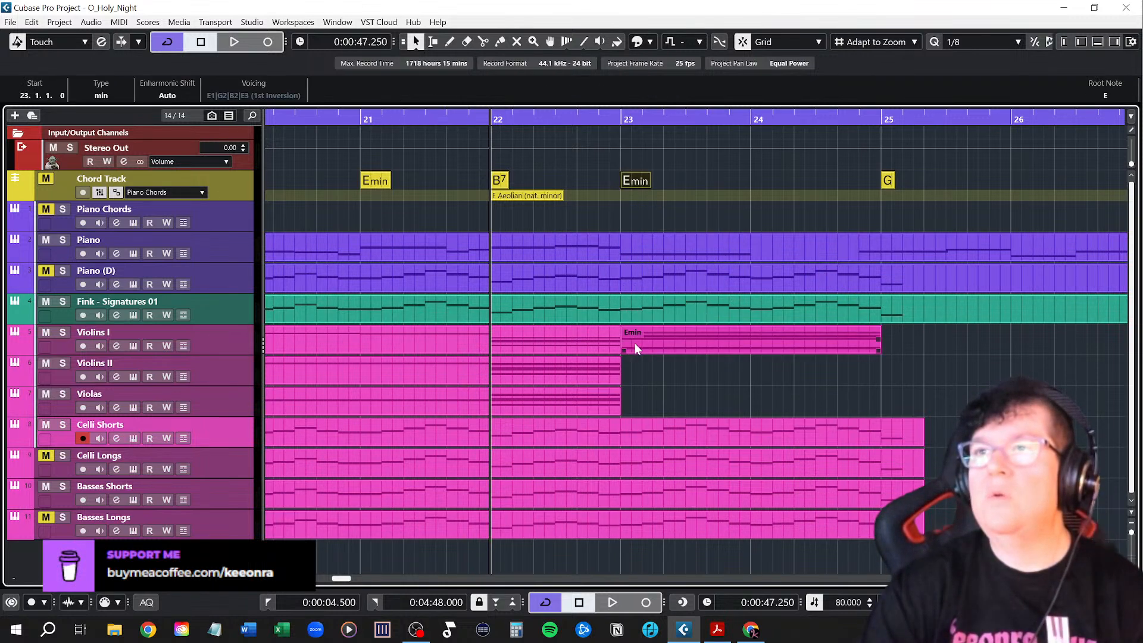
pyautogui.moveTo(635, 180); pyautogui.dragTo(658, 394)
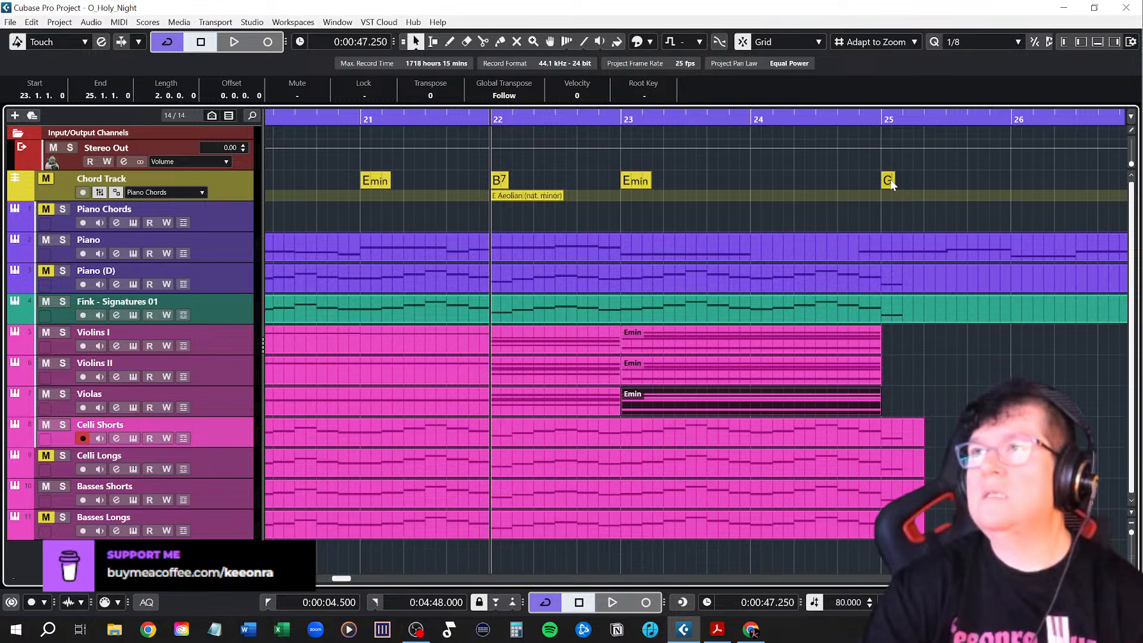
pyautogui.moveTo(890, 180); pyautogui.dragTo(917, 394)
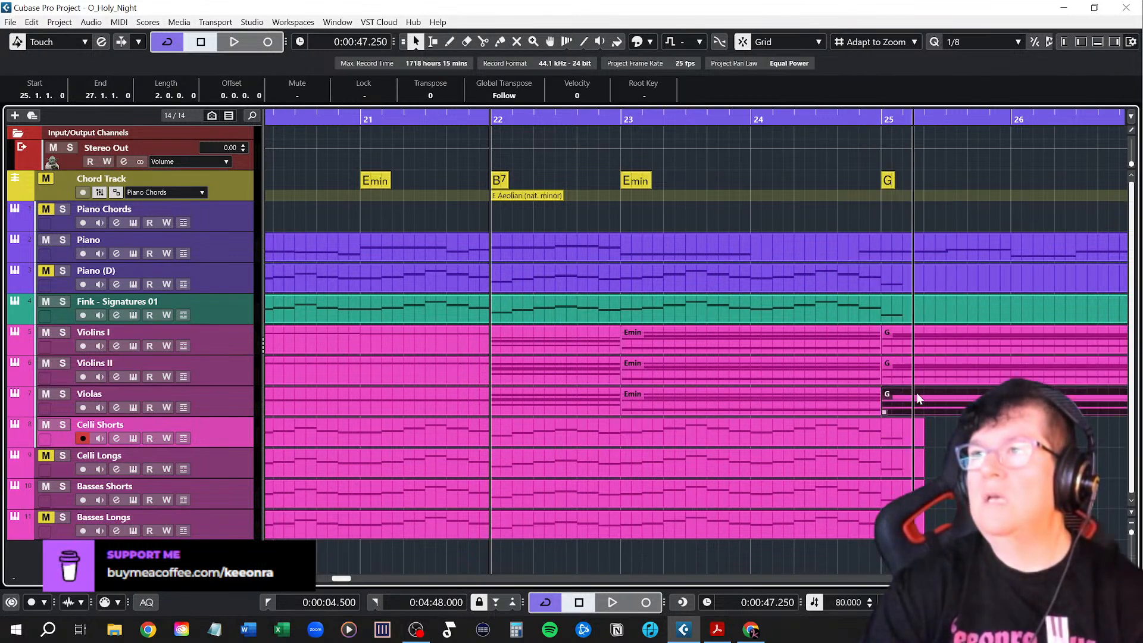
# Glue the bar 23 Emin and bar 25 G parts to the preceding parts on Violins I, Violins II and Violas
pyautogui.rightClick(928, 433)
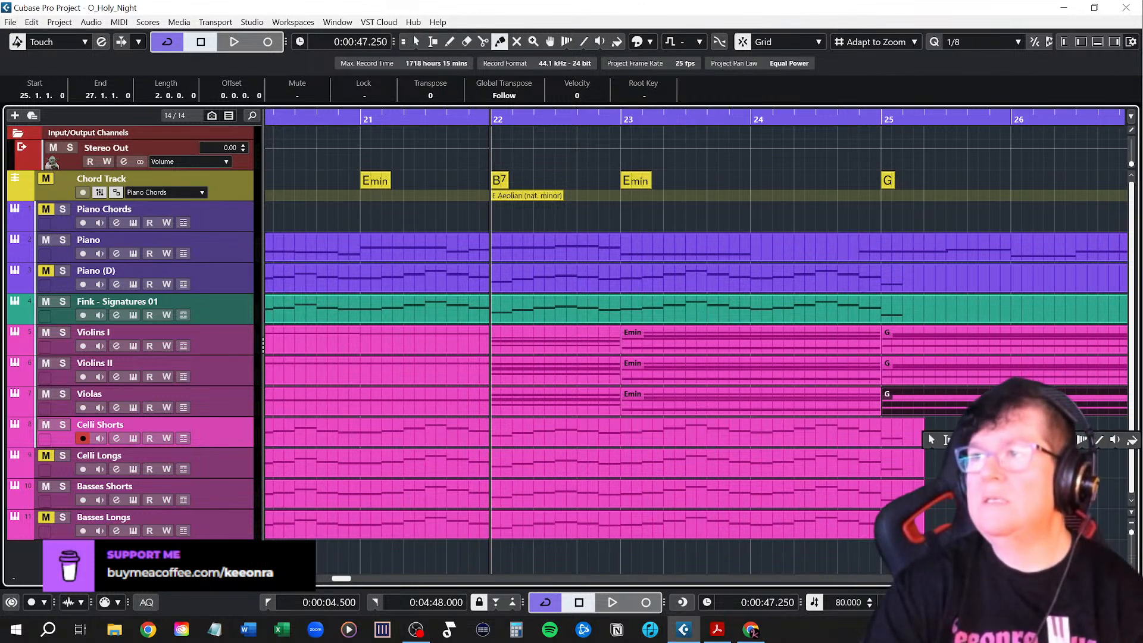
pyautogui.click(1015, 440)
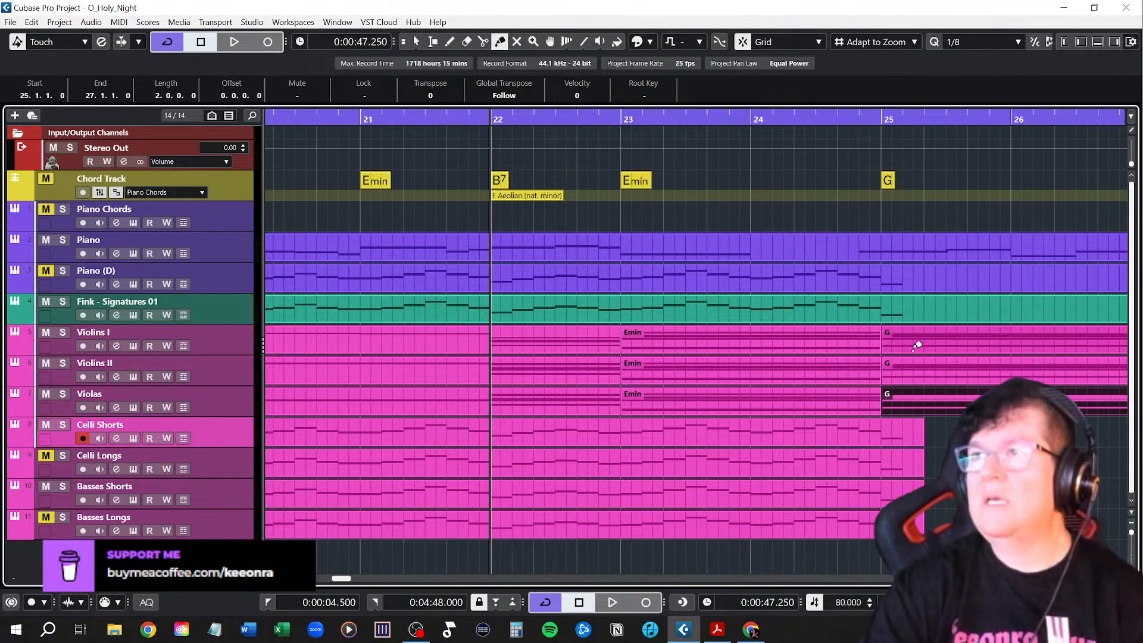
pyautogui.click(872, 335)
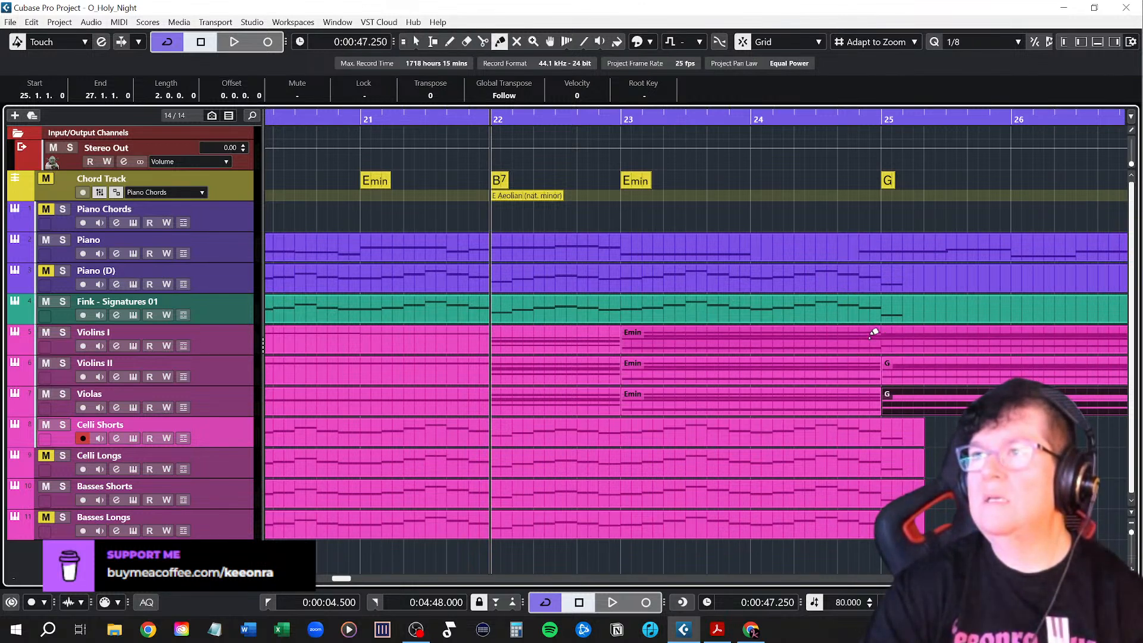
pyautogui.click(604, 334)
pyautogui.click(596, 366)
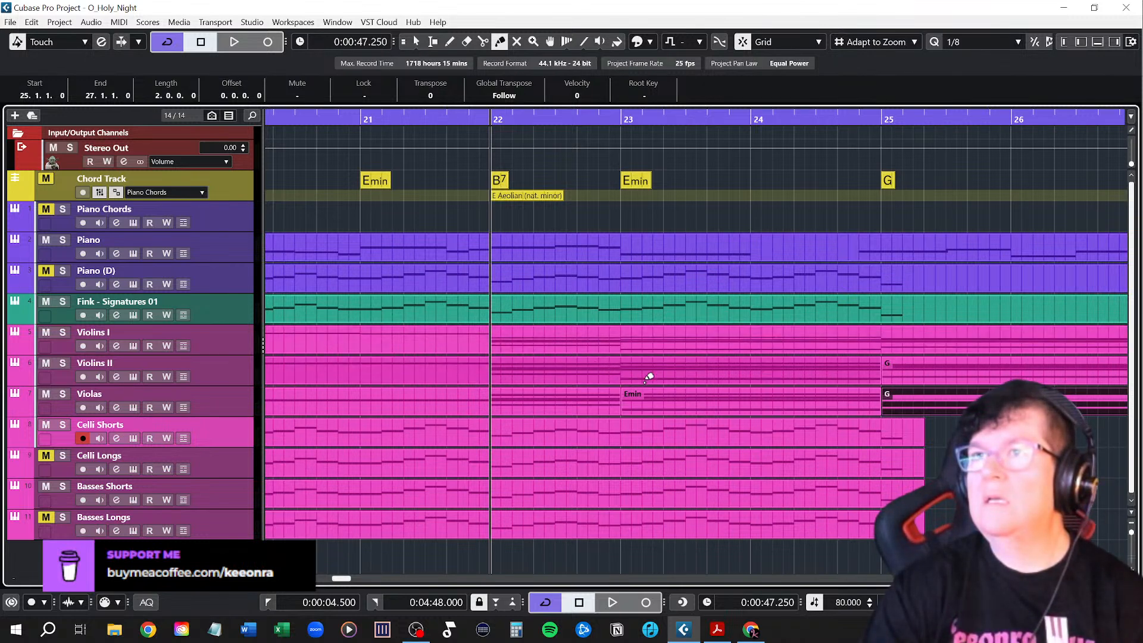
pyautogui.click(720, 399)
pyautogui.click(615, 406)
pyautogui.click(857, 366)
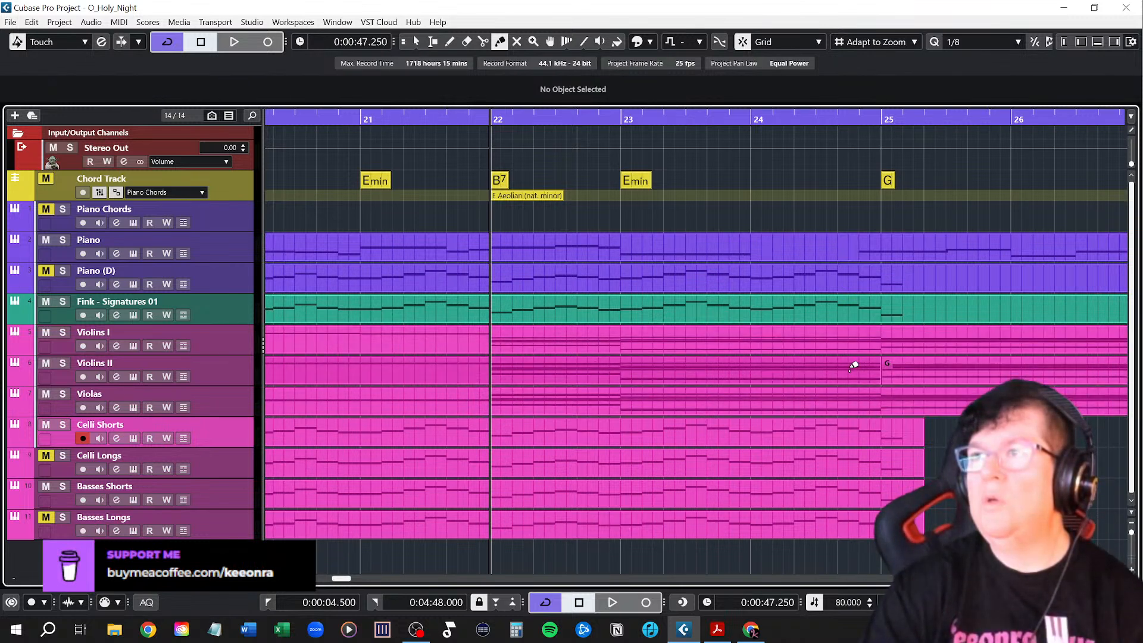
pyautogui.click(819, 393)
pyautogui.rightClick(883, 396)
pyautogui.click(884, 394)
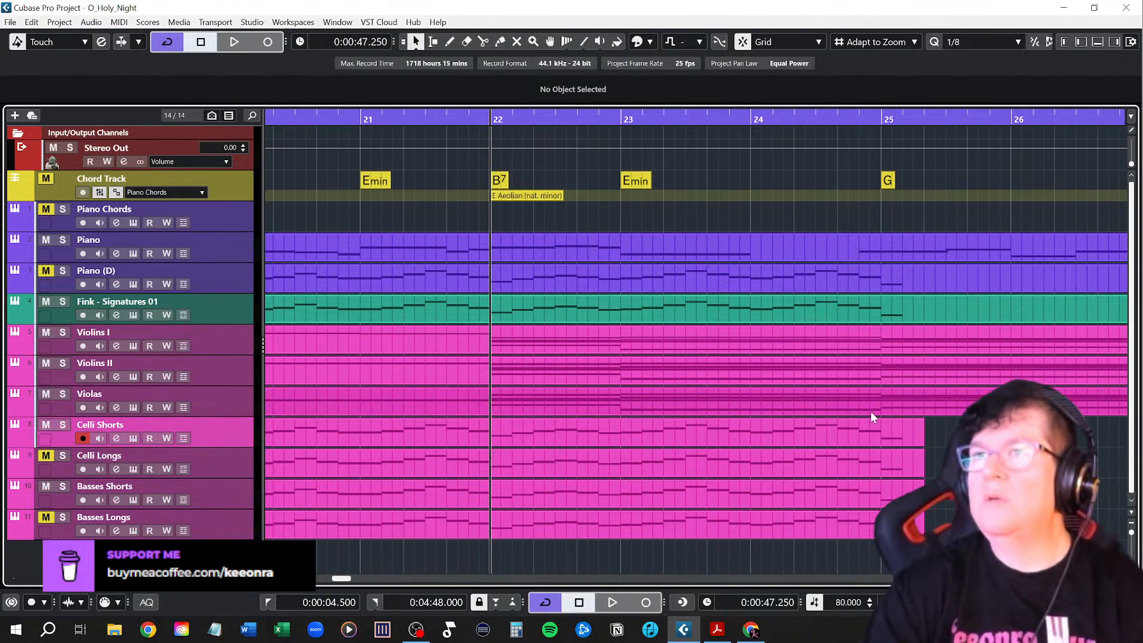
# Open the Violins I part in the Key Editor and display Violins II and Violas with it across bars 22 to 27
pyautogui.doubleClick(522, 341)
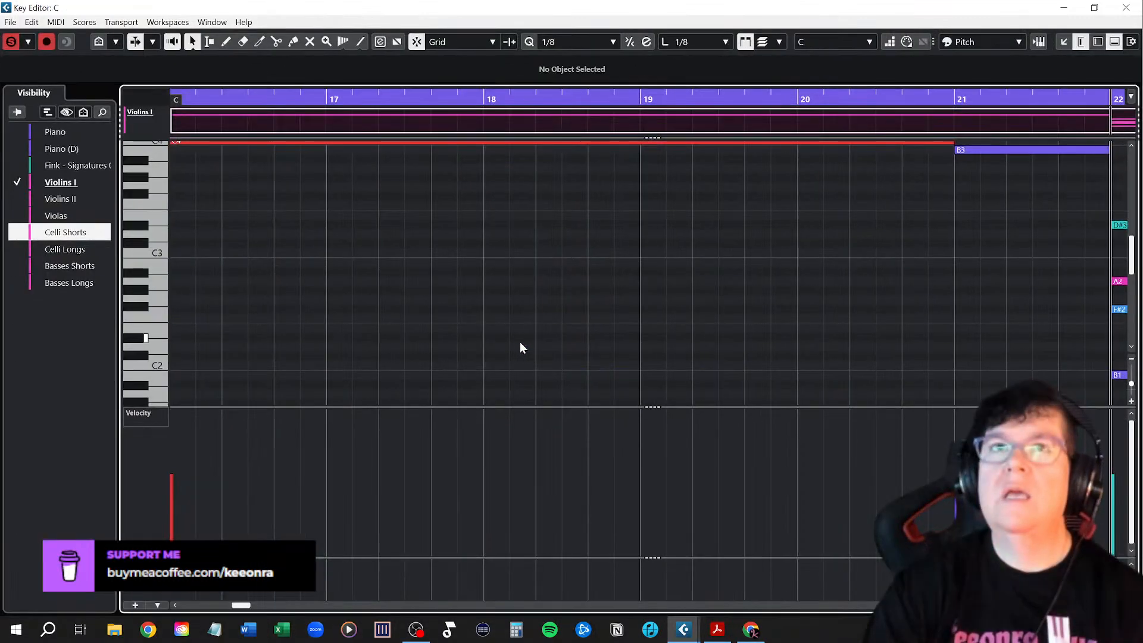
pyautogui.click(17, 199)
pyautogui.click(18, 216)
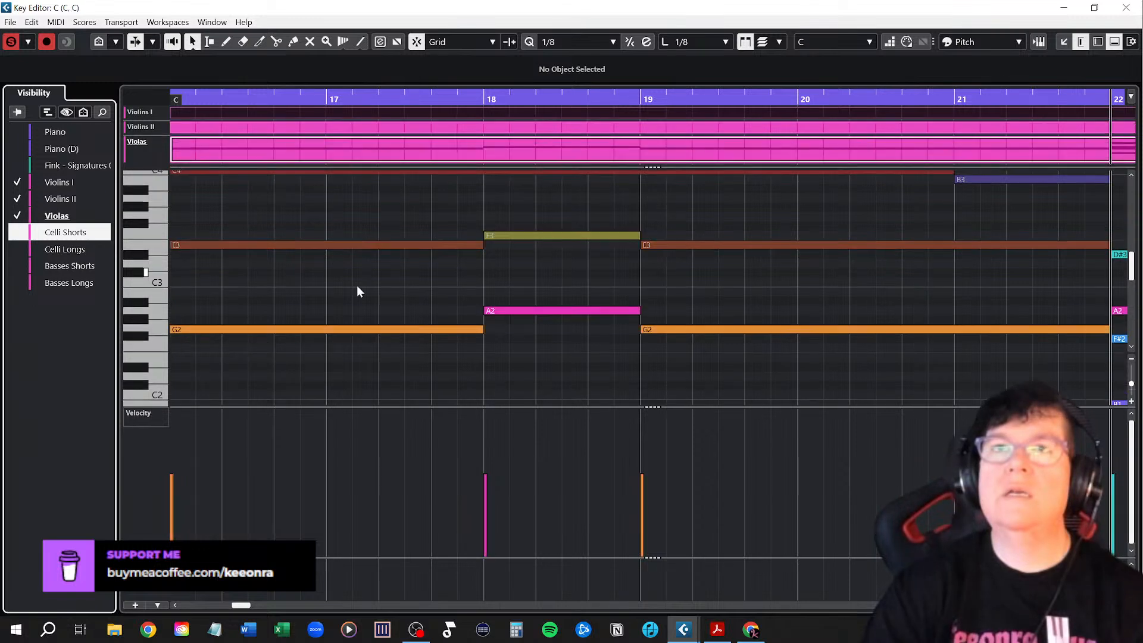
pyautogui.scroll(-3, 748, 253)
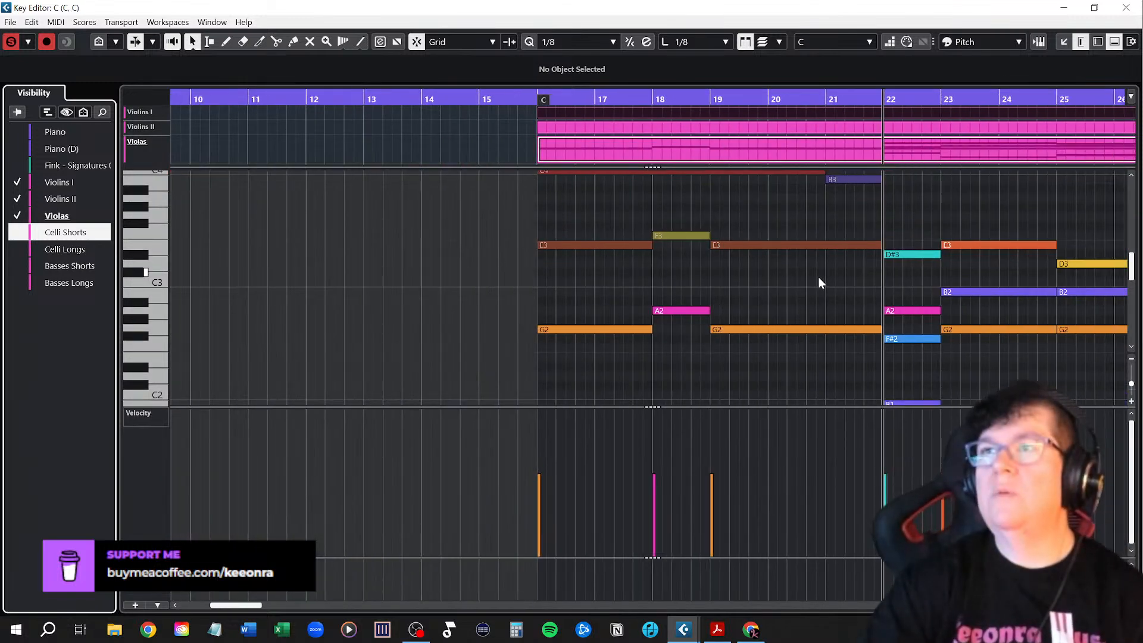
pyautogui.hscroll(5, 815, 294)
pyautogui.scroll(-4, 675, 254)
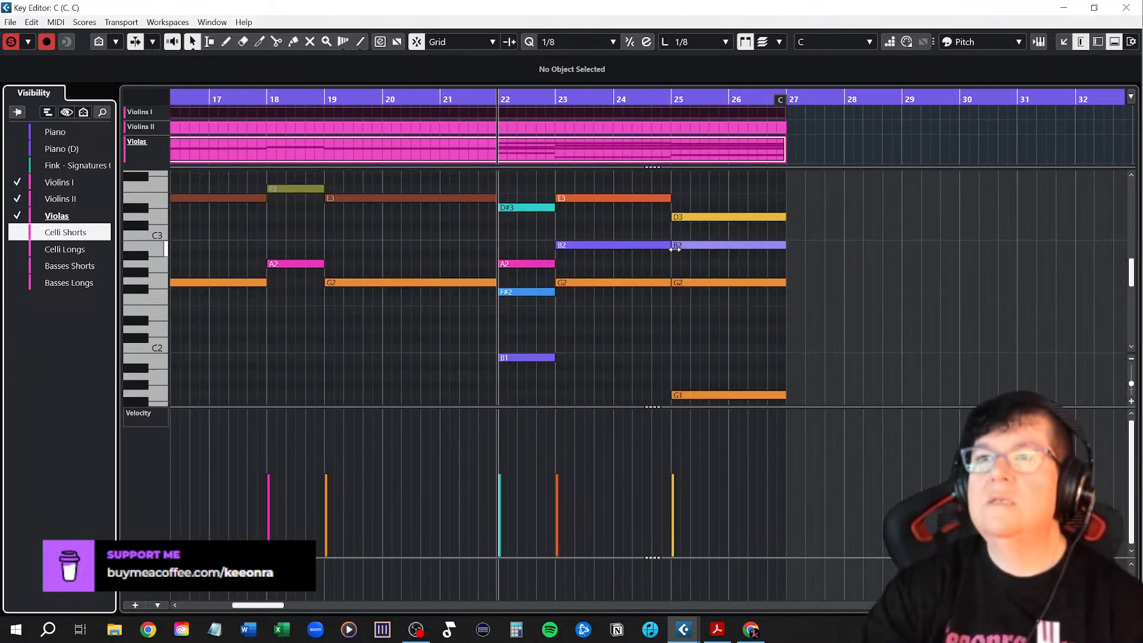
# In Violins I, raise the bar 22 A2 note by an octave to A3
pyautogui.scroll(4, 677, 256)
pyautogui.scroll(3, 671, 268)
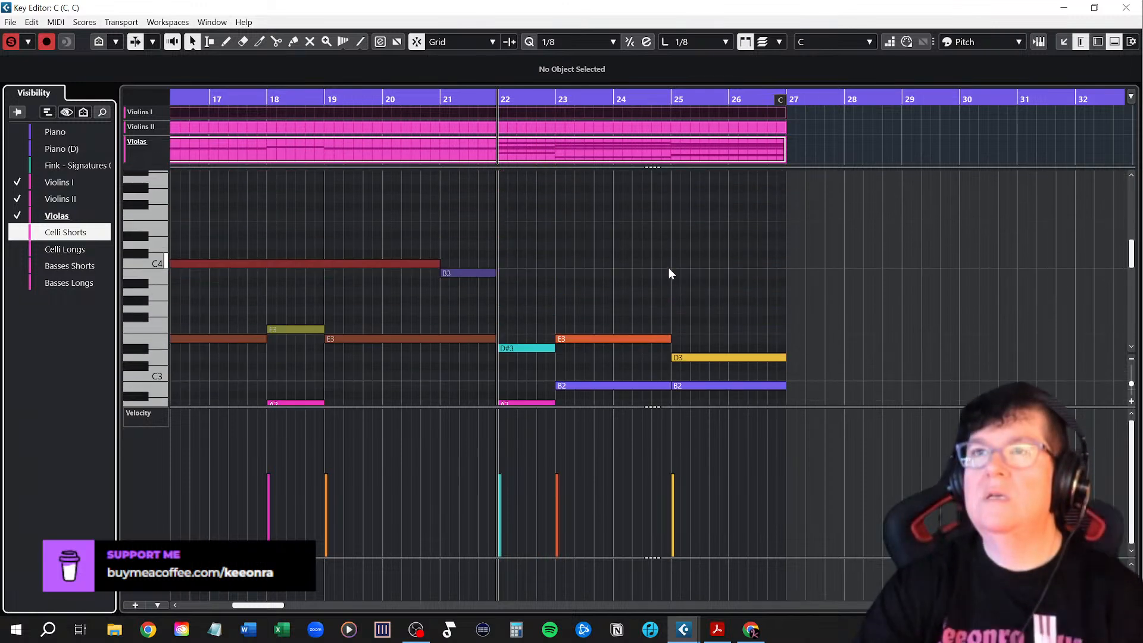
pyautogui.scroll(-2, 668, 277)
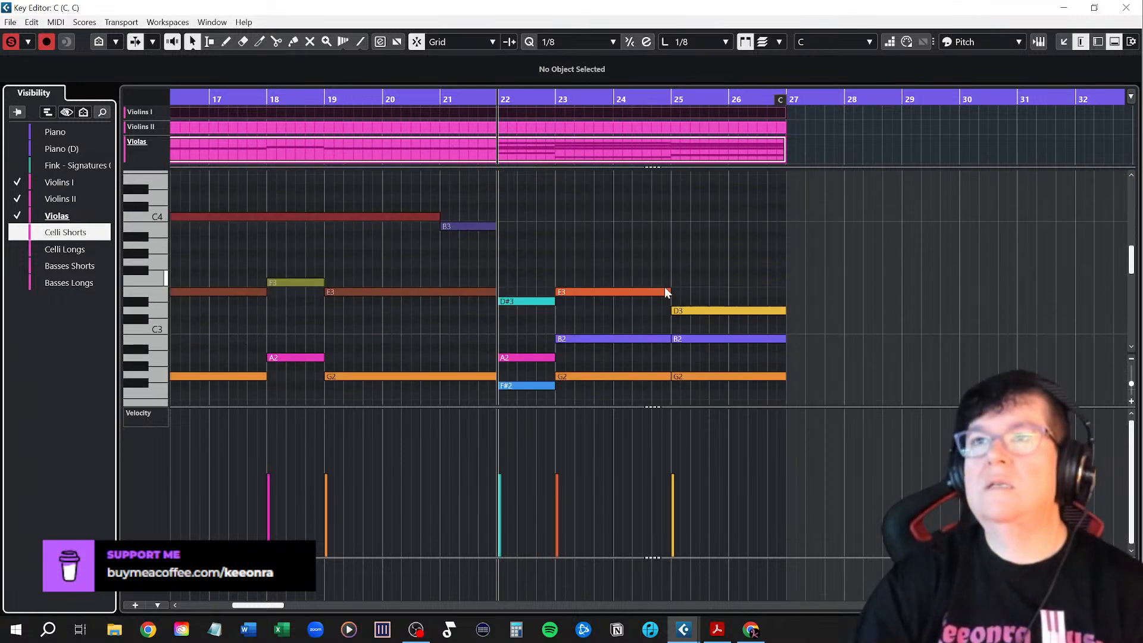
pyautogui.scroll(1, 605, 292)
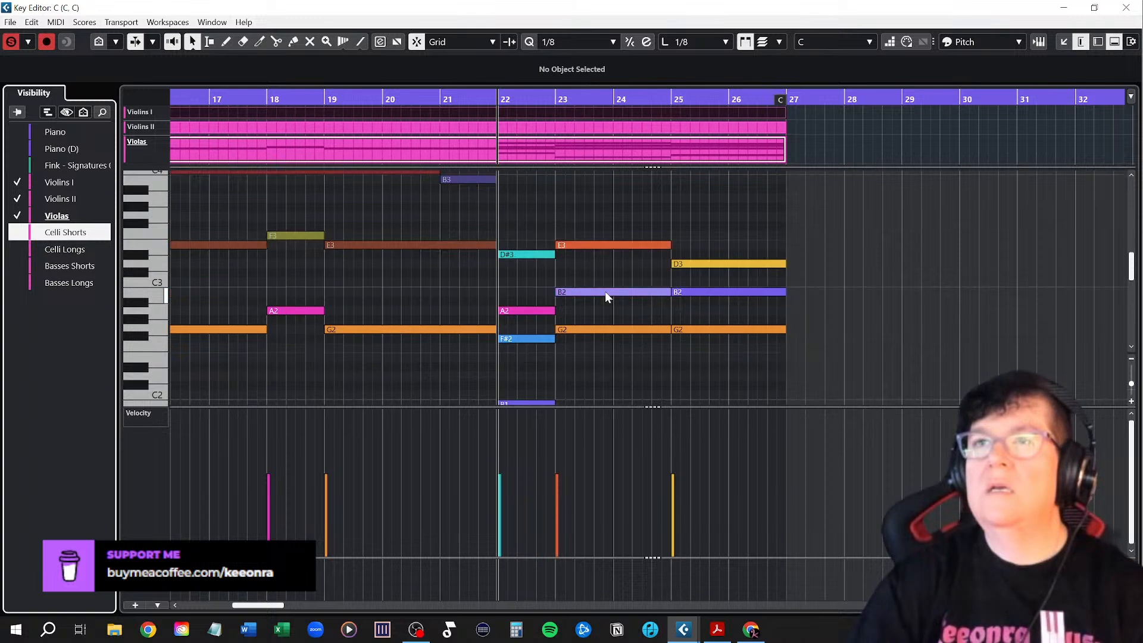
pyautogui.scroll(-1, 605, 293)
pyautogui.click(533, 357)
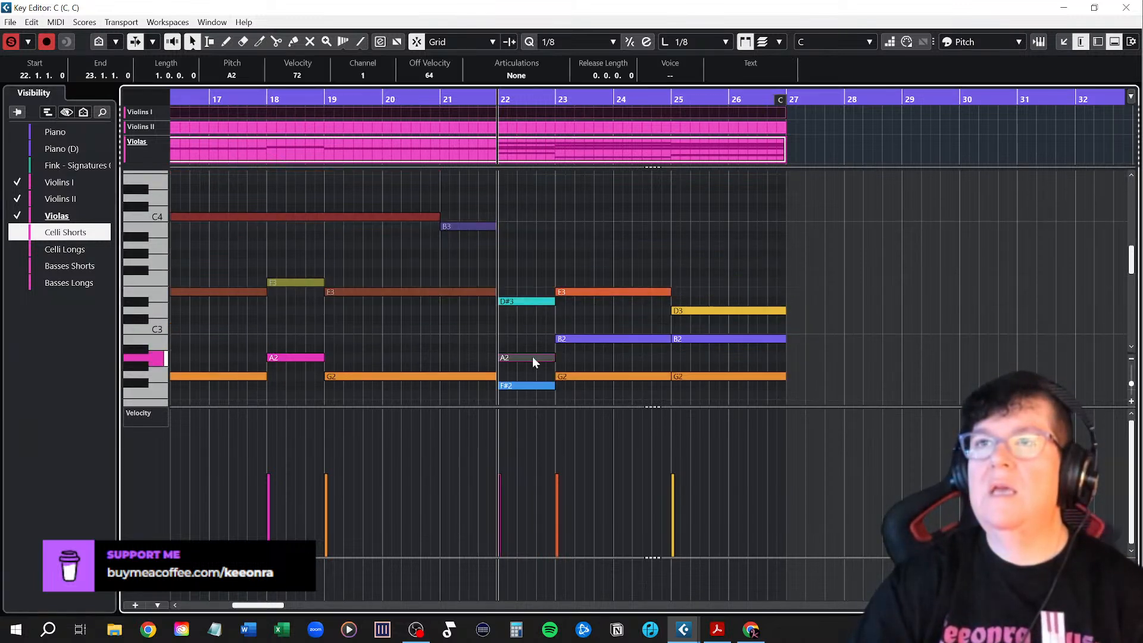
pyautogui.click(50, 183)
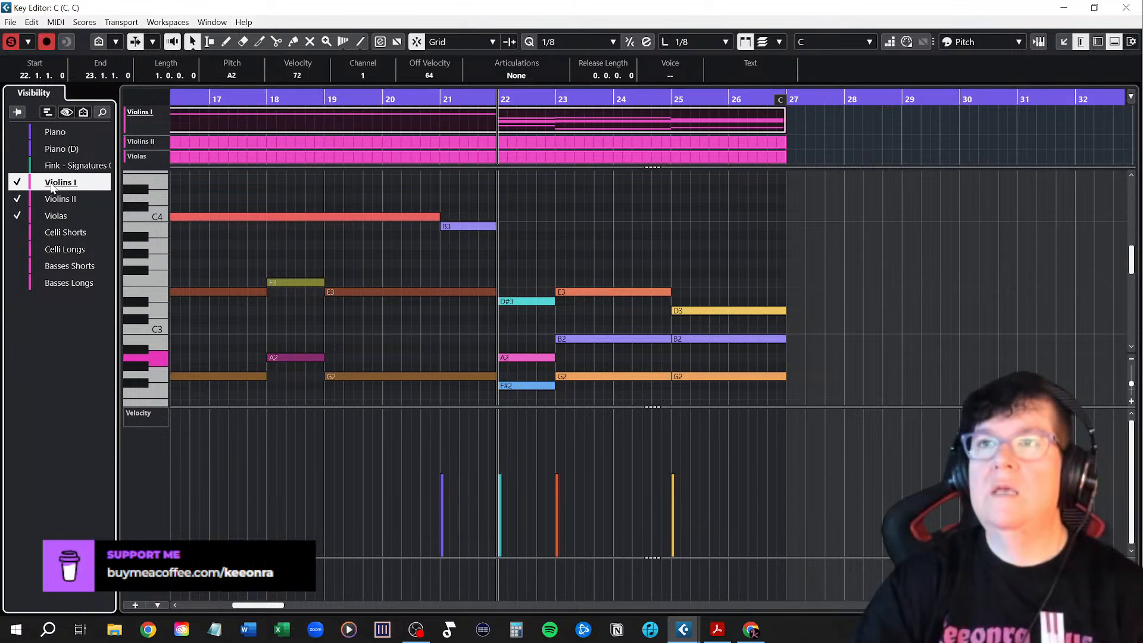
pyautogui.click(523, 359)
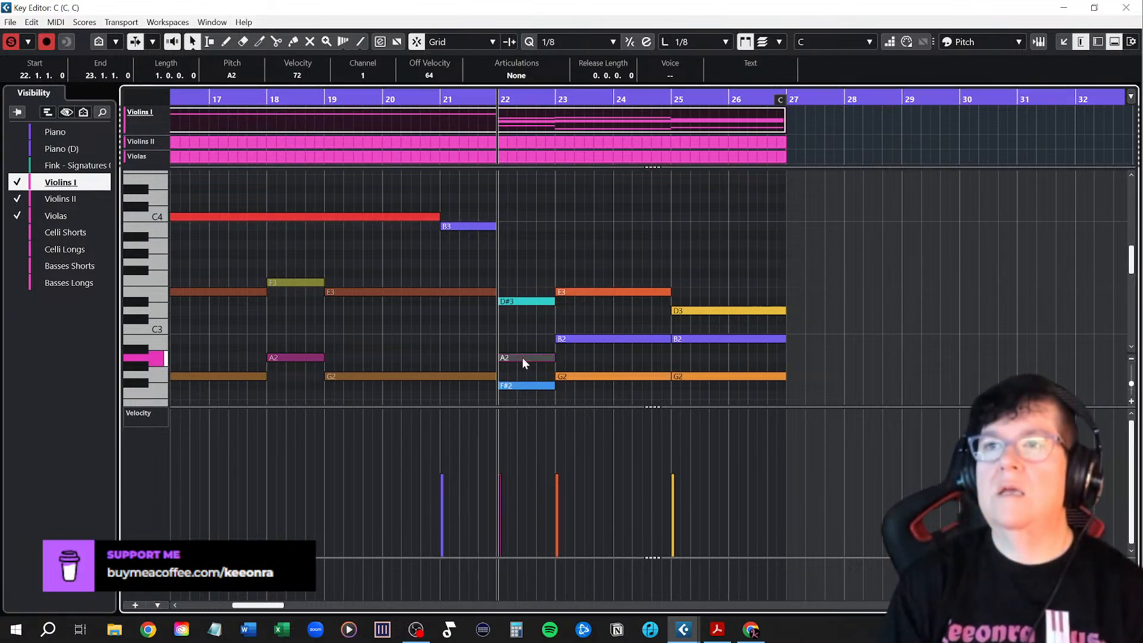
pyautogui.hotkey('shift', 'Up')
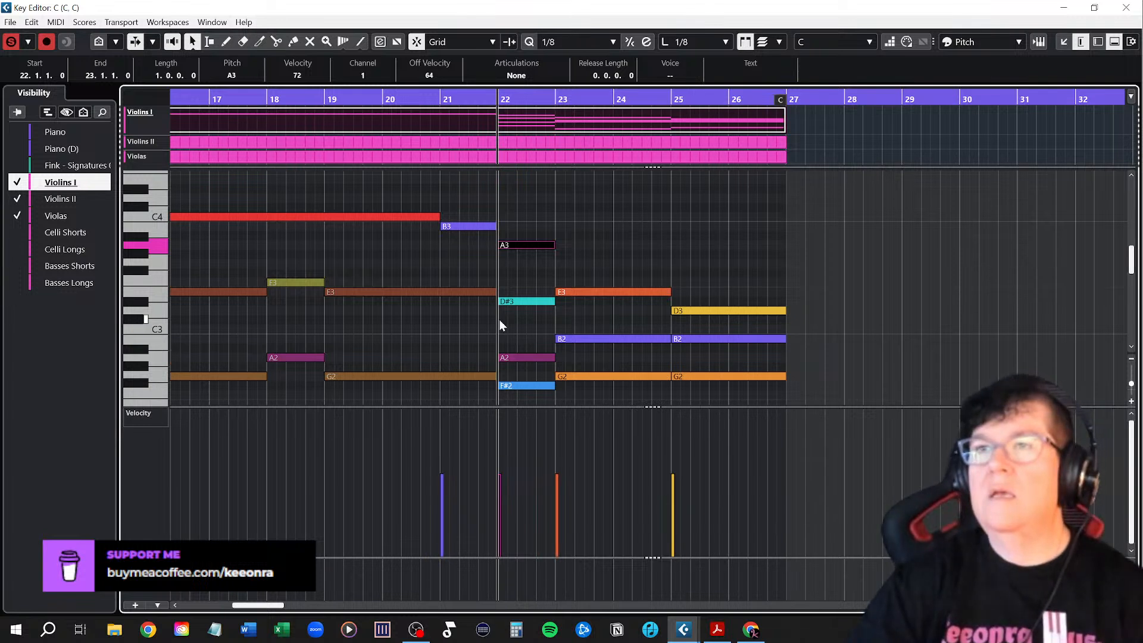
# In Violins I, raise the bar 23 G2 note by an octave to G3 and extend it to bar 27
pyautogui.click(615, 377)
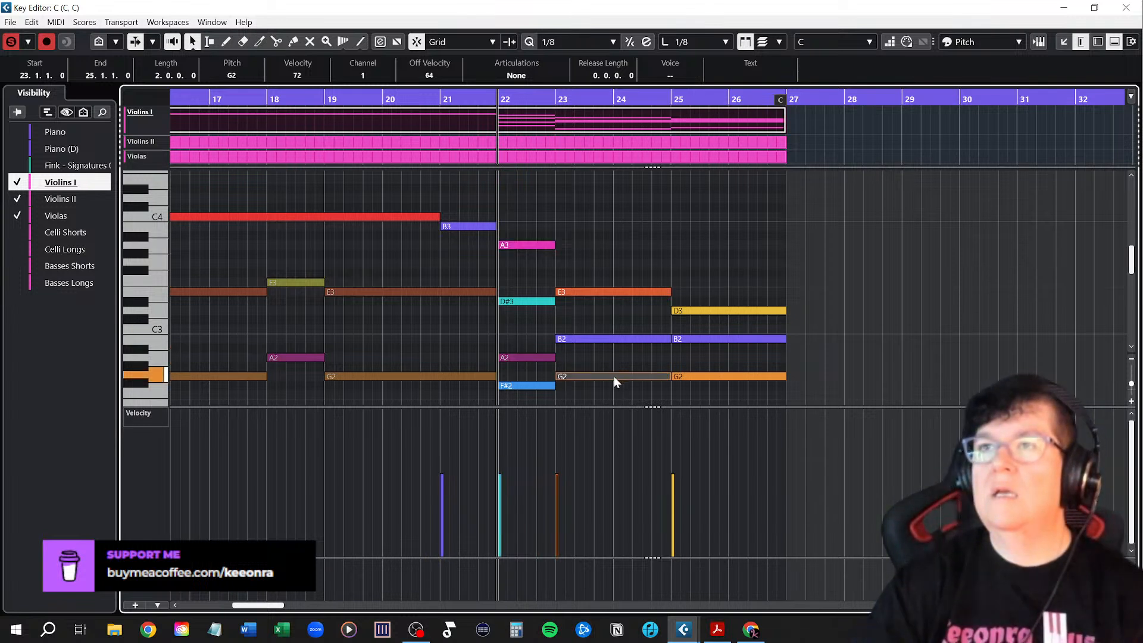
pyautogui.hotkey('shift', 'Up')
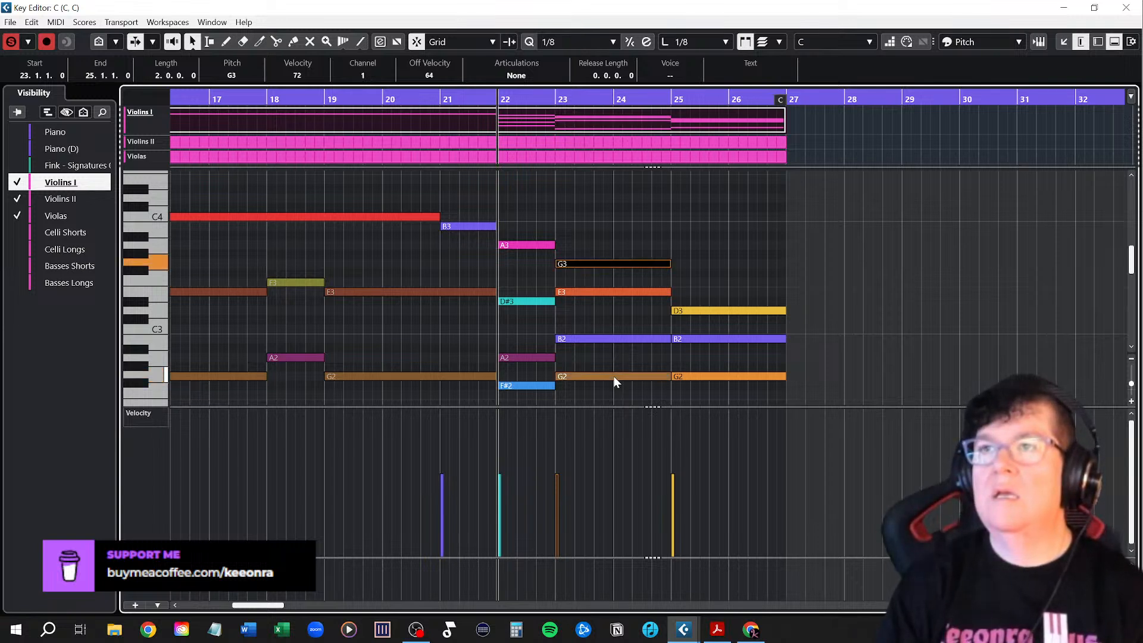
pyautogui.moveTo(671, 263); pyautogui.dragTo(786, 266)
# Delete the bar 22 A2 note from both Violas and Violins II
pyautogui.click(541, 357)
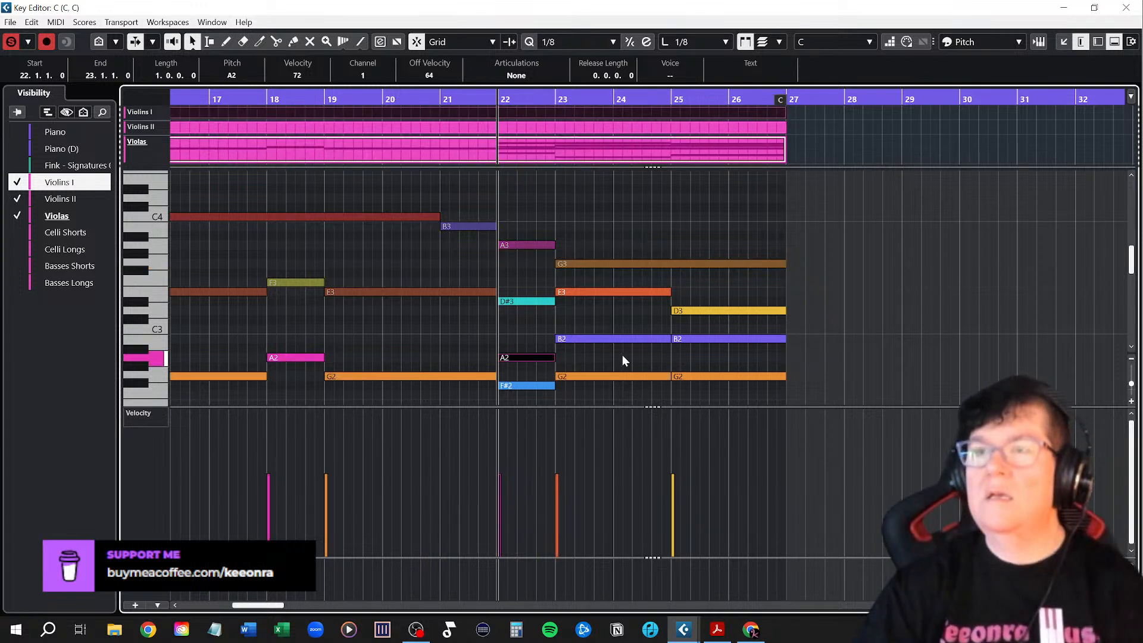
pyautogui.press('Delete')
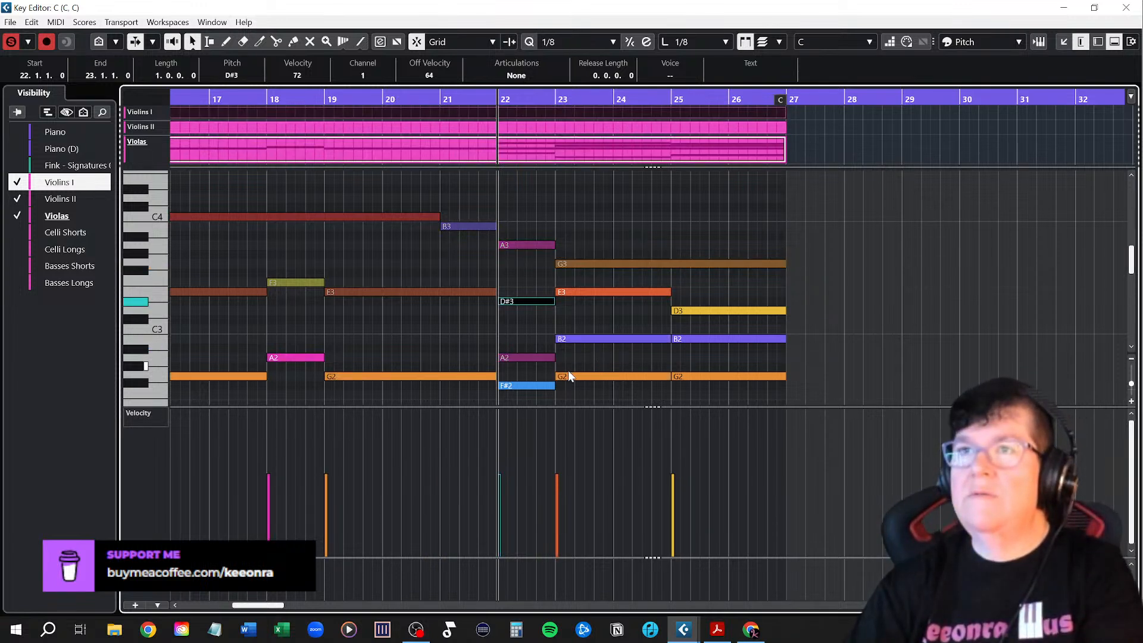
pyautogui.click(534, 357)
pyautogui.press('Delete')
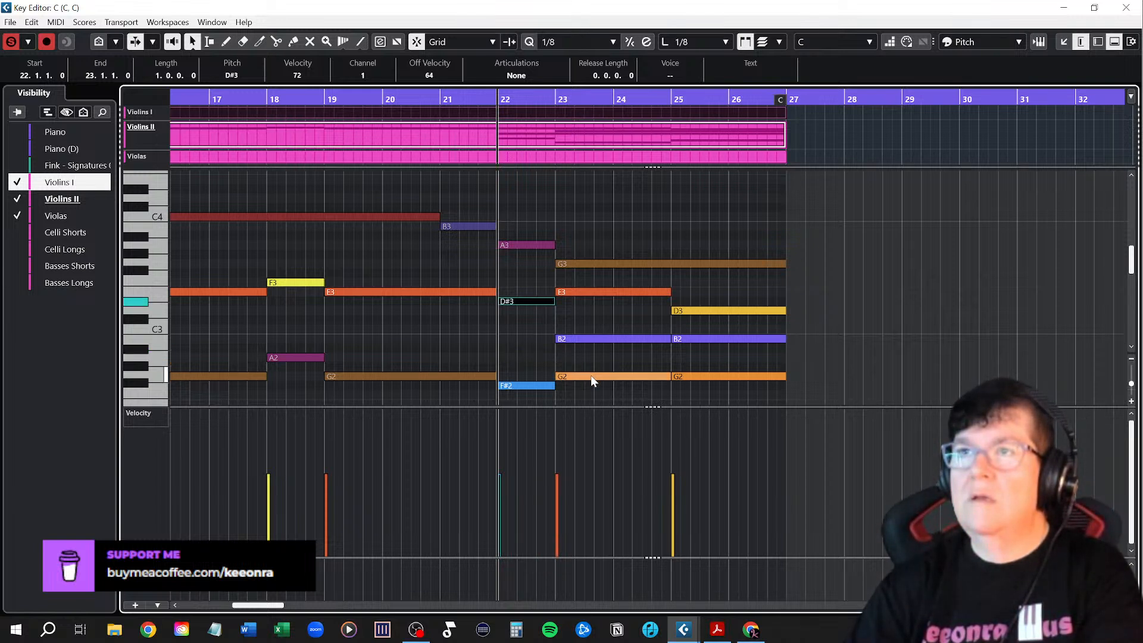
# Delete the G2 notes at bars 23 and 25 from Violins II
pyautogui.click(598, 375)
pyautogui.press('Delete')
pyautogui.click(708, 377)
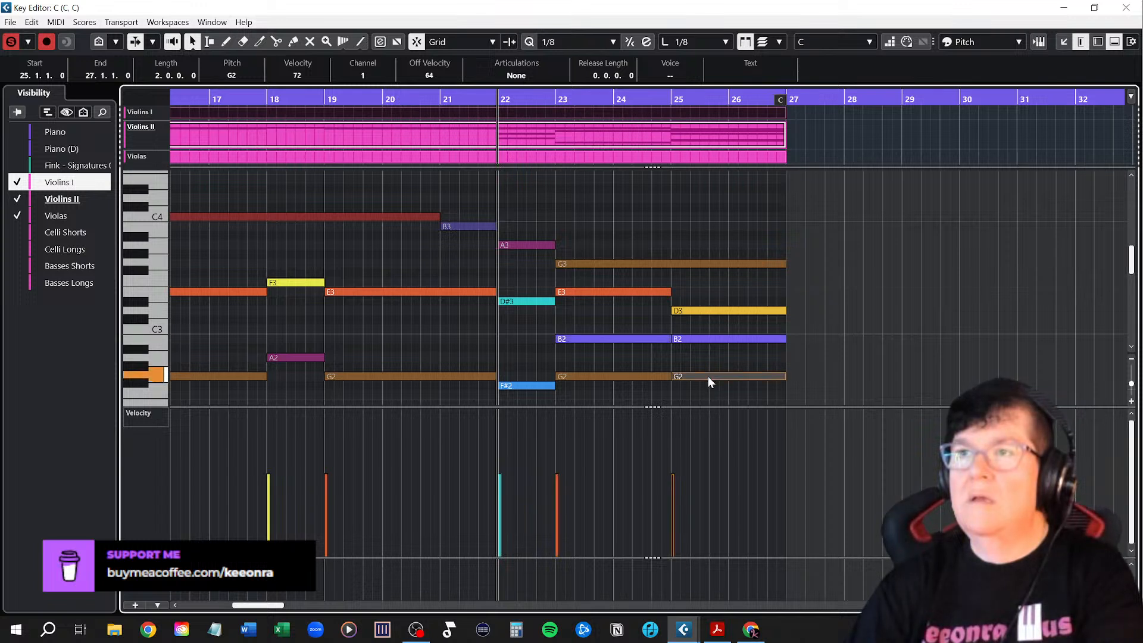
pyautogui.press('Delete')
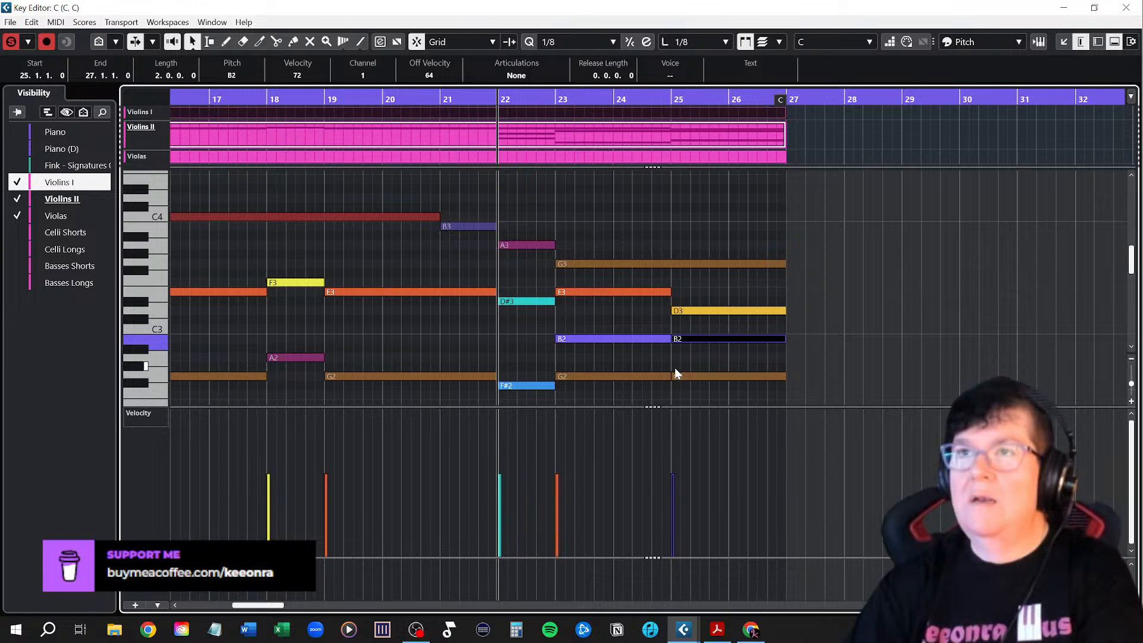
# Make Violins II active and audition its line of E3, D#3, E3 and D3 from bar 21 to bar 25
pyautogui.click(64, 200)
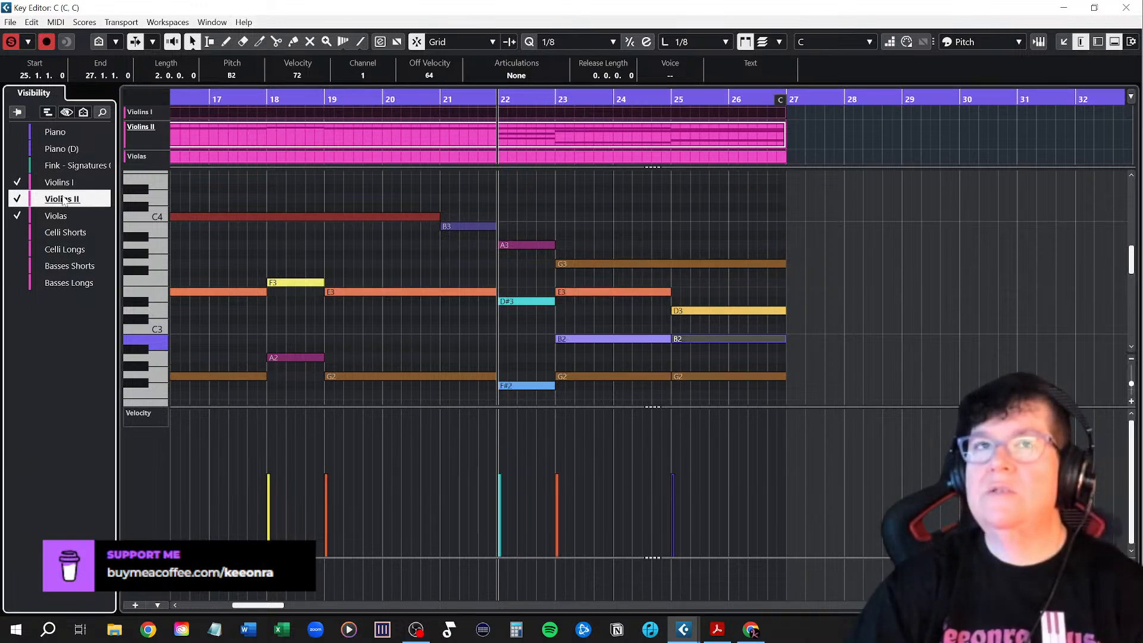
pyautogui.click(468, 292)
pyautogui.click(533, 300)
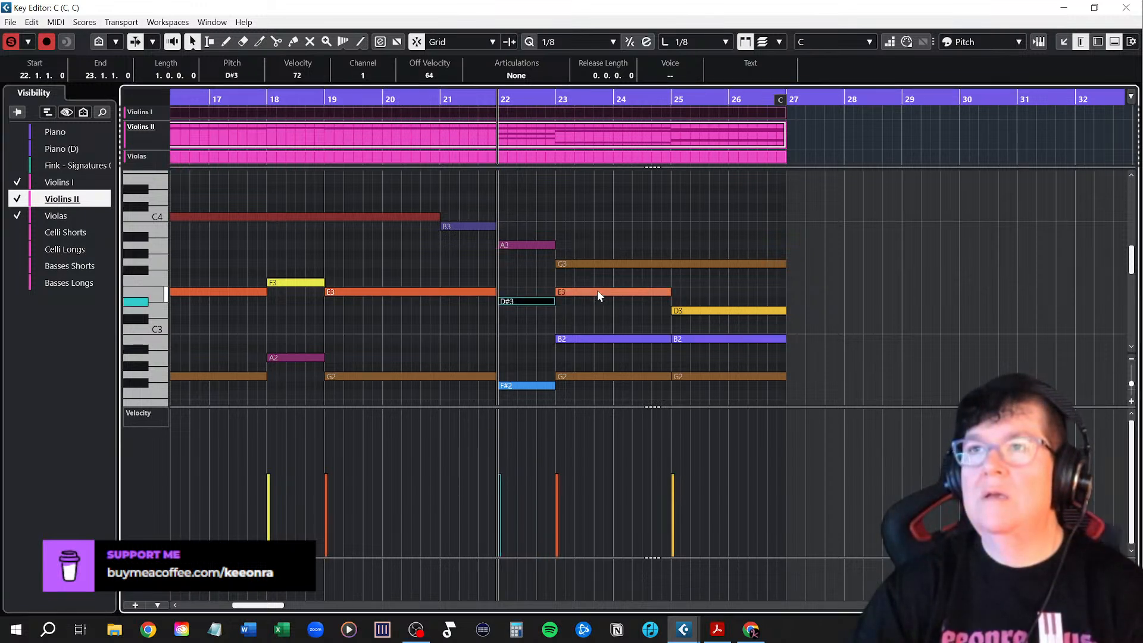
pyautogui.click(598, 291)
pyautogui.click(714, 311)
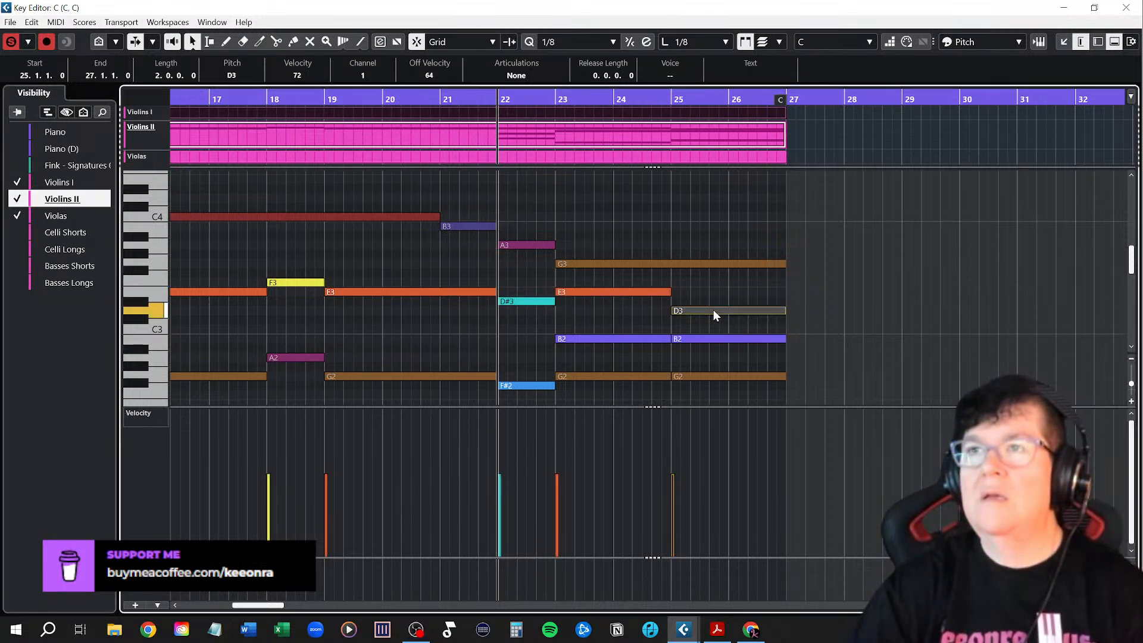
# Make Violas active, audition the F#2 at bar 22 and G2 at bar 23, and delete the bar 25 G2 note
pyautogui.click(60, 216)
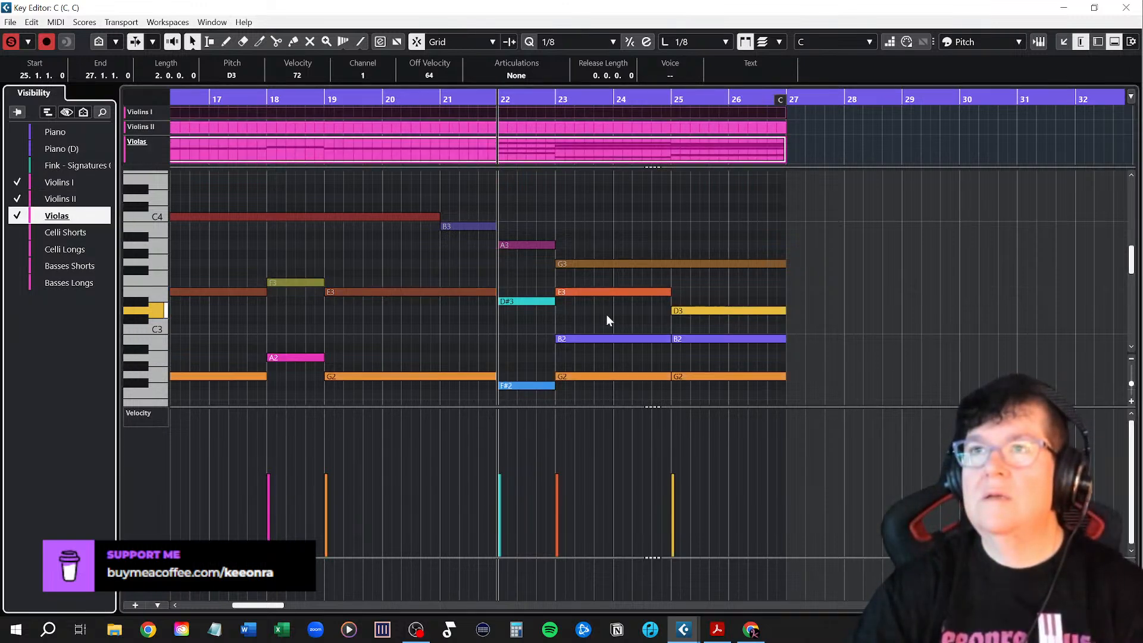
pyautogui.scroll(-3, 607, 319)
pyautogui.scroll(-2, 606, 314)
pyautogui.scroll(2, 606, 314)
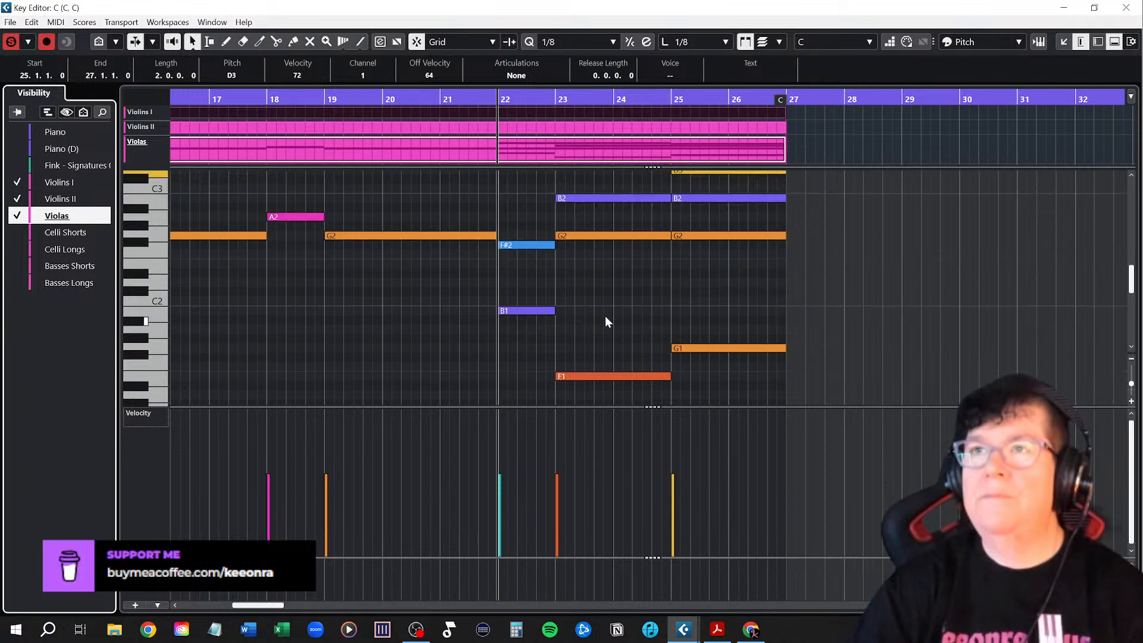
pyautogui.scroll(2, 635, 313)
pyautogui.scroll(1, 635, 313)
pyautogui.scroll(-1, 634, 313)
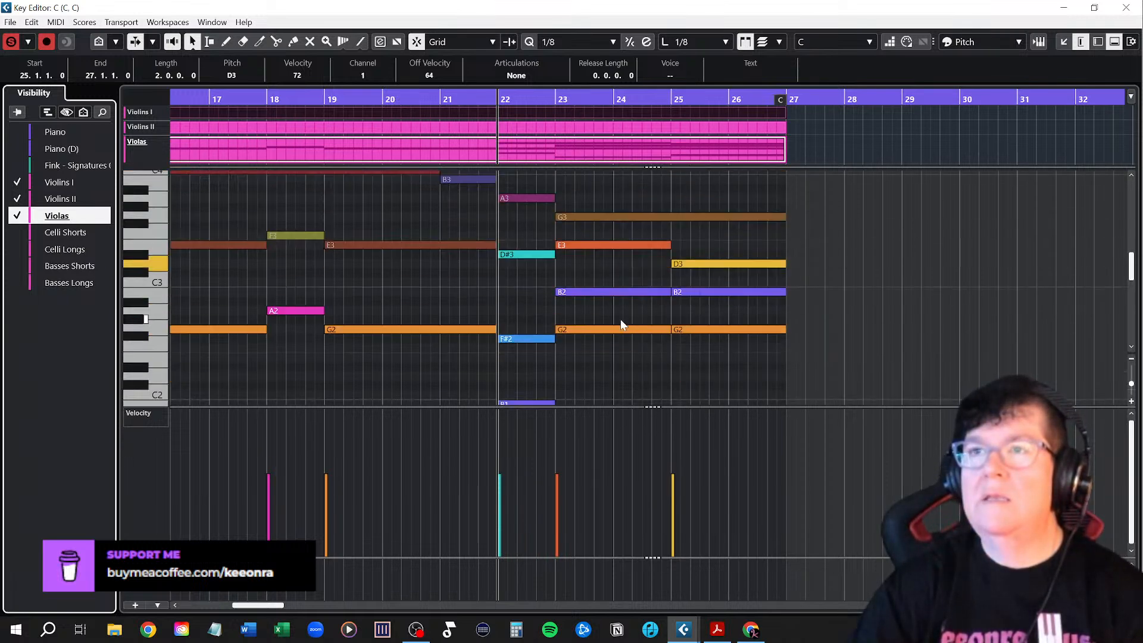
pyautogui.click(536, 339)
pyautogui.click(571, 330)
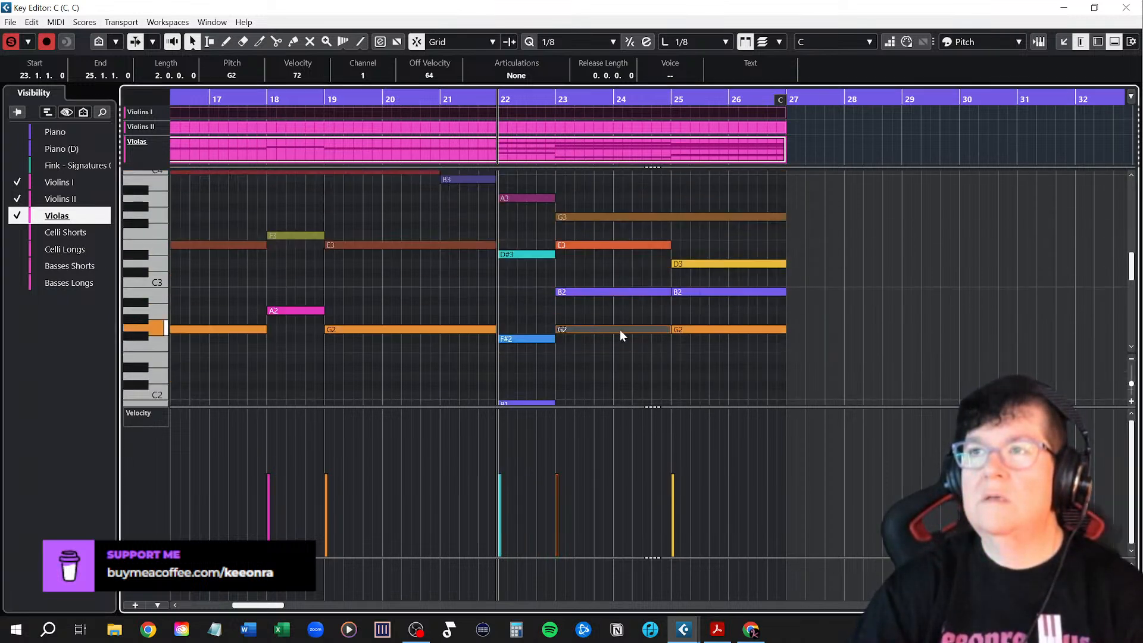
pyautogui.click(690, 329)
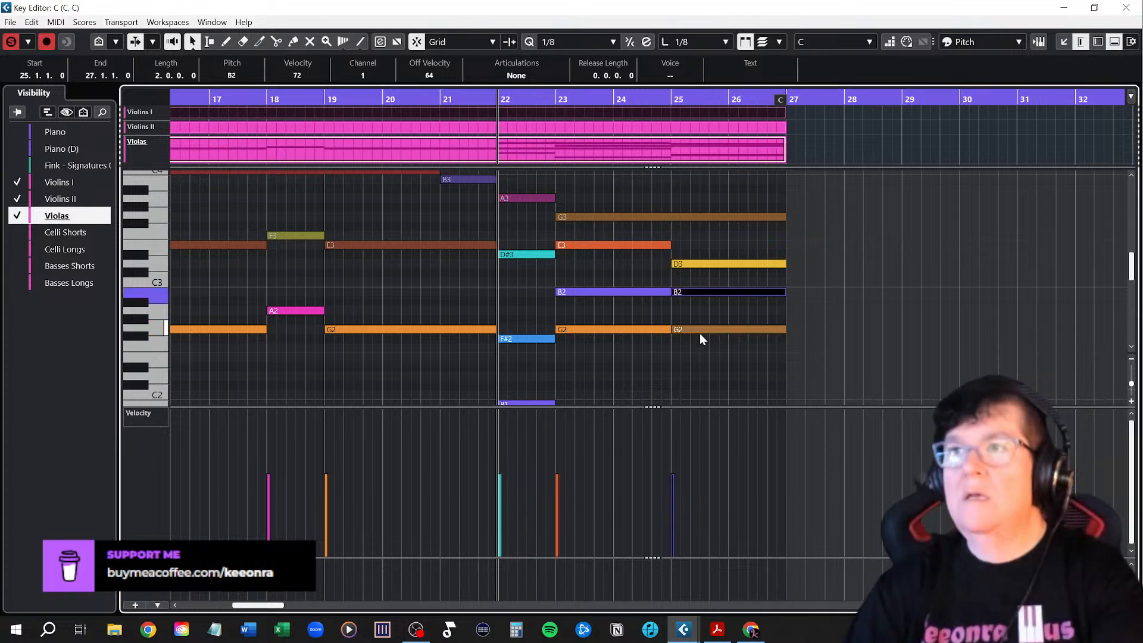
# Delete the Violas G2 note at bar 25 and lengthen the G2 at bar 23 to end at bar 27
pyautogui.click(698, 329)
pyautogui.press('Delete')
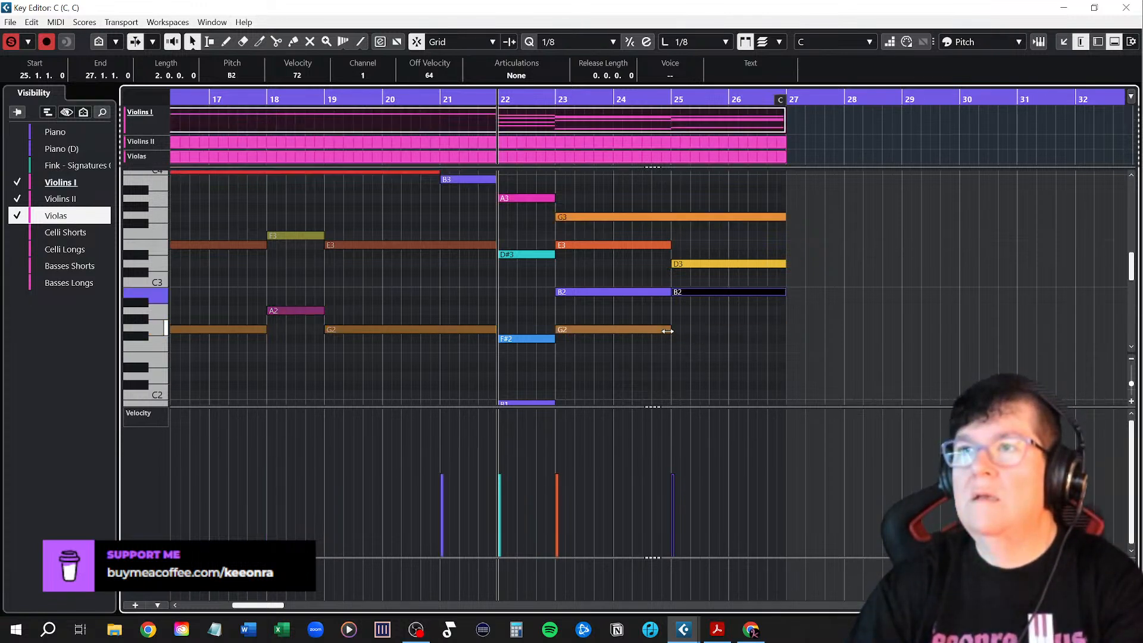
pyautogui.moveTo(671, 329); pyautogui.dragTo(784, 330)
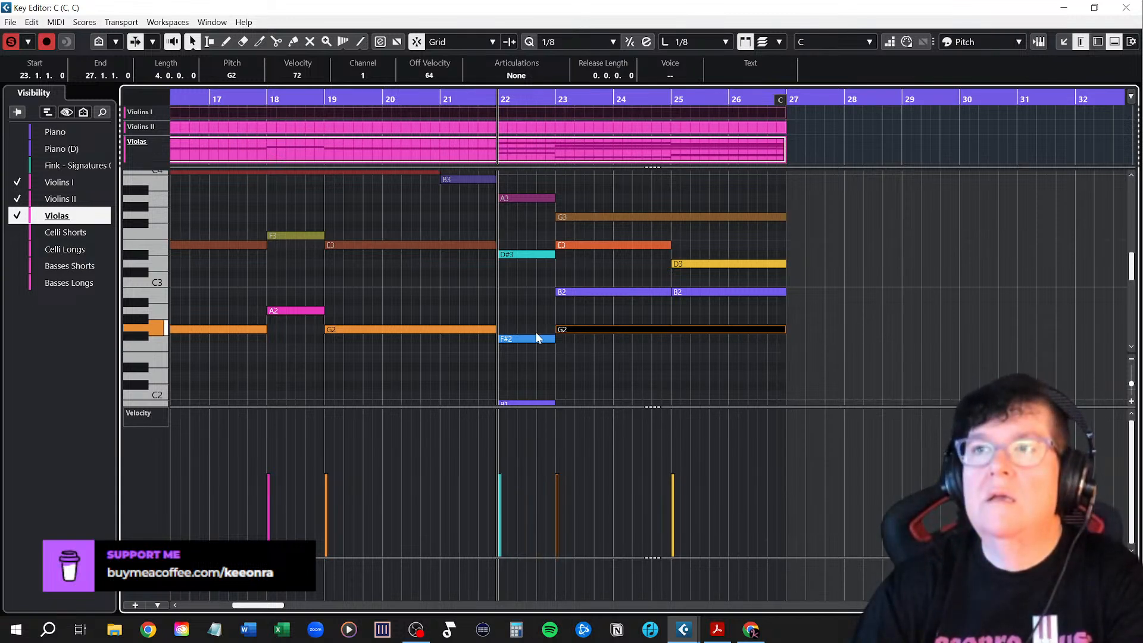
# Delete all Violas notes below the F#2 and G2 line from bar 22 to bar 27
pyautogui.click(521, 341)
pyautogui.scroll(-3, 524, 344)
pyautogui.moveTo(517, 298); pyautogui.dragTo(770, 388)
pyautogui.press('Delete')
pyautogui.scroll(3, 708, 366)
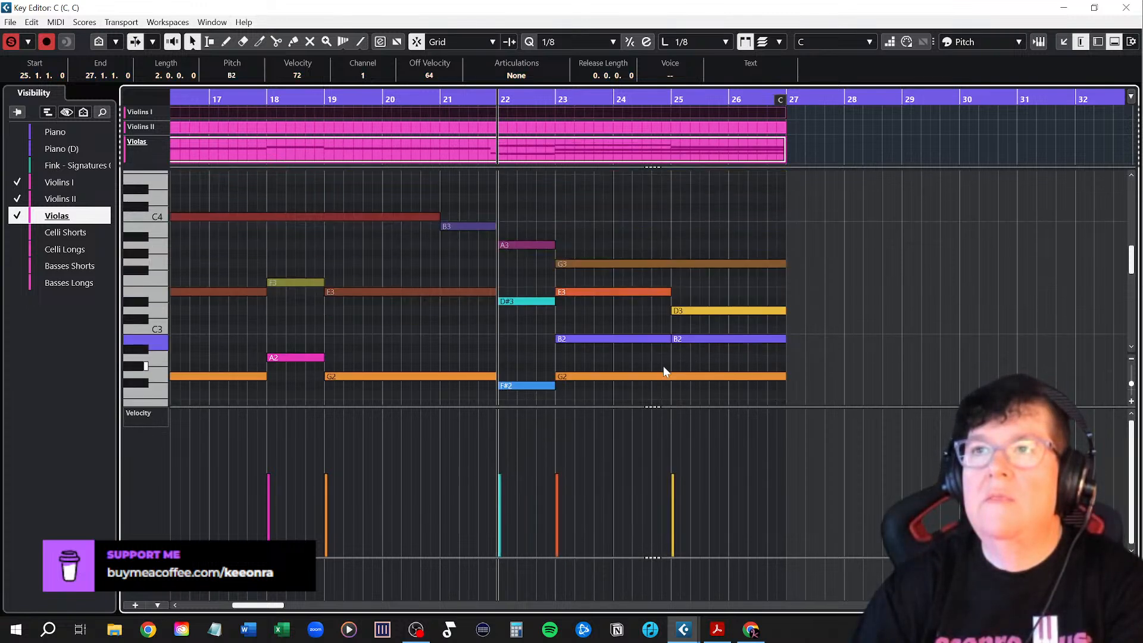
pyautogui.click(535, 384)
pyautogui.click(591, 377)
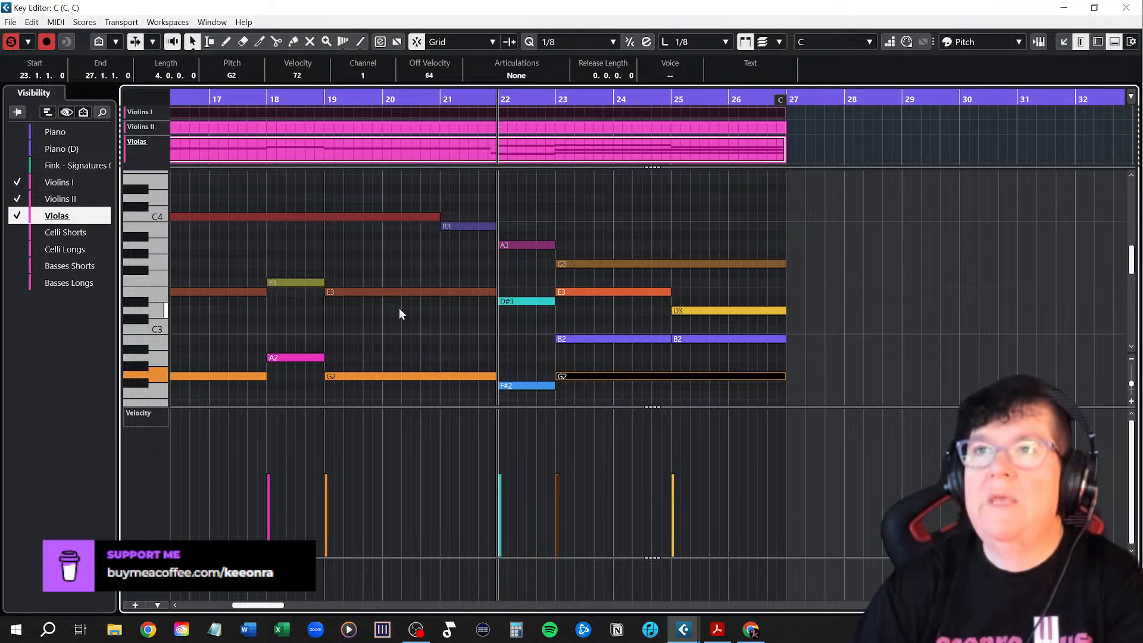
# Show only Violins I and delete every note below its A3 and G3 melody from bar 22 to bar 27
pyautogui.click(17, 215)
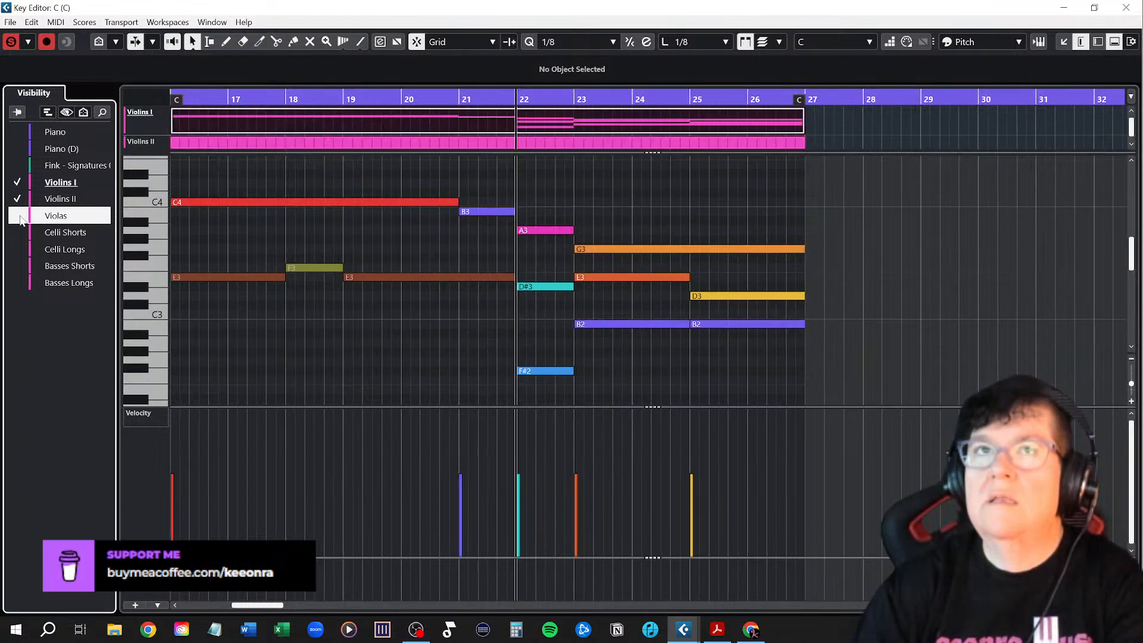
pyautogui.click(17, 199)
pyautogui.scroll(3, 550, 320)
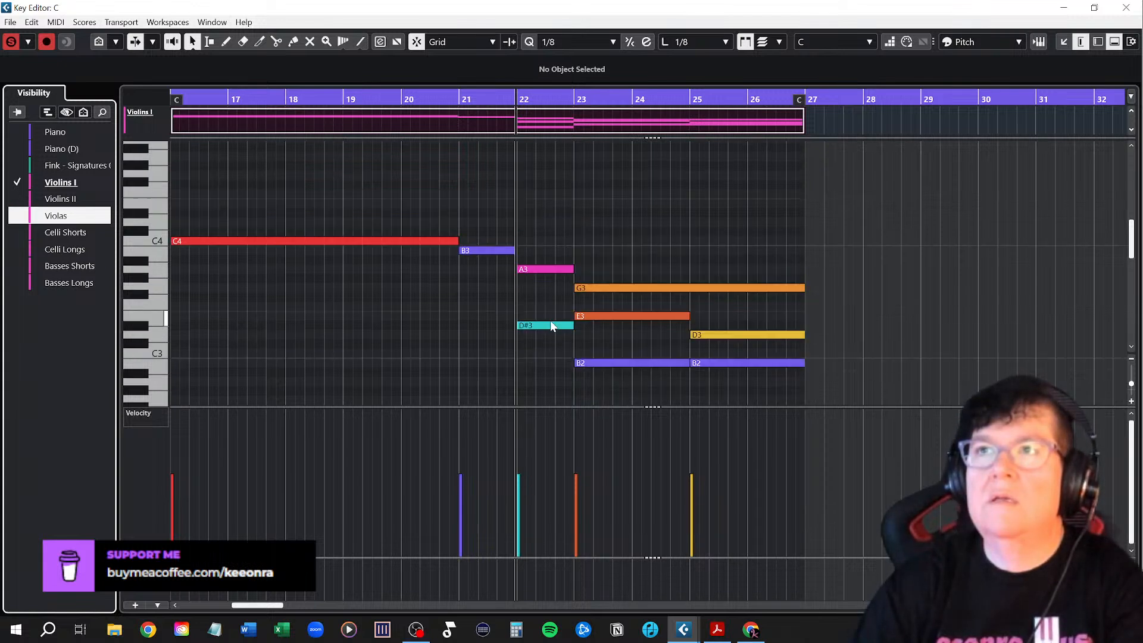
pyautogui.click(530, 271)
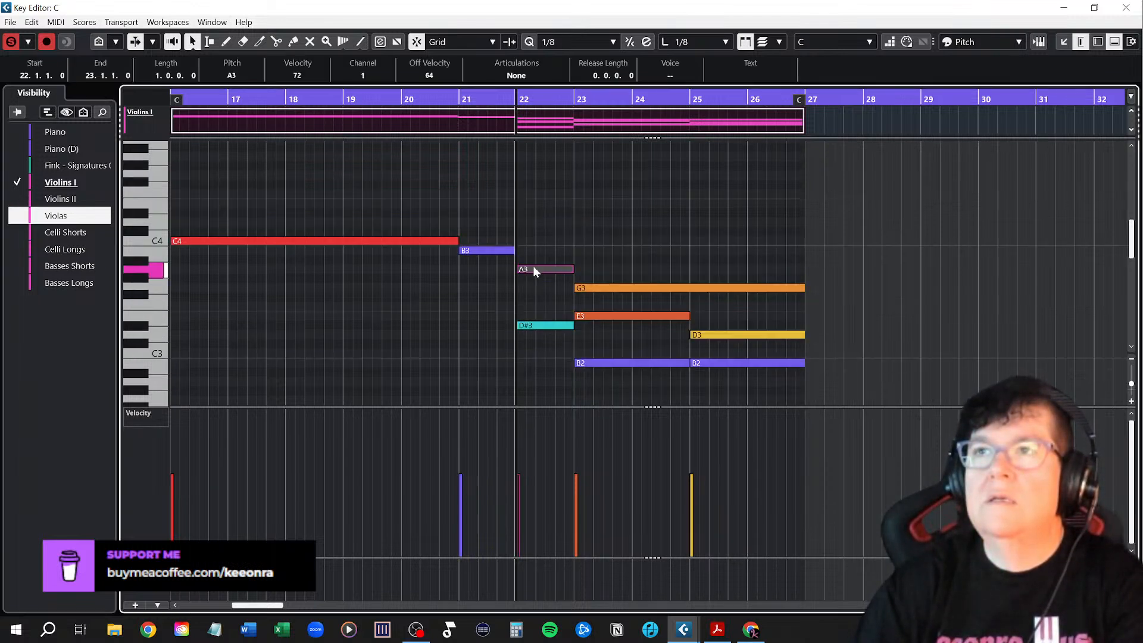
pyautogui.click(642, 288)
pyautogui.scroll(-3, 595, 322)
pyautogui.moveTo(534, 250); pyautogui.dragTo(747, 395)
pyautogui.press('Delete')
pyautogui.scroll(6, 744, 396)
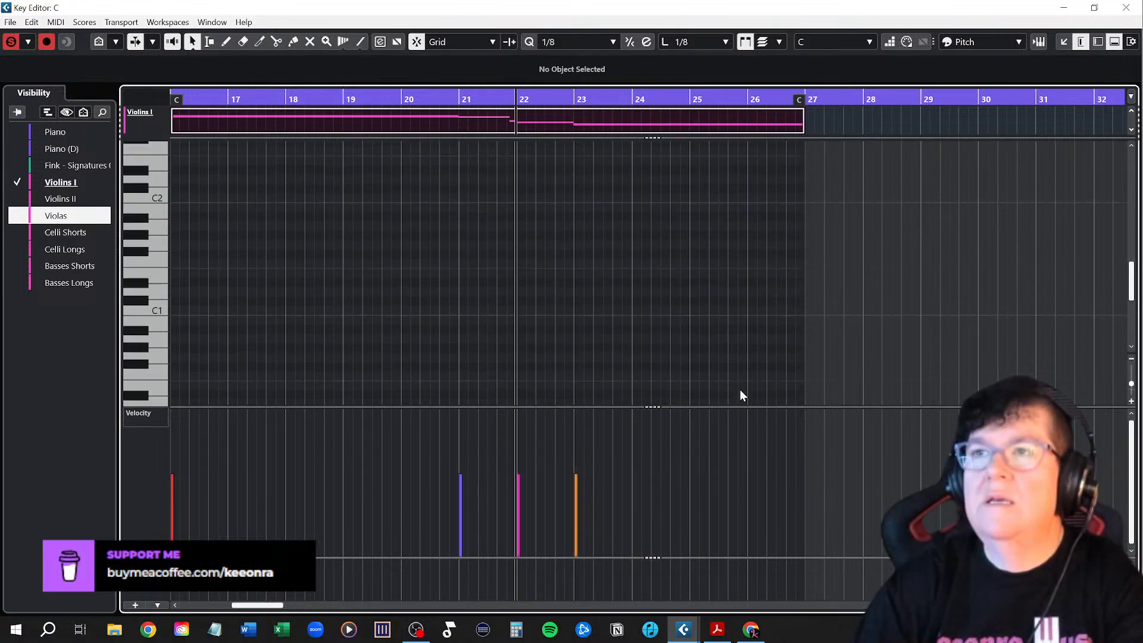
# Show only Violins II and delete every note below its D#3, E3 and D3 line from bar 22 to bar 27
pyautogui.click(17, 198)
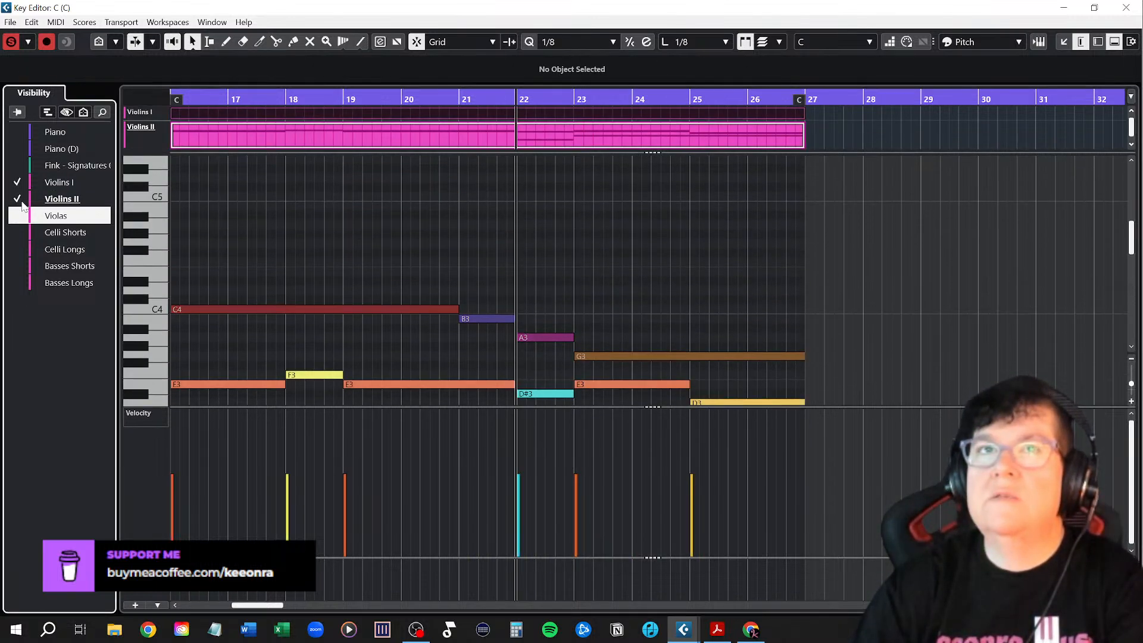
pyautogui.click(18, 182)
pyautogui.scroll(-6, 552, 280)
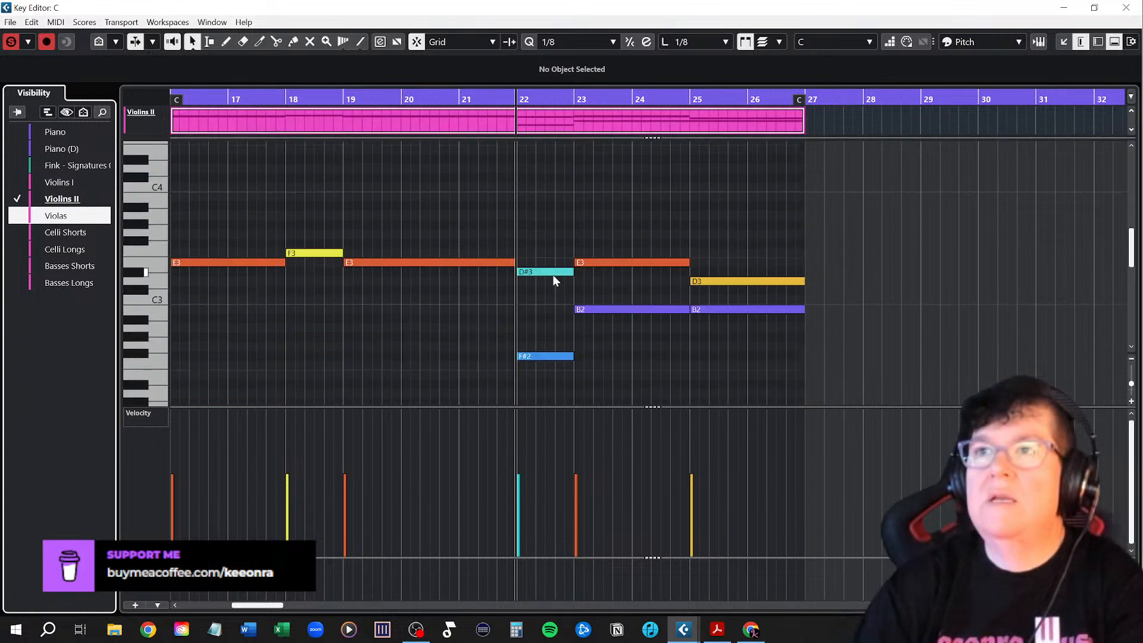
pyautogui.click(552, 274)
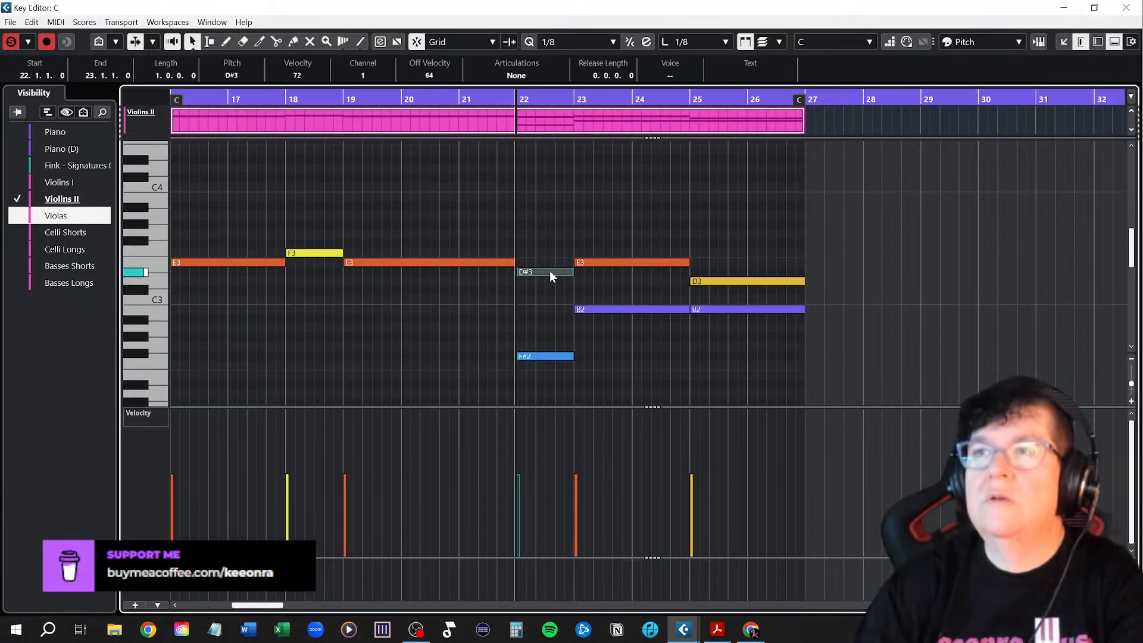
pyautogui.click(607, 263)
pyautogui.click(730, 280)
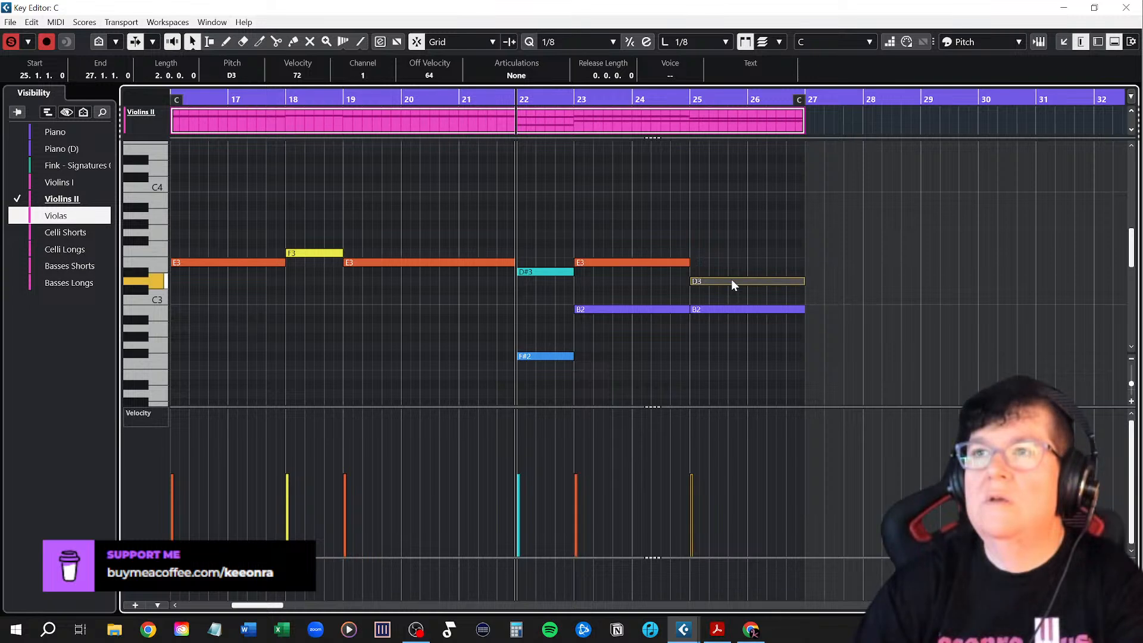
pyautogui.scroll(-4, 623, 328)
pyautogui.scroll(3, 622, 328)
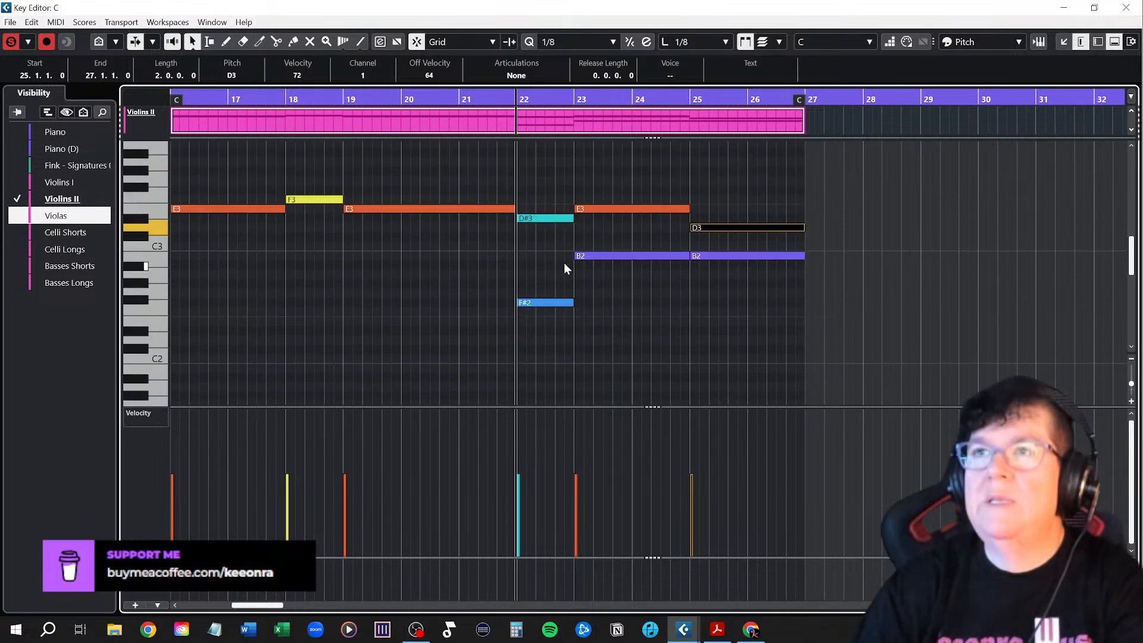
pyautogui.moveTo(535, 251); pyautogui.dragTo(749, 337)
pyautogui.press('Delete')
pyautogui.scroll(-5, 742, 340)
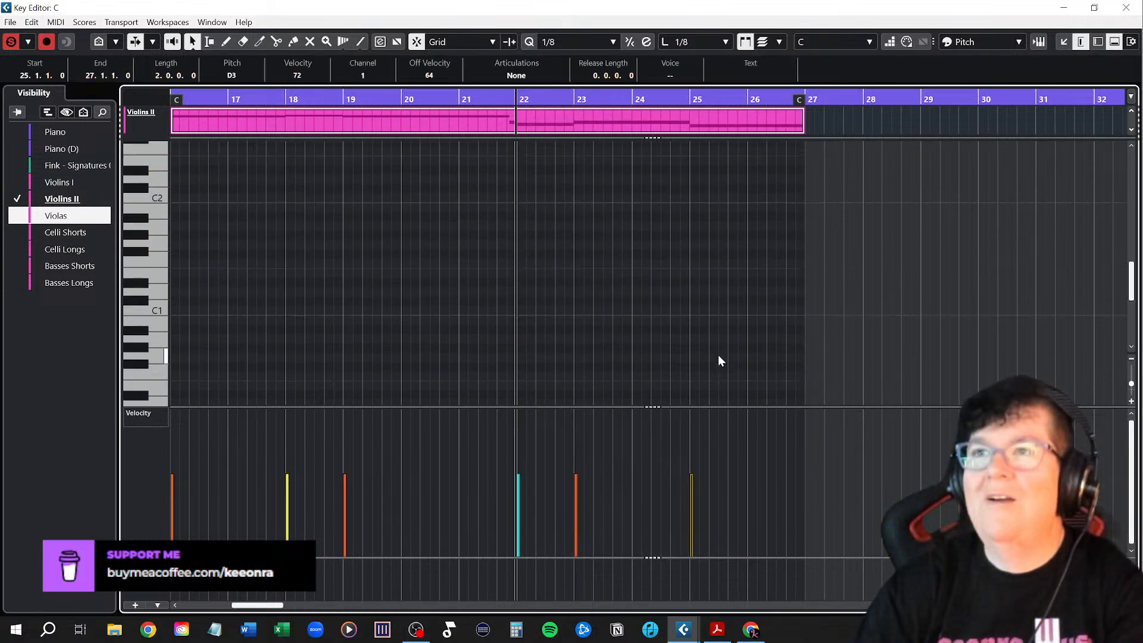
pyautogui.scroll(5, 717, 357)
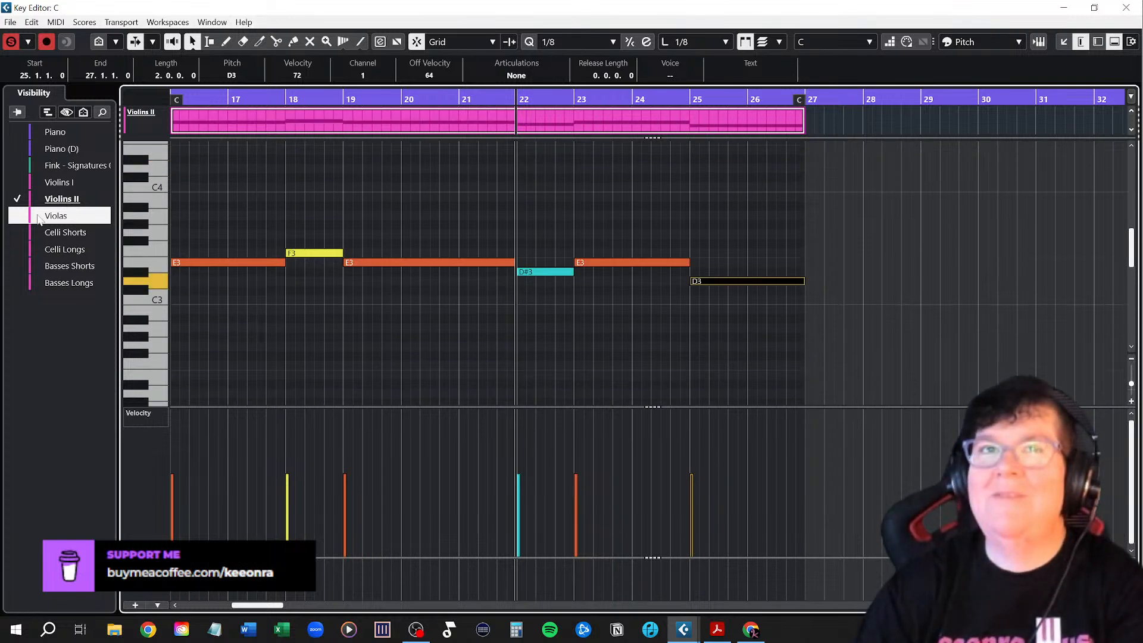
# Compare the Violas notes with the Violins II notes by showing each track alone
pyautogui.click(18, 216)
pyautogui.click(16, 199)
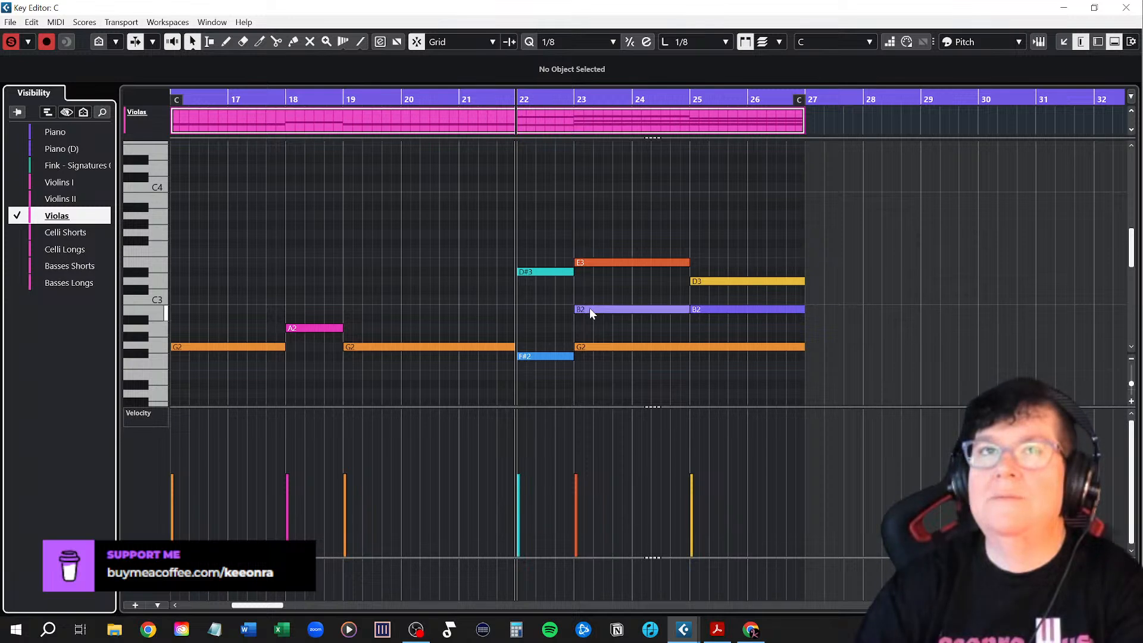
pyautogui.scroll(-3, 589, 309)
pyautogui.scroll(3, 593, 318)
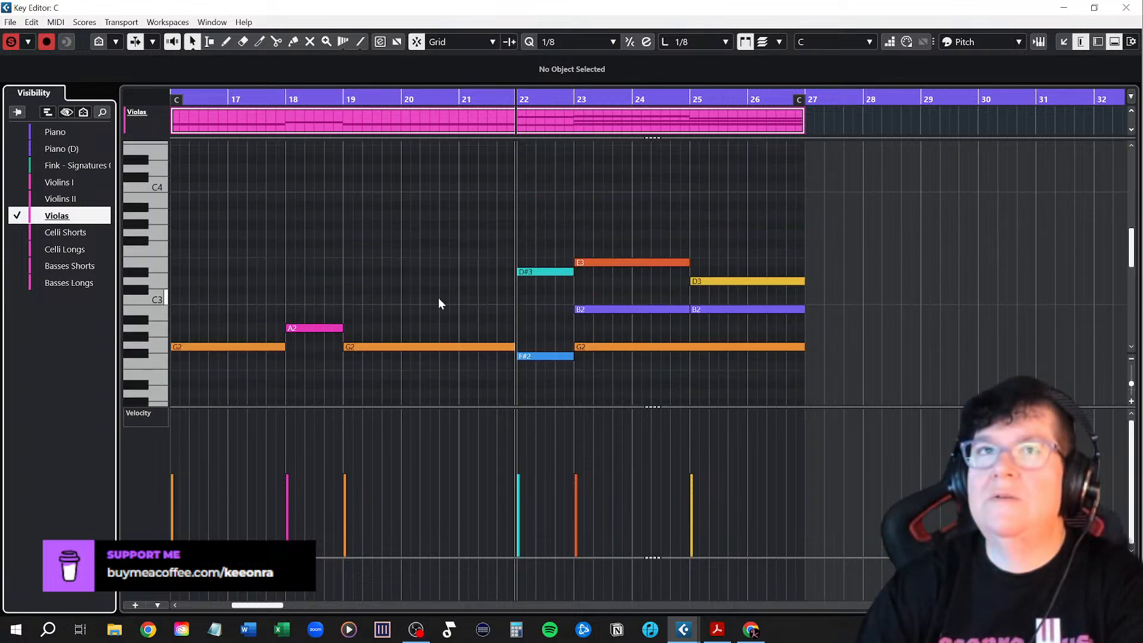
pyautogui.click(18, 217)
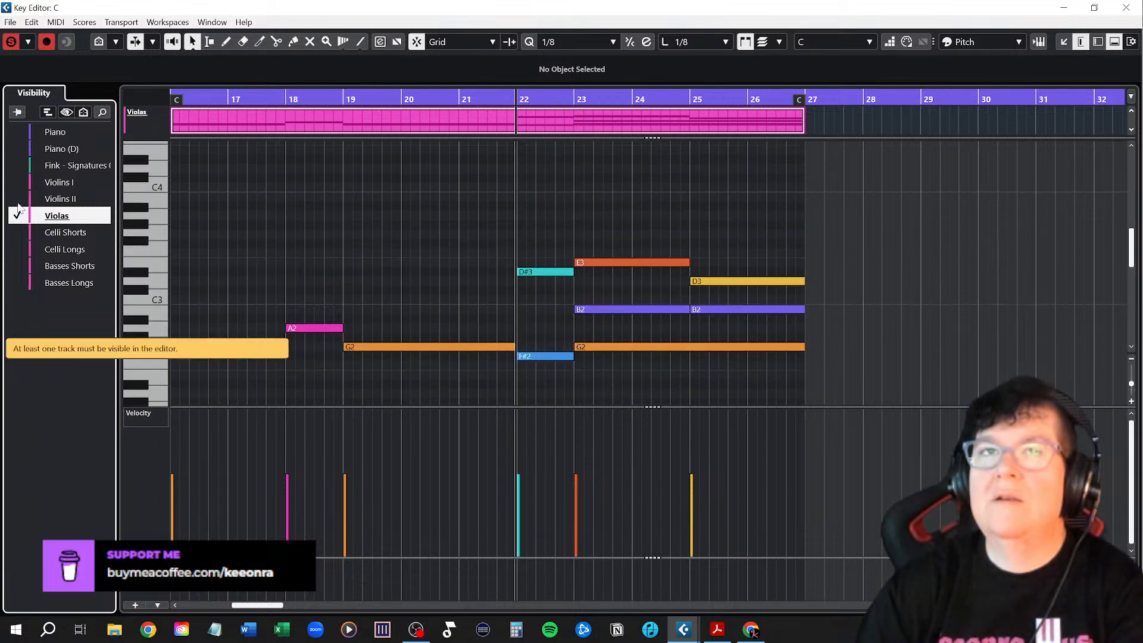
pyautogui.click(18, 201)
pyautogui.click(20, 219)
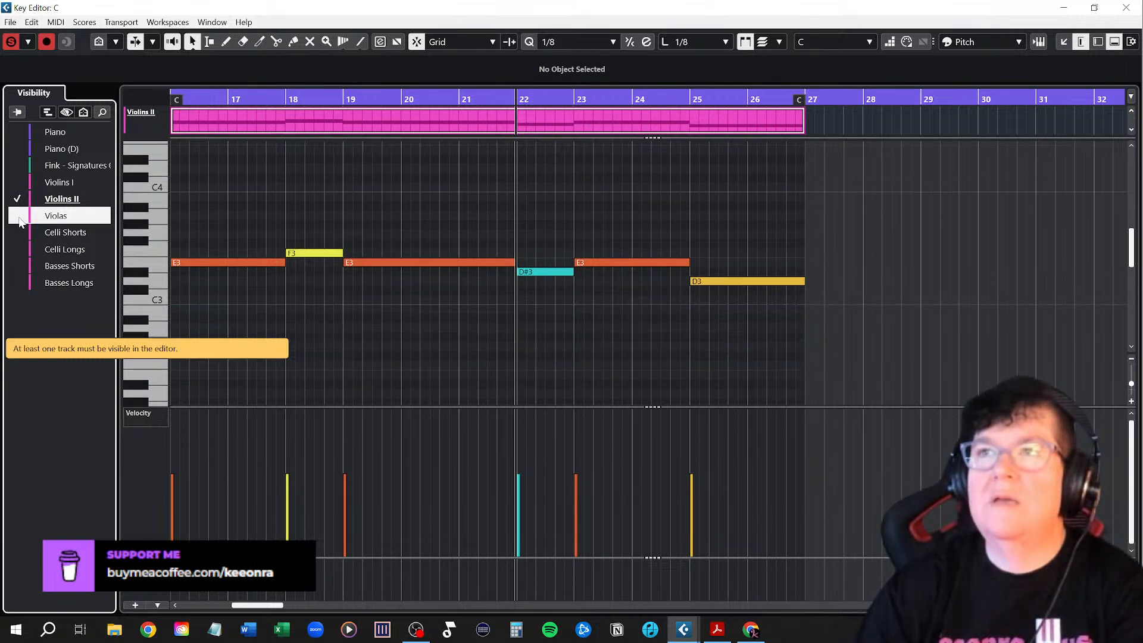
pyautogui.click(19, 216)
pyautogui.click(17, 201)
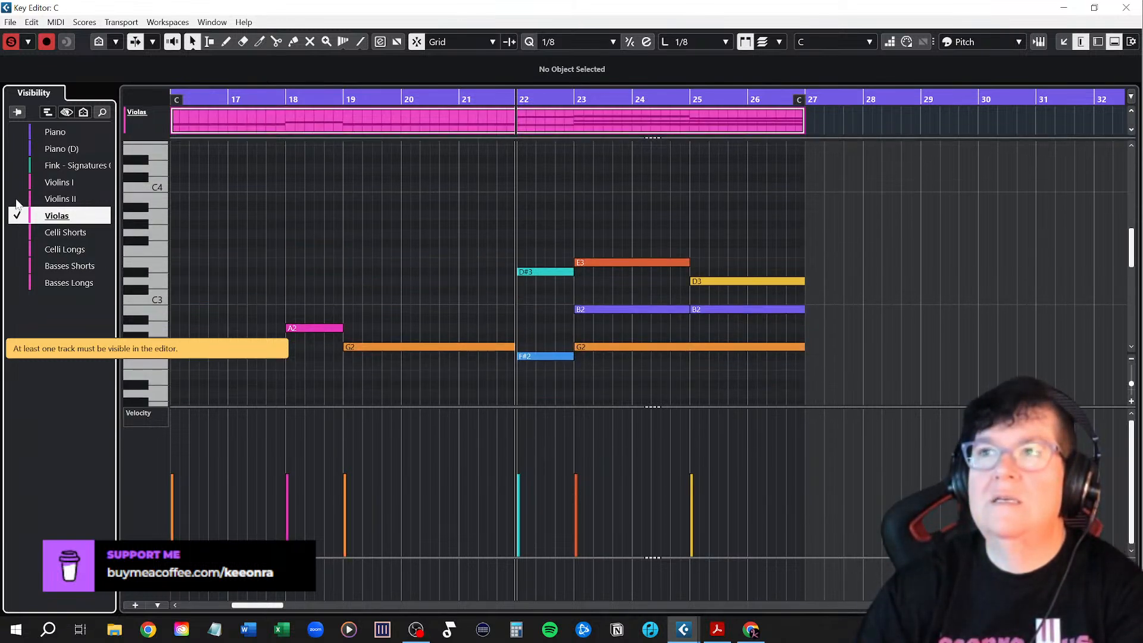
# Review Violins I, Violins II and Violas together, and check the two violin lines individually
pyautogui.click(18, 199)
pyautogui.click(17, 183)
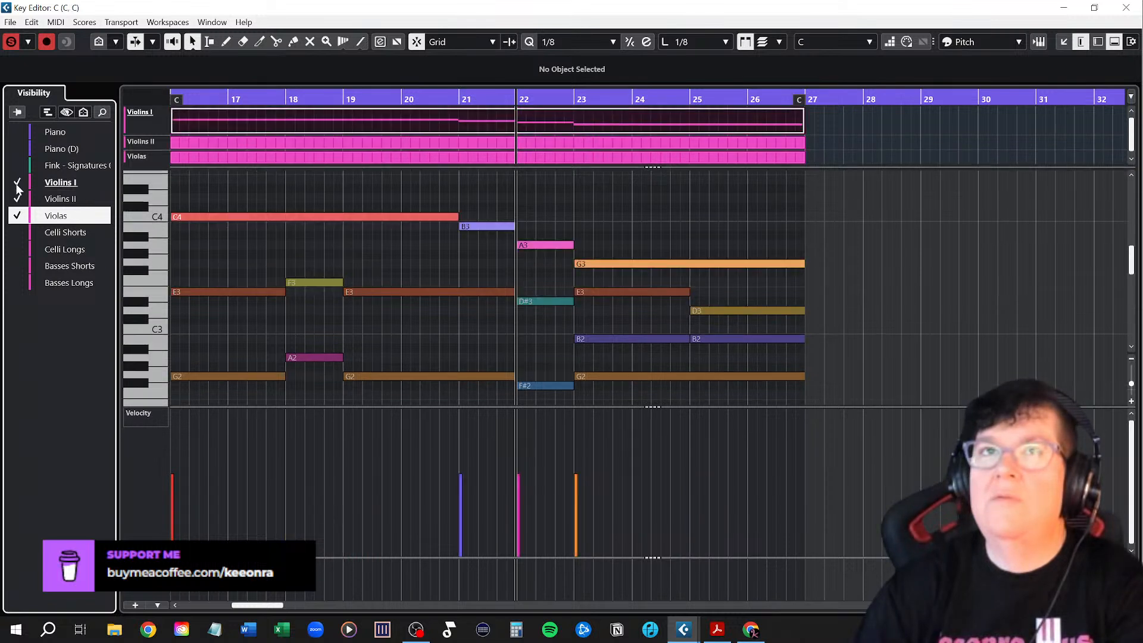
pyautogui.click(17, 199)
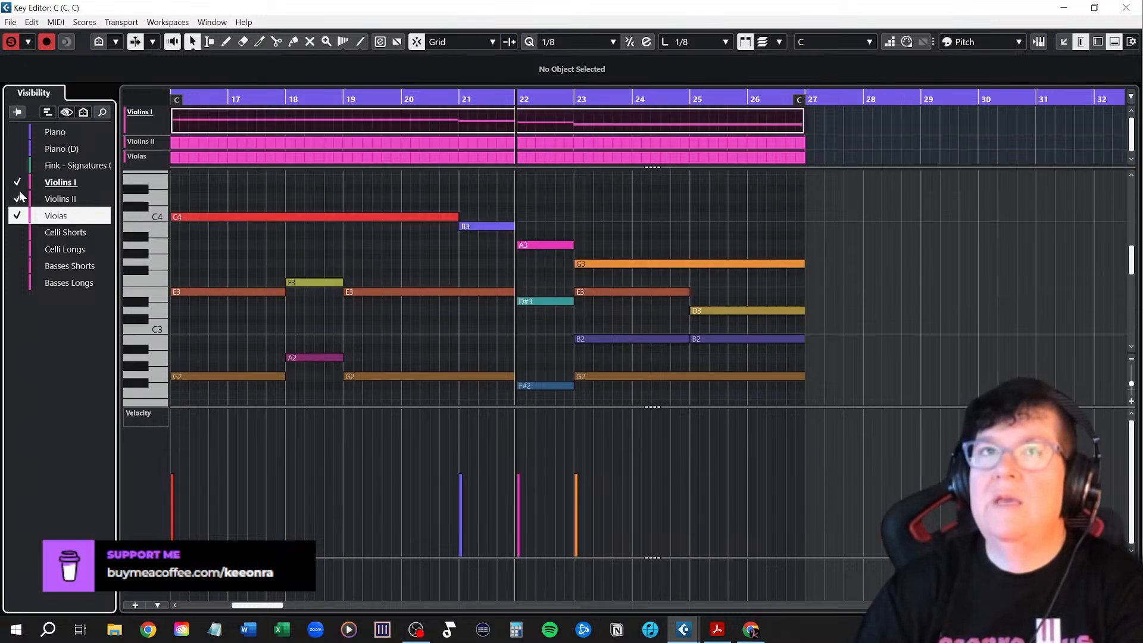
pyautogui.click(19, 219)
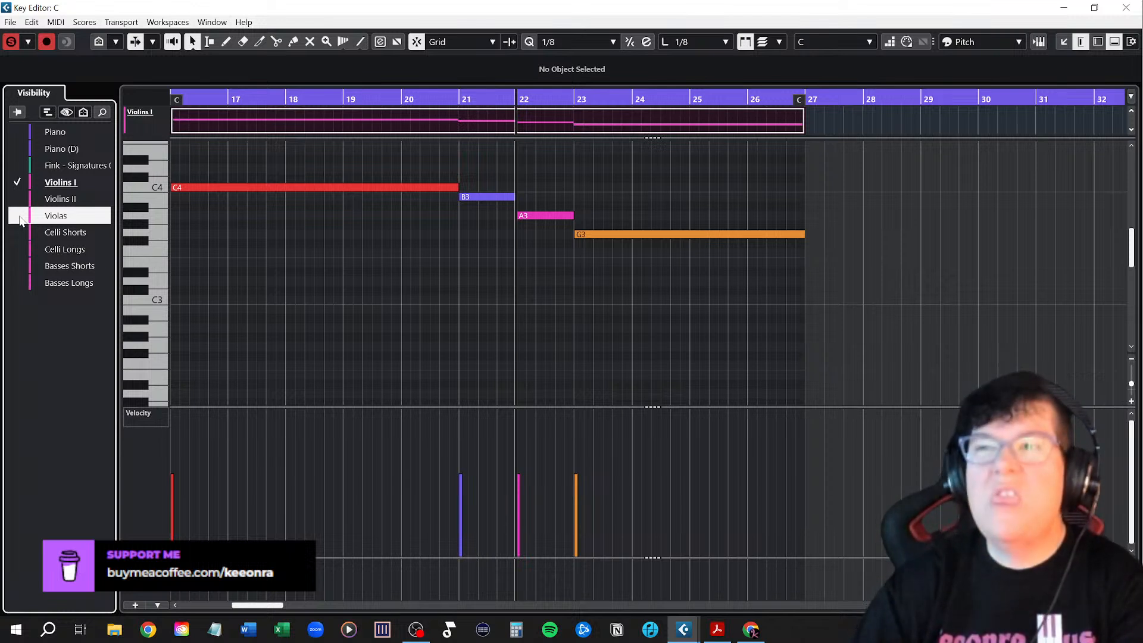
pyautogui.click(16, 183)
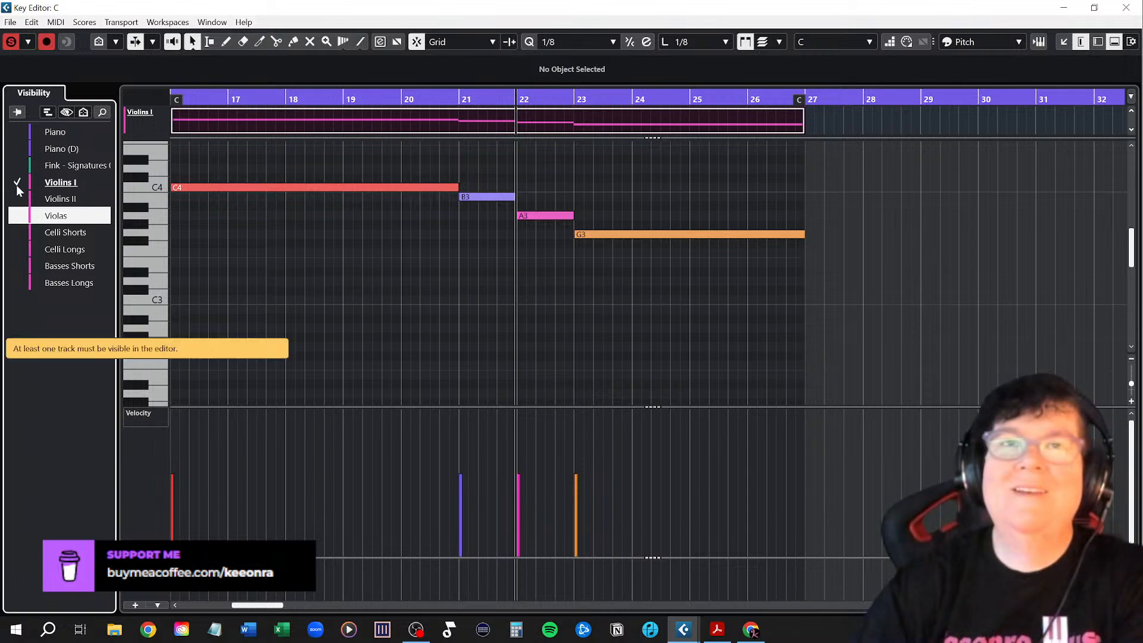
pyautogui.click(18, 199)
pyautogui.click(18, 182)
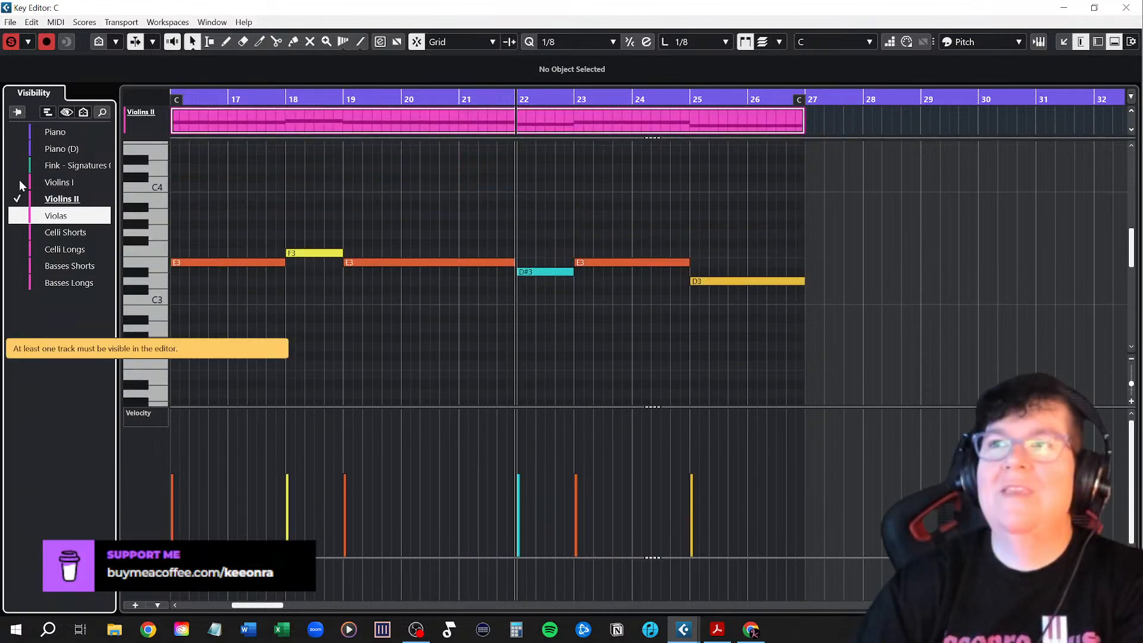
pyautogui.click(19, 181)
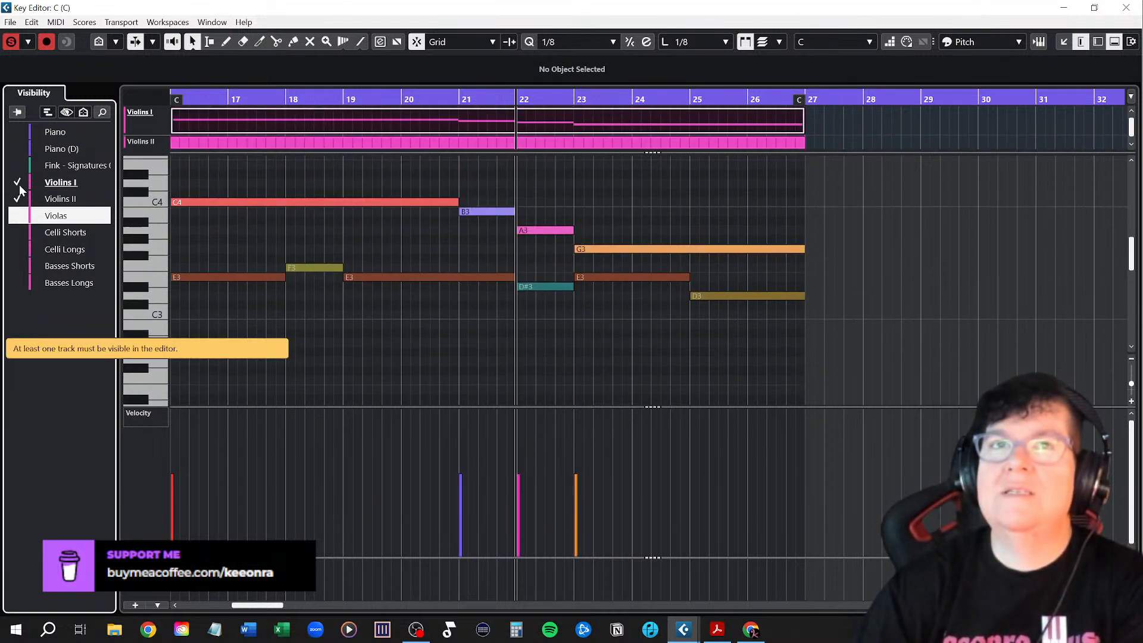
pyautogui.click(18, 183)
# Show only Violas and delete every note above its F#2 and G2 line from bar 22 to bar 27
pyautogui.click(17, 216)
pyautogui.click(17, 199)
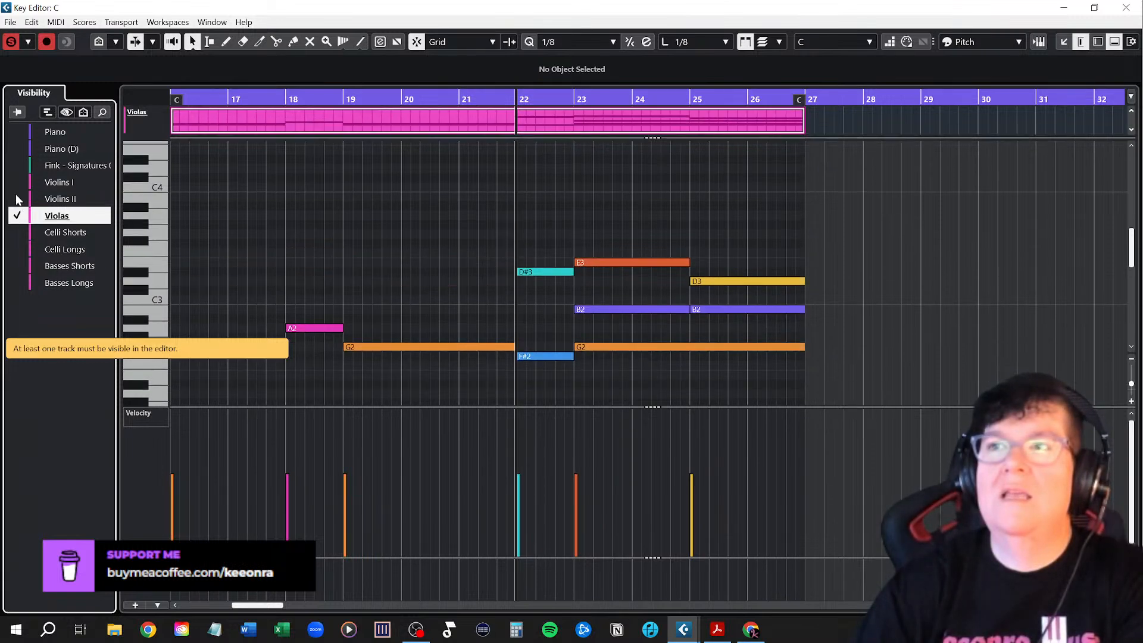
pyautogui.scroll(3, 654, 302)
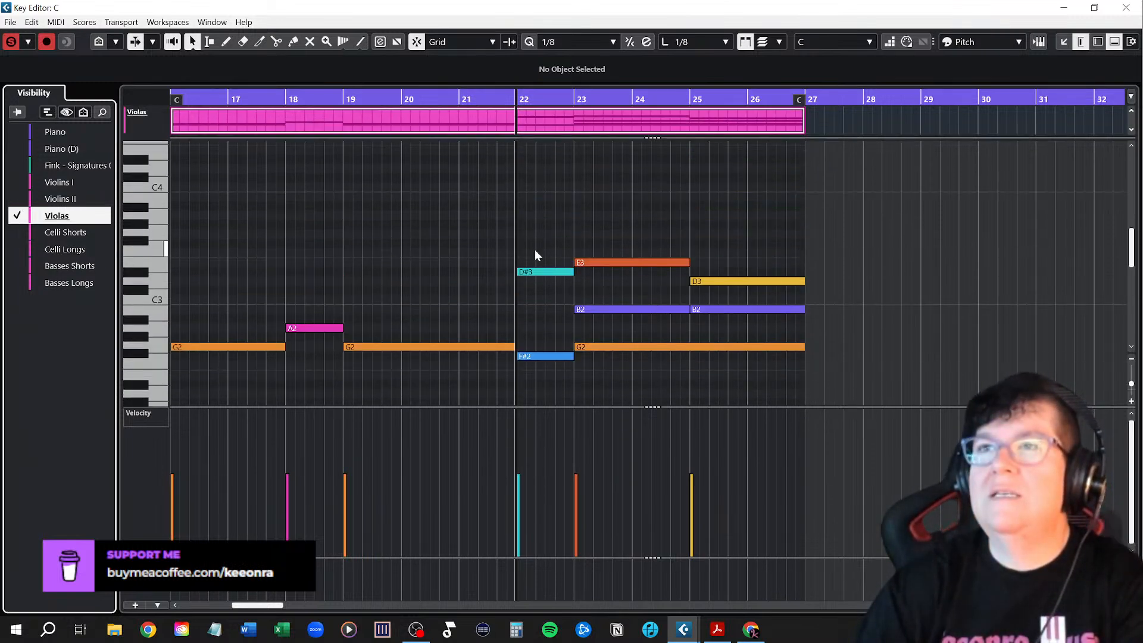
pyautogui.moveTo(534, 250); pyautogui.dragTo(790, 324)
pyautogui.press('Delete')
pyautogui.scroll(-4, 758, 330)
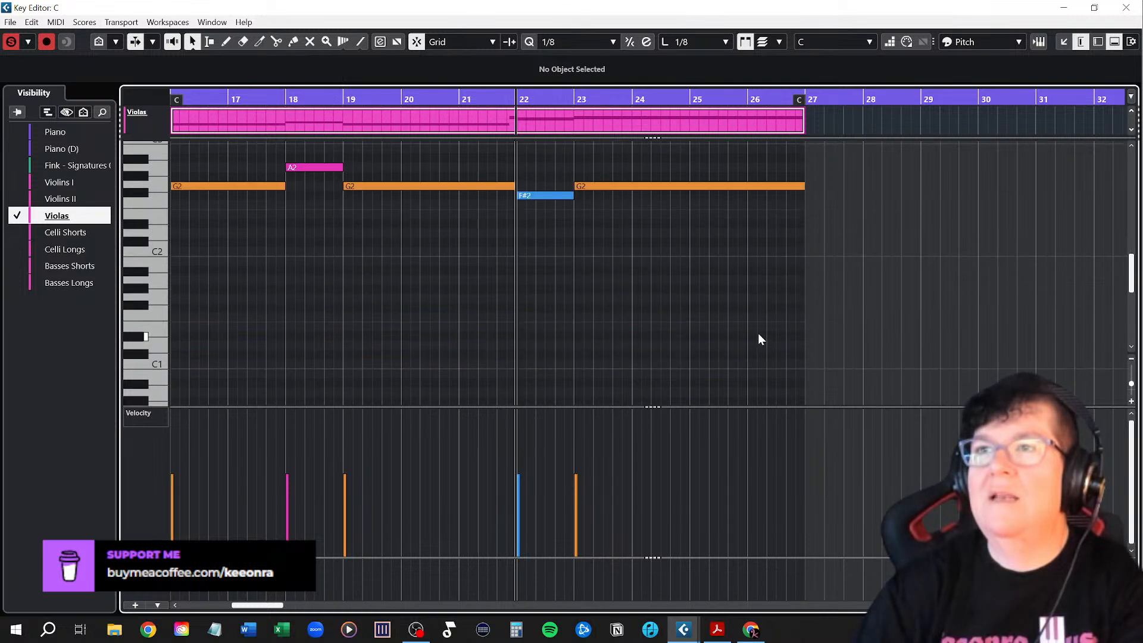
pyautogui.scroll(3, 758, 334)
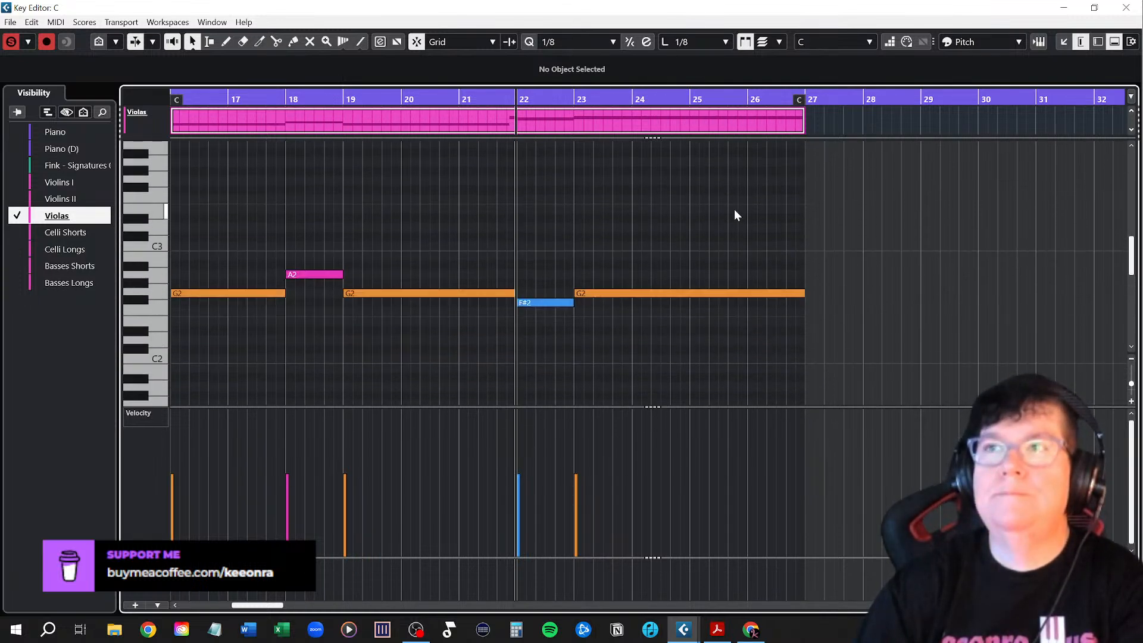
# Close the Key Editor and play the arrangement from bar 16 to bar 27 to check the string parts
pyautogui.click(1125, 7)
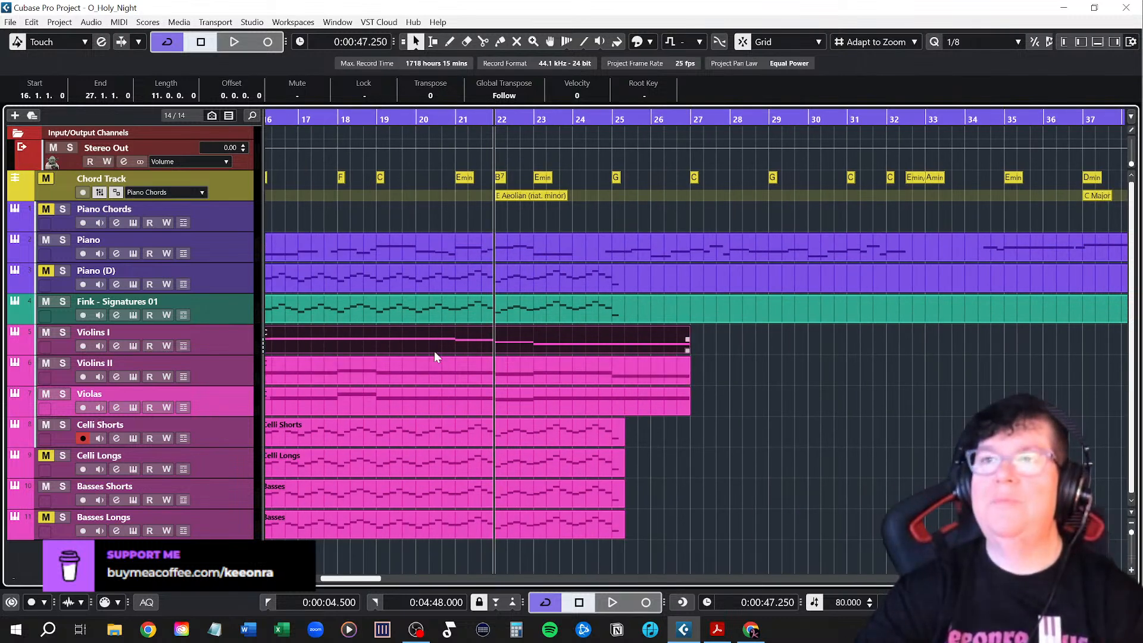
pyautogui.hscroll(-5, 431, 351)
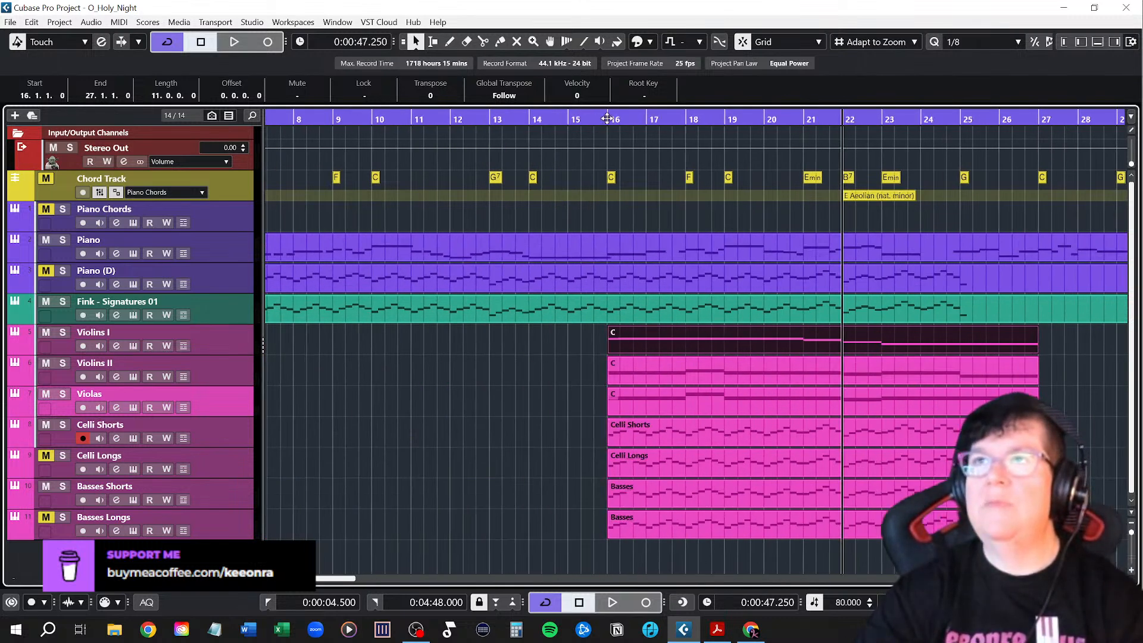
pyautogui.click(607, 118)
pyautogui.press('space')
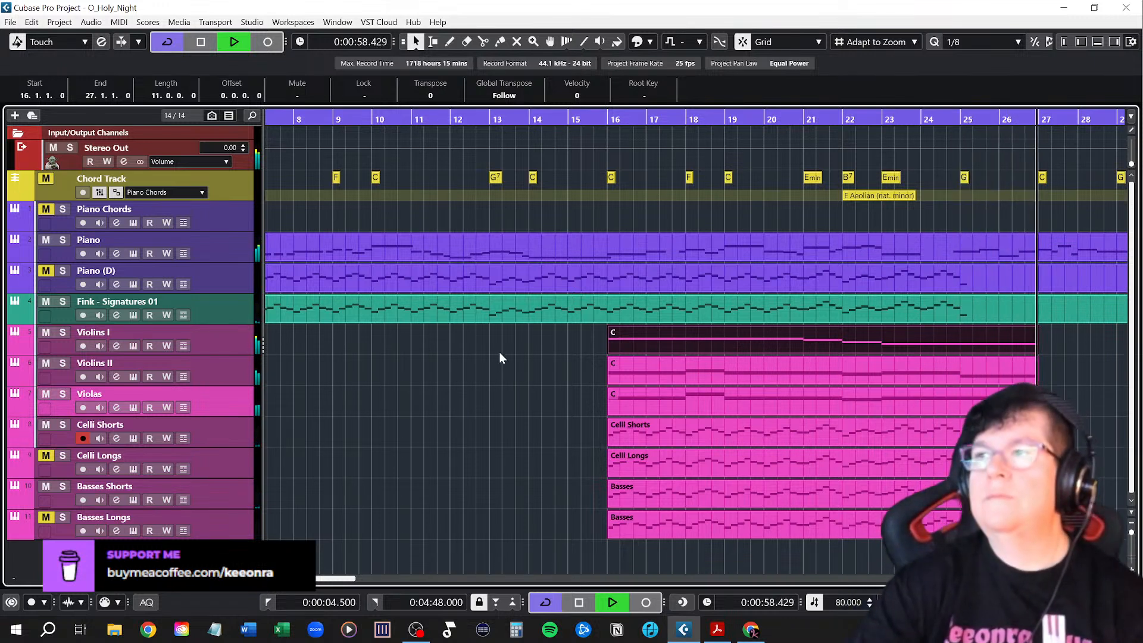
pyautogui.press('space')
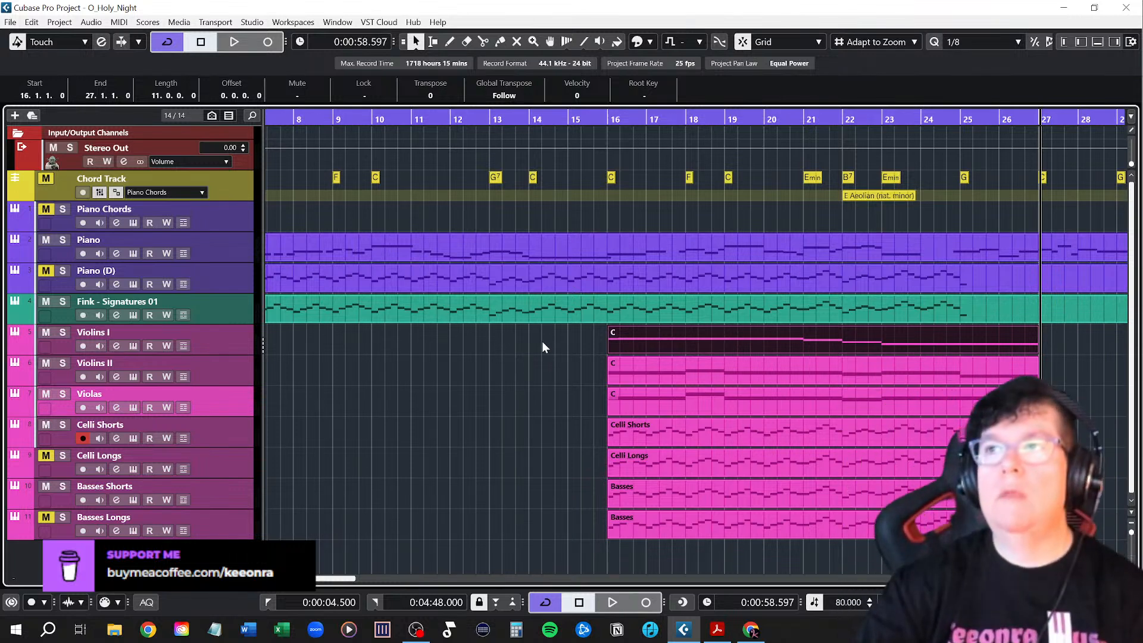
pyautogui.press('g')
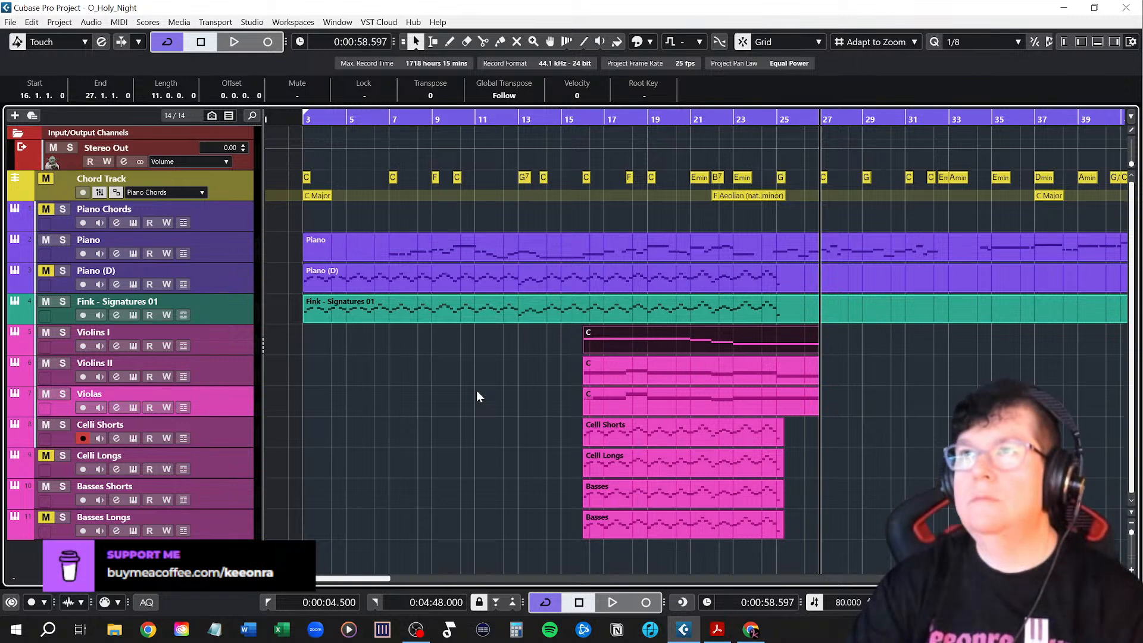
# Play the arrangement from bar 3 to bar 27 to hear how the strings enter
pyautogui.click(305, 118)
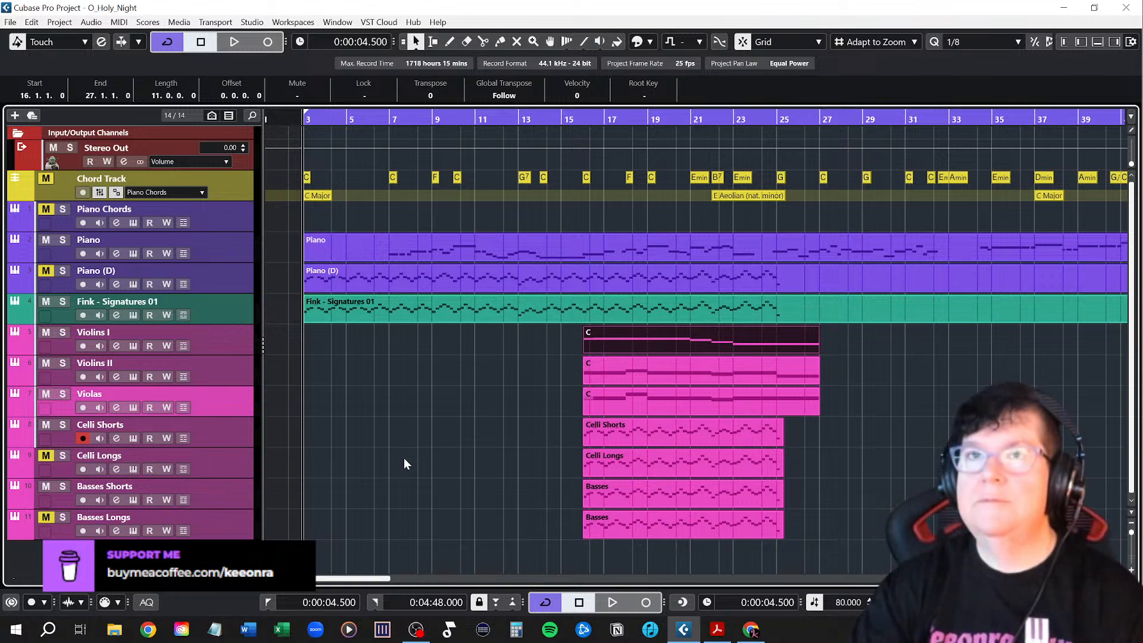
pyautogui.press('space')
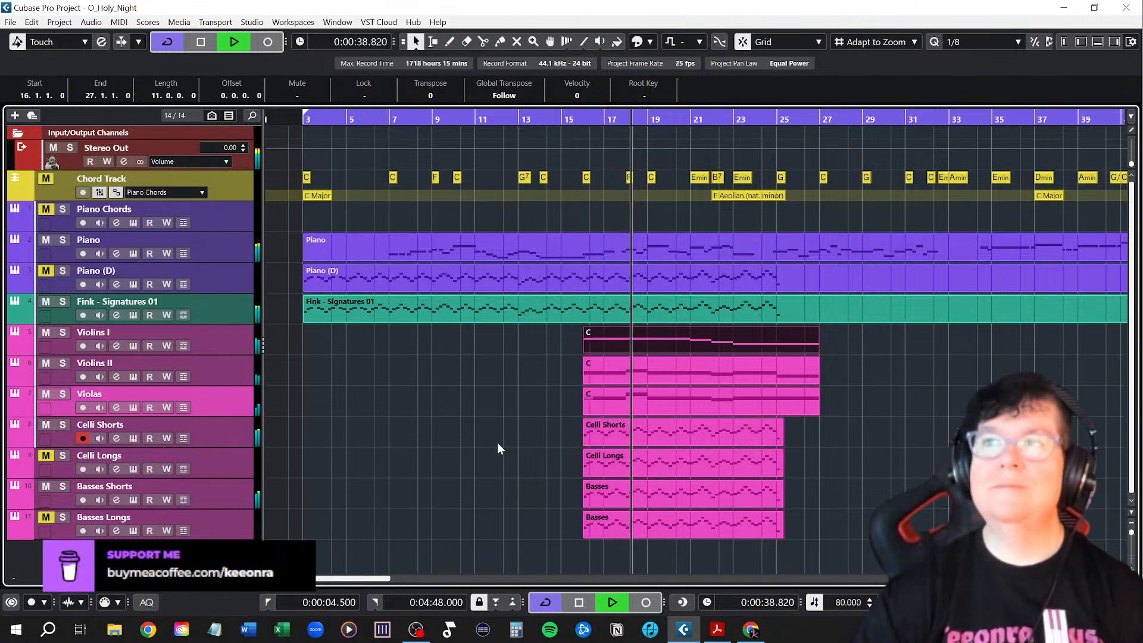
pyautogui.hscroll(5, 498, 441)
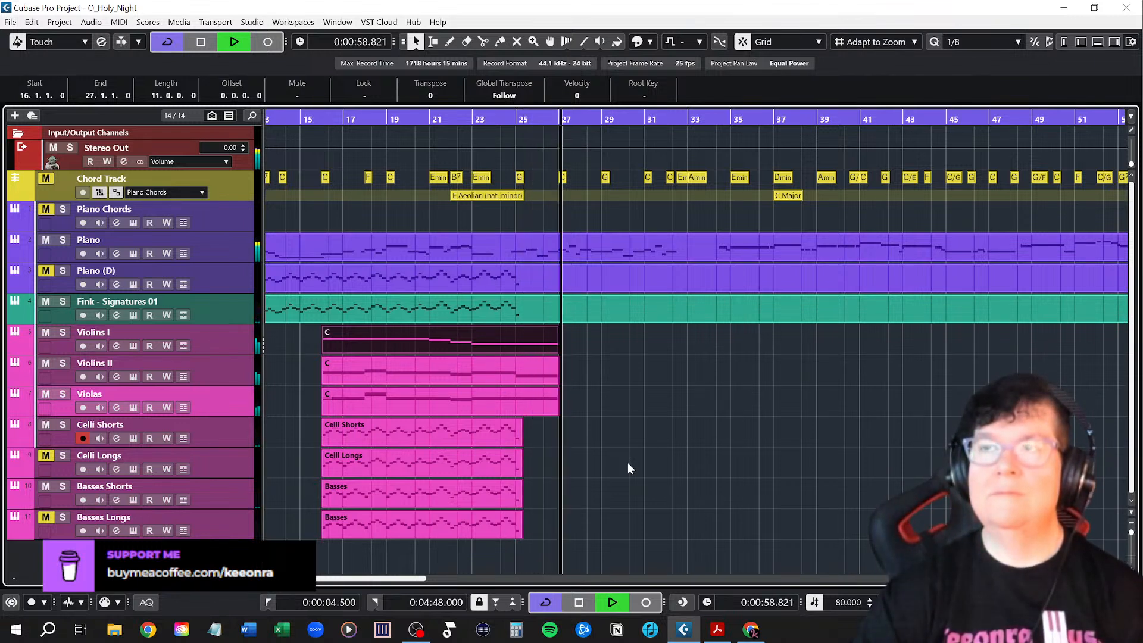
pyautogui.press('space')
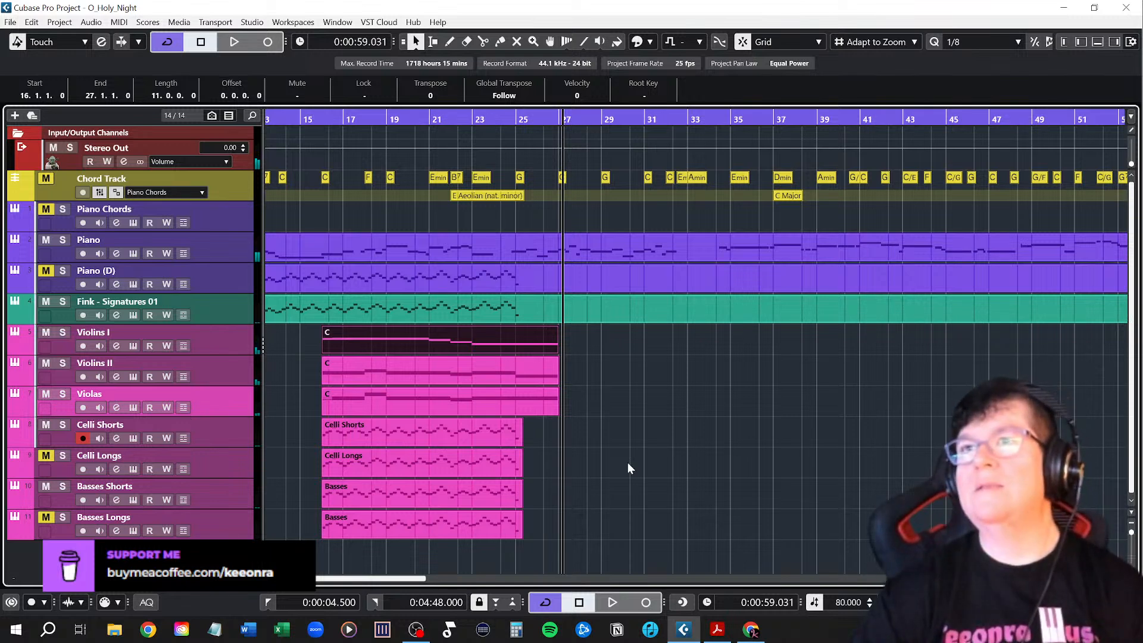
# Move the playback position to bar 25 and inspect where the Celli and Basses parts end
pyautogui.scroll(-5, 627, 462)
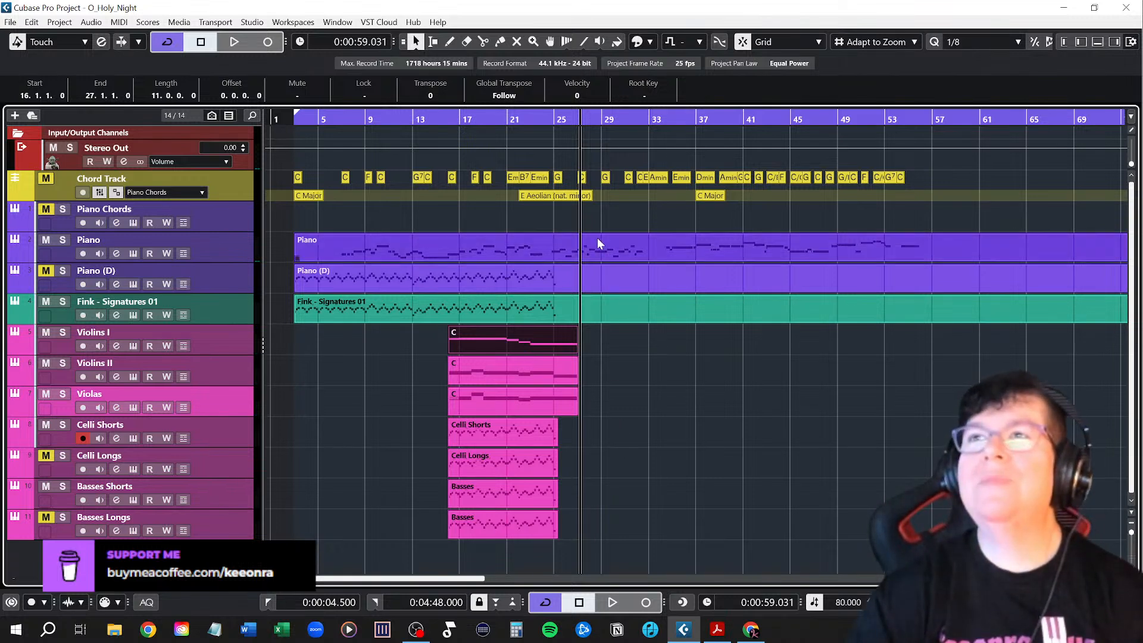
pyautogui.click(555, 117)
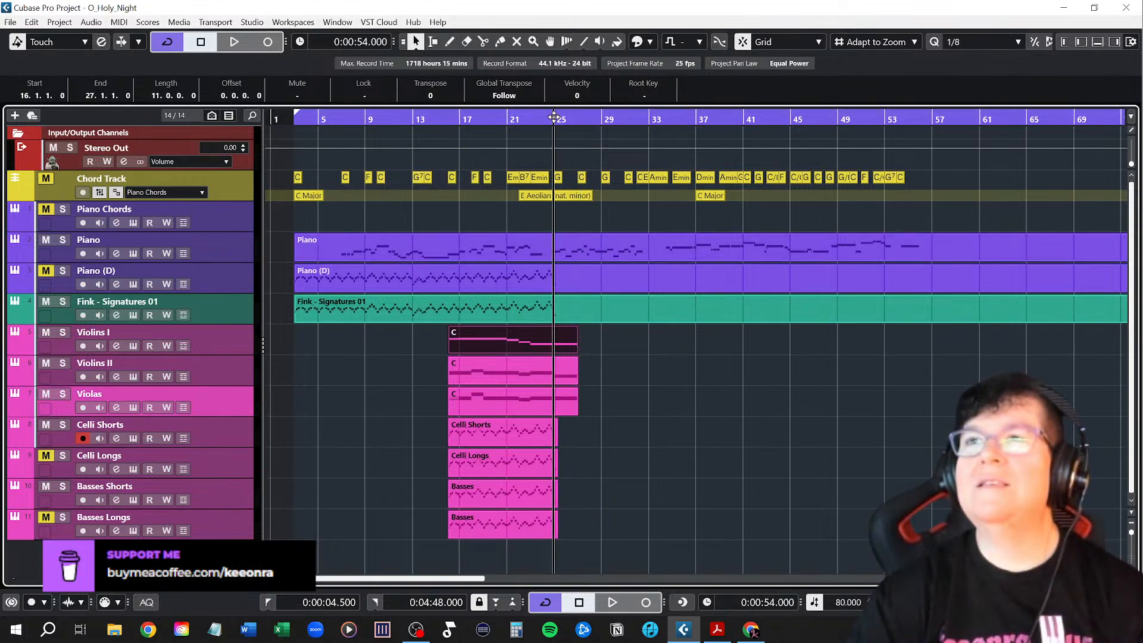
pyautogui.scroll(6, 596, 383)
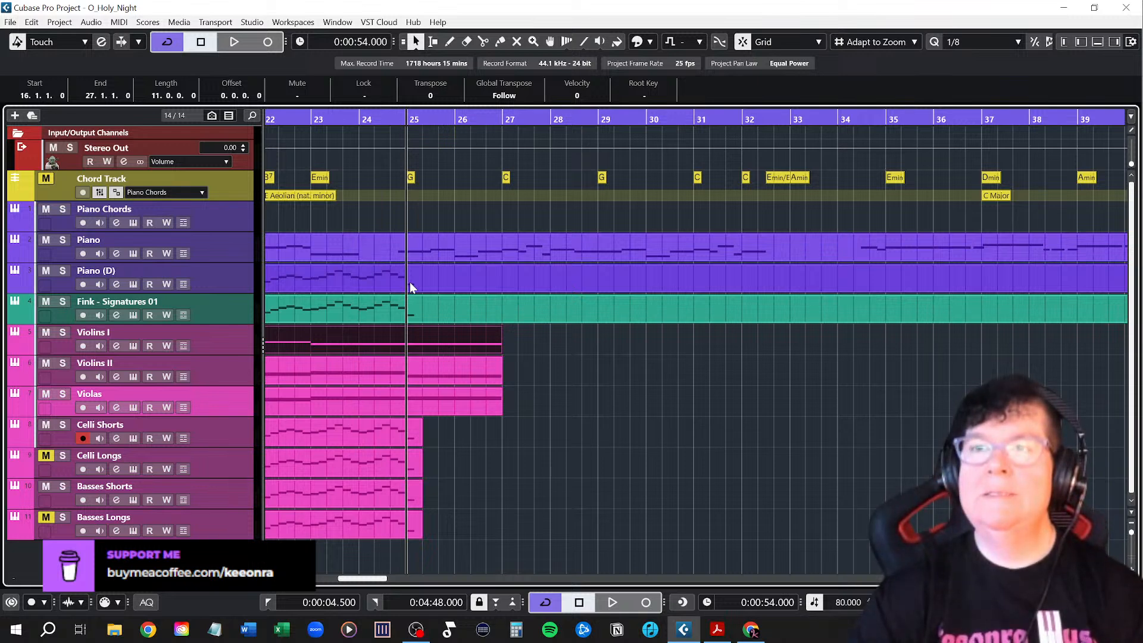
pyautogui.hscroll(-6, 410, 281)
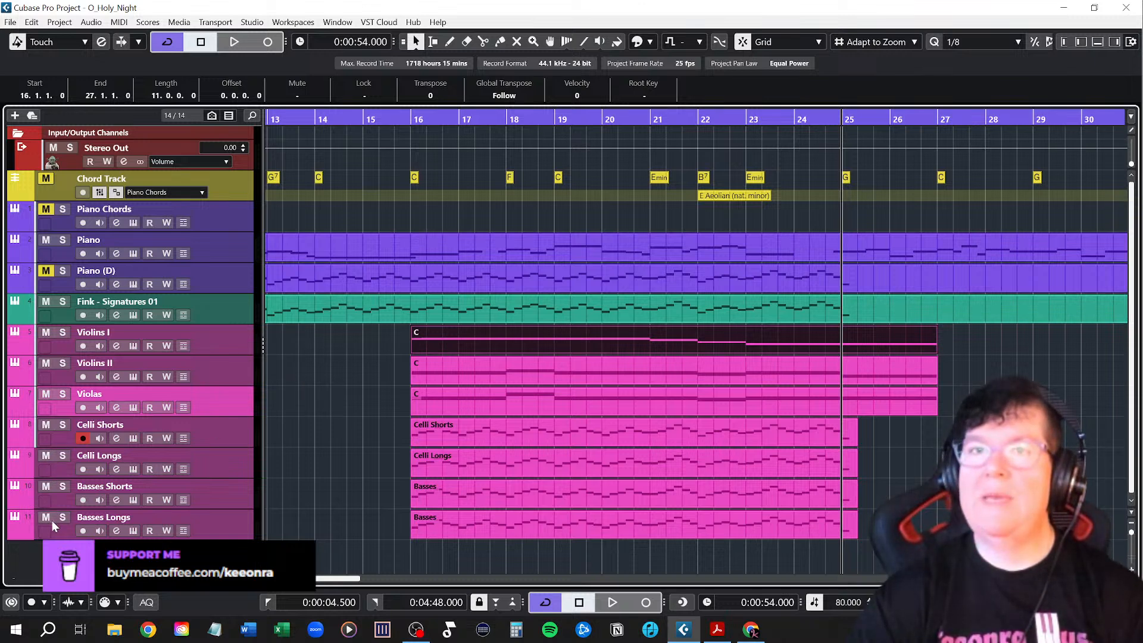
# Play from bar 16 to about bar 20 with Celli Longs and Basses Longs unmuted
pyautogui.click(404, 117)
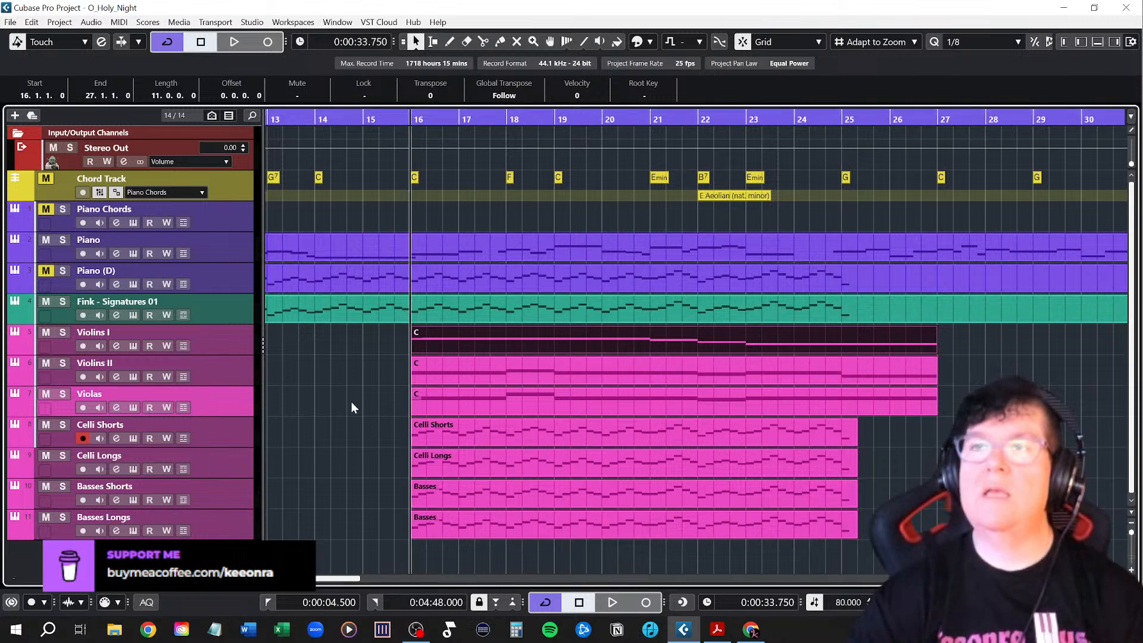
pyautogui.press('space')
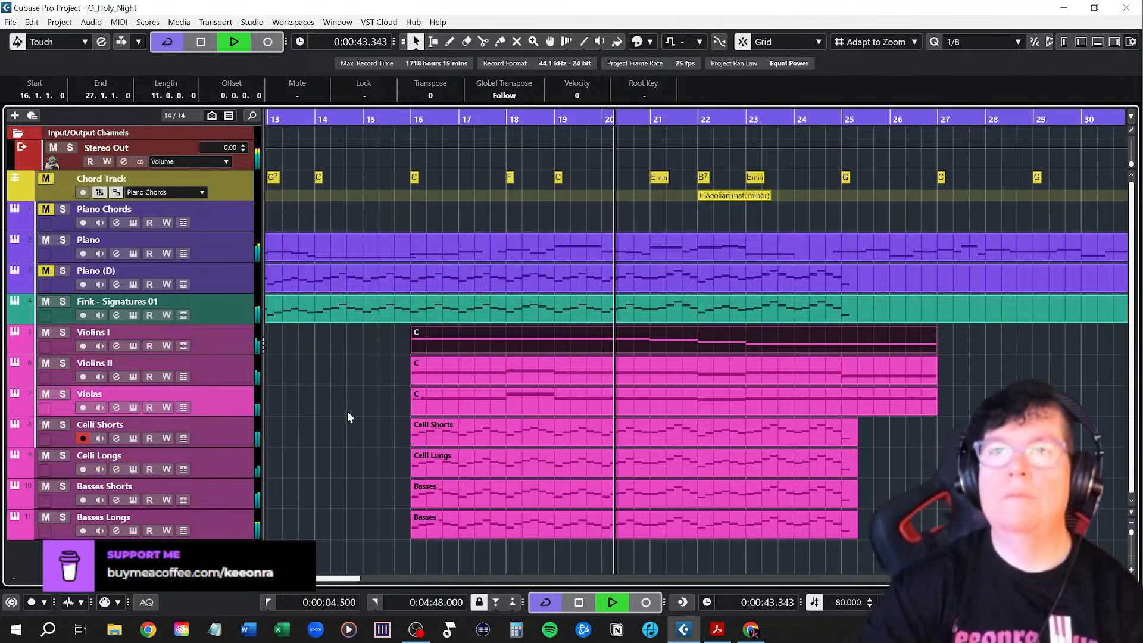
pyautogui.press('space')
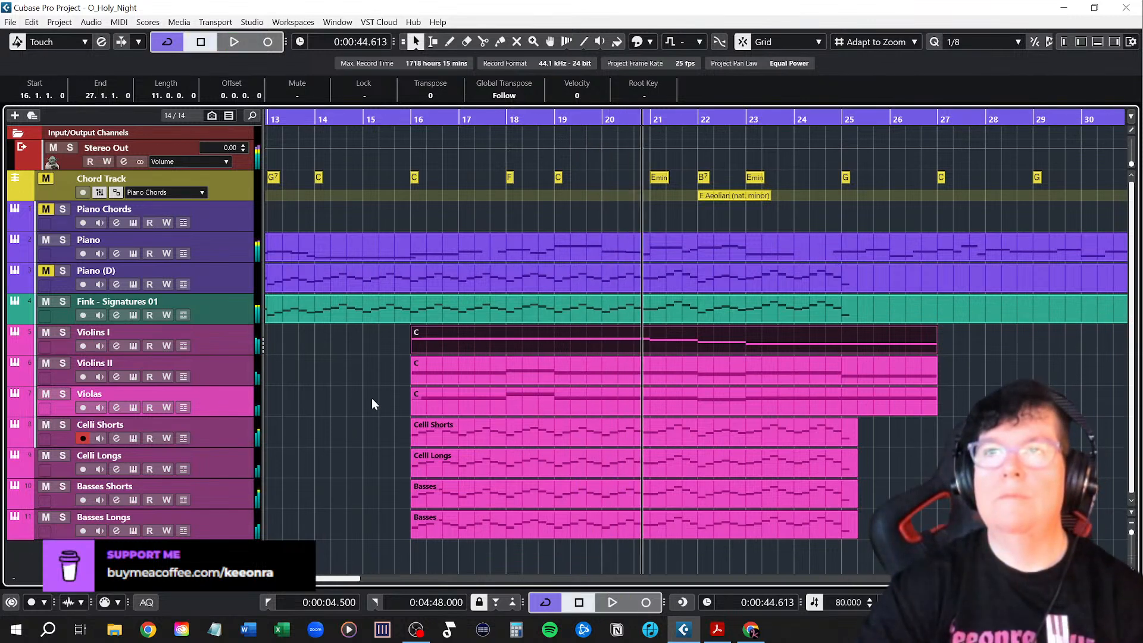
# Play from bar 16 while muting and unmuting Celli Longs and Basses Longs to compare, leaving both muted
pyautogui.click(410, 122)
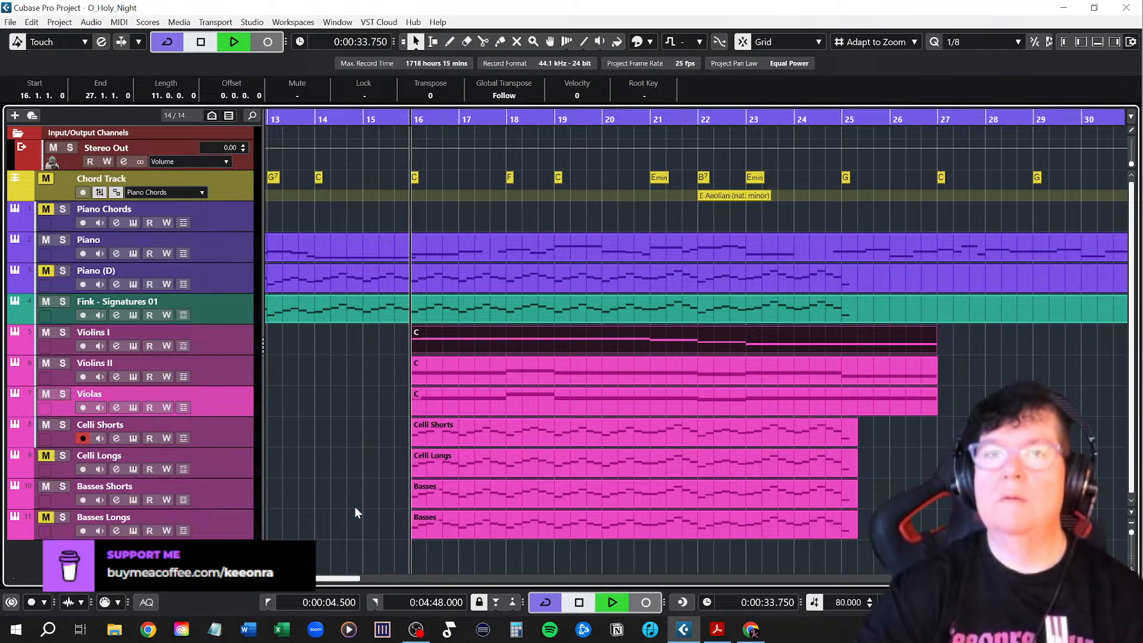
pyautogui.press('space')
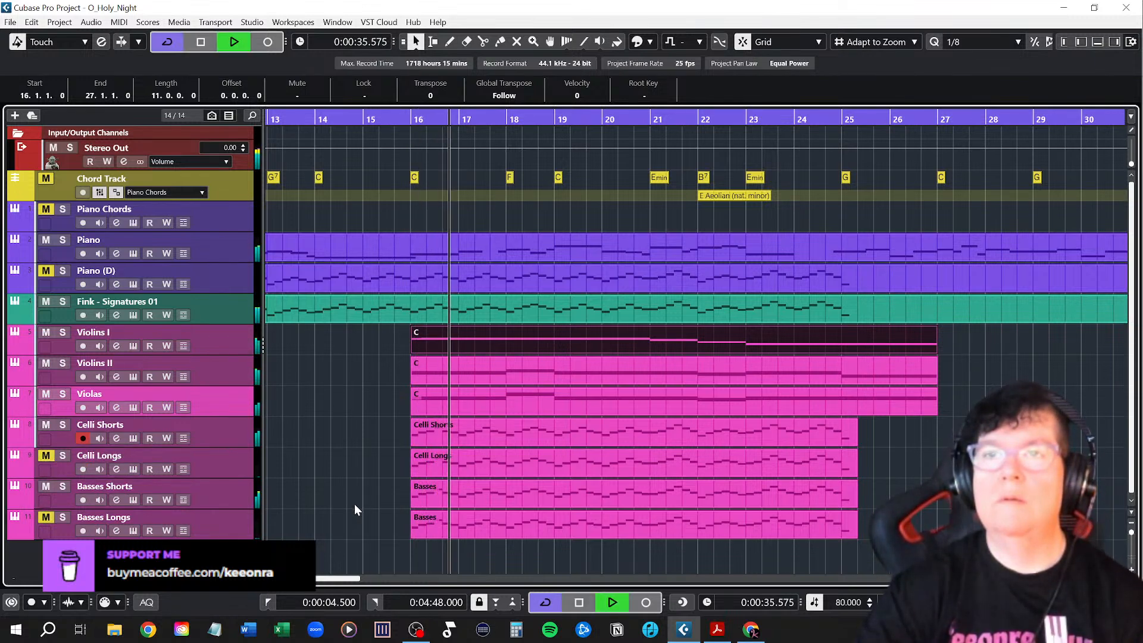
pyautogui.click(46, 456)
pyautogui.click(45, 493)
pyautogui.click(46, 517)
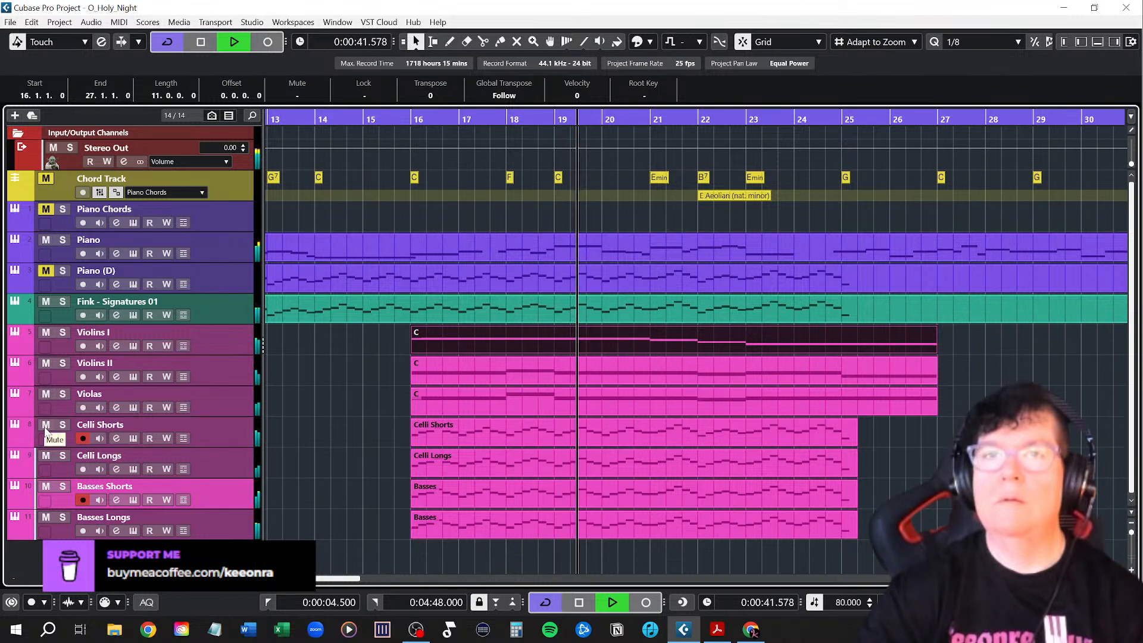
pyautogui.click(46, 456)
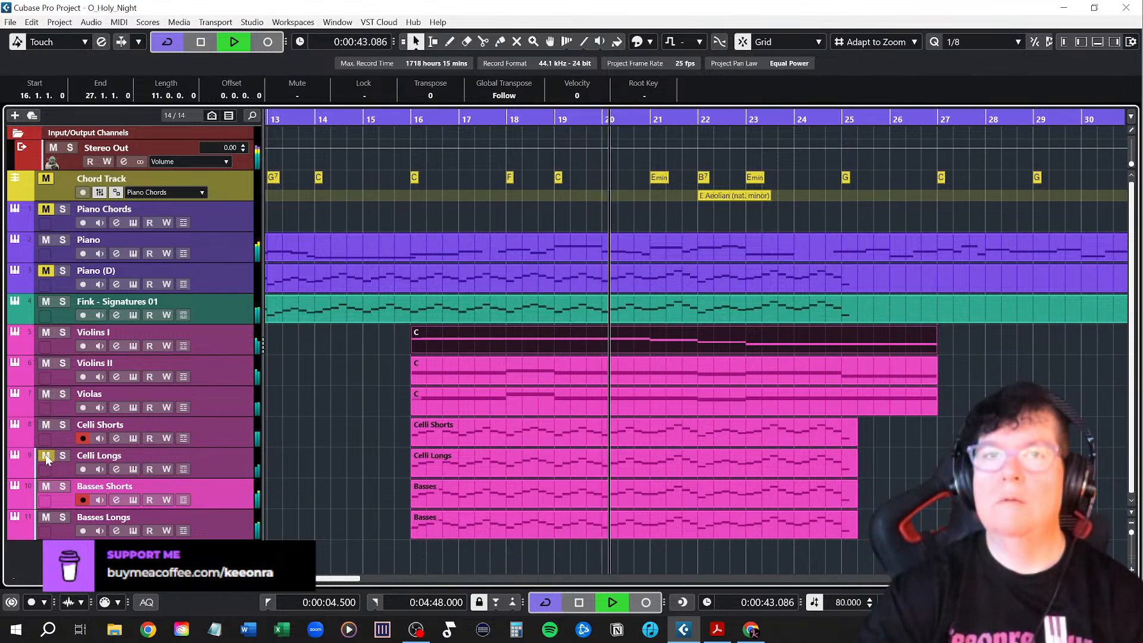
pyautogui.click(47, 517)
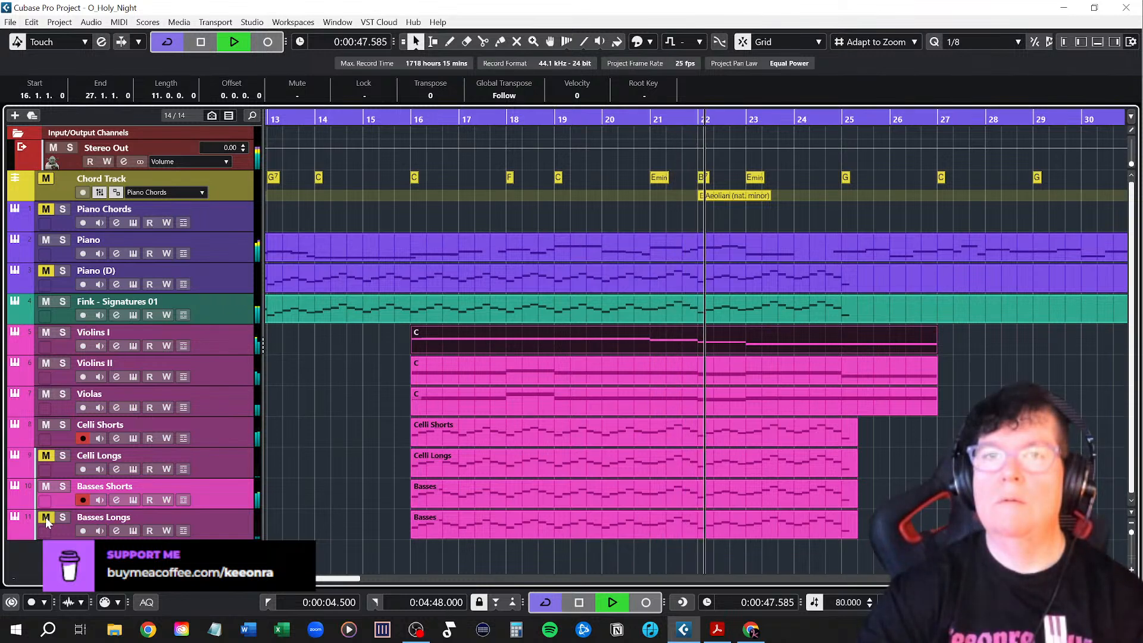
pyautogui.click(46, 518)
pyautogui.click(45, 455)
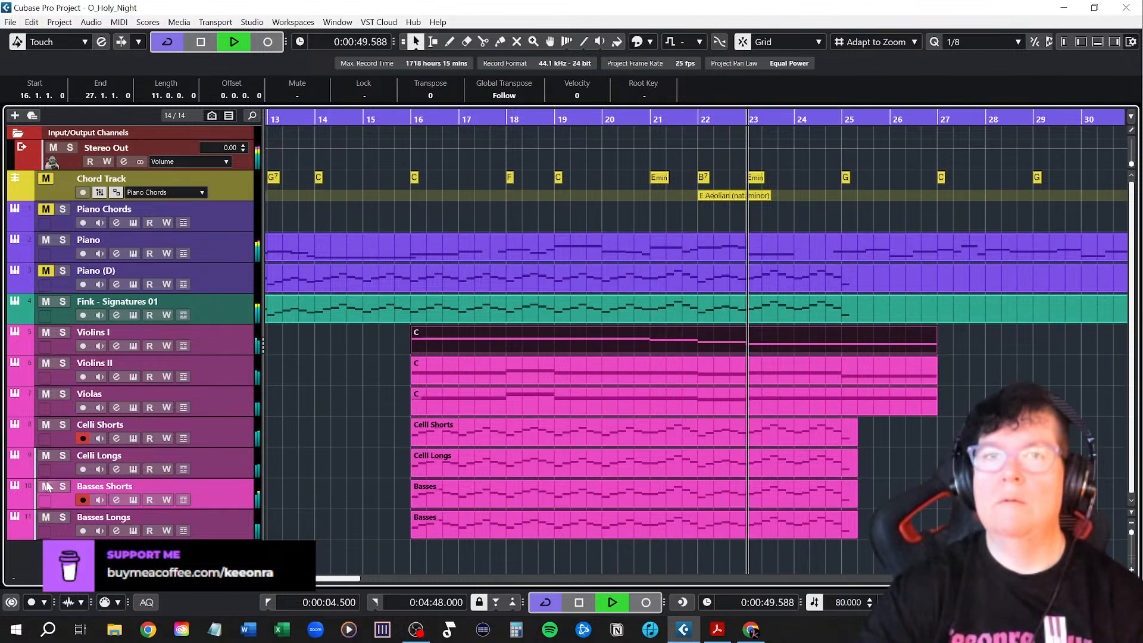
pyautogui.click(46, 456)
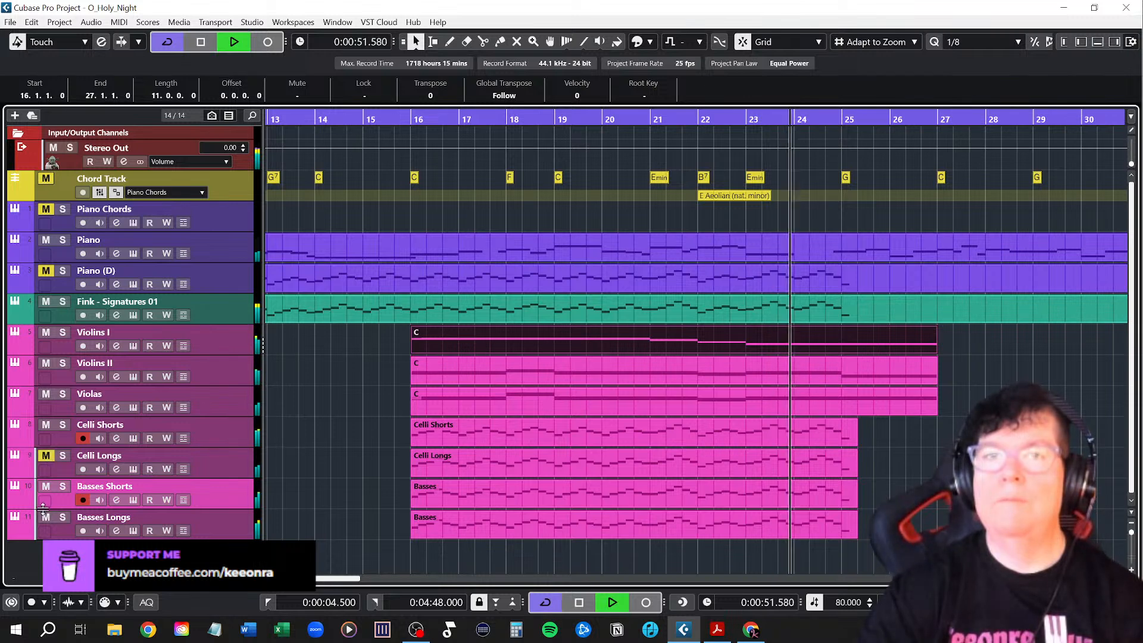
pyautogui.click(45, 516)
pyautogui.press('space')
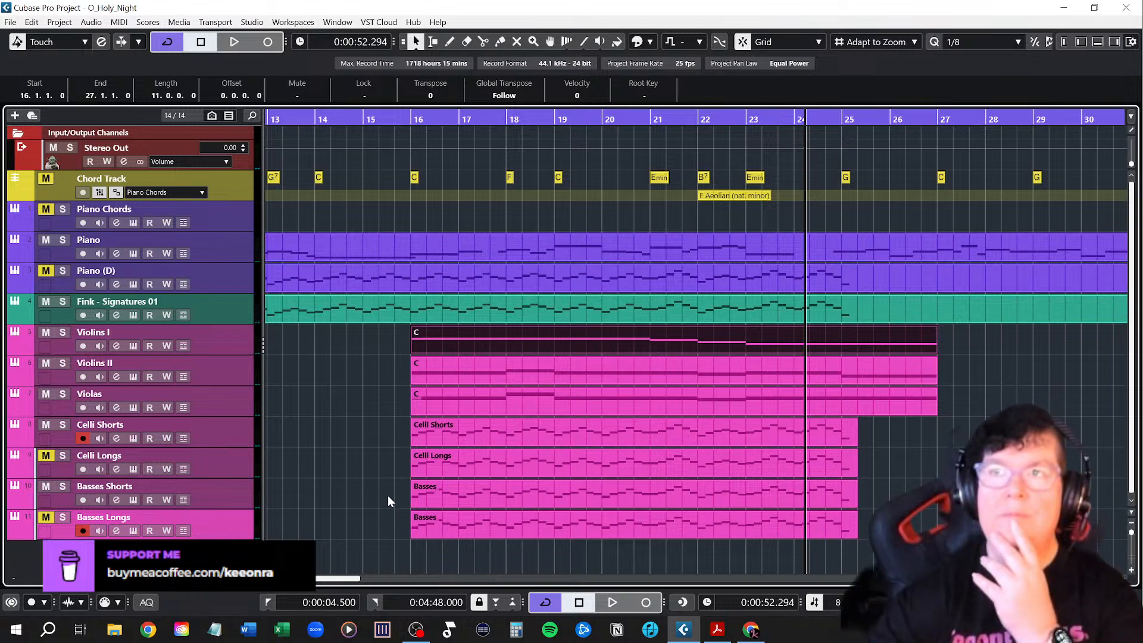
# Replay bars 16 to 26 with only the short Celli and Basses articulations sounding
pyautogui.click(419, 122)
pyautogui.press('space')
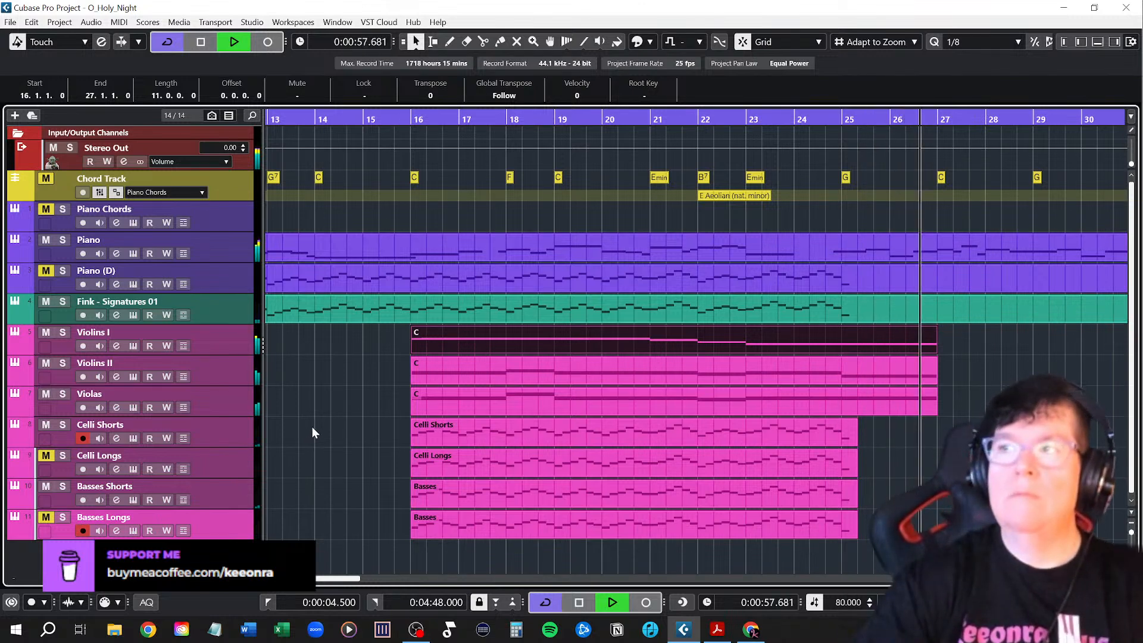
pyautogui.press('space')
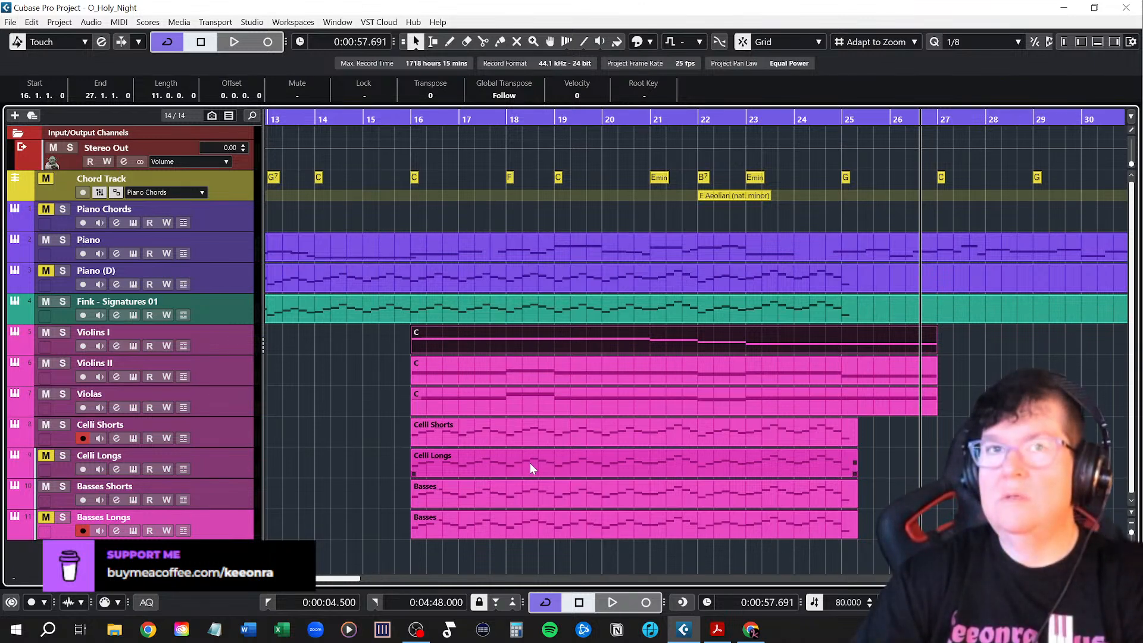
# Unmute Celli Longs and Basses Longs and delete the parts on both tracks
pyautogui.click(46, 454)
pyautogui.click(45, 516)
pyautogui.click(501, 453)
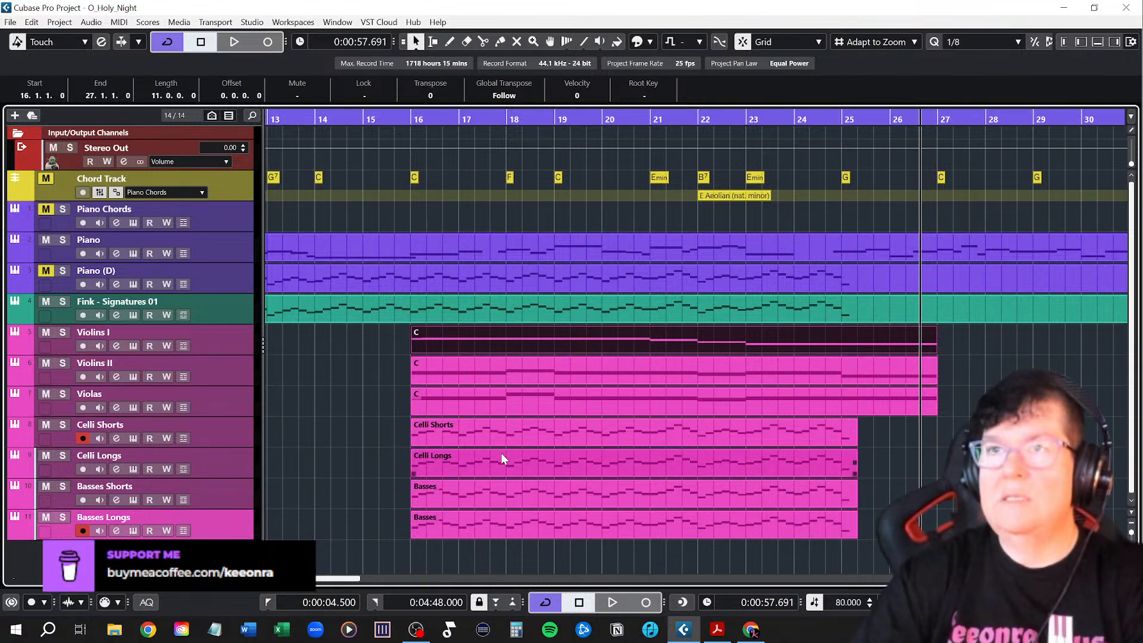
pyautogui.click(483, 459)
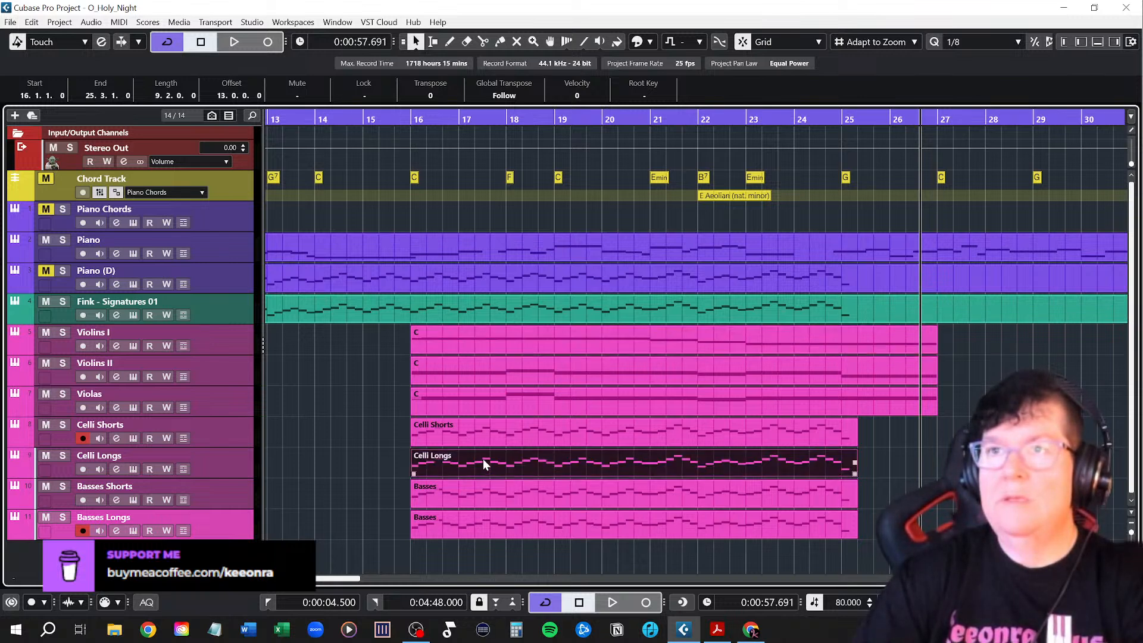
pyautogui.press('Delete')
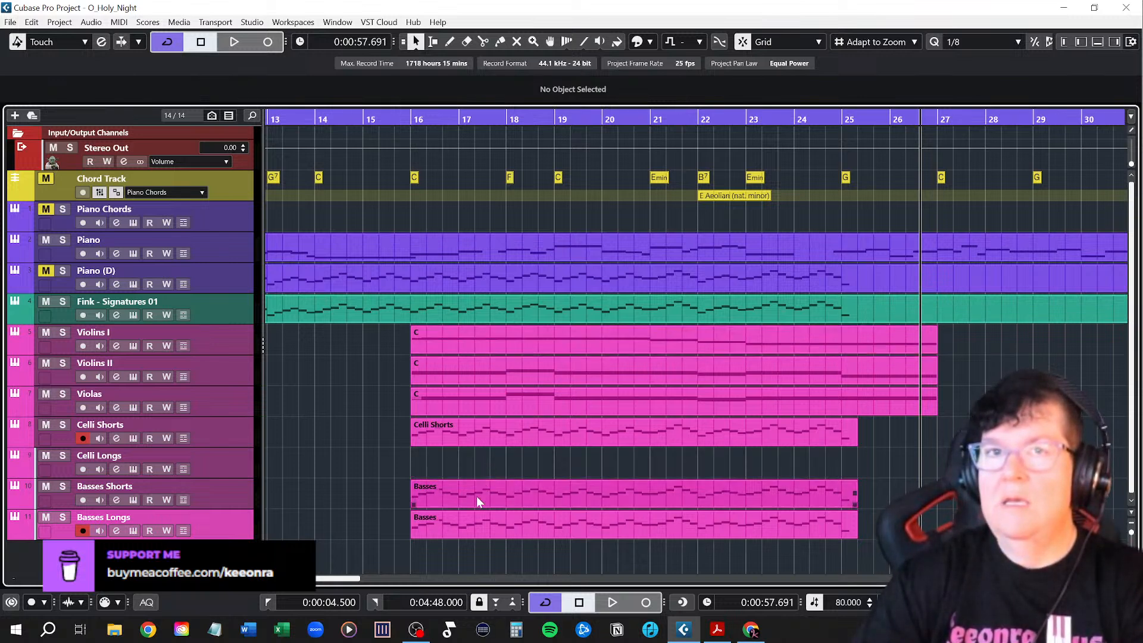
pyautogui.click(469, 525)
pyautogui.press('Delete')
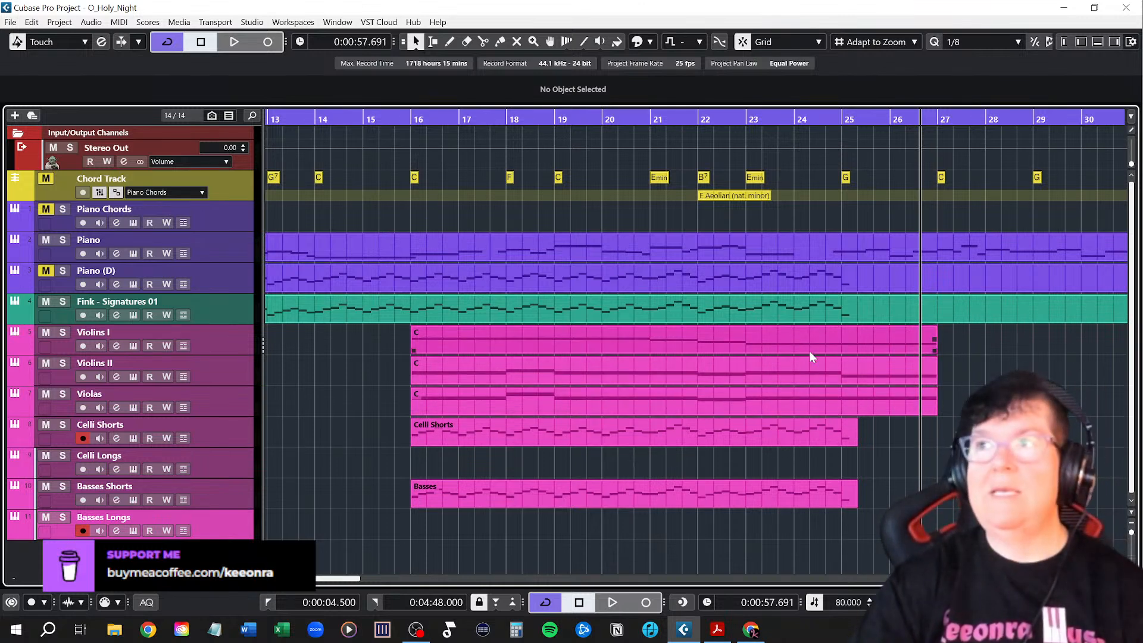
# Unmute the Piano Chords, Piano (D) and Chord Track
pyautogui.hscroll(5, 884, 359)
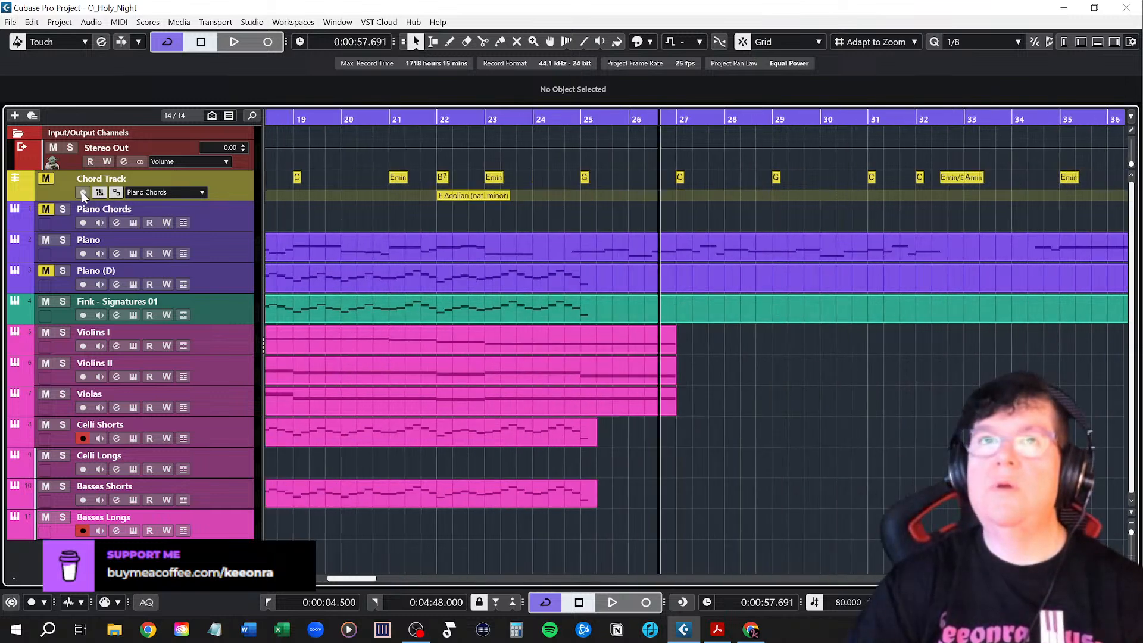
pyautogui.click(46, 208)
pyautogui.click(45, 270)
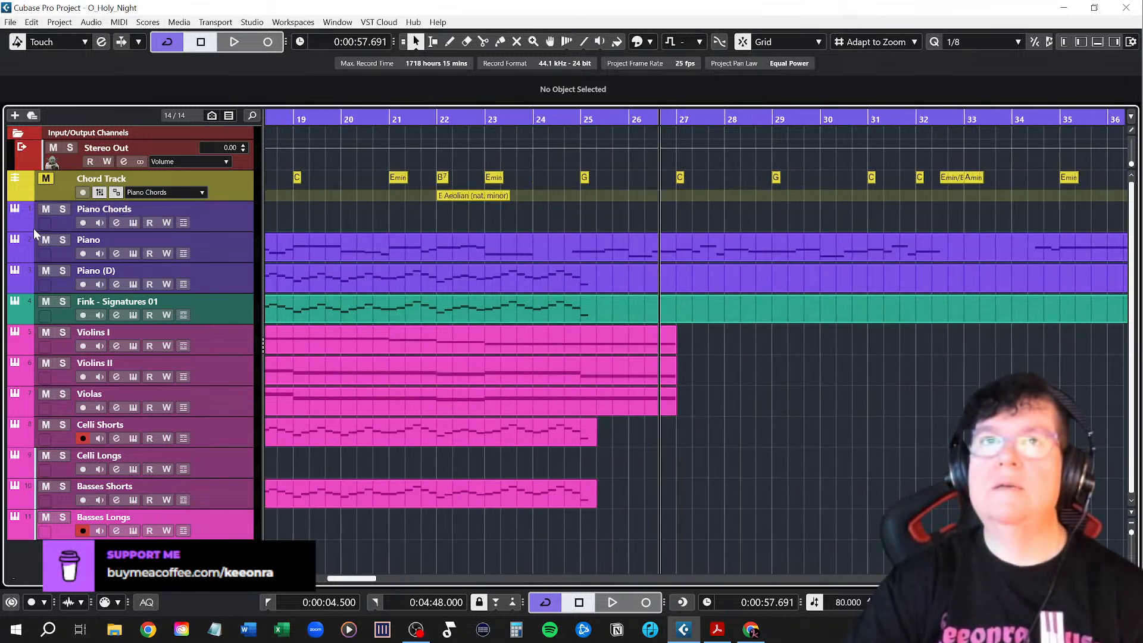
pyautogui.click(46, 178)
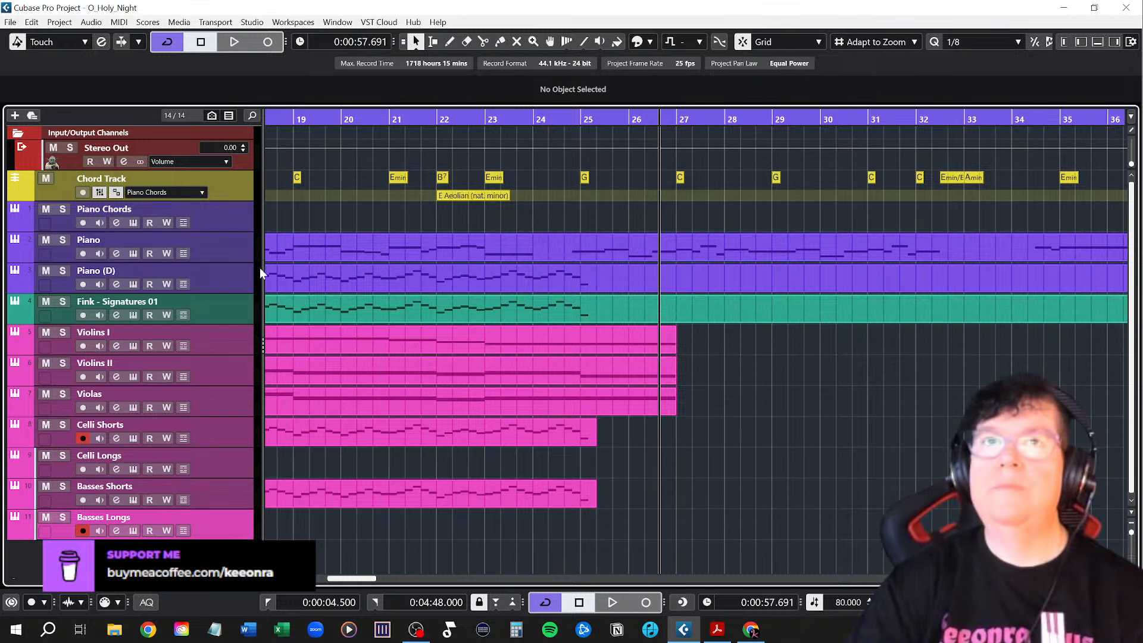
# Open the Piano (D) part in the Key Editor and move the playback position to bar 25
pyautogui.click(591, 282)
pyautogui.doubleClick(591, 282)
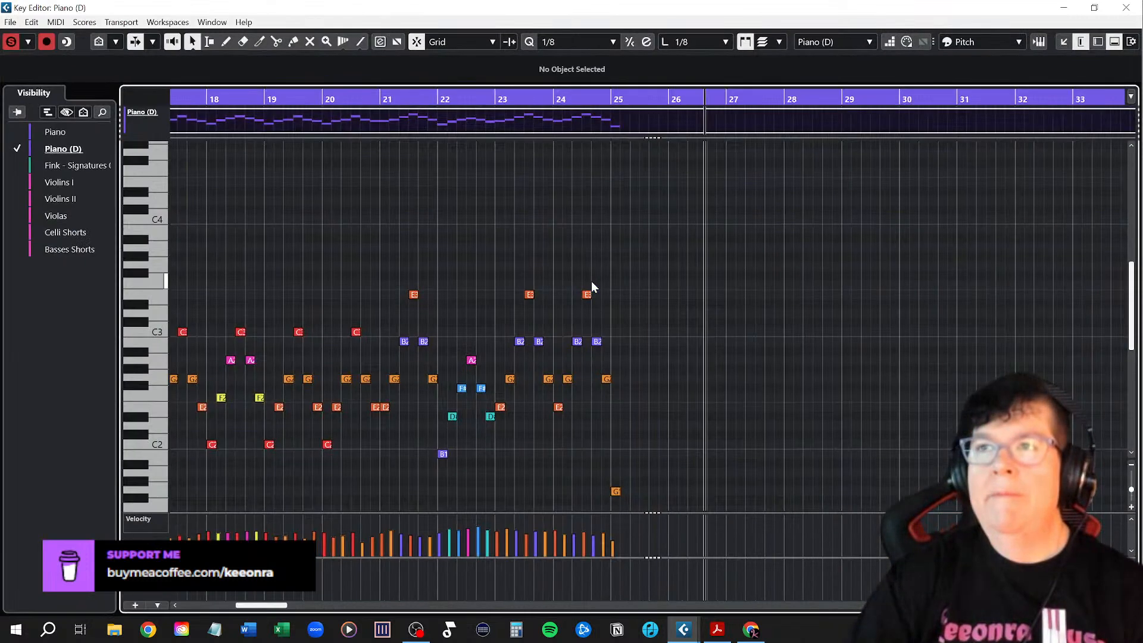
pyautogui.hscroll(-10, 442, 349)
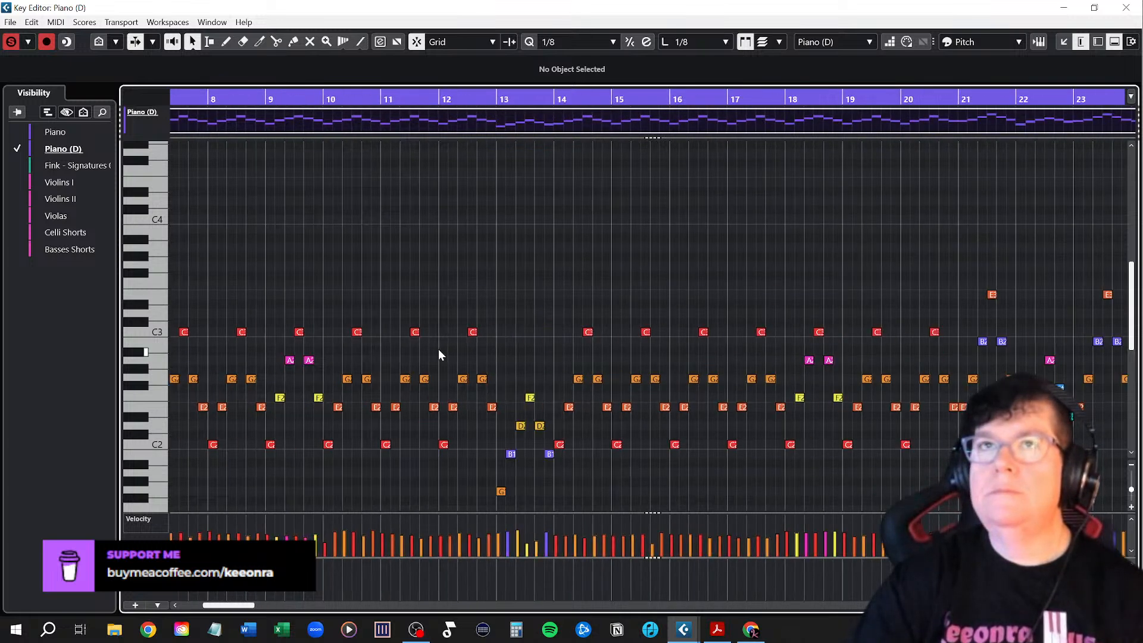
pyautogui.hscroll(3, 760, 313)
pyautogui.hscroll(10, 753, 320)
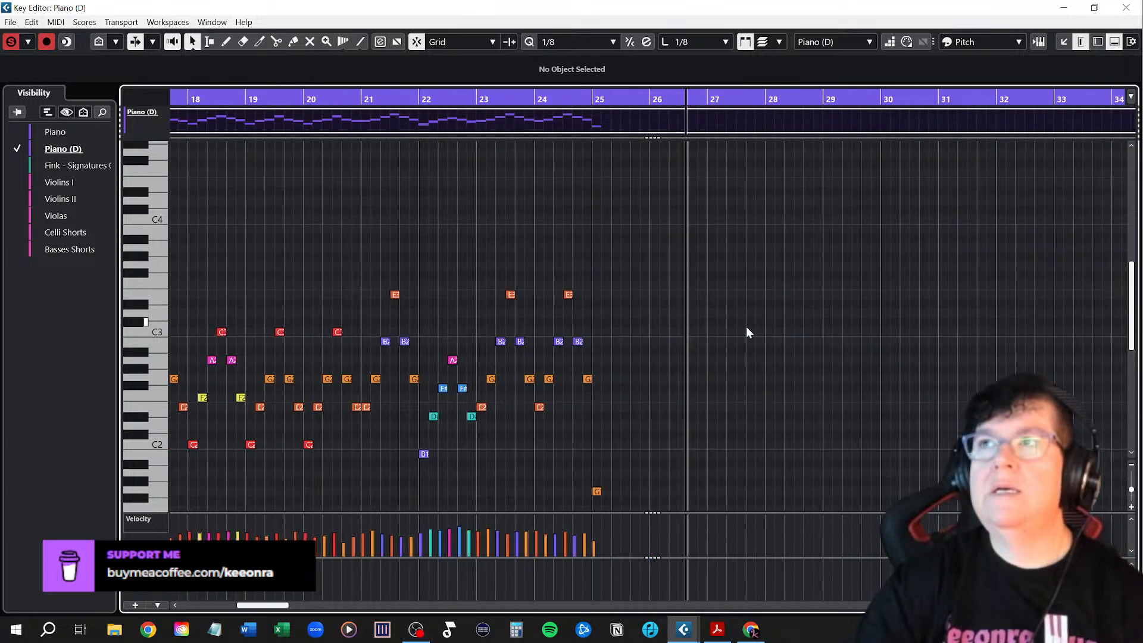
pyautogui.click(305, 95)
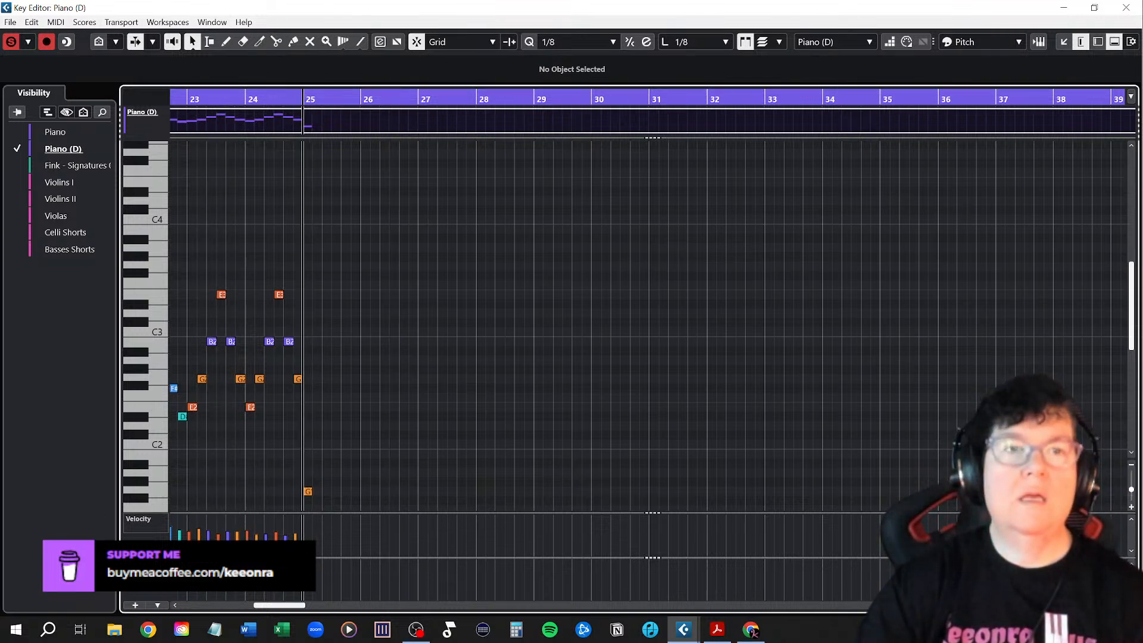
# Audition the bar 24 arpeggio notes of Piano (D) one at a time, from the low E2 through the closing G2
pyautogui.hotkey('alt', 'Tab')
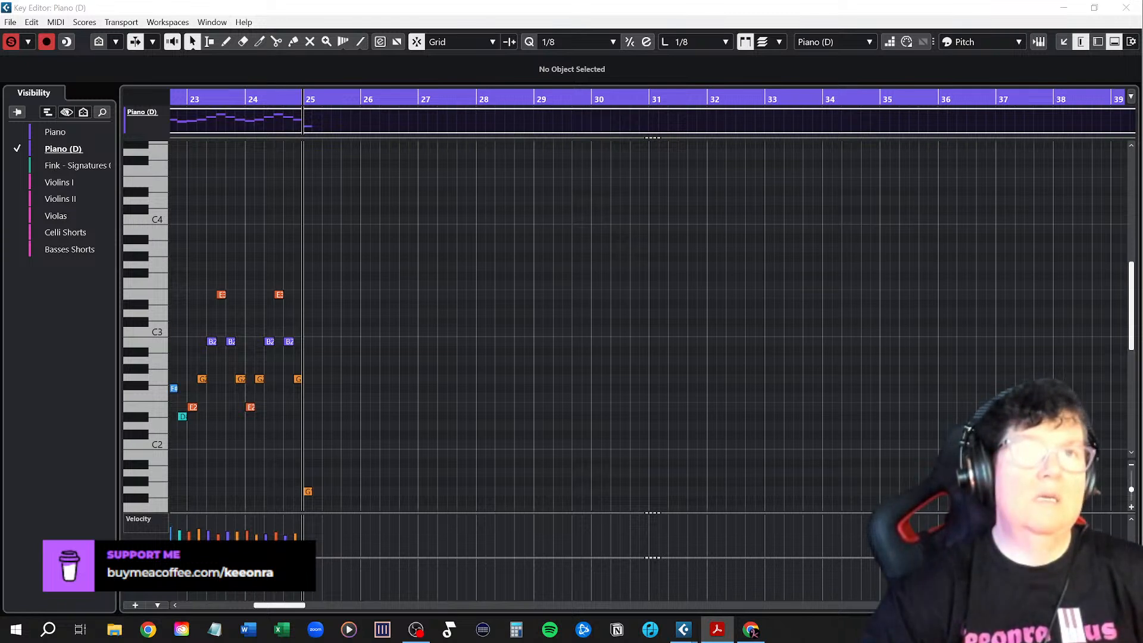
pyautogui.click(251, 406)
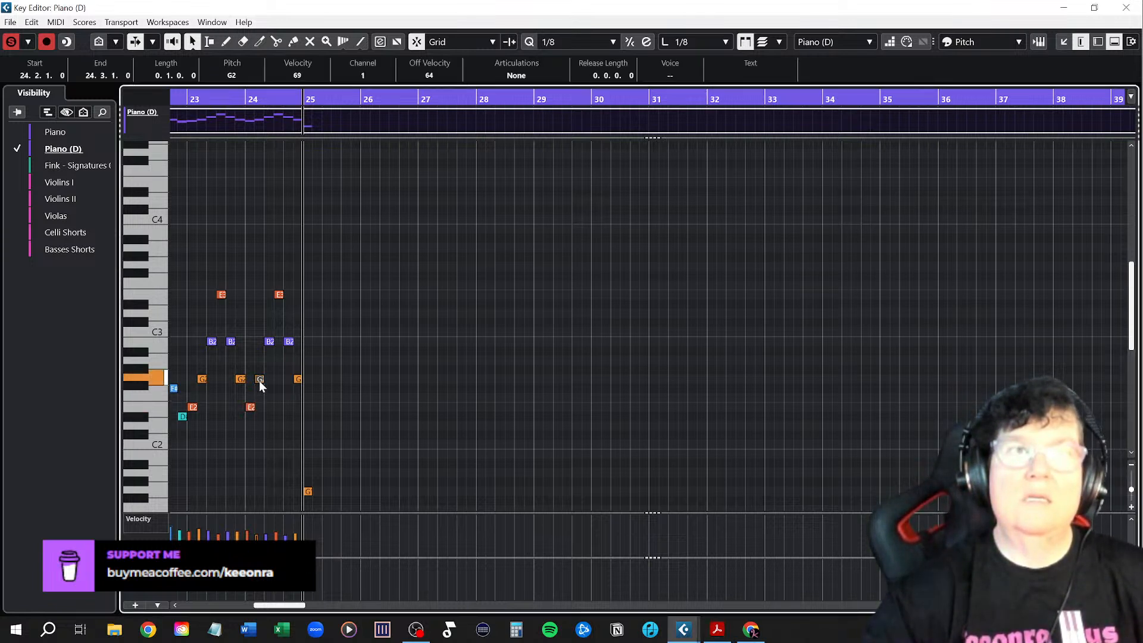
pyautogui.click(269, 341)
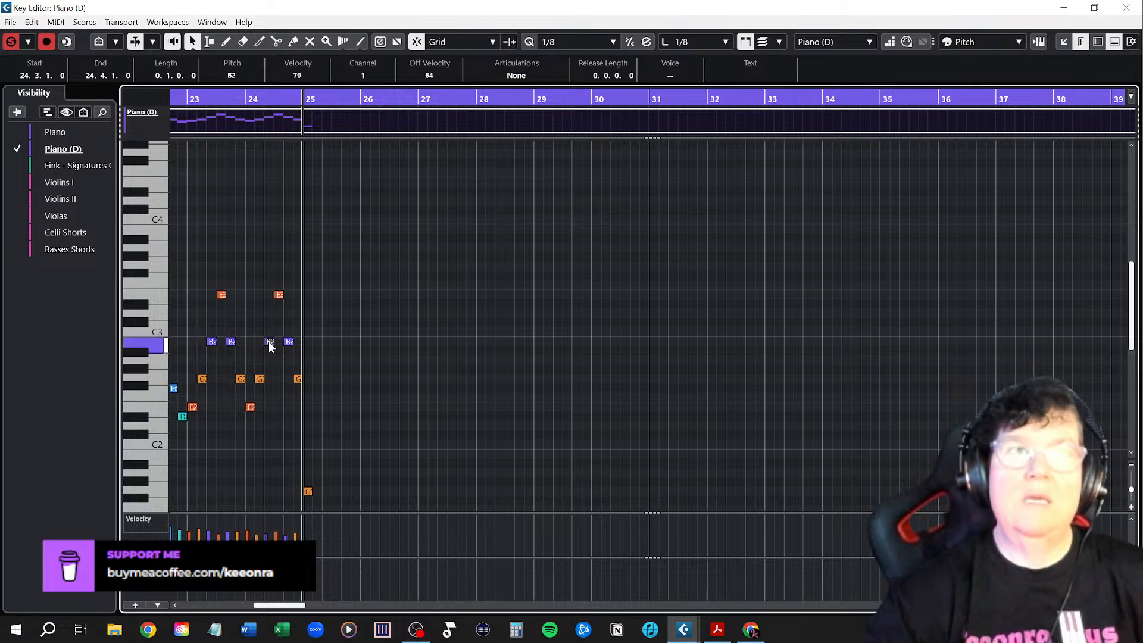
pyautogui.click(278, 295)
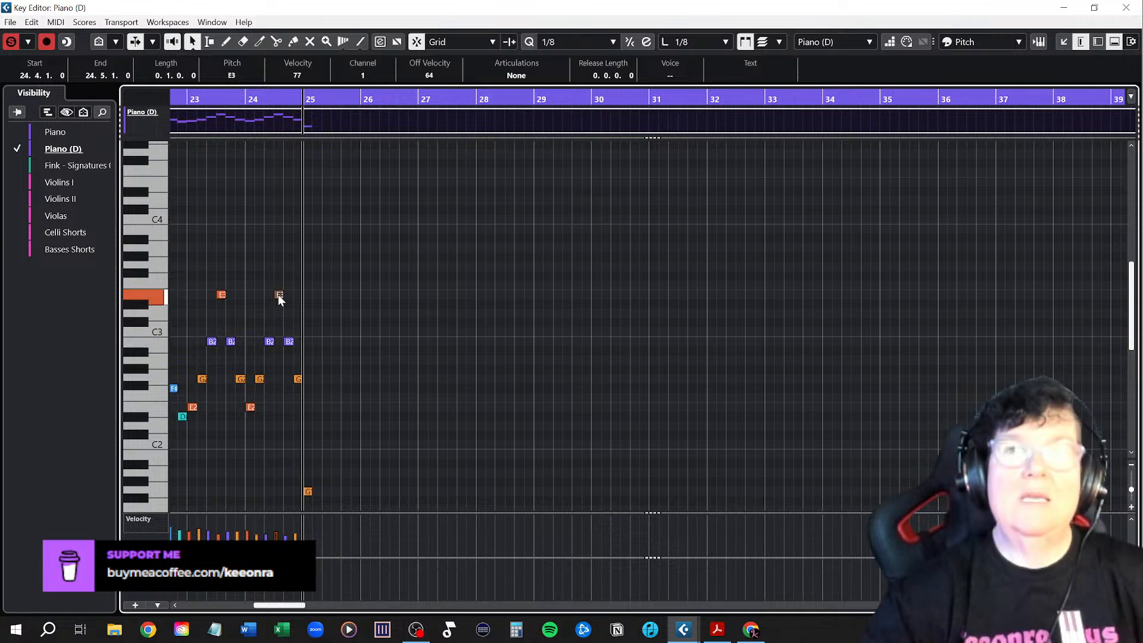
pyautogui.click(288, 340)
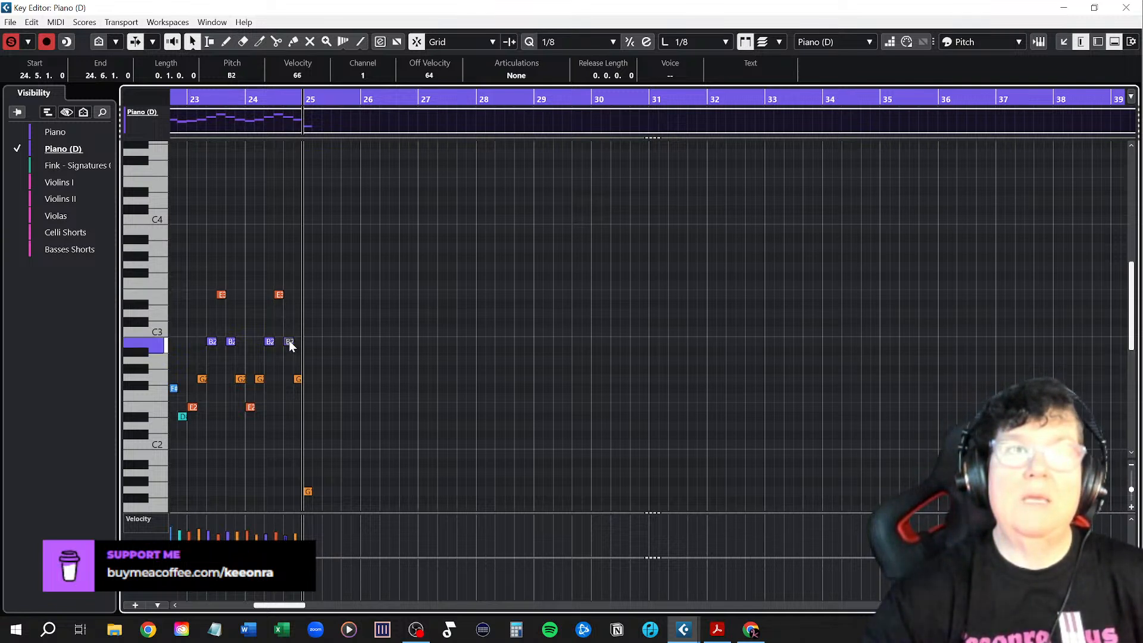
pyautogui.click(298, 379)
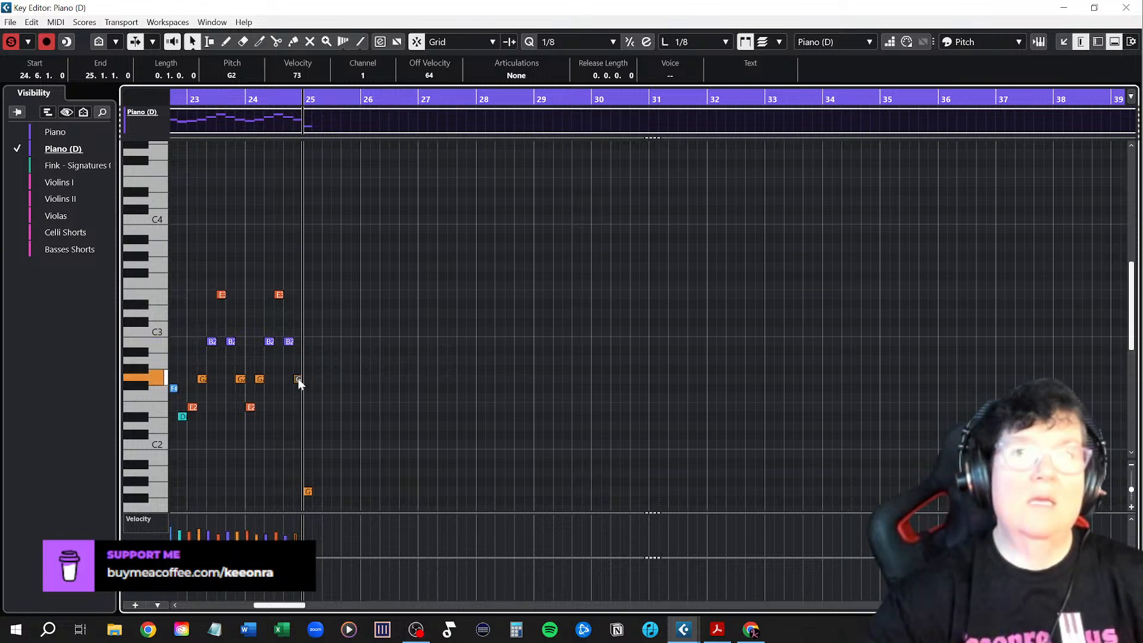
# Transpose the G1 note at the start of bar 25 up an octave and then down to E2
pyautogui.click(309, 491)
pyautogui.moveTo(310, 538); pyautogui.dragTo(309, 529)
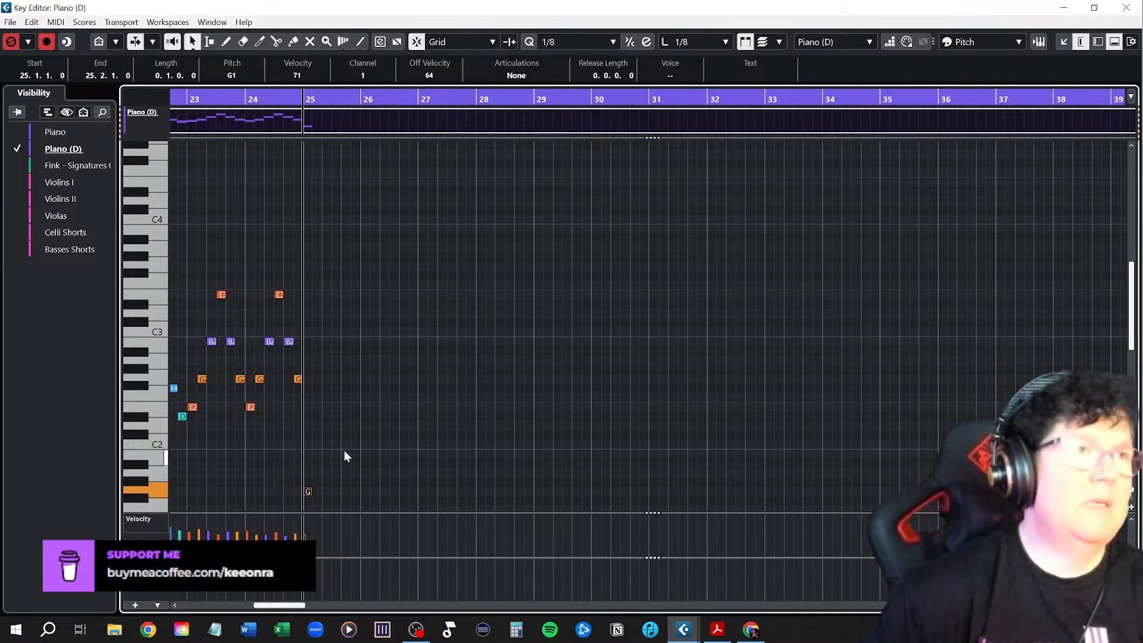
pyautogui.hotkey('shift', 'Up')
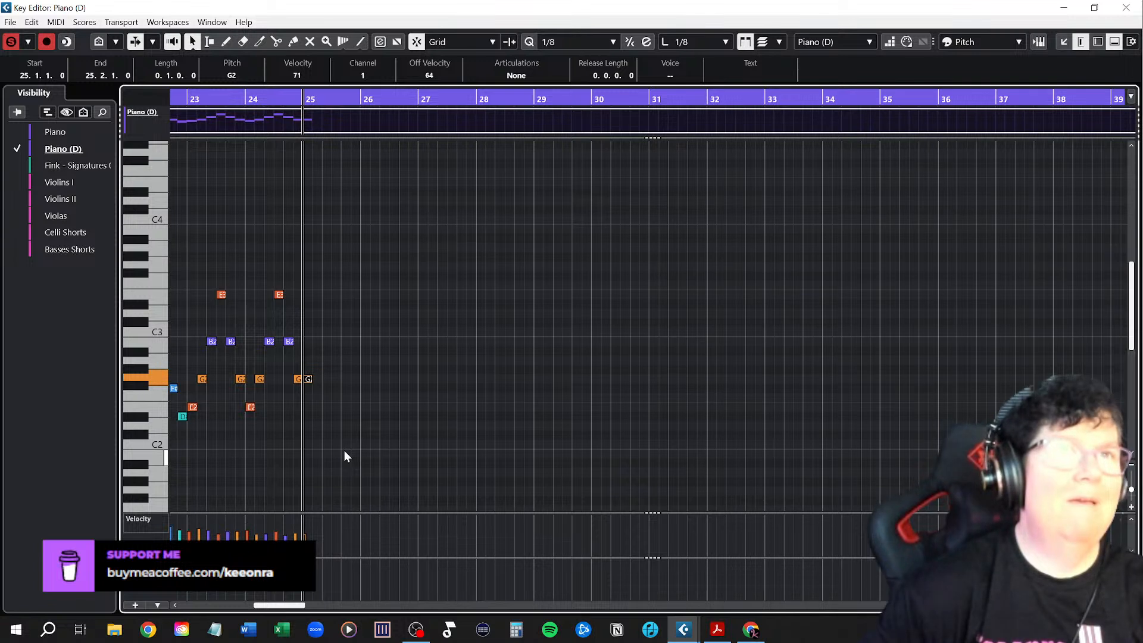
pyautogui.press('Down')
pyautogui.press('Down')
pyautogui.press('Down')
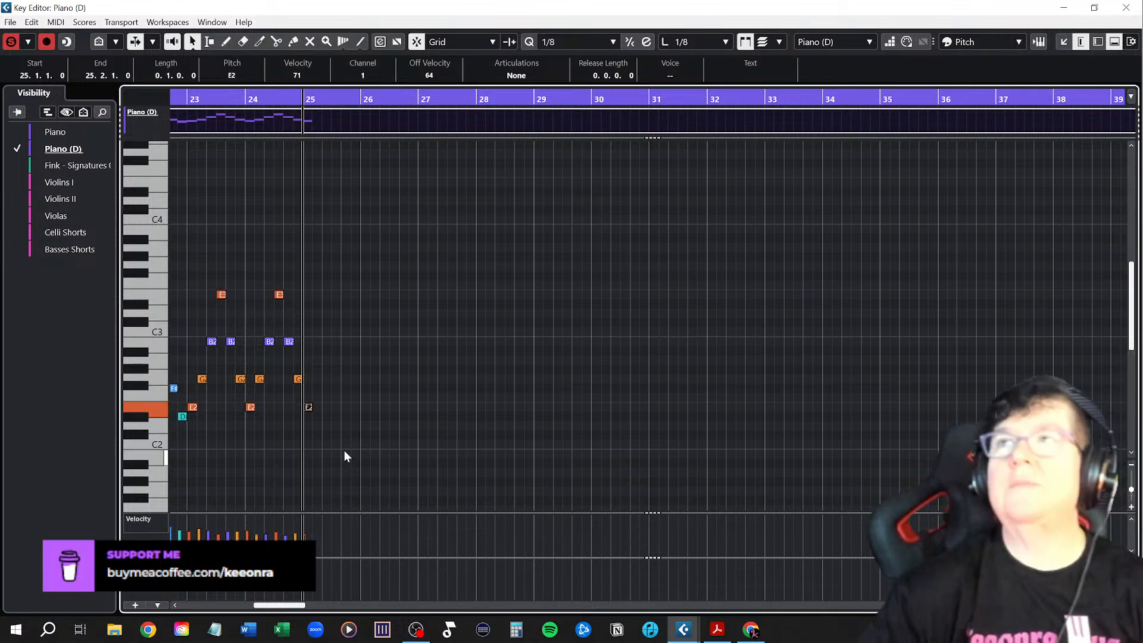
# Turn on step input and play back from bar 23 with the editor's solo switched off
pyautogui.click(312, 99)
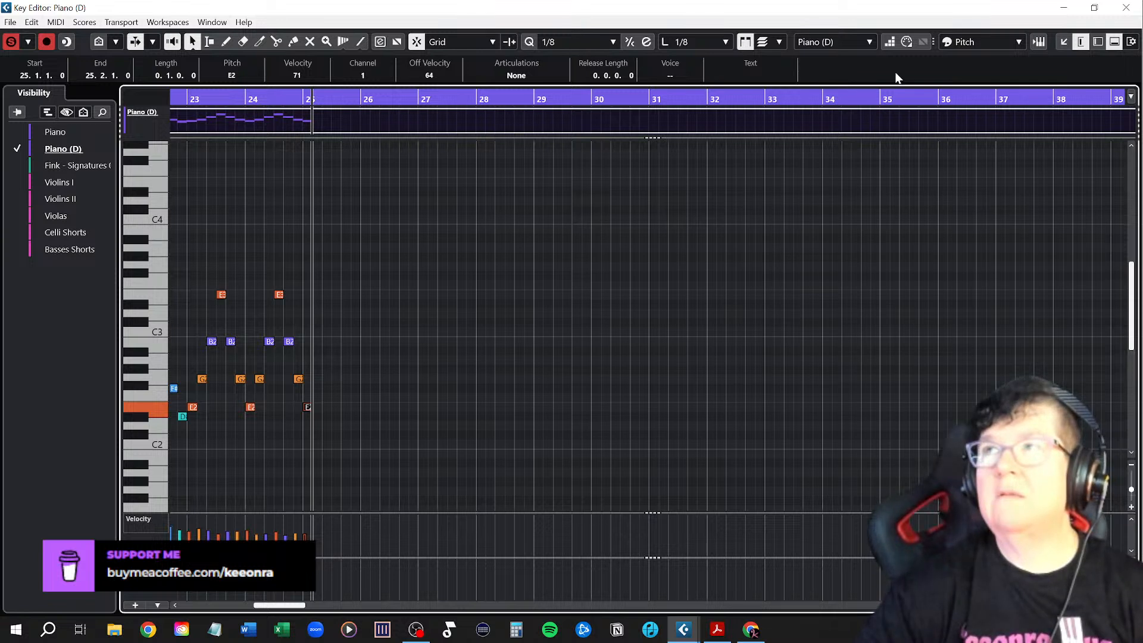
pyautogui.click(889, 41)
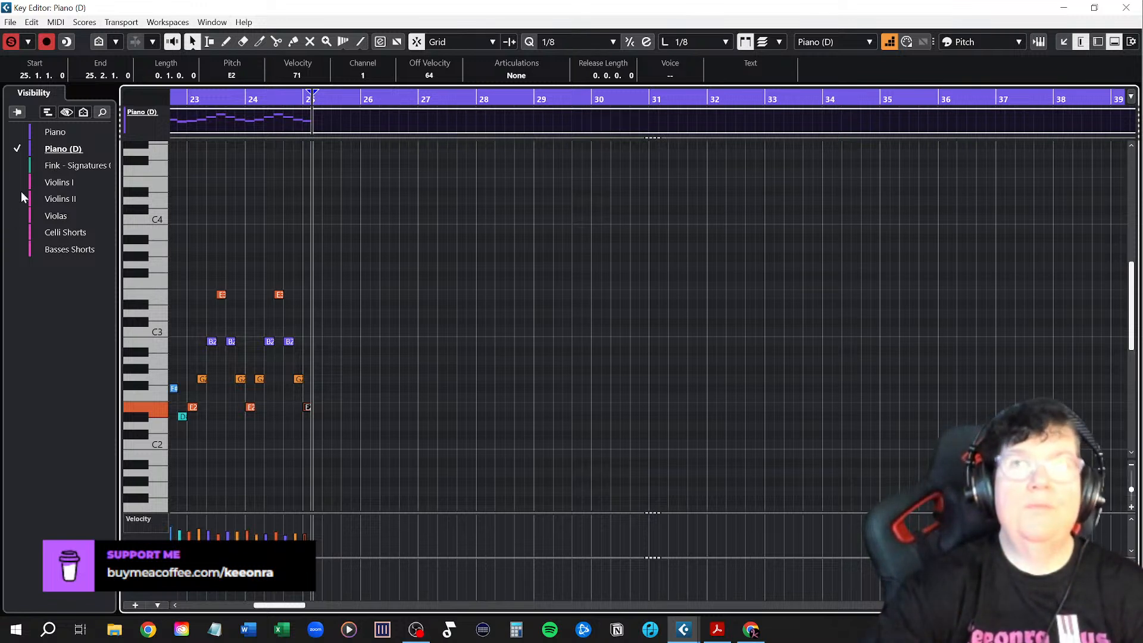
pyautogui.click(187, 97)
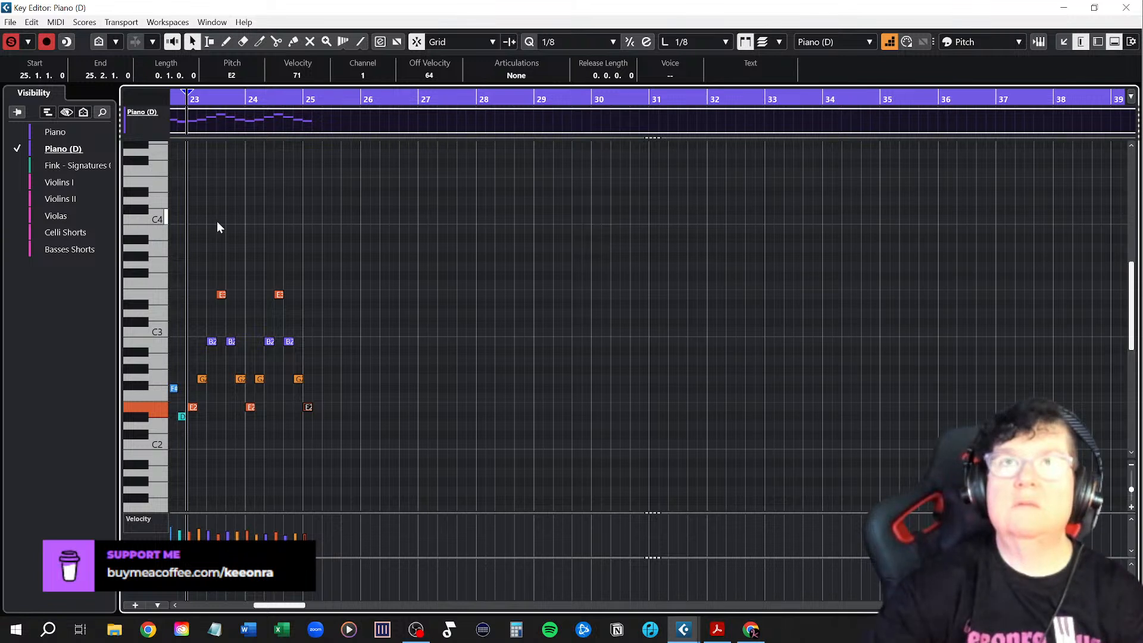
pyautogui.click(10, 41)
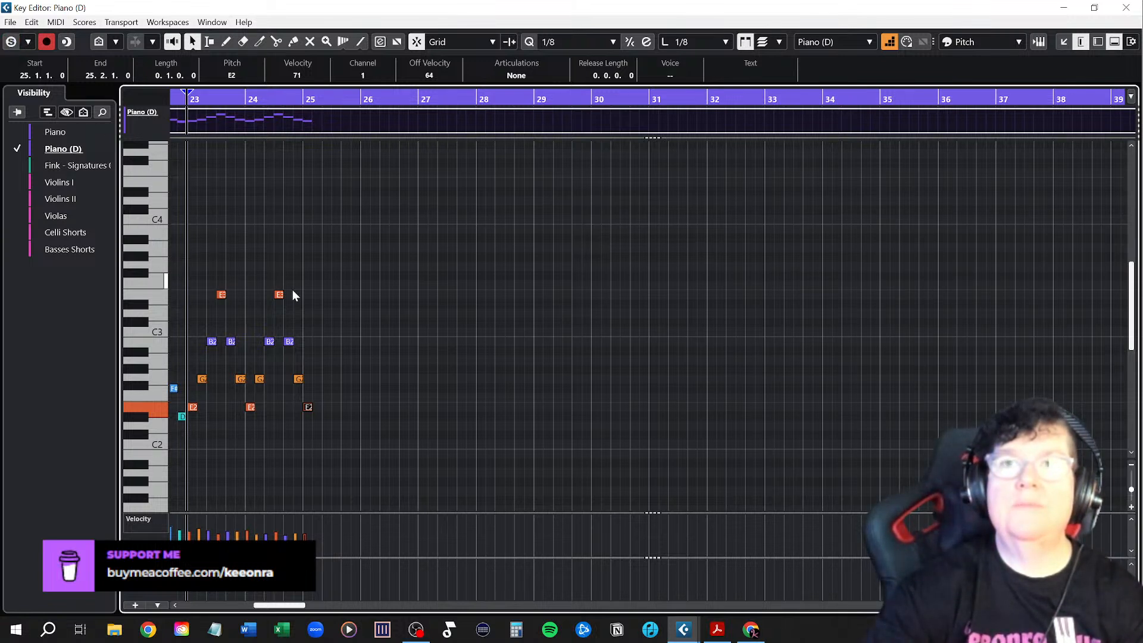
pyautogui.press('space')
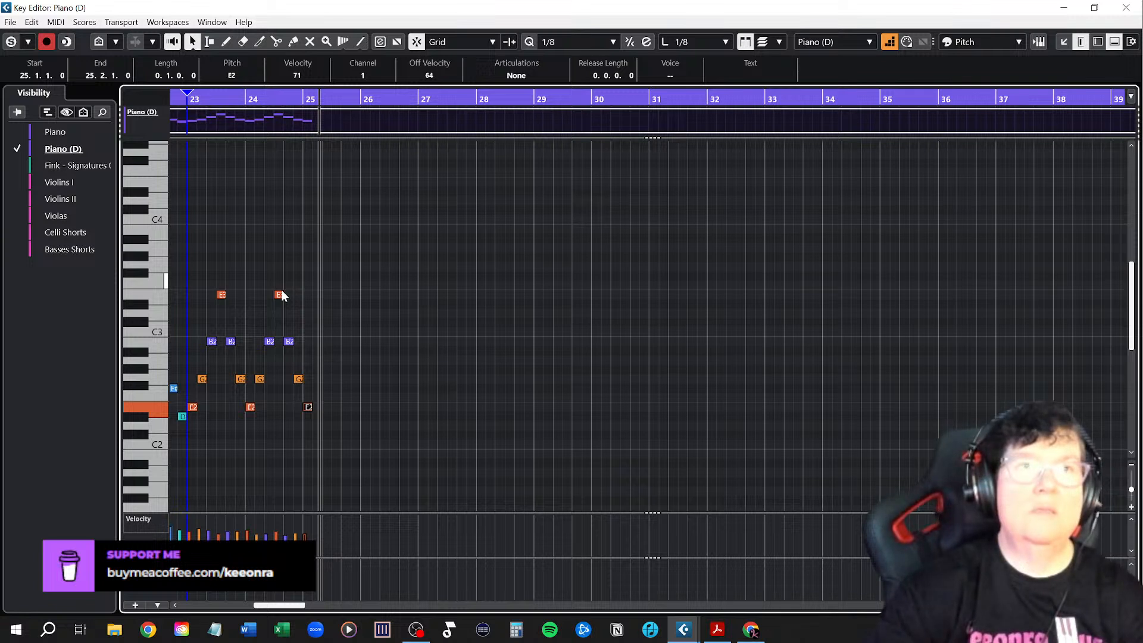
# Delete the E2 note at bar 25 and return the step input position to the start of that bar
pyautogui.click(303, 100)
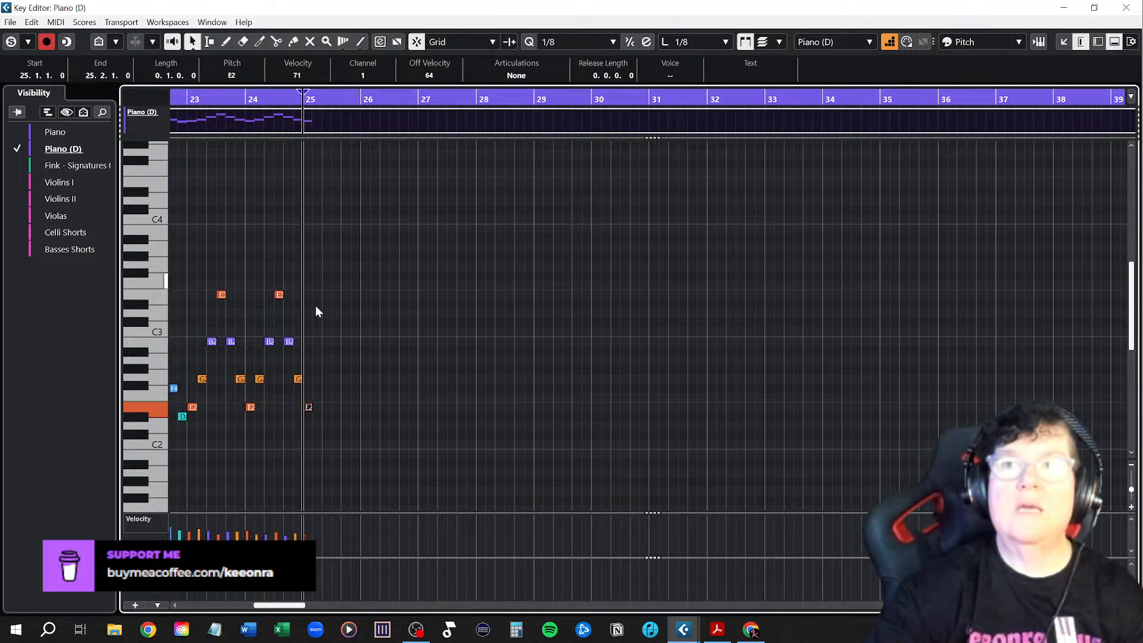
pyautogui.click(309, 404)
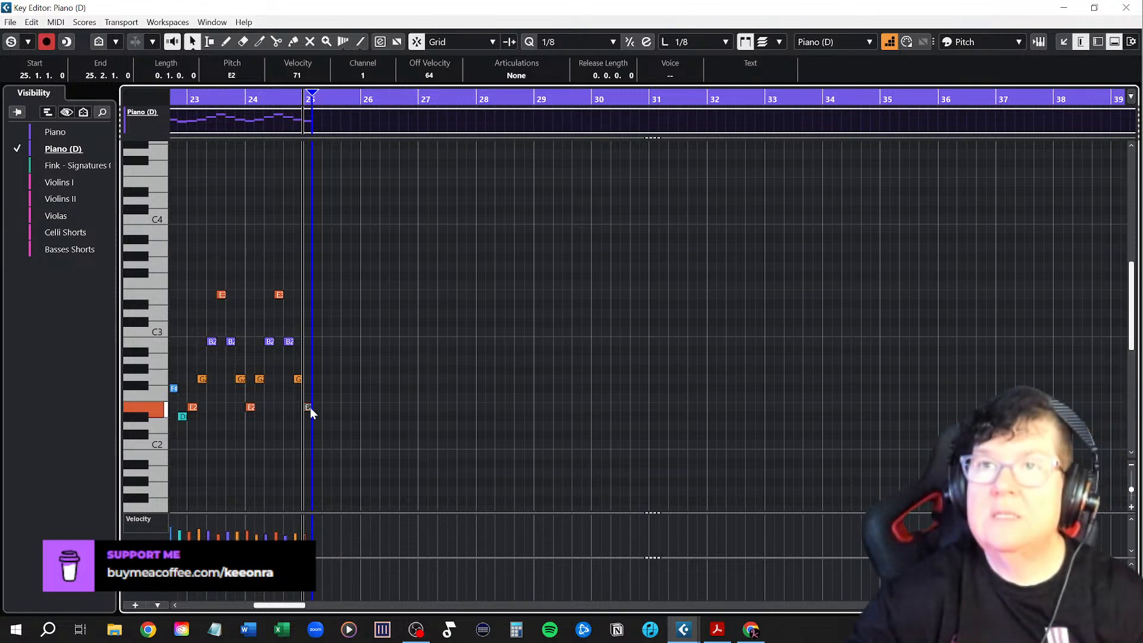
pyautogui.press('Delete')
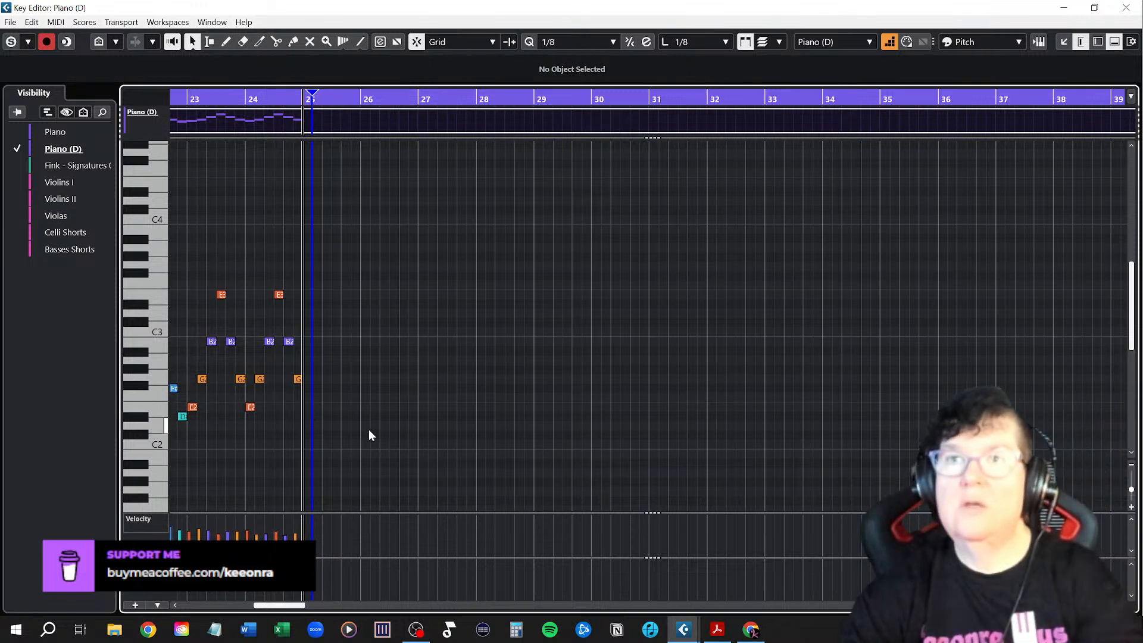
pyautogui.press('Left')
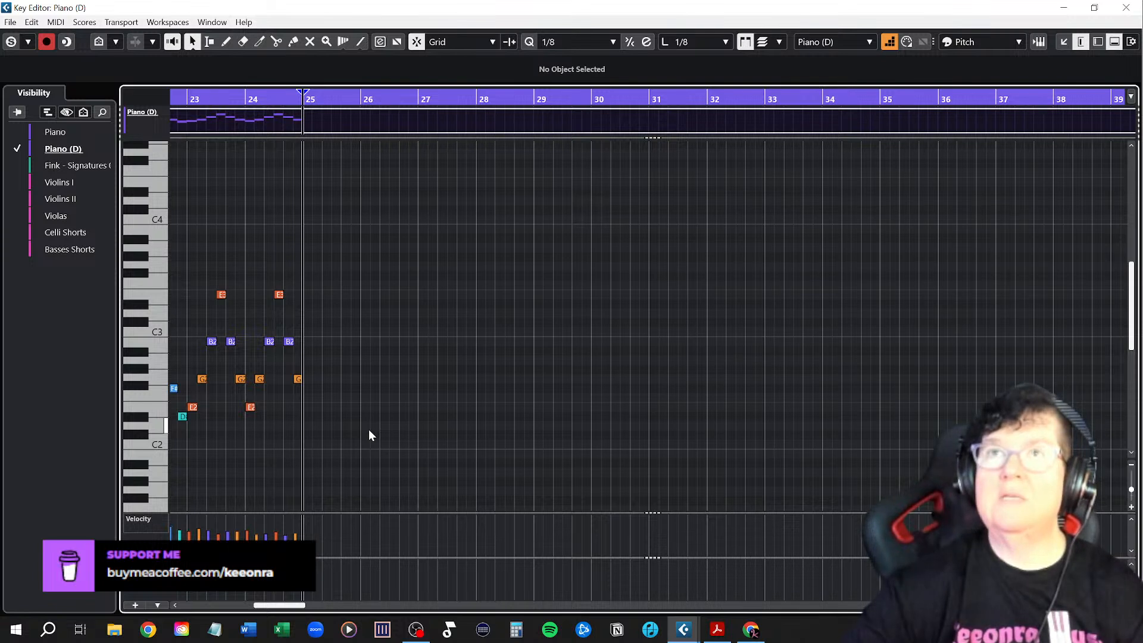
# Step-enter rising and falling arpeggios from bar 25: G1-B1-D2-G2 in bars 25 and 26, C2-E2-G2-C3 from bar 27, removing the stray B2 in bar 28
pyautogui.press('Left')
pyautogui.press('Left')
pyautogui.press('Right')
pyautogui.press('Right')
pyautogui.press('Right')
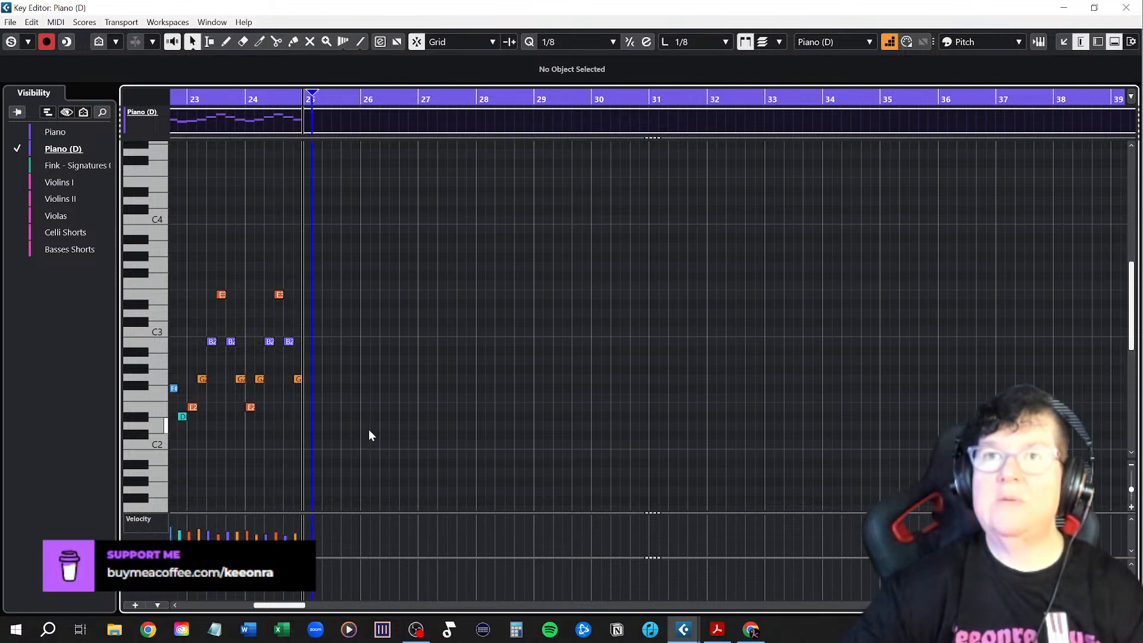
pyautogui.press('Right')
pyautogui.press('Right')
pyautogui.press('Left')
pyautogui.press('Left')
pyautogui.press('Left')
pyautogui.press('Left')
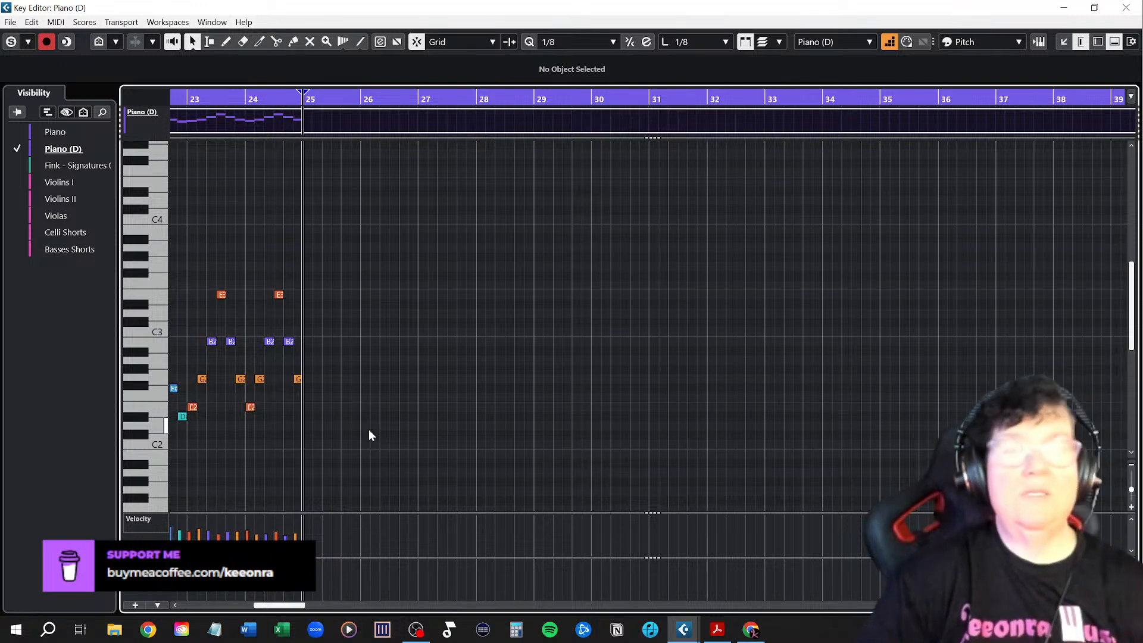
pyautogui.press('Right')
pyautogui.press('Left')
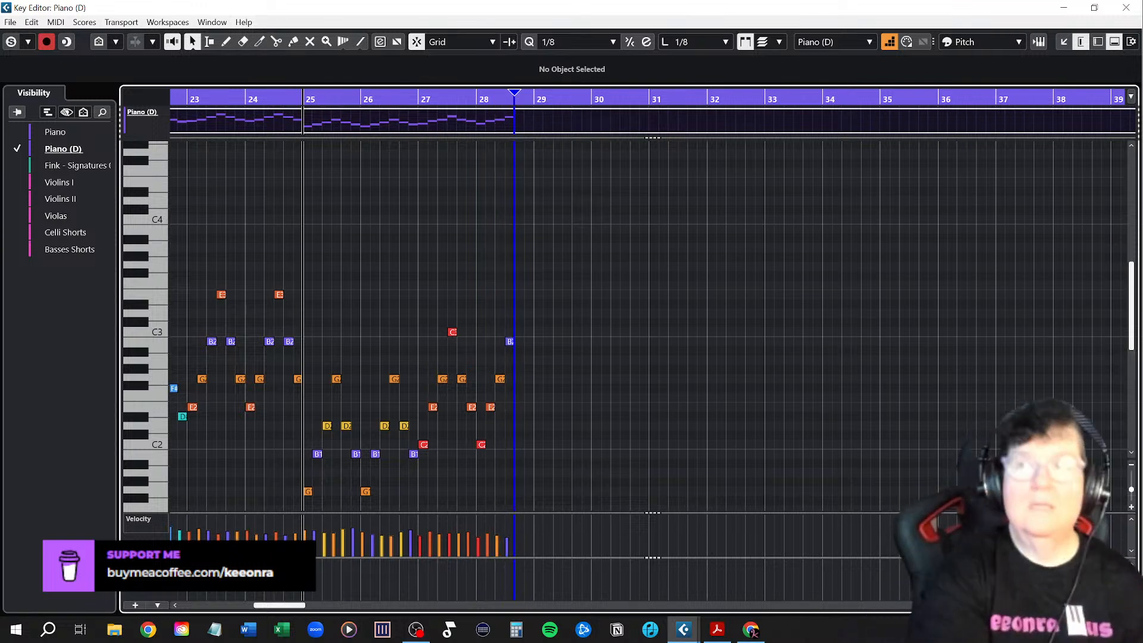
pyautogui.press('Left')
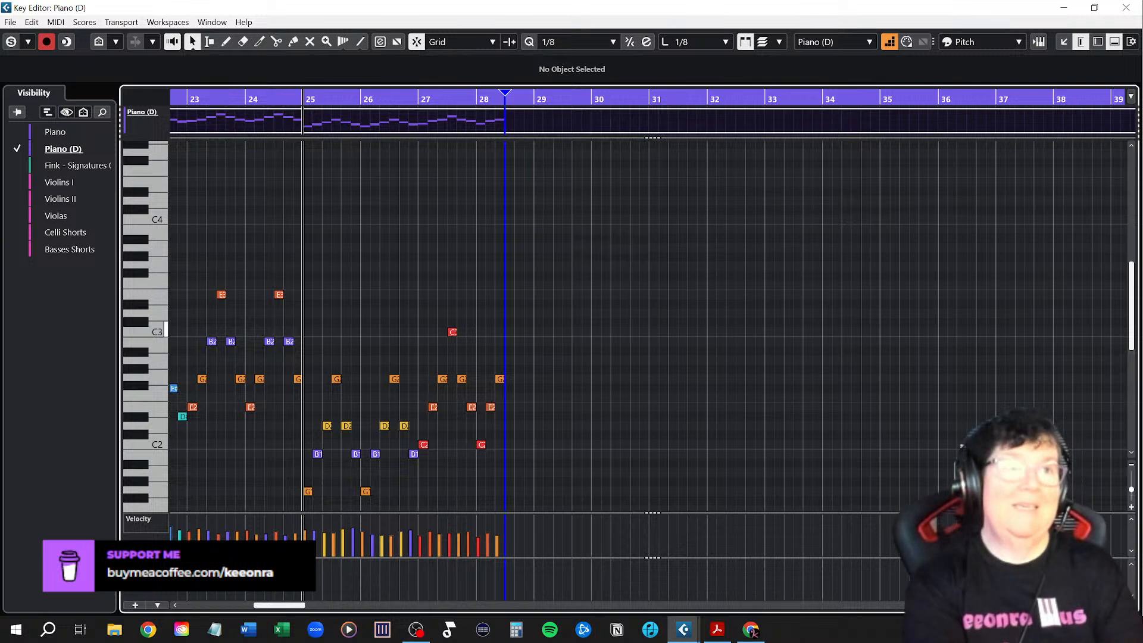
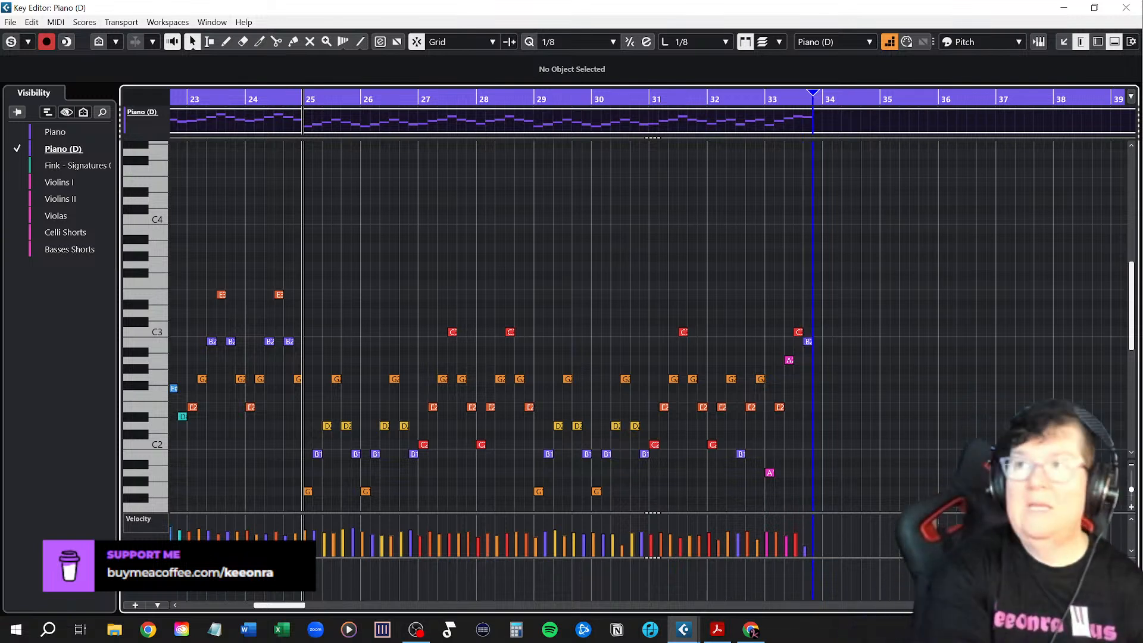
# Complete the A1-E2-A2-C3 arpeggio in bar 33 with its wrong B2 removed, and clear the partial arpeggio in bar 34
pyautogui.hotkey('ctrl', 'z')
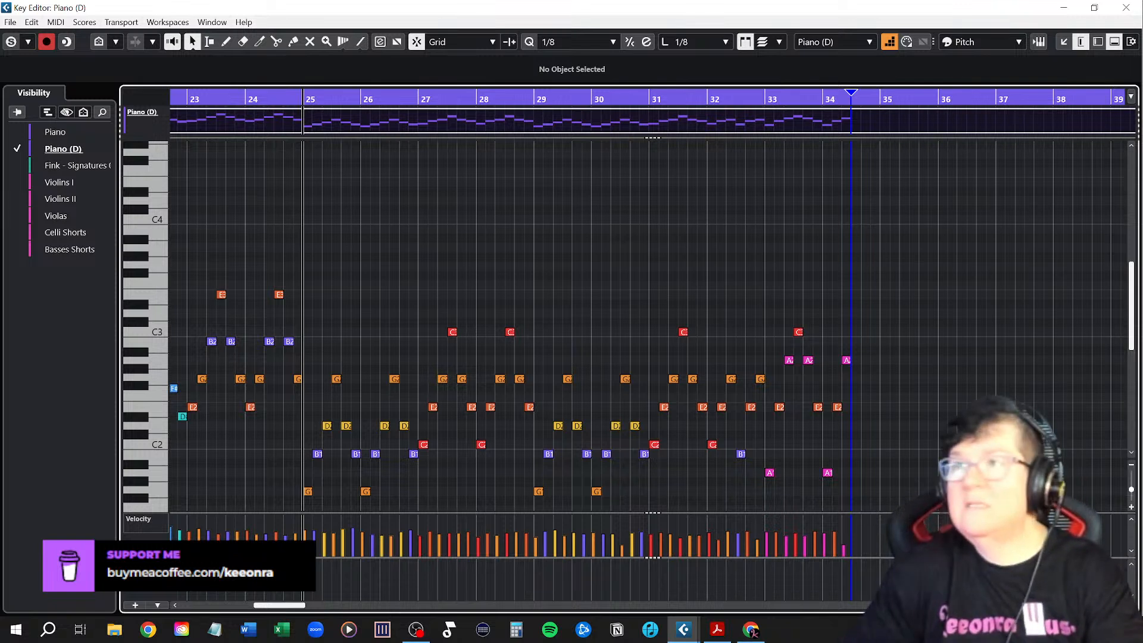
pyautogui.press('Left')
pyautogui.press('Left')
pyautogui.press('Left')
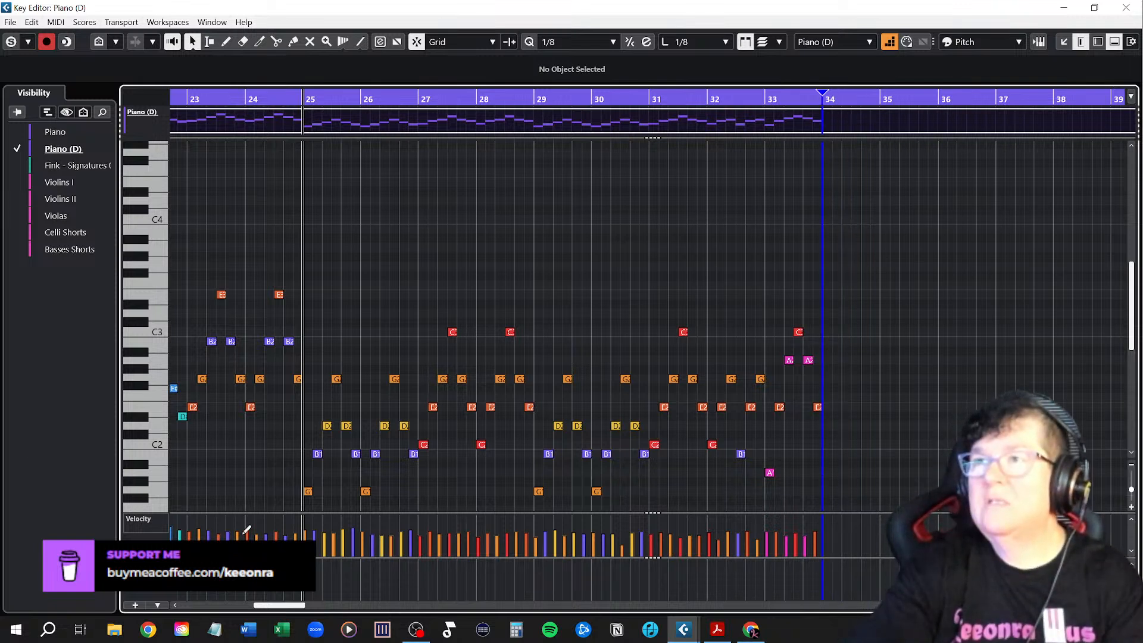
# Turn off step input and duplicate the six arpeggio notes of bar 33 into bar 34
pyautogui.click(890, 41)
pyautogui.moveTo(765, 309); pyautogui.dragTo(836, 490)
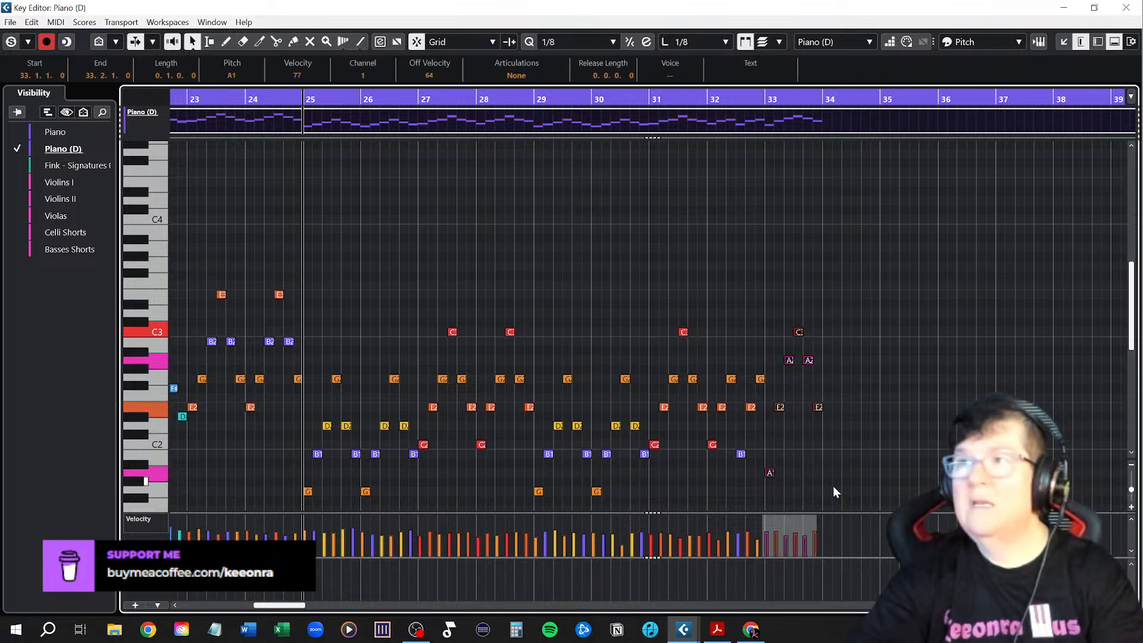
pyautogui.hotkey('alt', 'd')
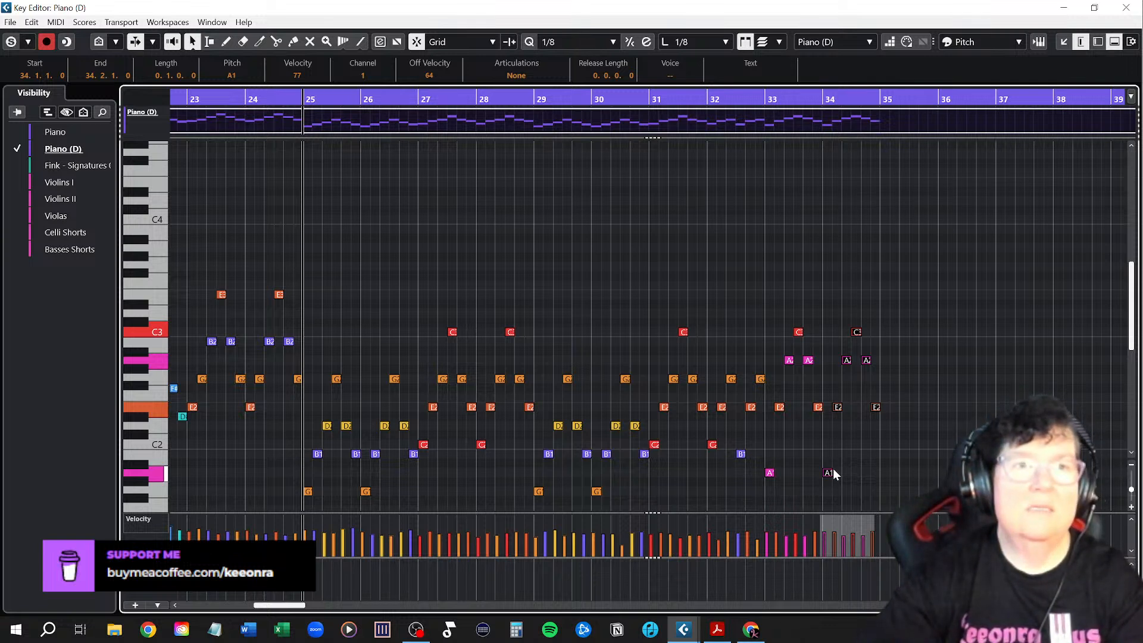
# Step-enter the arpeggio E1-B1-E2-G2-E2-B1 in bar 35
pyautogui.click(880, 98)
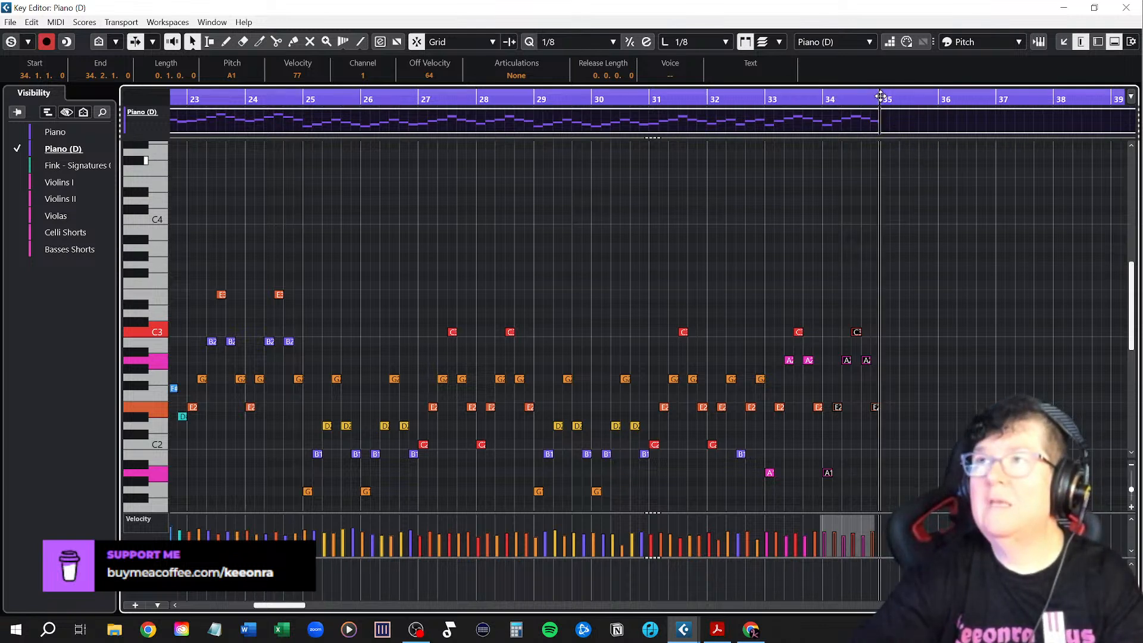
pyautogui.click(889, 42)
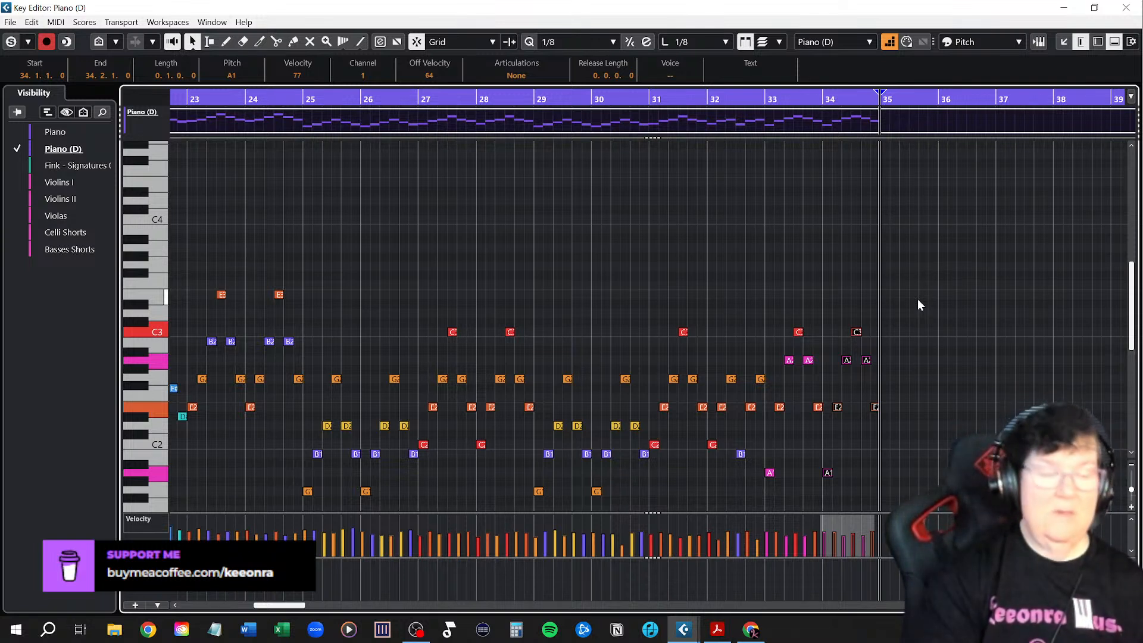
pyautogui.press('space')
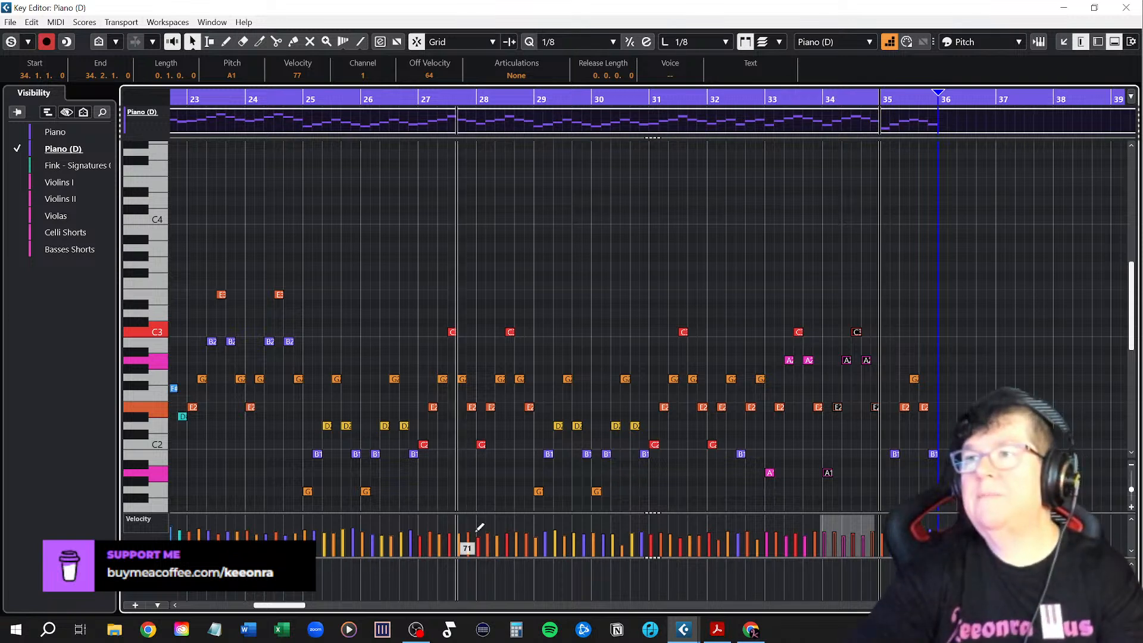
pyautogui.rightClick(881, 307)
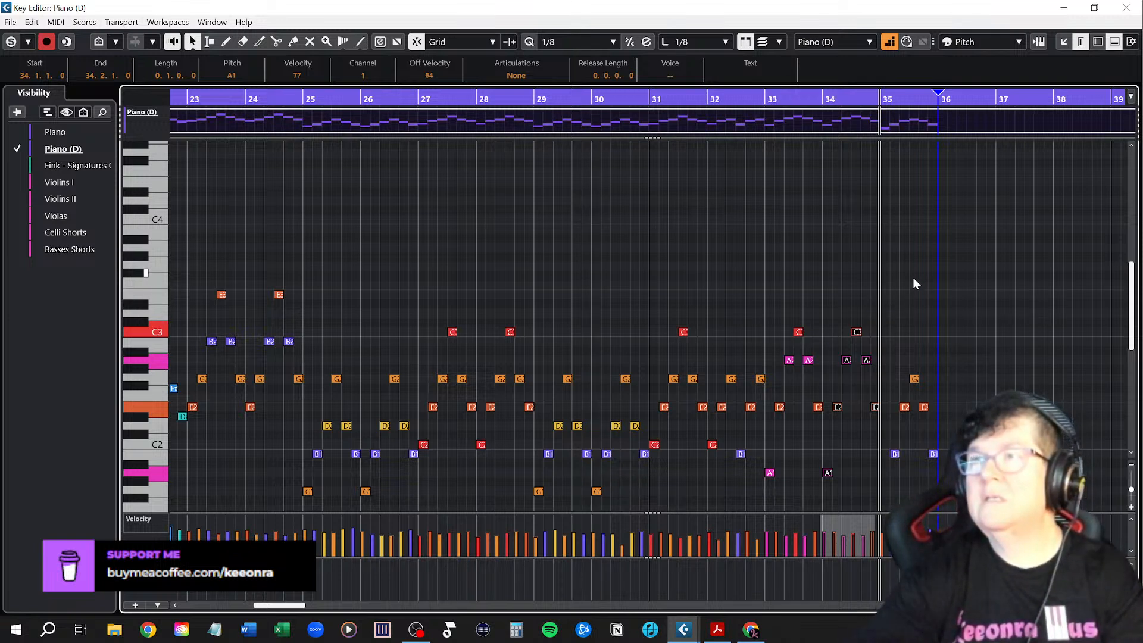
# Turn off step input and duplicate the six arpeggio notes of bar 35 into bar 36
pyautogui.click(889, 42)
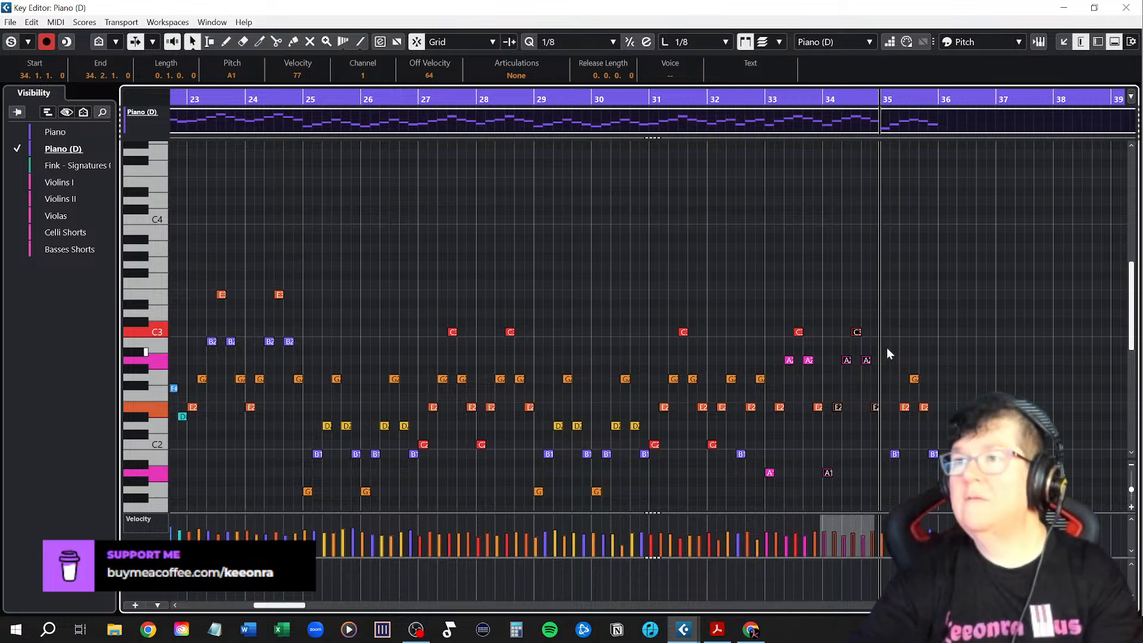
pyautogui.scroll(-4, 889, 347)
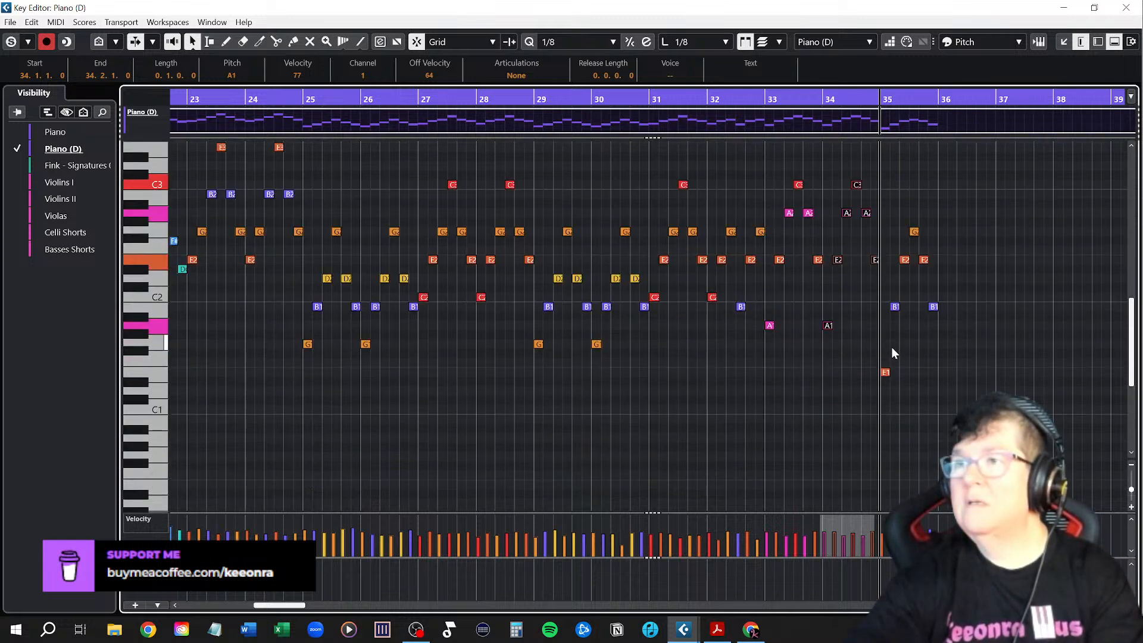
pyautogui.click(884, 221)
pyautogui.moveTo(886, 224); pyautogui.dragTo(941, 409)
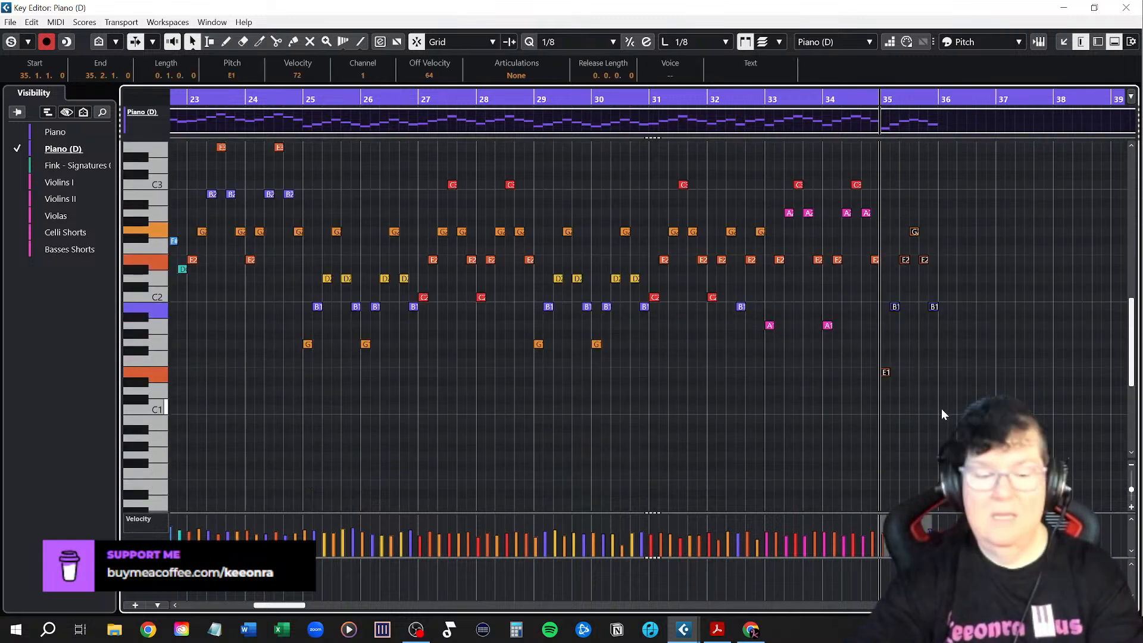
pyautogui.hotkey('alt', 'd')
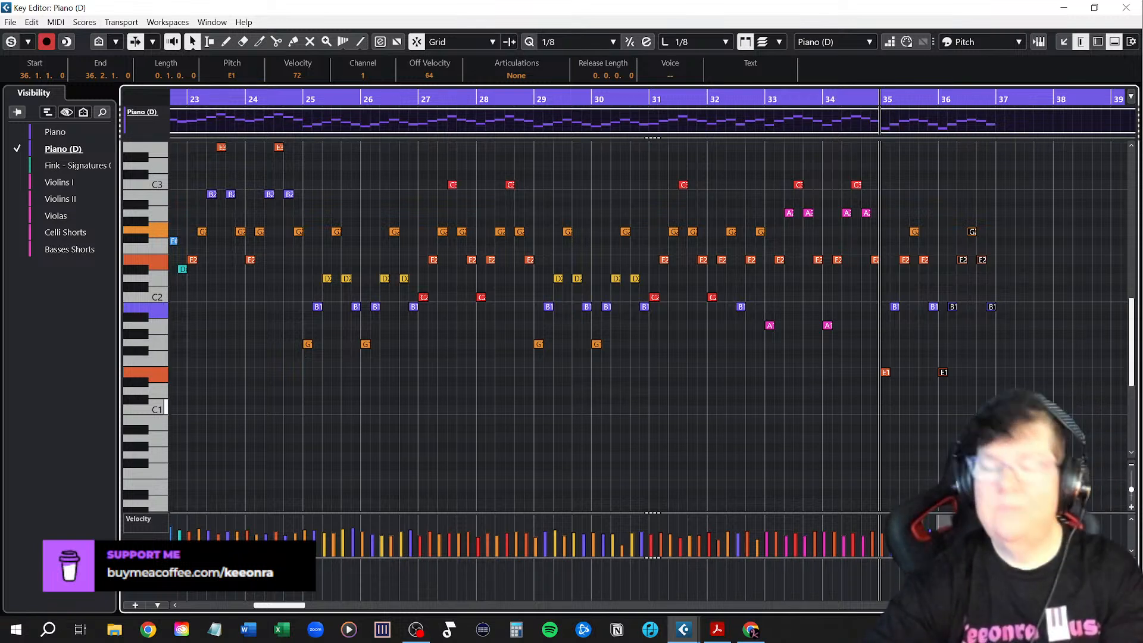
# Duplicate bar 36's arpeggio into bar 37, transposed down two semitones to start on D1, and repeat that arpeggio in bar 38
pyautogui.hotkey('ctrl', 'd')
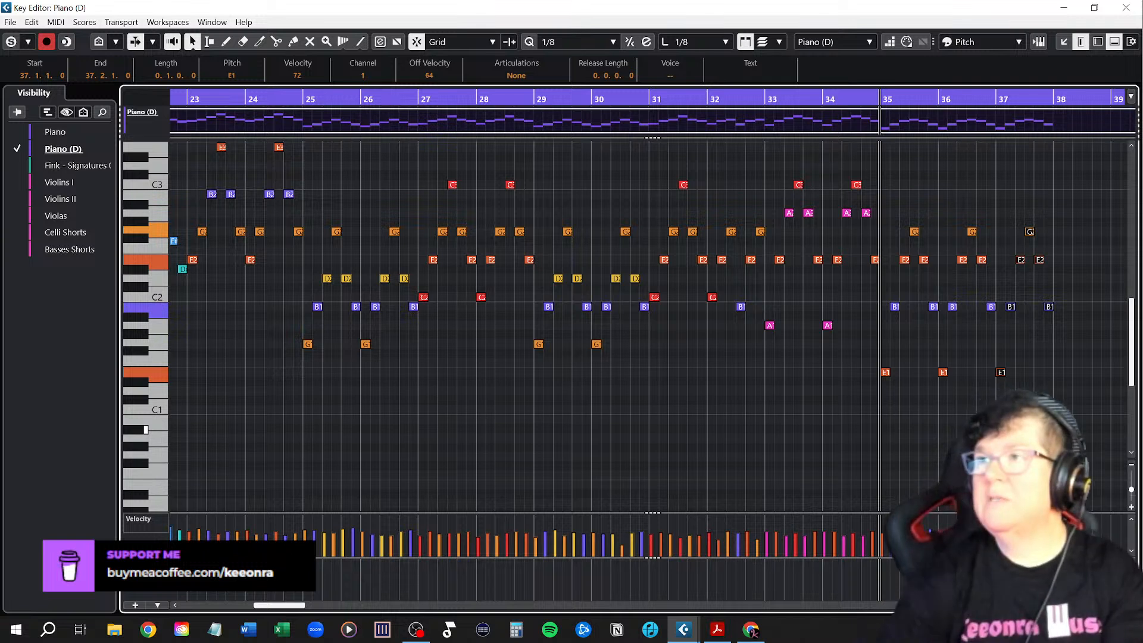
pyautogui.press('Down')
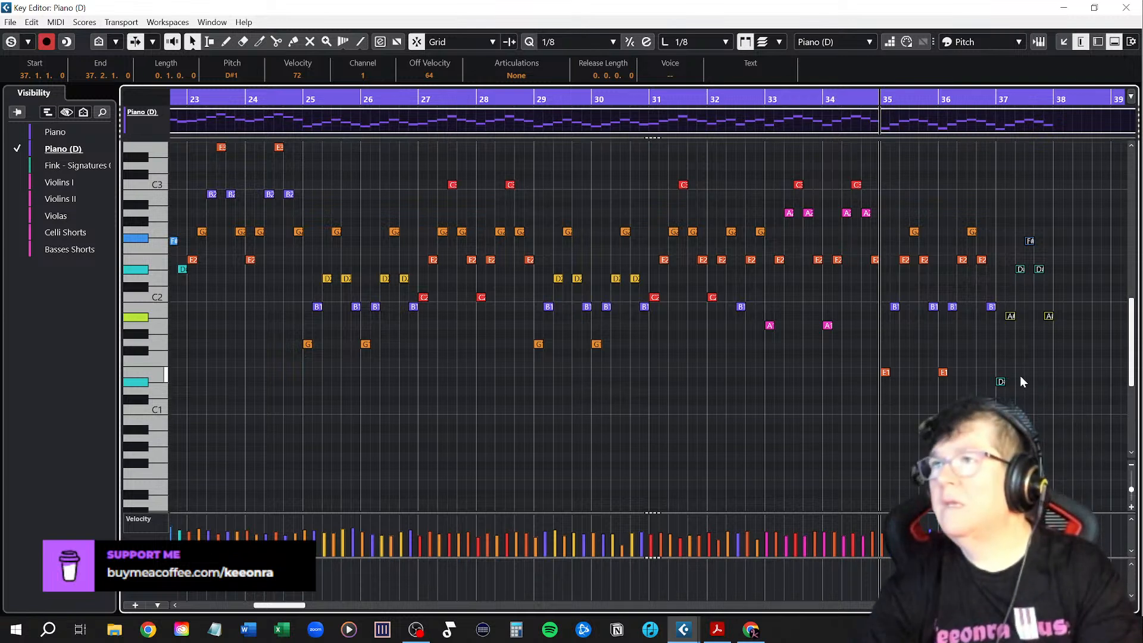
pyautogui.press('Down')
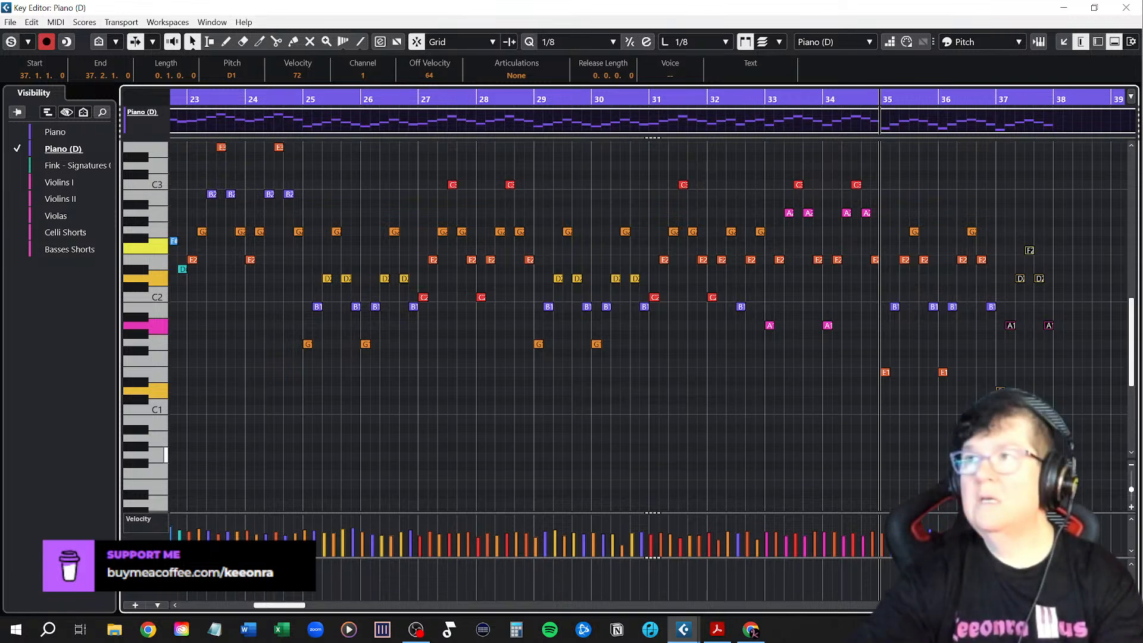
pyautogui.hotkey('ctrl', 'd')
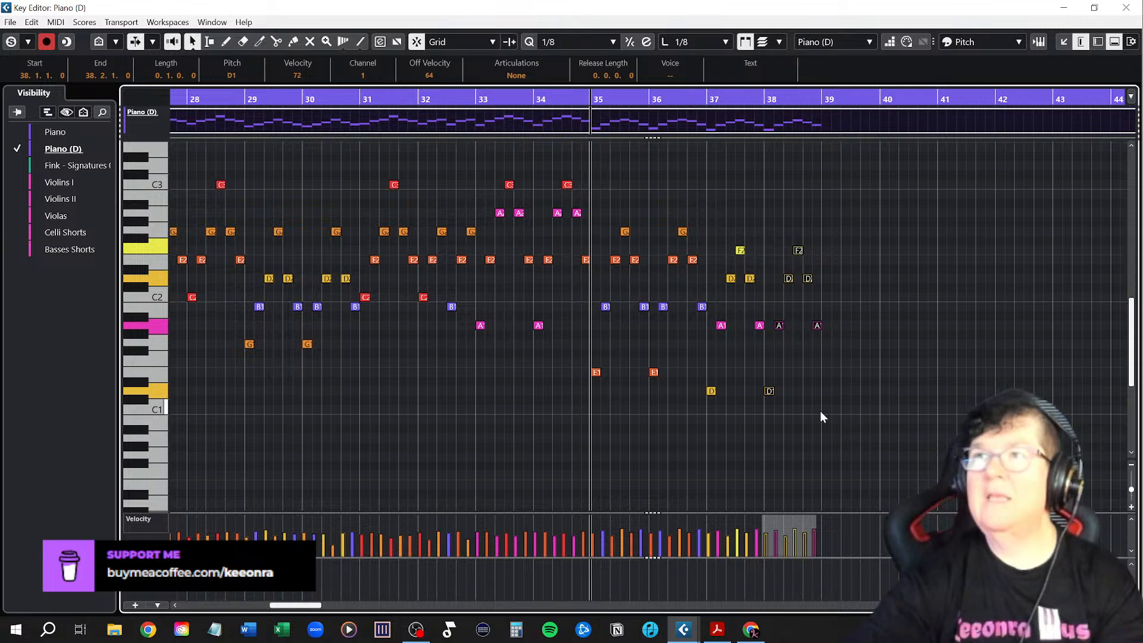
# Duplicate bar 38's arpeggio into bar 39, transposed up seven semitones to start on A1, and save the project
pyautogui.hscroll(2, 819, 410)
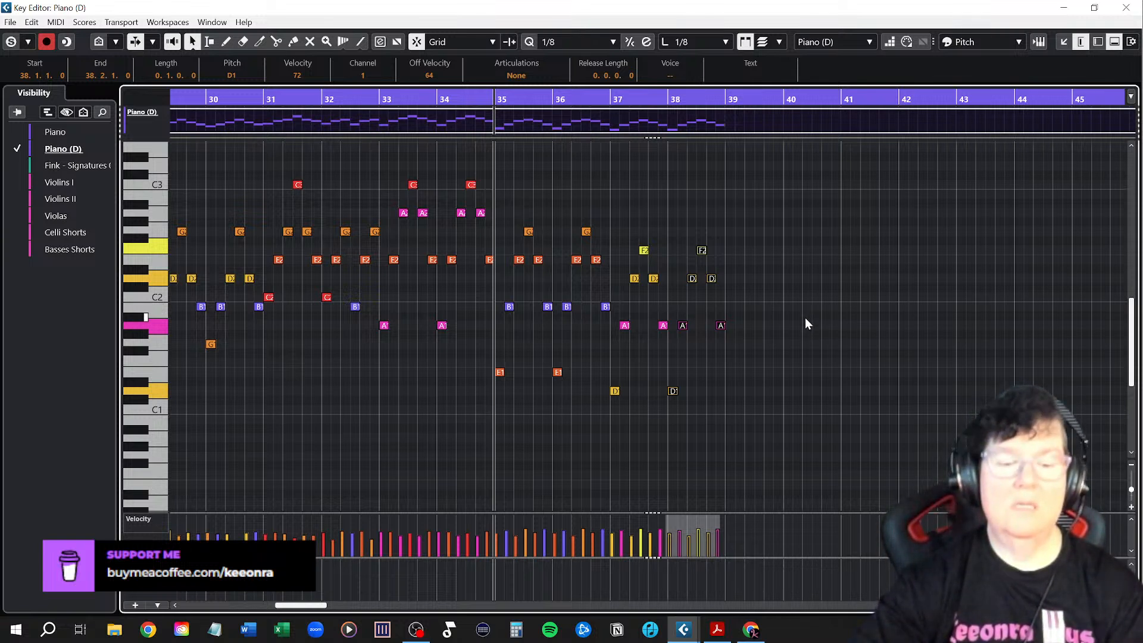
pyautogui.hotkey('ctrl', 'd')
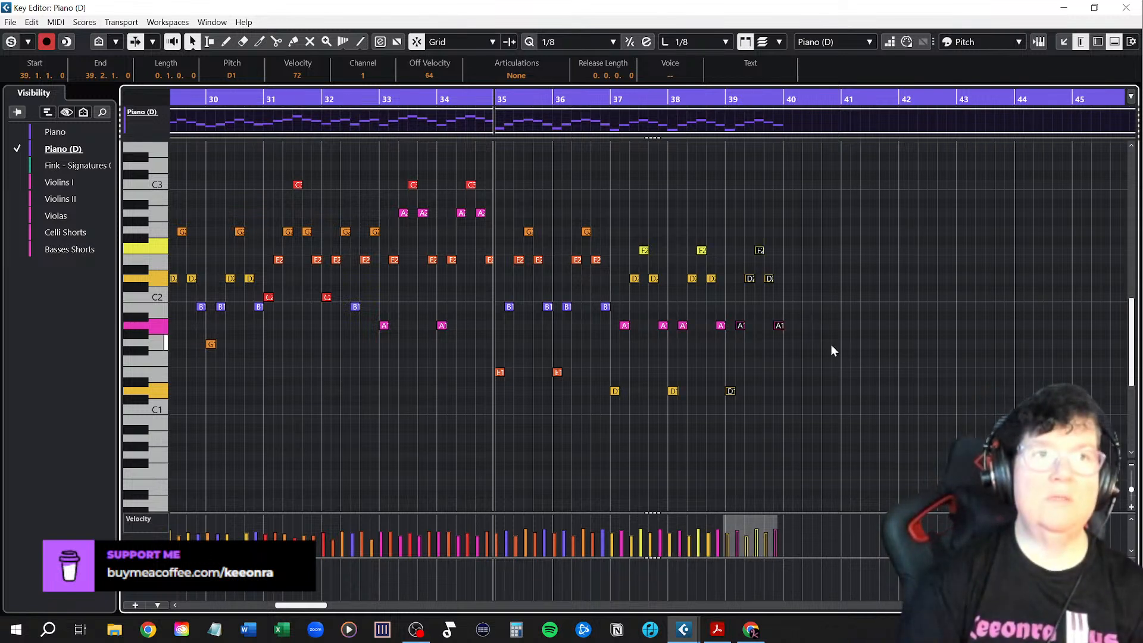
pyautogui.press('Up')
pyautogui.press('Up')
pyautogui.press('Up')
pyautogui.press('Up')
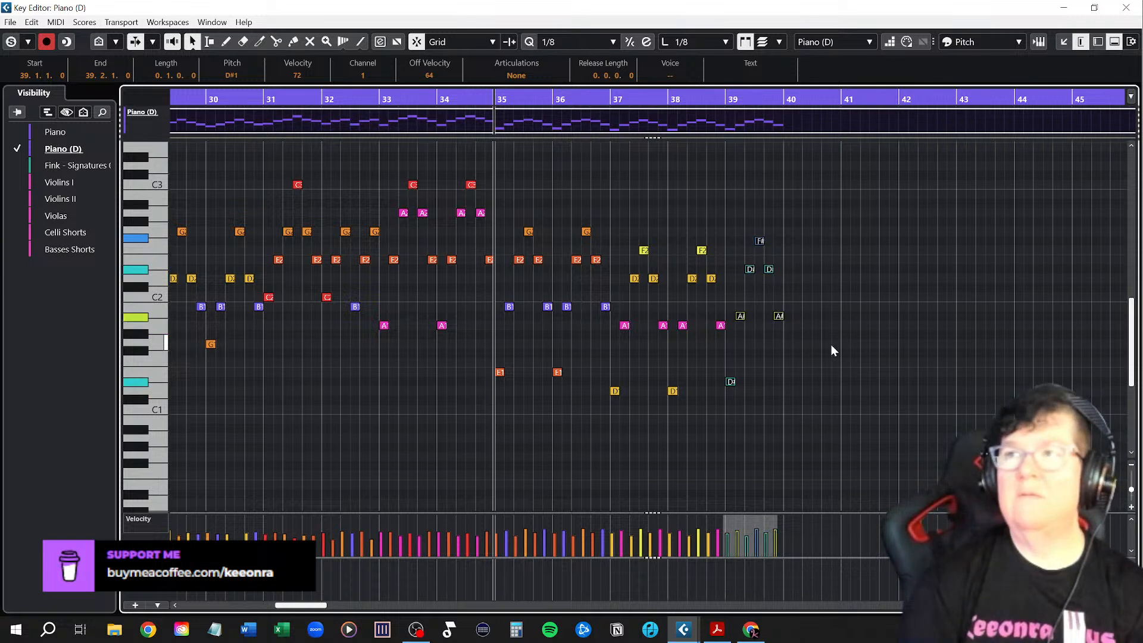
pyautogui.press('Up')
pyautogui.press('Up')
pyautogui.press('Up')
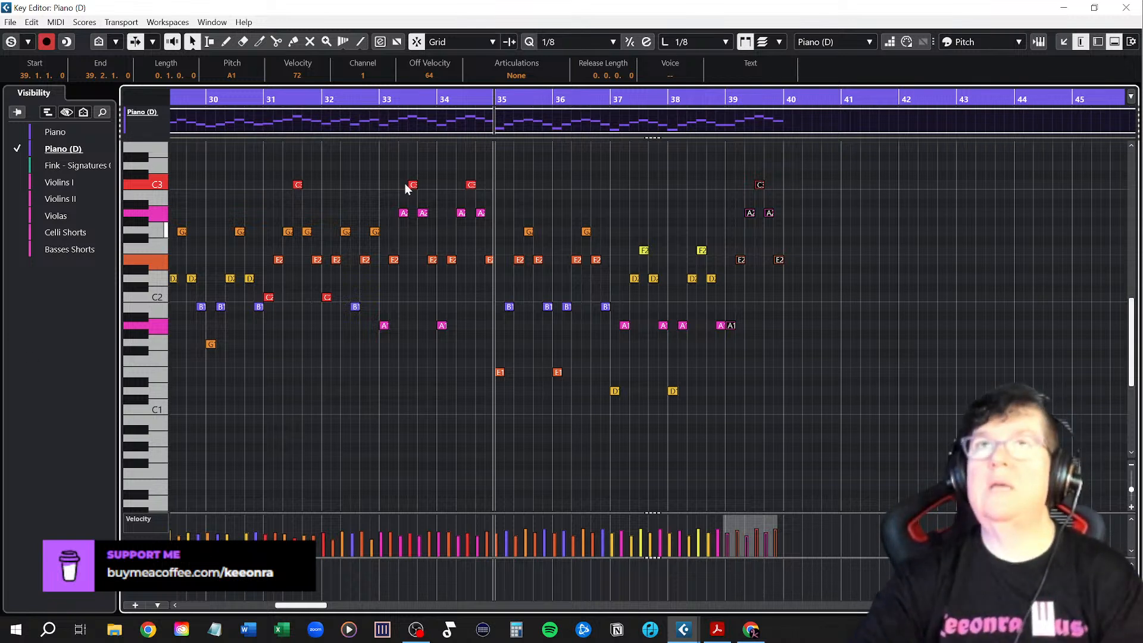
pyautogui.click(10, 23)
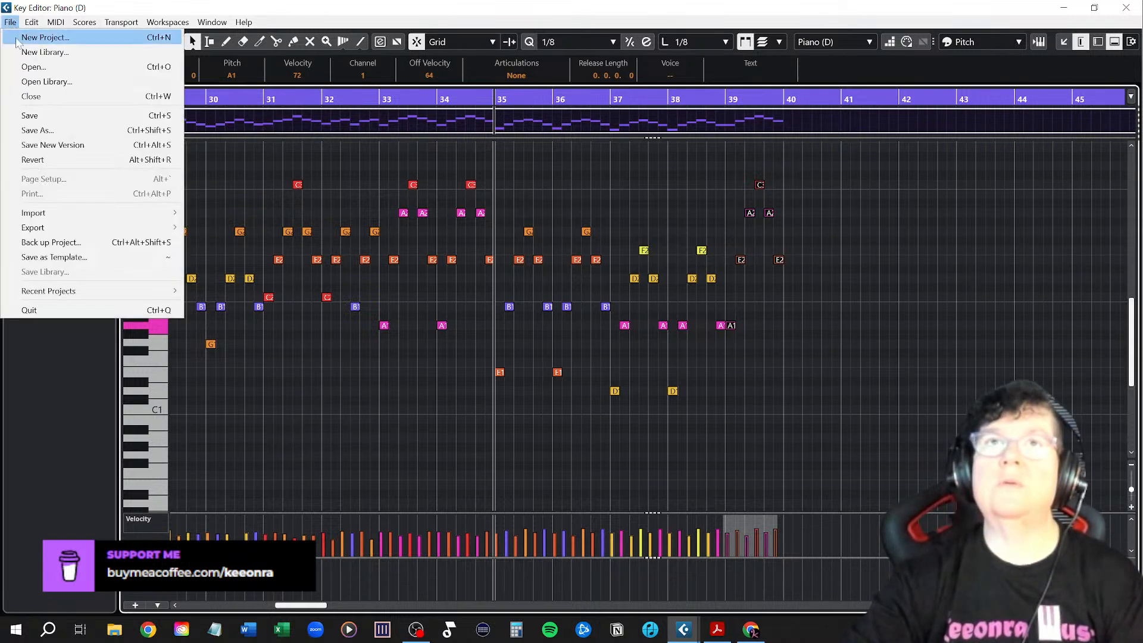
pyautogui.click(24, 115)
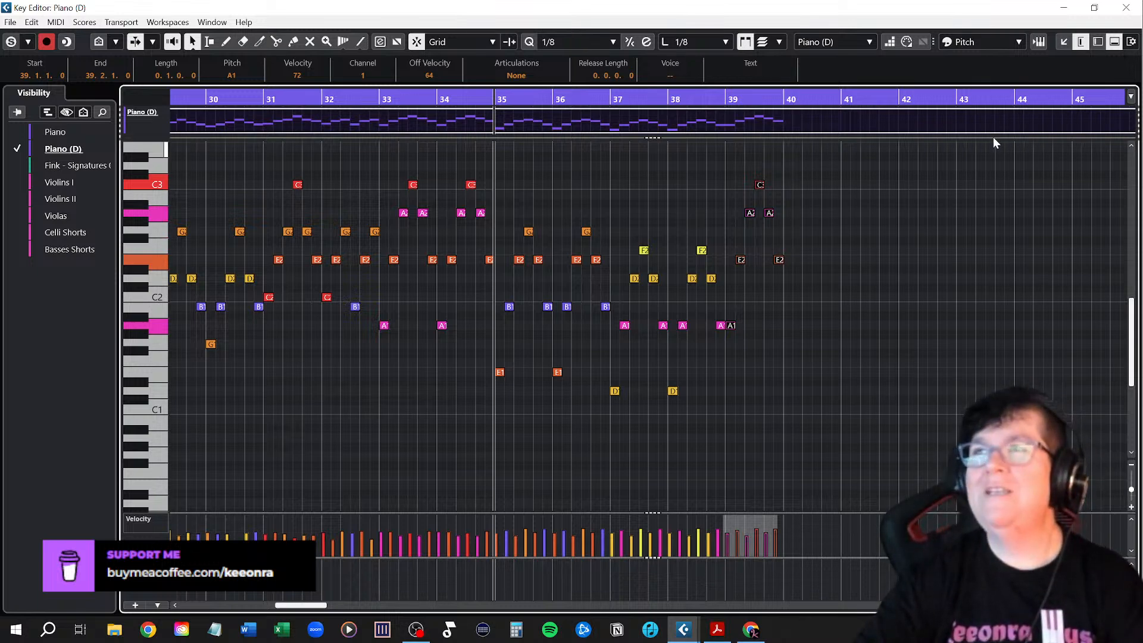
# Return to the project arrangement and place the project cursor at bar 25
pyautogui.click(1126, 7)
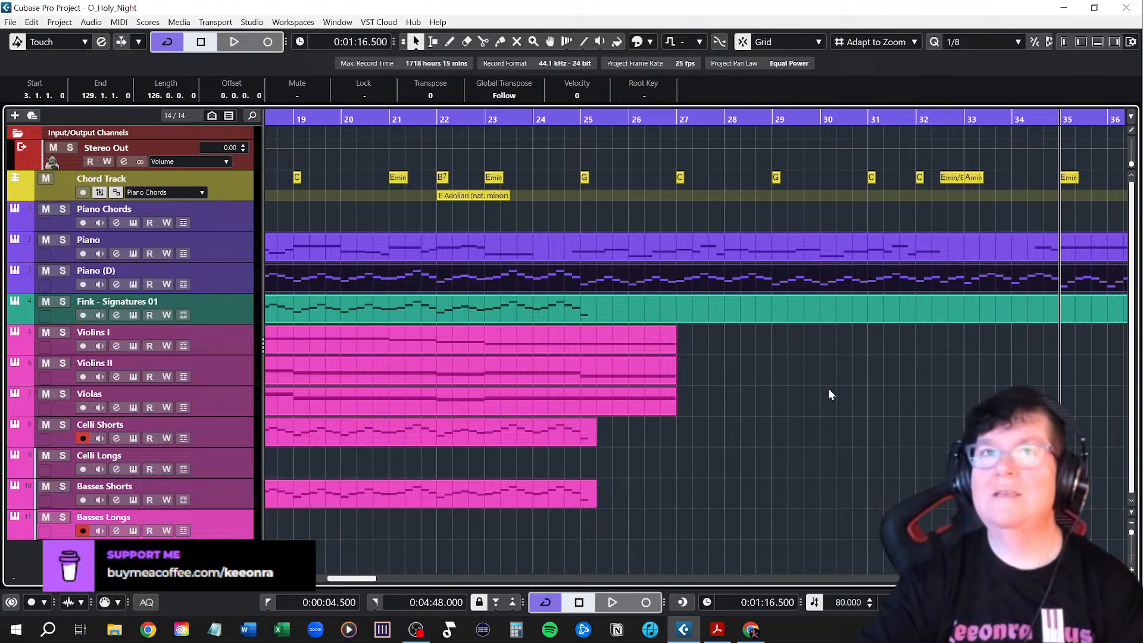
pyautogui.scroll(-2, 828, 388)
pyautogui.hscroll(5, 842, 405)
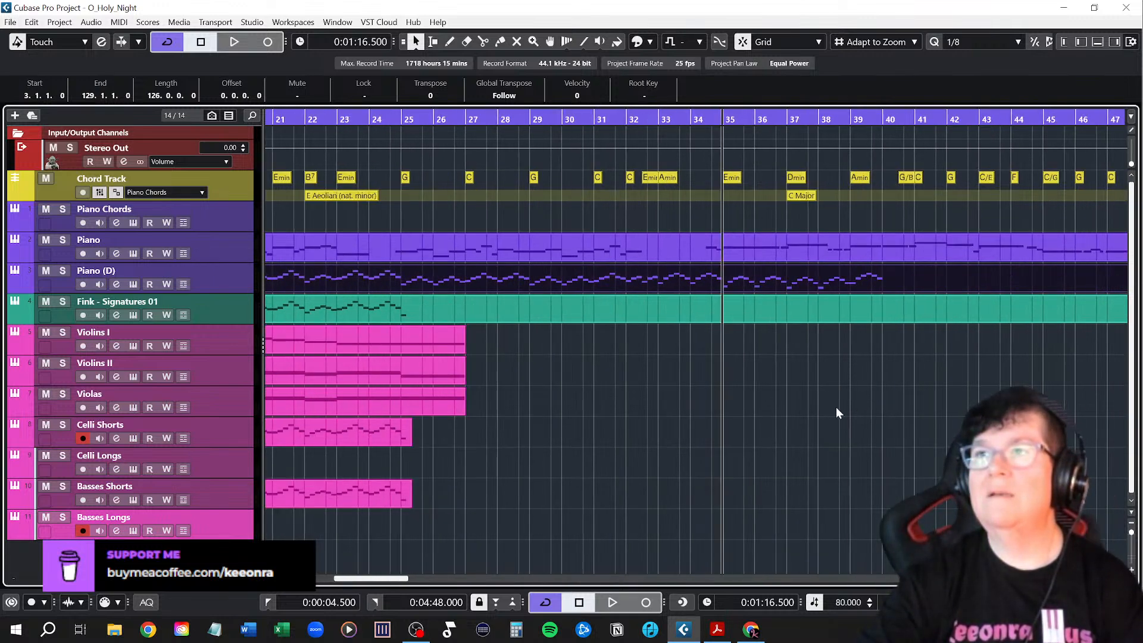
pyautogui.hscroll(-2, 836, 405)
pyautogui.hscroll(-3, 836, 406)
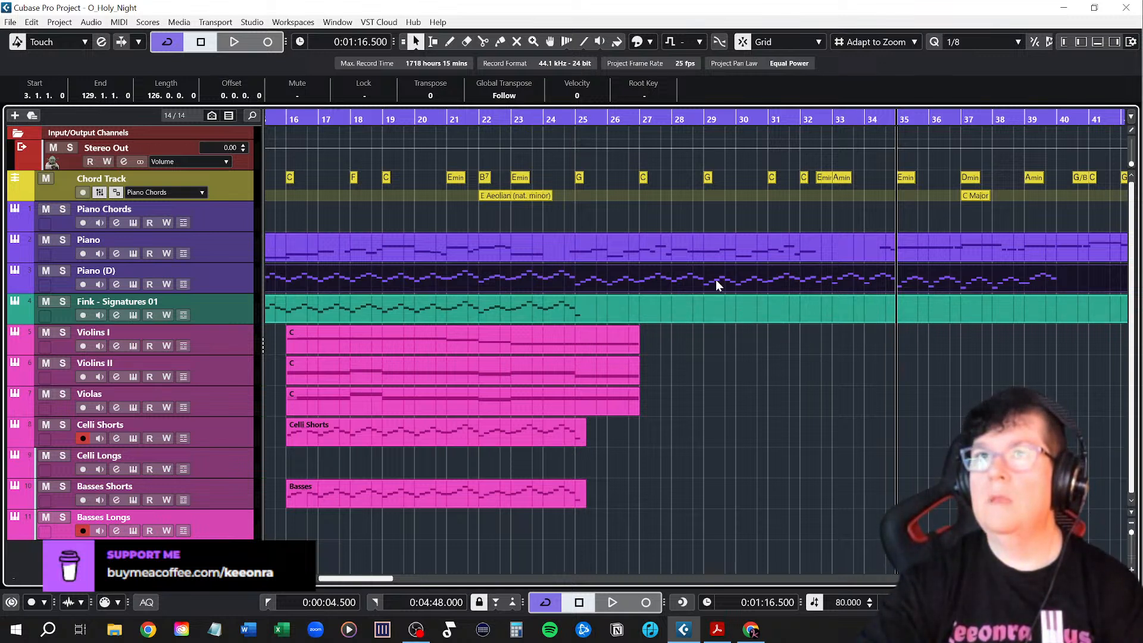
pyautogui.click(577, 117)
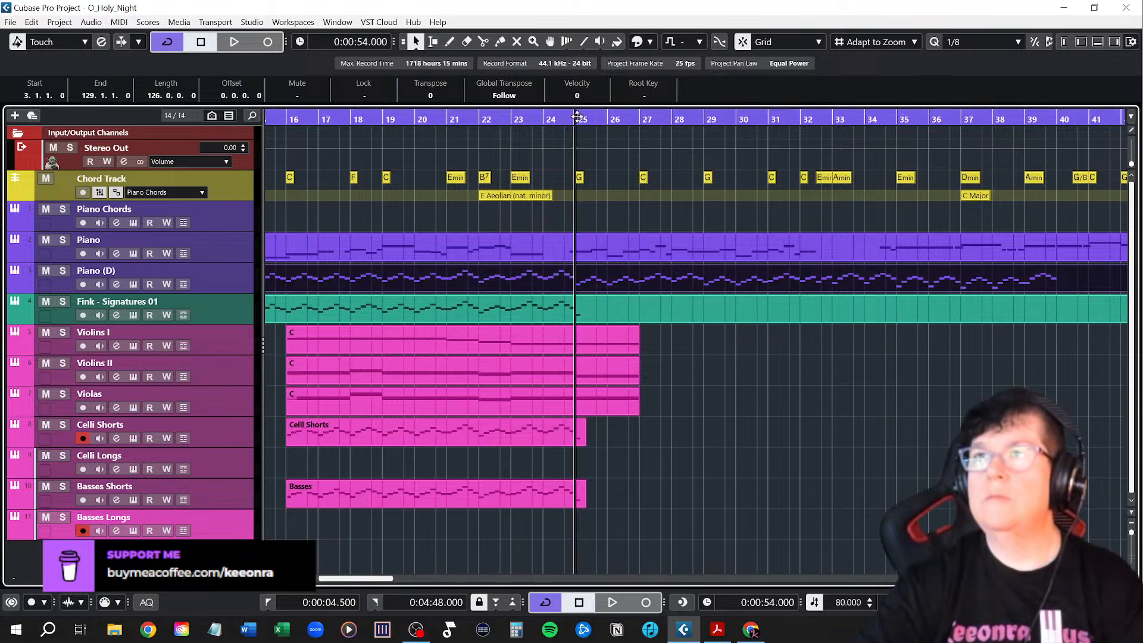
# Open the Piano (D) part in the Key Editor and enlarge the velocity lane with the whole passage in view
pyautogui.doubleClick(606, 277)
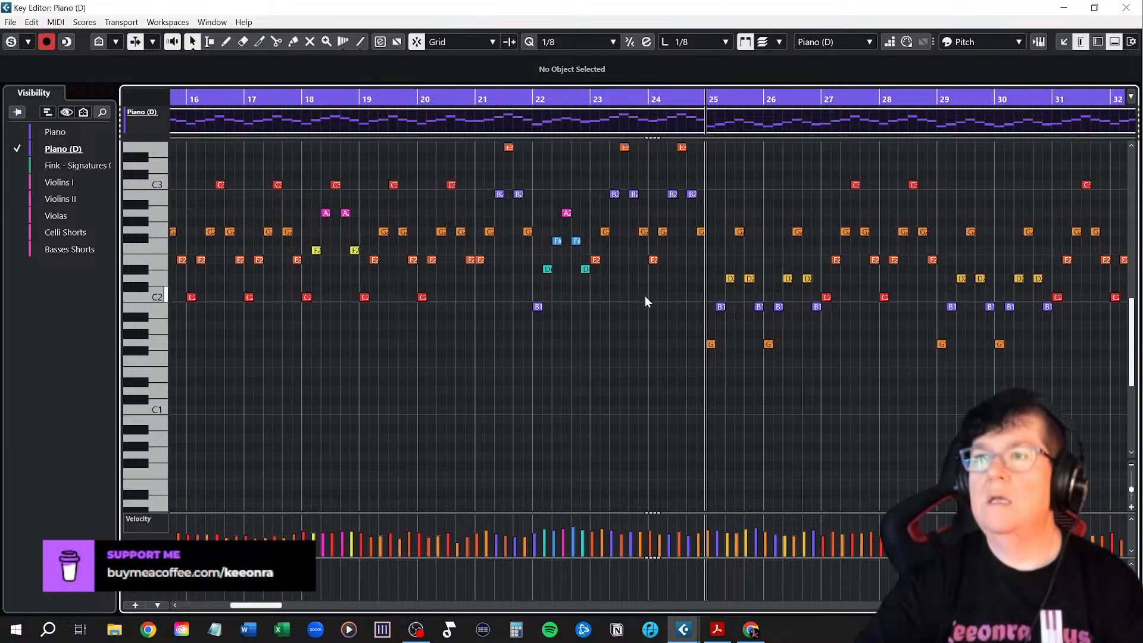
pyautogui.scroll(3, 689, 329)
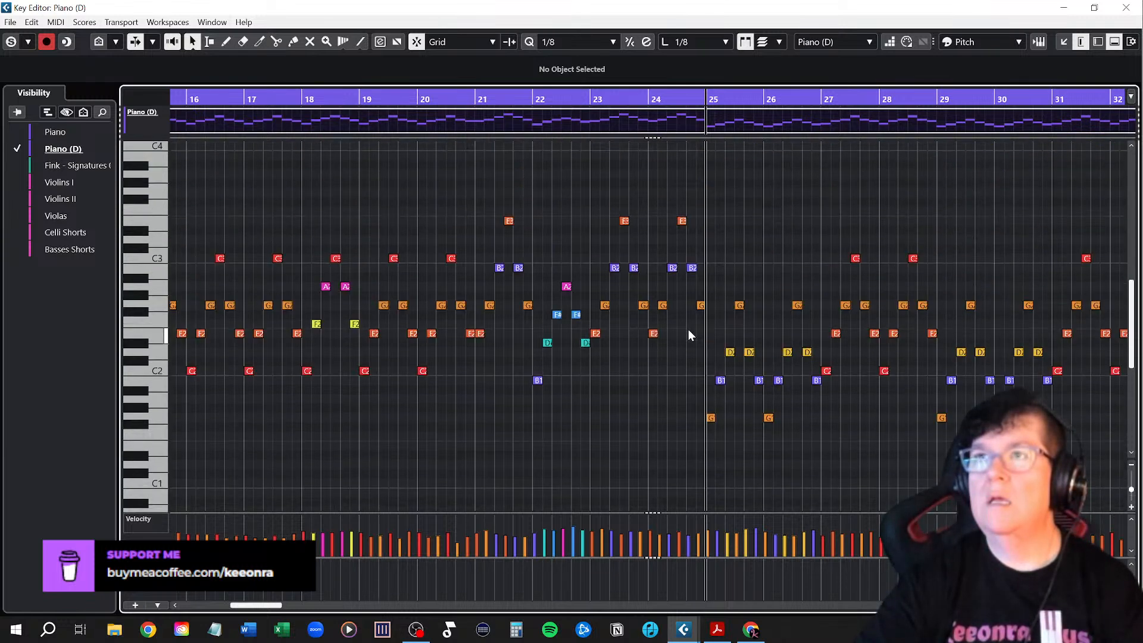
pyautogui.moveTo(659, 512); pyautogui.dragTo(671, 428)
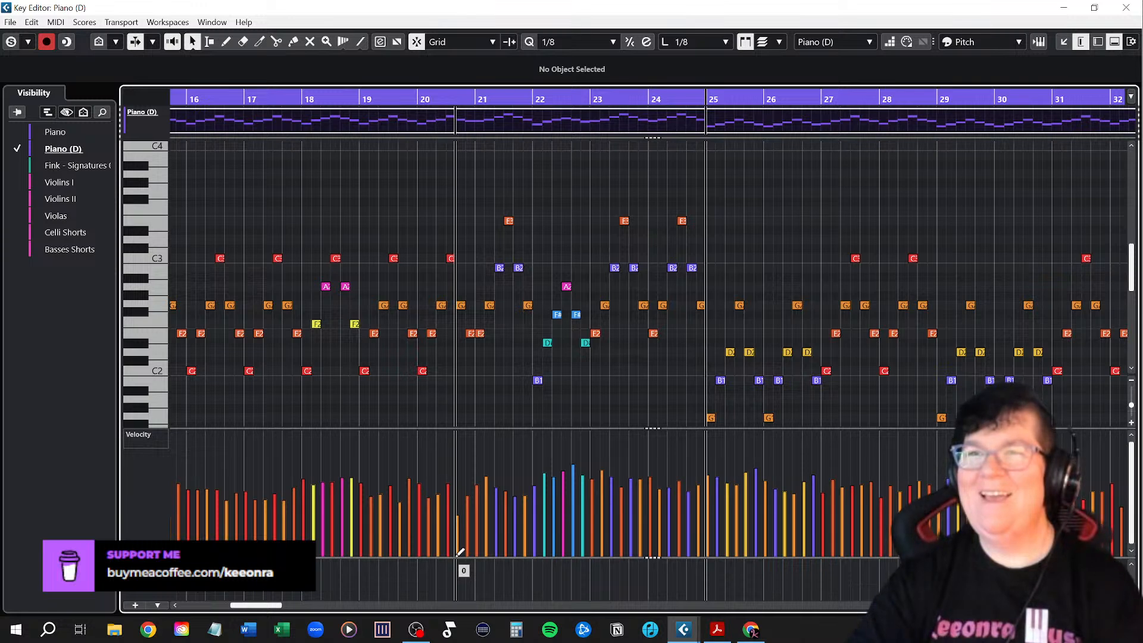
pyautogui.moveTo(454, 557)
pyautogui.mouseDown()
pyautogui.moveTo(465, 533)
pyautogui.moveTo(461, 548)
pyautogui.mouseUp()
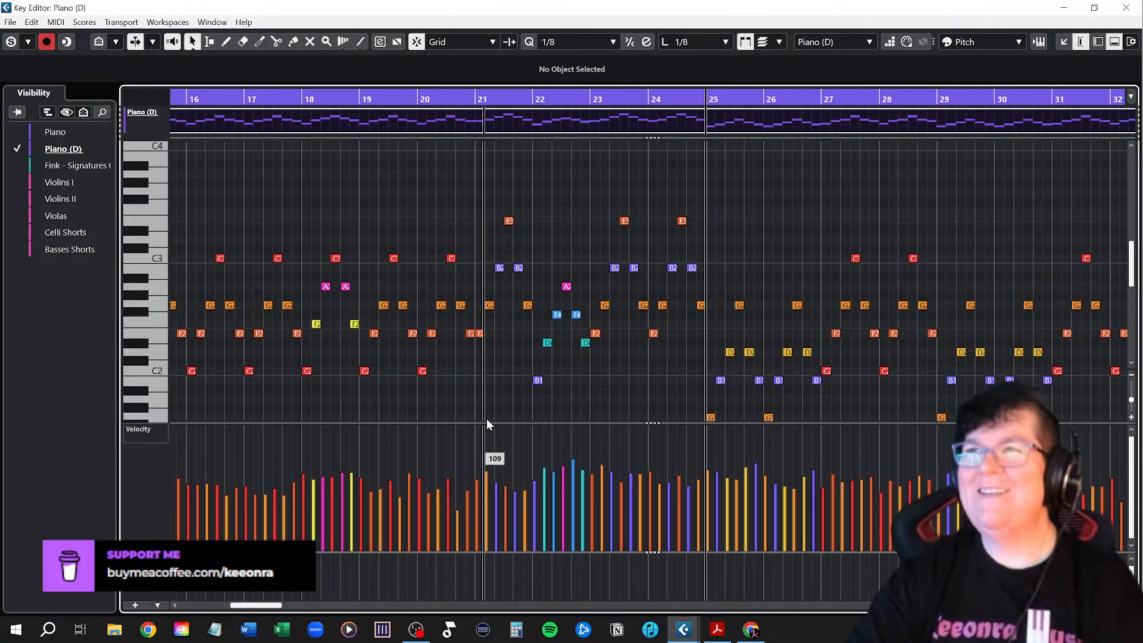
pyautogui.scroll(-3, 534, 313)
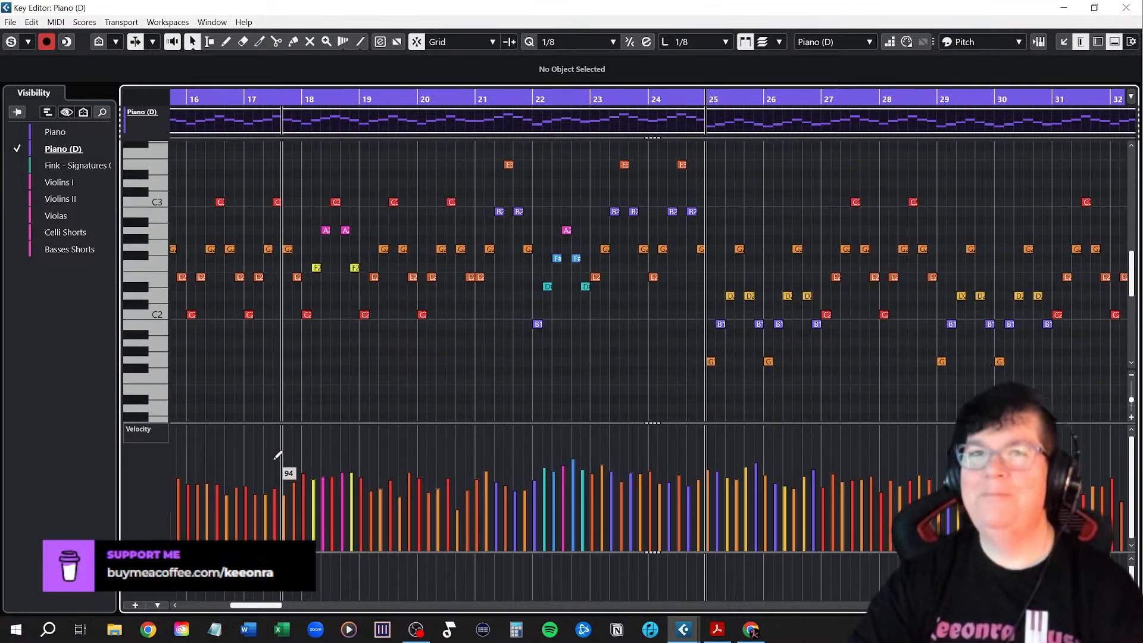
pyautogui.scroll(-2, 308, 480)
pyautogui.scroll(-4, 307, 479)
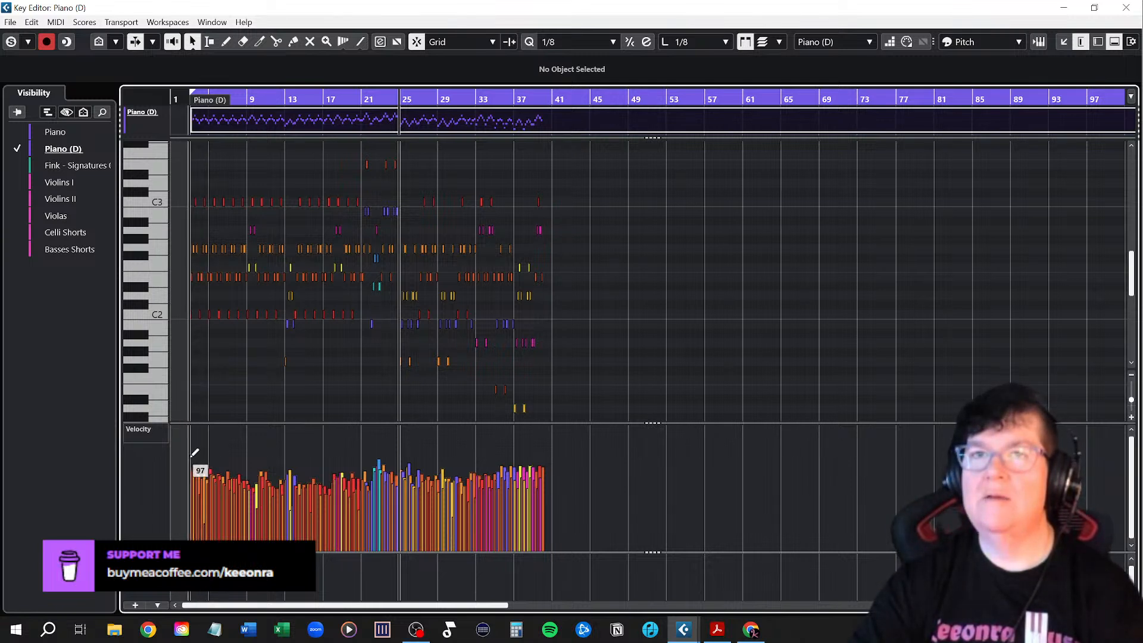
# Redraw the velocities of all Piano (D) notes through bar 39 as a high, nearly level line, and close the editor
pyautogui.moveTo(194, 455)
pyautogui.mouseDown()
pyautogui.moveTo(463, 447)
pyautogui.moveTo(571, 459)
pyautogui.mouseUp()
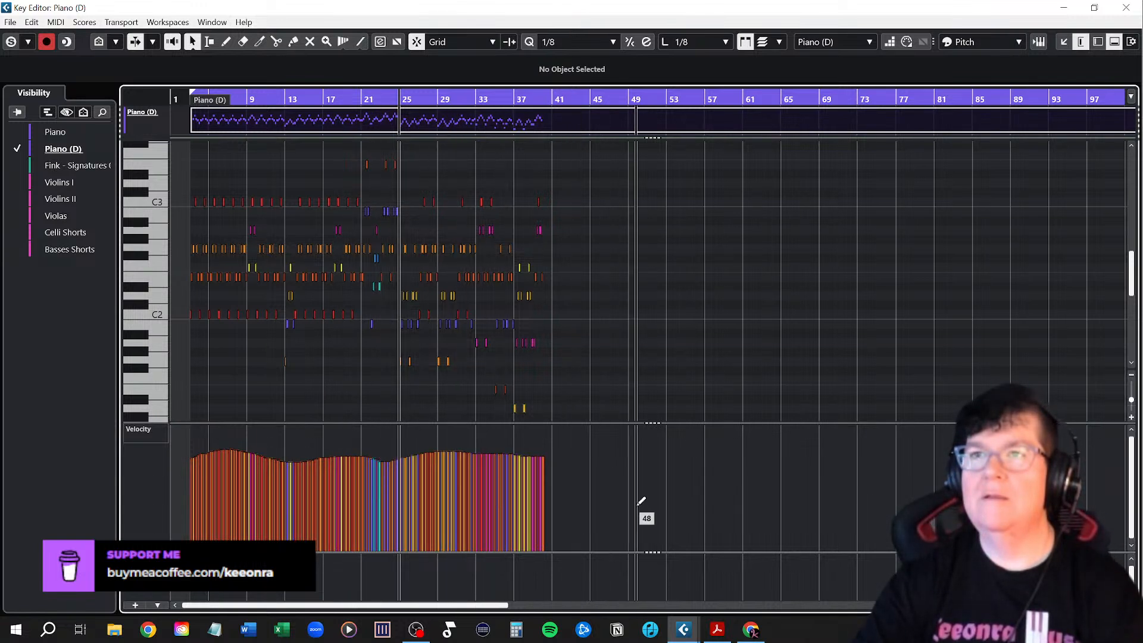
pyautogui.moveTo(210, 460)
pyautogui.mouseDown()
pyautogui.moveTo(190, 463)
pyautogui.moveTo(544, 472)
pyautogui.mouseUp()
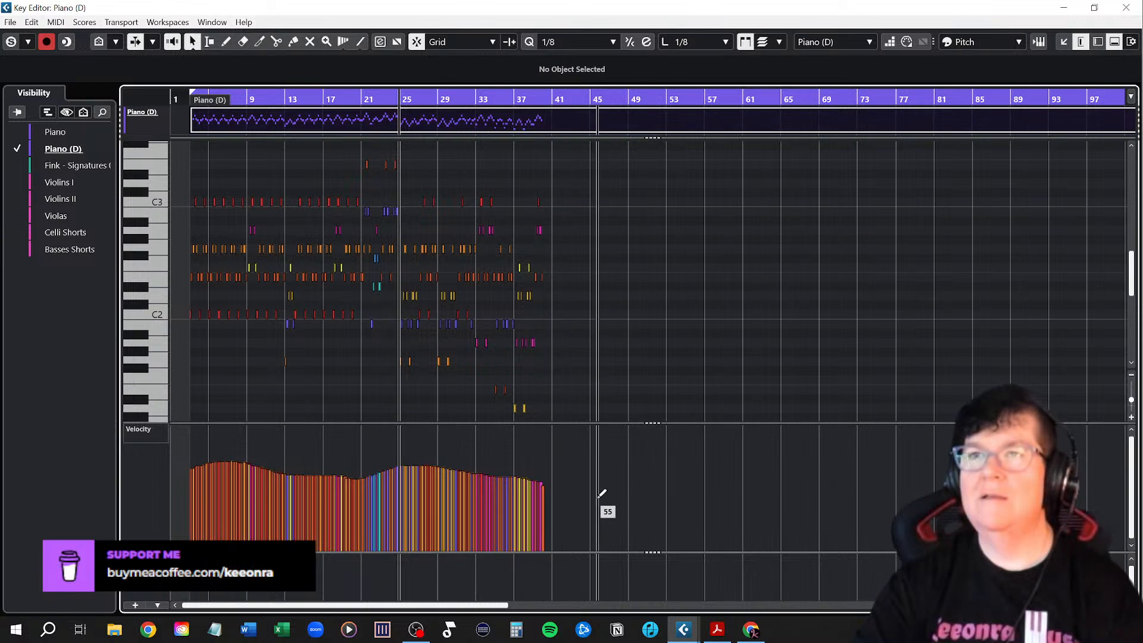
pyautogui.moveTo(196, 470)
pyautogui.mouseDown()
pyautogui.moveTo(253, 456)
pyautogui.moveTo(369, 470)
pyautogui.moveTo(196, 464)
pyautogui.moveTo(571, 460)
pyautogui.mouseUp()
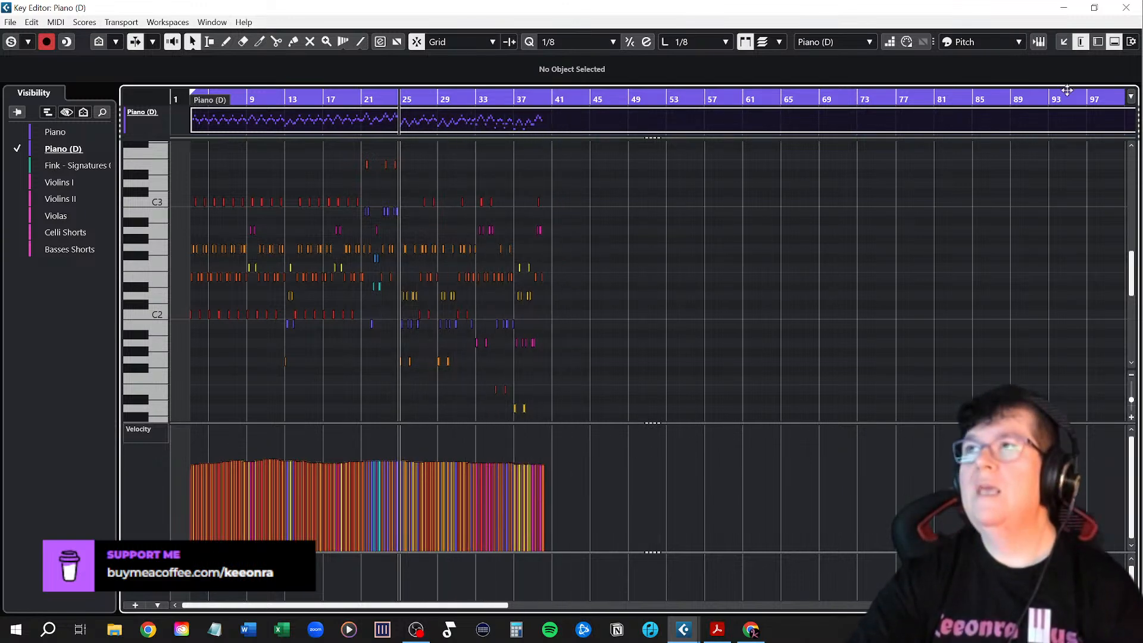
pyautogui.click(1126, 8)
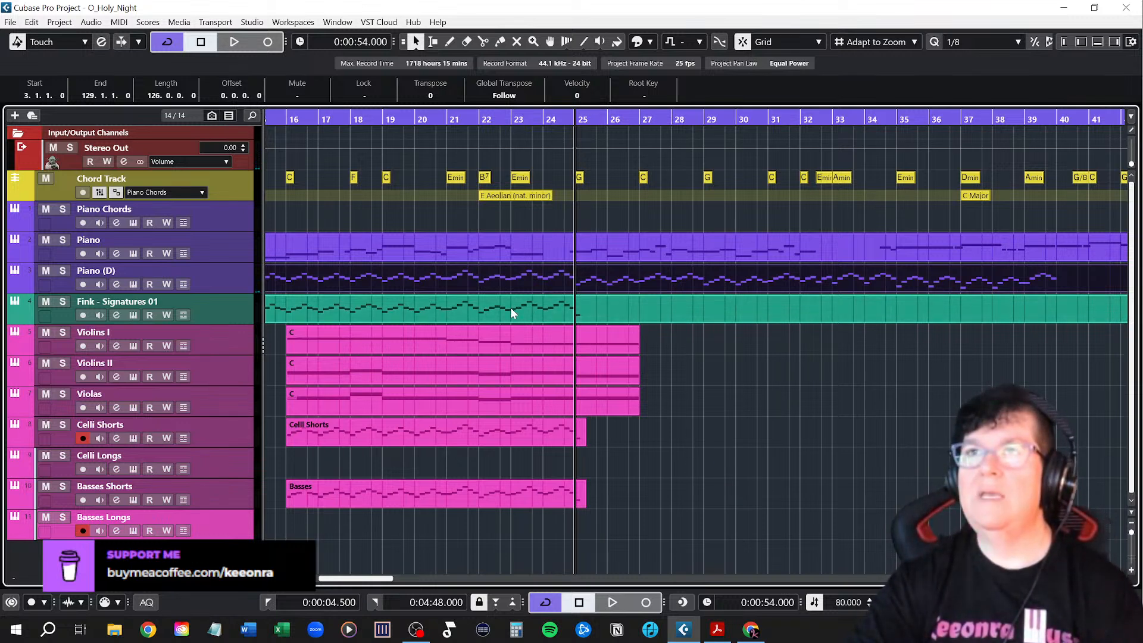
# Replace the part on the Fink - Signatures 01 track with a copy of the extended Piano (D) part
pyautogui.scroll(-4, 507, 309)
pyautogui.hscroll(-2, 381, 313)
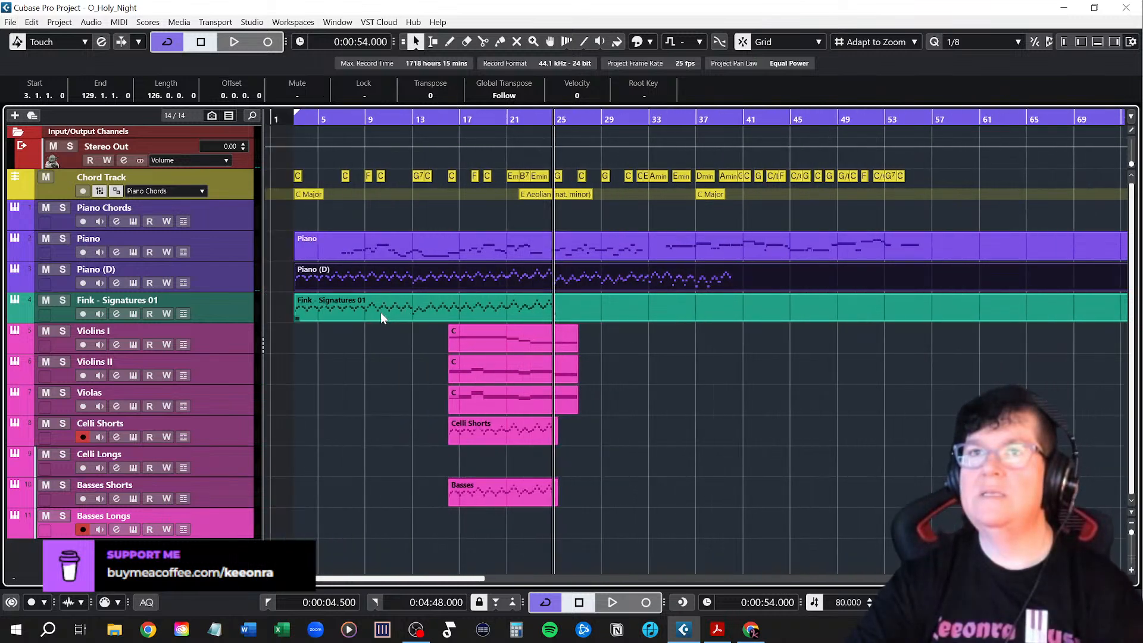
pyautogui.click(439, 311)
pyautogui.press('Delete')
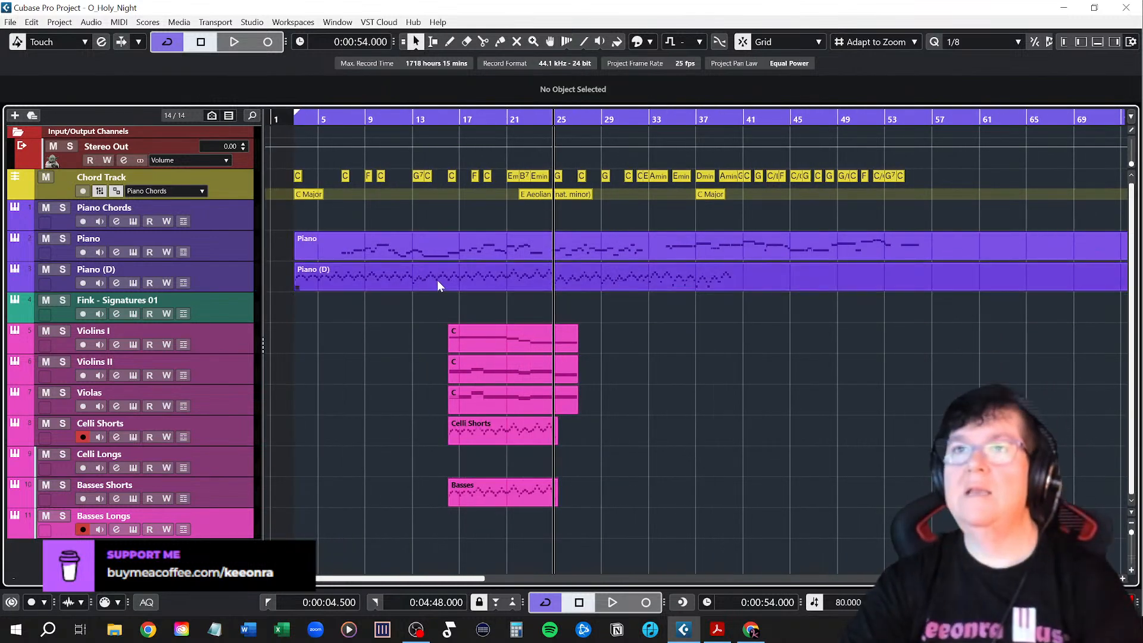
pyautogui.moveTo(441, 278); pyautogui.dragTo(440, 298)
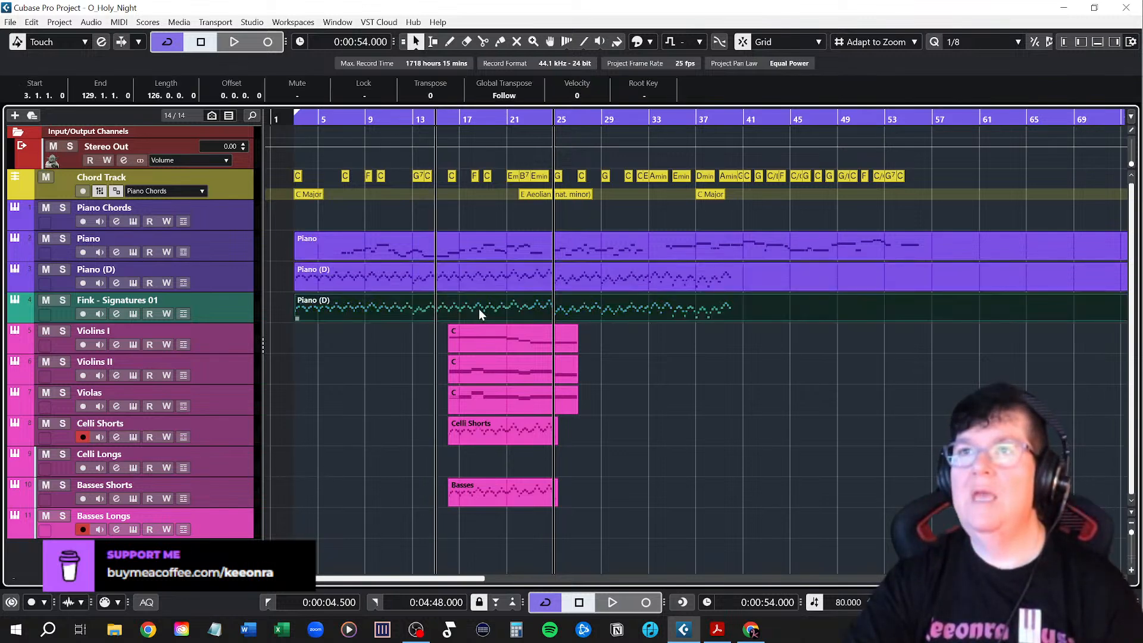
pyautogui.click(662, 359)
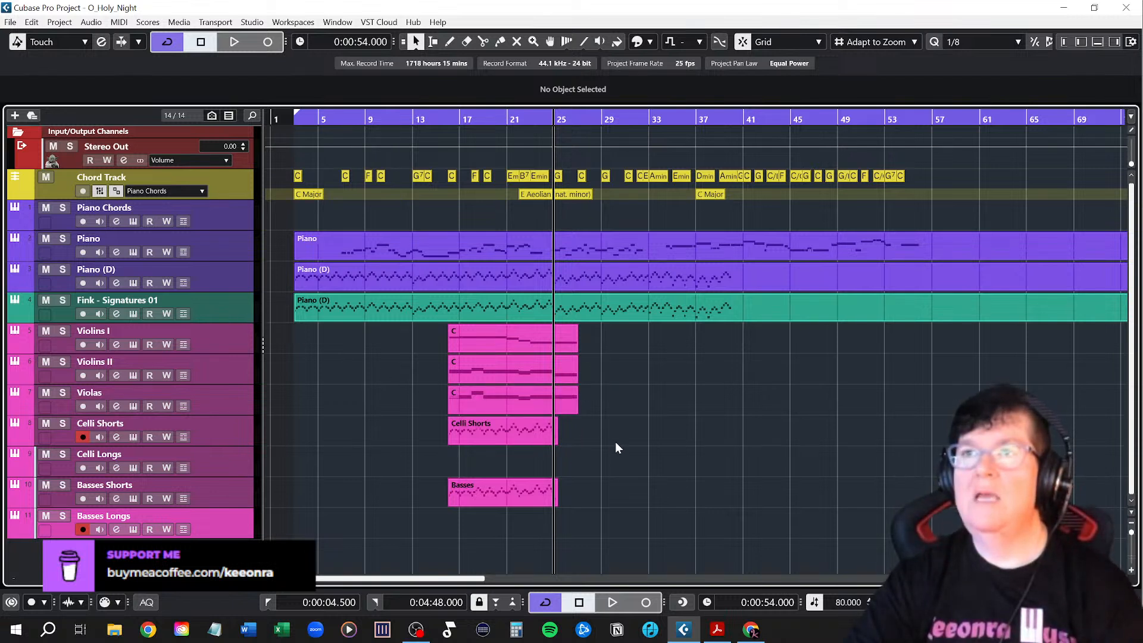
# Delete the old parts on the Celli Shorts and Basses Shorts tracks
pyautogui.click(516, 442)
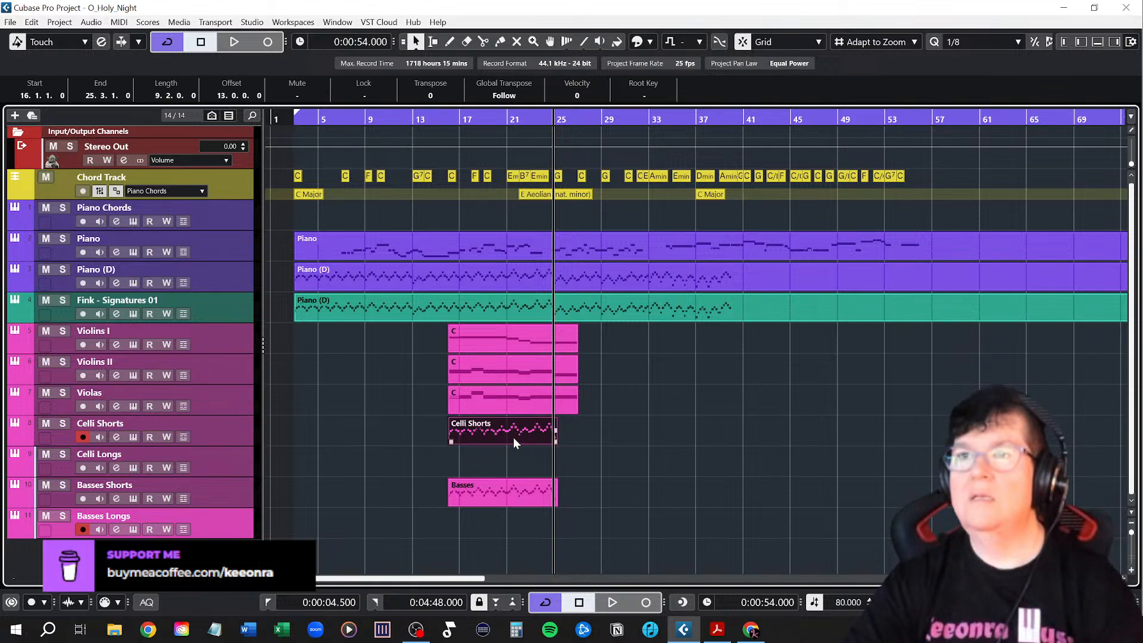
pyautogui.press('Delete')
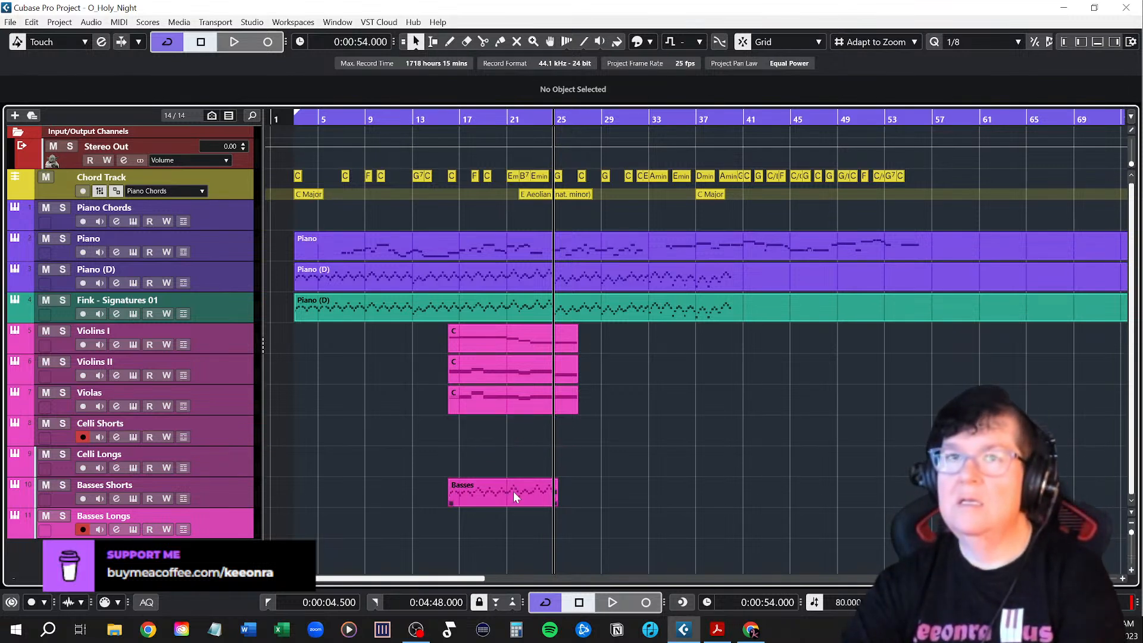
pyautogui.click(513, 491)
pyautogui.press('Delete')
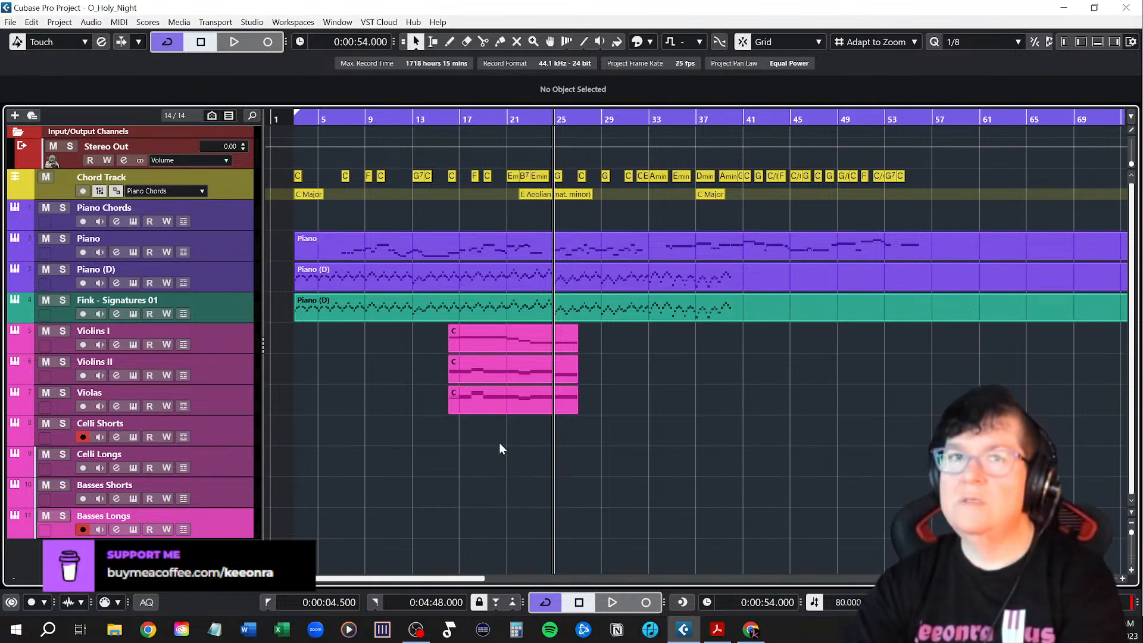
# Copy the Piano (D) part from the Fink - Signatures 01 track onto the Celli Shorts and Basses Shorts tracks
pyautogui.click(278, 439)
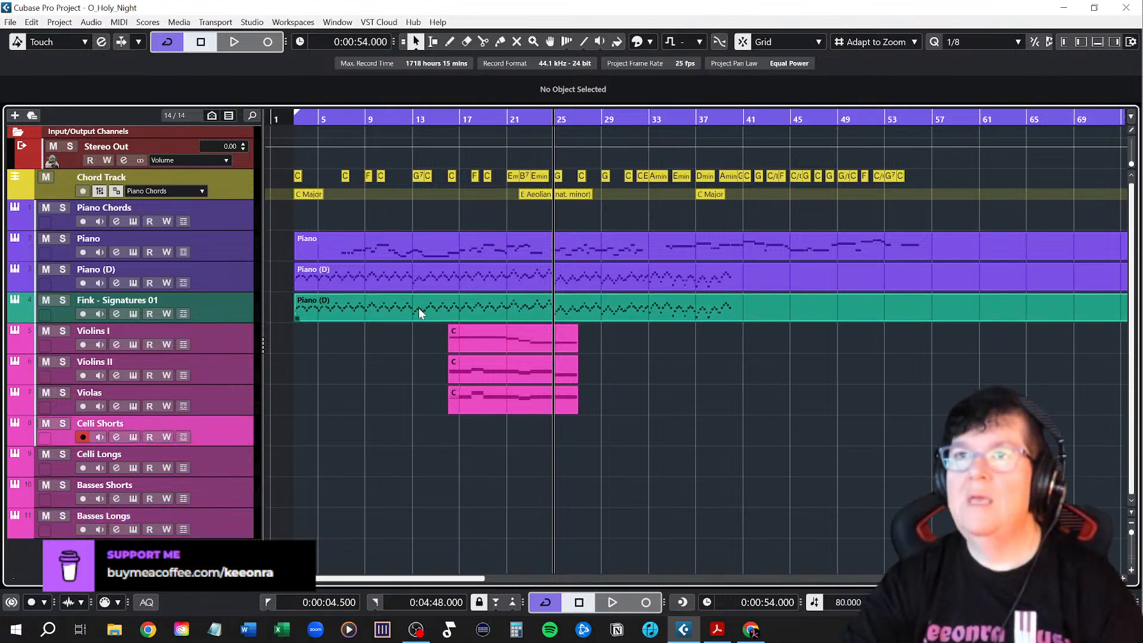
pyautogui.moveTo(420, 309); pyautogui.dragTo(425, 419)
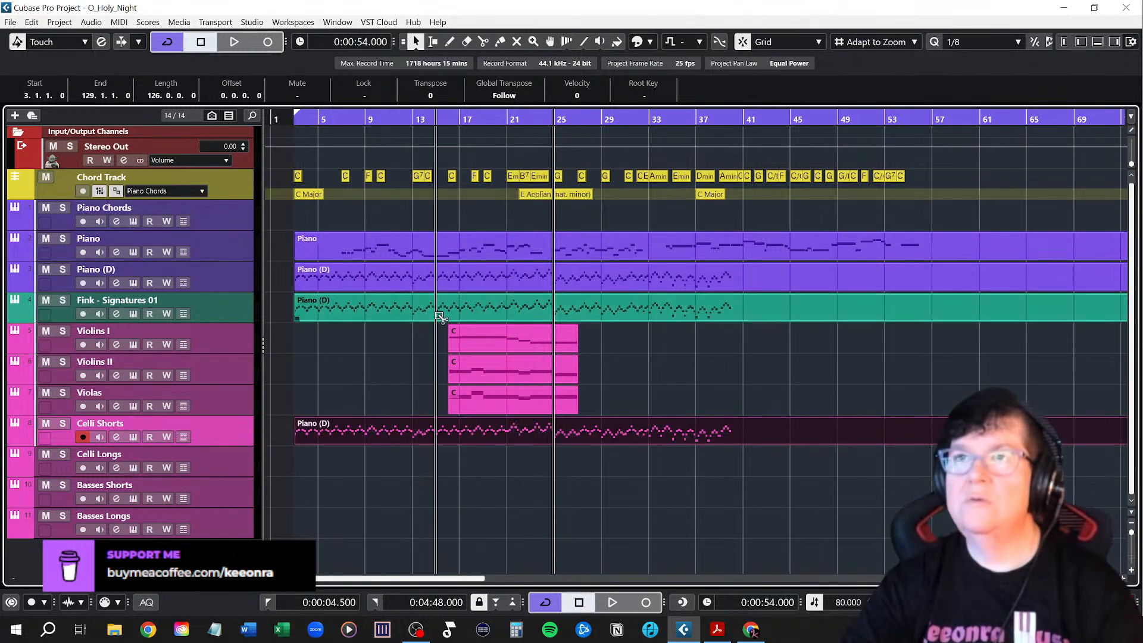
pyautogui.moveTo(435, 306); pyautogui.dragTo(438, 481)
# Open the Basses Shorts part in the Key Editor, select all its notes, and close the editor
pyautogui.doubleClick(483, 492)
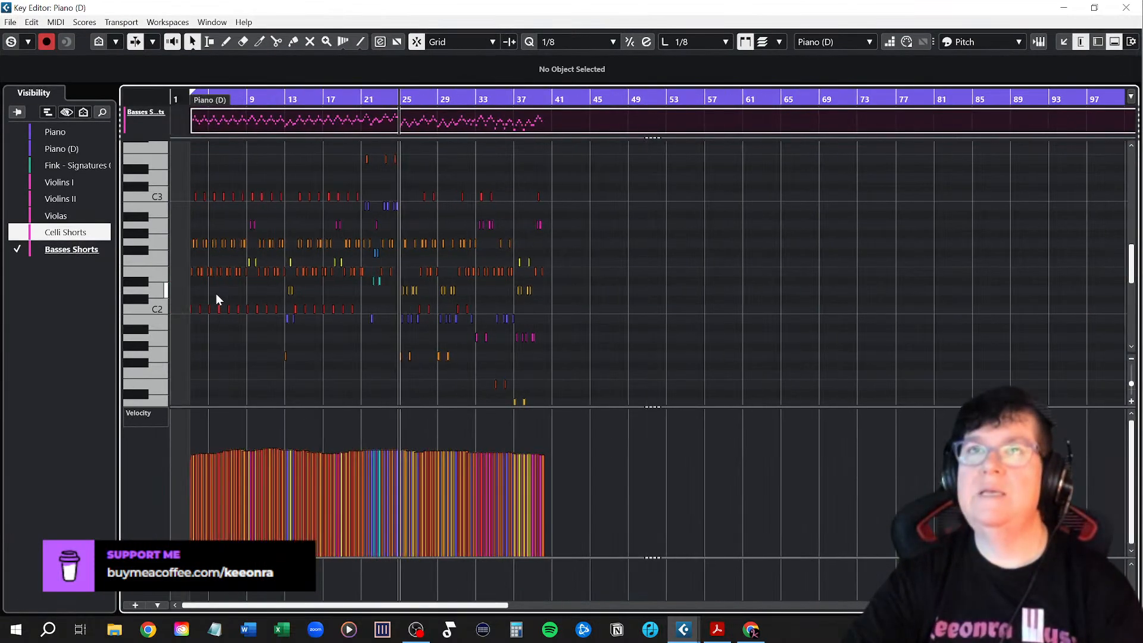
pyautogui.hotkey('ctrl', 'a')
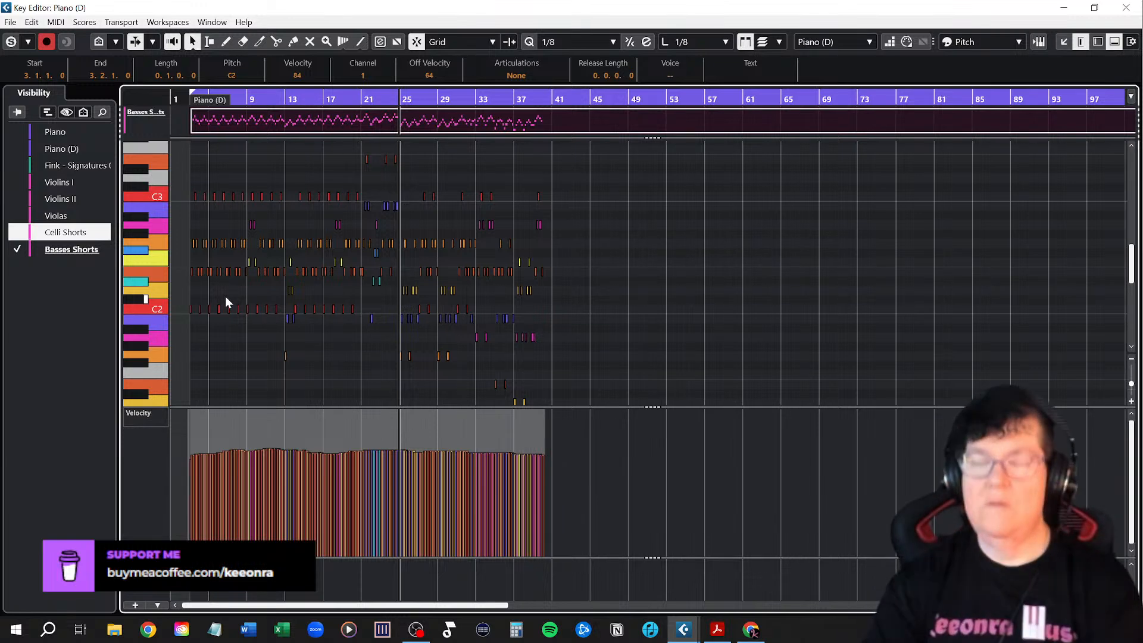
pyautogui.click(1129, 7)
pyautogui.click(610, 454)
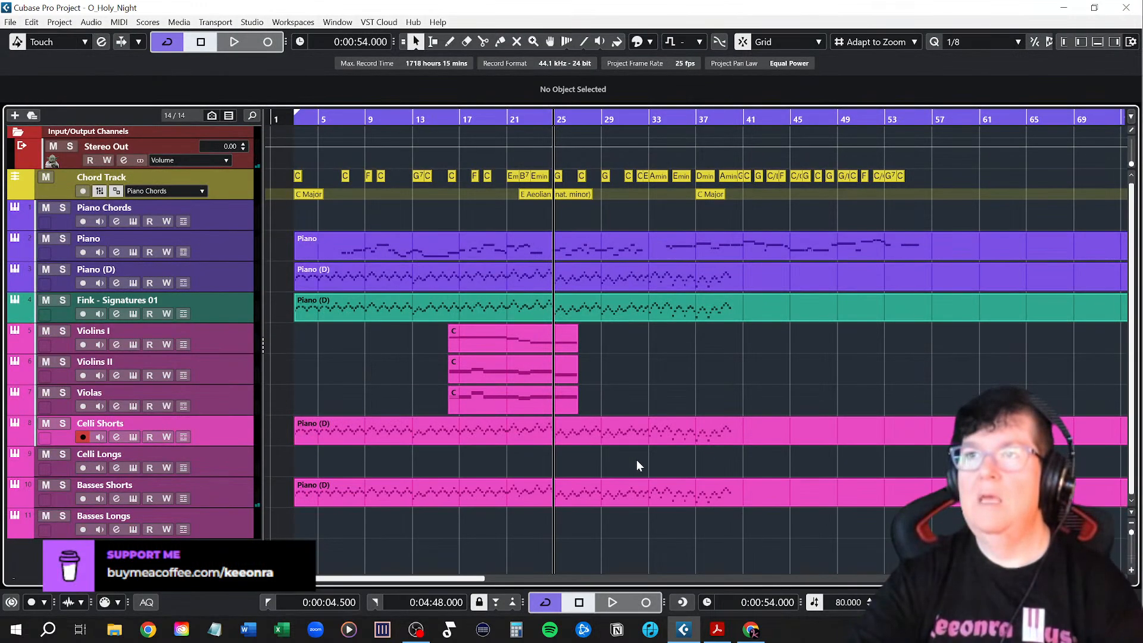
# Rename the parts on the Celli Shorts and Basses Shorts tracks to match their track names
pyautogui.doubleClick(148, 423)
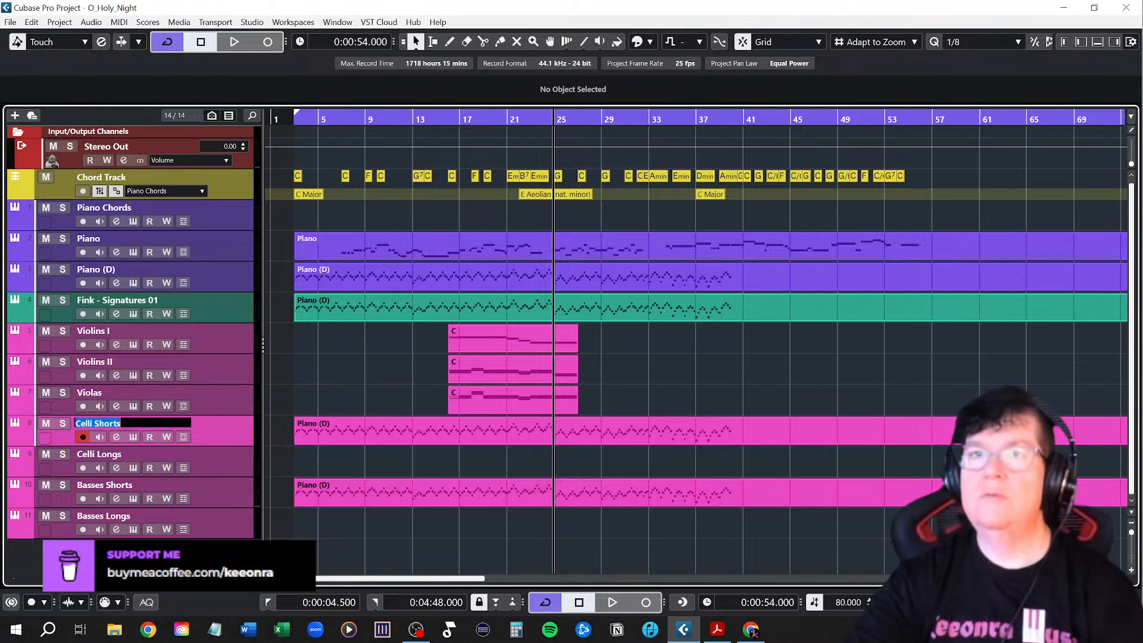
pyautogui.hotkey('shift', 'Return')
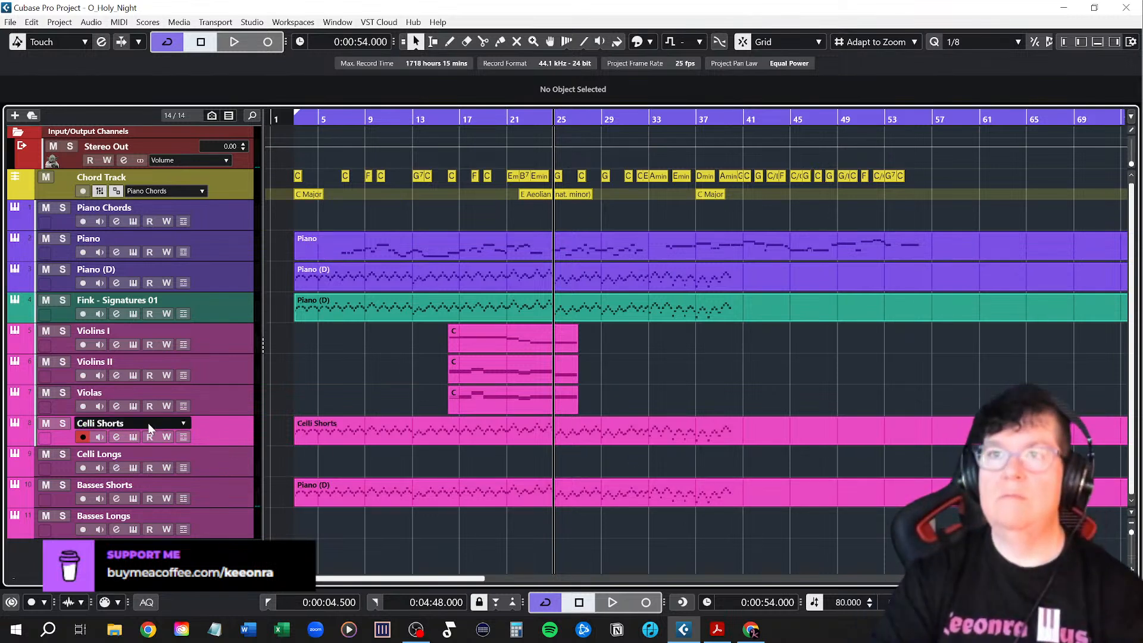
pyautogui.doubleClick(146, 484)
pyautogui.hotkey('shift', 'Return')
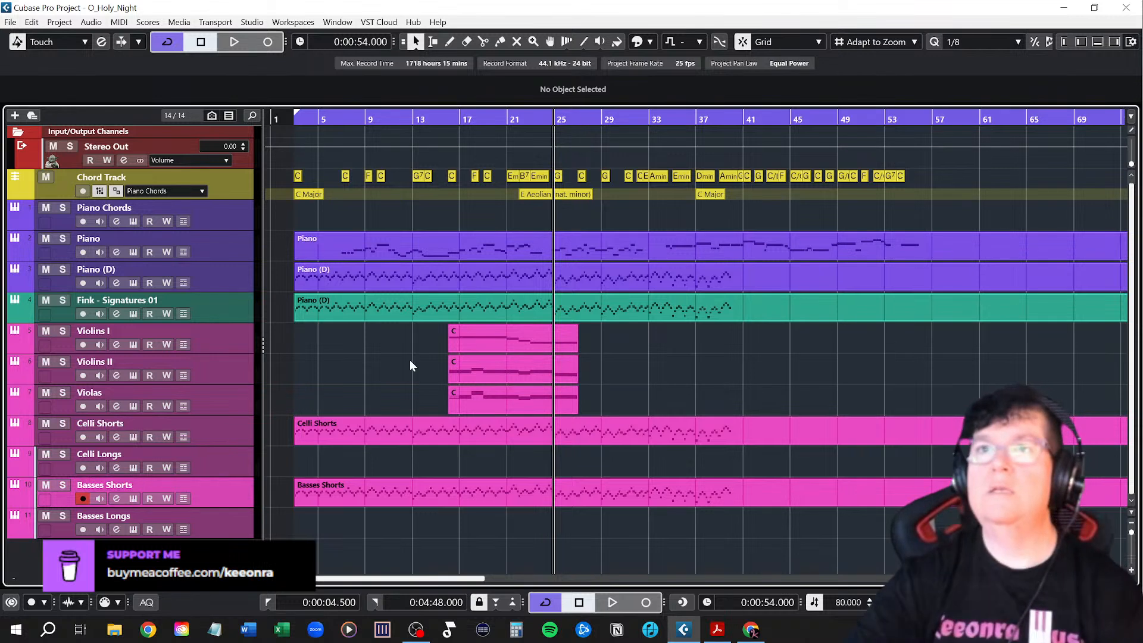
# Rename the Fink - Signatures 01 track as Fink - Signatures and apply that name to its part
pyautogui.doubleClick(170, 301)
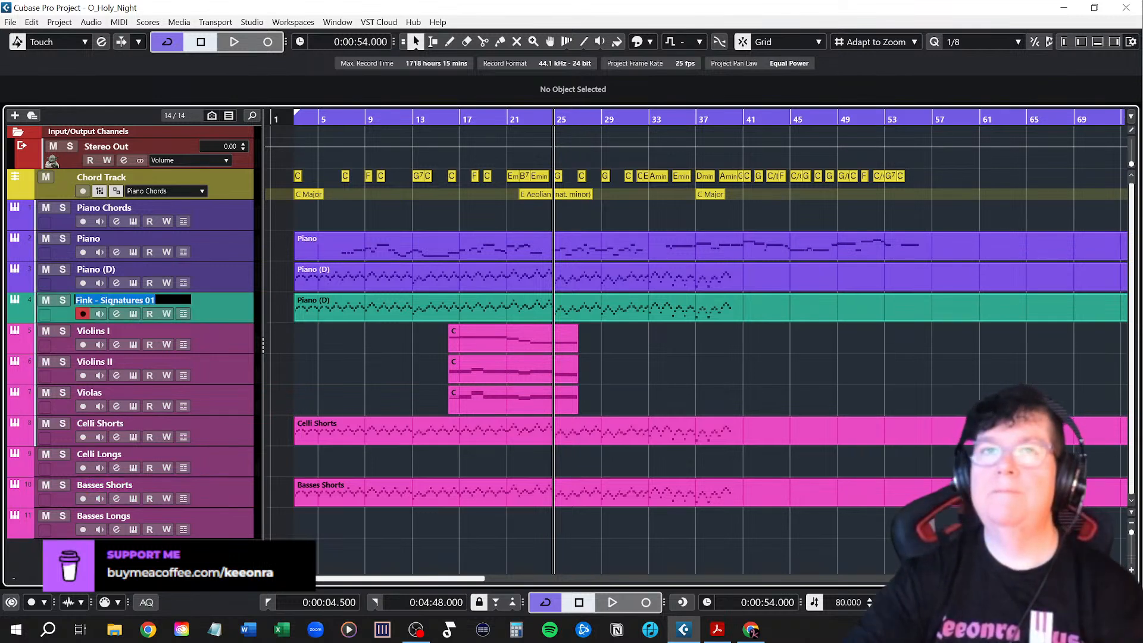
pyautogui.hotkey('shift', 'Return')
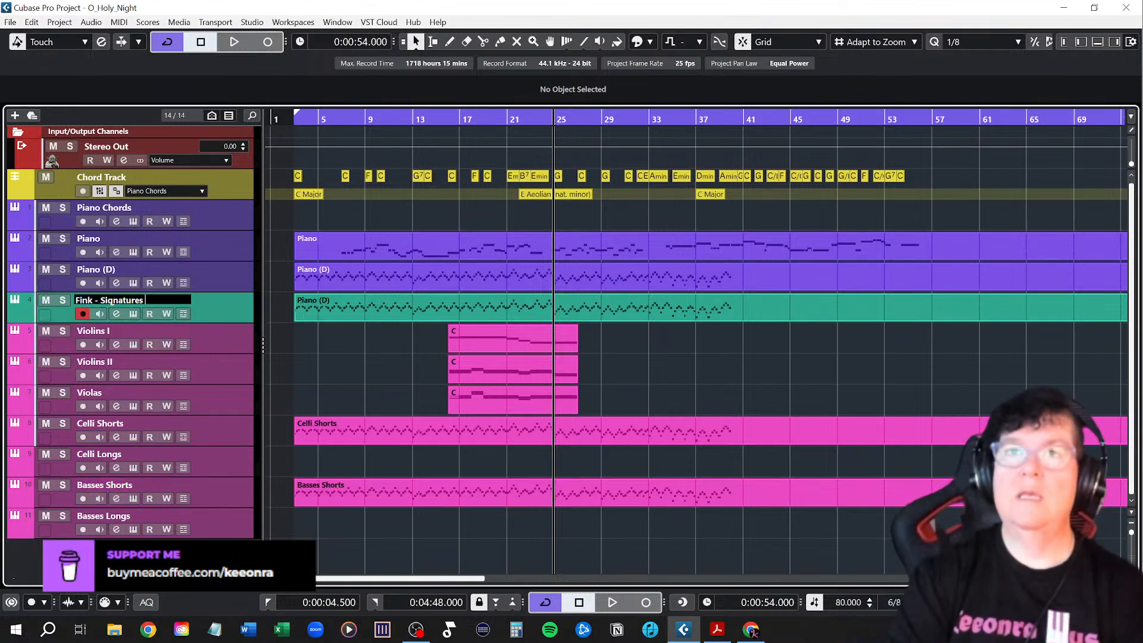
pyautogui.press('Return')
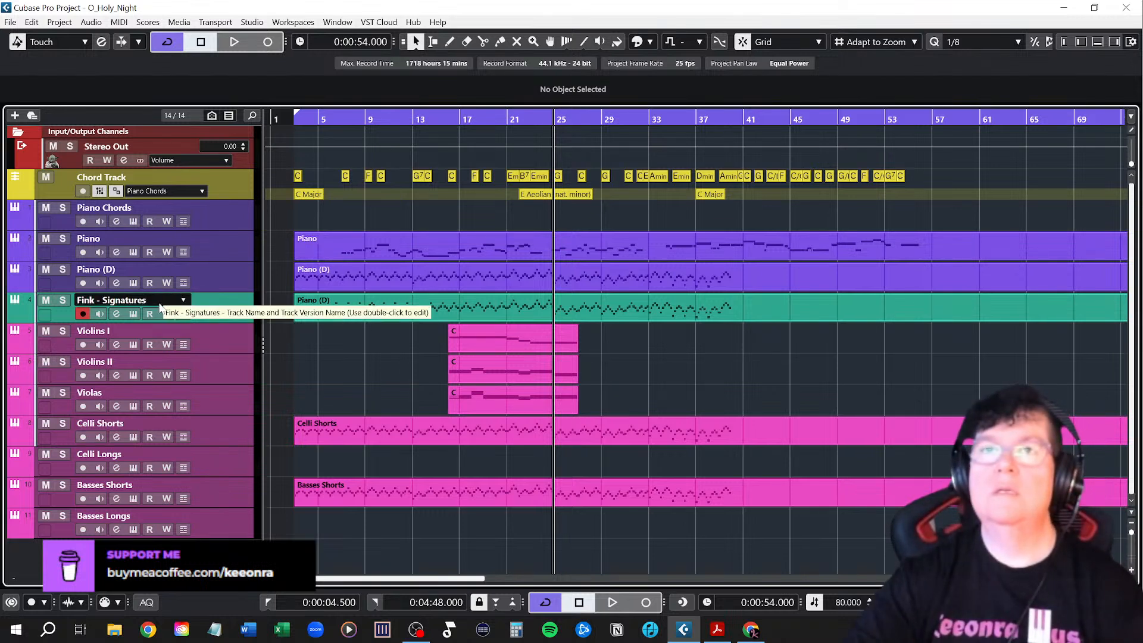
pyautogui.doubleClick(161, 302)
pyautogui.press('Return')
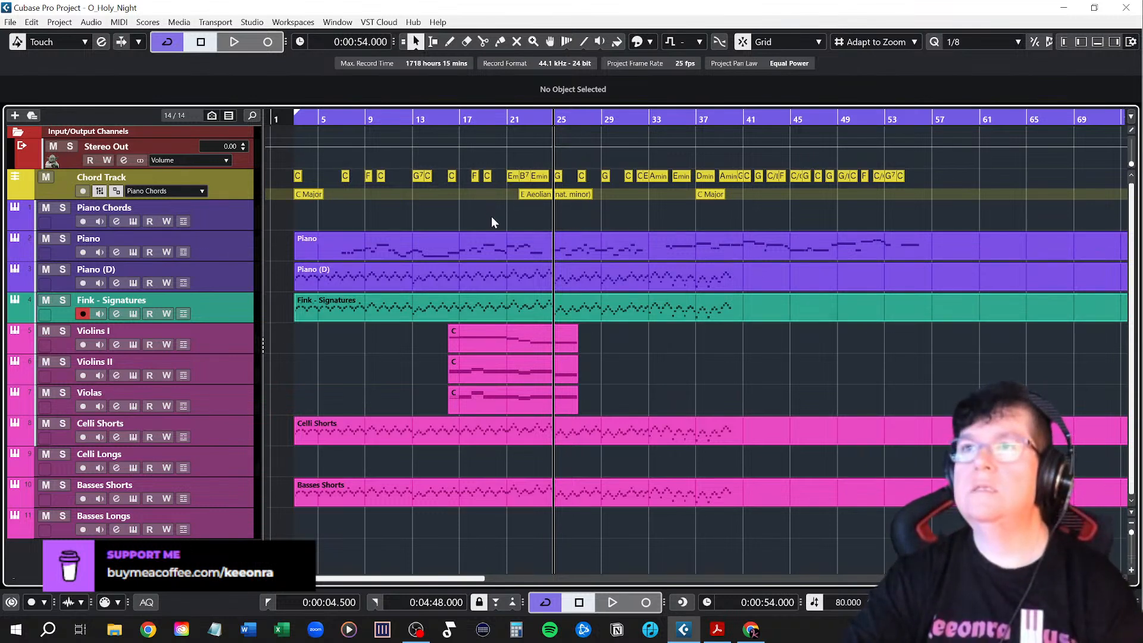
# Mute the Chord Track and Piano Chords tracks and play the arrangement from bar 3
pyautogui.press('KP_1')
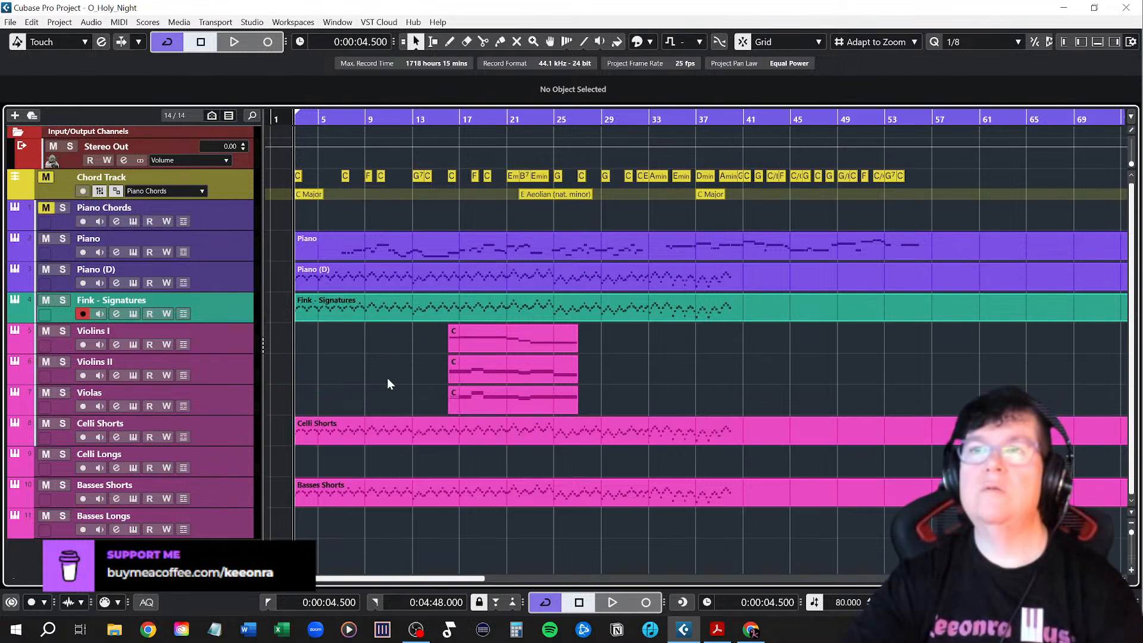
pyautogui.press('space')
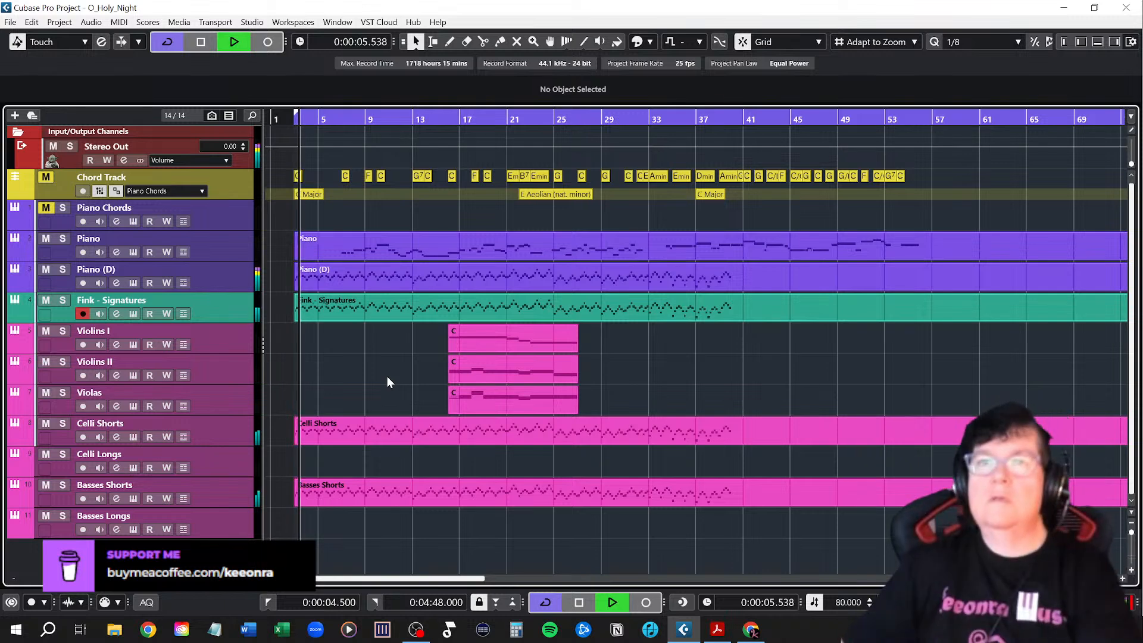
# Stop playback and trim the starts of the Celli Shorts and Basses Shorts parts to bar 16
pyautogui.scroll(3, 356, 463)
pyautogui.scroll(-4, 354, 464)
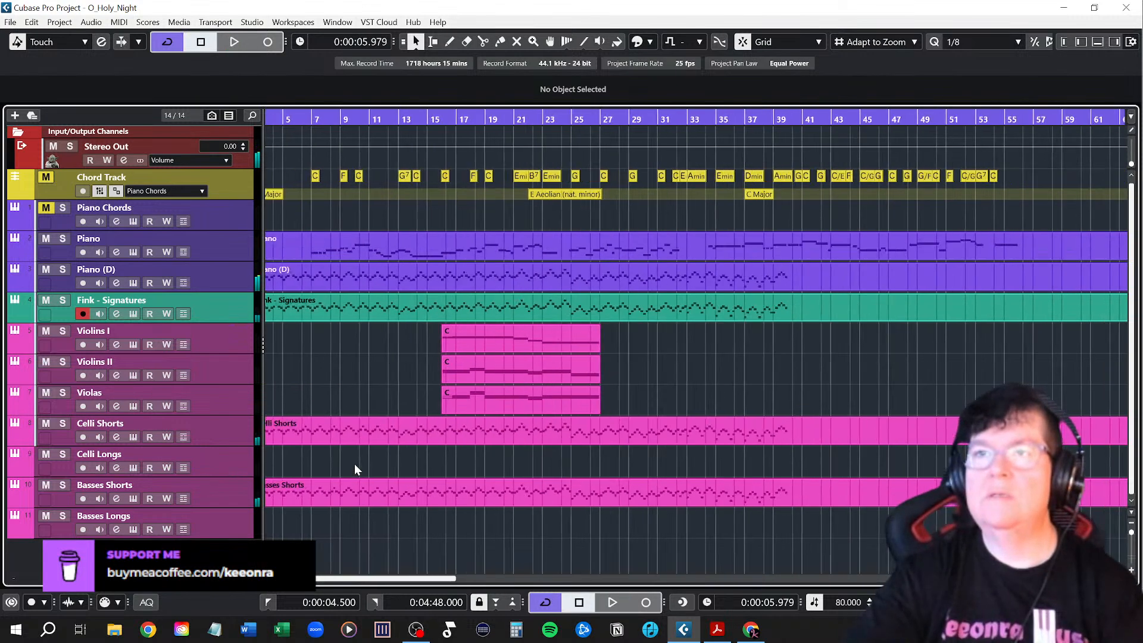
pyautogui.moveTo(291, 444); pyautogui.dragTo(411, 443)
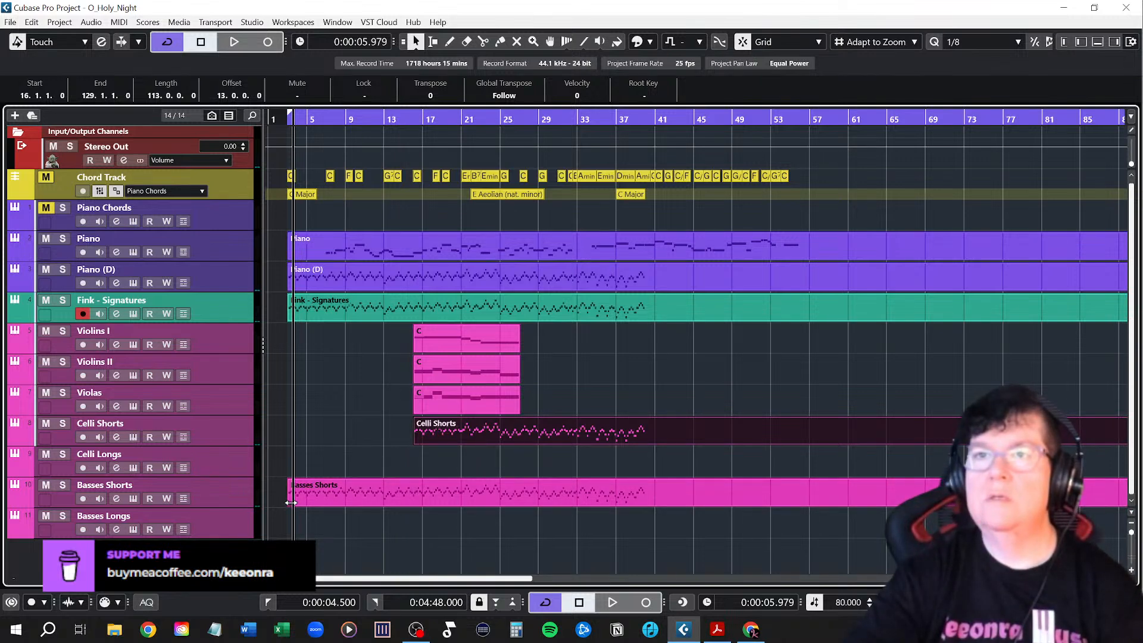
pyautogui.moveTo(288, 501); pyautogui.dragTo(415, 501)
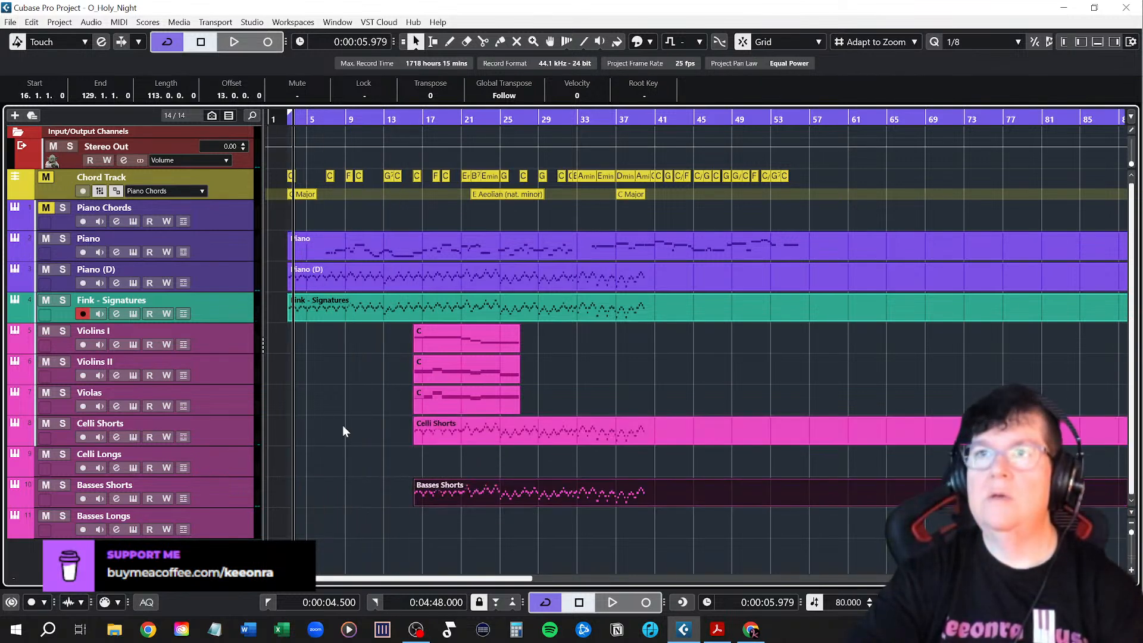
# Play the arrangement to about bar 35 with the Piano (D) track muted, and show the Inspector
pyautogui.press('space')
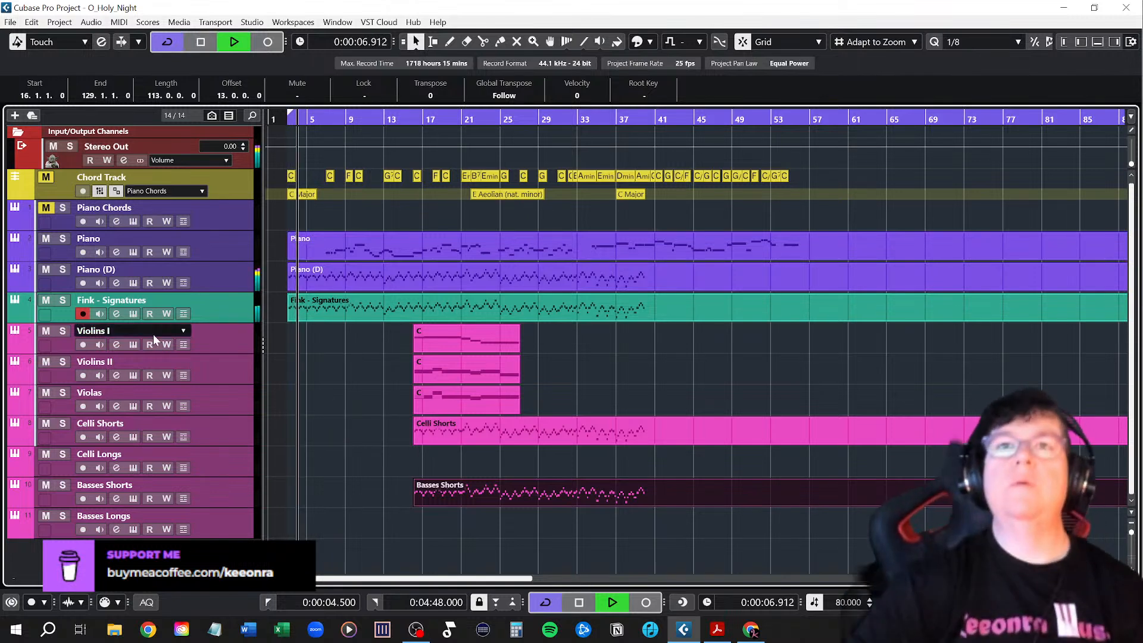
pyautogui.click(46, 269)
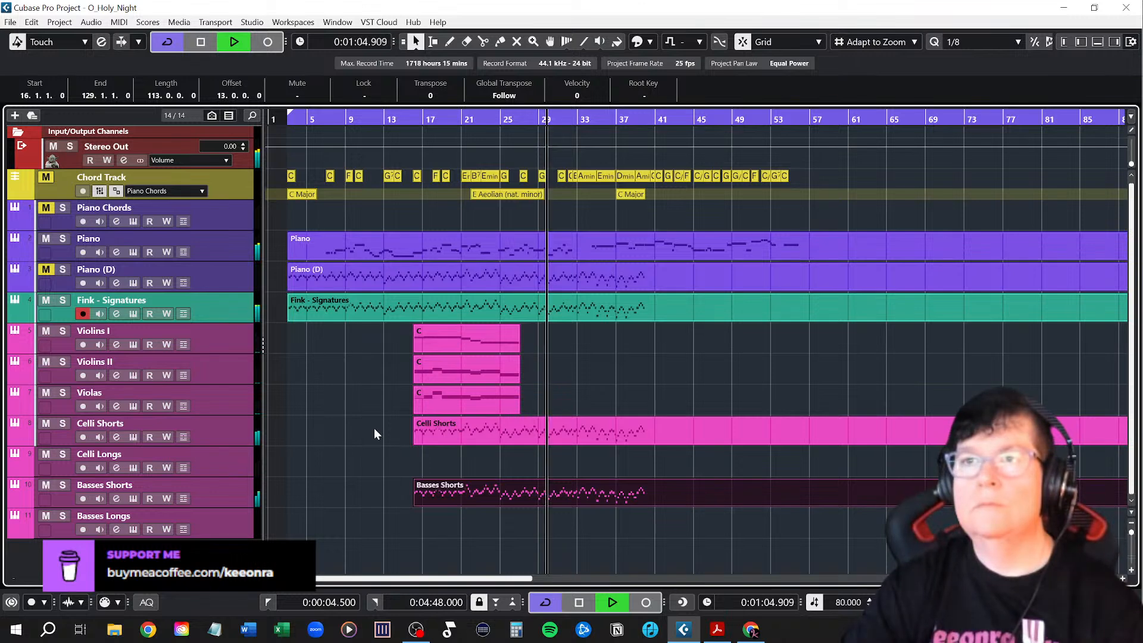
pyautogui.click(1081, 42)
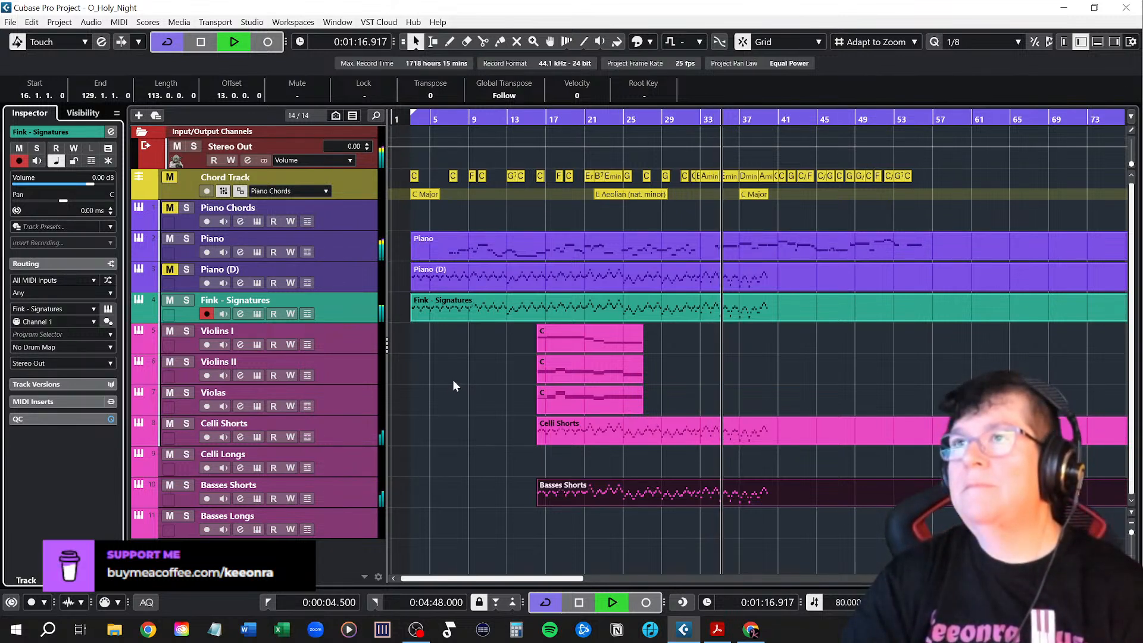
pyautogui.press('space')
pyautogui.click(918, 253)
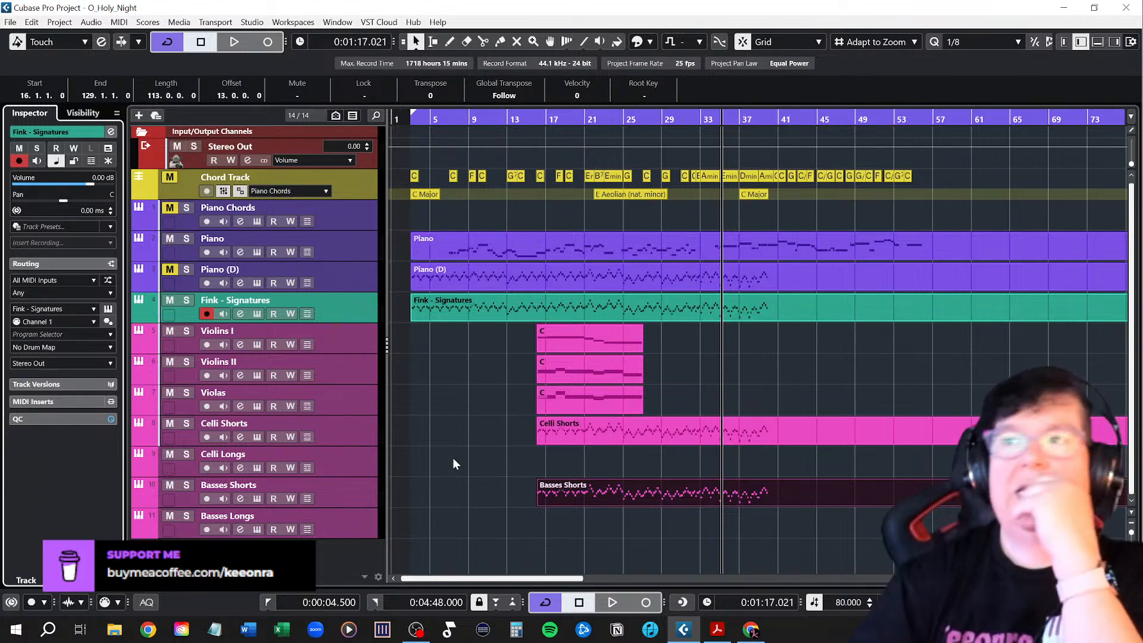
# Solo the Celli Shorts and Basses Shorts tracks and listen to them from bar 16
pyautogui.click(537, 119)
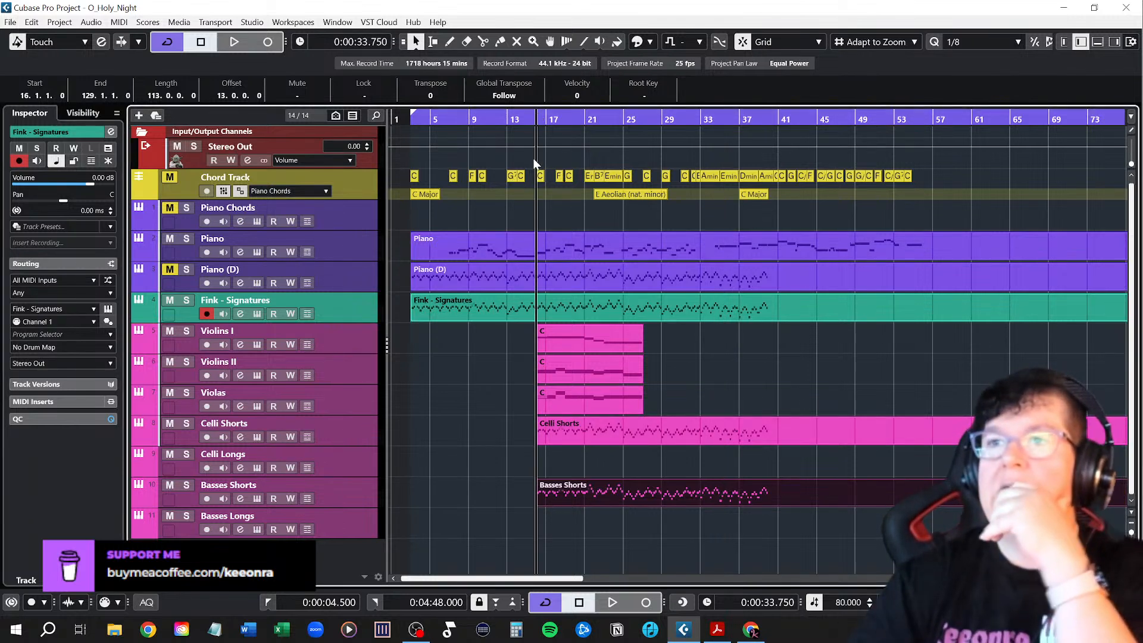
pyautogui.click(187, 484)
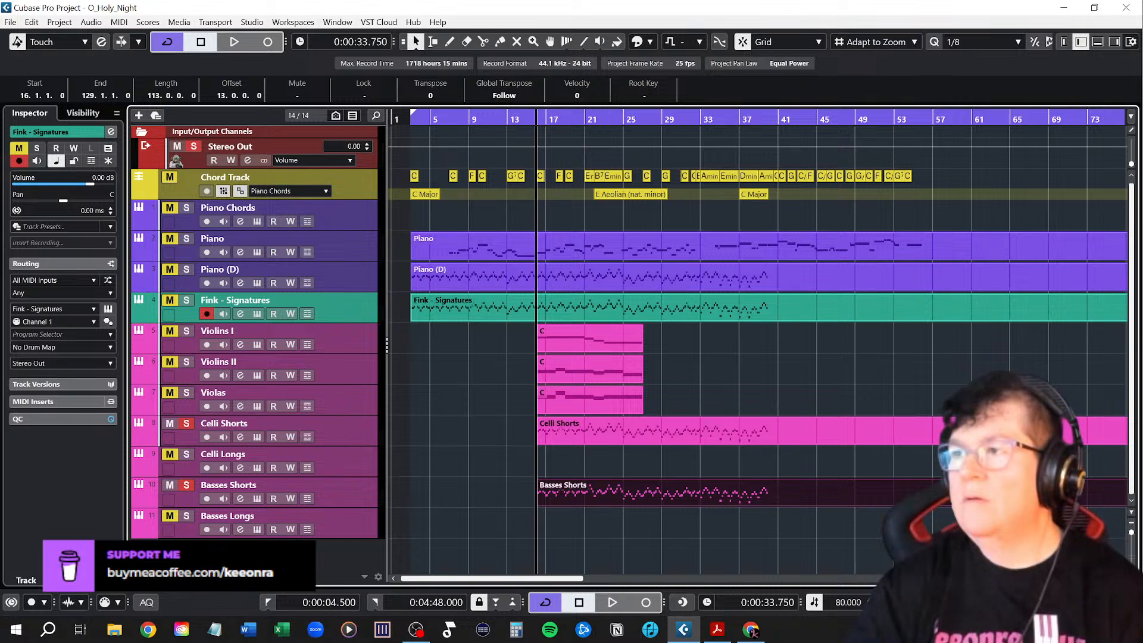
pyautogui.click(516, 116)
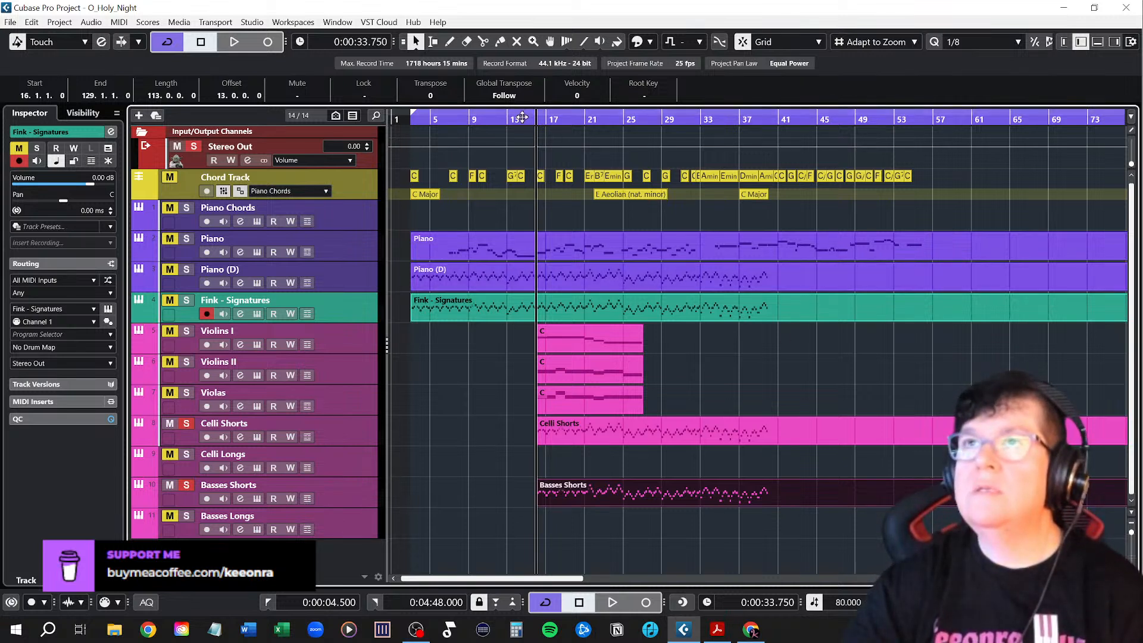
pyautogui.press('space')
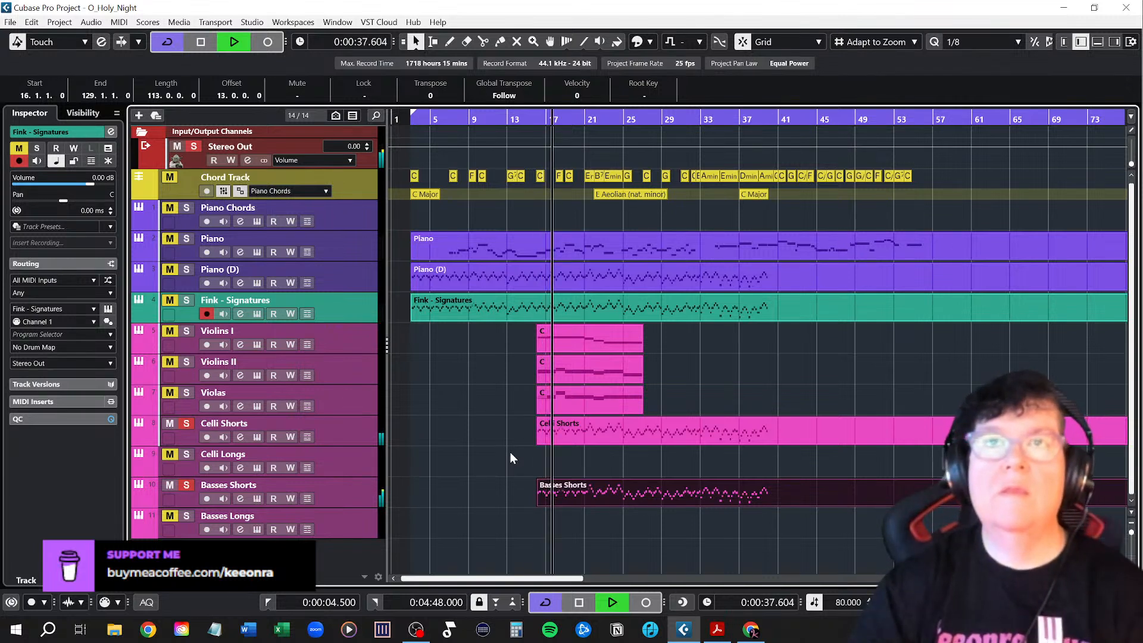
pyautogui.press('space')
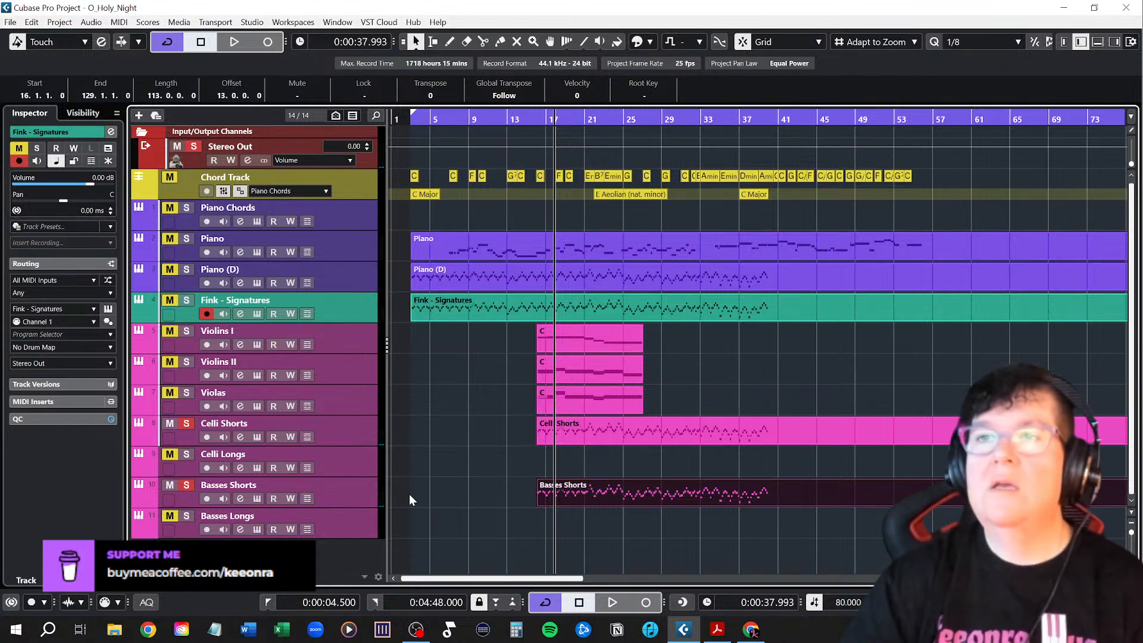
# Set the track delay of the Basses Shorts and Celli Shorts tracks to -0.30 ms
pyautogui.click(352, 486)
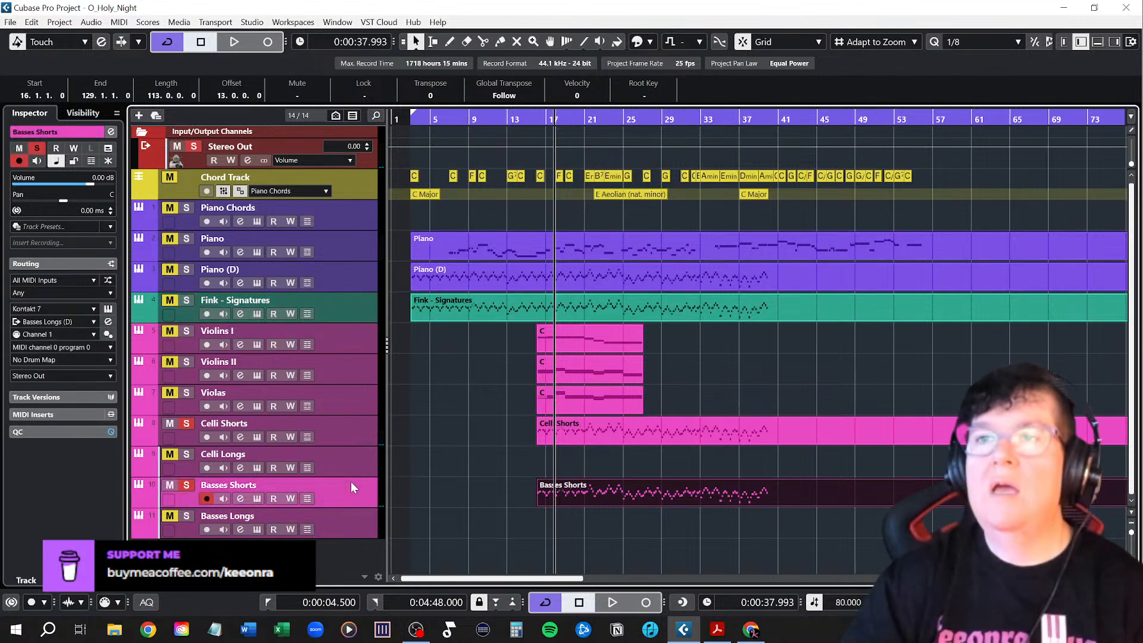
pyautogui.click(110, 213)
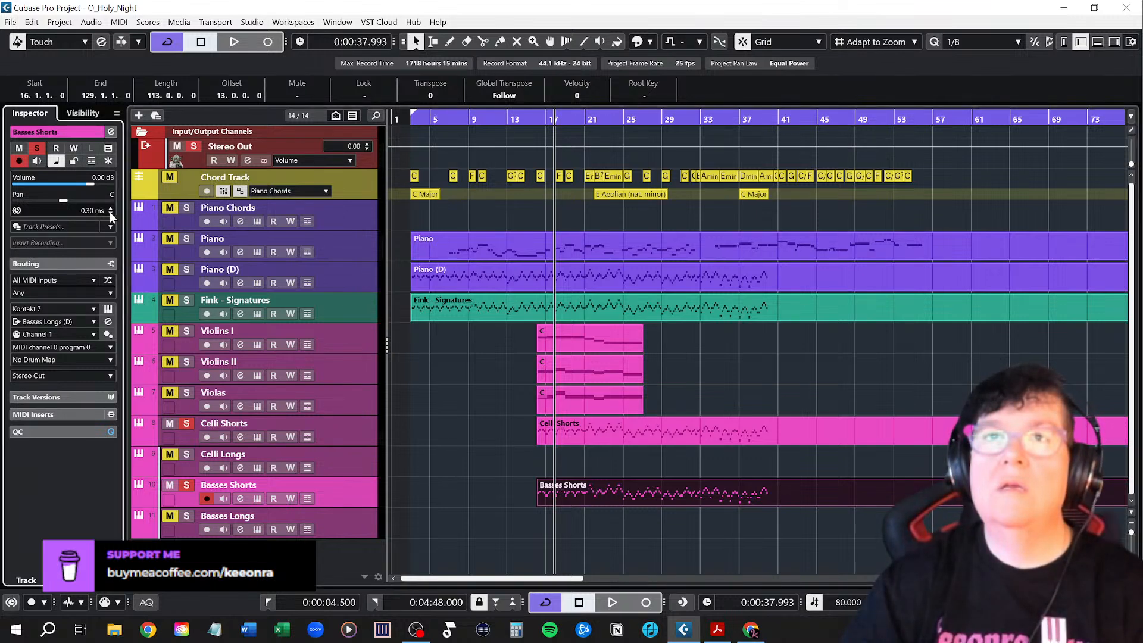
pyautogui.click(342, 431)
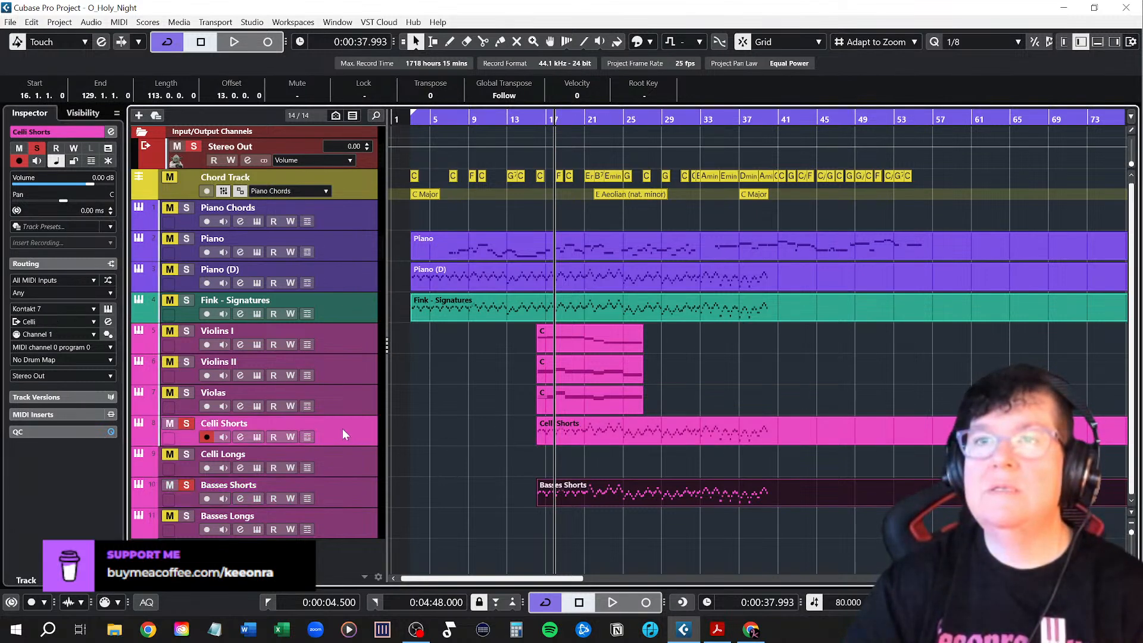
pyautogui.click(110, 214)
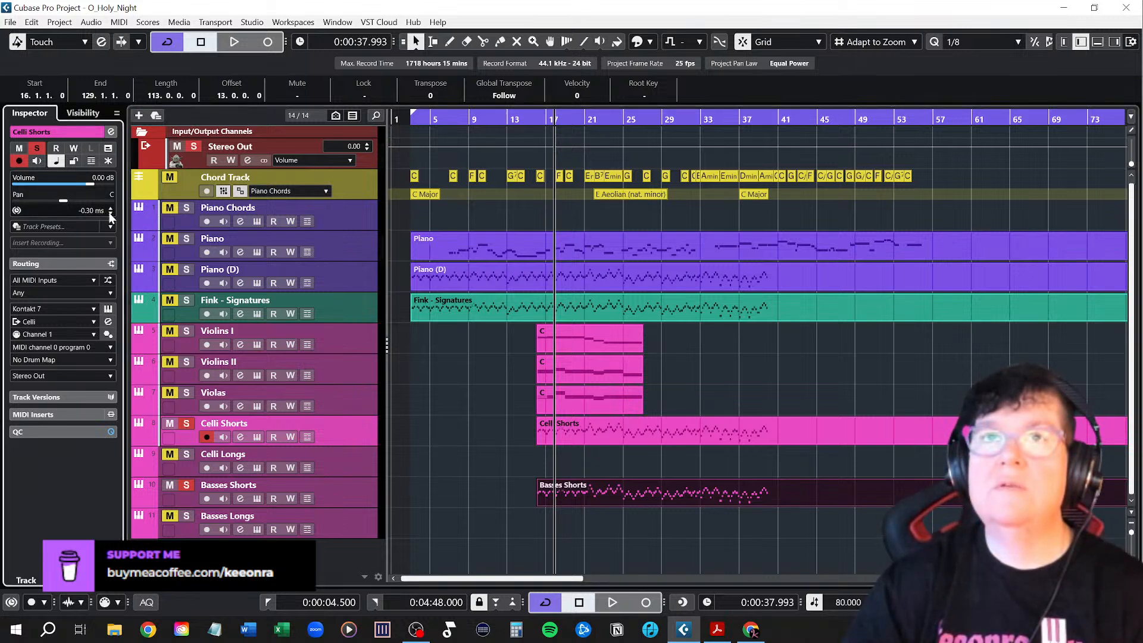
# Listen to the soloed short strings from bar 15 and return the playhead to bar 15
pyautogui.click(527, 123)
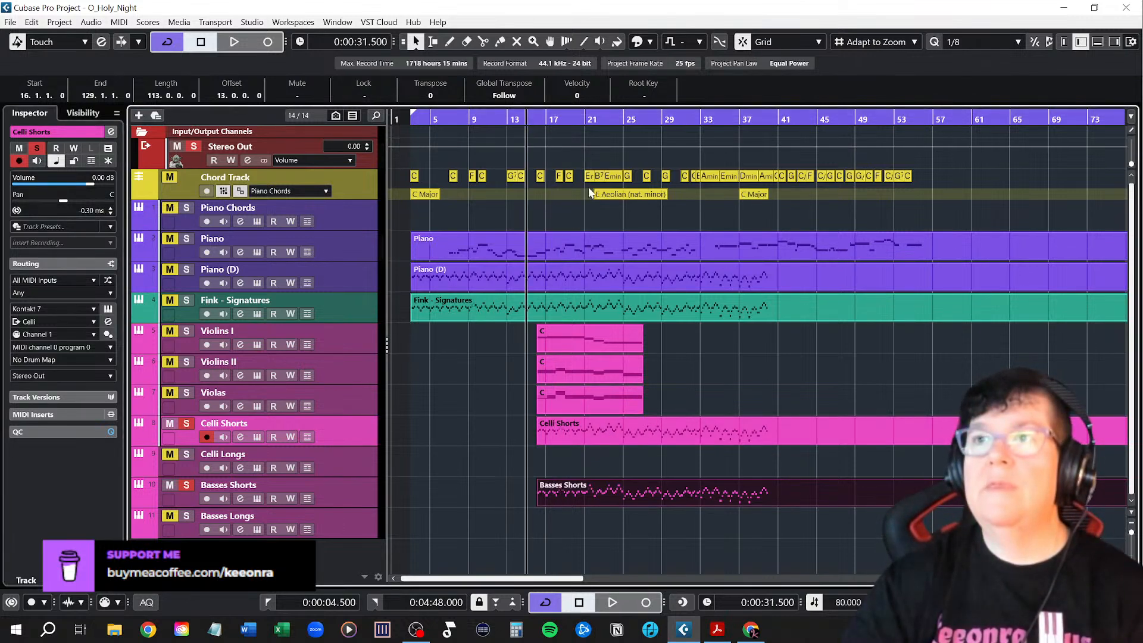
pyautogui.press('space')
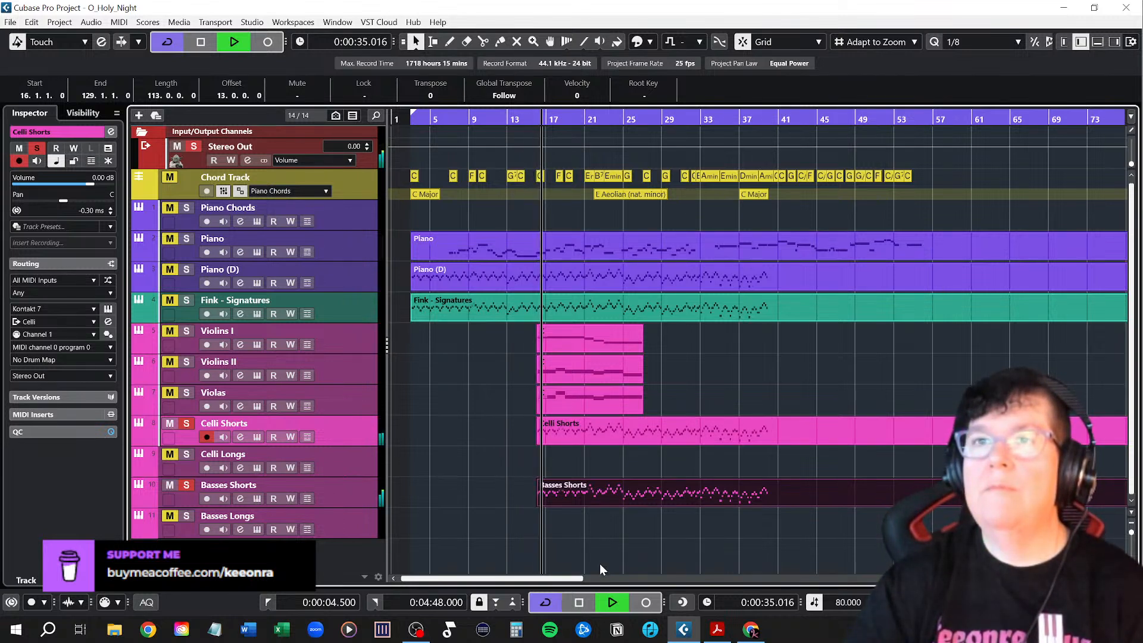
pyautogui.press('space')
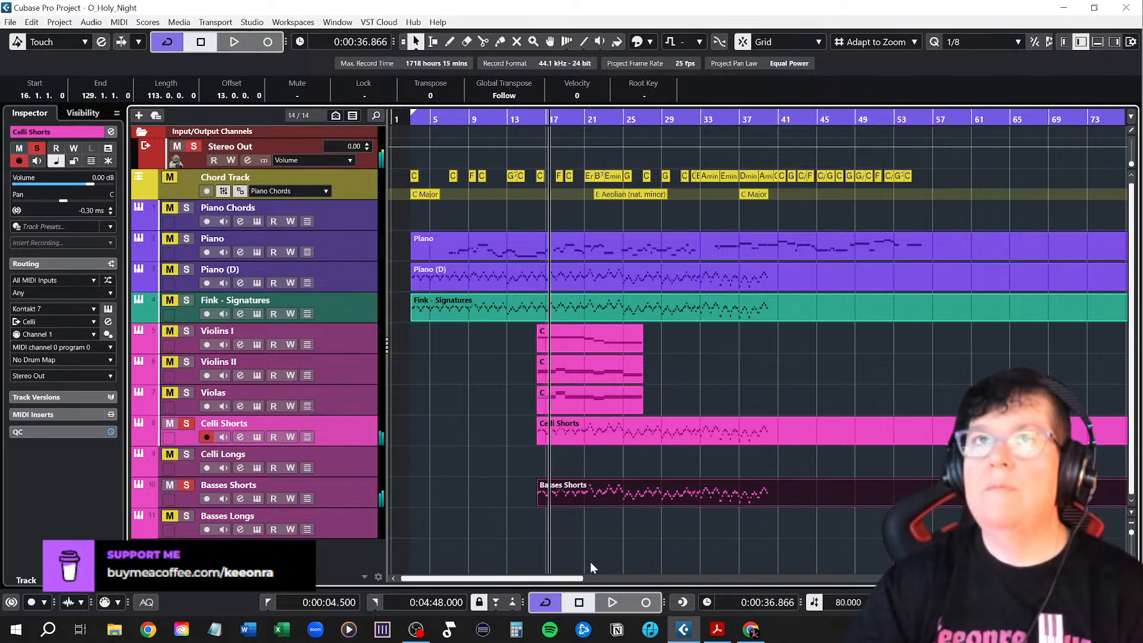
pyautogui.click(527, 118)
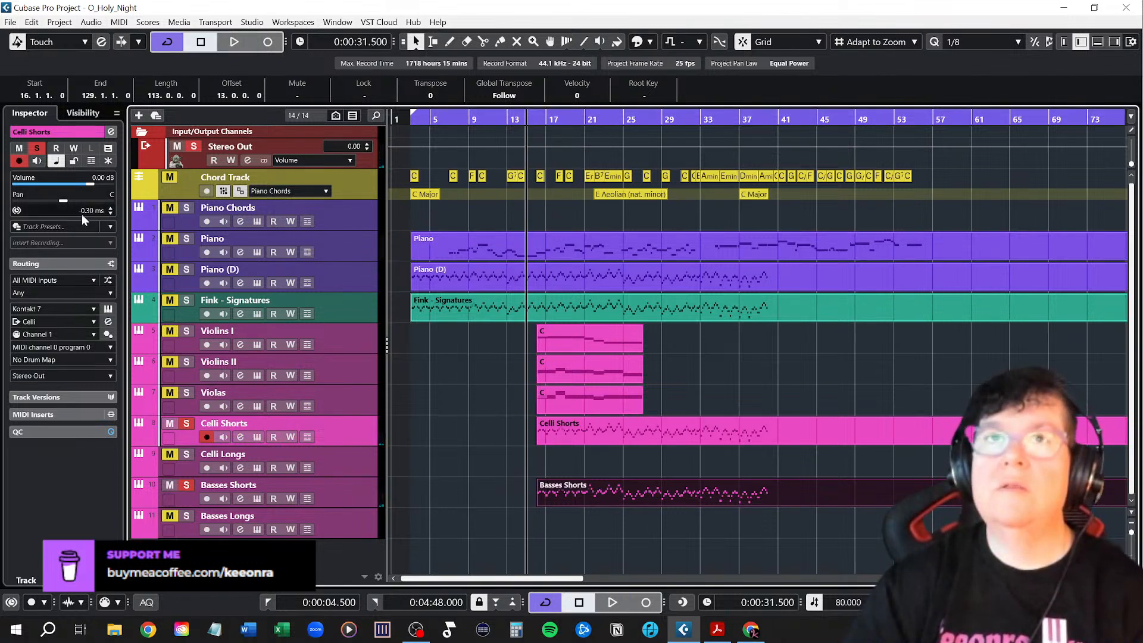
# Set the track delay of the Celli Shorts and Basses Shorts tracks to -0.50 ms and play them from bar 15
pyautogui.click(111, 213)
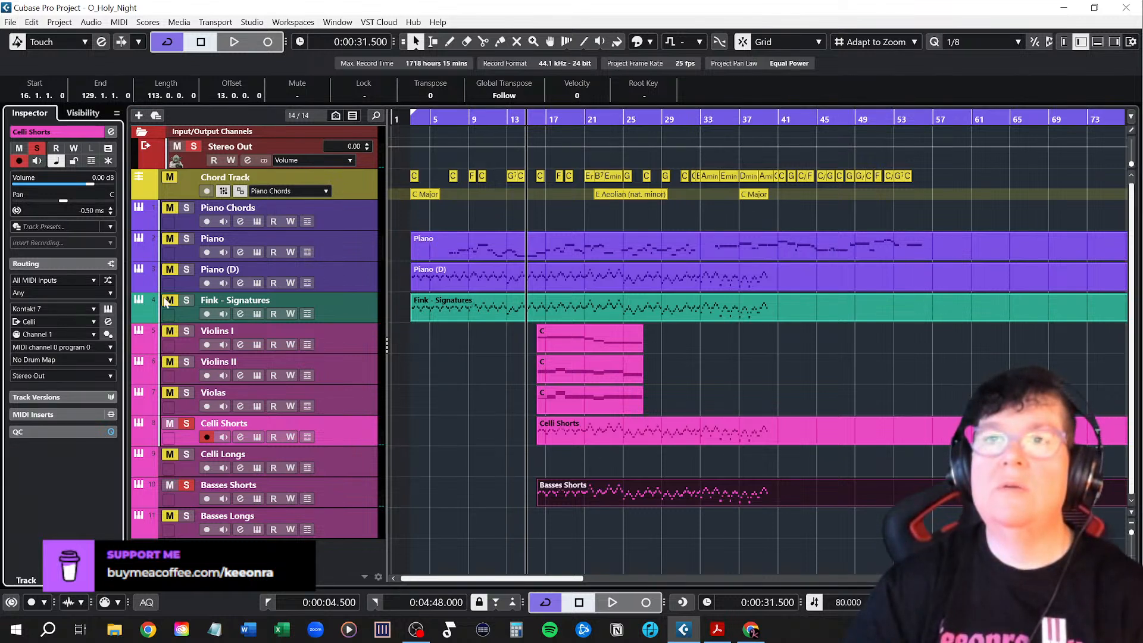
pyautogui.click(338, 494)
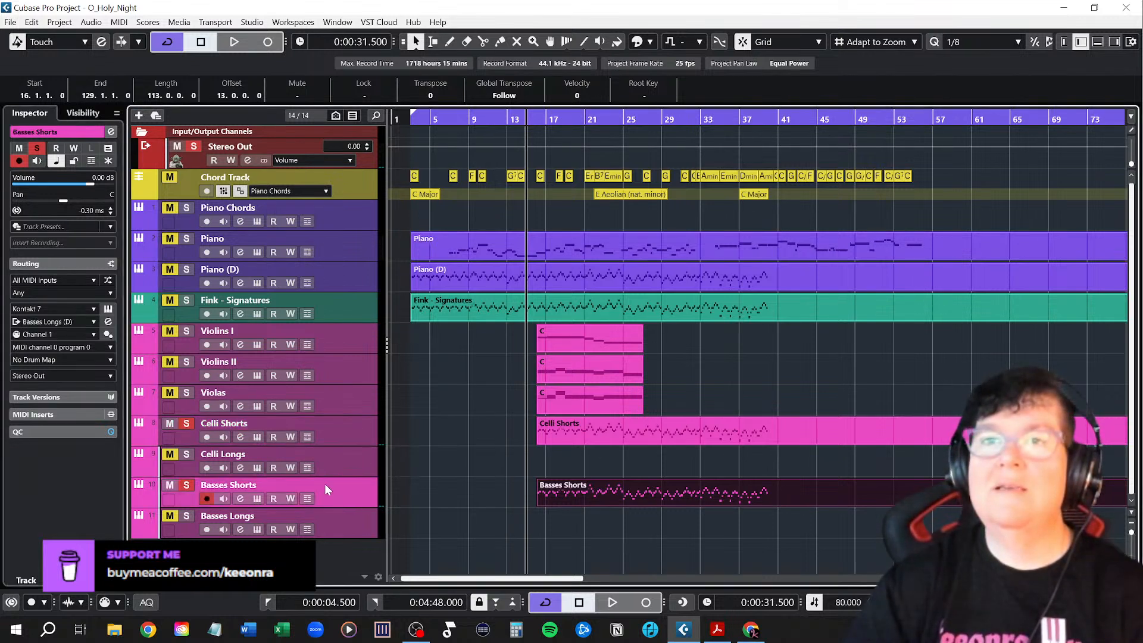
pyautogui.click(112, 213)
pyautogui.click(111, 213)
pyautogui.press('space')
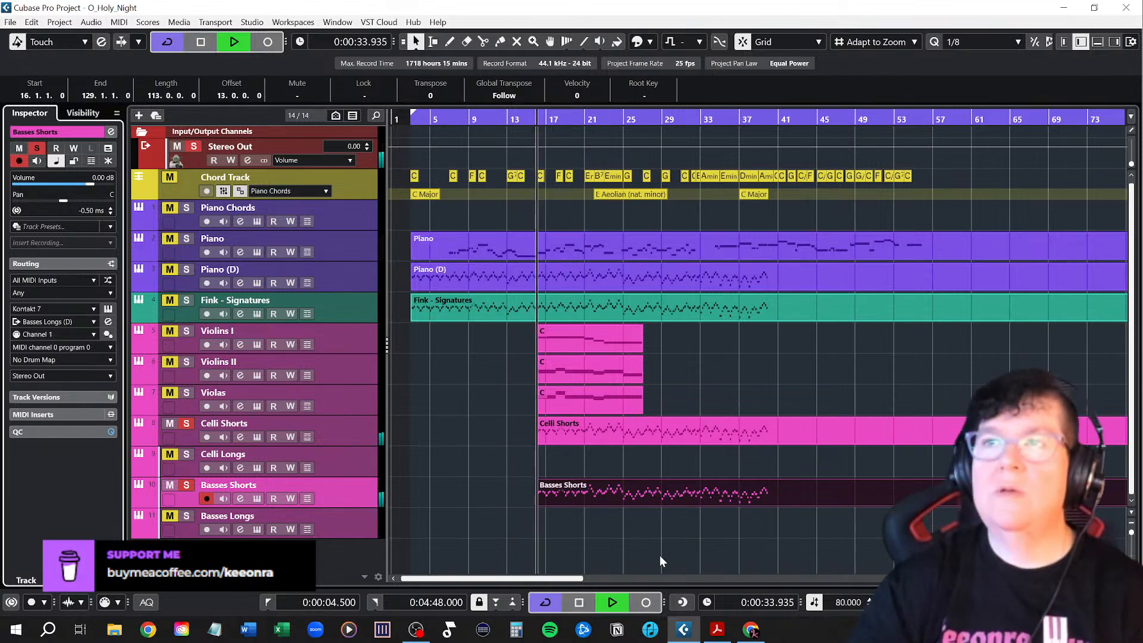
# Set the track delay of the Basses Shorts track to 0.50 ms, play the short strings from bar 14 and return to bar 15
pyautogui.press('space')
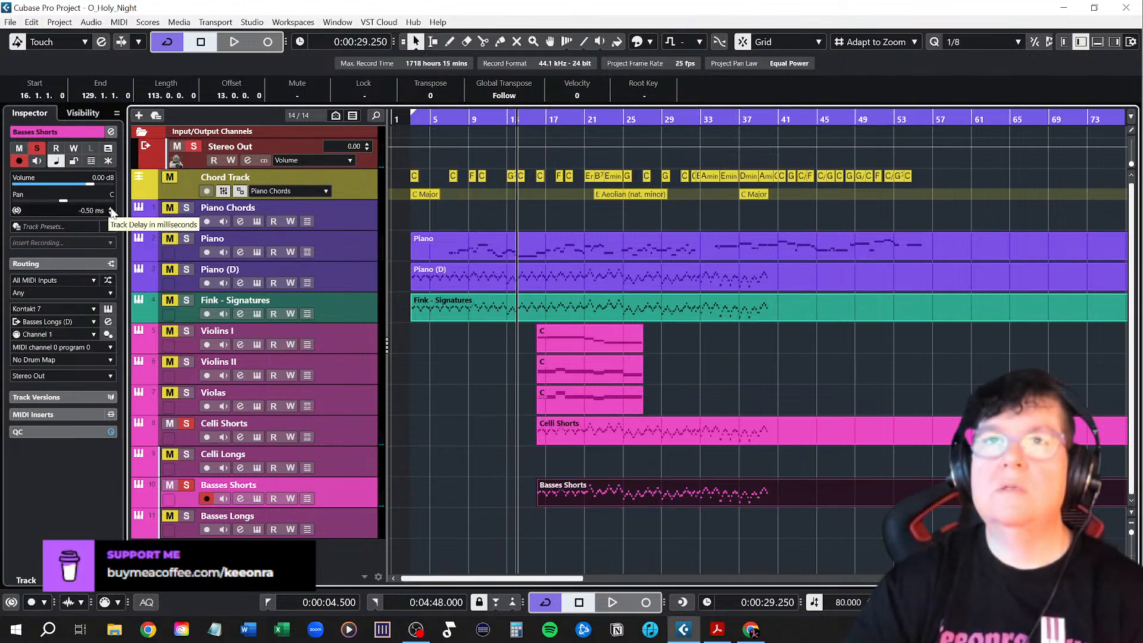
pyautogui.click(111, 208)
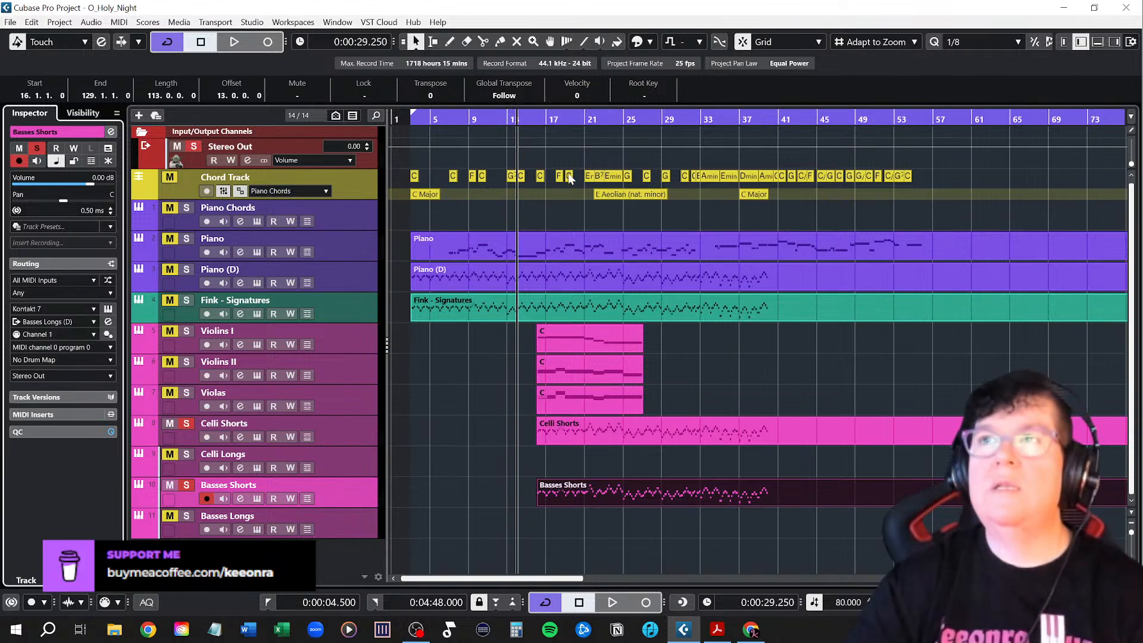
pyautogui.press('space')
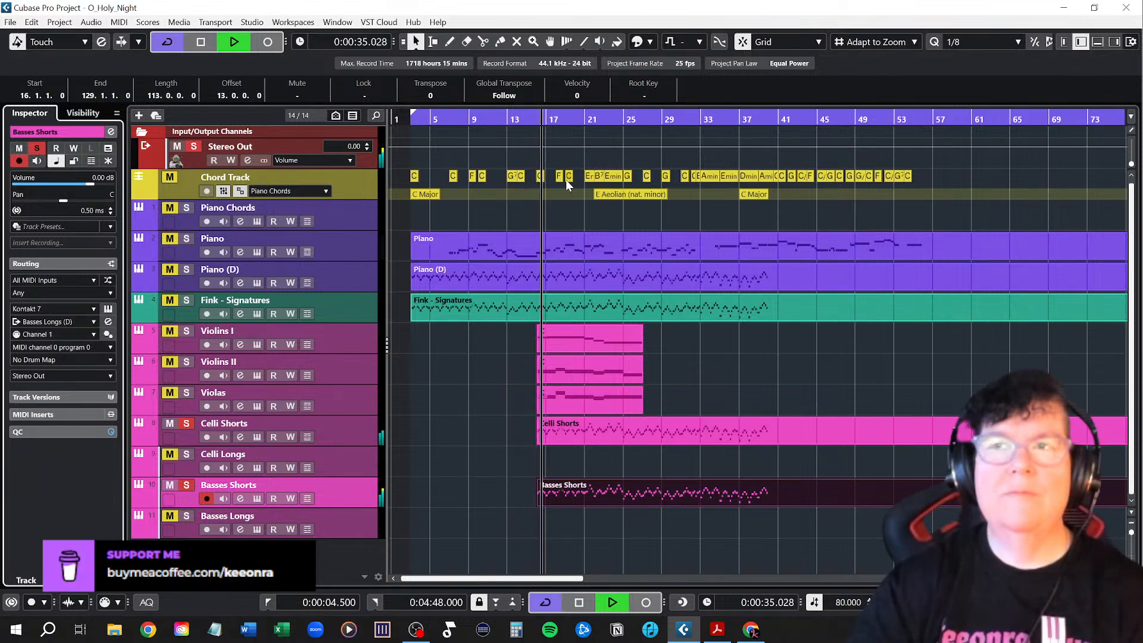
pyautogui.press('space')
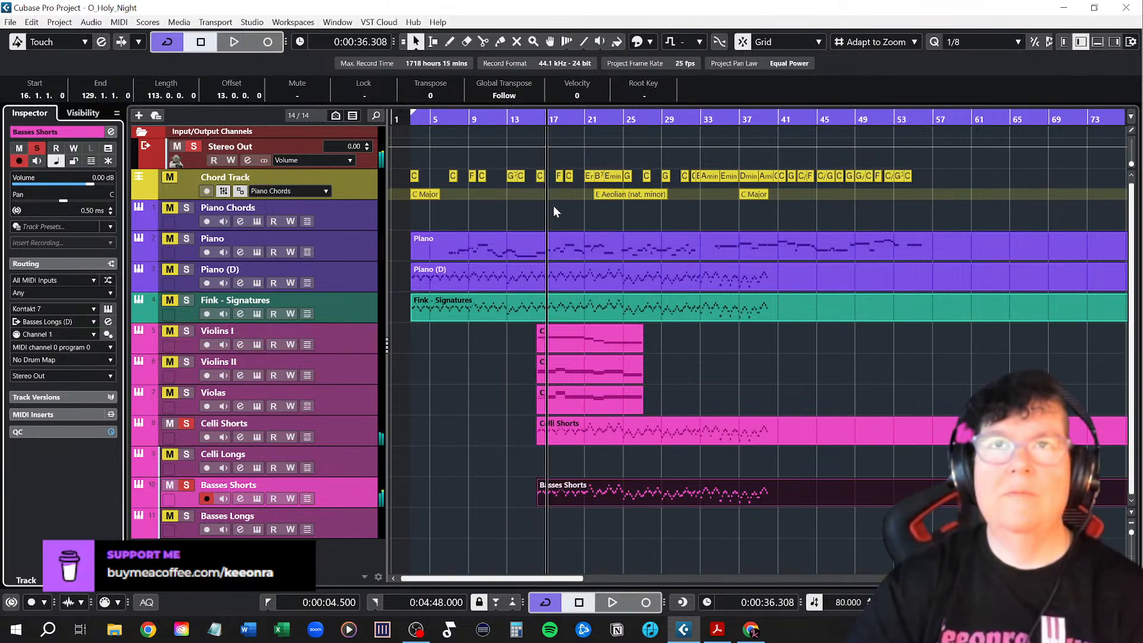
pyautogui.click(526, 119)
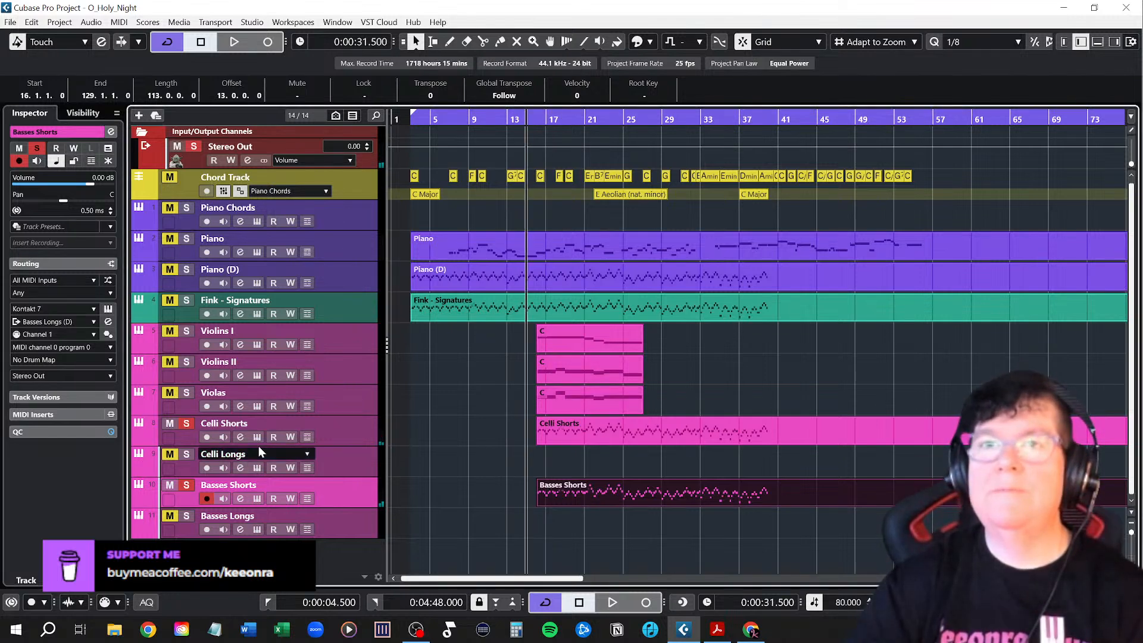
# Set the track delay of the Celli Shorts track to 0.50 ms and play the soloed strings from bar 15
pyautogui.click(351, 423)
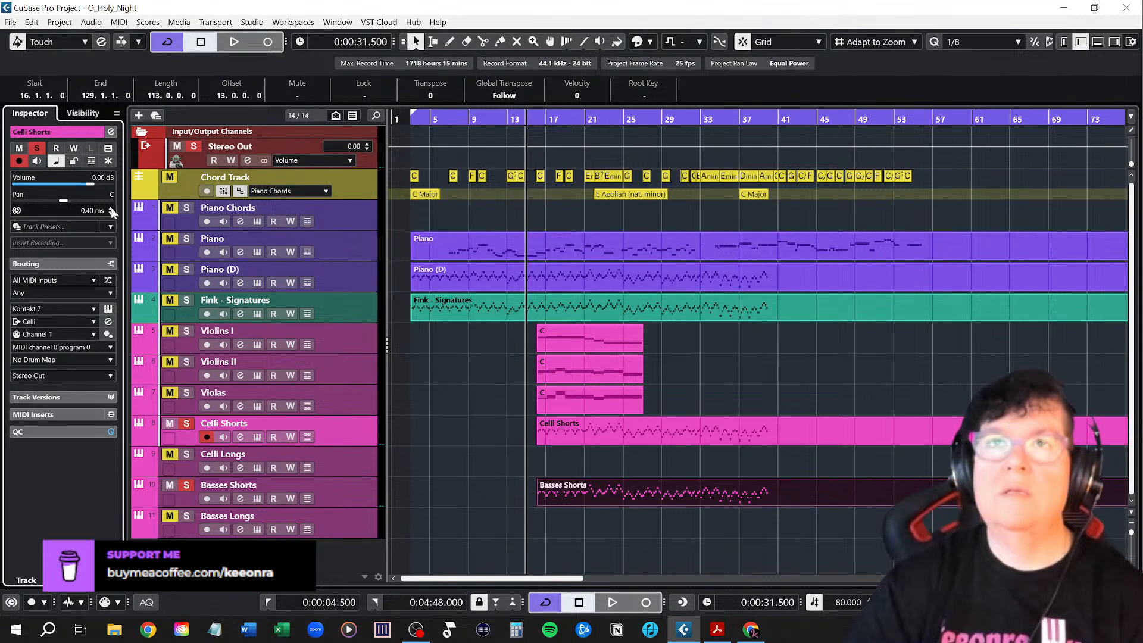
pyautogui.press('space')
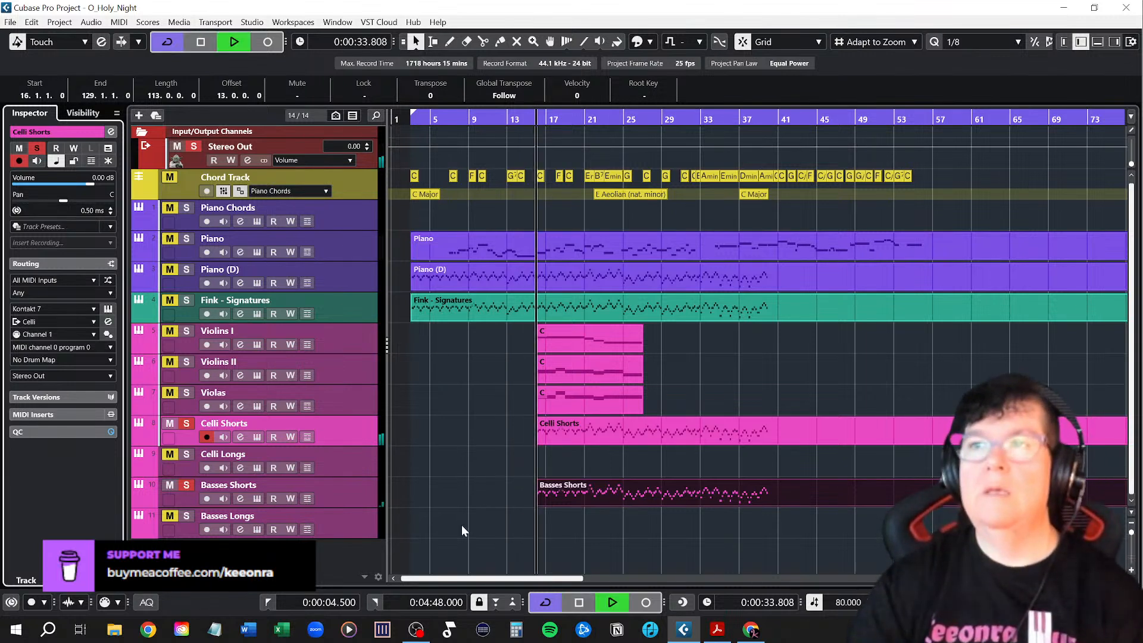
pyautogui.press('space')
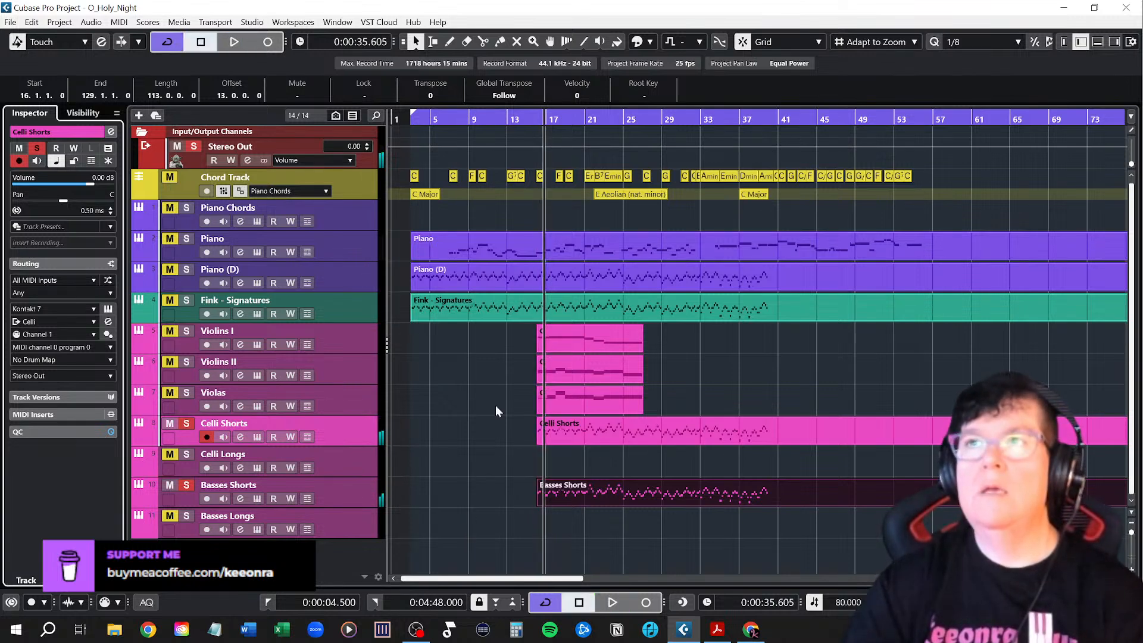
pyautogui.click(527, 120)
# Set the track delay of the Celli Shorts and Basses Shorts tracks to 0.70 ms and listen to them from bar 15
pyautogui.click(110, 209)
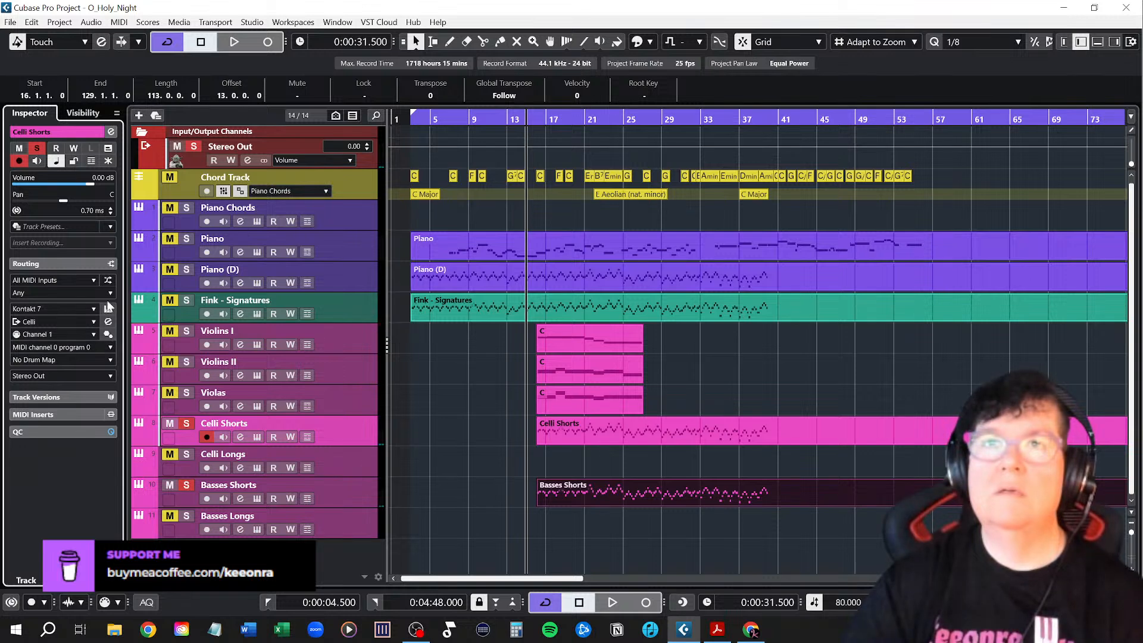
pyautogui.click(317, 482)
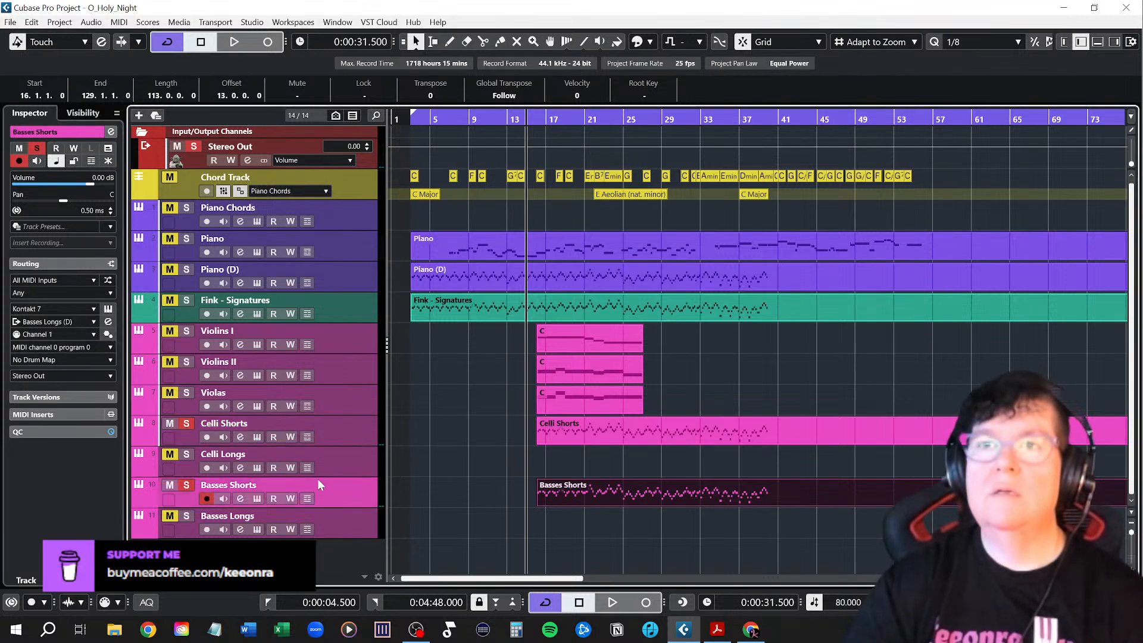
pyautogui.press('space')
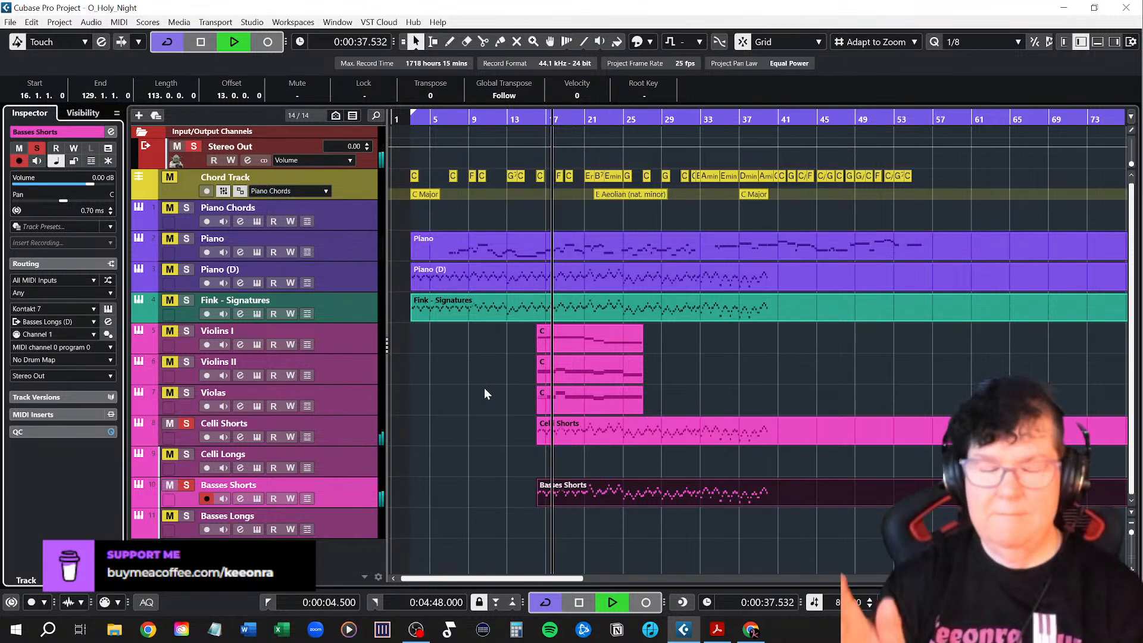
pyautogui.press('space')
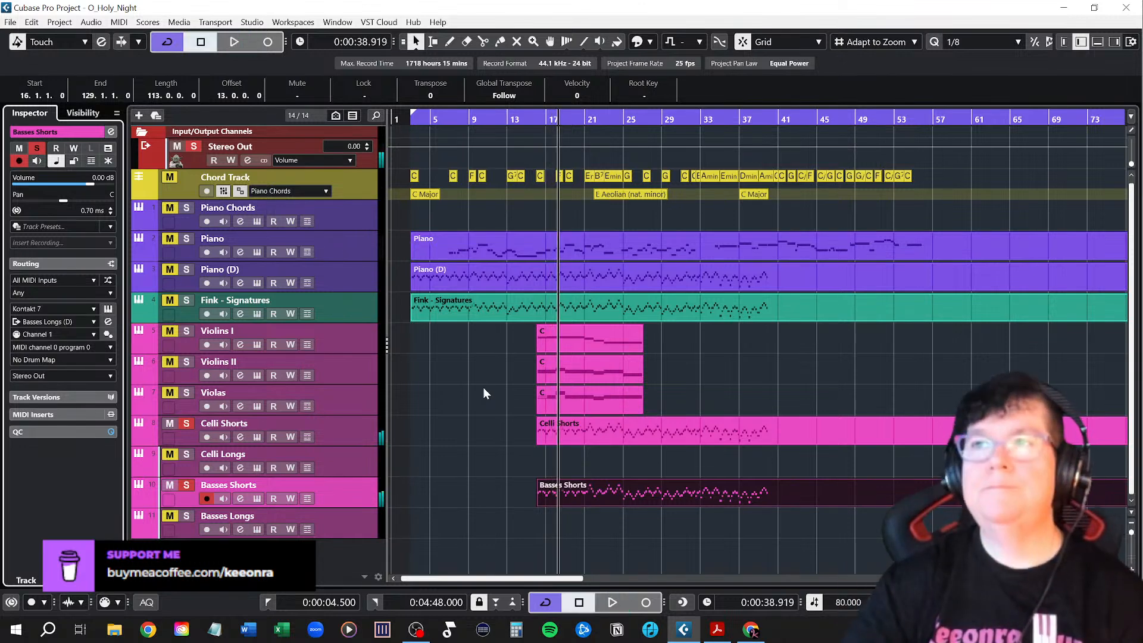
pyautogui.click(524, 119)
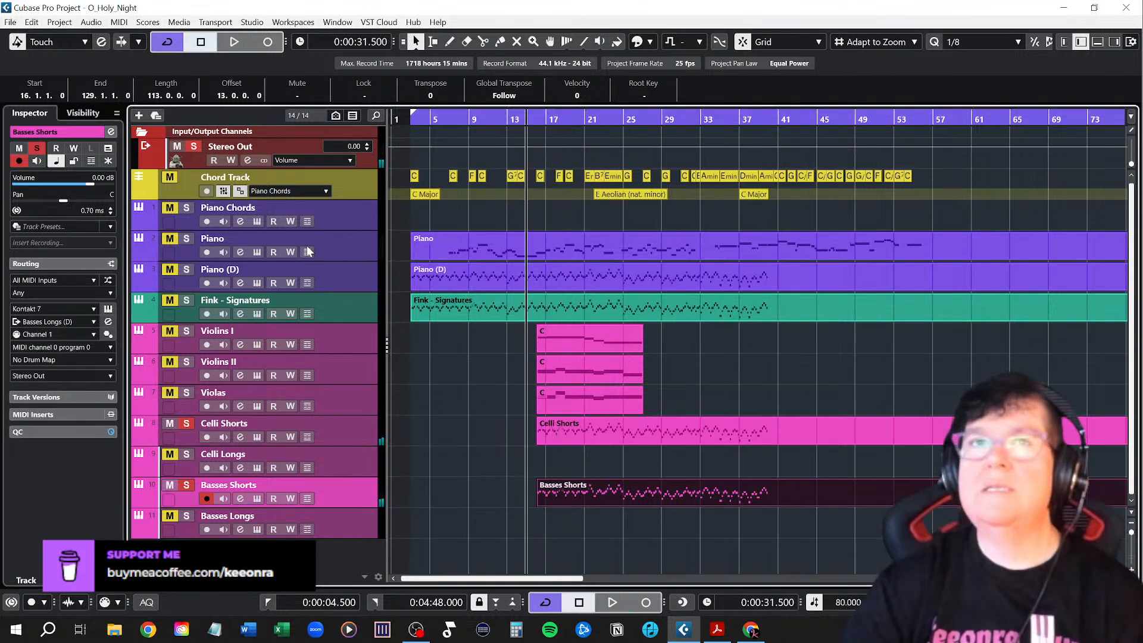
# Raise the Celli Shorts track delay to about 3 ms and Basses Shorts to 3.00 ms, and listen to both from bar 15
pyautogui.click(110, 209)
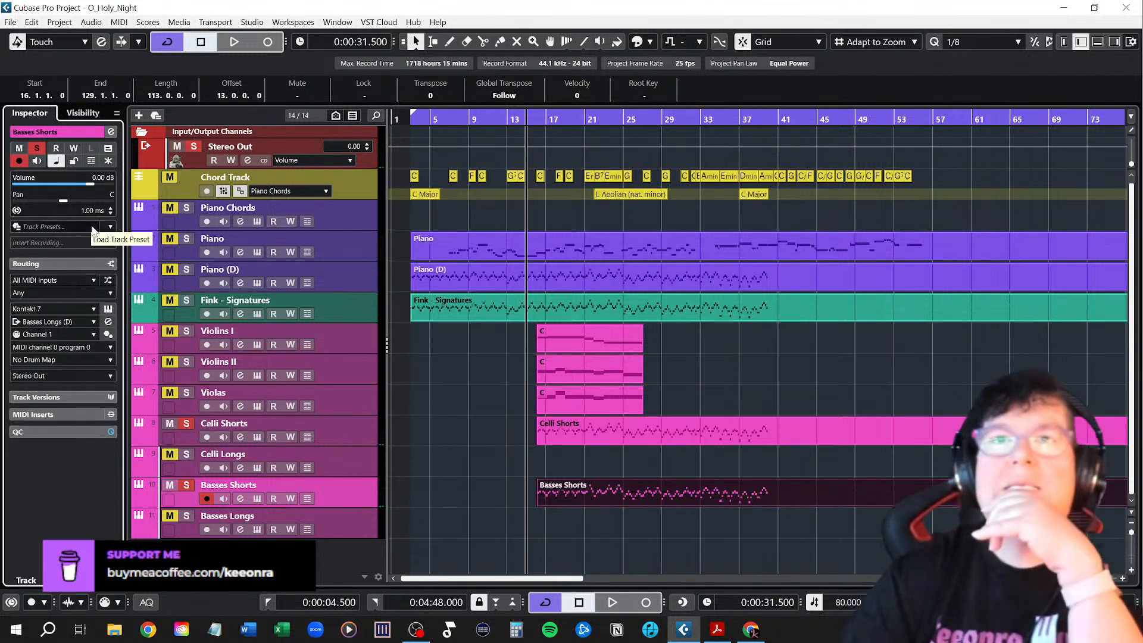
pyautogui.click(348, 438)
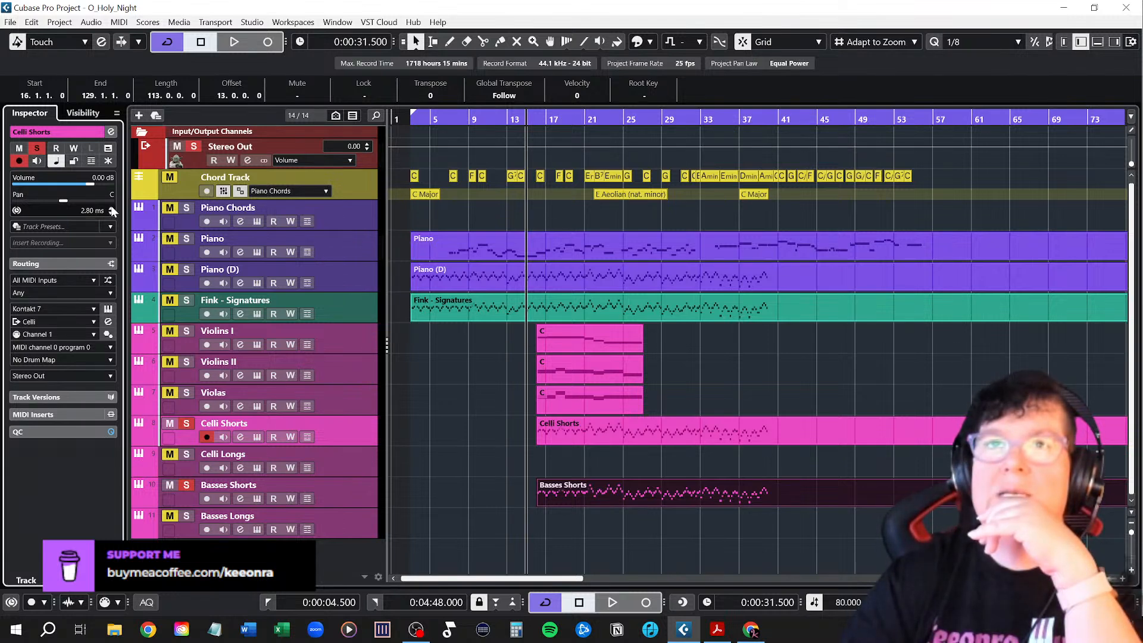
pyautogui.click(345, 500)
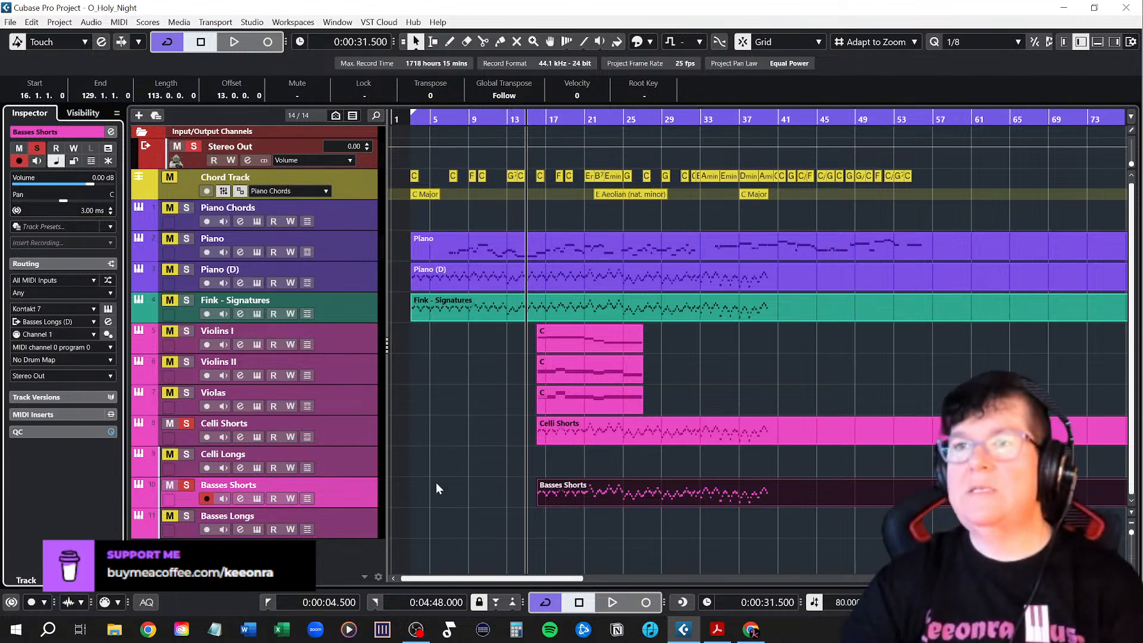
pyautogui.press('space')
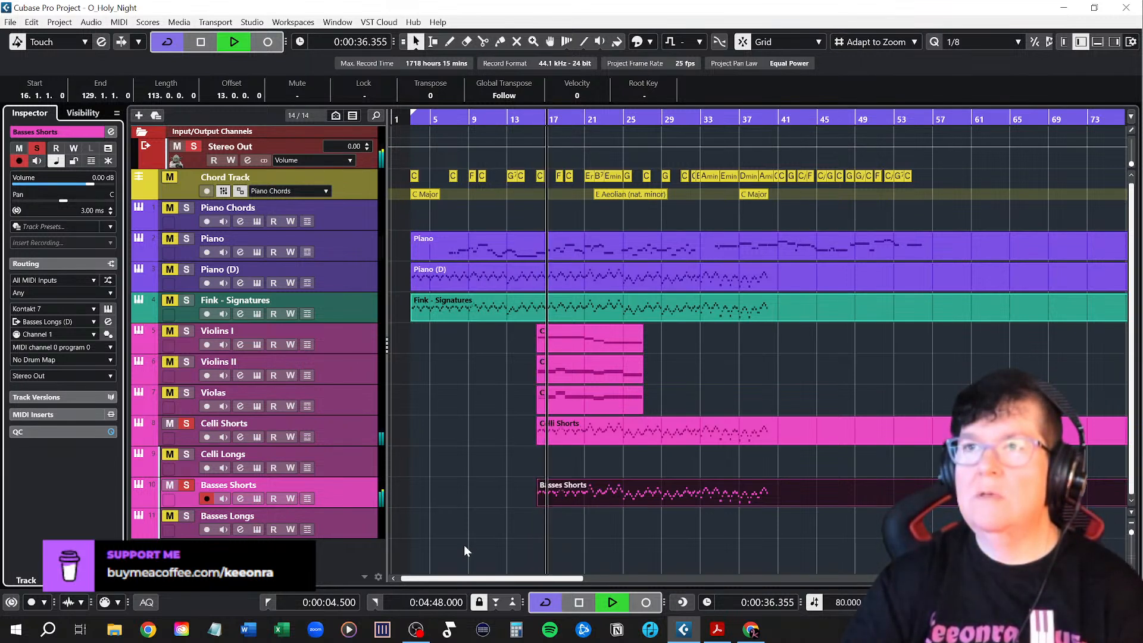
pyautogui.press('space')
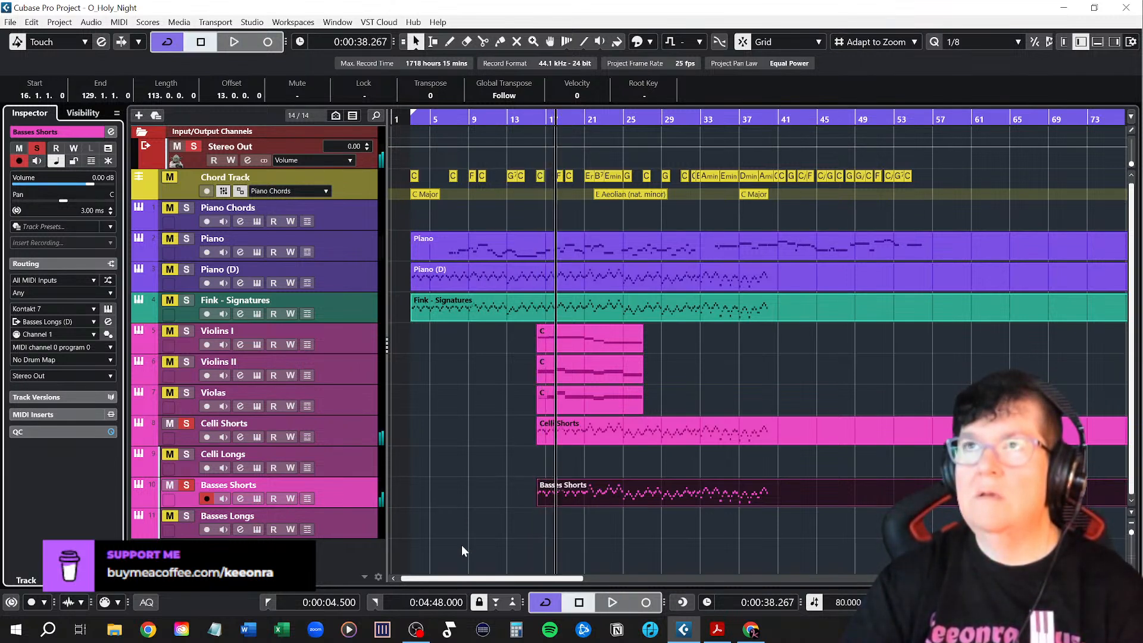
pyautogui.click(523, 133)
pyautogui.press('space')
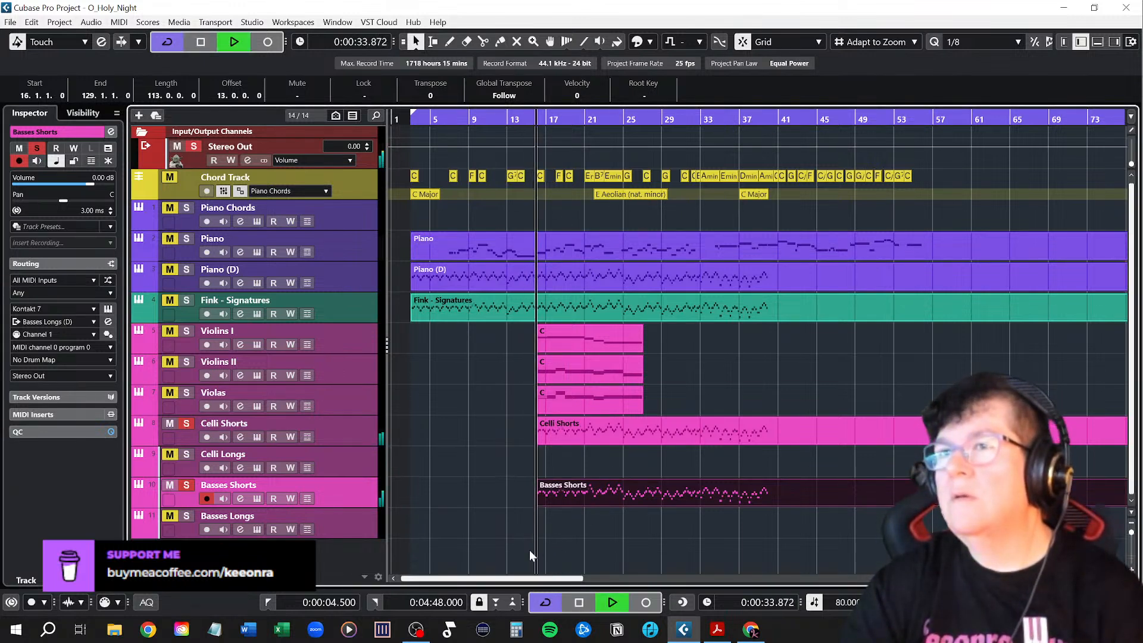
pyautogui.press('space')
# Examine the Basses Shorts notes around bar 16 in the Key Editor, play the opening notes and return to the project
pyautogui.scroll(8, 519, 492)
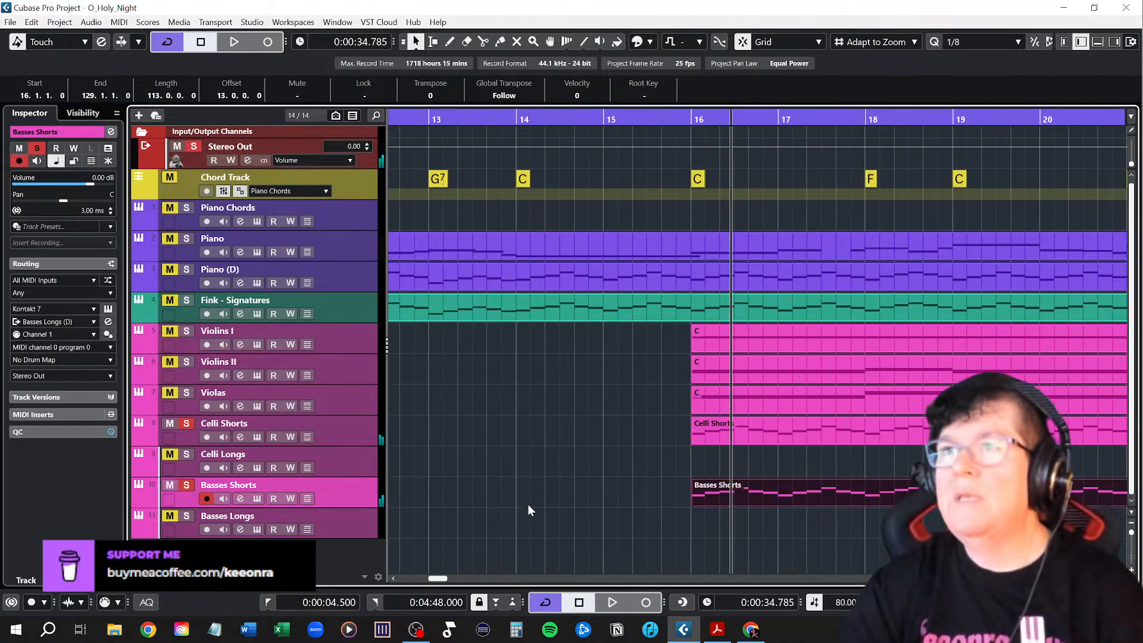
pyautogui.hscroll(4, 655, 524)
pyautogui.hscroll(-4, 519, 502)
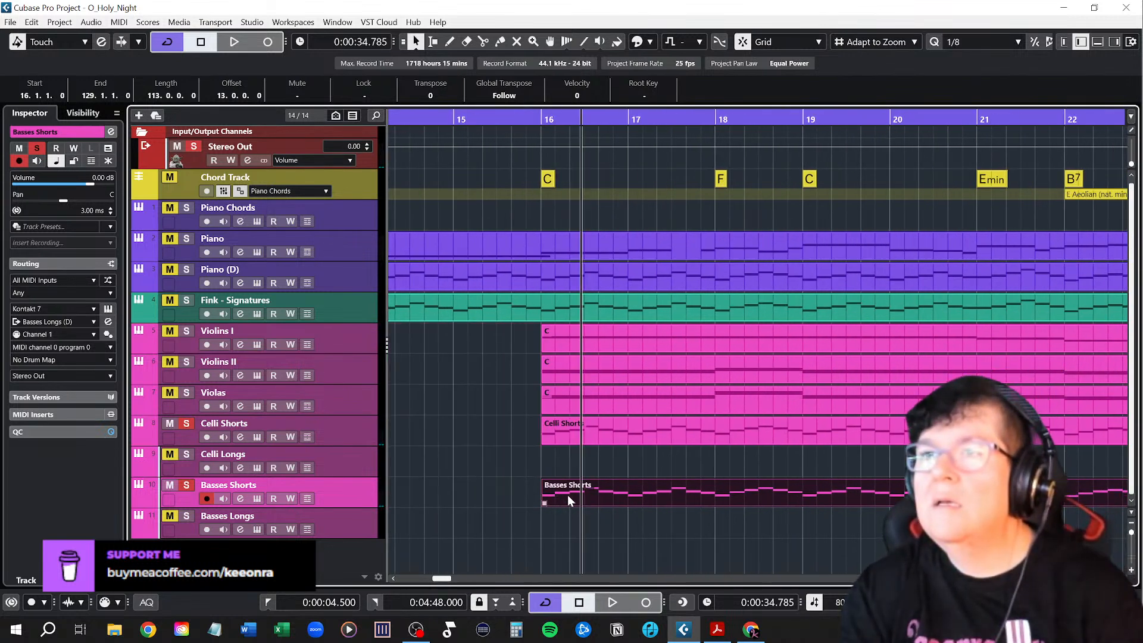
pyautogui.moveTo(552, 499); pyautogui.dragTo(555, 492)
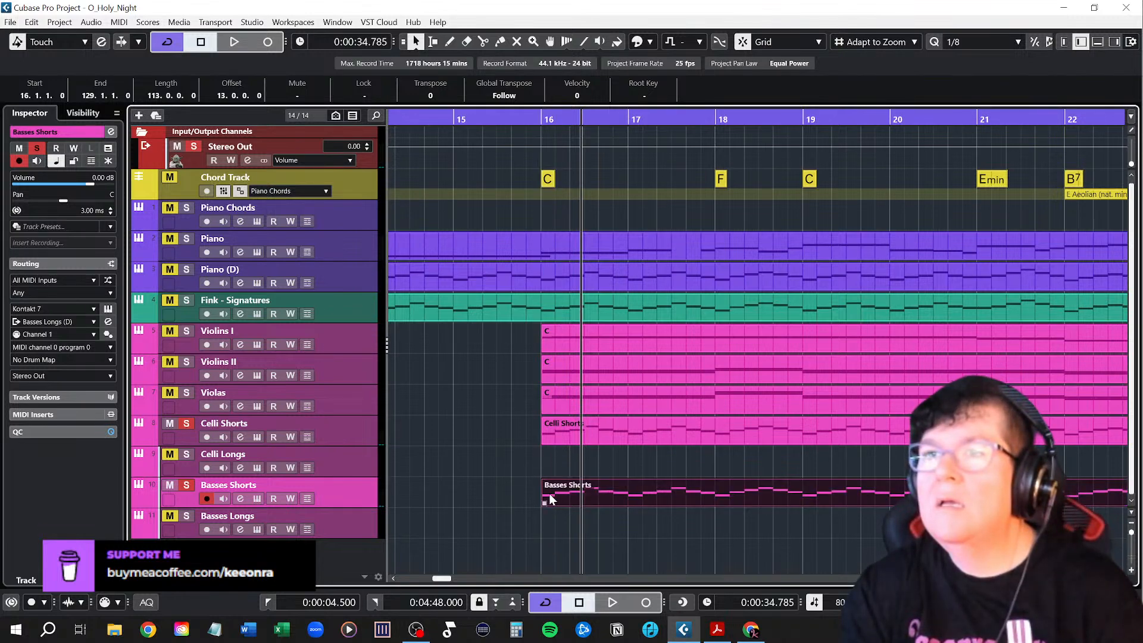
pyautogui.doubleClick(550, 499)
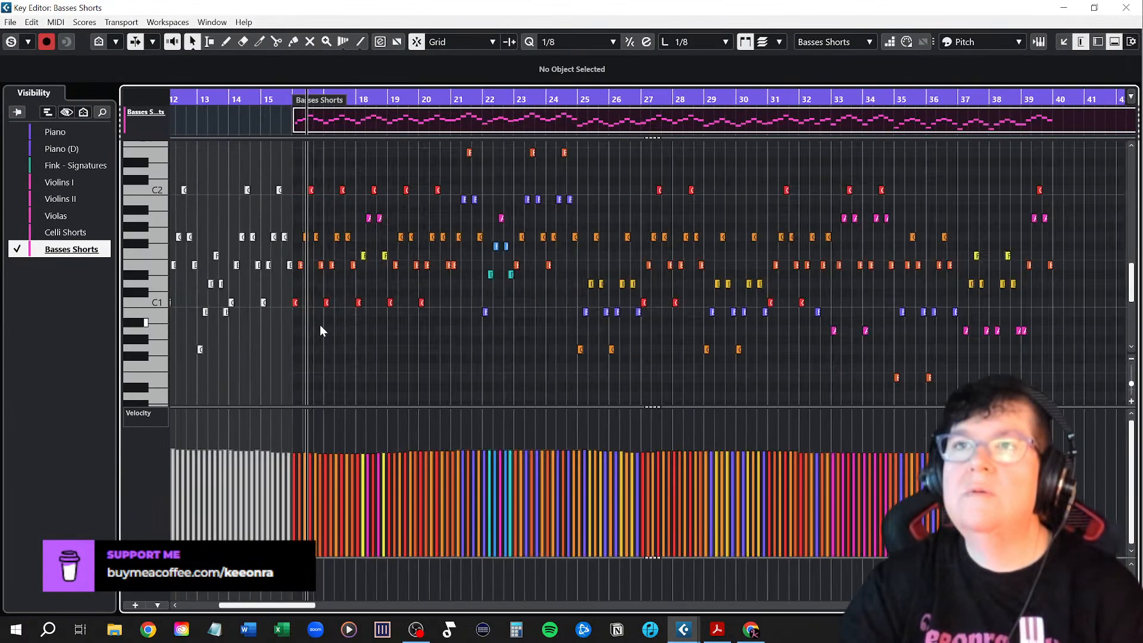
pyautogui.scroll(5, 320, 325)
pyautogui.hscroll(-3, 320, 326)
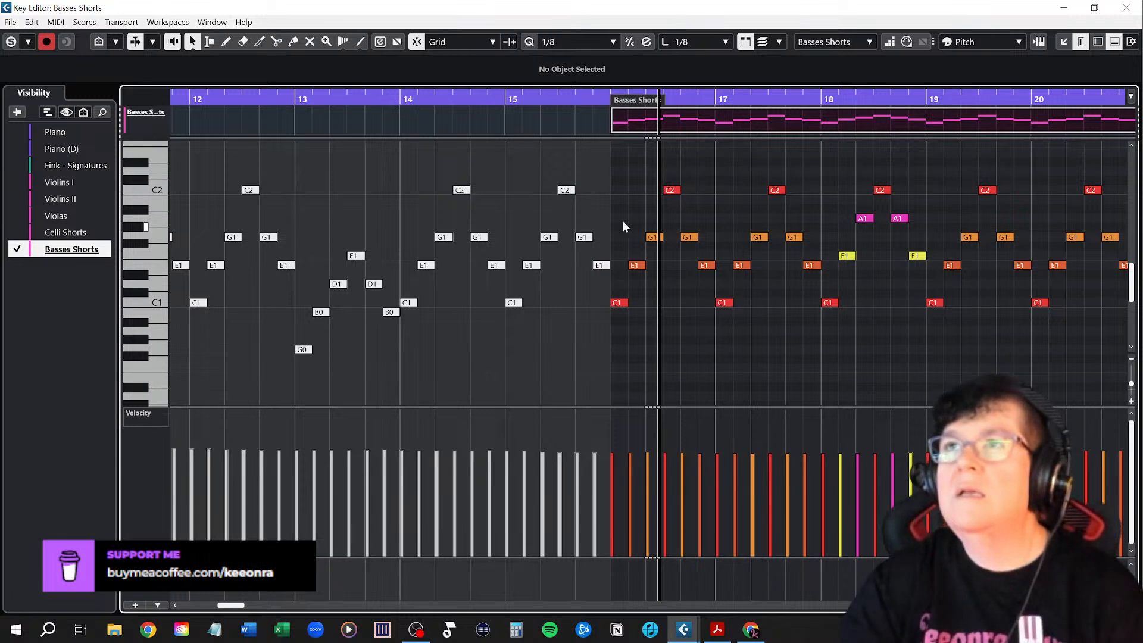
pyautogui.click(586, 99)
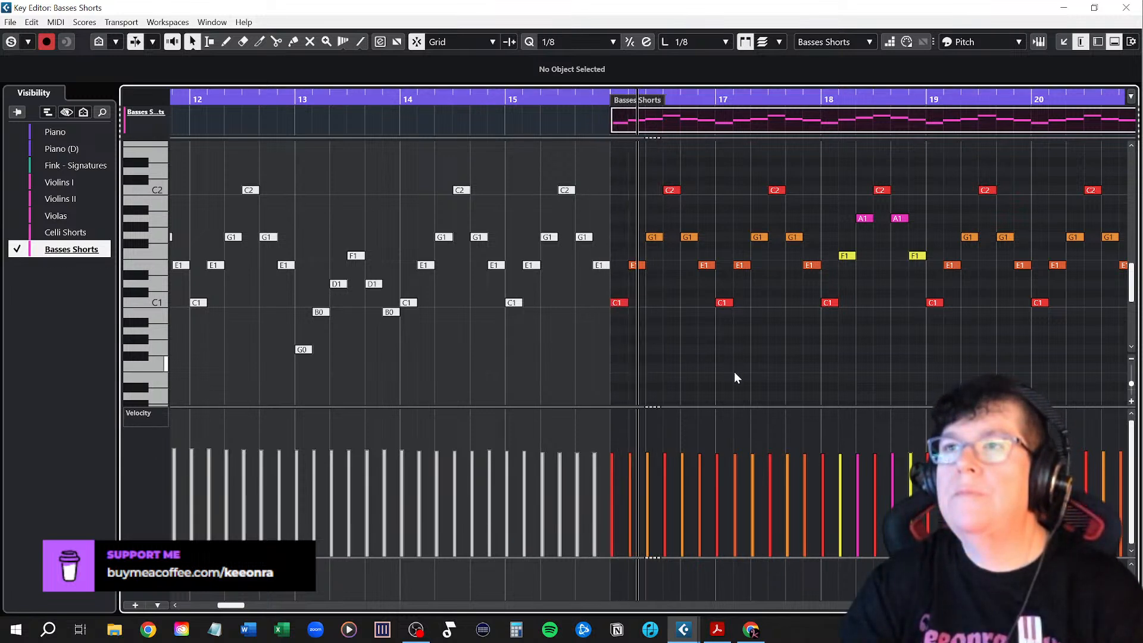
pyautogui.click(1127, 8)
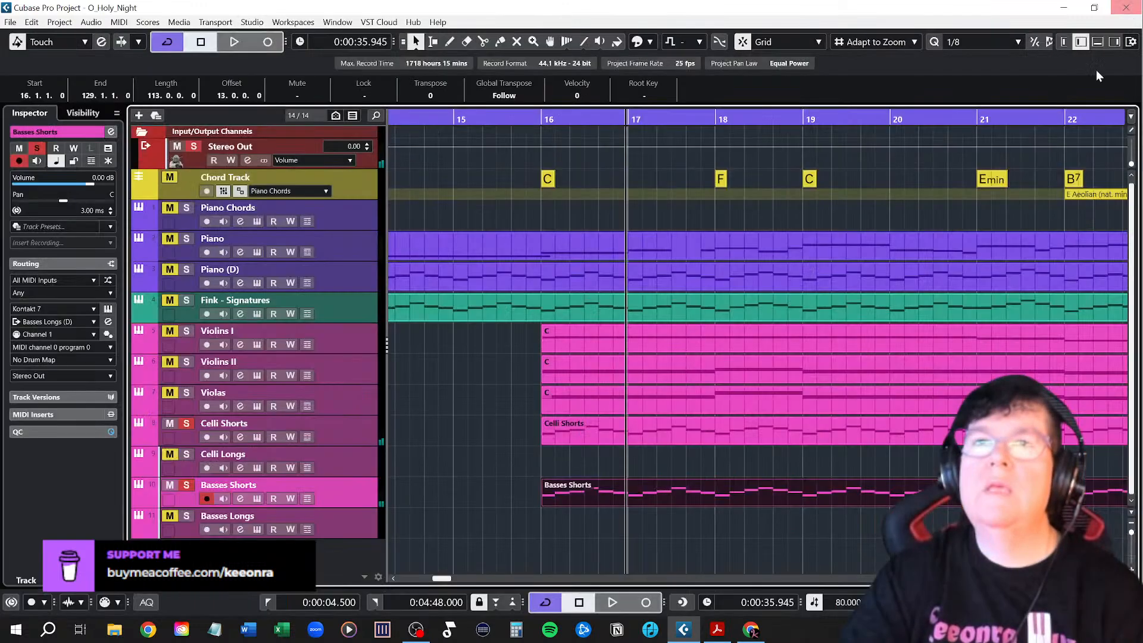
# Set the track delay of the Basses Shorts and Celli Shorts tracks to 6.00 ms
pyautogui.click(562, 466)
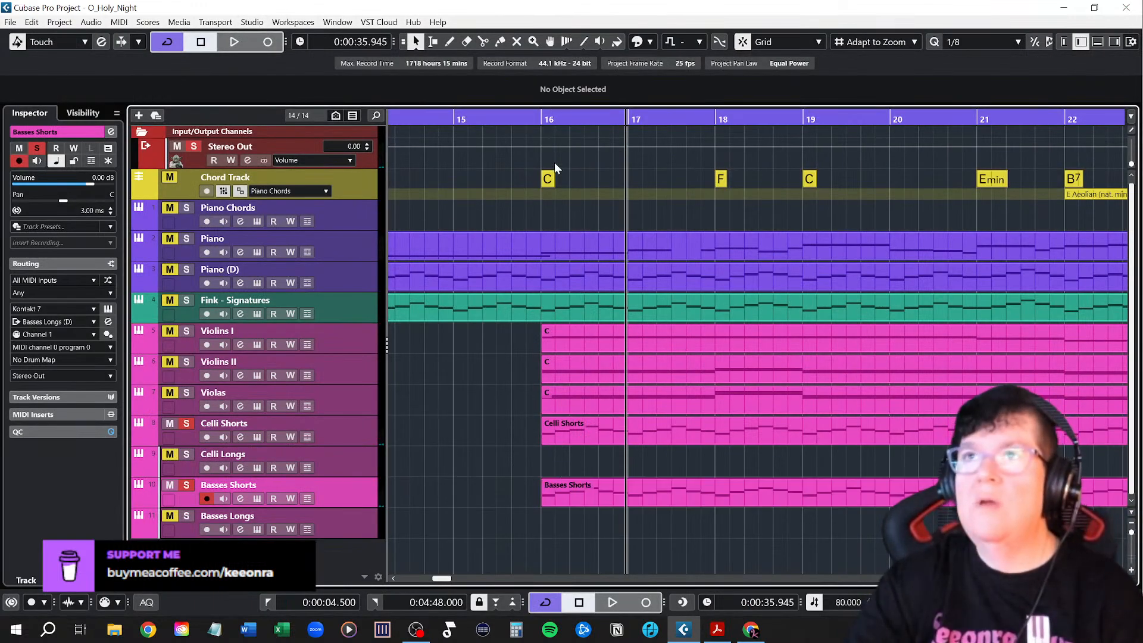
pyautogui.click(522, 119)
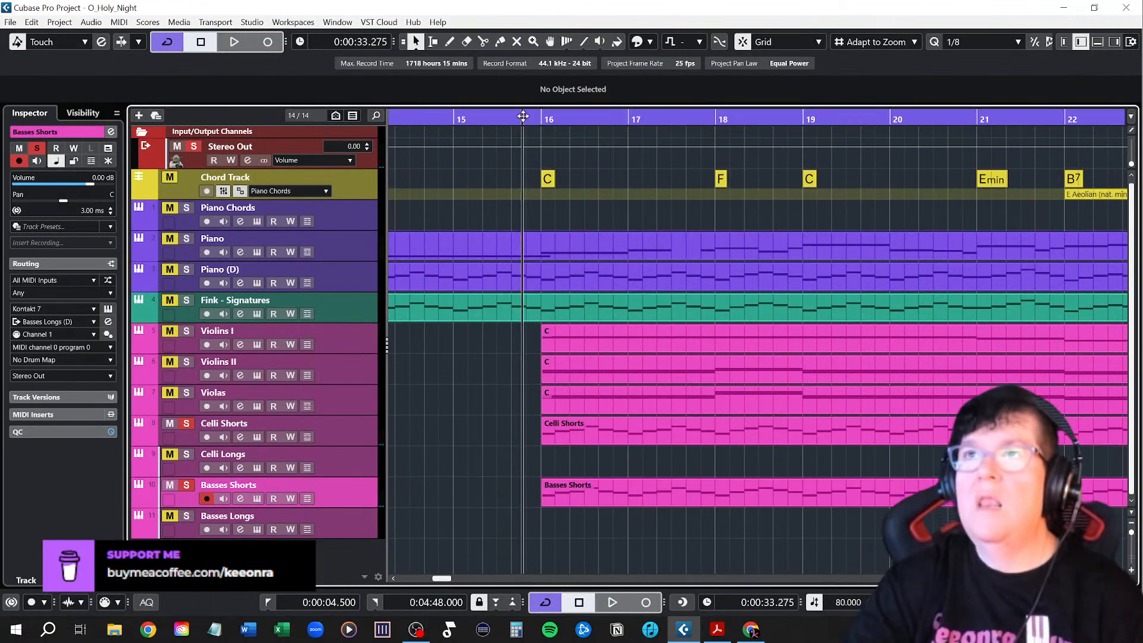
pyautogui.click(109, 210)
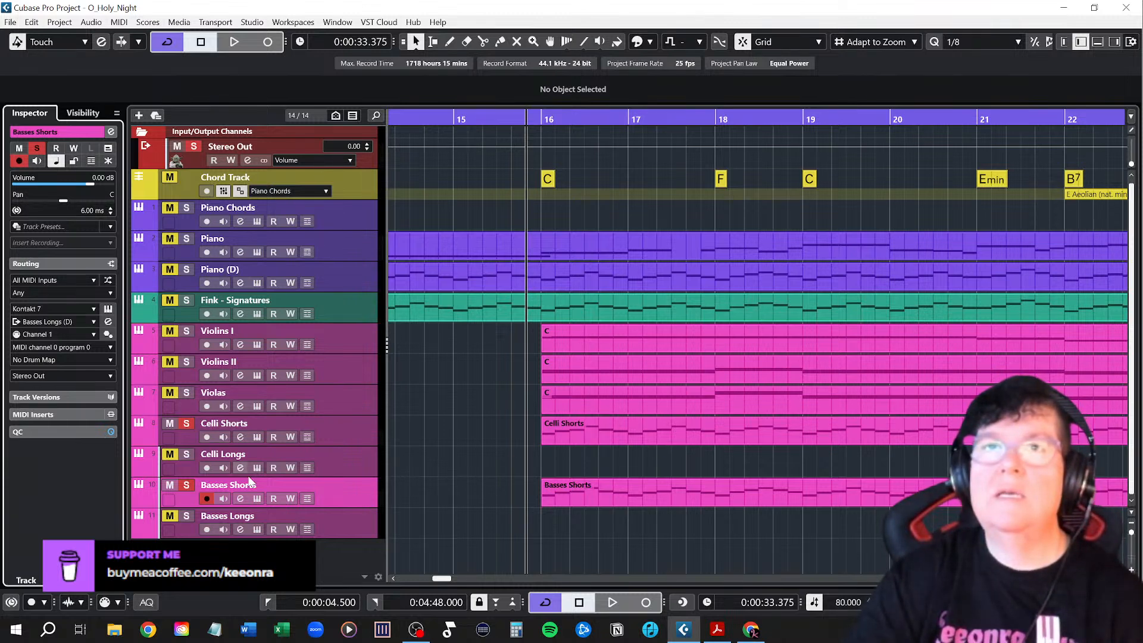
pyautogui.click(340, 427)
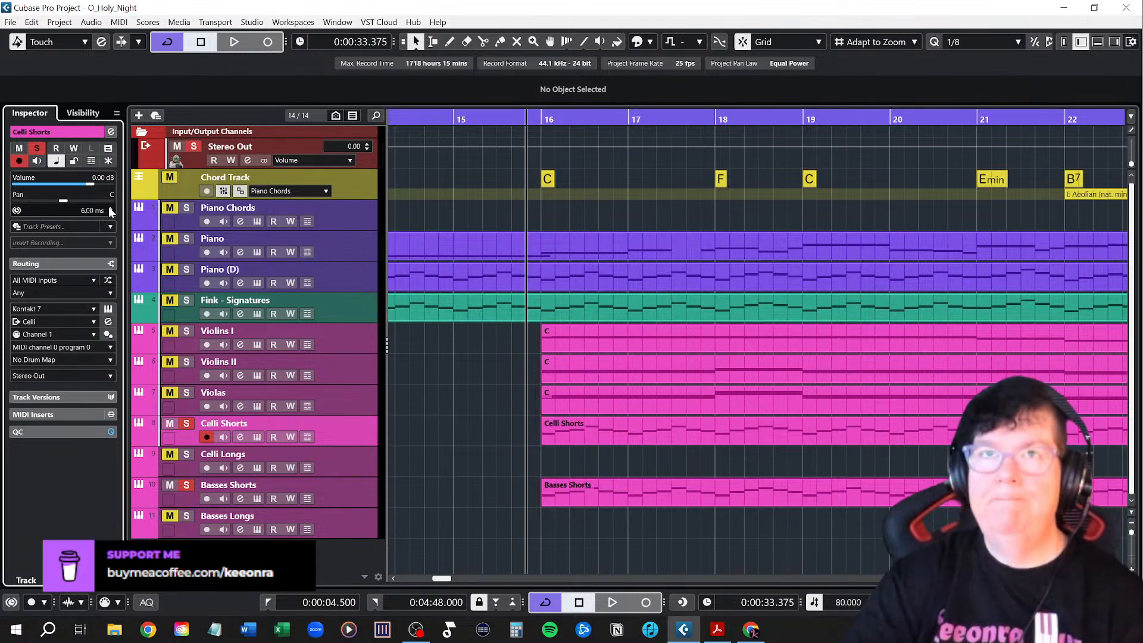
# Listen repeatedly to the soloed Celli Shorts and Basses Shorts entry at bar 16, restarting from bar 15
pyautogui.press('space')
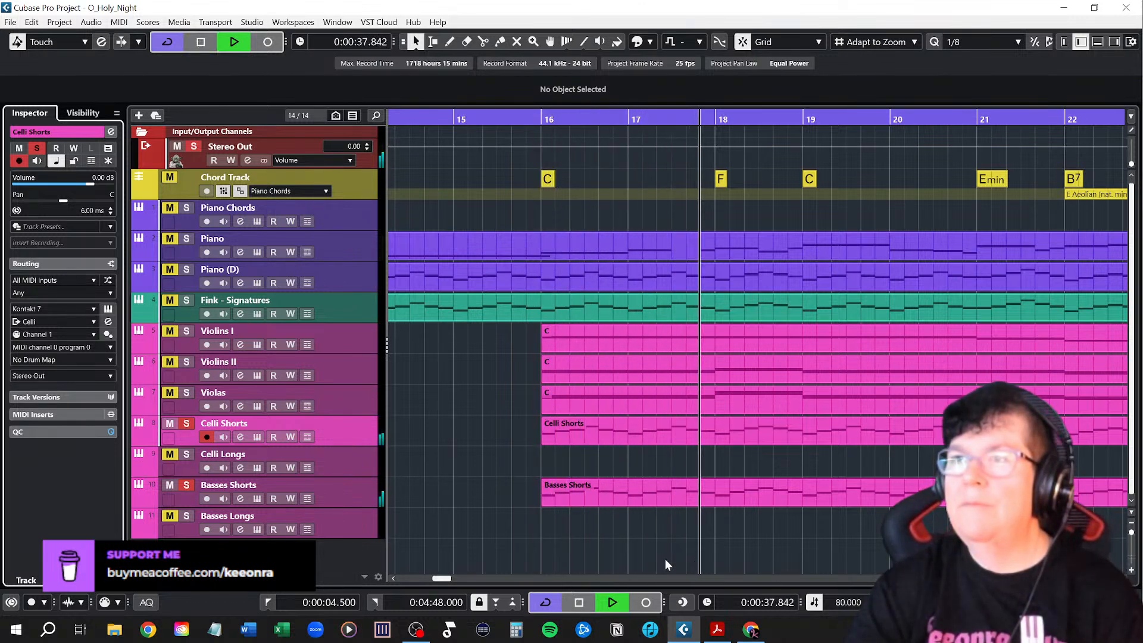
pyautogui.press('space')
pyautogui.click(458, 118)
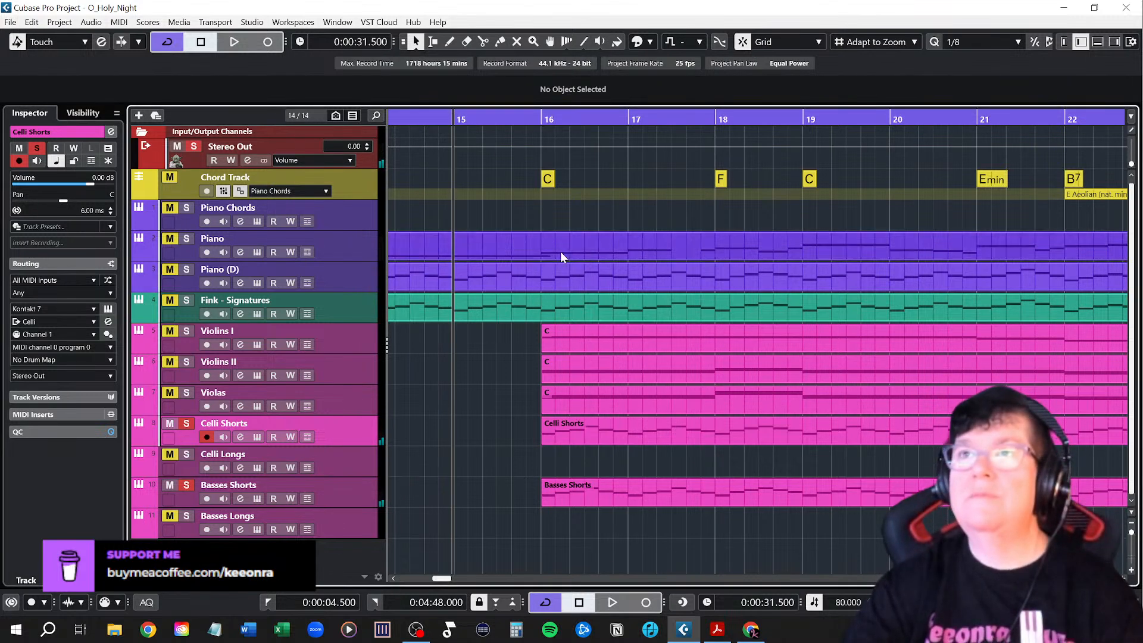
pyautogui.press('space')
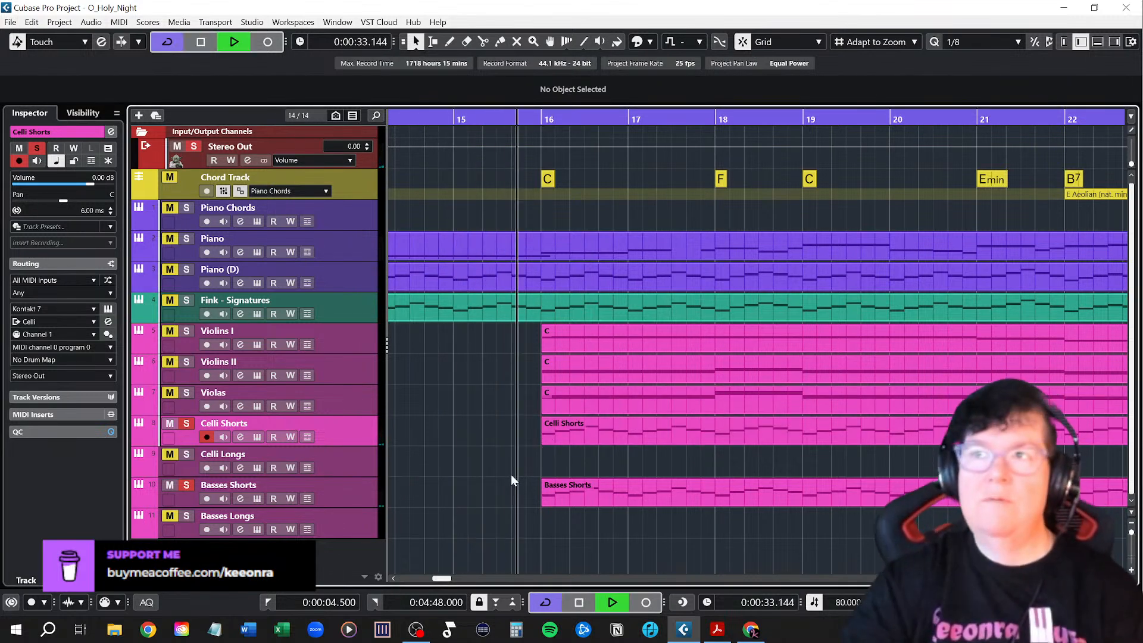
pyautogui.press('space')
pyautogui.click(457, 119)
pyautogui.press('space')
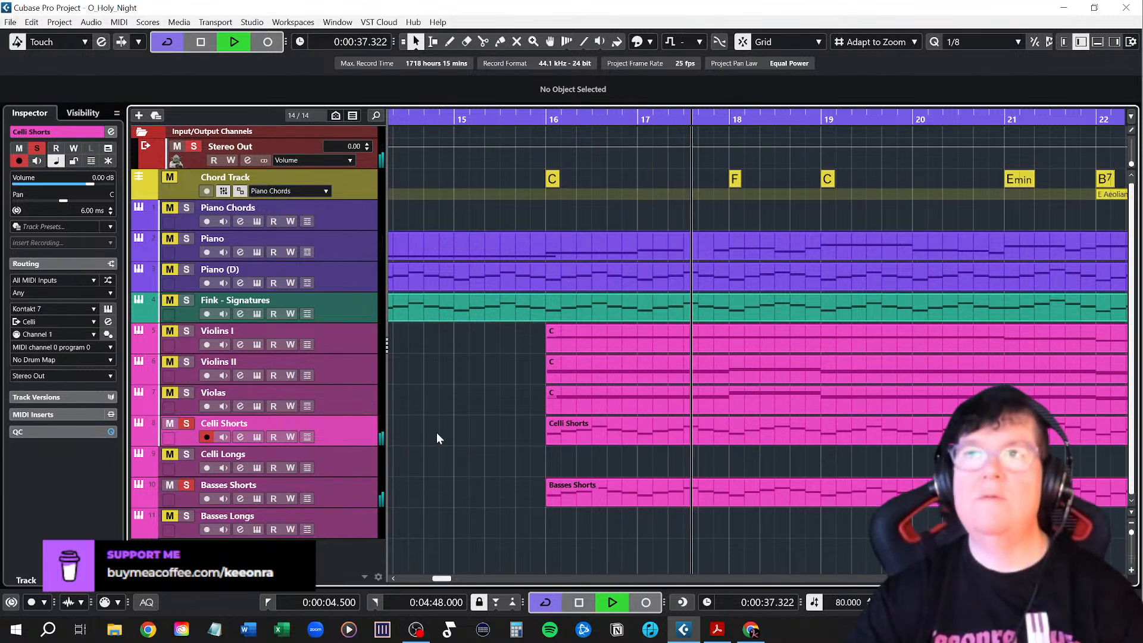
pyautogui.press('space')
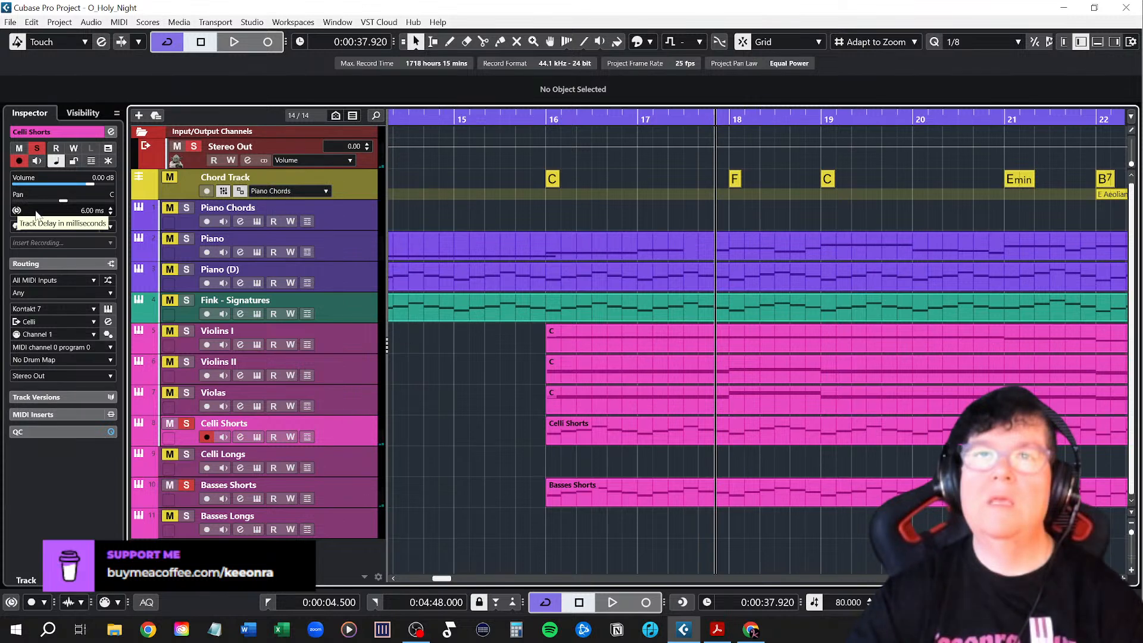
# Raise the Celli Shorts track delay to about 8 ms and Basses Shorts to 8.00 ms, and listen to both from bar 15
pyautogui.click(111, 208)
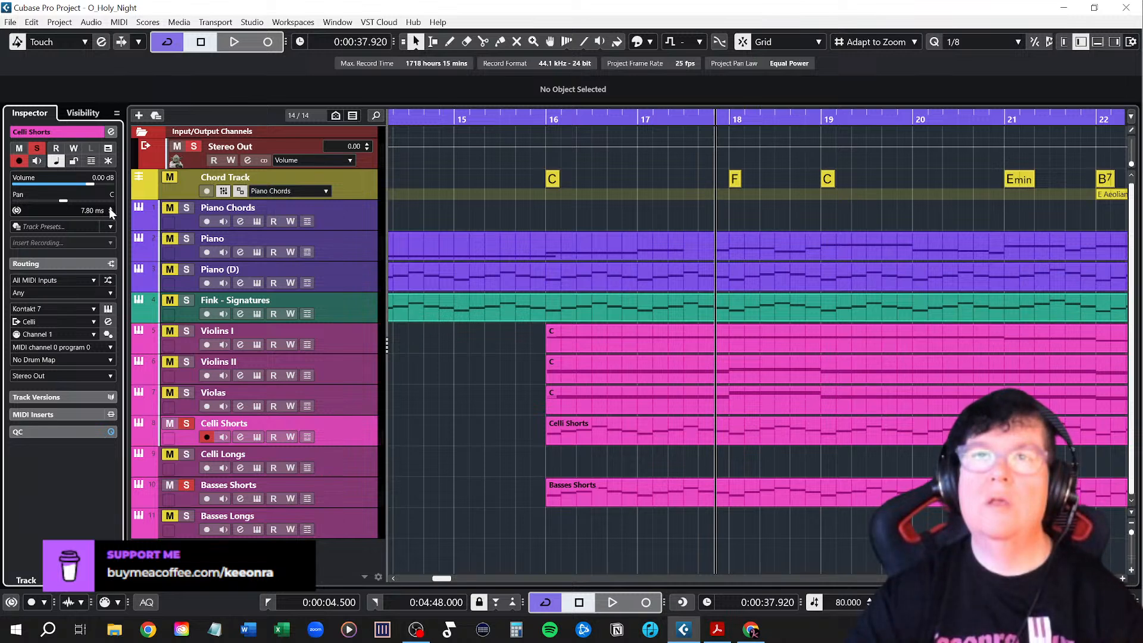
pyautogui.click(358, 493)
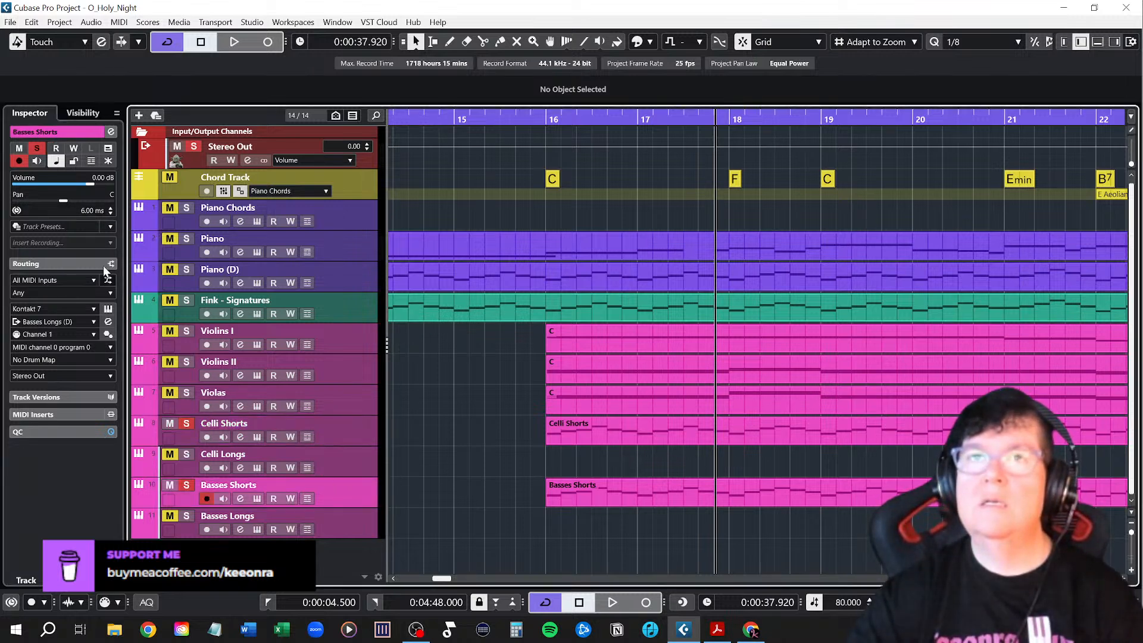
pyautogui.click(110, 208)
pyautogui.click(110, 208)
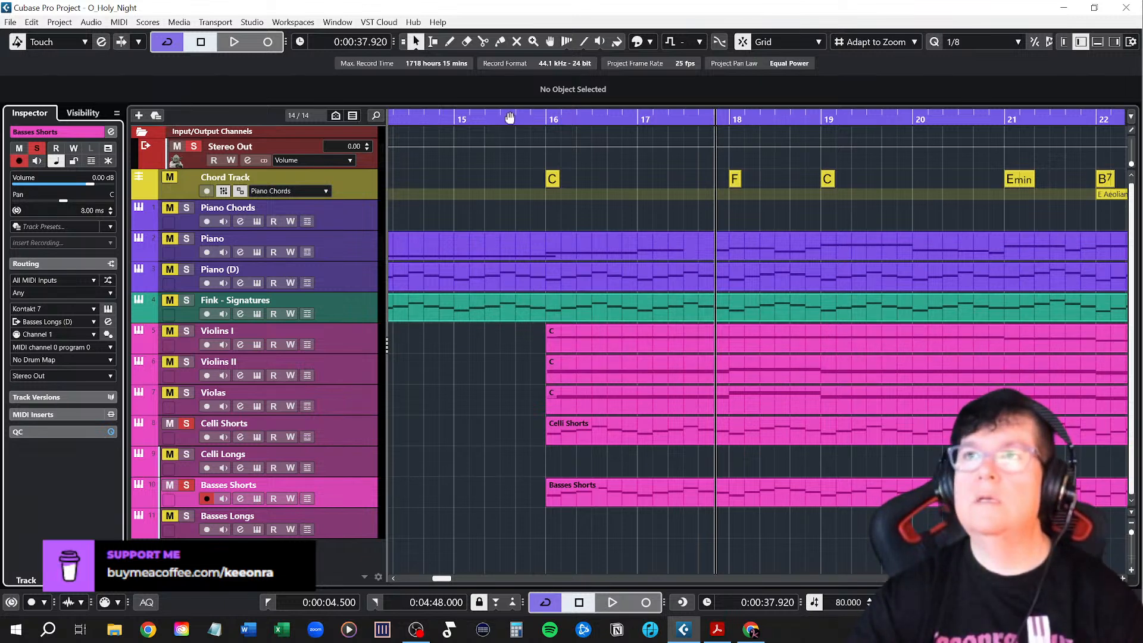
pyautogui.moveTo(457, 117); pyautogui.dragTo(484, 177)
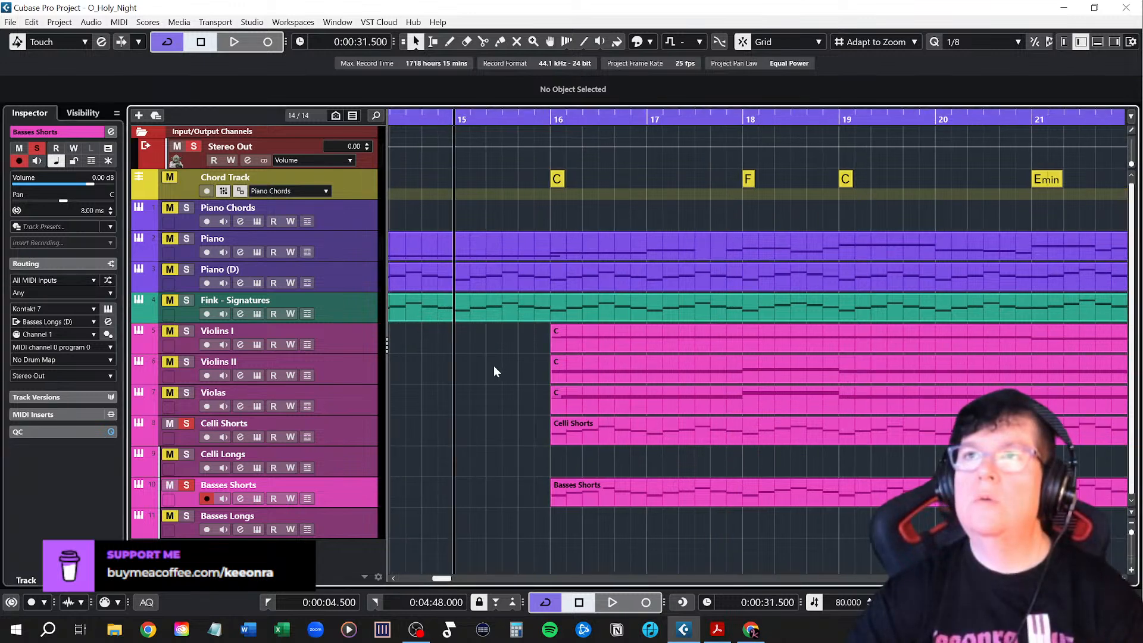
pyautogui.press('space')
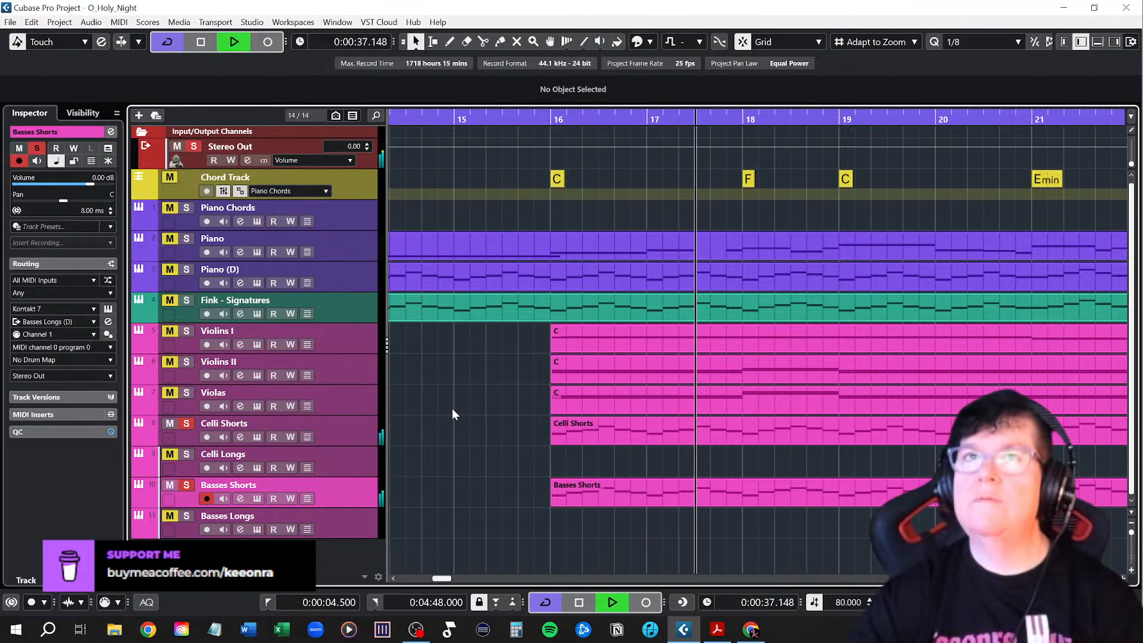
pyautogui.press('space')
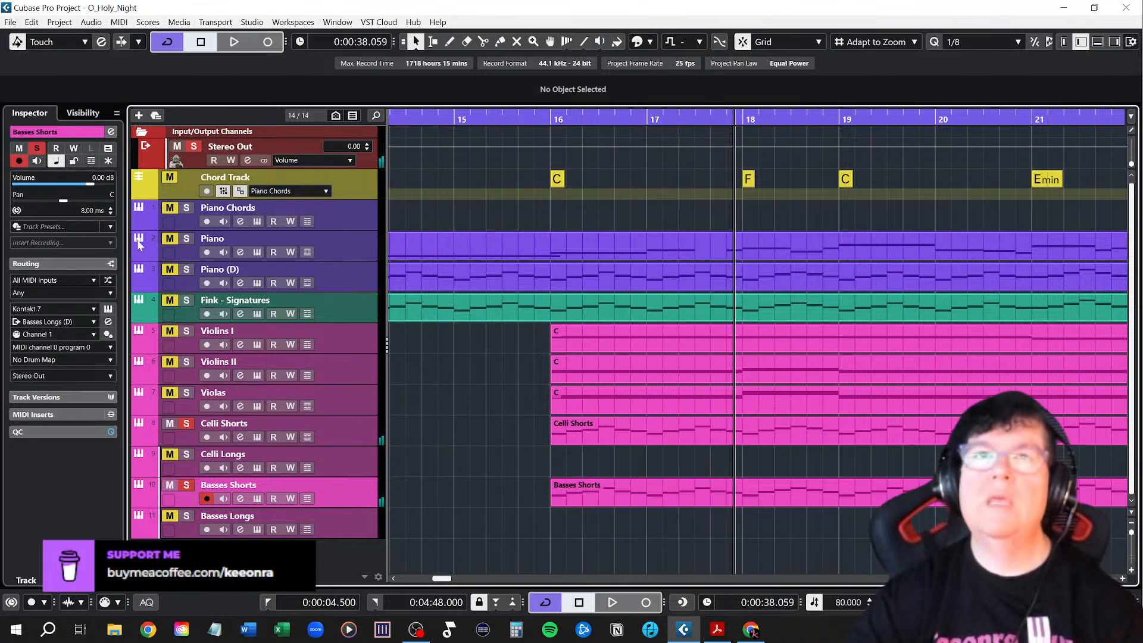
# Set the track delay of the Basses Shorts and Celli Shorts tracks to 12.00 ms
pyautogui.click(111, 209)
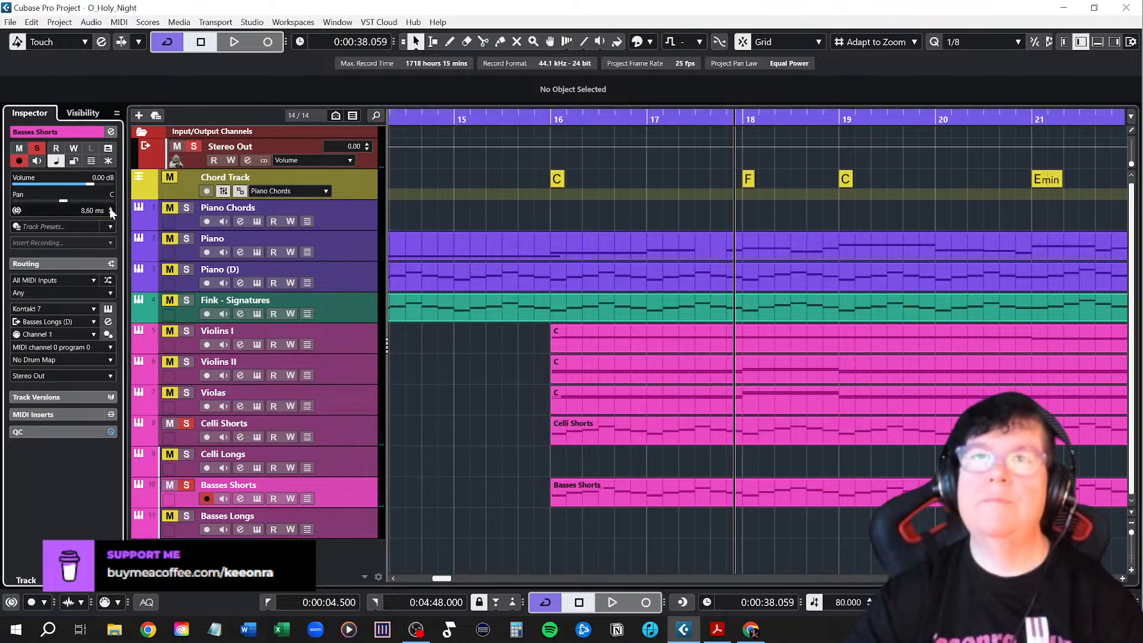
pyautogui.doubleClick(93, 210)
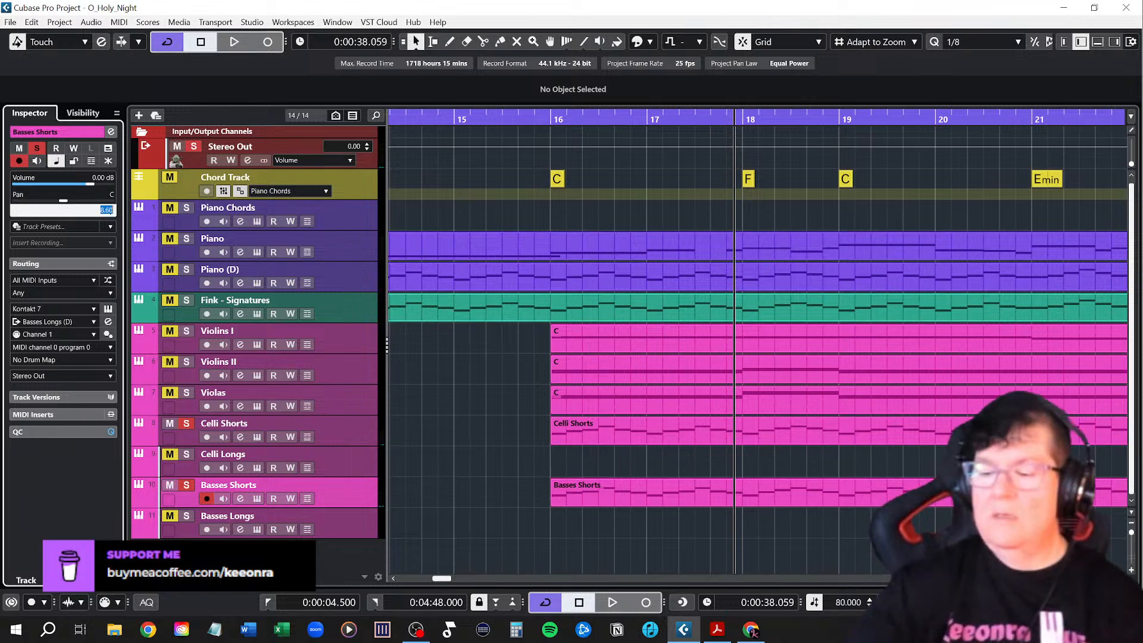
pyautogui.write('12')
pyautogui.press('Return')
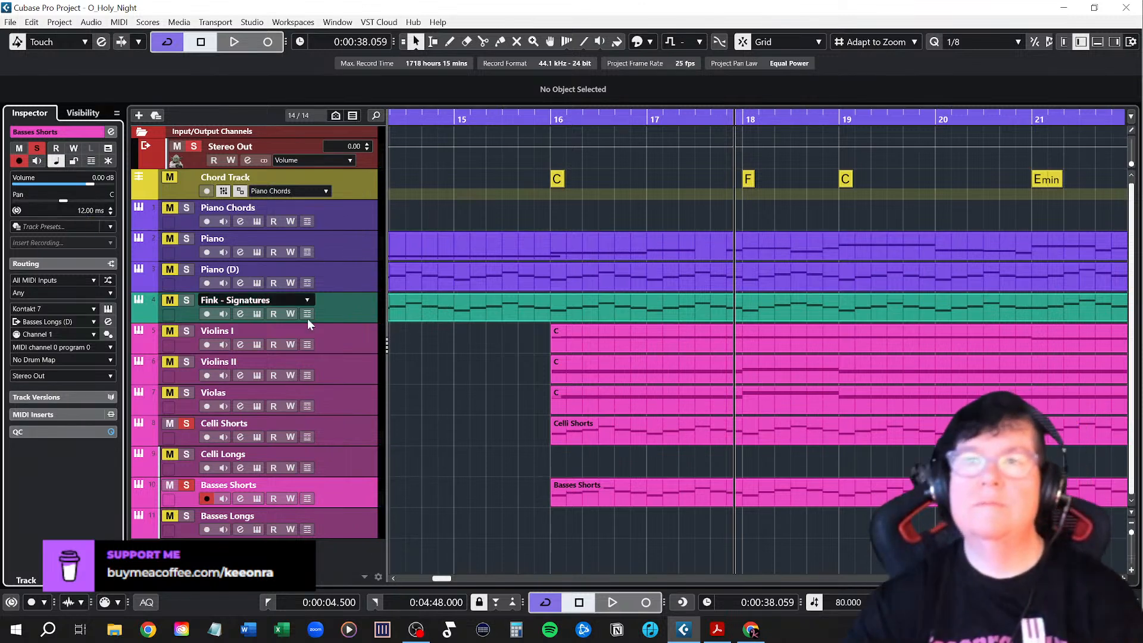
pyautogui.click(337, 430)
pyautogui.doubleClick(92, 211)
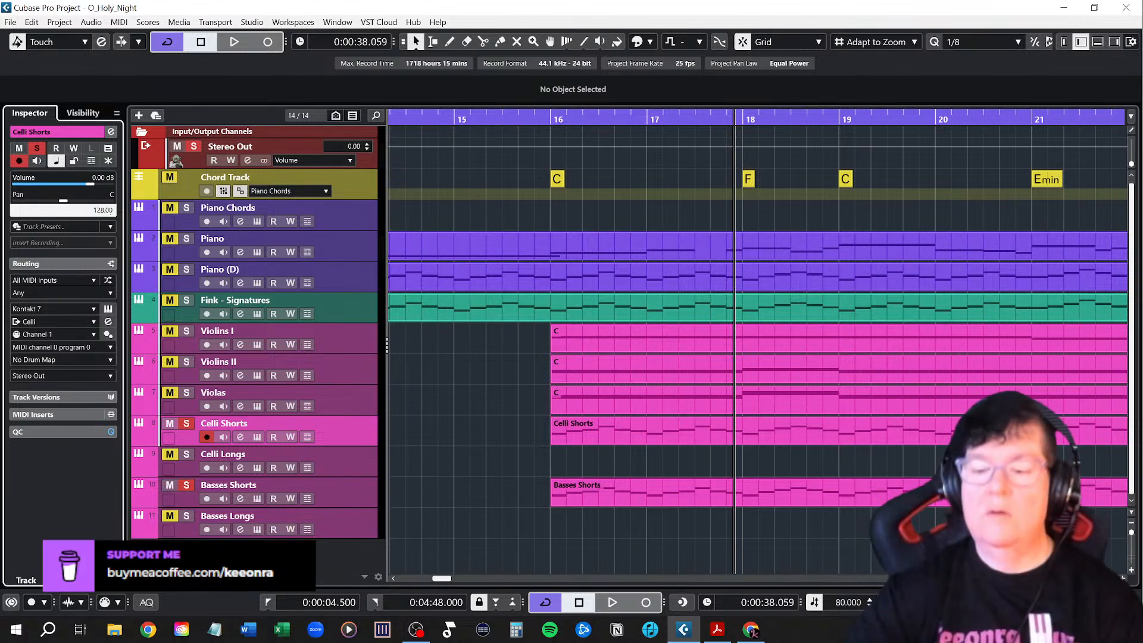
pyautogui.press('Return')
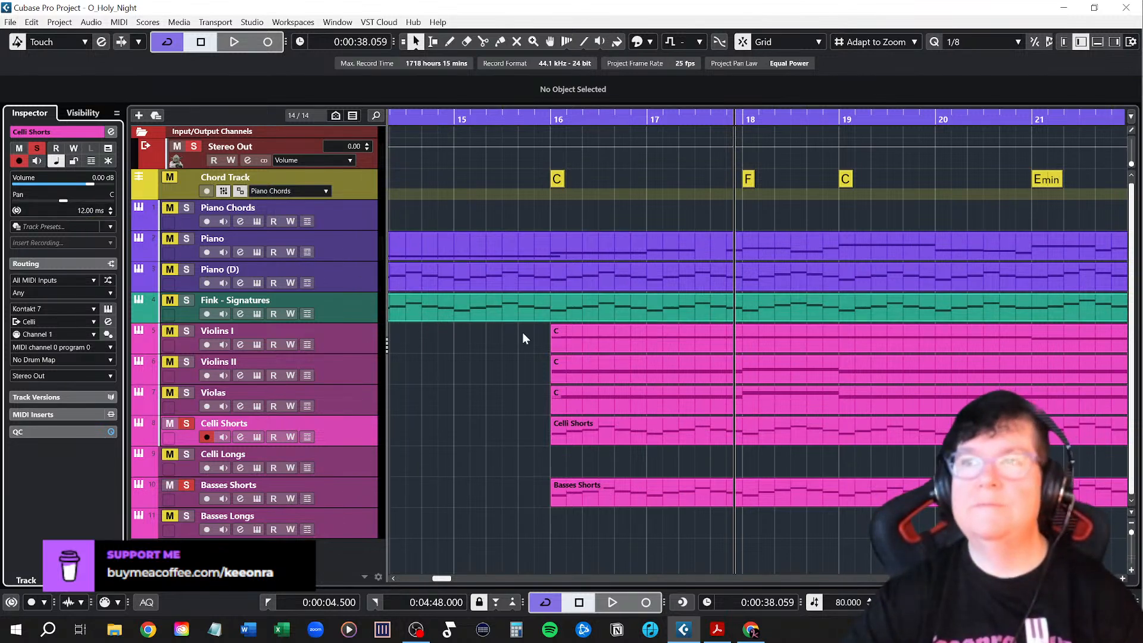
# Play the soloed Celli Shorts and Basses Shorts from bar 15 to about bar 19
pyautogui.click(453, 119)
pyautogui.press('space')
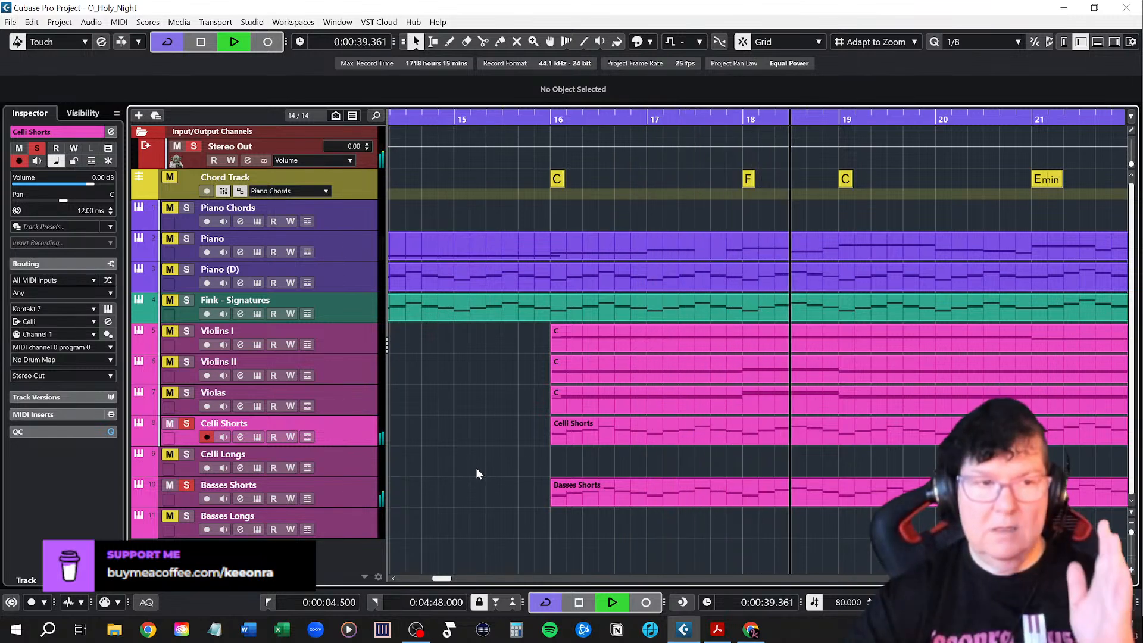
pyautogui.press('space')
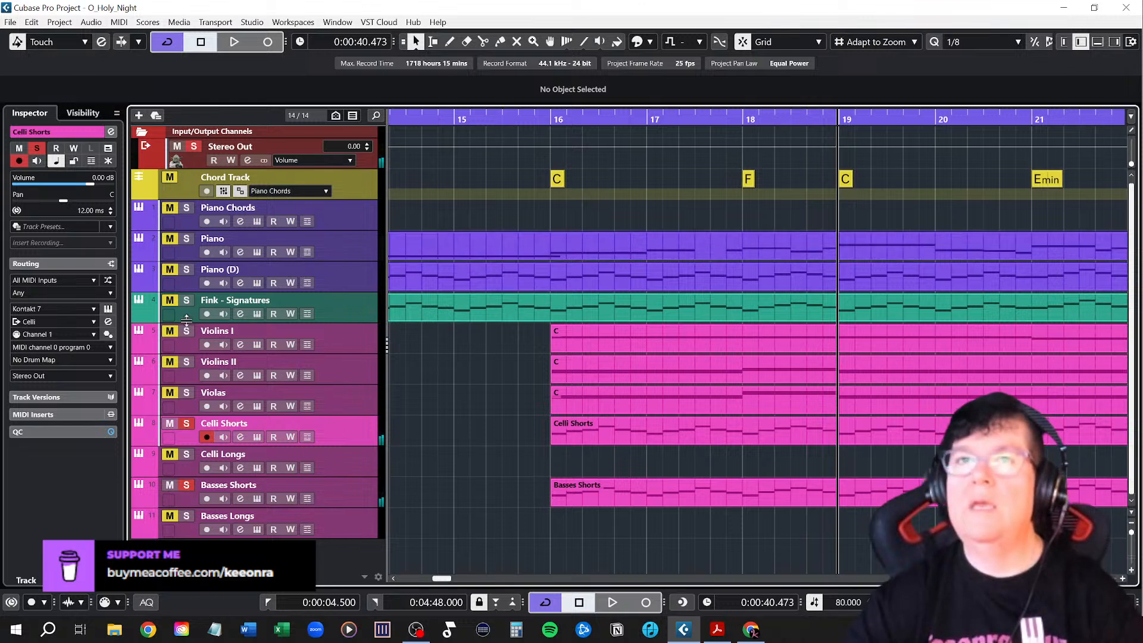
# Solo the Fink - Signatures track as well and listen to it against the short strings from bar 15
pyautogui.click(186, 300)
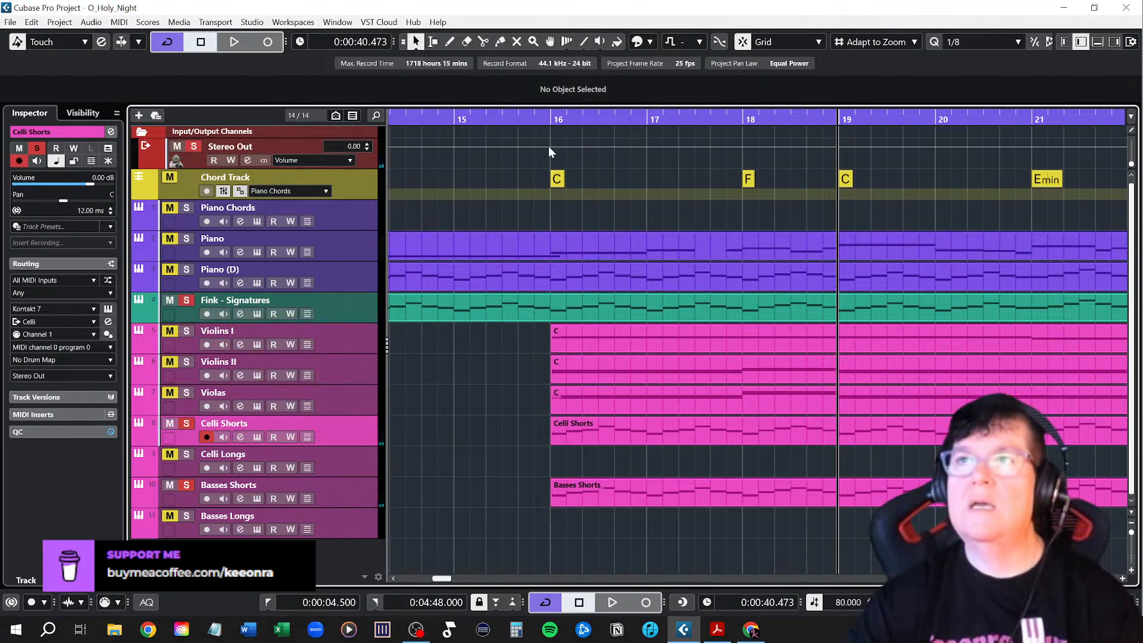
pyautogui.click(458, 119)
pyautogui.press('space')
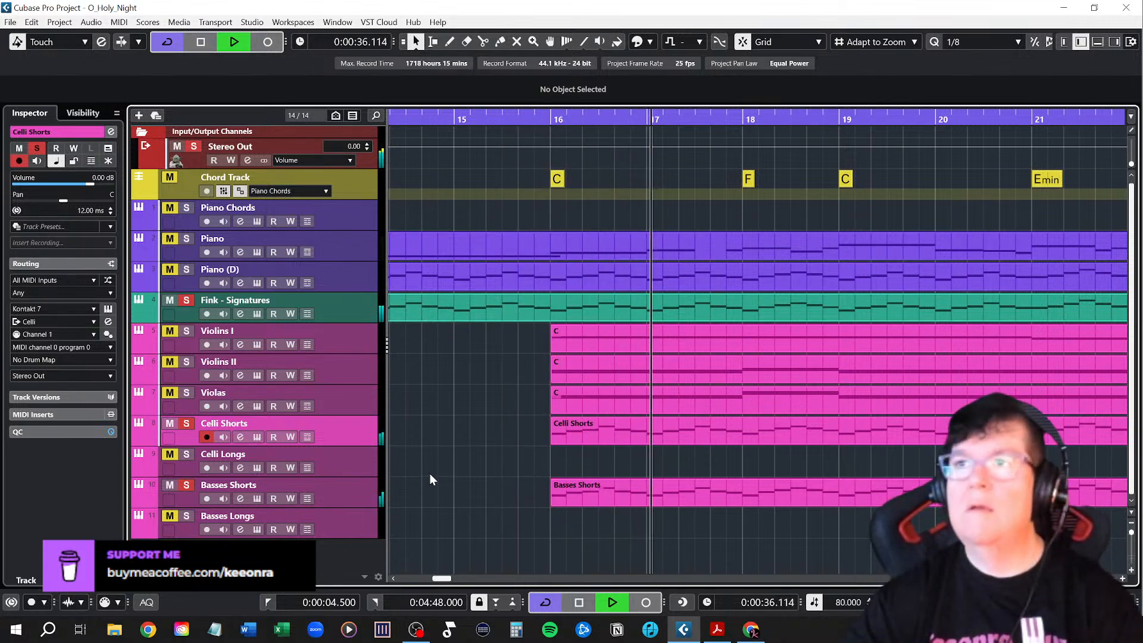
pyautogui.press('space')
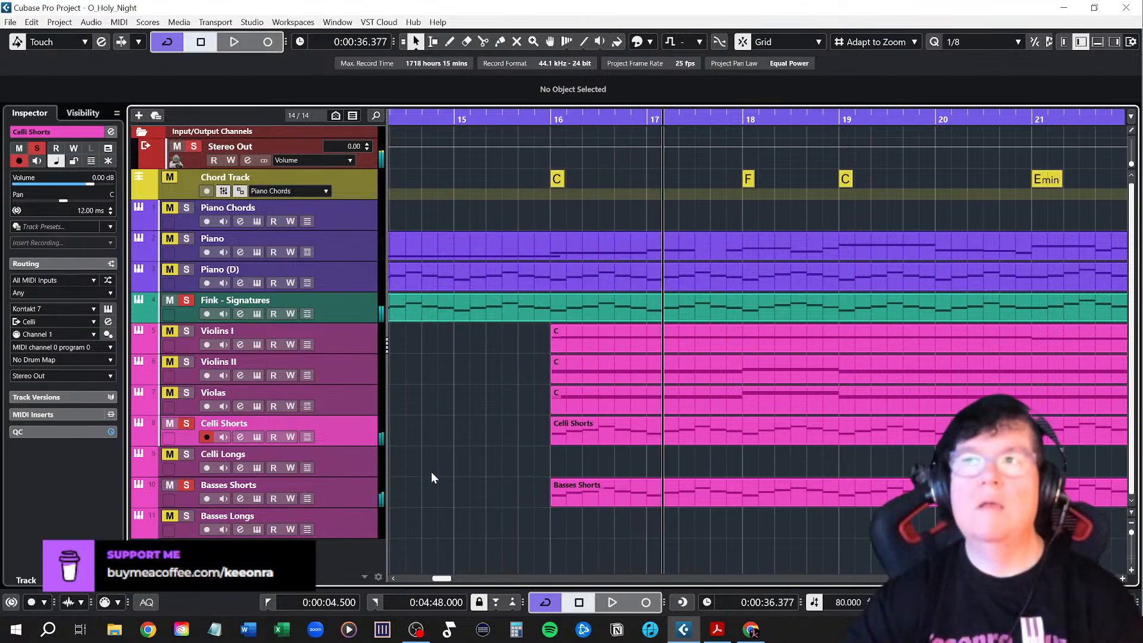
# Set the track delay of the Basses Shorts and Celli Shorts tracks to 20.00 ms
pyautogui.click(346, 500)
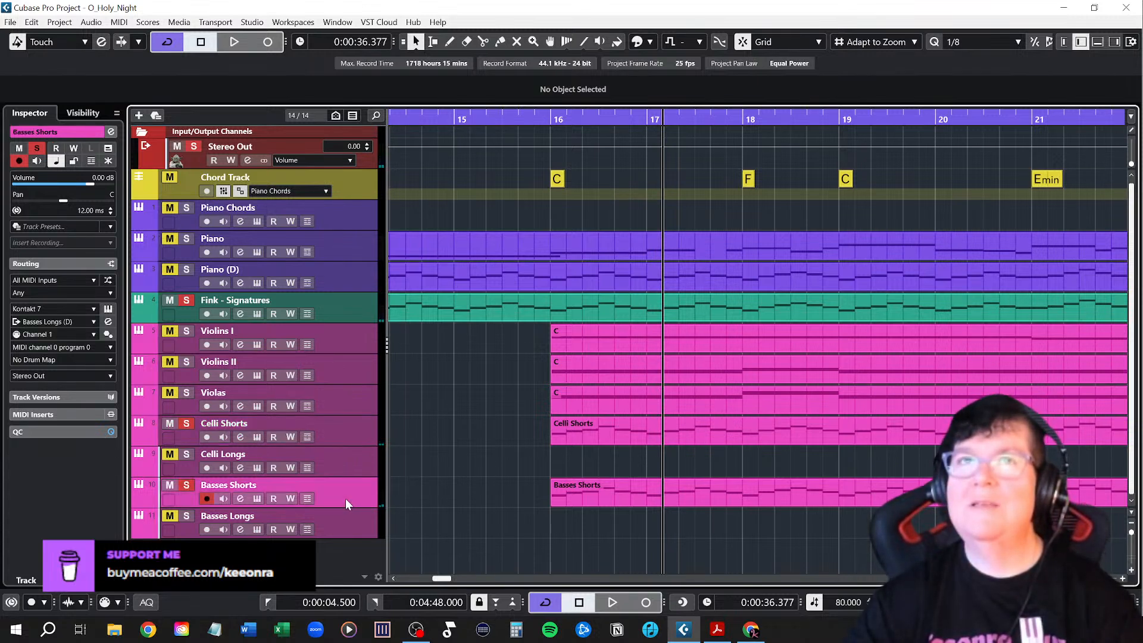
pyautogui.doubleClick(82, 209)
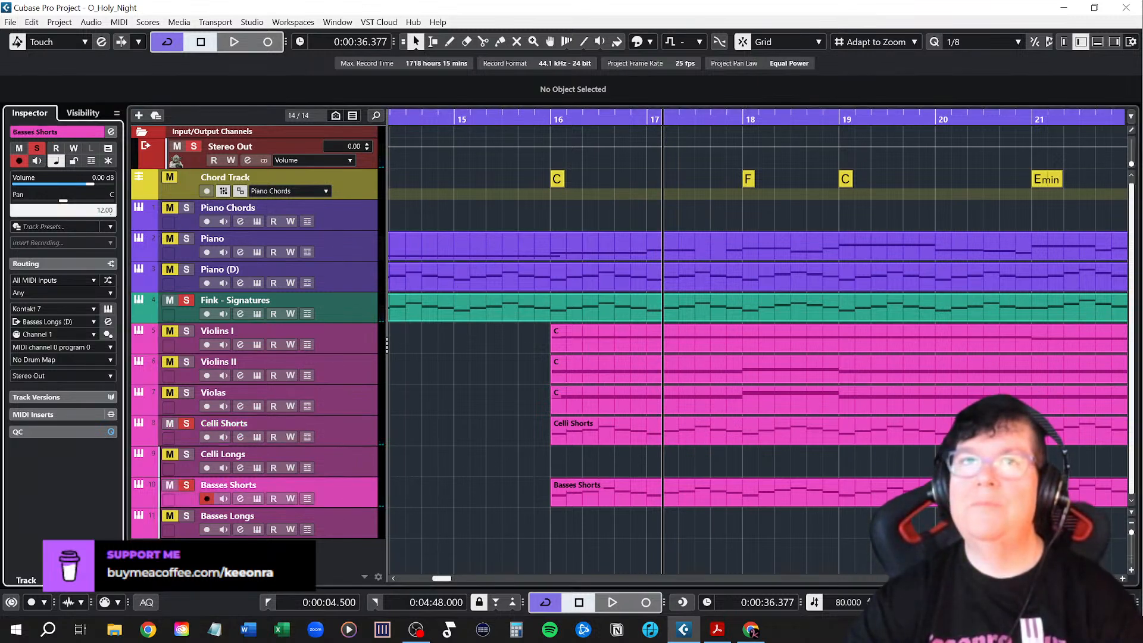
pyautogui.doubleClick(105, 209)
pyautogui.write('20')
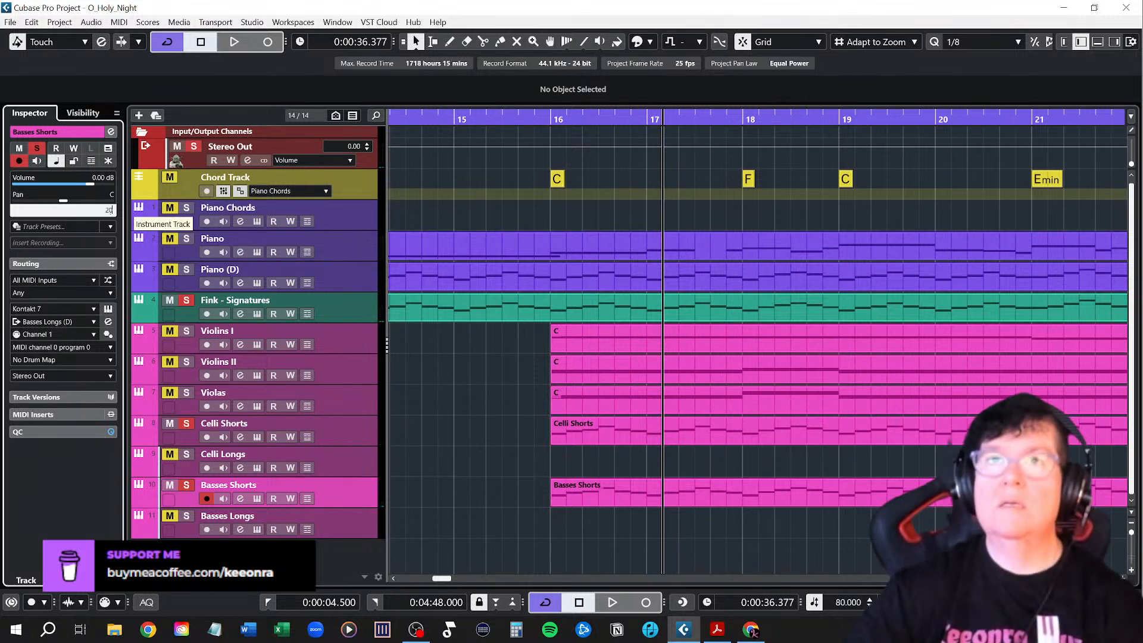
pyautogui.press('Return')
pyautogui.click(335, 433)
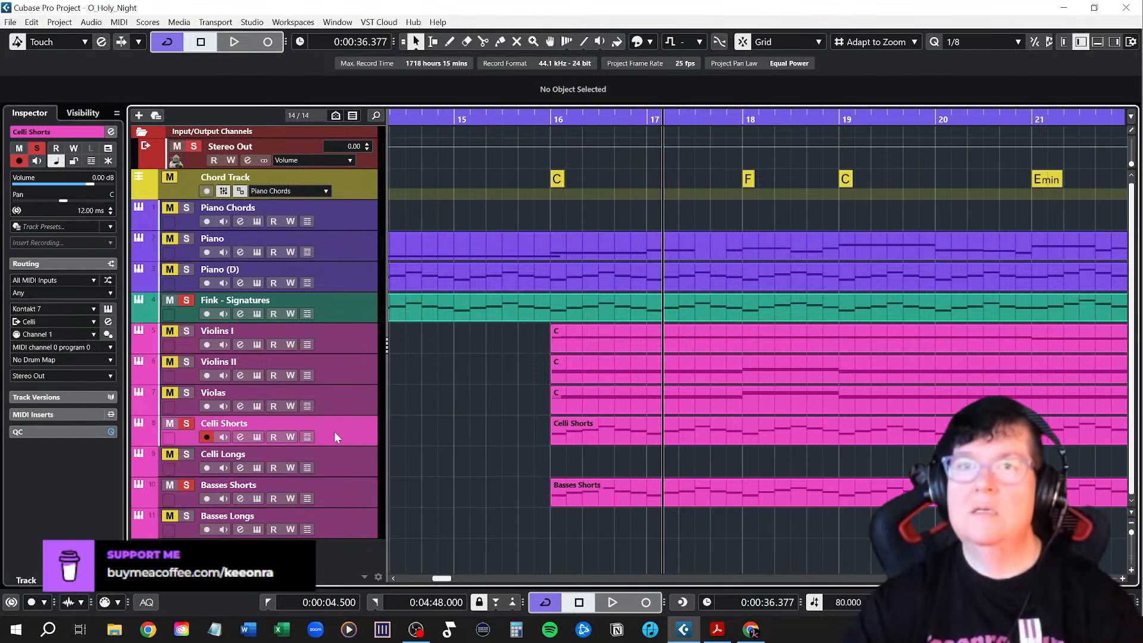
pyautogui.doubleClick(87, 210)
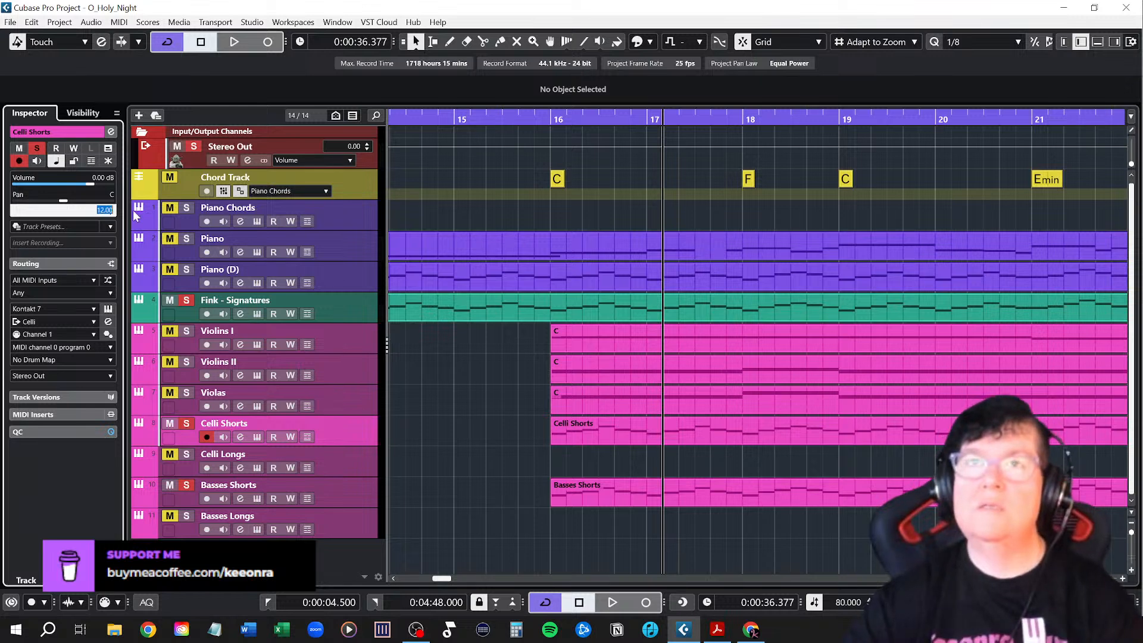
pyautogui.write('20')
pyautogui.press('Return')
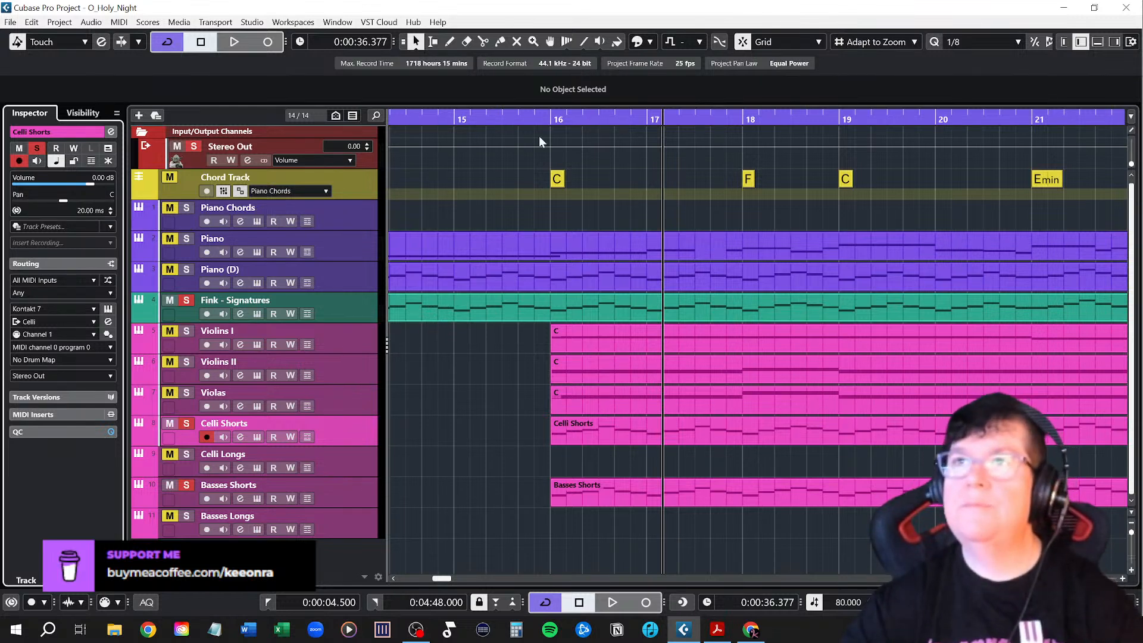
# Listen to the short strings with Fink - Signatures from bar 15 into bar 17
pyautogui.click(456, 119)
pyautogui.press('space')
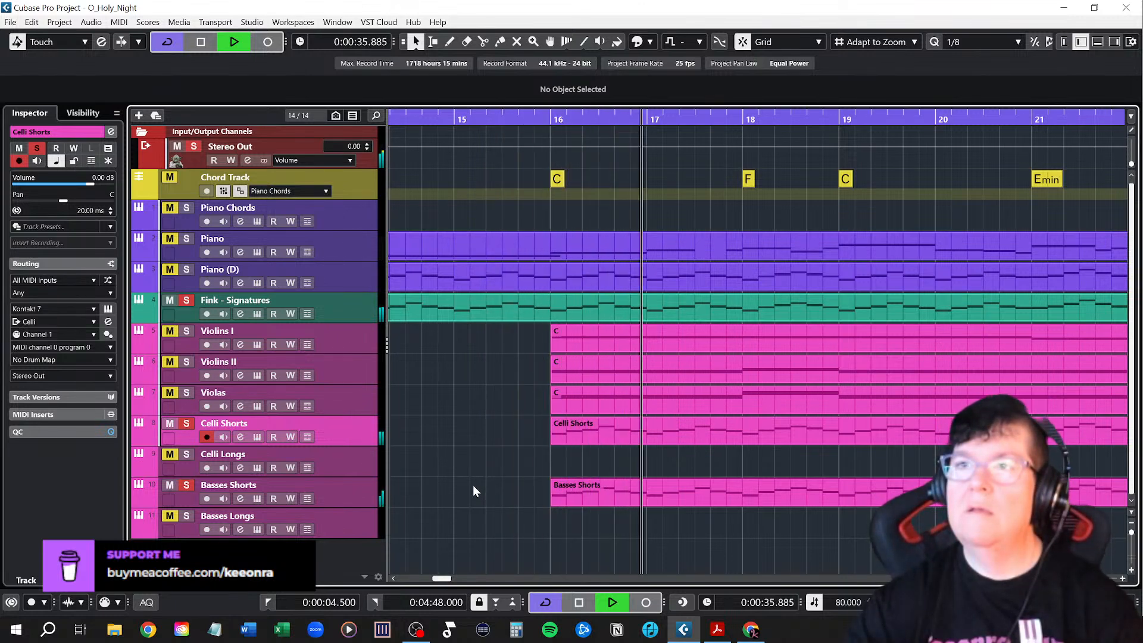
pyautogui.press('space')
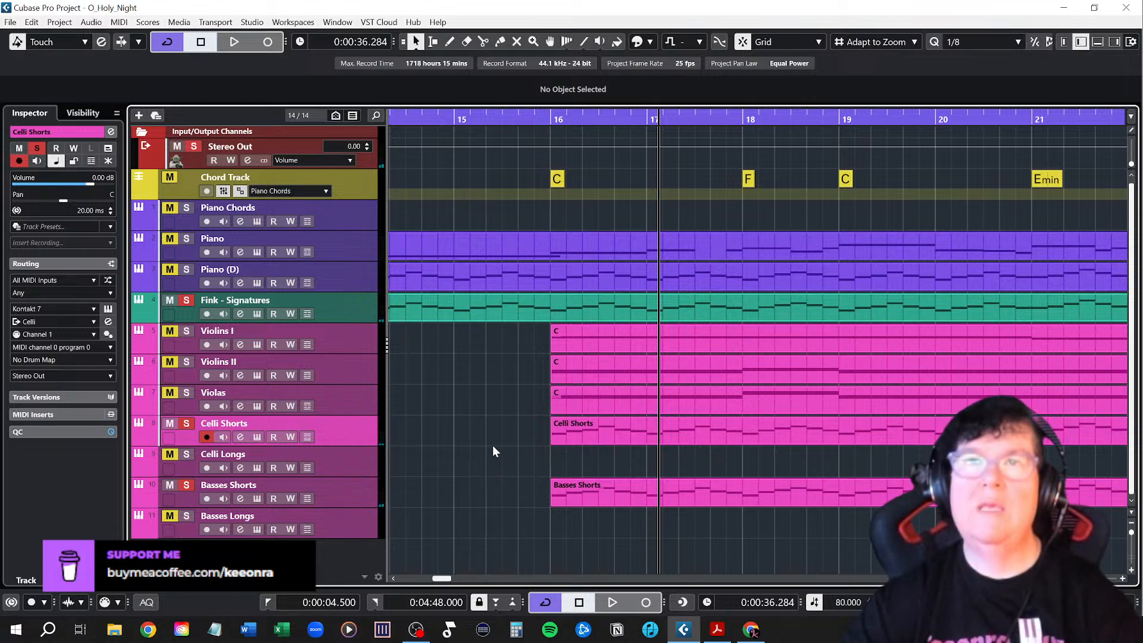
# Enter an exaggerated track delay of 1000 ms for the Celli Shorts track
pyautogui.click(110, 227)
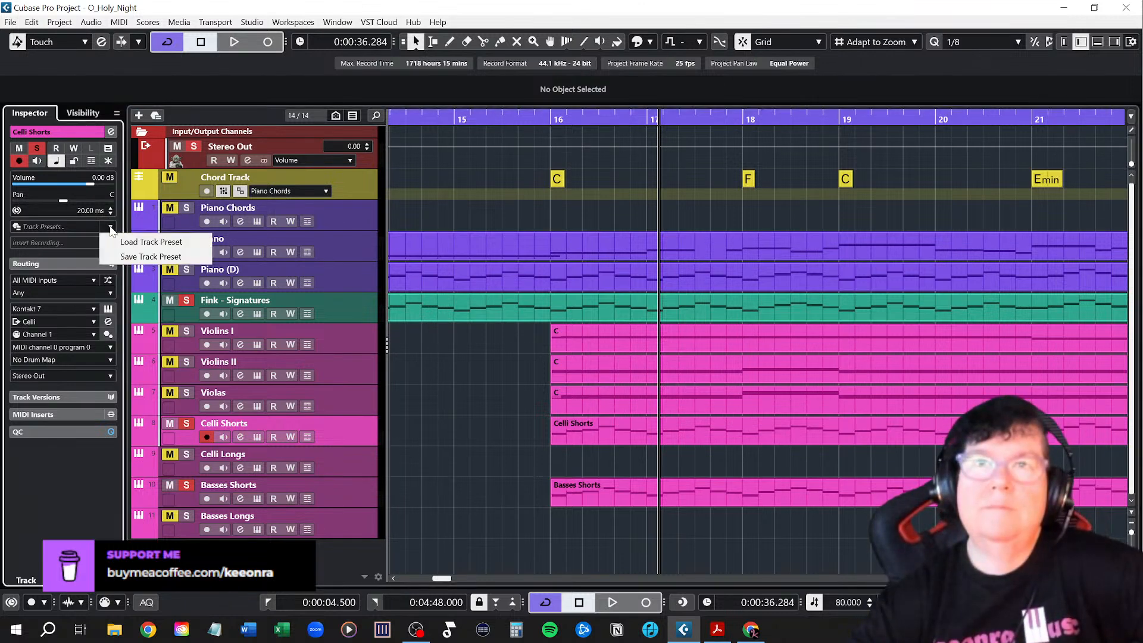
pyautogui.click(72, 211)
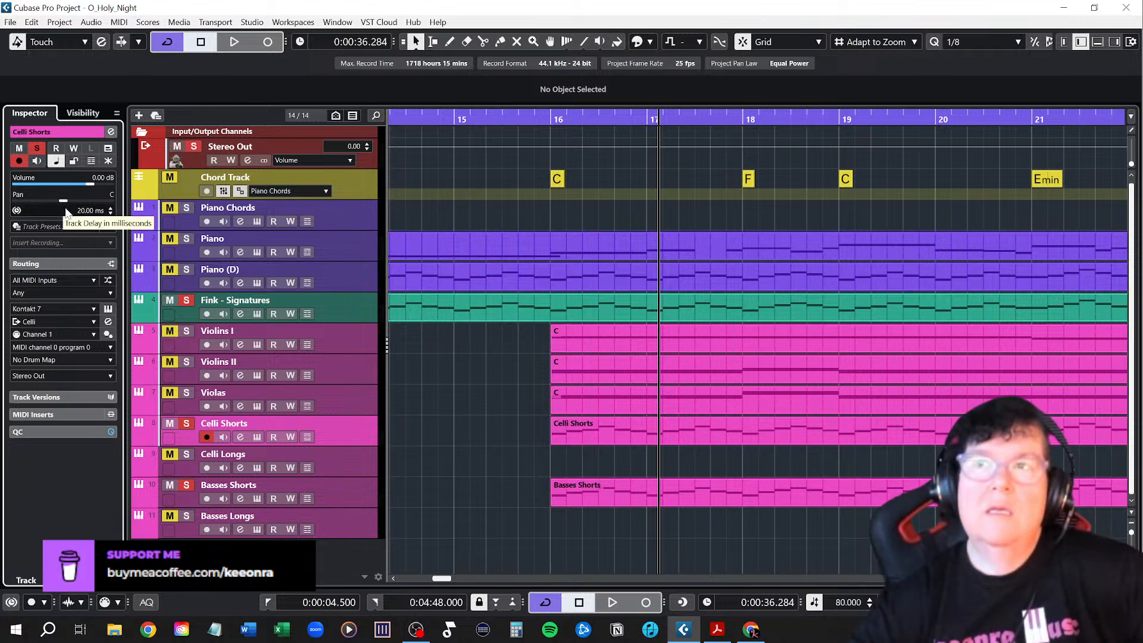
pyautogui.doubleClick(86, 213)
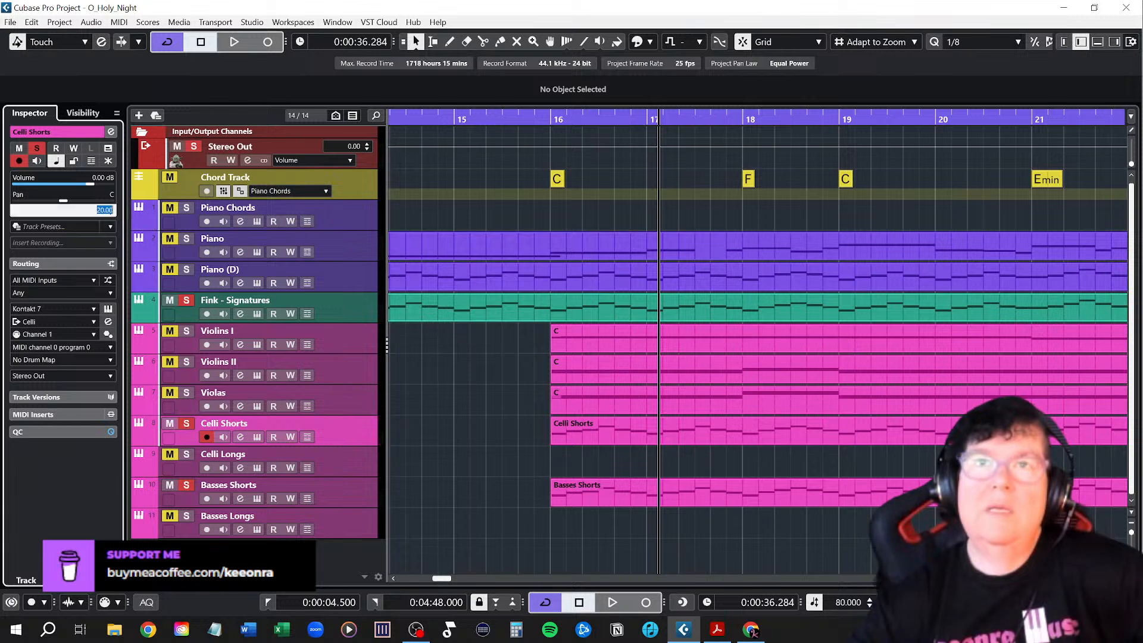
pyautogui.moveTo(98, 211); pyautogui.dragTo(116, 210)
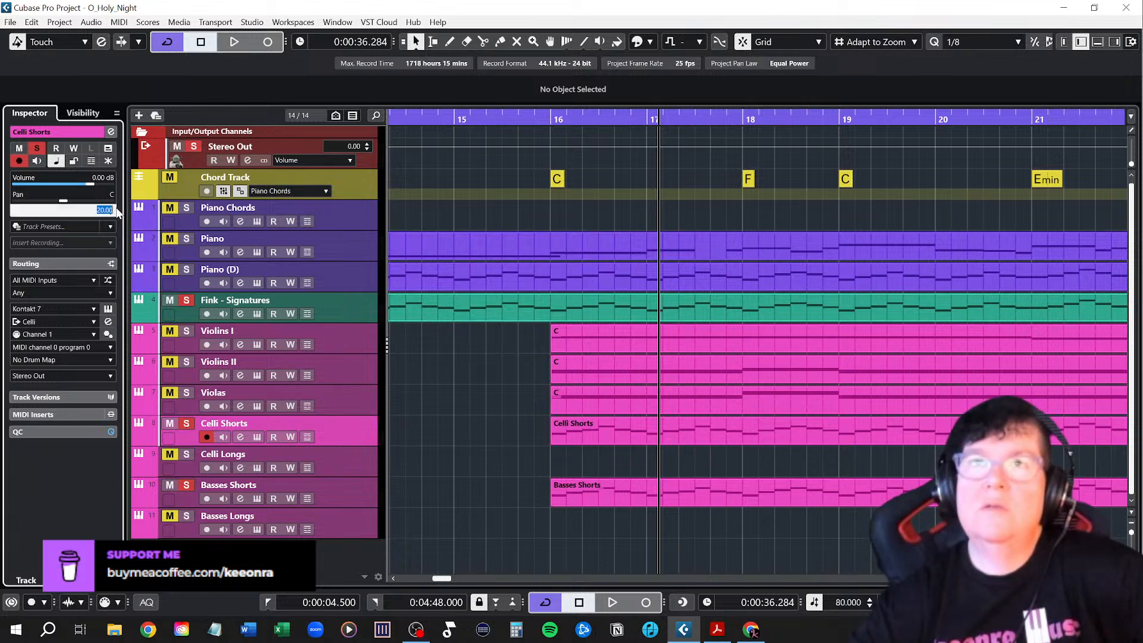
pyautogui.write('1')
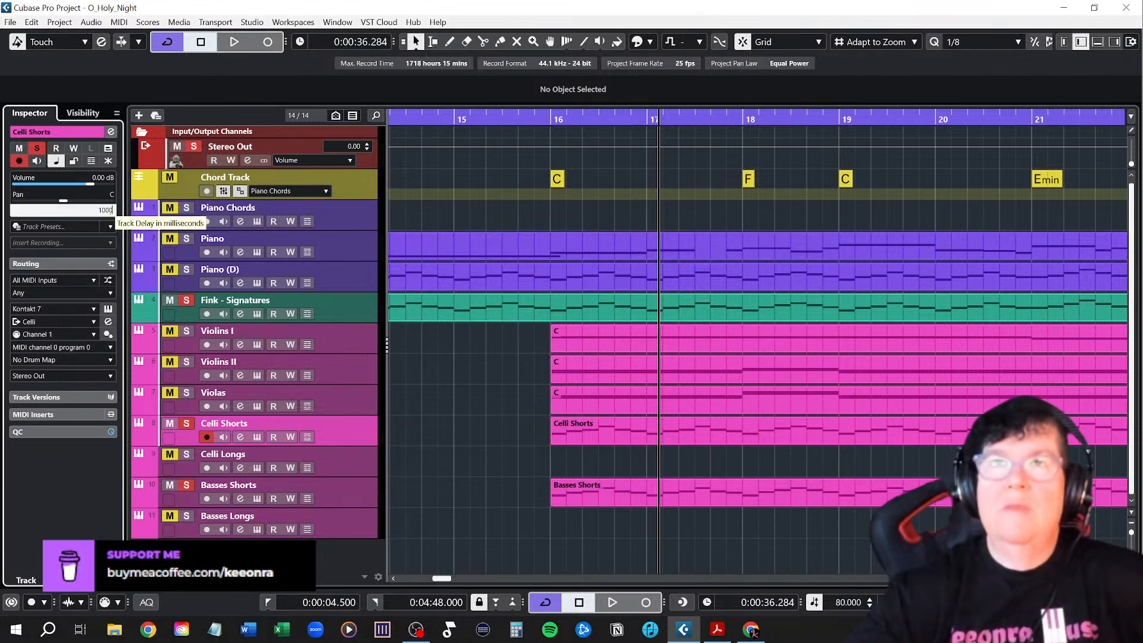
pyautogui.write('000')
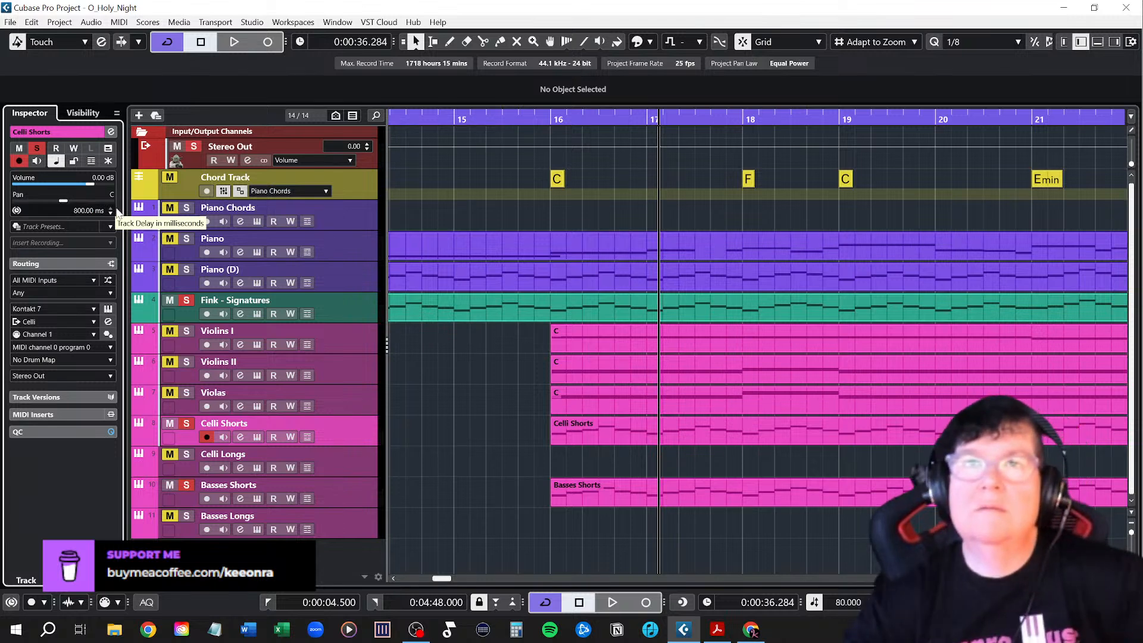
pyautogui.press('Return')
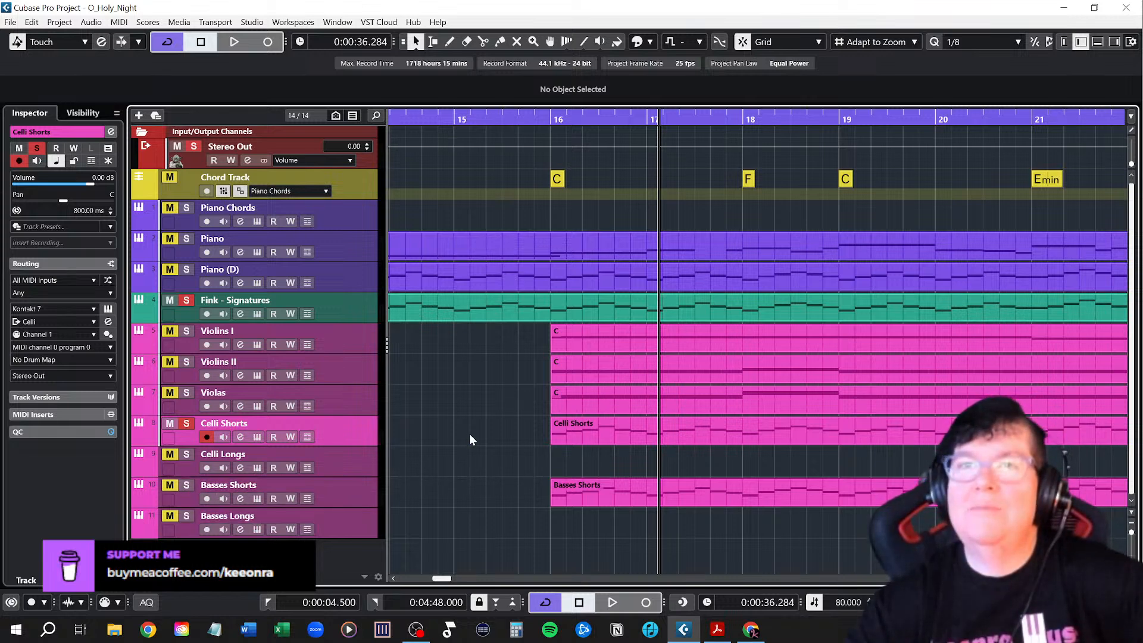
# Play from bar 15 to hear the extreme delay on the Celli Shorts entry at bar 16
pyautogui.click(454, 120)
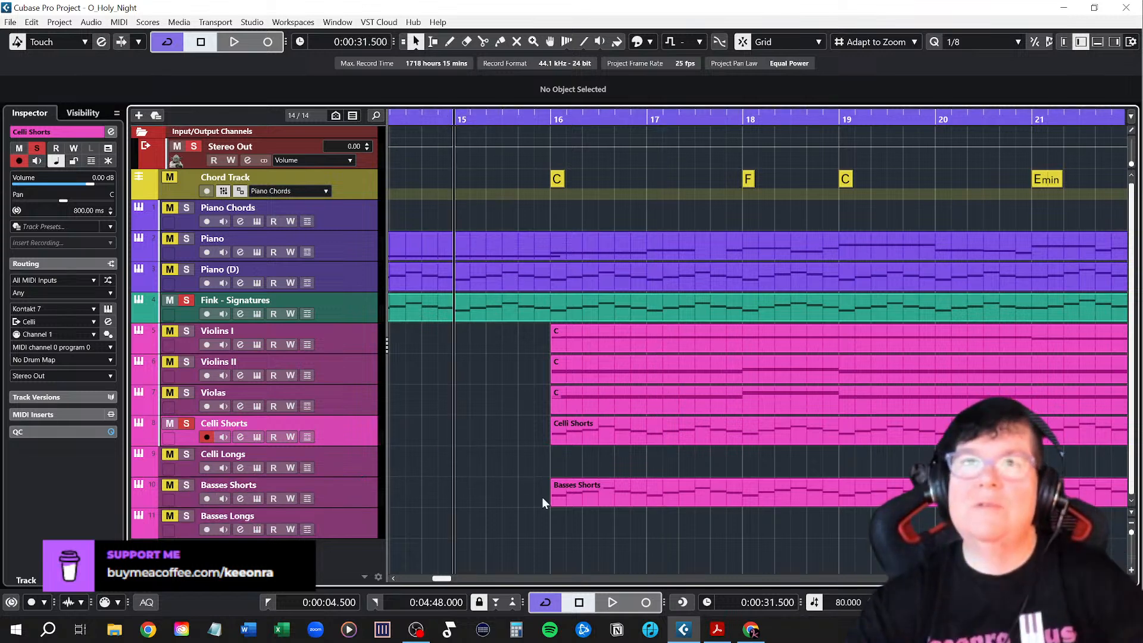
pyautogui.press('space')
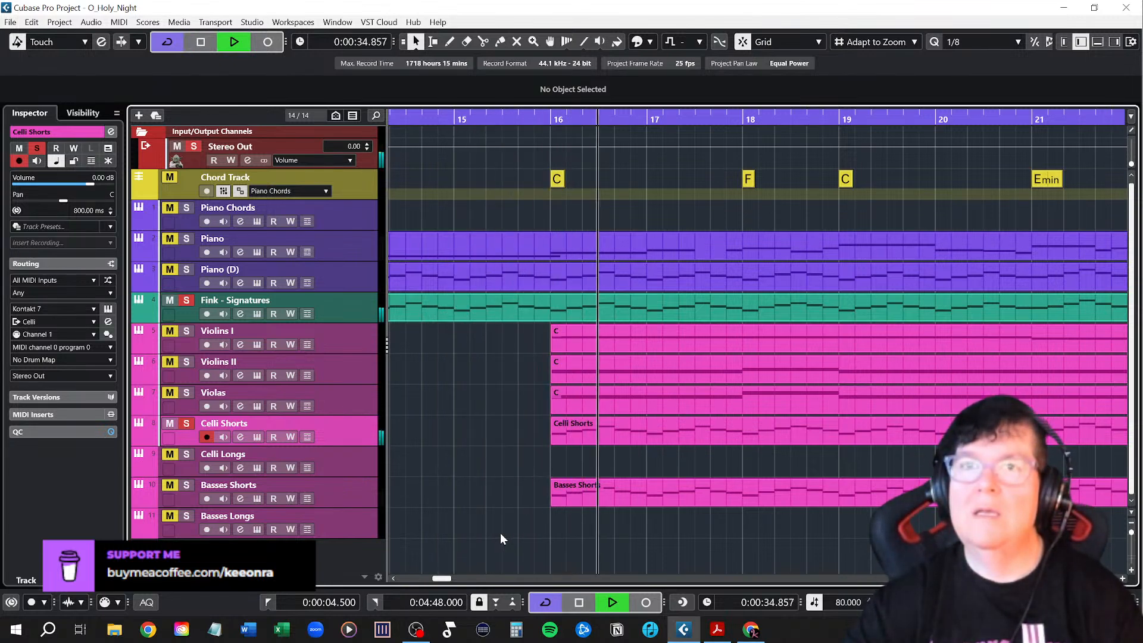
pyautogui.press('space')
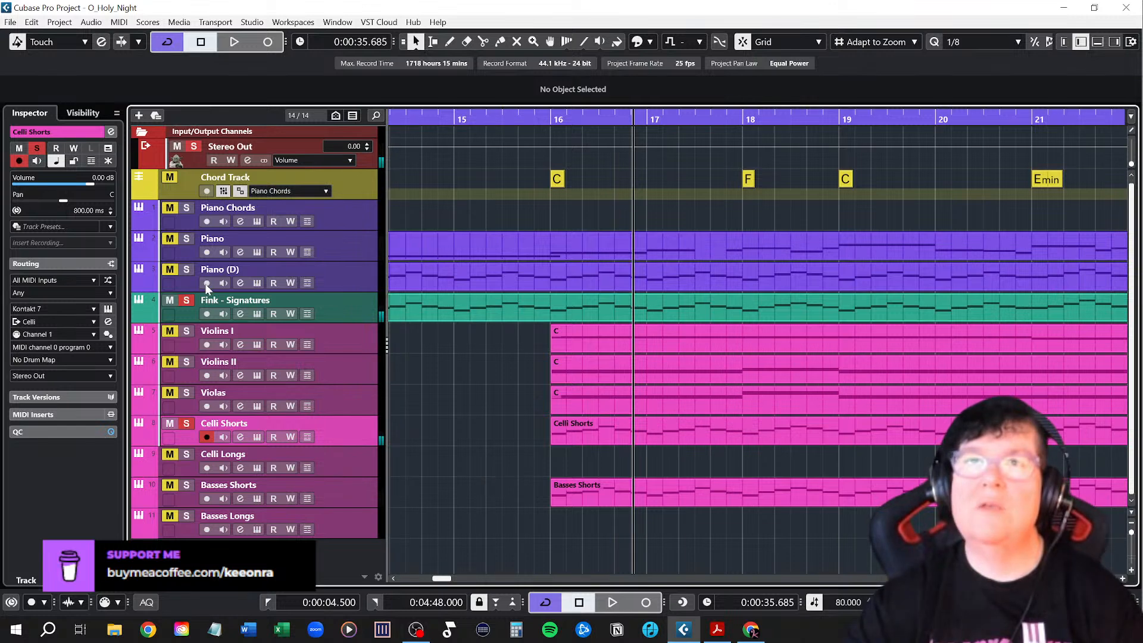
# Set the Celli Shorts track delay to -100 ms and play from bar 15 into bar 18 to hear it
pyautogui.doubleClick(90, 211)
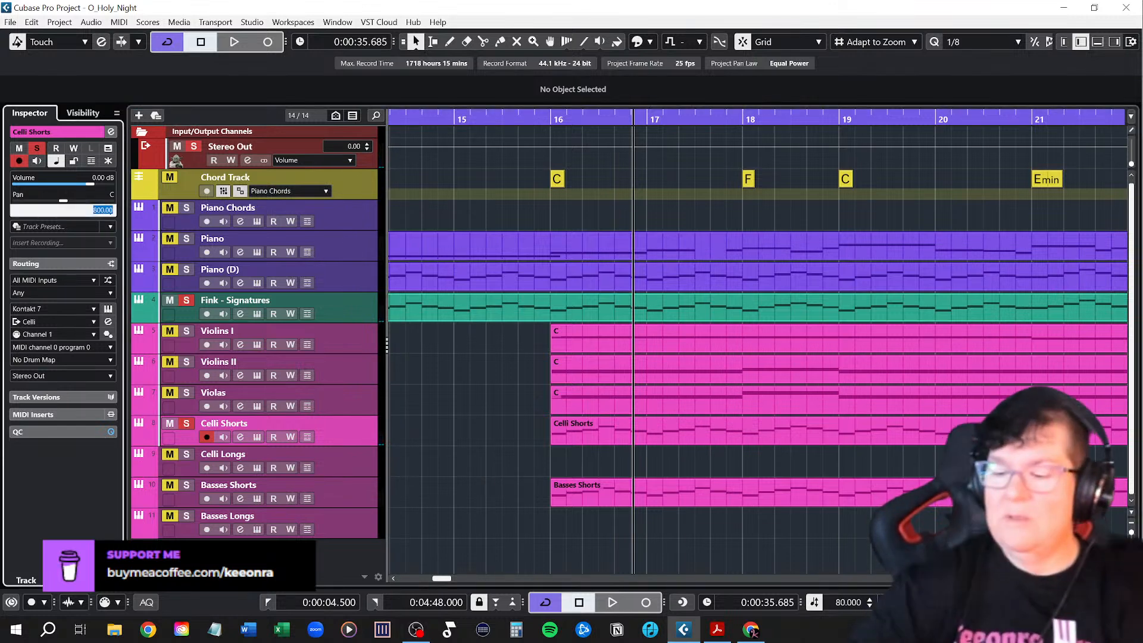
pyautogui.write('-100')
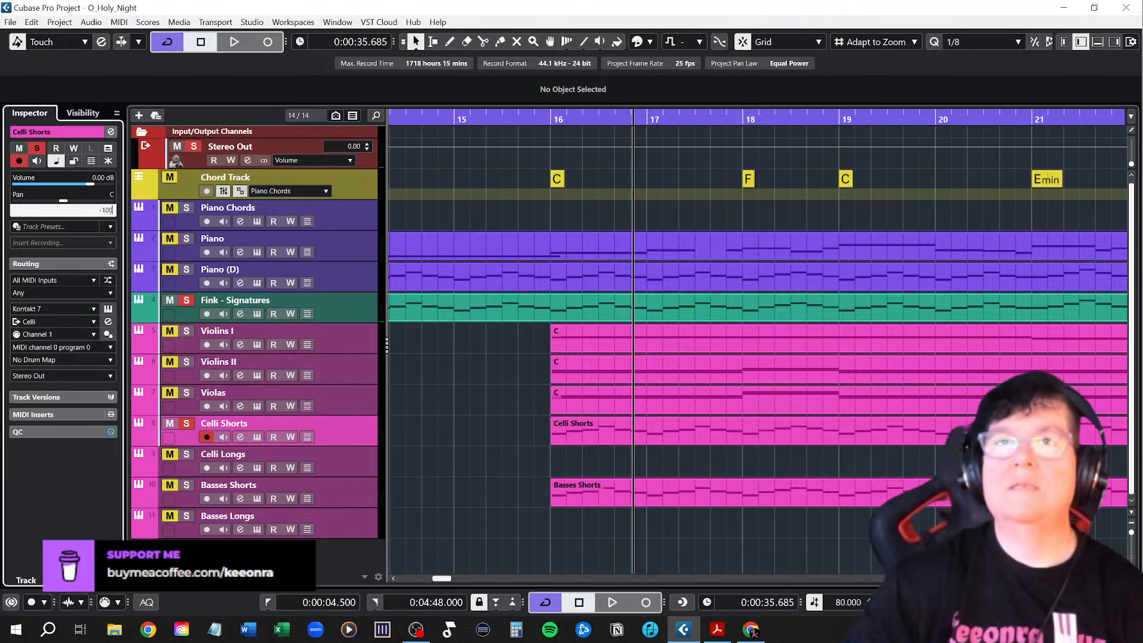
pyautogui.press('Return')
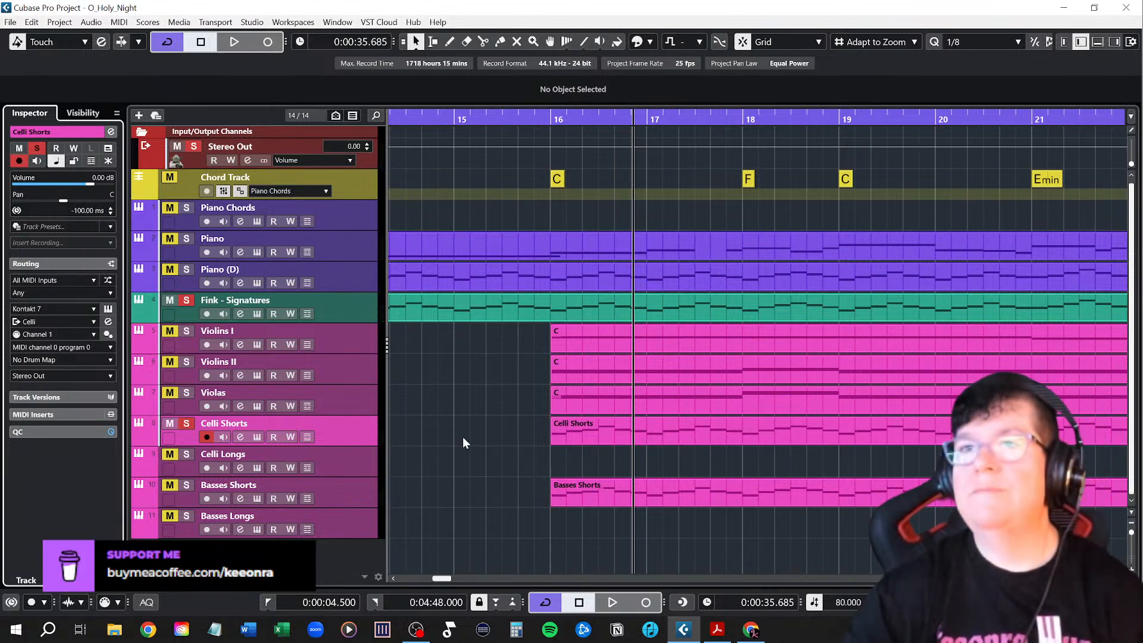
pyautogui.click(453, 119)
pyautogui.press('space')
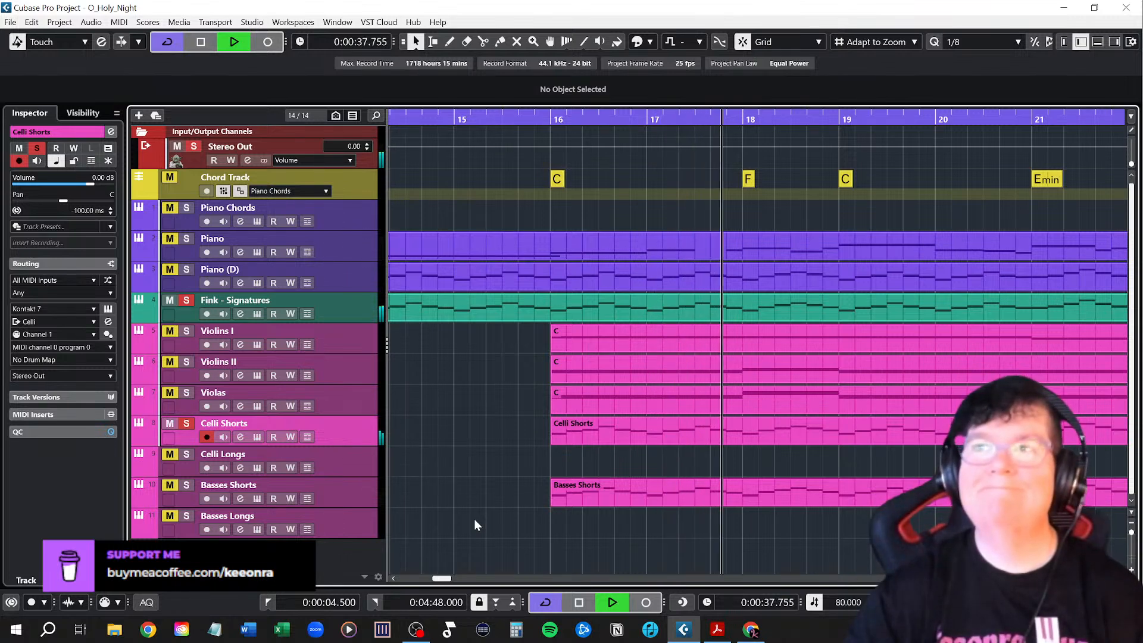
pyautogui.press('space')
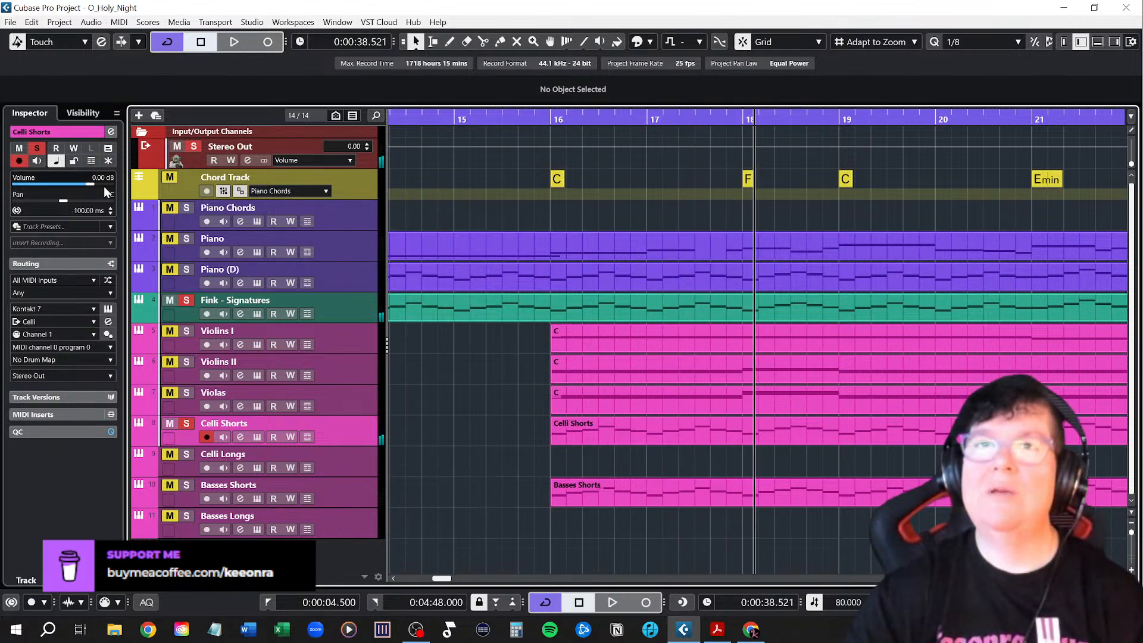
# Set the Celli Shorts track delay to -80 ms and play from bar 15 into bar 17 to check the timing
pyautogui.click(81, 209)
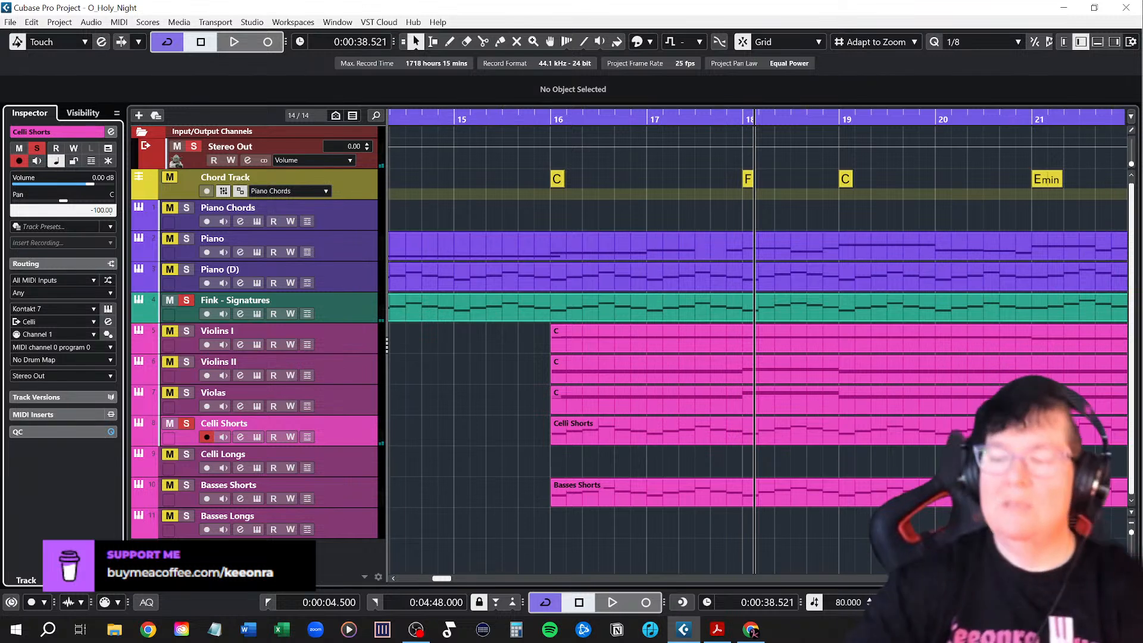
pyautogui.press('Delete')
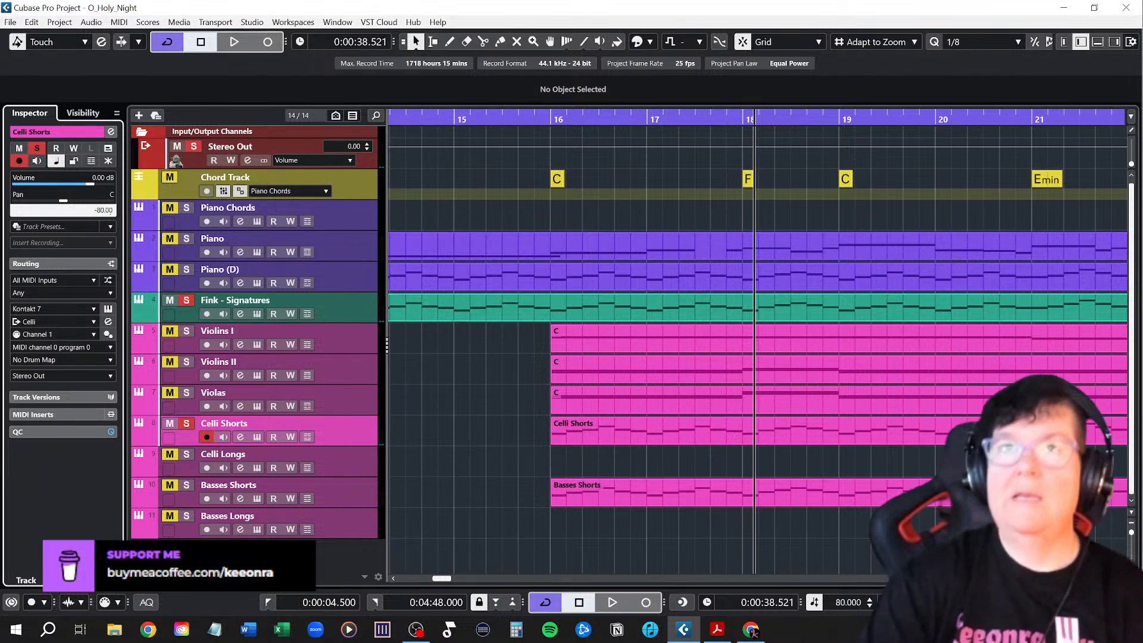
pyautogui.press('Return')
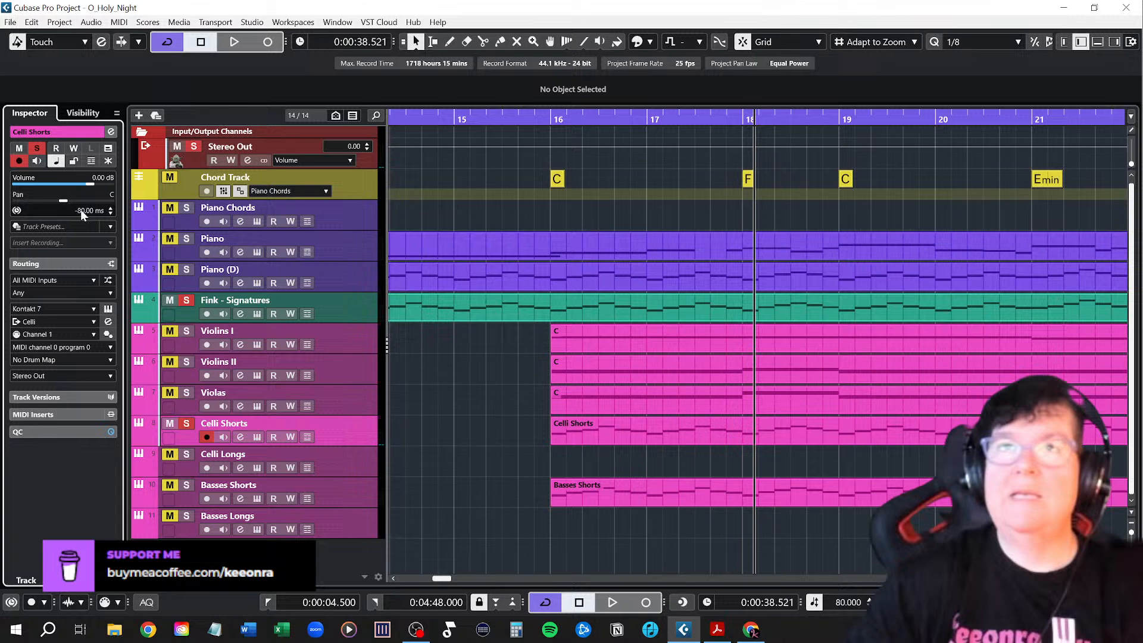
pyautogui.click(459, 118)
pyautogui.press('space')
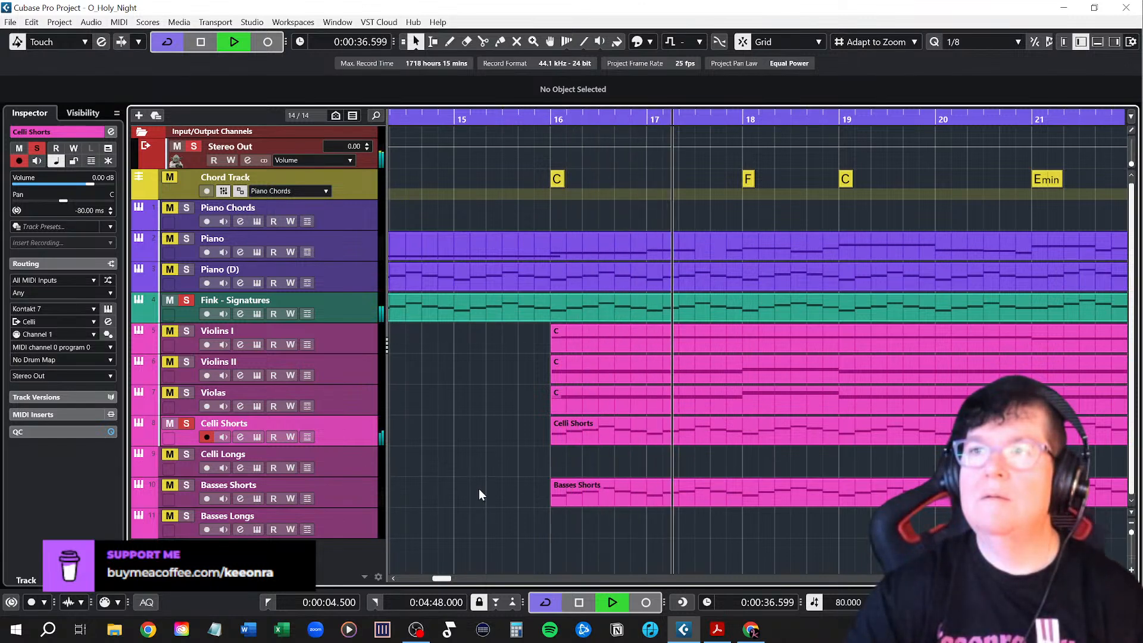
pyautogui.press('space')
# Set the track delay of the Basses Shorts track to -80 ms
pyautogui.click(355, 491)
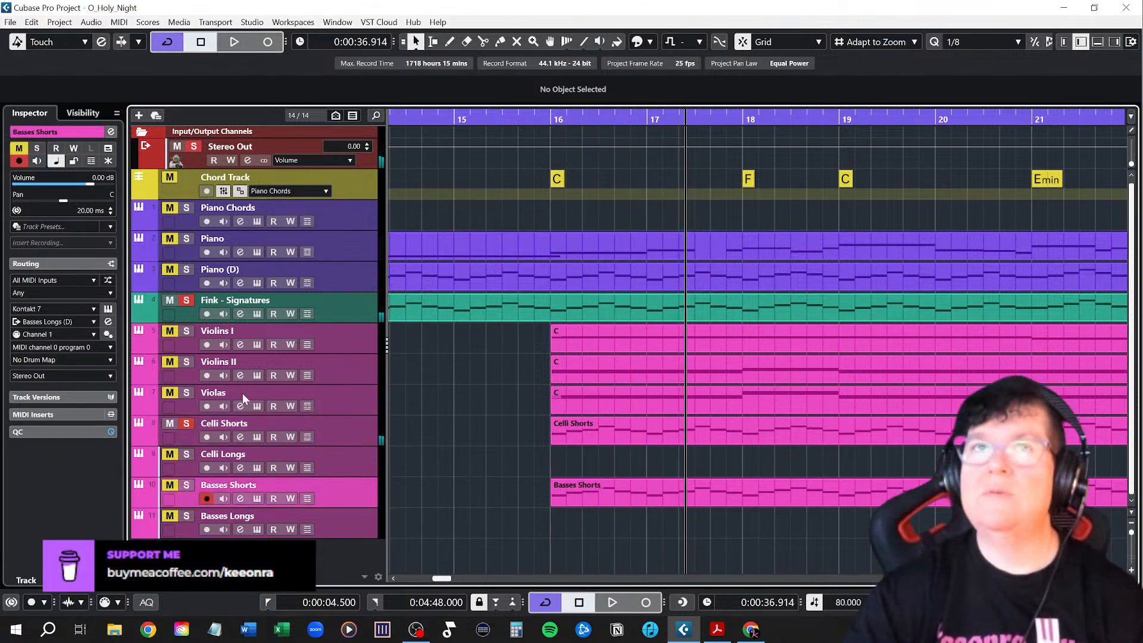
pyautogui.doubleClick(86, 210)
pyautogui.write('-8')
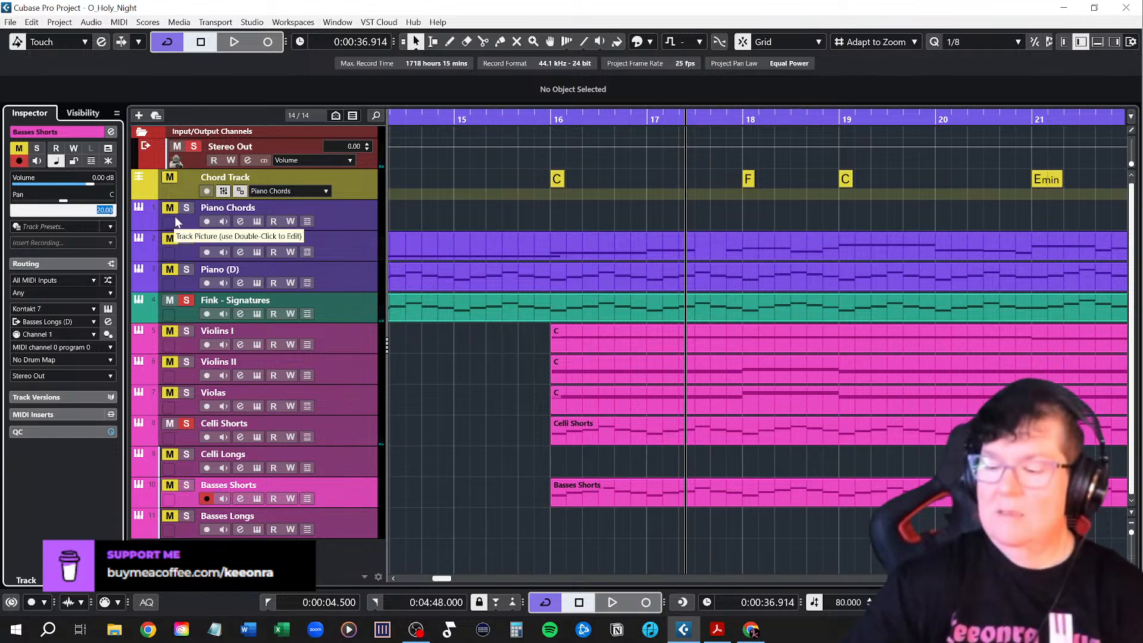
pyautogui.write('0')
pyautogui.press('Return')
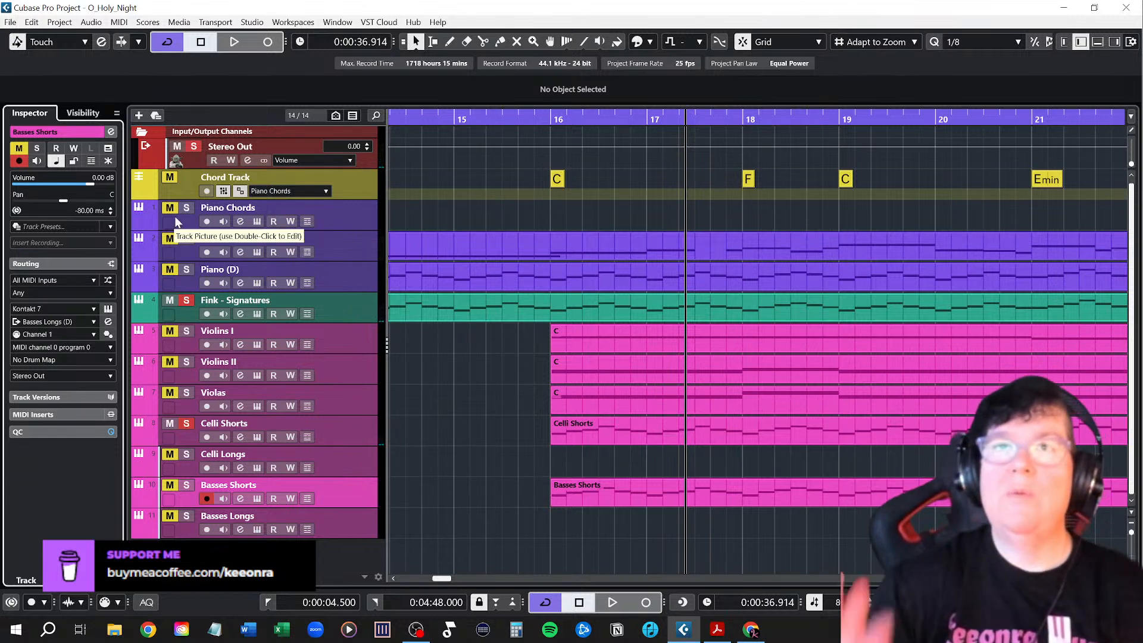
# Solo Basses Shorts alongside Fink - Signatures and Celli Shorts and listen from bar 15 through bar 17
pyautogui.click(190, 487)
pyautogui.click(450, 120)
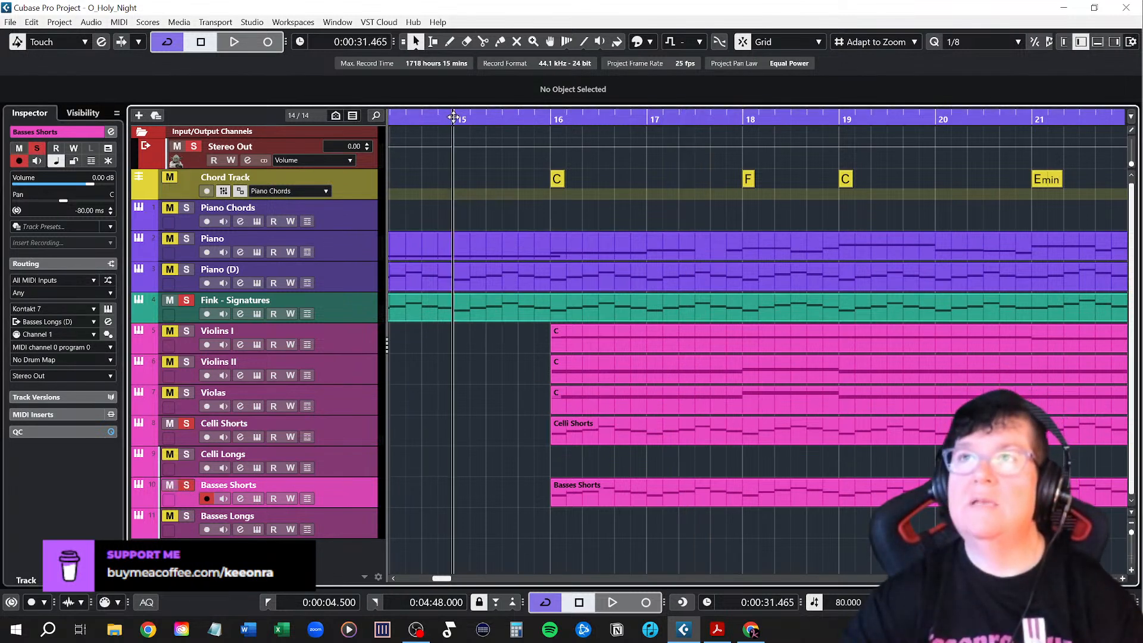
pyautogui.press('space')
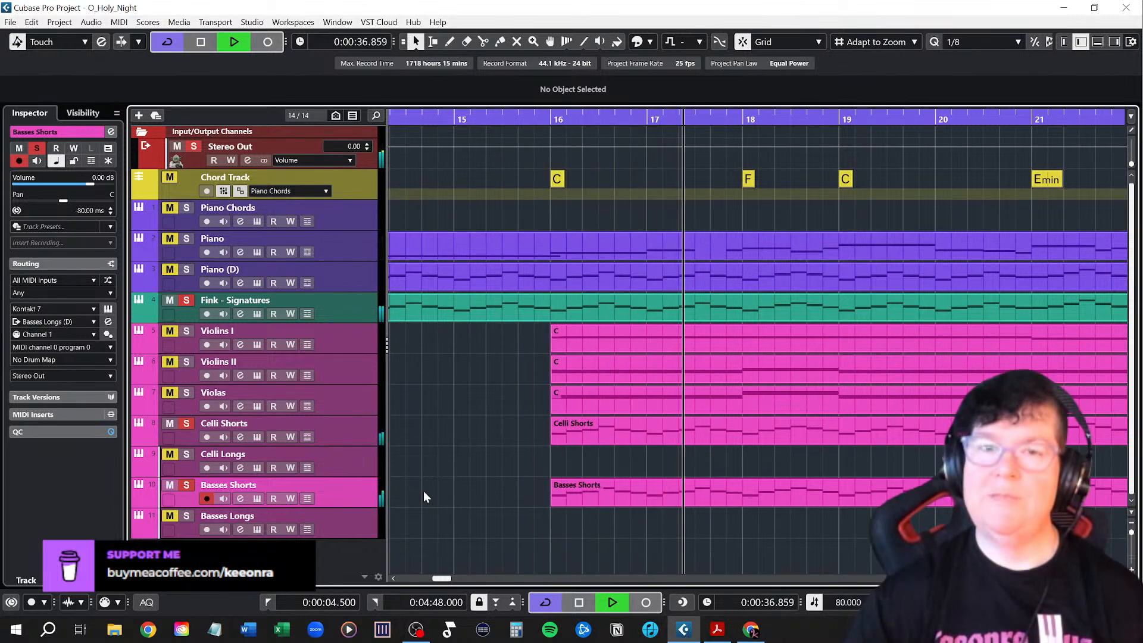
pyautogui.press('space')
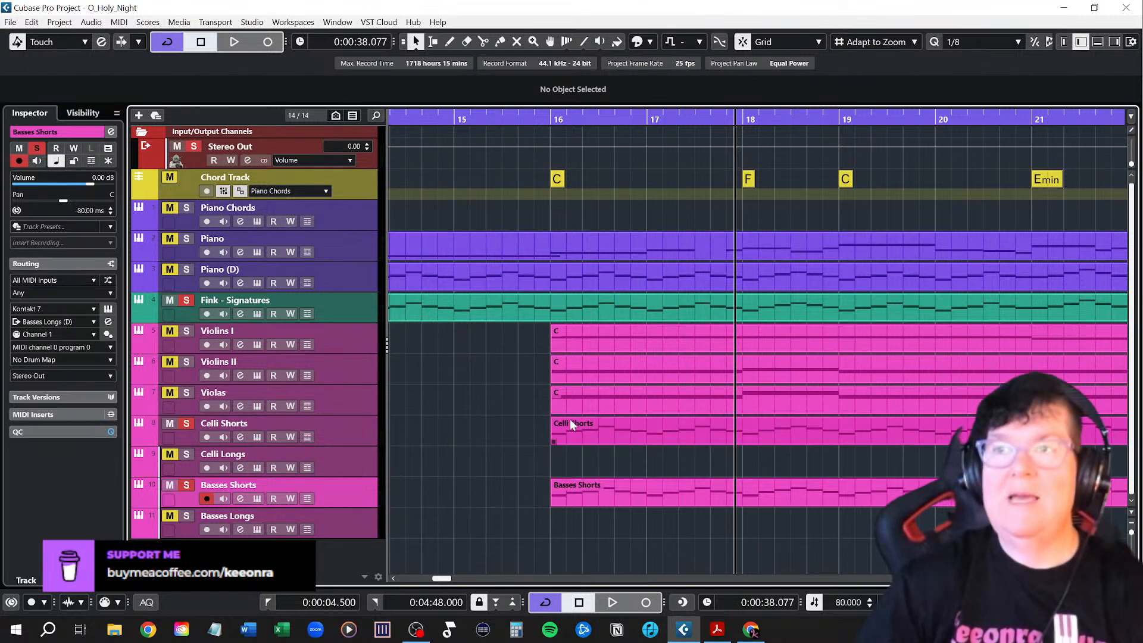
# Open the Celli Shorts part in the Key Editor and dock the editor in the project window's lower zone
pyautogui.doubleClick(591, 426)
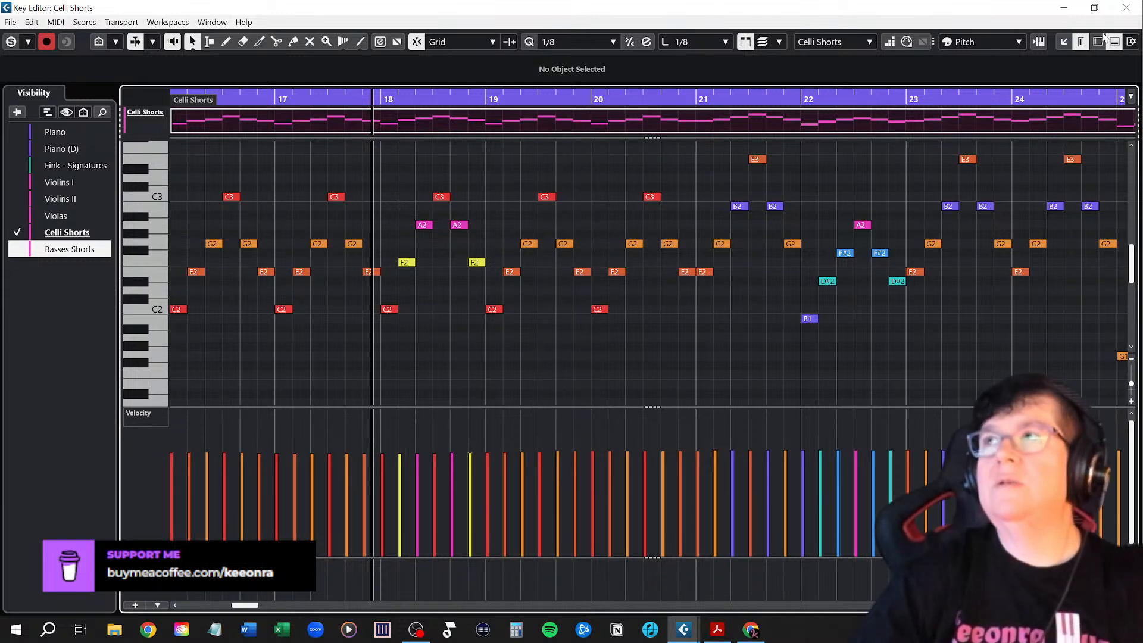
pyautogui.click(1063, 41)
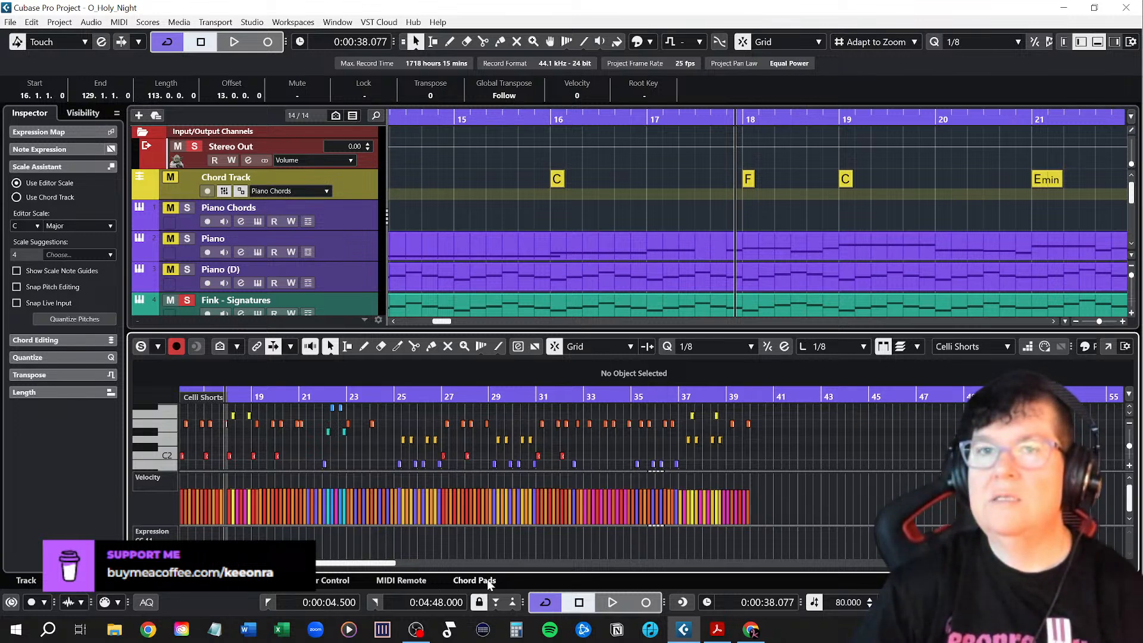
pyautogui.rightClick(153, 485)
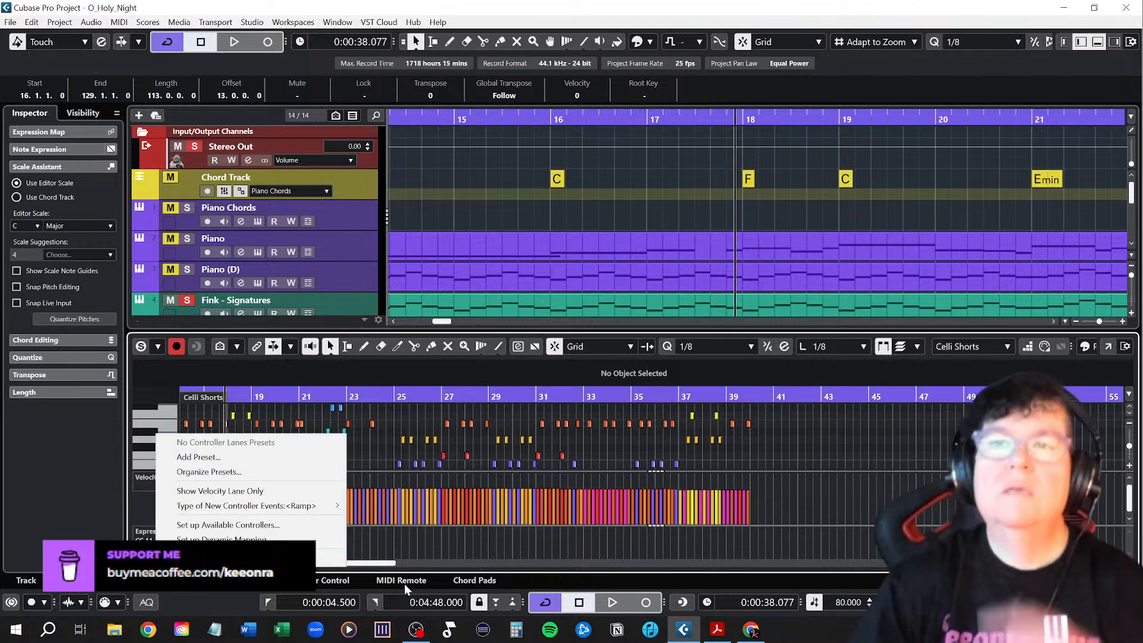
pyautogui.click(233, 605)
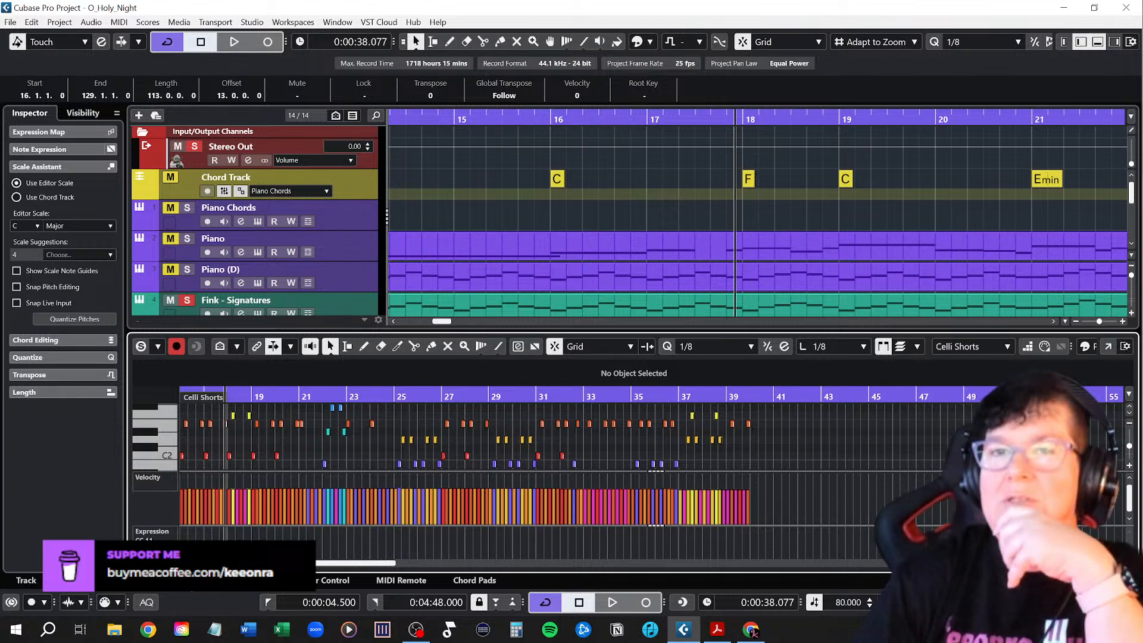
# Look through the MIDI Remote and Chord Pads pages of the lower zone
pyautogui.click(188, 581)
pyautogui.click(313, 588)
pyautogui.click(414, 577)
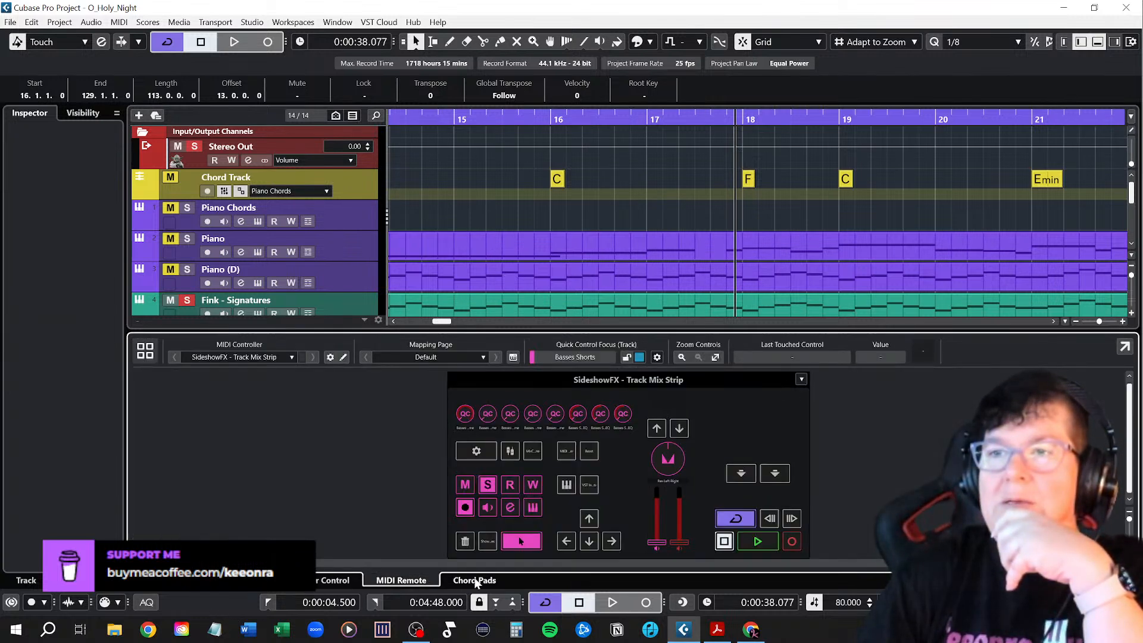
pyautogui.click(479, 578)
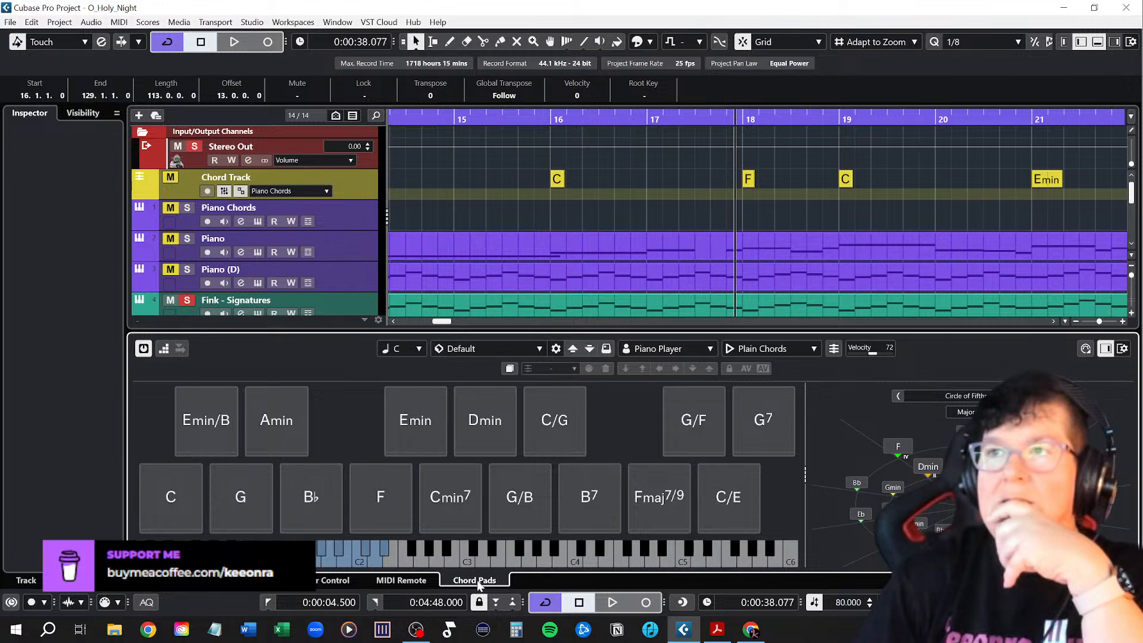
# Show the Celli Shorts part in the Score Editor, look through its notation in a separate window, and close that window
pyautogui.click(244, 580)
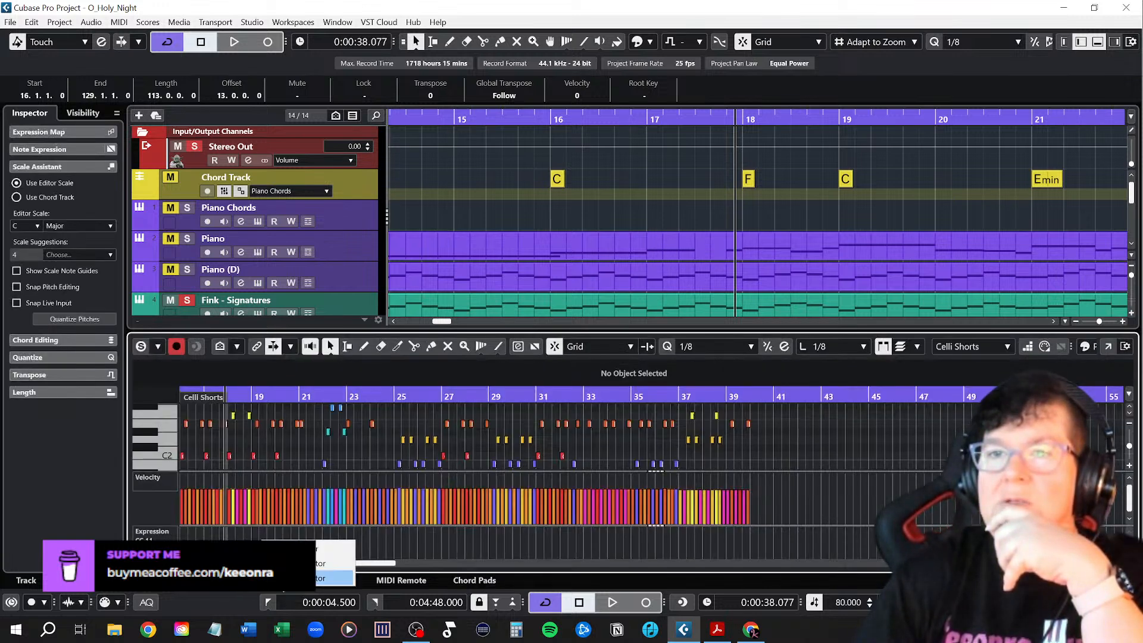
pyautogui.click(335, 578)
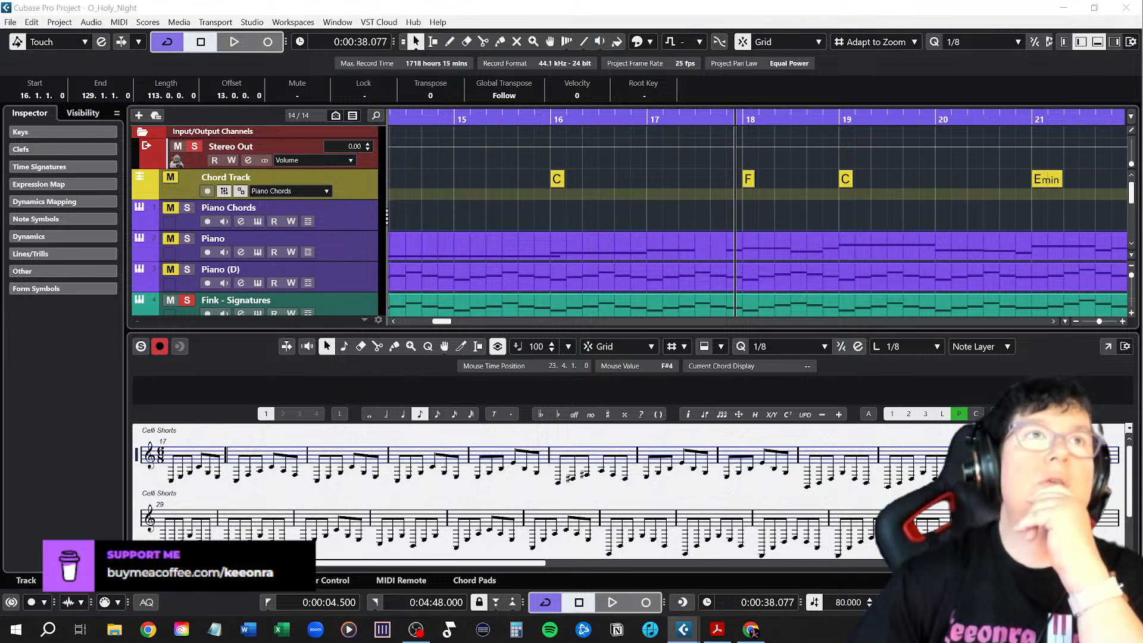
pyautogui.moveTo(0, 94); pyautogui.dragTo(701, 36)
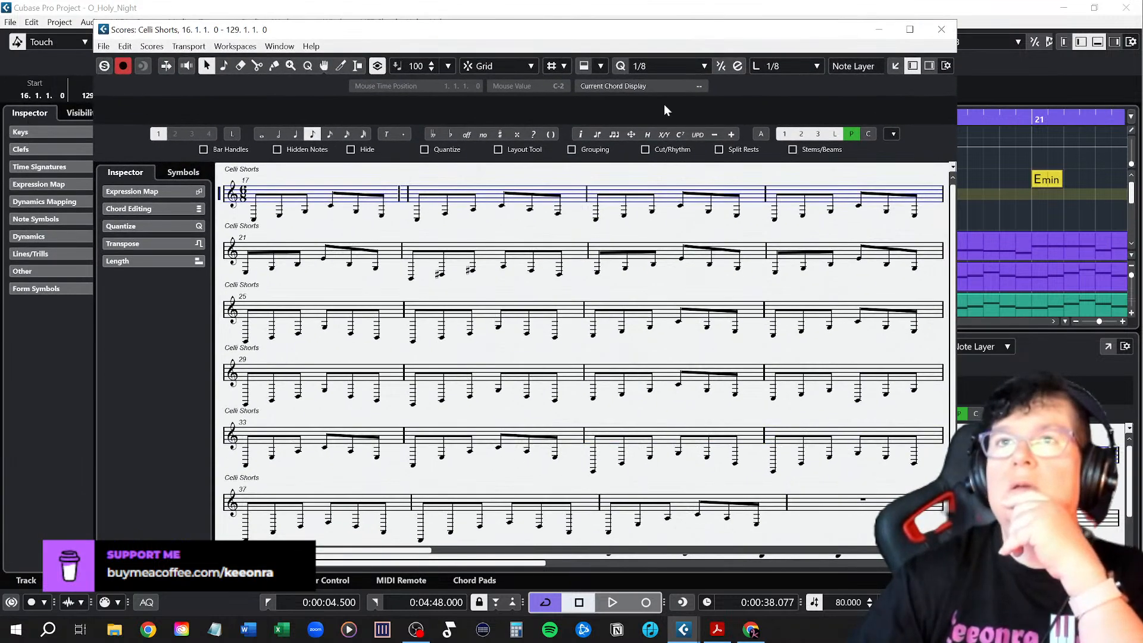
pyautogui.scroll(-3, 651, 367)
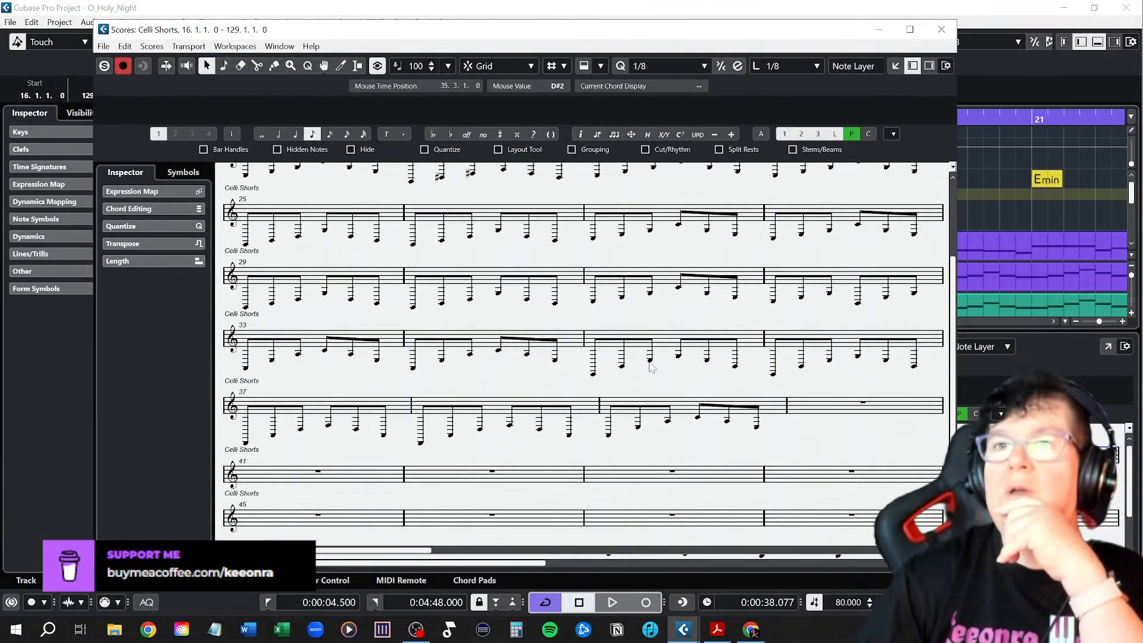
pyautogui.scroll(3, 651, 368)
pyautogui.scroll(2, 358, 284)
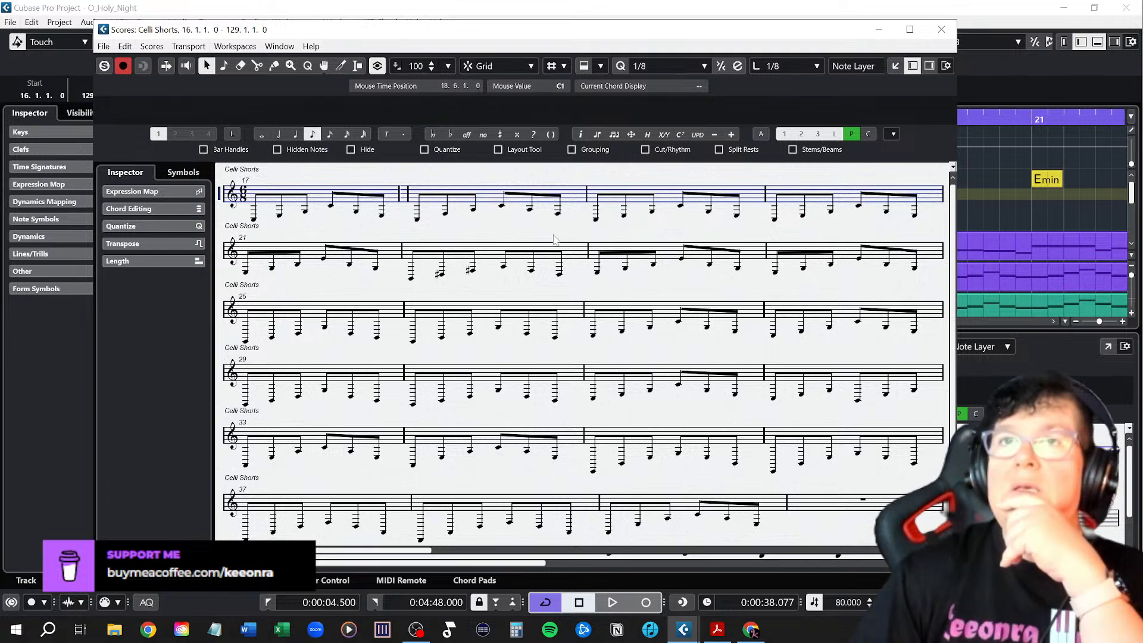
pyautogui.click(942, 29)
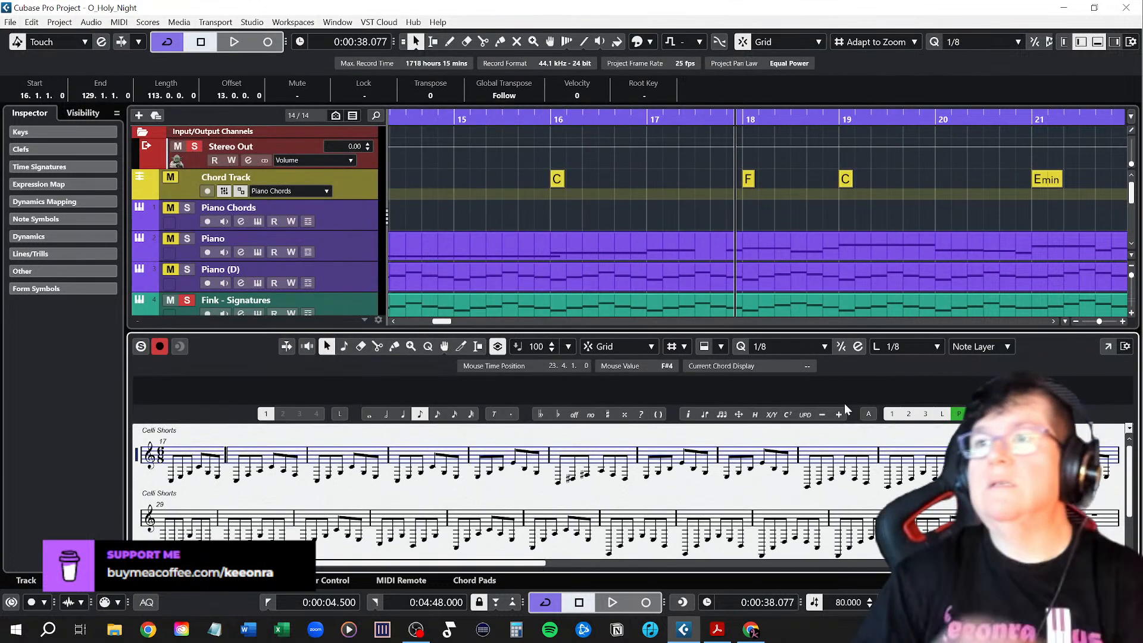
# Switch the lower zone back to the Key Editor and hide the lower zone
pyautogui.rightClick(357, 582)
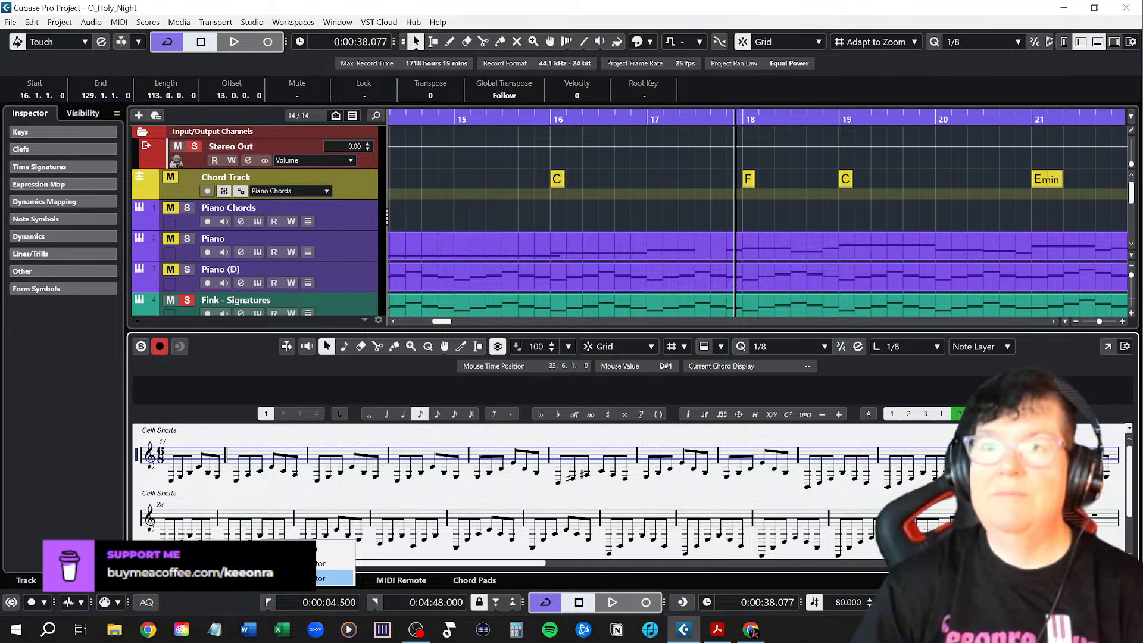
pyautogui.click(335, 563)
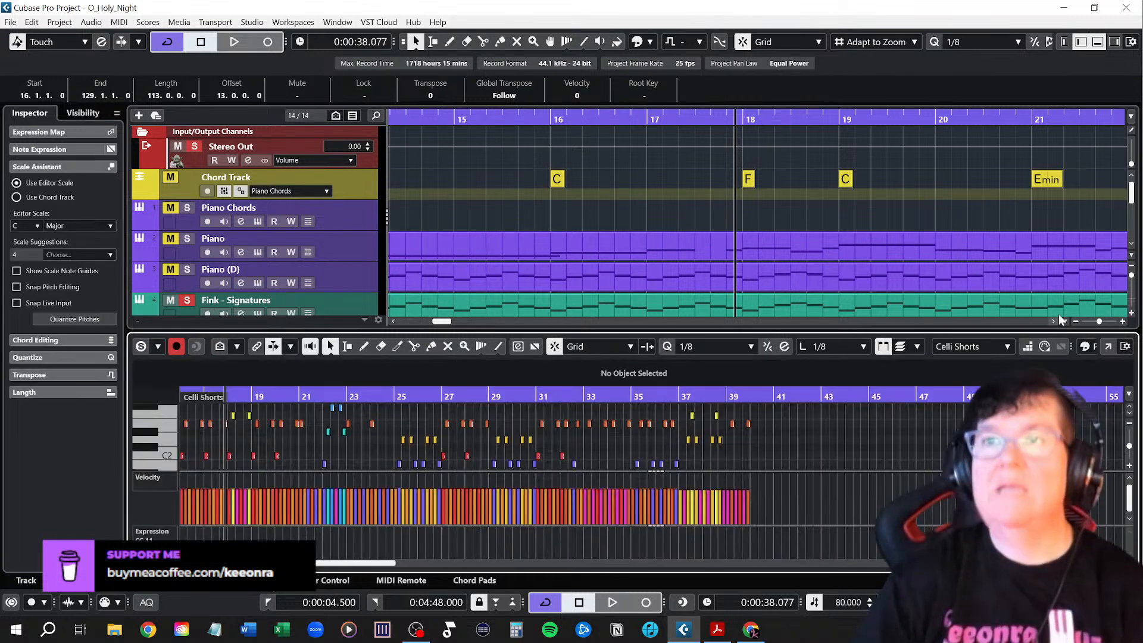
pyautogui.click(263, 581)
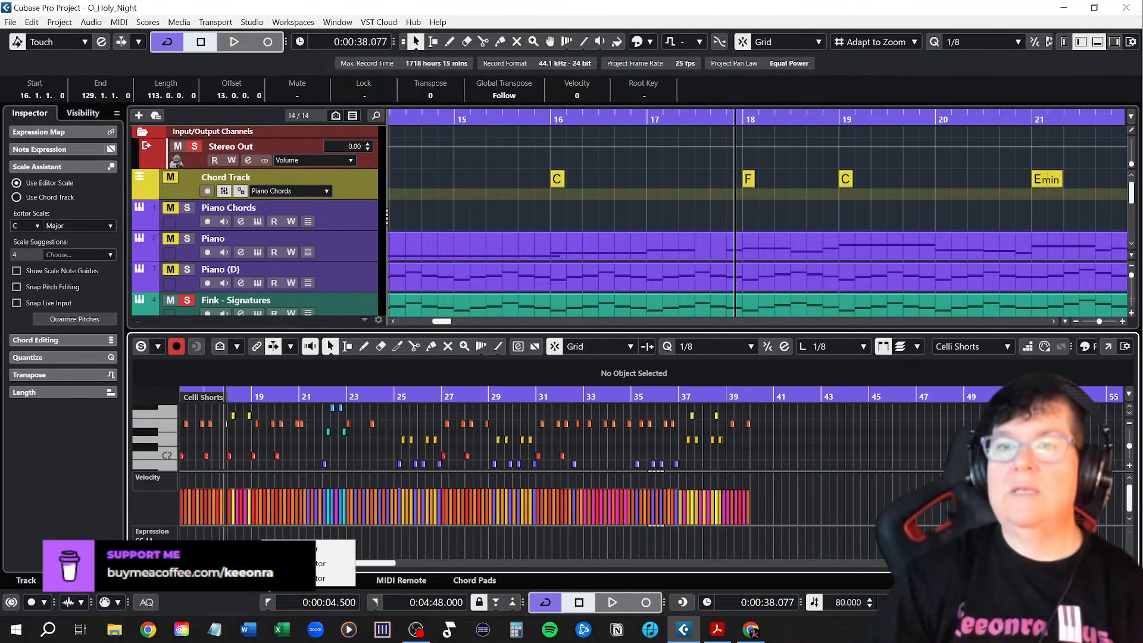
pyautogui.click(250, 581)
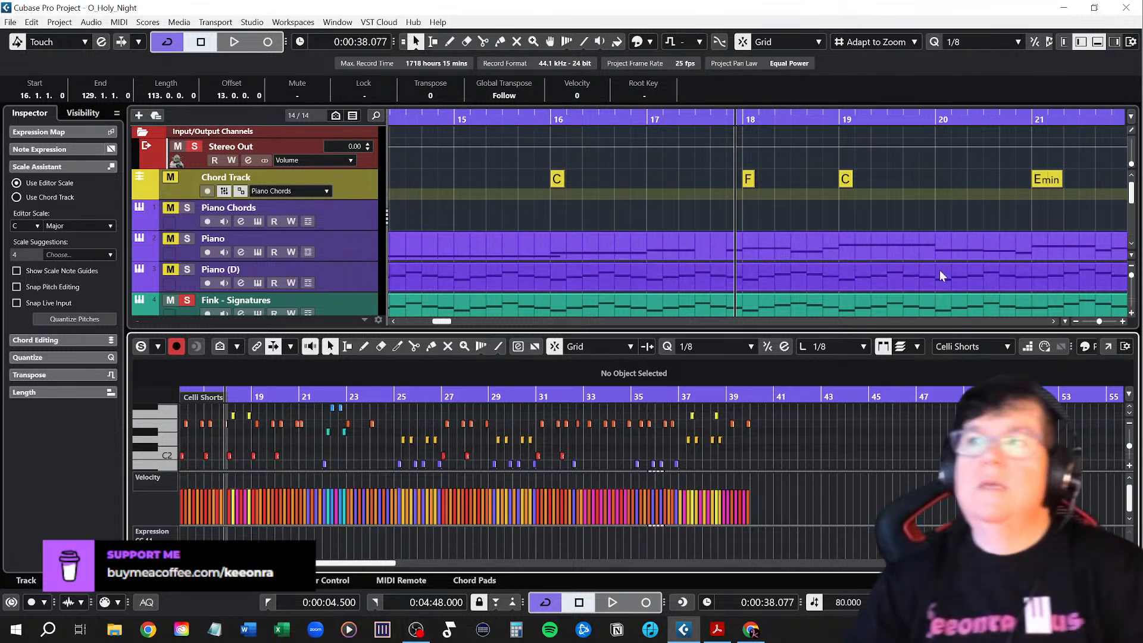
pyautogui.click(1097, 43)
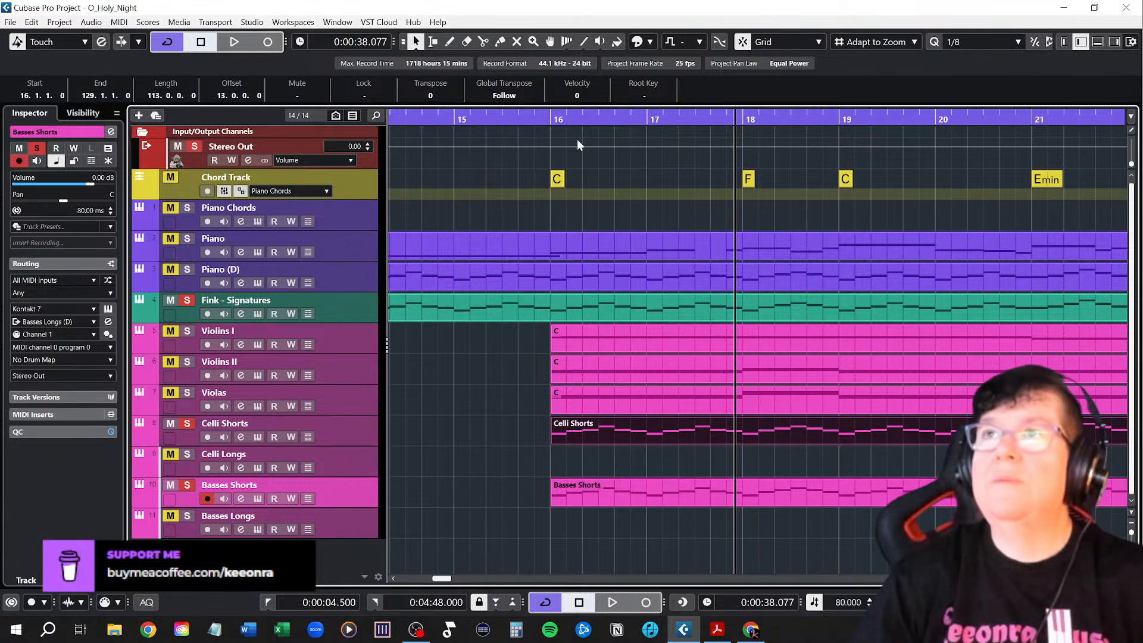
# Place the project cursor at bar 16 and show the string parts from there out to bar 40
pyautogui.click(552, 117)
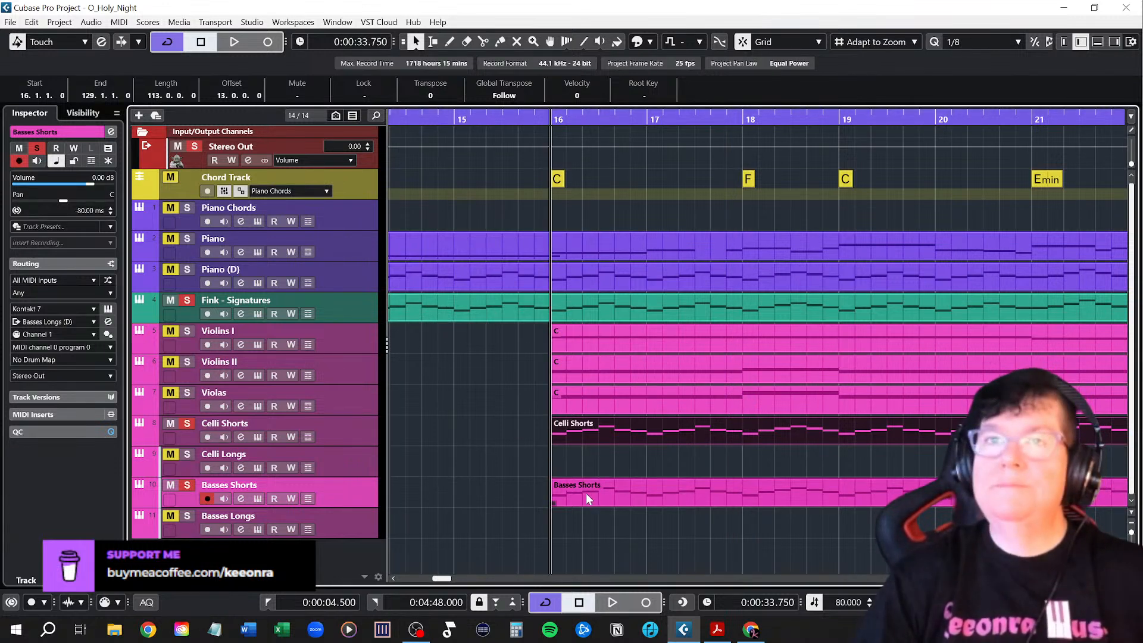
pyautogui.hscroll(-2, 488, 463)
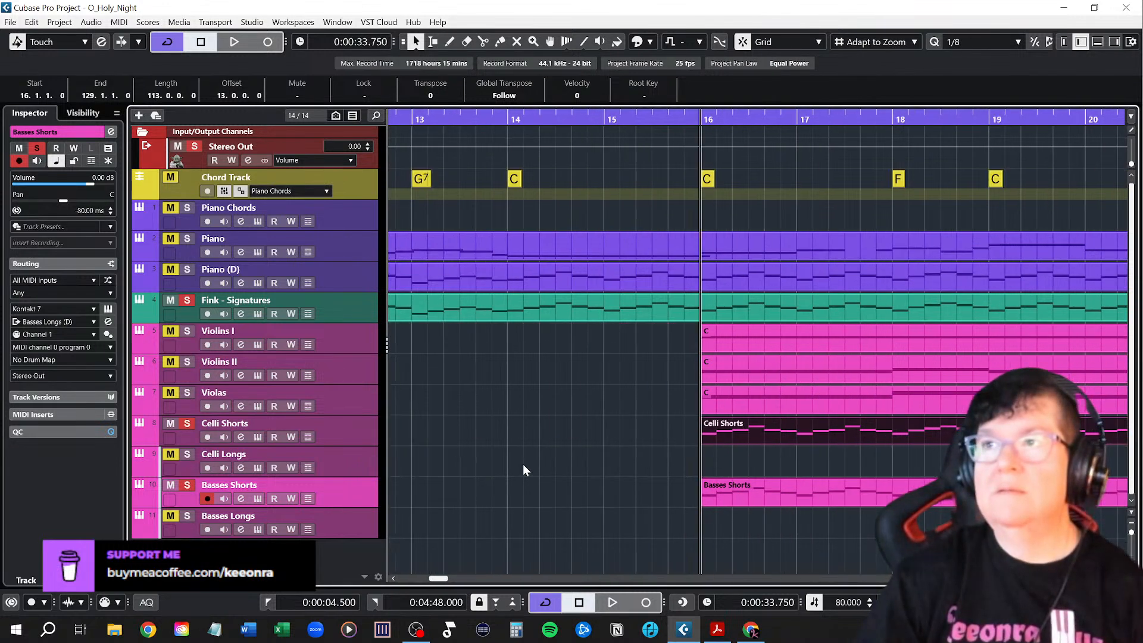
pyautogui.scroll(-4, 683, 473)
pyautogui.scroll(-3, 774, 484)
pyautogui.hscroll(4, 833, 490)
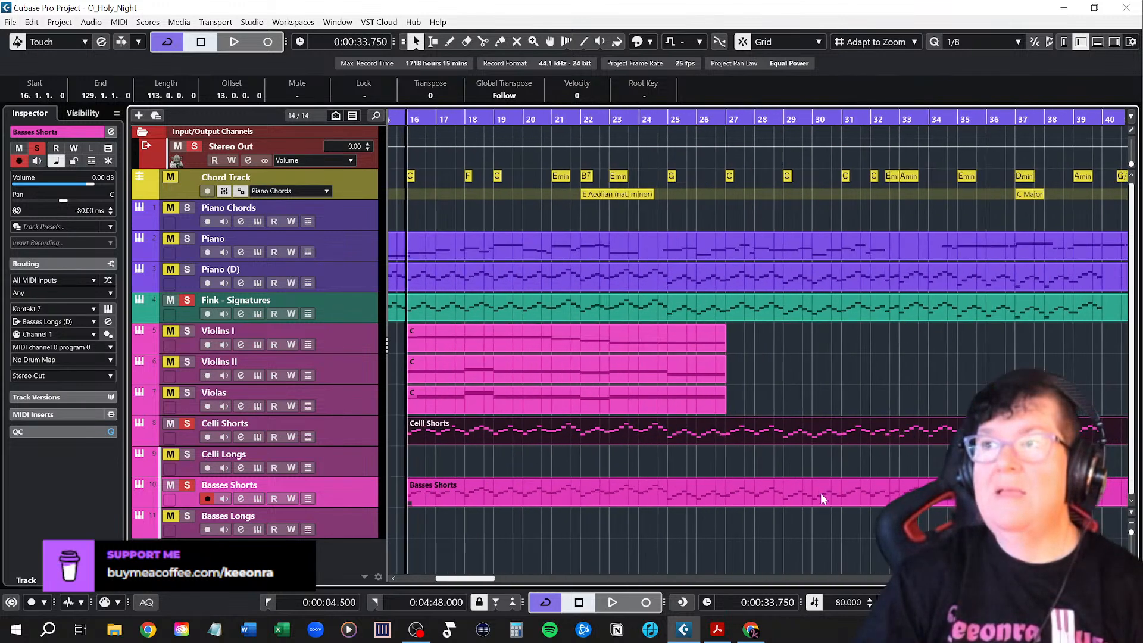
# Solo Violins I with Fink - Signatures in place of Celli Shorts and Basses Shorts, and play the passage from about bar 14
pyautogui.hscroll(-1, 797, 497)
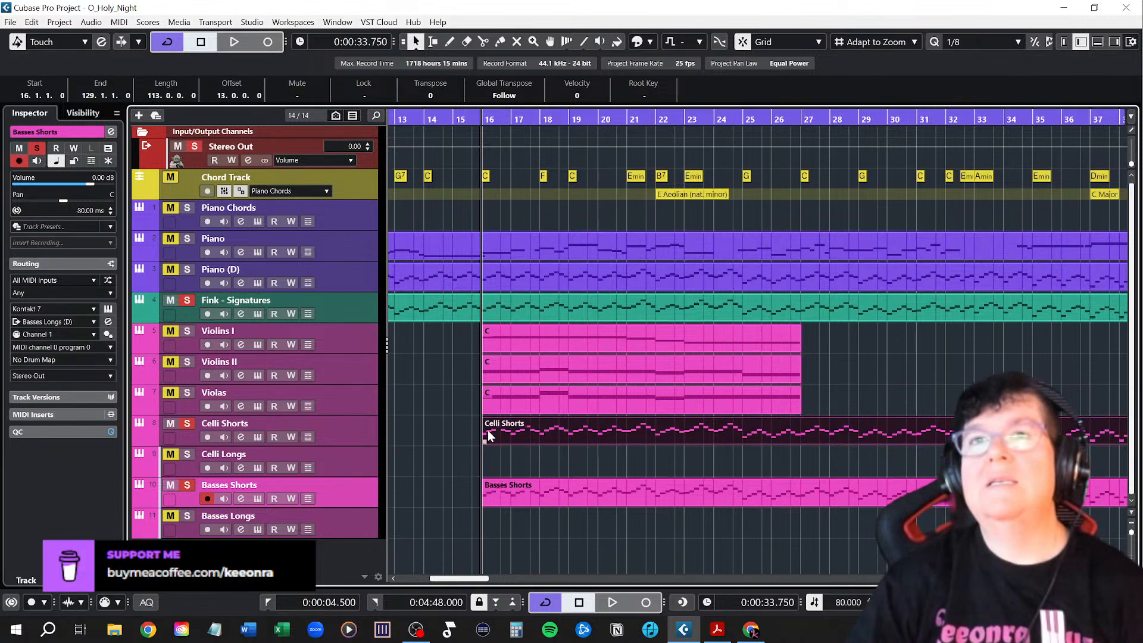
pyautogui.click(187, 331)
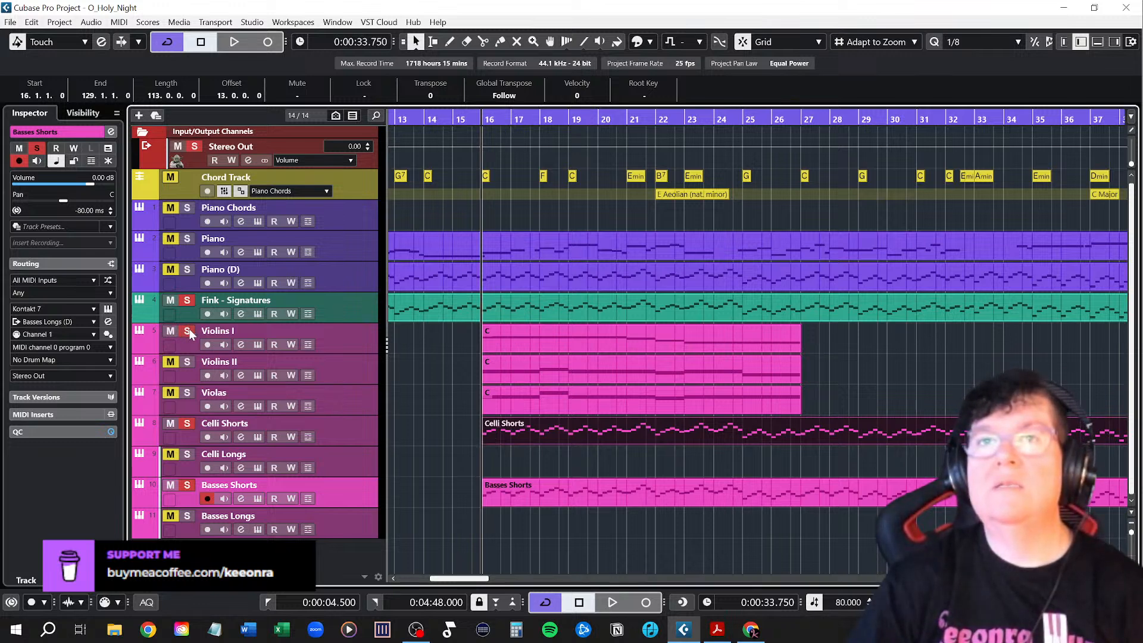
pyautogui.click(187, 486)
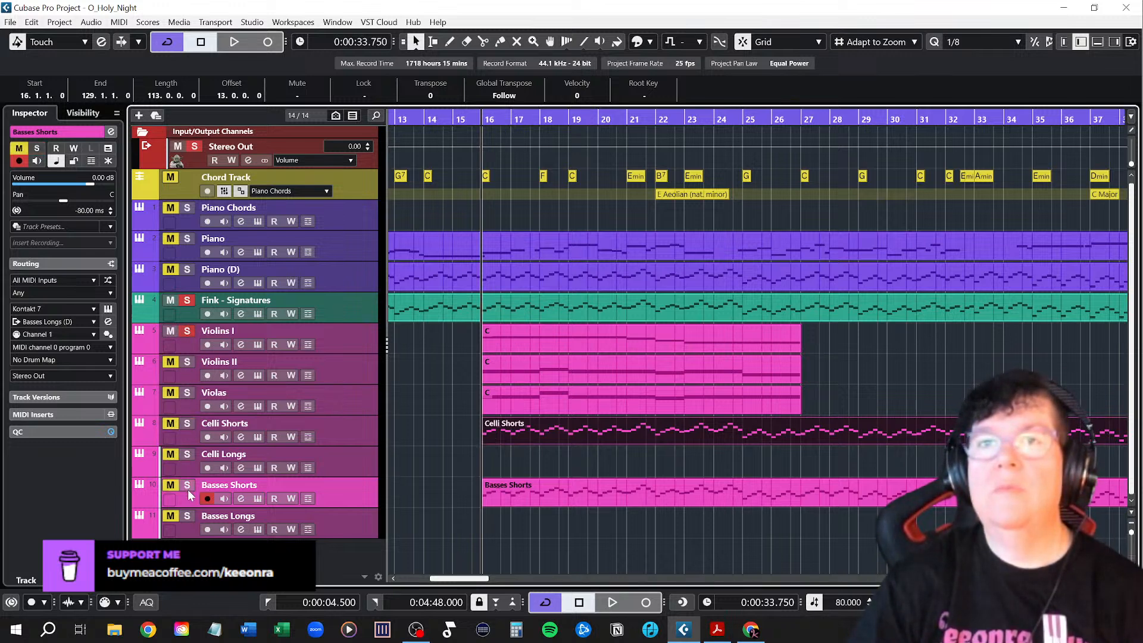
pyautogui.click(426, 118)
pyautogui.press('space')
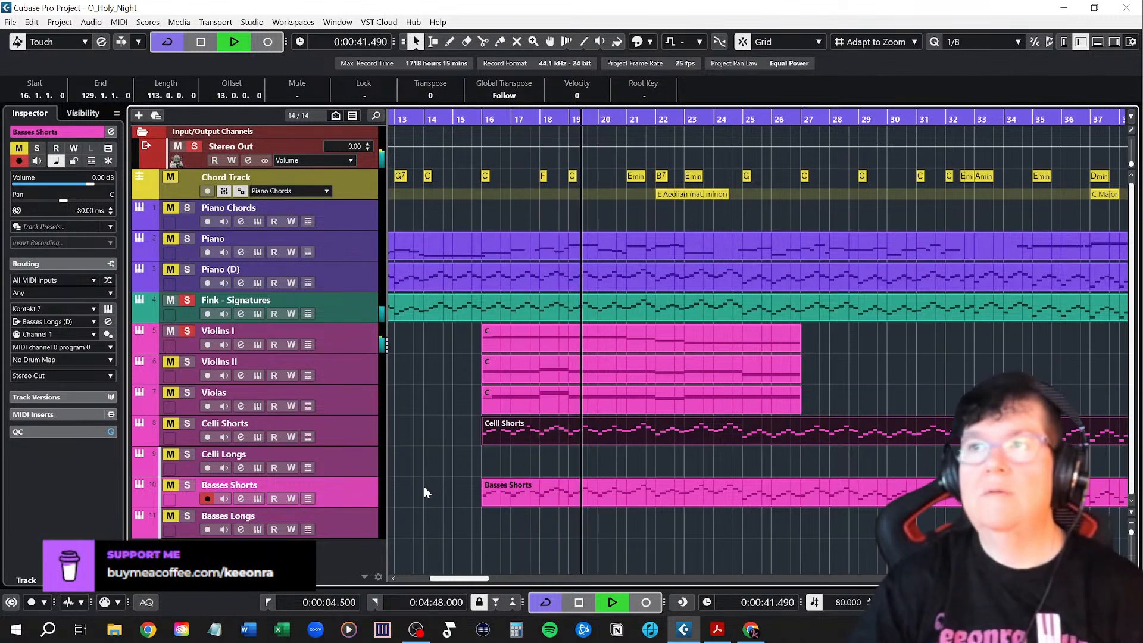
pyautogui.press('space')
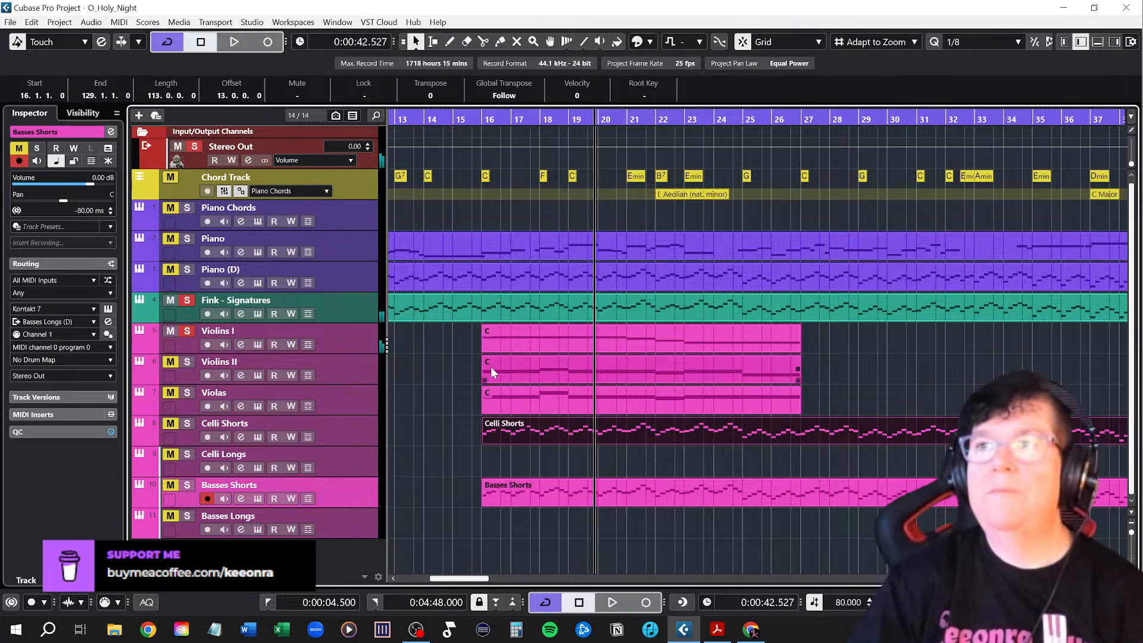
pyautogui.press('space')
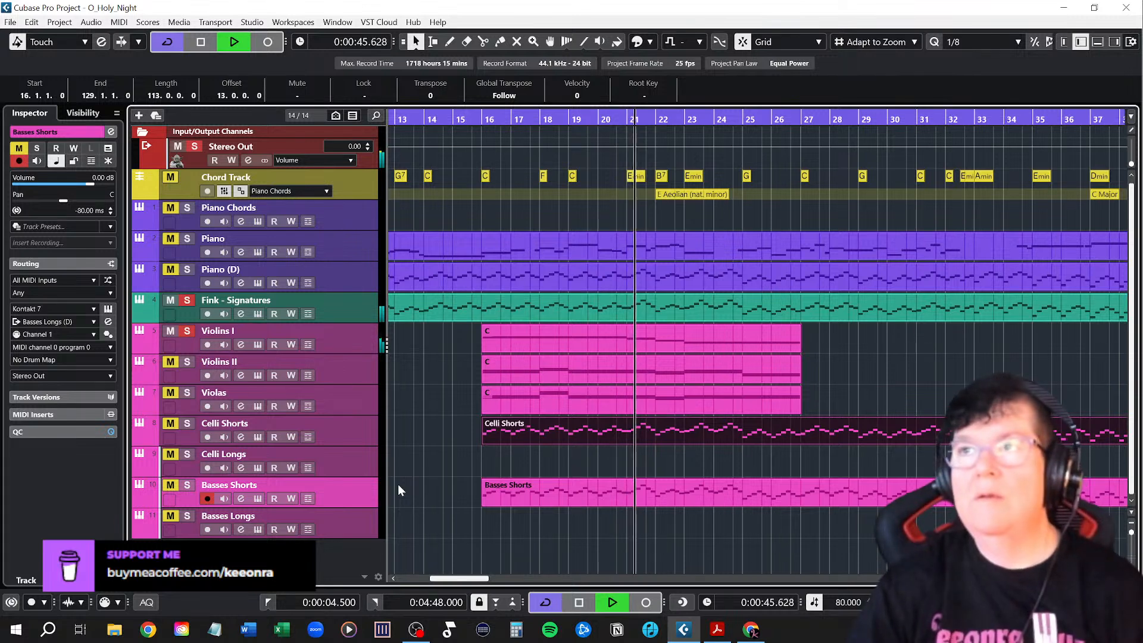
pyautogui.press('space')
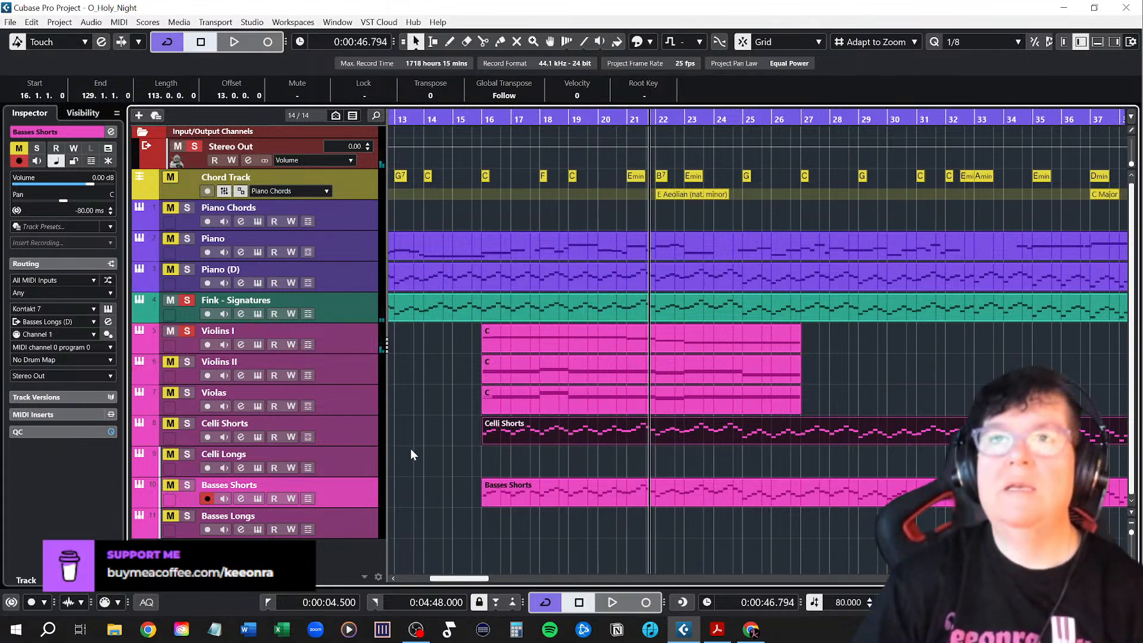
# Compare the track delays of Violins I and Celli Shorts, and set the Violins I track delay to -80 ms
pyautogui.click(344, 342)
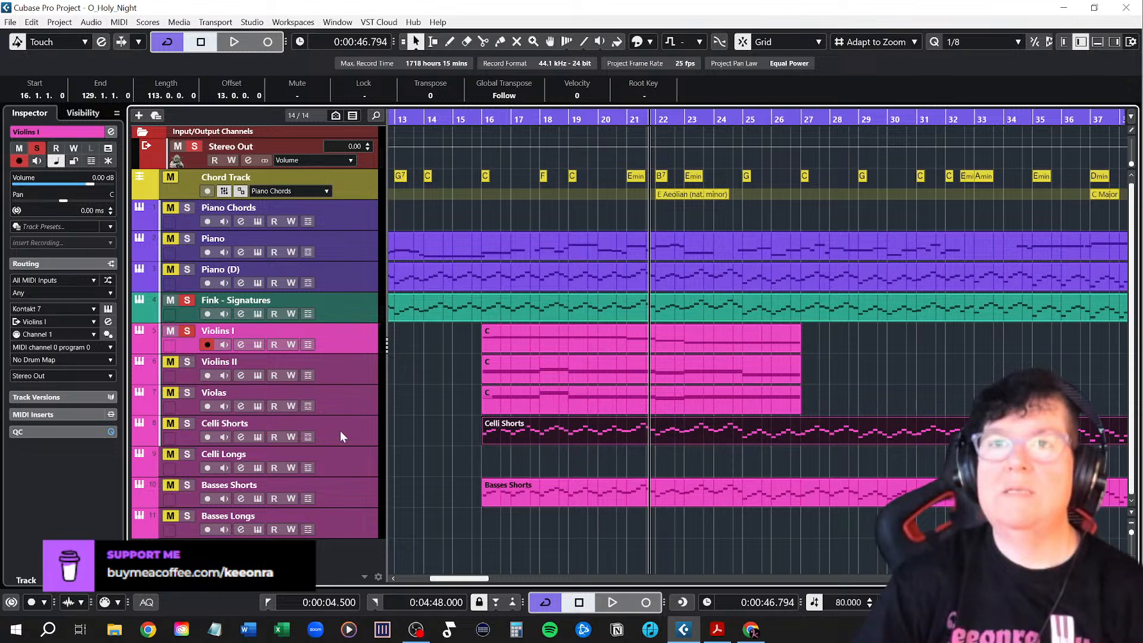
pyautogui.click(366, 433)
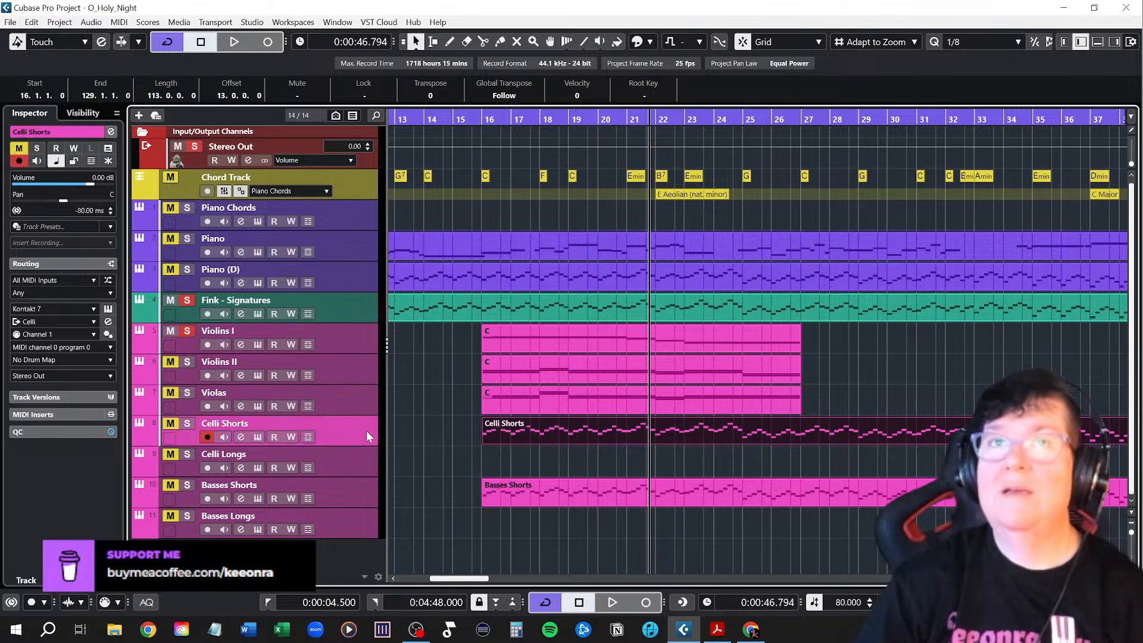
pyautogui.click(358, 343)
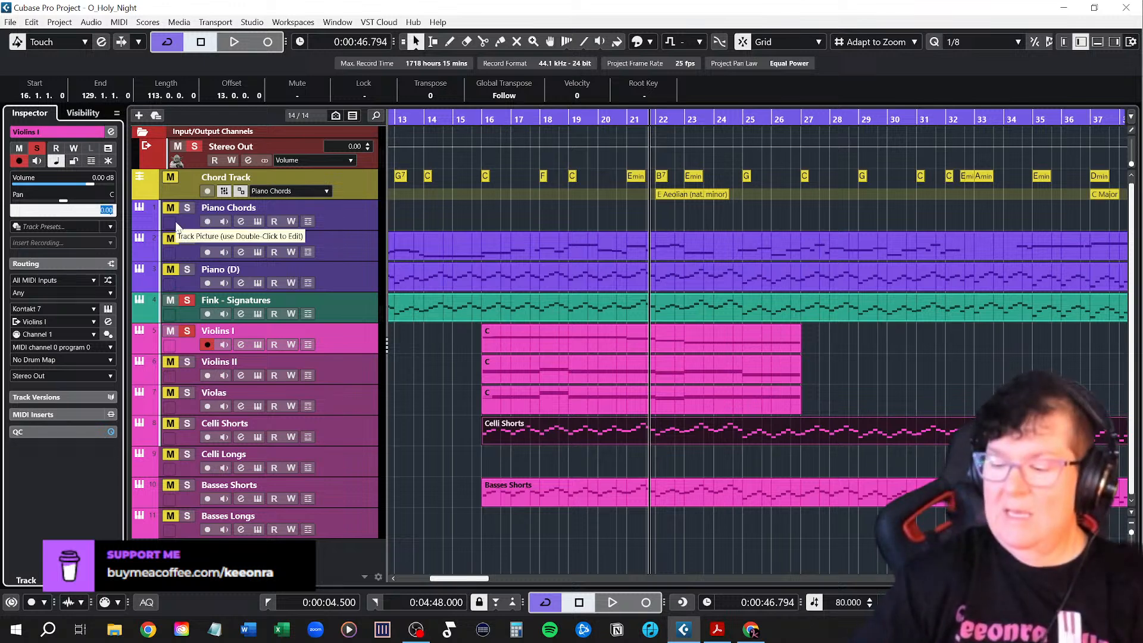
pyautogui.write('-80')
pyautogui.press('Return')
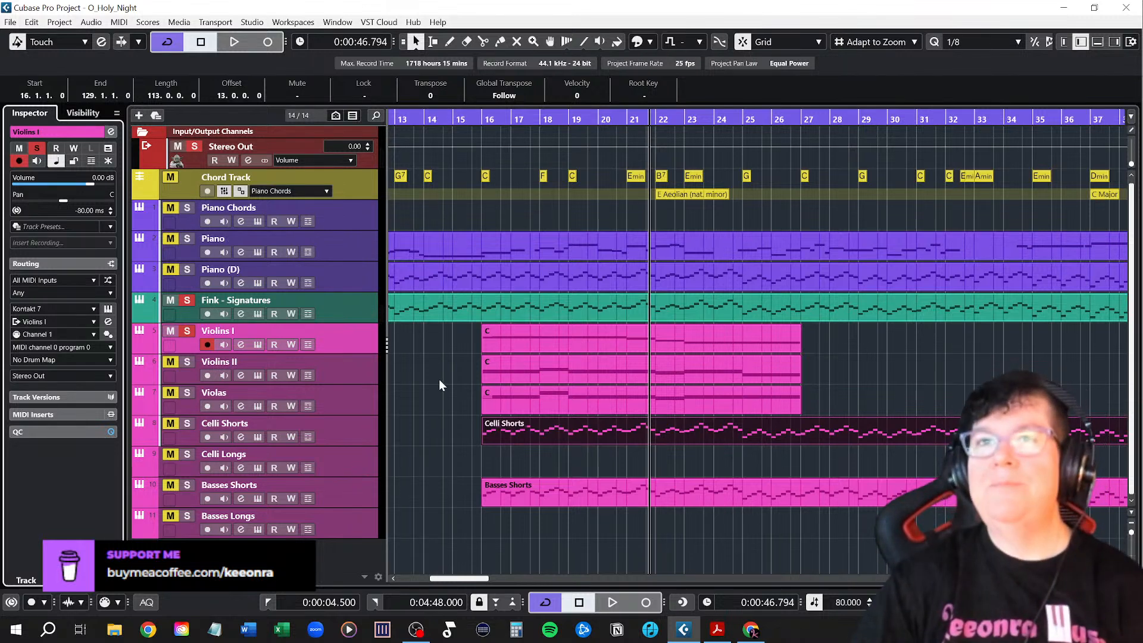
# Play Violins I against Fink - Signatures from bar 15 to check the timing, and return the cursor to just before bar 16
pyautogui.click(452, 132)
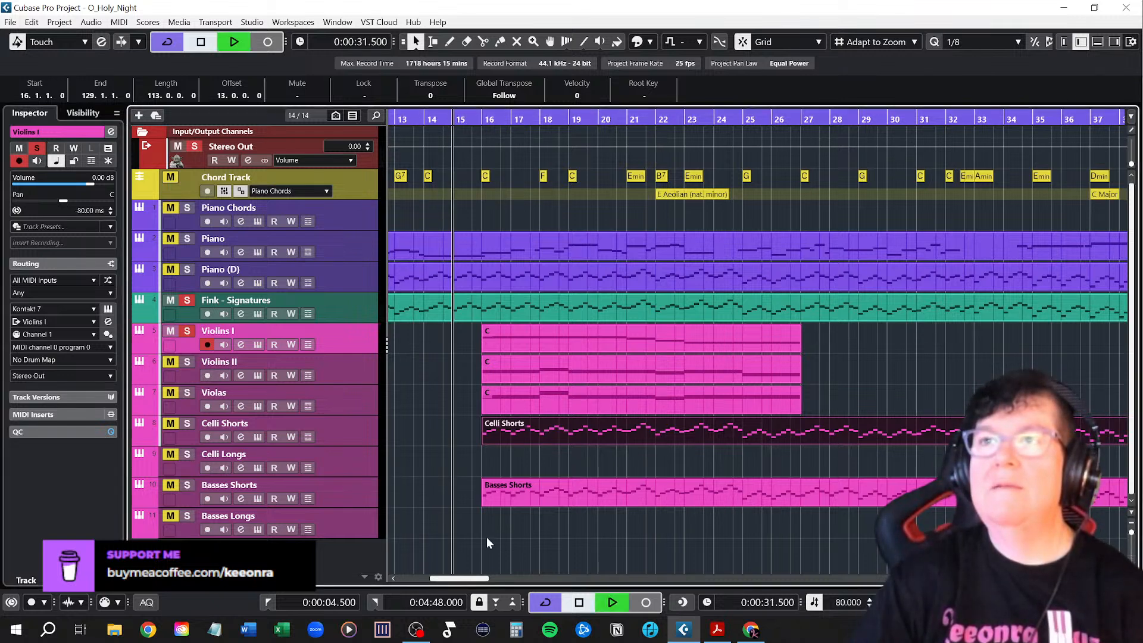
pyautogui.press('space')
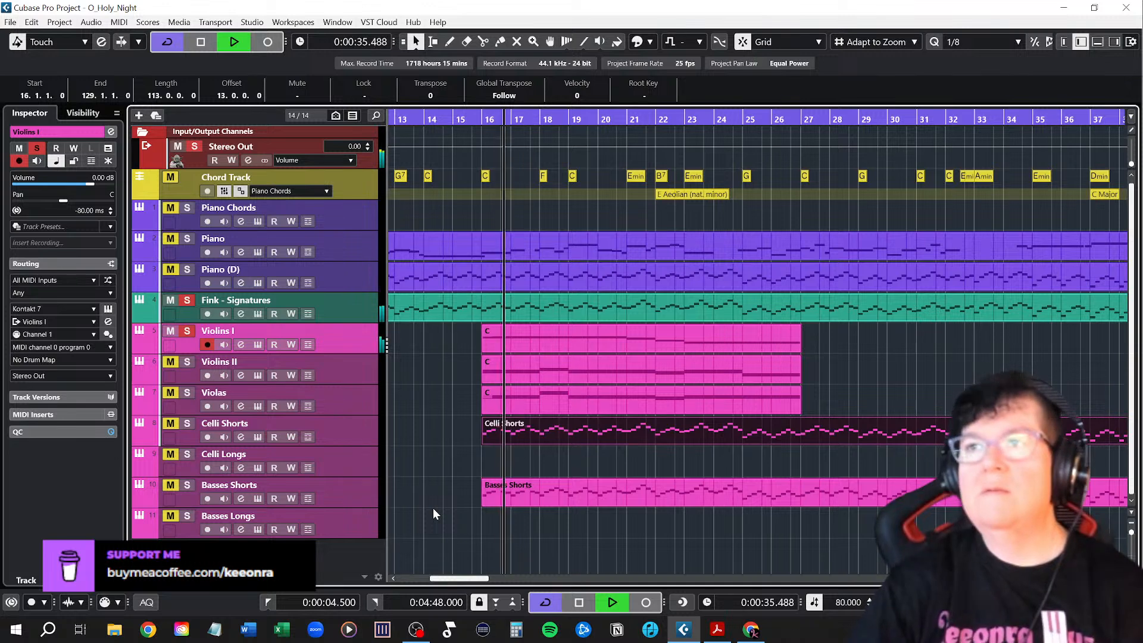
pyautogui.click(607, 118)
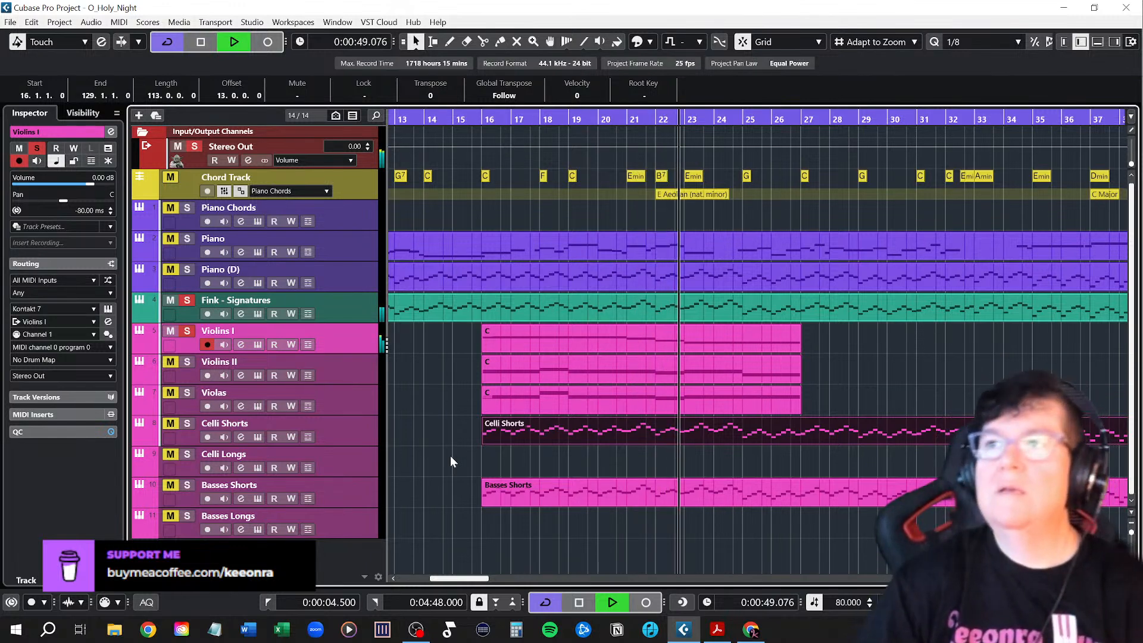
pyautogui.press('space')
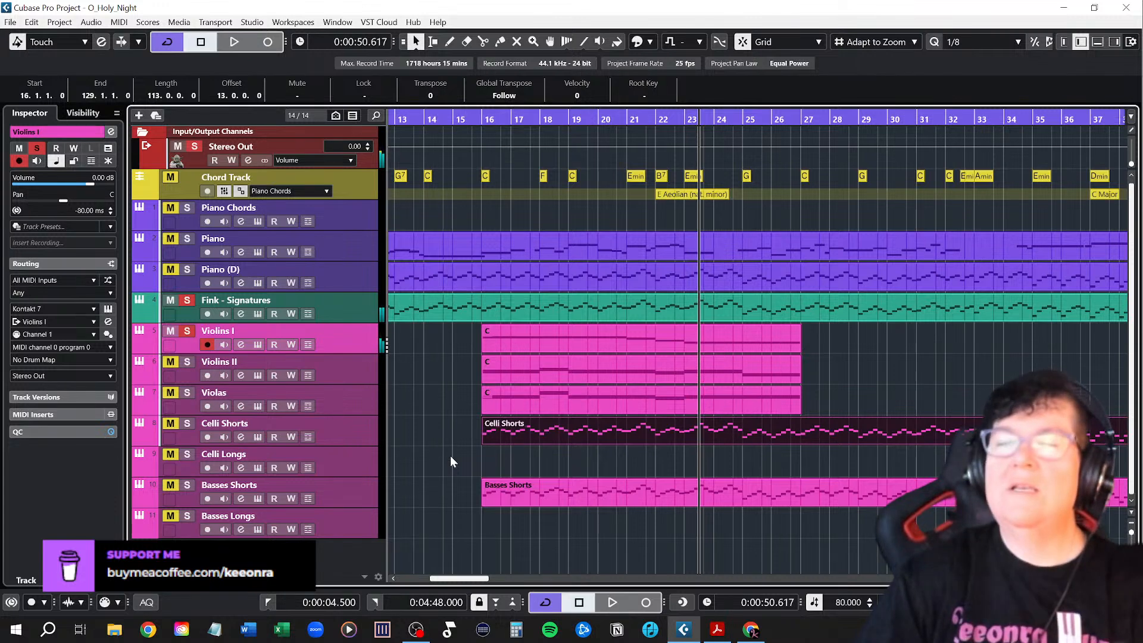
pyautogui.click(471, 117)
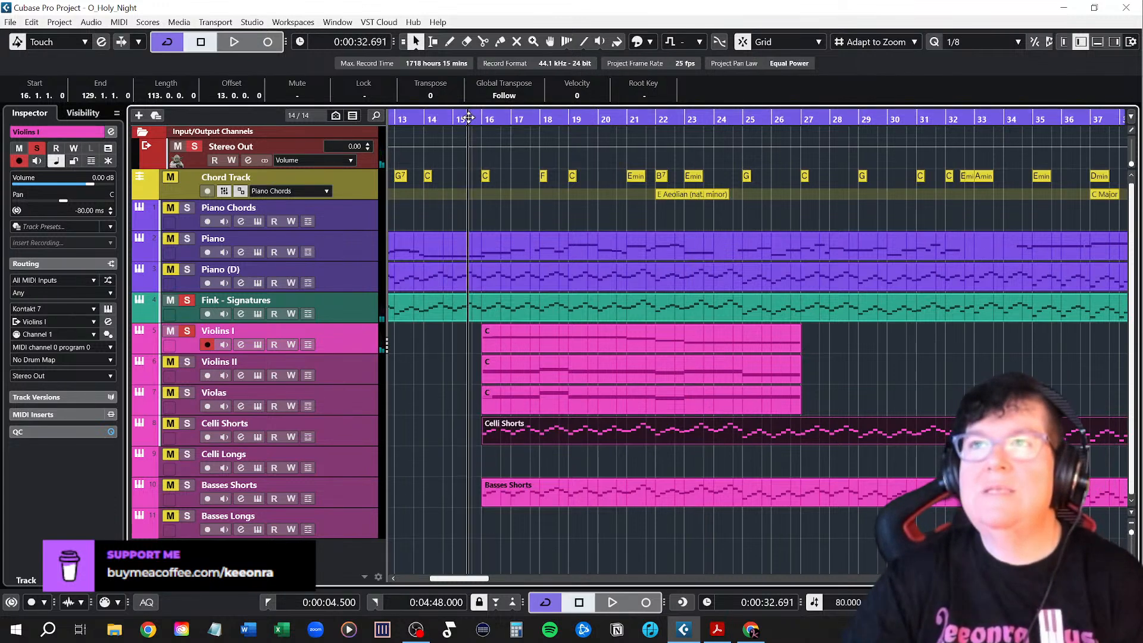
# Set the Violins II track delay to -80 ms
pyautogui.click(356, 373)
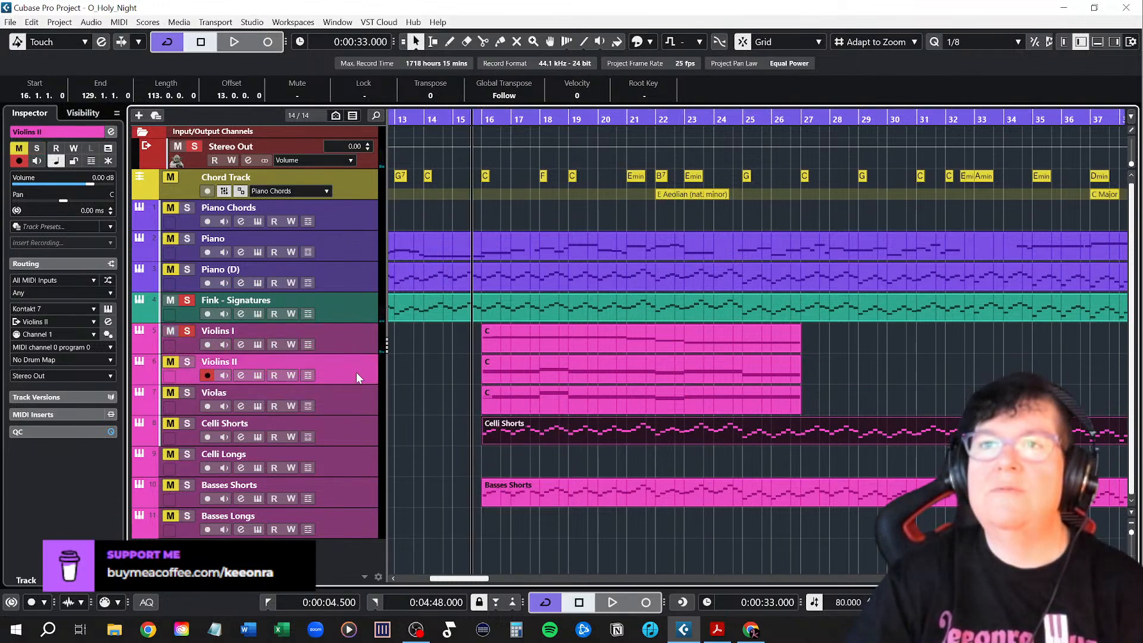
pyautogui.doubleClick(94, 212)
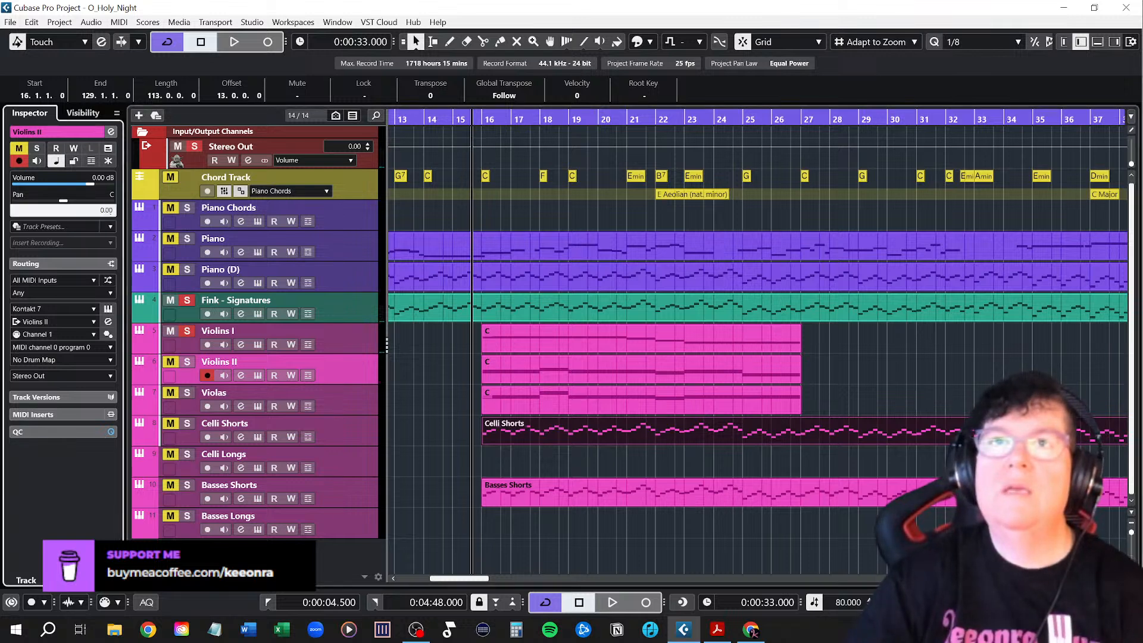
pyautogui.write('-80')
pyautogui.press('Return')
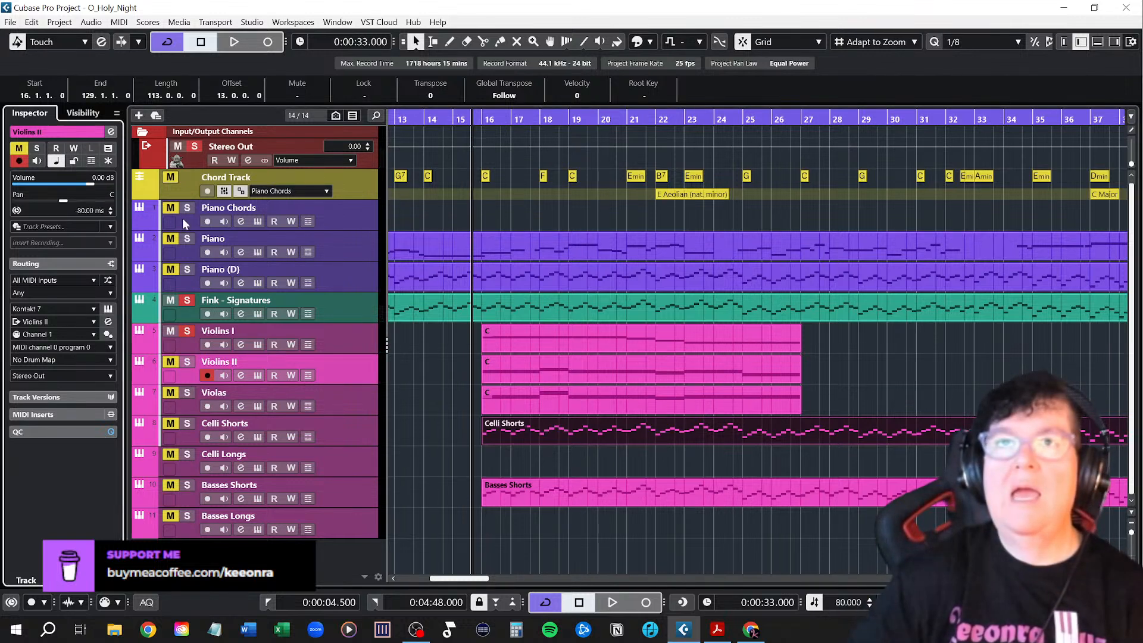
# Set the Violas track delay to -80 ms
pyautogui.click(352, 399)
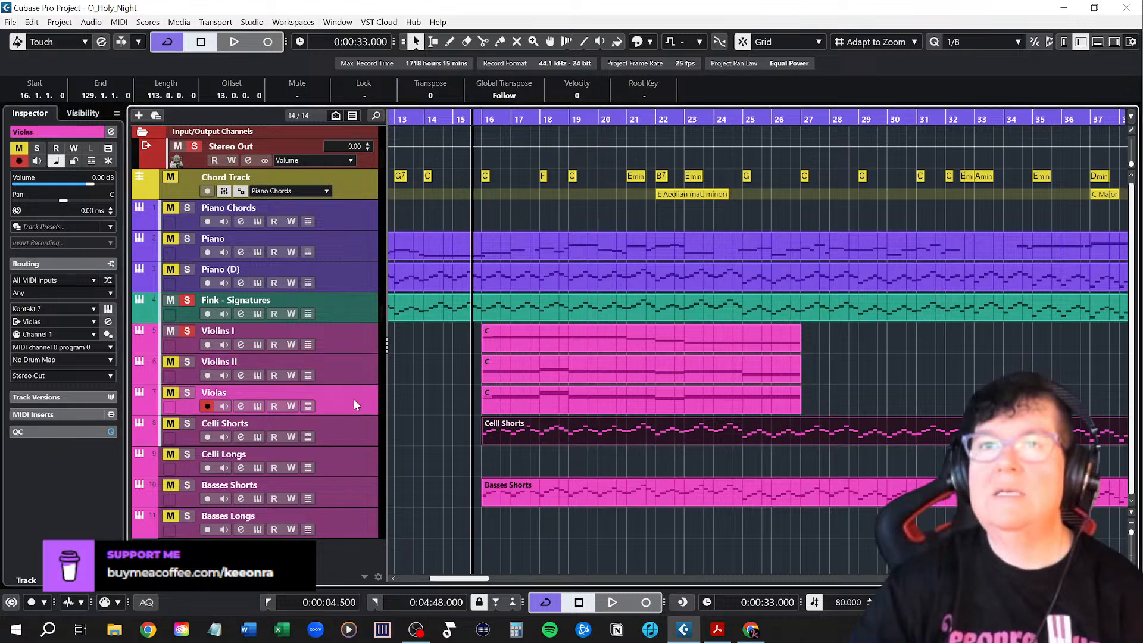
pyautogui.doubleClick(96, 210)
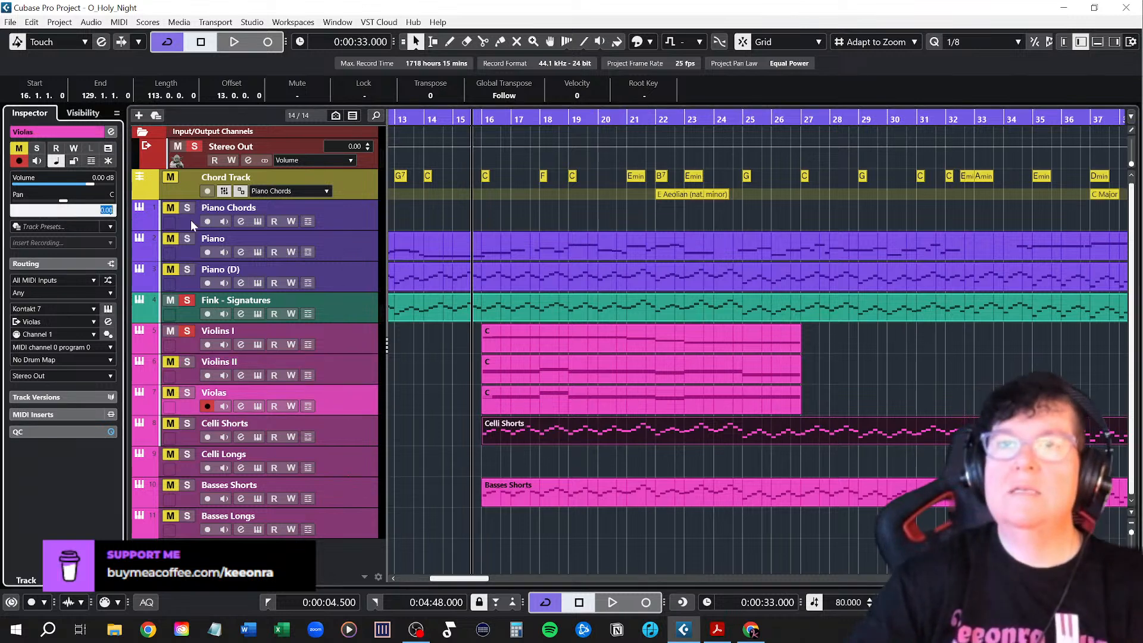
pyautogui.write('-80')
pyautogui.press('Return')
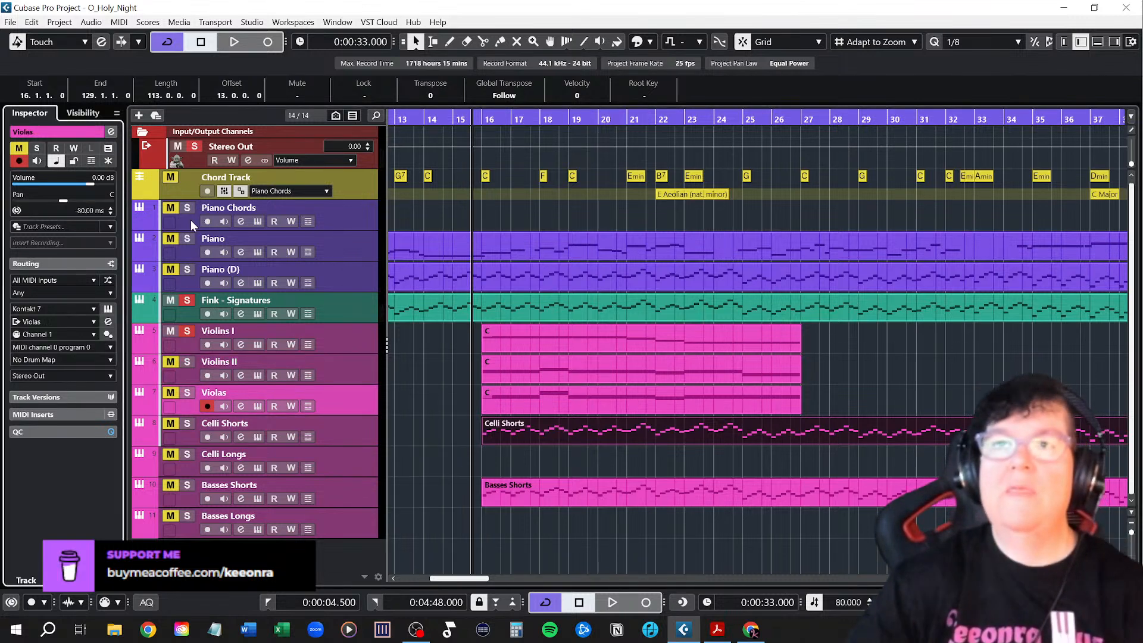
# Set the Celli Longs track delay to -80 ms
pyautogui.click(344, 458)
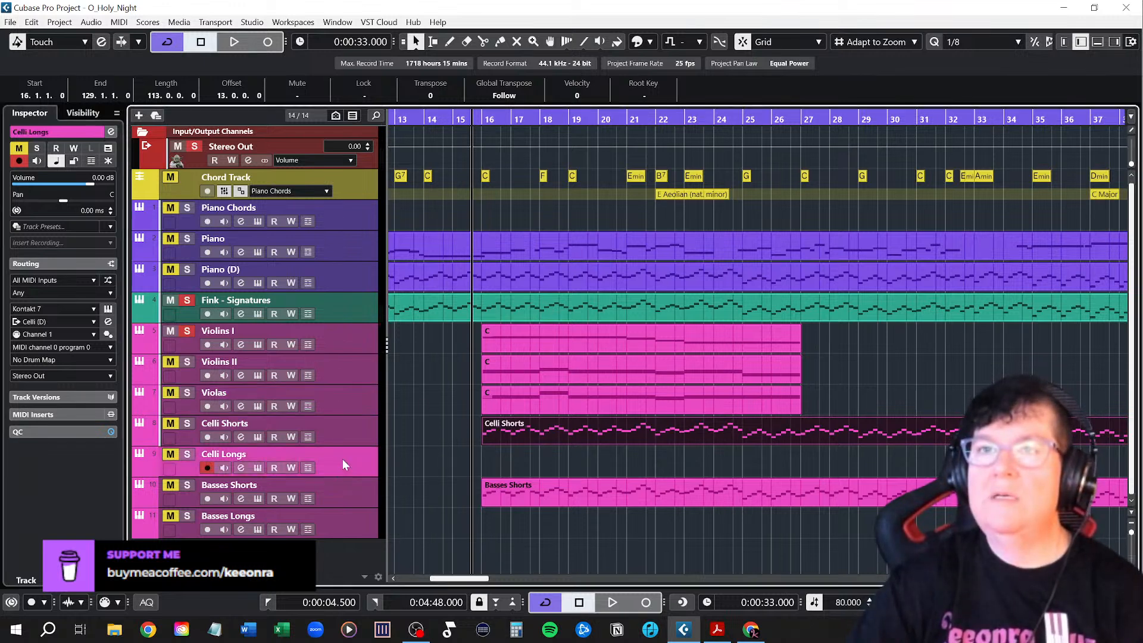
pyautogui.doubleClick(88, 212)
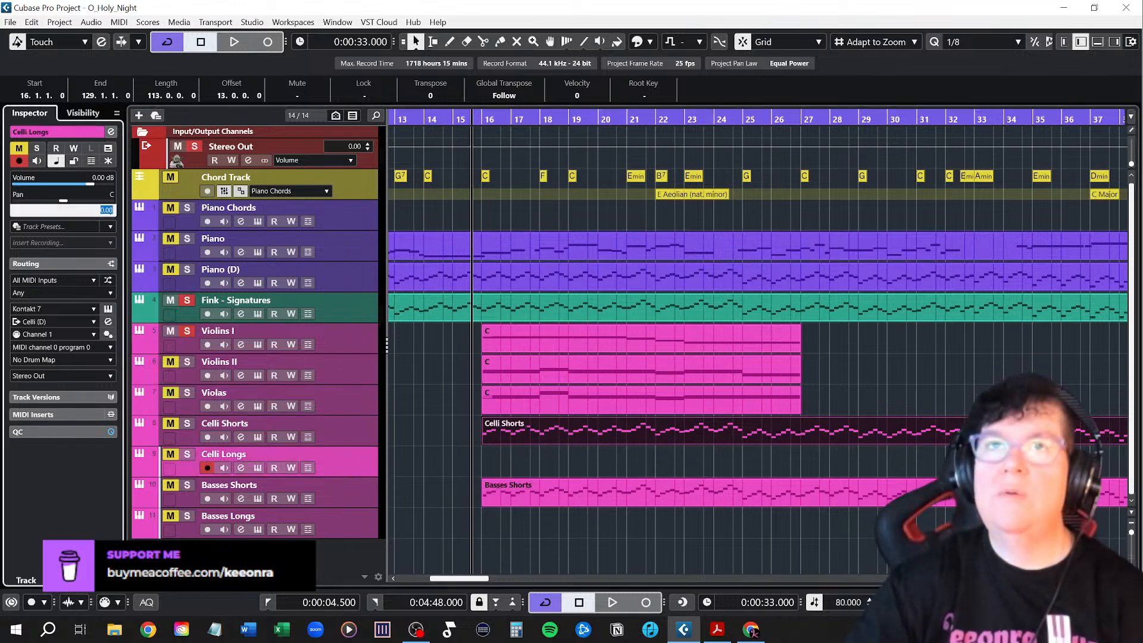
pyautogui.write('-80')
pyautogui.press('Return')
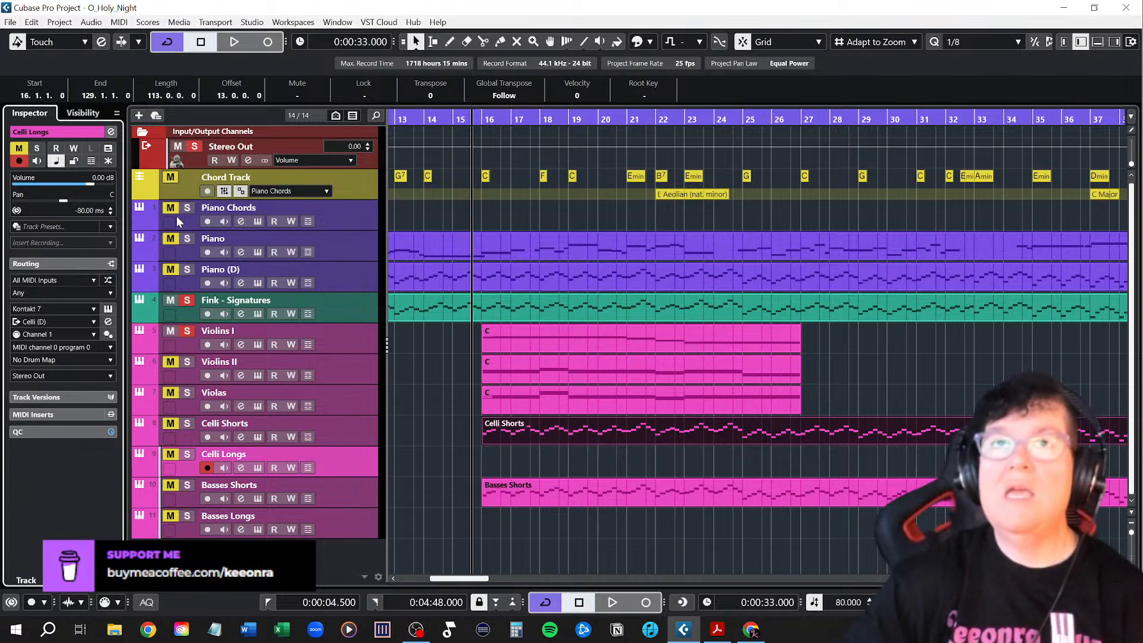
# Set the Basses Longs track delay to -80 ms and save the project
pyautogui.click(347, 528)
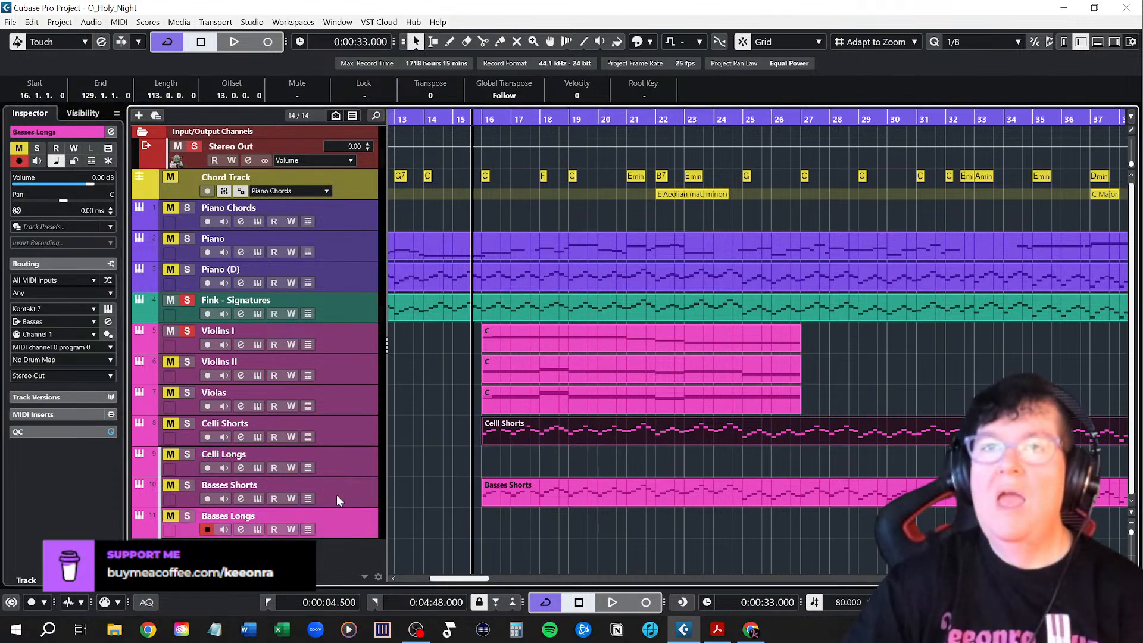
pyautogui.doubleClick(101, 211)
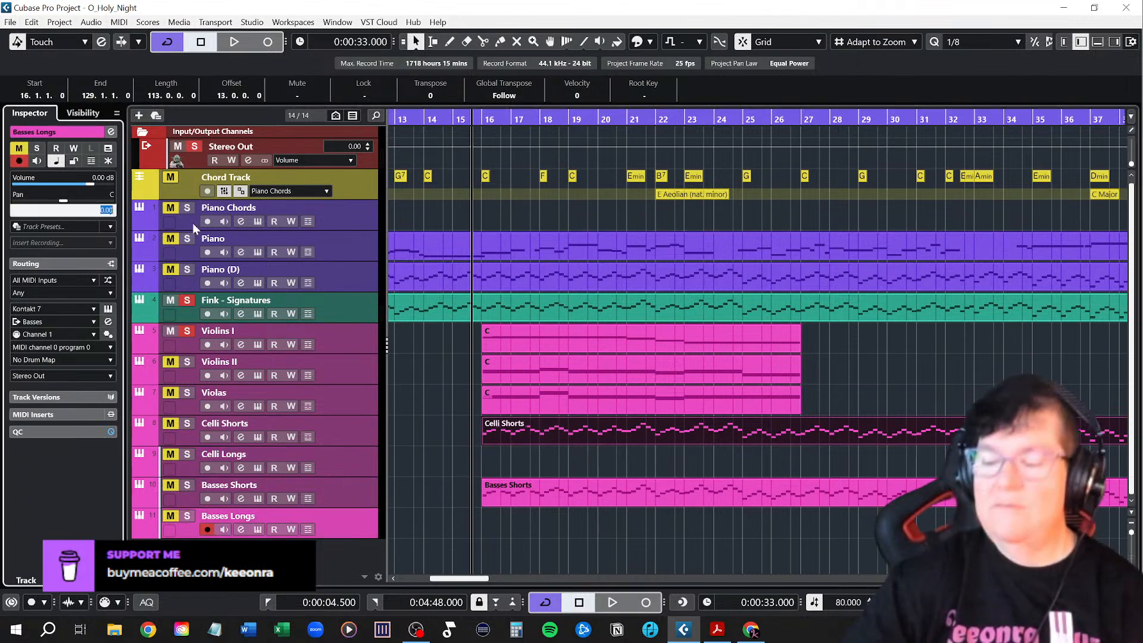
pyautogui.press('Return')
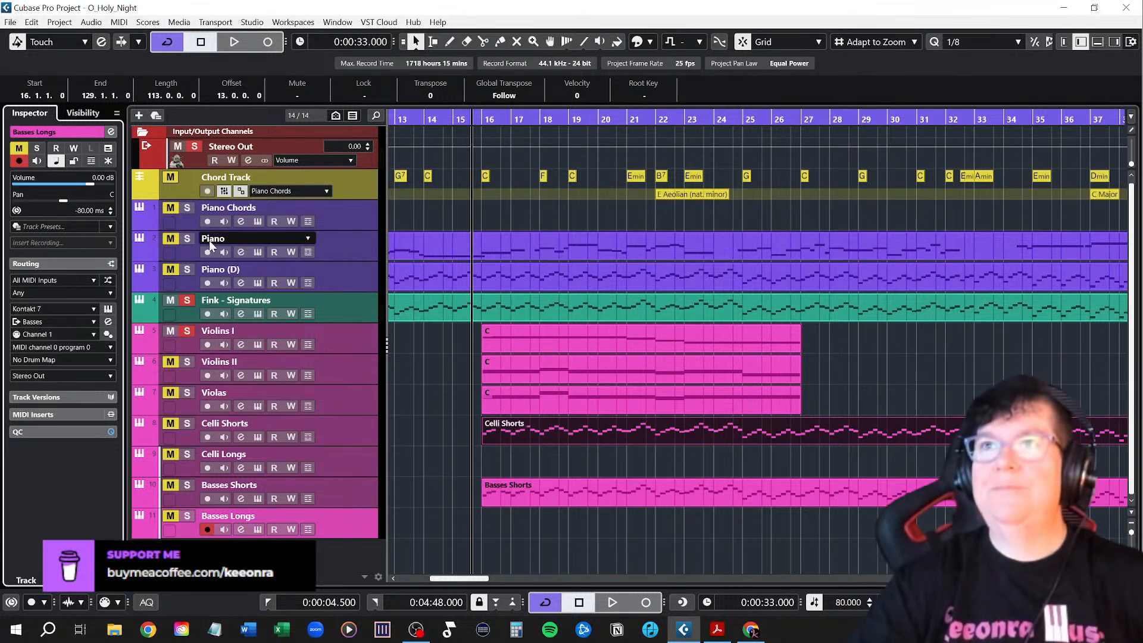
pyautogui.click(10, 22)
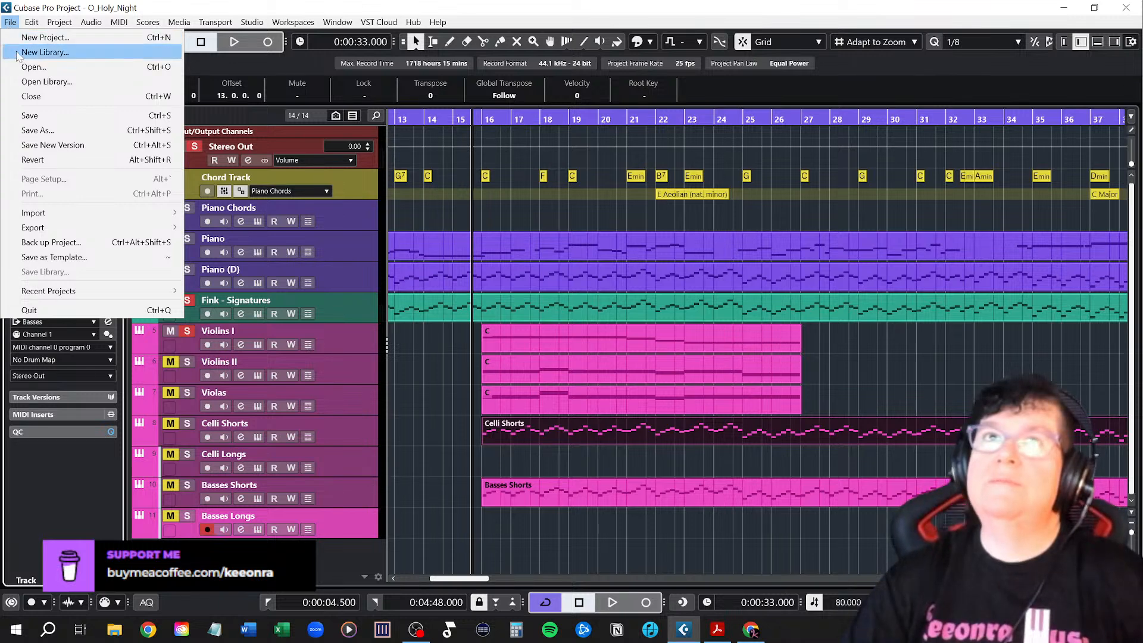
pyautogui.click(30, 115)
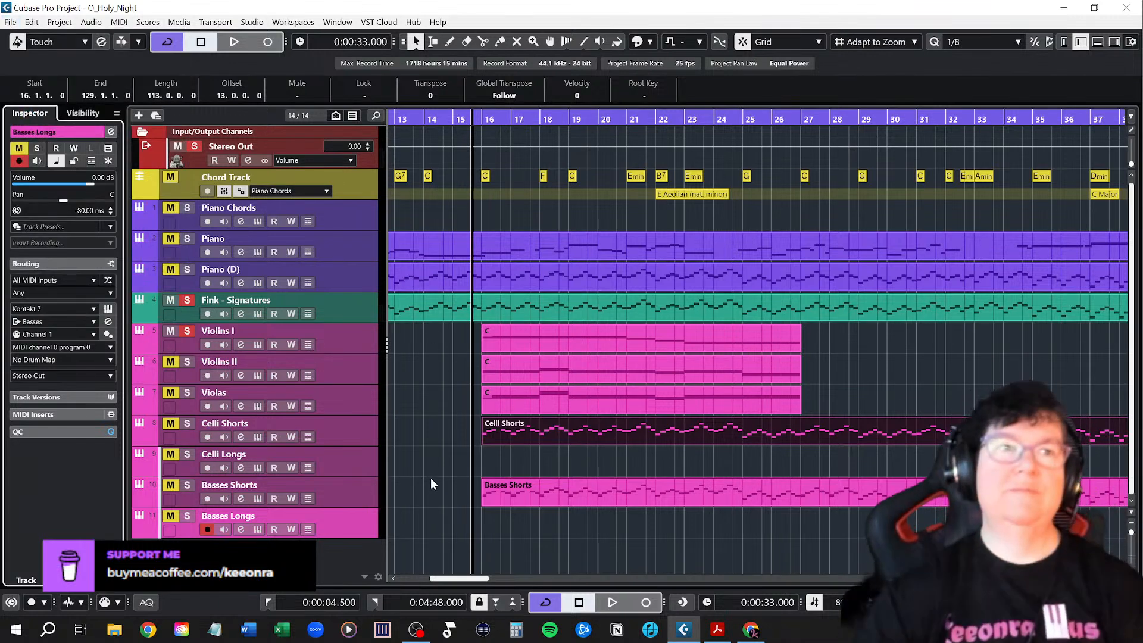
# Place the project cursor at bar 28 and take Fink - Signatures and Violins I out of solo
pyautogui.scroll(-8, 443, 458)
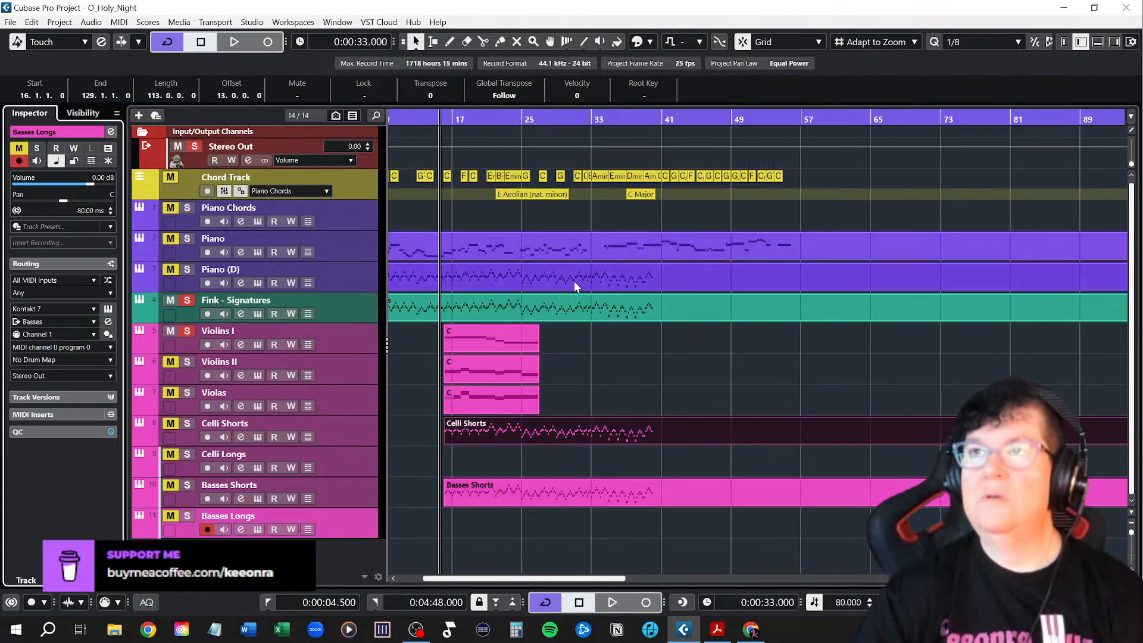
pyautogui.click(548, 116)
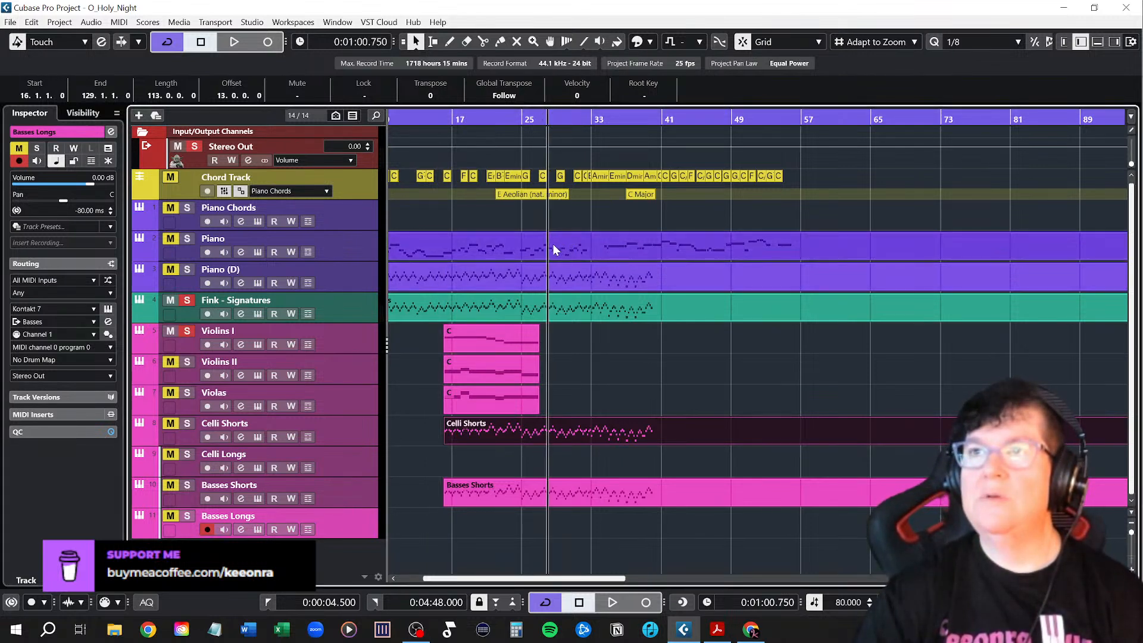
pyautogui.click(187, 300)
pyautogui.click(187, 331)
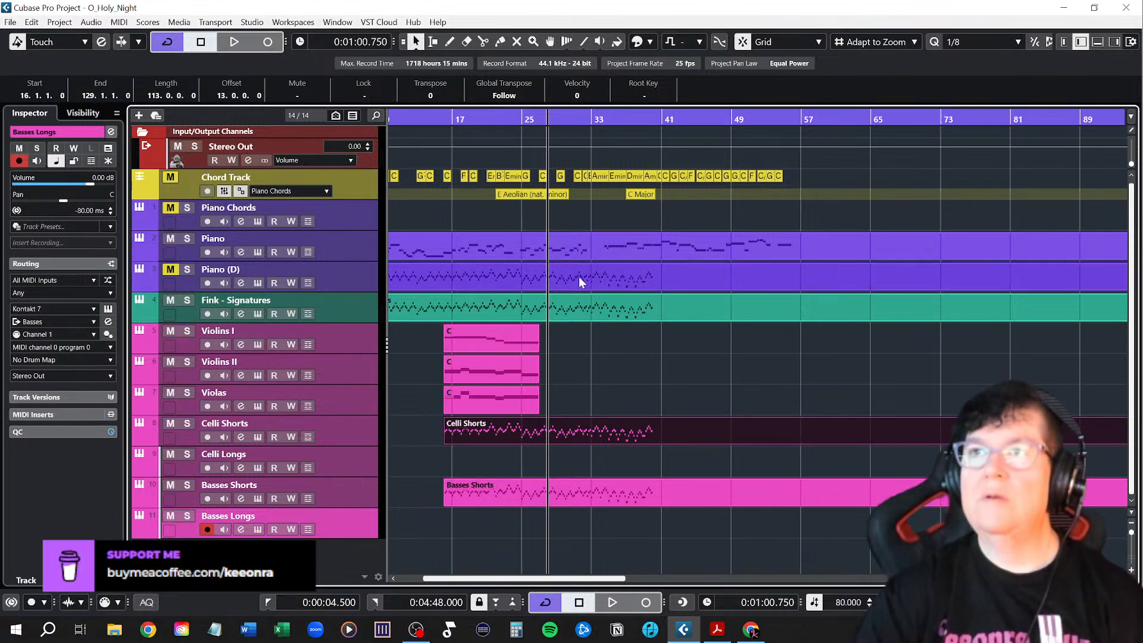
# Select the Piano part and hide the Inspector to widen the arrangement view
pyautogui.click(584, 245)
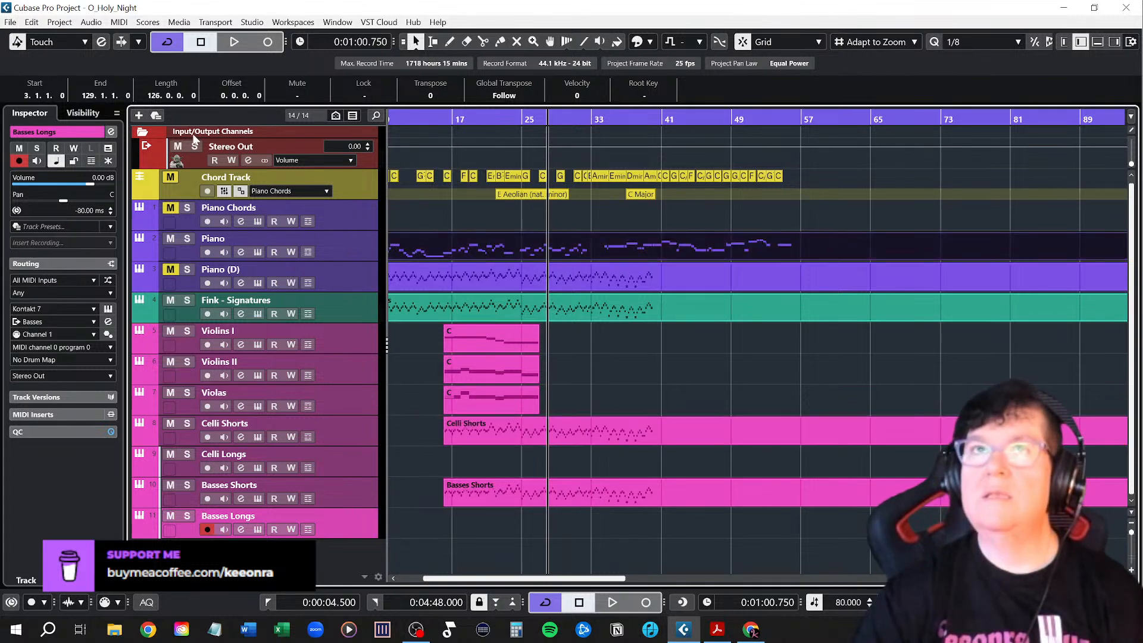
pyautogui.click(1080, 41)
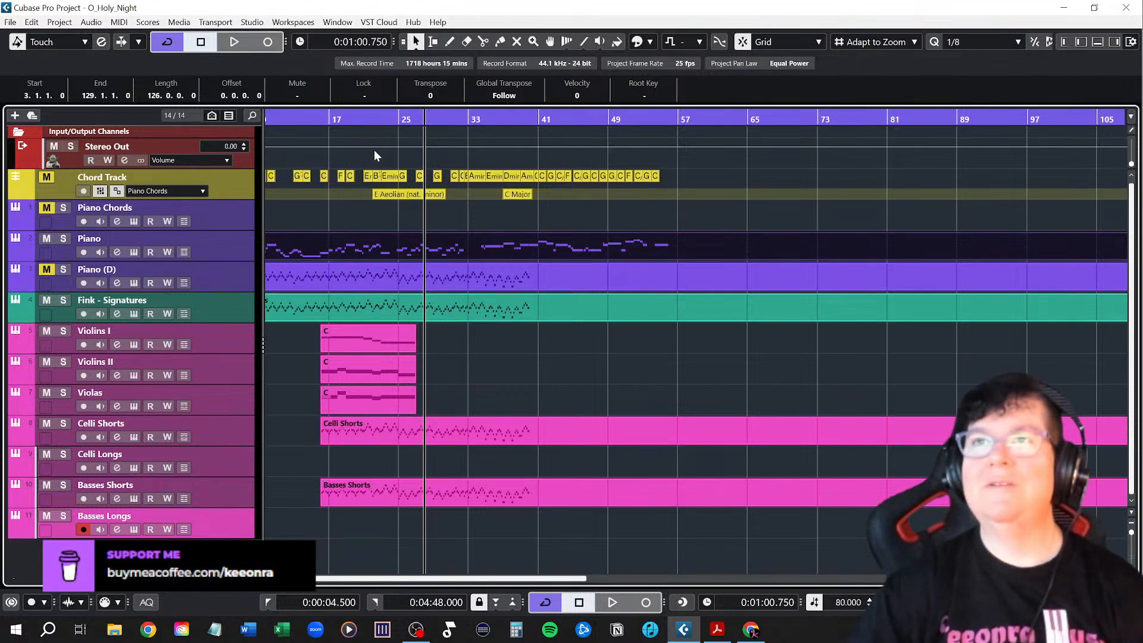
# Open the Piano part in the Key Editor and play it from bar 25 to review the melody
pyautogui.click(399, 119)
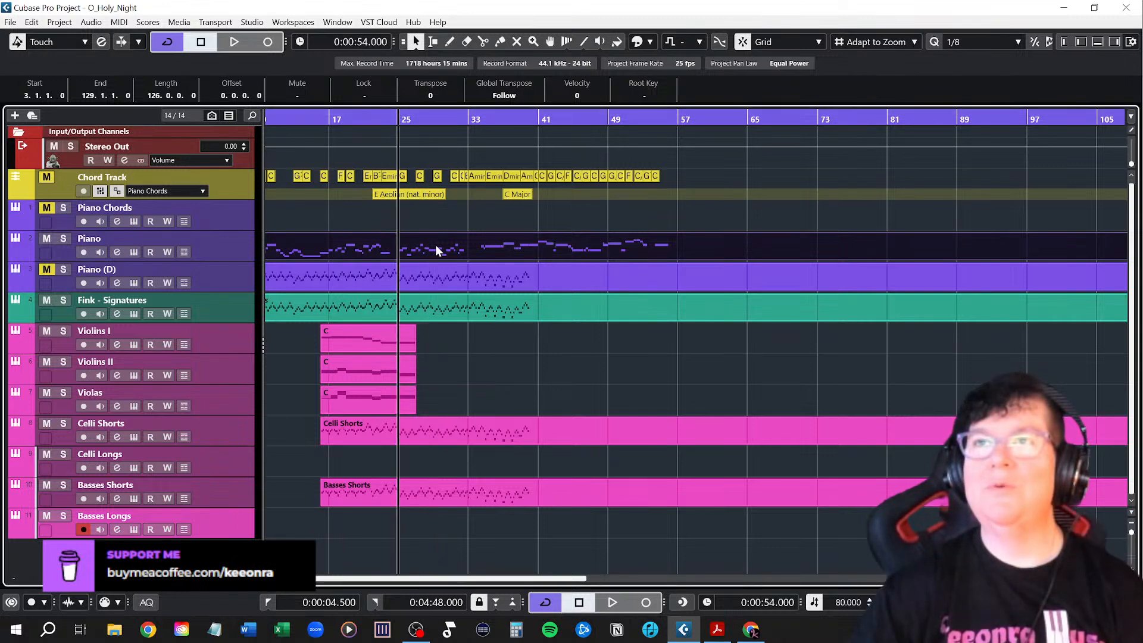
pyautogui.doubleClick(435, 245)
pyautogui.scroll(-3, 808, 449)
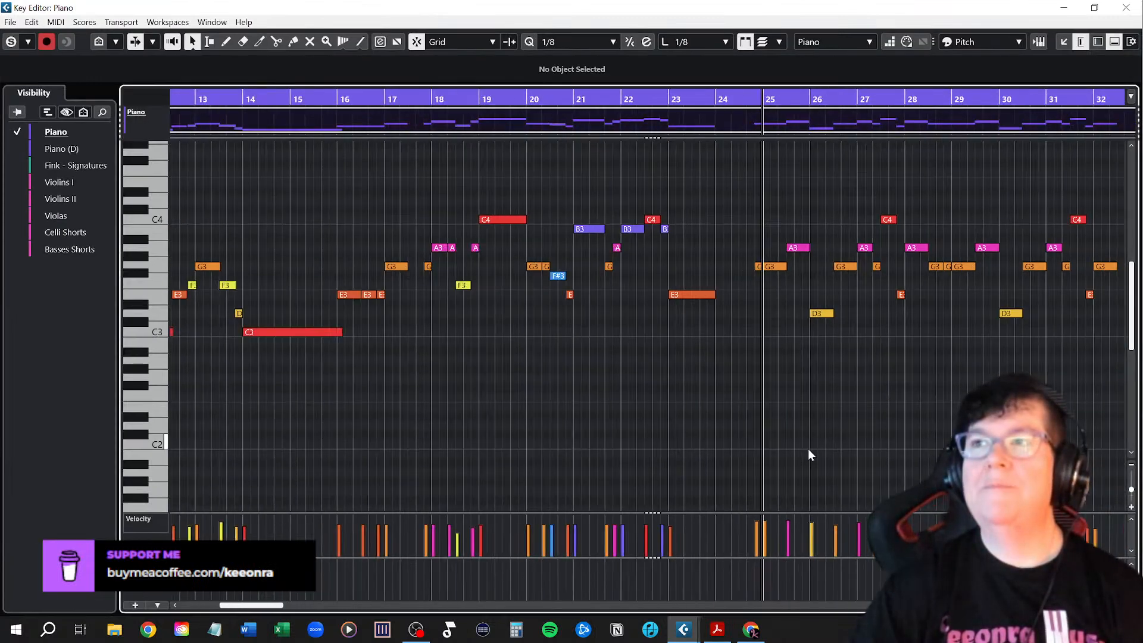
pyautogui.hscroll(4, 833, 458)
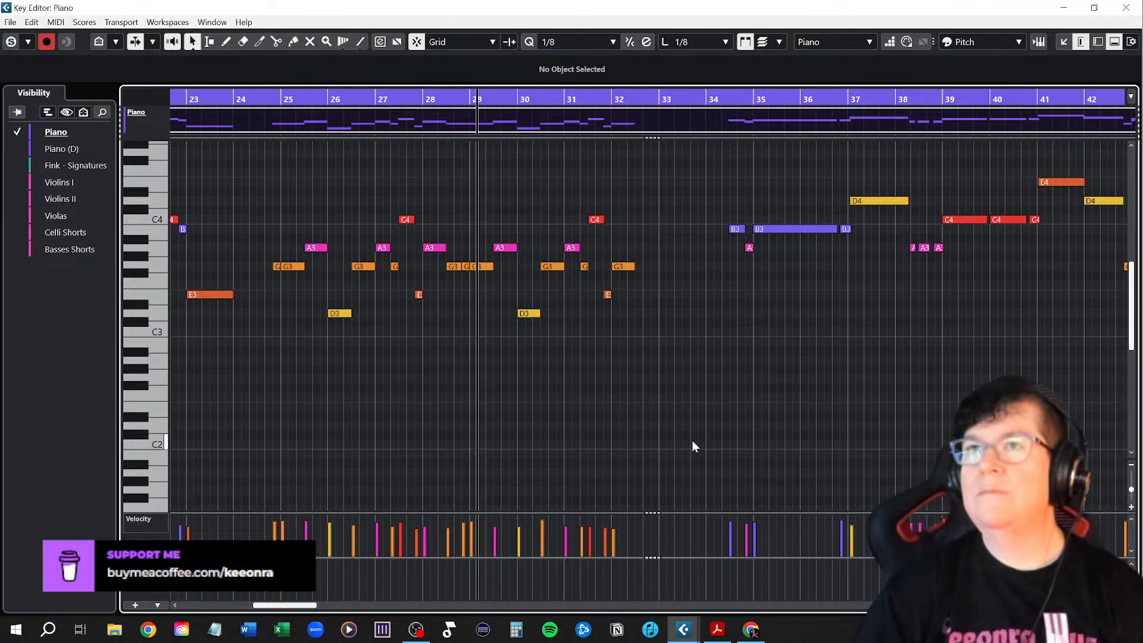
pyautogui.press('f')
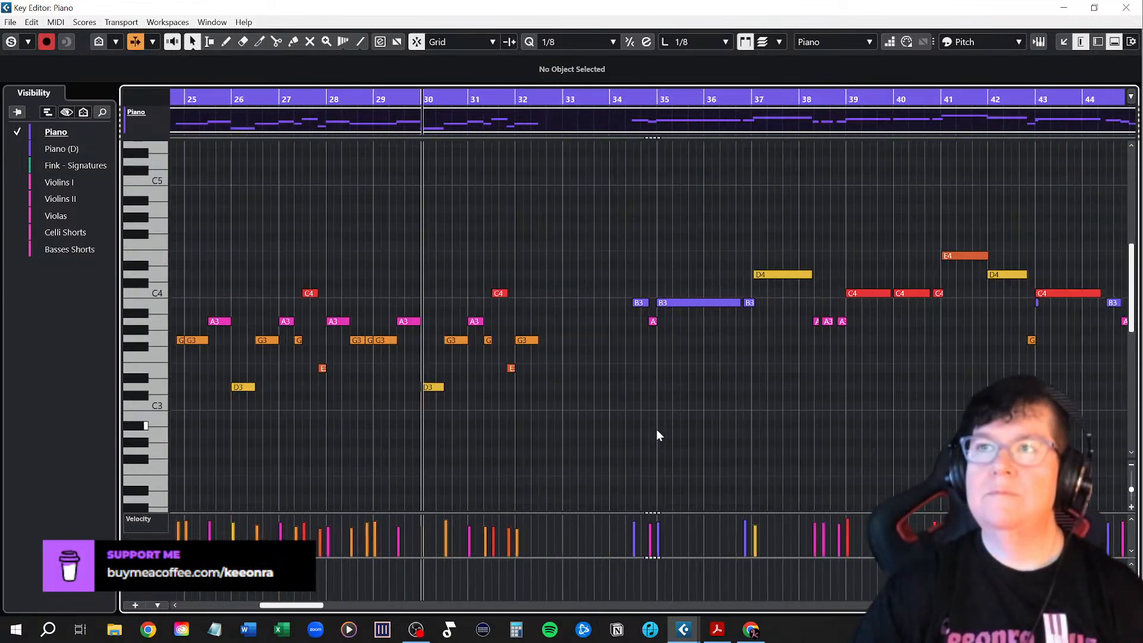
pyautogui.hscroll(3, 605, 431)
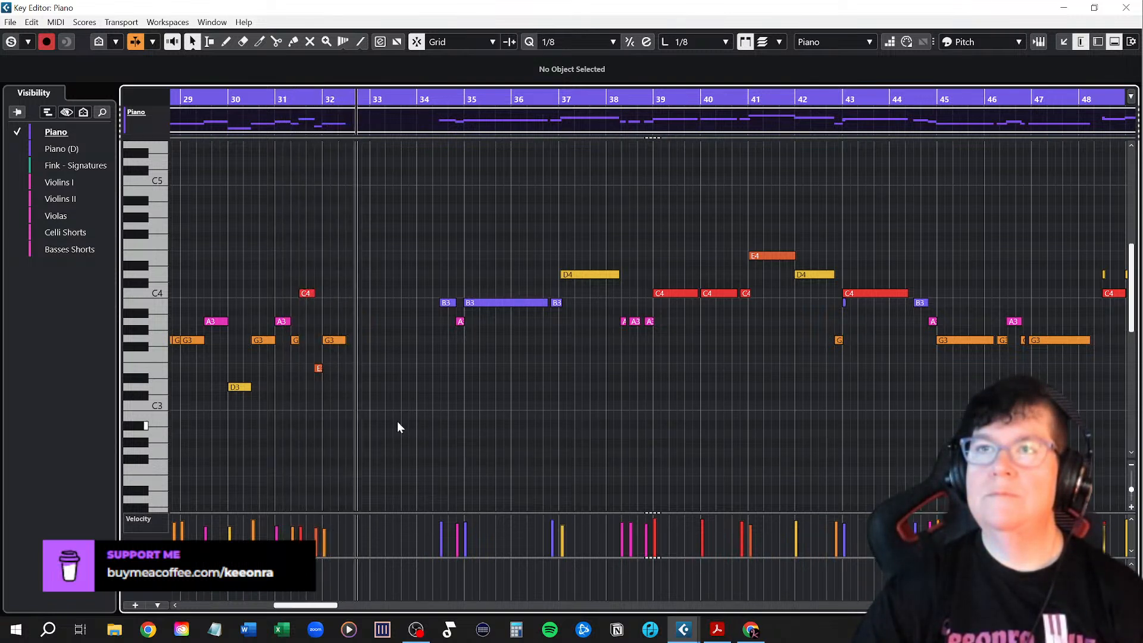
pyautogui.press('space')
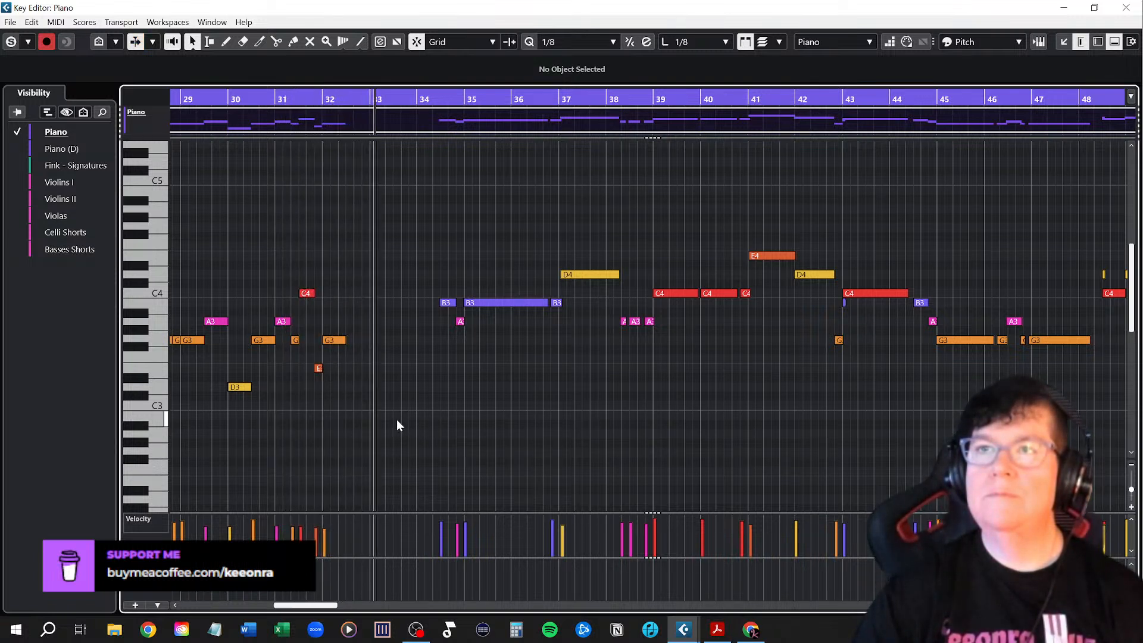
# Draw a C4 note in the Piano part starting at bar 33 with a length of 2.3.0.0
pyautogui.click(371, 99)
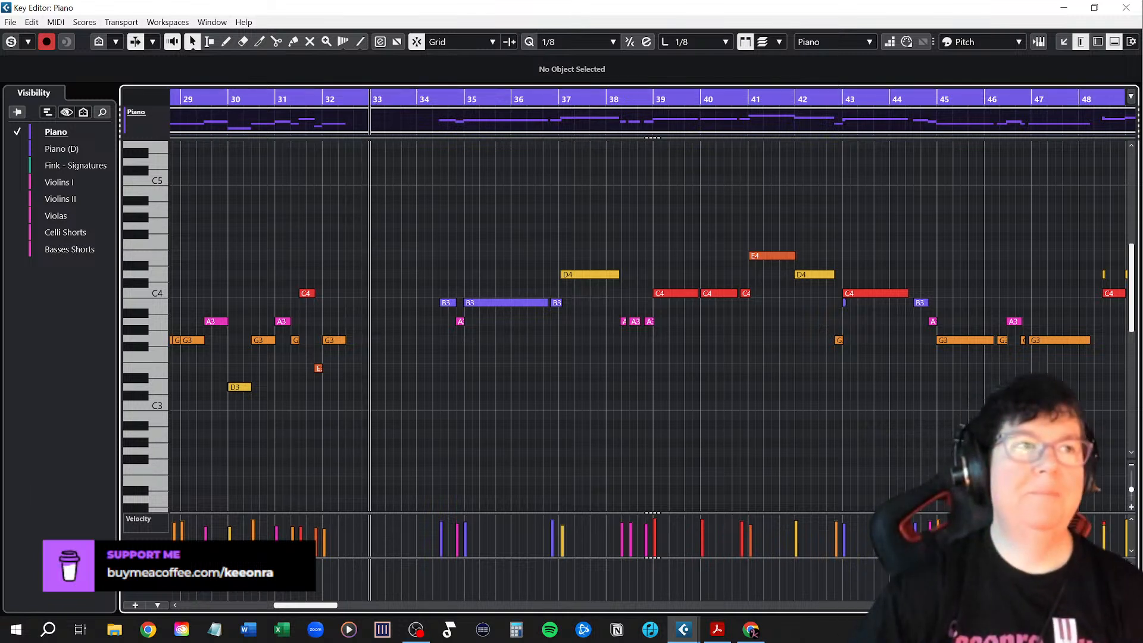
pyautogui.hotkey('alt', 'Tab')
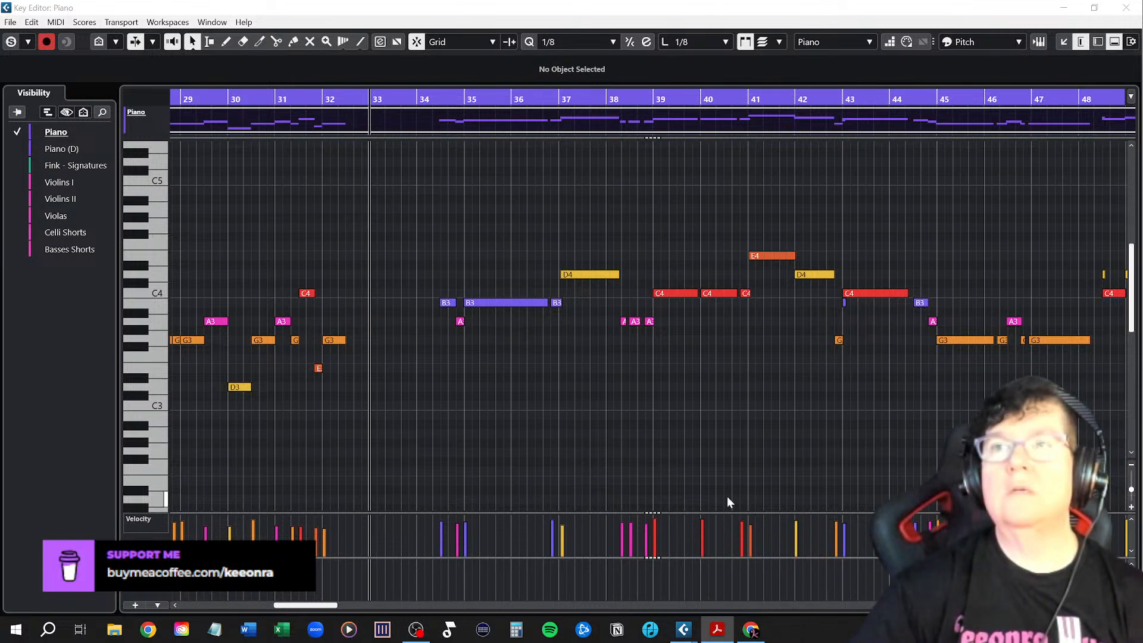
pyautogui.rightClick(412, 352)
pyautogui.click(446, 354)
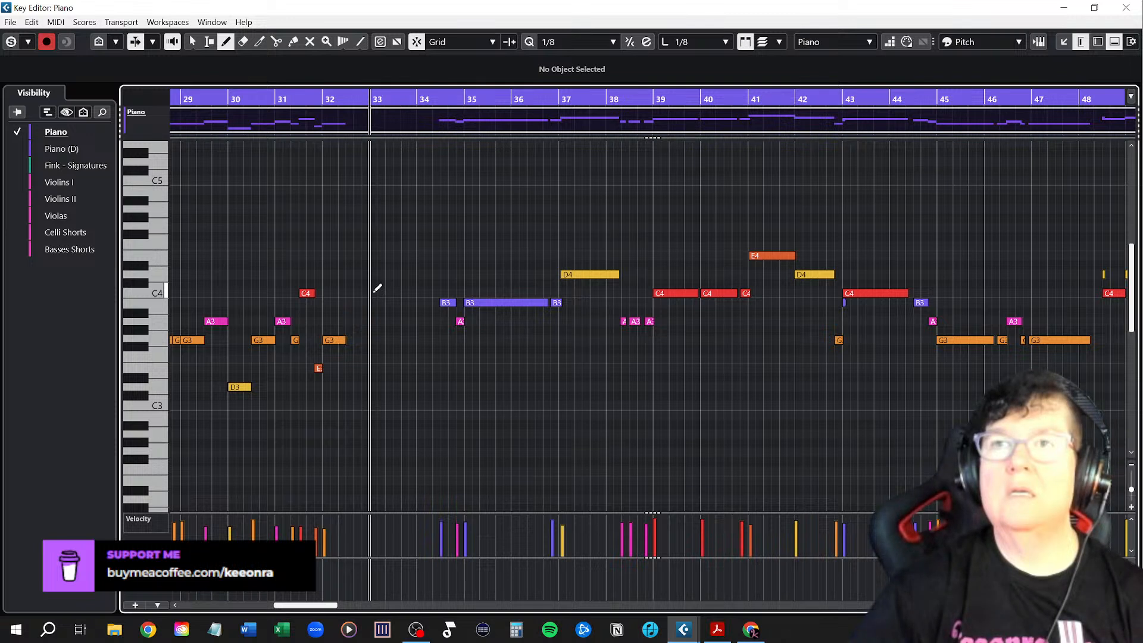
pyautogui.moveTo(374, 292); pyautogui.dragTo(491, 289)
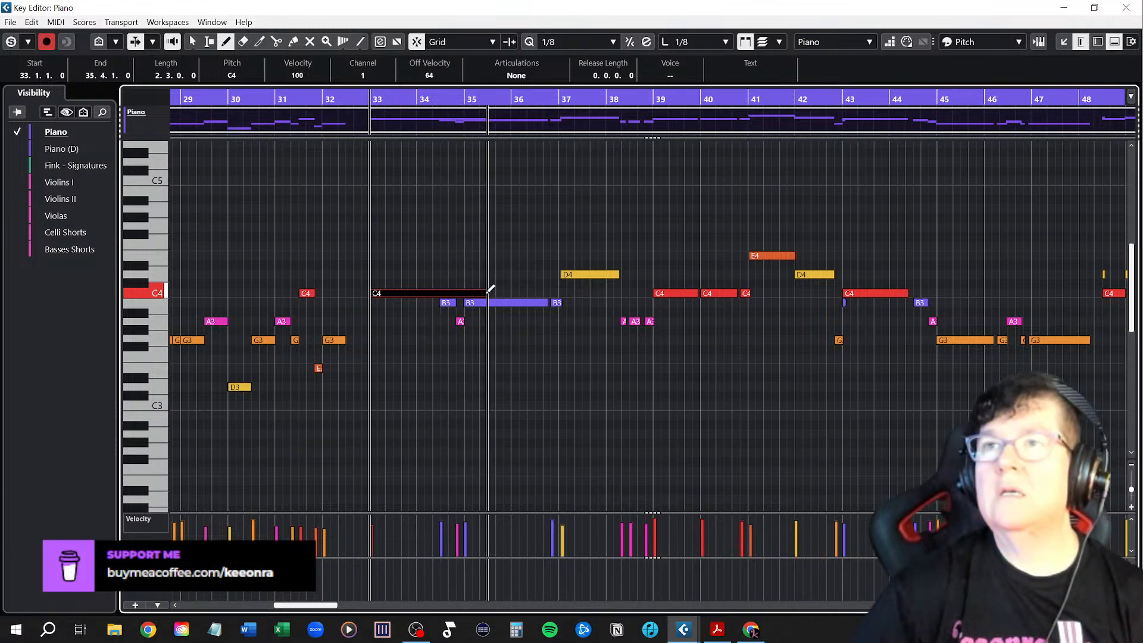
# Delete the B3, A3, B3 and B3 notes between bar 34 and the D4 at bar 37
pyautogui.scroll(6, 487, 347)
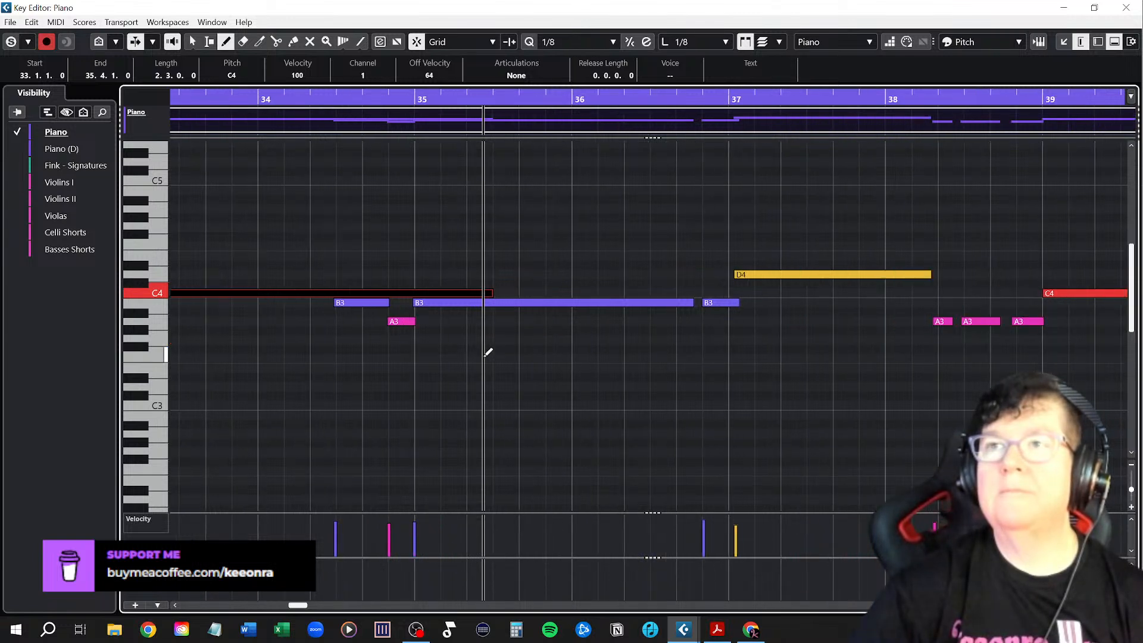
pyautogui.rightClick(432, 346)
pyautogui.click(428, 349)
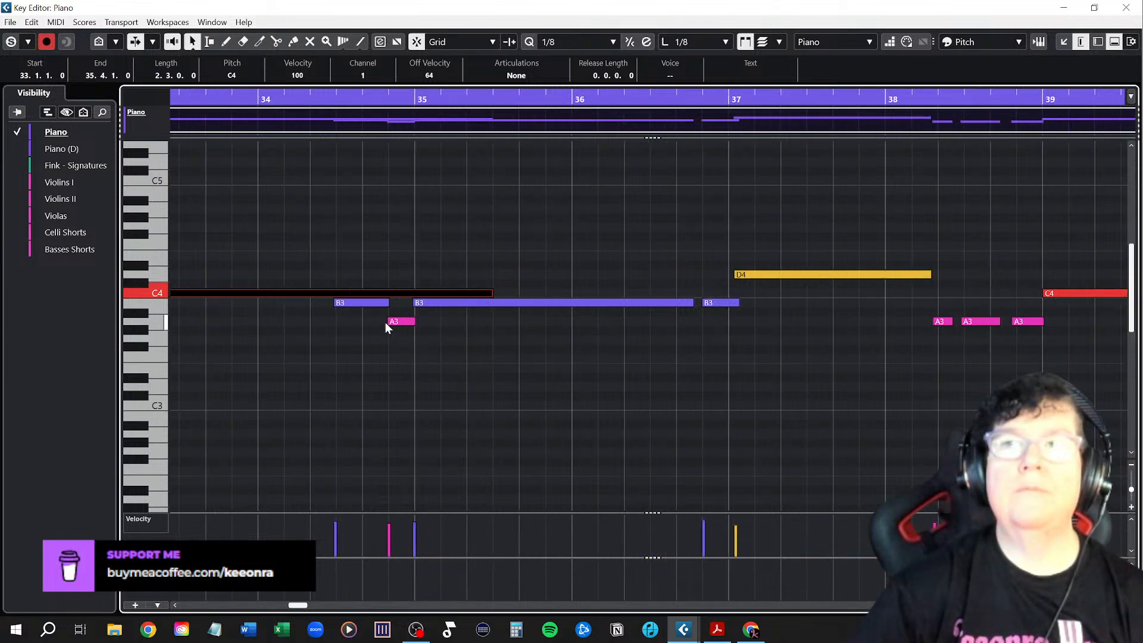
pyautogui.click(374, 304)
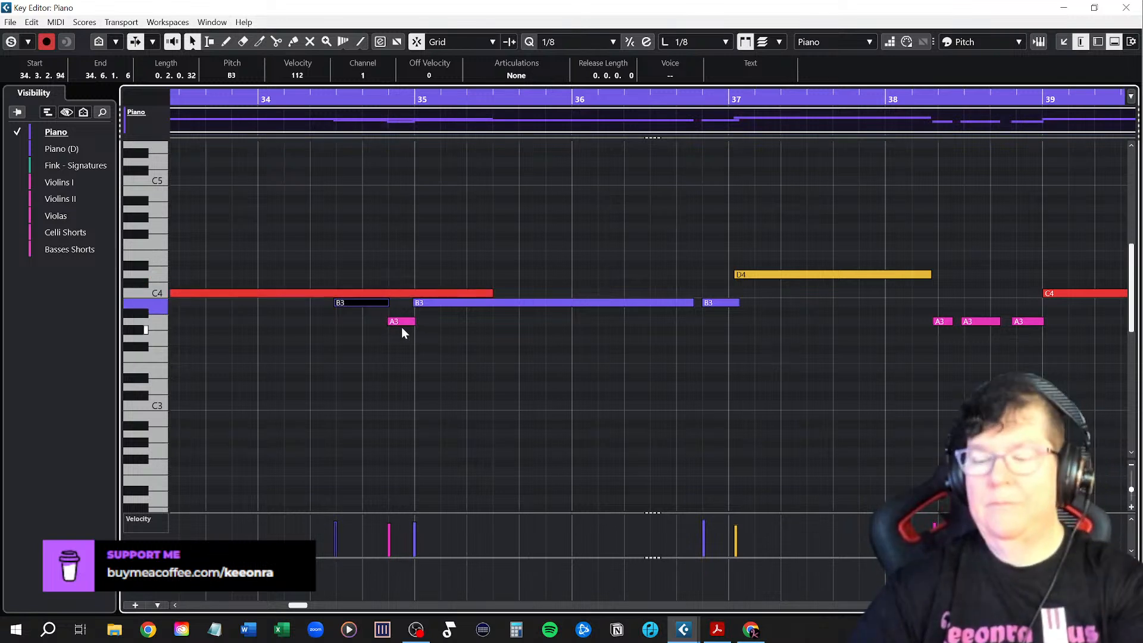
pyautogui.press('Delete')
pyautogui.click(398, 322)
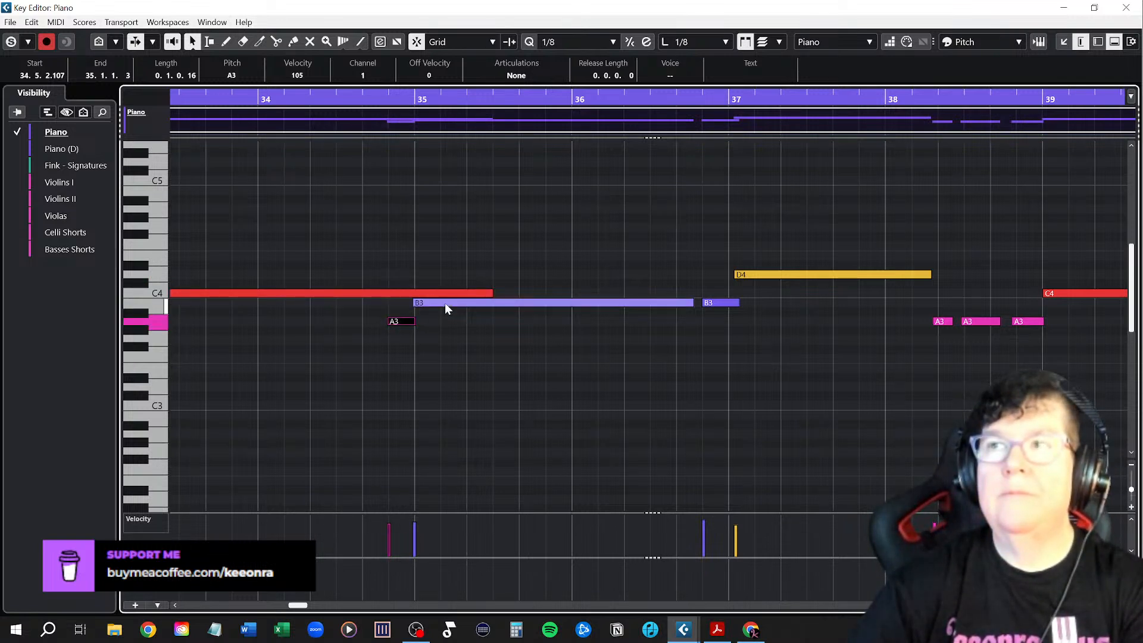
pyautogui.click(445, 302)
pyautogui.press('Delete')
pyautogui.click(402, 321)
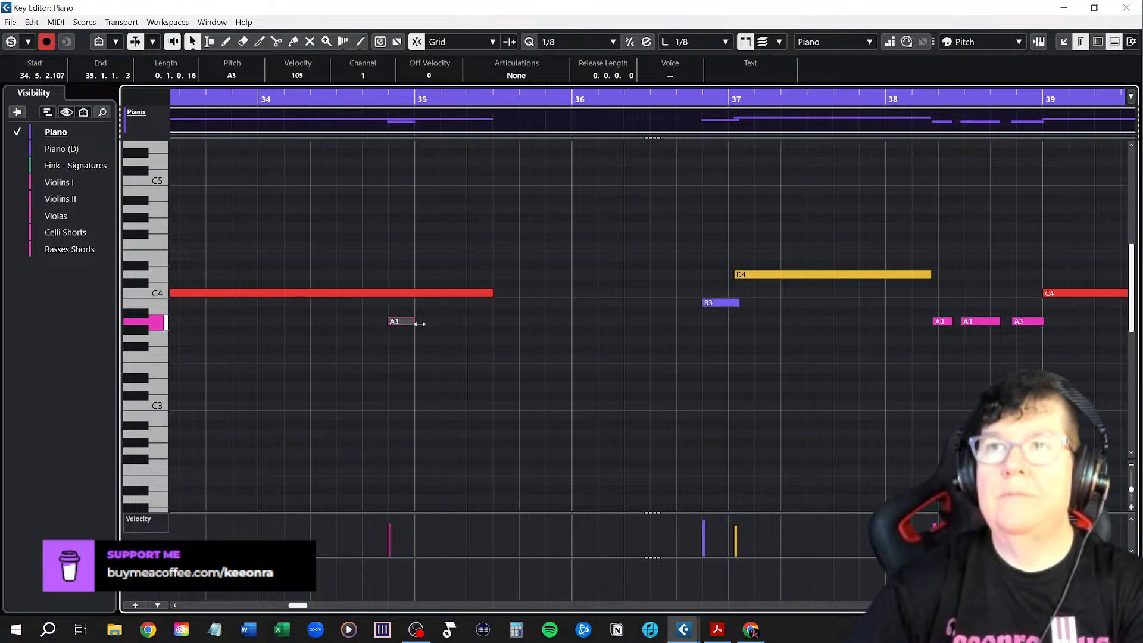
pyautogui.press('Delete')
pyautogui.press('Delete')
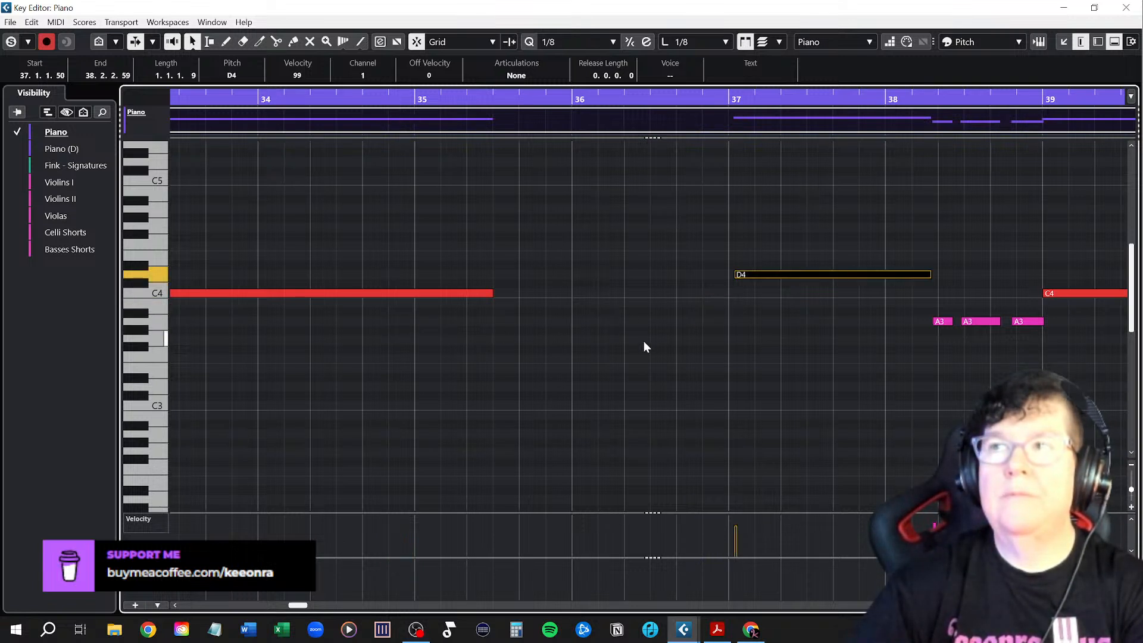
# Draw a B3 at 35.4, an A3 at 35.6 and a one-bar B3 at bar 36, and move the D4 to start exactly at bar 37
pyautogui.rightClick(473, 343)
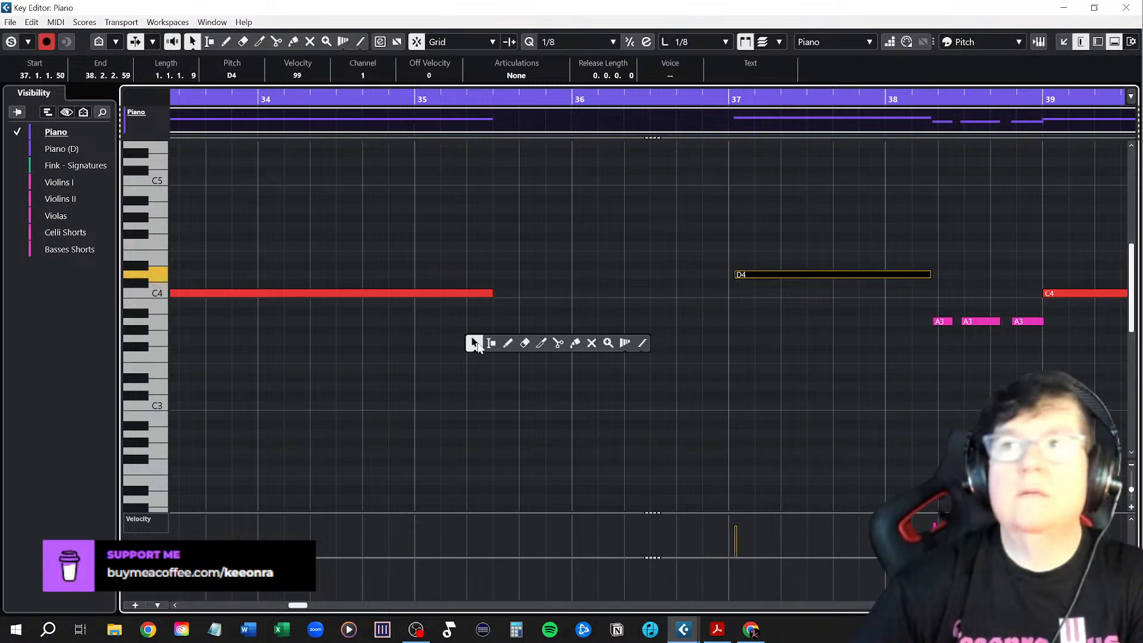
pyautogui.click(507, 340)
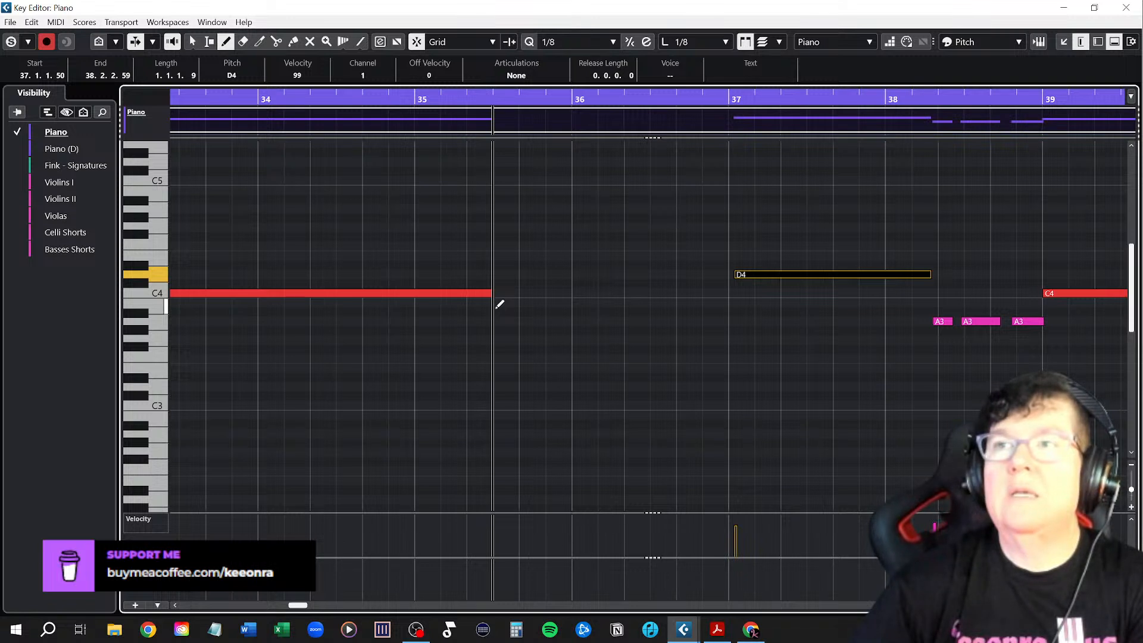
pyautogui.moveTo(500, 304); pyautogui.dragTo(546, 306)
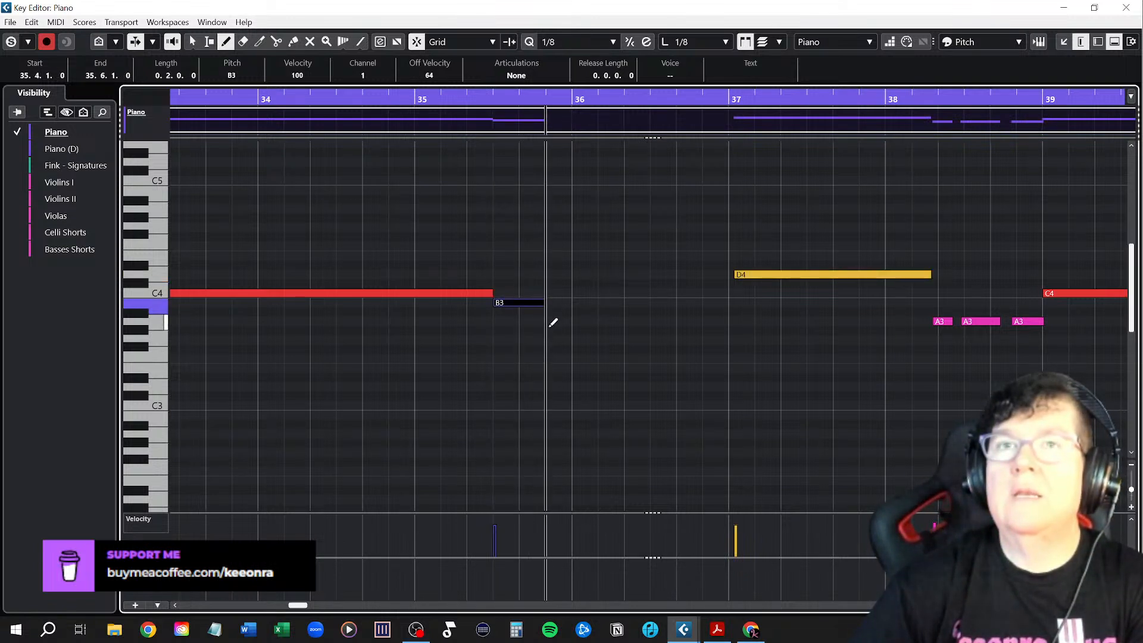
pyautogui.moveTo(551, 321)
pyautogui.mouseDown()
pyautogui.moveTo(630, 296)
pyautogui.moveTo(730, 297)
pyautogui.mouseUp()
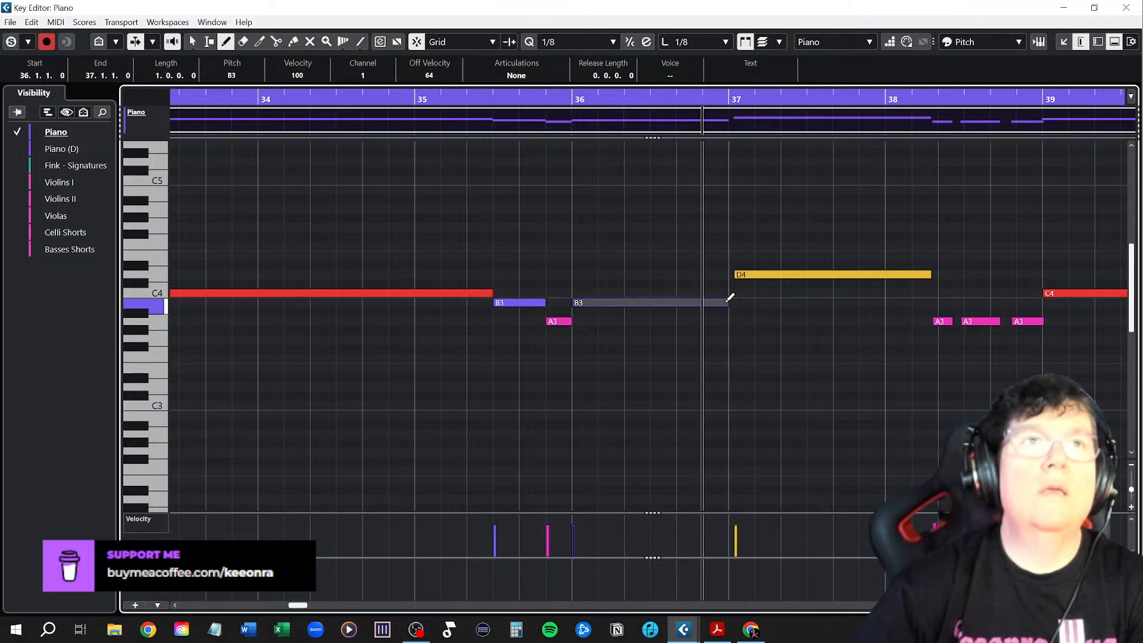
pyautogui.press('1')
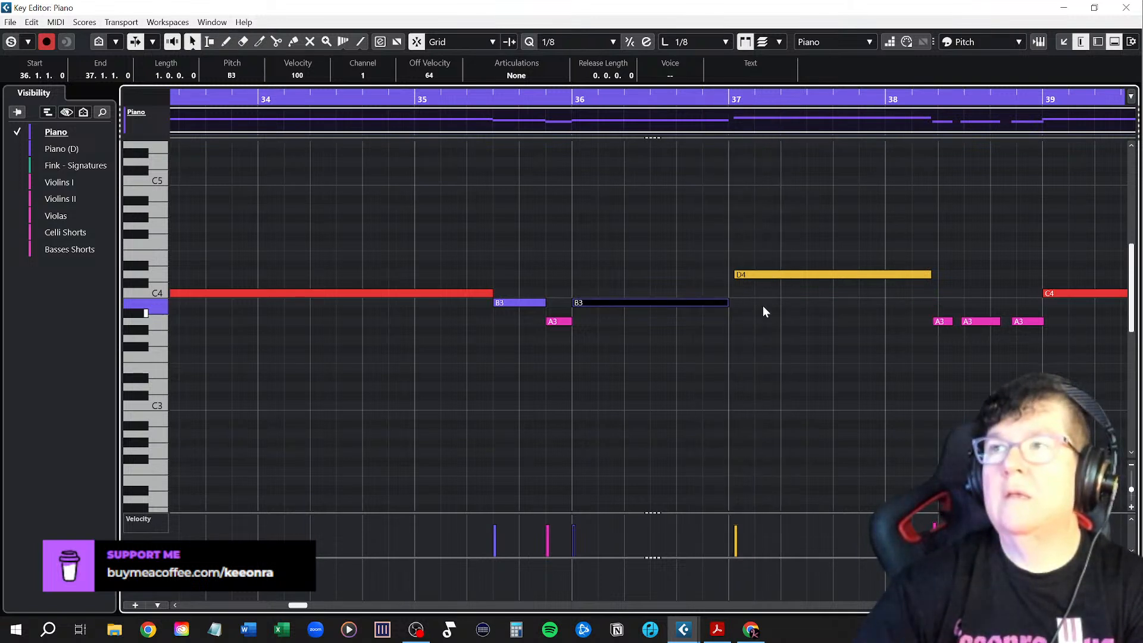
pyautogui.moveTo(751, 274); pyautogui.dragTo(777, 278)
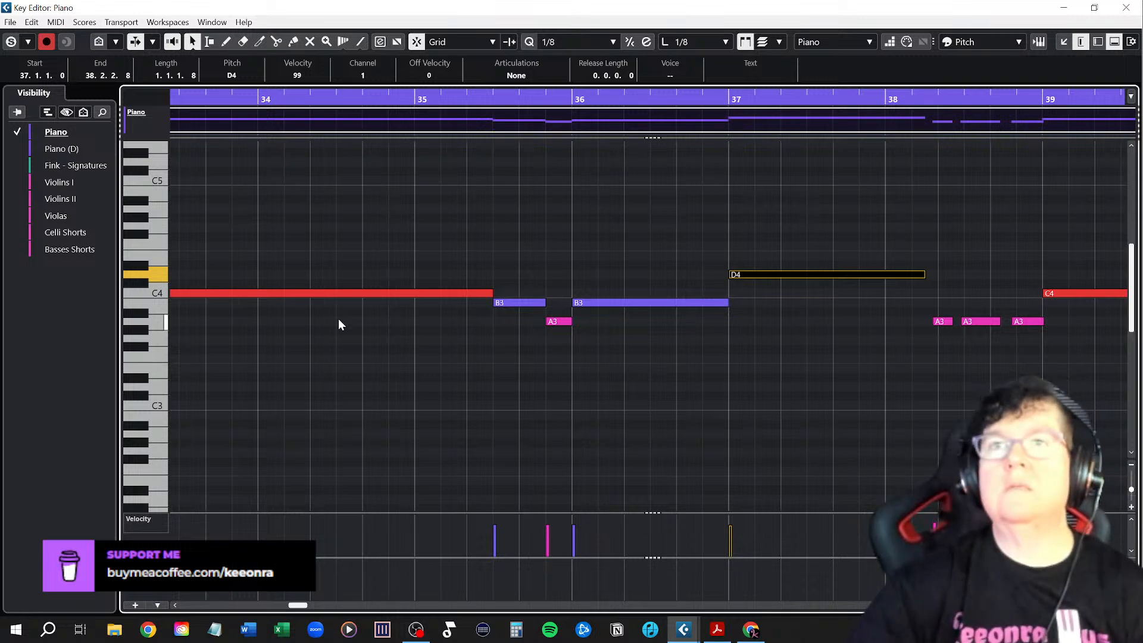
# Shorten the C4 at bar 33 to end at 34.4 and move the B3, A3, B3 group to start at 34.4.1.0
pyautogui.press('g')
pyautogui.press('g')
pyautogui.press('g')
pyautogui.press('g')
pyautogui.press('g')
pyautogui.hscroll(-2, 248, 359)
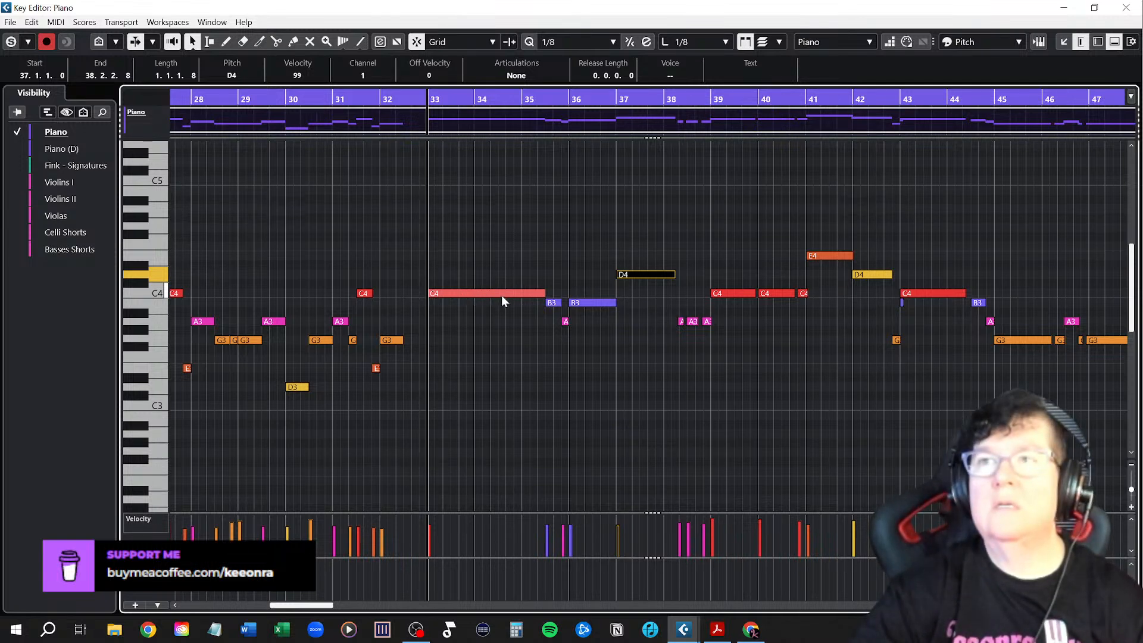
pyautogui.press('h')
pyautogui.press('h')
pyautogui.press('h')
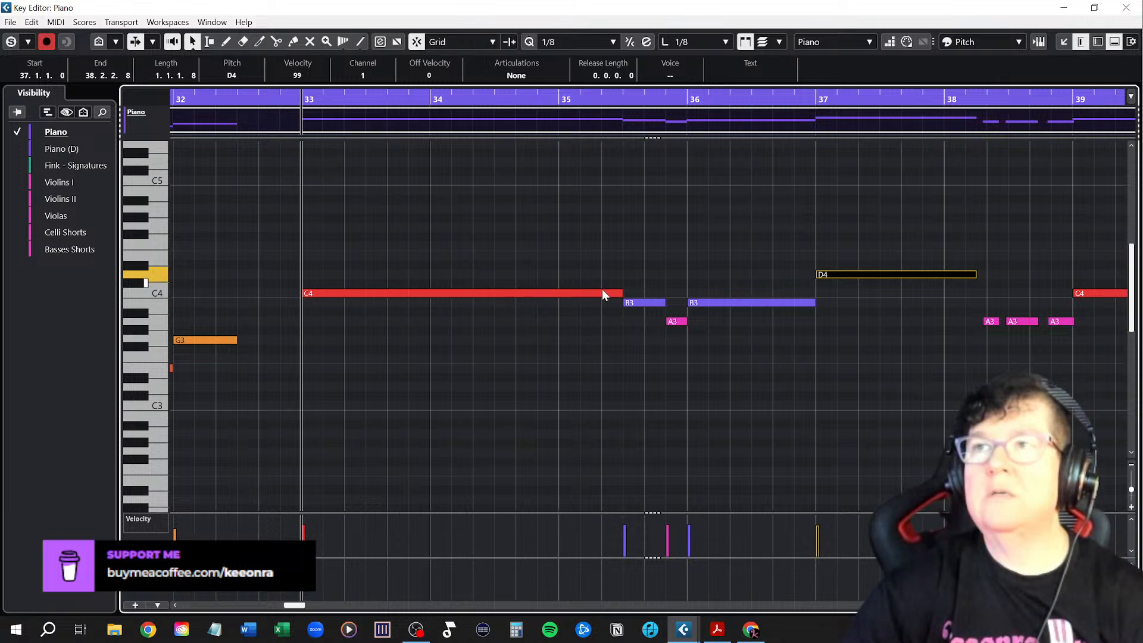
pyautogui.moveTo(622, 293); pyautogui.dragTo(491, 293)
pyautogui.moveTo(619, 274); pyautogui.dragTo(731, 343)
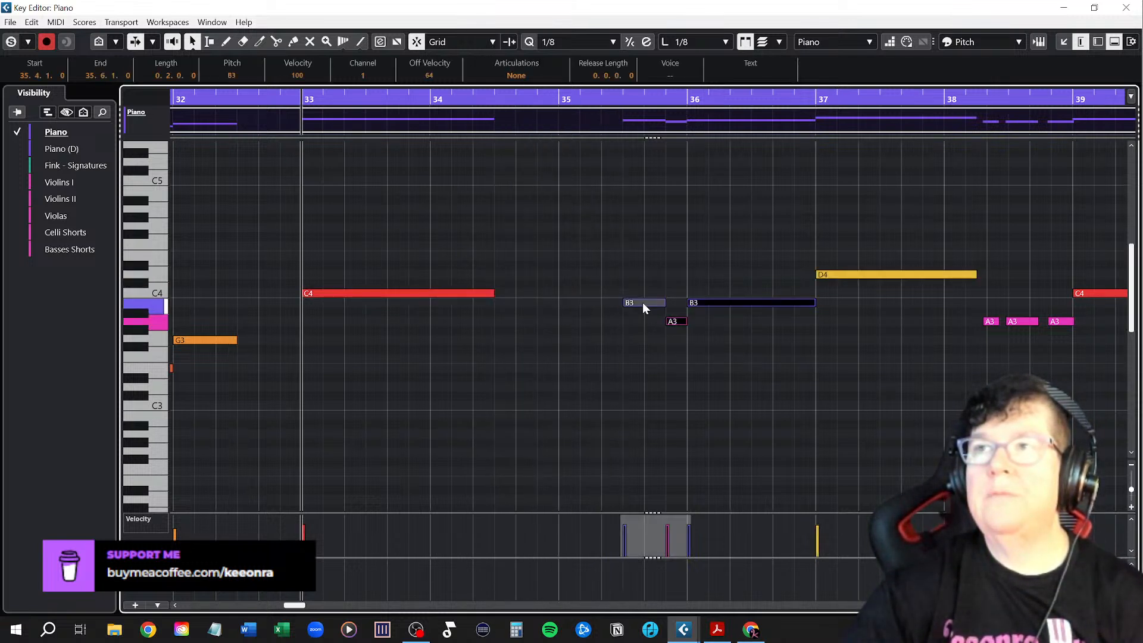
pyautogui.moveTo(643, 304); pyautogui.dragTo(533, 302)
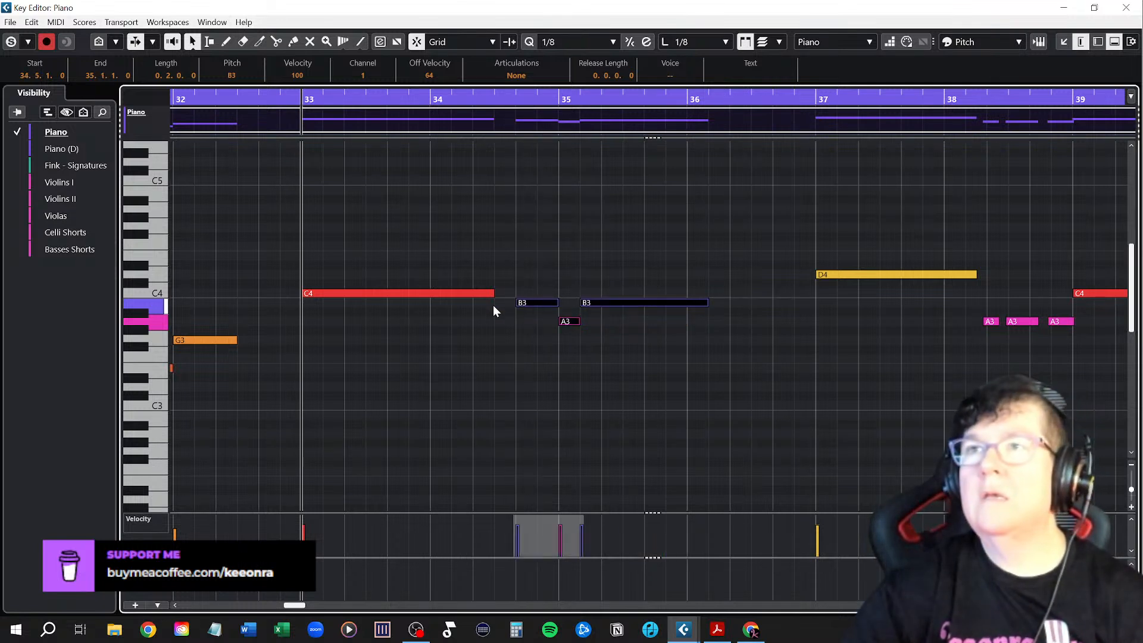
pyautogui.moveTo(538, 301); pyautogui.dragTo(523, 300)
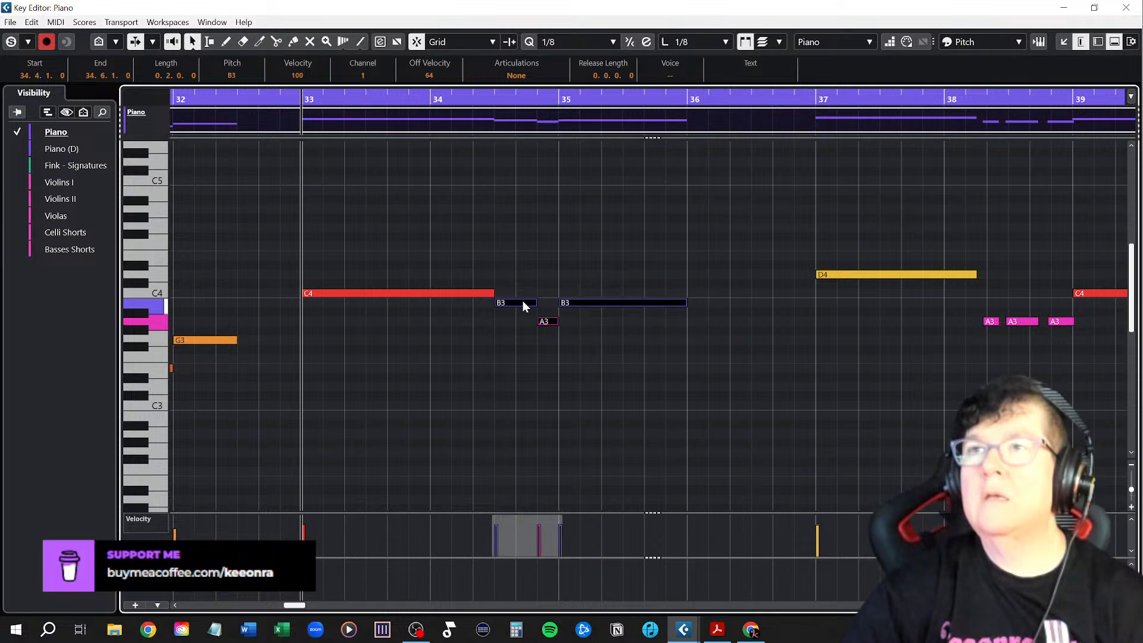
pyautogui.click(694, 323)
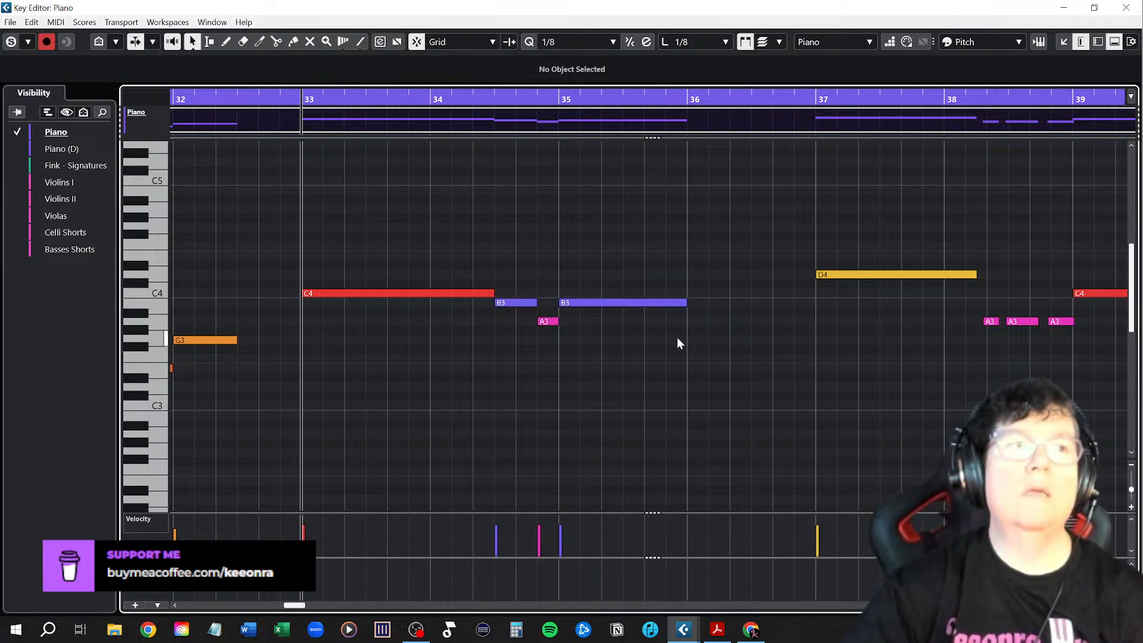
# Draw a B3 note of length 0.2.0.0 at 36.5.1.0, leading into the D4 at bar 37
pyautogui.rightClick(805, 303)
pyautogui.click(822, 303)
pyautogui.click(840, 303)
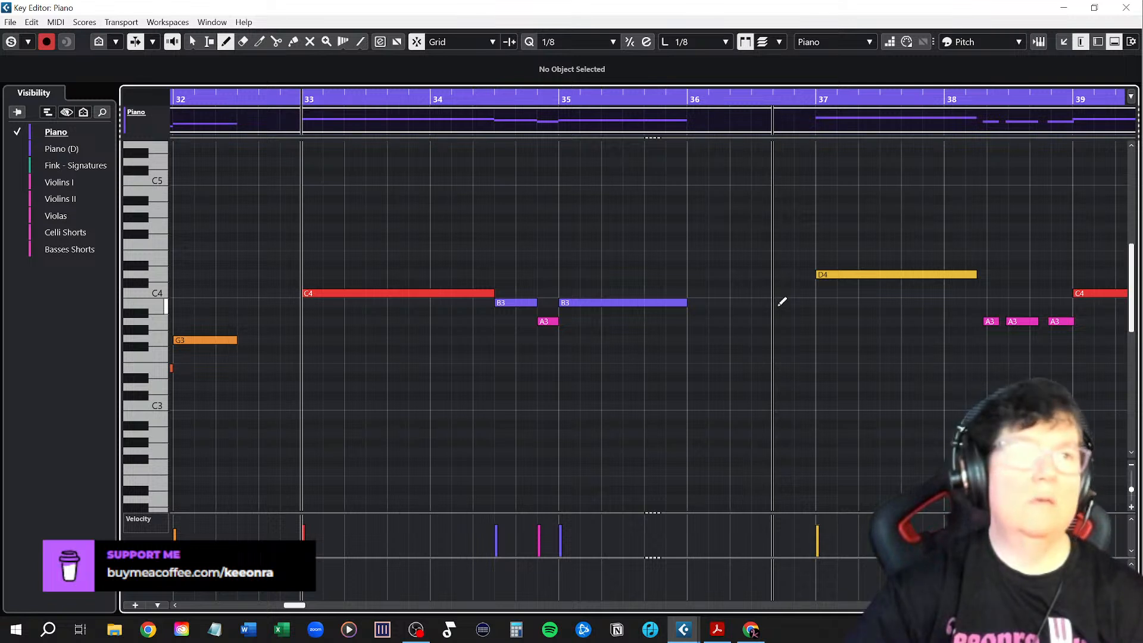
pyautogui.moveTo(782, 302); pyautogui.dragTo(817, 300)
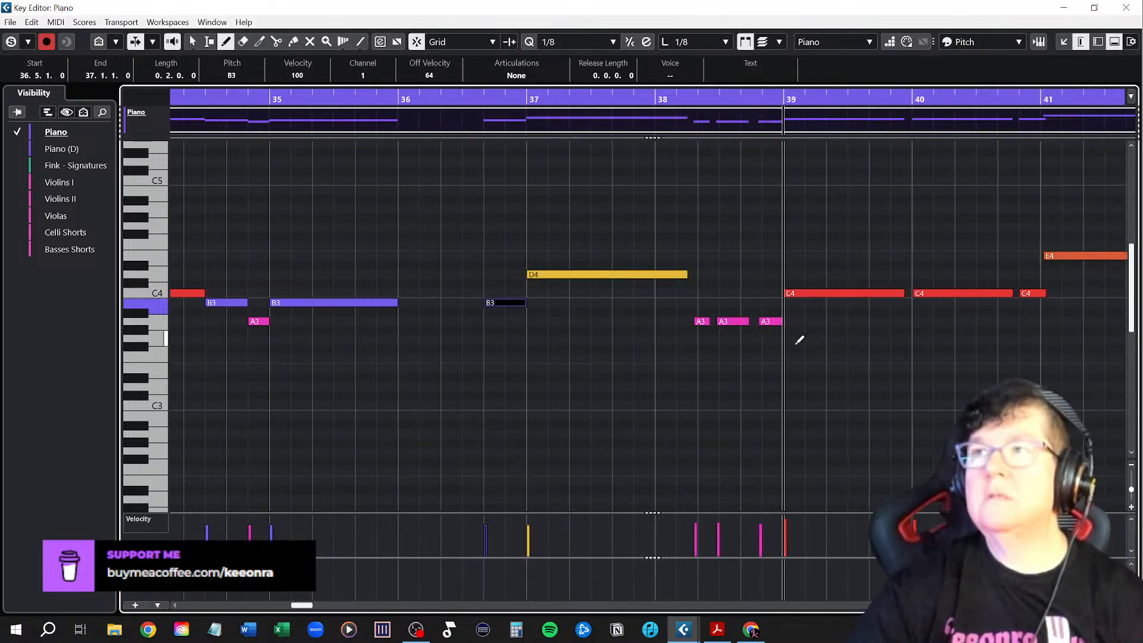
# Lengthen the D4 note at bar 37 so that it ends at 38.3.1.0
pyautogui.rightClick(604, 342)
pyautogui.click(633, 347)
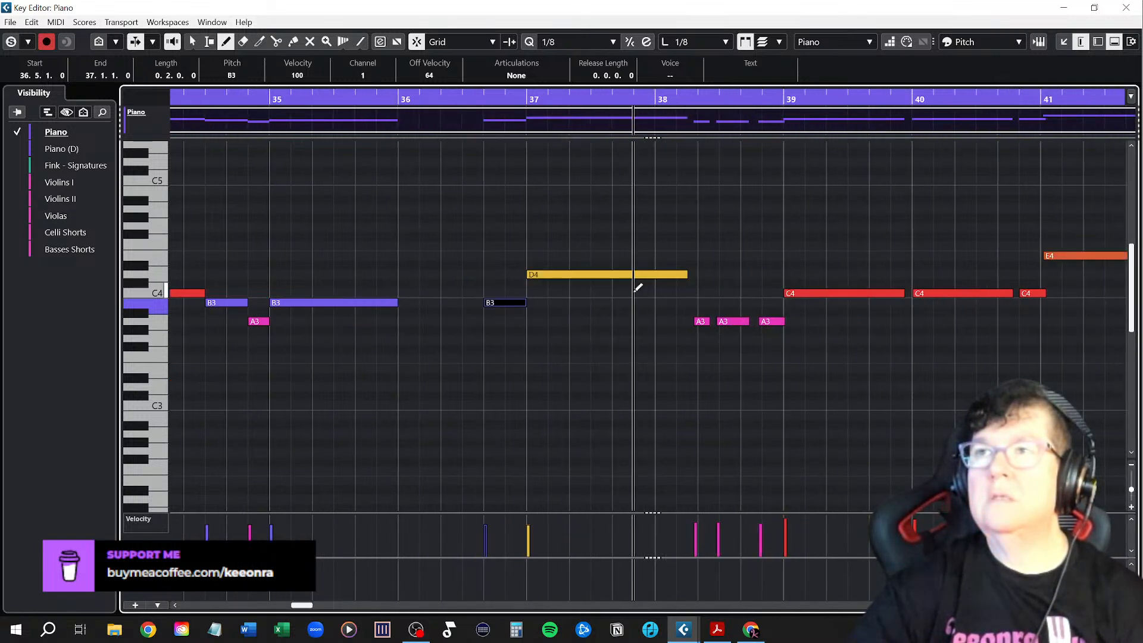
pyautogui.rightClick(590, 308)
pyautogui.click(599, 313)
pyautogui.moveTo(684, 273); pyautogui.dragTo(698, 274)
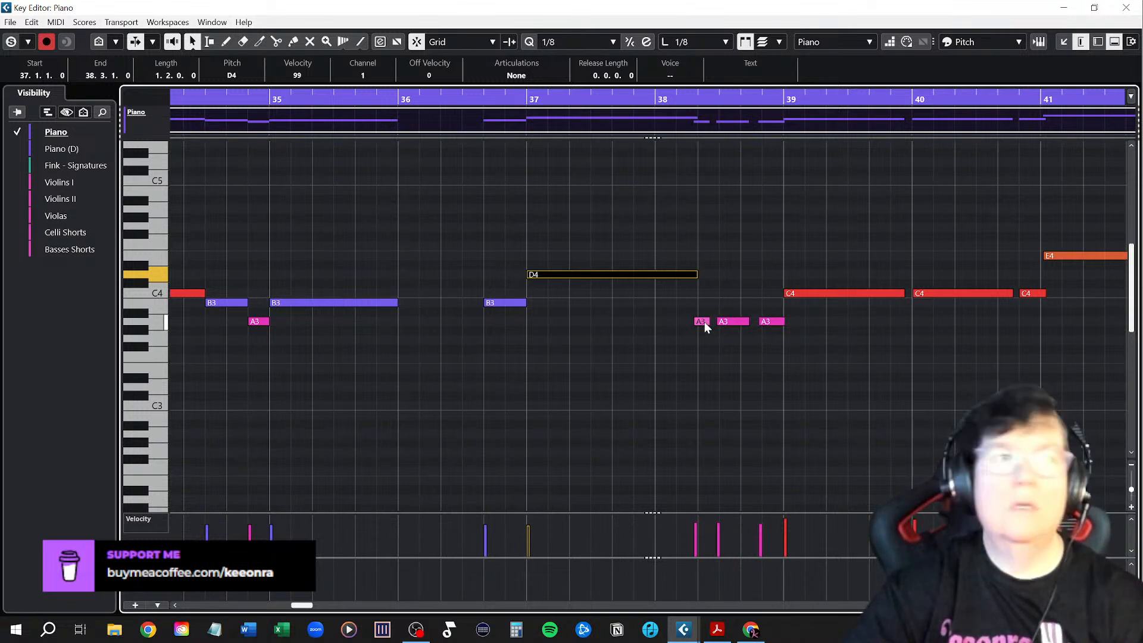
# Align the three A3 notes before bar 39 to the grid, with the middle one starting at 38.4.1.0 and 0.2.0.0 long
pyautogui.moveTo(705, 323); pyautogui.dragTo(764, 321)
pyautogui.click(780, 347)
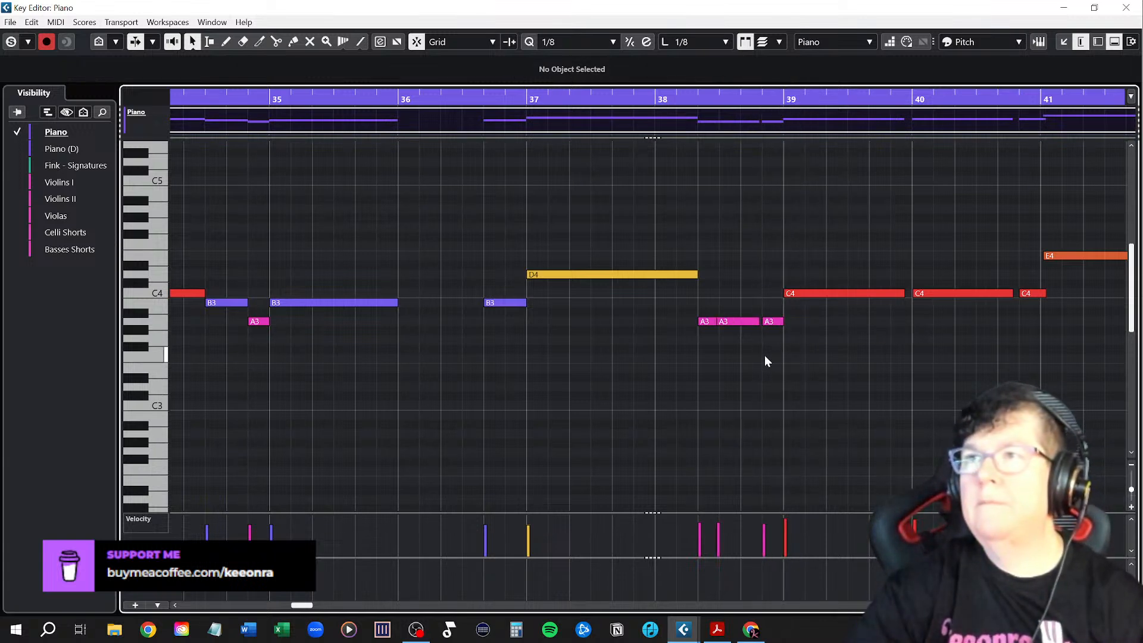
pyautogui.scroll(2, 764, 356)
pyautogui.scroll(1, 770, 435)
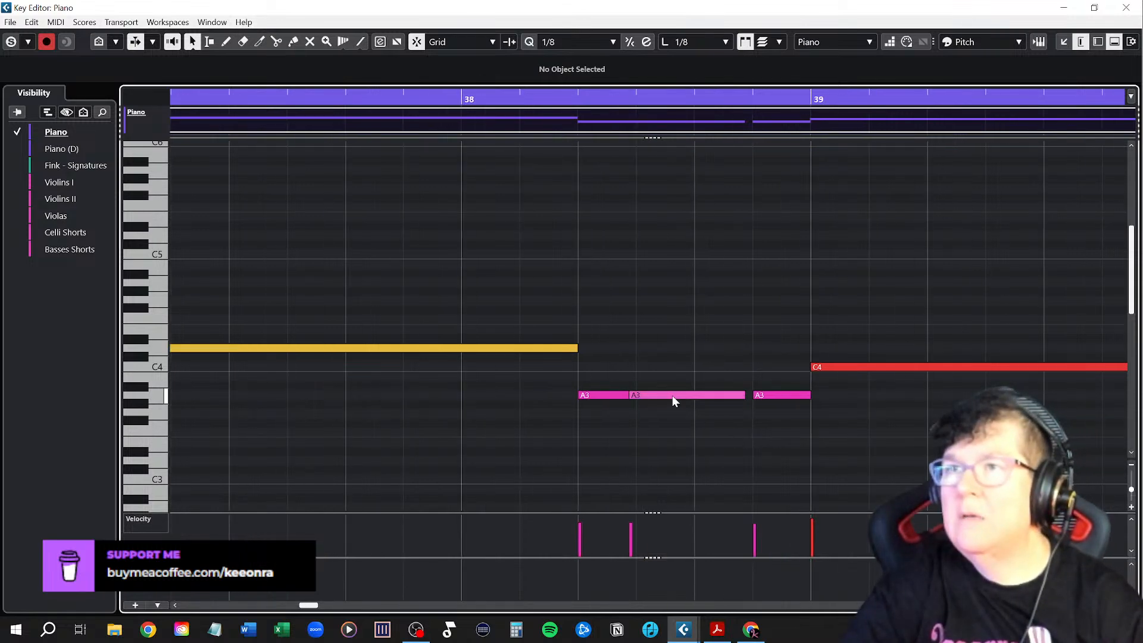
pyautogui.moveTo(672, 395); pyautogui.dragTo(685, 398)
pyautogui.press('g')
pyautogui.press('g')
pyautogui.press('g')
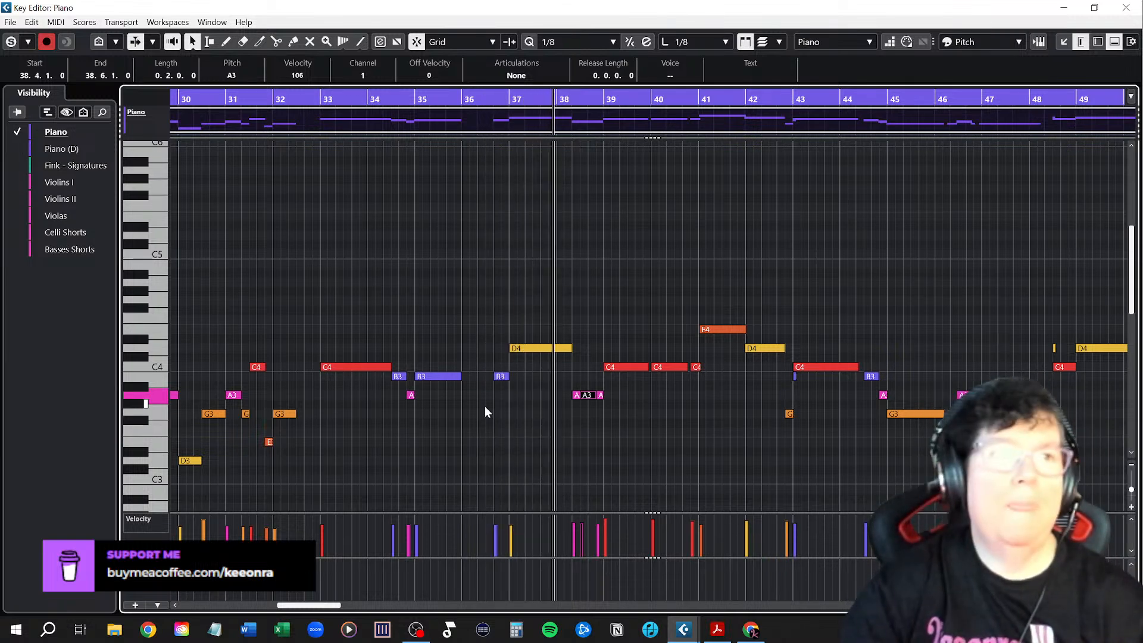
# Shorten the B3 before bar 37 to a length of 0.1.0.0, starting at 36.6.1.0, and play the passage
pyautogui.scroll(5, 485, 406)
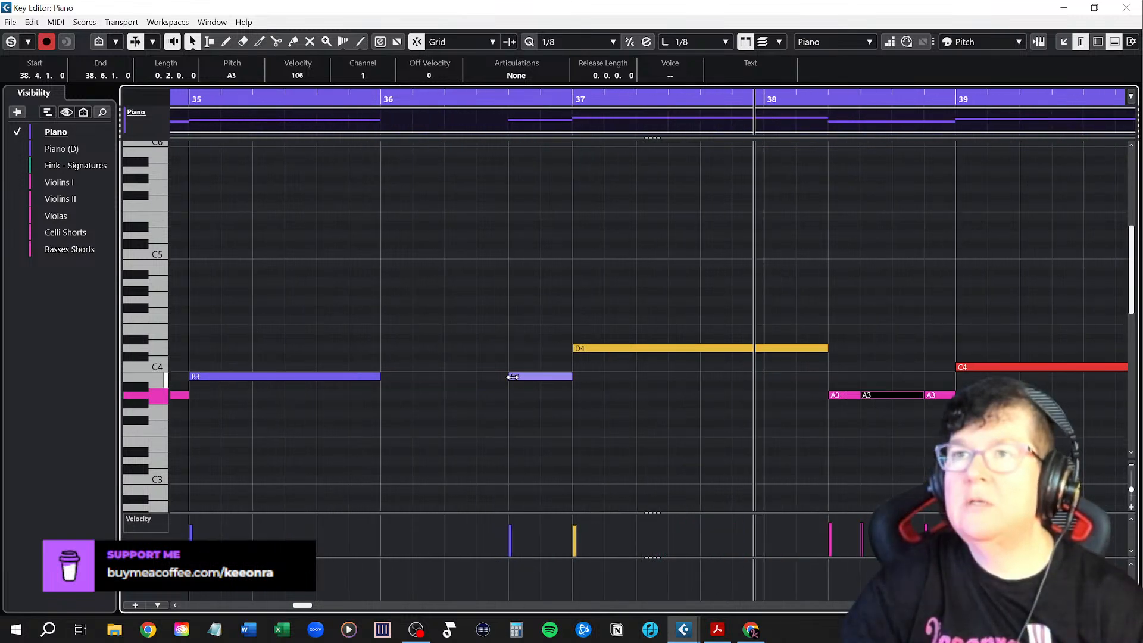
pyautogui.moveTo(513, 376); pyautogui.dragTo(541, 376)
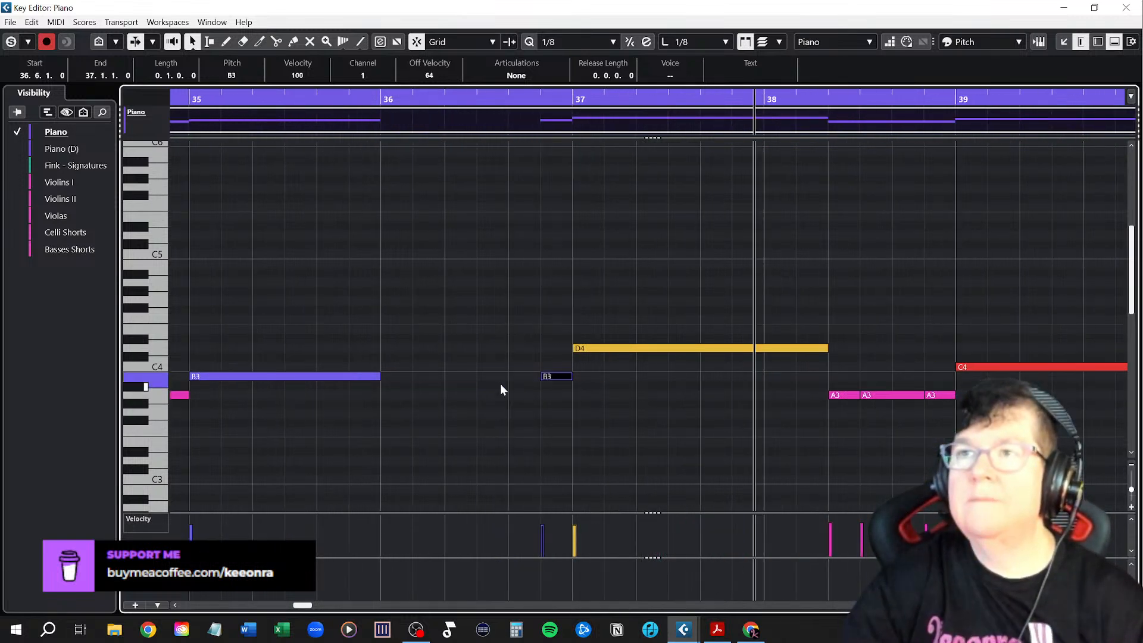
pyautogui.click(324, 99)
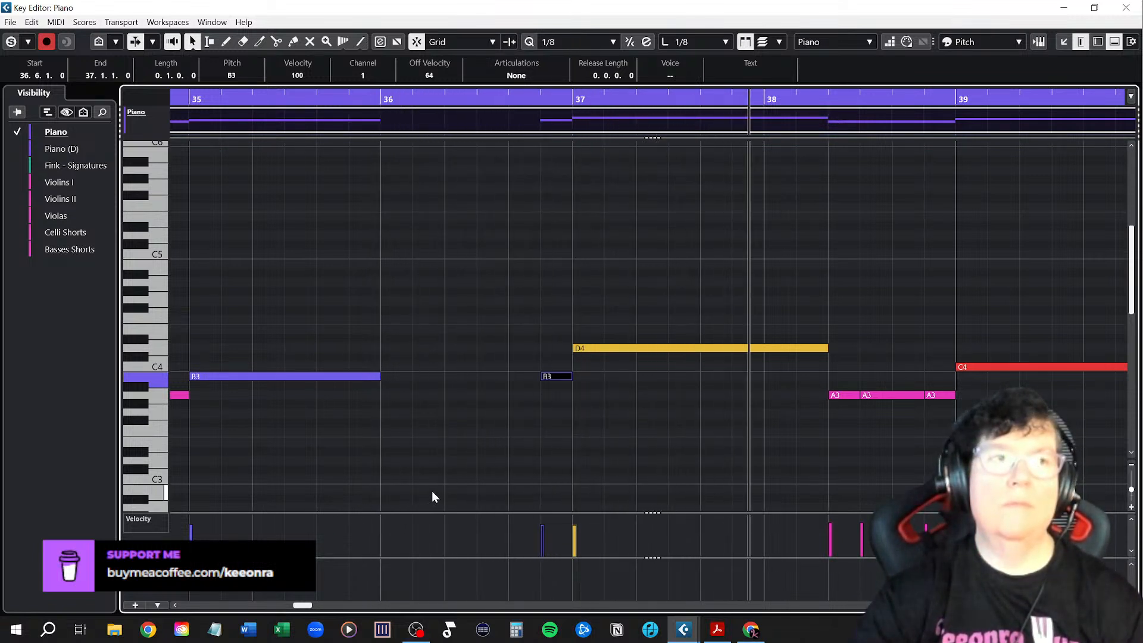
# Extend the C4 at bar 39 to bar 40 and set the following C4 from 40.1.1.0 to 40.4.1.0
pyautogui.keyDown('ctrl'); pyautogui.scroll(-5, 509, 480); pyautogui.keyUp('ctrl')
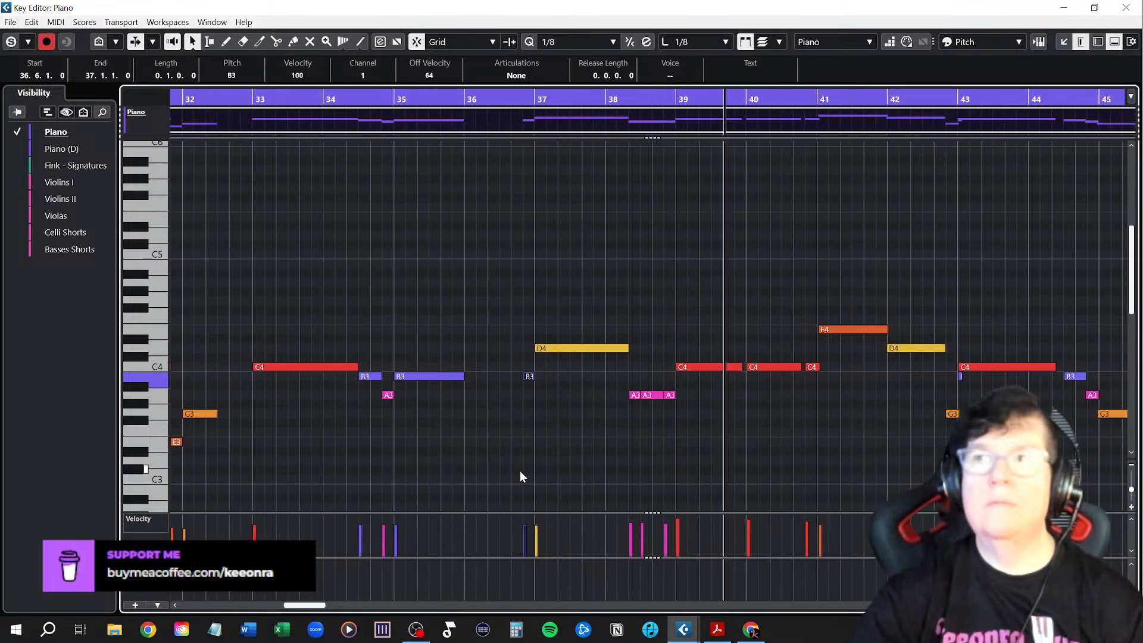
pyautogui.scroll(-4, 551, 448)
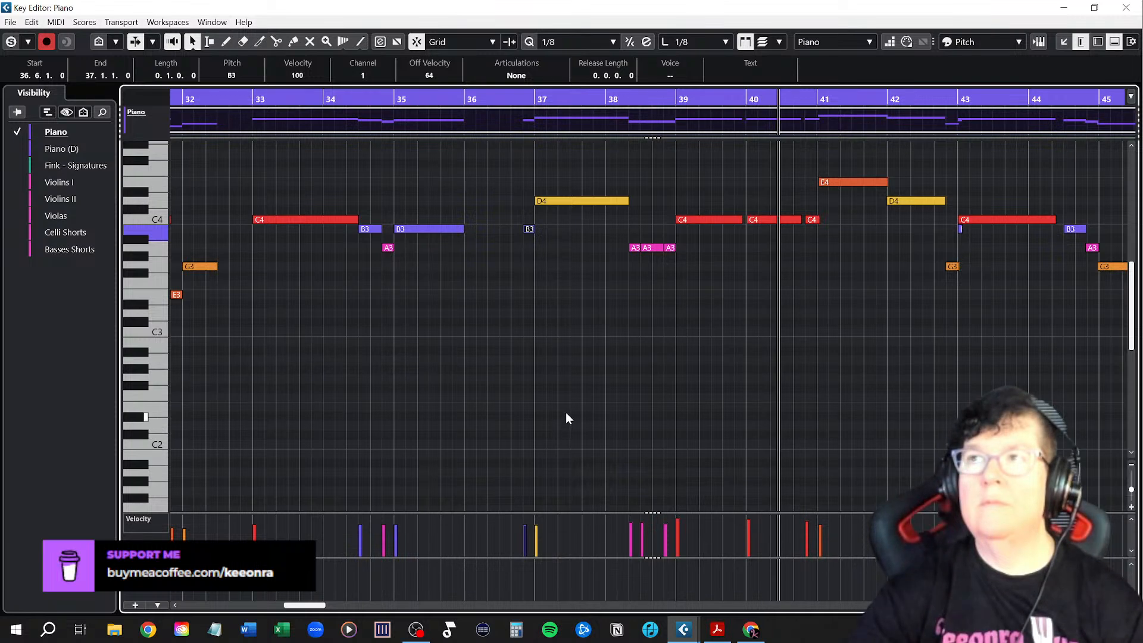
pyautogui.scroll(-2, 569, 401)
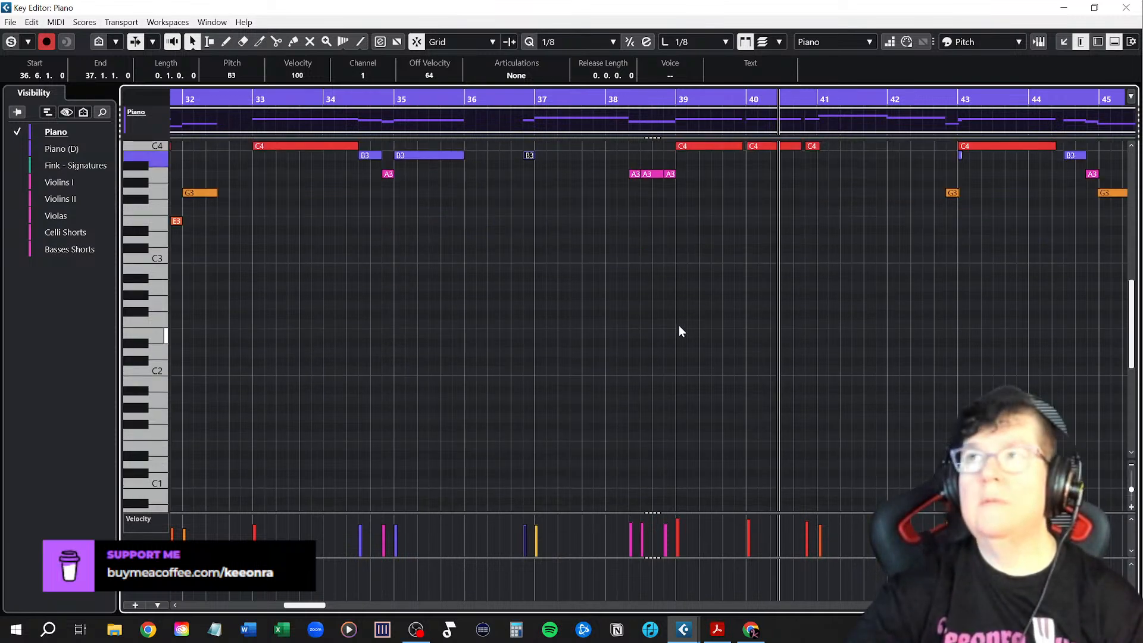
pyautogui.scroll(2, 682, 331)
pyautogui.hscroll(4, 748, 395)
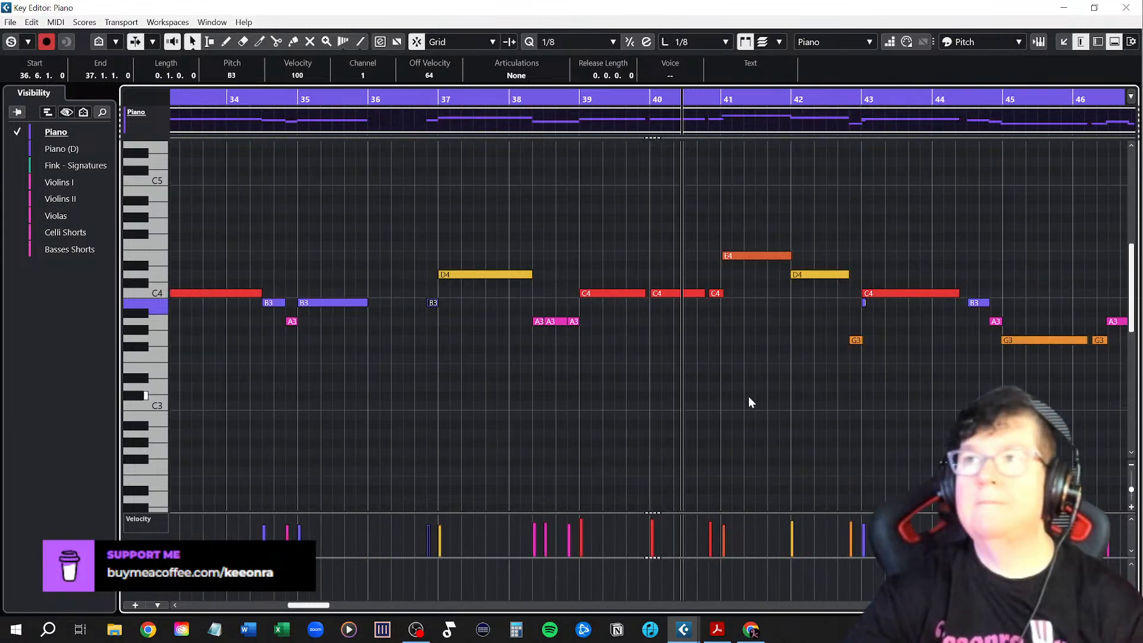
pyautogui.scroll(4, 377, 369)
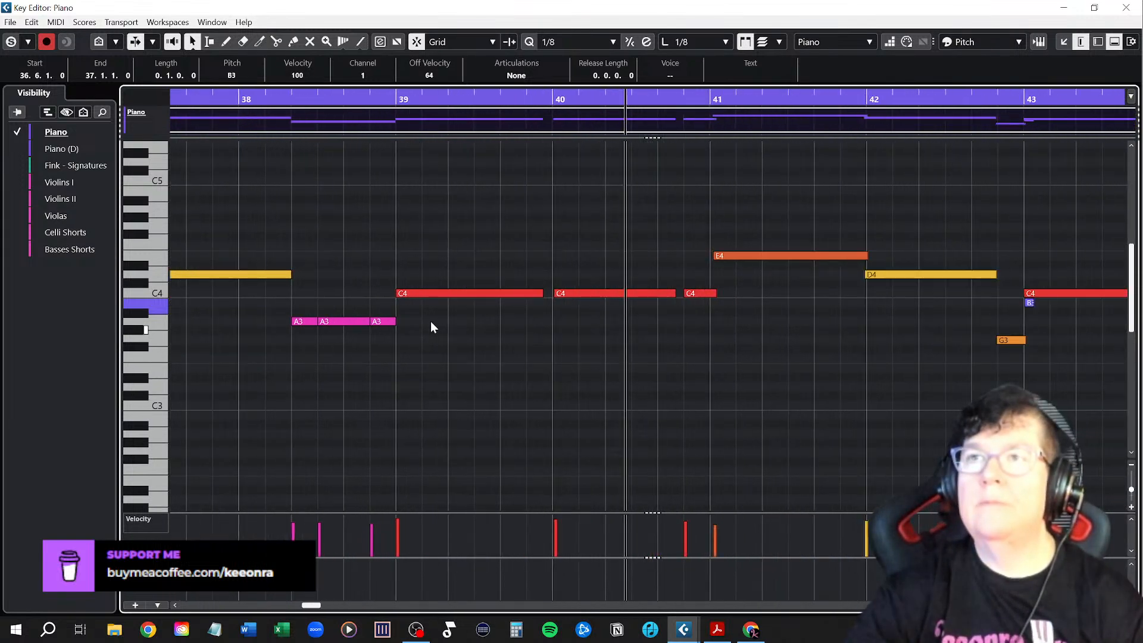
pyautogui.click(416, 293)
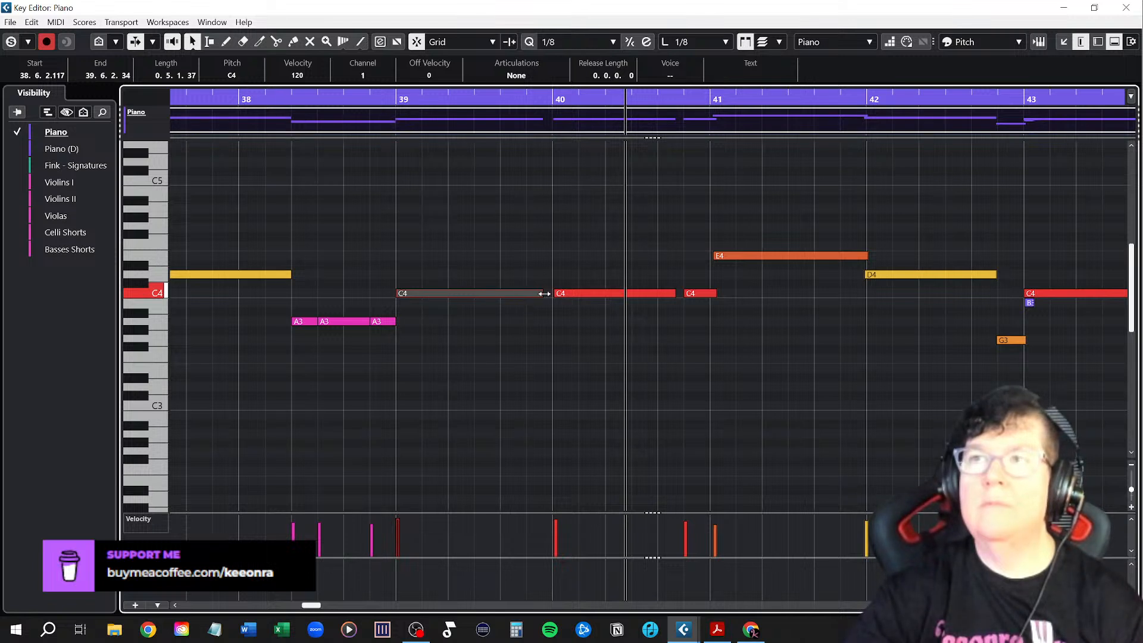
pyautogui.moveTo(541, 293); pyautogui.dragTo(553, 294)
pyautogui.click(583, 297)
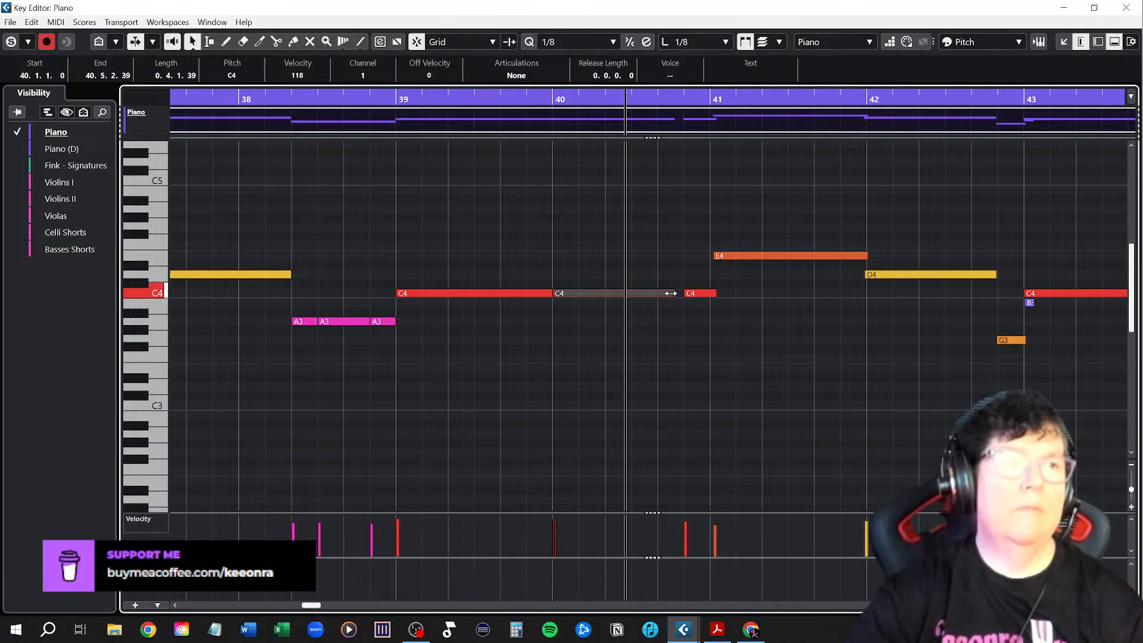
pyautogui.moveTo(669, 292); pyautogui.dragTo(629, 294)
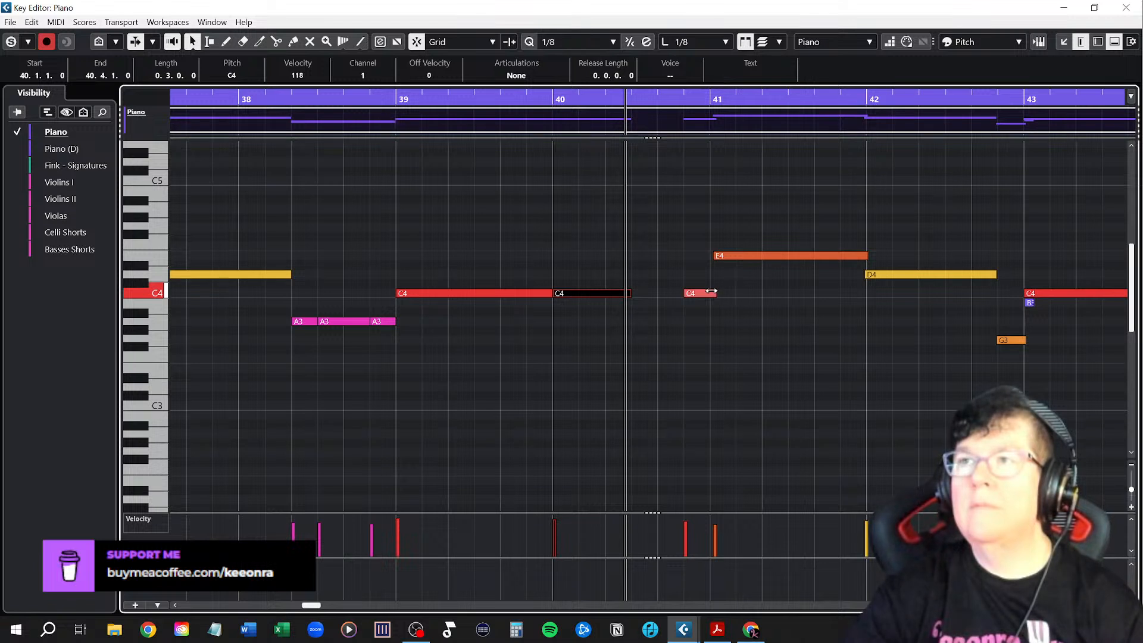
# End the short C4 at bar 41 and start the E4 at 41.1.1.0 and the D4 at 42.1.1.0
pyautogui.moveTo(711, 291); pyautogui.dragTo(709, 256)
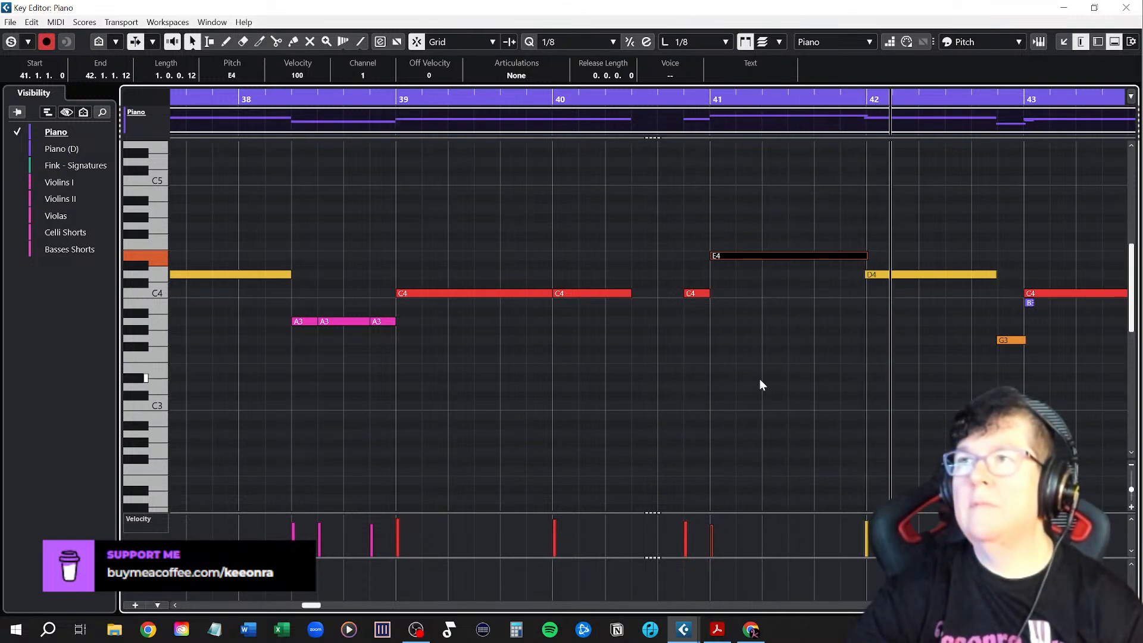
pyautogui.hscroll(5, 714, 384)
pyautogui.moveTo(496, 274); pyautogui.dragTo(498, 275)
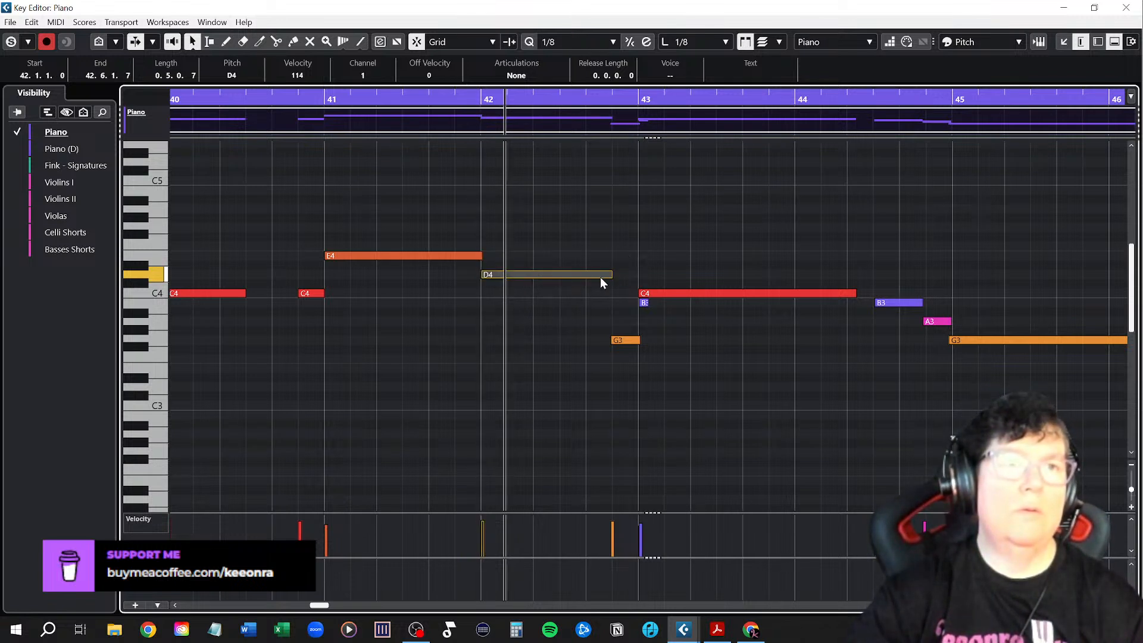
# Set the G3 before bar 43 from 42.6.1.0 to 43.1.1.0 and delete the stray short B3 at bar 43
pyautogui.click(616, 338)
pyautogui.moveTo(639, 338); pyautogui.dragTo(636, 339)
pyautogui.click(647, 302)
pyautogui.press('Delete')
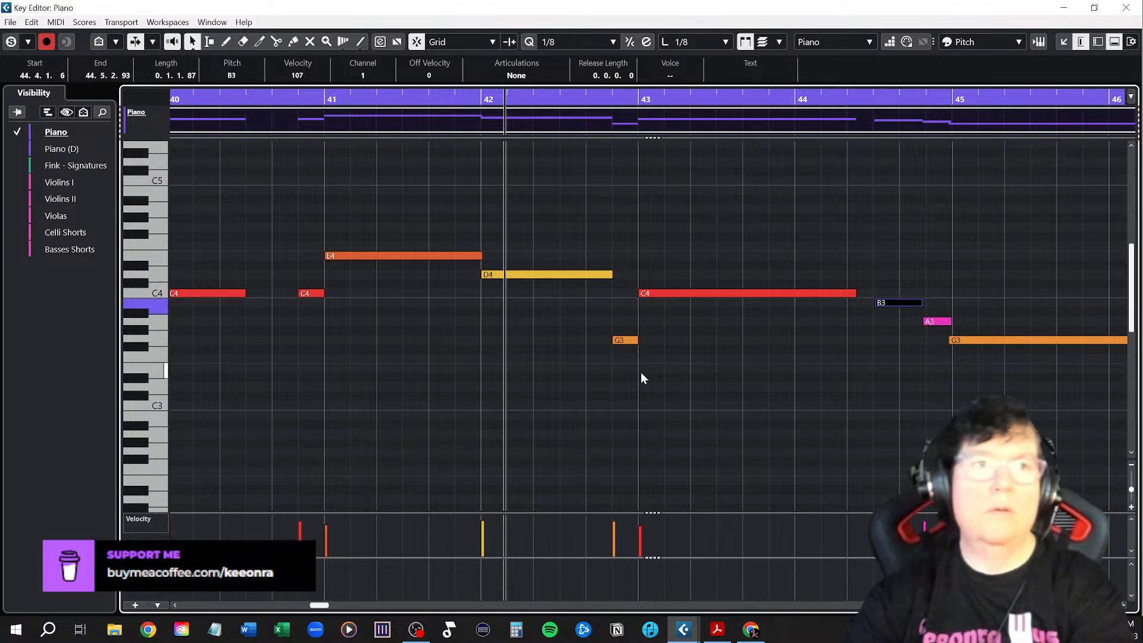
pyautogui.click(624, 341)
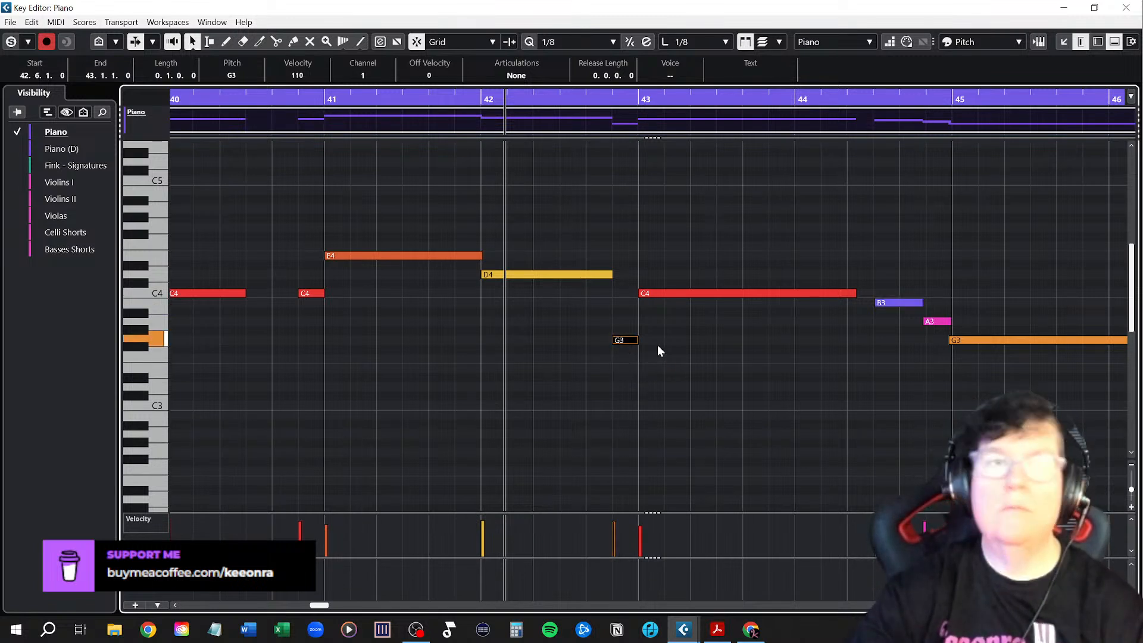
# Lengthen the C4 at bar 43 to 1.3.0.0, align the B3, A3 and G3 up to 45.1.1.0, and play the passage
pyautogui.click(667, 293)
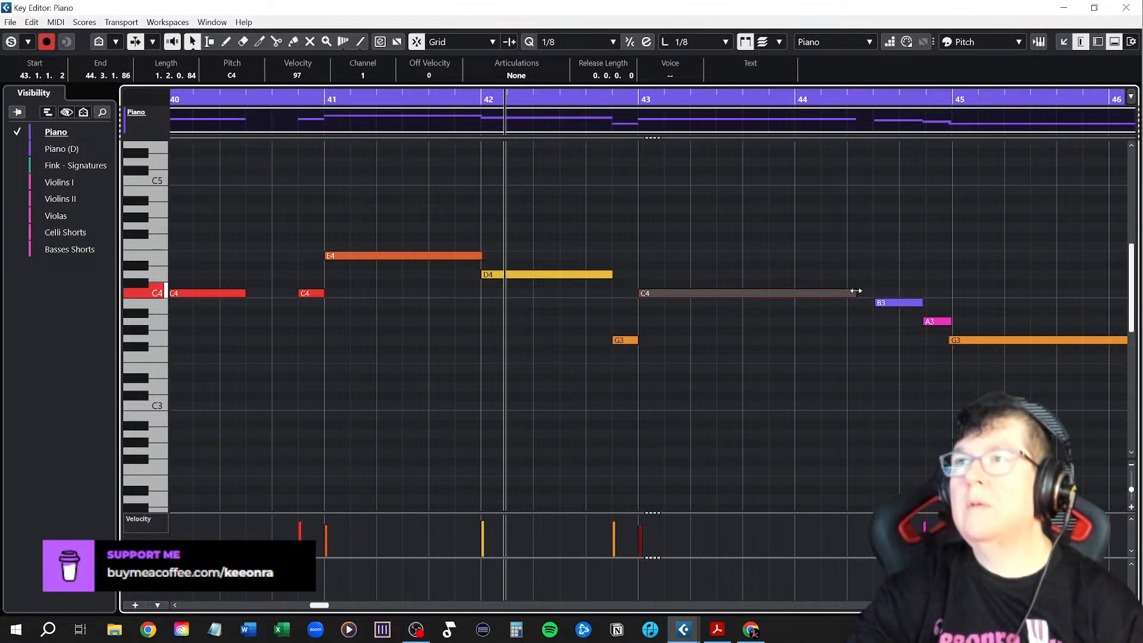
pyautogui.moveTo(856, 291); pyautogui.dragTo(873, 291)
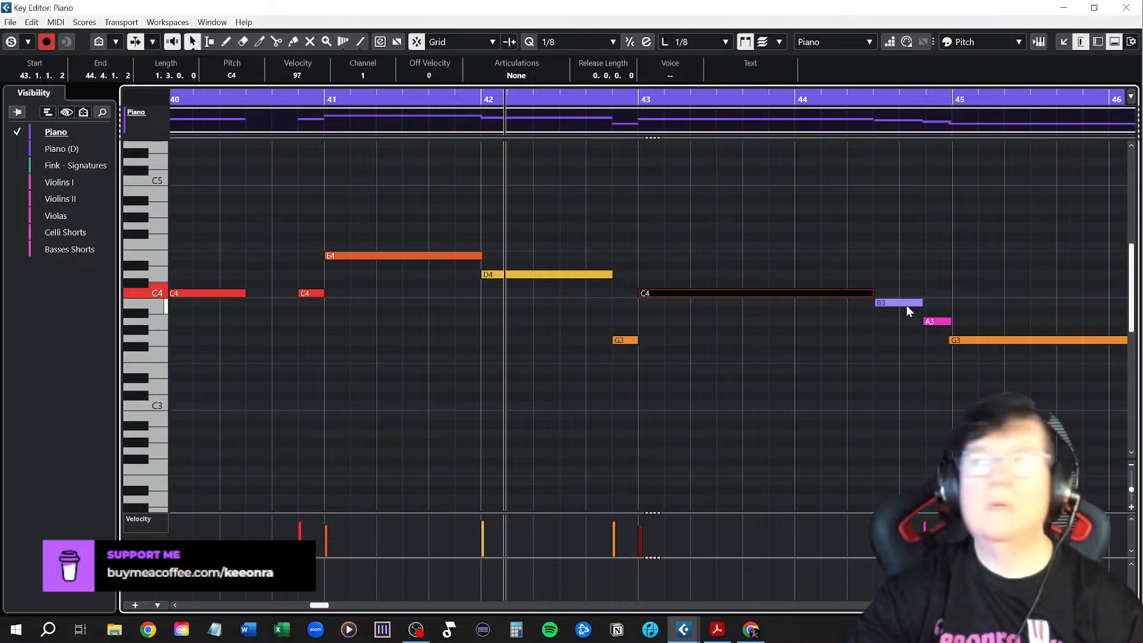
pyautogui.moveTo(919, 302); pyautogui.dragTo(958, 340)
pyautogui.press('space')
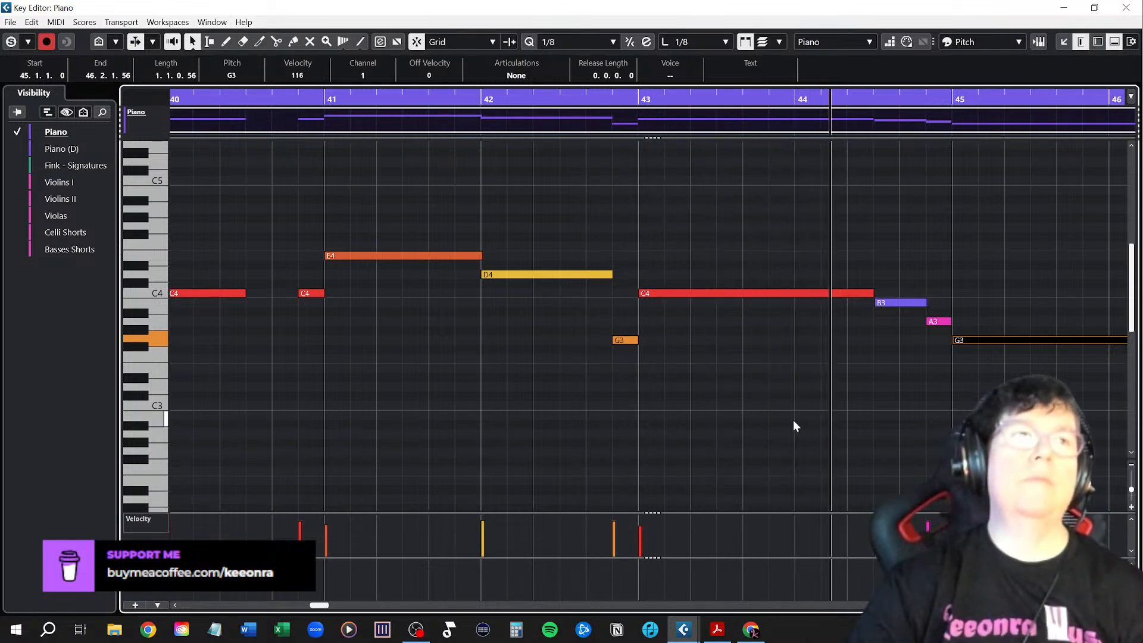
pyautogui.hscroll(3, 803, 423)
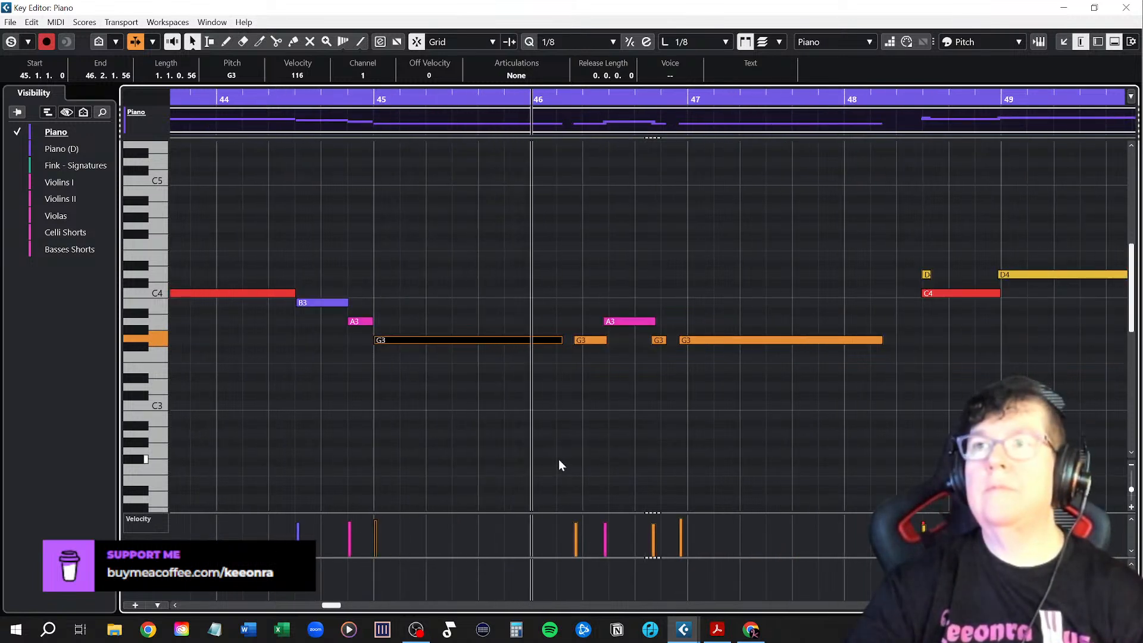
pyautogui.press('space')
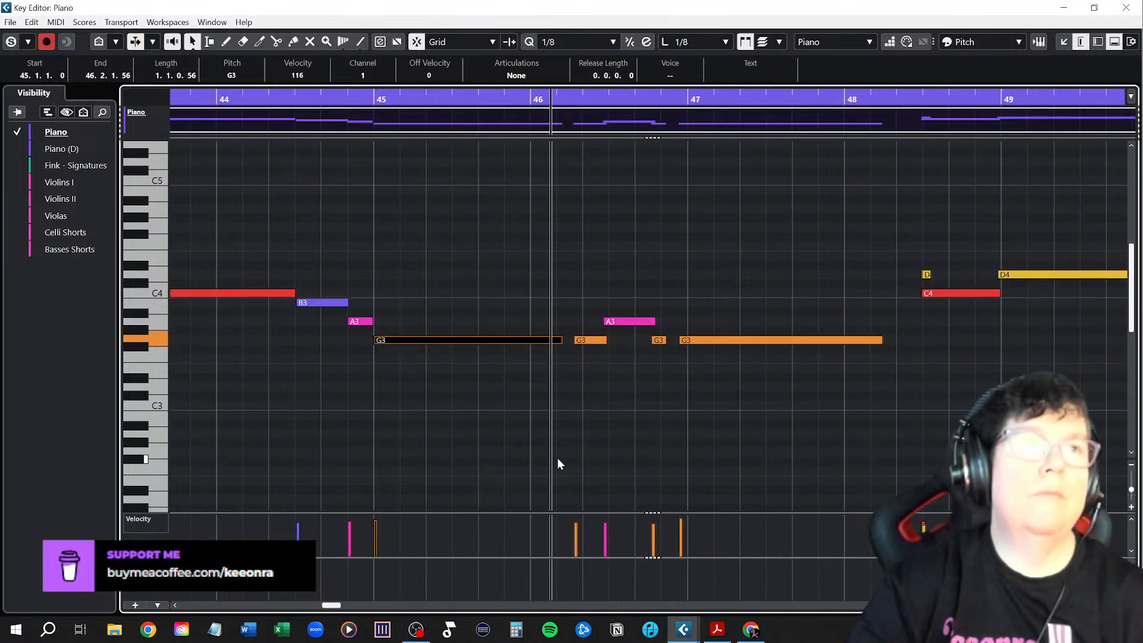
# Align bar 46's G3, A3, G3 to the grid from 46.3.1.0, close the gap before them, start the next G3 at bar 47, and play the result
pyautogui.click(585, 341)
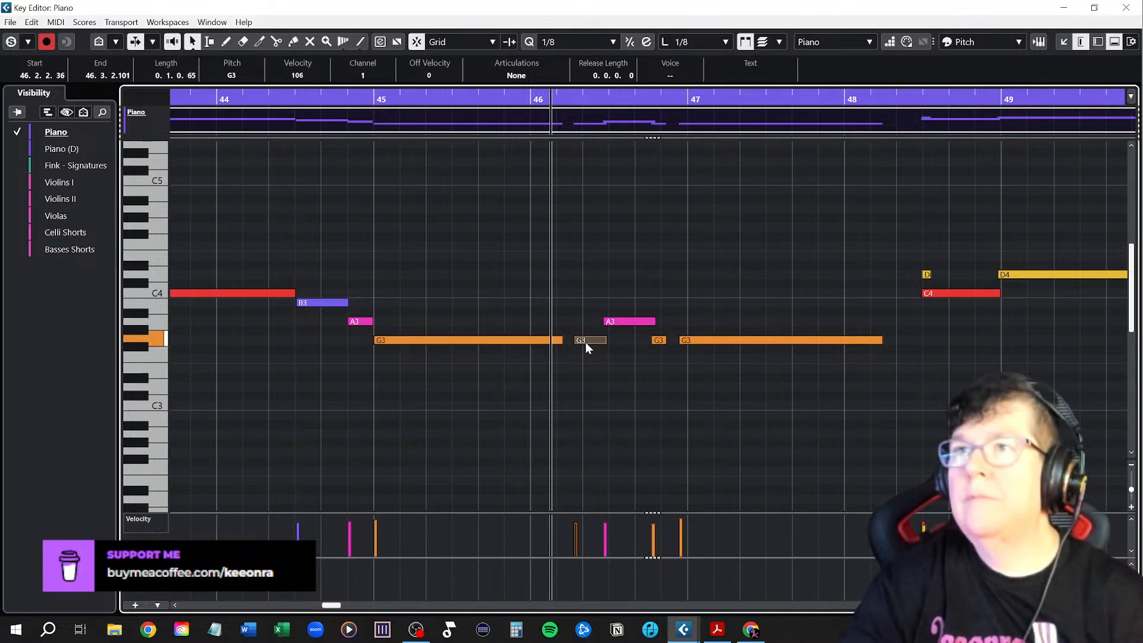
pyautogui.moveTo(584, 342)
pyautogui.mouseDown()
pyautogui.moveTo(602, 343)
pyautogui.moveTo(567, 340)
pyautogui.moveTo(604, 341)
pyautogui.mouseUp()
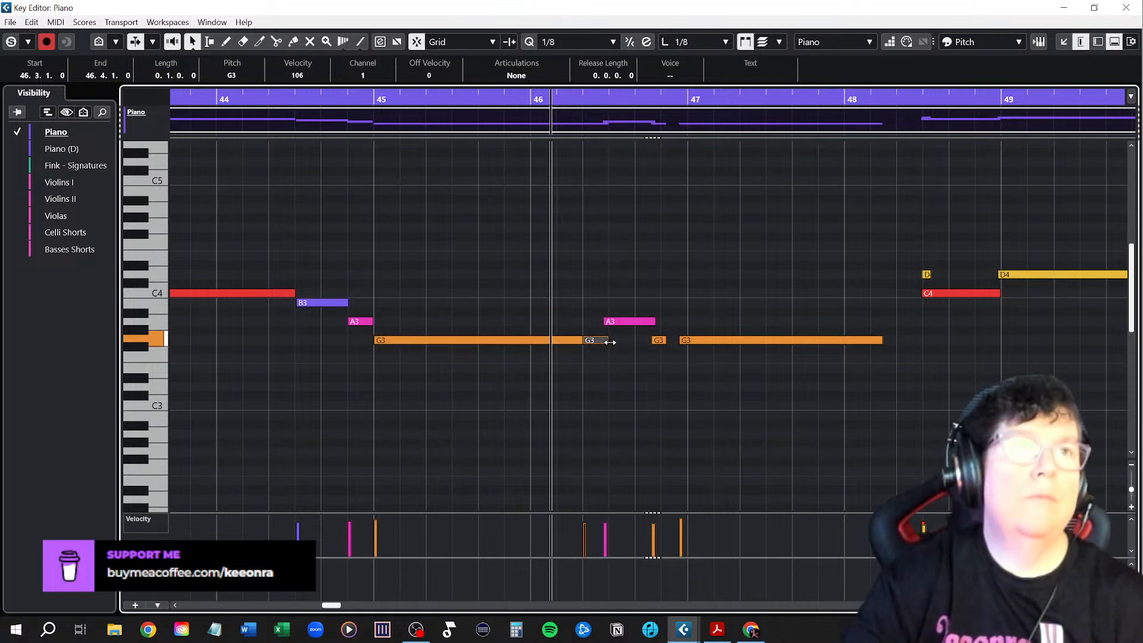
pyautogui.moveTo(605, 322); pyautogui.dragTo(686, 340)
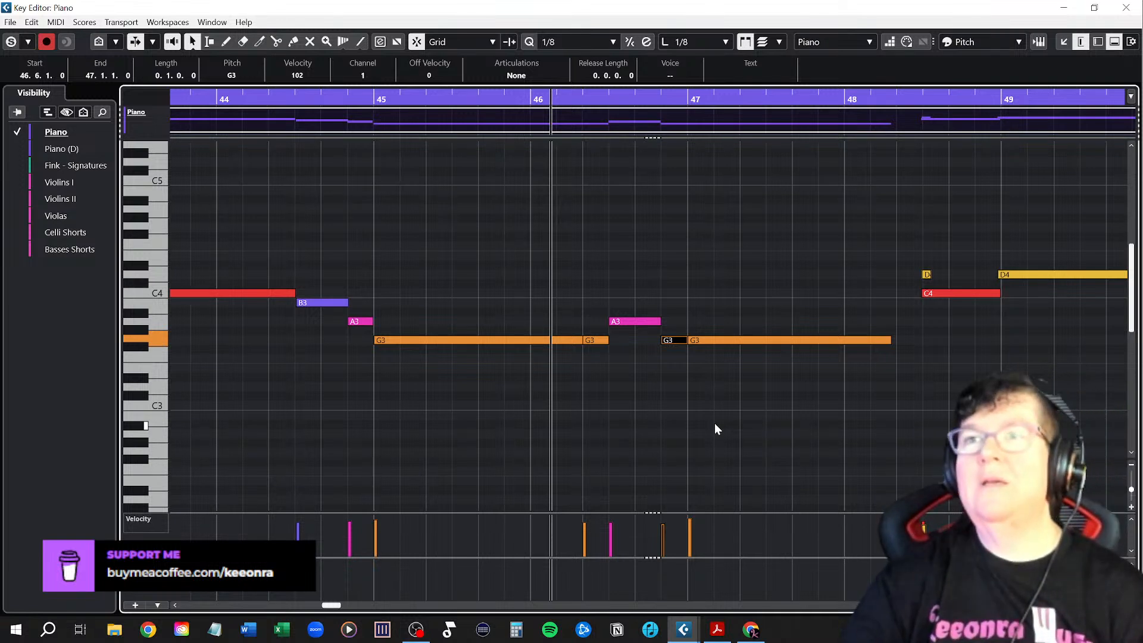
pyautogui.press('space')
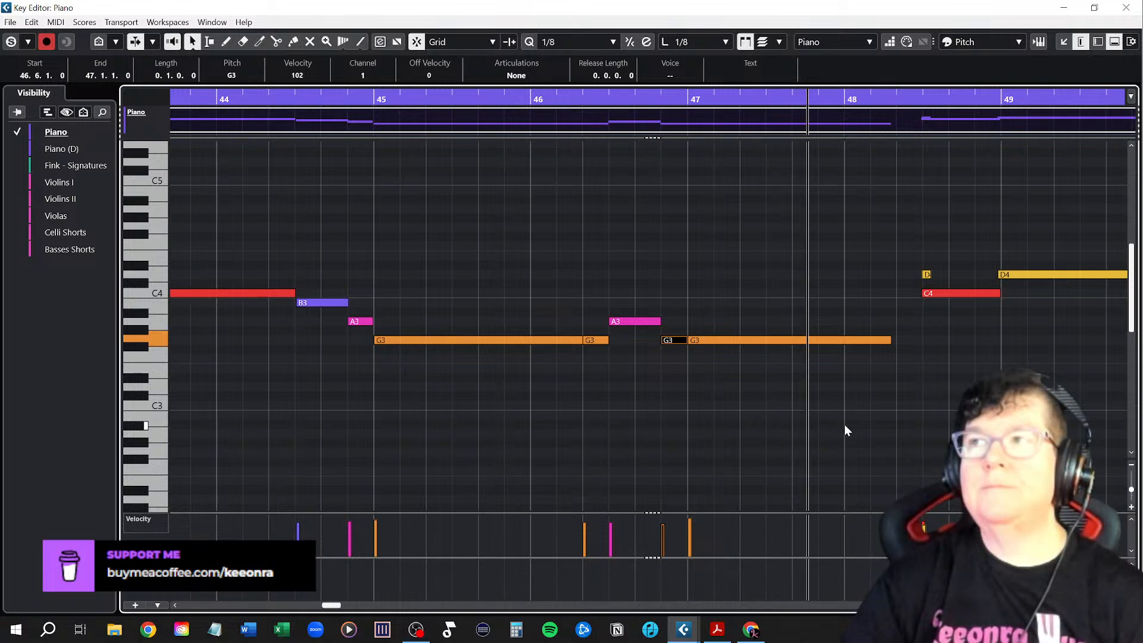
pyautogui.press('space')
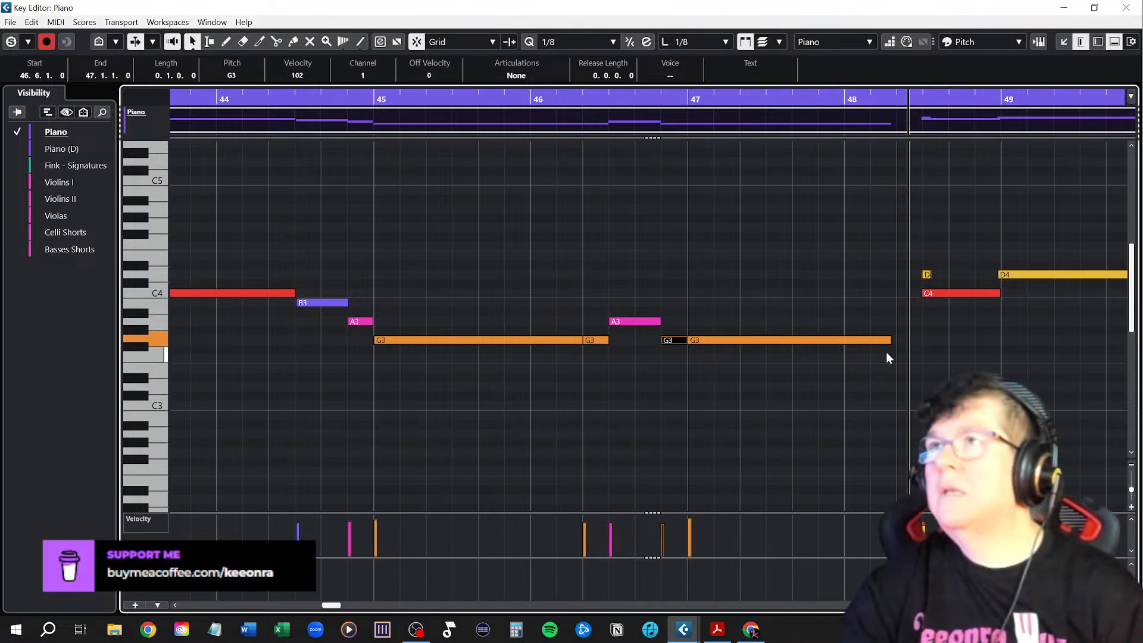
# Shorten the G3 at bar 47 to end at 48.1.1.0 and delete the stray short D4 above the C4 in bar 48
pyautogui.moveTo(890, 340); pyautogui.dragTo(847, 341)
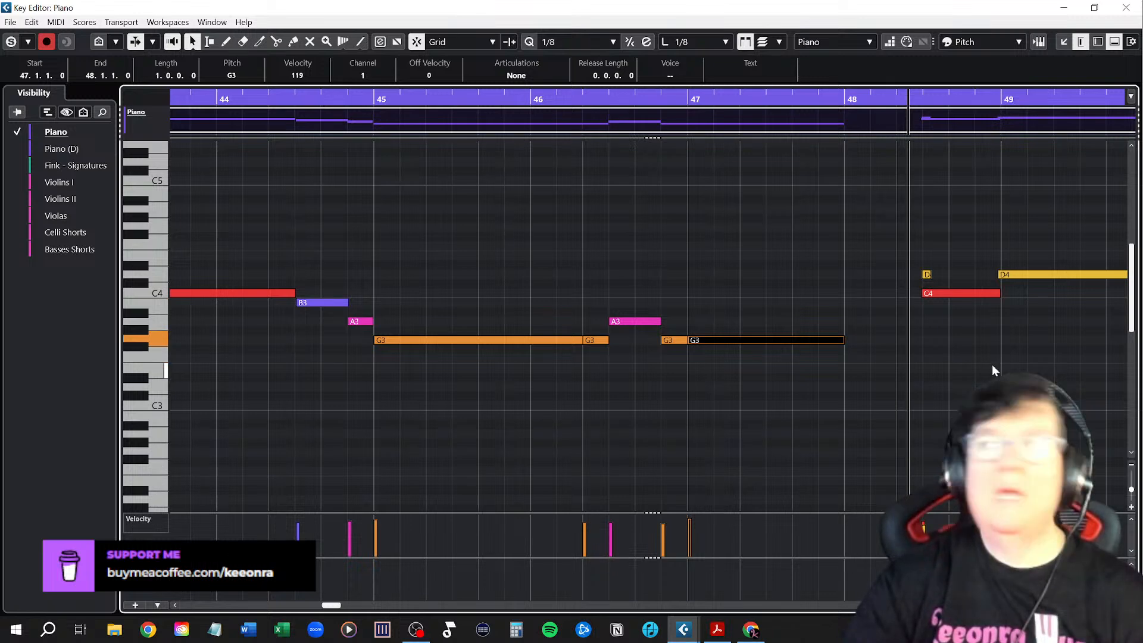
pyautogui.hscroll(3, 992, 364)
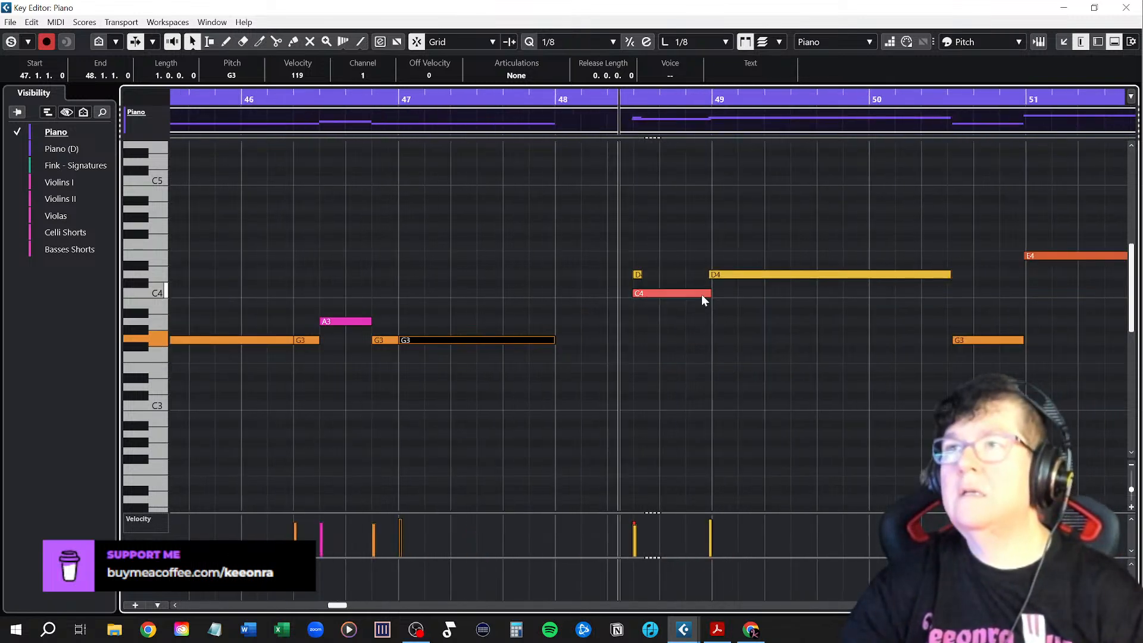
pyautogui.click(638, 275)
pyautogui.press('Delete')
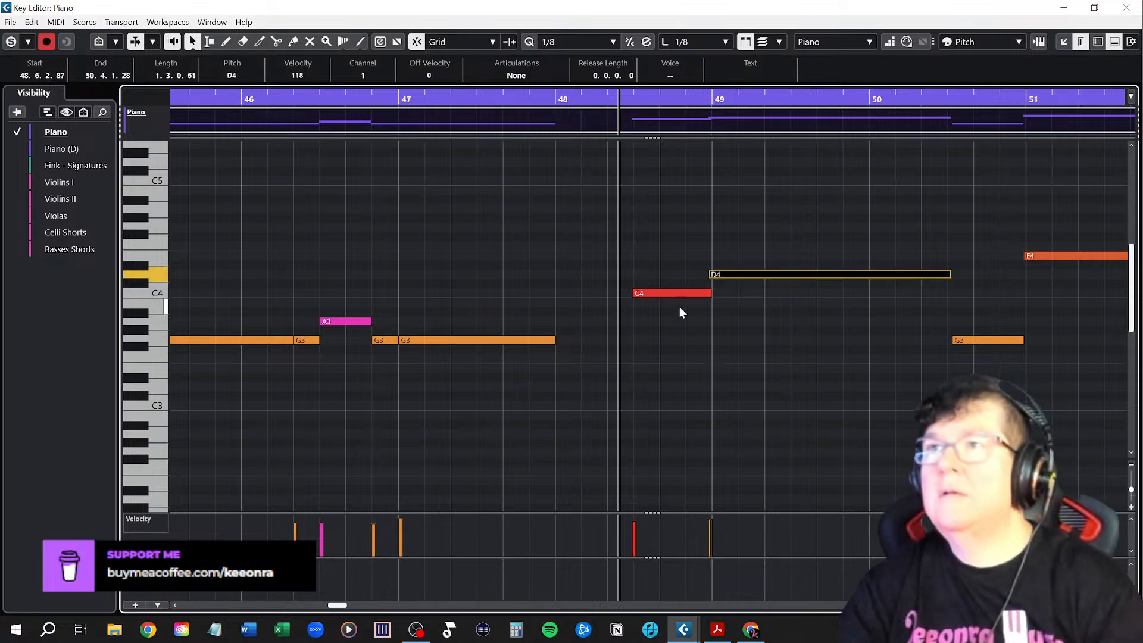
# Set the C4 in bar 48 to start at 48.4.1.0 with length 0.3.0.0, and start the D4 at 49.1.1.0
pyautogui.moveTo(708, 293)
pyautogui.mouseDown()
pyautogui.moveTo(723, 293)
pyautogui.moveTo(705, 294)
pyautogui.mouseUp()
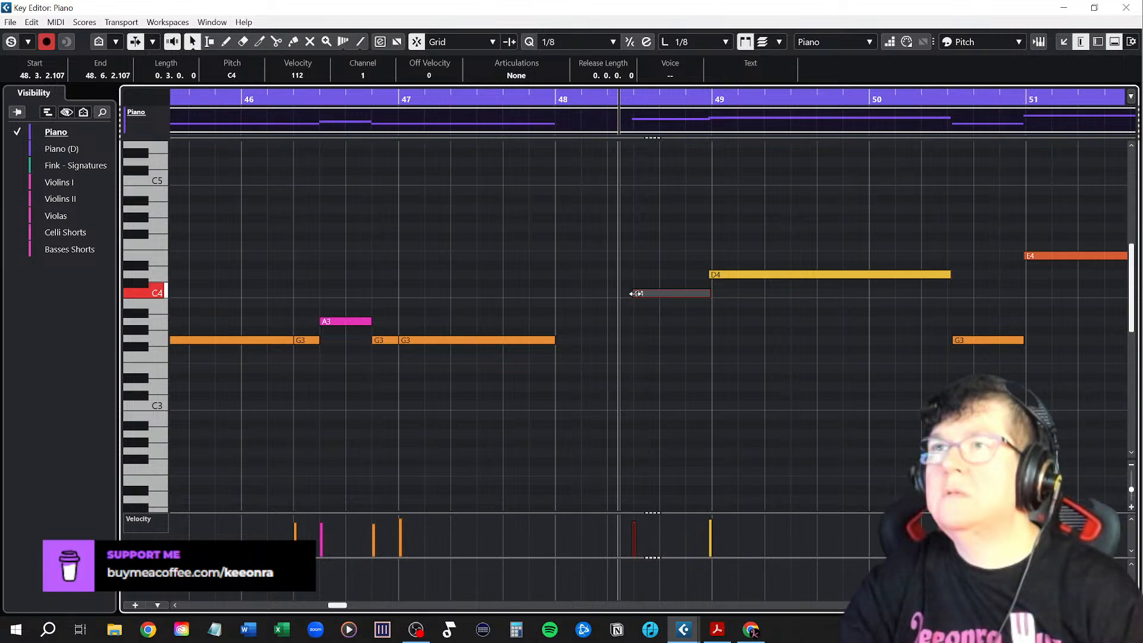
pyautogui.moveTo(632, 294); pyautogui.dragTo(634, 294)
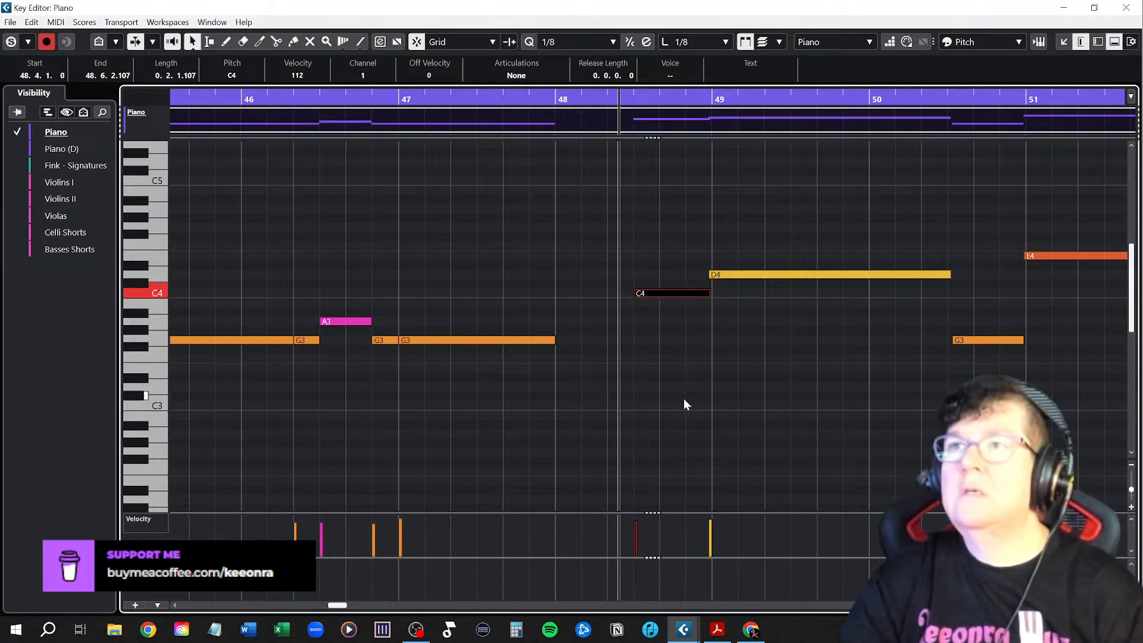
pyautogui.press('space')
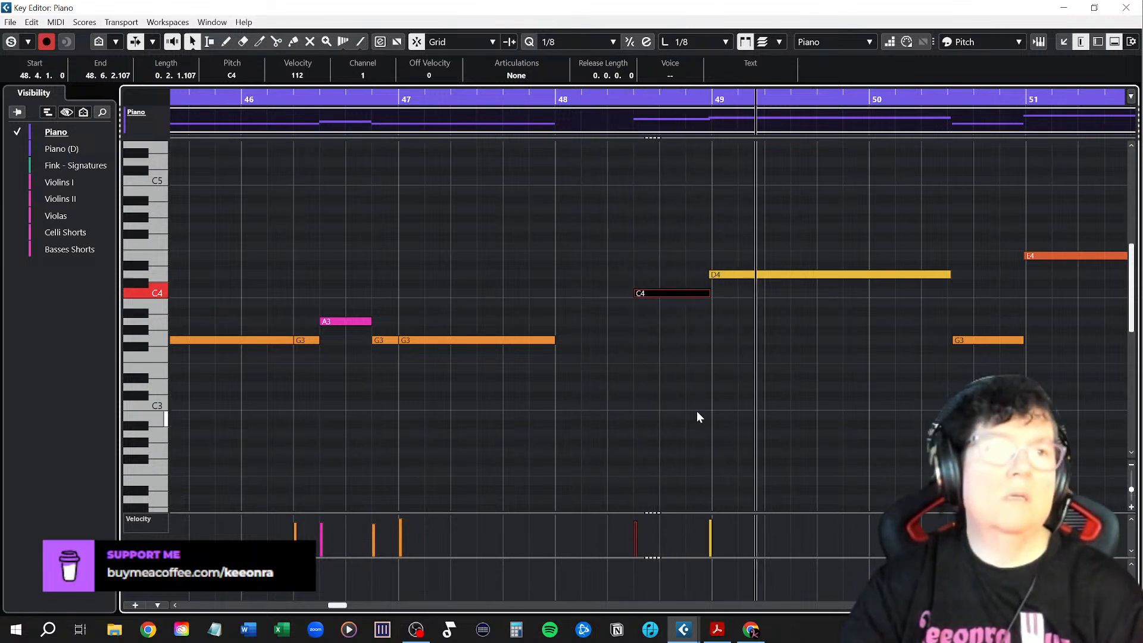
pyautogui.press('space')
pyautogui.click(718, 275)
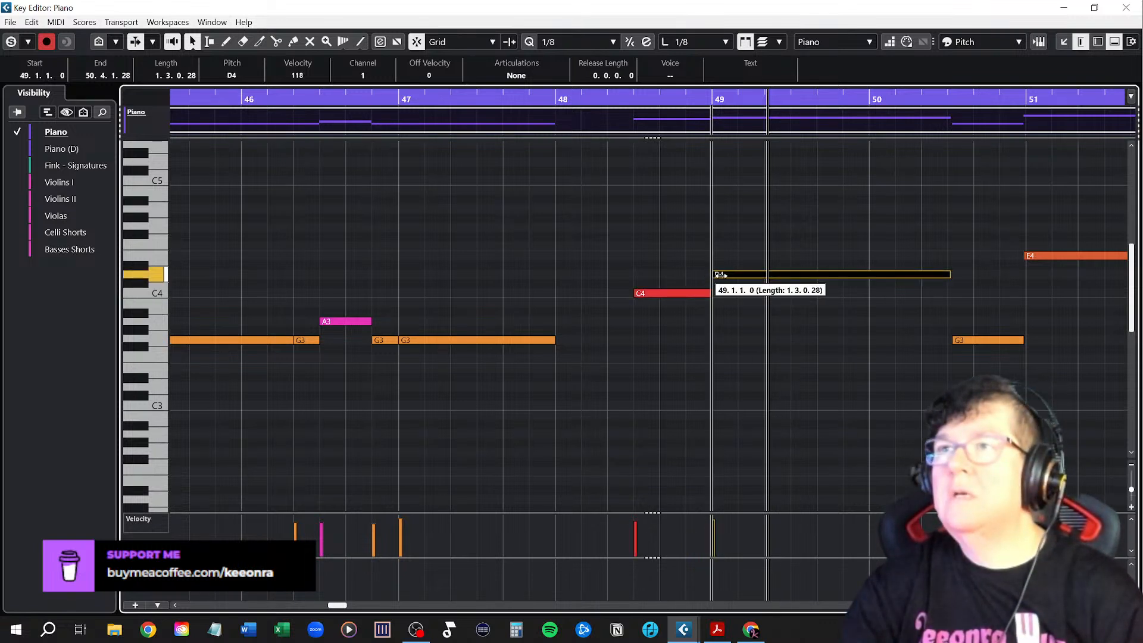
pyautogui.click(665, 294)
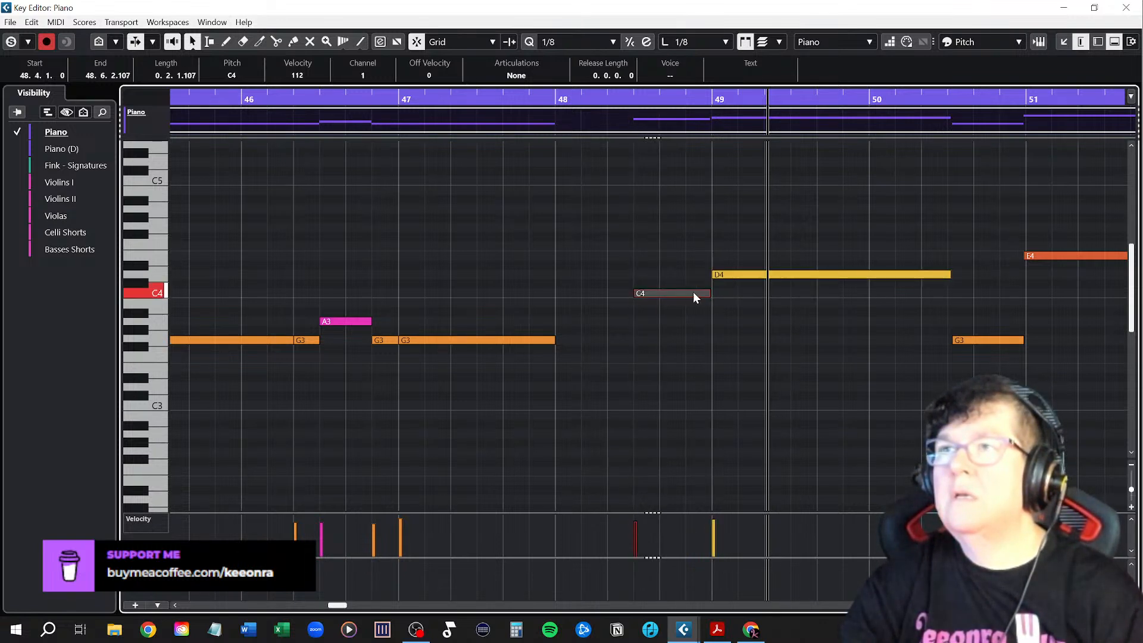
pyautogui.moveTo(693, 292); pyautogui.dragTo(713, 293)
# Shorten the D4 at bar 49 to 1.0.0.0 and set the following G3 from 50.4.1.0 to 51.1.1.0
pyautogui.hscroll(4, 777, 348)
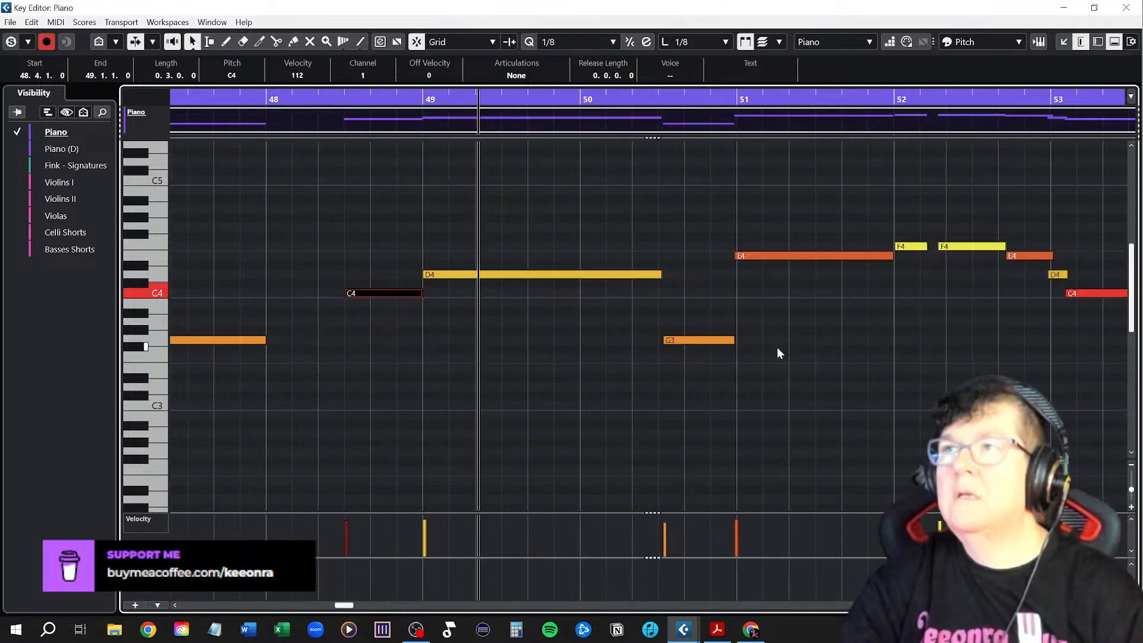
pyautogui.hscroll(1, 777, 348)
pyautogui.press('space')
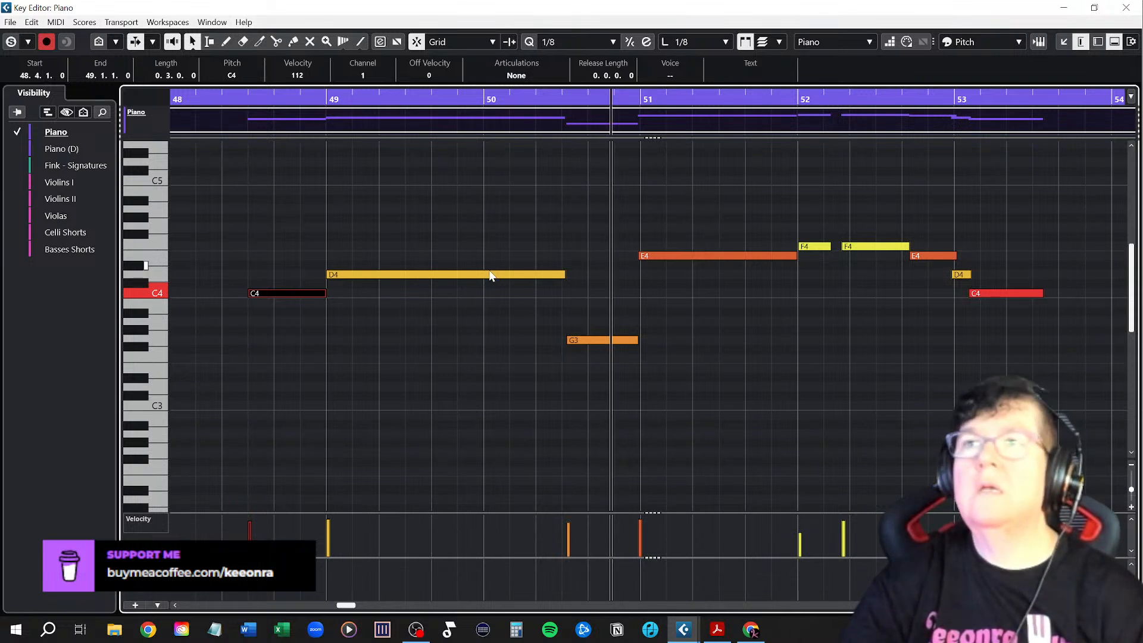
pyautogui.moveTo(563, 274); pyautogui.dragTo(483, 277)
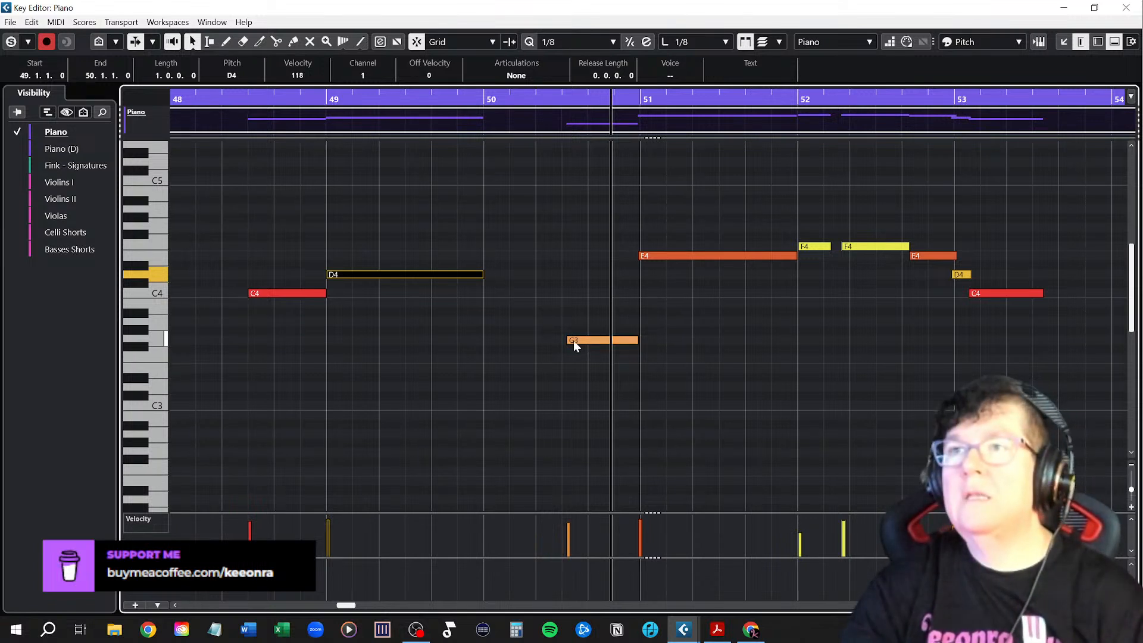
pyautogui.moveTo(568, 340); pyautogui.dragTo(563, 343)
pyautogui.moveTo(634, 341); pyautogui.dragTo(641, 342)
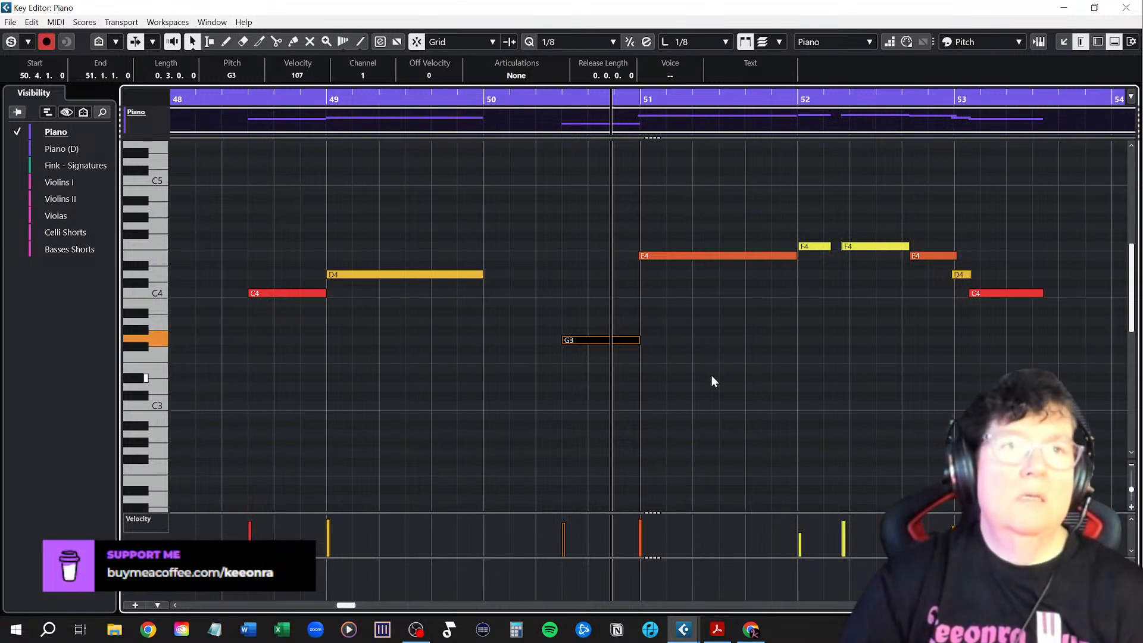
# Align the start of the long E4 at bar 51 to 51.1.1.0
pyautogui.hscroll(3, 699, 380)
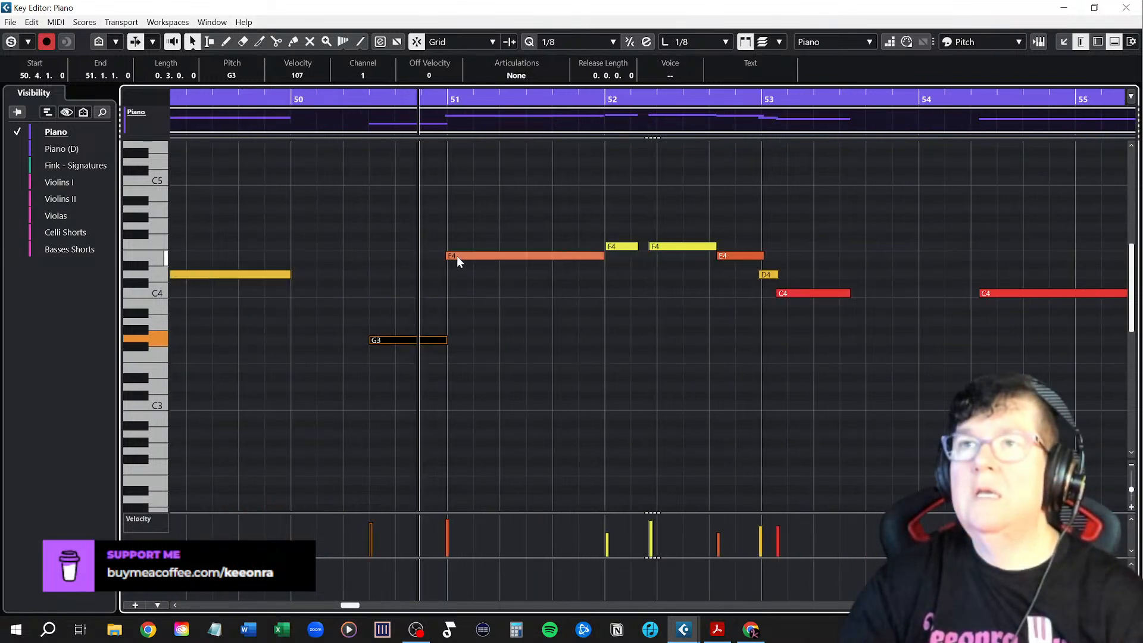
pyautogui.moveTo(457, 257)
pyautogui.mouseDown()
pyautogui.moveTo(484, 259)
pyautogui.moveTo(466, 259)
pyautogui.mouseUp()
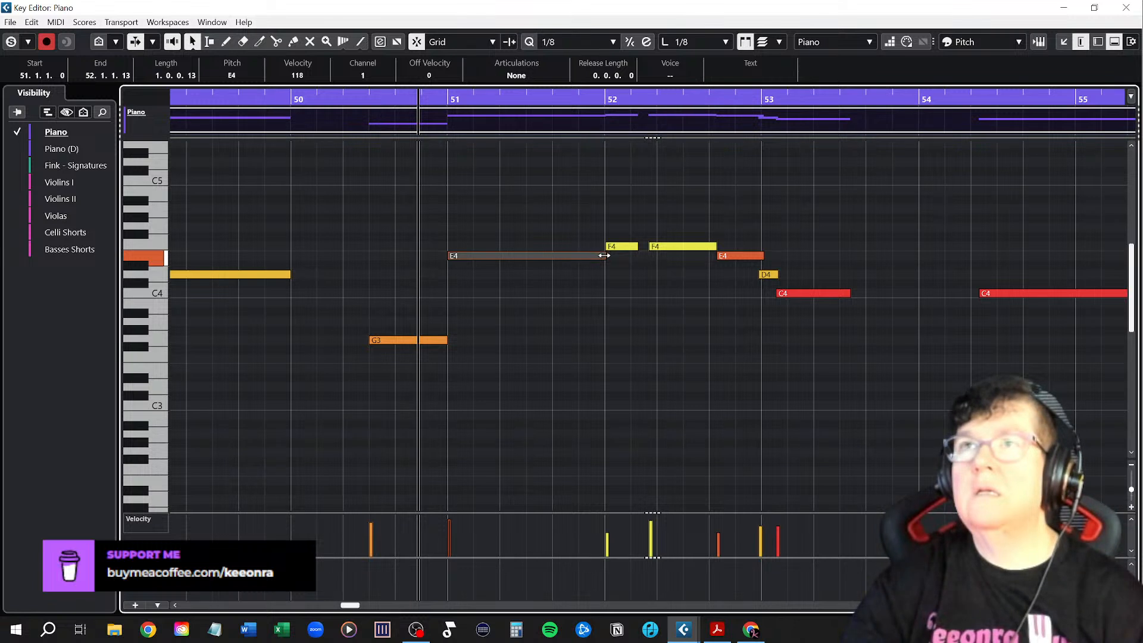
# Lengthen the E4 at bar 51 to end at 52.4.1.0 and delete the short F4, E4, D4 and C4 notes in bars 52 and 53
pyautogui.moveTo(604, 256); pyautogui.dragTo(683, 256)
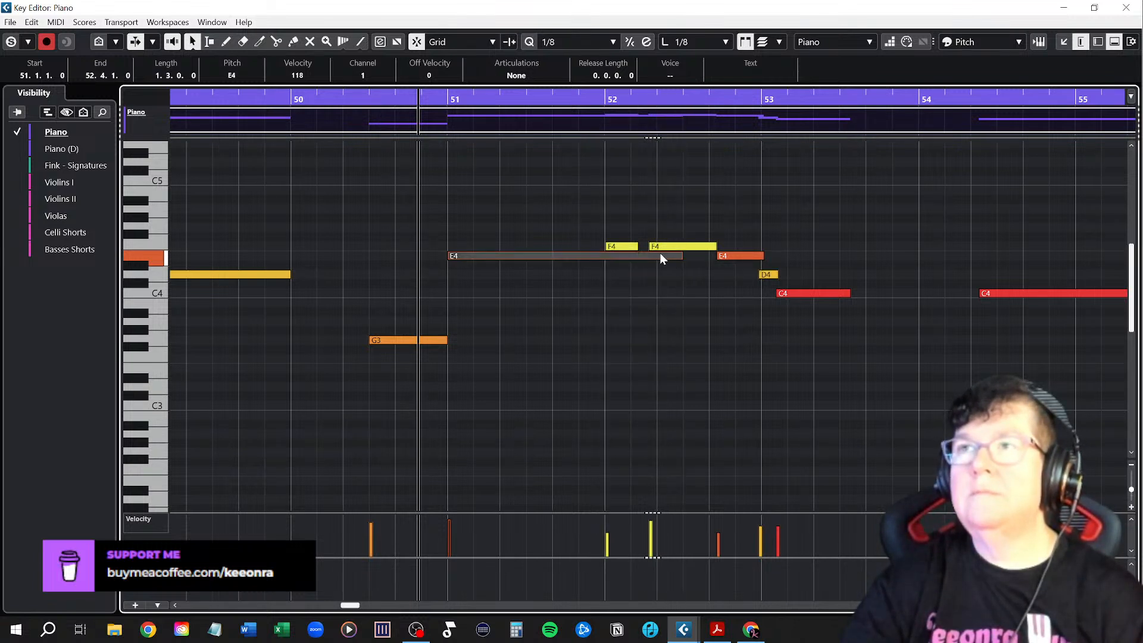
pyautogui.click(632, 247)
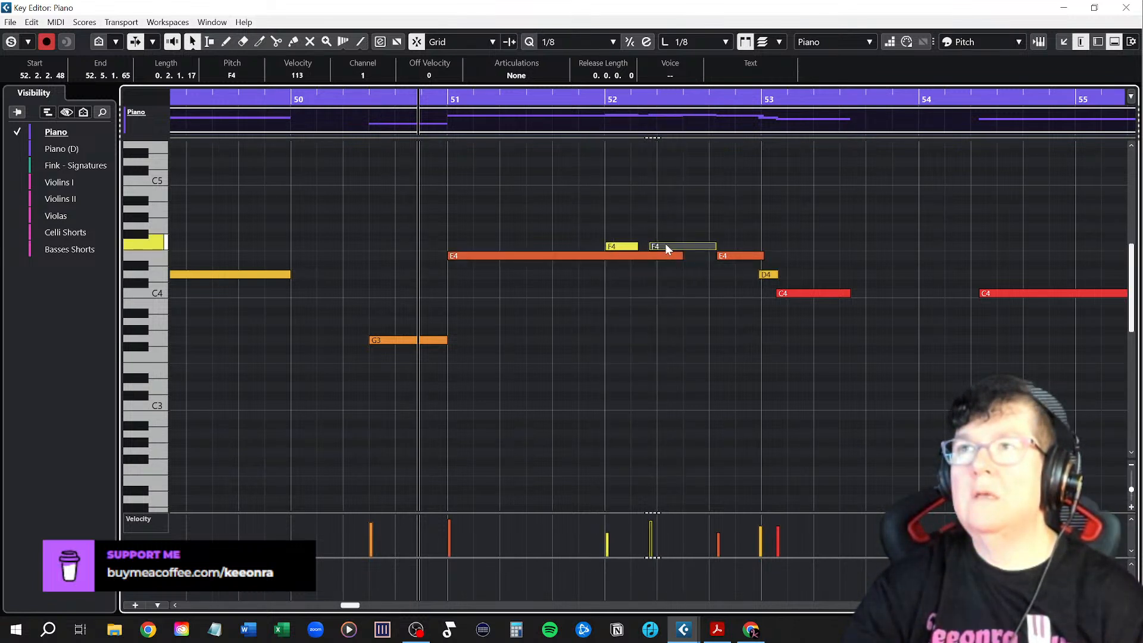
pyautogui.click(617, 242)
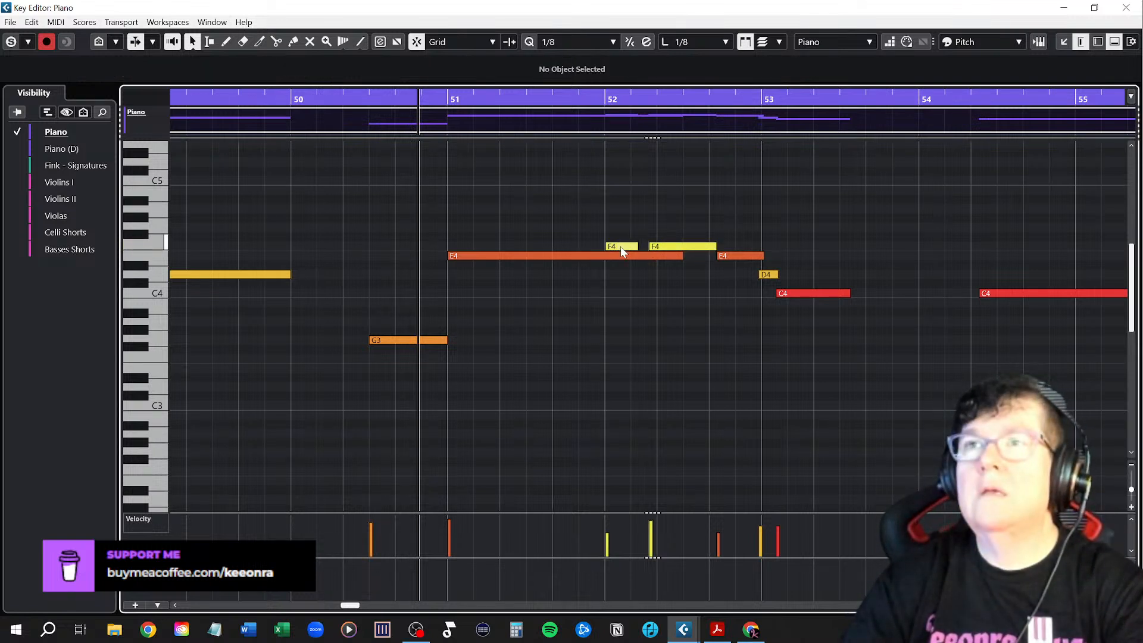
pyautogui.click(620, 247)
pyautogui.press('Delete')
pyautogui.click(674, 247)
pyautogui.hotkey('ctrl', 'z')
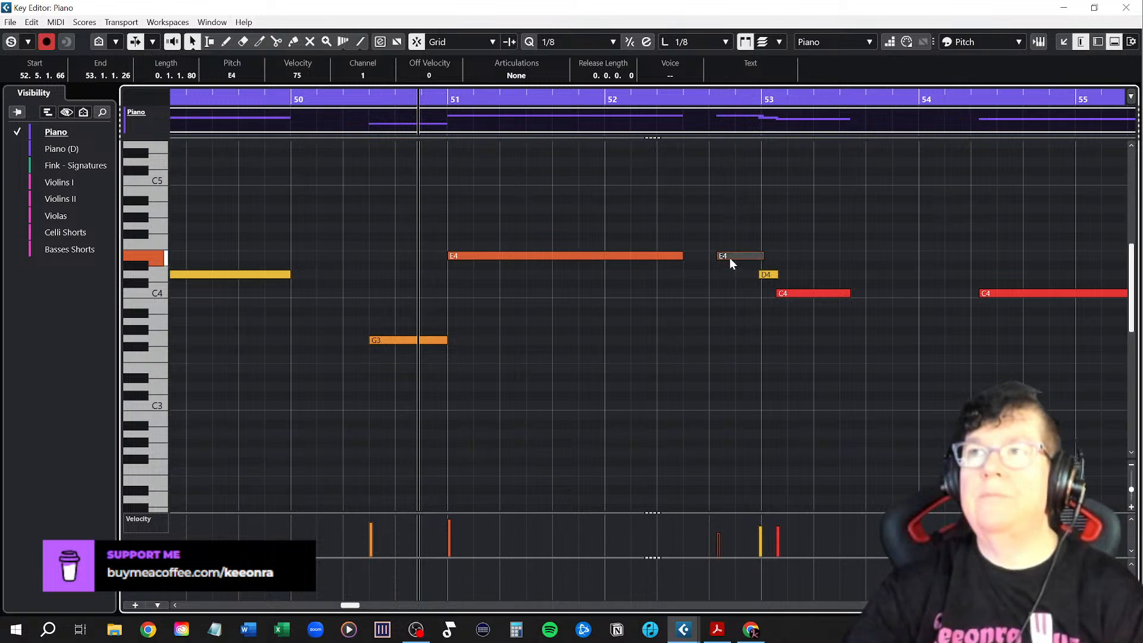
pyautogui.moveTo(726, 234); pyautogui.dragTo(792, 301)
pyautogui.press('Delete')
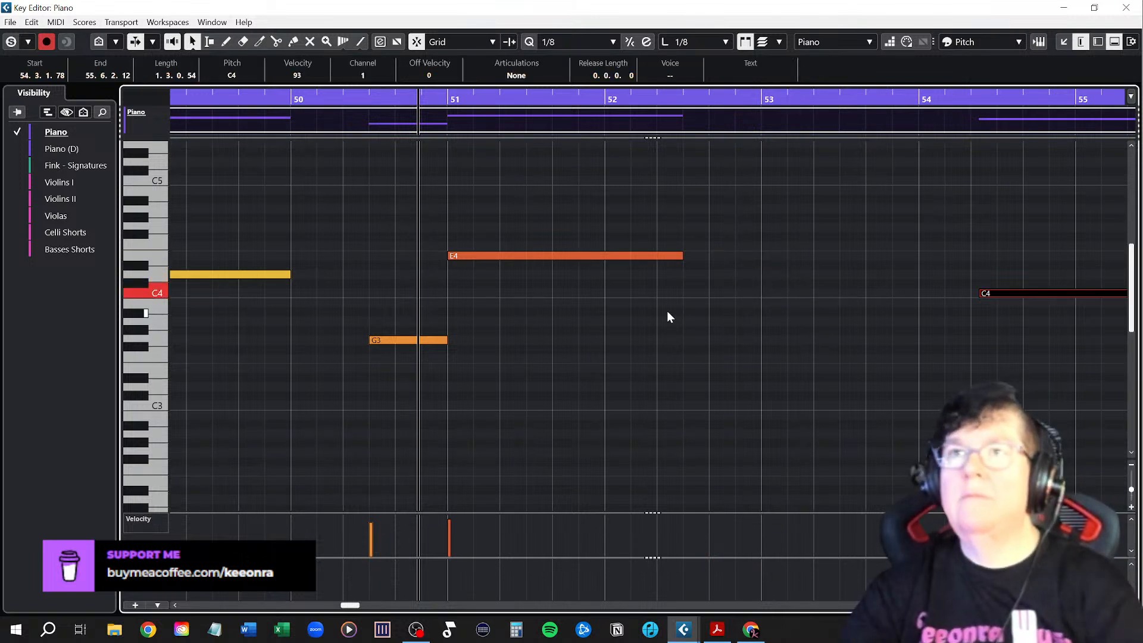
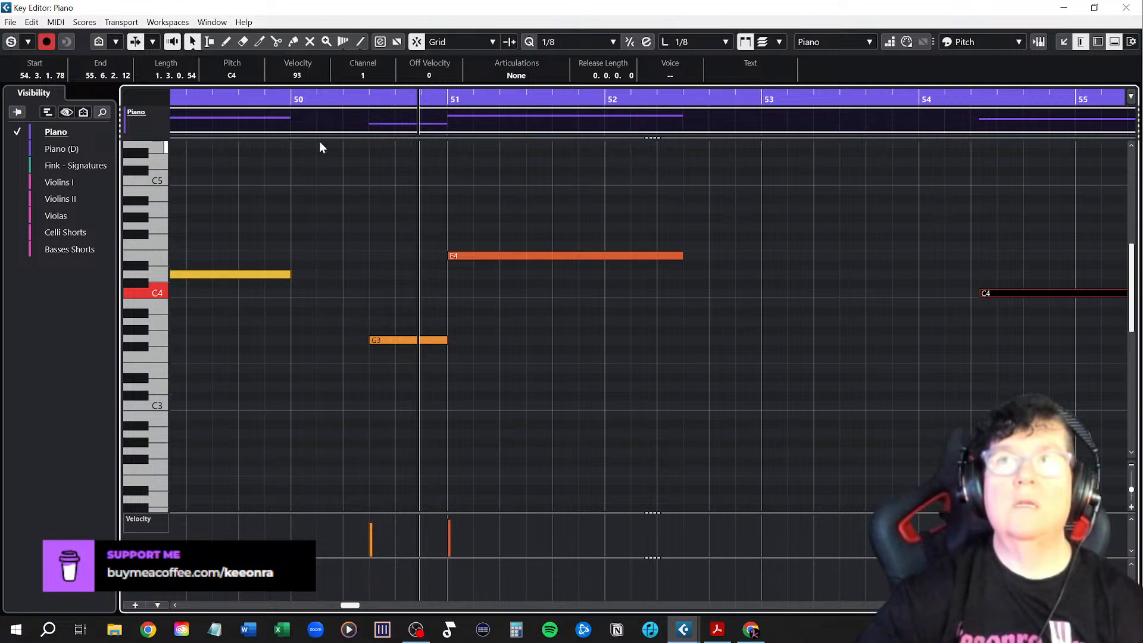
# Play back the edited passage and draw a D4 note from 52.4.1.0 to 53.1.1.0, directly after the long E4
pyautogui.press('space')
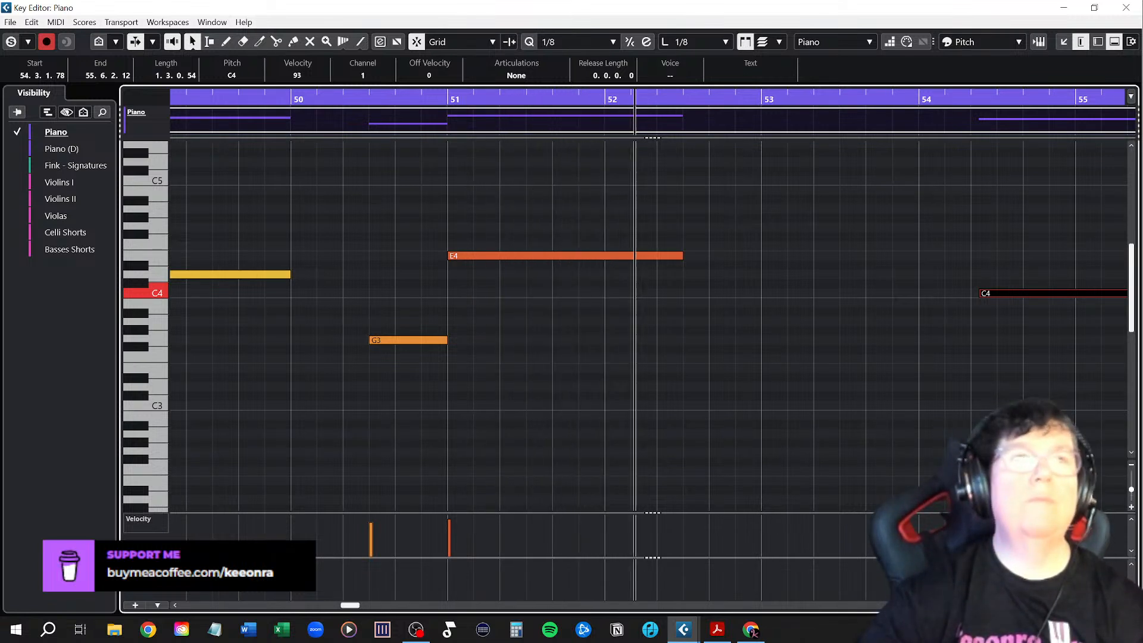
pyautogui.press('space')
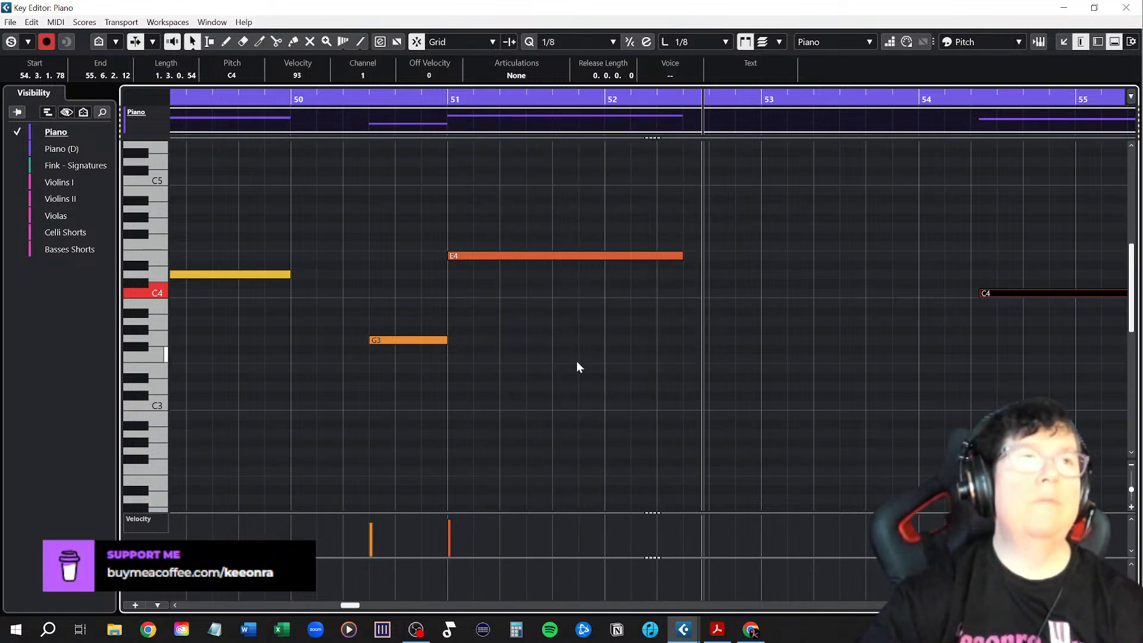
pyautogui.hscroll(2, 797, 358)
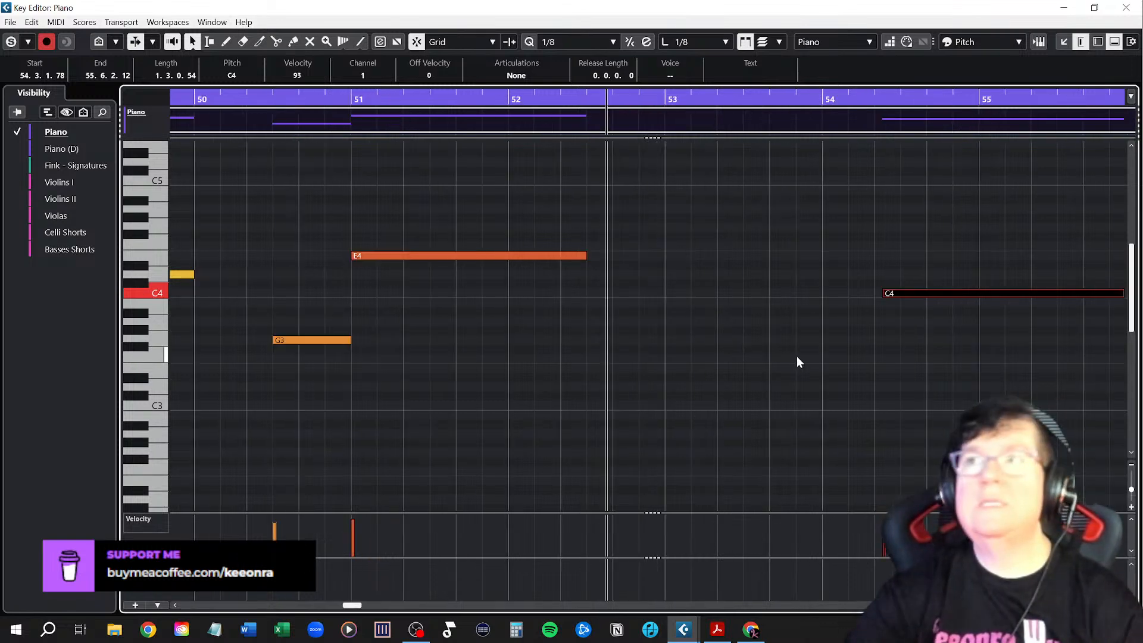
pyautogui.hscroll(4, 798, 361)
pyautogui.rightClick(475, 322)
pyautogui.click(507, 322)
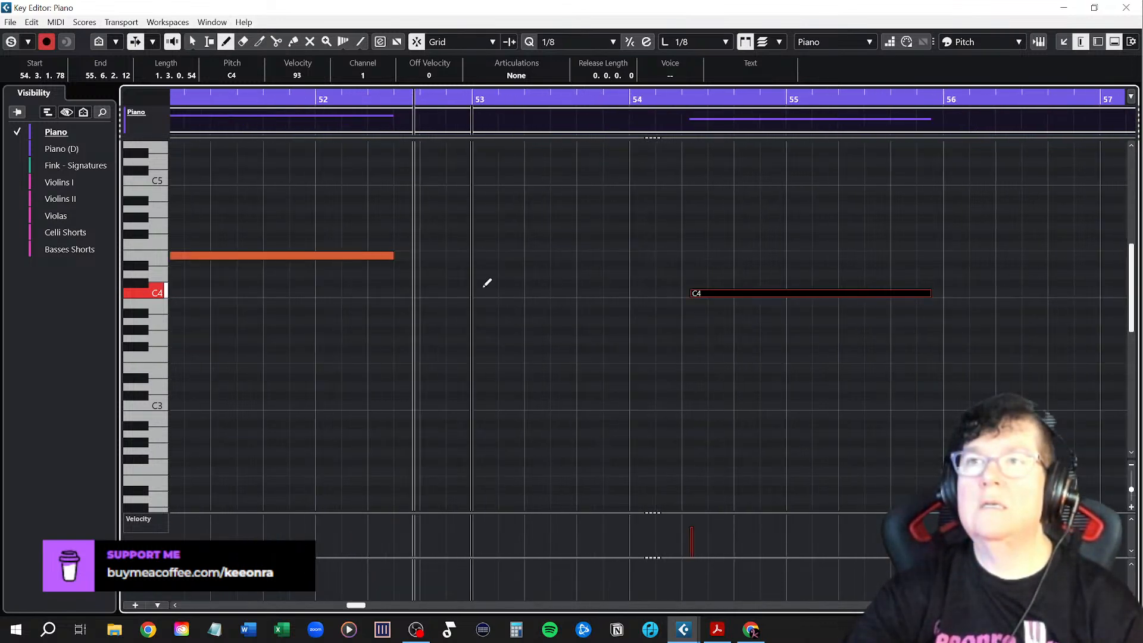
pyautogui.click(317, 99)
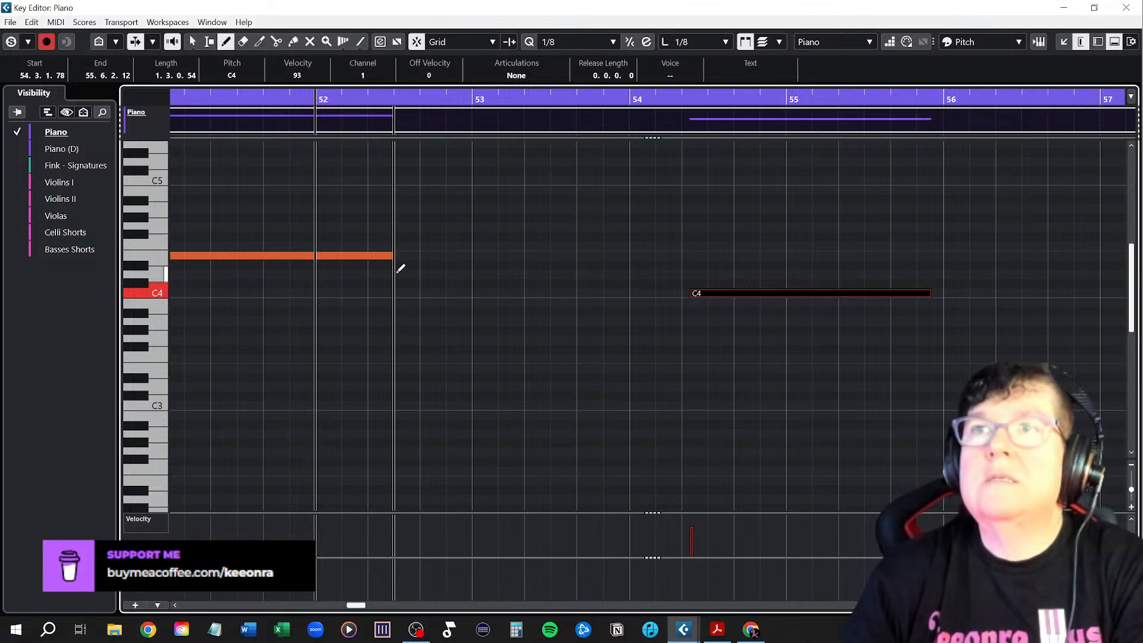
pyautogui.moveTo(397, 272); pyautogui.dragTo(476, 271)
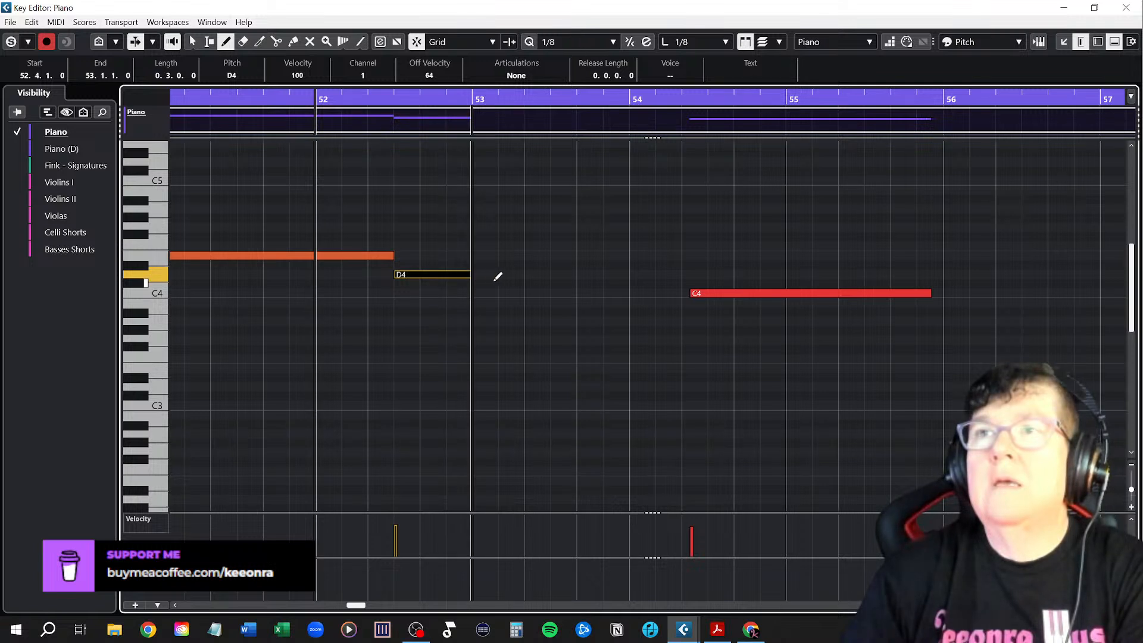
# Move the C4 from bar 54 to start at 53.1.1.0 and shorten it to end at 54.3.1.0
pyautogui.rightClick(641, 256)
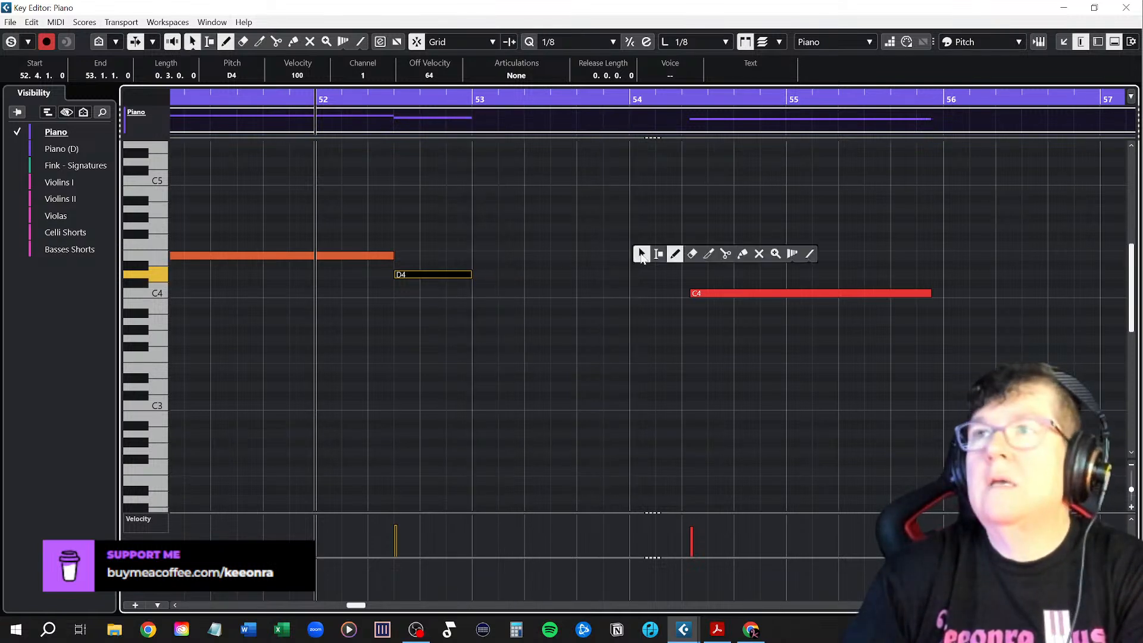
pyautogui.click(641, 256)
pyautogui.moveTo(729, 295); pyautogui.dragTo(507, 294)
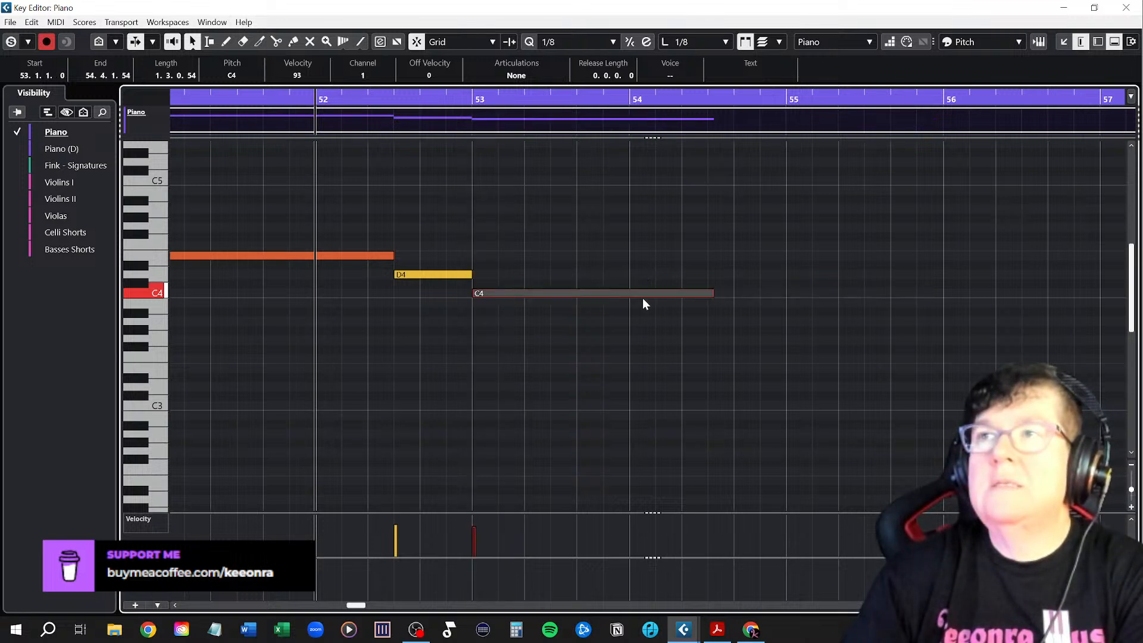
pyautogui.moveTo(707, 294); pyautogui.dragTo(683, 294)
# Draw a B3 at 54.3.1.0, a C4 at 54.4.1.0, a D4 at 54.6.1.0 and a one-bar C4 at 55.1.1.0
pyautogui.rightClick(720, 294)
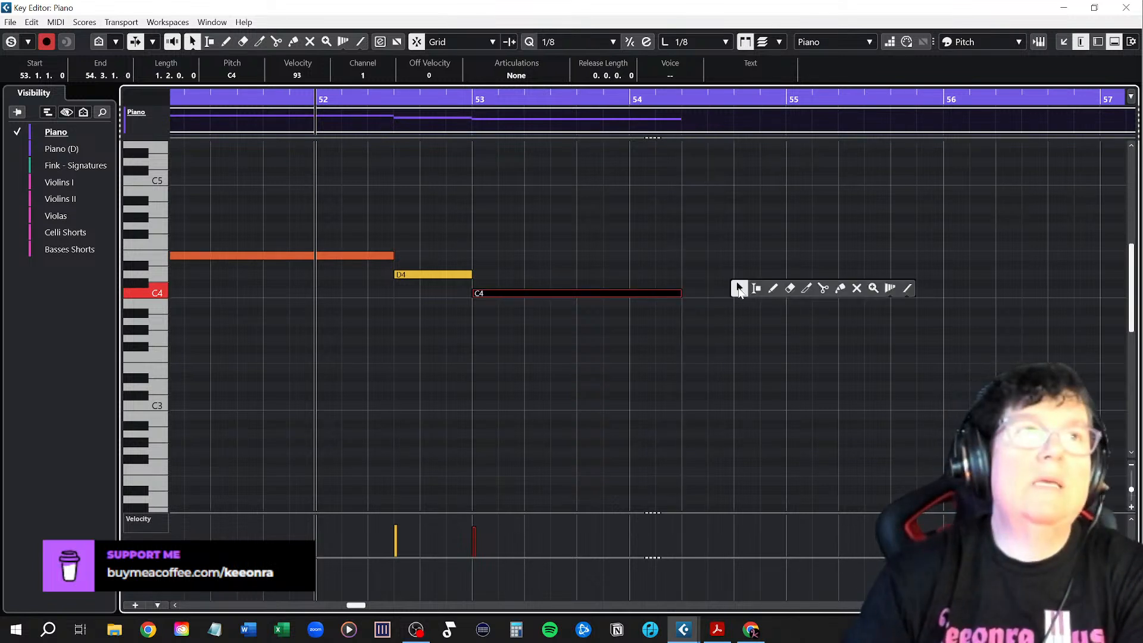
pyautogui.click(773, 287)
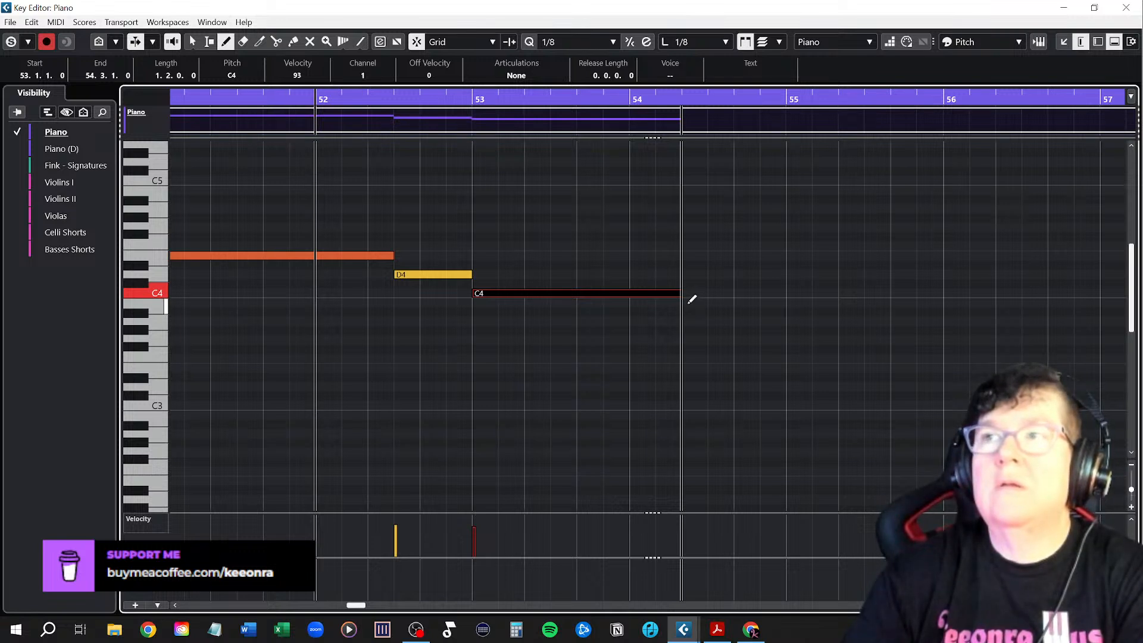
pyautogui.click(688, 302)
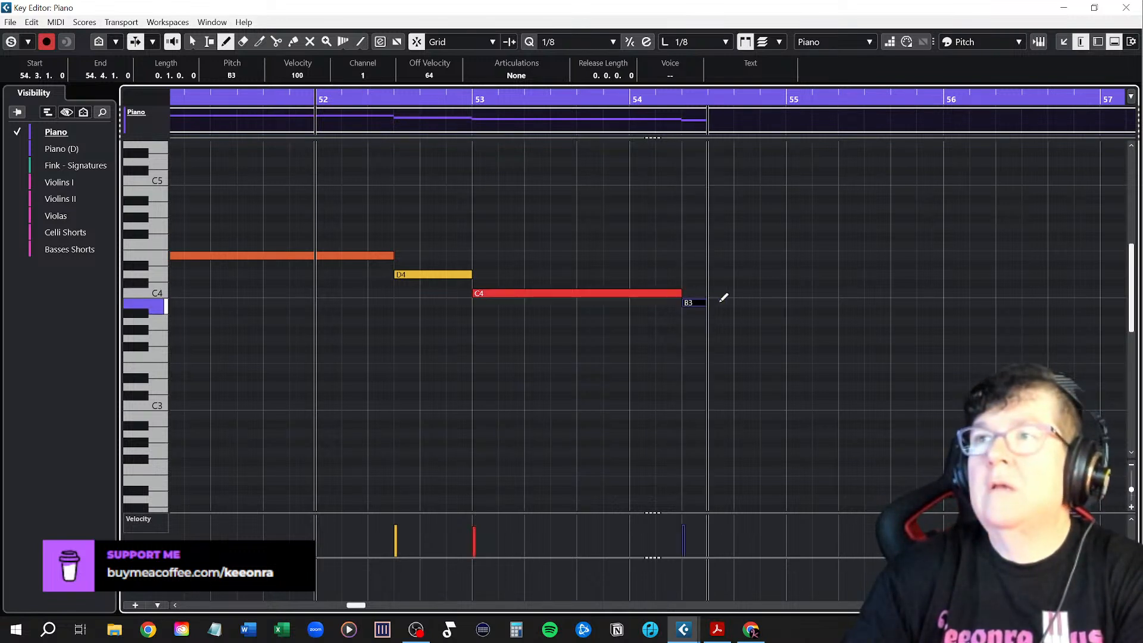
pyautogui.moveTo(715, 293); pyautogui.dragTo(758, 291)
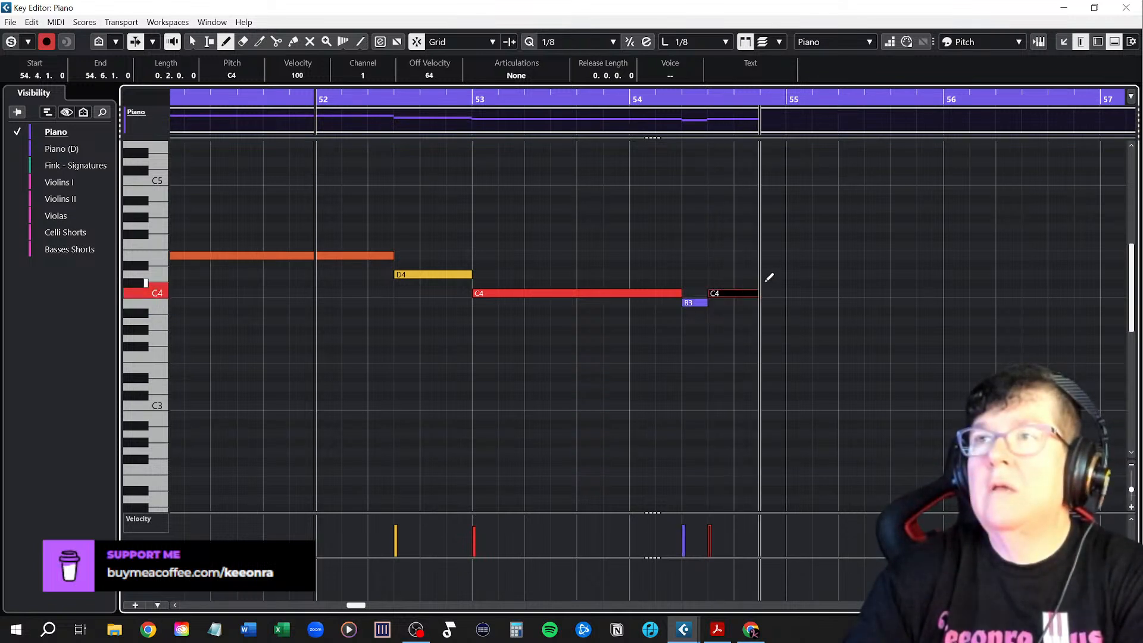
pyautogui.click(765, 275)
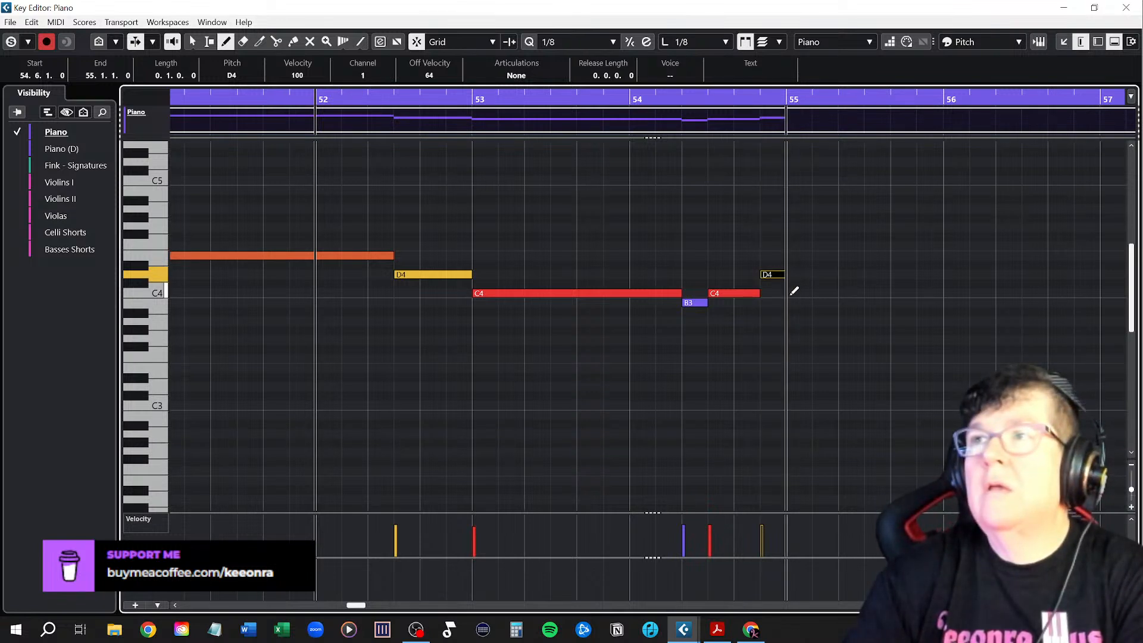
pyautogui.moveTo(793, 292); pyautogui.dragTo(944, 288)
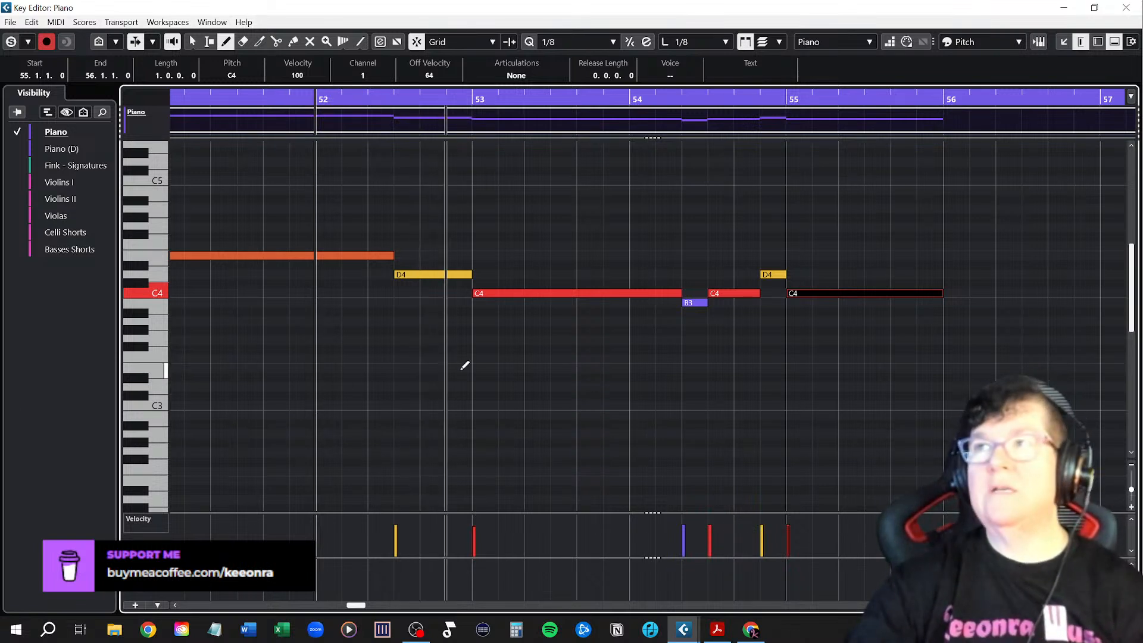
# Close the Key Editor and place the project cursor at bar 57, just past the end of the piano melody
pyautogui.click(1131, 6)
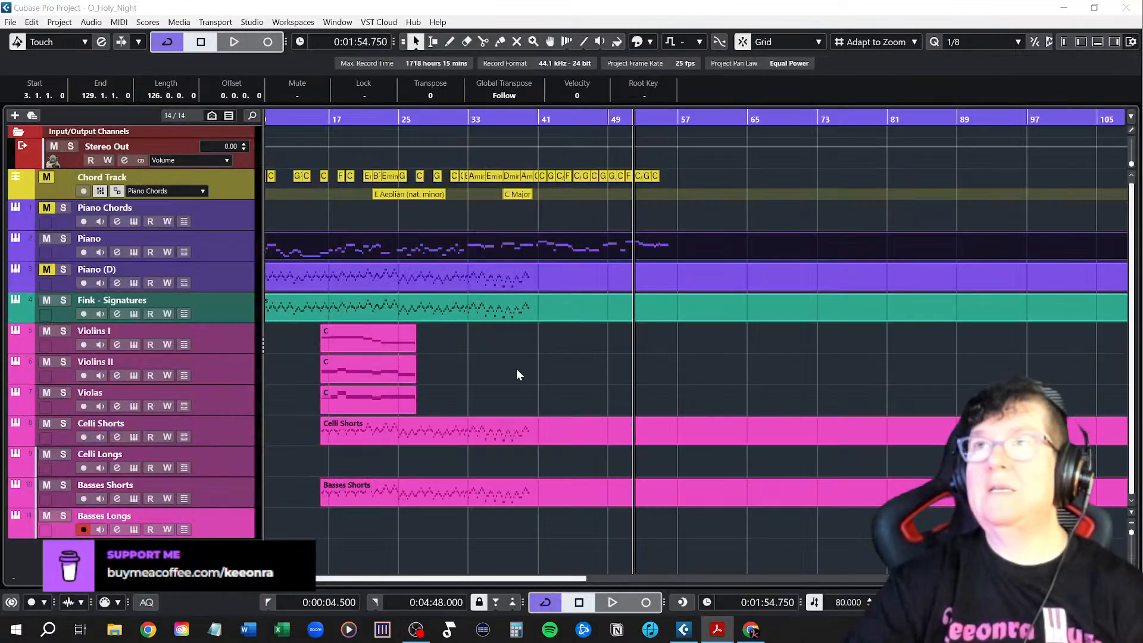
pyautogui.click(669, 121)
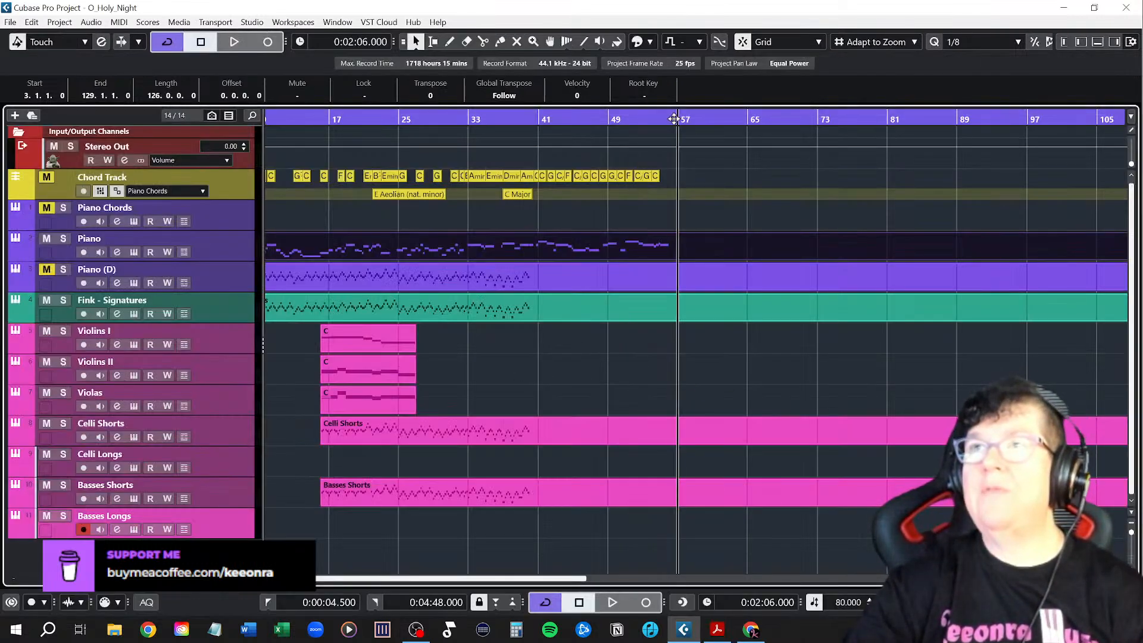
pyautogui.hscroll(-3, 473, 330)
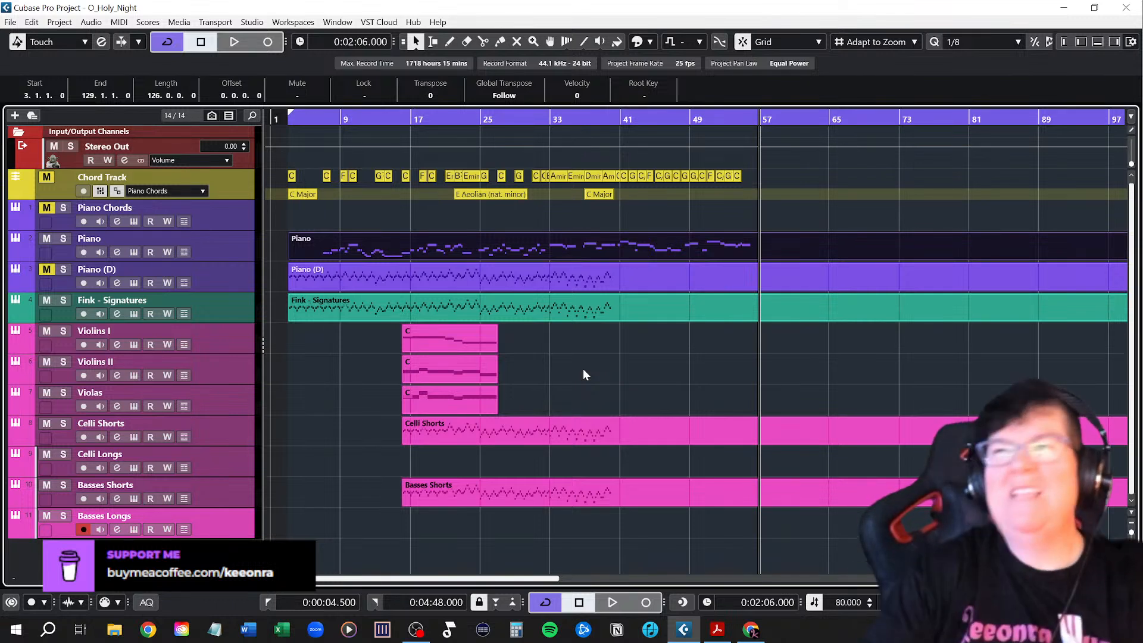
# Examine where the Violins I, Violins II and Violas parts end relative to the chord track and the Celli and Basses Shorts parts
pyautogui.click(500, 402)
pyautogui.scroll(5, 491, 399)
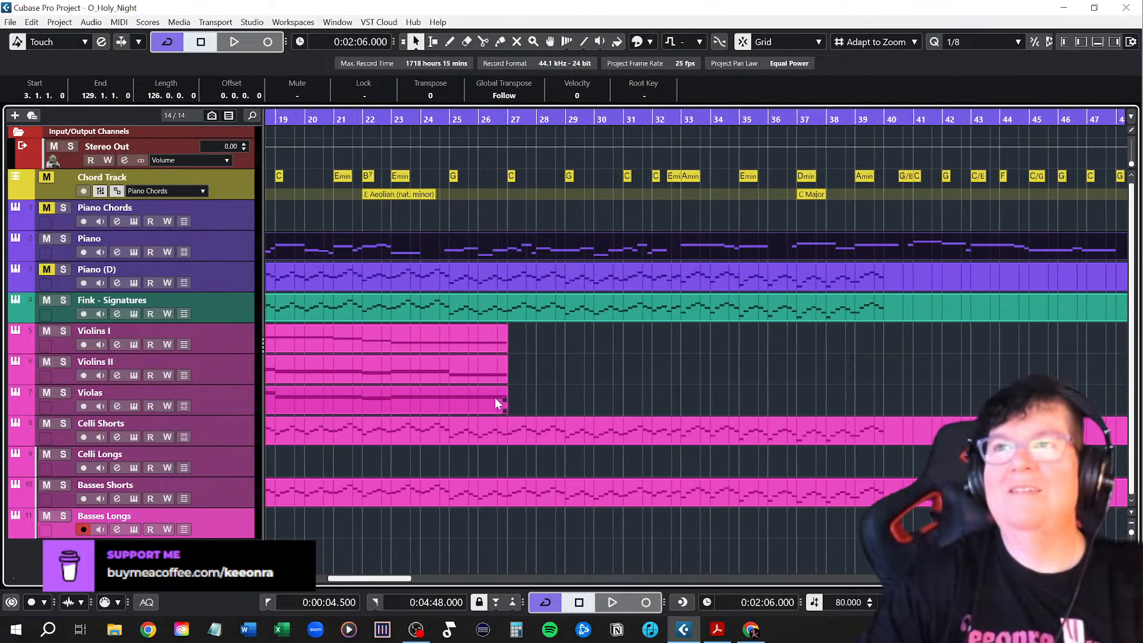
pyautogui.hscroll(-3, 446, 393)
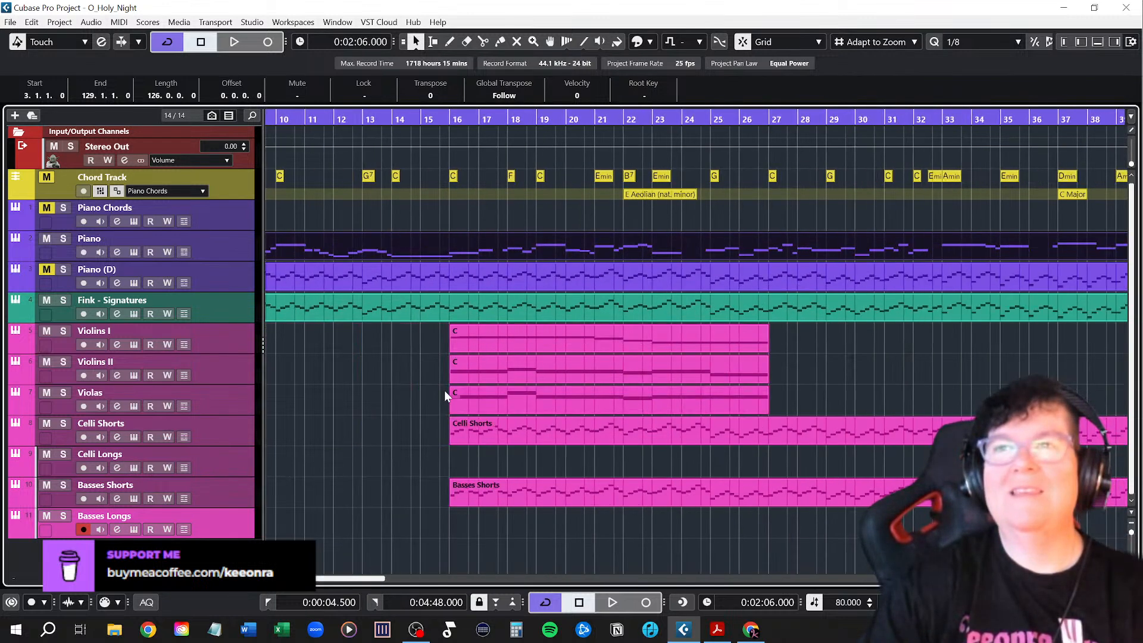
pyautogui.hscroll(2, 492, 396)
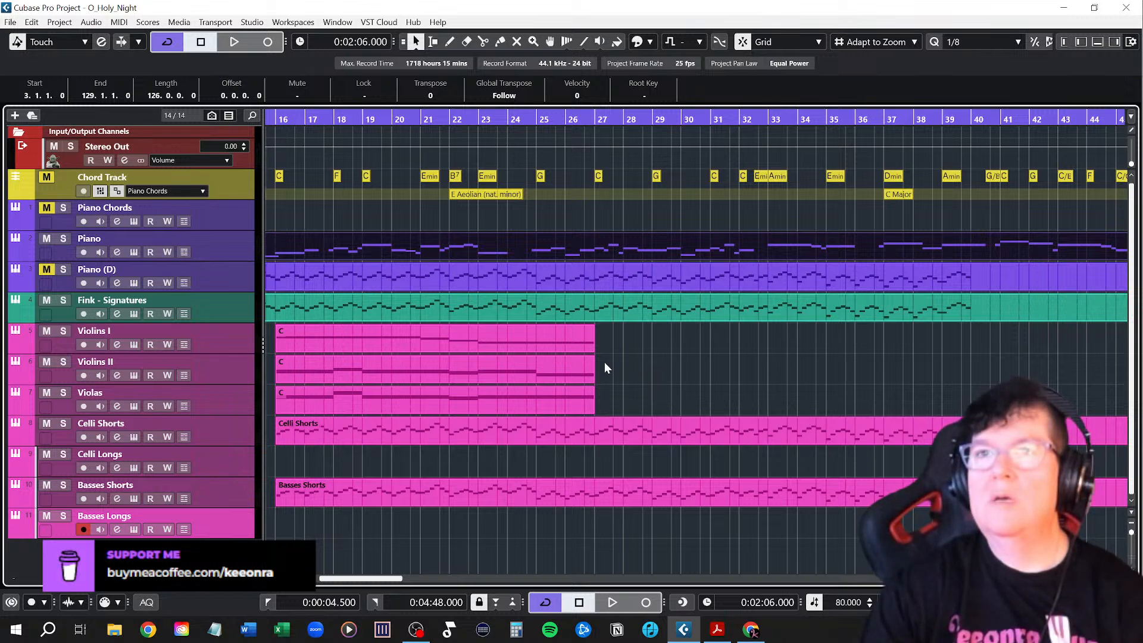
pyautogui.click(559, 337)
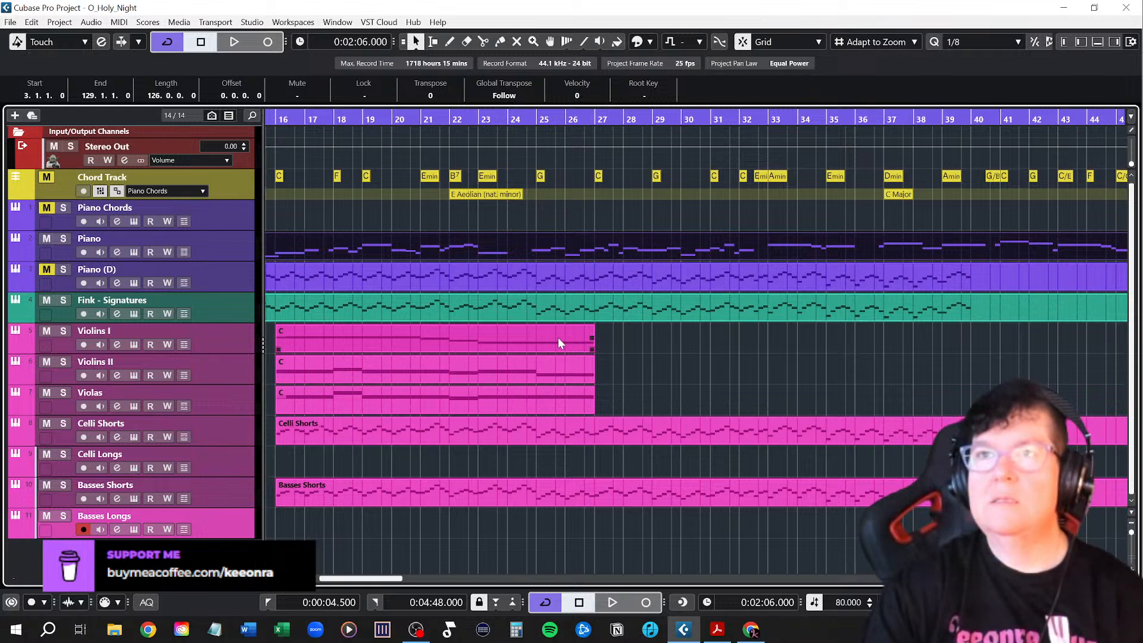
pyautogui.click(608, 351)
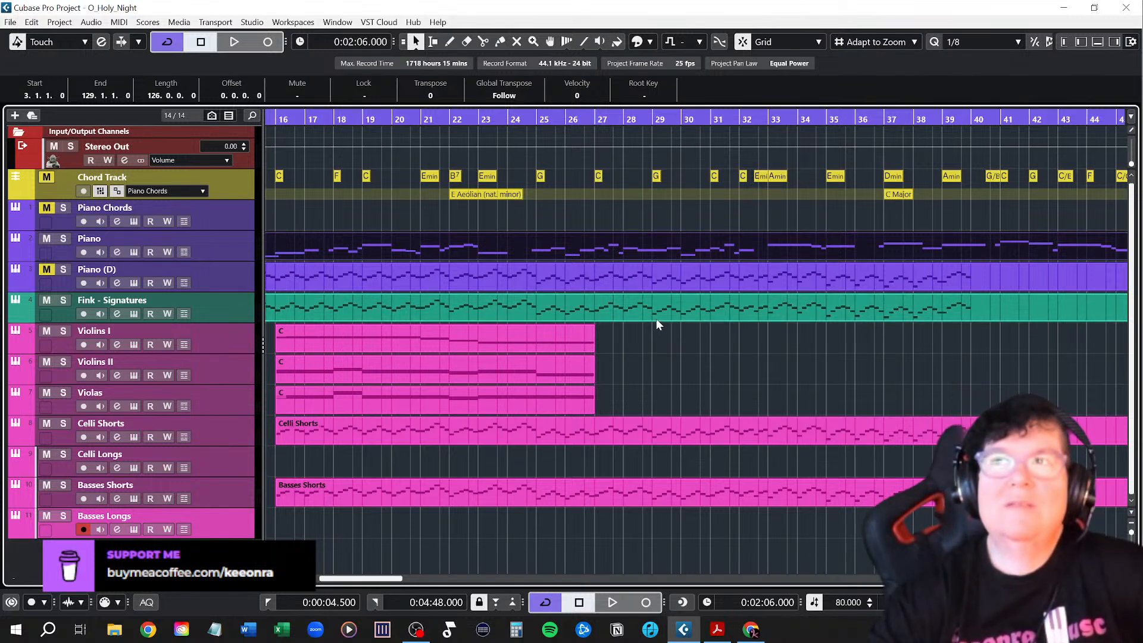
pyautogui.click(506, 422)
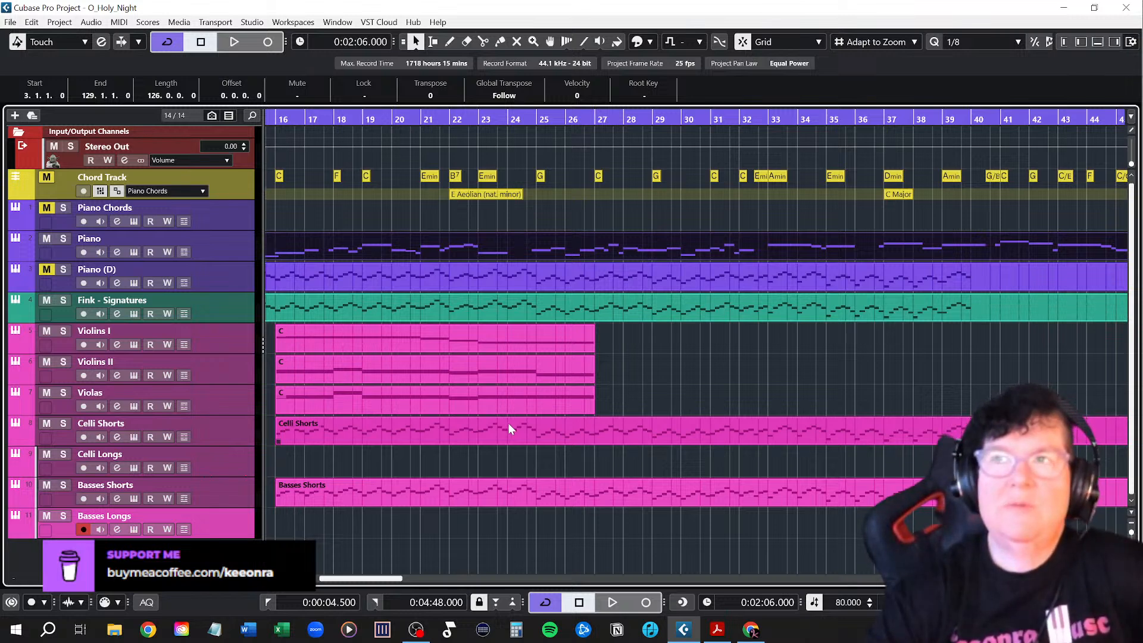
pyautogui.click(648, 400)
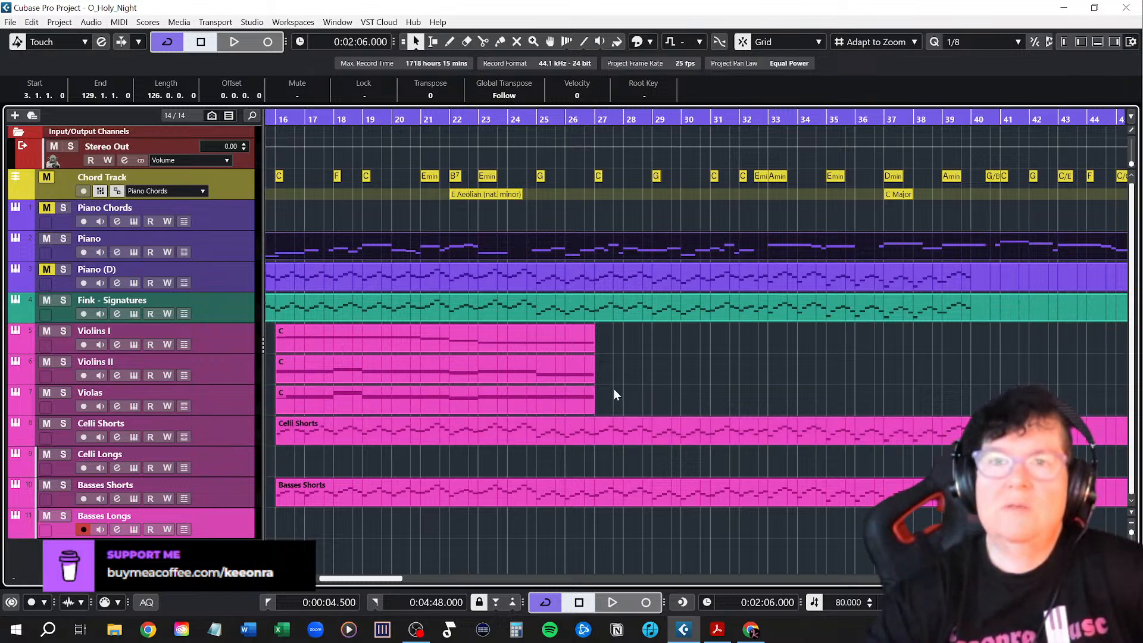
pyautogui.click(592, 403)
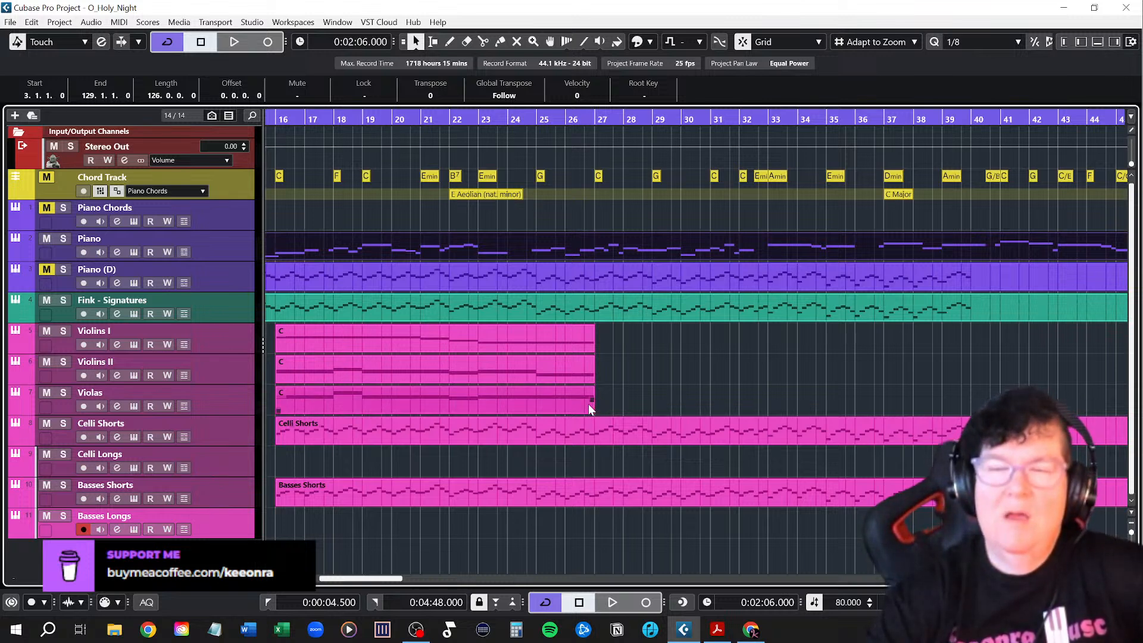
pyautogui.click(673, 390)
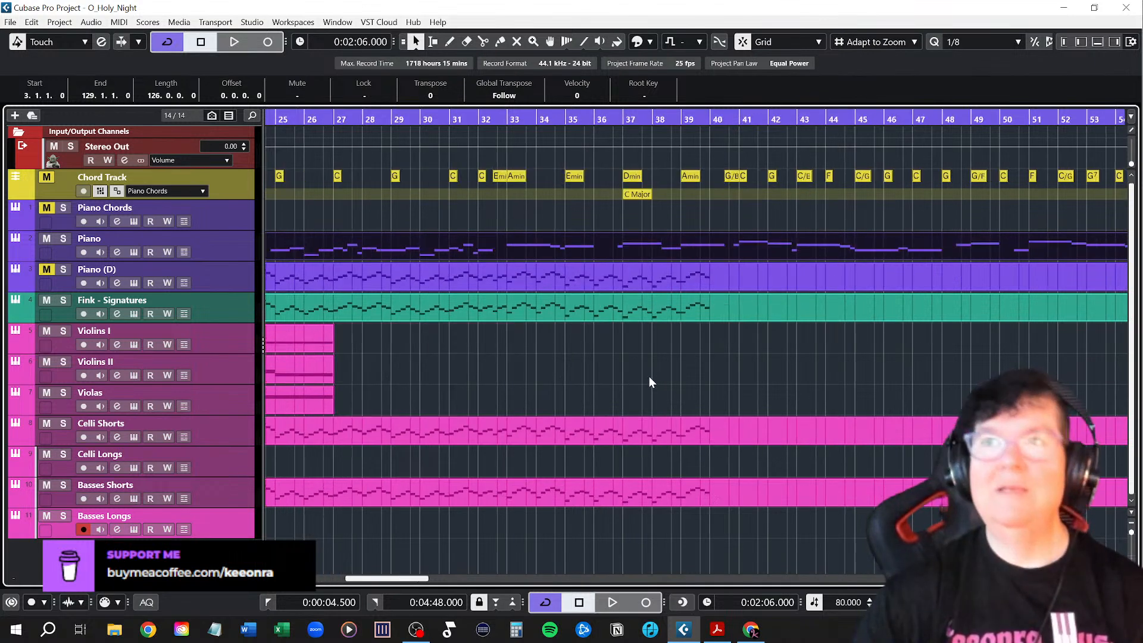
# Save the O_Holy_Night project
pyautogui.click(13, 22)
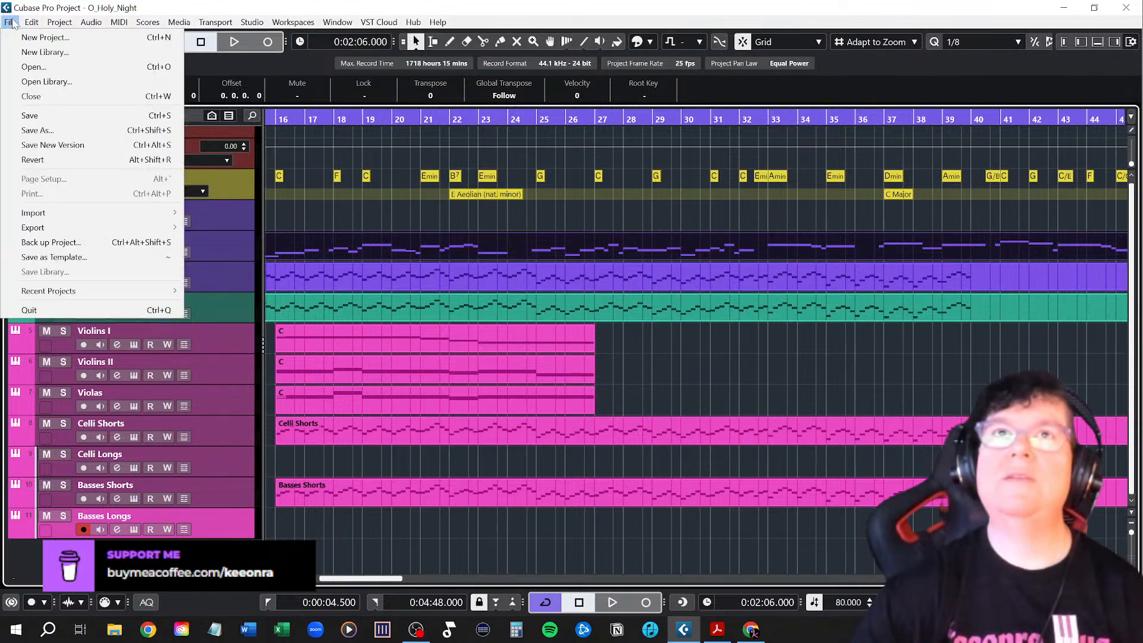
pyautogui.click(25, 115)
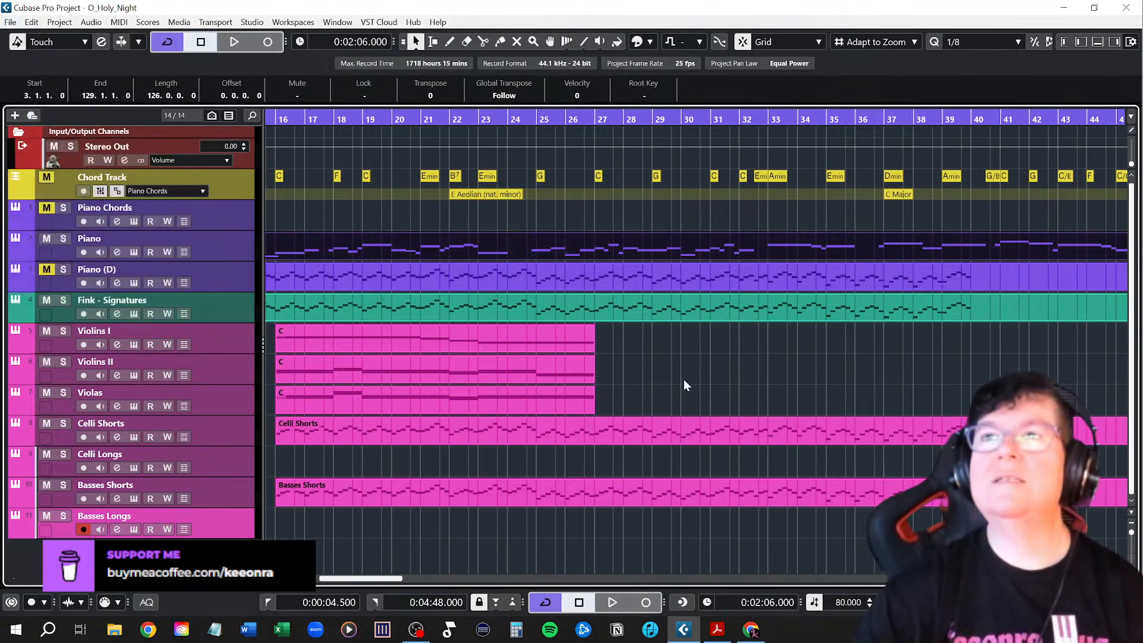
pyautogui.hscroll(-3, 630, 384)
pyautogui.click(738, 410)
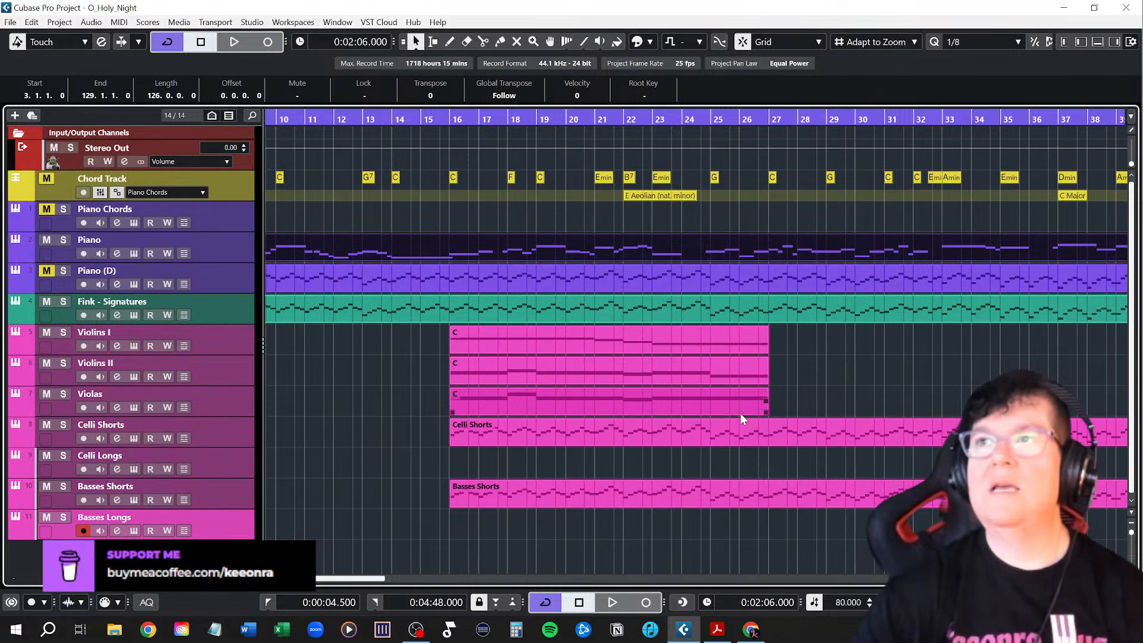
# Create events on Violins I, Violins II and Violas from the chord track's C at bar 27, G at bar 29 and C at bar 31
pyautogui.hscroll(3, 813, 423)
pyautogui.hscroll(-2, 734, 413)
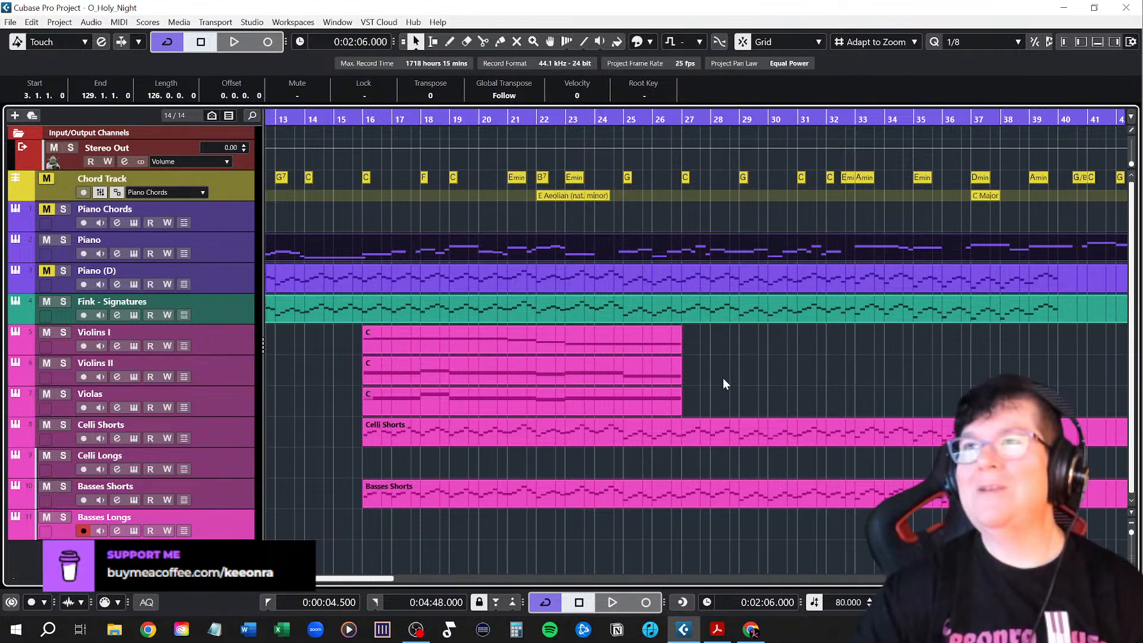
pyautogui.hscroll(3, 727, 378)
pyautogui.hscroll(-3, 571, 361)
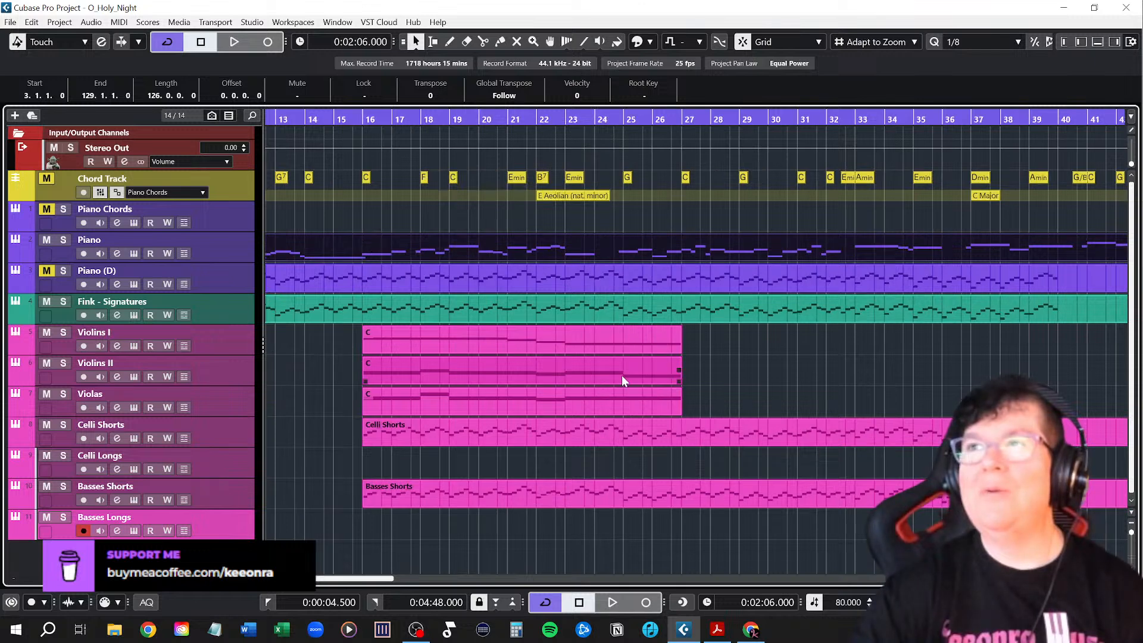
pyautogui.scroll(1, 669, 383)
pyautogui.scroll(-2, 677, 382)
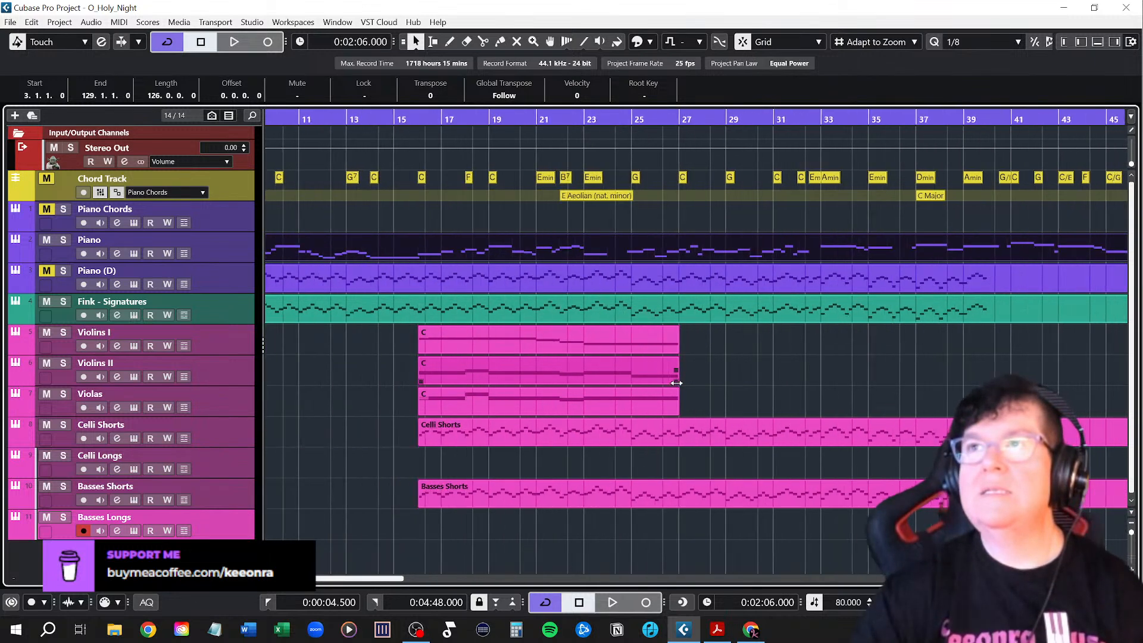
pyautogui.hscroll(2, 676, 382)
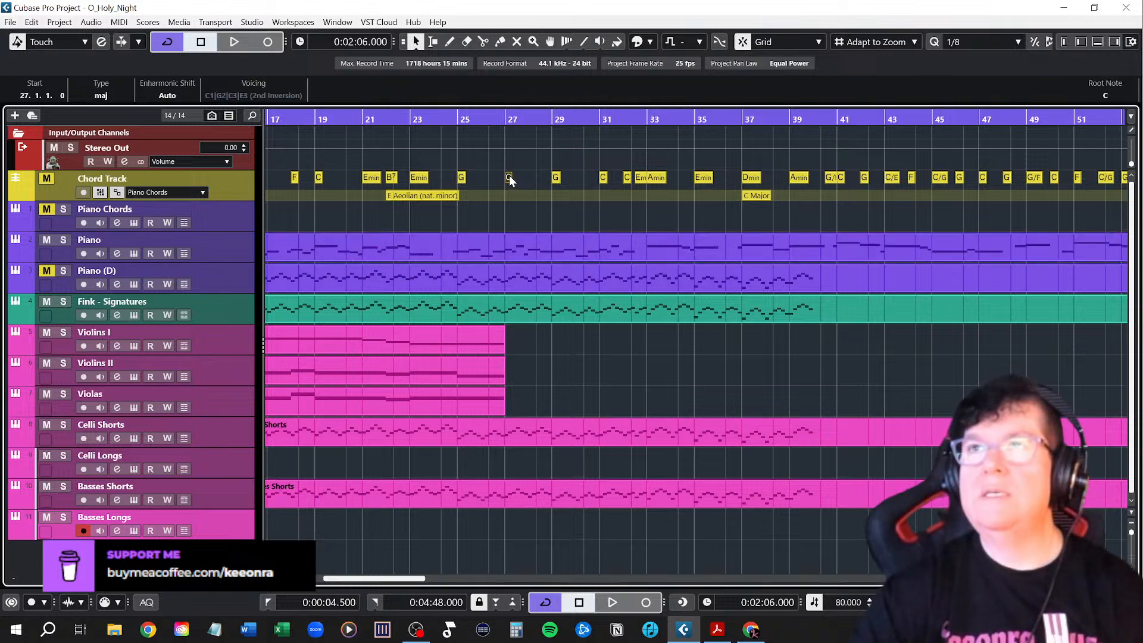
pyautogui.moveTo(508, 175); pyautogui.dragTo(524, 398)
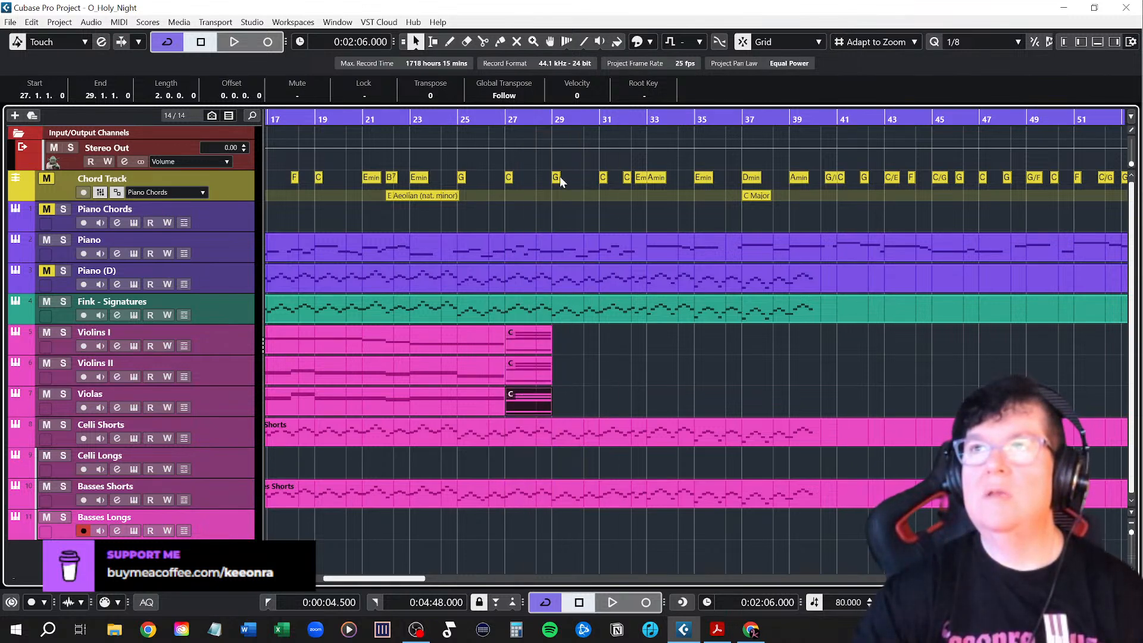
pyautogui.moveTo(559, 176); pyautogui.dragTo(570, 406)
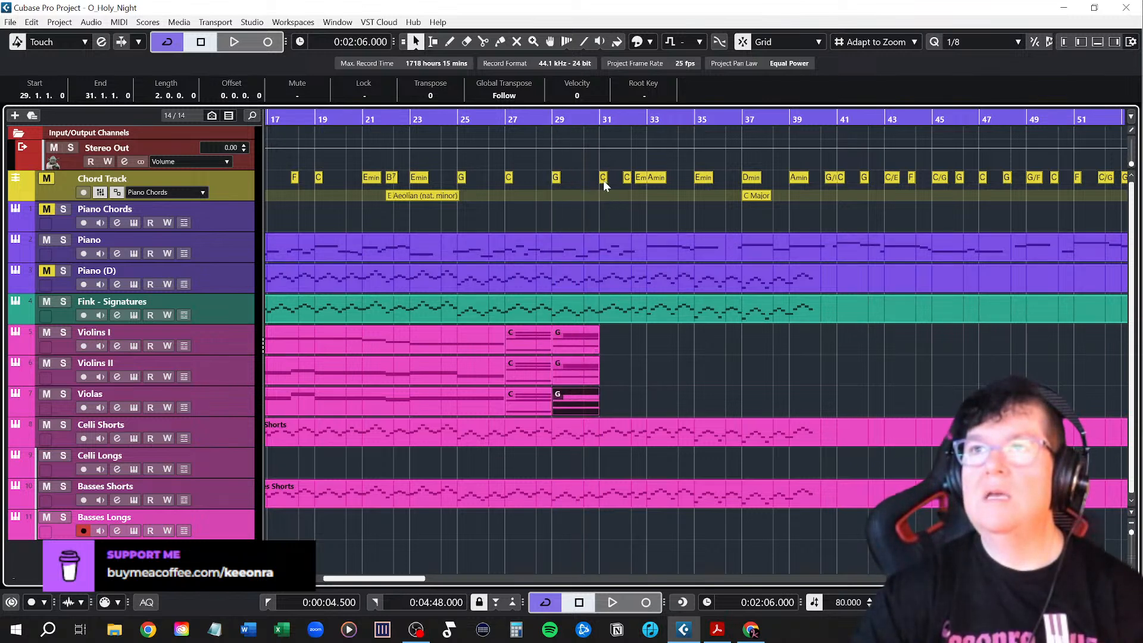
pyautogui.moveTo(602, 178); pyautogui.dragTo(610, 401)
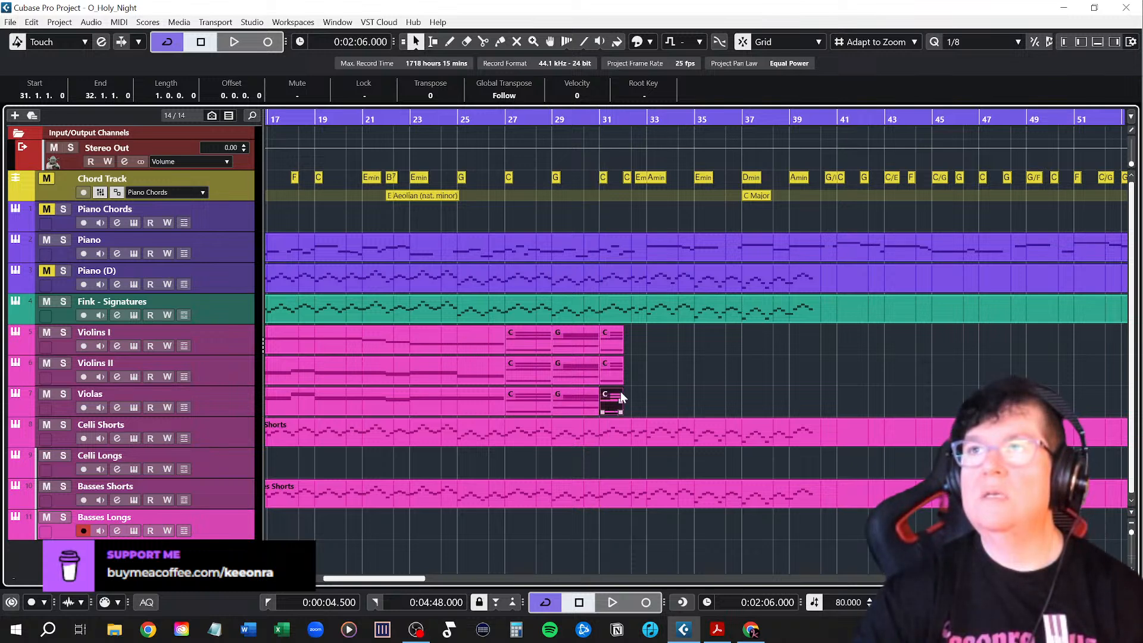
# Play back the arrangement from bar 33 and again from bar 31 to check where the next chord changes fall, returning the cursor to bar 33
pyautogui.hscroll(2, 697, 333)
pyautogui.hscroll(2, 691, 341)
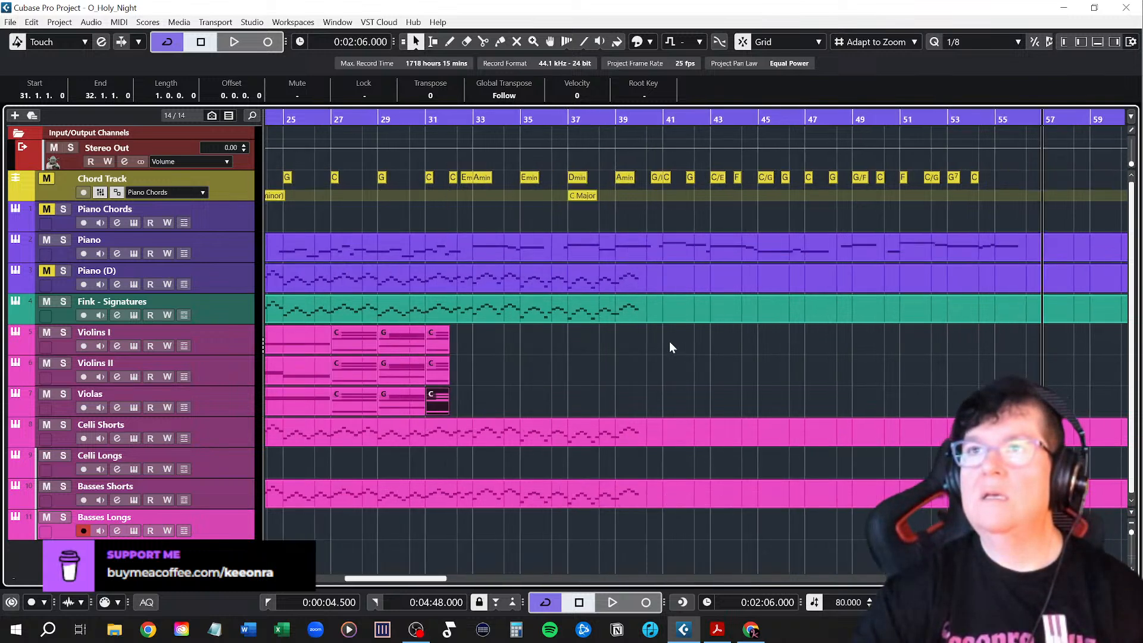
pyautogui.click(478, 118)
pyautogui.press('space')
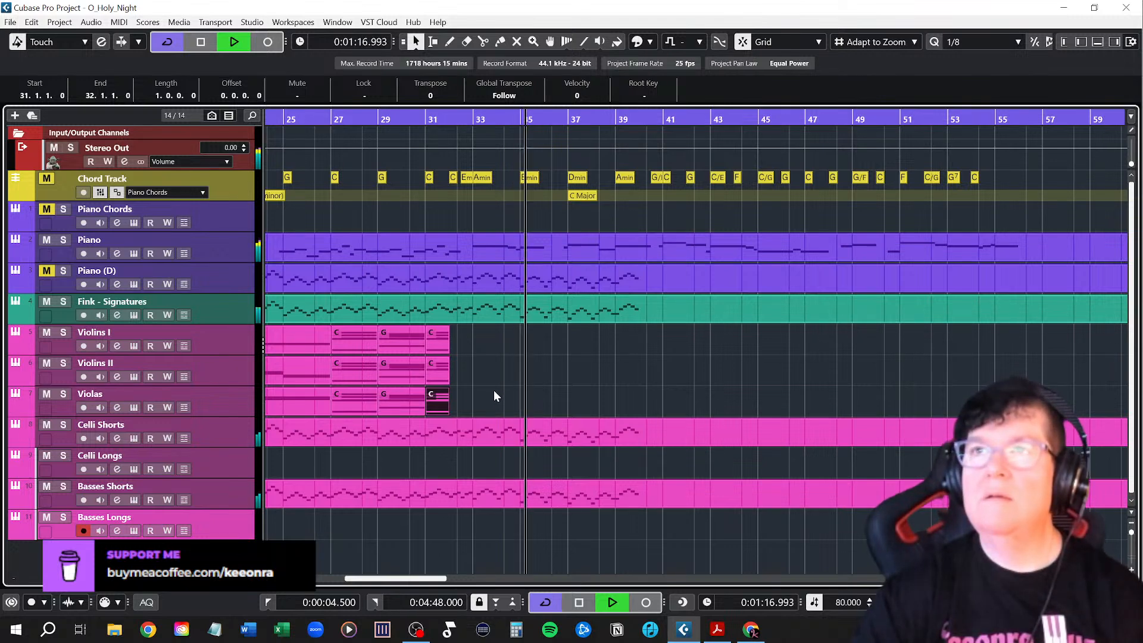
pyautogui.press('space')
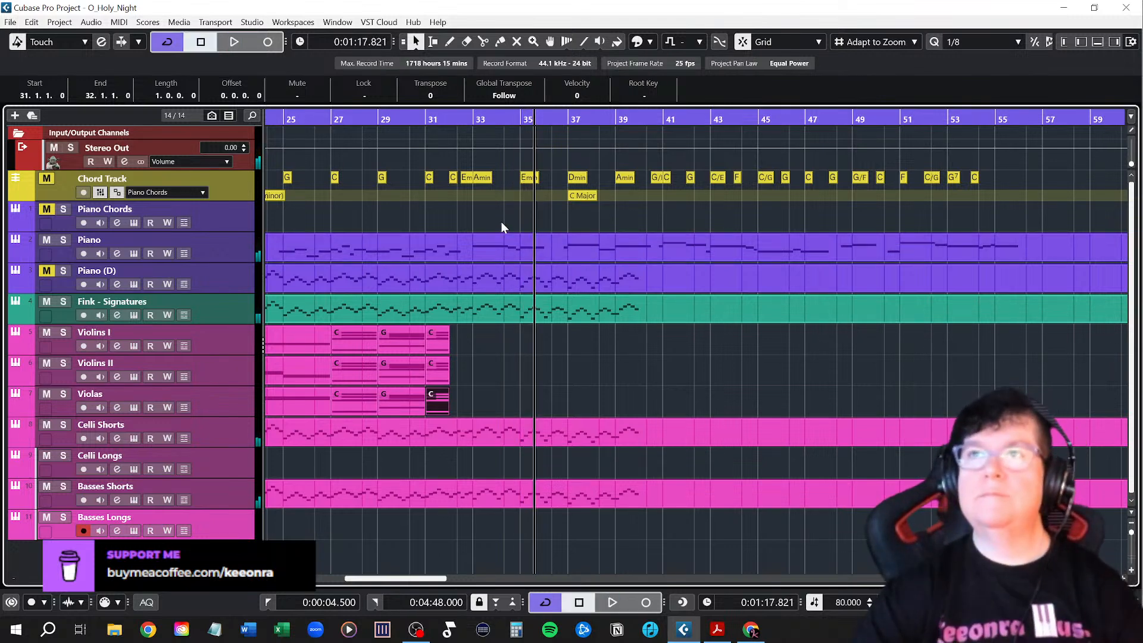
pyautogui.click(424, 116)
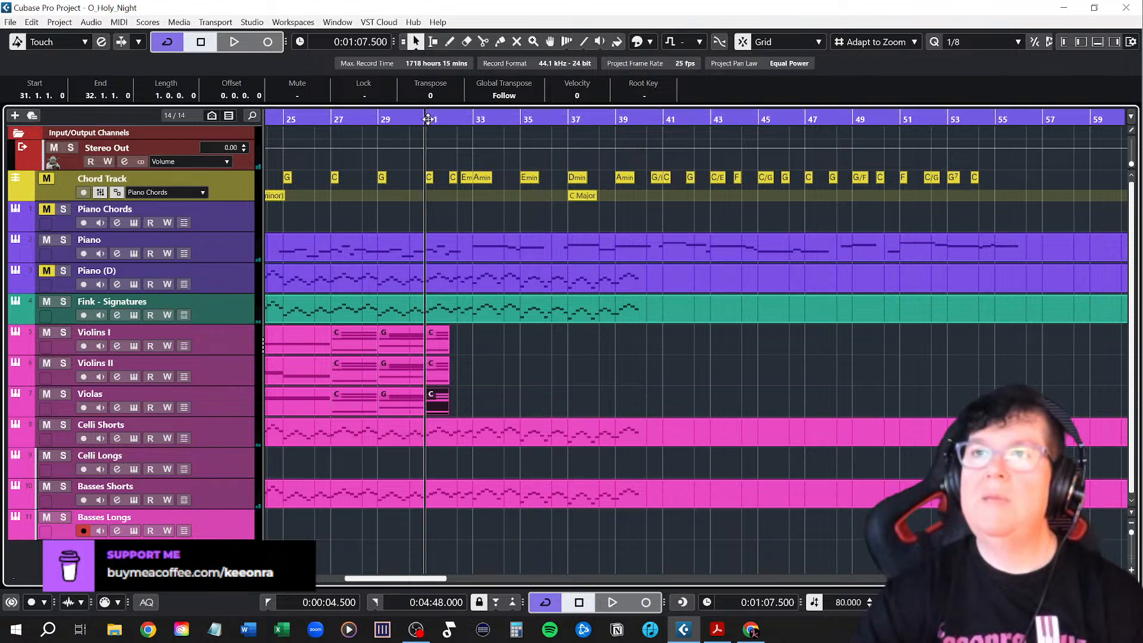
pyautogui.press('space')
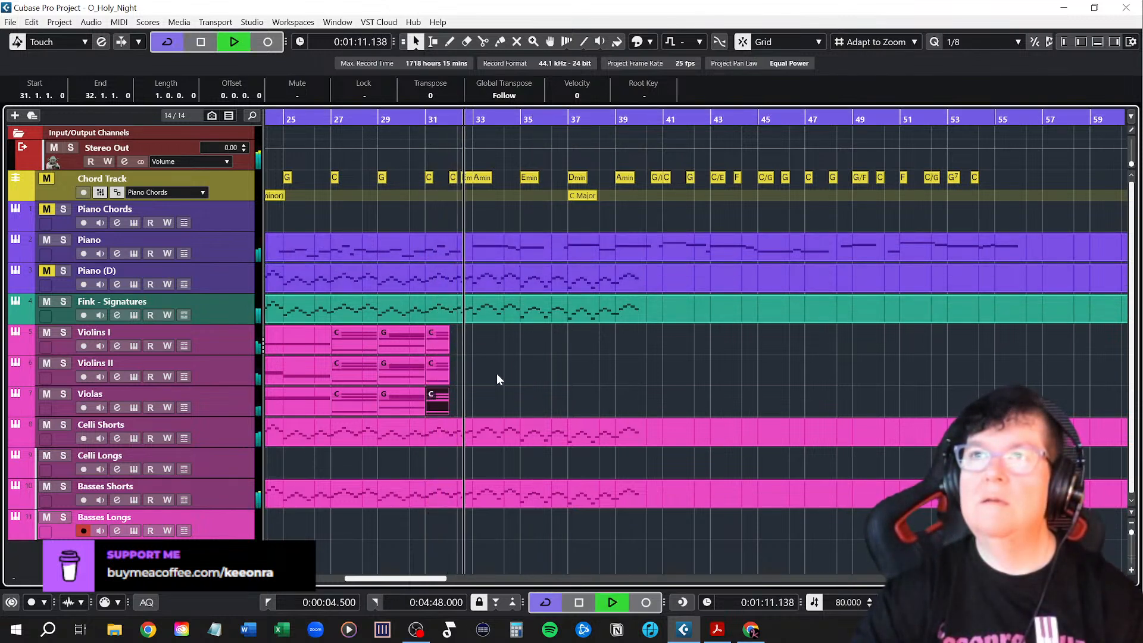
pyautogui.press('space')
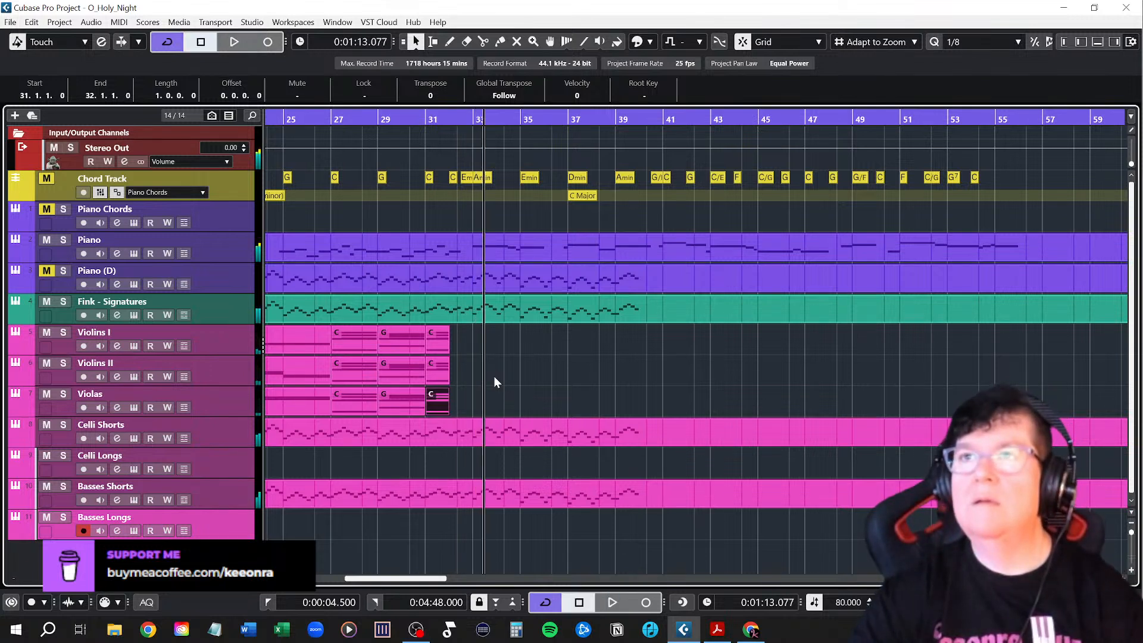
pyautogui.click(475, 119)
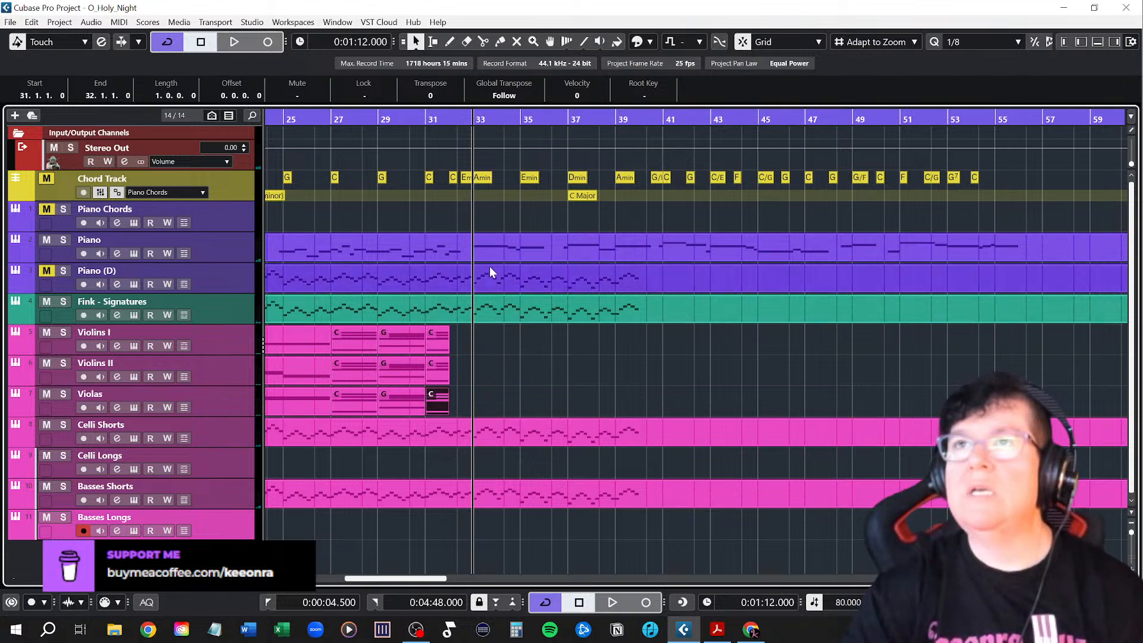
# Add the C chord at bar 32 and the Emin/B chord at 32.4.1.0 to Violins I, Violins II and Violas
pyautogui.moveTo(465, 177); pyautogui.dragTo(455, 402)
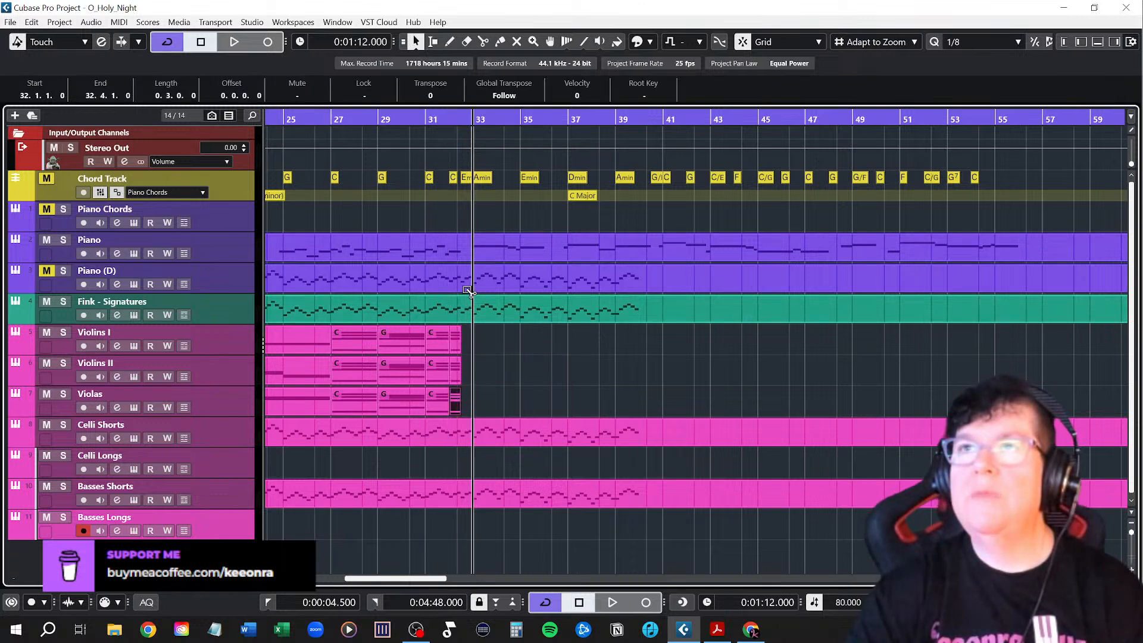
pyautogui.moveTo(466, 177); pyautogui.dragTo(387, 406)
pyautogui.scroll(2, 483, 348)
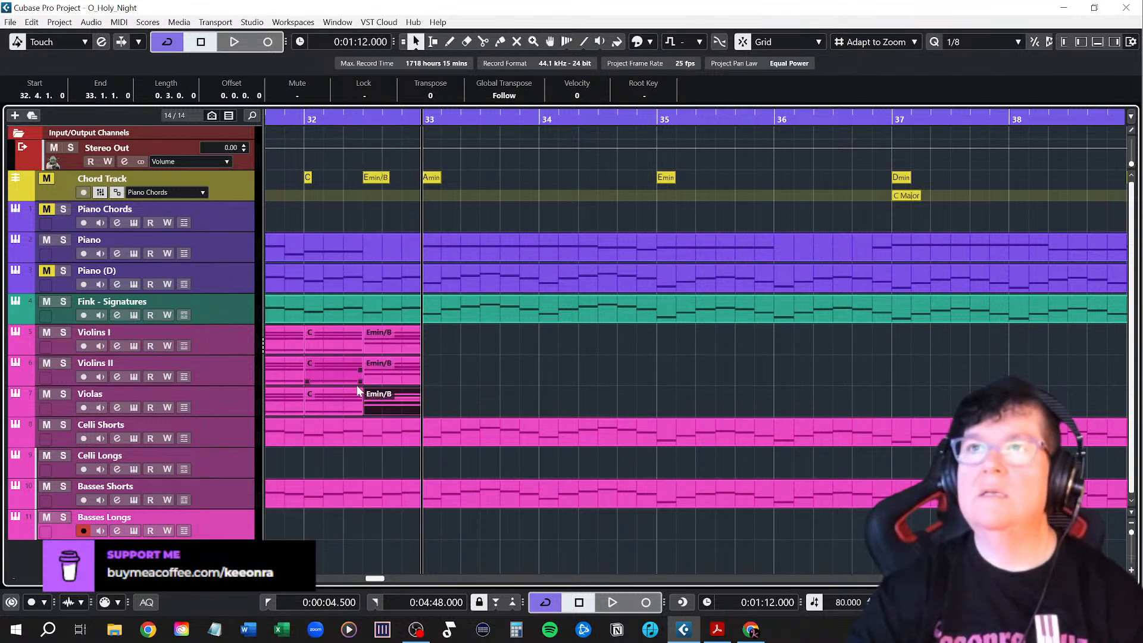
# Glue the Violins I chord events between bars 29 and 33 into one part
pyautogui.hscroll(-3, 356, 385)
pyautogui.rightClick(741, 378)
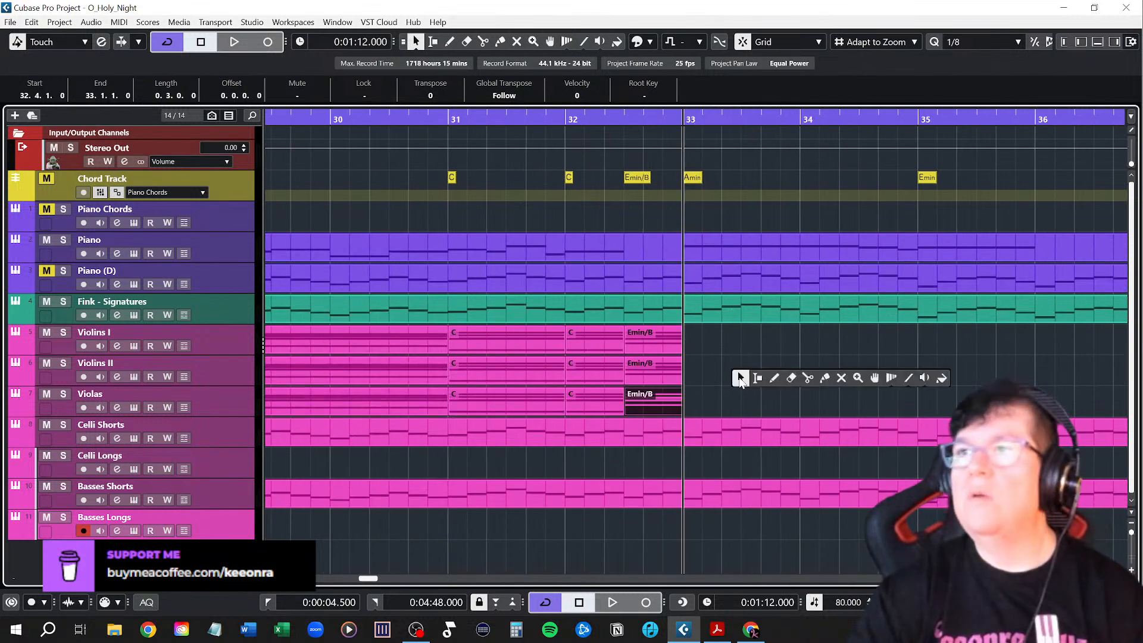
pyautogui.click(774, 378)
pyautogui.click(824, 378)
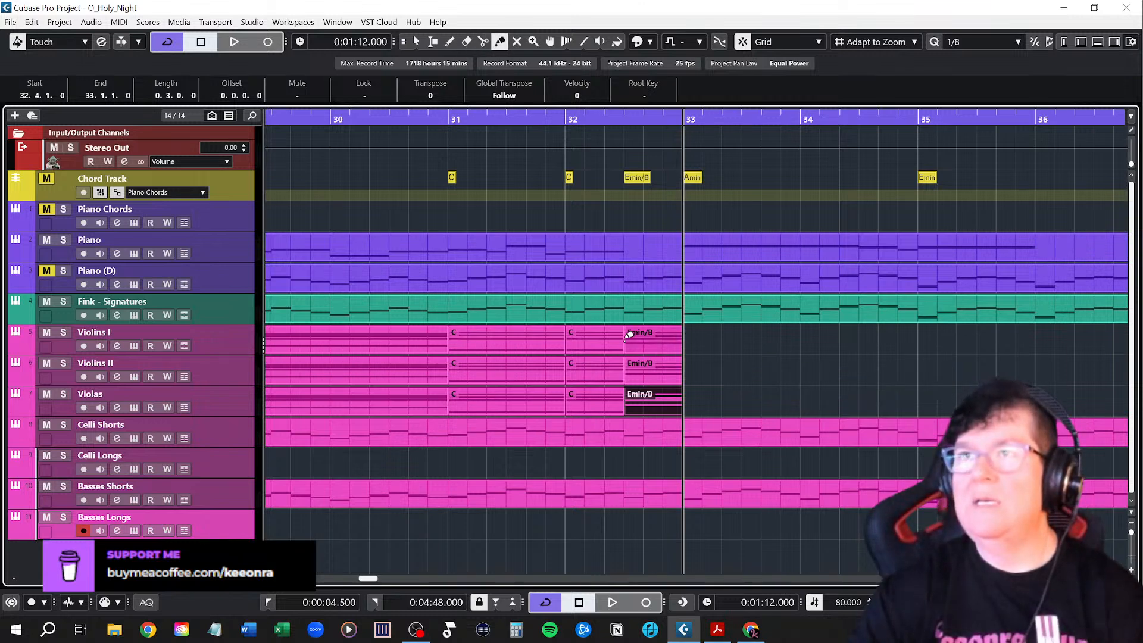
pyautogui.click(584, 331)
pyautogui.click(513, 331)
pyautogui.click(428, 332)
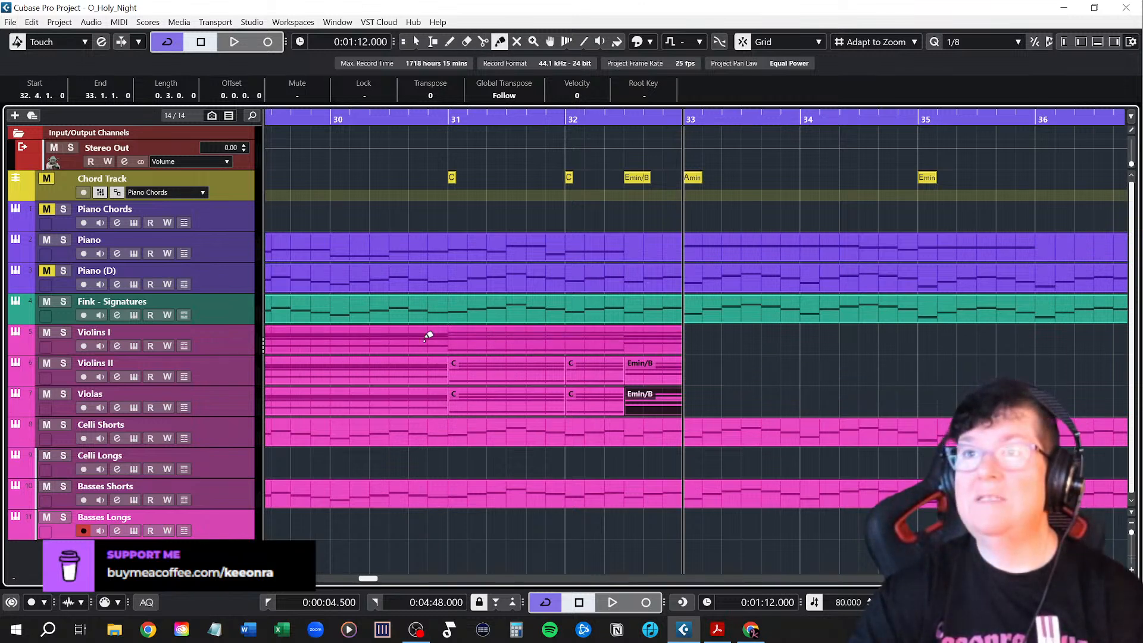
# Glue the Violins II and Violas chord events between bars 29 and 33 into one part per track
pyautogui.click(473, 365)
pyautogui.click(426, 365)
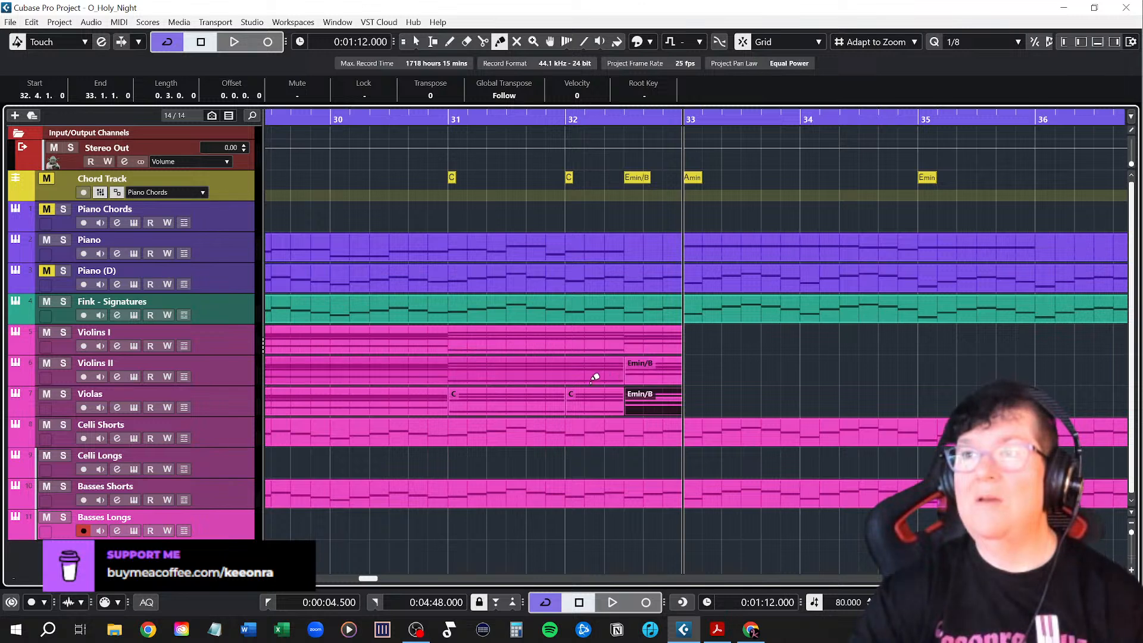
pyautogui.click(613, 362)
pyautogui.click(589, 395)
pyautogui.click(512, 400)
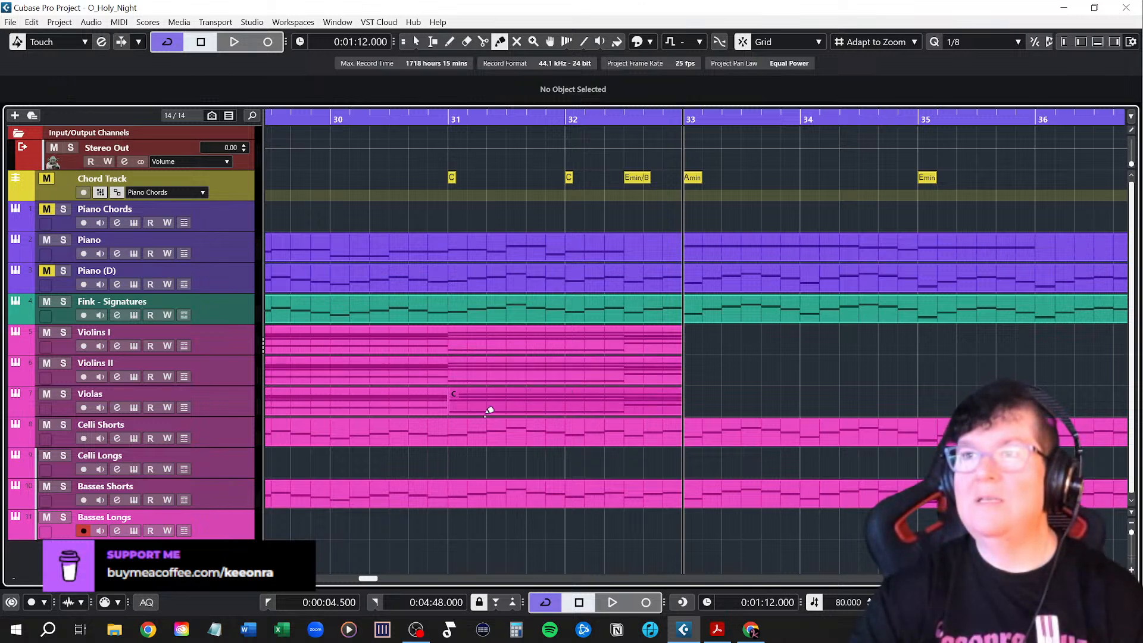
pyautogui.click(441, 403)
pyautogui.rightClick(833, 372)
pyautogui.click(733, 372)
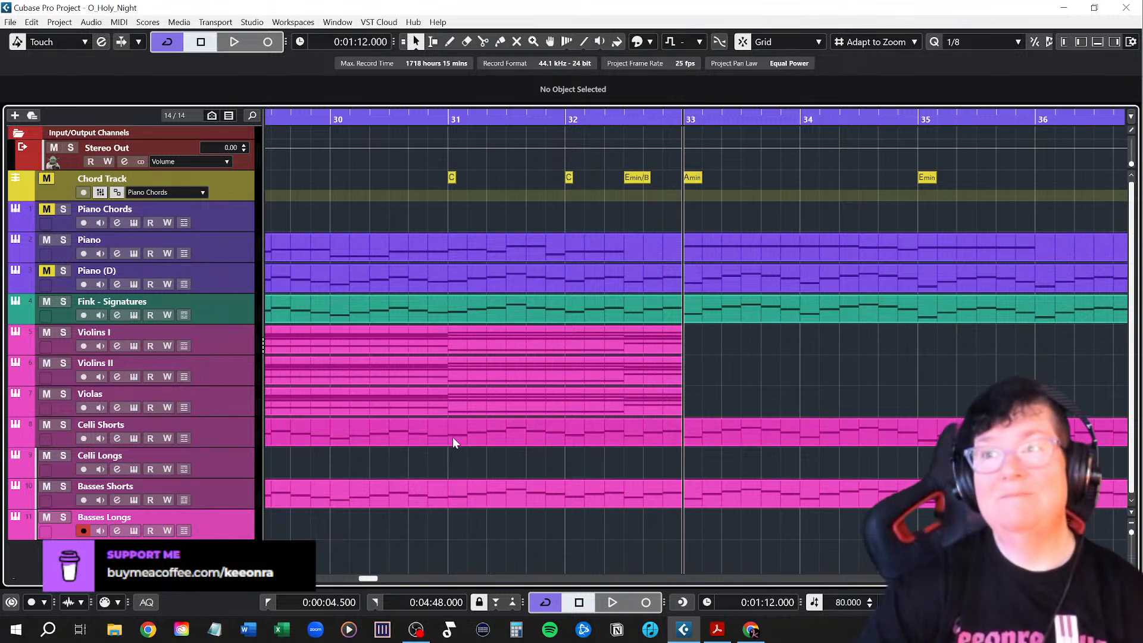
# Glue the C event at bar 27 to the part starting at bar 29 on Violins I, Violins II and Violas
pyautogui.hscroll(-4, 447, 431)
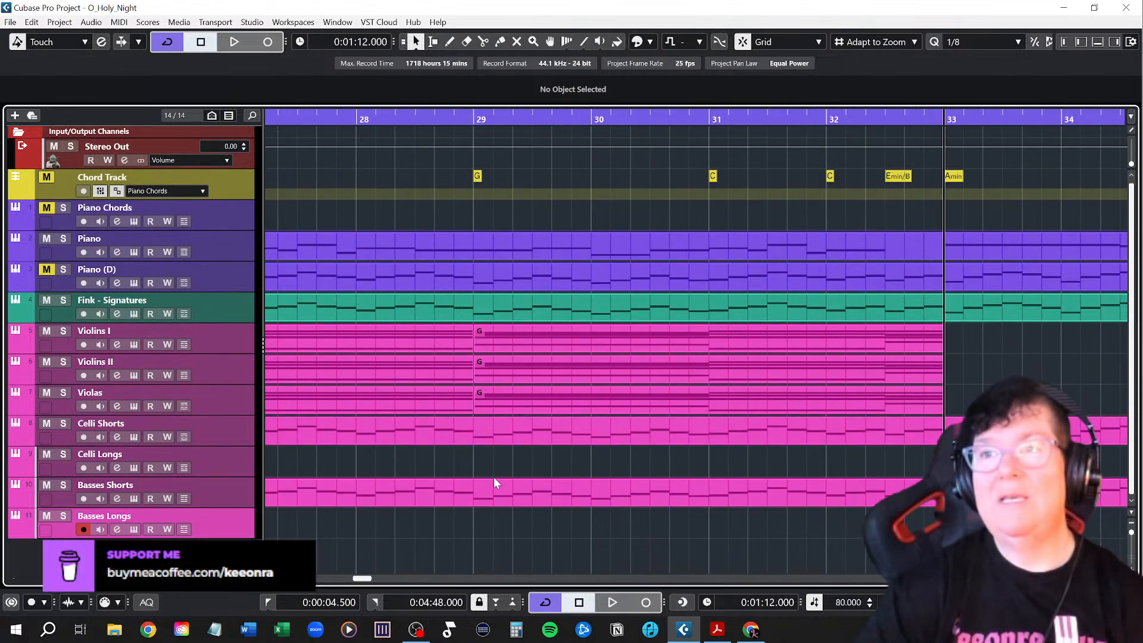
pyautogui.rightClick(497, 458)
pyautogui.click(579, 459)
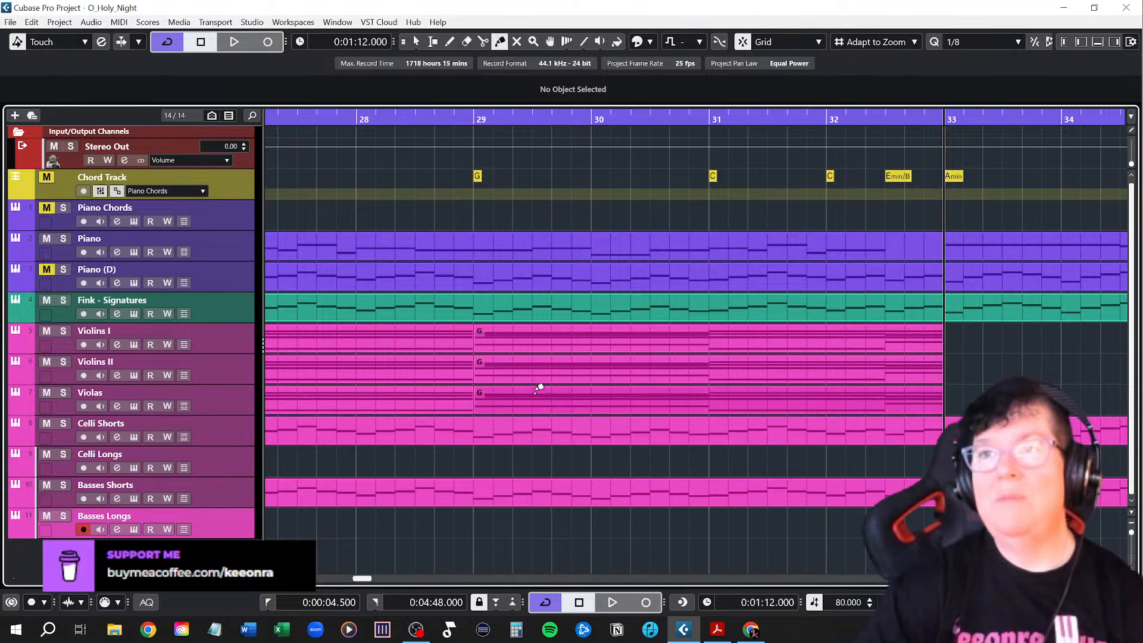
pyautogui.click(454, 334)
pyautogui.click(467, 377)
pyautogui.click(468, 398)
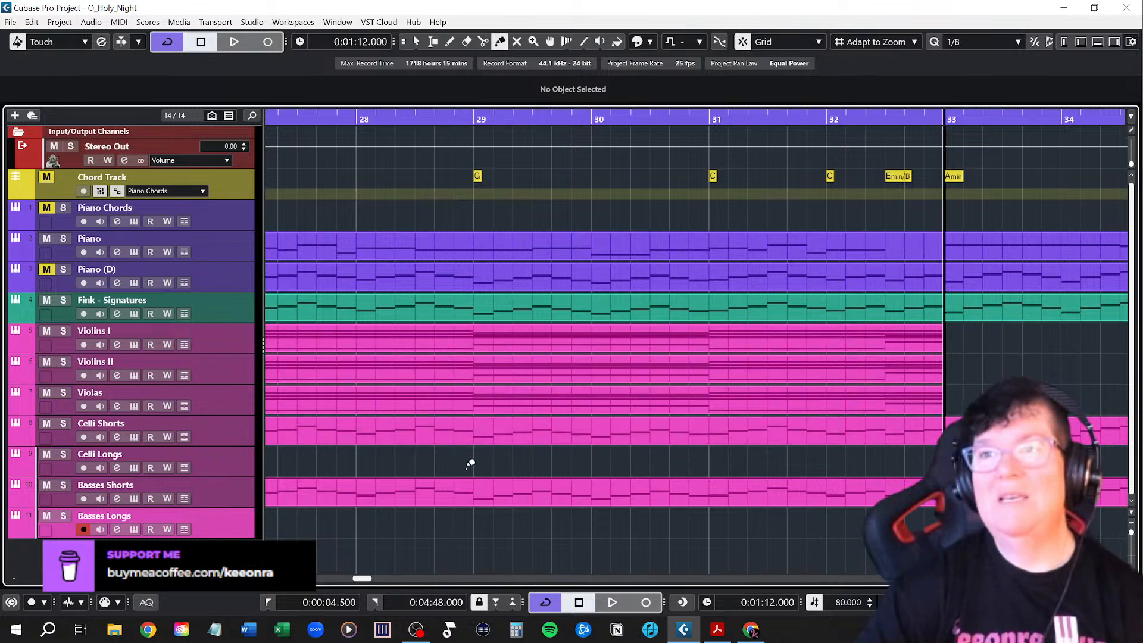
pyautogui.press('1')
# Glue the earlier Violins I, Violins II and Violas parts to the ones starting at bar 27, then return to the Object Selection tool
pyautogui.scroll(-2, 406, 422)
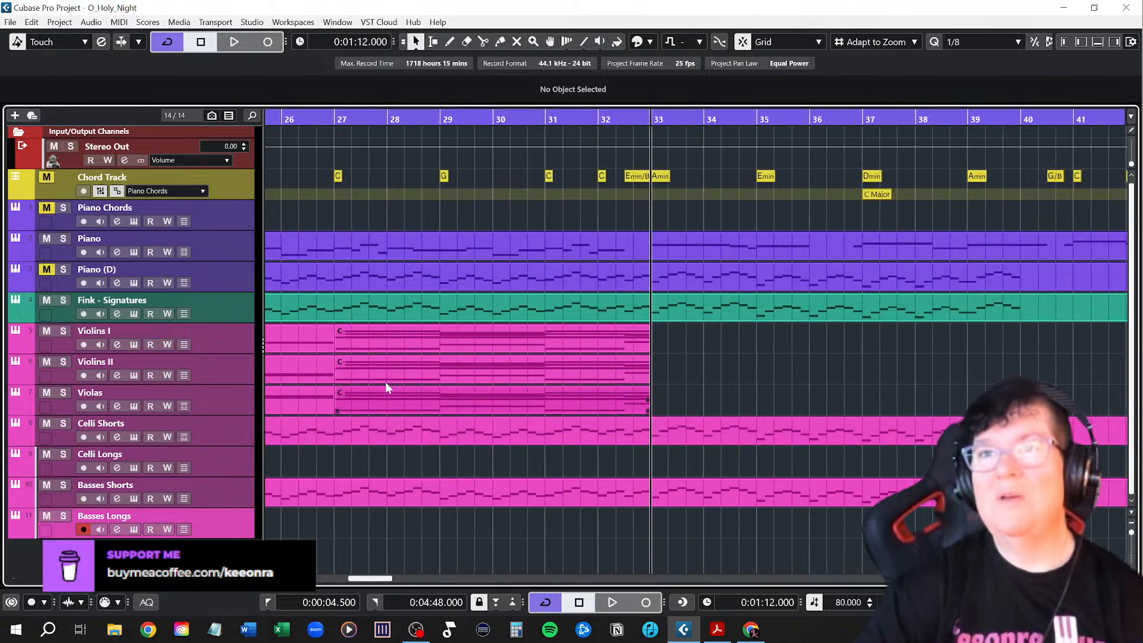
pyautogui.rightClick(343, 452)
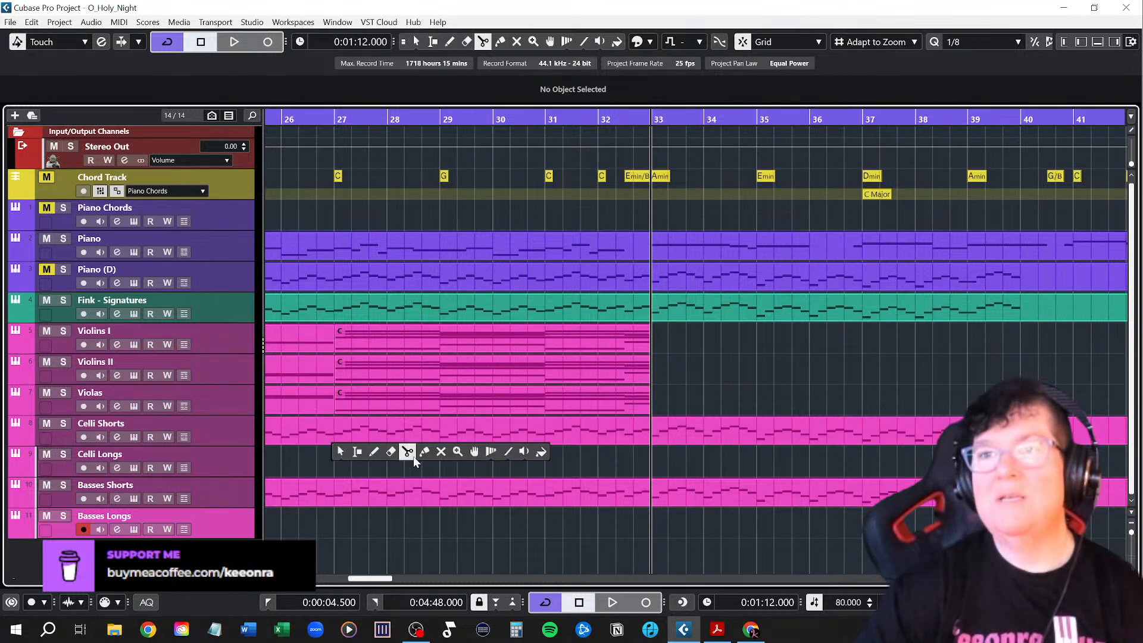
pyautogui.click(411, 453)
pyautogui.click(322, 334)
pyautogui.click(324, 364)
pyautogui.click(321, 395)
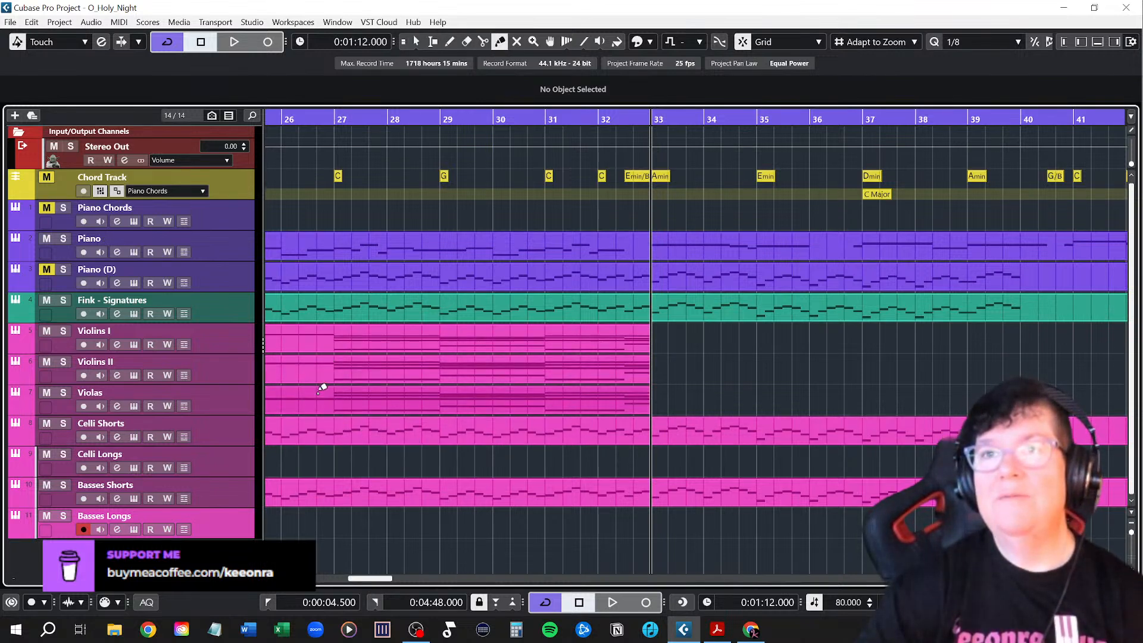
pyautogui.click(322, 429)
pyautogui.rightClick(316, 468)
pyautogui.click(316, 467)
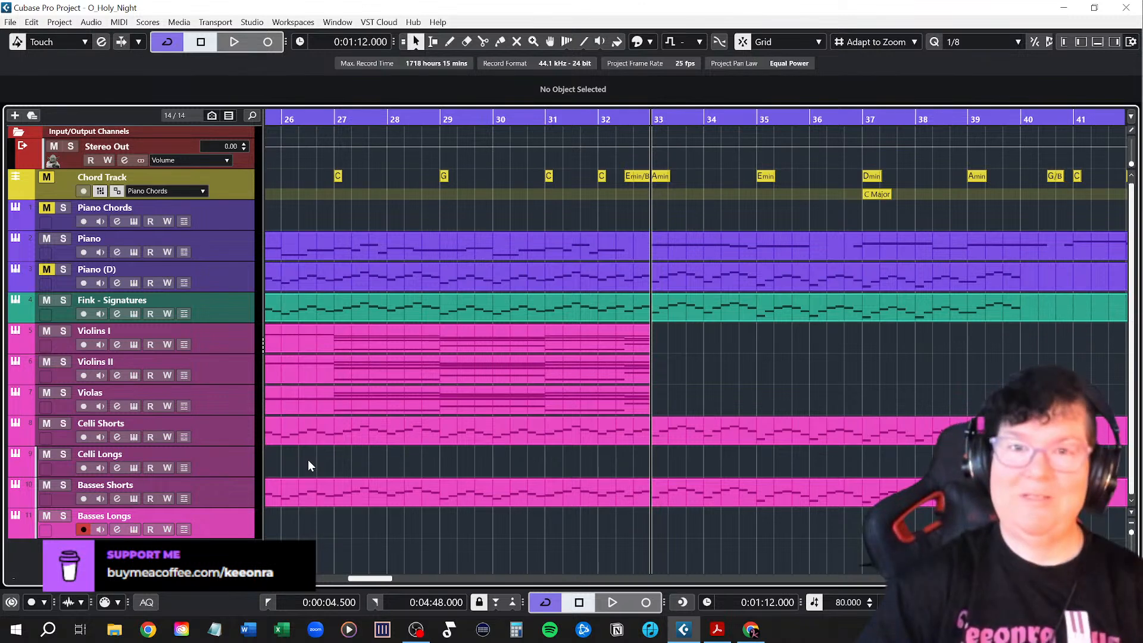
# Place the project cursor at bar 27 and open the Violins I part in the Key Editor
pyautogui.scroll(-2, 308, 460)
pyautogui.hscroll(-2, 308, 458)
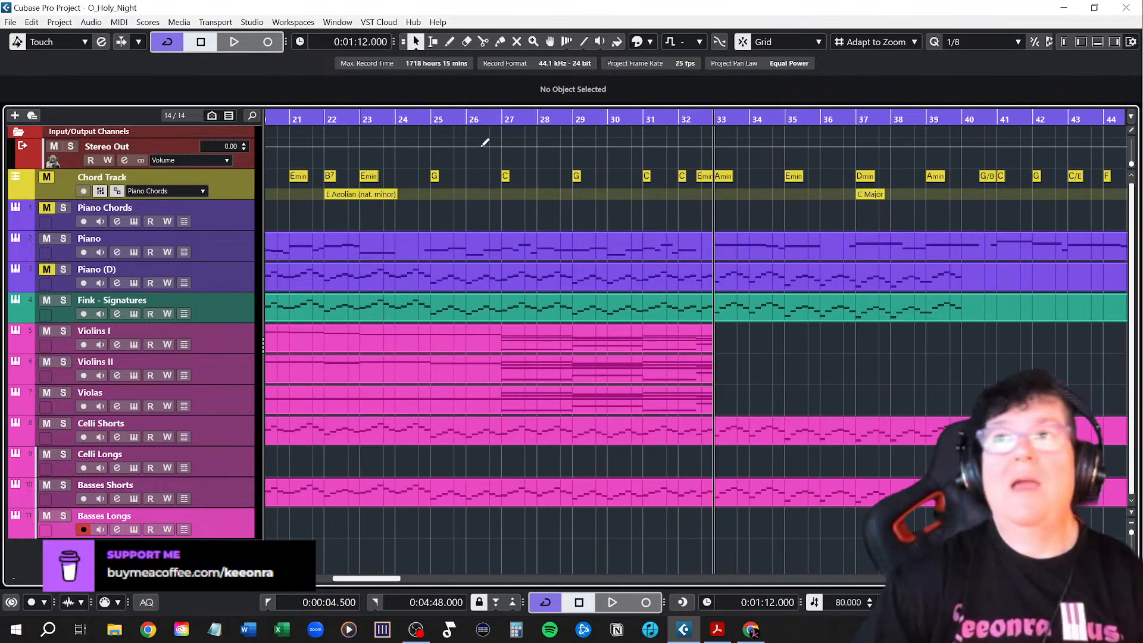
pyautogui.click(502, 119)
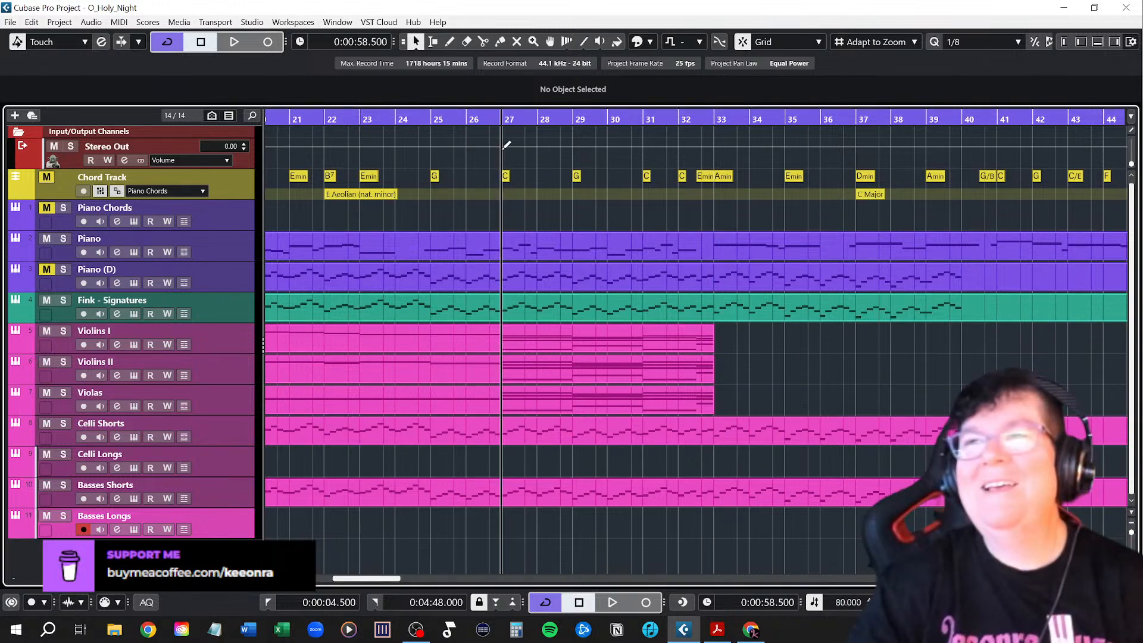
pyautogui.doubleClick(536, 340)
pyautogui.hscroll(2, 791, 298)
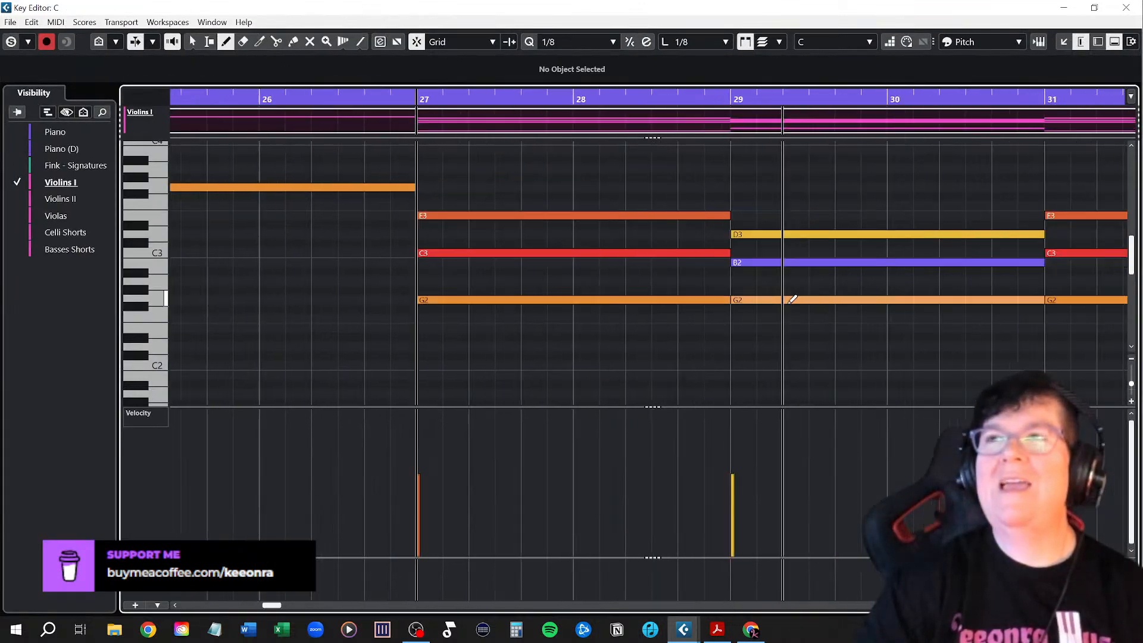
# Examine the upper and lower chord notes of Violins I between bars 27 and 31 with the Object Selection tool active
pyautogui.scroll(1, 646, 296)
pyautogui.scroll(-2, 646, 297)
pyautogui.scroll(-1, 645, 292)
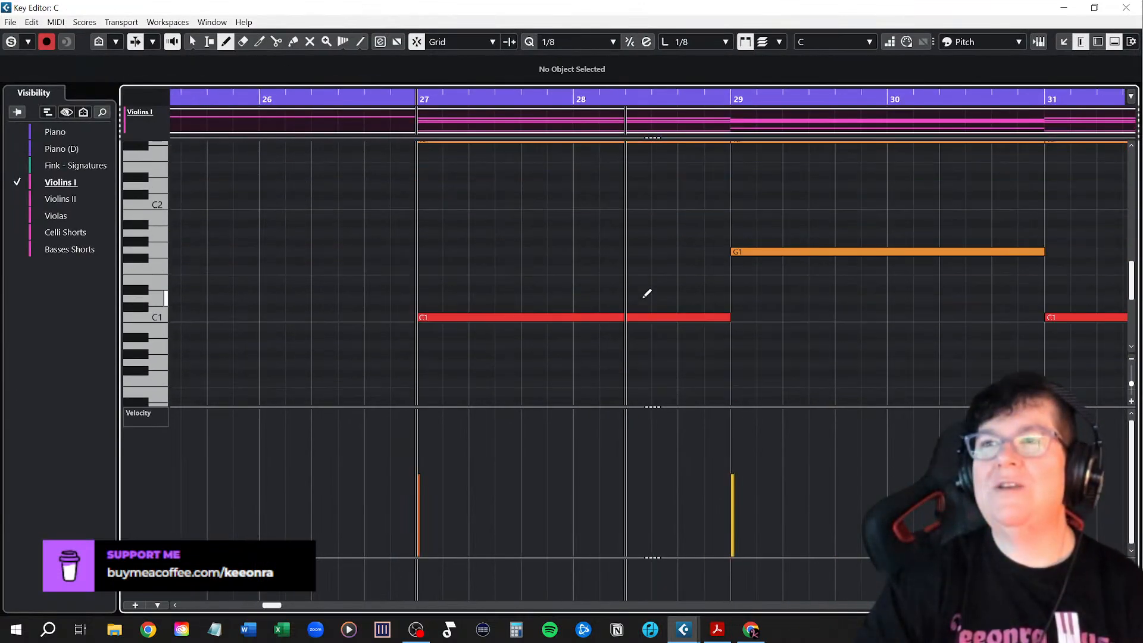
pyautogui.scroll(2, 646, 291)
pyautogui.scroll(-2, 642, 291)
pyautogui.press('1')
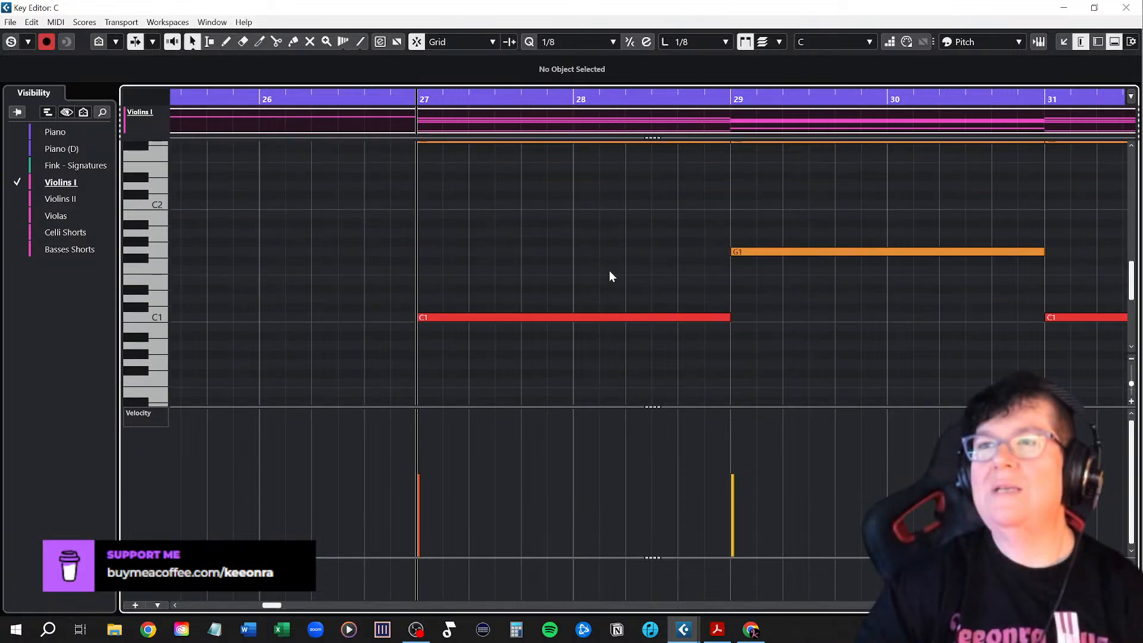
pyautogui.scroll(5, 594, 254)
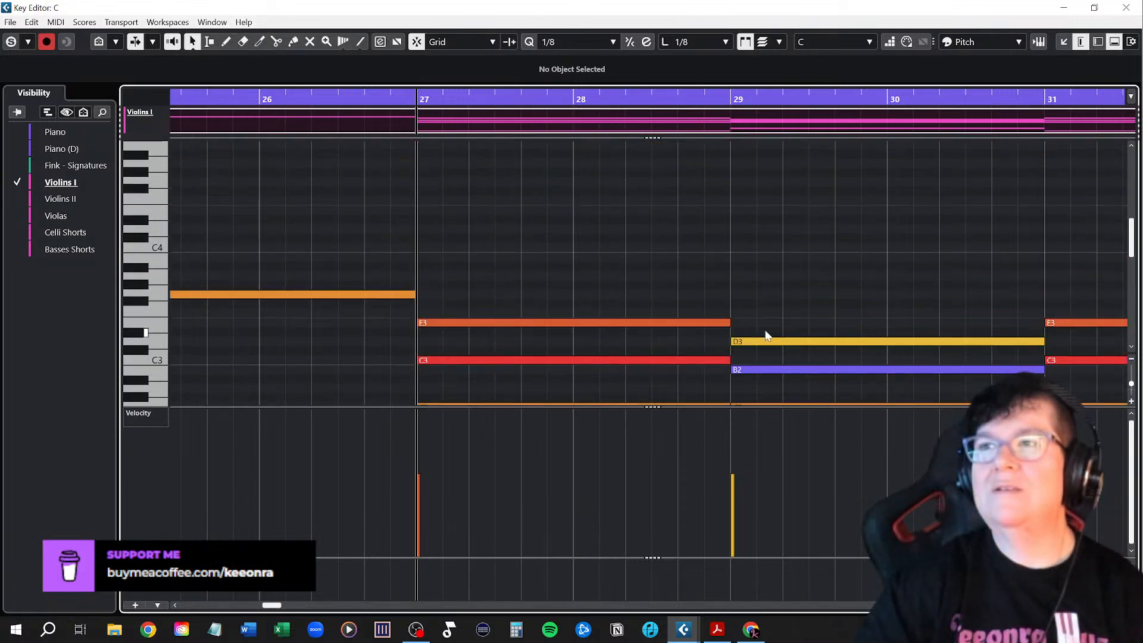
# Lengthen the held G3 note to bar 29 and raise the B2 note at bar 29 by one octave to B3
pyautogui.scroll(-2, 684, 301)
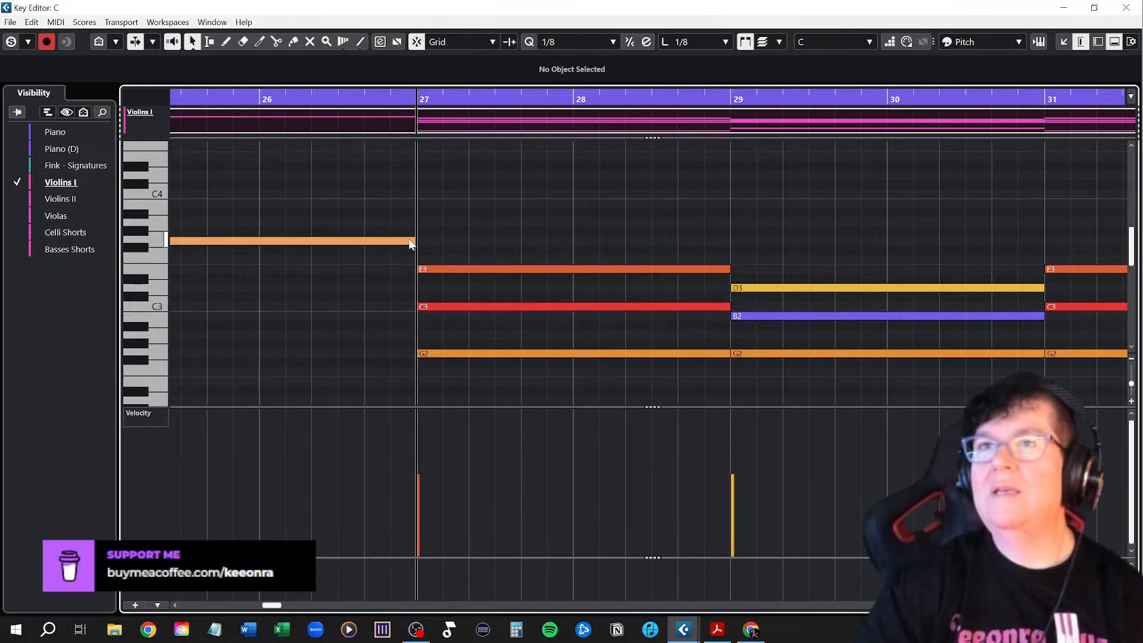
pyautogui.moveTo(415, 241); pyautogui.dragTo(729, 238)
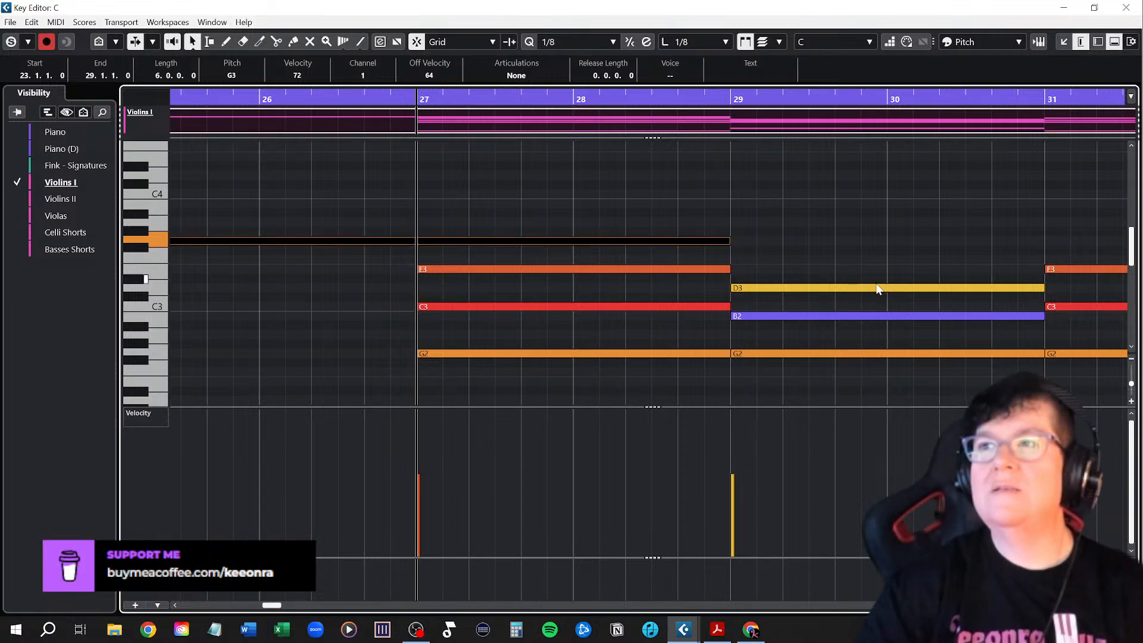
pyautogui.click(856, 313)
pyautogui.hotkey('shift', 'Up')
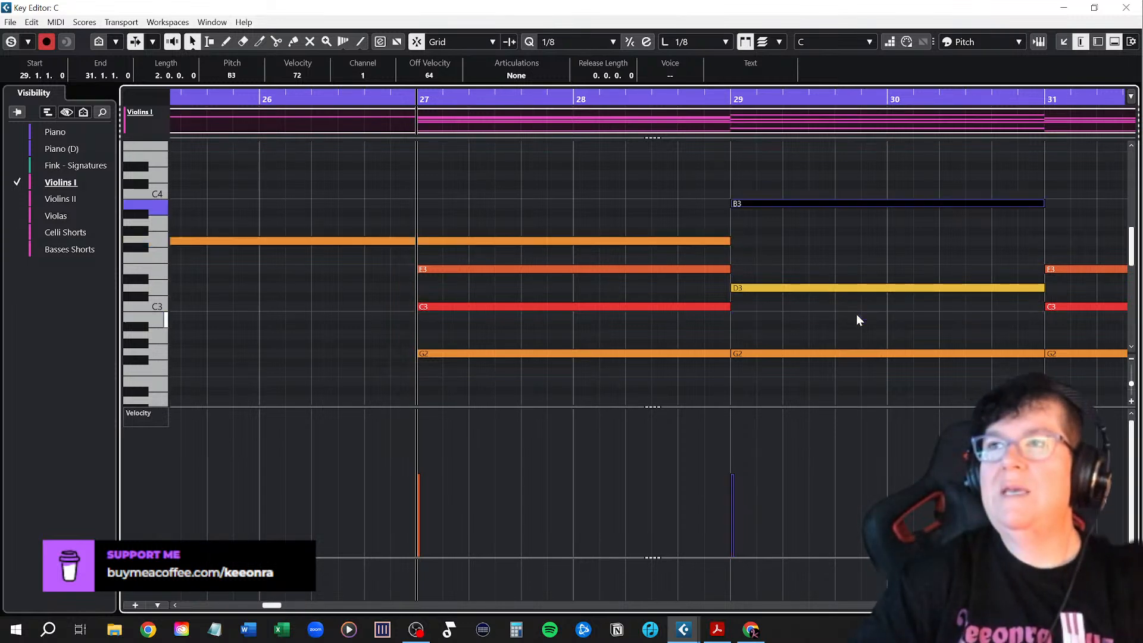
# Raise the C3 at bar 31 and the final B2 in bar 32 by one octave, lengthening the raised C4 to meet the final B
pyautogui.hscroll(5, 907, 319)
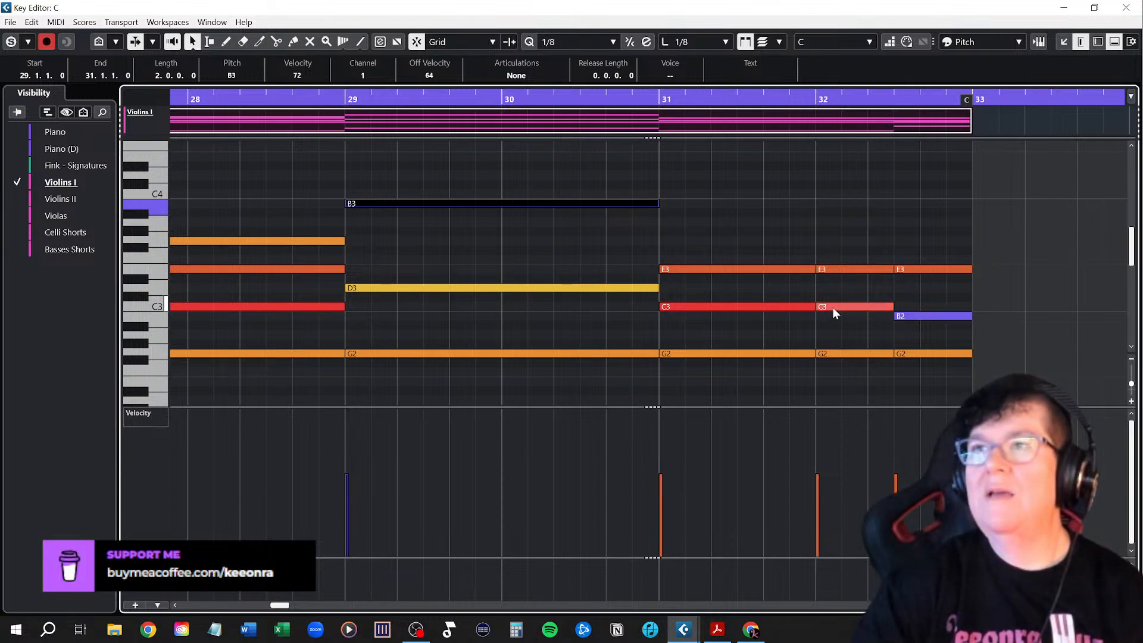
pyautogui.click(741, 306)
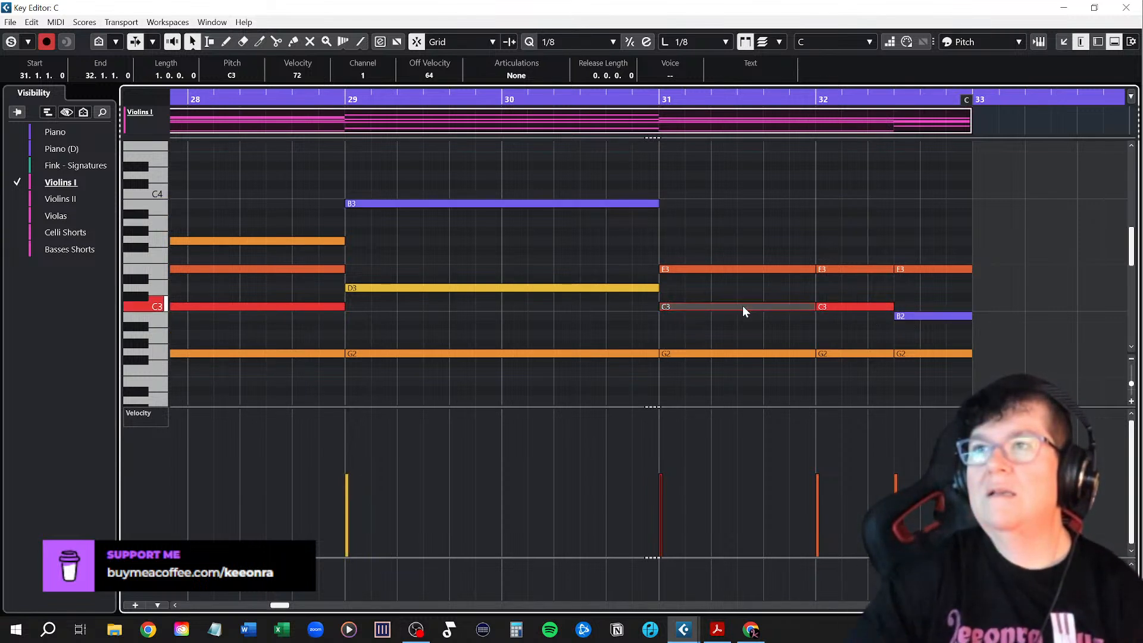
pyautogui.hotkey('shift', 'Up')
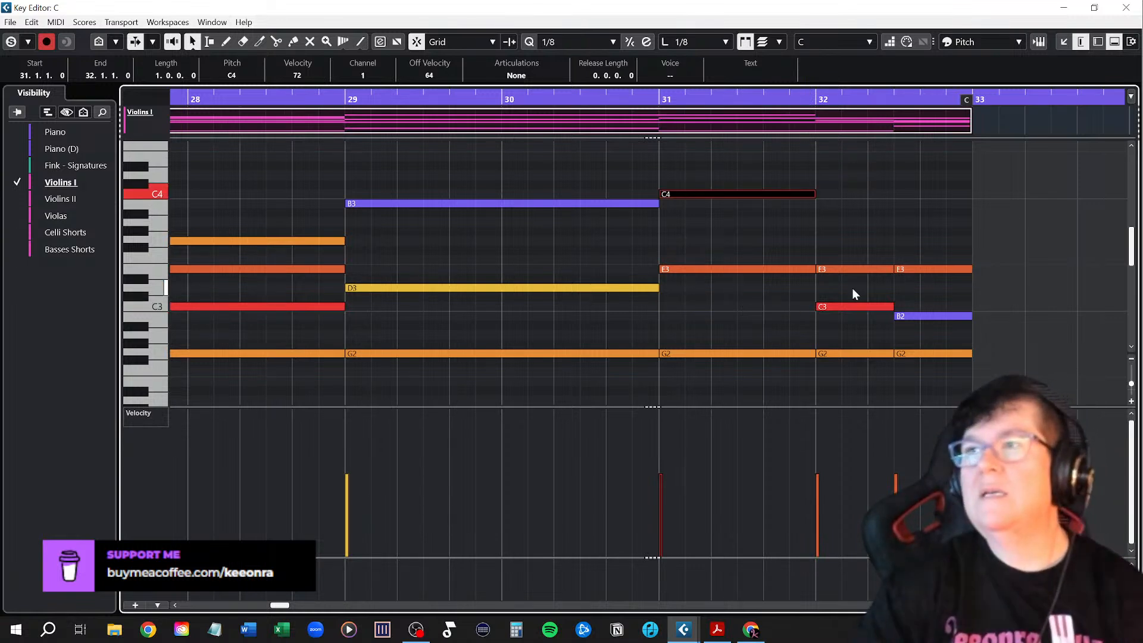
pyautogui.moveTo(820, 195); pyautogui.dragTo(887, 194)
pyautogui.click(927, 317)
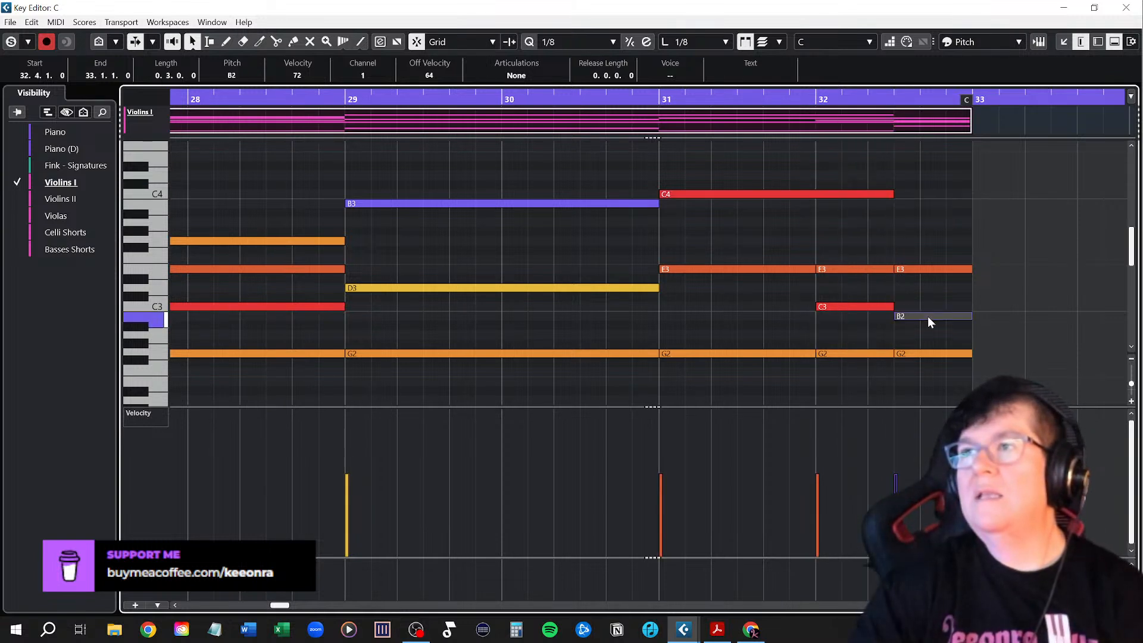
pyautogui.hotkey('shift', 'Up')
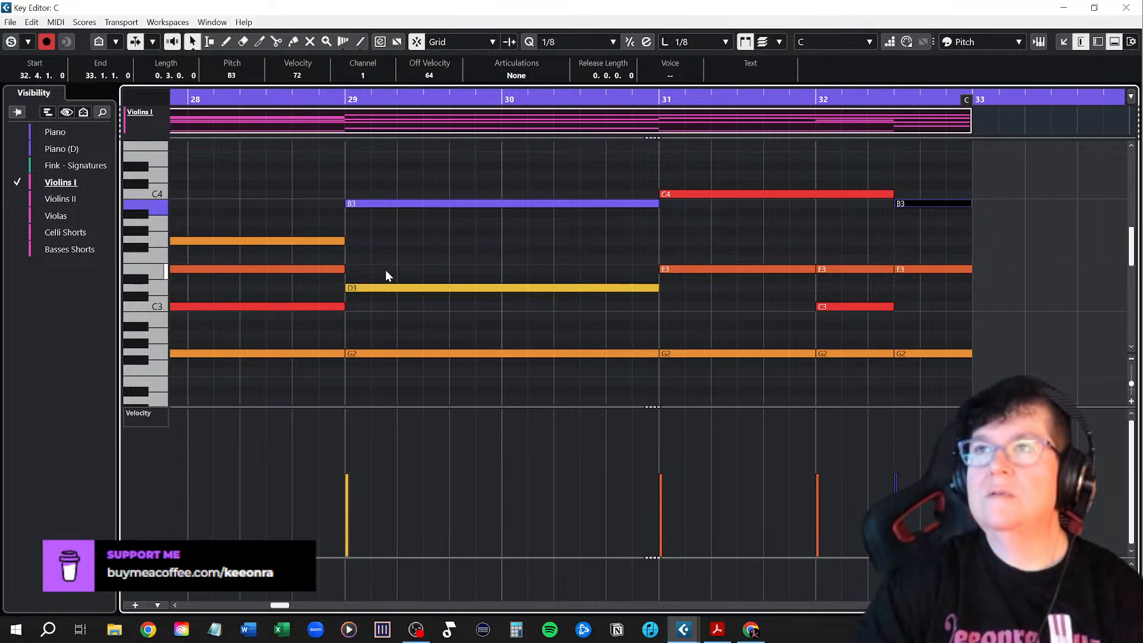
# Review the Violins I top line from the earlier bars through bar 31 and select the held G3 note
pyautogui.hscroll(-5, 424, 291)
pyautogui.hscroll(-8, 427, 292)
pyautogui.hscroll(8, 595, 316)
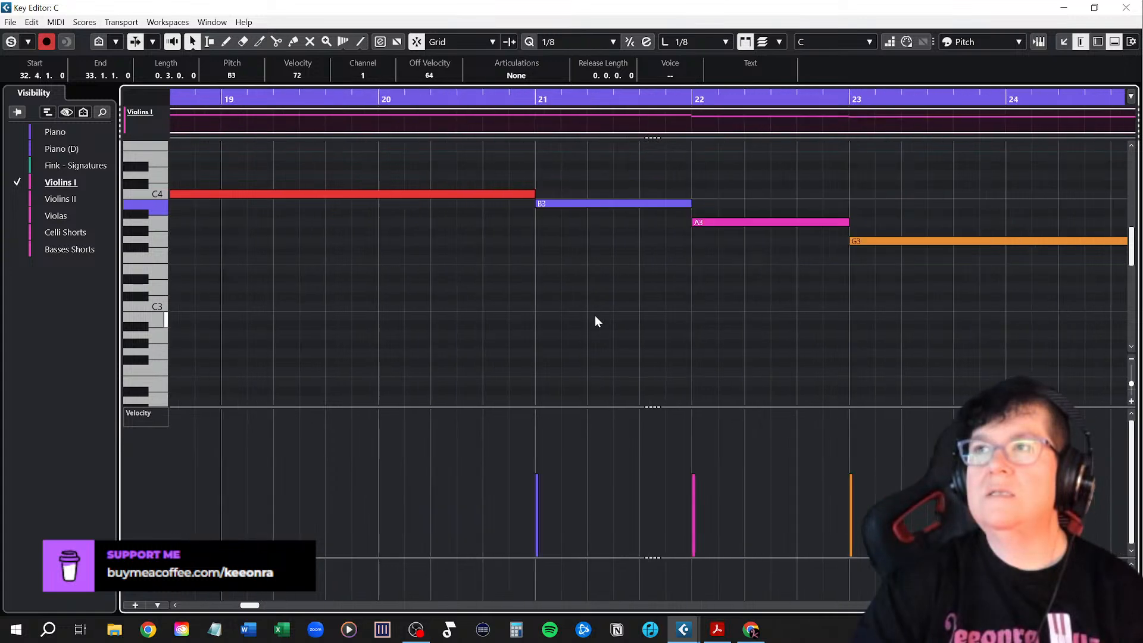
pyautogui.hscroll(3, 596, 317)
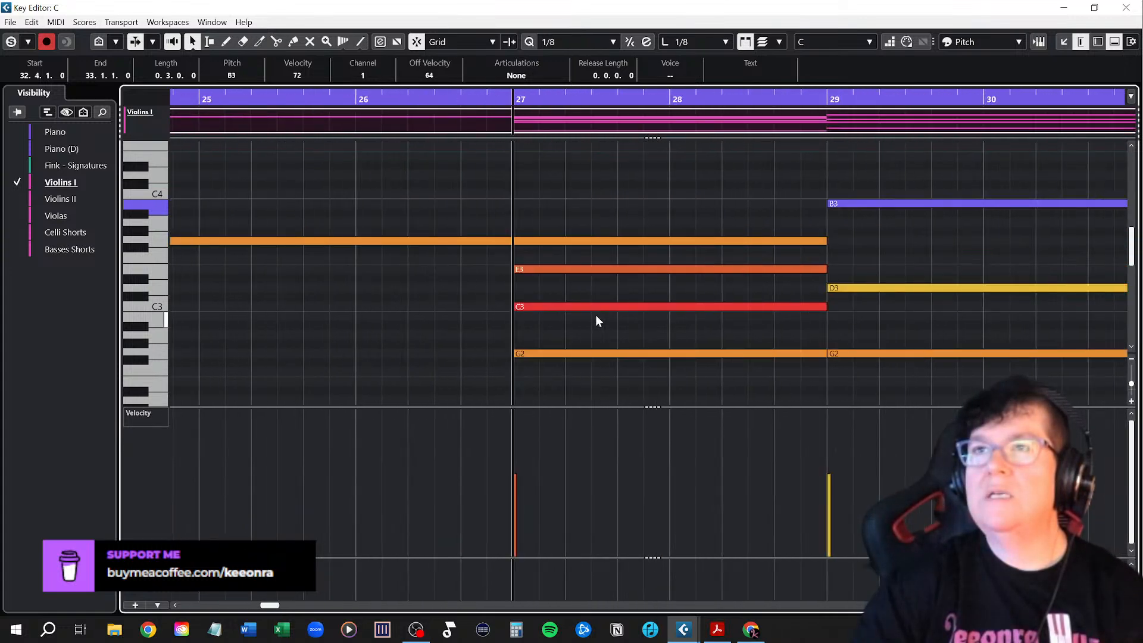
pyautogui.hscroll(1, 595, 314)
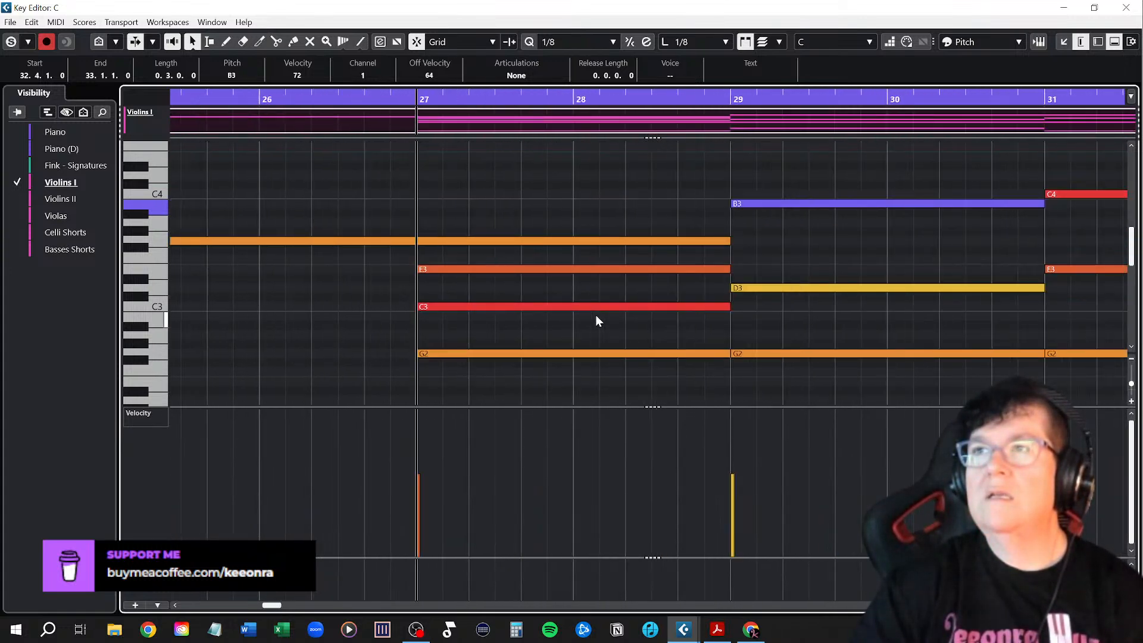
pyautogui.click(415, 241)
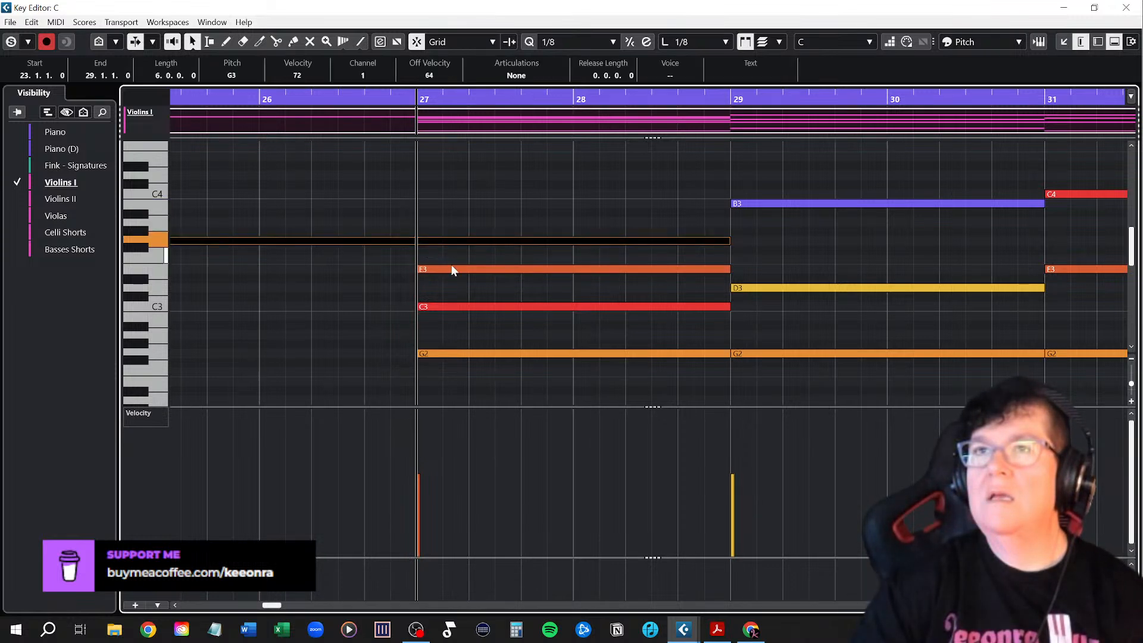
# Delete the low bass notes C1, G1 and B1 of Violins I between bars 27 and 33
pyautogui.scroll(-4, 388, 287)
pyautogui.scroll(1, 388, 288)
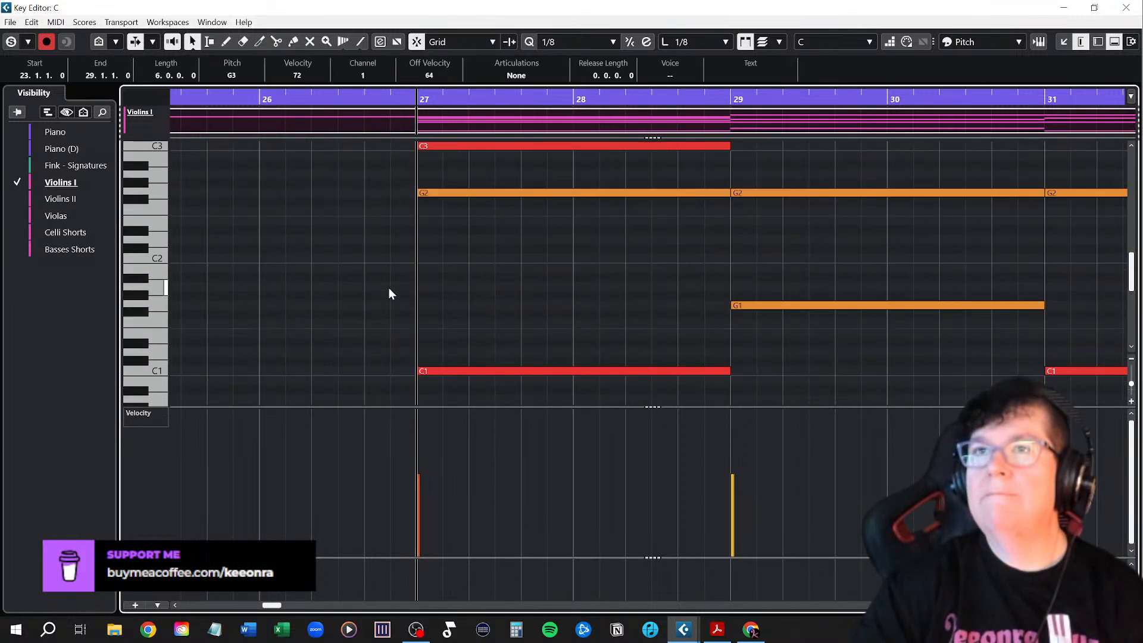
pyautogui.scroll(-1, 388, 287)
pyautogui.click(484, 316)
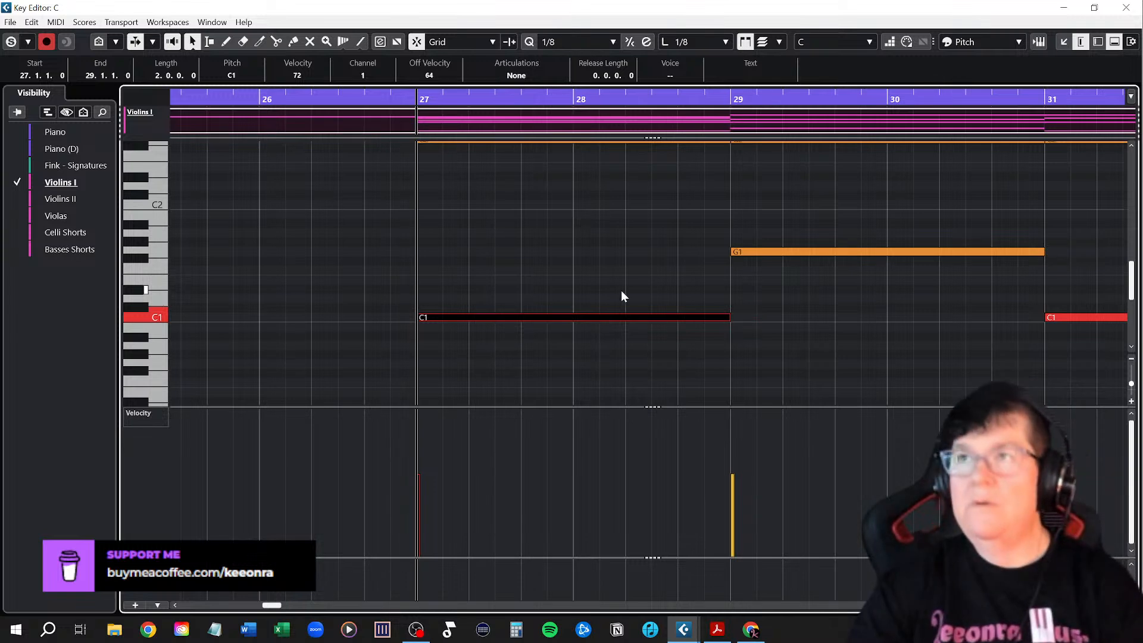
pyautogui.press('g')
pyautogui.press('g')
pyautogui.press('g')
pyautogui.moveTo(560, 176); pyautogui.dragTo(839, 323)
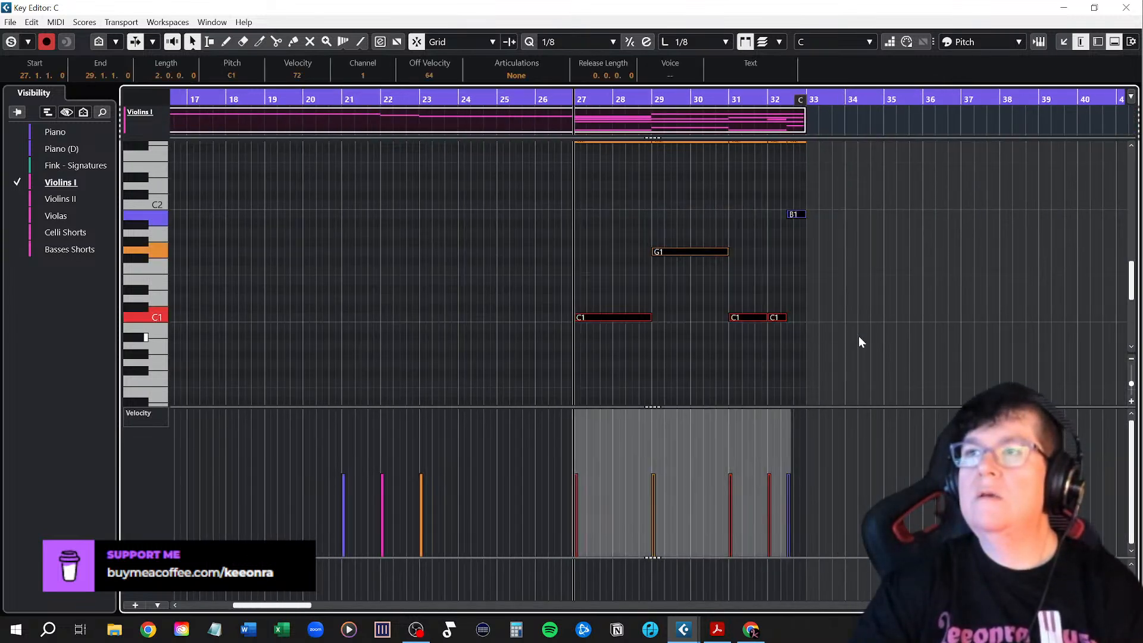
pyautogui.press('Delete')
# Delete all remaining chord notes below the Violins I top line, from G2 up to E3, between bars 27 and 33
pyautogui.scroll(4, 731, 330)
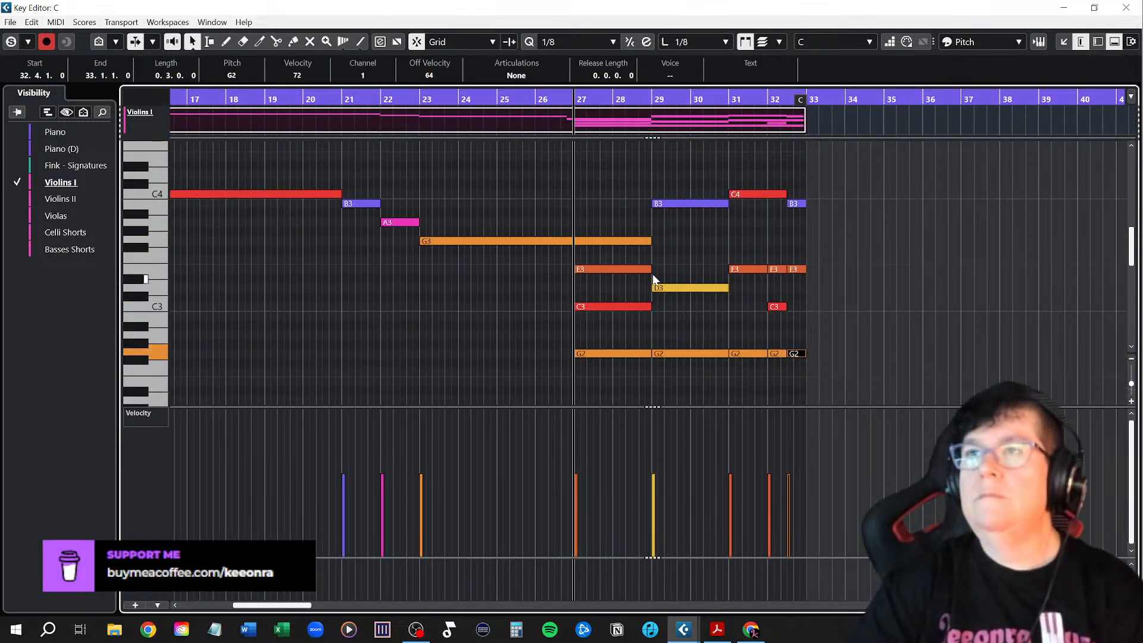
pyautogui.scroll(2, 688, 273)
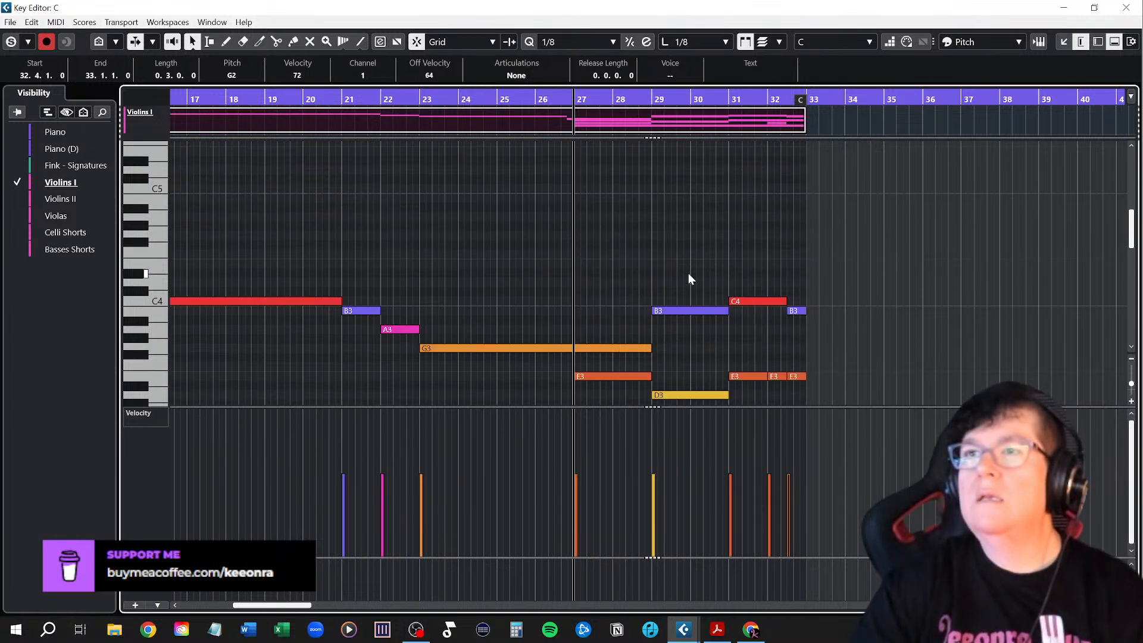
pyautogui.scroll(-2, 689, 277)
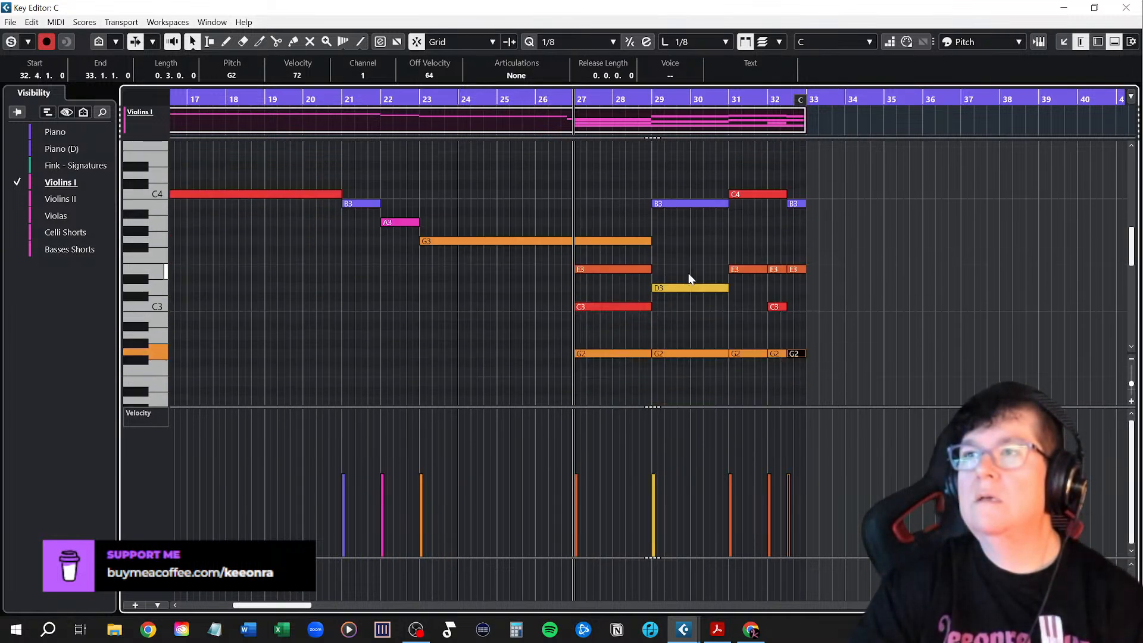
pyautogui.scroll(1, 689, 278)
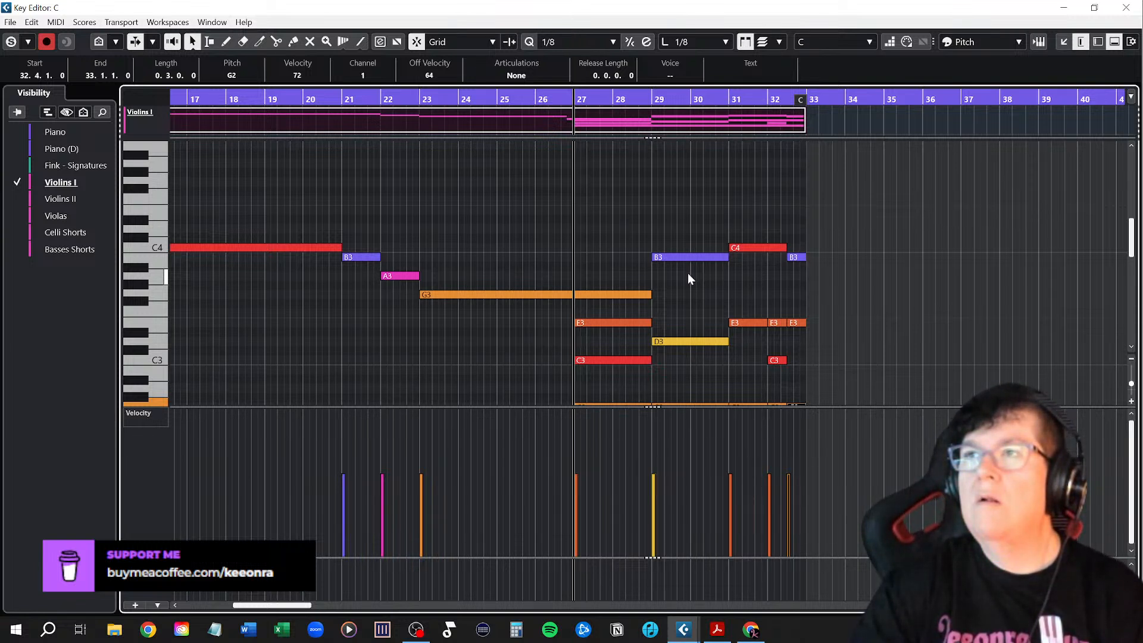
pyautogui.click(690, 275)
pyautogui.scroll(-1, 616, 316)
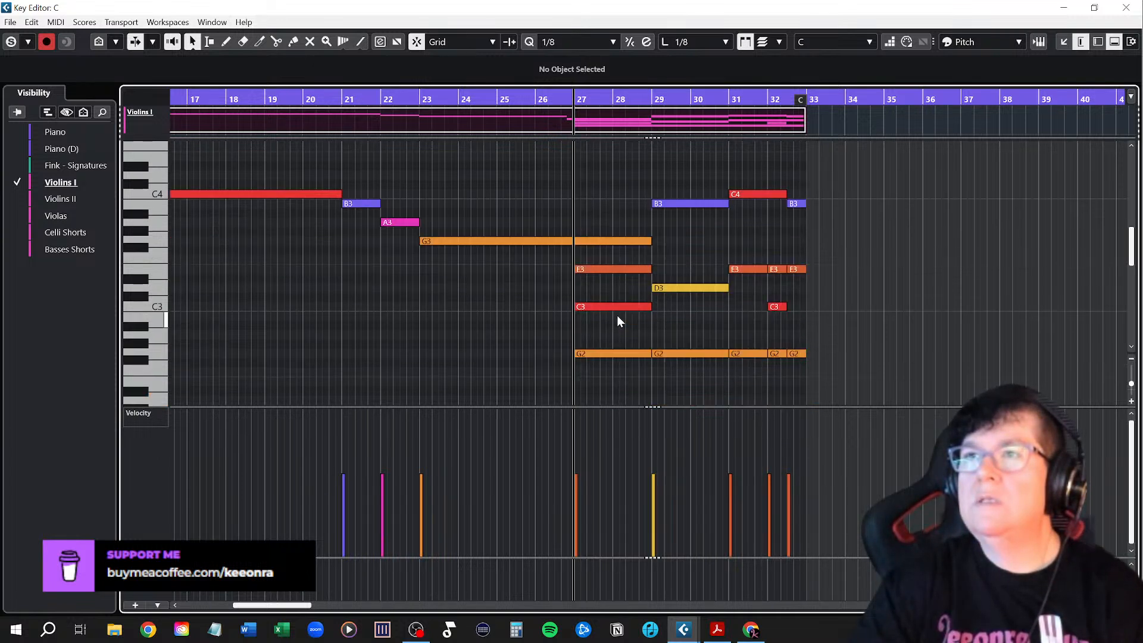
pyautogui.moveTo(588, 256); pyautogui.dragTo(836, 367)
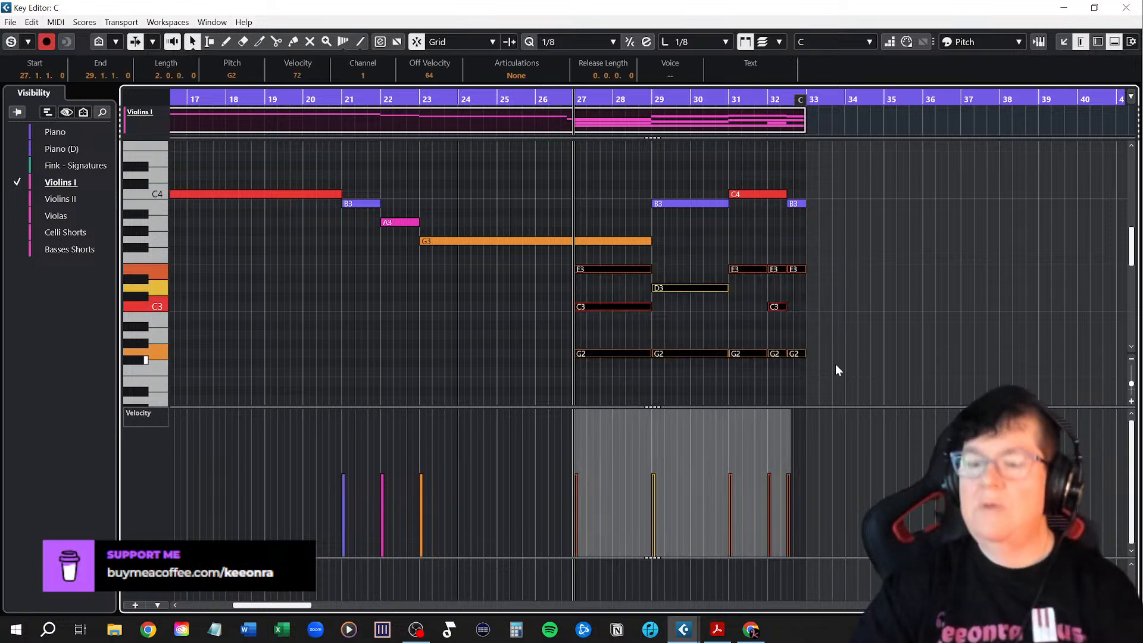
pyautogui.press('Delete')
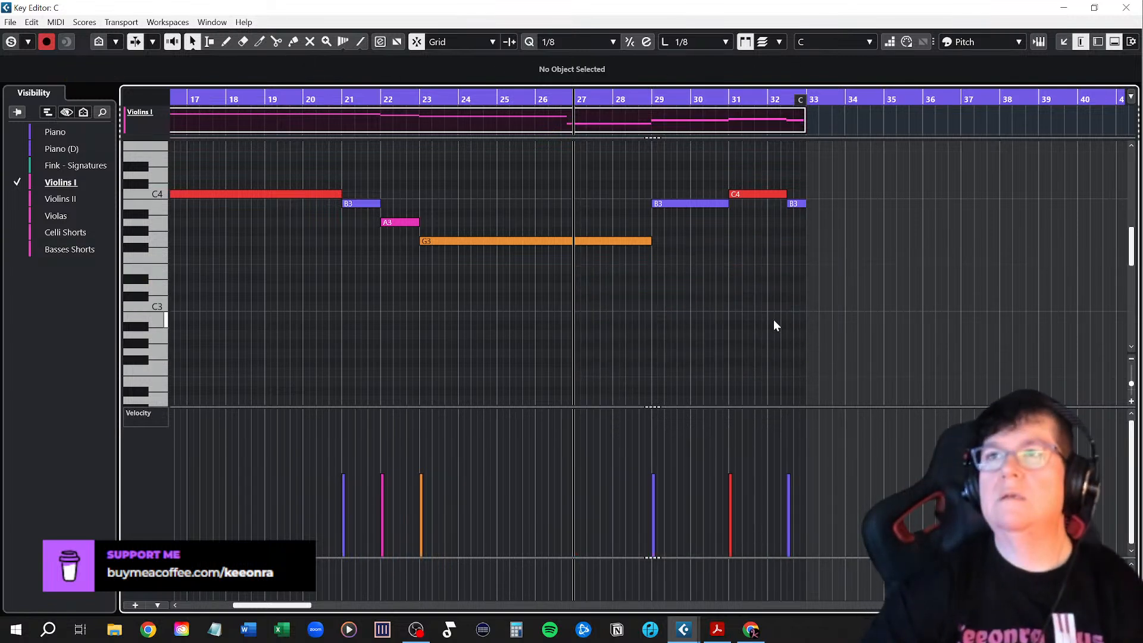
# Play back the passage from bar 27 and switch the Key Editor to show only the Violins II part
pyautogui.press('space')
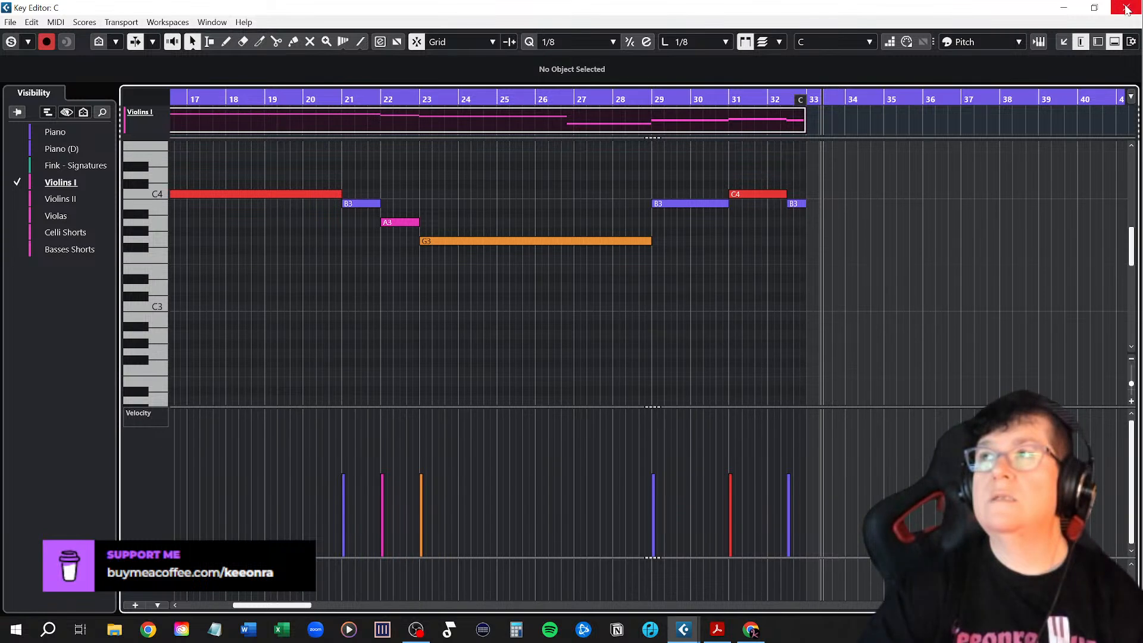
pyautogui.click(19, 195)
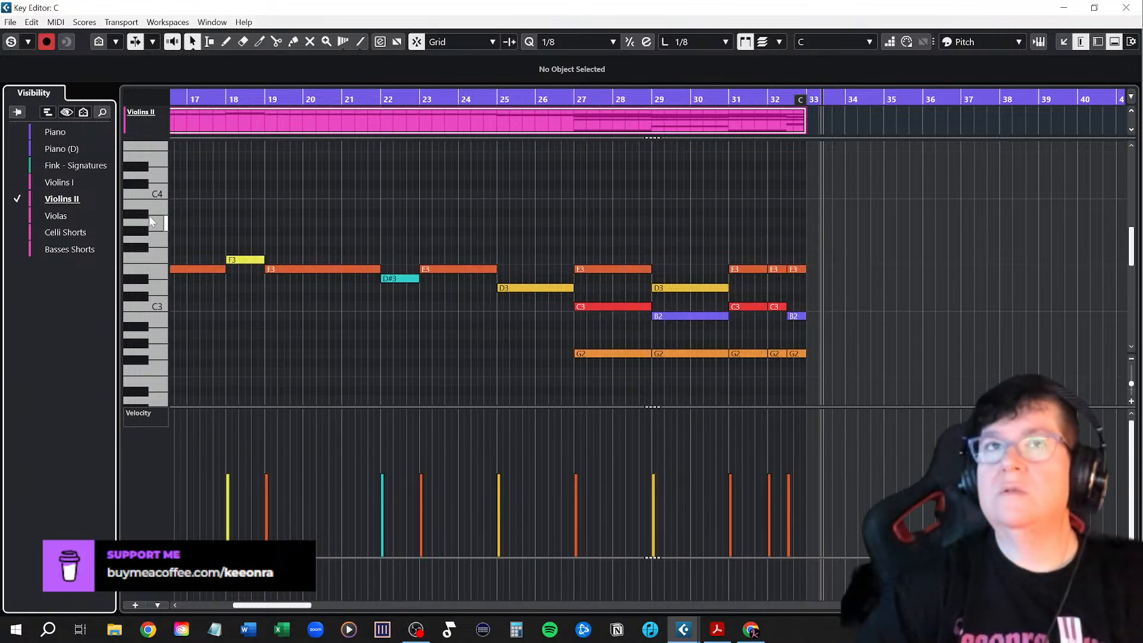
pyautogui.click(18, 182)
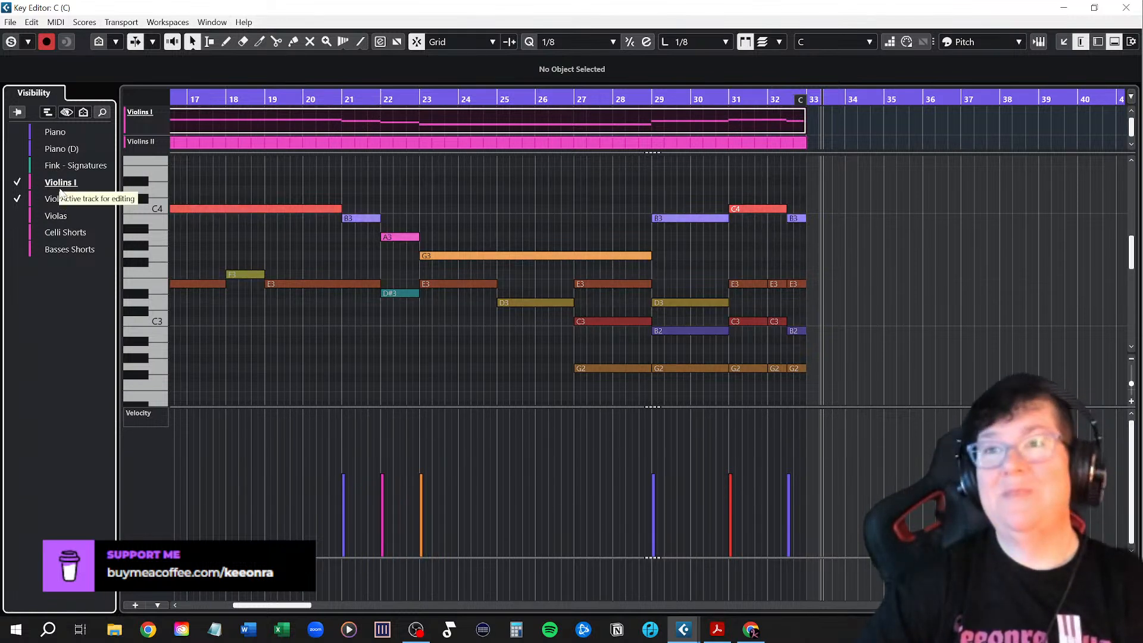
pyautogui.click(17, 182)
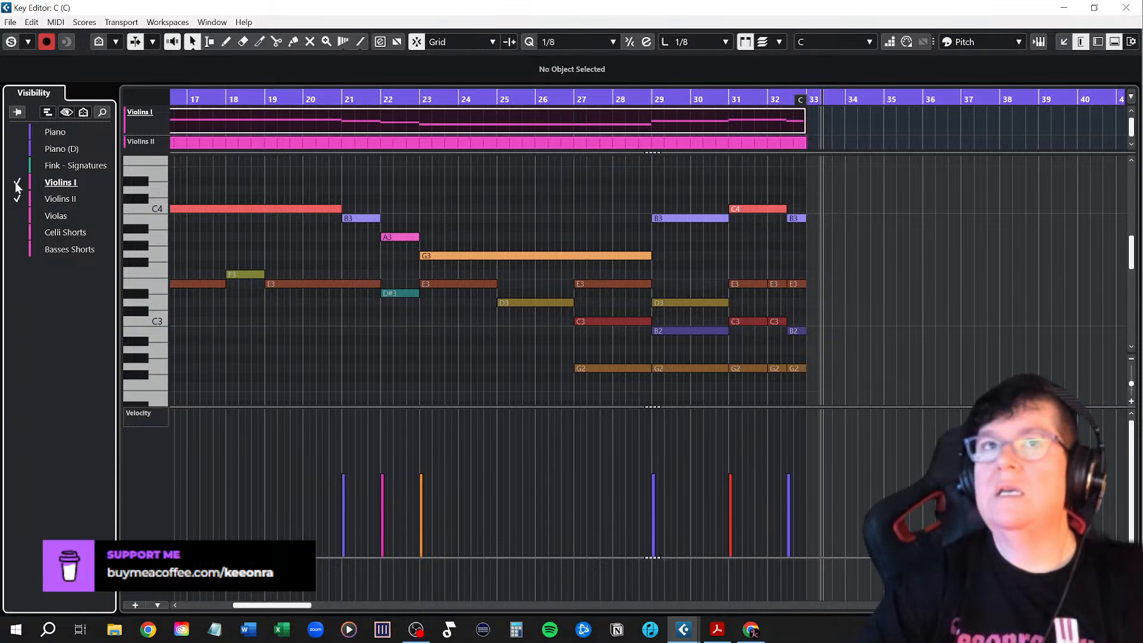
pyautogui.click(17, 183)
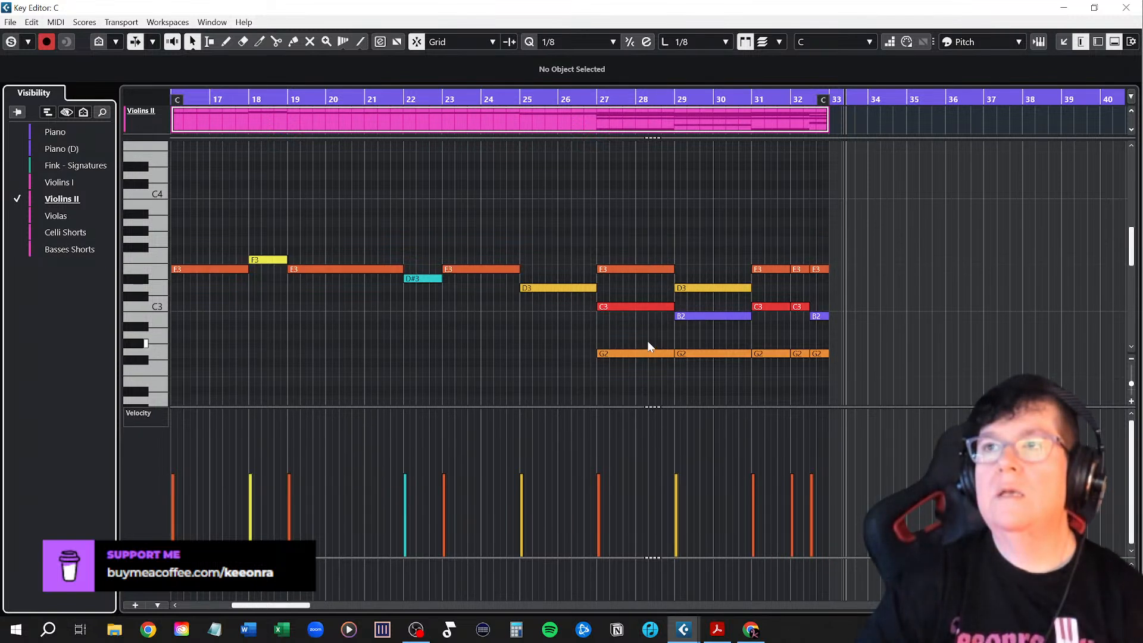
# Delete the C3, B2 and G2 chord notes of Violins II between bars 27 and 33, keeping the E3 and D3 line
pyautogui.click(640, 307)
pyautogui.press('Delete')
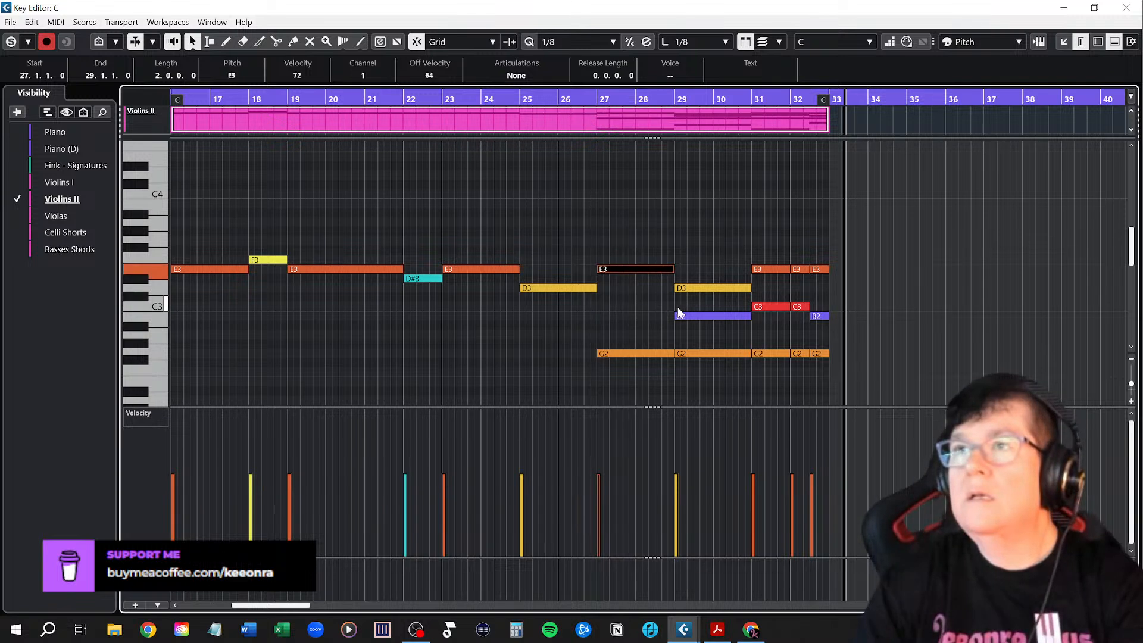
pyautogui.click(702, 316)
pyautogui.press('Delete')
pyautogui.moveTo(764, 297); pyautogui.dragTo(845, 327)
pyautogui.press('Delete')
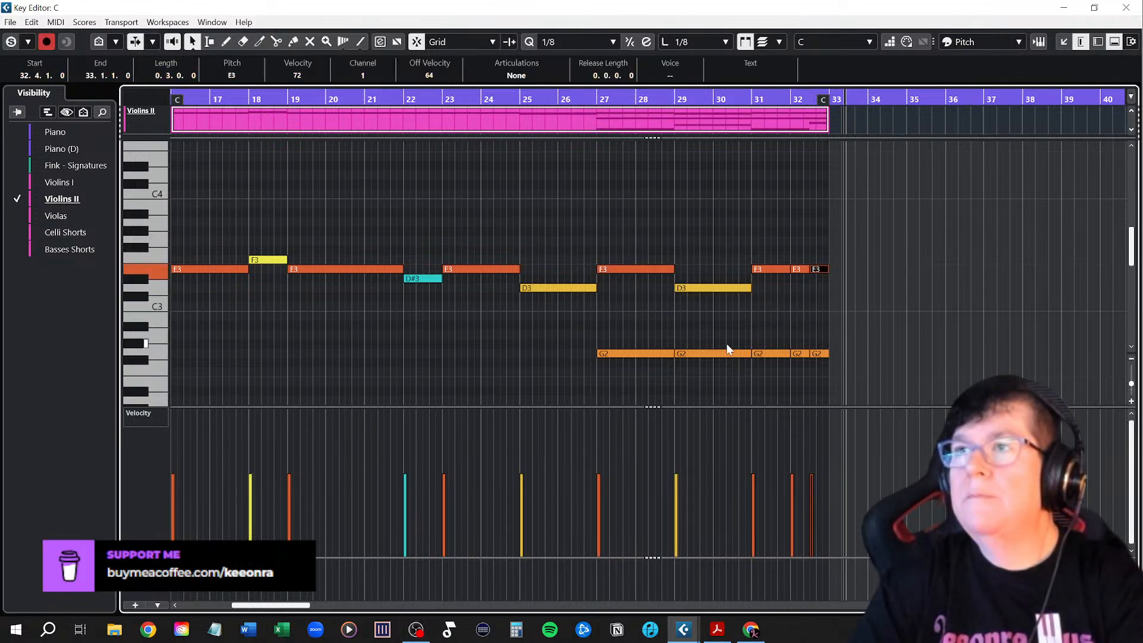
pyautogui.moveTo(597, 328); pyautogui.dragTo(875, 374)
pyautogui.press('Delete')
# Delete the two short E3 notes in bar 32 and lengthen the E3 at bar 31 to bar 33
pyautogui.click(802, 268)
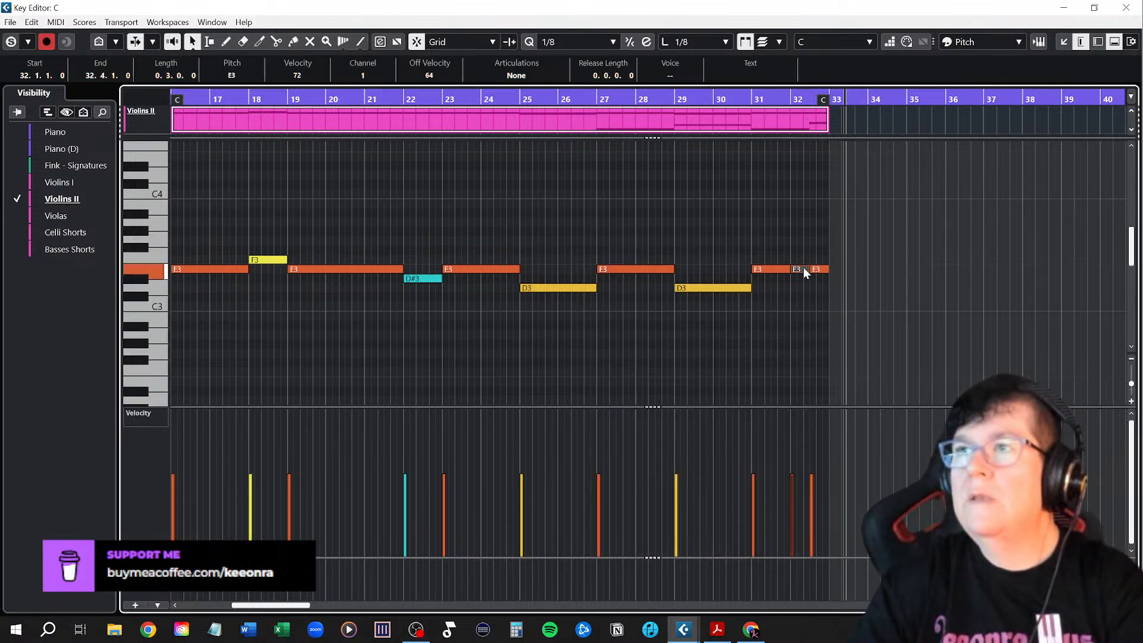
pyautogui.press('Delete')
pyautogui.click(818, 268)
pyautogui.press('Delete')
pyautogui.moveTo(790, 269); pyautogui.dragTo(826, 270)
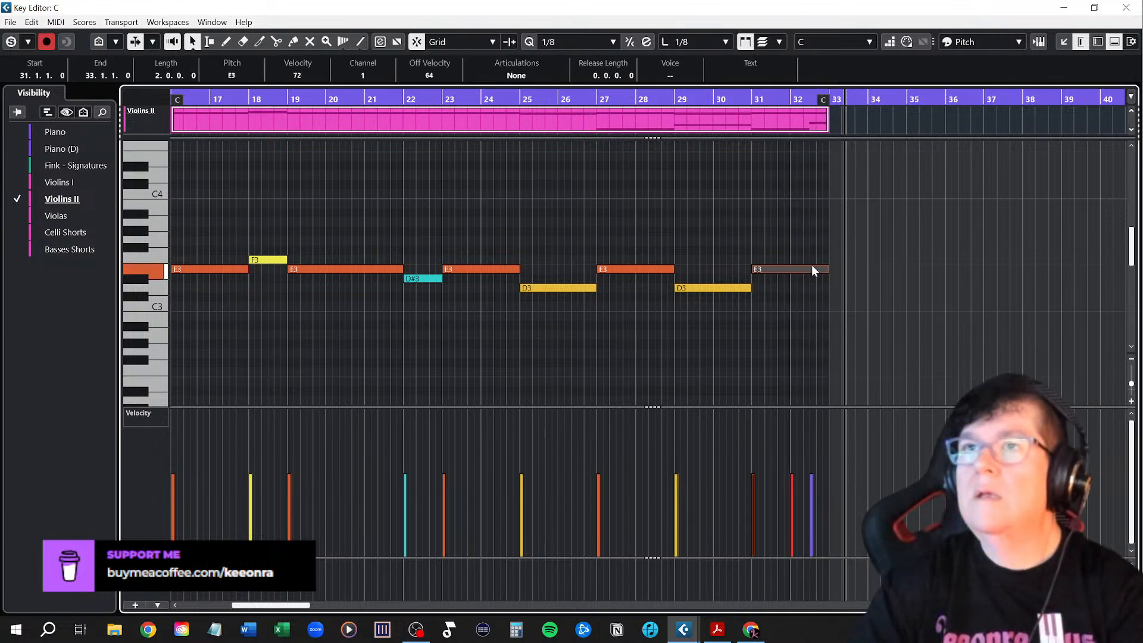
# Show only the Violas part in the Key Editor and check its low chord notes from bar 27
pyautogui.click(19, 211)
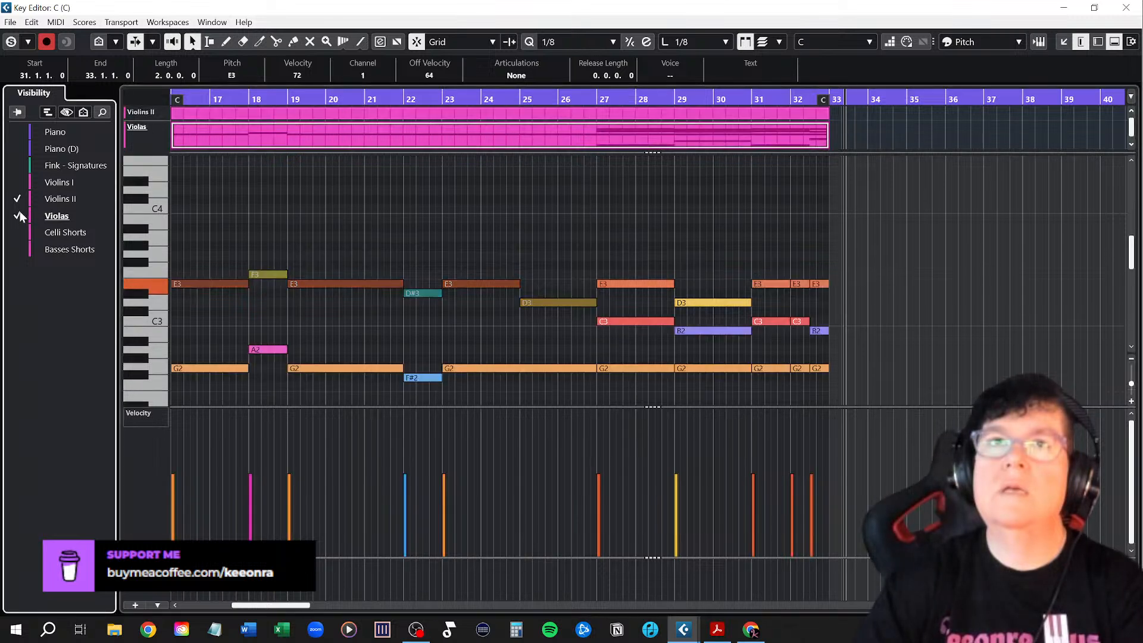
pyautogui.click(17, 200)
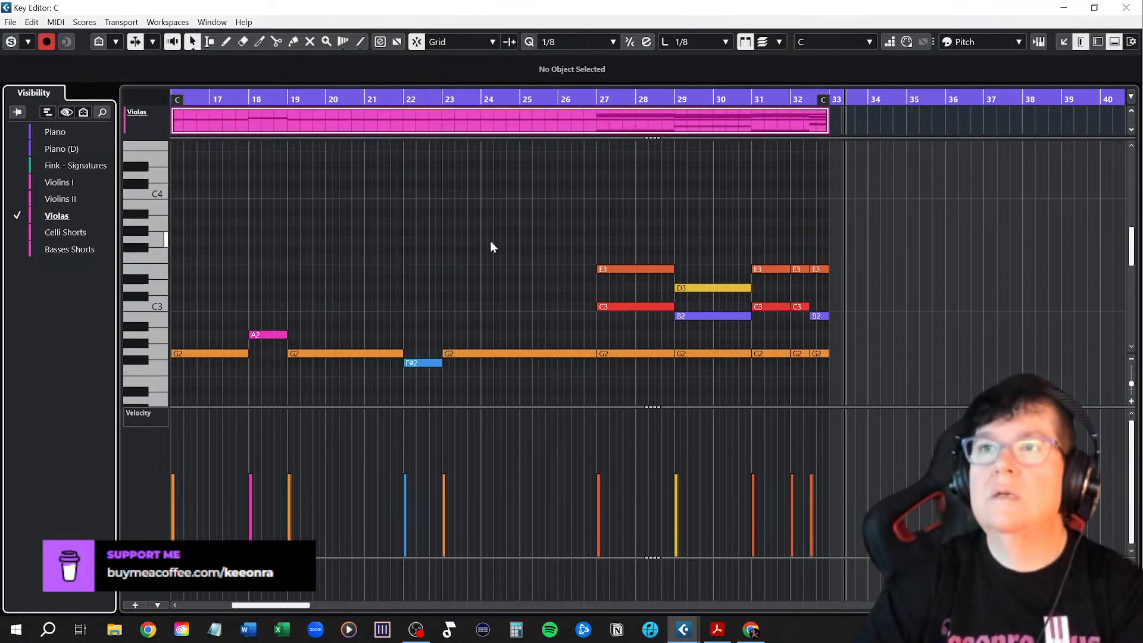
pyautogui.scroll(-3, 529, 247)
pyautogui.scroll(2, 529, 248)
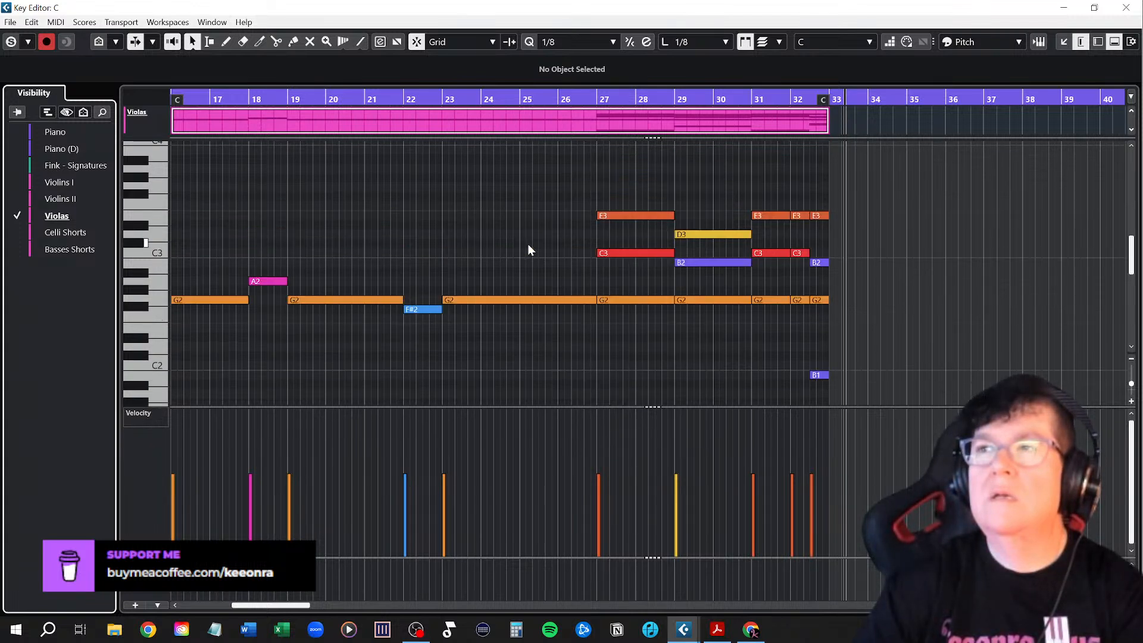
pyautogui.scroll(-2, 529, 249)
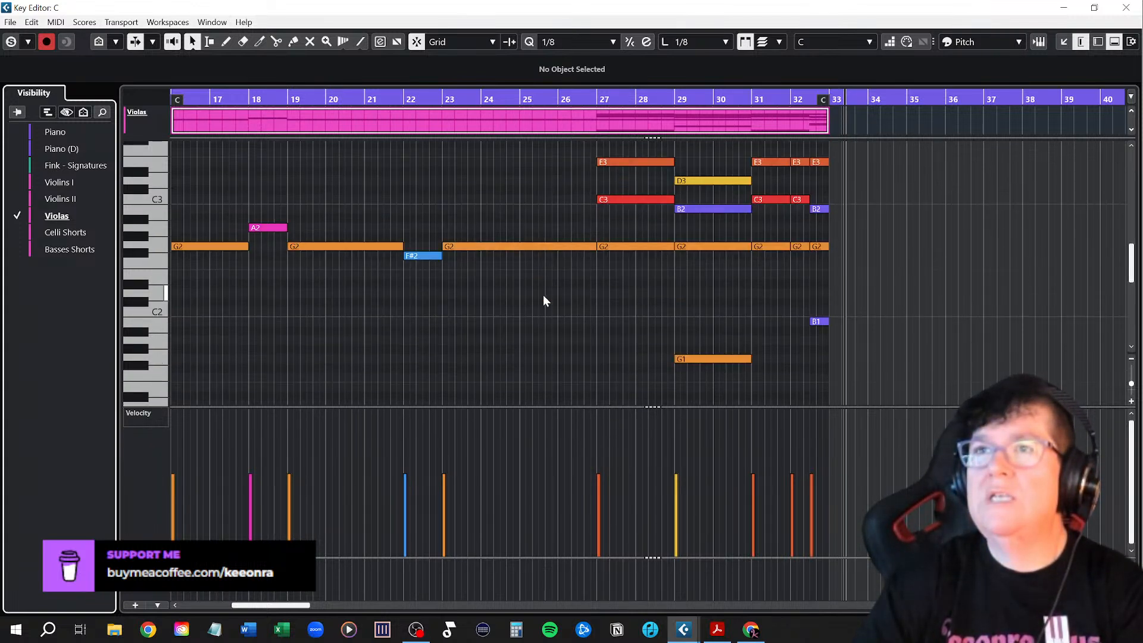
# Delete the Violas chord notes above and below the G2 line between bars 27 and 33
pyautogui.scroll(2, 578, 294)
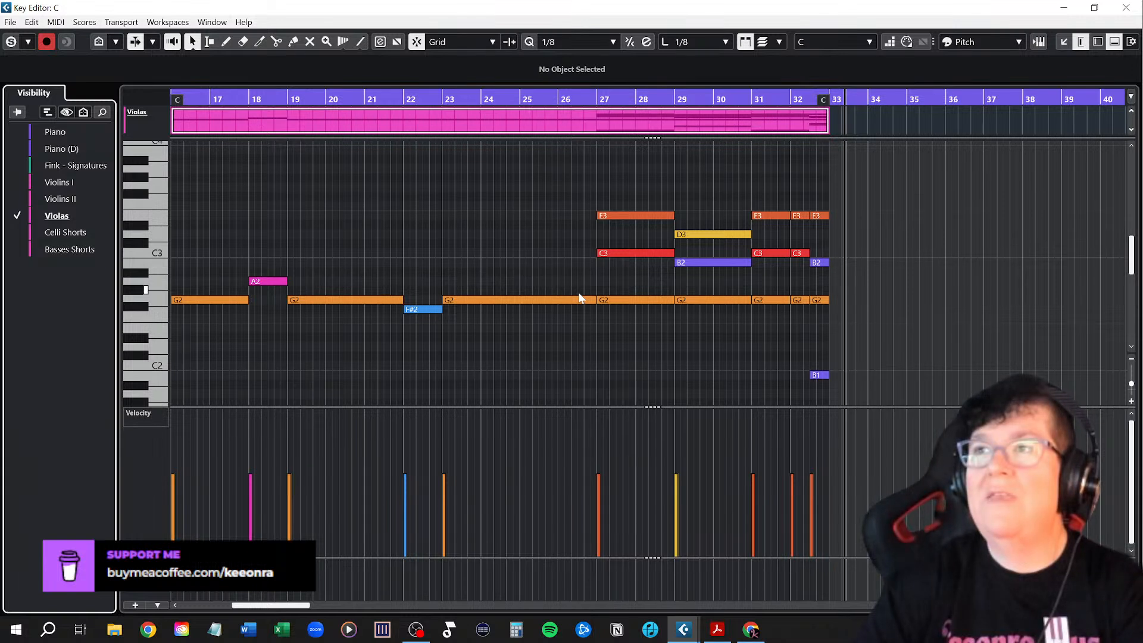
pyautogui.moveTo(605, 194); pyautogui.dragTo(846, 288)
pyautogui.press('Delete')
pyautogui.scroll(-4, 792, 297)
pyautogui.press('Delete')
pyautogui.scroll(-3, 711, 280)
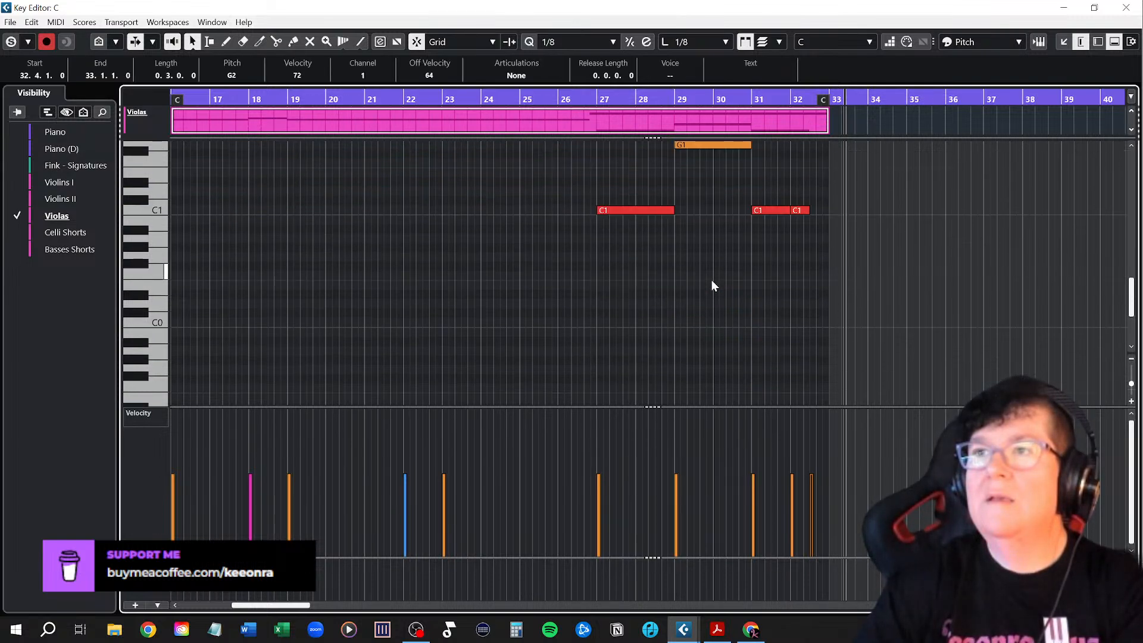
pyautogui.scroll(1, 689, 241)
pyautogui.moveTo(596, 189); pyautogui.dragTo(905, 321)
pyautogui.press('Delete')
pyautogui.scroll(4, 758, 298)
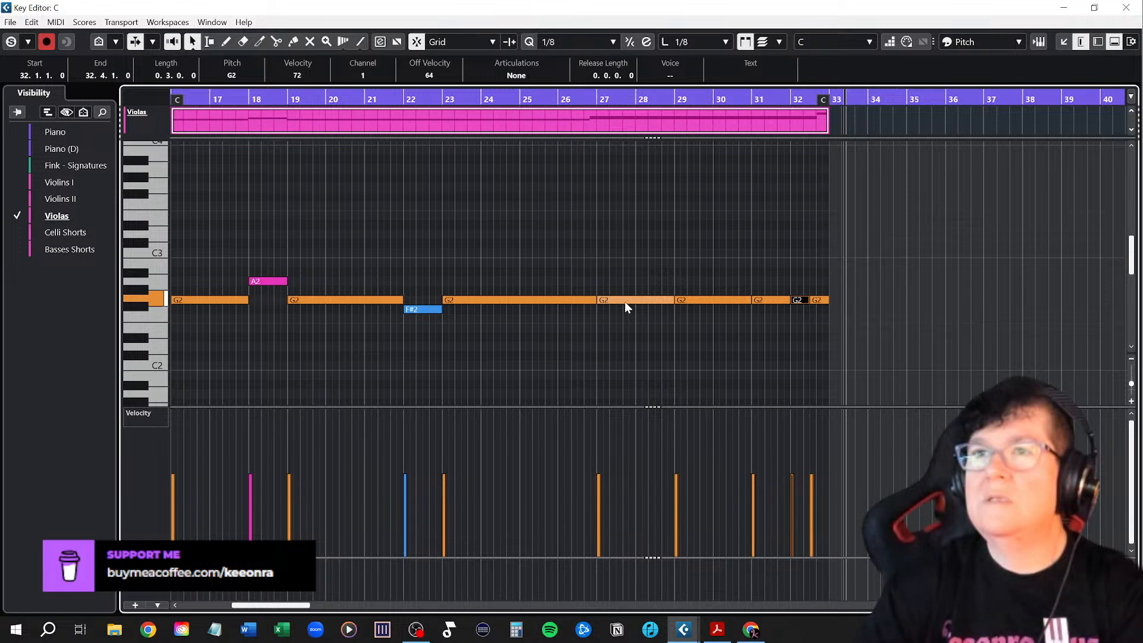
# Delete the separate Violas G2 notes from bar 27 and lengthen the G2 at bar 23 to bar 33
pyautogui.moveTo(622, 283); pyautogui.dragTo(856, 319)
pyautogui.press('Delete')
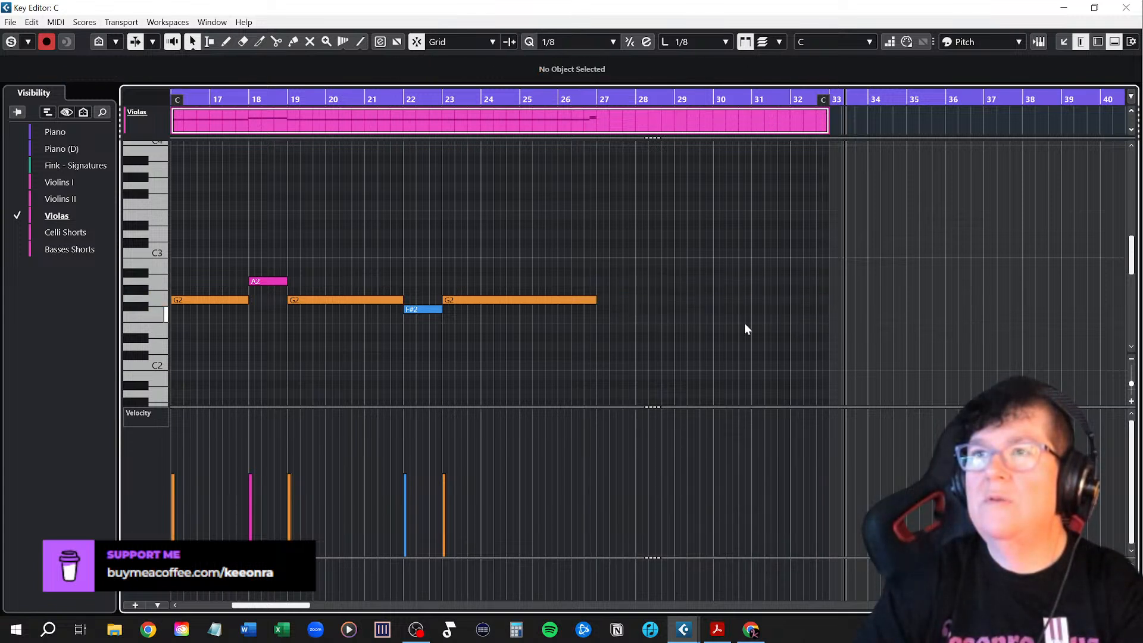
pyautogui.moveTo(595, 300); pyautogui.dragTo(827, 302)
# Show Violins II and Violins I together with the Violas and compare the three lines up to bar 33
pyautogui.click(18, 200)
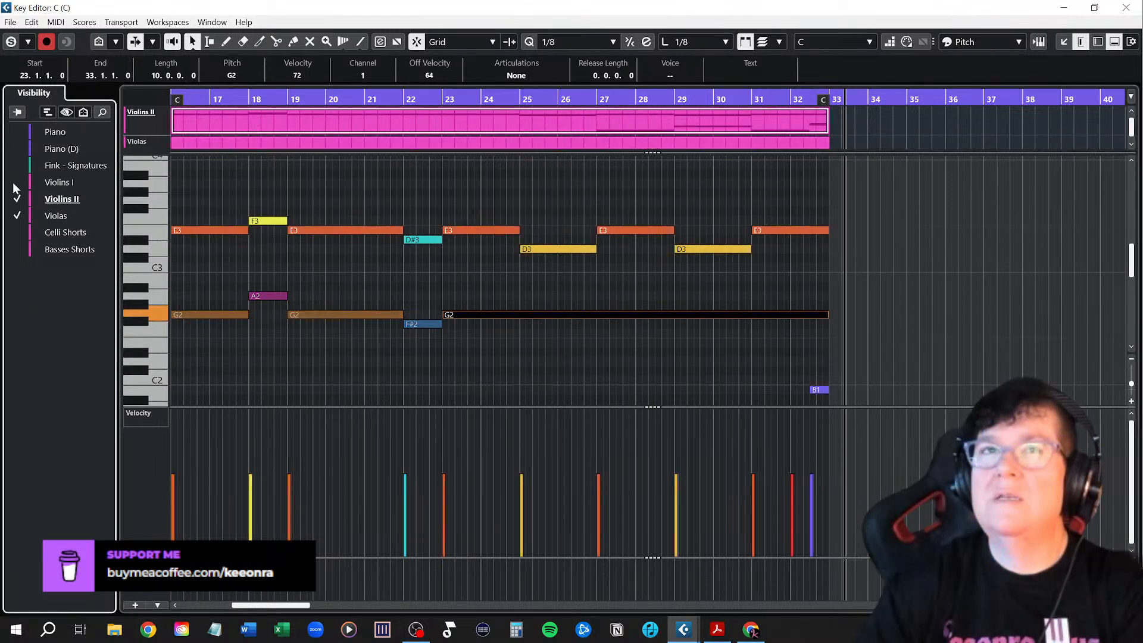
pyautogui.click(16, 182)
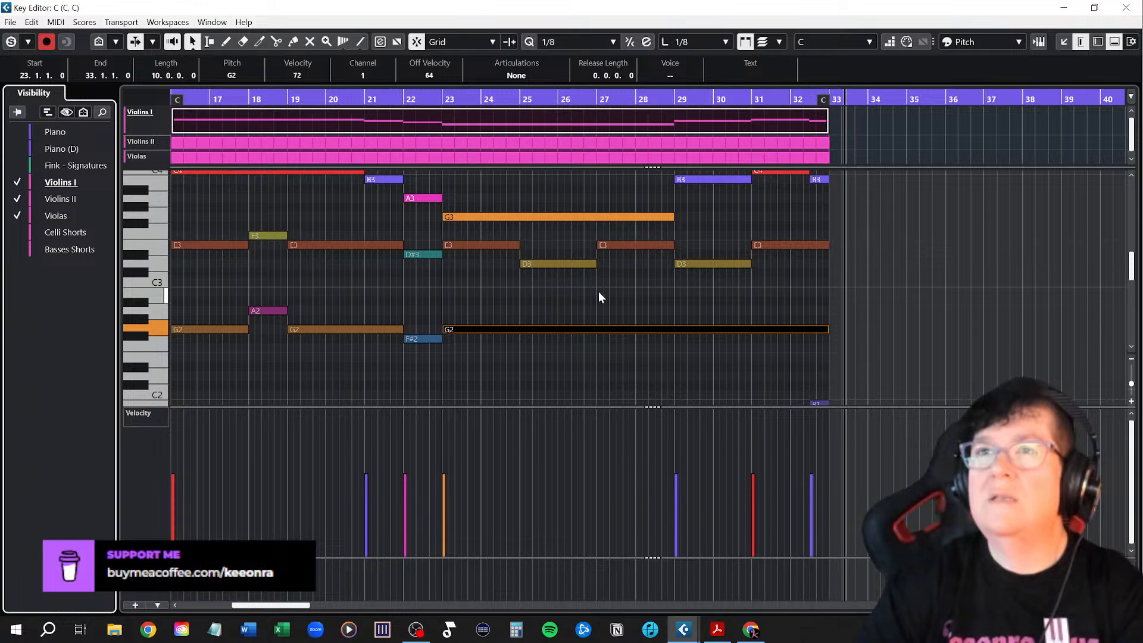
pyautogui.scroll(2, 598, 291)
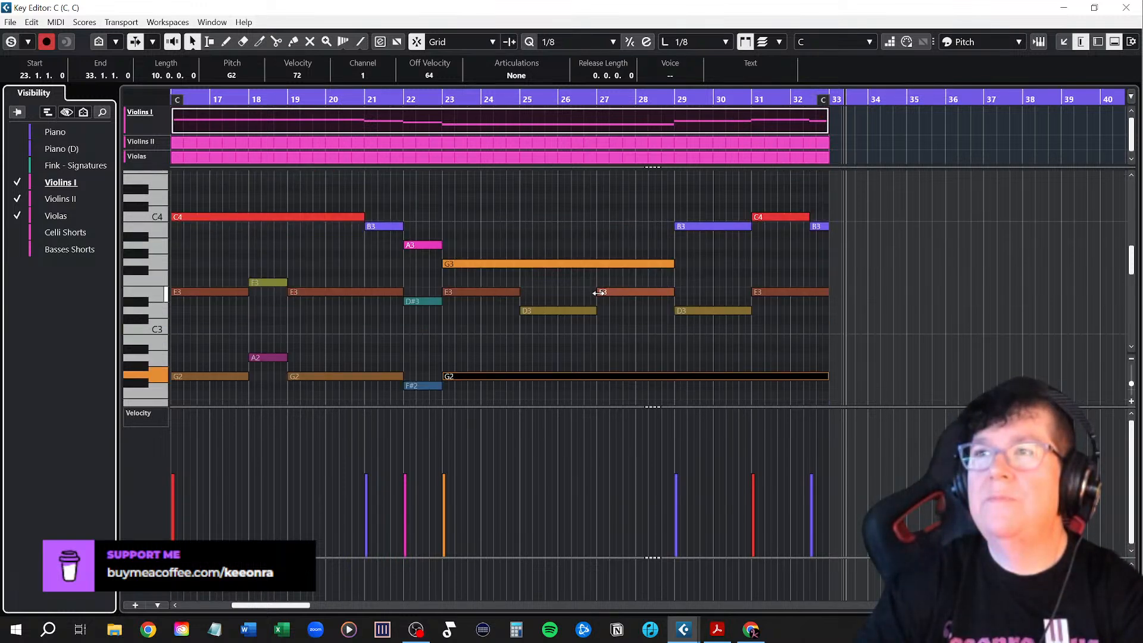
pyautogui.scroll(-2, 598, 293)
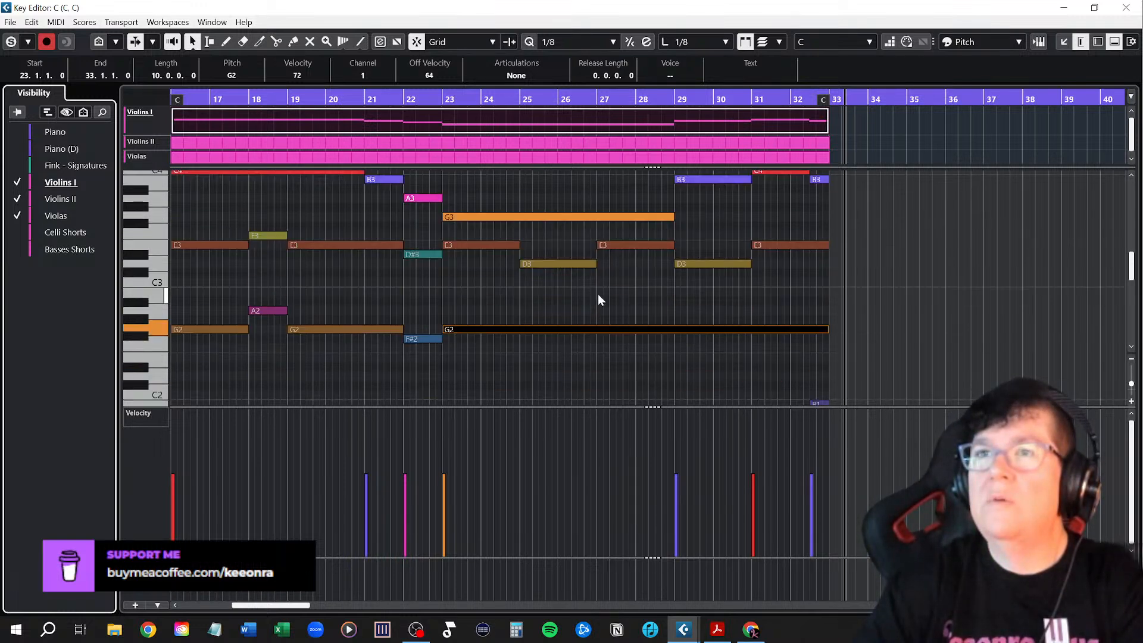
pyautogui.scroll(-4, 597, 294)
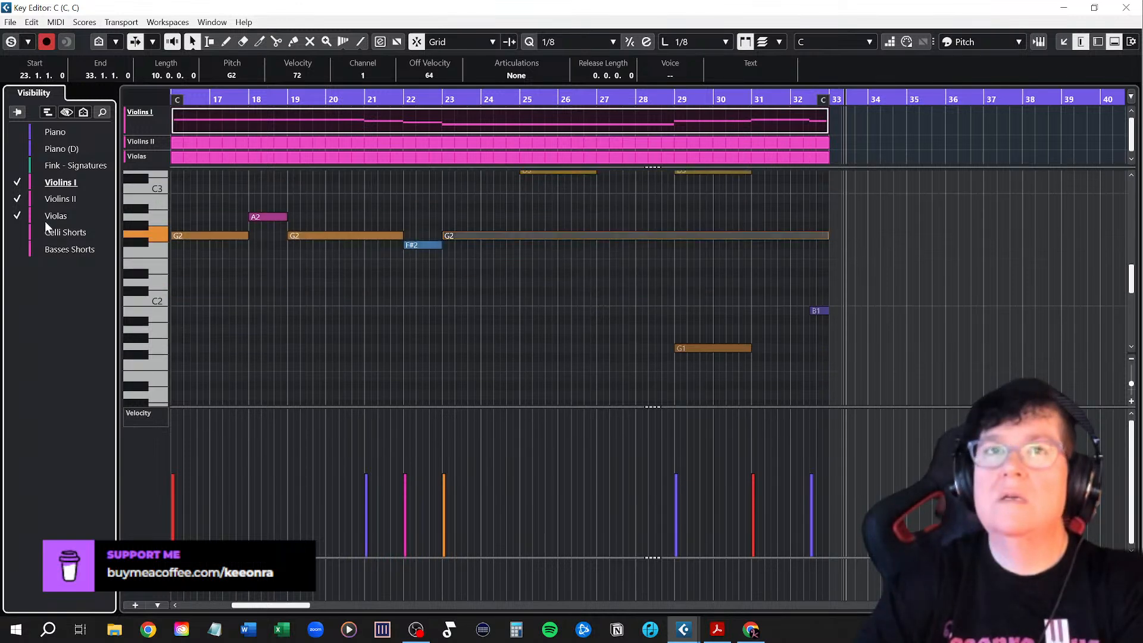
# Show only the Violas part and check its high and low ranges for leftover chord notes
pyautogui.click(17, 181)
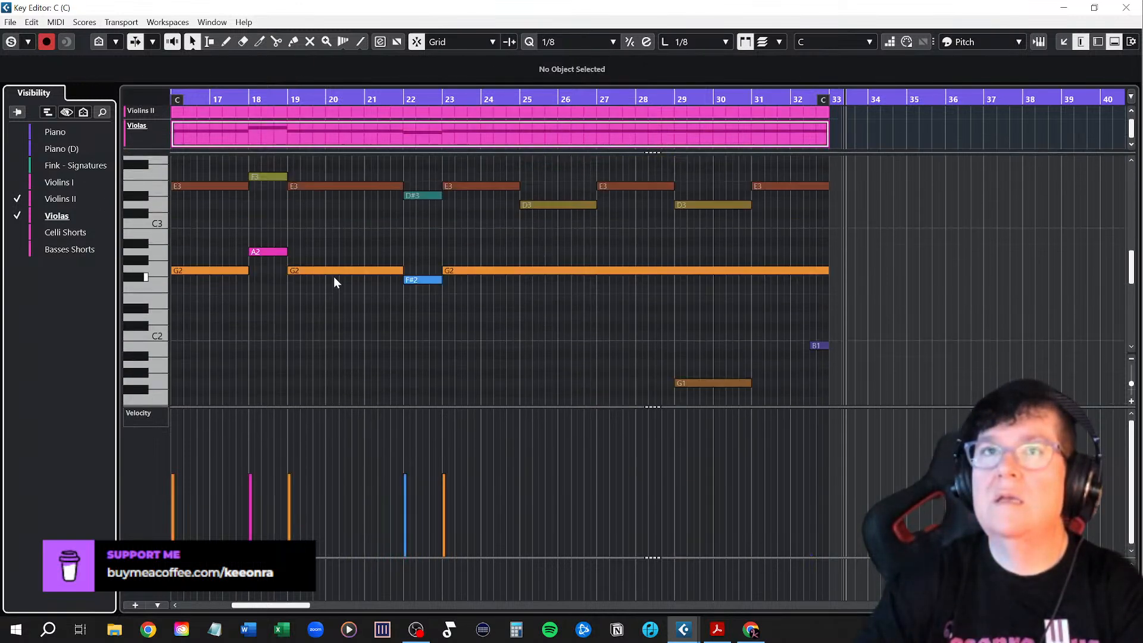
pyautogui.scroll(2, 334, 276)
pyautogui.click(17, 198)
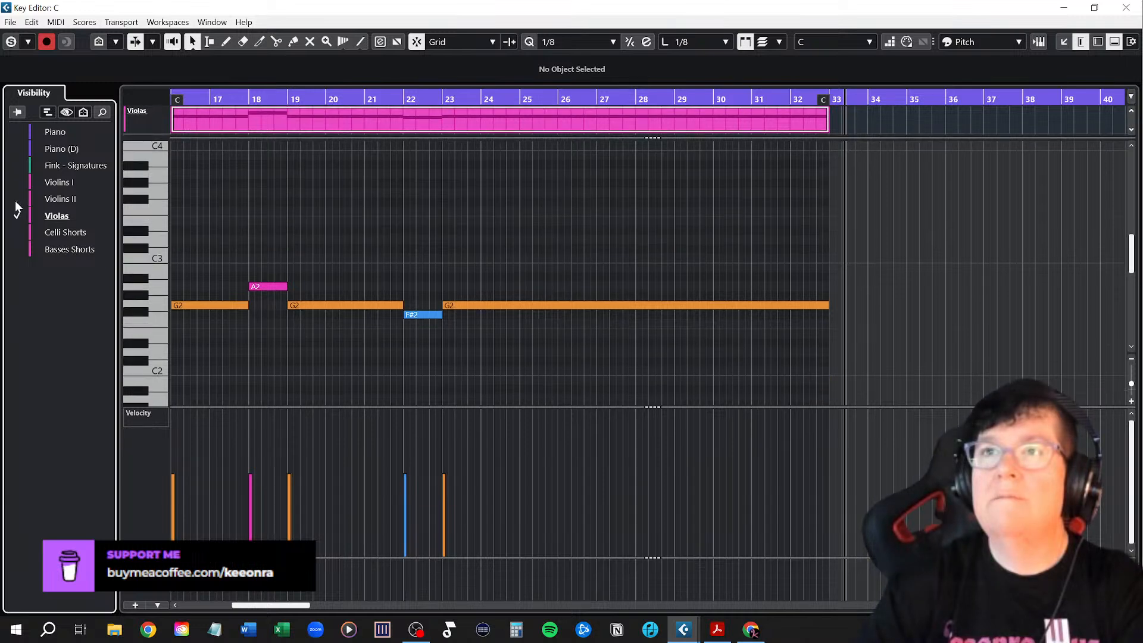
pyautogui.scroll(-4, 467, 257)
pyautogui.scroll(9, 466, 266)
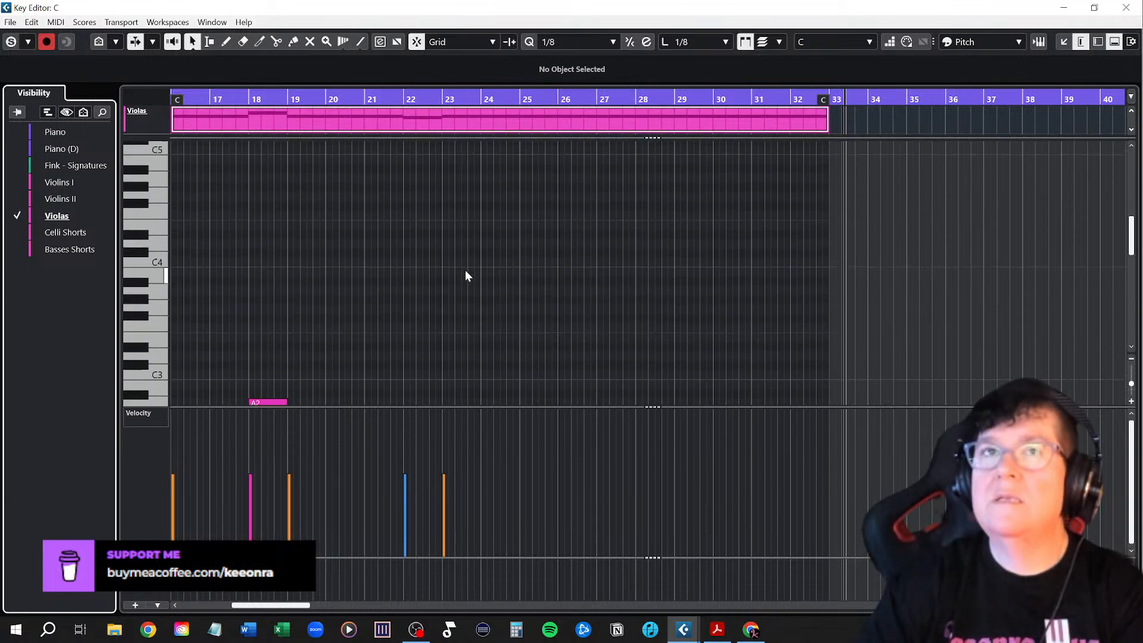
pyautogui.scroll(-6, 465, 275)
# Show only Violins II and delete its leftover low C1, G1 and B1 notes between bars 27 and 33
pyautogui.click(17, 200)
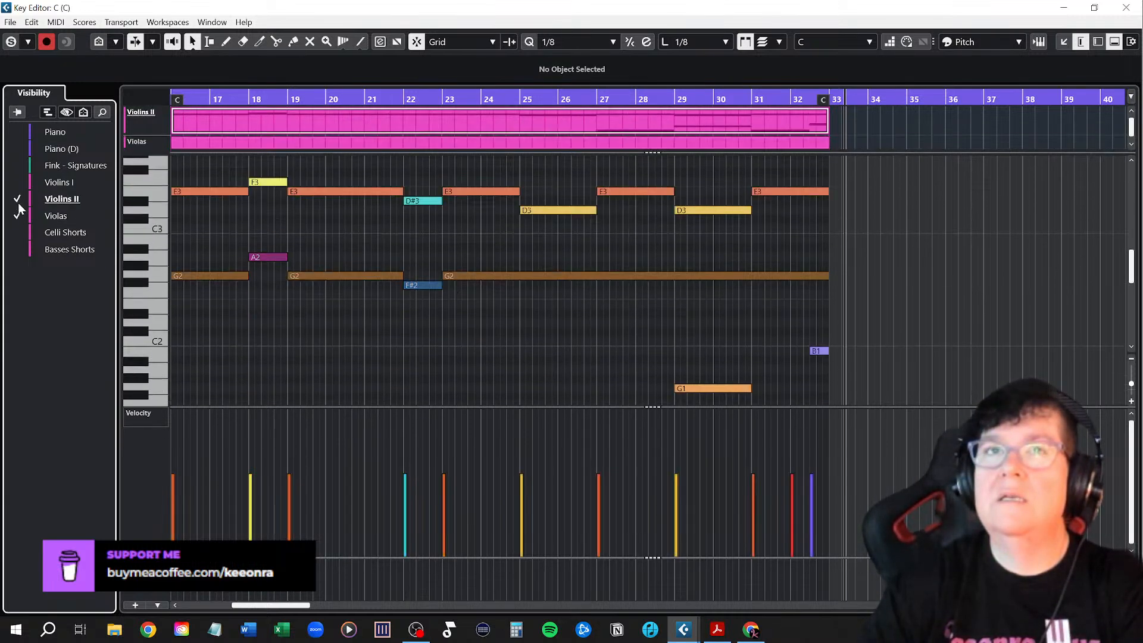
pyautogui.click(17, 215)
pyautogui.scroll(-4, 698, 316)
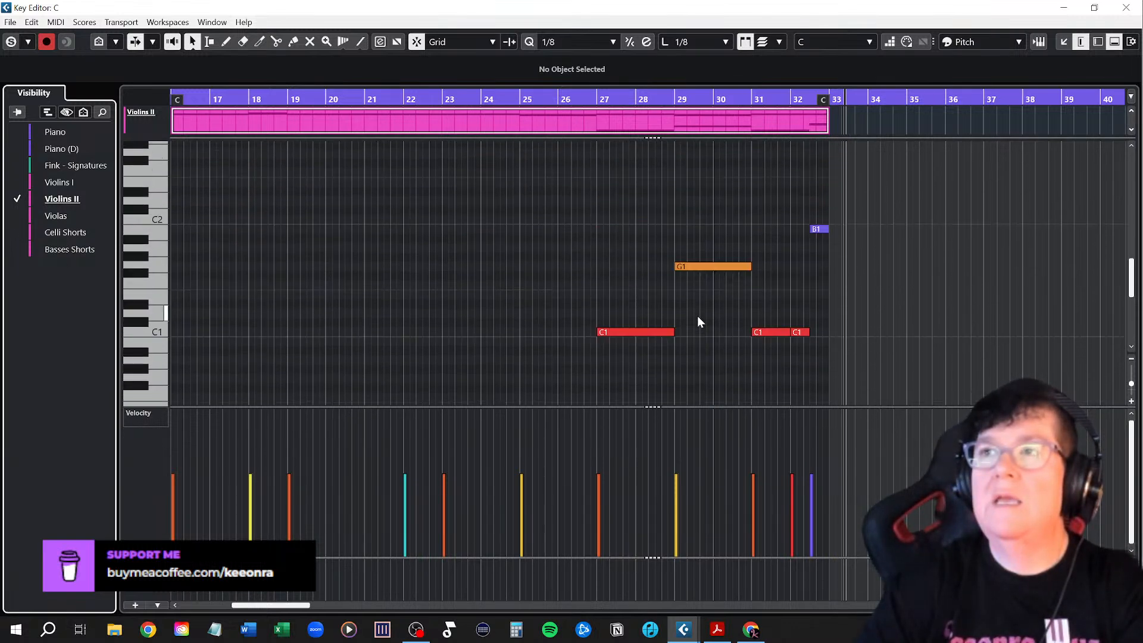
pyautogui.moveTo(594, 196); pyautogui.dragTo(934, 334)
pyautogui.press('Delete')
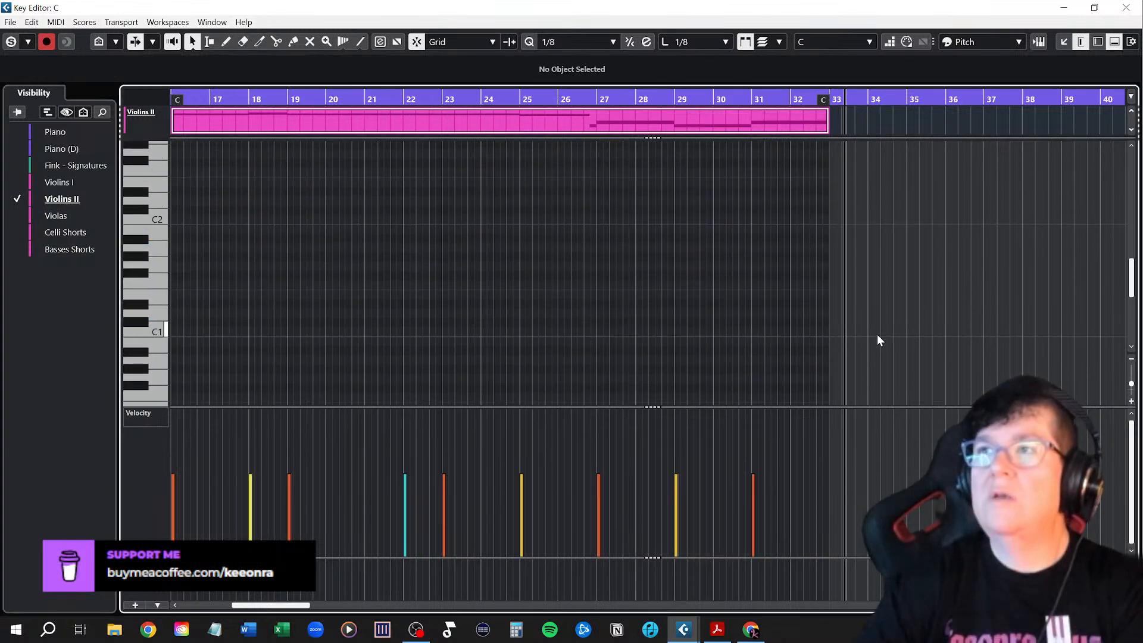
pyautogui.scroll(4, 731, 318)
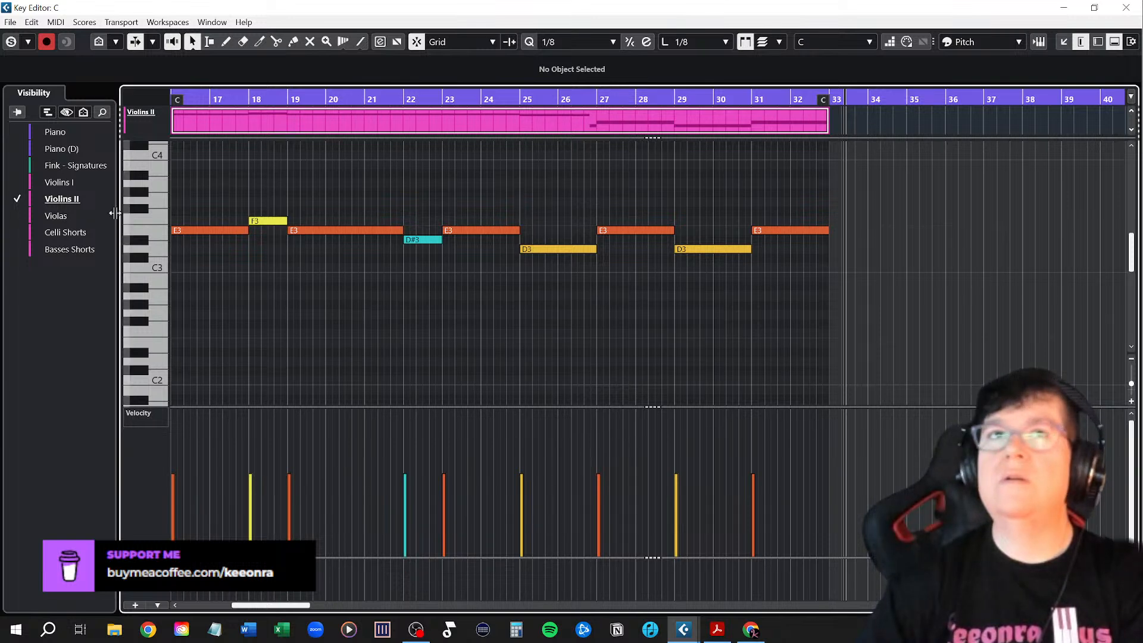
# Show Violins I alongside Violins II, close the Key Editor, and play back the arrangement from about bar 26
pyautogui.click(18, 182)
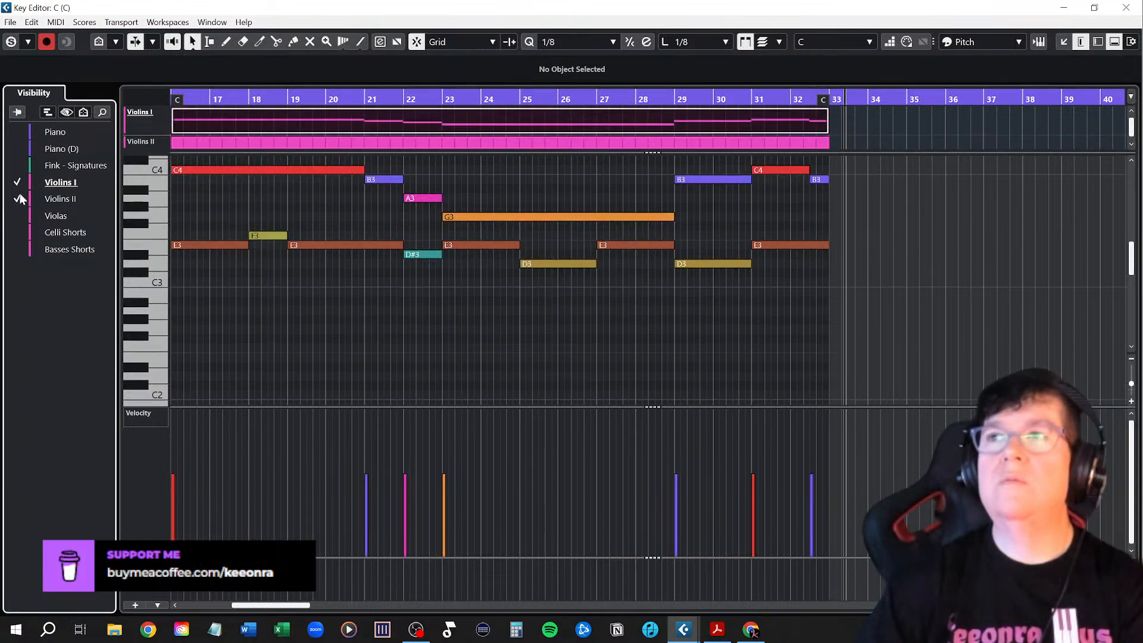
pyautogui.click(1126, 7)
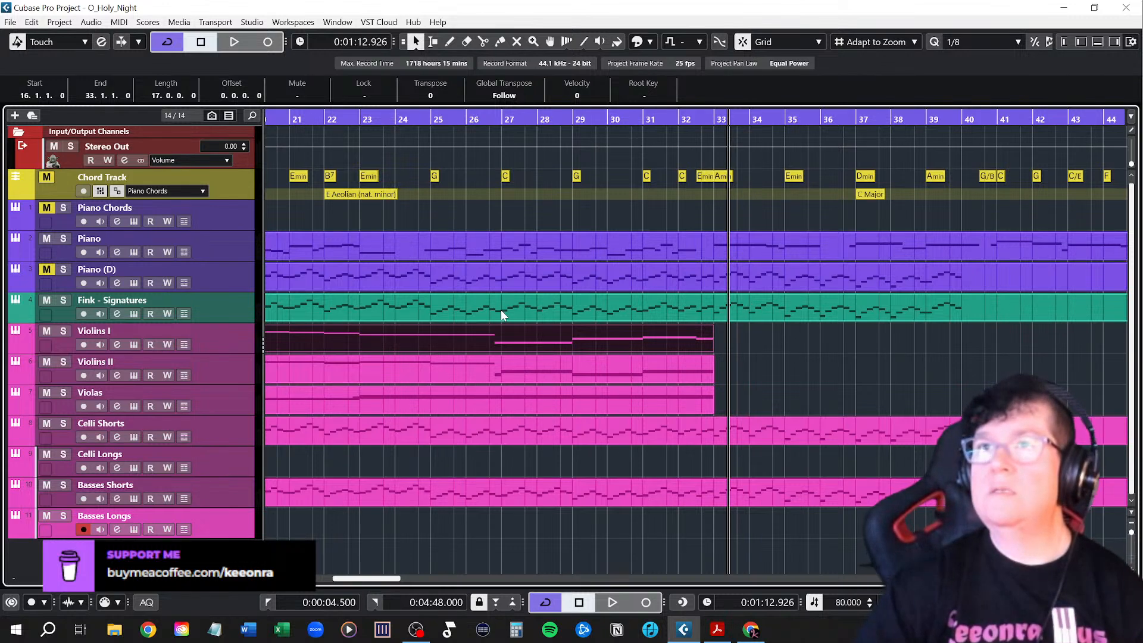
pyautogui.hscroll(-4, 410, 322)
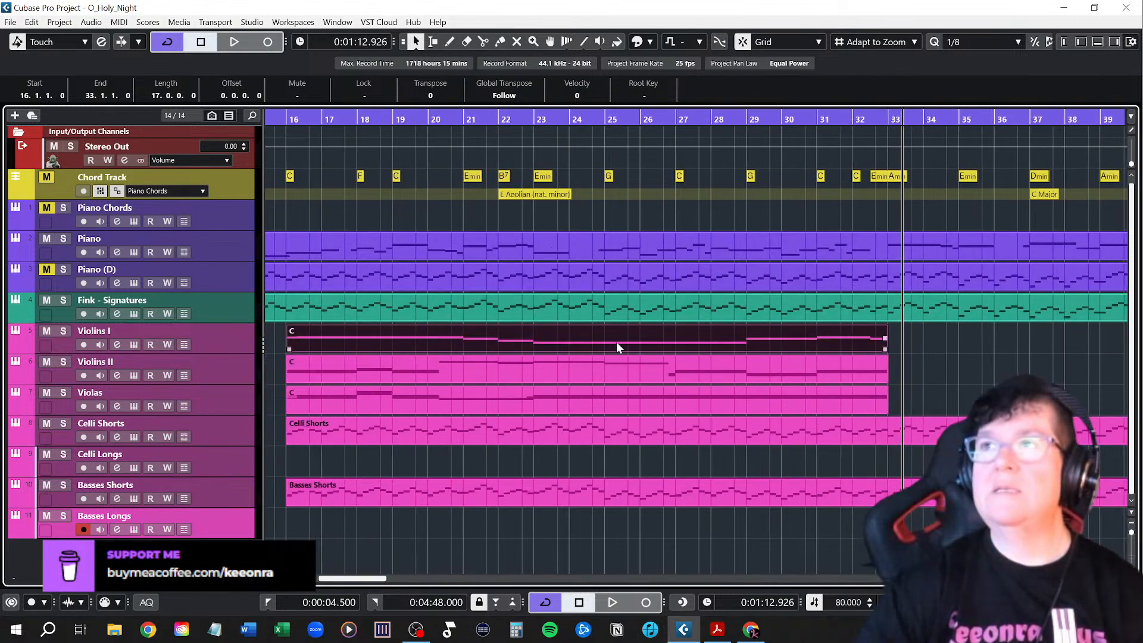
pyautogui.click(654, 361)
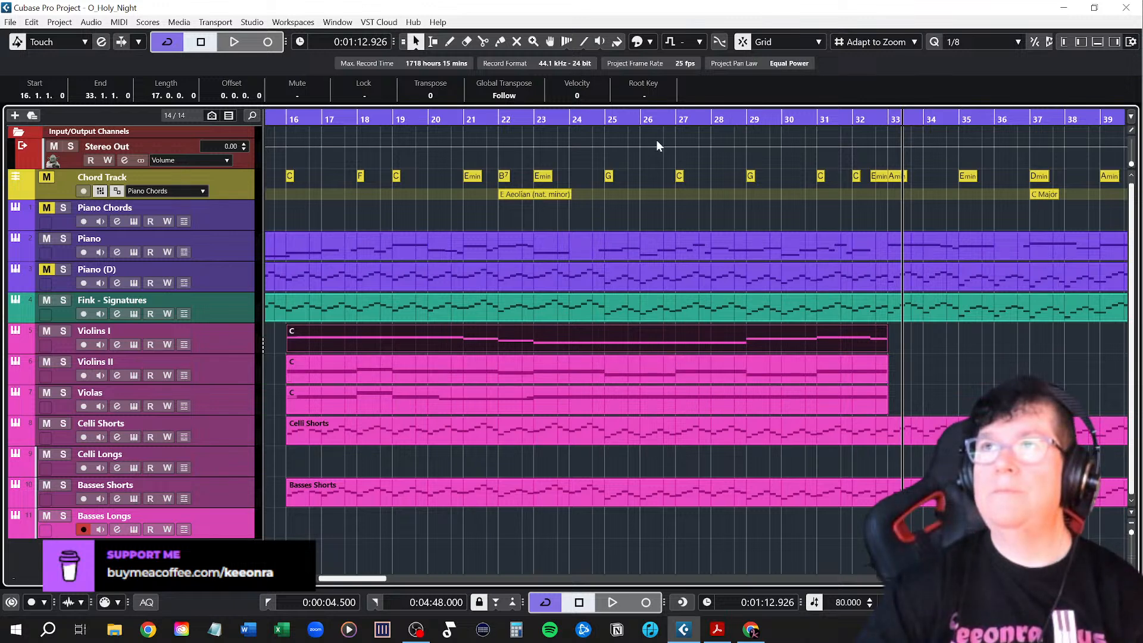
pyautogui.click(642, 119)
pyautogui.press('space')
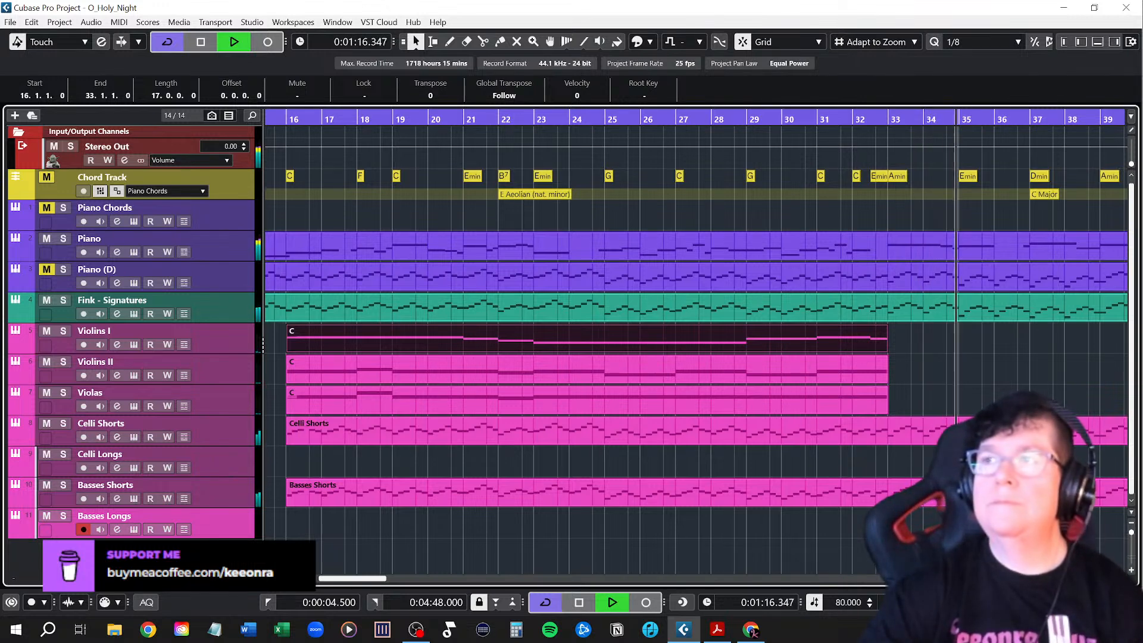
pyautogui.press('space')
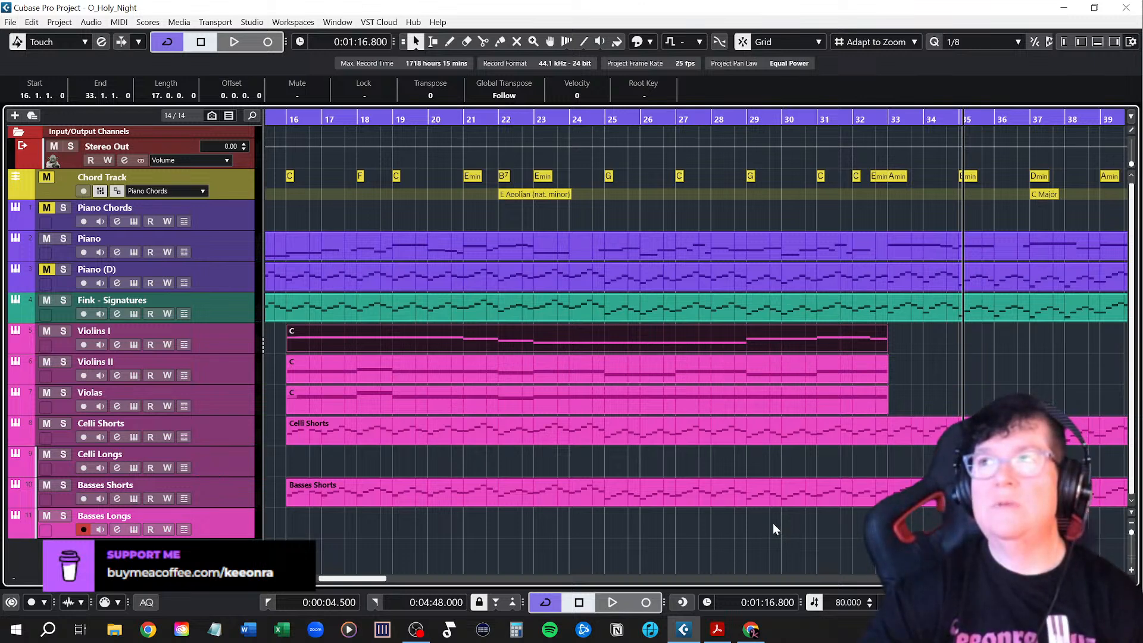
# Place the Amin chord from bar 33 of the Chord Track on Violins I, Violins II and Violas
pyautogui.hotkey('shift', 'f')
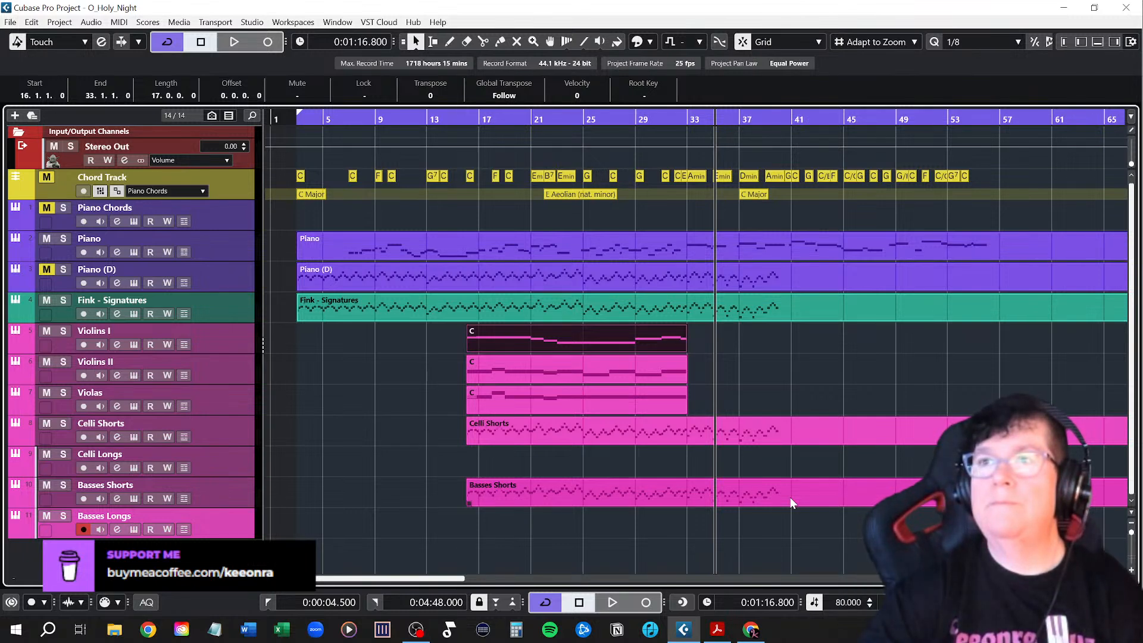
pyautogui.scroll(1, 702, 499)
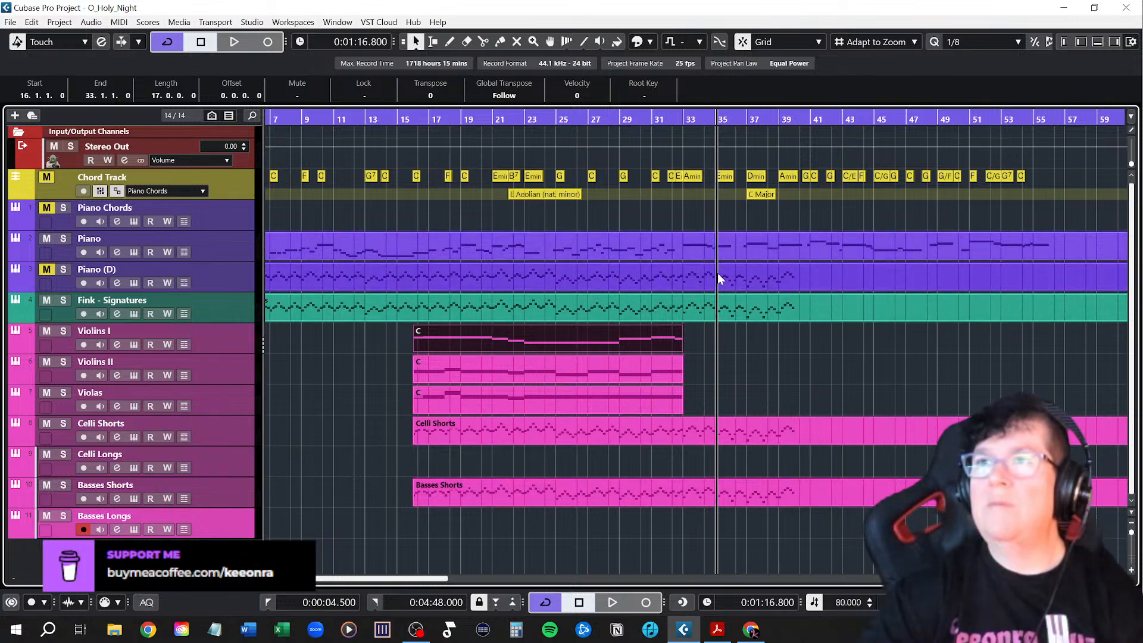
pyautogui.scroll(3, 630, 398)
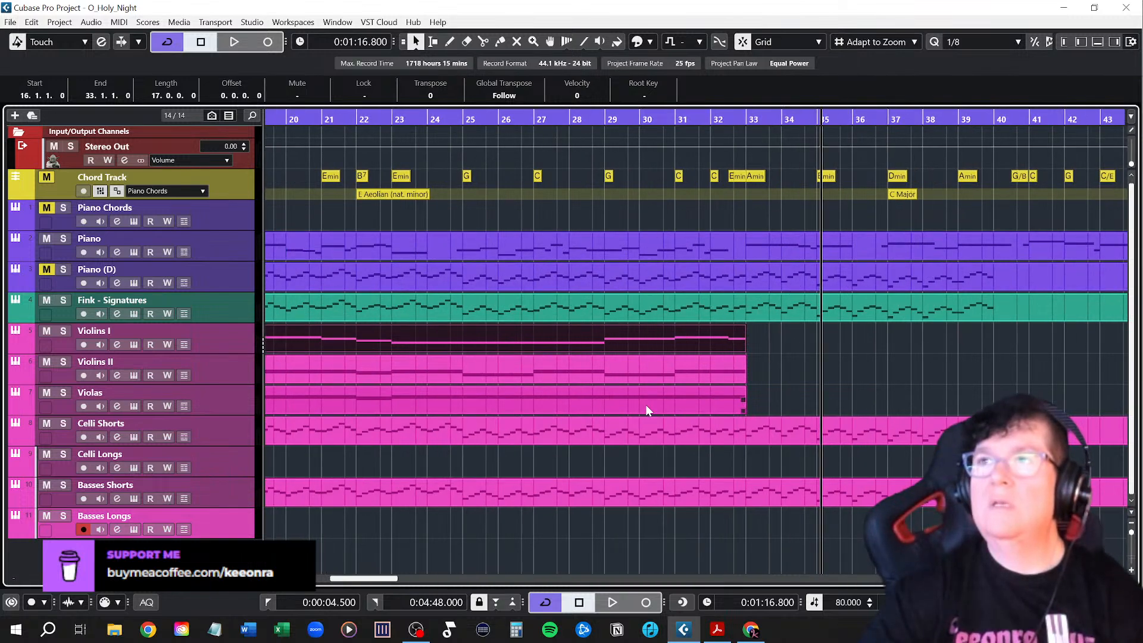
pyautogui.hscroll(3, 654, 408)
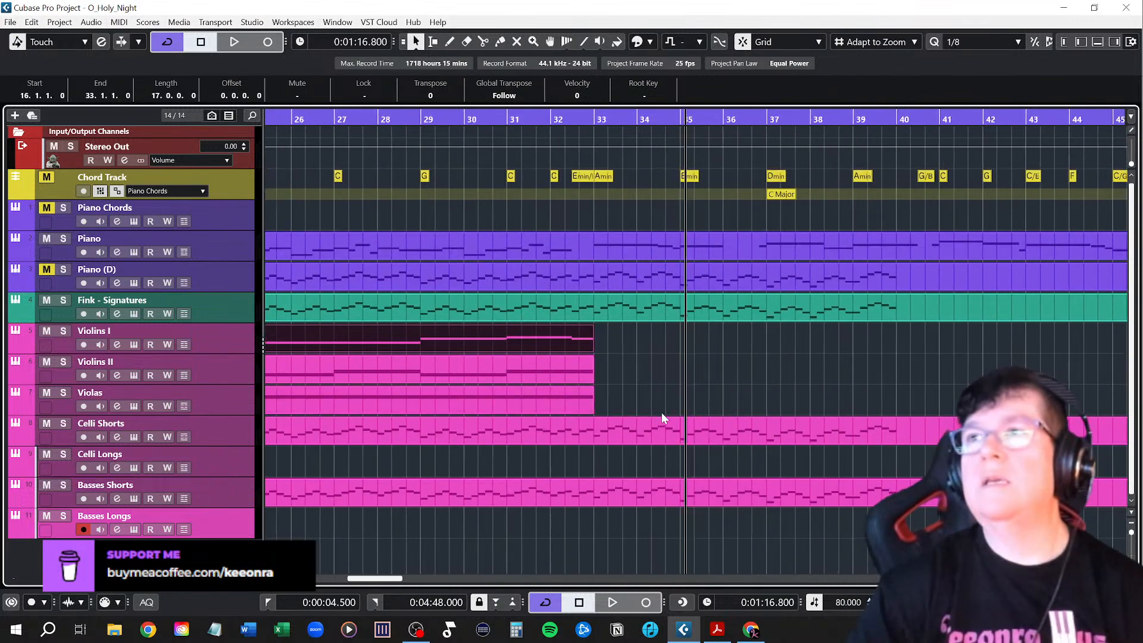
pyautogui.scroll(3, 513, 410)
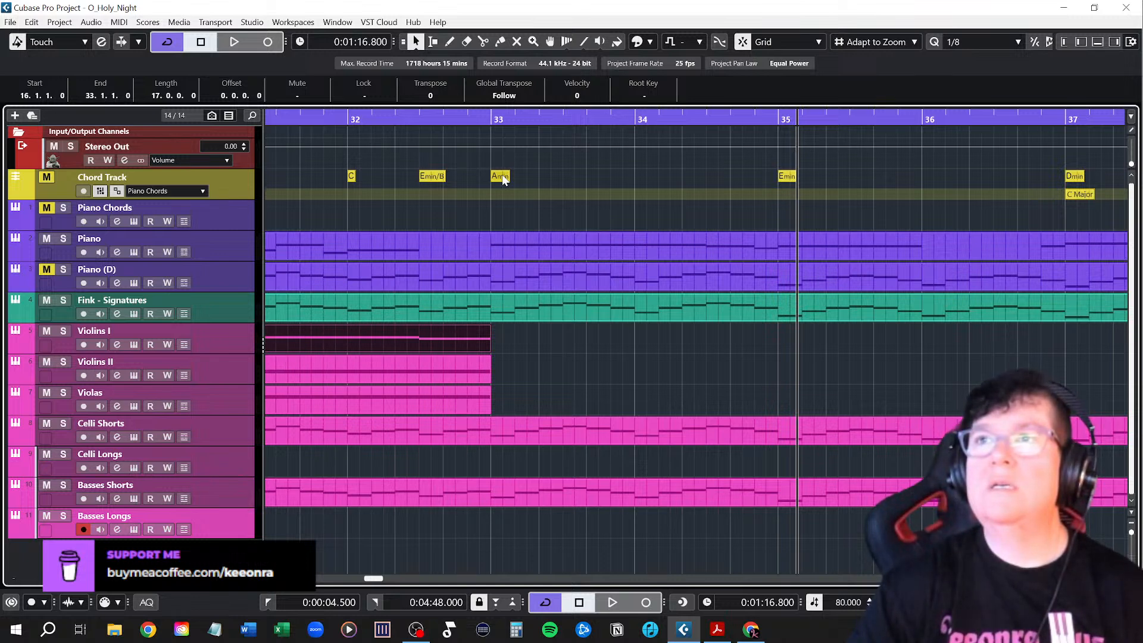
pyautogui.moveTo(503, 180); pyautogui.dragTo(501, 335)
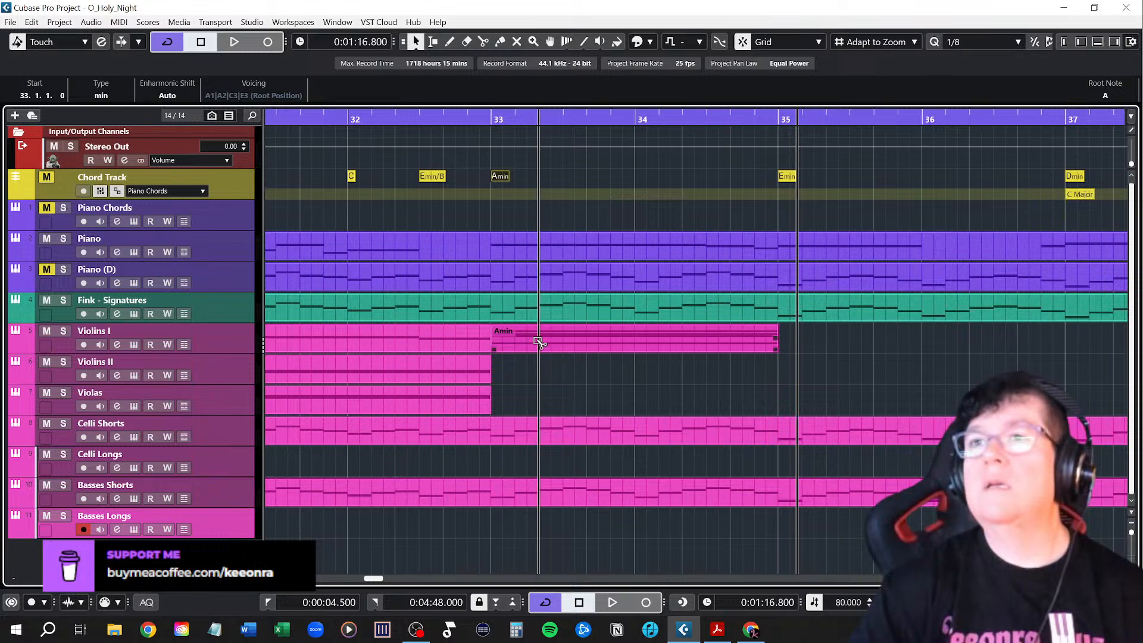
pyautogui.moveTo(538, 341); pyautogui.dragTo(542, 402)
# Place the Emin chord from bar 35 and the Dmin chord from bar 37 on Violins I, Violins II and Violas
pyautogui.moveTo(790, 180); pyautogui.dragTo(813, 395)
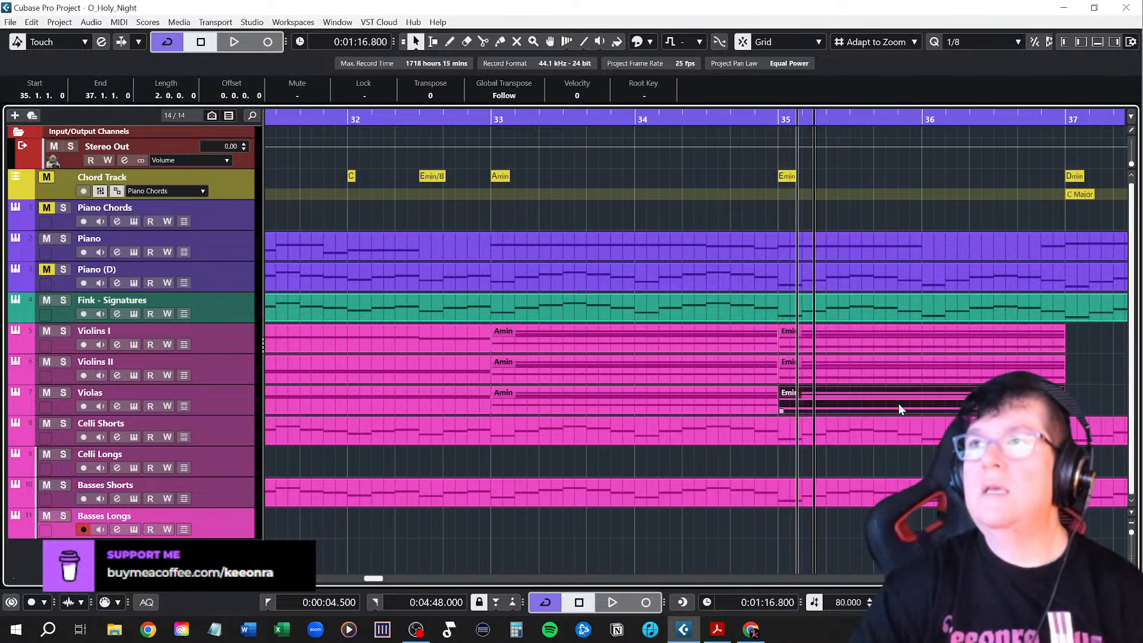
pyautogui.press('g')
pyautogui.press('g')
pyautogui.press('g')
pyautogui.press('g')
pyautogui.hscroll(4, 917, 406)
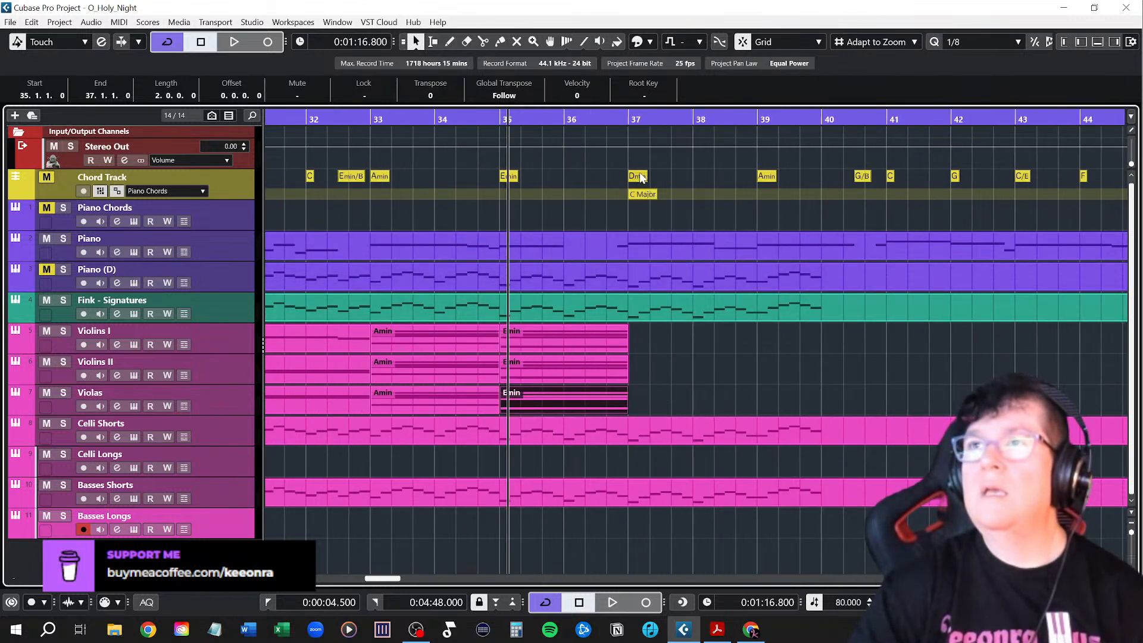
pyautogui.moveTo(641, 177); pyautogui.dragTo(657, 400)
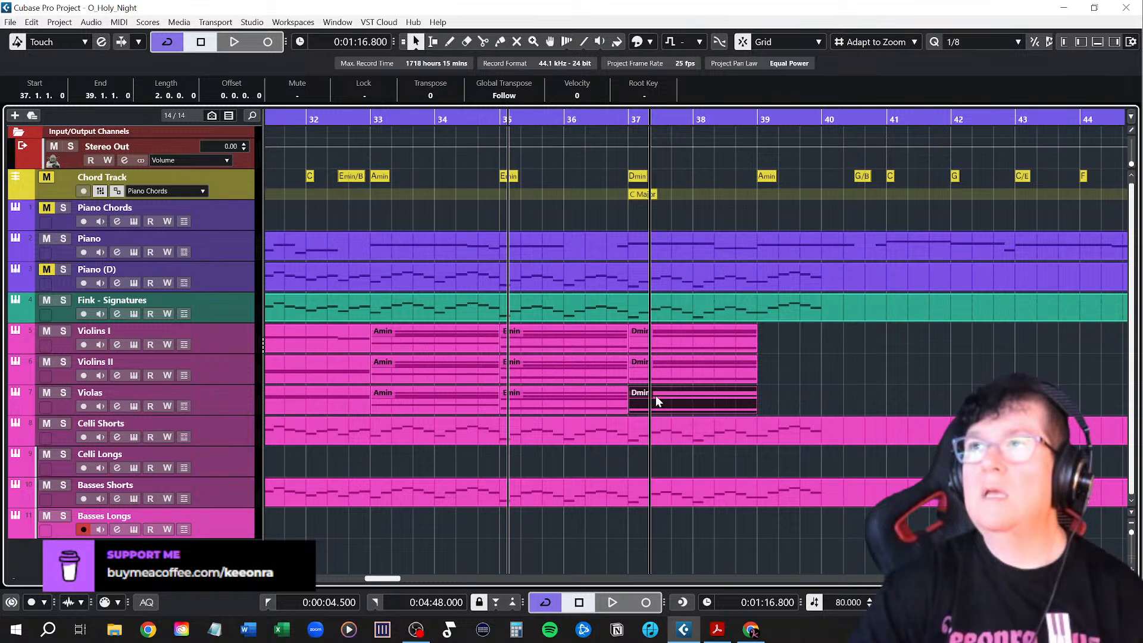
# Place the Amin chord from bar 39 of the Chord Track on Violins I, Violins II and Violas
pyautogui.hscroll(4, 787, 408)
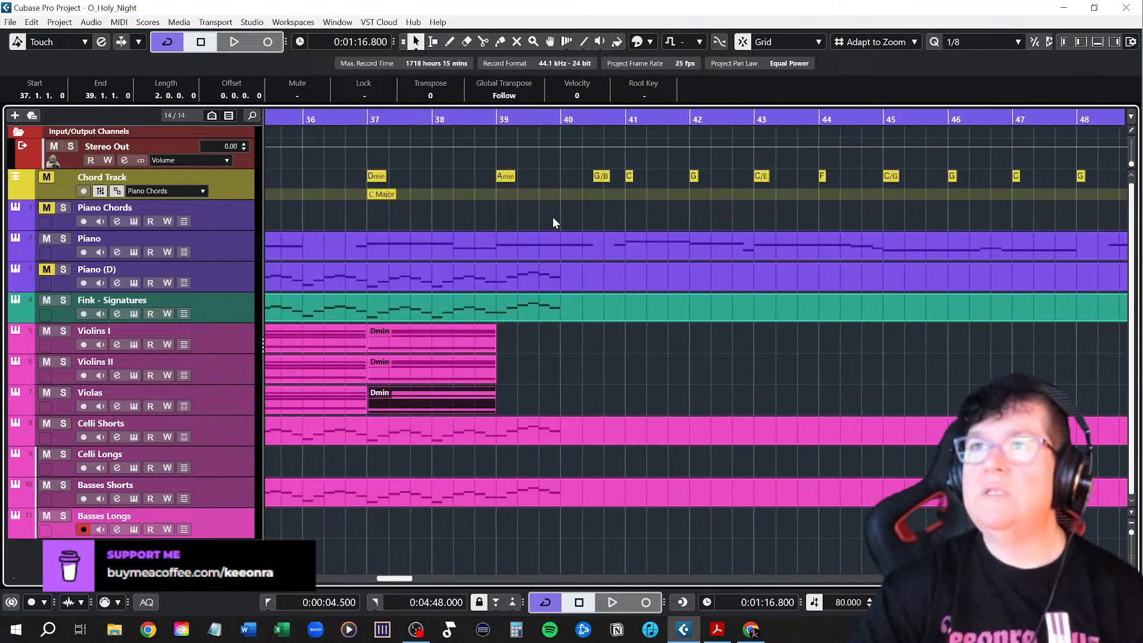
pyautogui.moveTo(508, 176); pyautogui.dragTo(512, 338)
pyautogui.moveTo(517, 257); pyautogui.dragTo(519, 403)
# Glue the Violins I Amin, Emin, Dmin and Amin chord parts from bars 33 to 40 onto the preceding Violins I part
pyautogui.hscroll(-5, 398, 382)
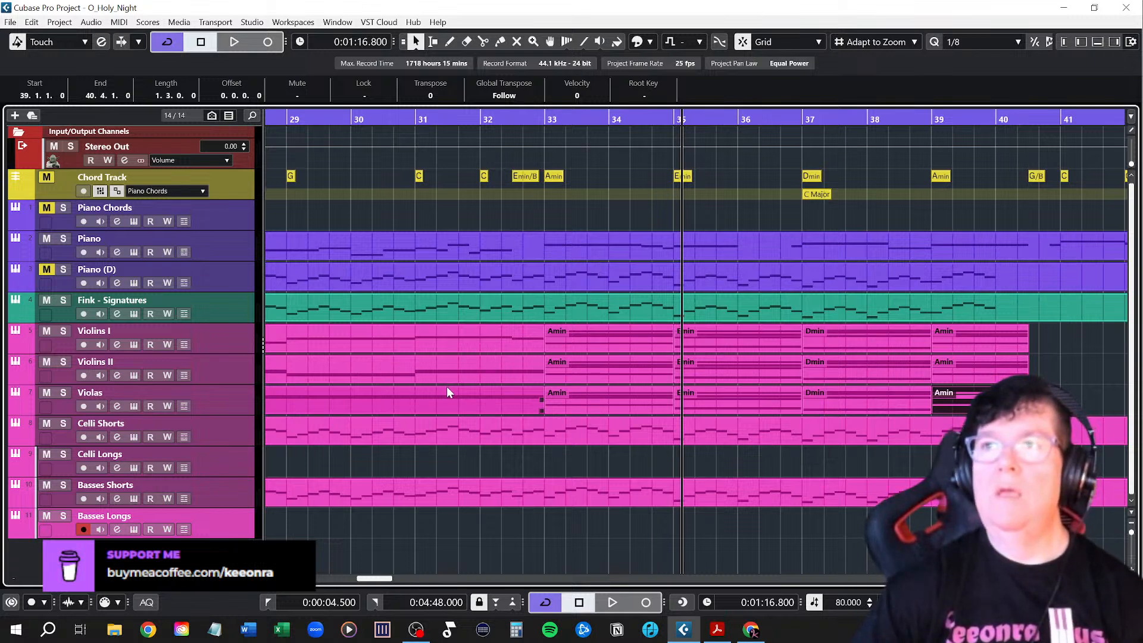
pyautogui.rightClick(931, 339)
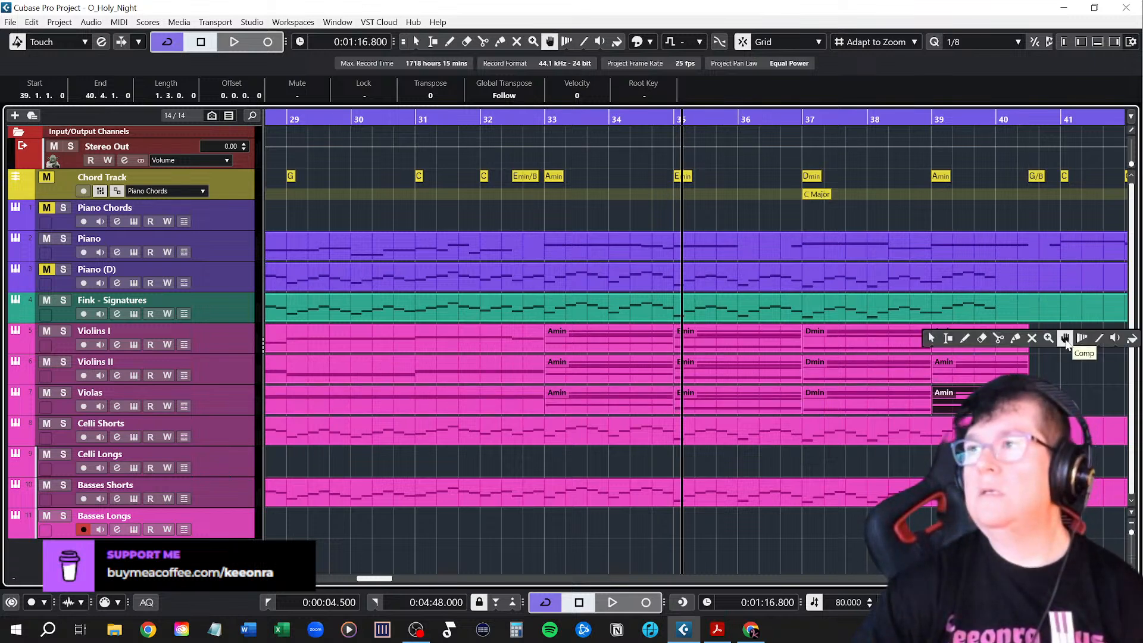
pyautogui.click(1016, 338)
pyautogui.click(905, 333)
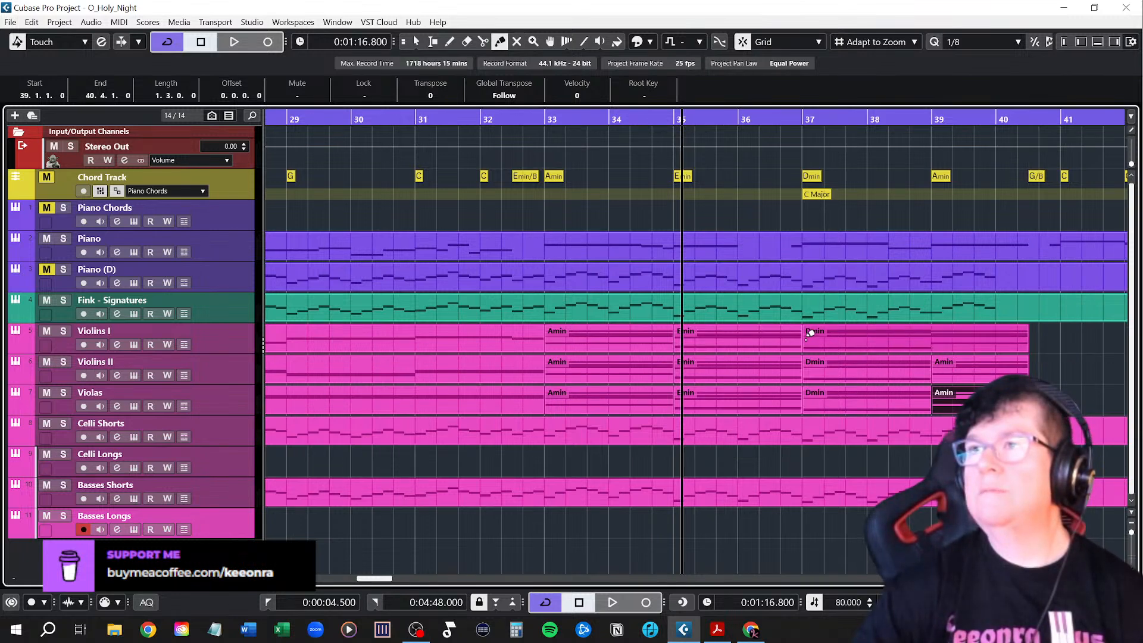
pyautogui.click(753, 335)
pyautogui.click(650, 333)
pyautogui.click(524, 333)
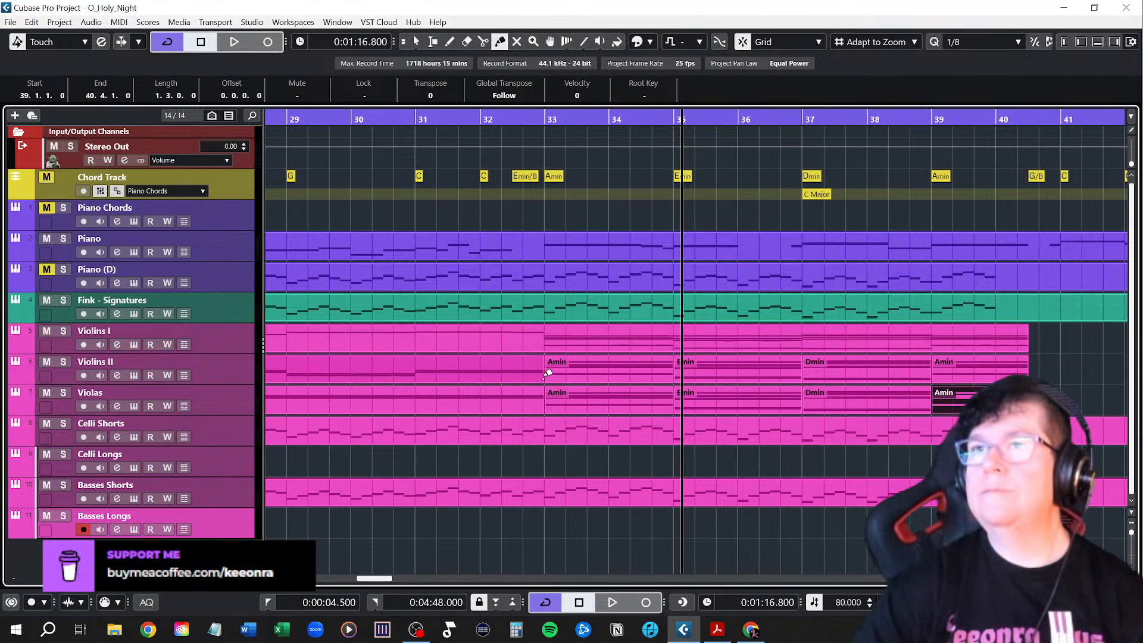
# Glue the four Violins II chord parts from bars 33 to 40 onto the preceding Violins II part
pyautogui.click(546, 373)
pyautogui.click(663, 370)
pyautogui.click(744, 369)
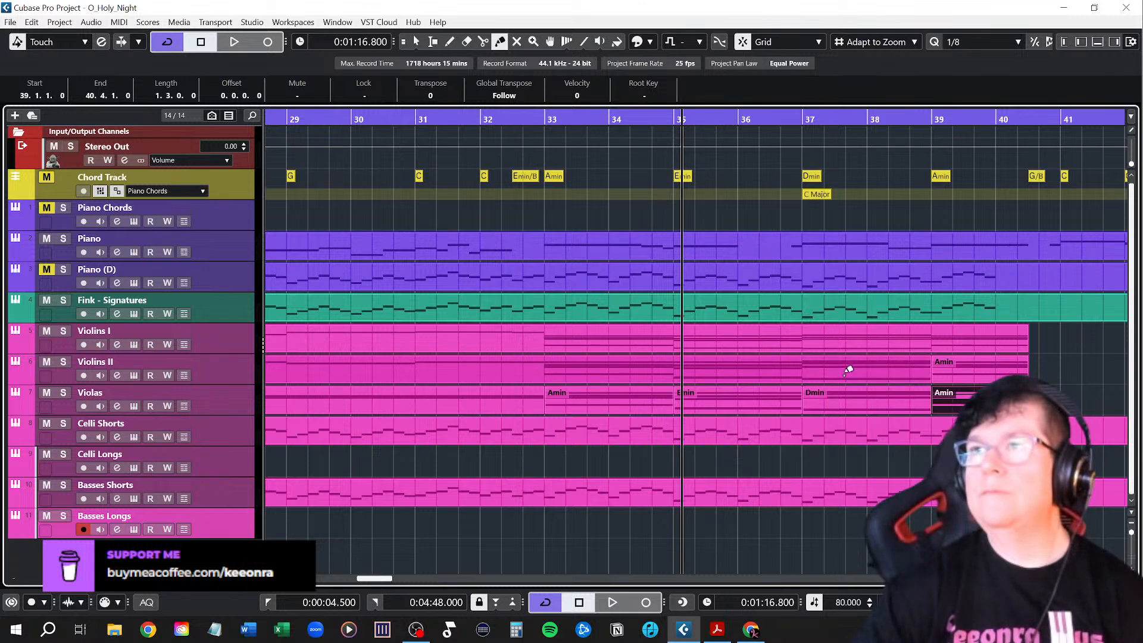
pyautogui.click(930, 364)
# Glue the four Violas chord parts from bars 33 to 40 onto the preceding Violas part and return to the Object Selection tool
pyautogui.click(929, 395)
pyautogui.click(792, 396)
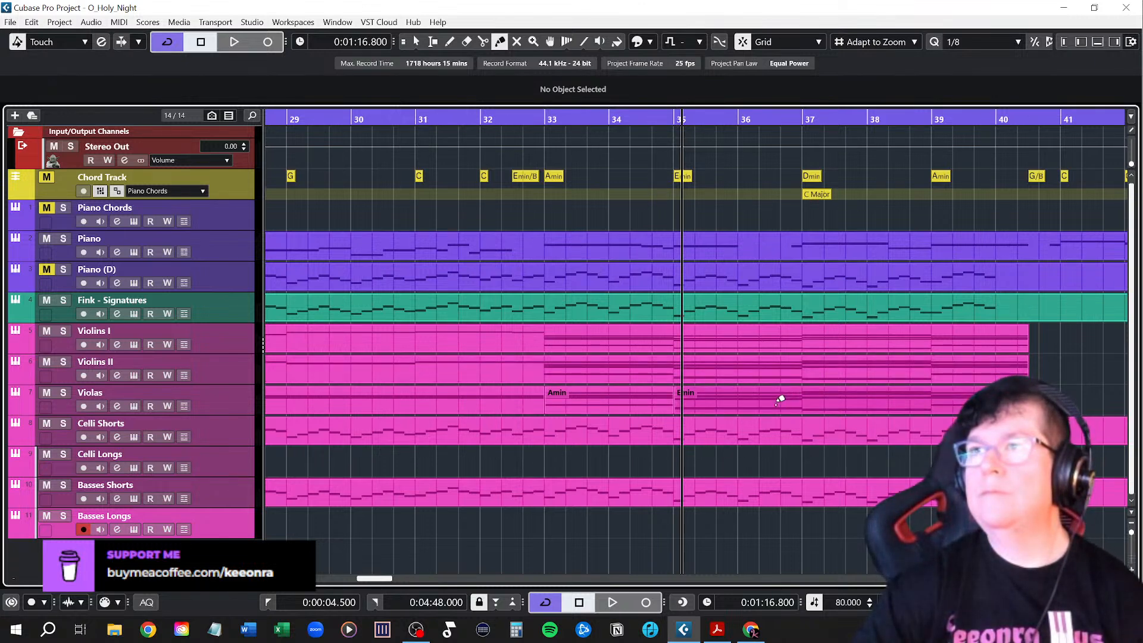
pyautogui.click(655, 398)
pyautogui.click(524, 398)
pyautogui.rightClick(506, 402)
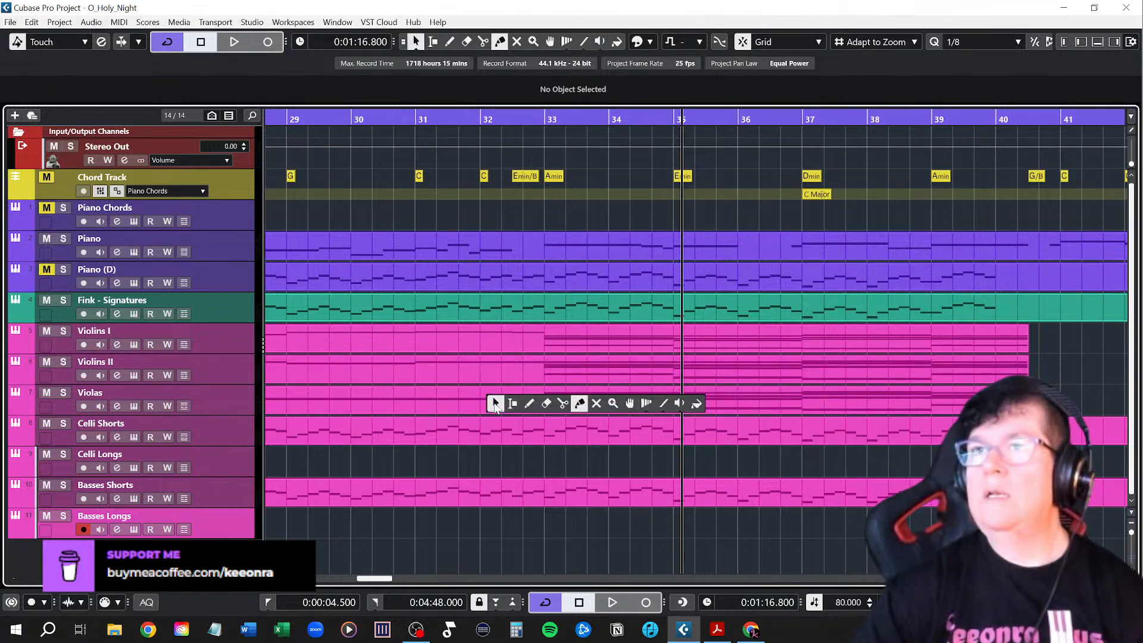
pyautogui.click(491, 402)
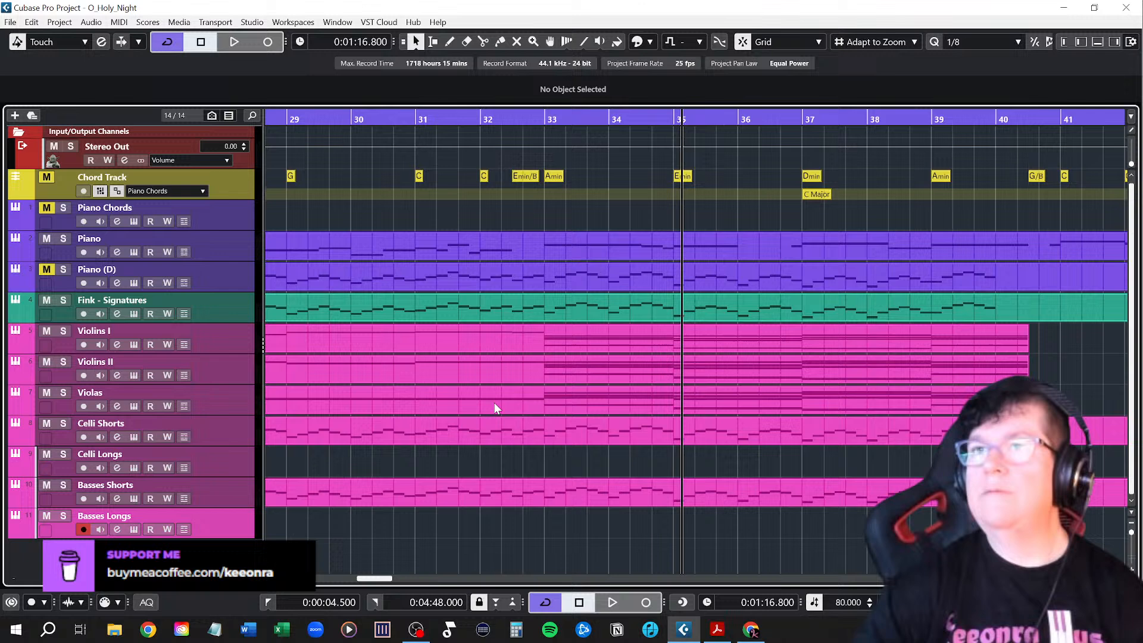
# Place the playhead at bar 33 and open the glued Violins I part in the Key Editor around bars 33 to 40
pyautogui.click(546, 119)
pyautogui.click(587, 333)
pyautogui.doubleClick(583, 336)
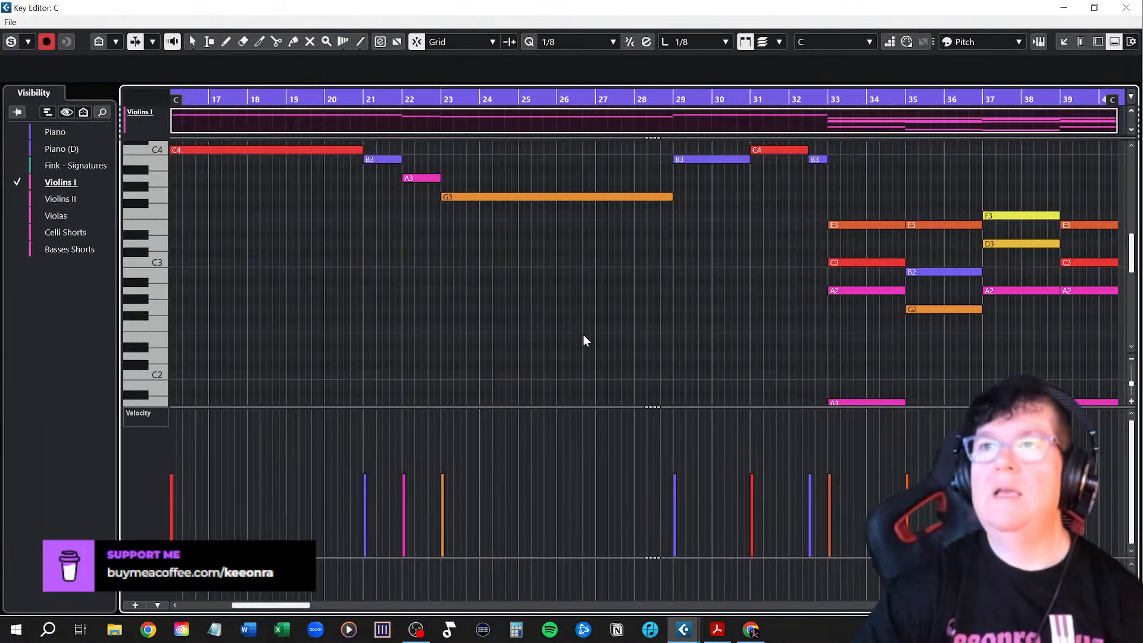
pyautogui.hscroll(3, 953, 331)
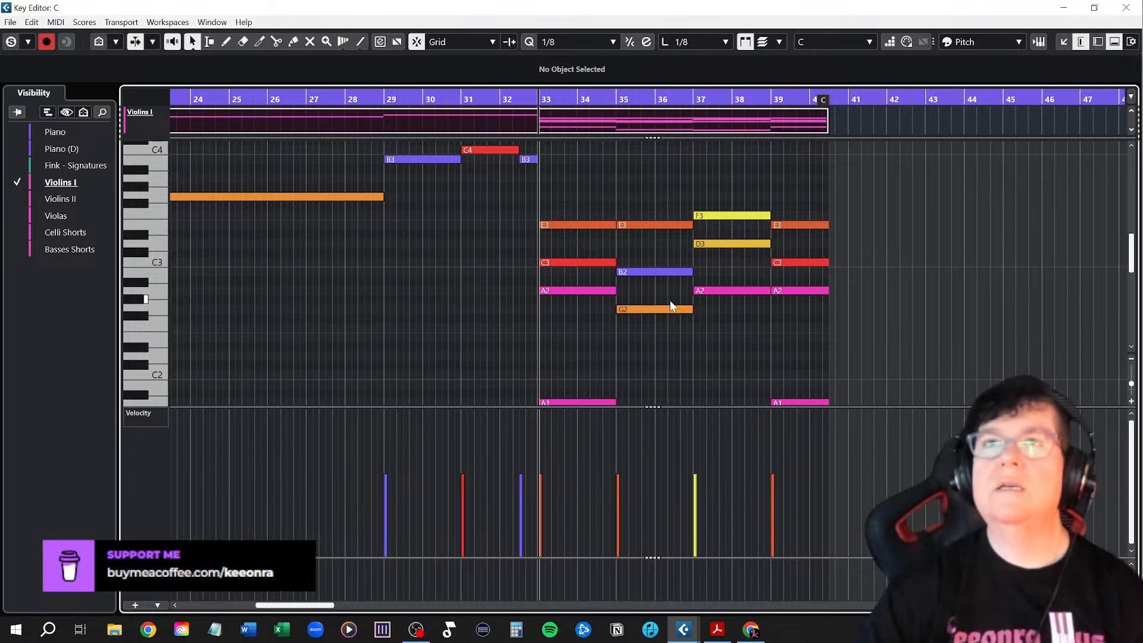
pyautogui.scroll(4, 673, 298)
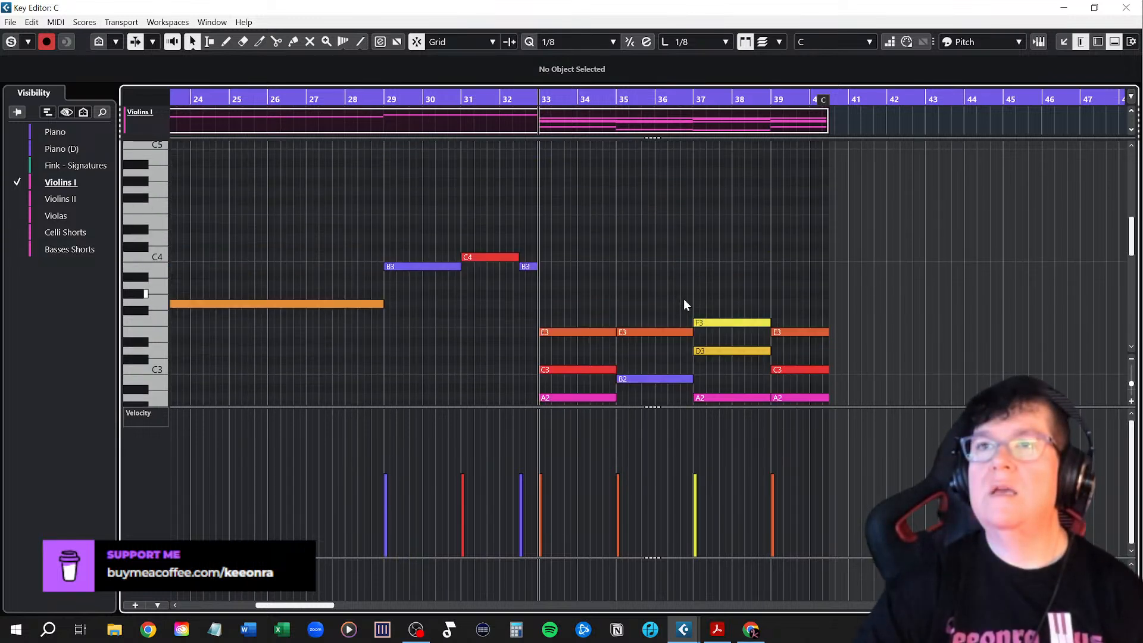
pyautogui.scroll(-2, 683, 305)
pyautogui.scroll(1, 684, 305)
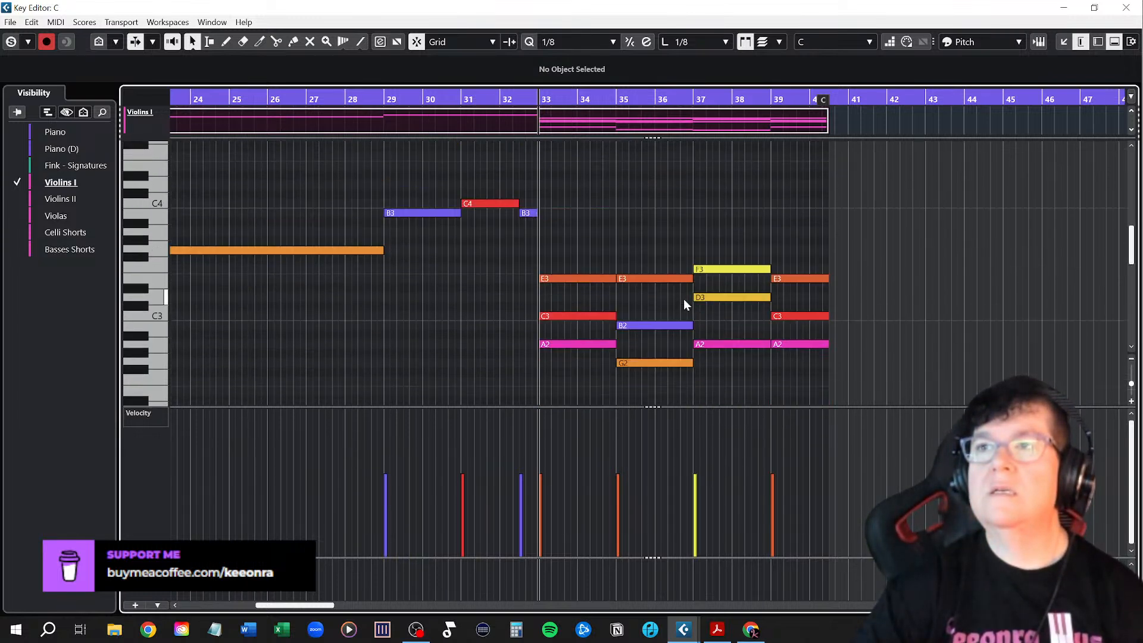
# Transpose the Violins I notes C3, B2, D3 and C3 at bars 33, 35, 37 and 39 up one octave
pyautogui.click(587, 314)
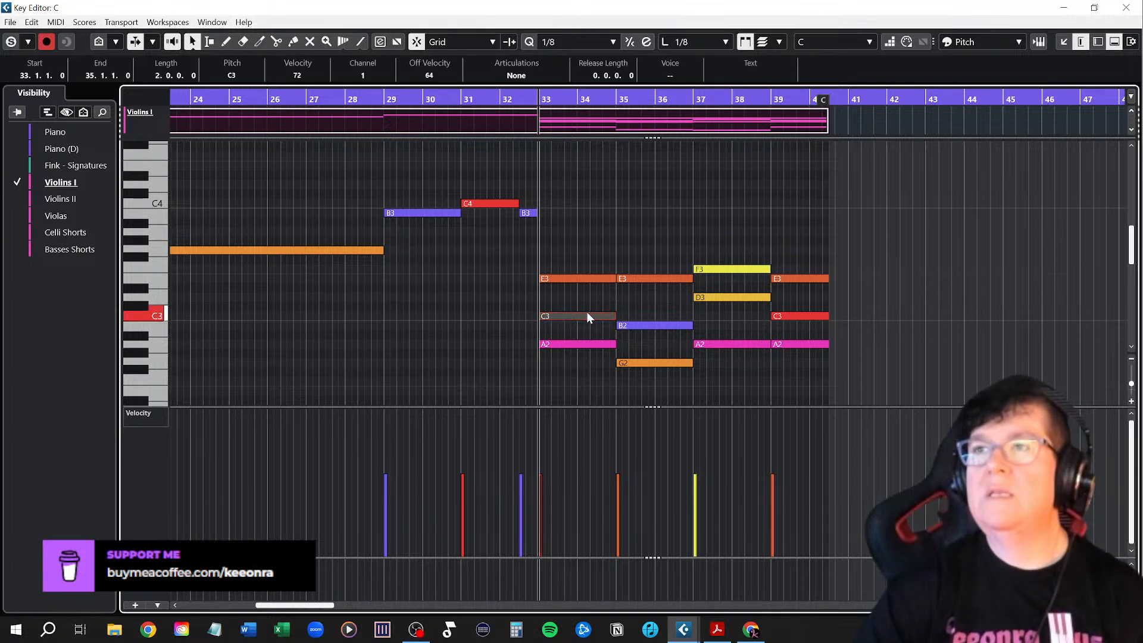
pyautogui.keyDown('shift'); pyautogui.click(645, 325); pyautogui.keyUp('shift')
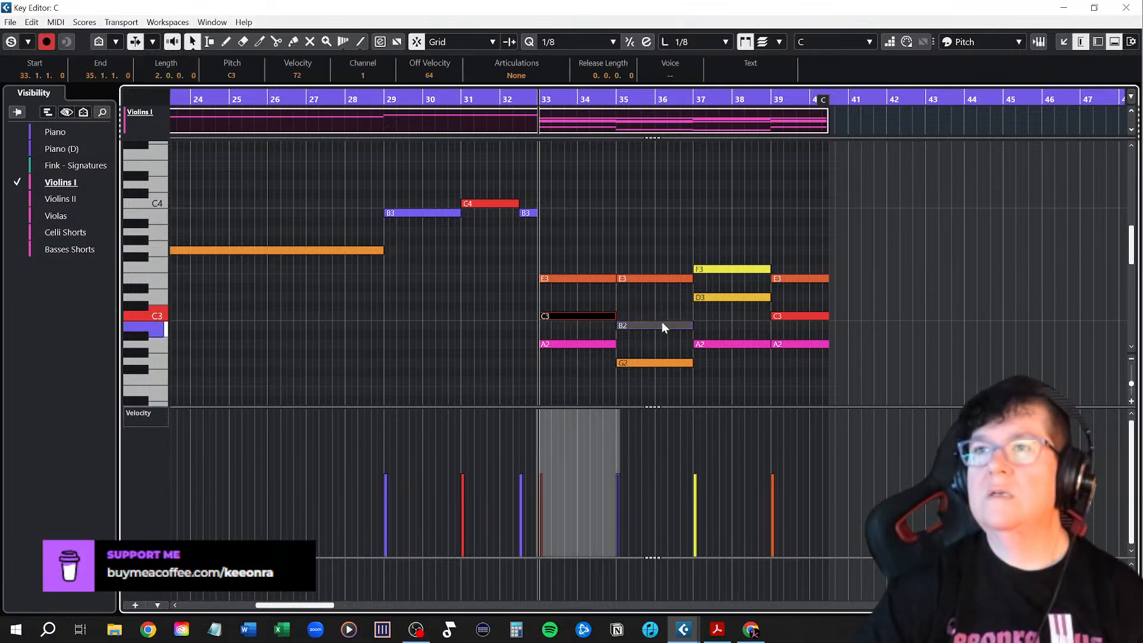
pyautogui.keyDown('shift'); pyautogui.click(723, 298); pyautogui.keyUp('shift')
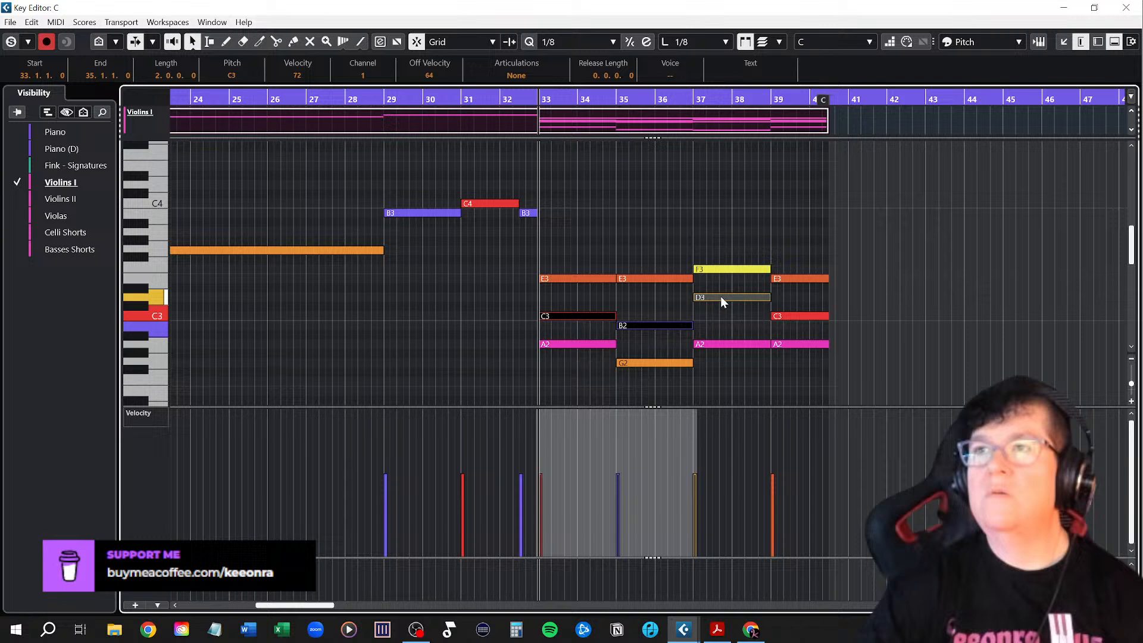
pyautogui.keyDown('shift'); pyautogui.click(786, 316); pyautogui.keyUp('shift')
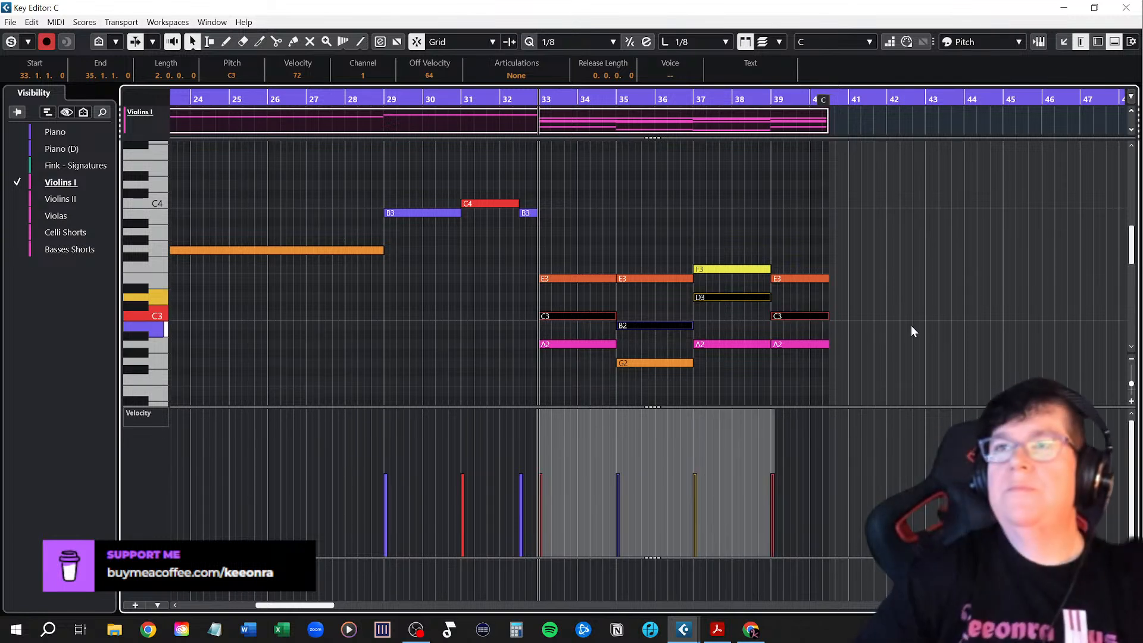
pyautogui.hotkey('shift', 'Up')
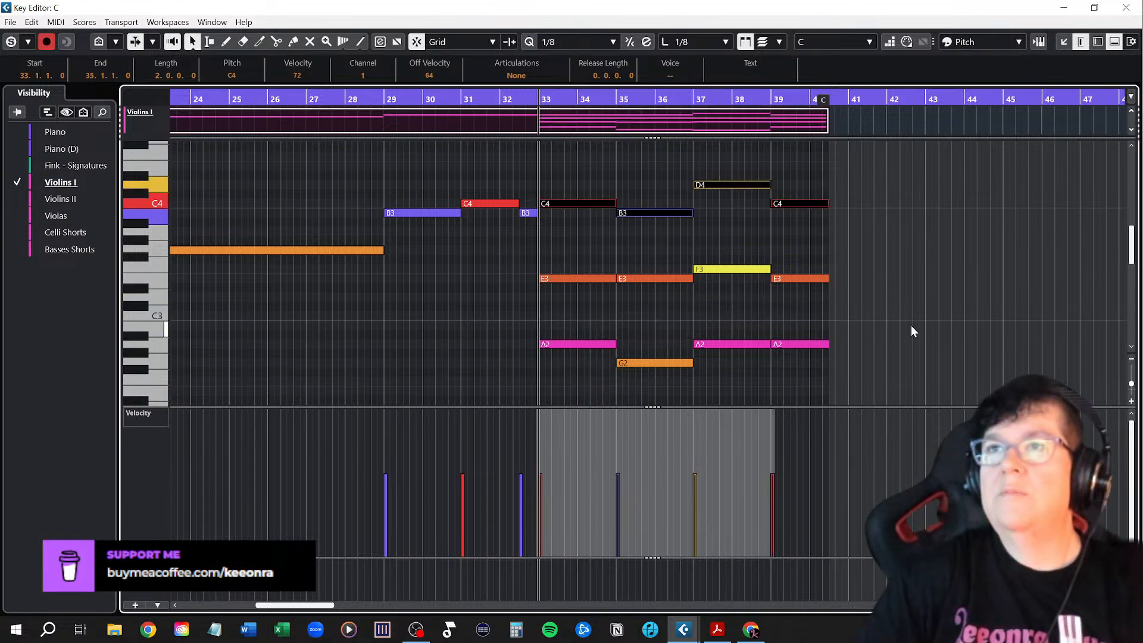
# Delete all Violins I chord notes below the C4, B3, D4, C4 line from bar 33 onward
pyautogui.scroll(-3, 767, 339)
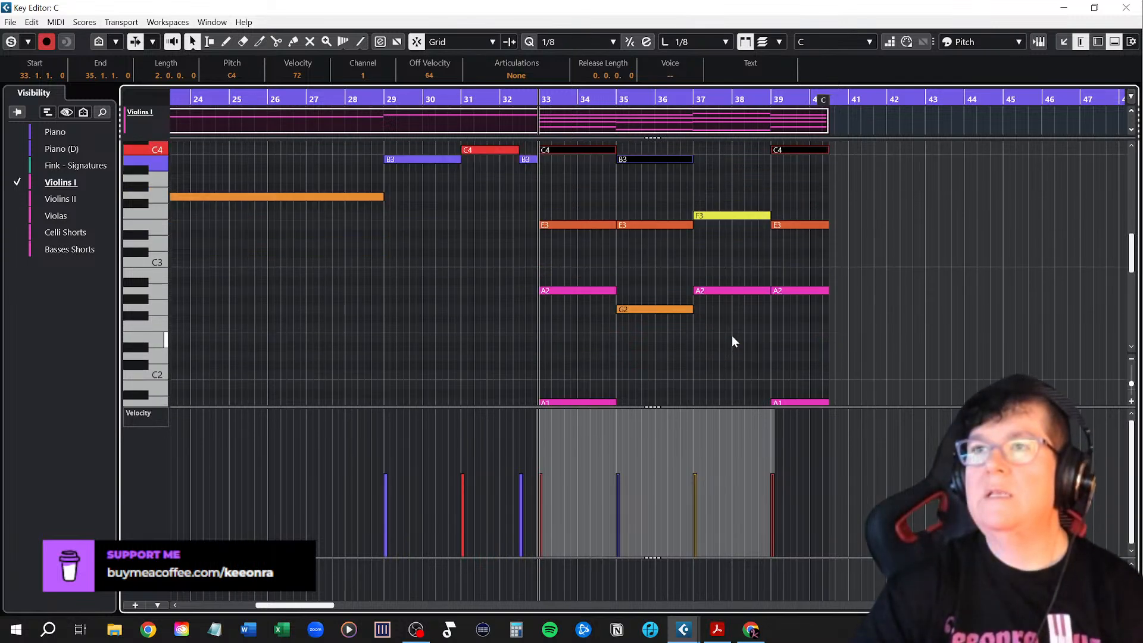
pyautogui.moveTo(560, 207); pyautogui.dragTo(863, 356)
pyautogui.click(862, 355)
pyautogui.scroll(6, 863, 358)
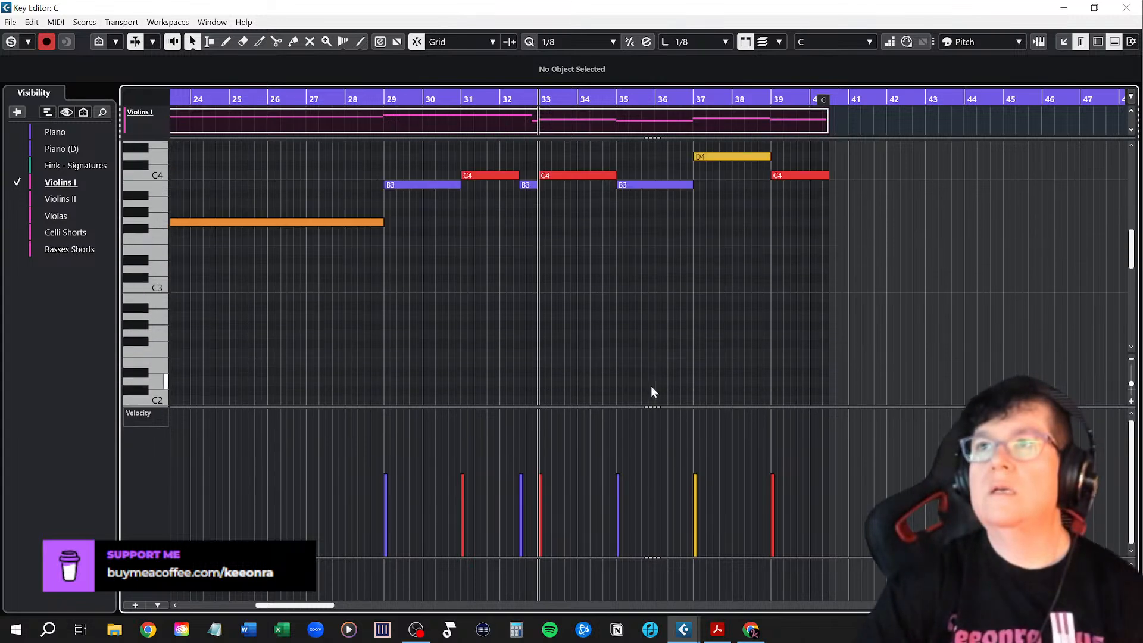
pyautogui.scroll(6, 651, 309)
pyautogui.scroll(-6, 632, 297)
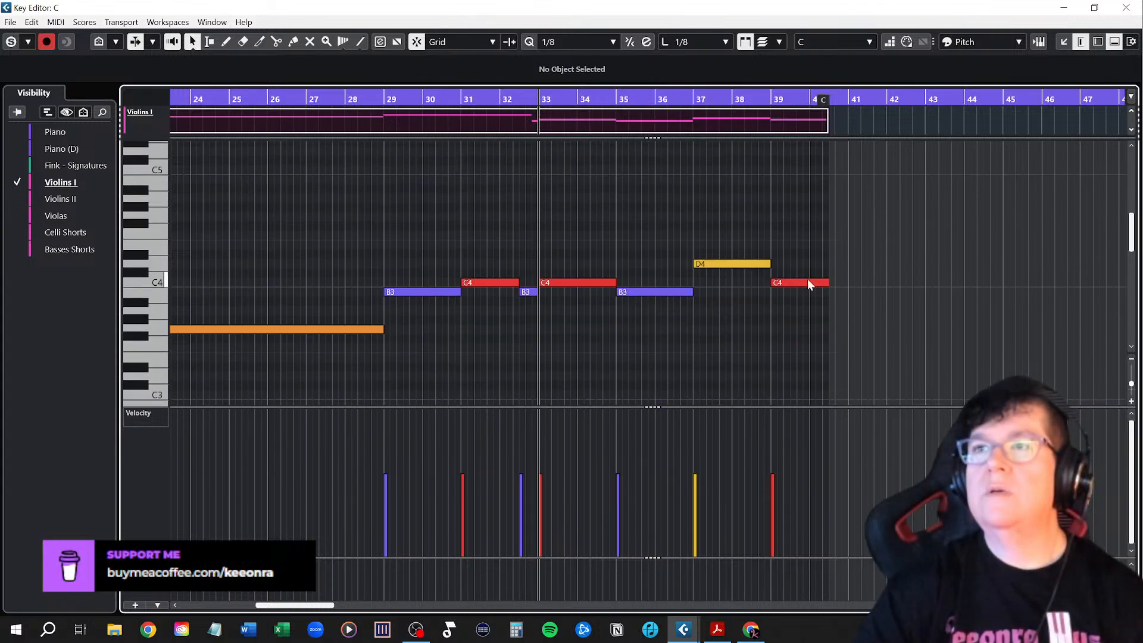
# Compare Violins II with Violins I in the Key Editor, and leave only Violins II shown
pyautogui.click(17, 199)
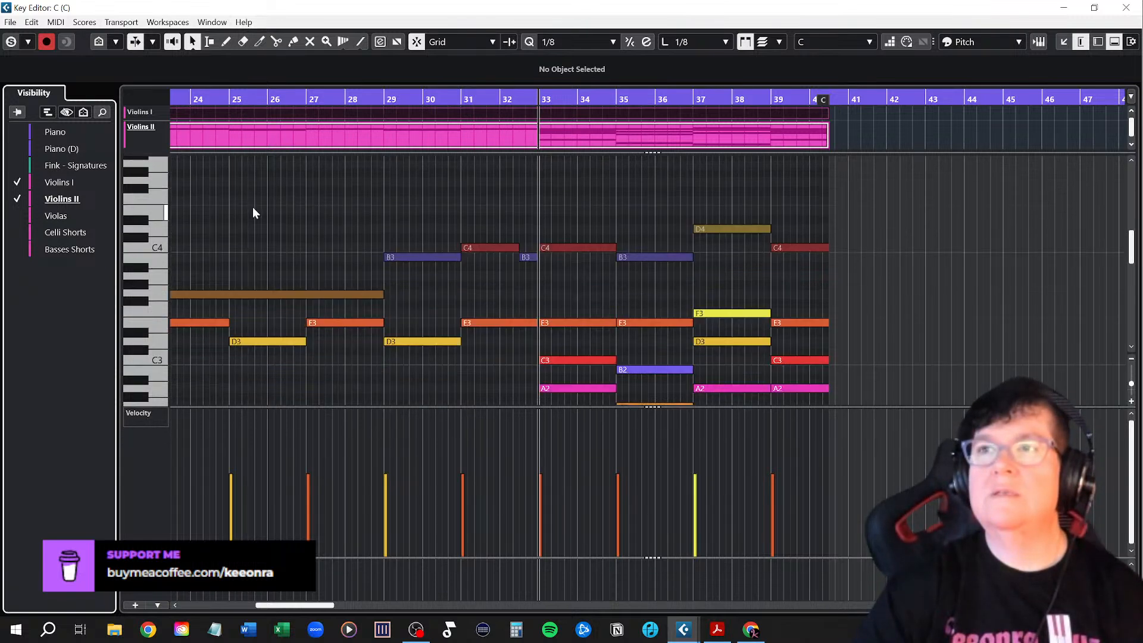
pyautogui.scroll(-3, 253, 208)
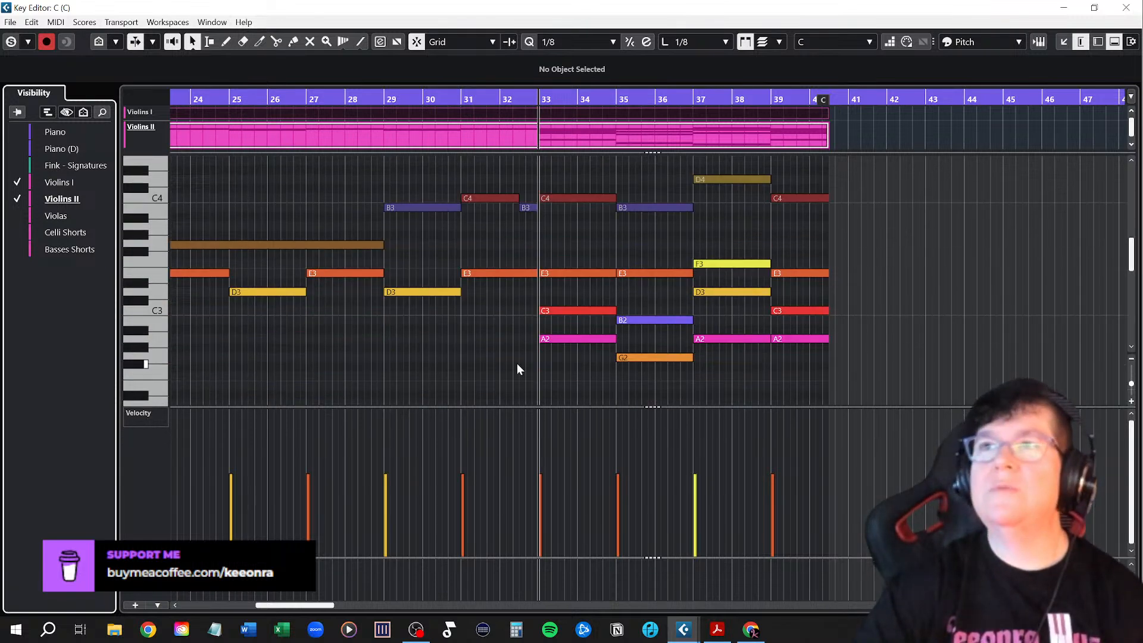
pyautogui.scroll(3, 391, 341)
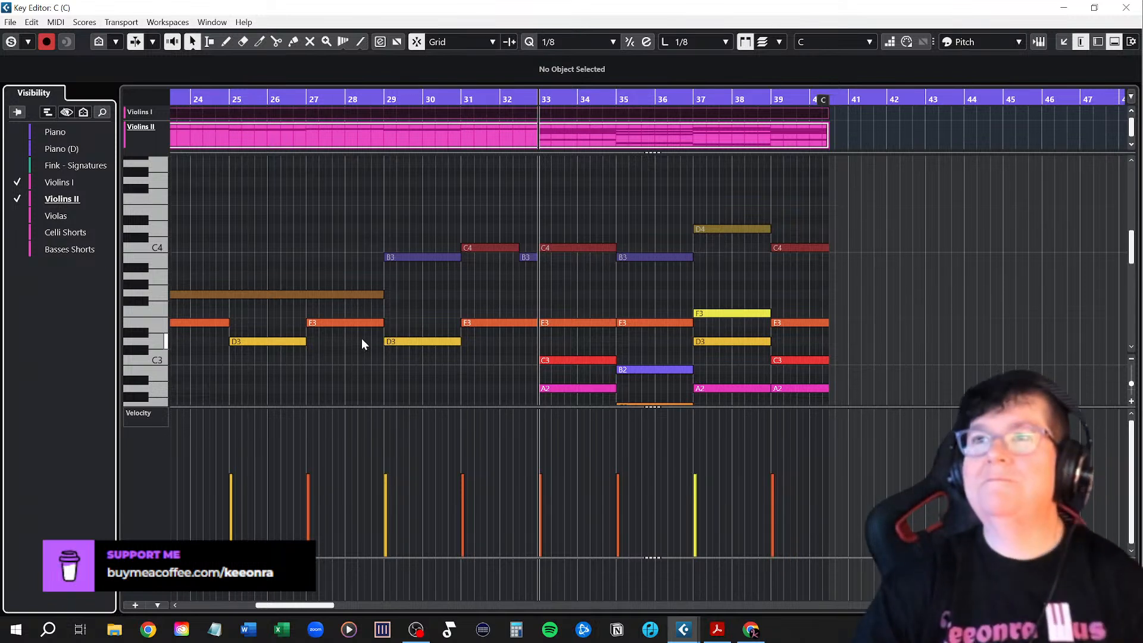
pyautogui.scroll(-3, 362, 339)
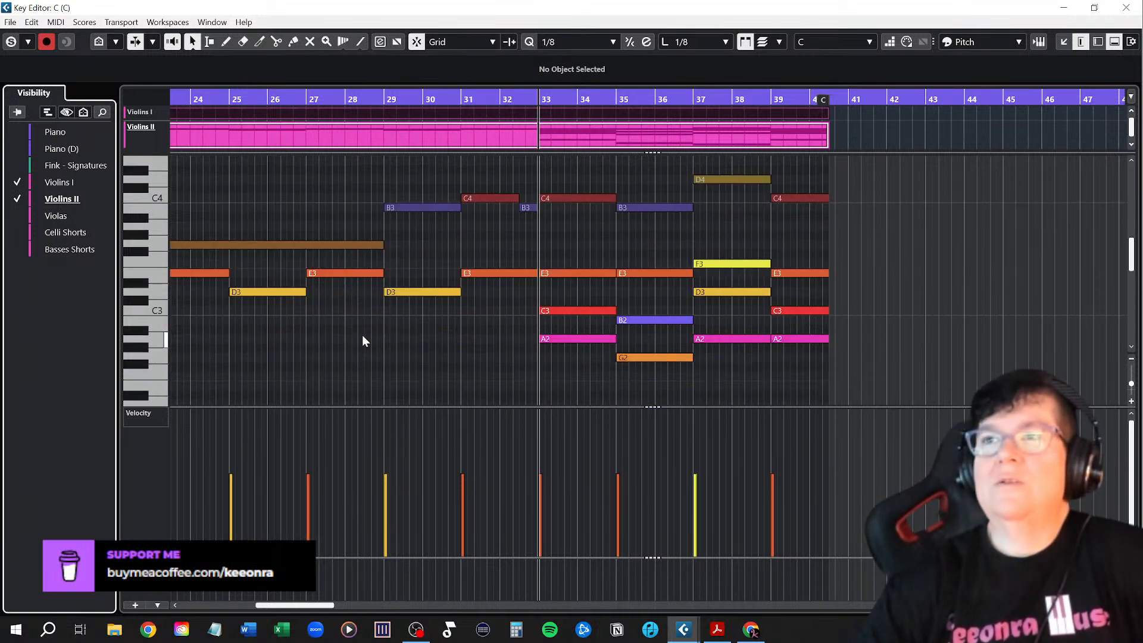
pyautogui.click(20, 181)
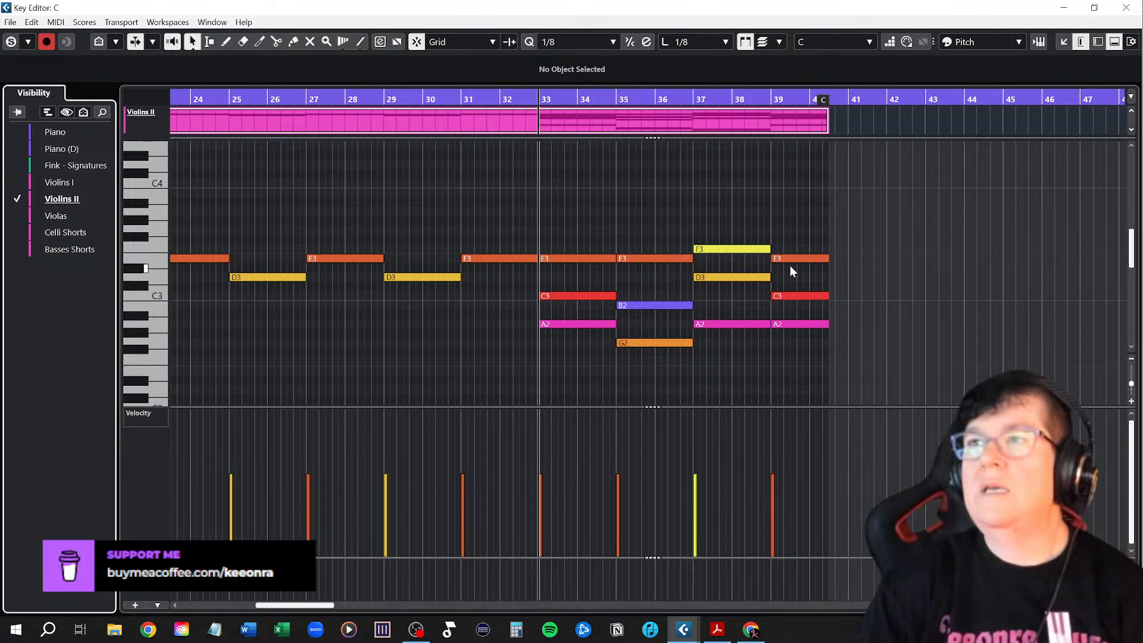
# Delete every Violins II note below the top E3, E3, F3, E3 line from bar 33 onward
pyautogui.scroll(-3, 564, 298)
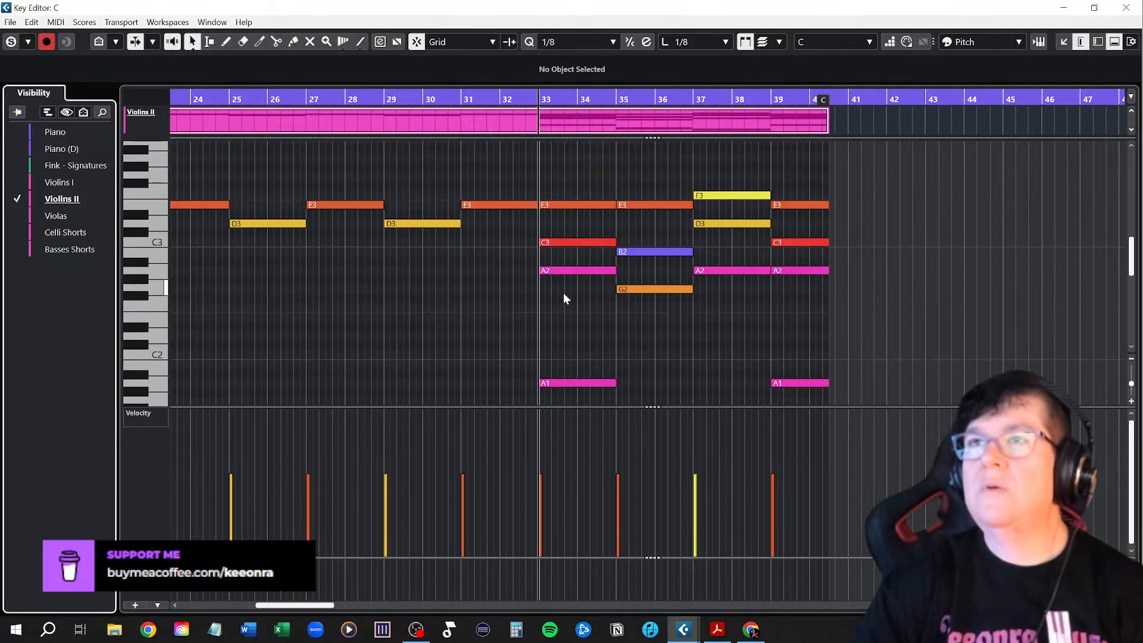
pyautogui.moveTo(567, 227); pyautogui.dragTo(850, 332)
pyautogui.scroll(20, 821, 345)
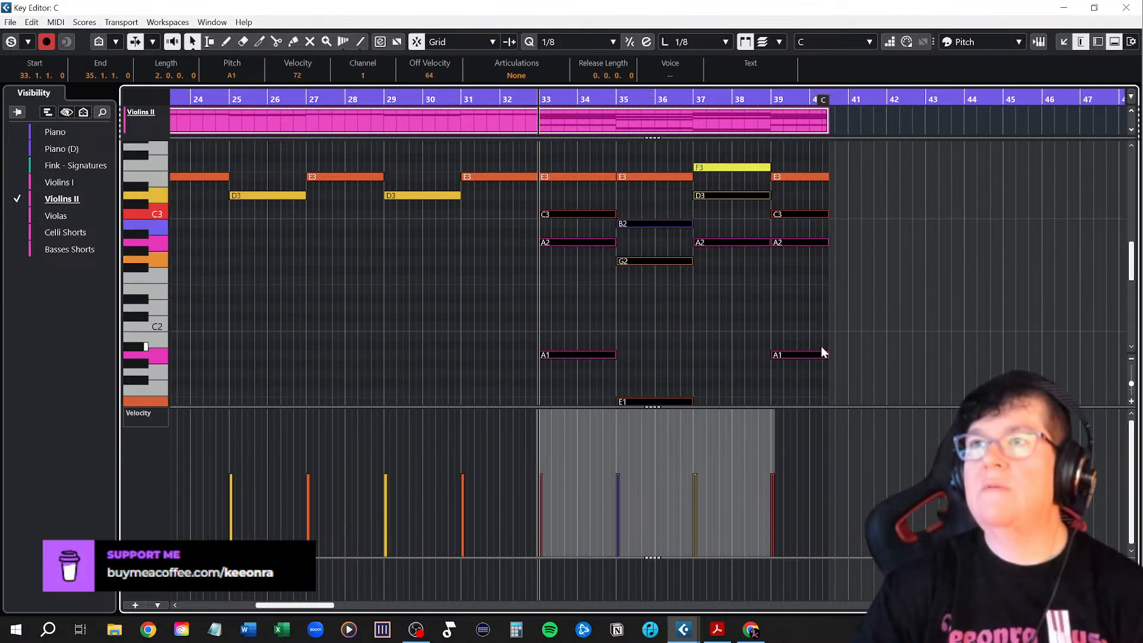
pyautogui.press('Delete')
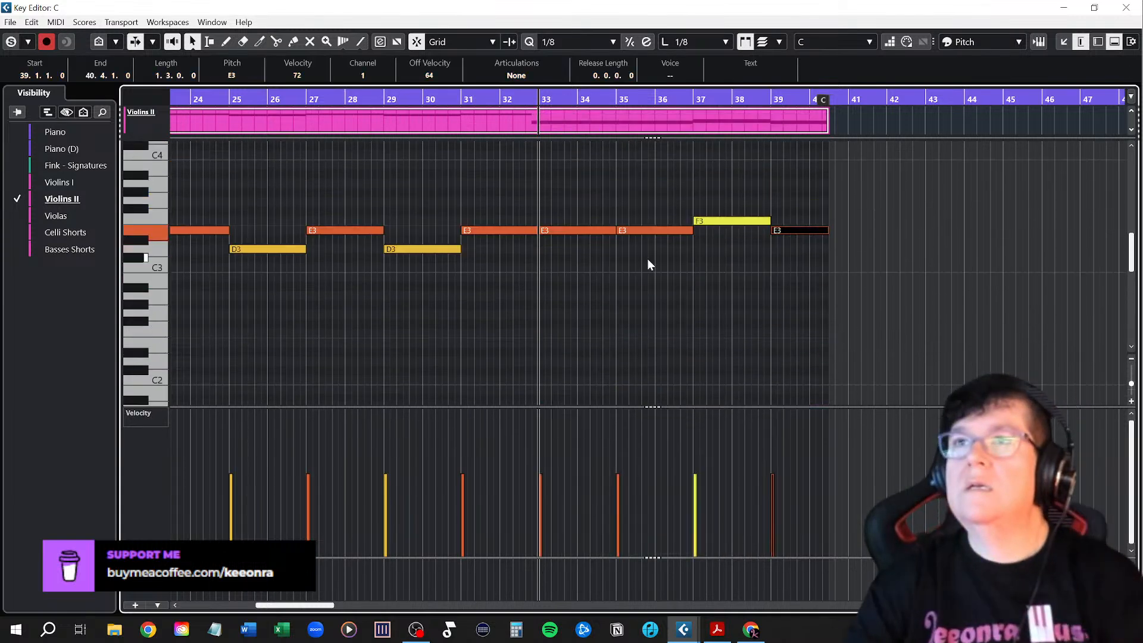
# Replace the repeated Violins II E3 notes at bars 33 and 35 by extending the bar 31 E3 to bar 37
pyautogui.click(576, 231)
pyautogui.press('Delete')
pyautogui.click(647, 231)
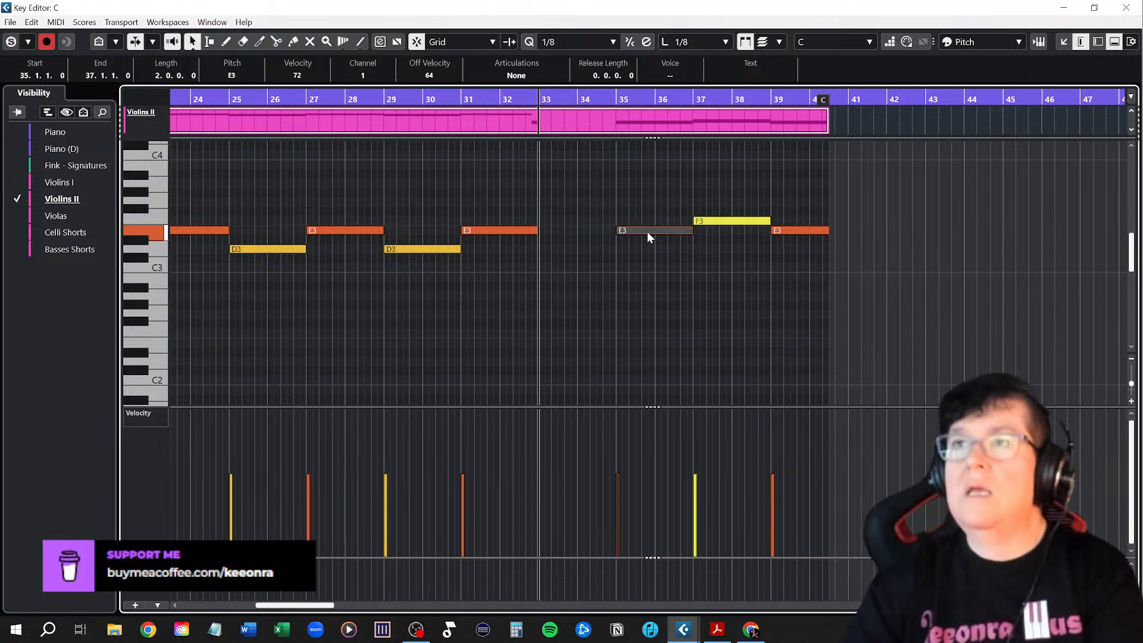
pyautogui.press('Delete')
pyautogui.press('Right')
pyautogui.moveTo(531, 231); pyautogui.dragTo(706, 237)
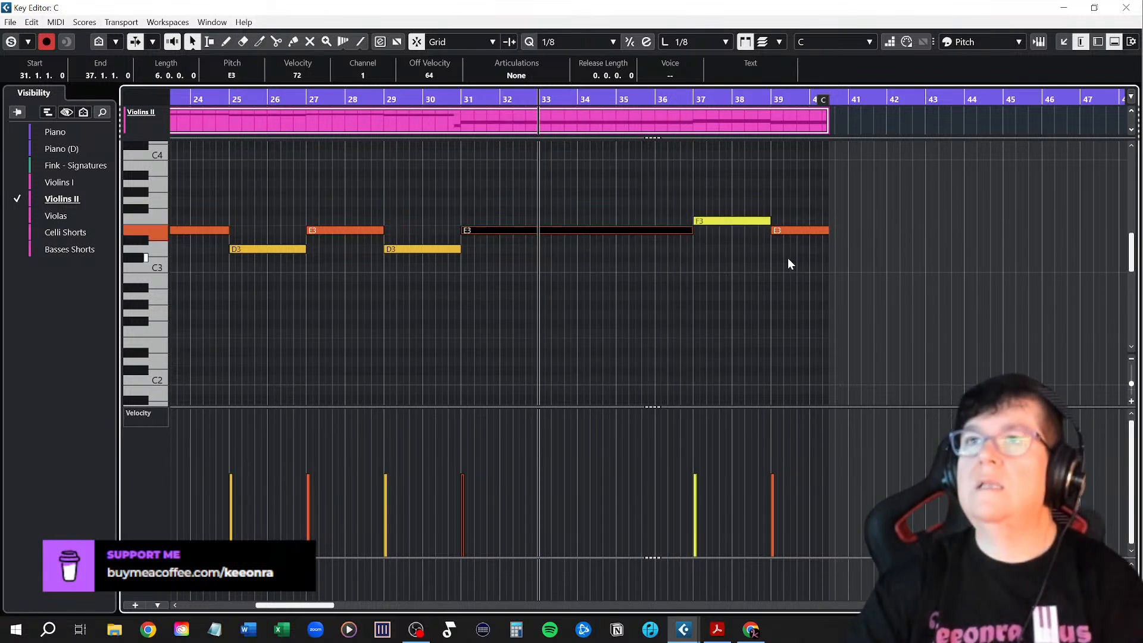
# Show only Violas in the Key Editor and delete its low A1, E1, D1 and A1 notes from bar 33 onward
pyautogui.click(18, 216)
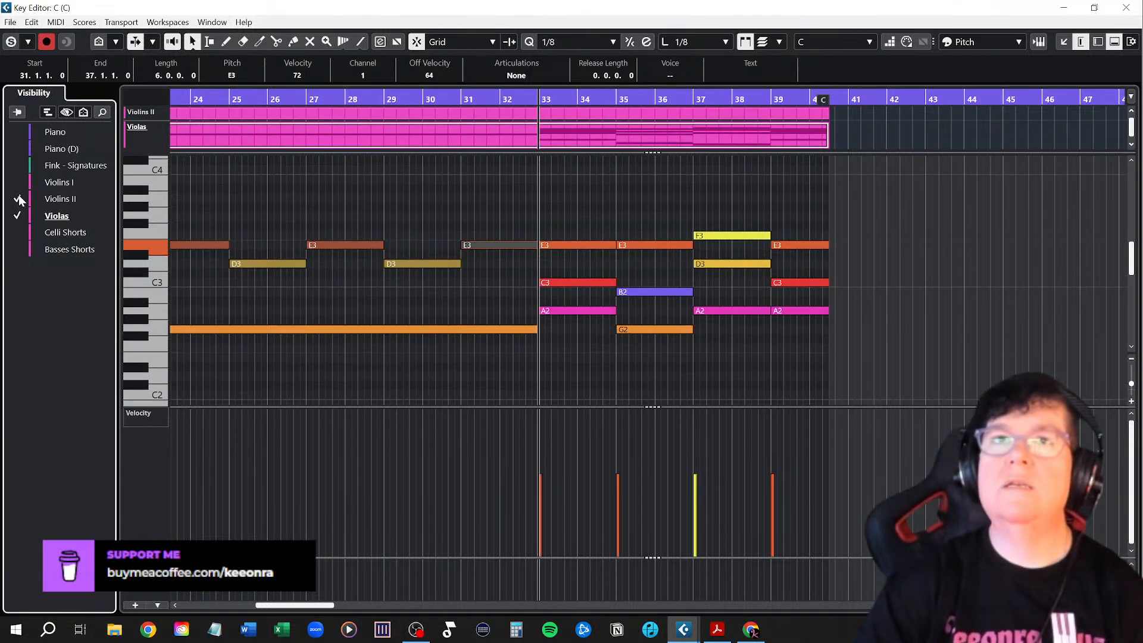
pyautogui.click(18, 200)
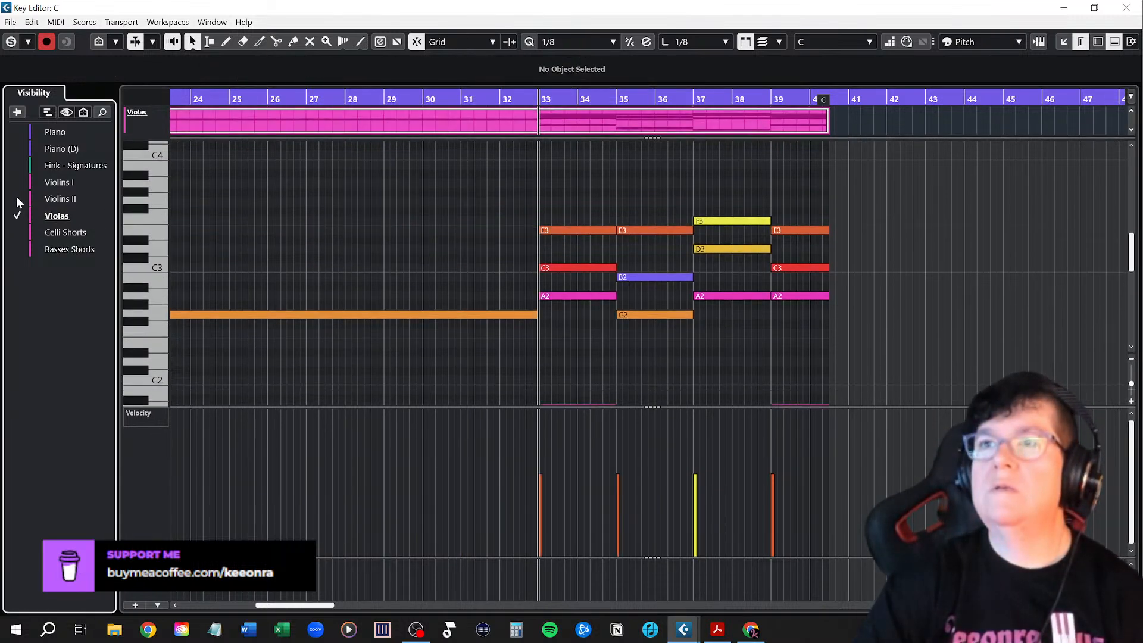
pyautogui.scroll(-5, 721, 368)
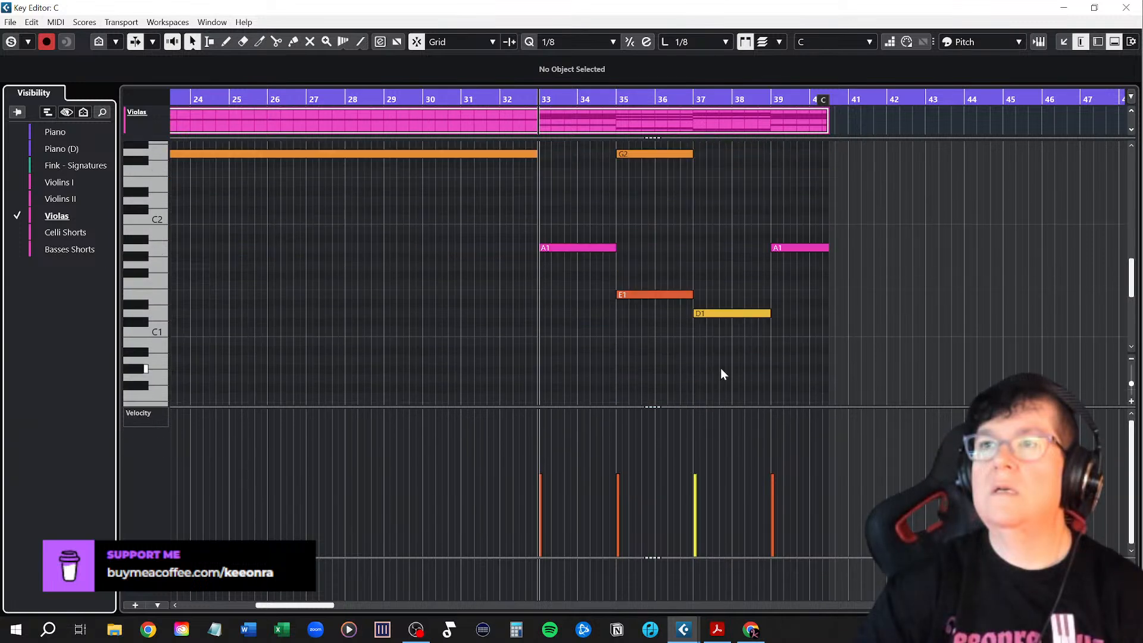
pyautogui.moveTo(561, 222); pyautogui.dragTo(905, 360)
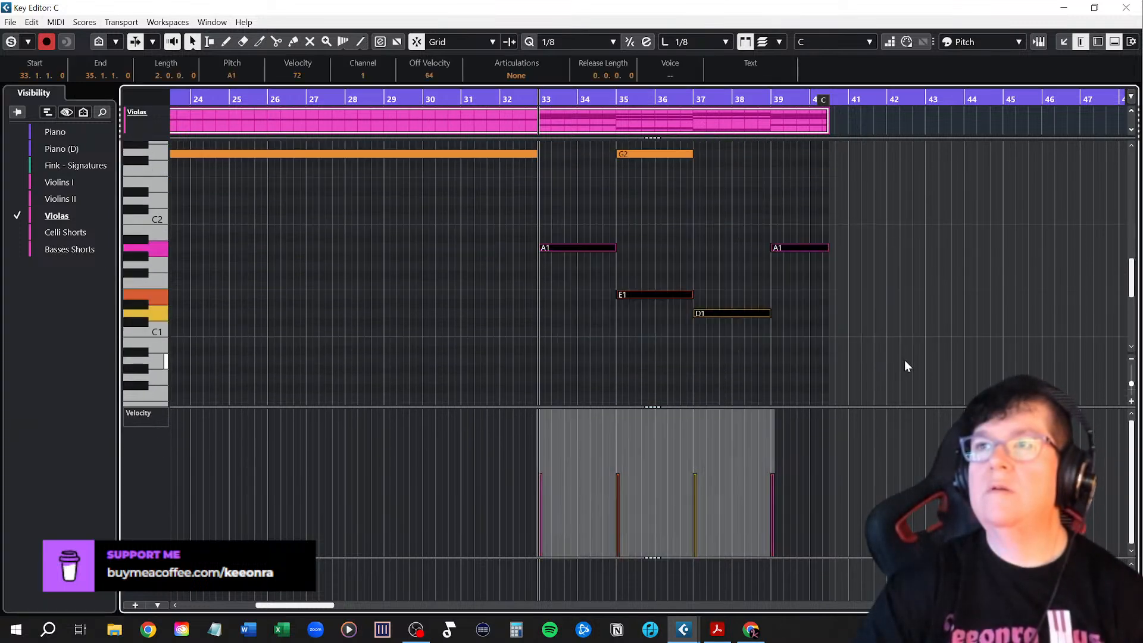
pyautogui.press('Delete')
pyautogui.scroll(5, 684, 340)
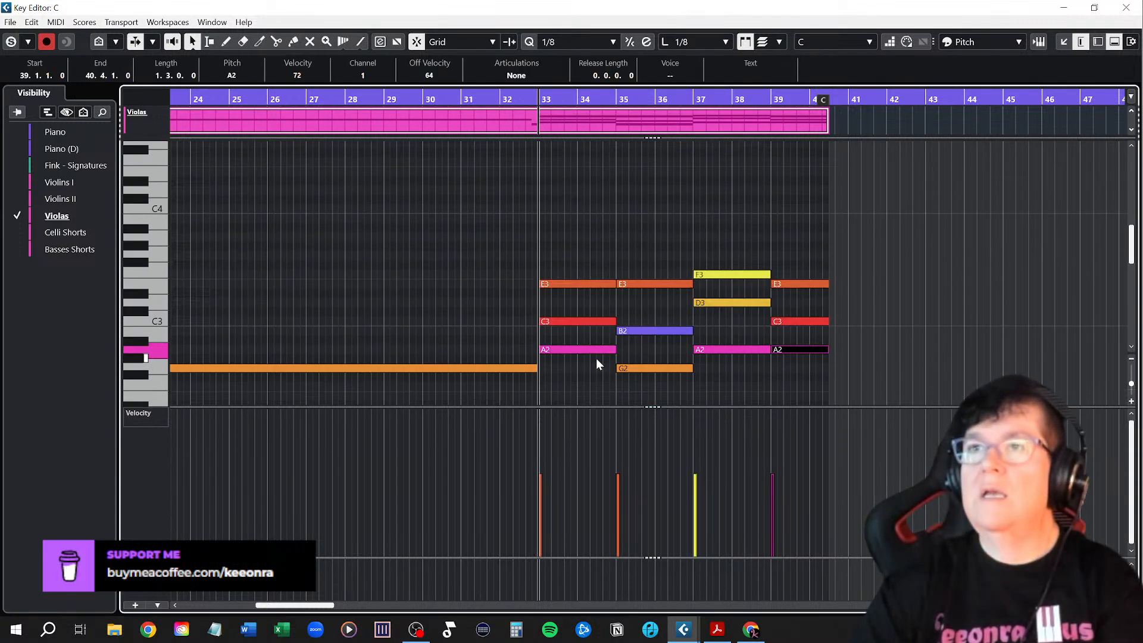
# Replace the Violas A2 at bar 39 by extending the bar 37 A2 over it, and delete all notes above the lowest line from bar 33
pyautogui.click(573, 349)
pyautogui.click(647, 366)
pyautogui.click(737, 349)
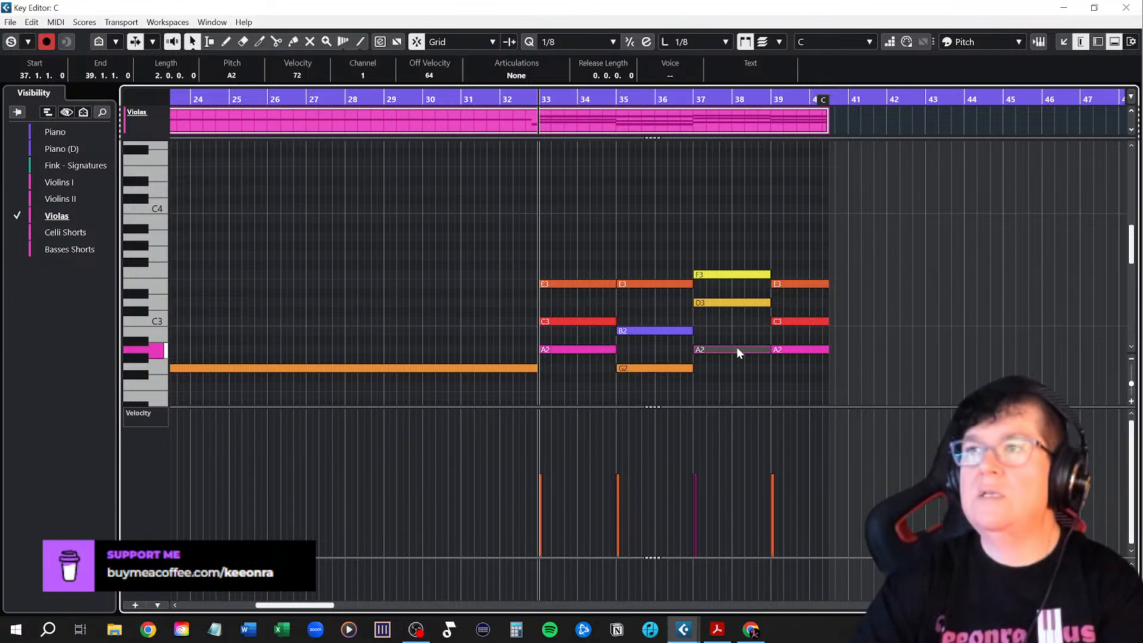
pyautogui.click(811, 349)
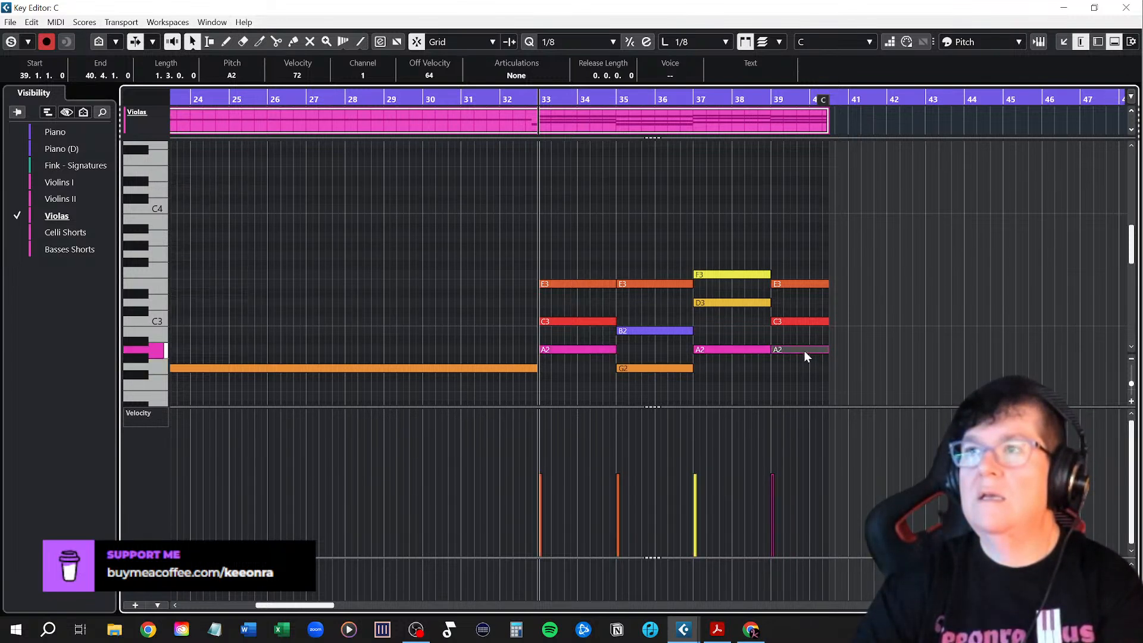
pyautogui.press('Delete')
pyautogui.moveTo(770, 349); pyautogui.dragTo(808, 349)
pyautogui.moveTo(823, 350); pyautogui.dragTo(824, 350)
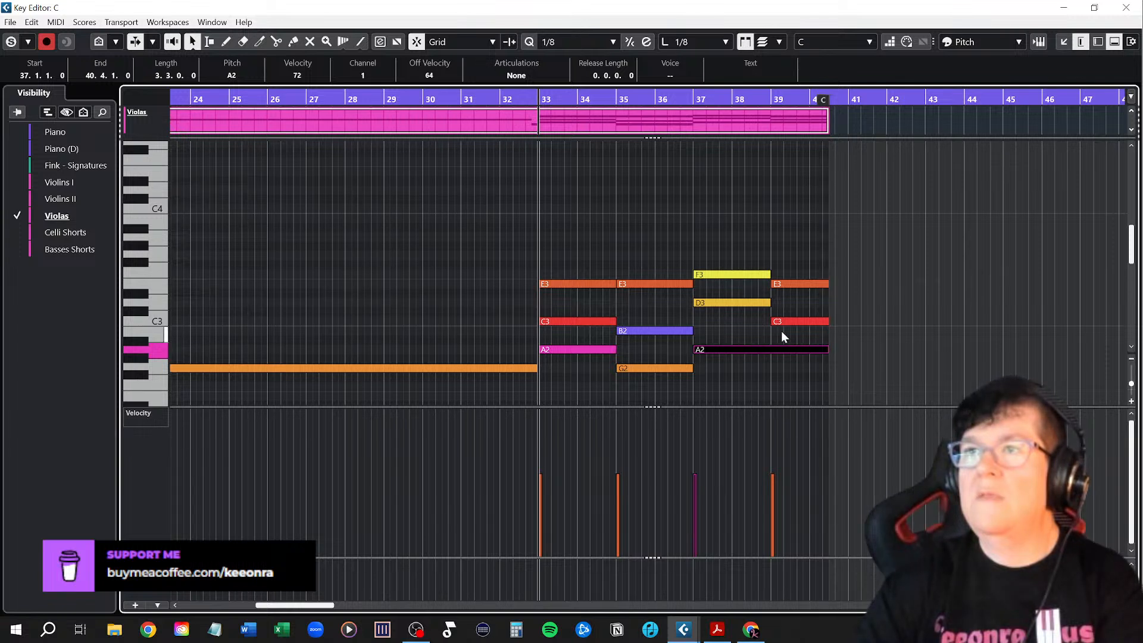
pyautogui.moveTo(550, 262); pyautogui.dragTo(805, 331)
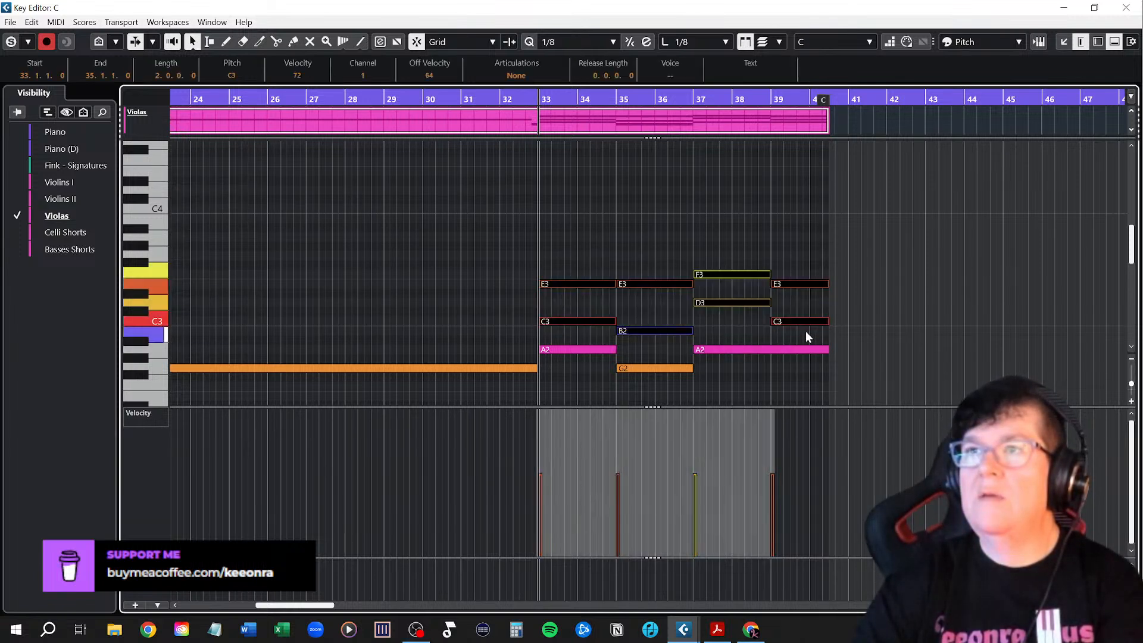
pyautogui.press('Delete')
# Show Violins I and Violins II together with Violas, review the three lines from bar 33 onward, and close the Key Editor
pyautogui.click(19, 198)
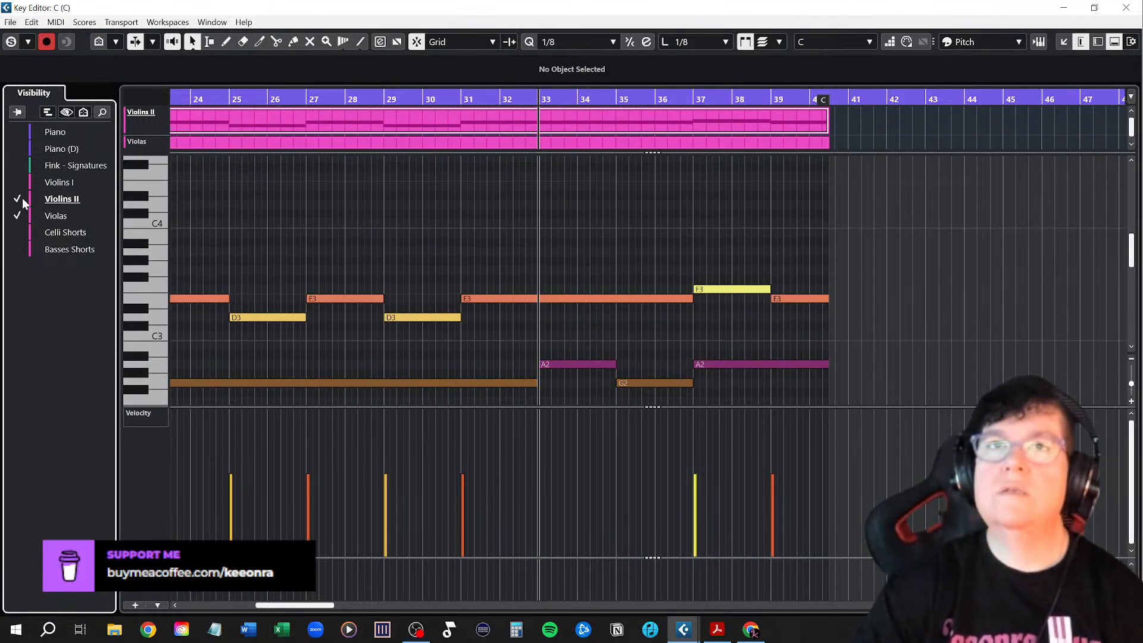
pyautogui.click(23, 181)
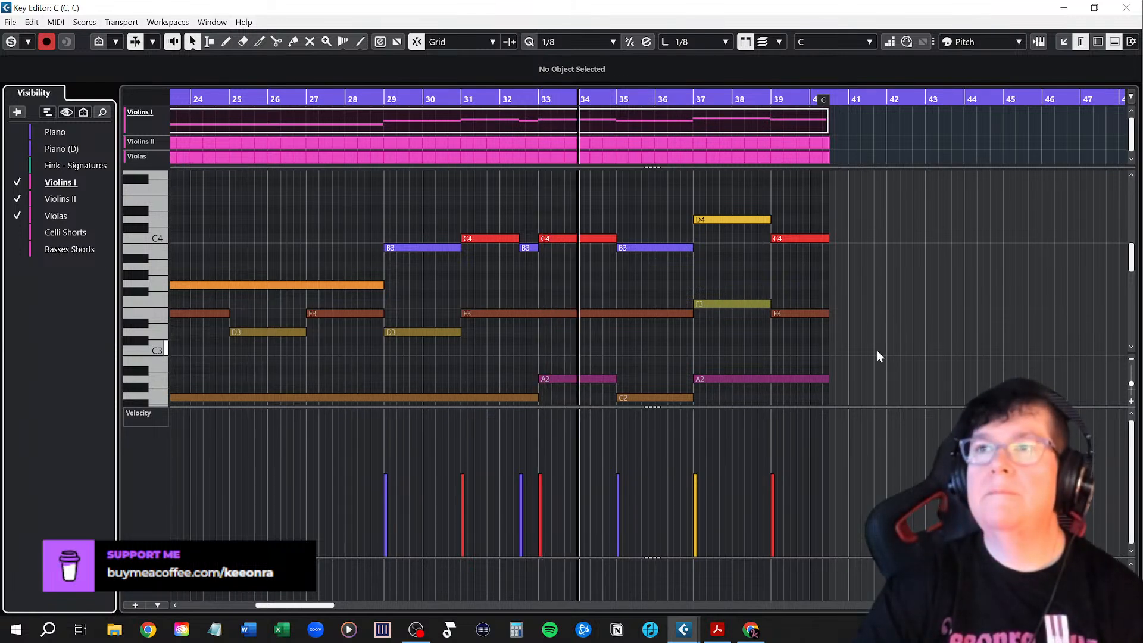
pyautogui.scroll(-2, 876, 350)
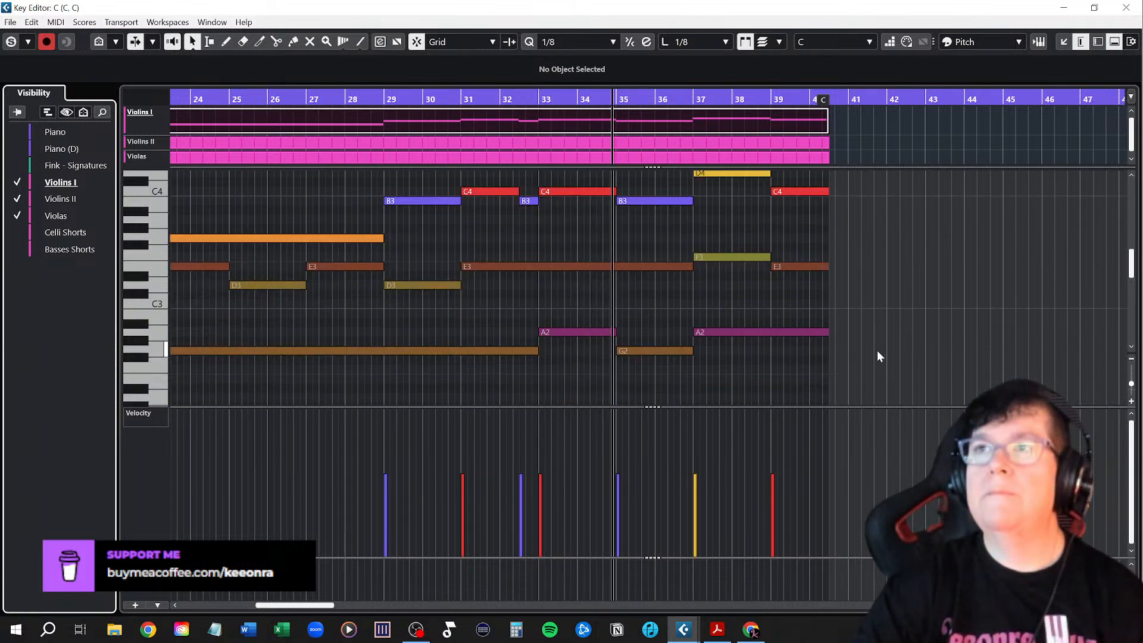
pyautogui.scroll(2, 878, 351)
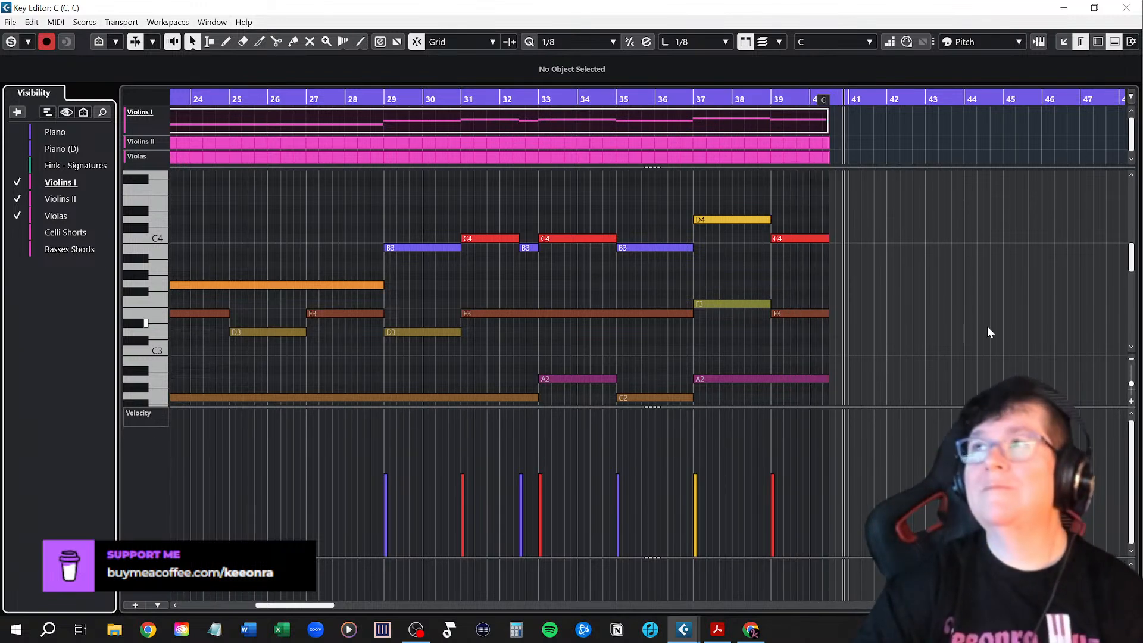
pyautogui.click(1127, 8)
# Save the O_Holy_Night project
pyautogui.hscroll(4, 953, 306)
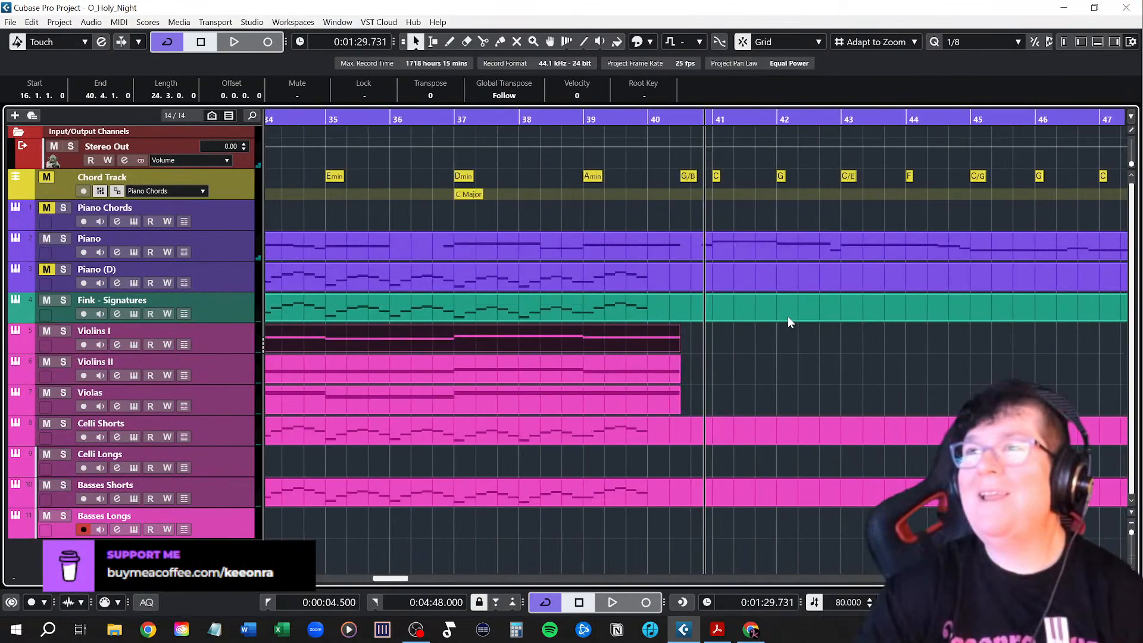
pyautogui.hscroll(2, 788, 321)
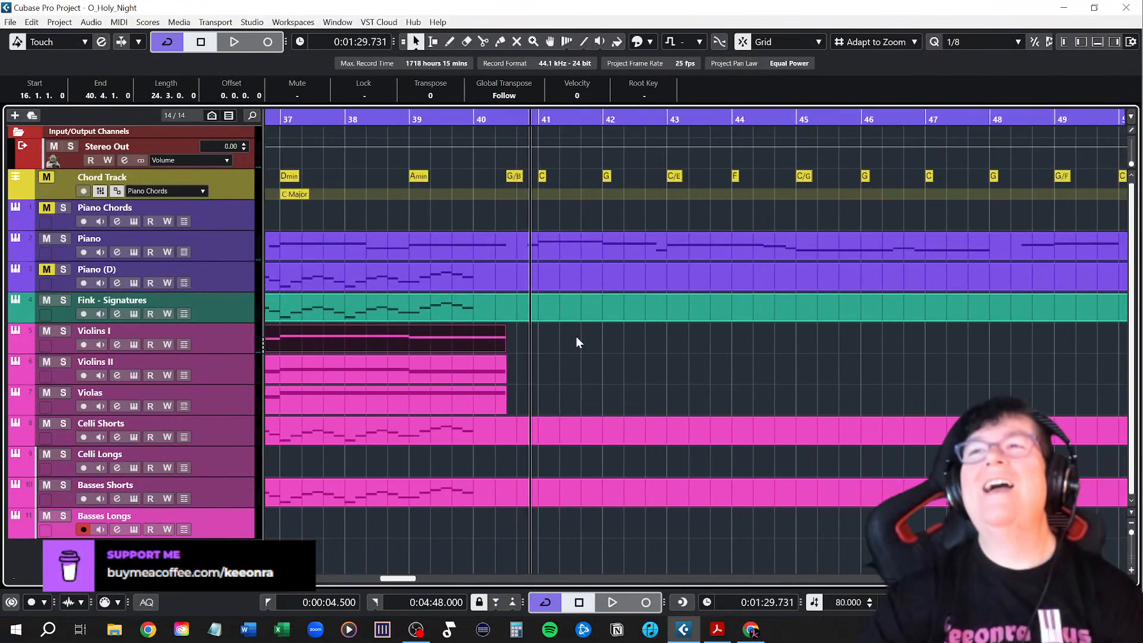
pyautogui.scroll(-5, 575, 335)
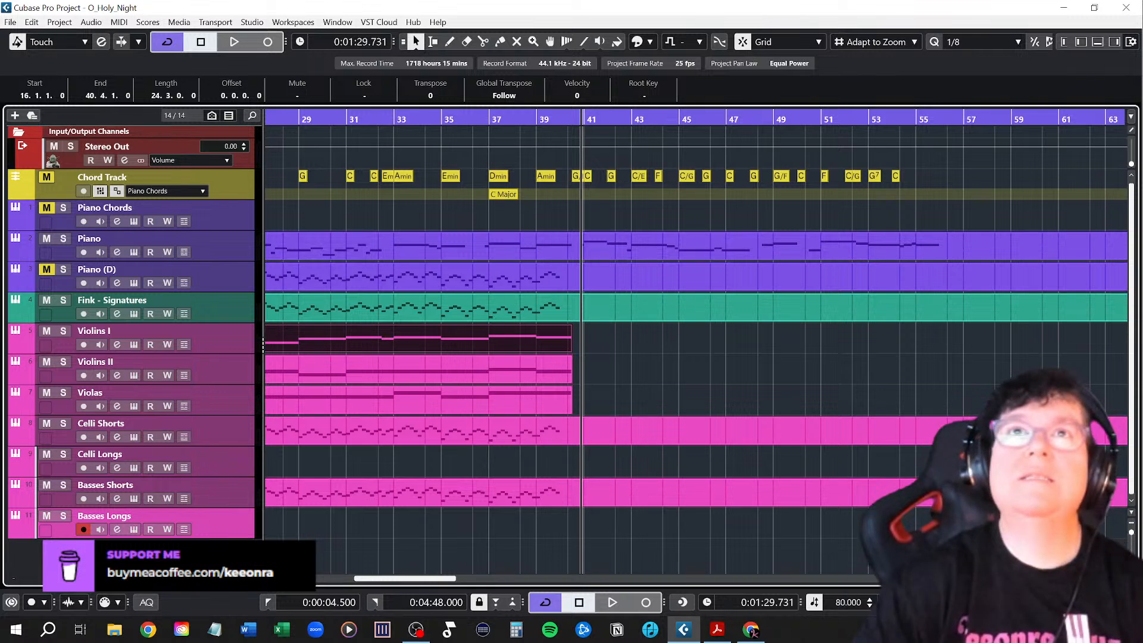
pyautogui.click(16, 22)
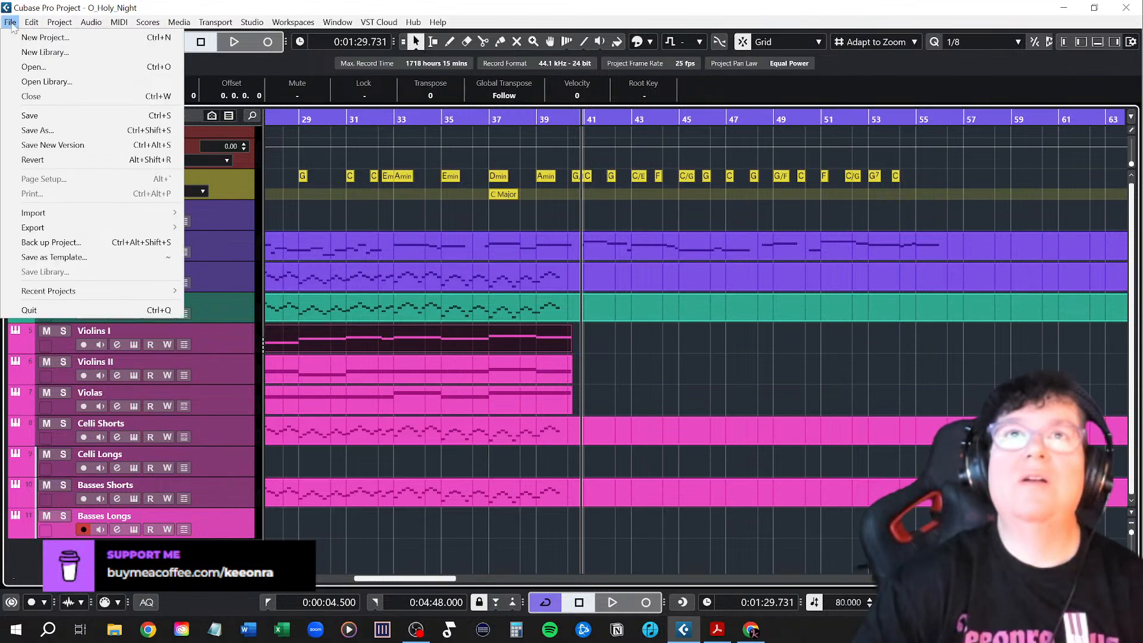
pyautogui.click(24, 117)
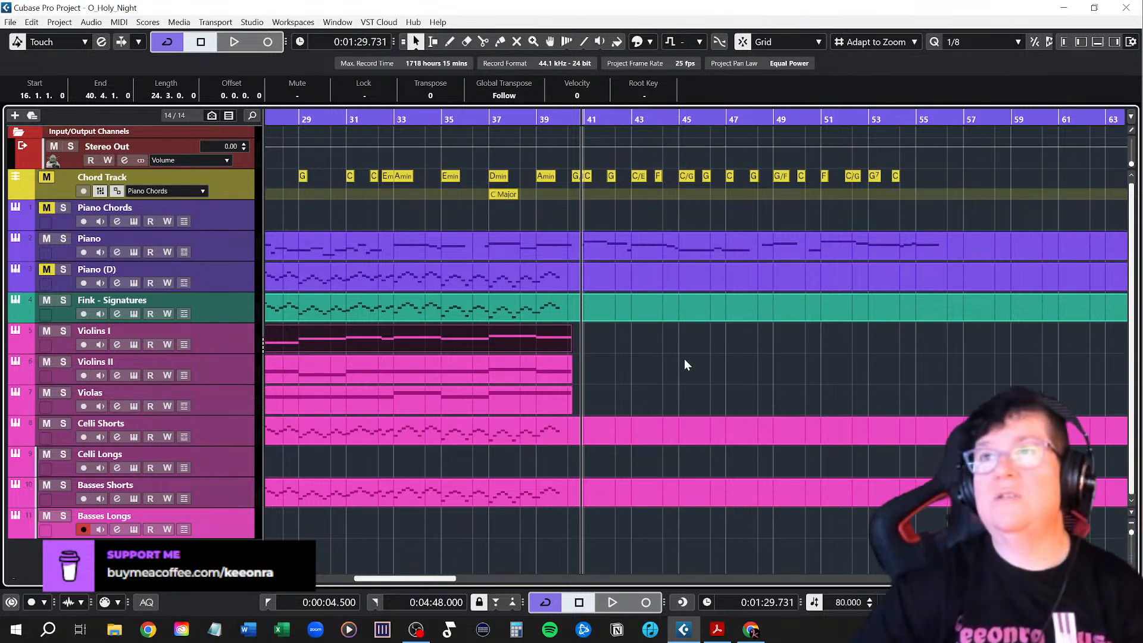
# Place the Chord Track's G/B, C, G and C/E chords from bars 40 to 43 on Violins I, Violins II and Violas
pyautogui.scroll(5, 573, 333)
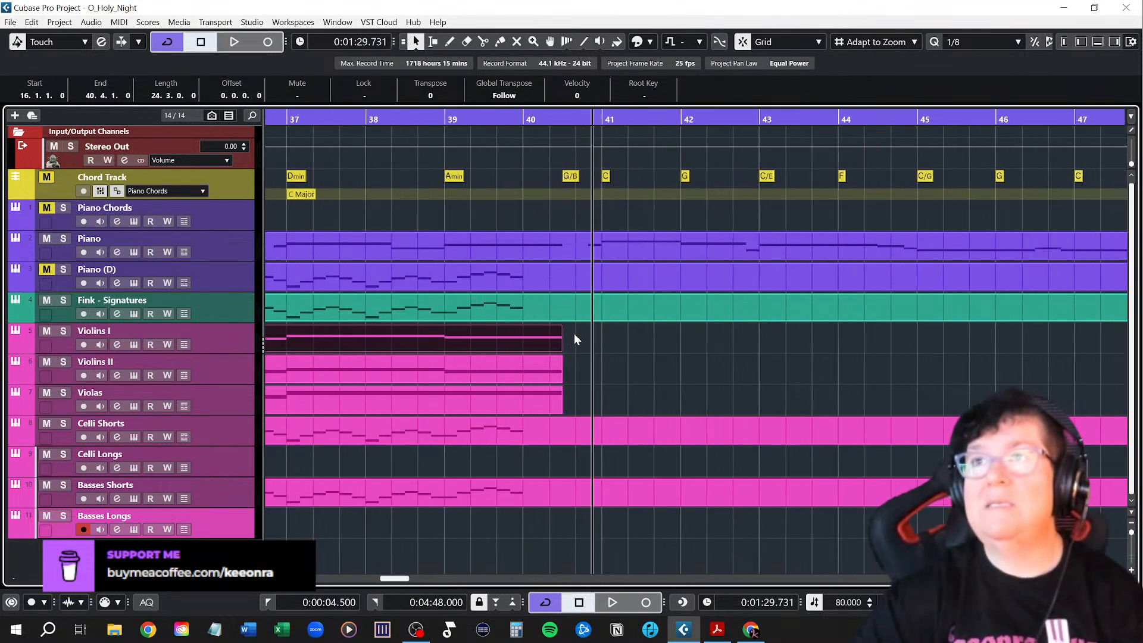
pyautogui.click(555, 117)
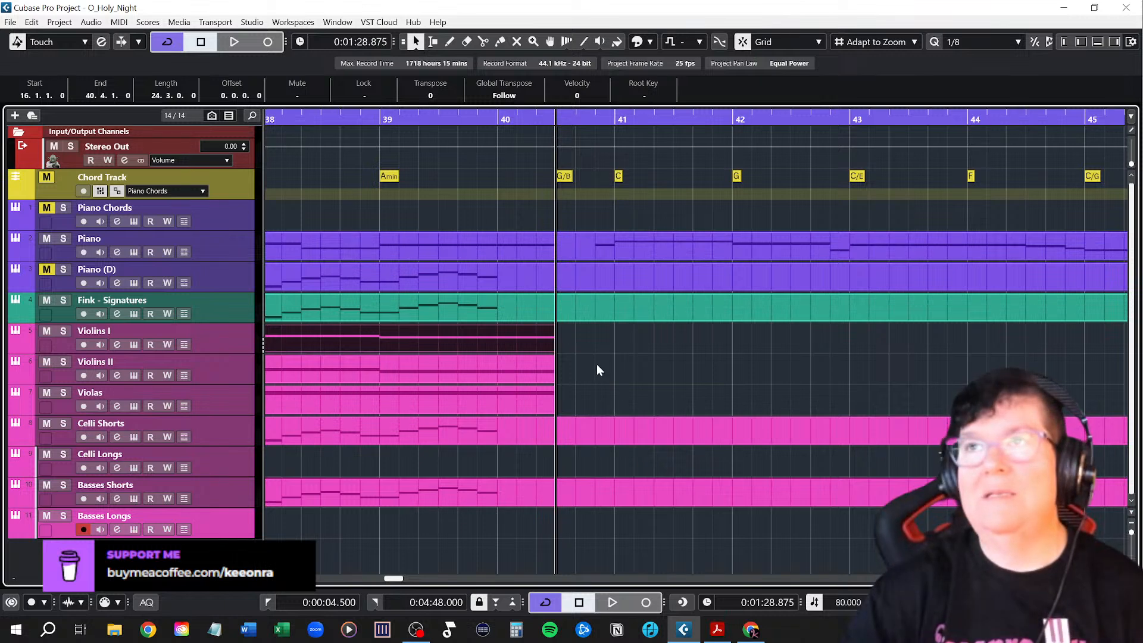
pyautogui.hscroll(-1, 597, 364)
pyautogui.hscroll(3, 597, 365)
pyautogui.scroll(-1, 491, 356)
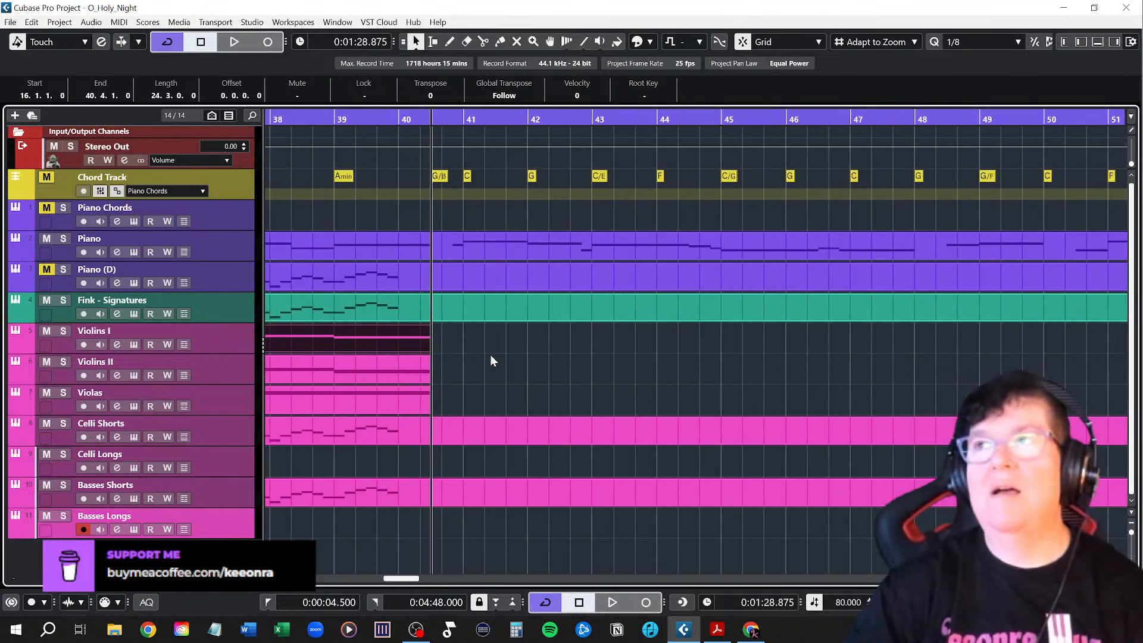
pyautogui.hscroll(4, 464, 352)
pyautogui.hscroll(-4, 440, 360)
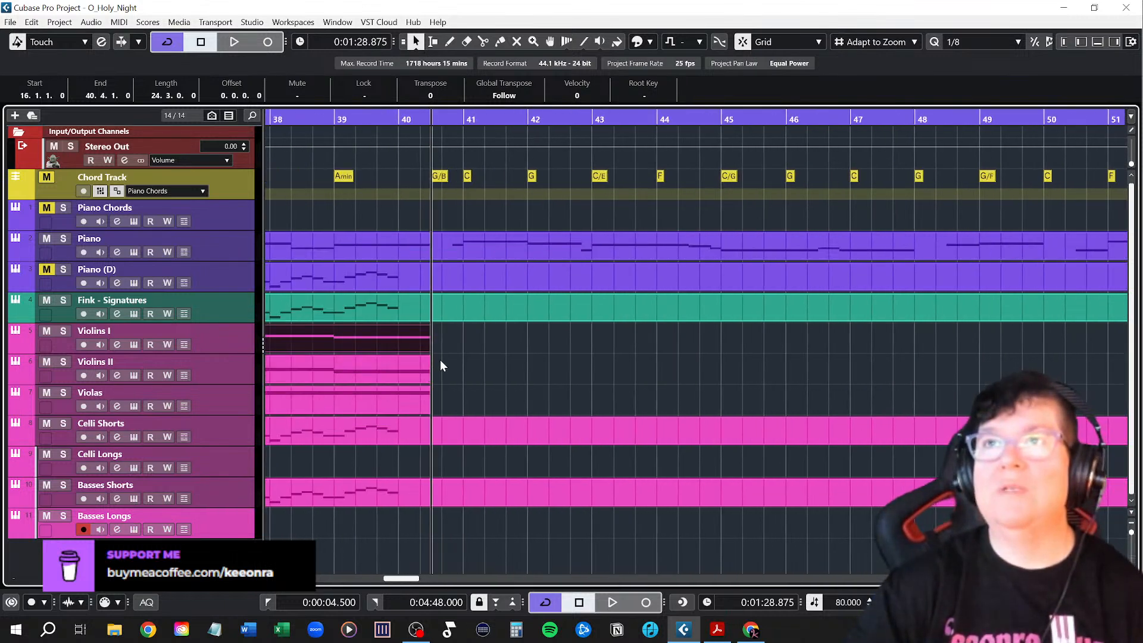
pyautogui.scroll(2, 440, 361)
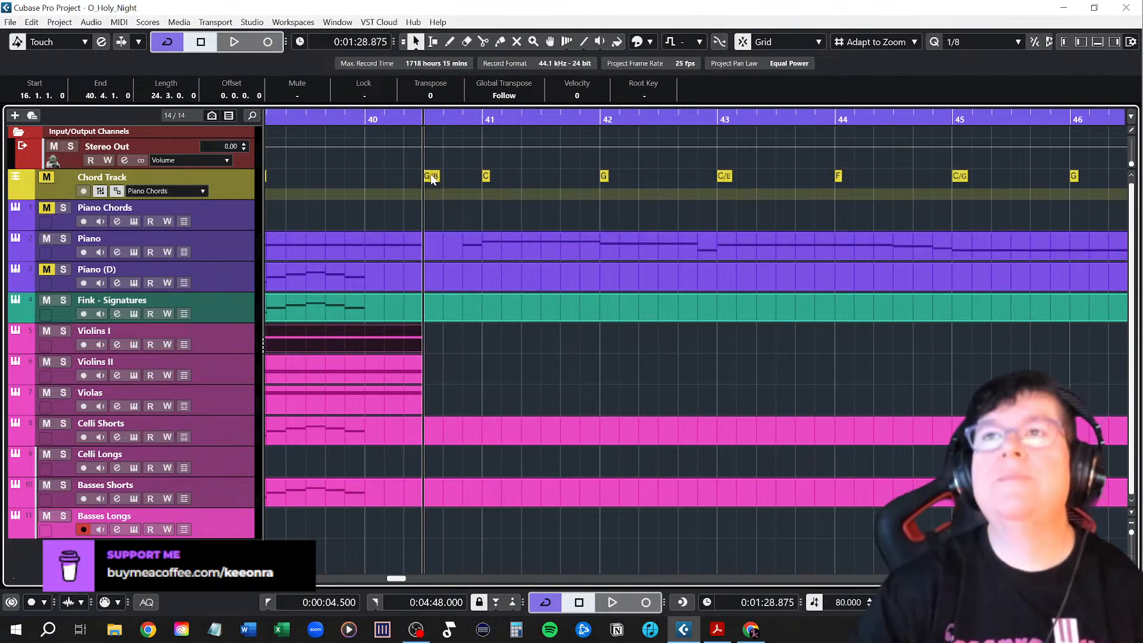
pyautogui.moveTo(431, 174); pyautogui.dragTo(448, 397)
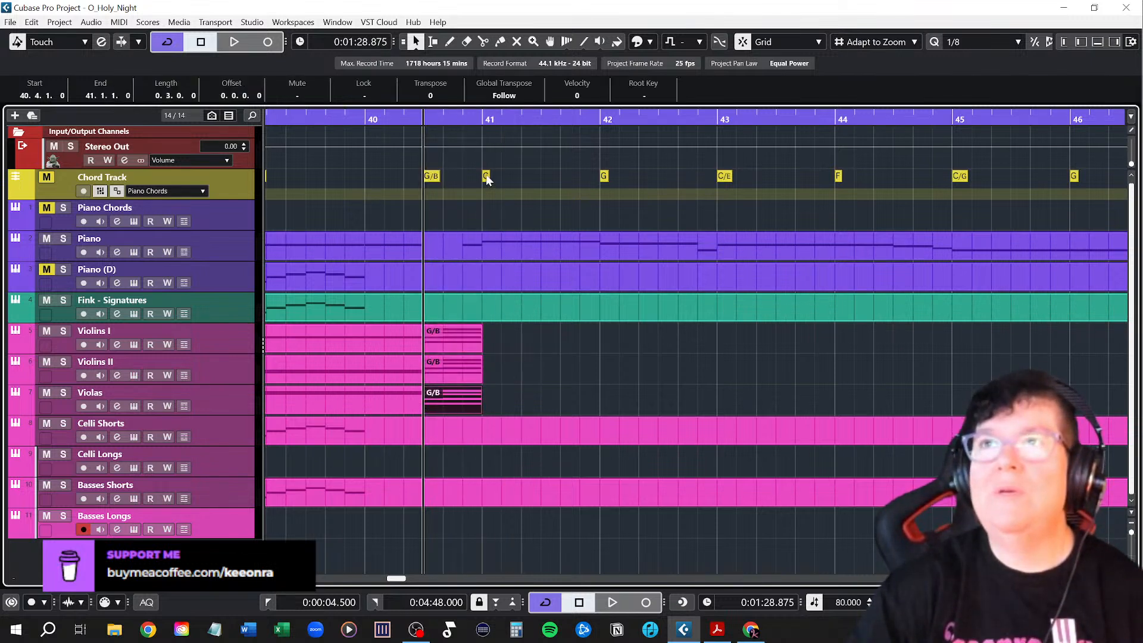
pyautogui.moveTo(486, 180); pyautogui.dragTo(497, 395)
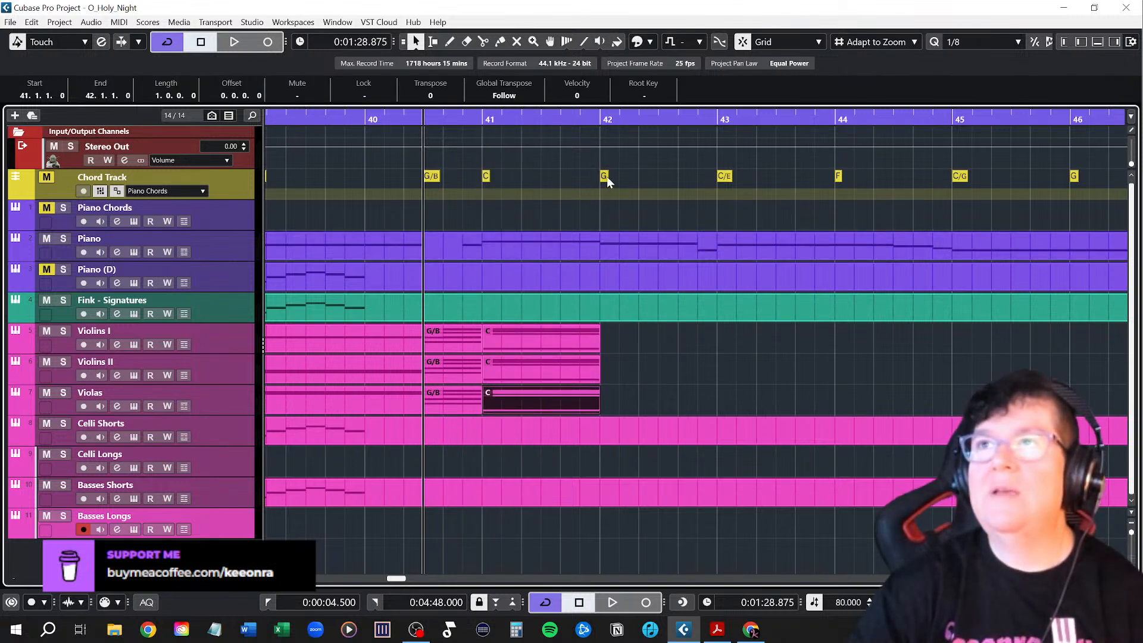
pyautogui.moveTo(606, 176); pyautogui.dragTo(629, 399)
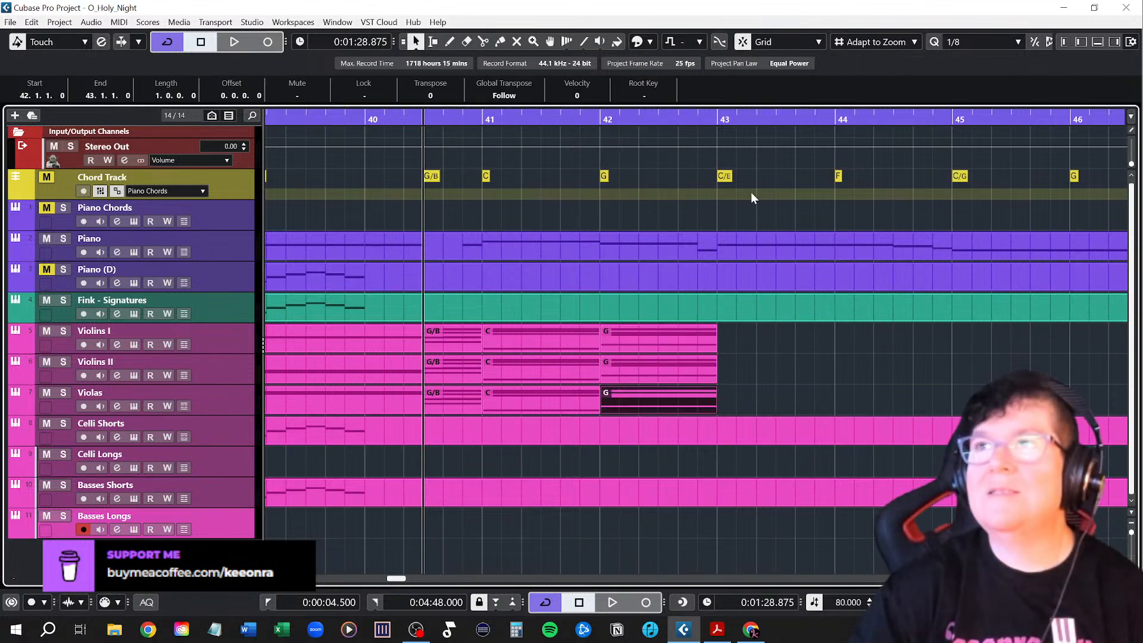
pyautogui.moveTo(723, 175); pyautogui.dragTo(756, 402)
# Place the F chord at bar 44 and the C/G chord at bar 45 on Violins I, Violins II and Violas
pyautogui.hscroll(5, 828, 413)
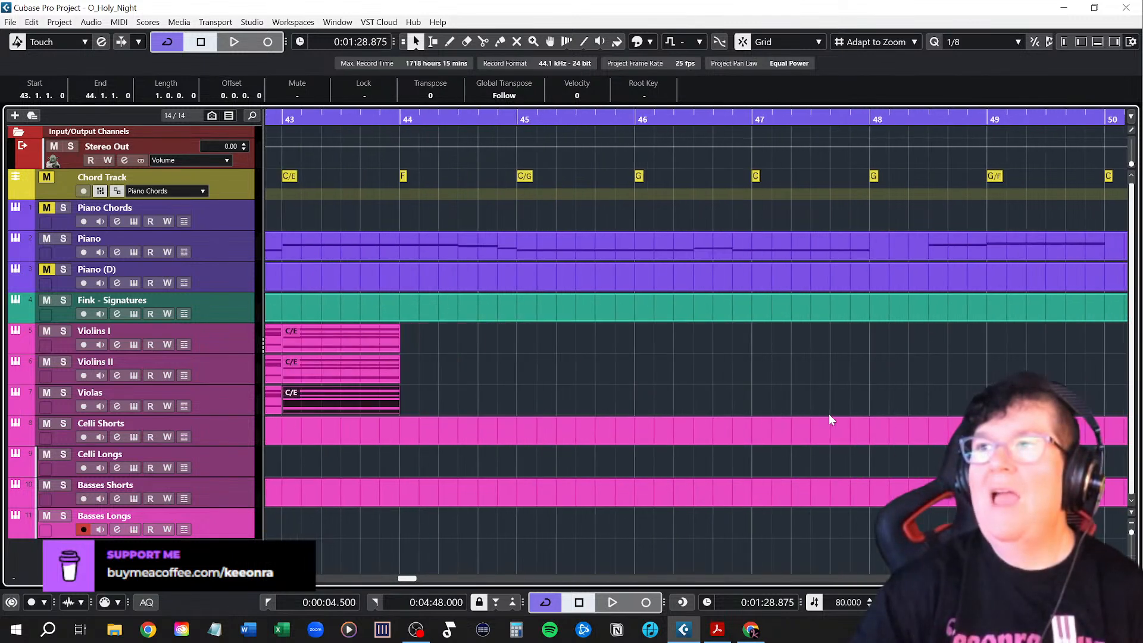
pyautogui.hscroll(-1, 605, 393)
pyautogui.scroll(-4, 677, 400)
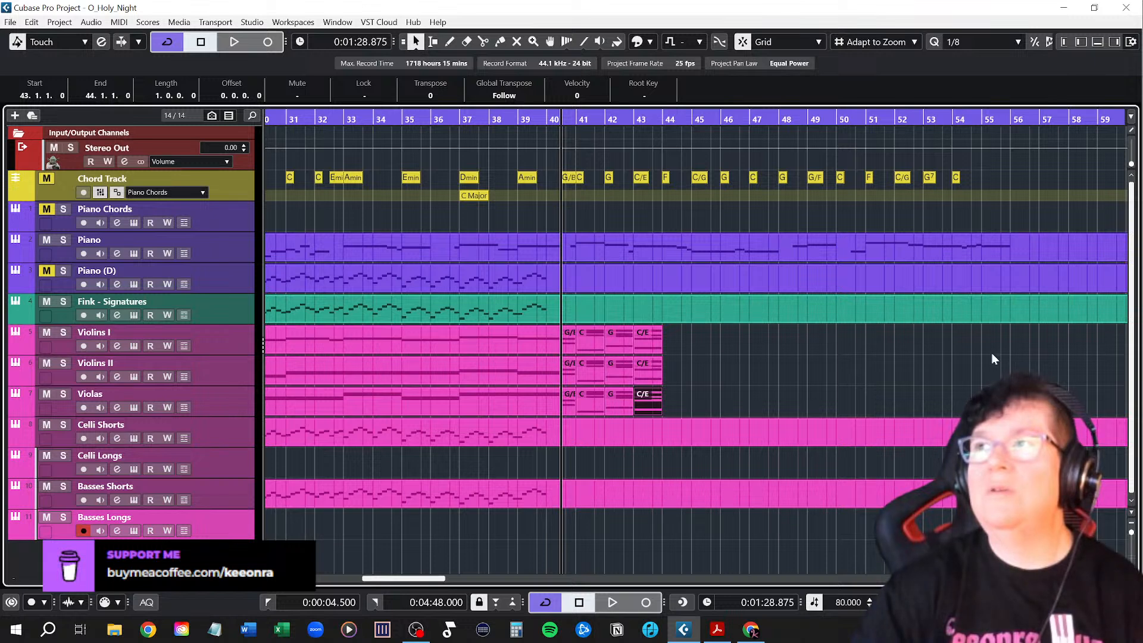
pyautogui.click(1012, 121)
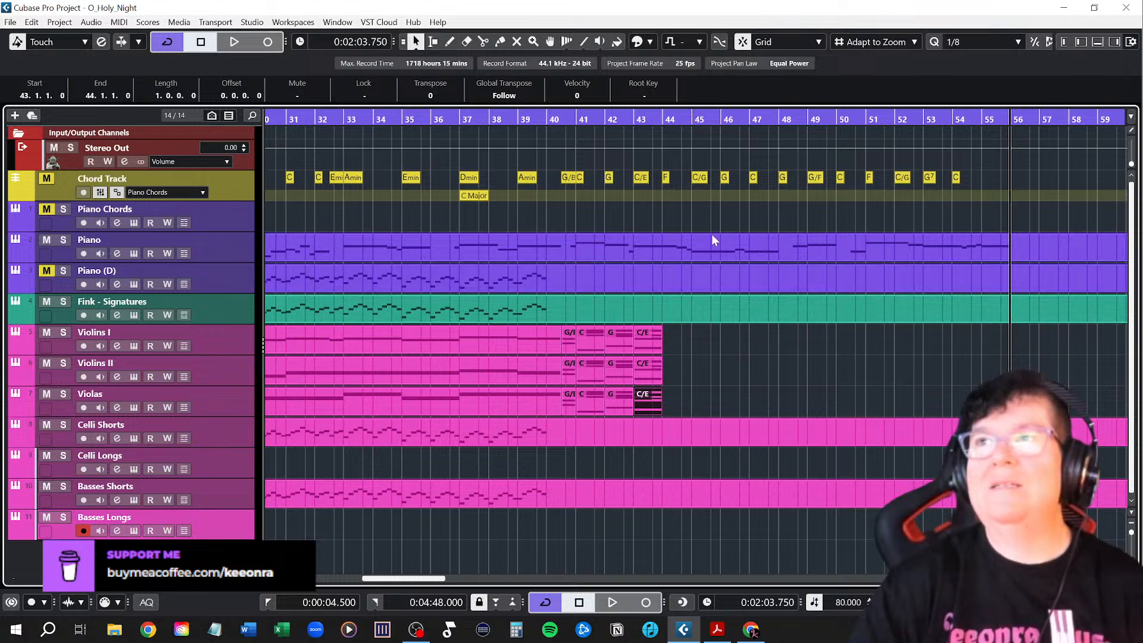
pyautogui.scroll(8, 673, 368)
pyautogui.click(668, 365)
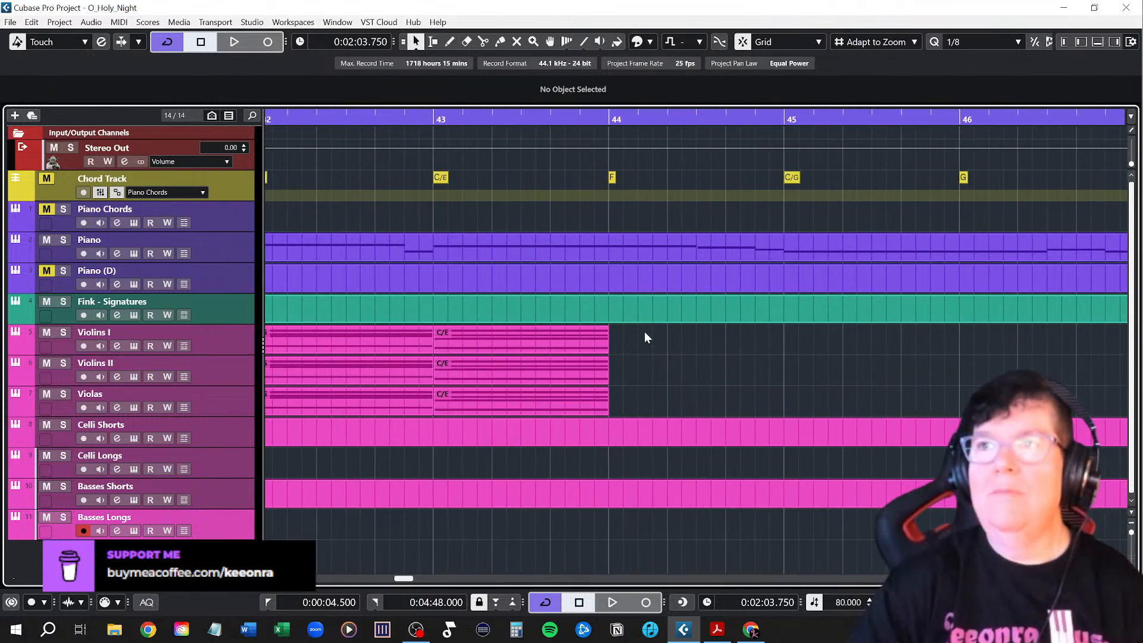
pyautogui.click(605, 119)
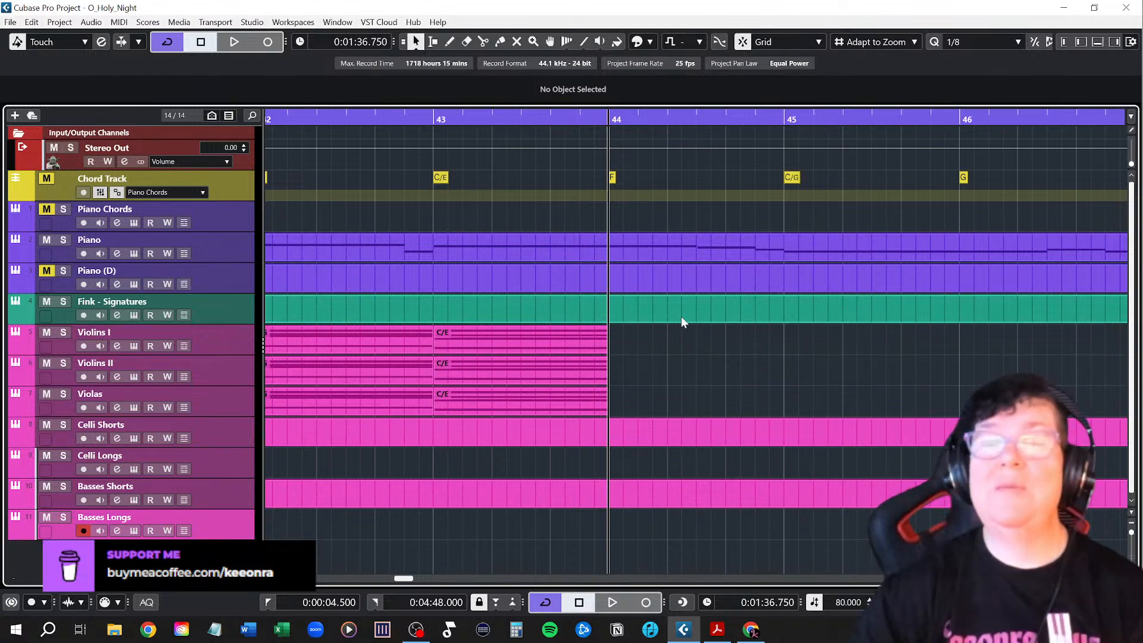
pyautogui.scroll(1, 658, 317)
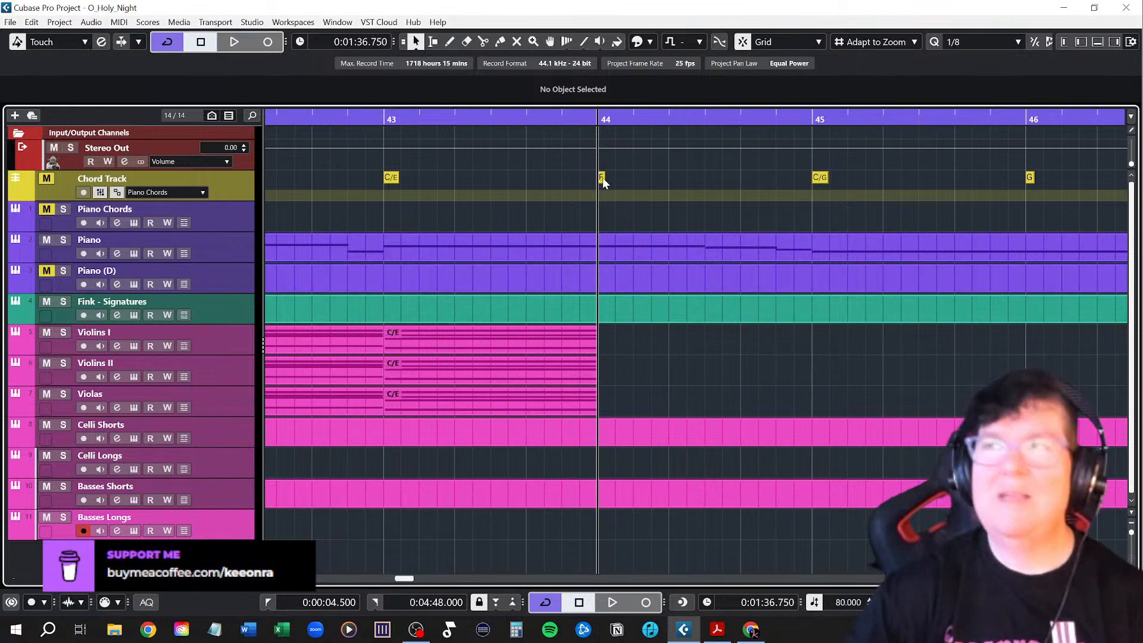
pyautogui.moveTo(602, 177); pyautogui.dragTo(658, 396)
pyautogui.moveTo(819, 177); pyautogui.dragTo(852, 398)
# Place the G, C and G chords of bars 46 to 48 on Violins I, Violins II and Violas
pyautogui.hscroll(6, 916, 378)
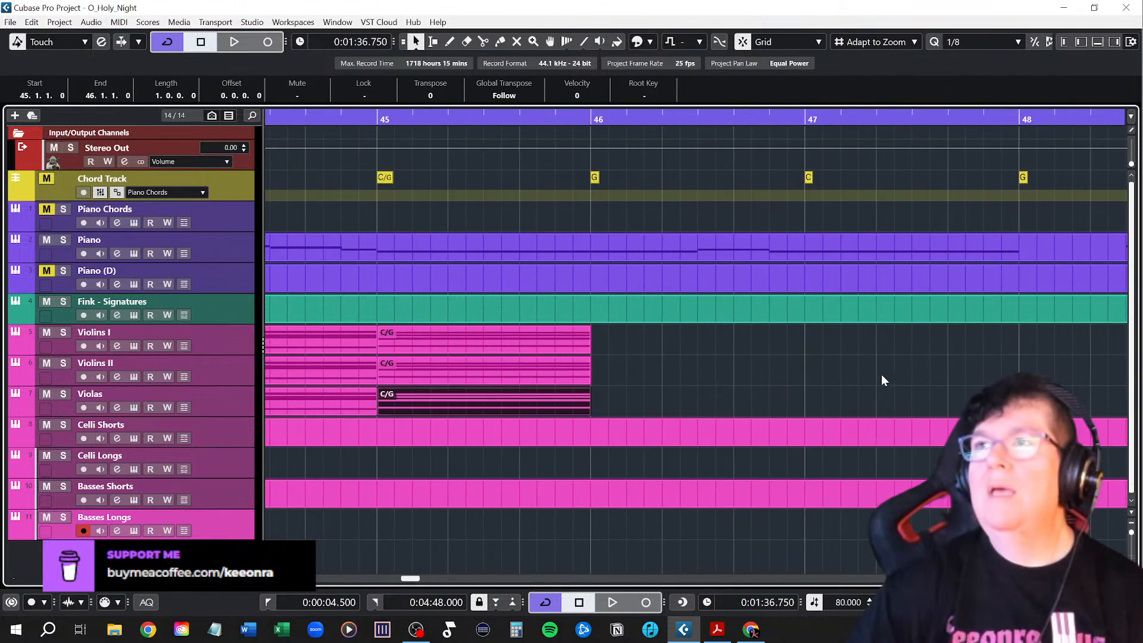
pyautogui.moveTo(420, 178); pyautogui.dragTo(466, 395)
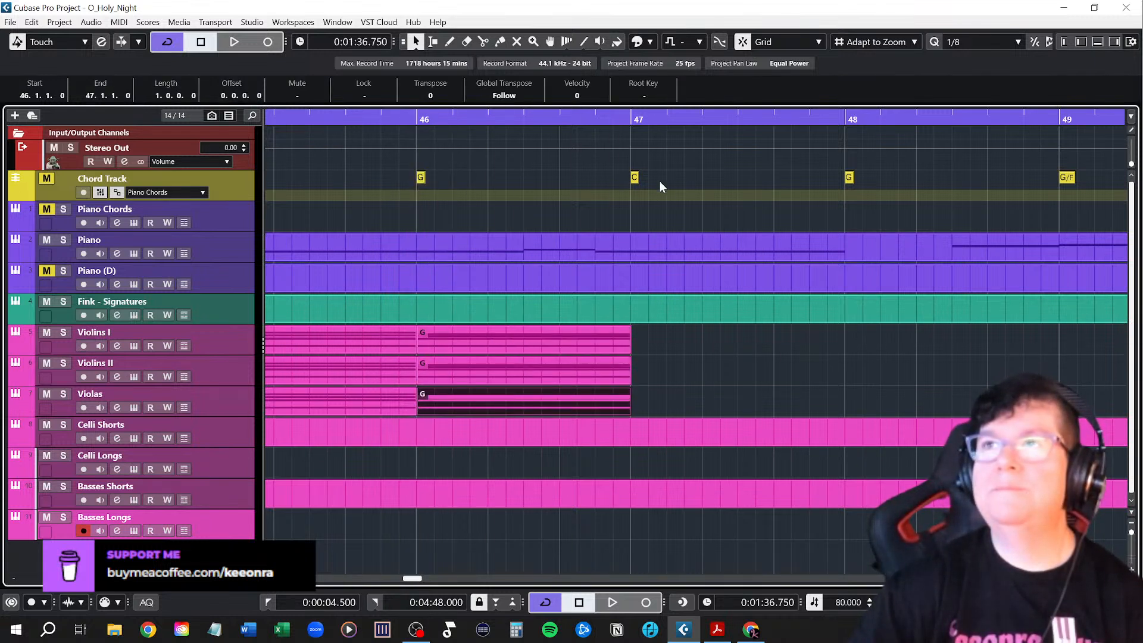
pyautogui.moveTo(637, 177); pyautogui.dragTo(770, 385)
pyautogui.hscroll(3, 874, 378)
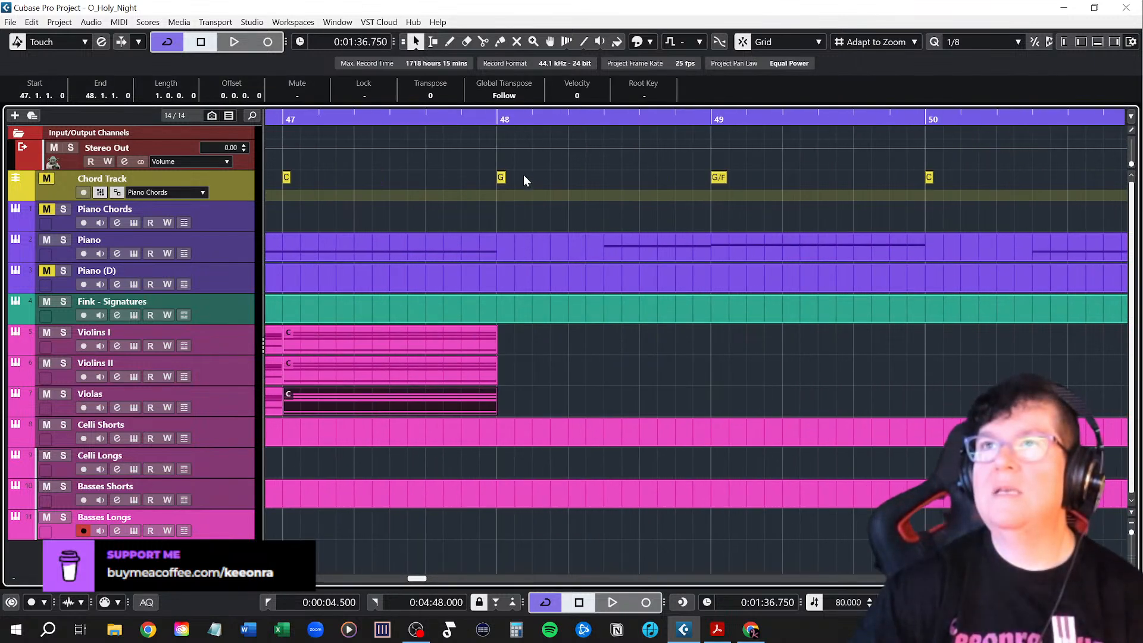
pyautogui.moveTo(504, 175); pyautogui.dragTo(581, 403)
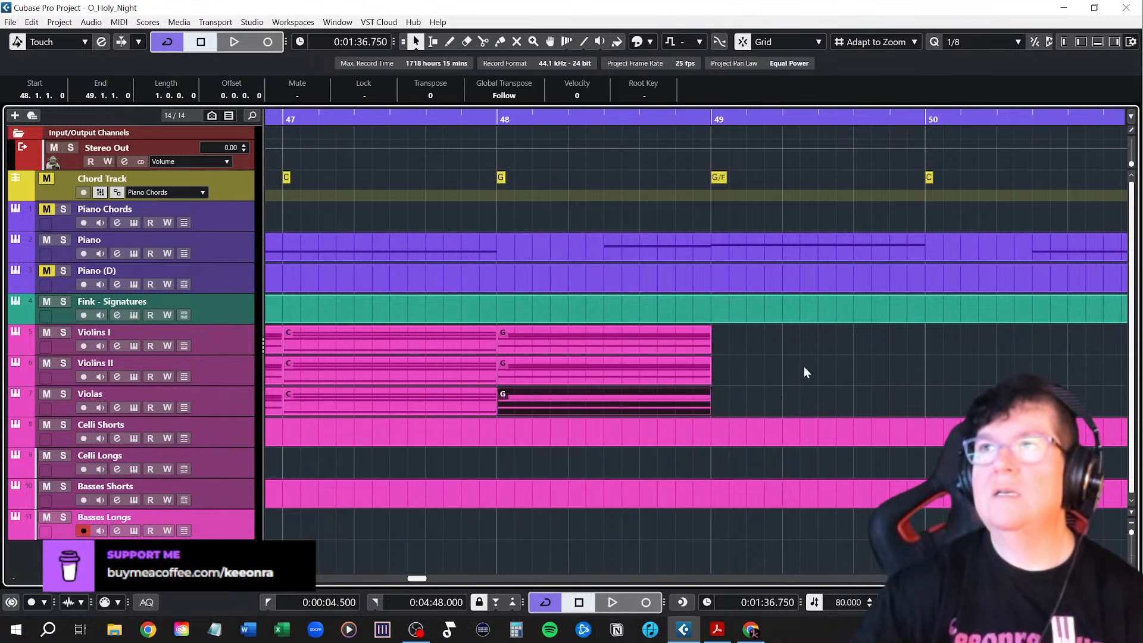
# Place the G/F, C and F chords of bars 49 to 51 on Violins I, Violins II and Violas
pyautogui.hscroll(3, 774, 363)
pyautogui.scroll(-4, 674, 345)
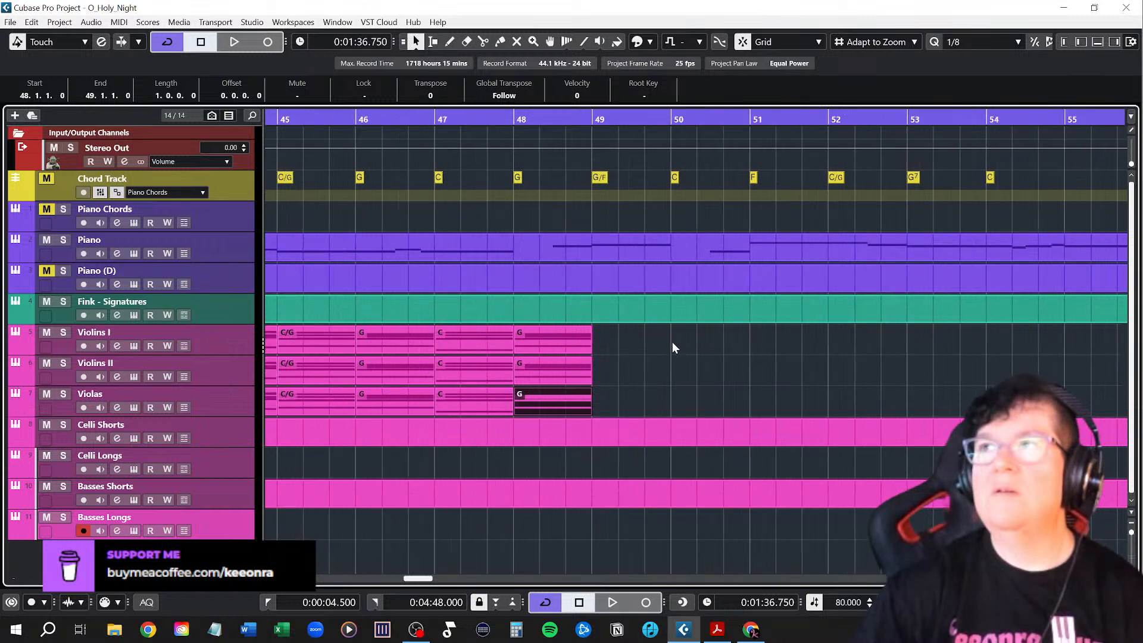
pyautogui.hscroll(3, 758, 349)
pyautogui.hscroll(-2, 758, 355)
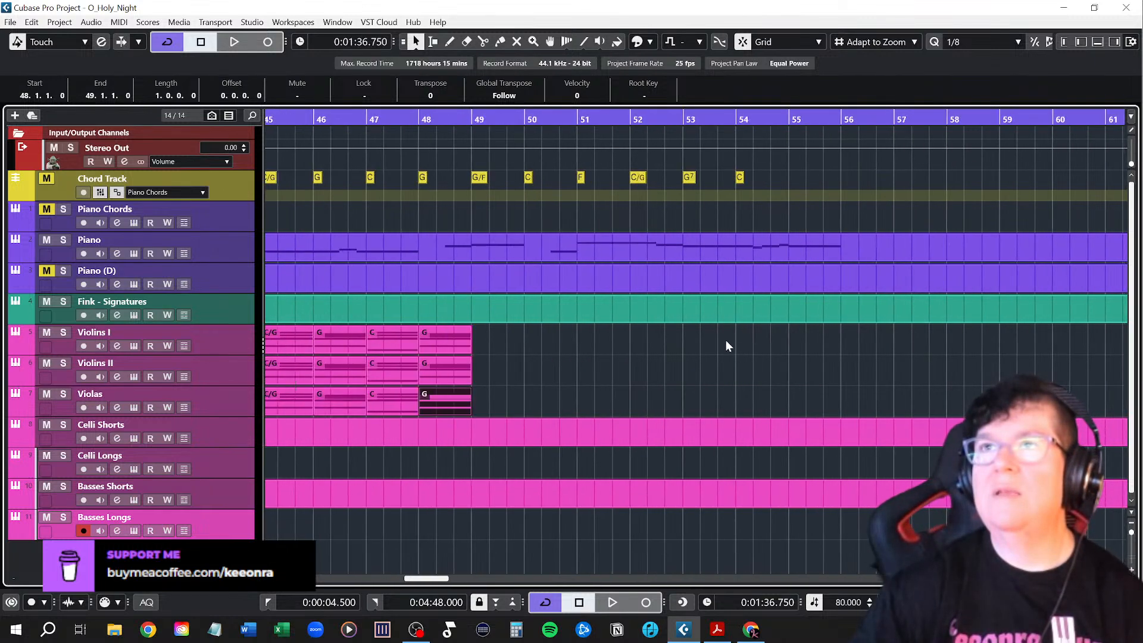
pyautogui.moveTo(480, 176); pyautogui.dragTo(502, 398)
pyautogui.moveTo(531, 180); pyautogui.dragTo(551, 400)
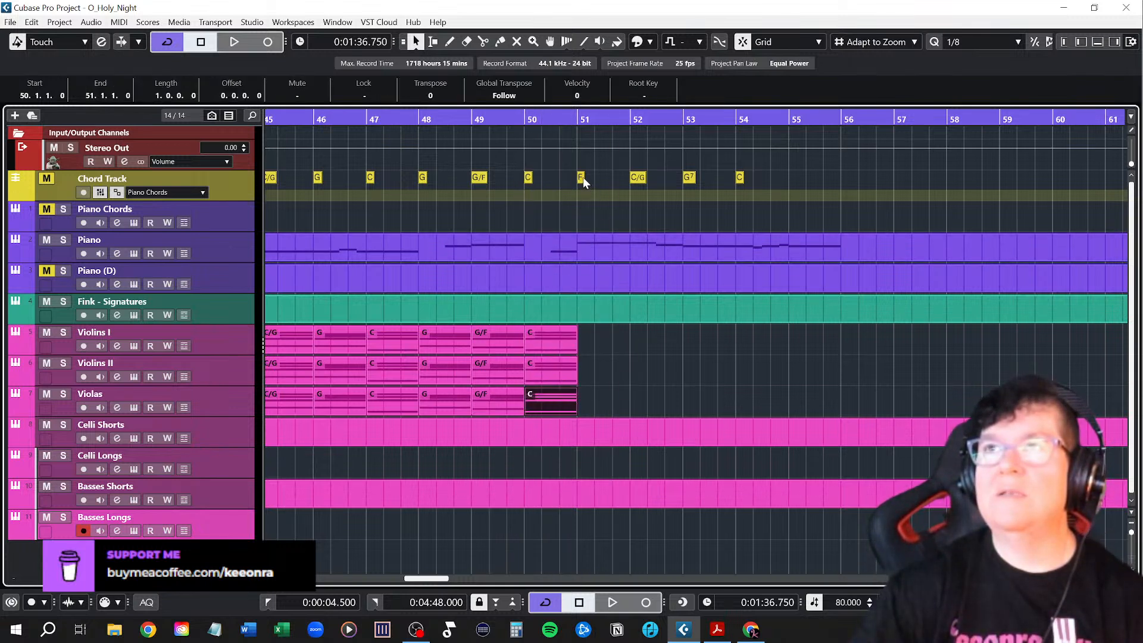
pyautogui.moveTo(583, 181); pyautogui.dragTo(602, 402)
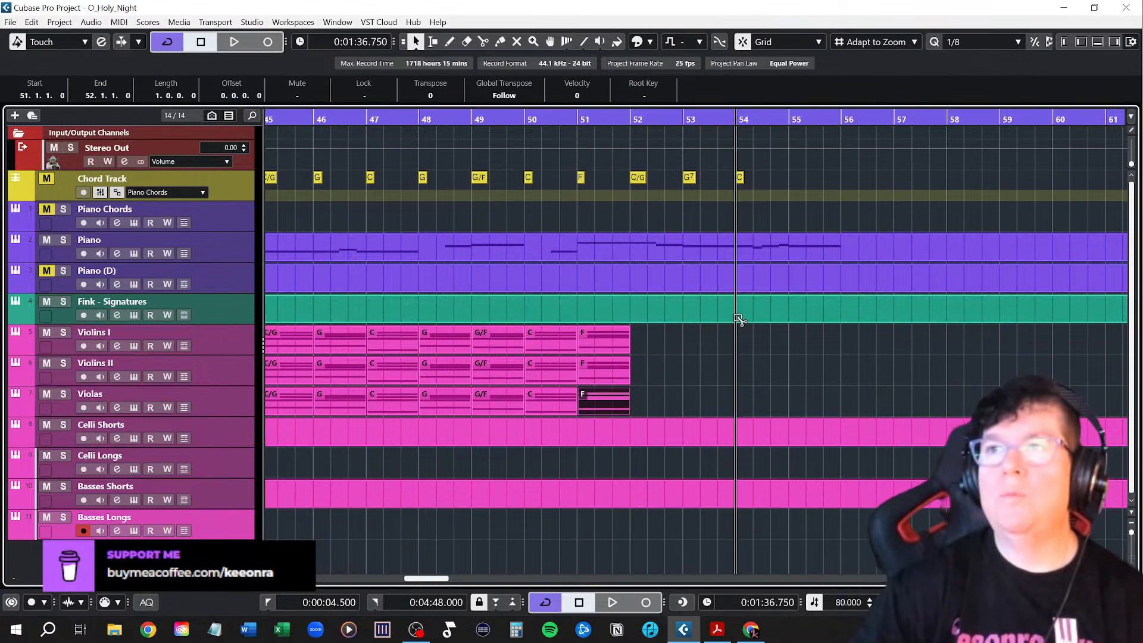
# Place the C/G, G7 and C chords of bars 52 to 54 on Violins I, Violins II and Violas
pyautogui.moveTo(641, 182); pyautogui.dragTo(655, 402)
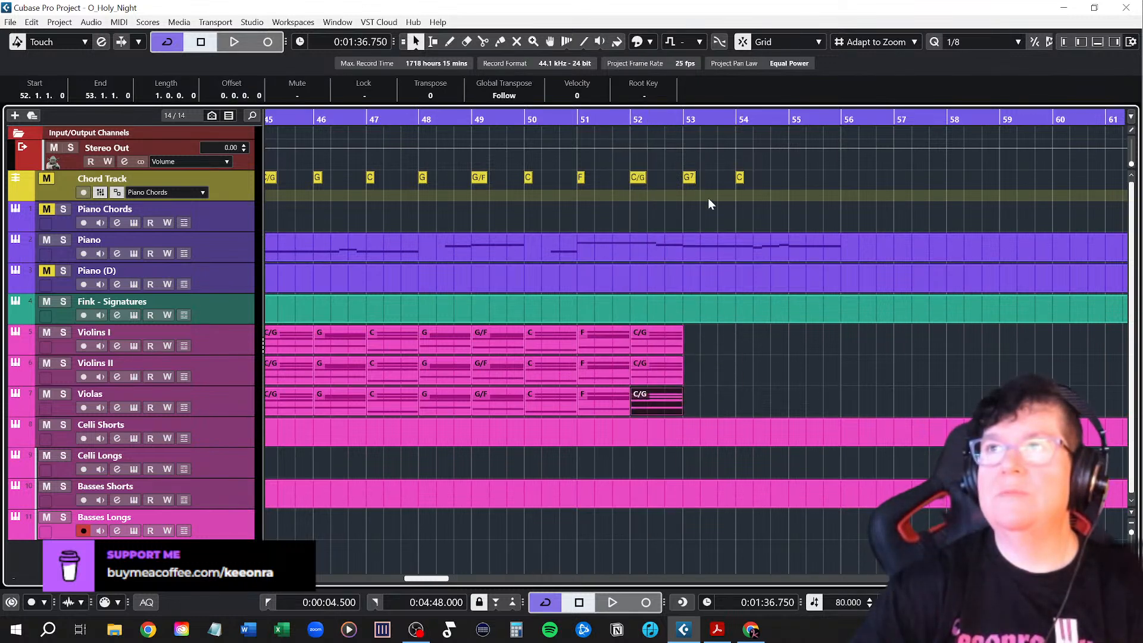
pyautogui.moveTo(692, 177); pyautogui.dragTo(703, 376)
pyautogui.moveTo(704, 376); pyautogui.dragTo(707, 400)
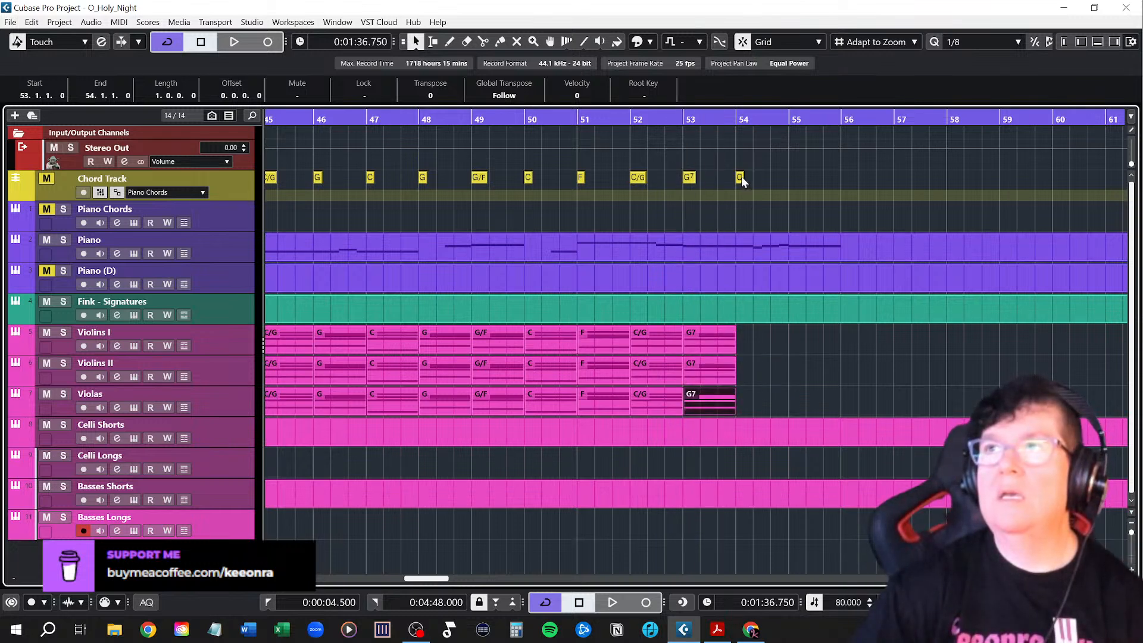
pyautogui.moveTo(741, 178); pyautogui.dragTo(755, 379)
pyautogui.moveTo(754, 378); pyautogui.dragTo(755, 394)
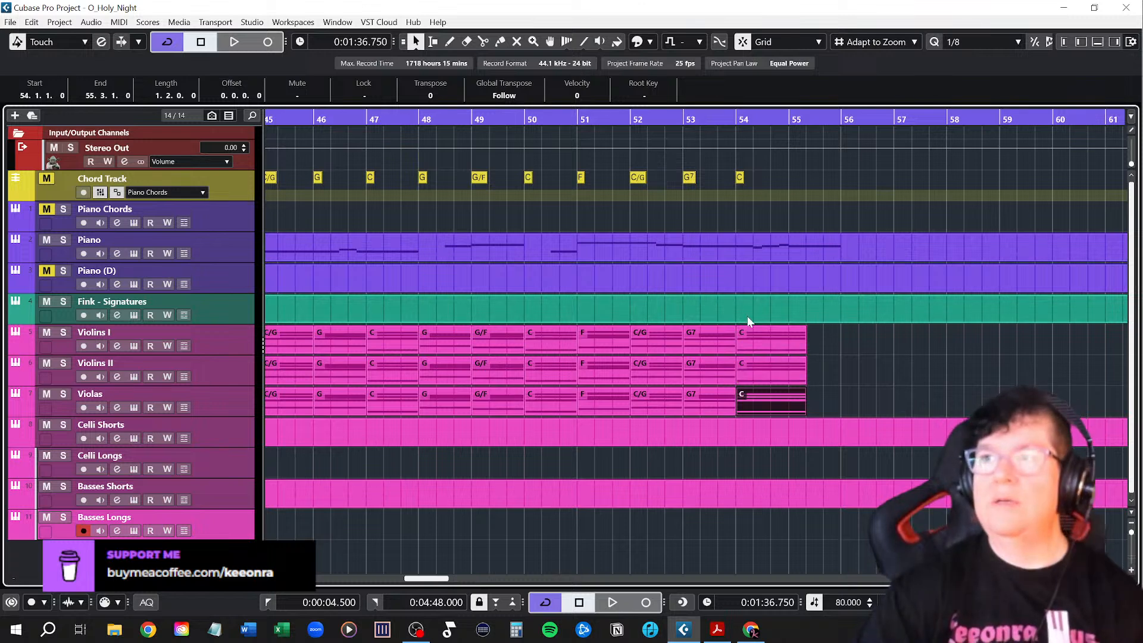
pyautogui.click(817, 365)
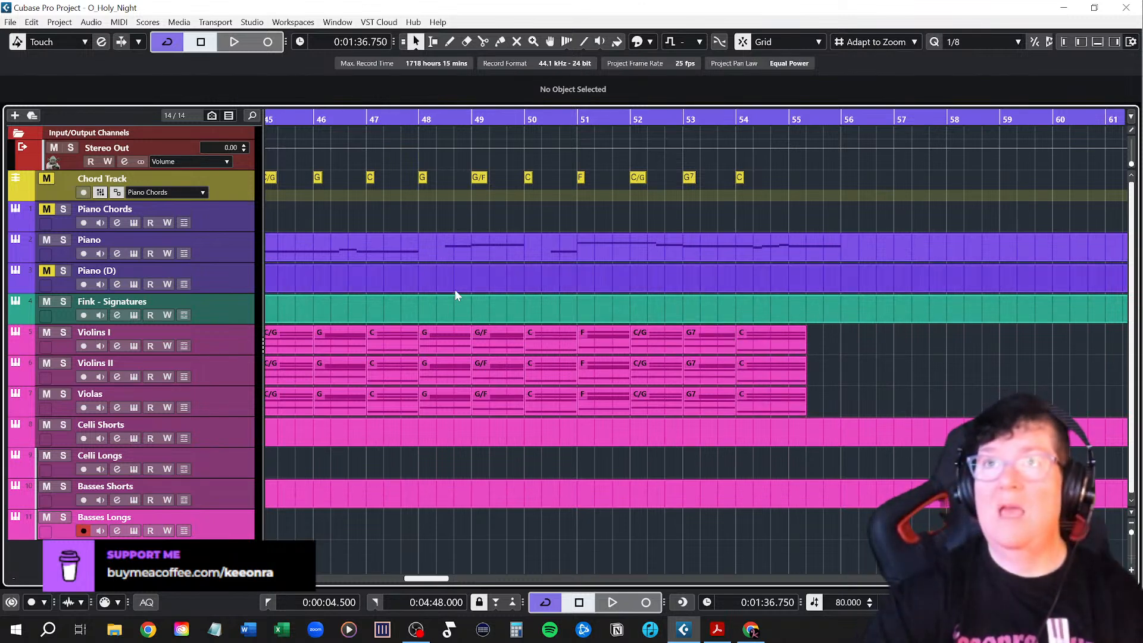
# Glue the long Violins I part and all its chord events through bar 55 into one part
pyautogui.press('g')
pyautogui.press('g')
pyautogui.press('g')
pyautogui.press('g')
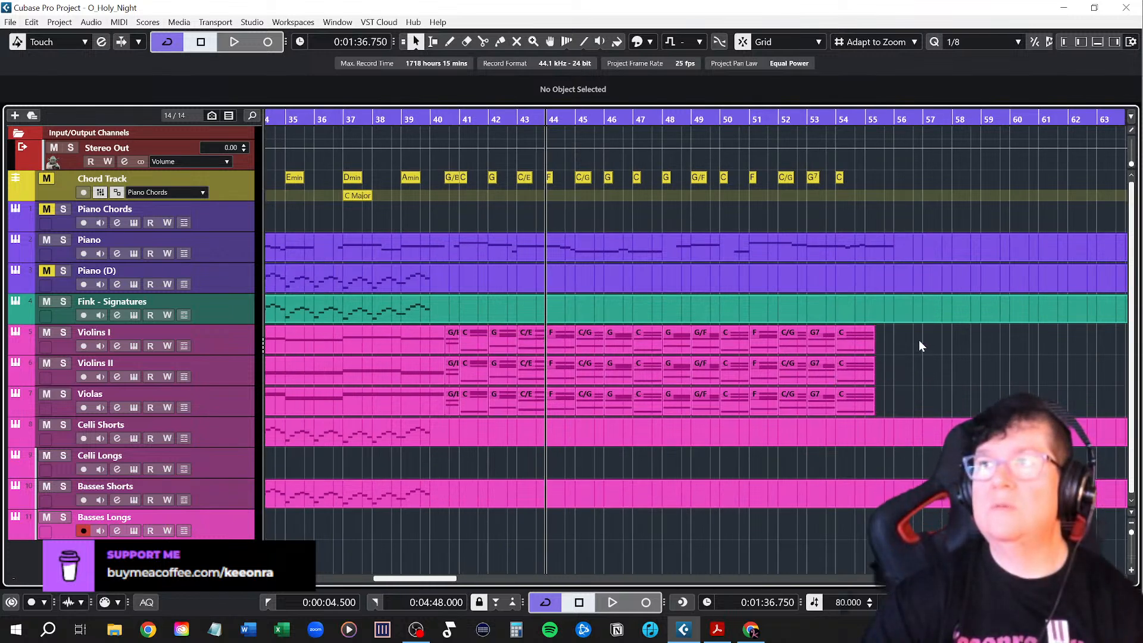
pyautogui.moveTo(833, 344); pyautogui.dragTo(483, 342)
pyautogui.rightClick(931, 348)
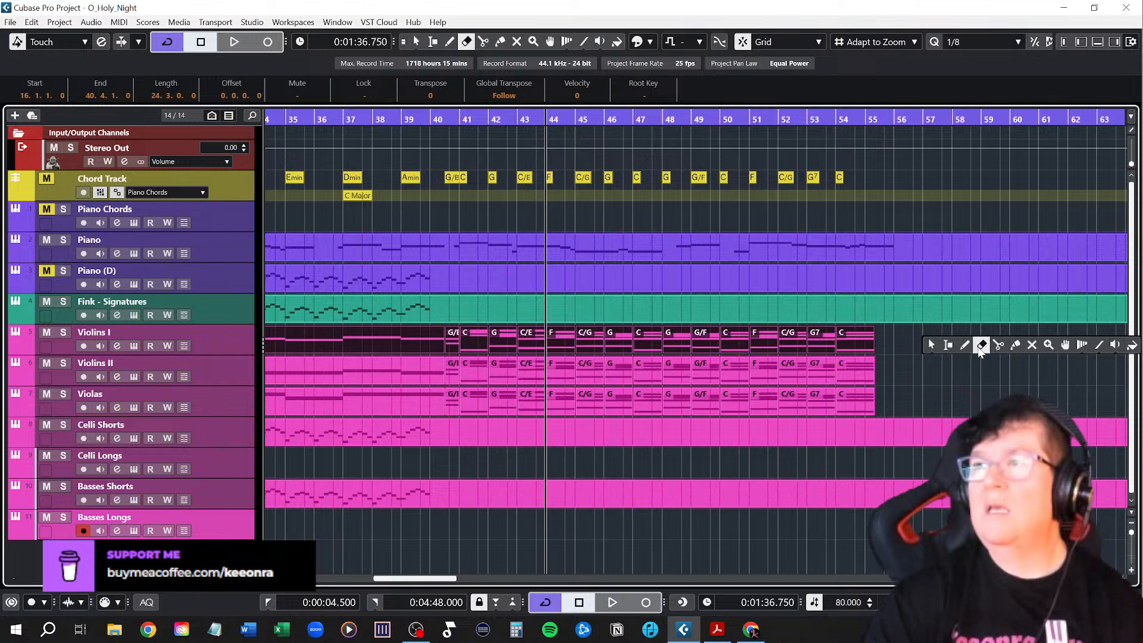
pyautogui.click(1014, 349)
pyautogui.click(767, 334)
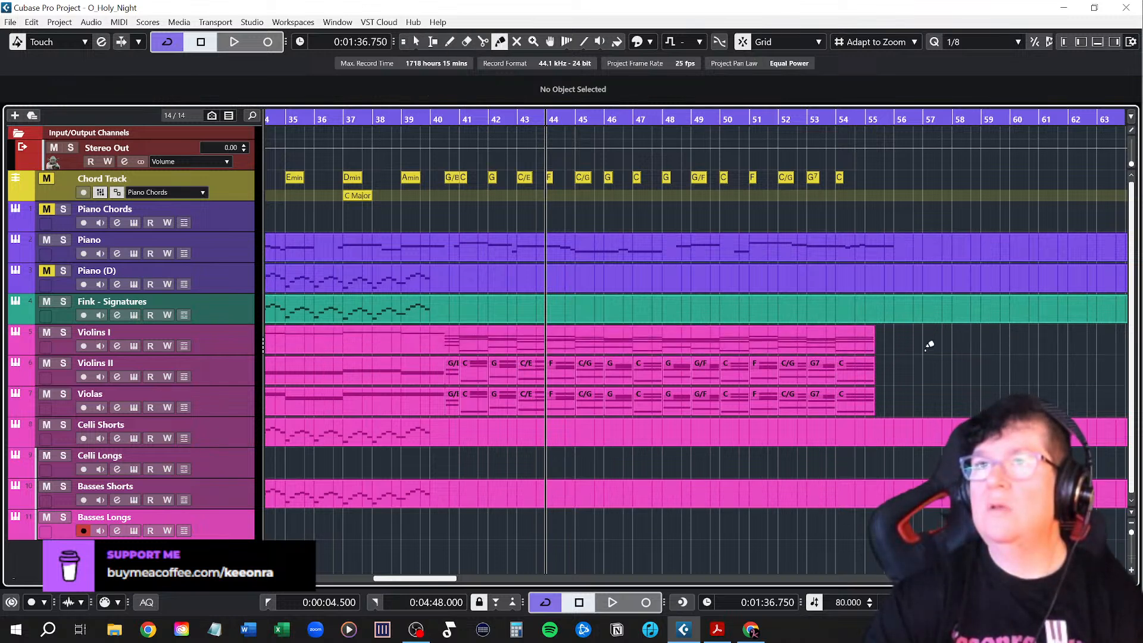
# Glue the Violins II and Violas events into one continuous part per track, and return to the Object Selection tool
pyautogui.press('1')
pyautogui.moveTo(701, 376); pyautogui.dragTo(403, 365)
pyautogui.click(927, 390)
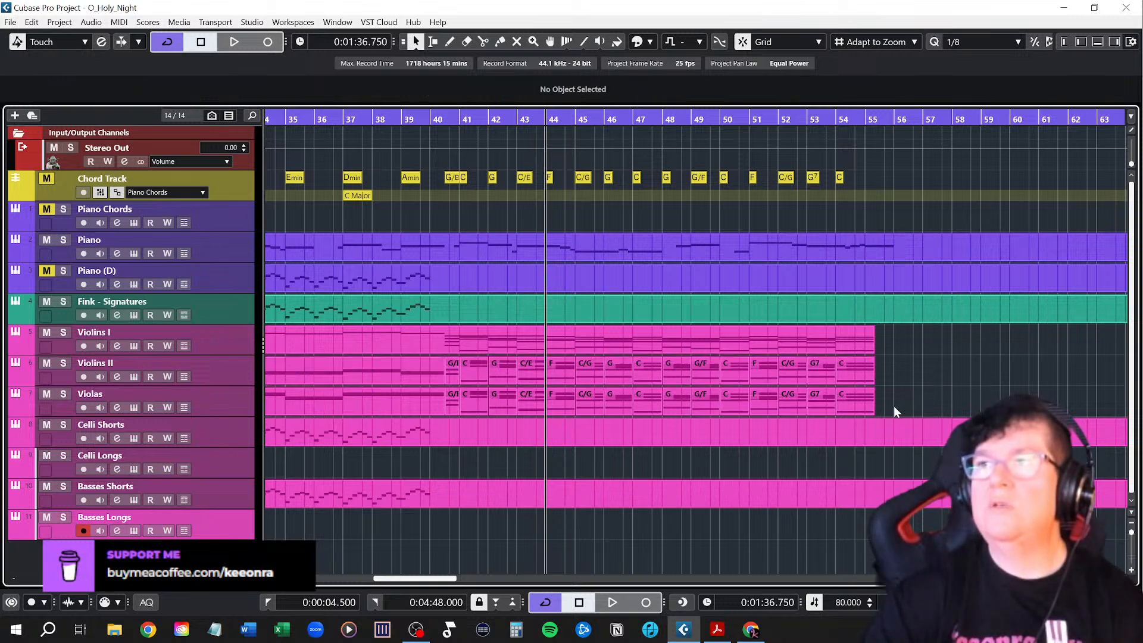
pyautogui.moveTo(894, 407); pyautogui.dragTo(404, 366)
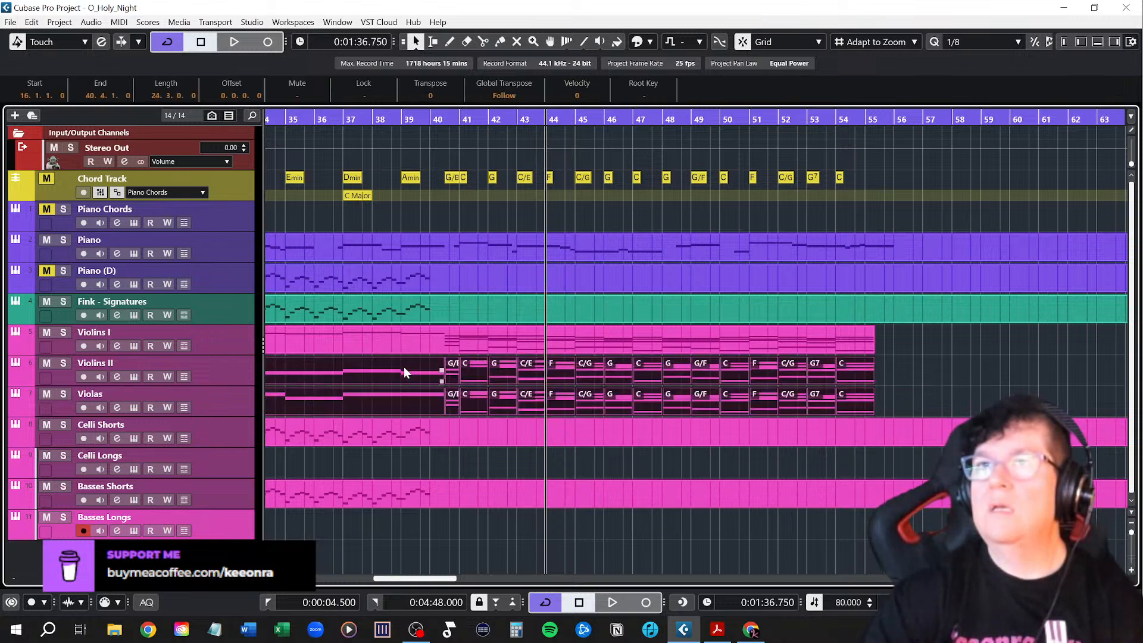
pyautogui.rightClick(948, 373)
pyautogui.click(1019, 368)
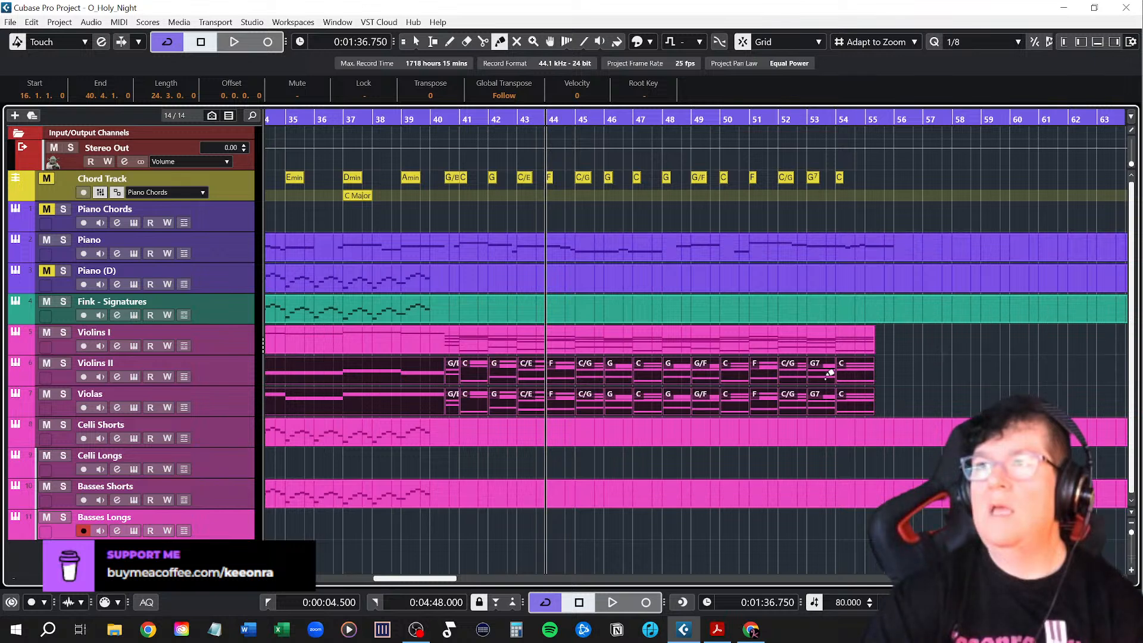
pyautogui.click(829, 373)
pyautogui.rightClick(924, 377)
pyautogui.click(945, 377)
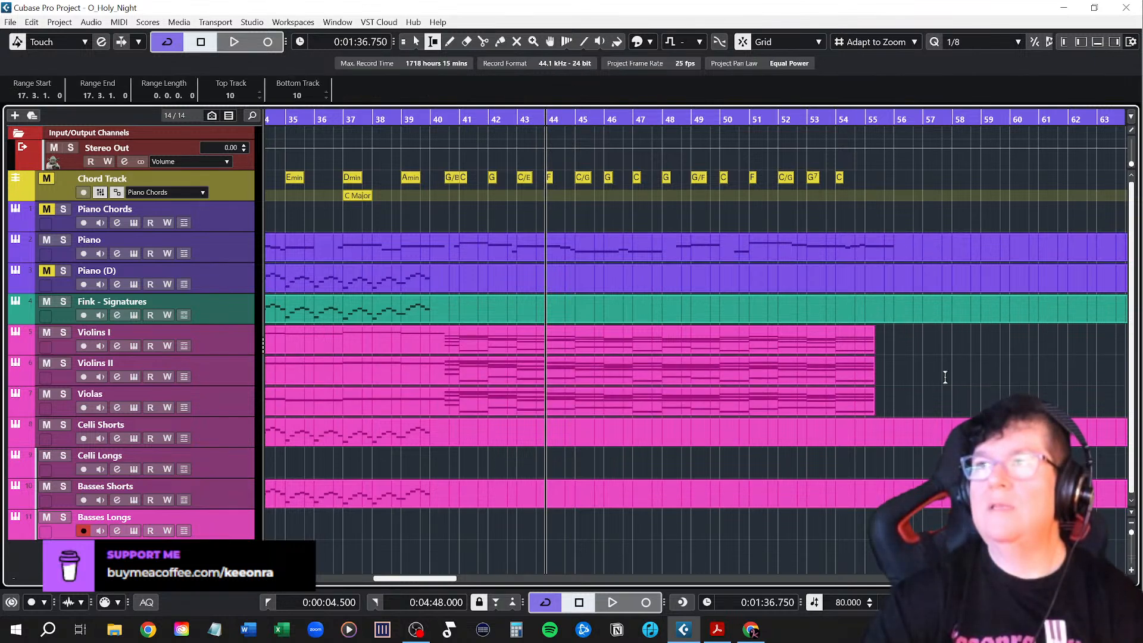
pyautogui.click(909, 375)
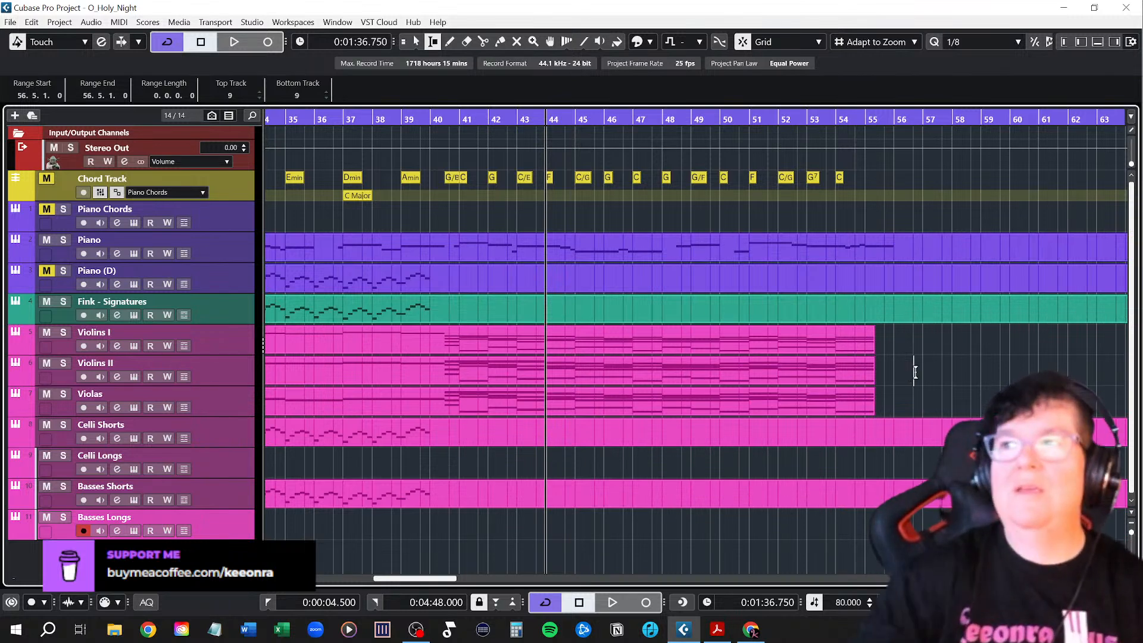
pyautogui.press('1')
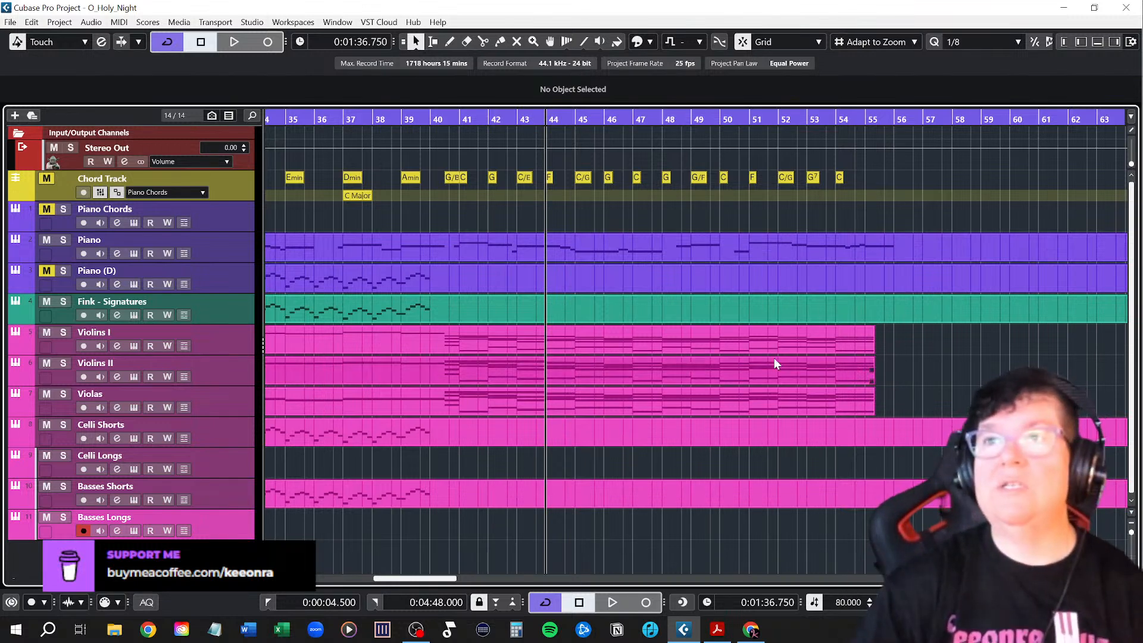
# Set the playhead to bar 40 and open the glued Violins I part in the Key Editor at the chords of bars 40 to 54
pyautogui.click(430, 118)
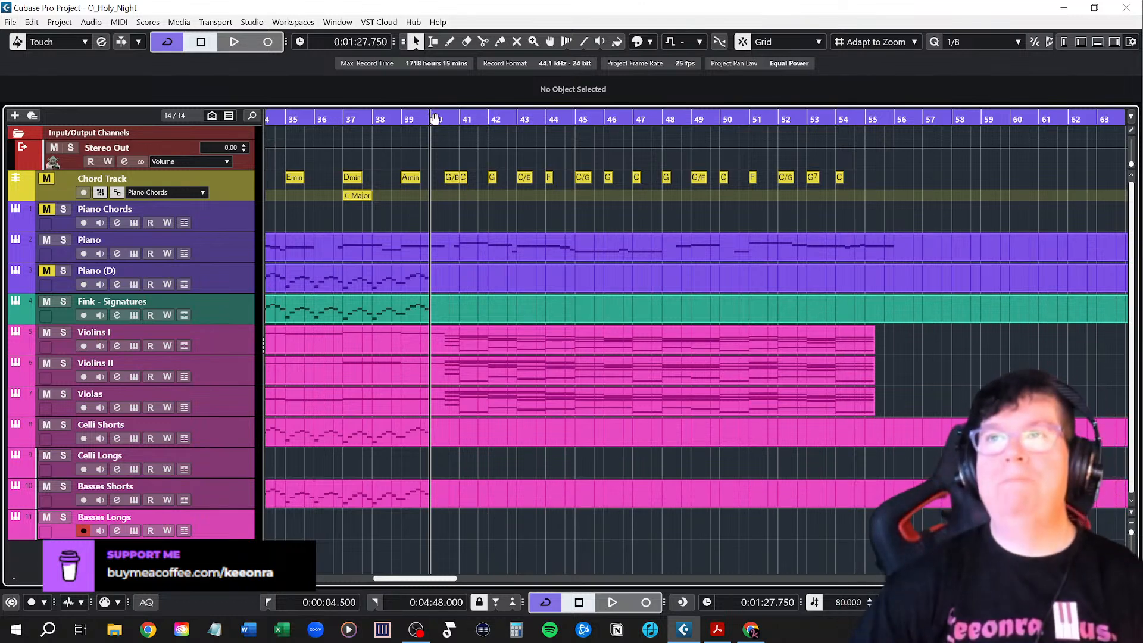
pyautogui.scroll(2, 448, 343)
pyautogui.scroll(2, 447, 338)
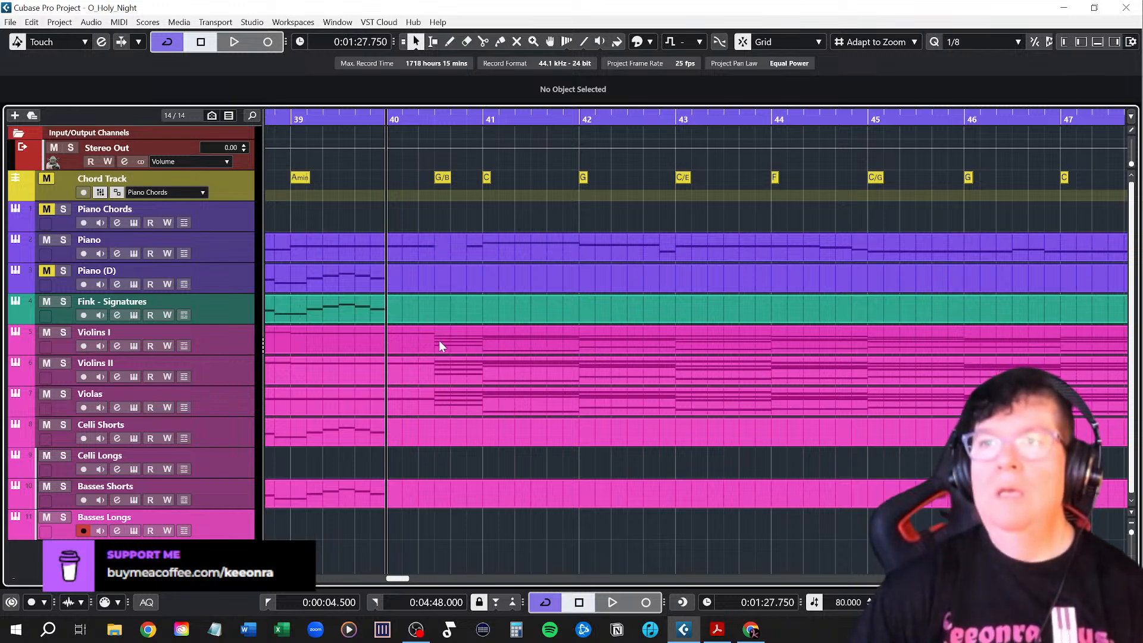
pyautogui.doubleClick(434, 341)
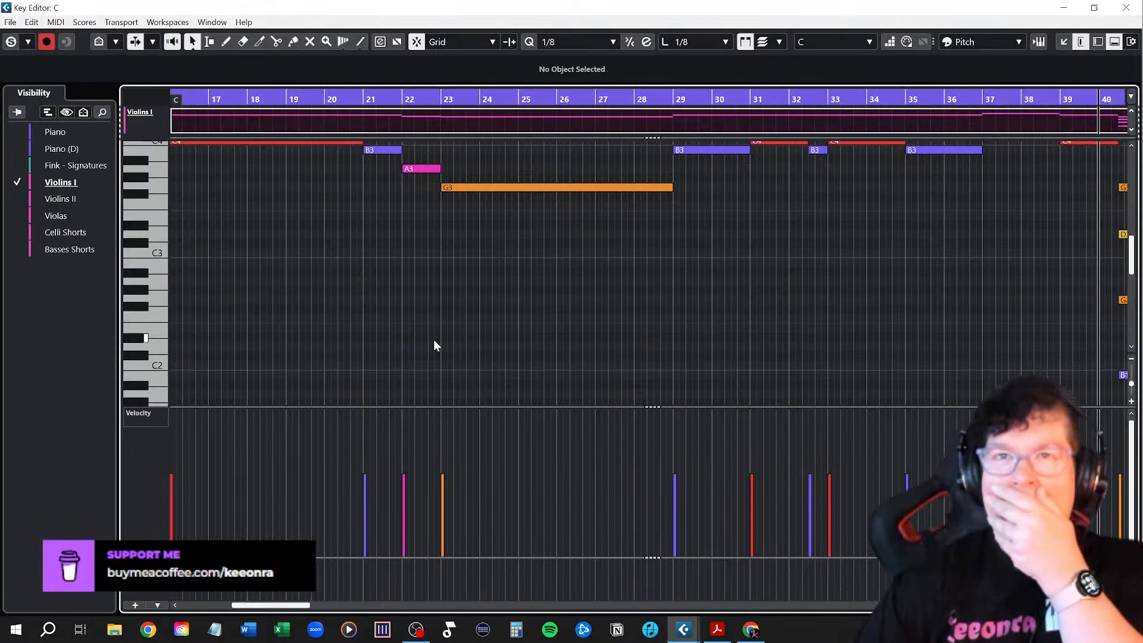
pyautogui.scroll(2, 823, 313)
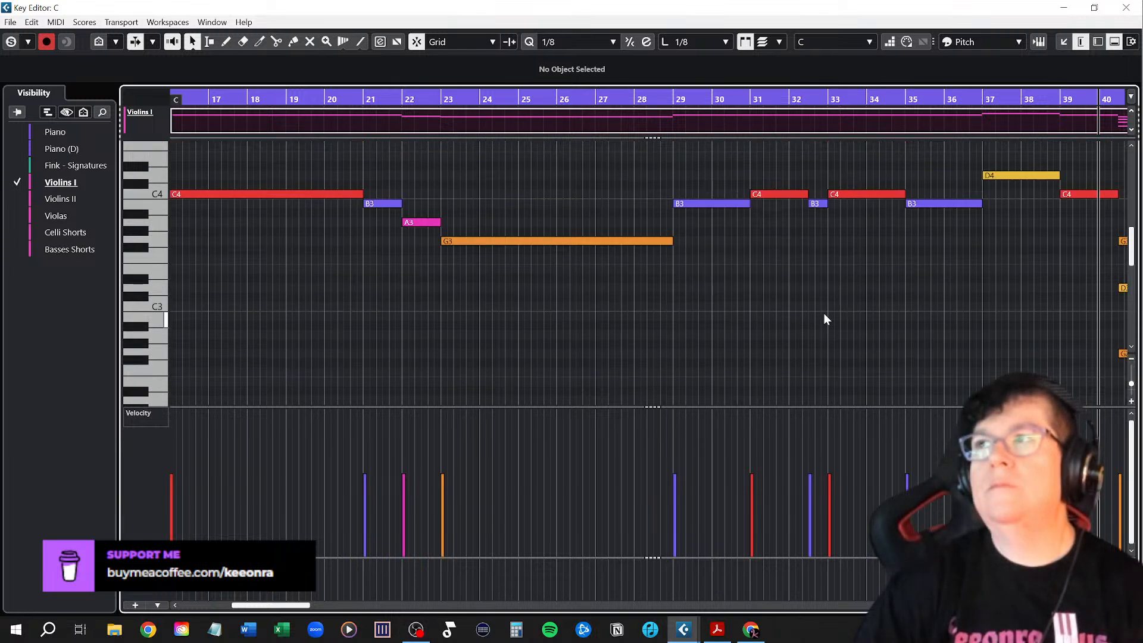
pyautogui.hscroll(10, 841, 323)
pyautogui.scroll(-5, 695, 319)
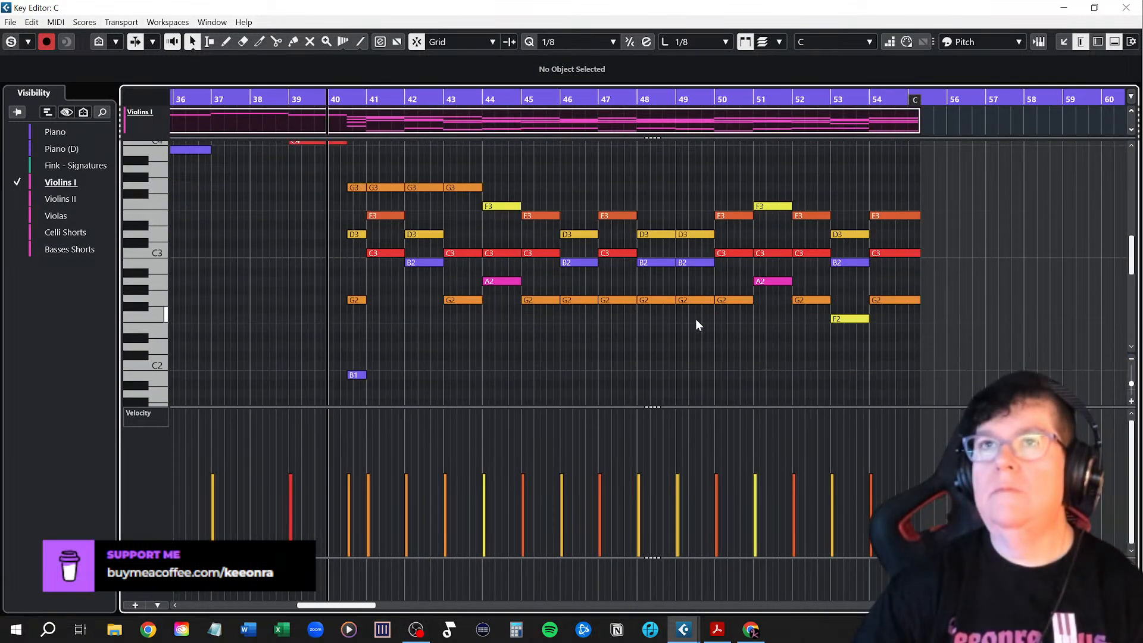
pyautogui.scroll(5, 695, 319)
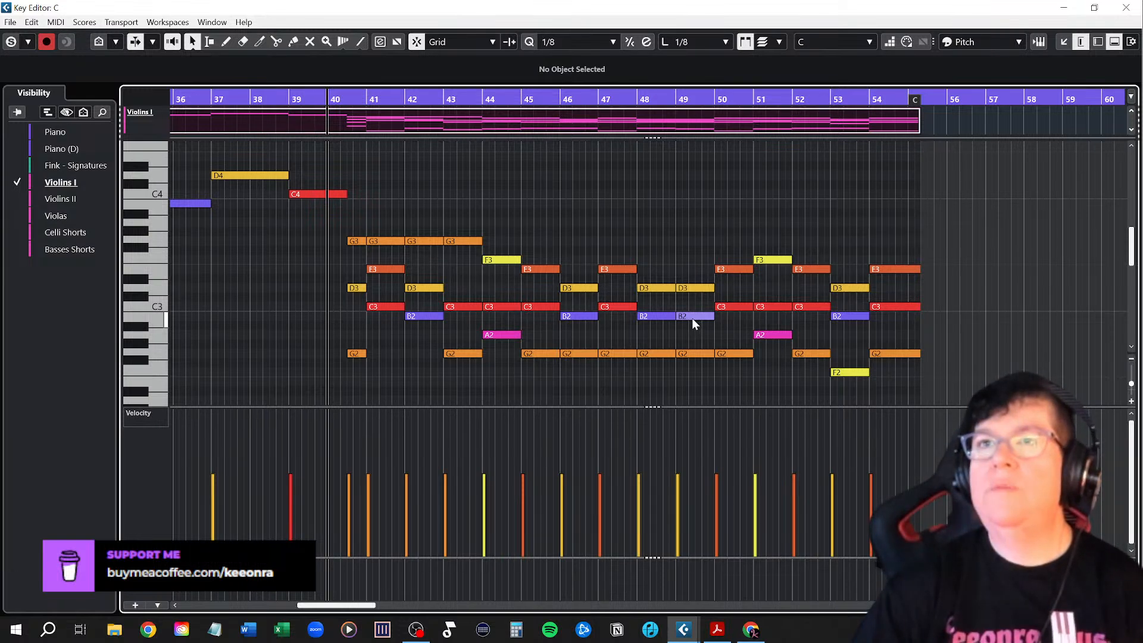
pyautogui.scroll(2, 692, 321)
pyautogui.scroll(-2, 692, 321)
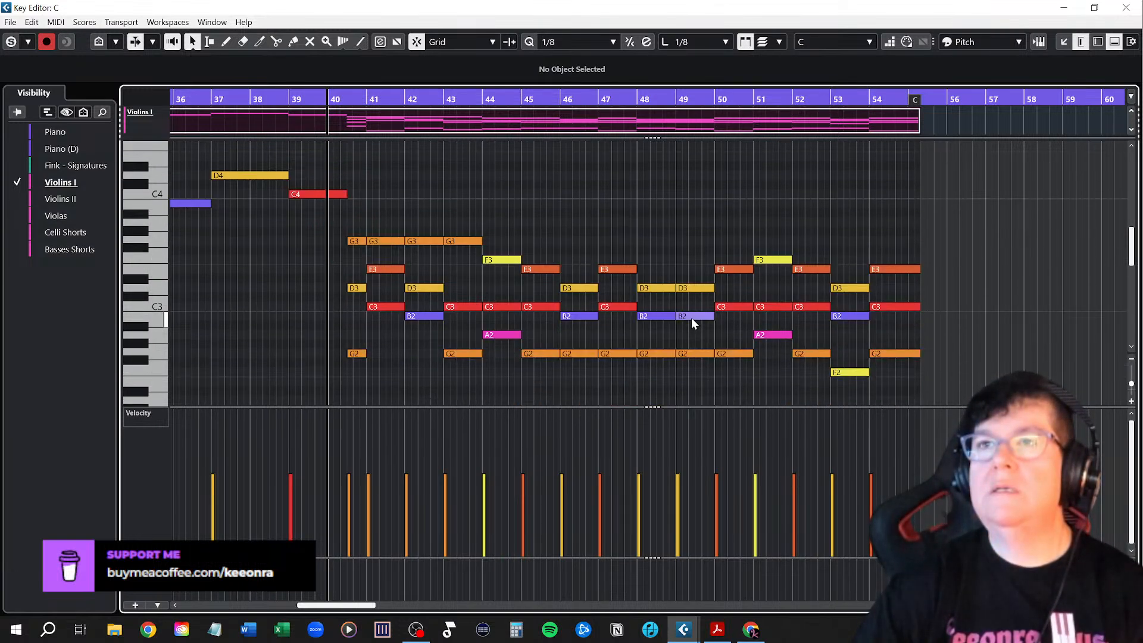
pyautogui.scroll(2, 690, 322)
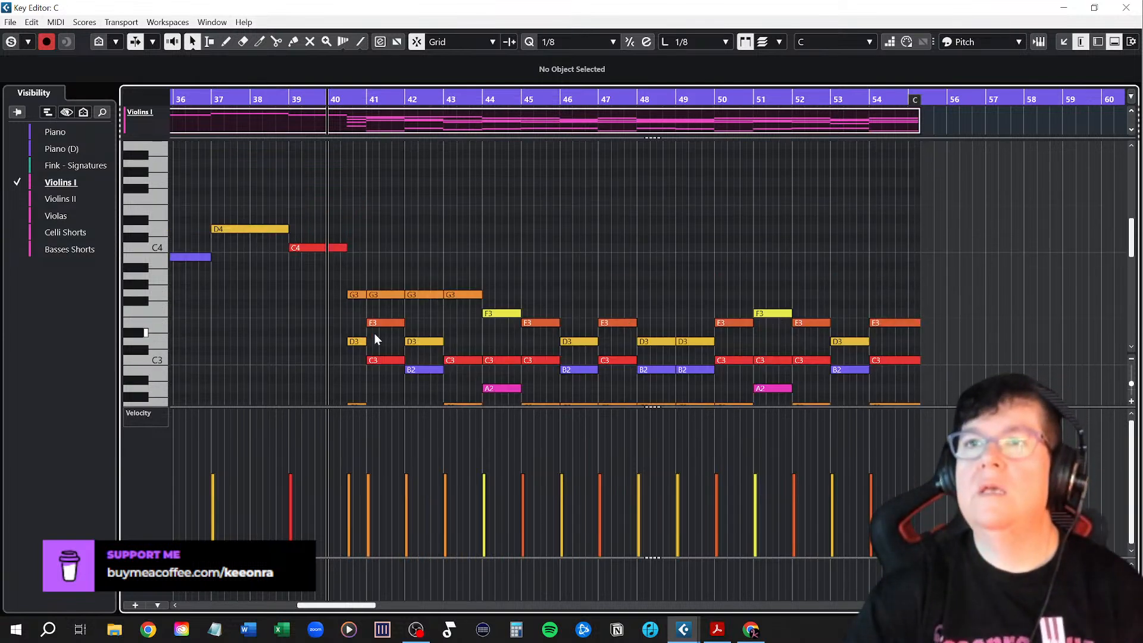
# Transpose one voice-led line of D3, E3, D3 and the C3 and B2 notes across bars 40 to 54 up an octave
pyautogui.click(361, 343)
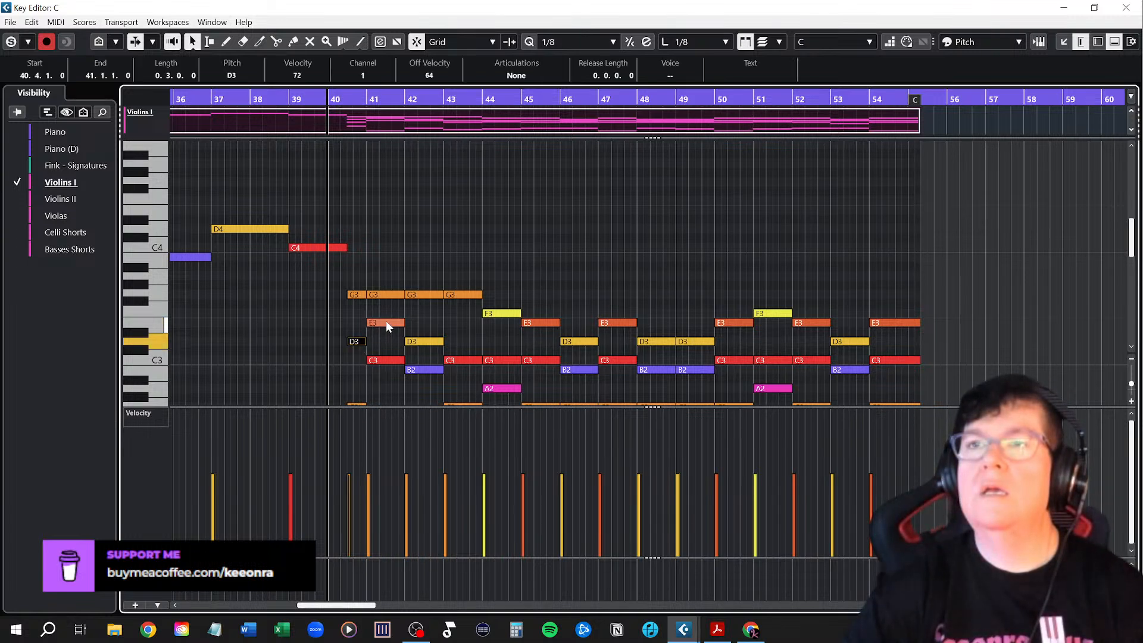
pyautogui.keyDown('shift'); pyautogui.click(386, 324); pyautogui.keyUp('shift')
pyautogui.keyDown('shift'); pyautogui.click(426, 341); pyautogui.keyUp('shift')
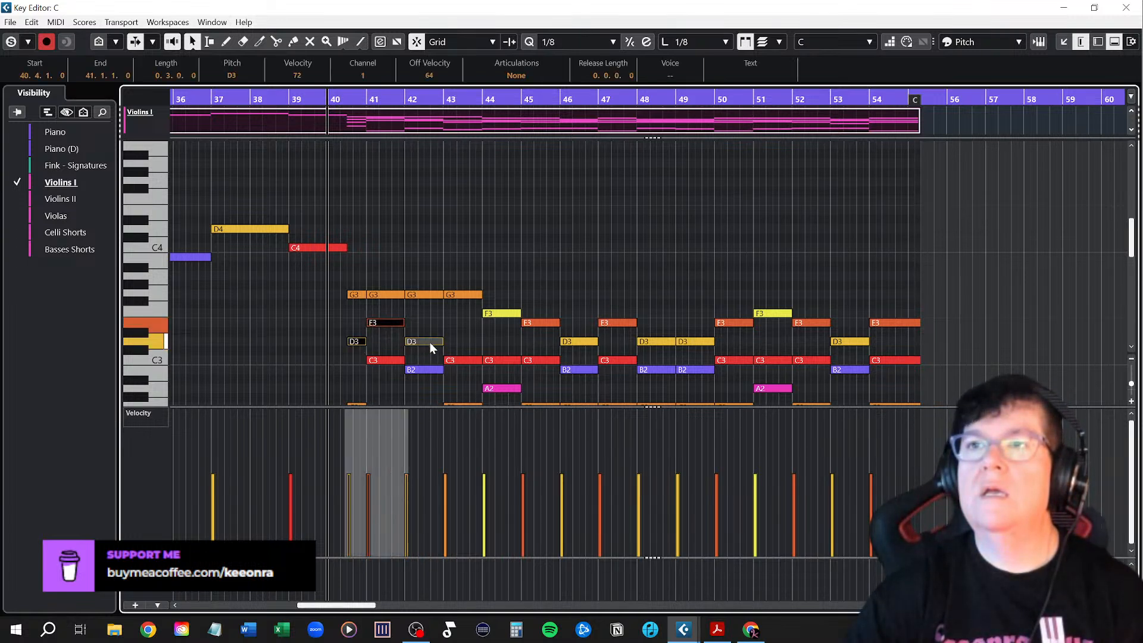
pyautogui.keyDown('shift'); pyautogui.click(461, 361); pyautogui.keyUp('shift')
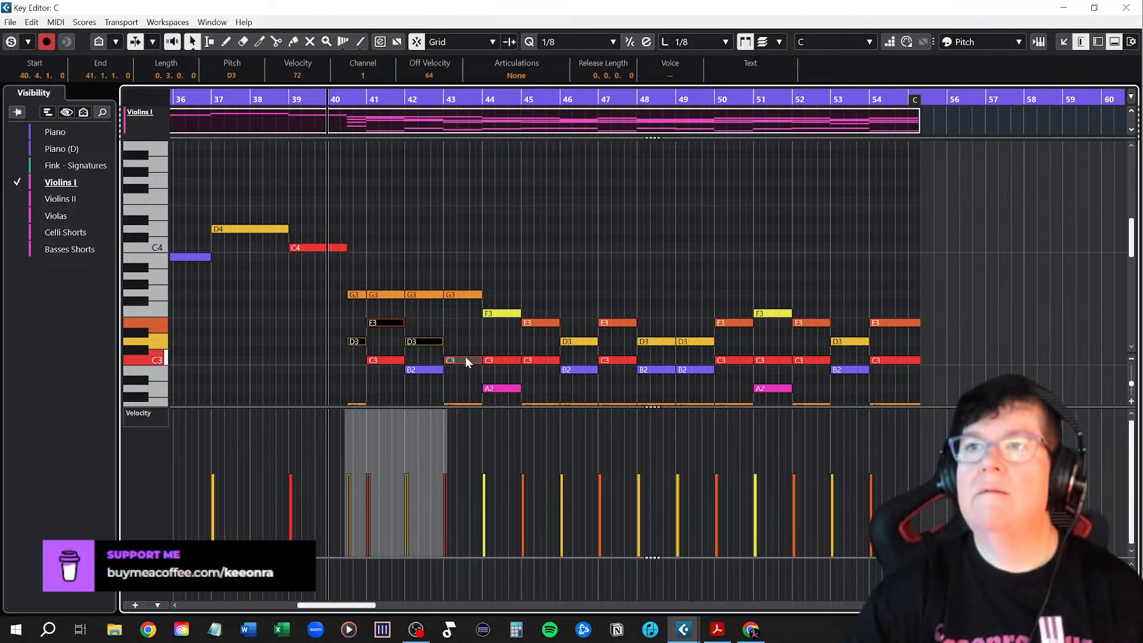
pyautogui.keyDown('shift'); pyautogui.click(500, 361); pyautogui.keyUp('shift')
pyautogui.keyDown('shift'); pyautogui.click(538, 360); pyautogui.keyUp('shift')
pyautogui.keyDown('shift'); pyautogui.click(580, 369); pyautogui.keyUp('shift')
pyautogui.keyDown('shift'); pyautogui.click(617, 360); pyautogui.keyUp('shift')
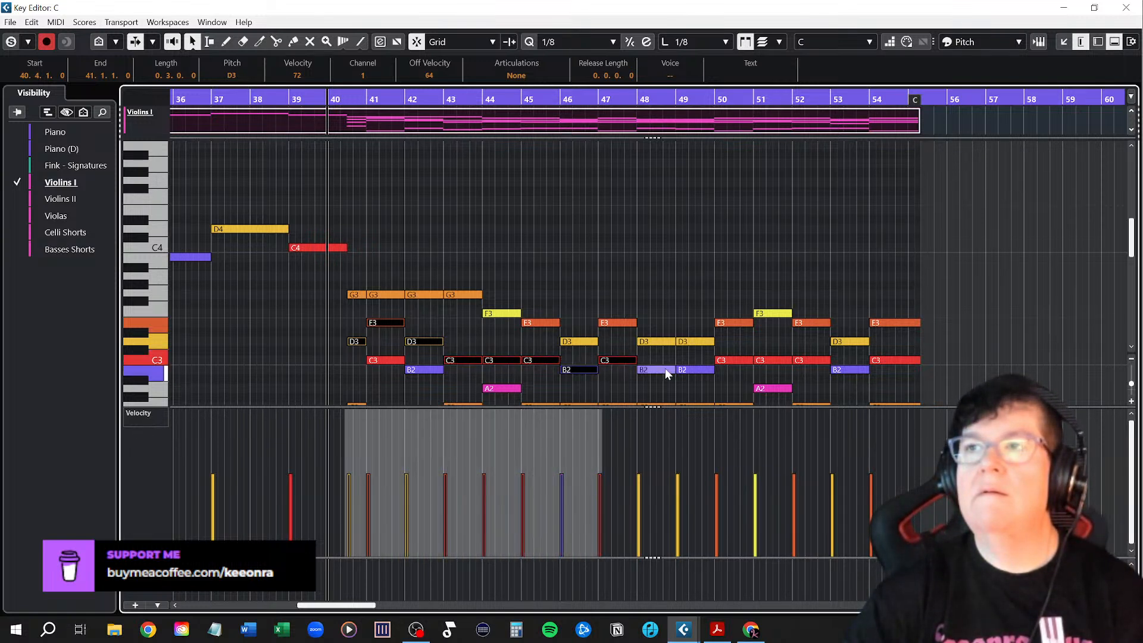
pyautogui.keyDown('shift'); pyautogui.click(661, 370); pyautogui.keyUp('shift')
pyautogui.keyDown('shift'); pyautogui.click(696, 371); pyautogui.keyUp('shift')
pyautogui.keyDown('shift'); pyautogui.click(729, 361); pyautogui.keyUp('shift')
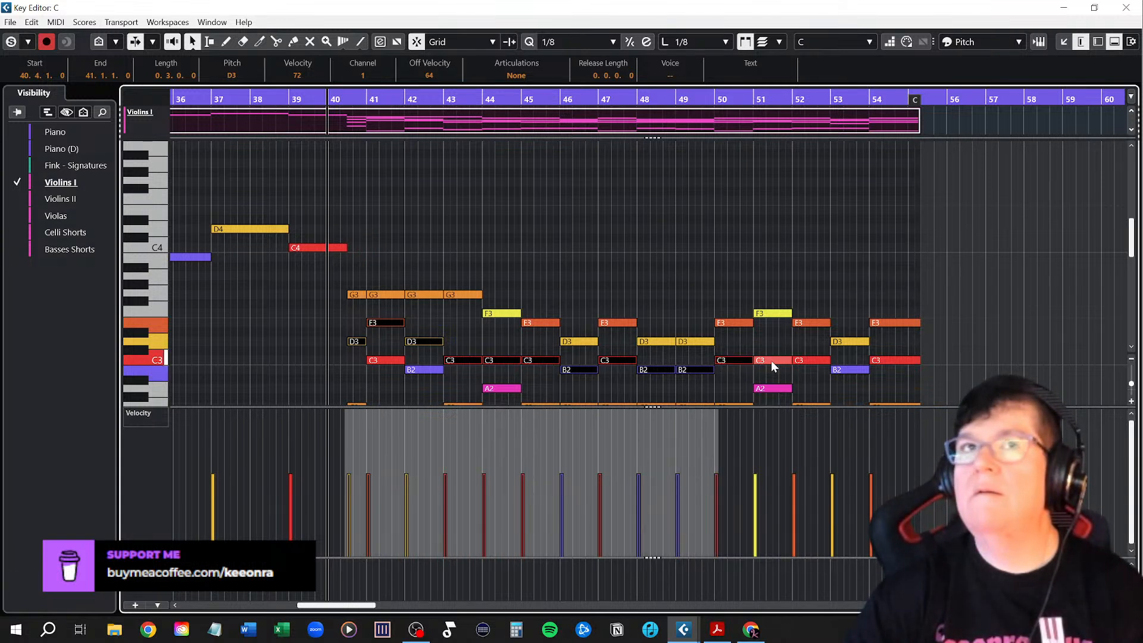
pyautogui.keyDown('shift'); pyautogui.click(771, 360); pyautogui.keyUp('shift')
pyautogui.keyDown('shift'); pyautogui.click(801, 360); pyautogui.keyUp('shift')
pyautogui.keyDown('shift'); pyautogui.click(852, 370); pyautogui.keyUp('shift')
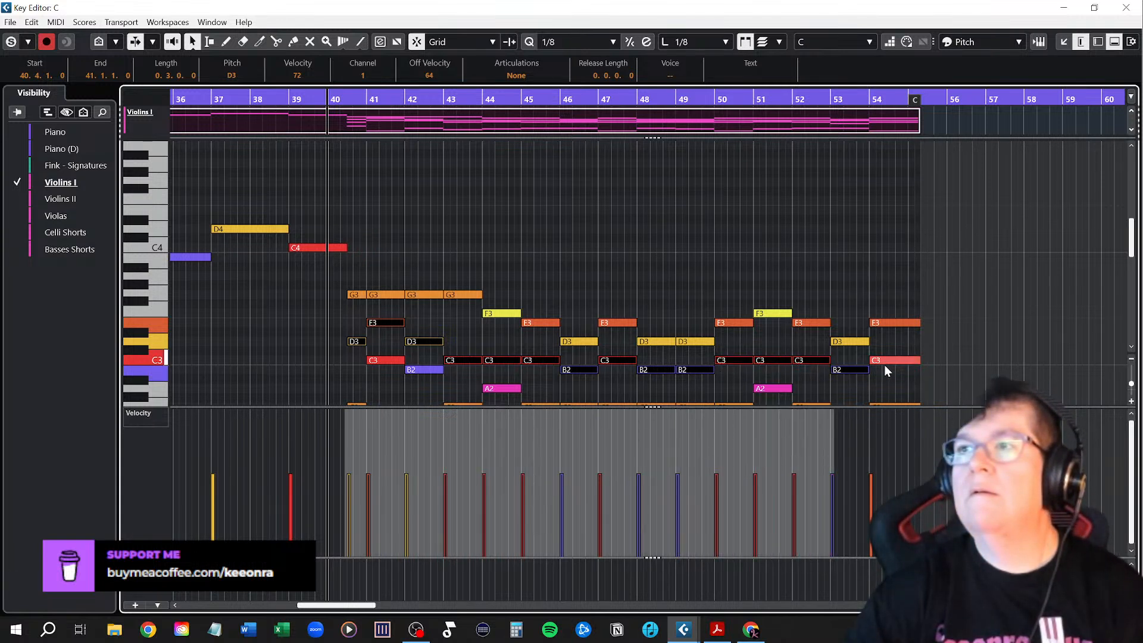
pyautogui.keyDown('shift'); pyautogui.click(885, 360); pyautogui.keyUp('shift')
pyautogui.hotkey('shift', 'Up')
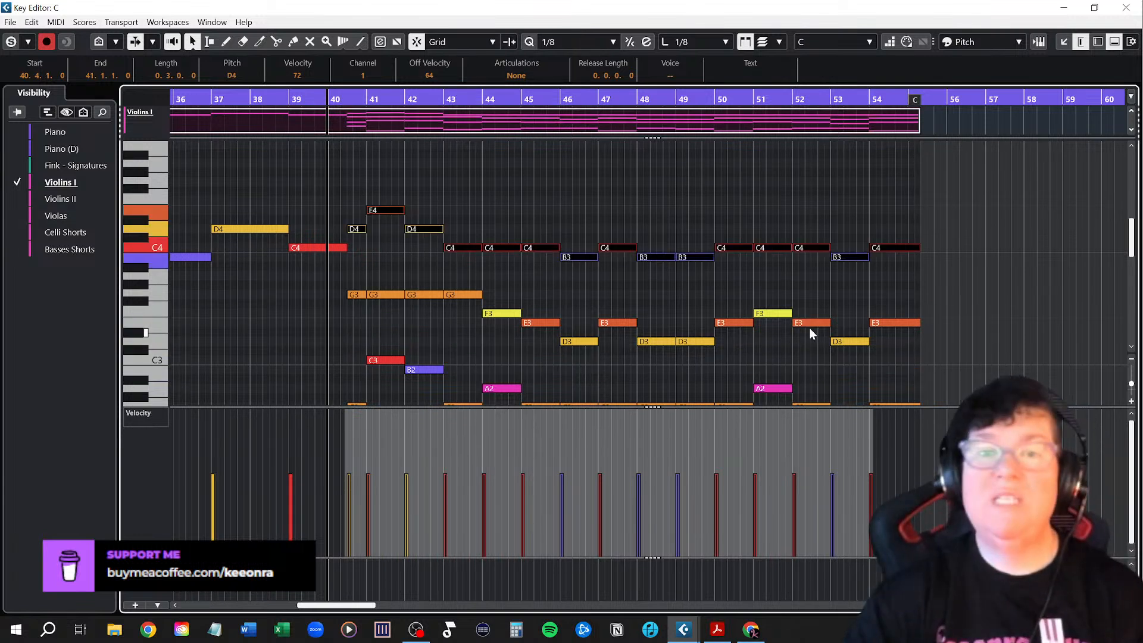
pyautogui.click(509, 188)
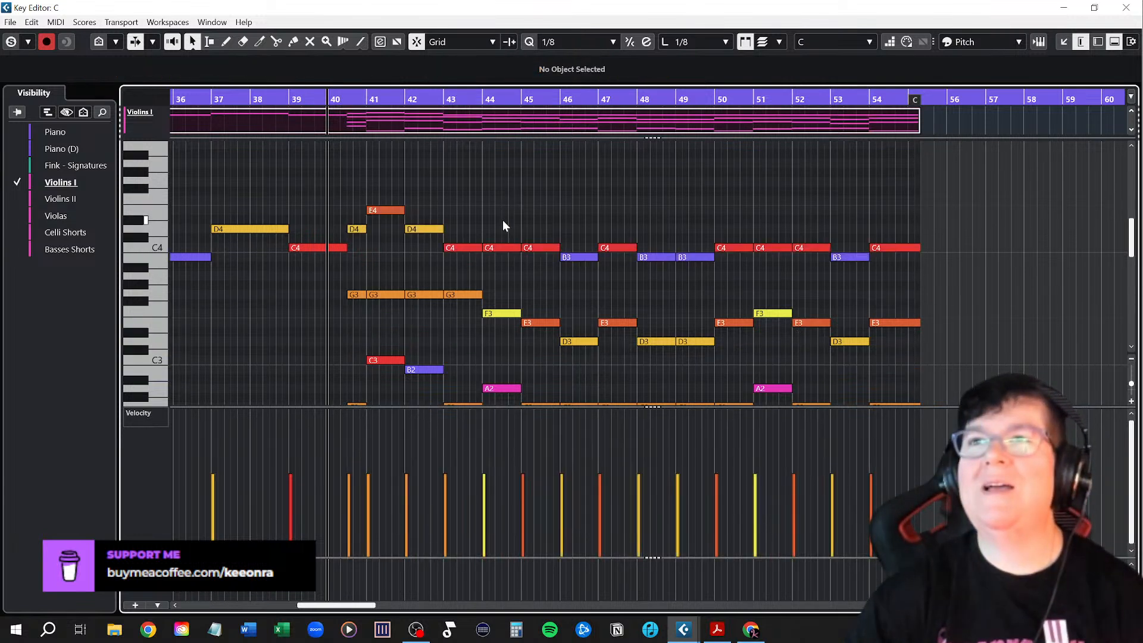
# Replace the repeated notes with sustained ones: C4 over bars 43 to 45, B3 over bars 48 to 49, C4 over bars 50 to 52
pyautogui.moveTo(503, 222); pyautogui.dragTo(548, 272)
pyautogui.press('Delete')
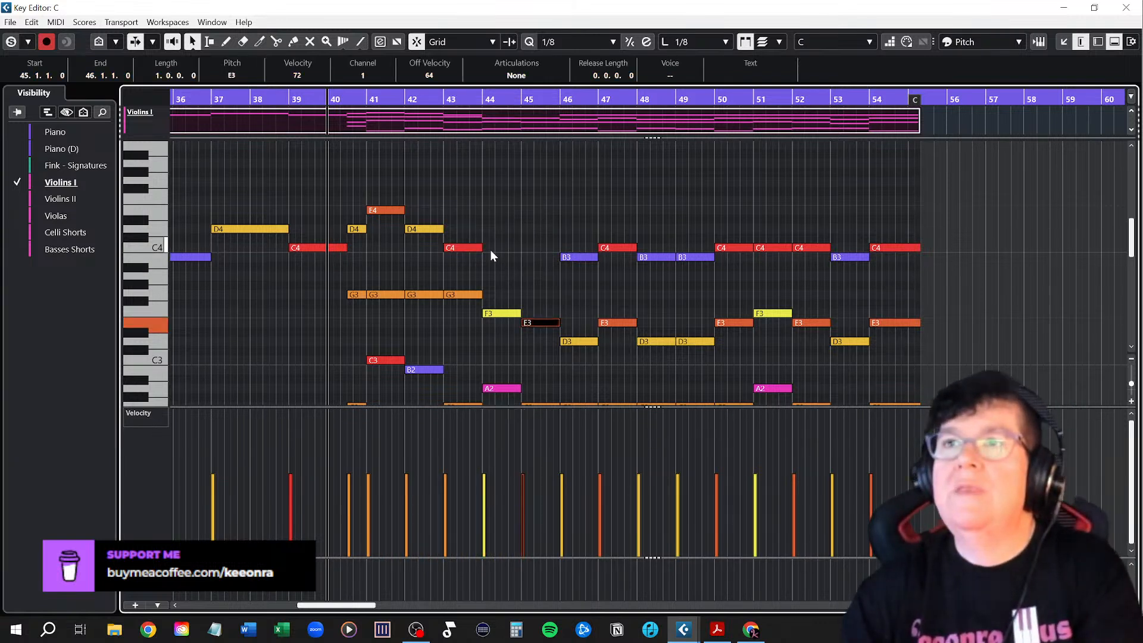
pyautogui.moveTo(480, 247); pyautogui.dragTo(560, 248)
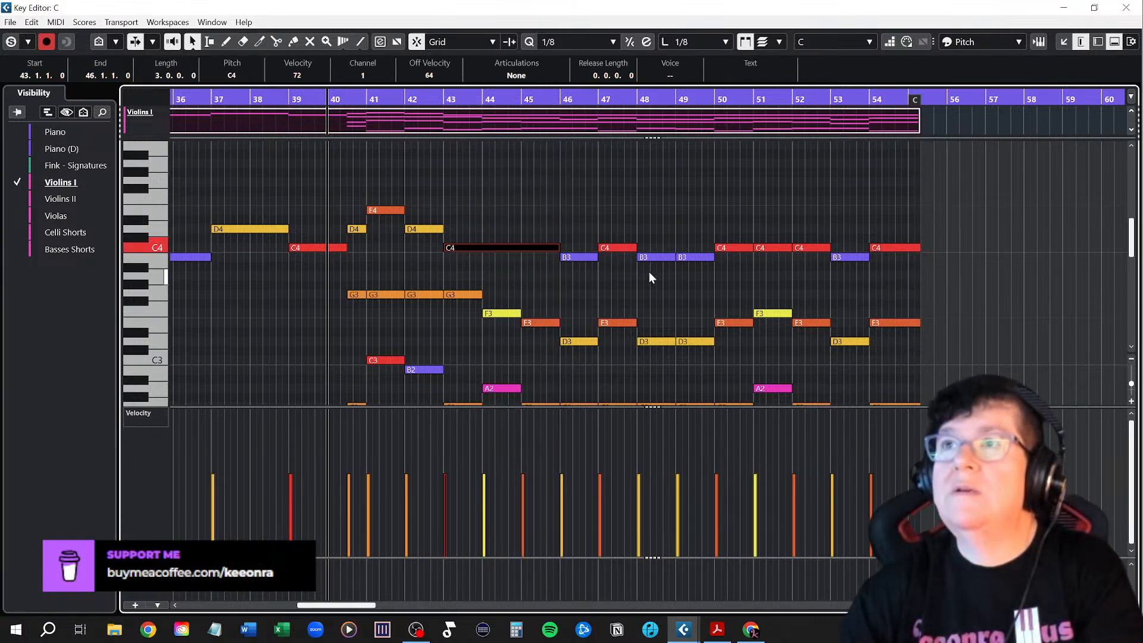
pyautogui.click(692, 258)
pyautogui.press('Delete')
pyautogui.moveTo(675, 257); pyautogui.dragTo(828, 249)
pyautogui.click(781, 248)
pyautogui.press('Delete')
pyautogui.click(815, 248)
pyautogui.press('Delete')
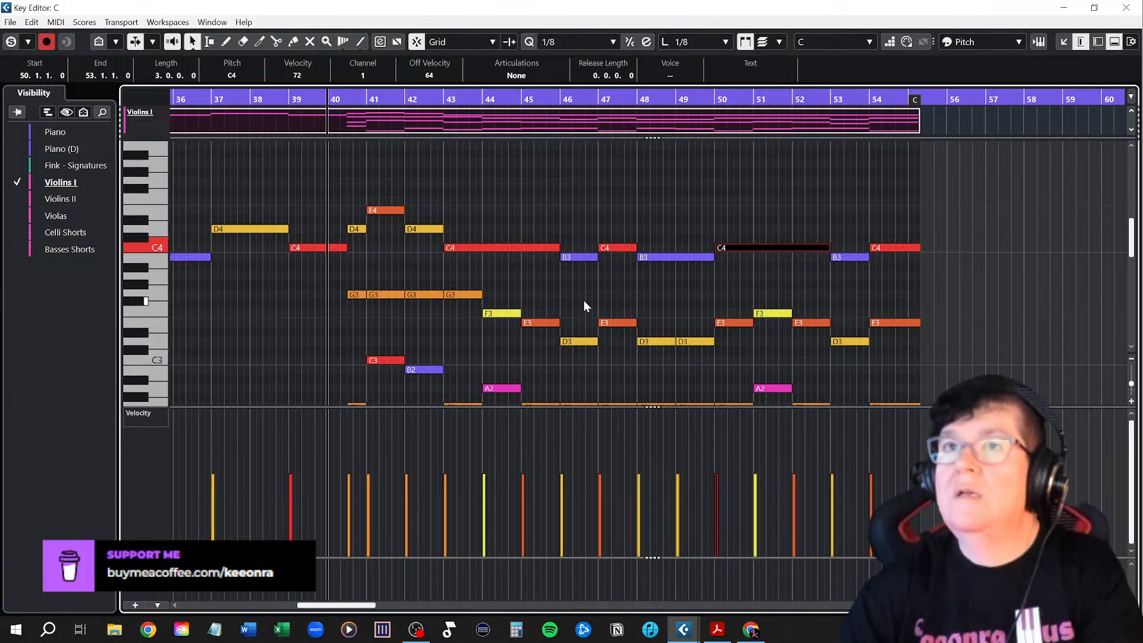
# Delete all the lower chord notes beneath the Violins I top line from bar 40 to bar 55
pyautogui.scroll(-3, 582, 300)
pyautogui.moveTo(349, 232); pyautogui.dragTo(937, 390)
pyautogui.press('Delete')
pyautogui.scroll(-3, 738, 350)
pyautogui.scroll(-5, 627, 316)
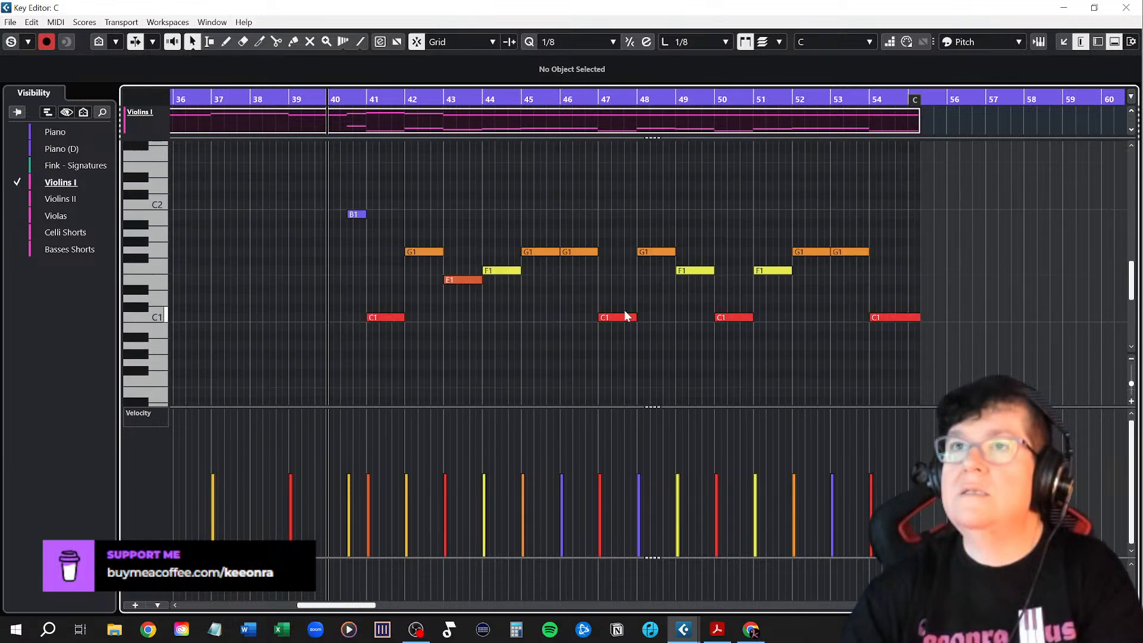
pyautogui.moveTo(337, 196); pyautogui.dragTo(920, 403)
pyautogui.press('Delete')
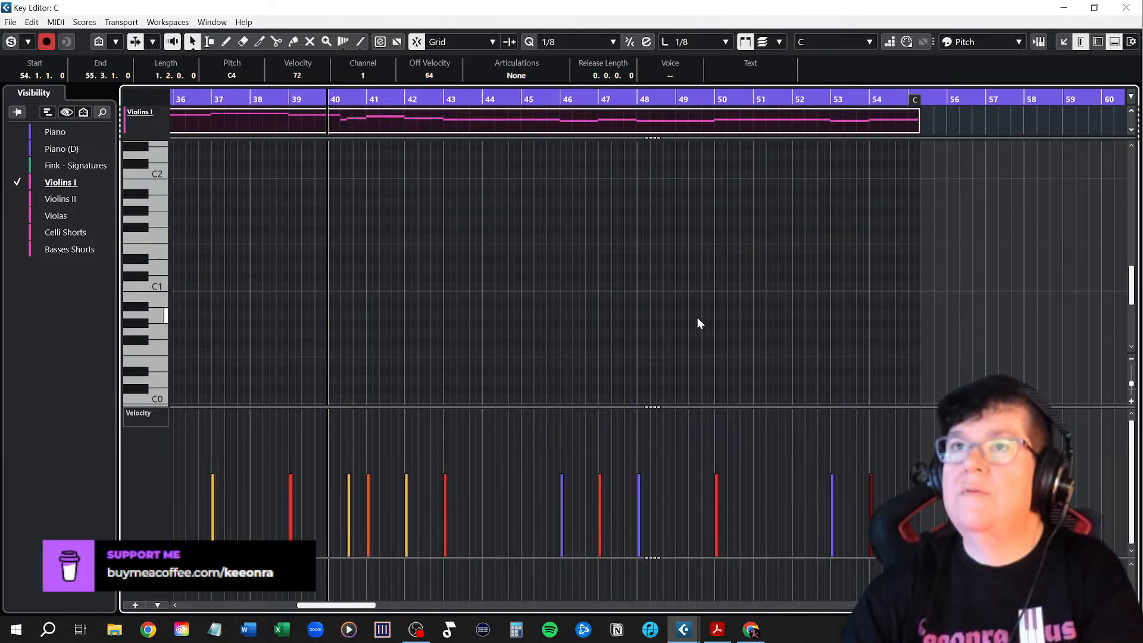
pyautogui.scroll(7, 467, 329)
pyautogui.scroll(3, 466, 330)
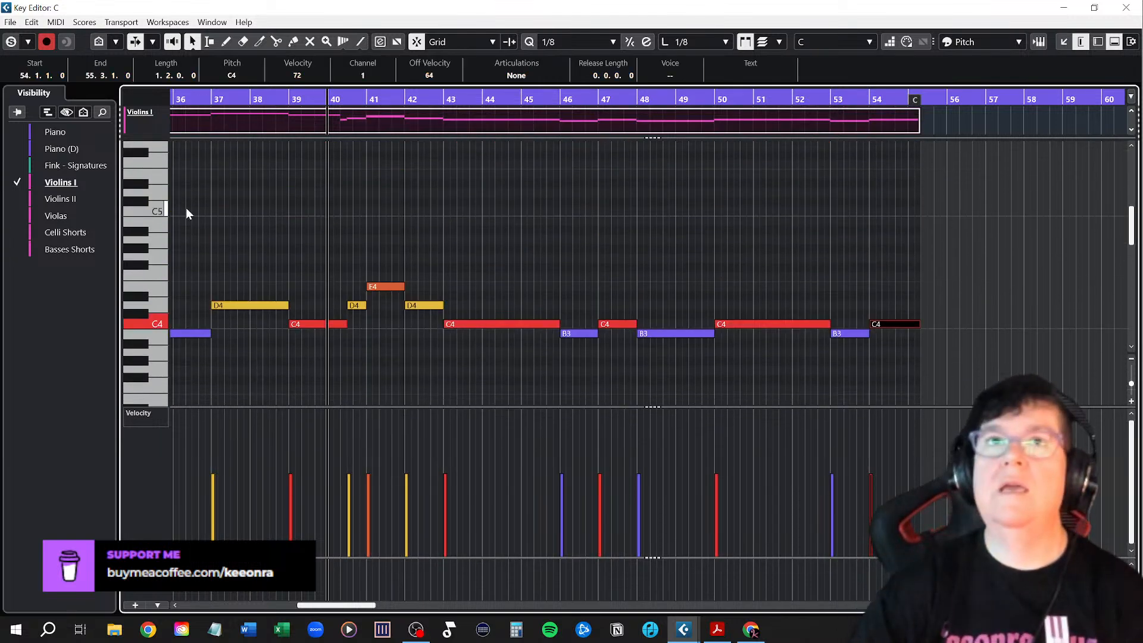
# Switch the Key Editor from the Violins I part to the Violins II part, comparing the two overlaid
pyautogui.click(18, 194)
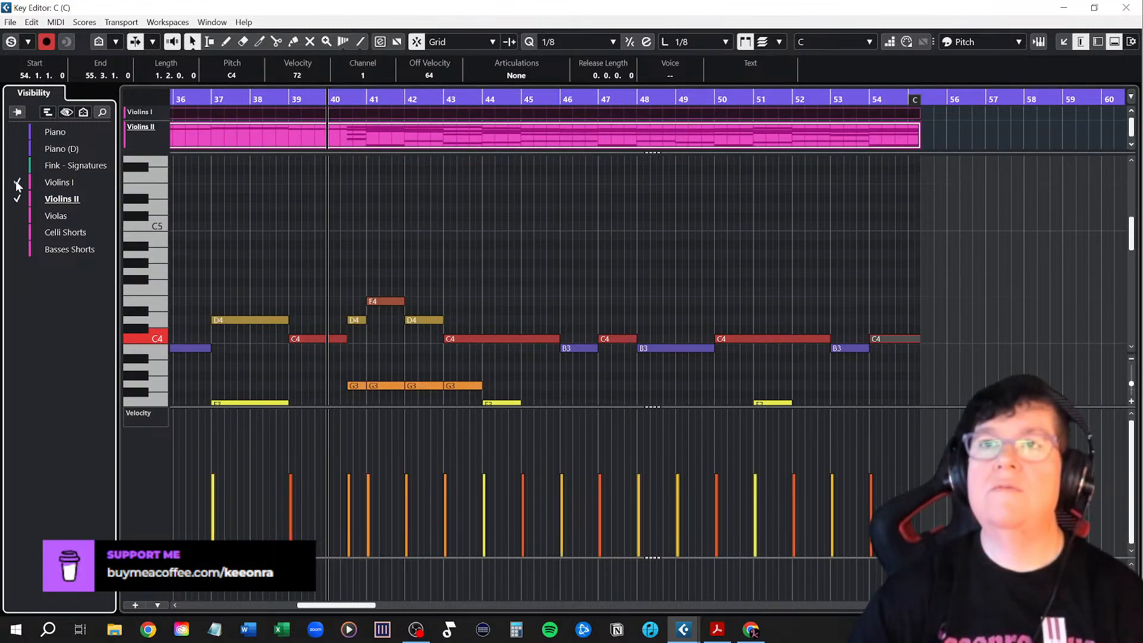
pyautogui.click(17, 182)
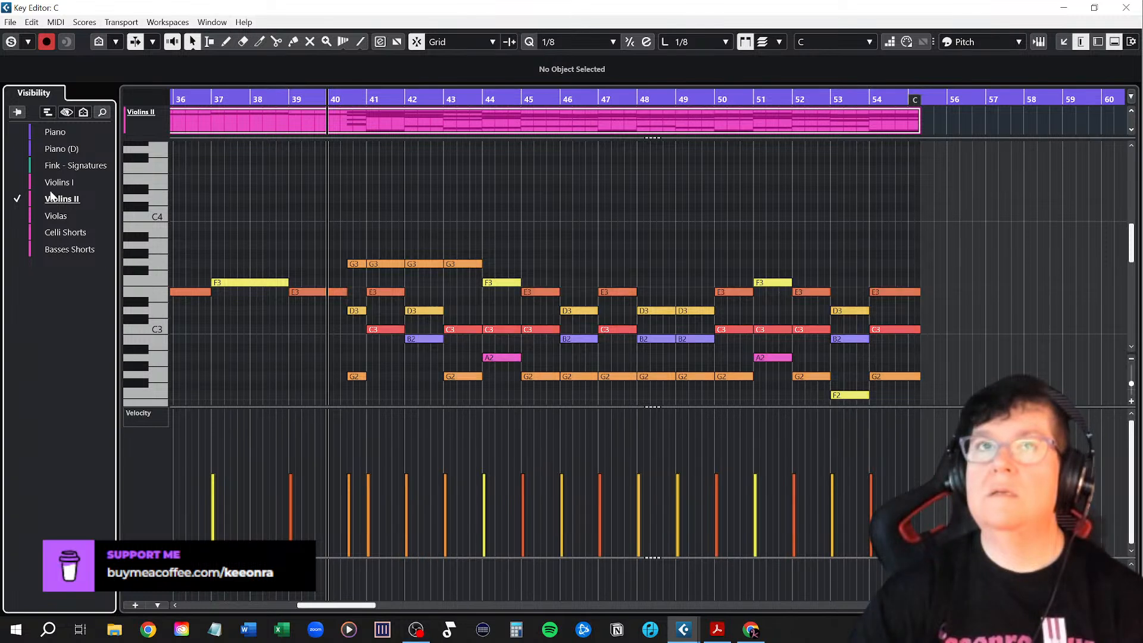
pyautogui.click(19, 182)
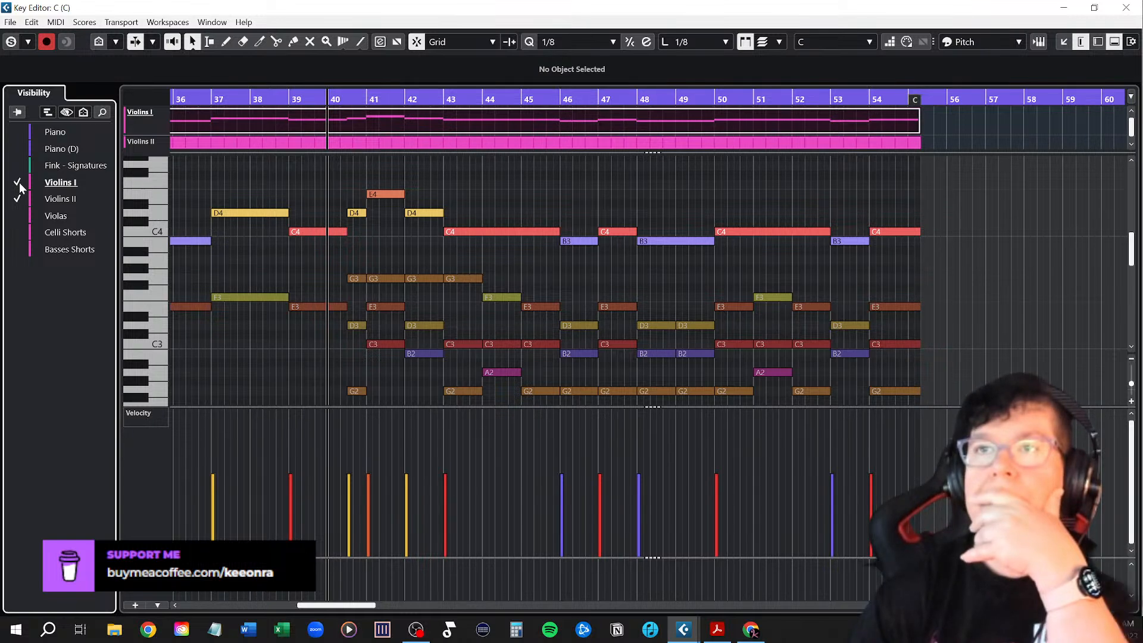
pyautogui.click(17, 182)
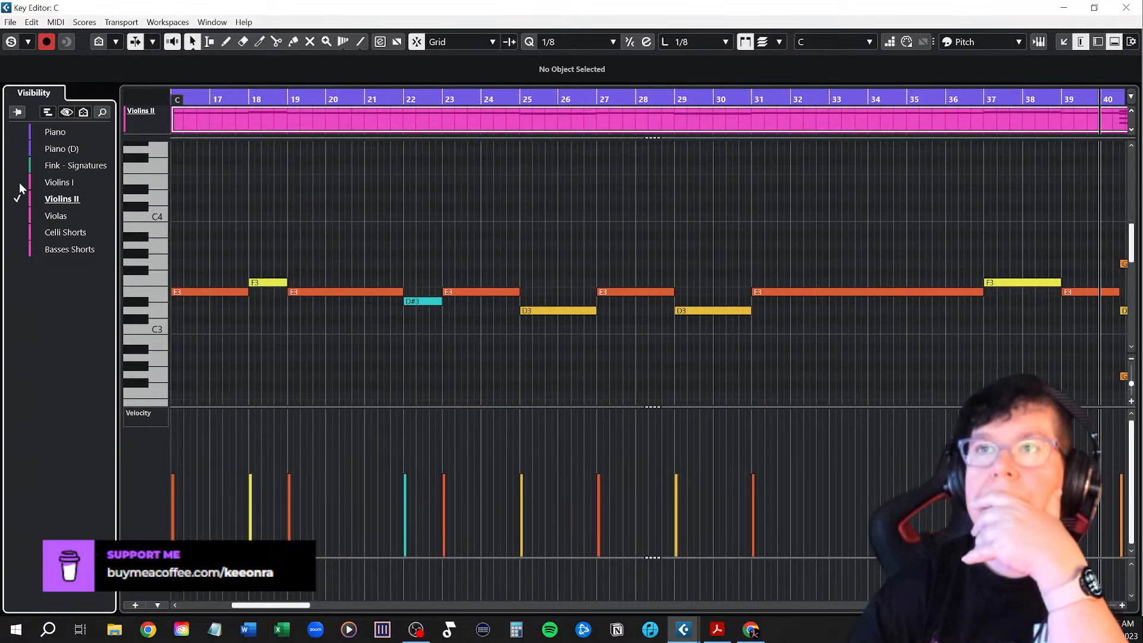
# Examine the Violins II part from bar 16 to bar 54 against the Violins I line, keeping the playhead at bar 40
pyautogui.hscroll(-5, 814, 334)
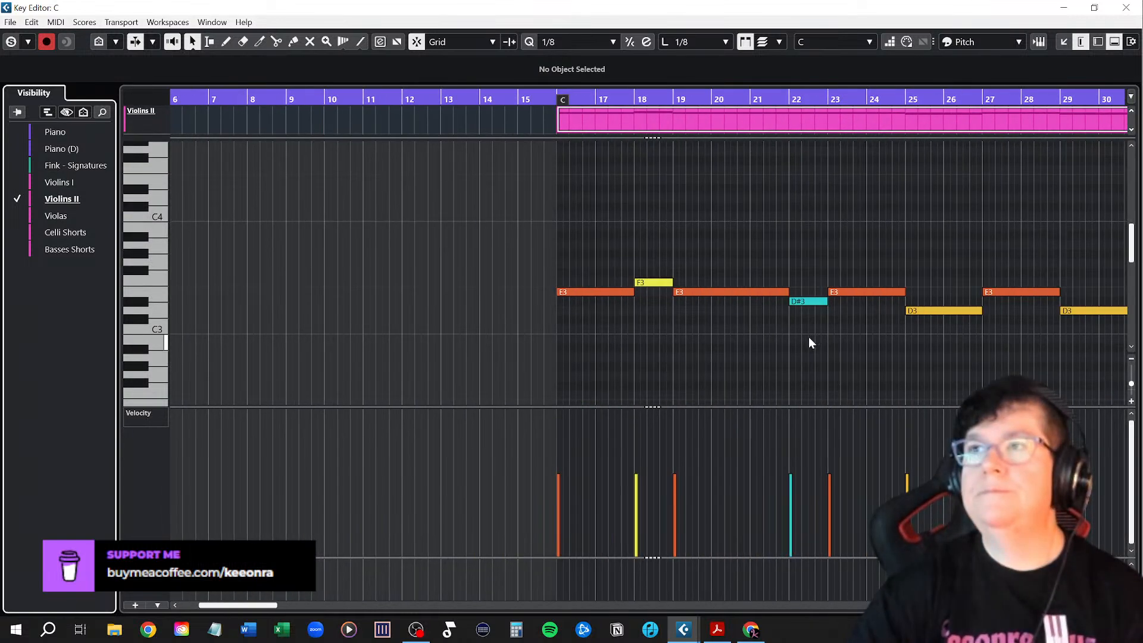
pyautogui.hscroll(15, 810, 343)
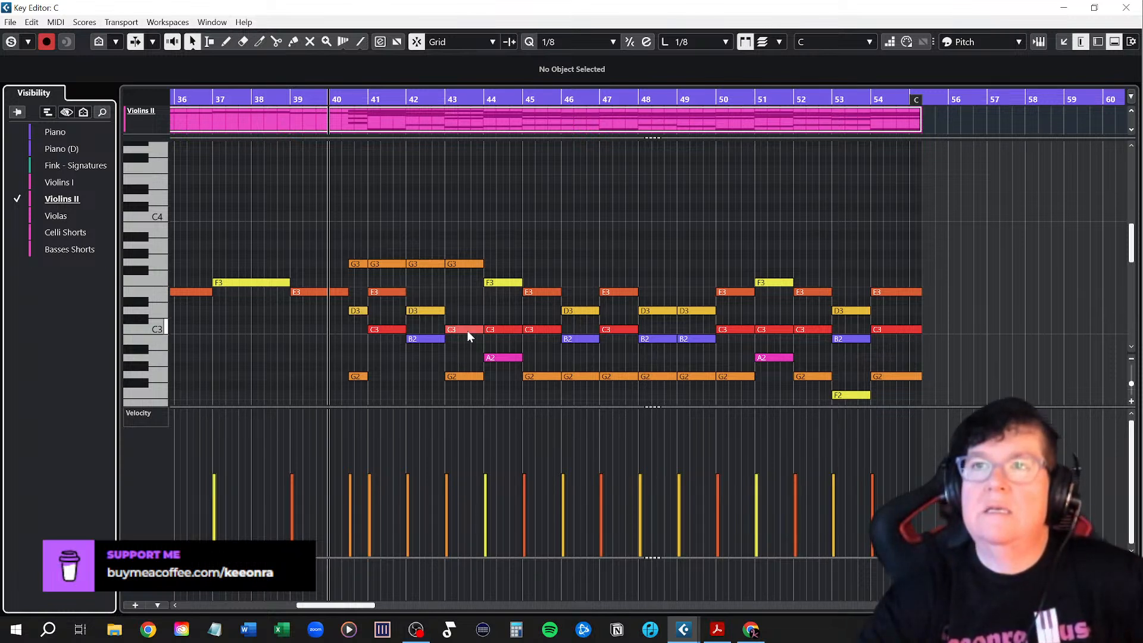
pyautogui.click(22, 182)
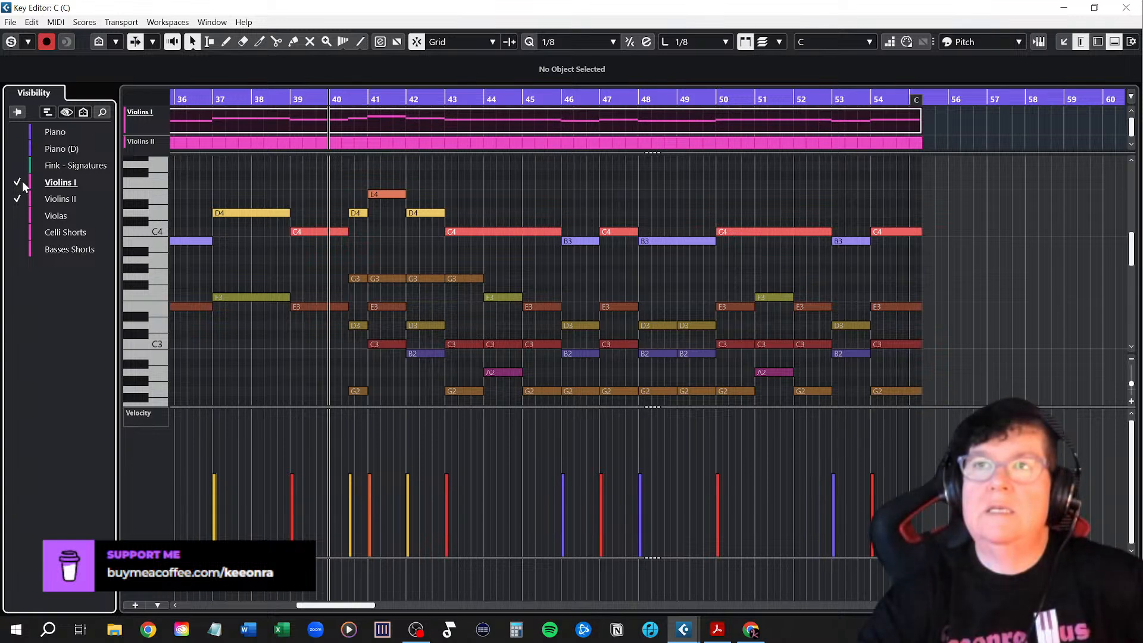
pyautogui.click(23, 185)
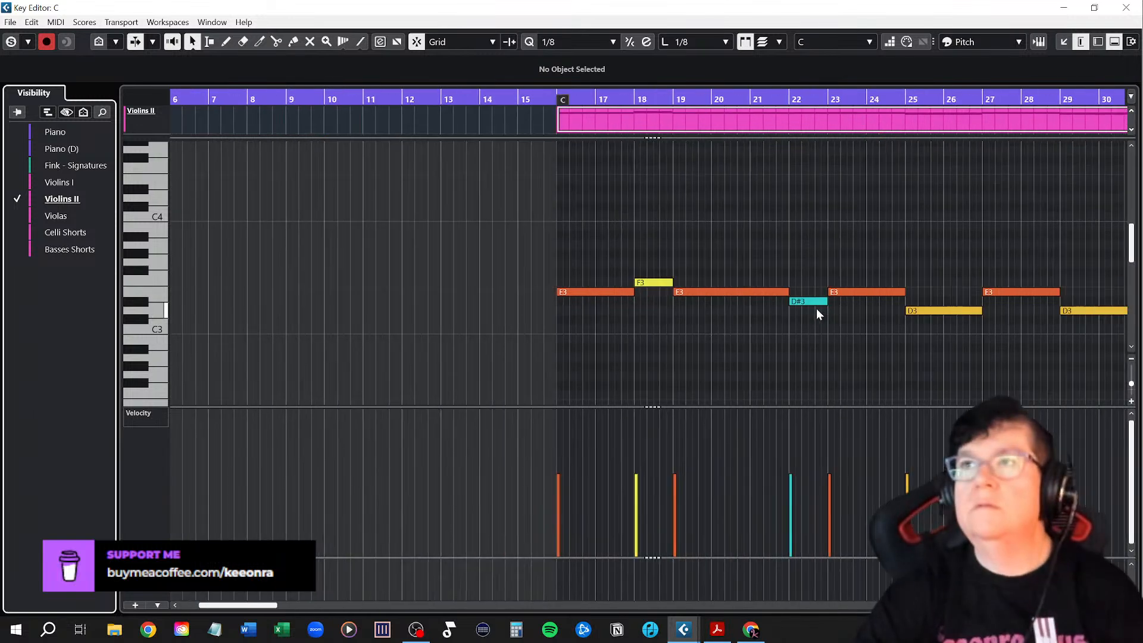
pyautogui.hscroll(11, 812, 313)
pyautogui.hscroll(-4, 555, 291)
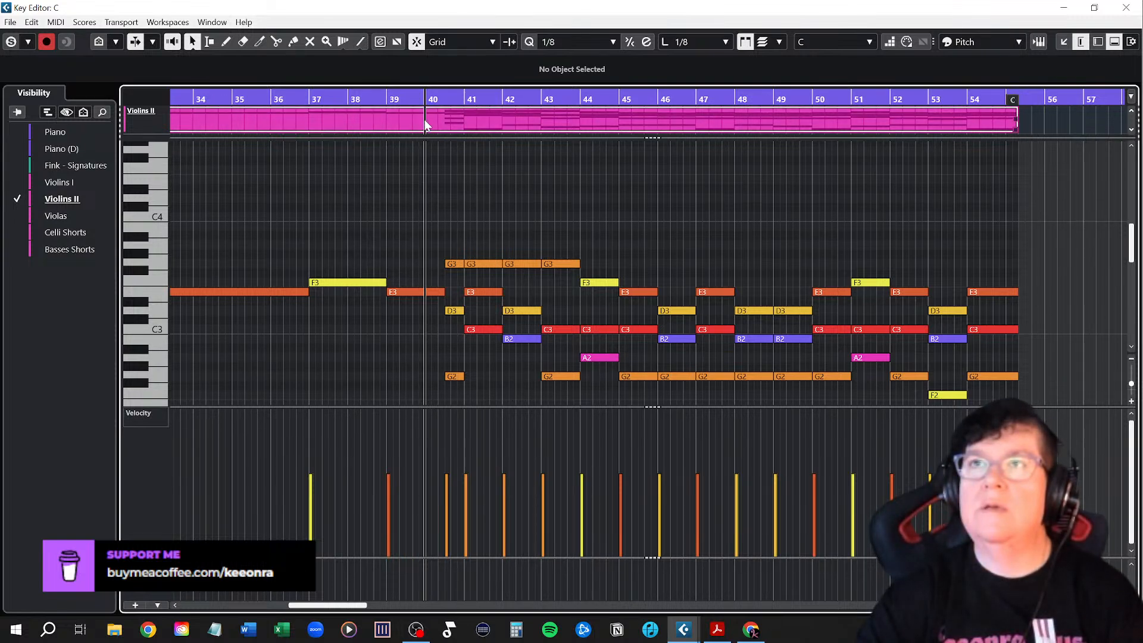
pyautogui.click(426, 98)
pyautogui.click(425, 97)
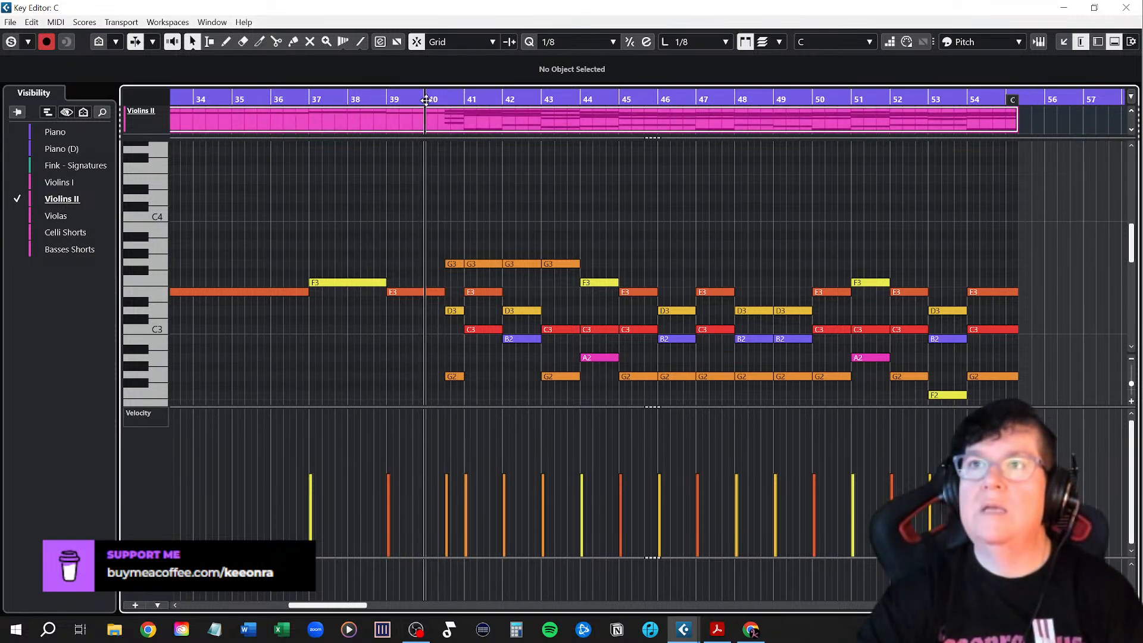
pyautogui.hscroll(3, 488, 360)
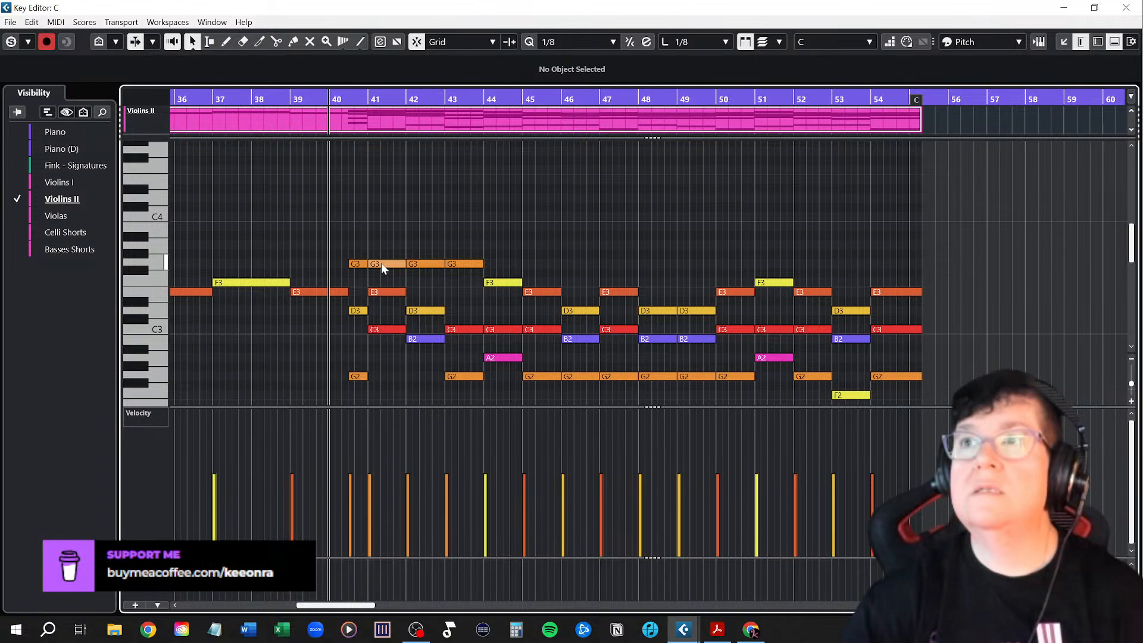
# Replace repeated Violins II notes with sustained ones: G3 from beat 4 of bar 40 through bar 43, and D3 over bars 48 to 49
pyautogui.moveTo(381, 246); pyautogui.dragTo(488, 283)
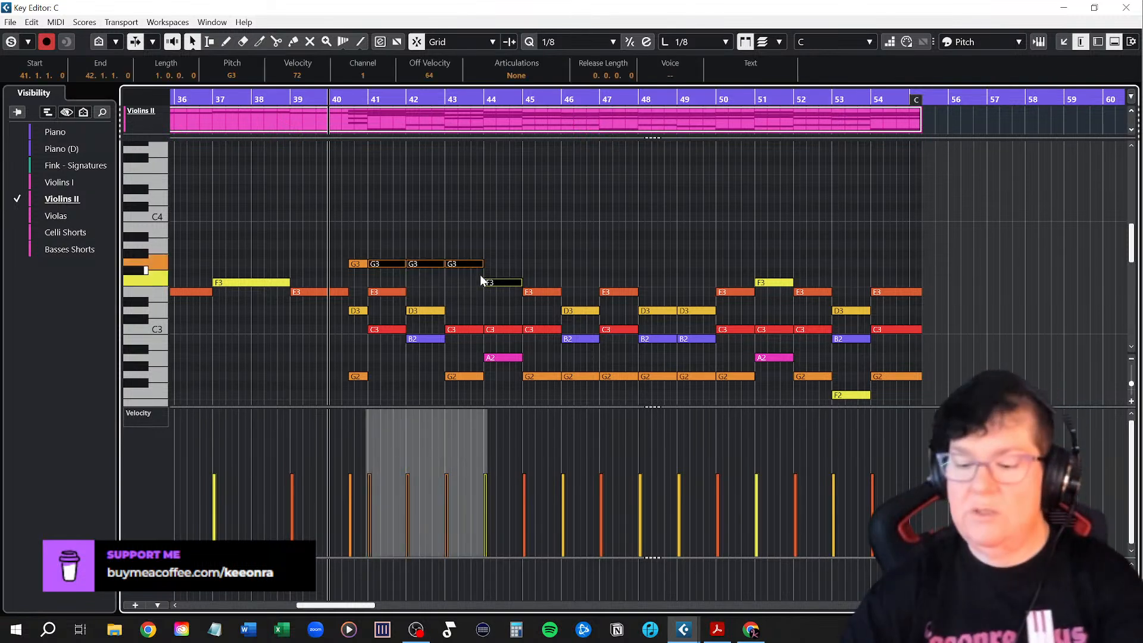
pyautogui.click(420, 287)
pyautogui.moveTo(465, 277); pyautogui.dragTo(463, 274)
pyautogui.press('Delete')
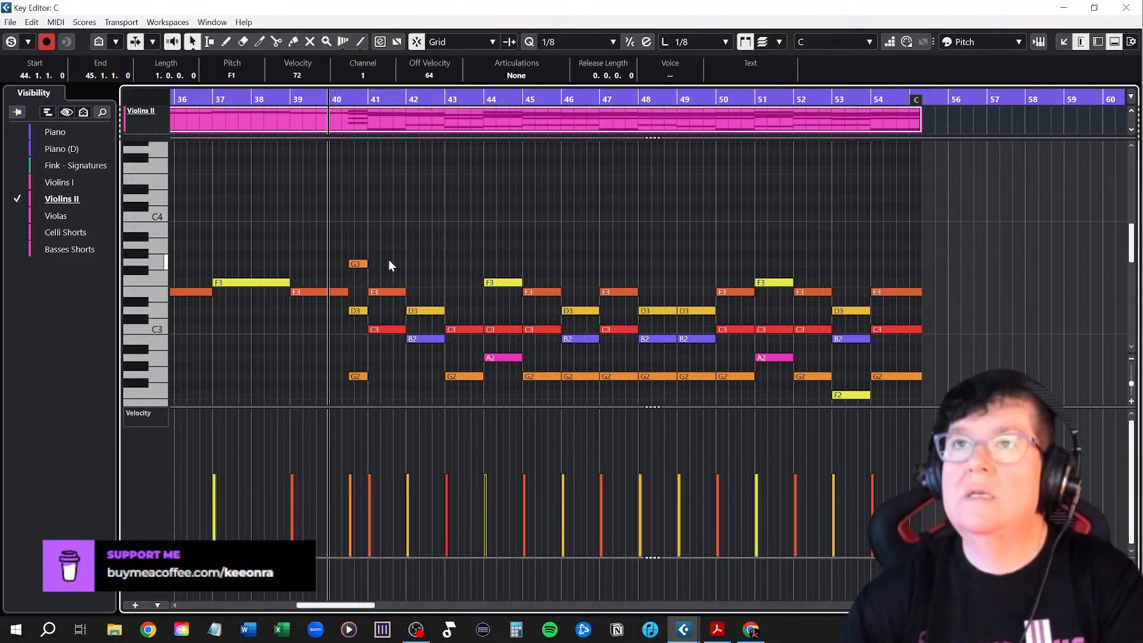
pyautogui.moveTo(364, 264); pyautogui.dragTo(484, 264)
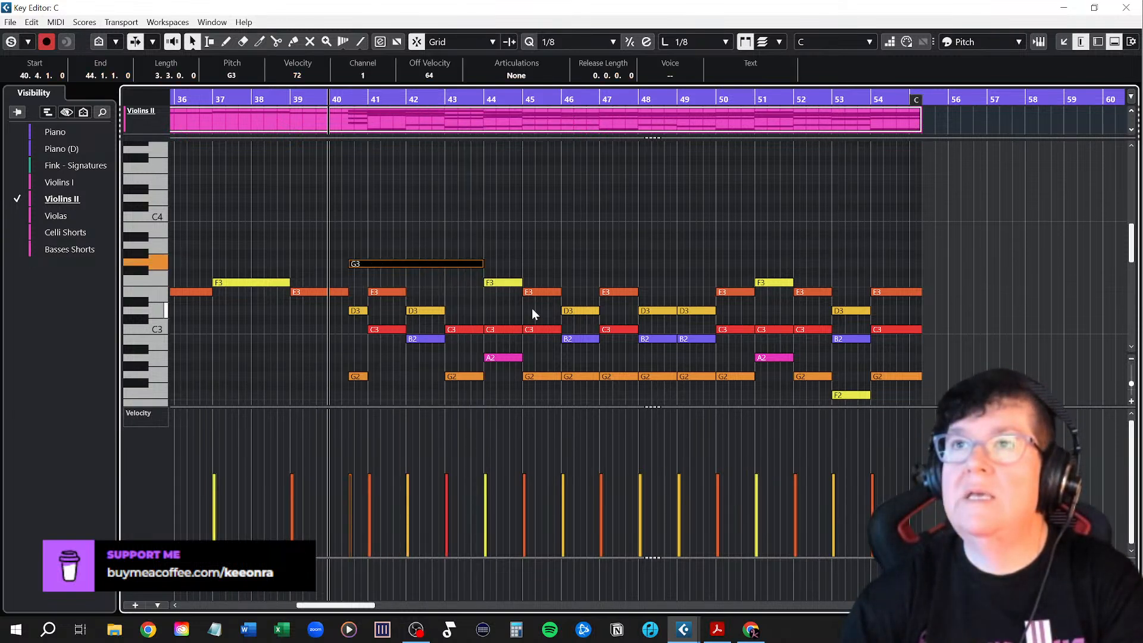
pyautogui.click(693, 313)
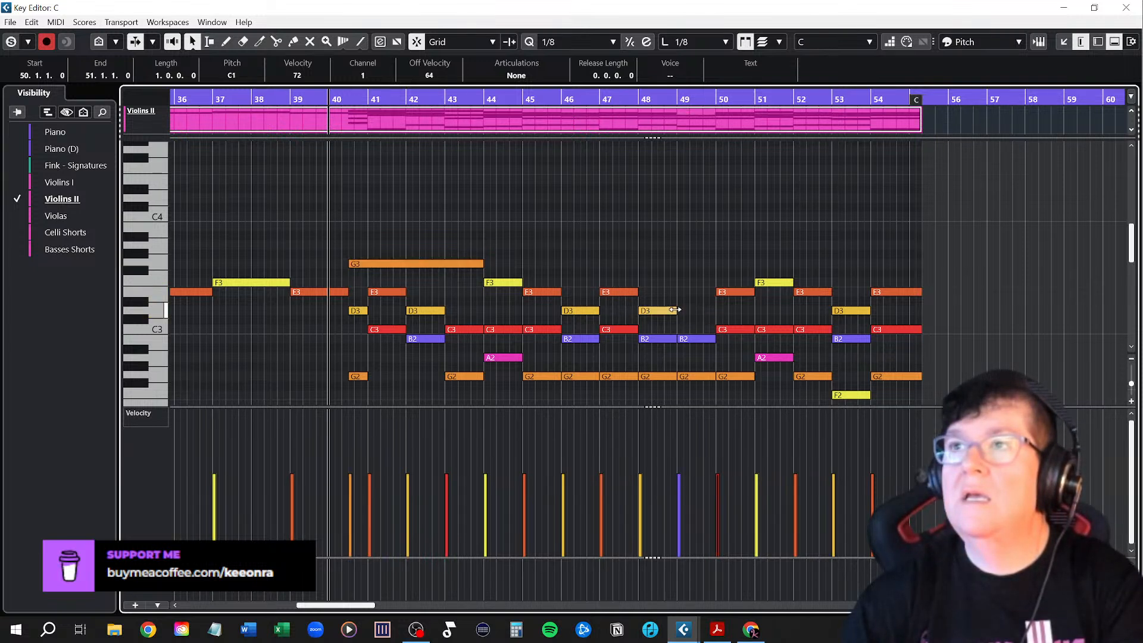
pyautogui.moveTo(677, 311); pyautogui.dragTo(715, 310)
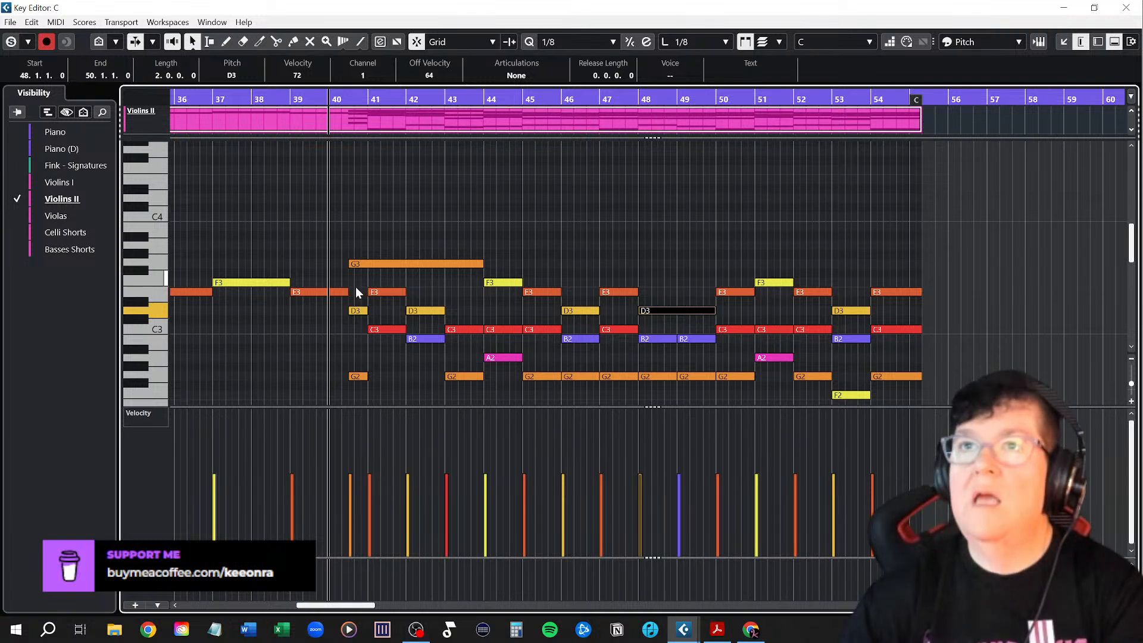
# Delete all the lower chord notes beneath the Violins II top line from bar 40 to bar 55
pyautogui.moveTo(356, 287); pyautogui.dragTo(455, 394)
pyautogui.press('Delete')
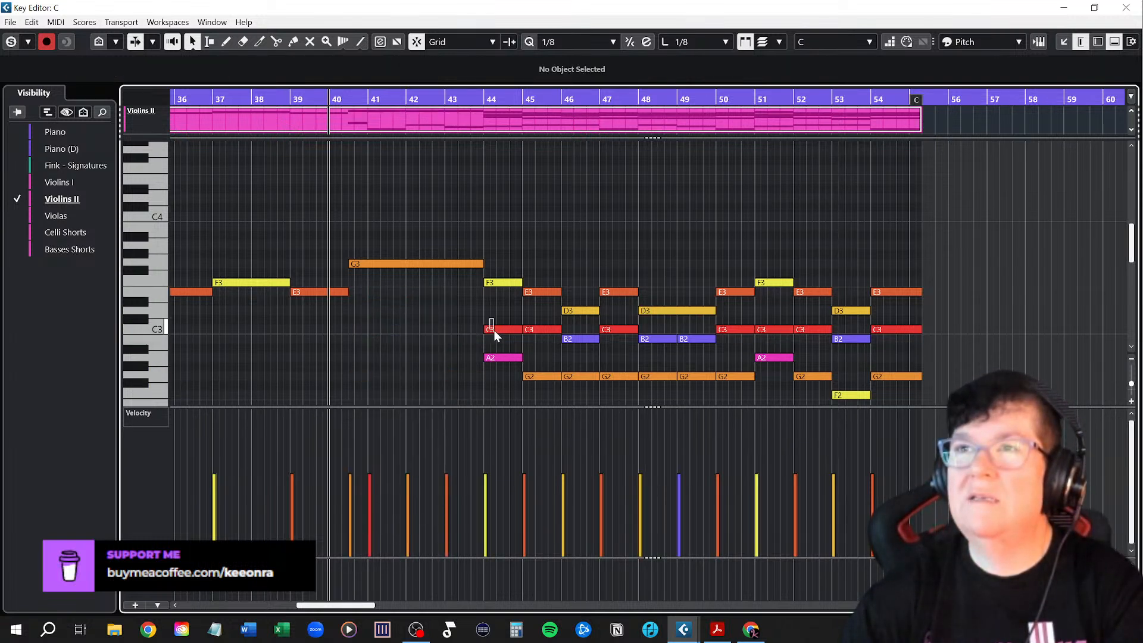
pyautogui.moveTo(488, 324); pyautogui.dragTo(551, 386)
pyautogui.press('Delete')
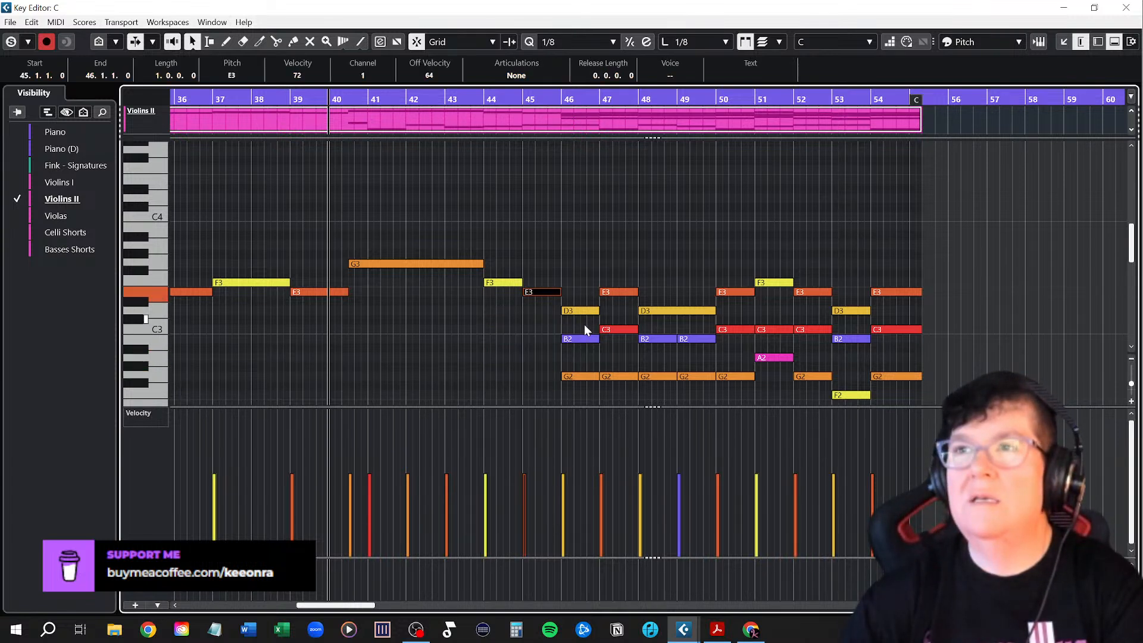
pyautogui.moveTo(584, 324); pyautogui.dragTo(904, 391)
pyautogui.press('Delete')
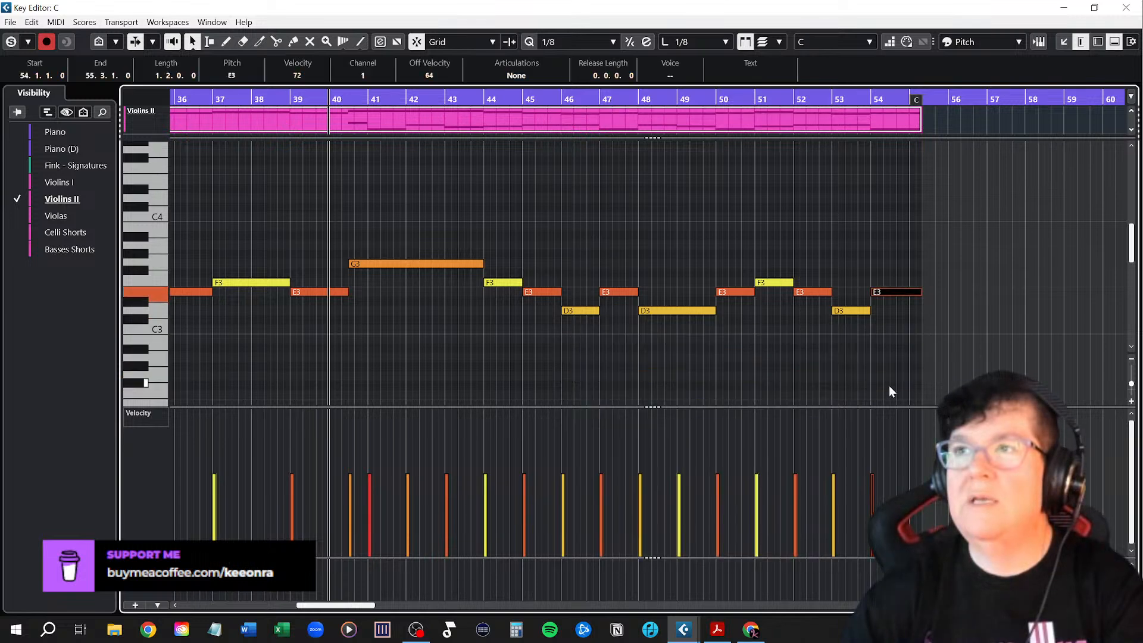
pyautogui.scroll(-6, 812, 351)
pyautogui.moveTo(348, 215); pyautogui.dragTo(912, 377)
pyautogui.press('Delete')
pyautogui.scroll(6, 522, 355)
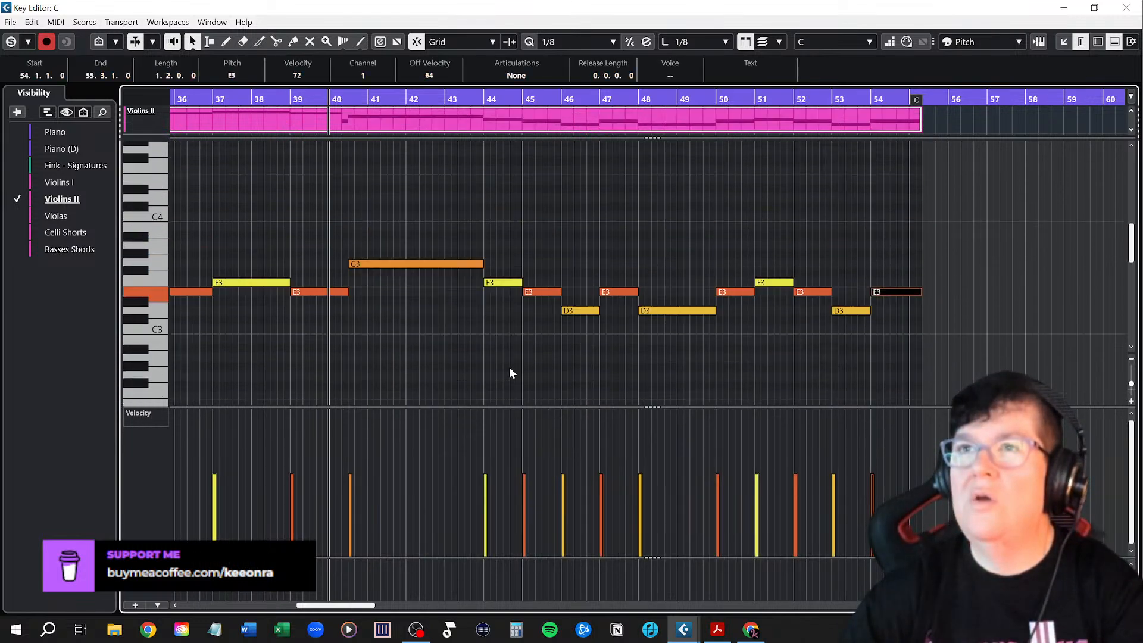
pyautogui.scroll(2, 510, 373)
pyautogui.scroll(-2, 502, 373)
pyautogui.click(484, 316)
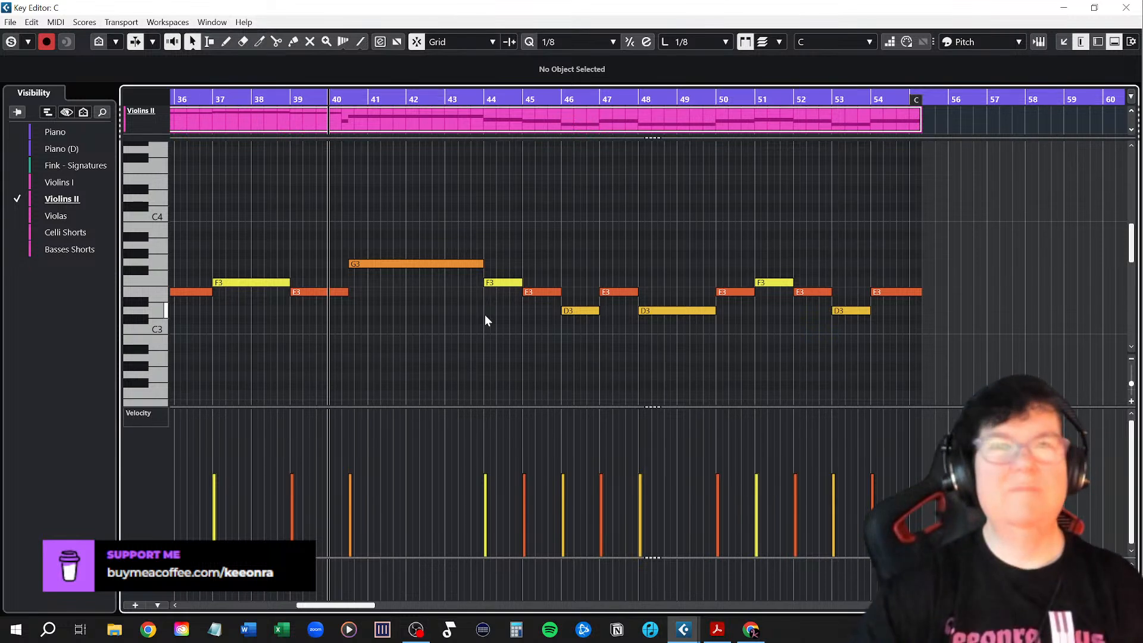
# Compare the single-voice Violins II line with Violins I, checking the intervals and transitions around bars 36 to 54
pyautogui.click(18, 182)
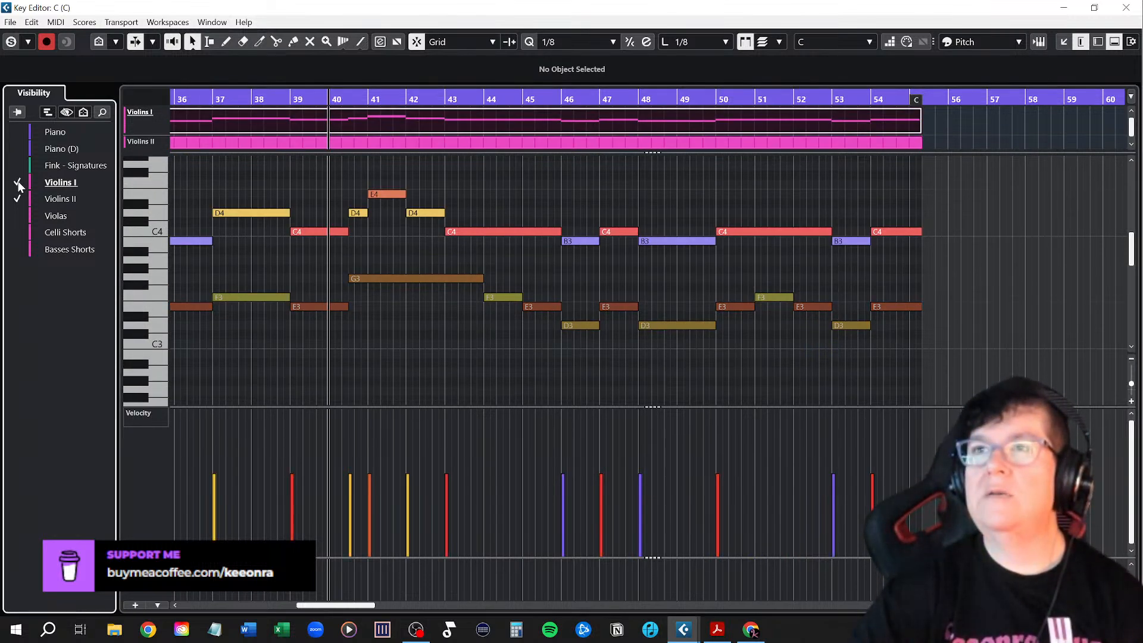
pyautogui.click(17, 183)
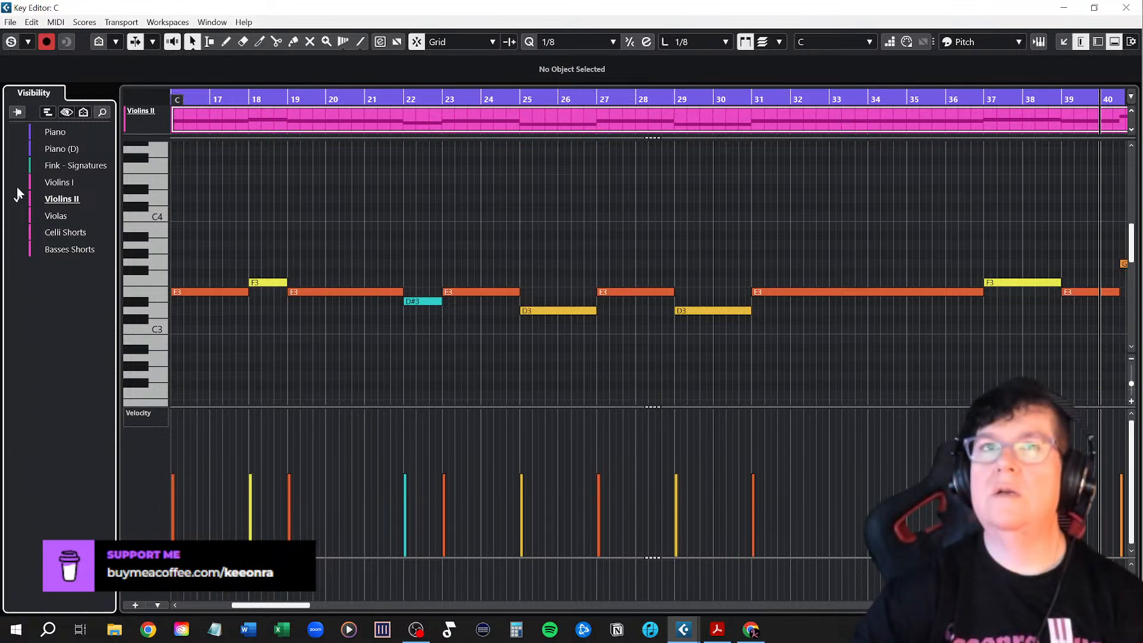
pyautogui.scroll(-3, 646, 331)
pyautogui.scroll(5, 637, 331)
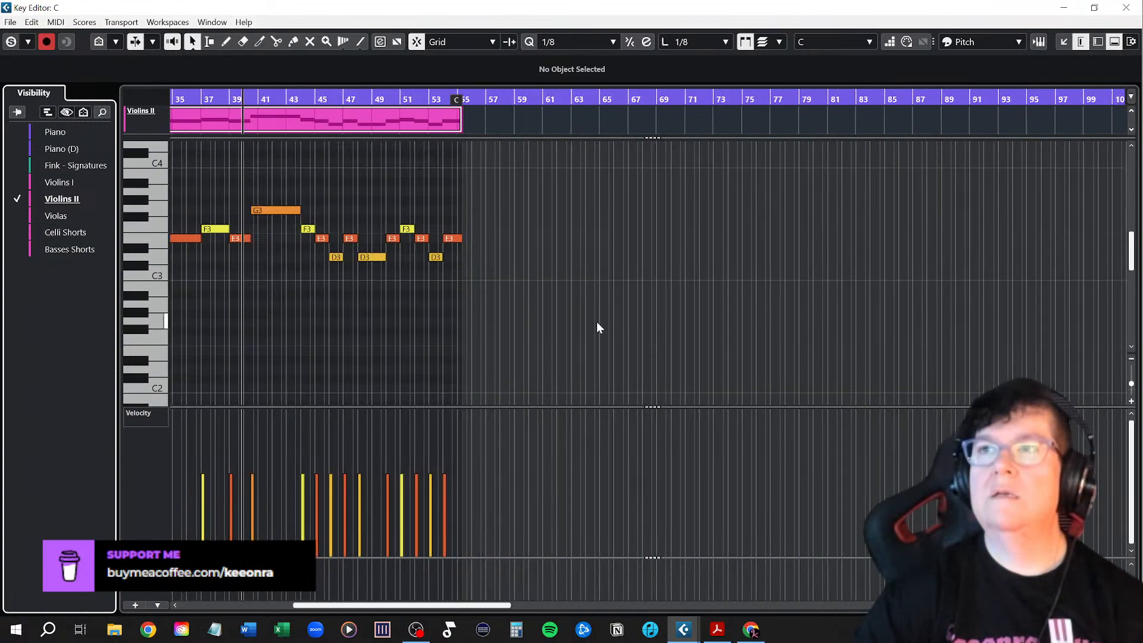
pyautogui.scroll(2, 463, 278)
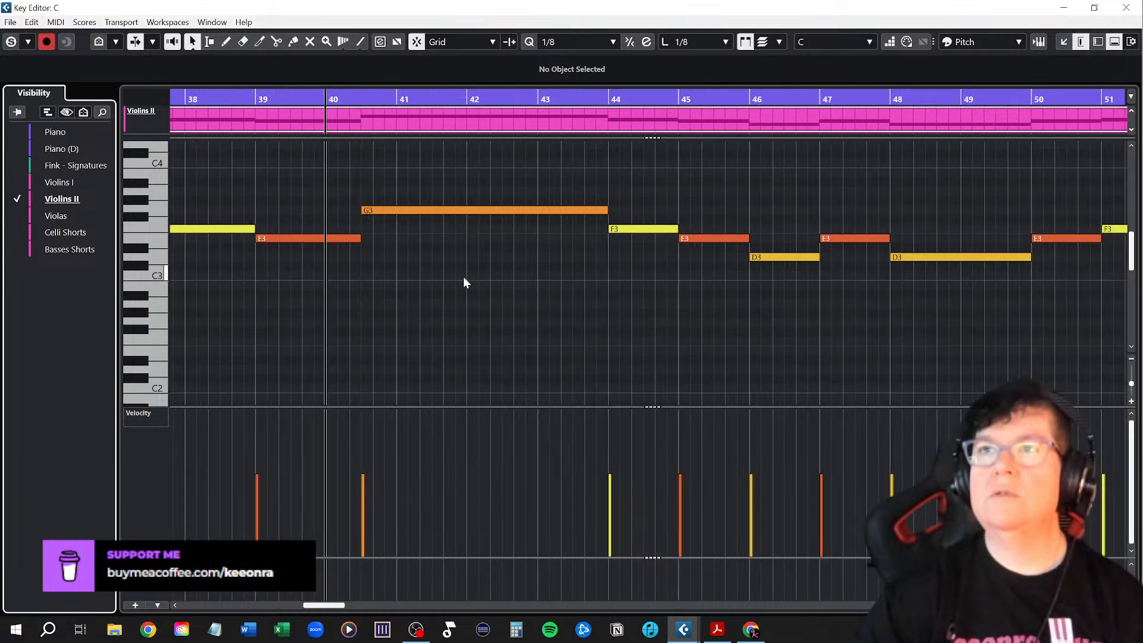
pyautogui.scroll(-2, 463, 278)
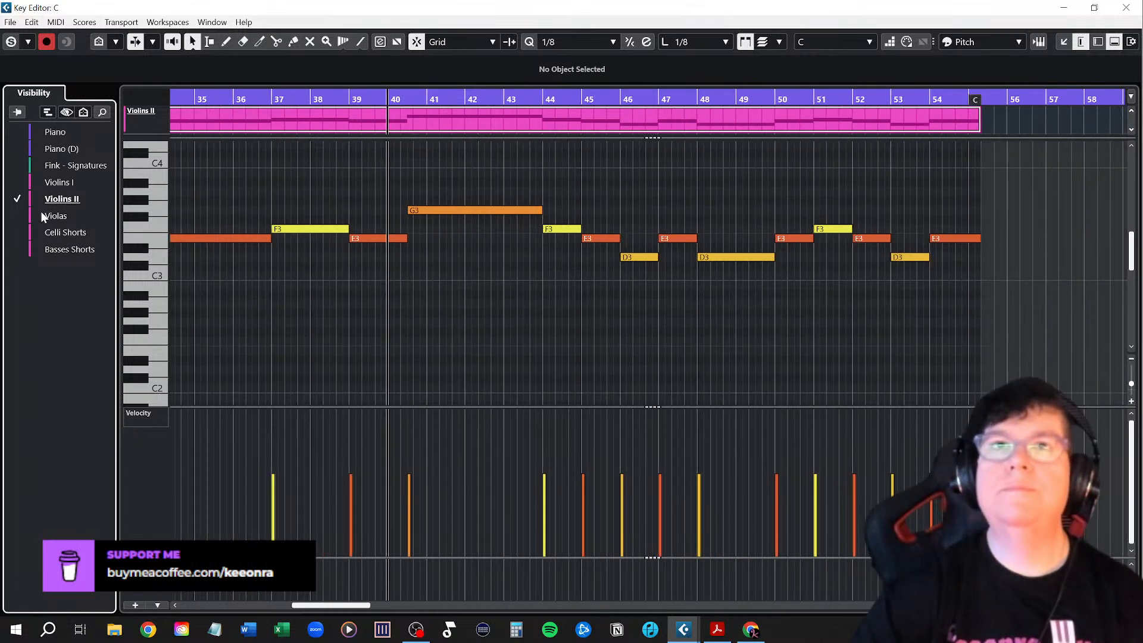
# Show only the Violas part in the Key Editor and bring its chords in bars 40 to 54 into view
pyautogui.click(18, 211)
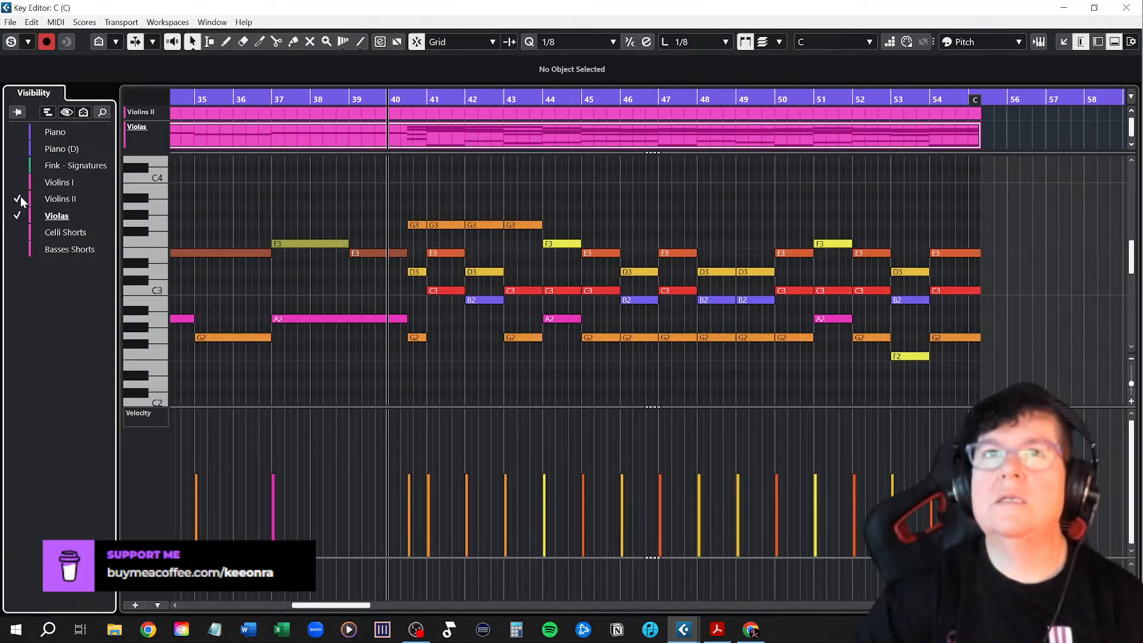
pyautogui.click(17, 198)
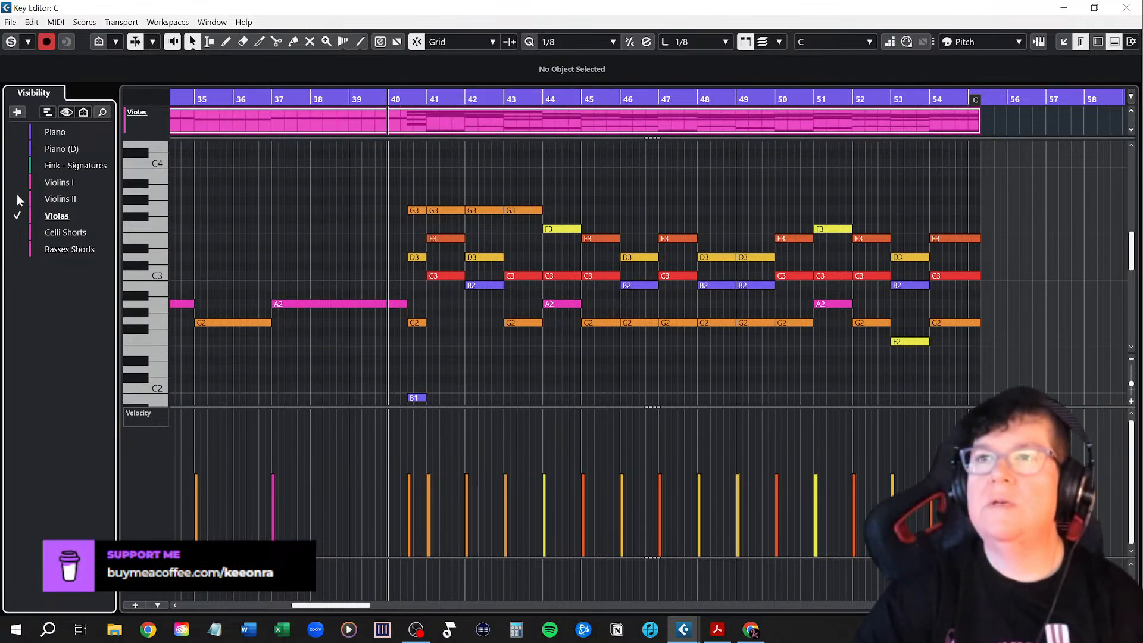
pyautogui.scroll(-3, 644, 365)
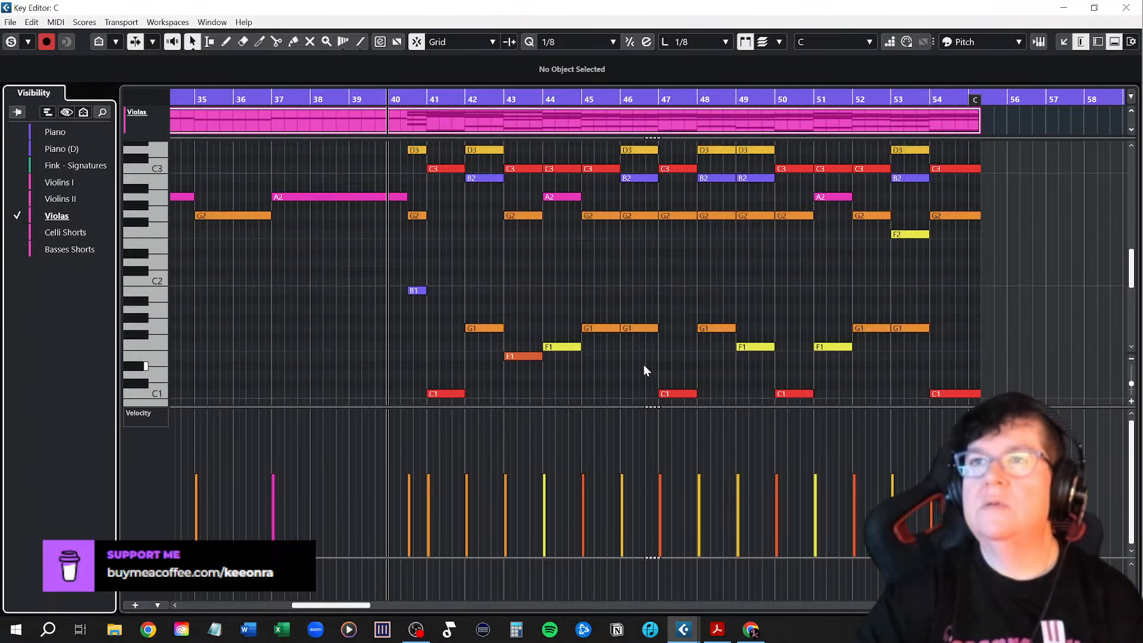
pyautogui.scroll(3, 638, 358)
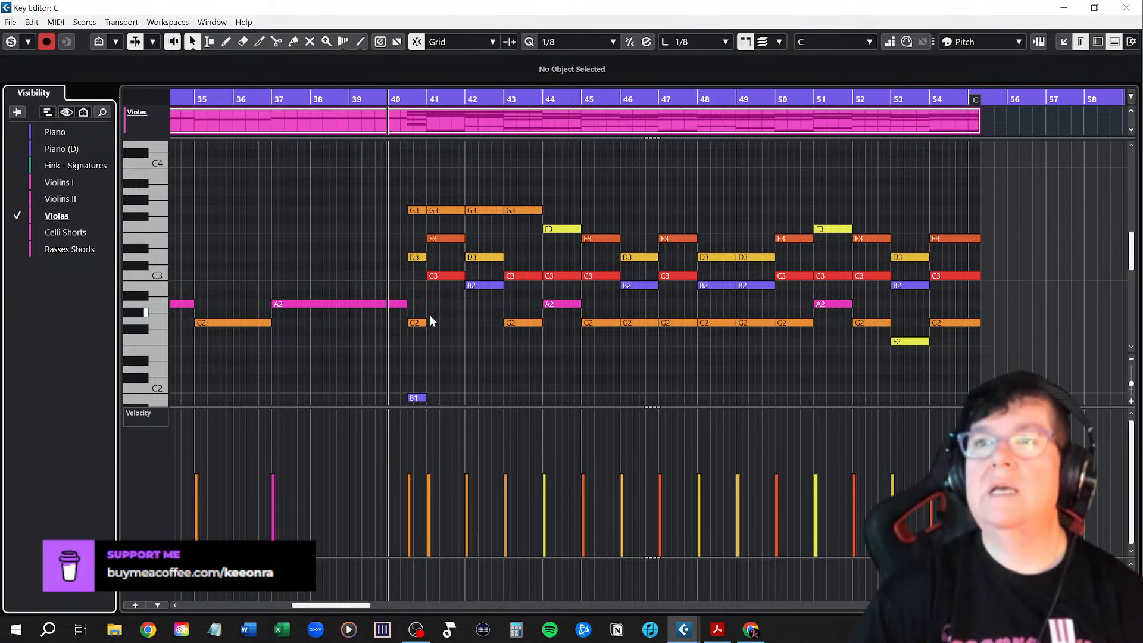
pyautogui.scroll(2, 437, 316)
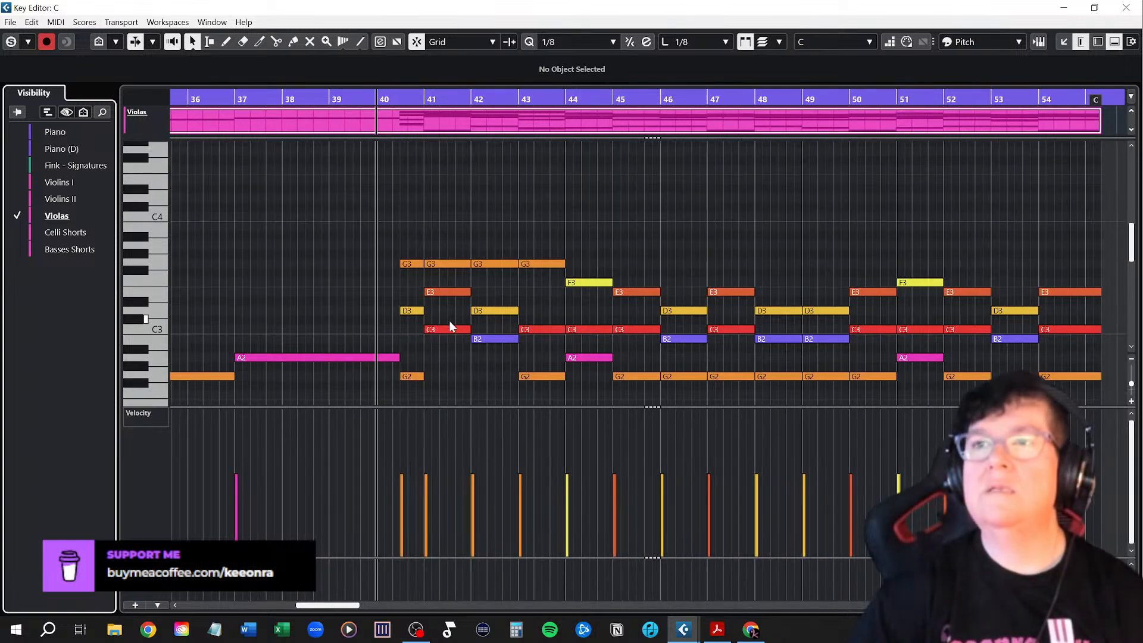
pyautogui.scroll(-2, 506, 364)
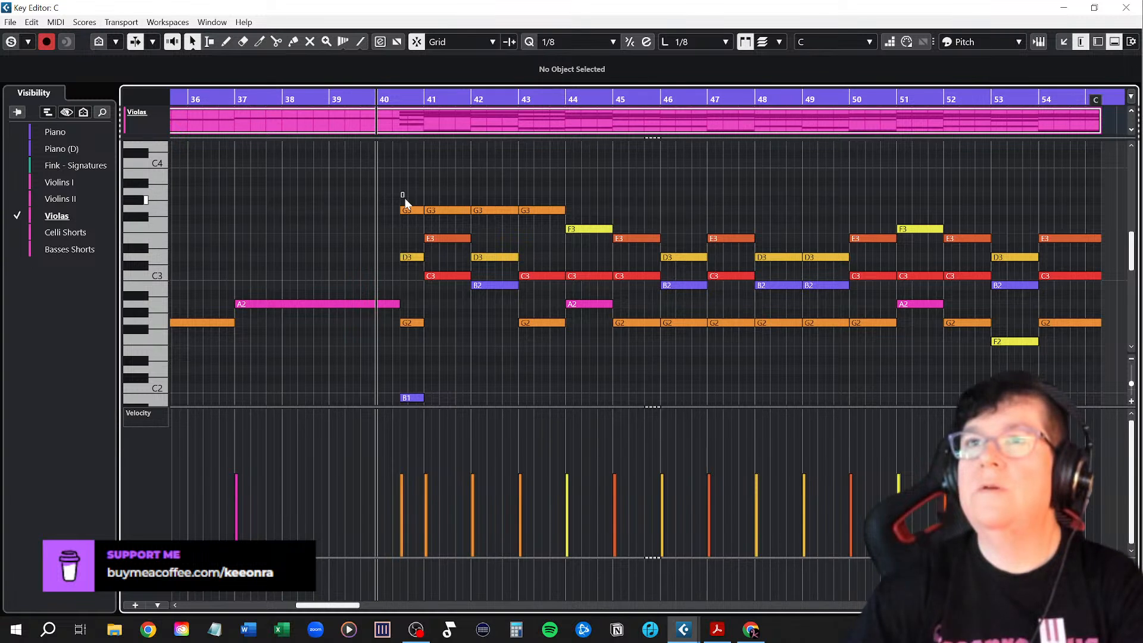
# Delete the upper chord notes above the lower Violas line from beat 3 of bar 40 to bar 55
pyautogui.moveTo(405, 193); pyautogui.dragTo(457, 260)
pyautogui.press('Delete')
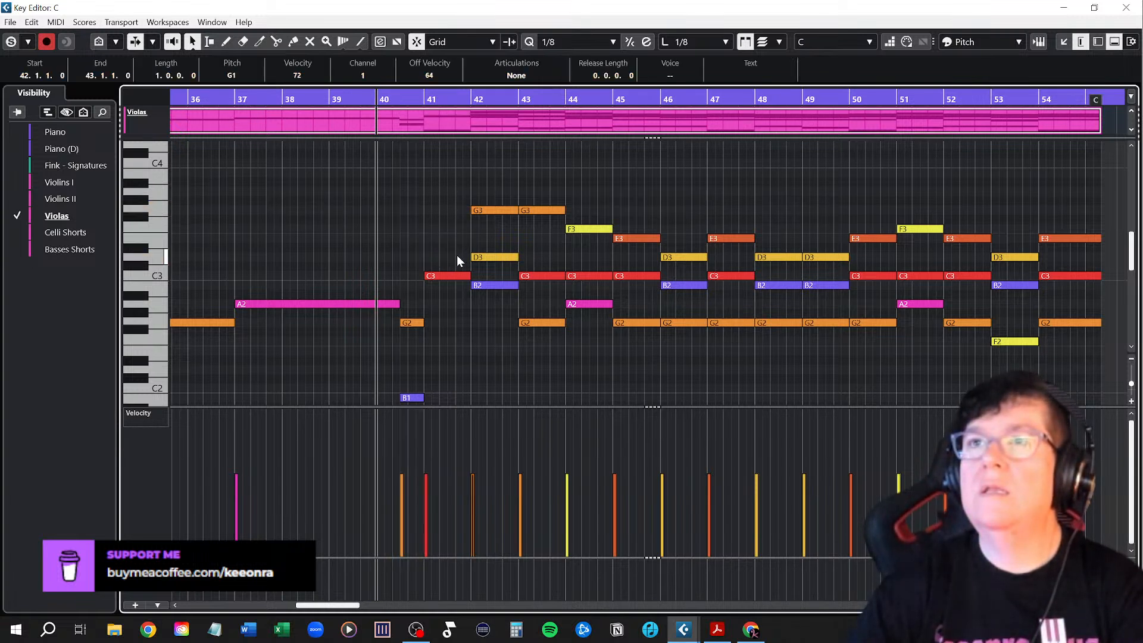
pyautogui.moveTo(474, 195); pyautogui.dragTo(531, 258)
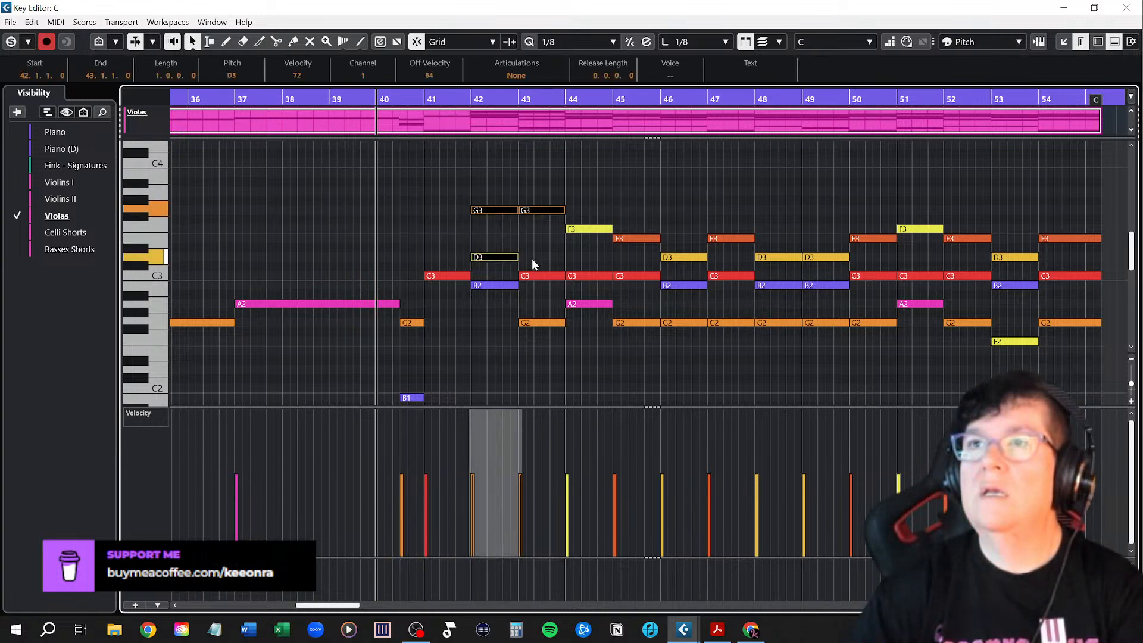
pyautogui.press('Delete')
pyautogui.moveTo(542, 214); pyautogui.dragTo(870, 292)
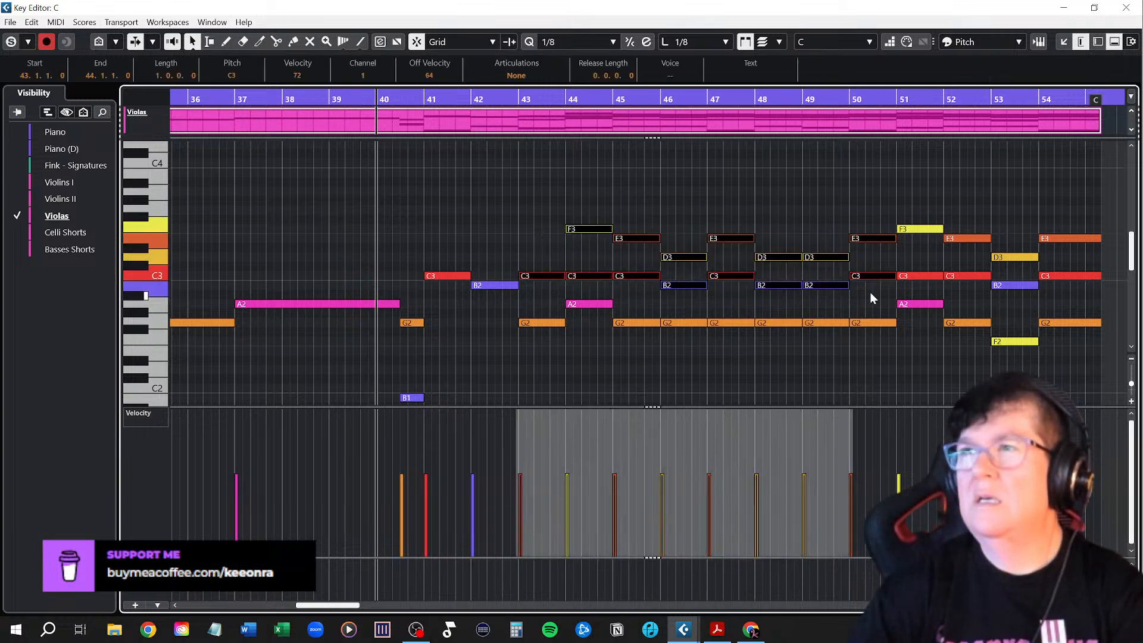
pyautogui.press('Delete')
pyautogui.moveTo(895, 214); pyautogui.dragTo(1018, 289)
pyautogui.press('Delete')
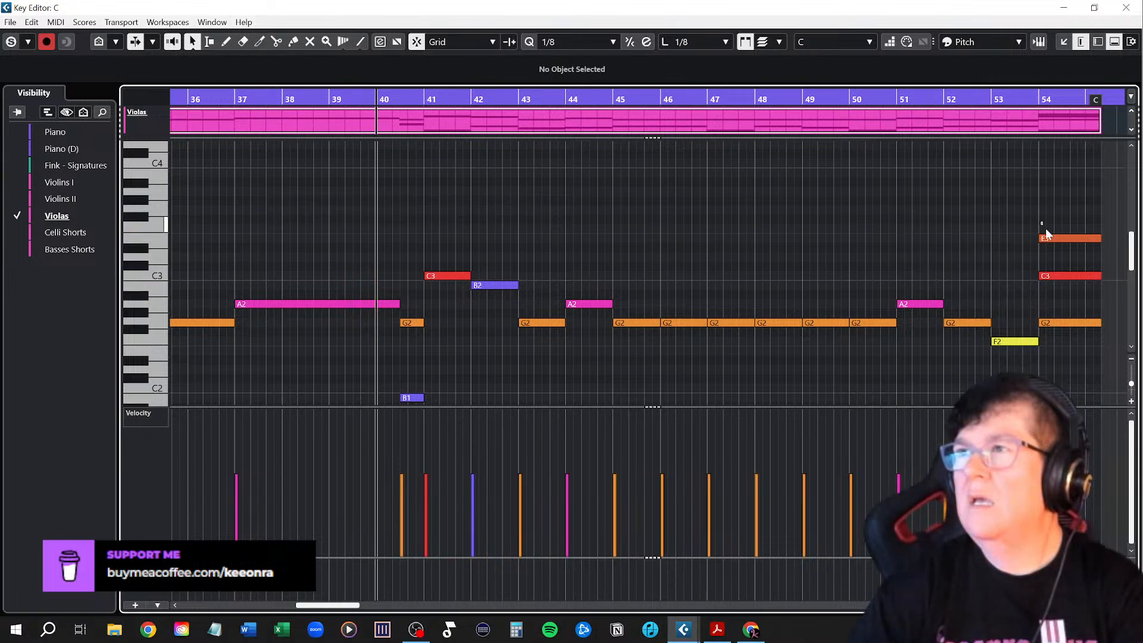
pyautogui.moveTo(1046, 227); pyautogui.dragTo(1098, 294)
pyautogui.press('Delete')
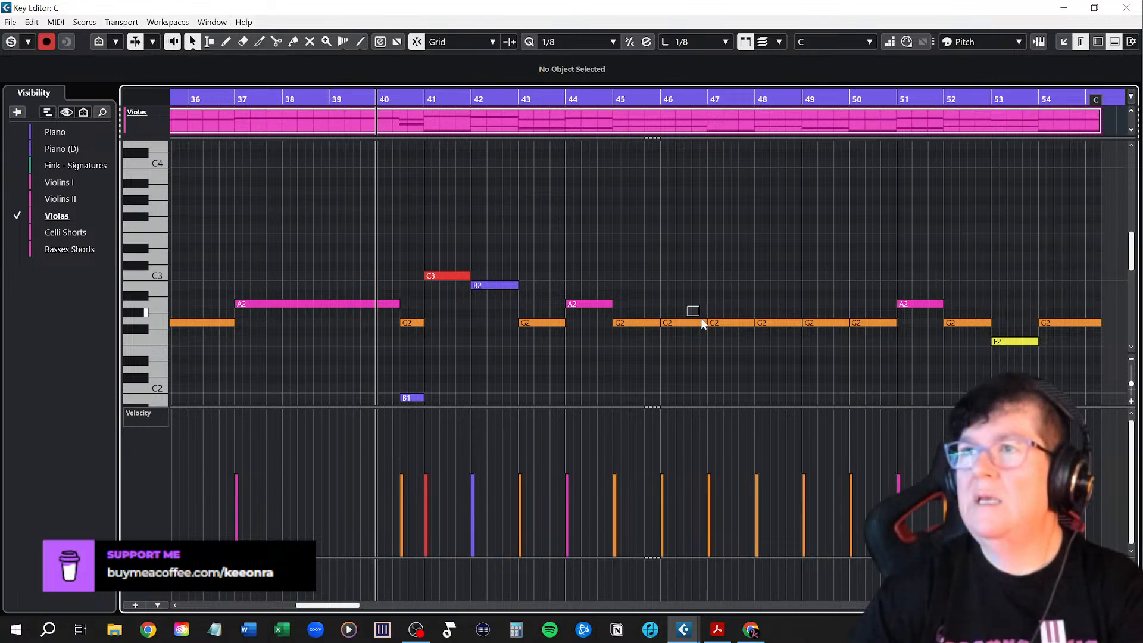
# Replace the repeated Violas G2 notes in bars 45 to 50 with one G2 sustained up to bar 51
pyautogui.moveTo(701, 321); pyautogui.dragTo(879, 358)
pyautogui.press('Delete')
pyautogui.moveTo(656, 322); pyautogui.dragTo(895, 343)
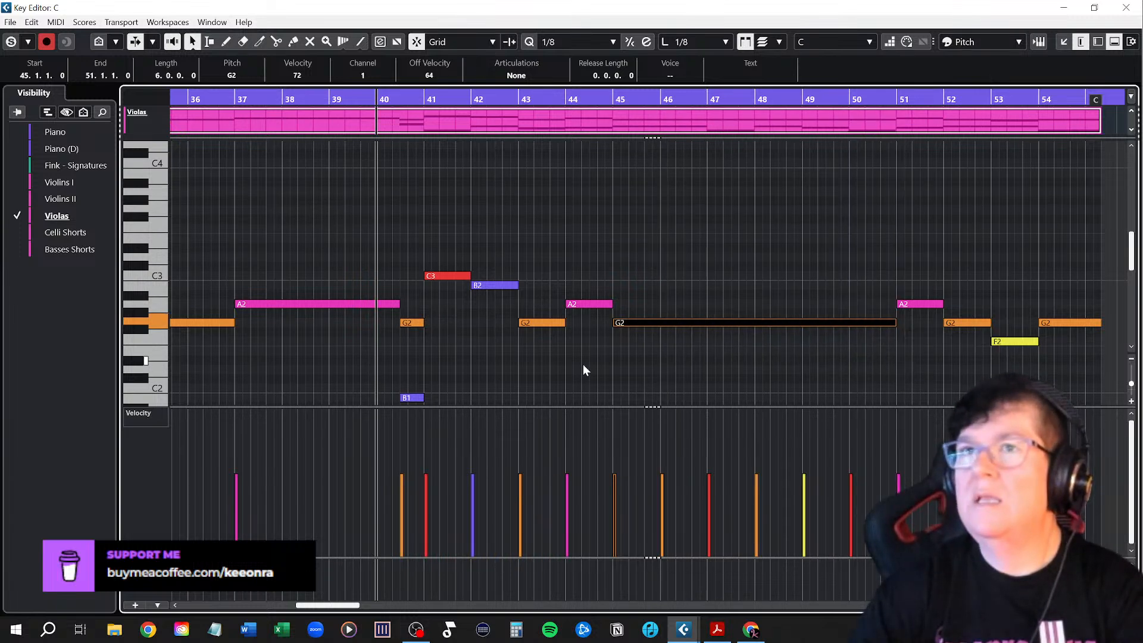
# Delete all remaining low notes beneath the Violas line from bar 40 to bar 55, including the B1 in bar 40
pyautogui.scroll(-4, 583, 365)
pyautogui.moveTo(381, 214); pyautogui.dragTo(1087, 387)
pyautogui.press('Delete')
pyautogui.scroll(4, 849, 338)
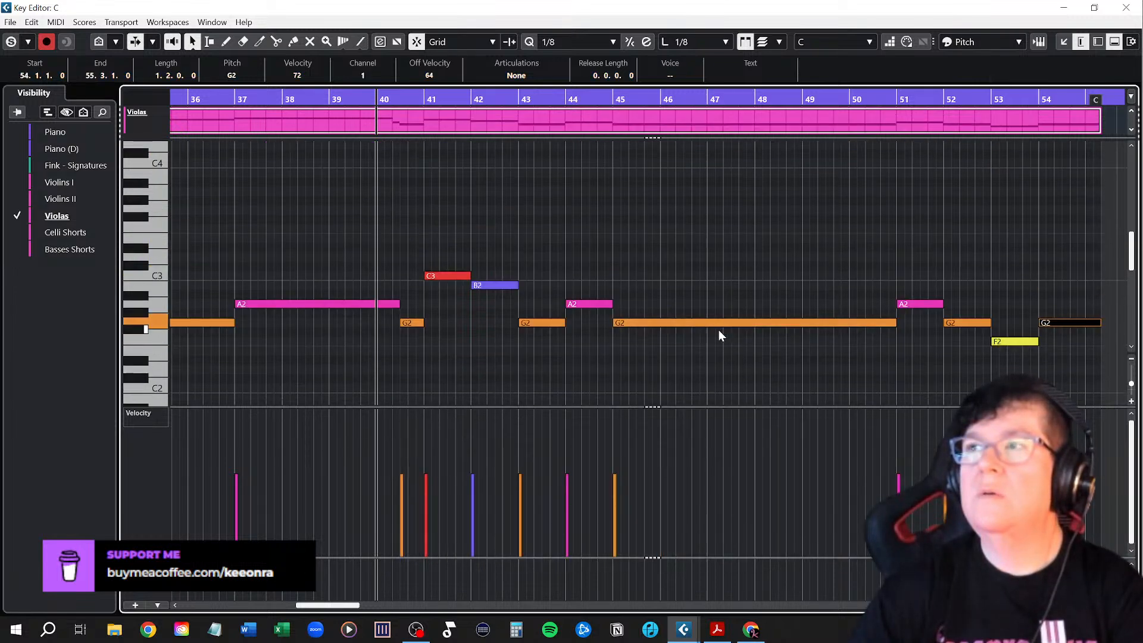
# Show Violins II and Violins I alongside the Violas, enlarge the note display, and play the three lines from bar 40 to the end
pyautogui.click(17, 198)
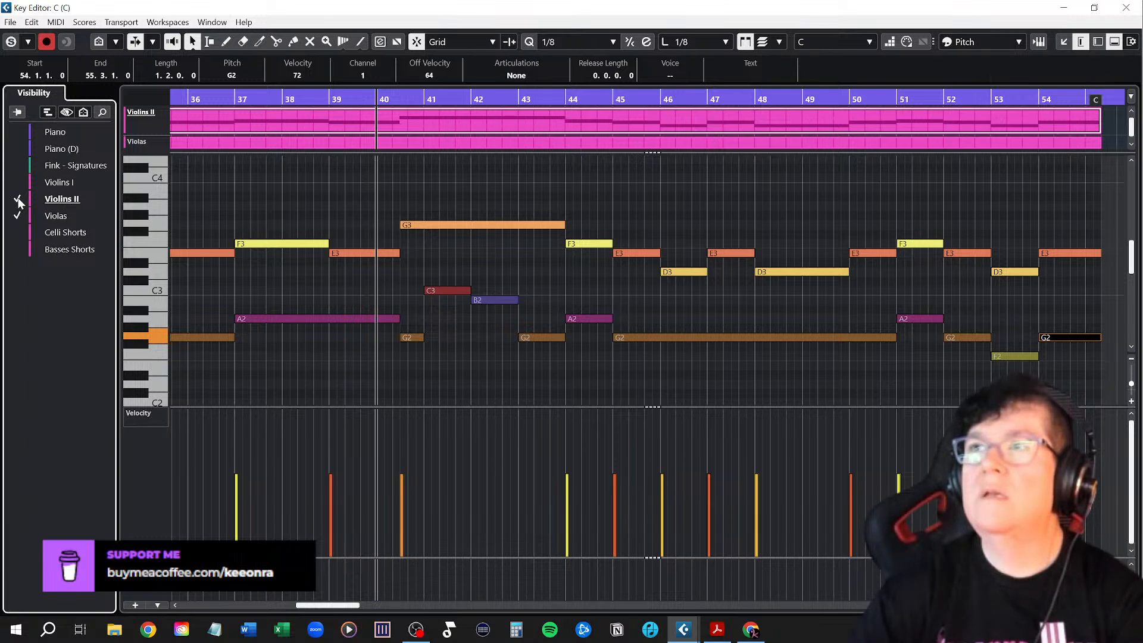
pyautogui.click(18, 182)
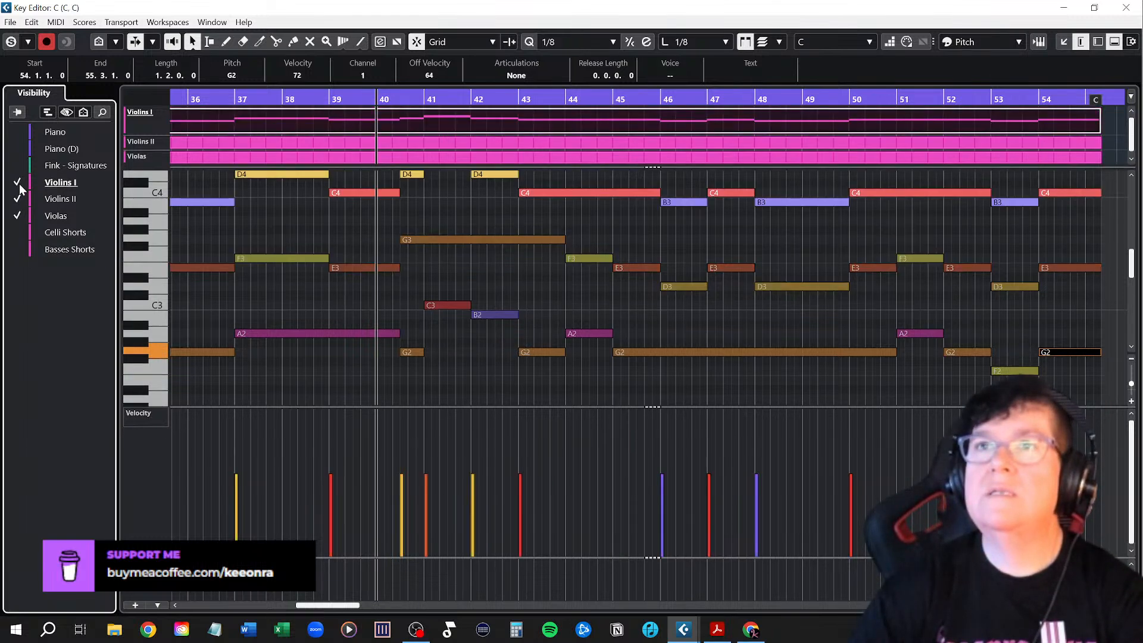
pyautogui.scroll(3, 662, 312)
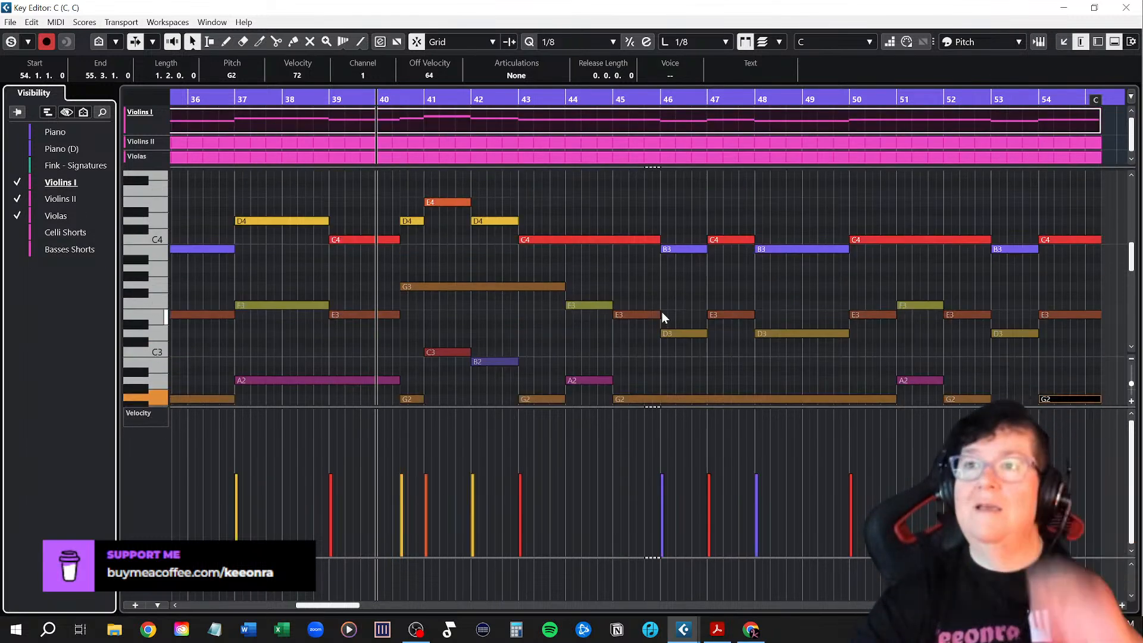
pyautogui.scroll(-3, 662, 312)
pyautogui.moveTo(647, 408); pyautogui.dragTo(645, 467)
pyautogui.scroll(4, 554, 424)
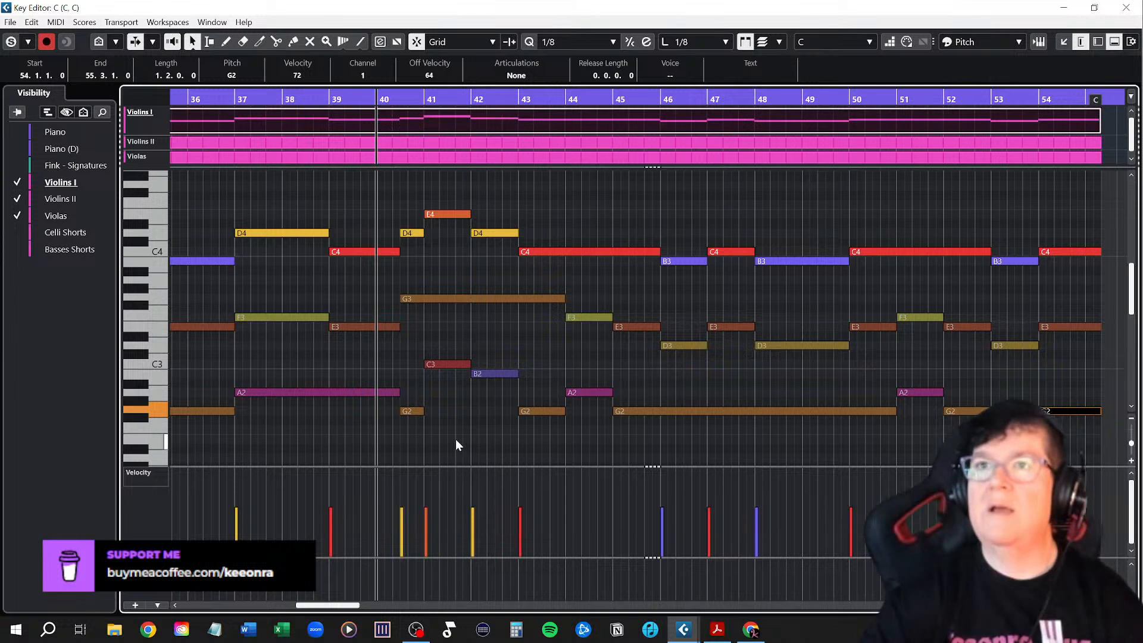
pyautogui.press('space')
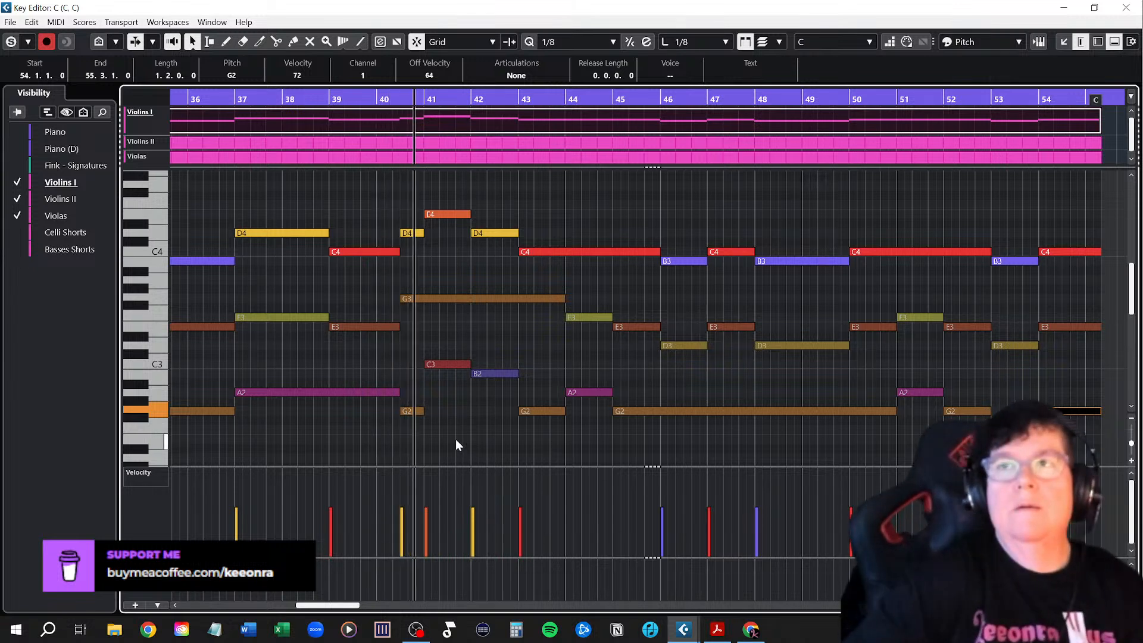
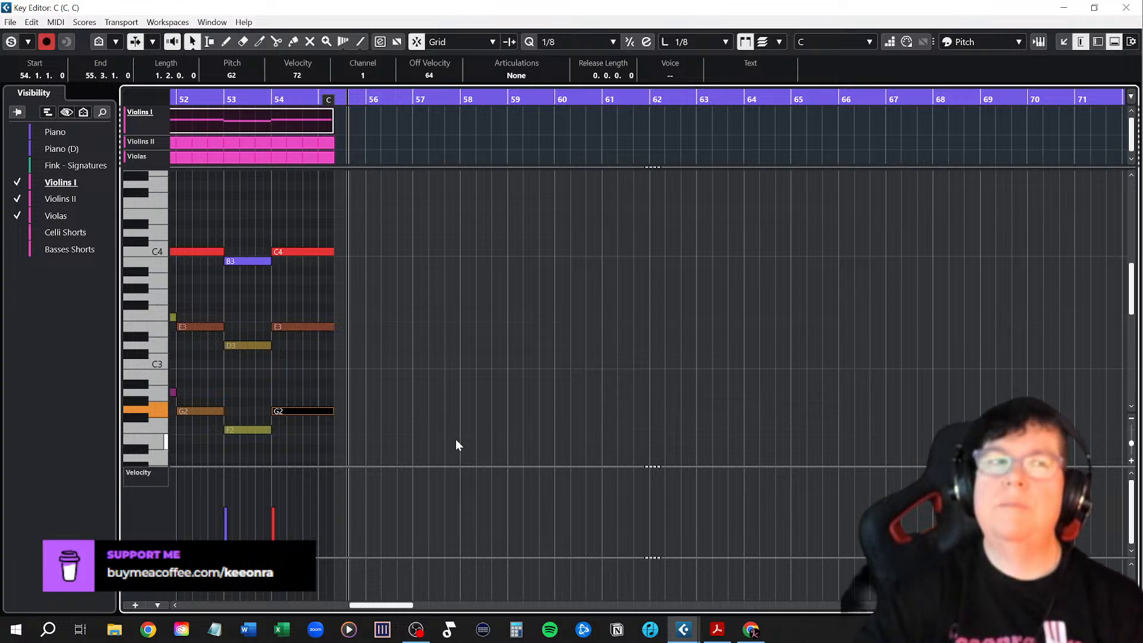
# Return to the project window, examine where the string parts end relative to the Piano, and set the playback position to bar 55
pyautogui.click(1128, 9)
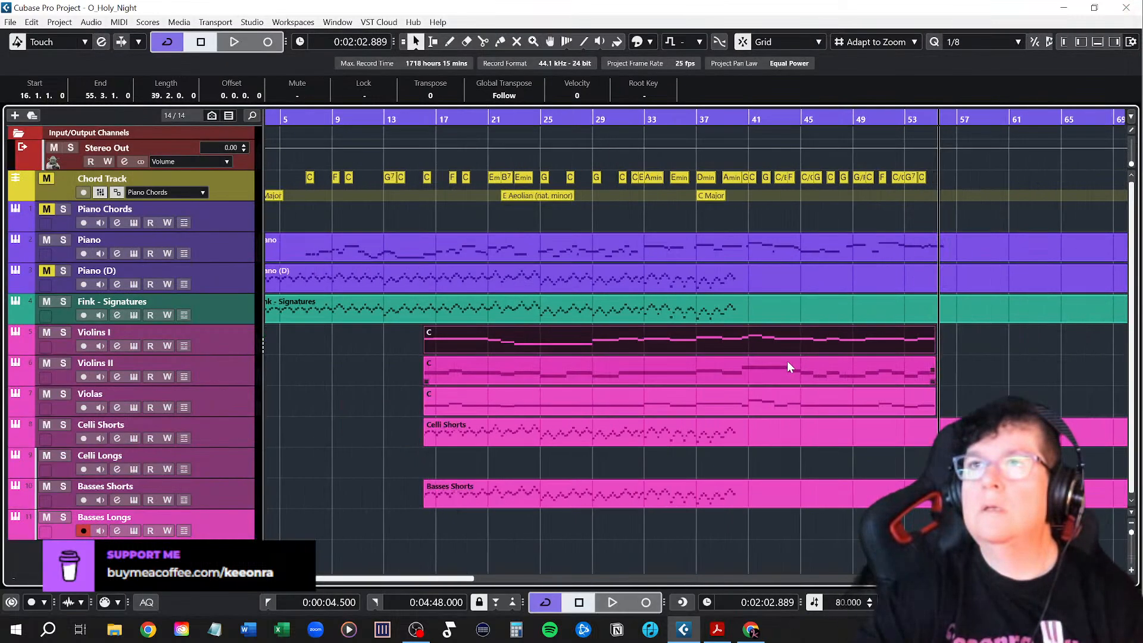
pyautogui.hscroll(5, 790, 363)
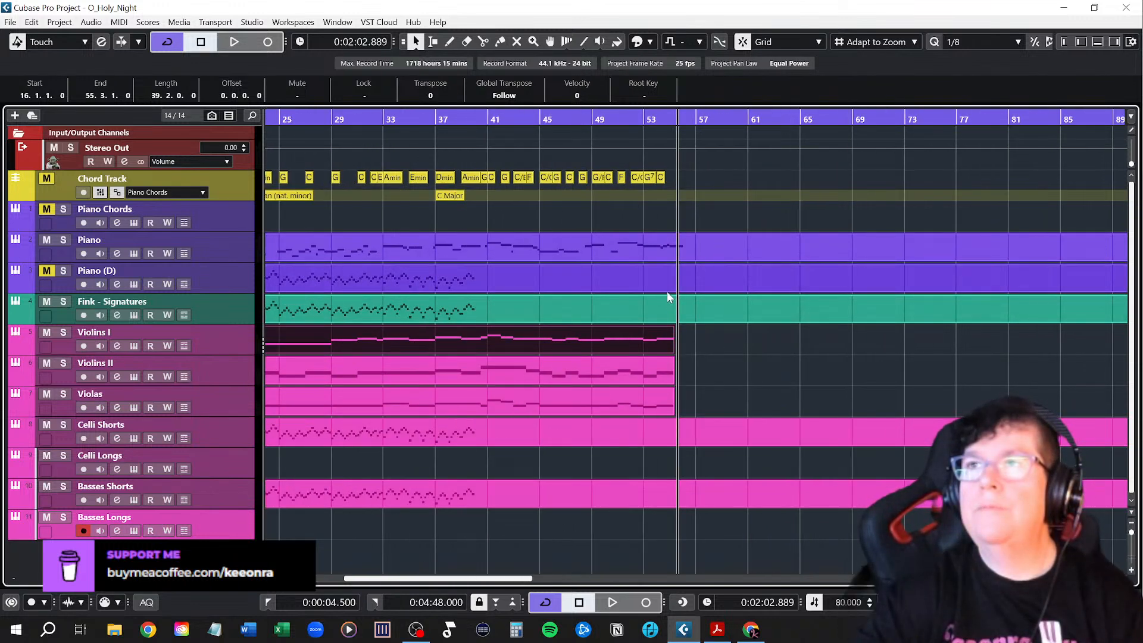
pyautogui.scroll(3, 666, 291)
pyautogui.scroll(2, 665, 292)
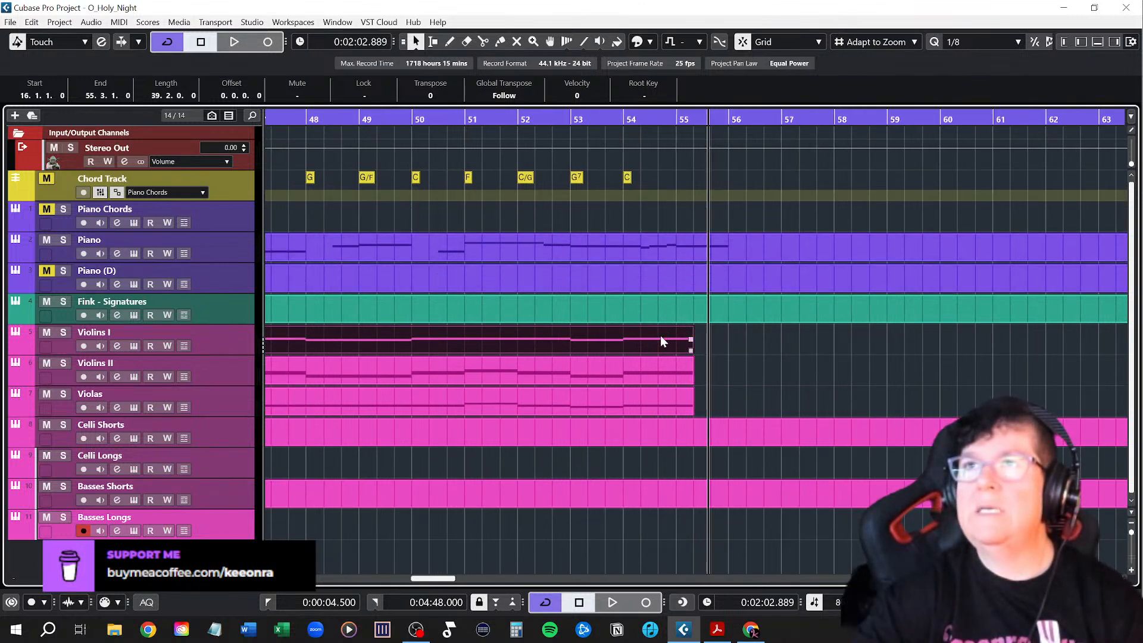
pyautogui.hotkey('alt', 'Tab')
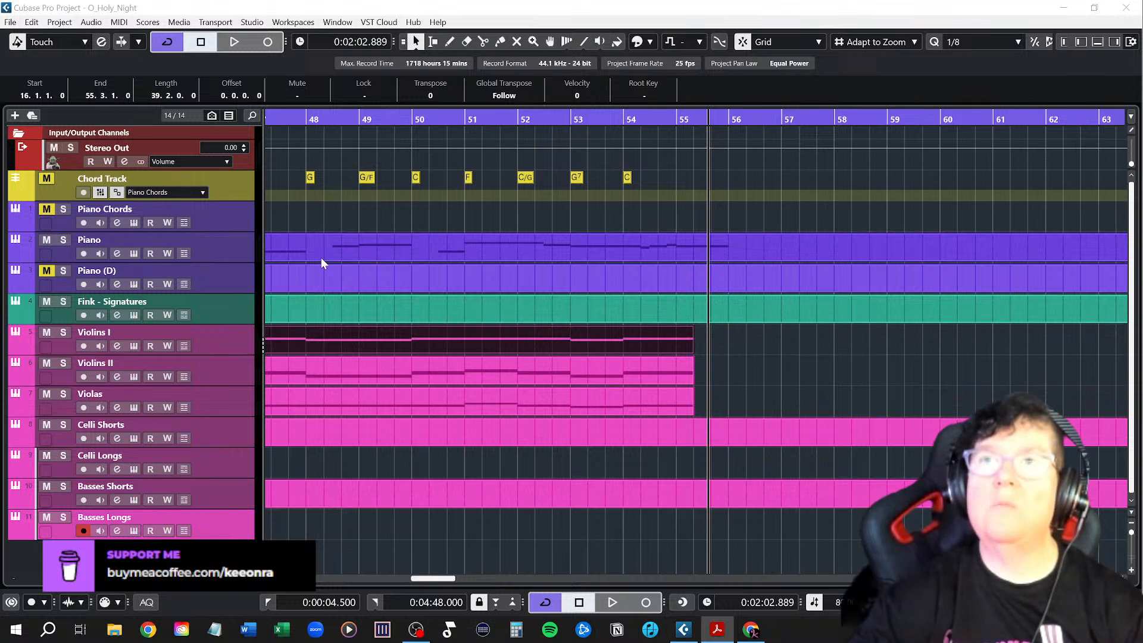
pyautogui.click(678, 117)
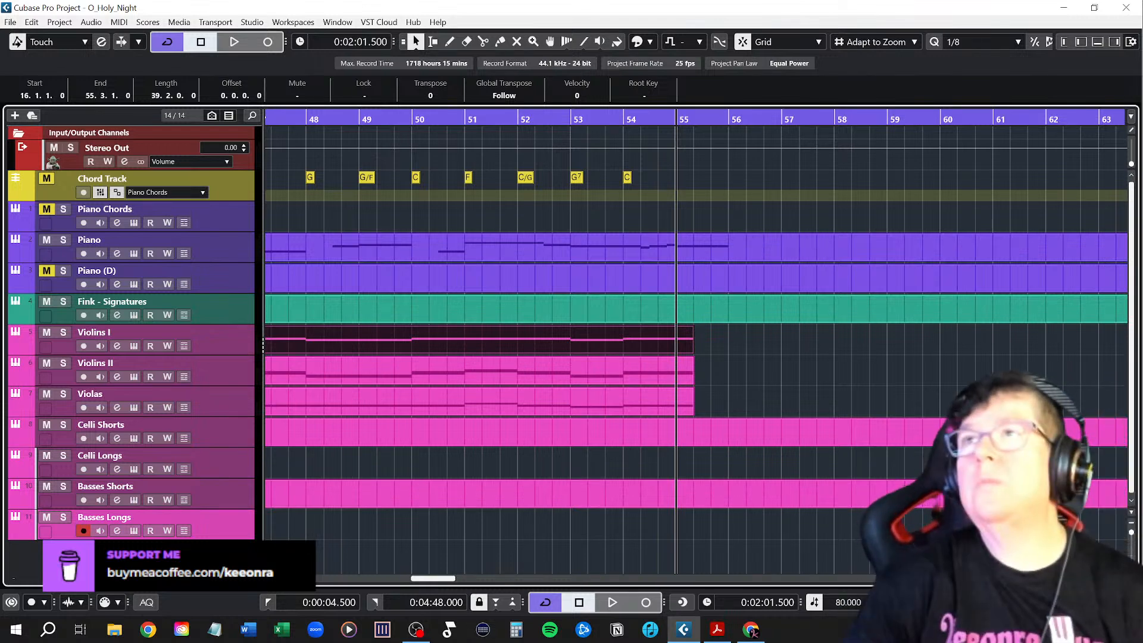
# Open the Piano part in the Key Editor, play it from bar 50, and display Violins I, Violins II and Violas with it
pyautogui.doubleClick(683, 250)
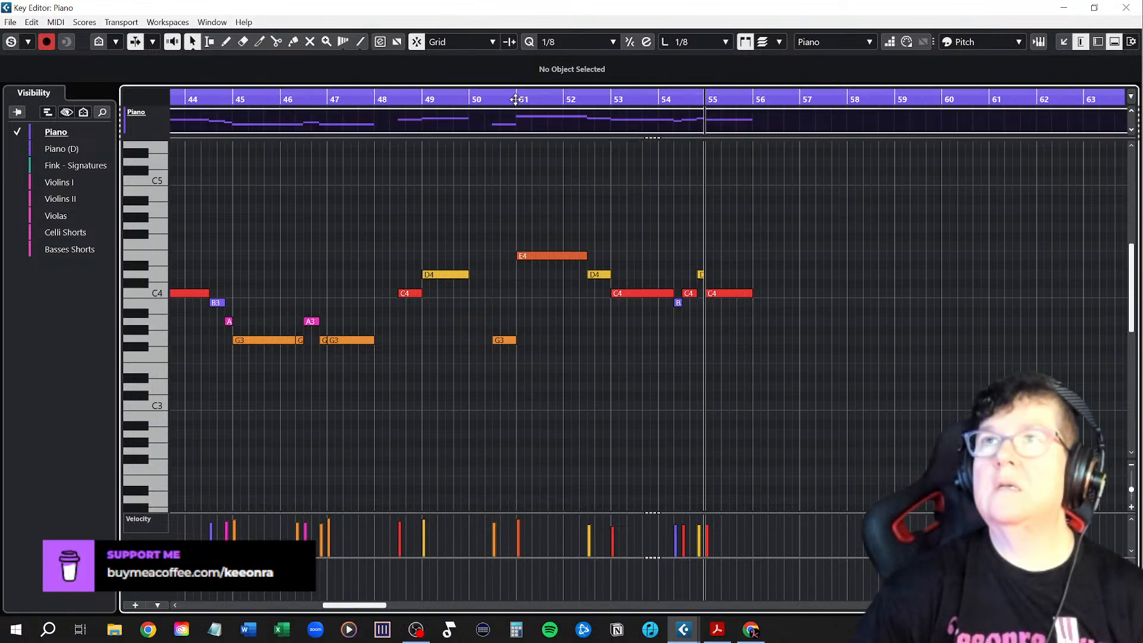
pyautogui.click(469, 97)
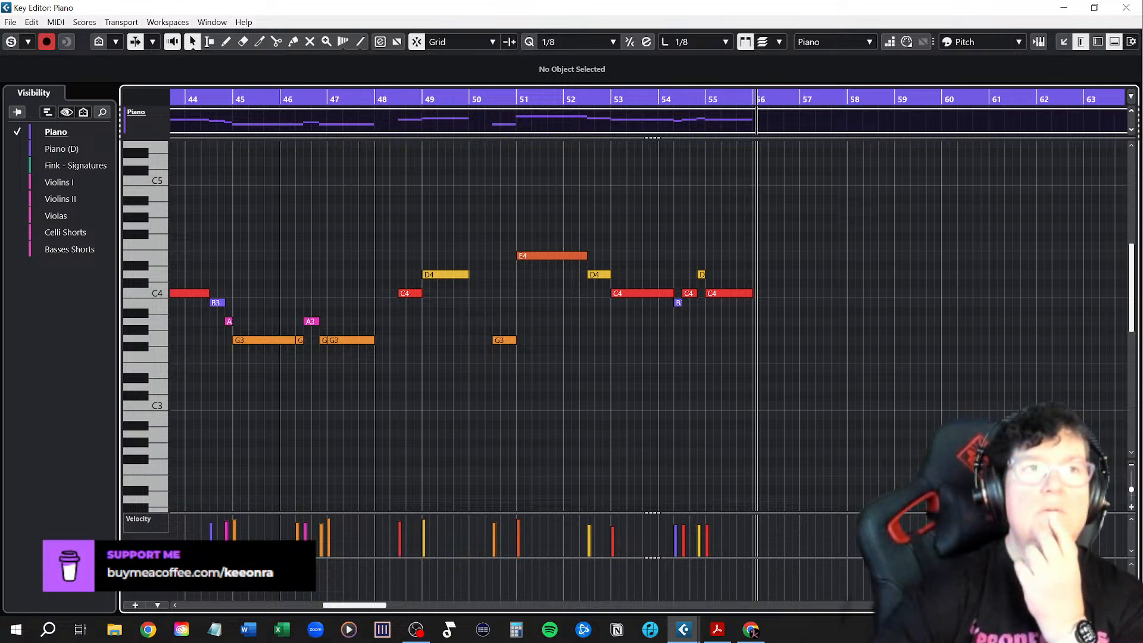
pyautogui.click(16, 182)
pyautogui.click(17, 198)
pyautogui.click(19, 215)
pyautogui.click(20, 231)
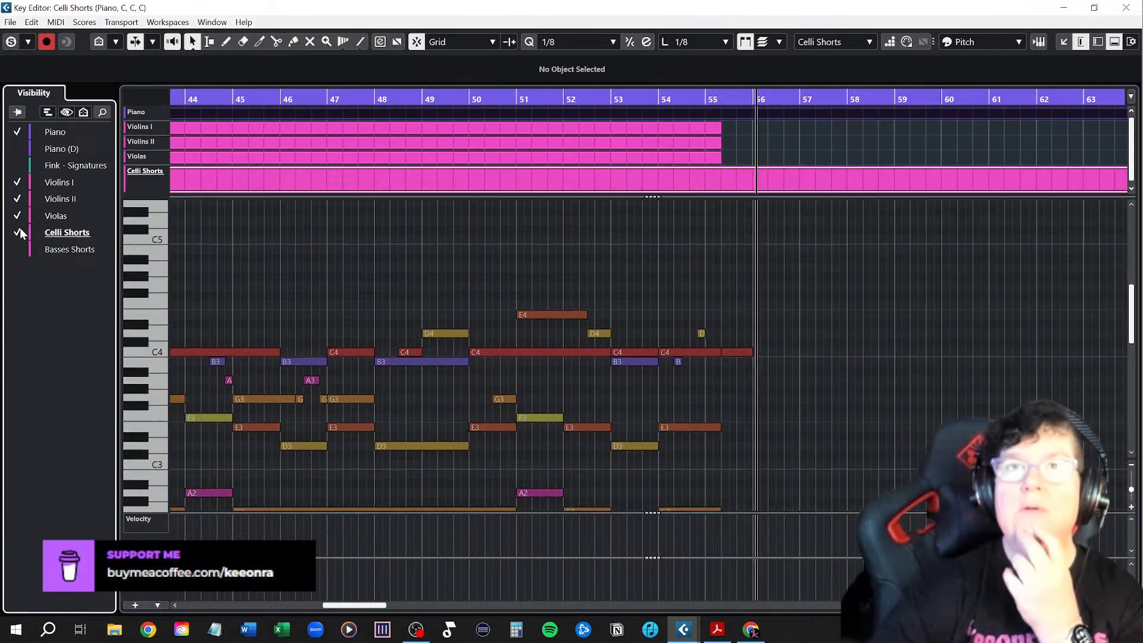
pyautogui.click(19, 231)
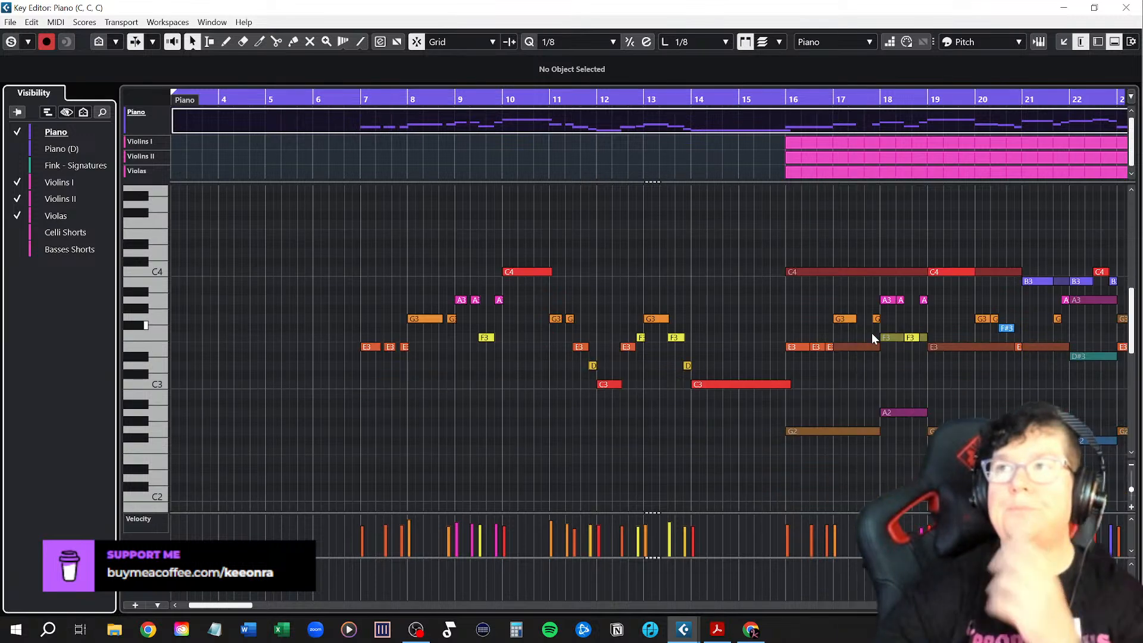
# Examine the three string lines against the Piano melody across the whole part, focusing on bars 41 to 55
pyautogui.scroll(2, 948, 331)
pyautogui.hscroll(5, 991, 340)
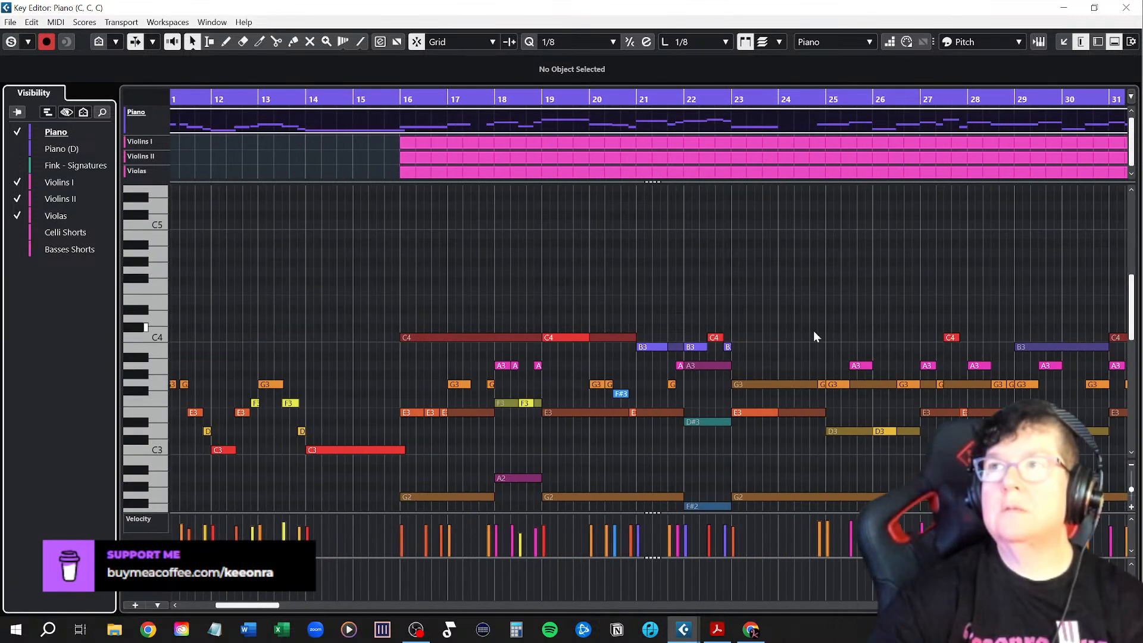
pyautogui.hscroll(3, 808, 333)
pyautogui.scroll(4, 798, 334)
pyautogui.hscroll(7, 781, 333)
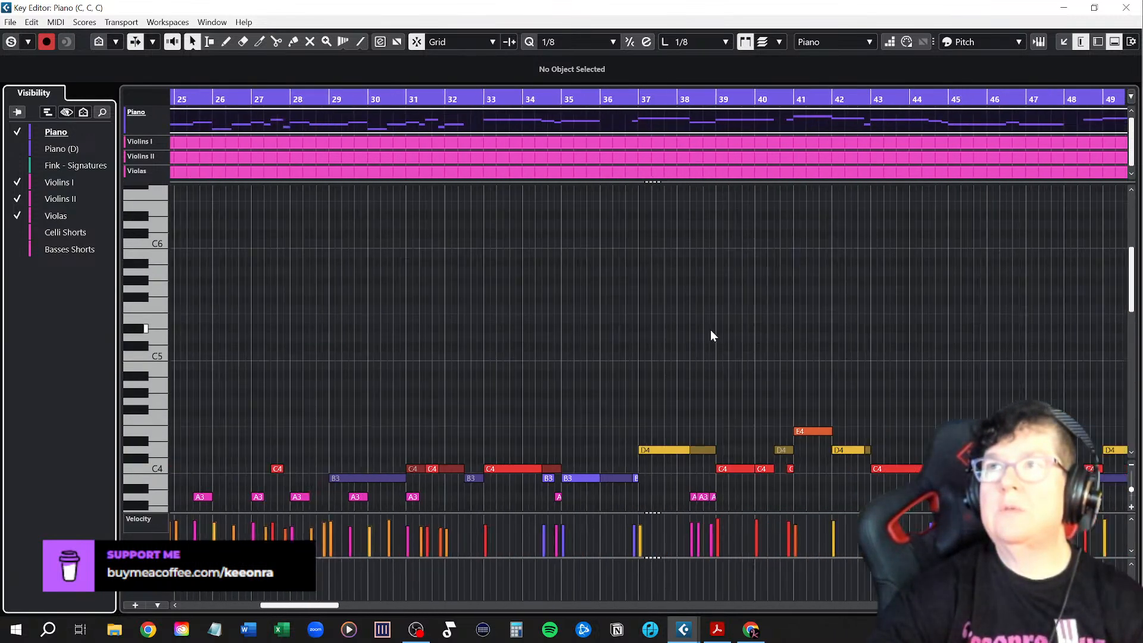
pyautogui.keyDown('ctrl'); pyautogui.scroll(-3, 732, 338); pyautogui.keyUp('ctrl')
pyautogui.scroll(-2, 944, 385)
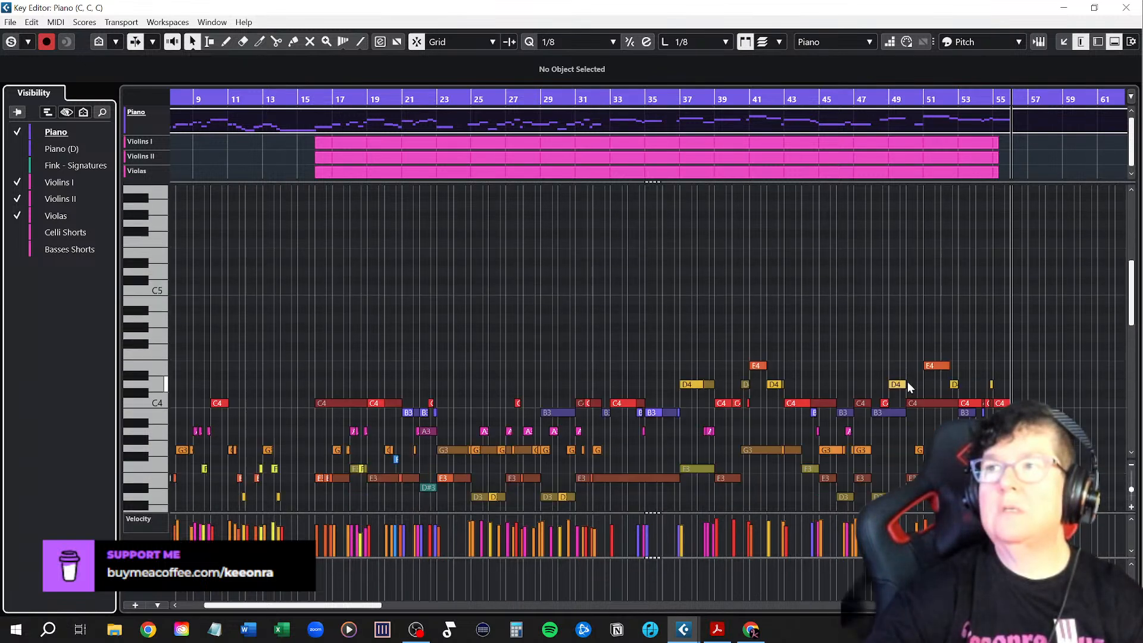
pyautogui.scroll(-4, 909, 384)
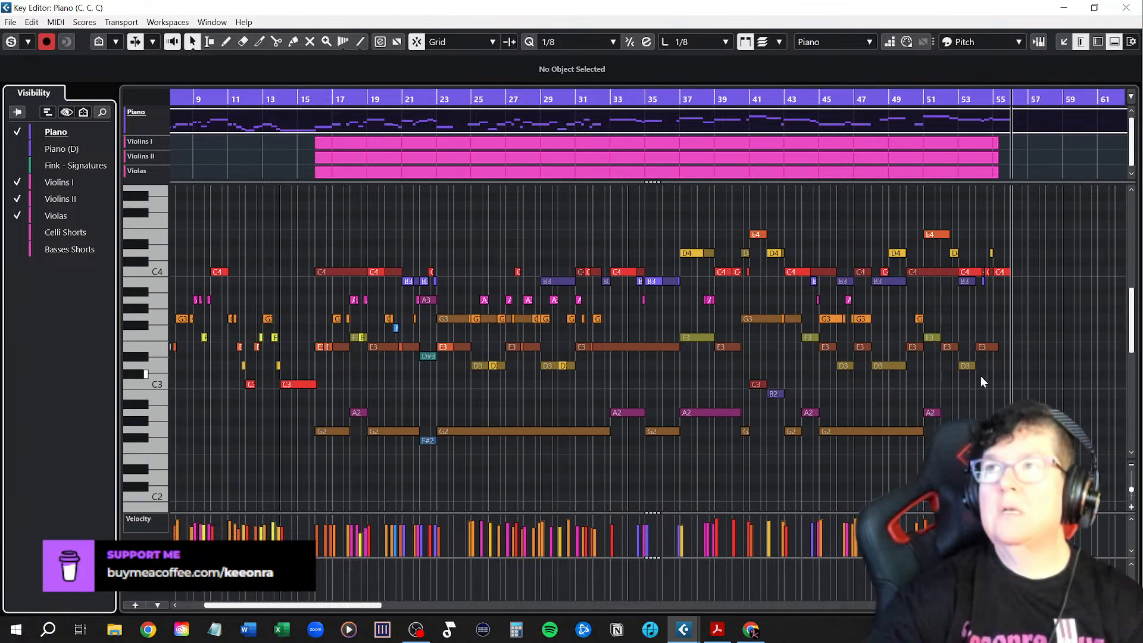
pyautogui.keyDown('ctrl'); pyautogui.scroll(4, 981, 376); pyautogui.keyUp('ctrl')
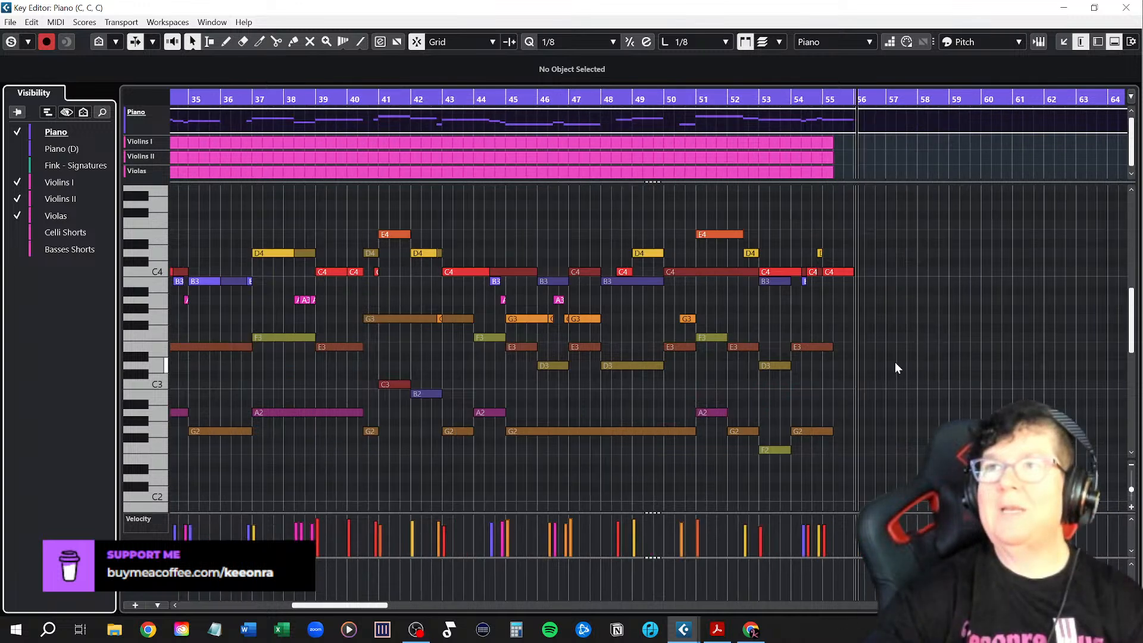
pyautogui.hscroll(3, 822, 341)
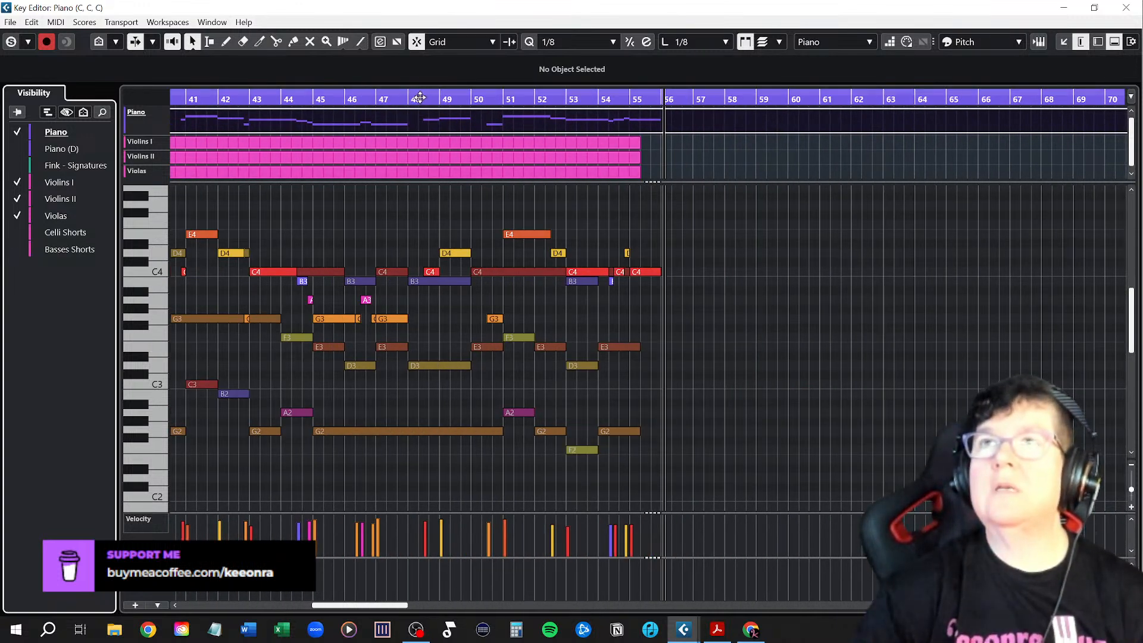
# Play the Piano and string lines from bar 49, then check the harmony at bars 54 and 52
pyautogui.click(439, 97)
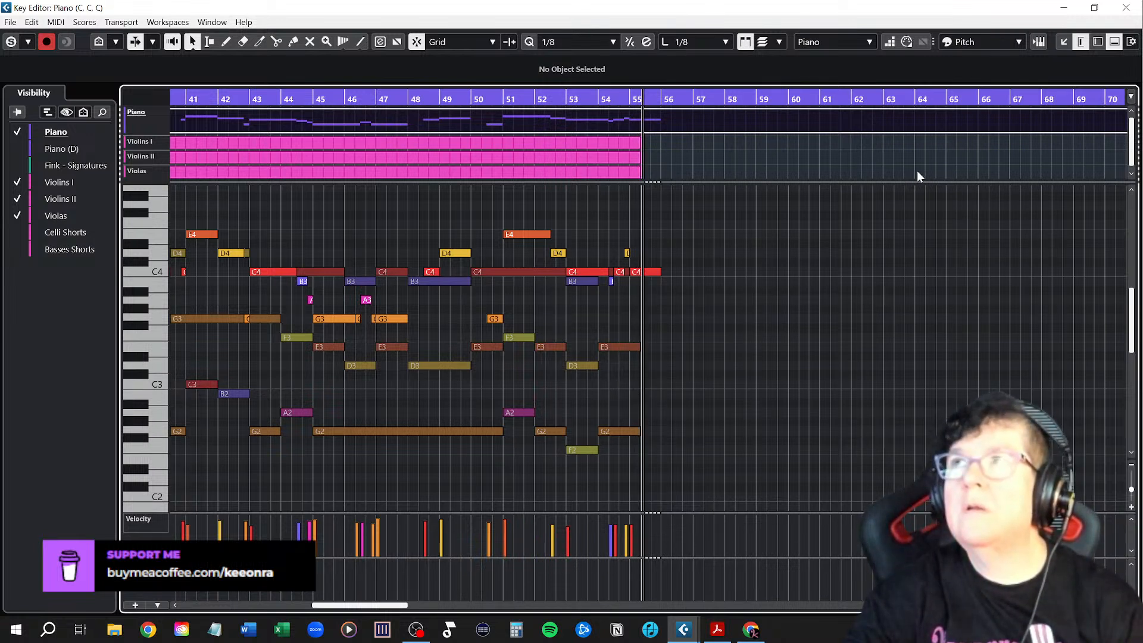
pyautogui.scroll(2, 601, 256)
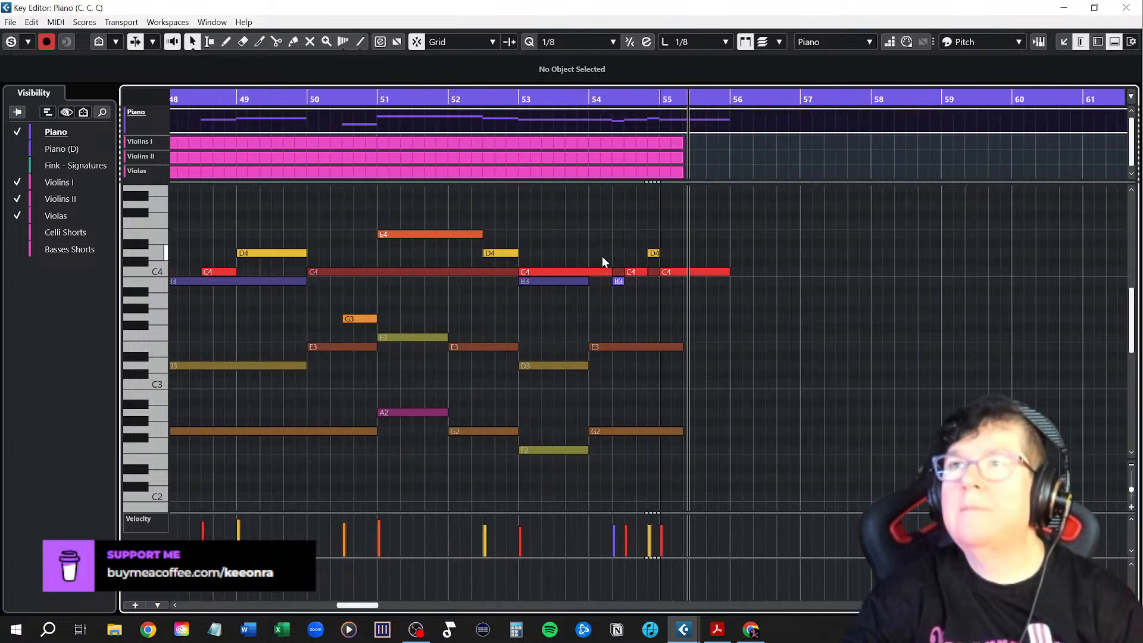
pyautogui.click(589, 97)
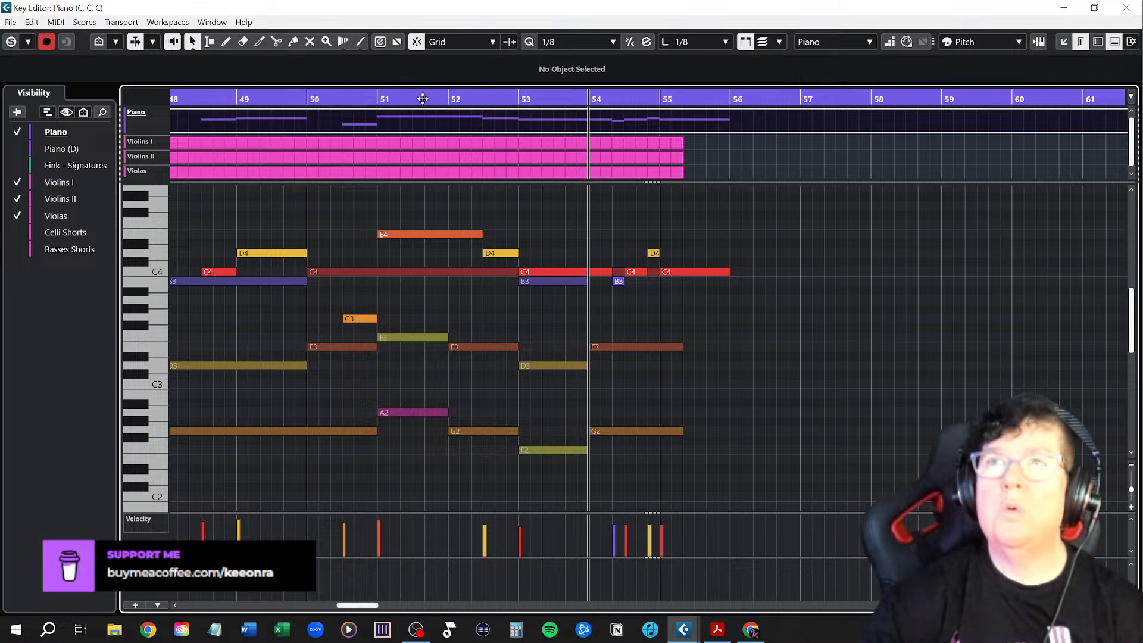
pyautogui.click(448, 96)
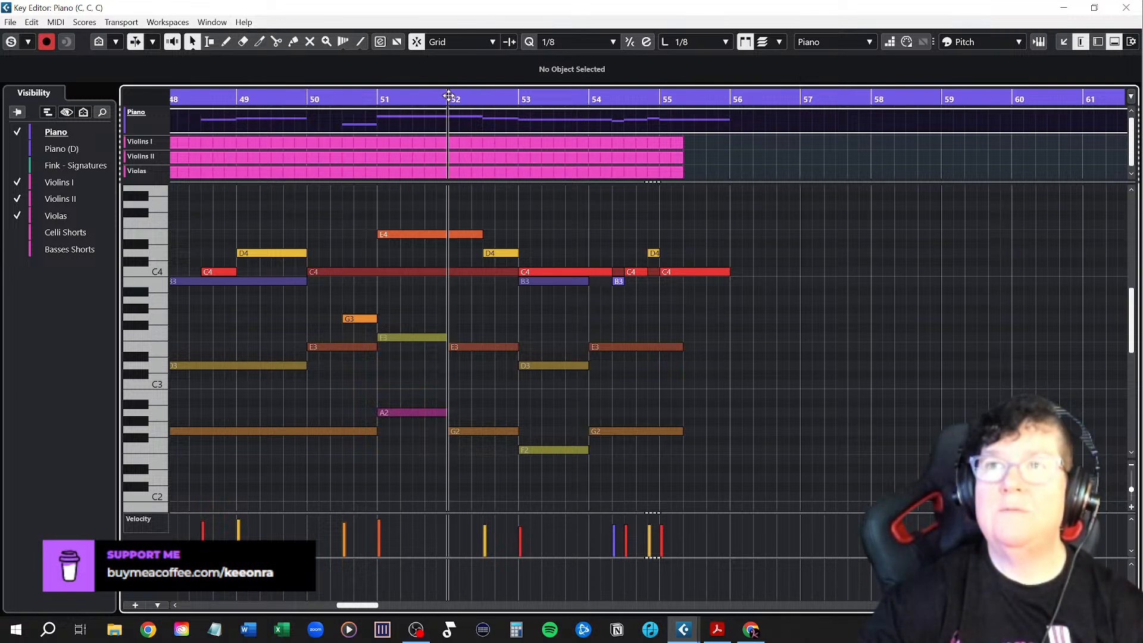
# Dock the Key Editor below the project arrangement so the Chord Track shows together with the notes
pyautogui.scroll(-2, 470, 232)
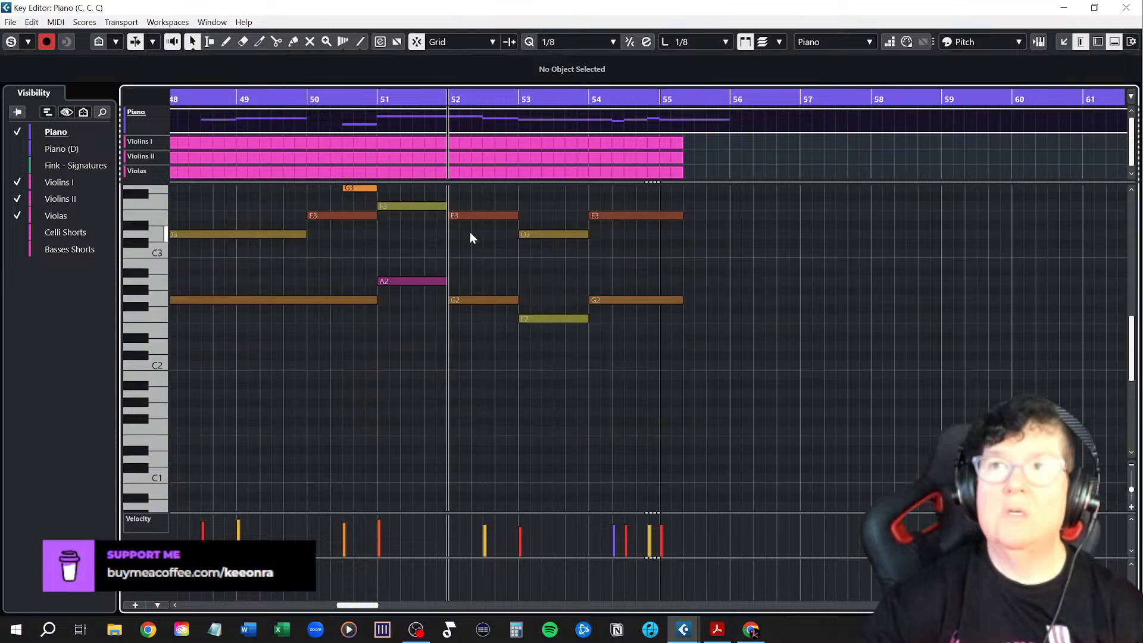
pyautogui.scroll(5, 470, 233)
pyautogui.scroll(-3, 470, 232)
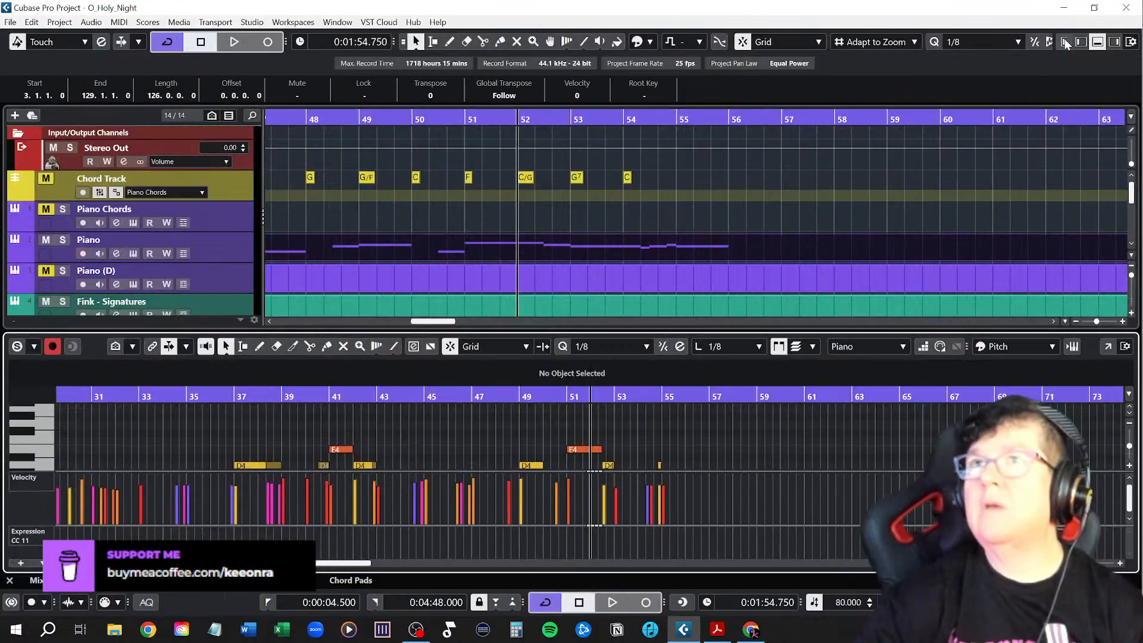
pyautogui.click(1063, 42)
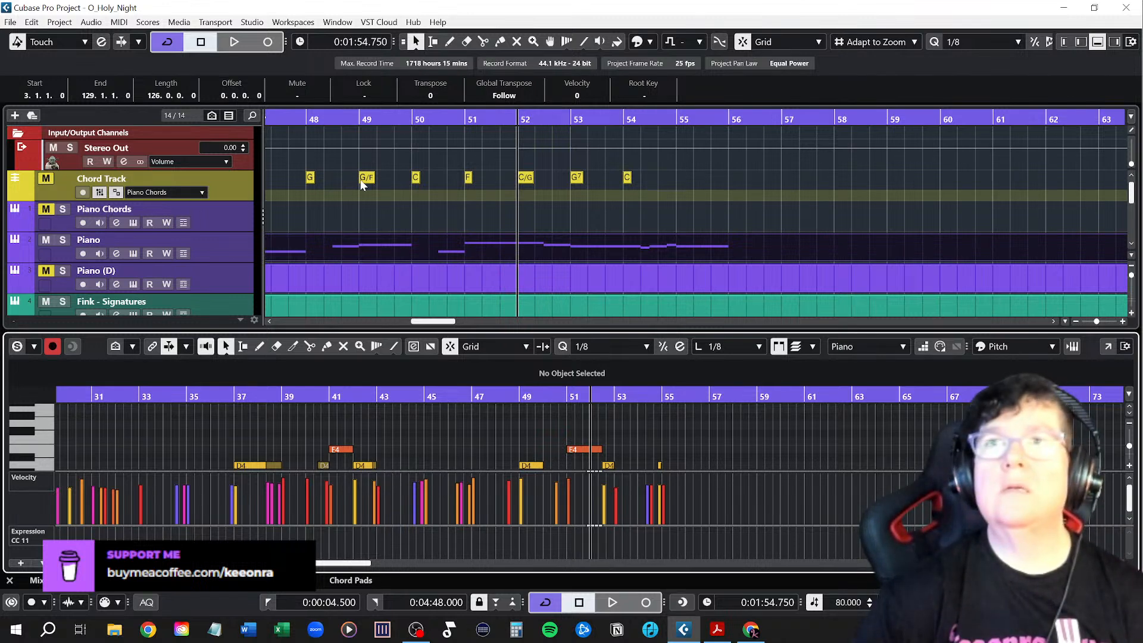
# Examine the Chord Track's chord changes against the Piano melody between bars 44 and 54
pyautogui.hscroll(-3, 367, 181)
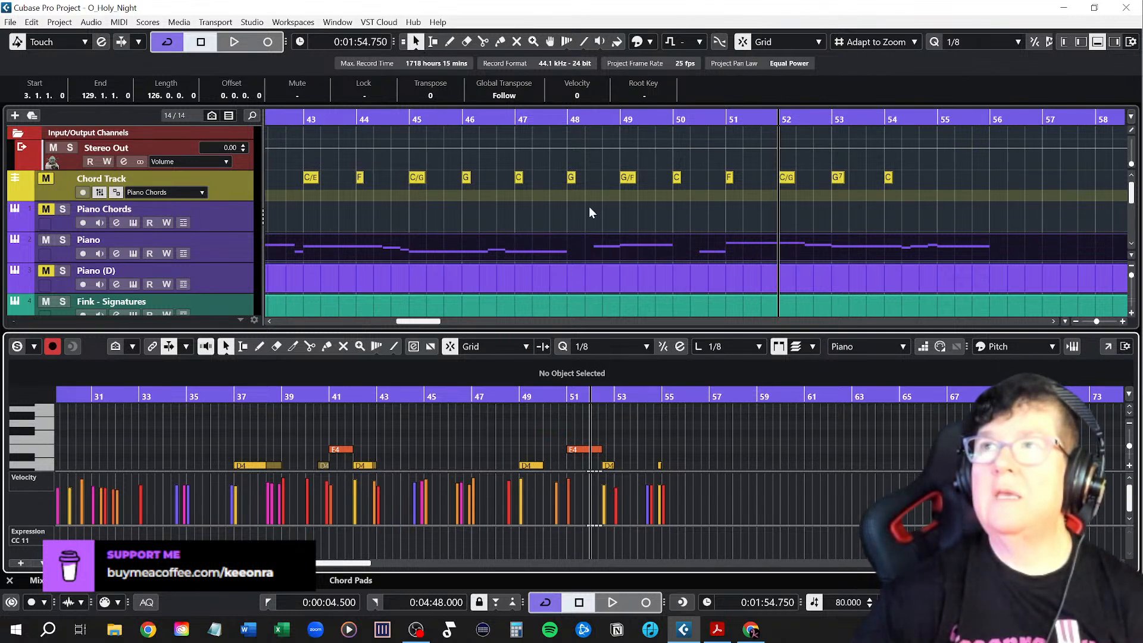
pyautogui.hscroll(2, 788, 213)
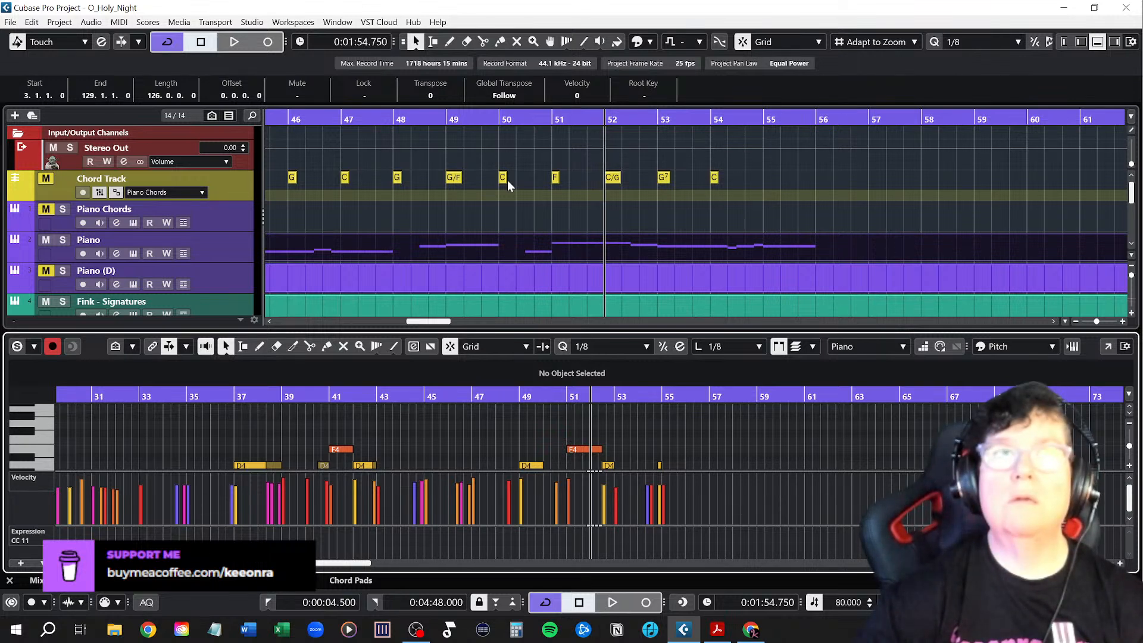
pyautogui.scroll(5, 506, 181)
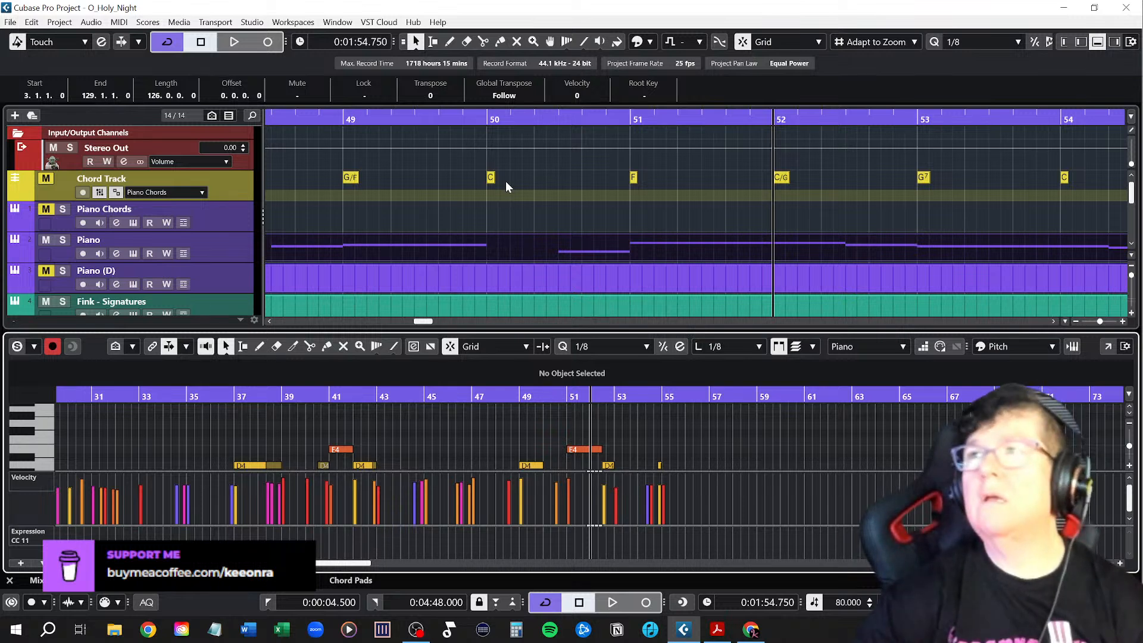
pyautogui.scroll(-4, 505, 181)
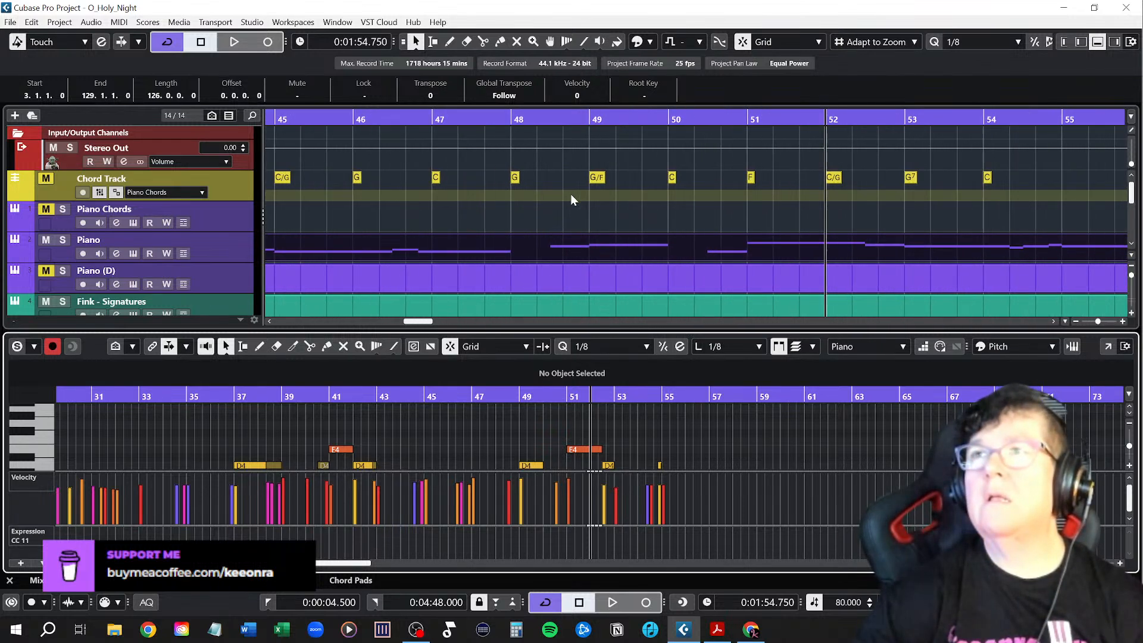
pyautogui.scroll(-1, 570, 194)
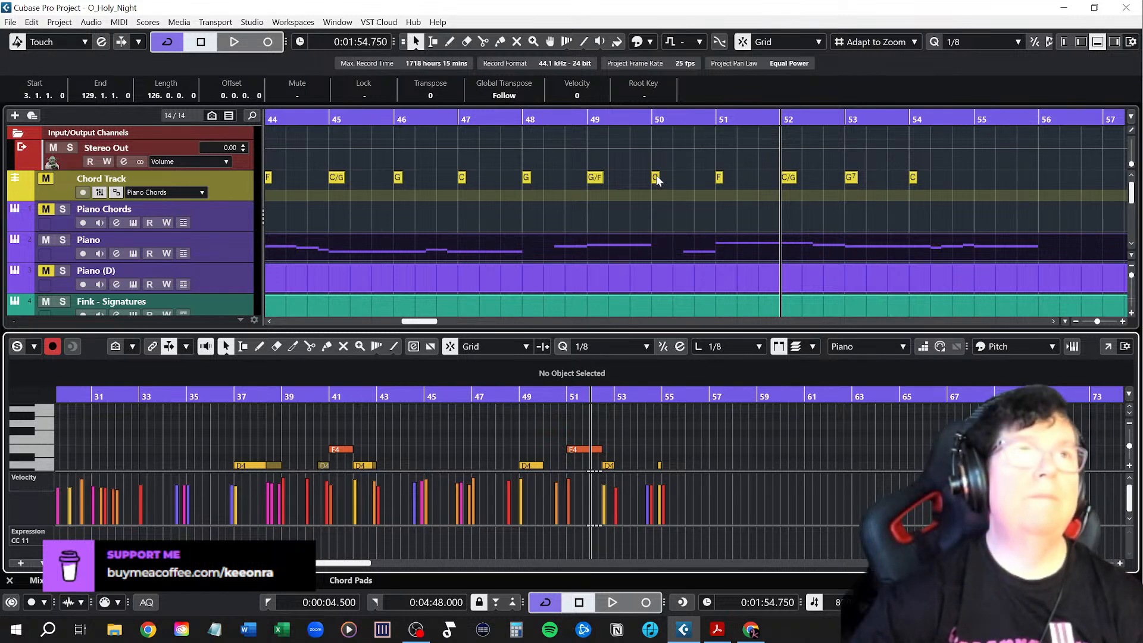
pyautogui.scroll(-3, 656, 177)
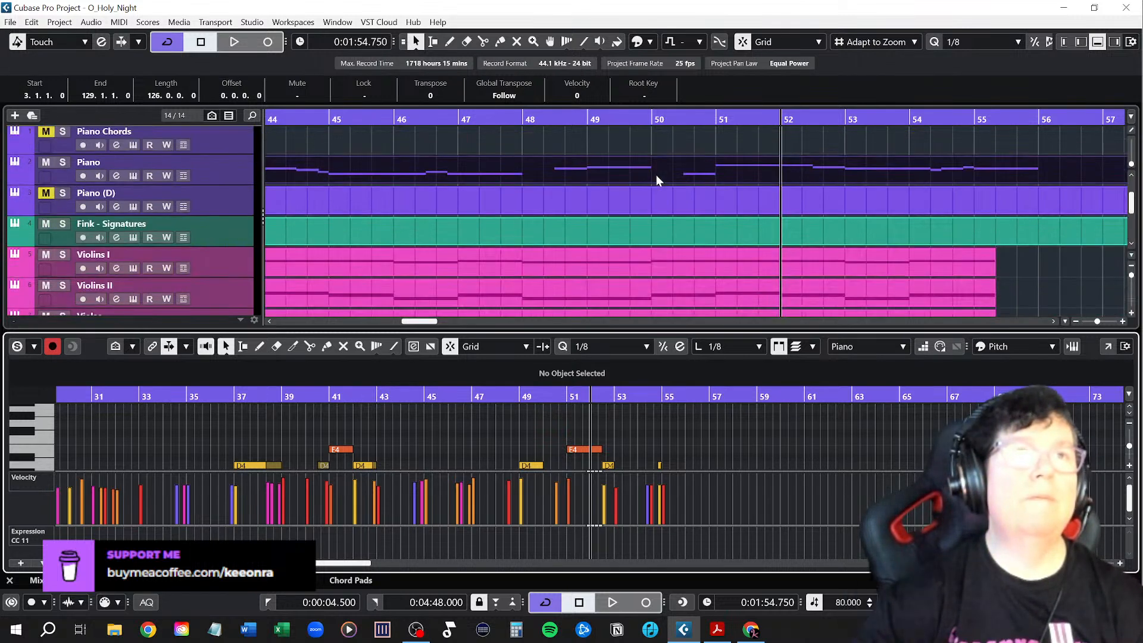
pyautogui.scroll(3, 656, 176)
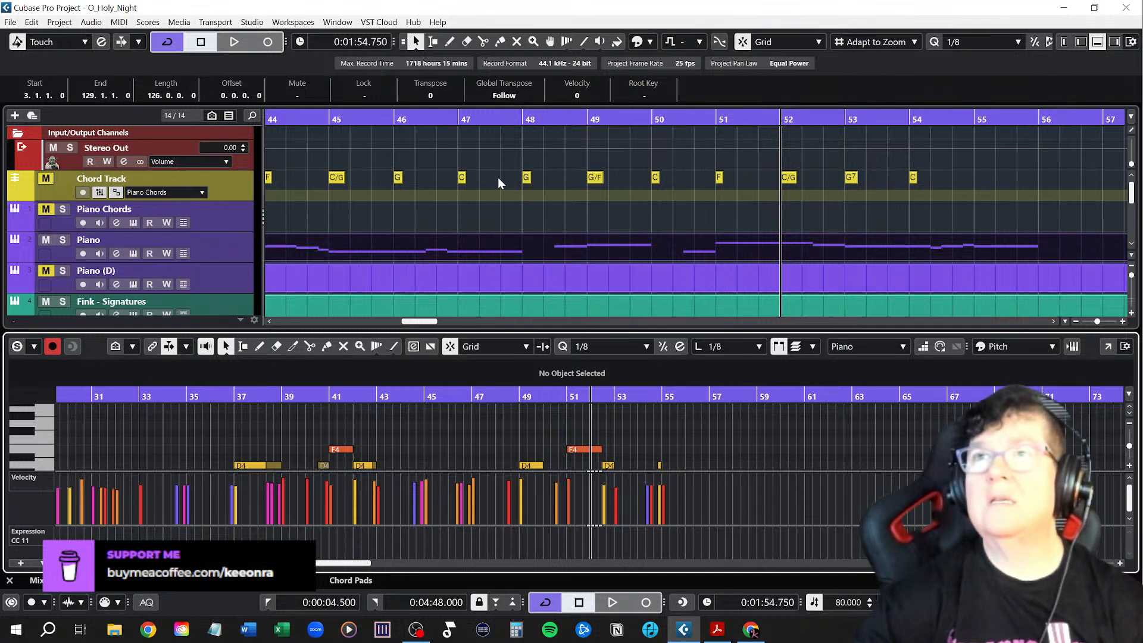
# Split the Violins I, Violins II and Violas parts at bar 48, then return to the Object Selection tool
pyautogui.moveTo(516, 165); pyautogui.dragTo(557, 174)
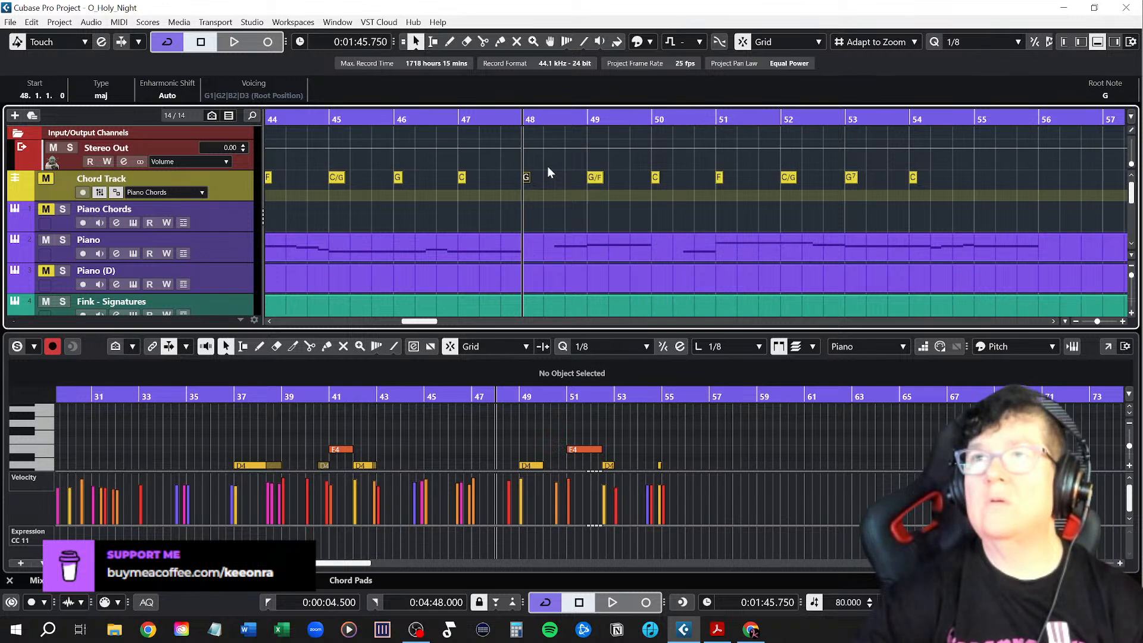
pyautogui.scroll(-5, 547, 166)
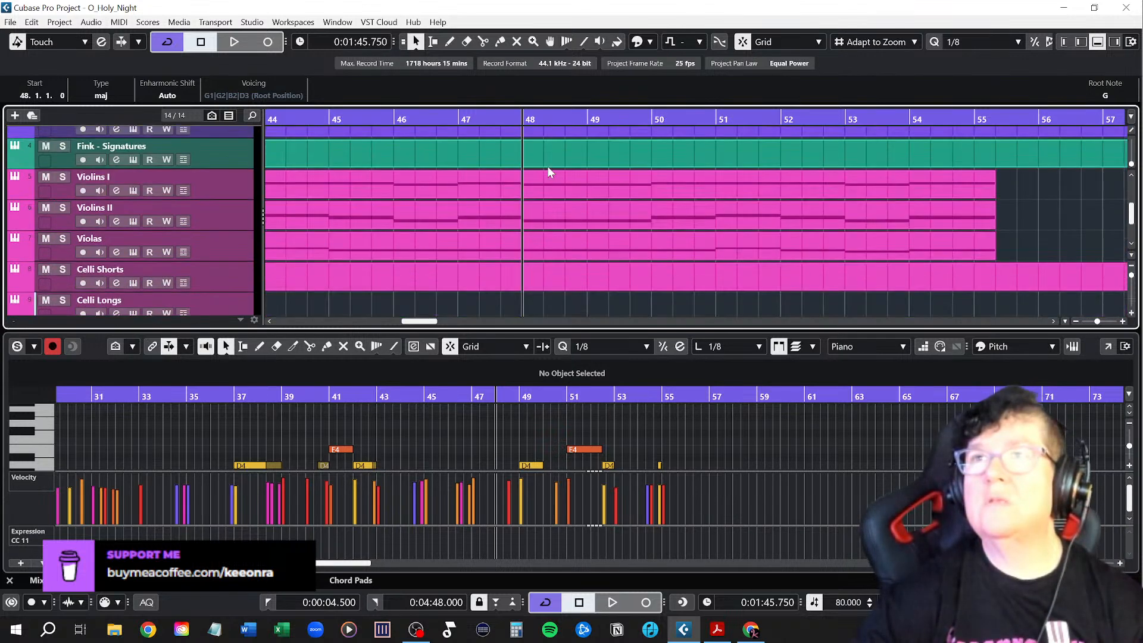
pyautogui.scroll(4, 548, 166)
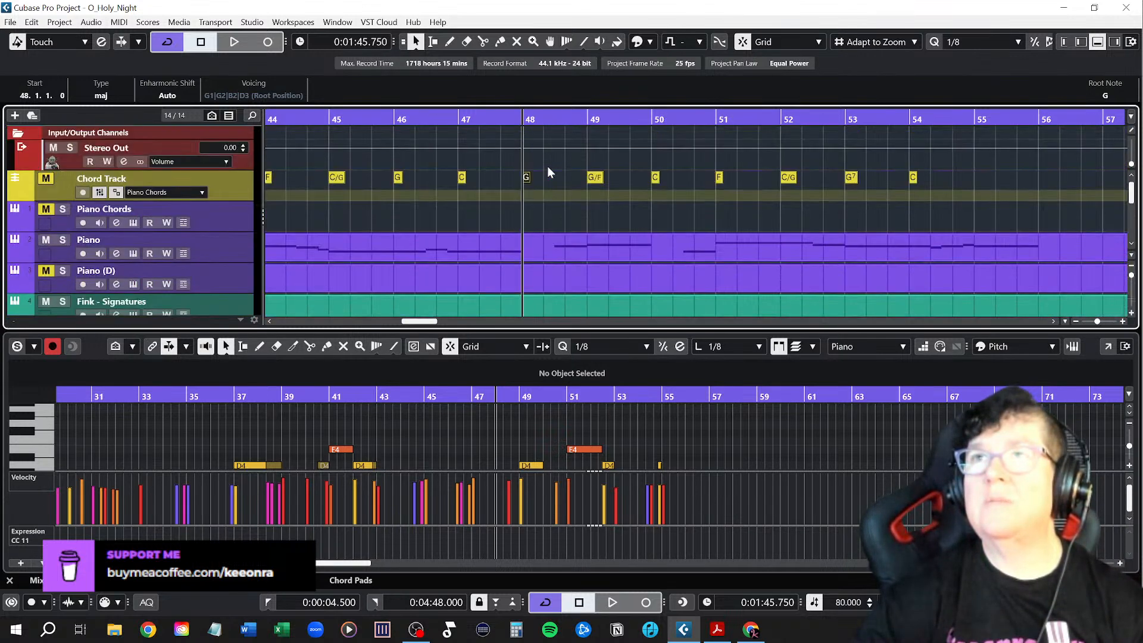
pyautogui.scroll(-4, 547, 166)
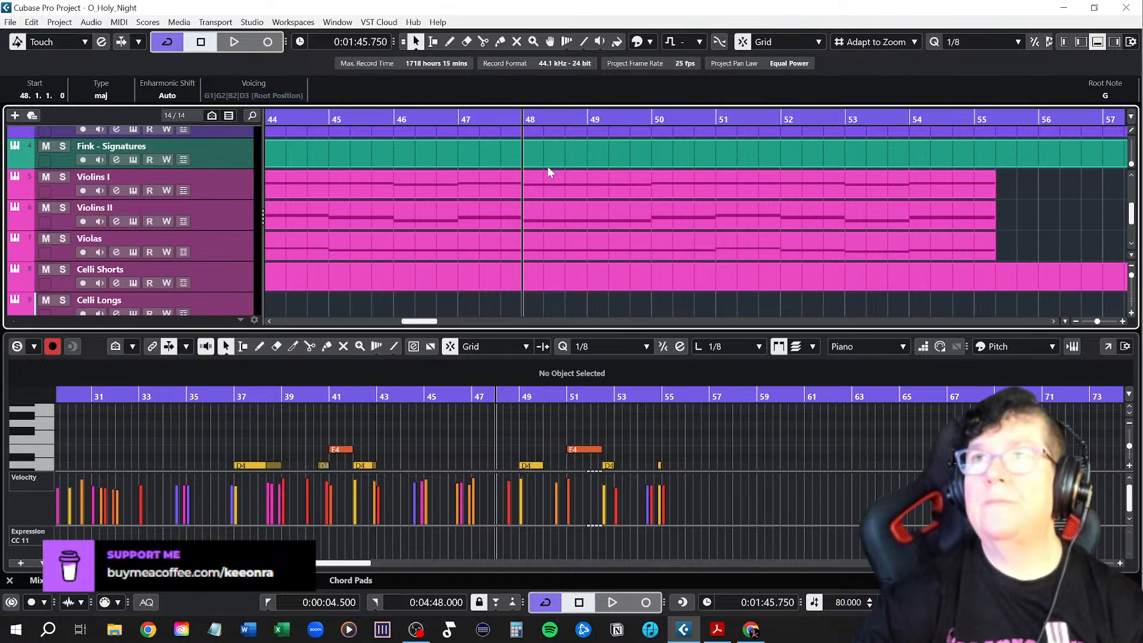
pyautogui.rightClick(533, 188)
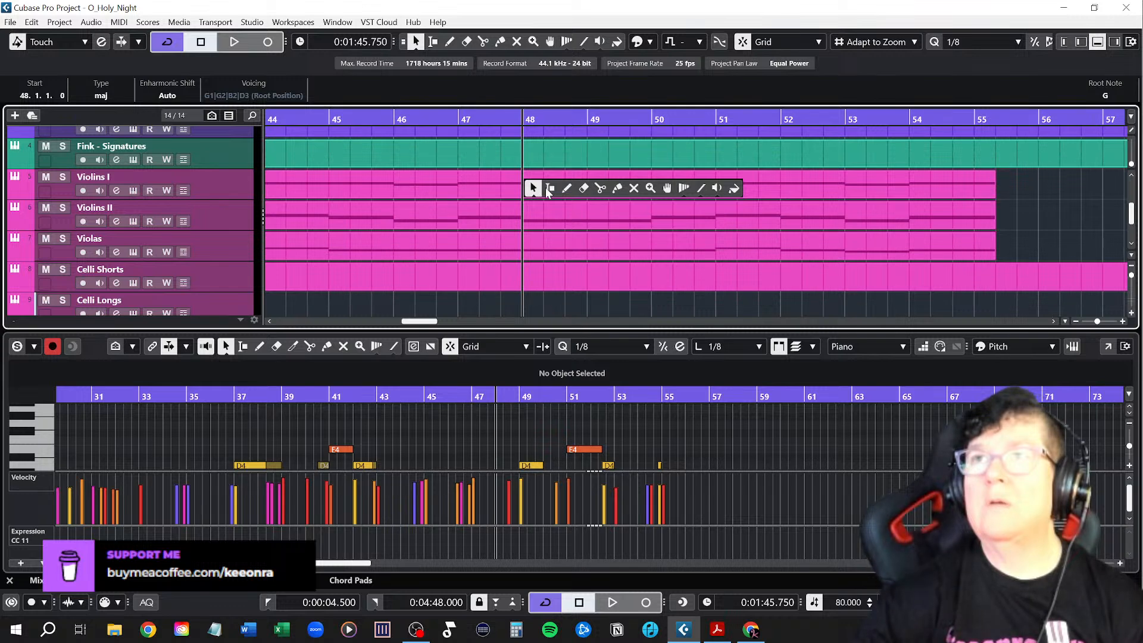
pyautogui.click(599, 188)
pyautogui.click(524, 180)
pyautogui.click(524, 212)
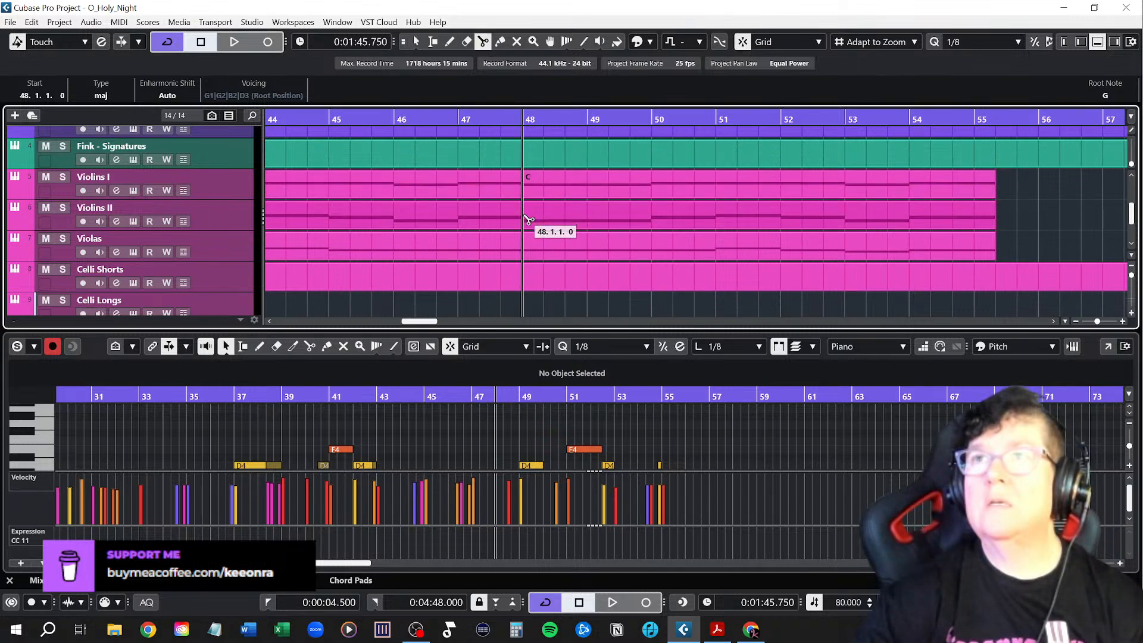
pyautogui.click(528, 242)
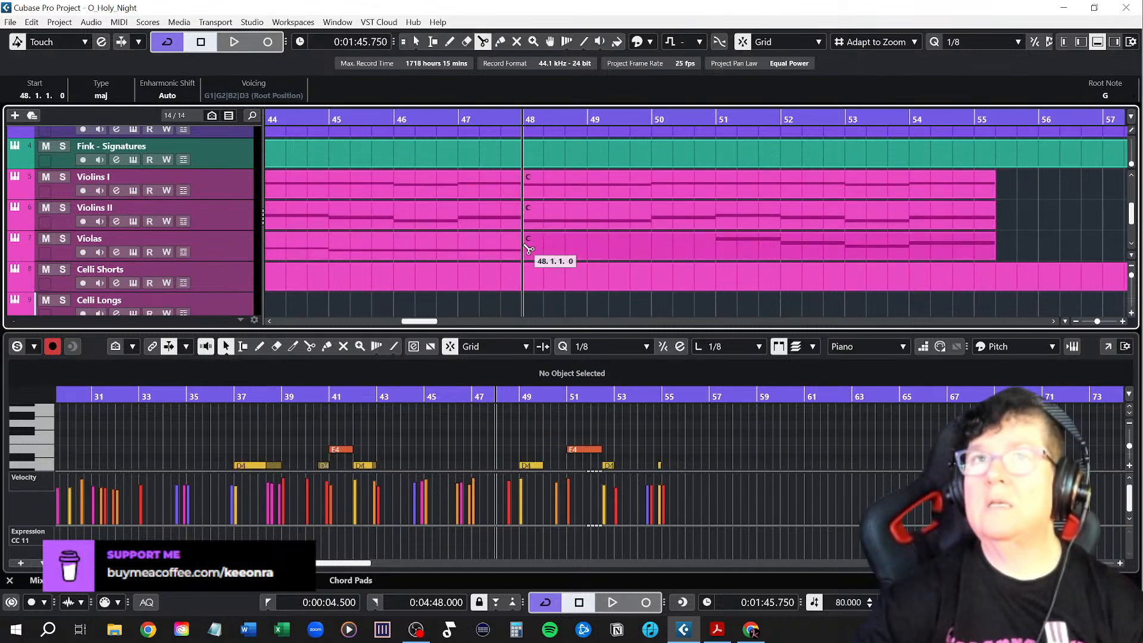
pyautogui.rightClick(525, 204)
pyautogui.click(524, 203)
# Move all Chord Track events from the G at bar 48 onward one bar later, starting at bar 49
pyautogui.scroll(4, 533, 200)
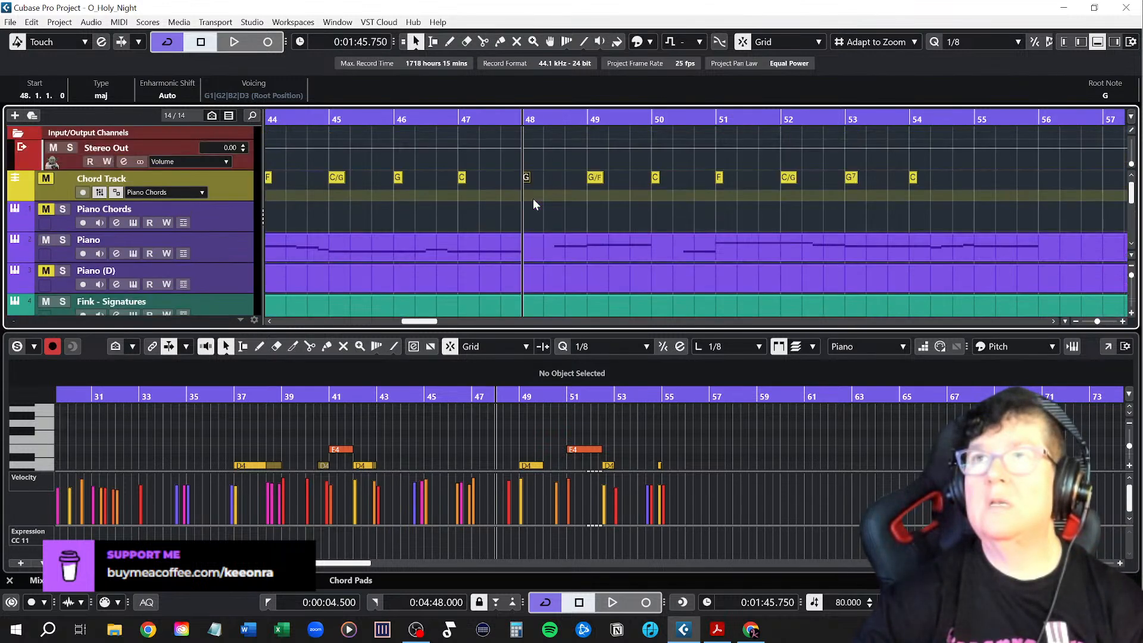
pyautogui.moveTo(525, 168); pyautogui.dragTo(944, 187)
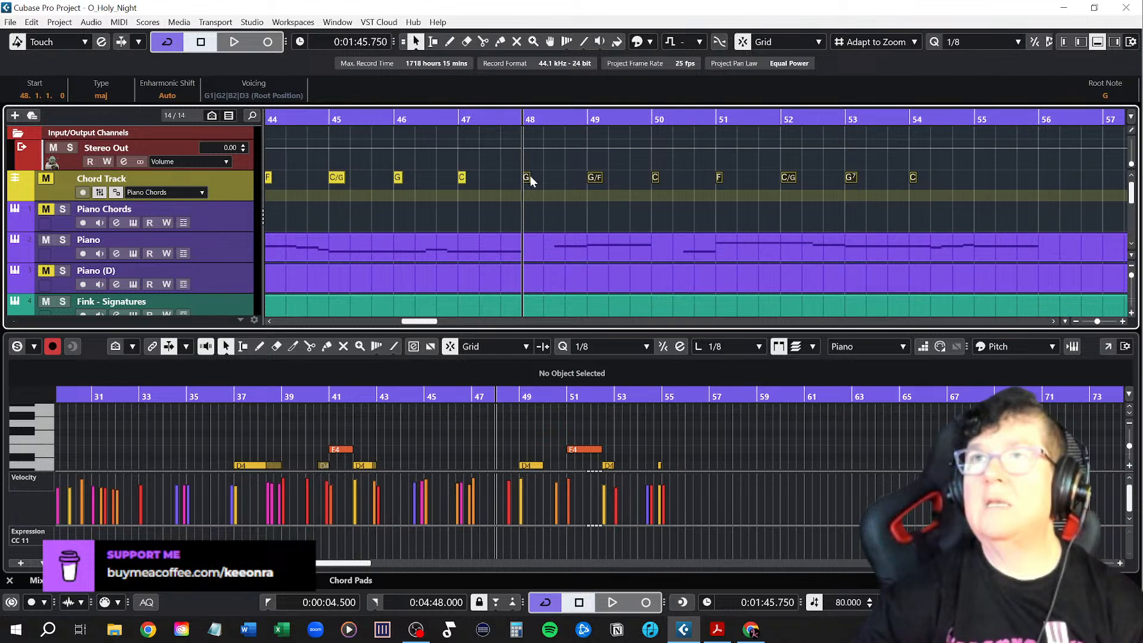
pyautogui.moveTo(526, 176); pyautogui.dragTo(593, 176)
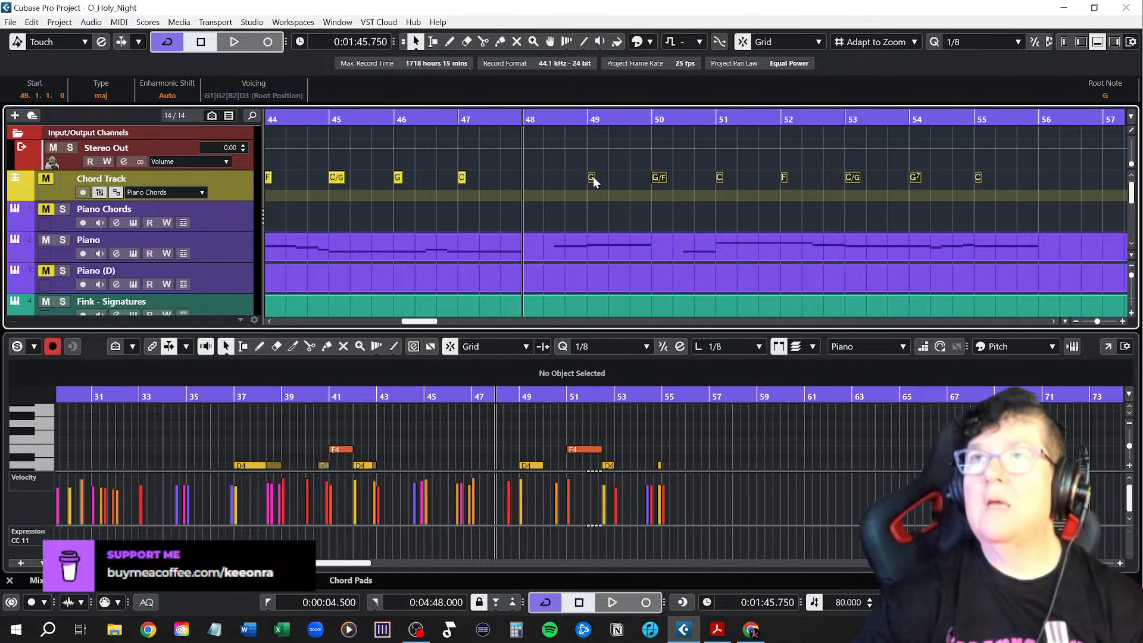
pyautogui.click(531, 178)
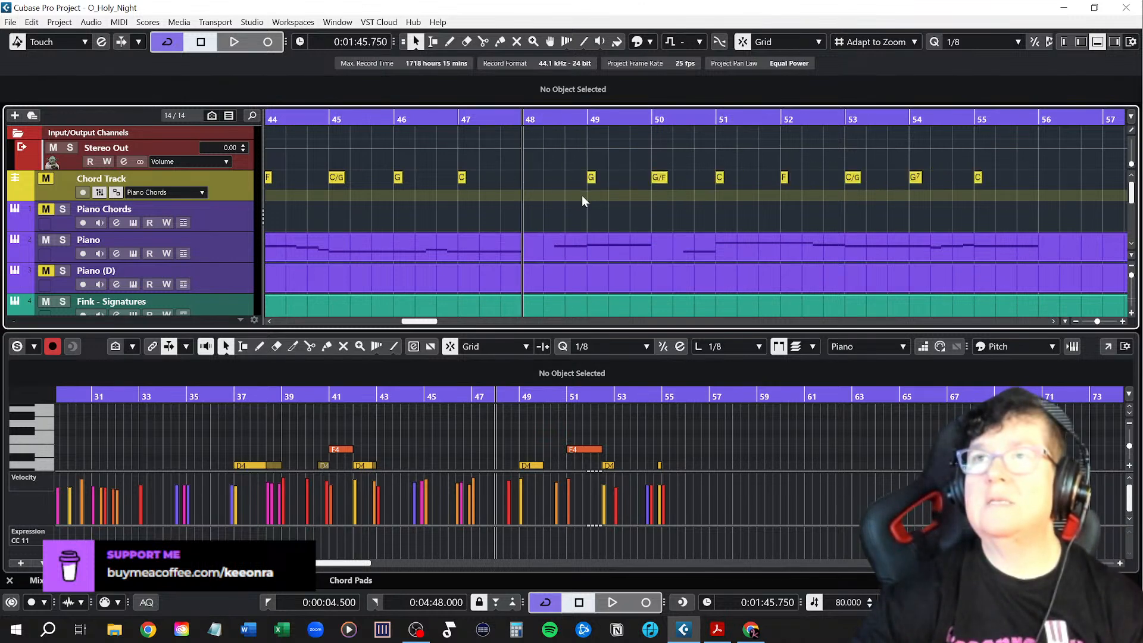
# Hide the docked editor and check the Violins I part that starts at bar 48 in the Key Editor
pyautogui.scroll(-1, 575, 204)
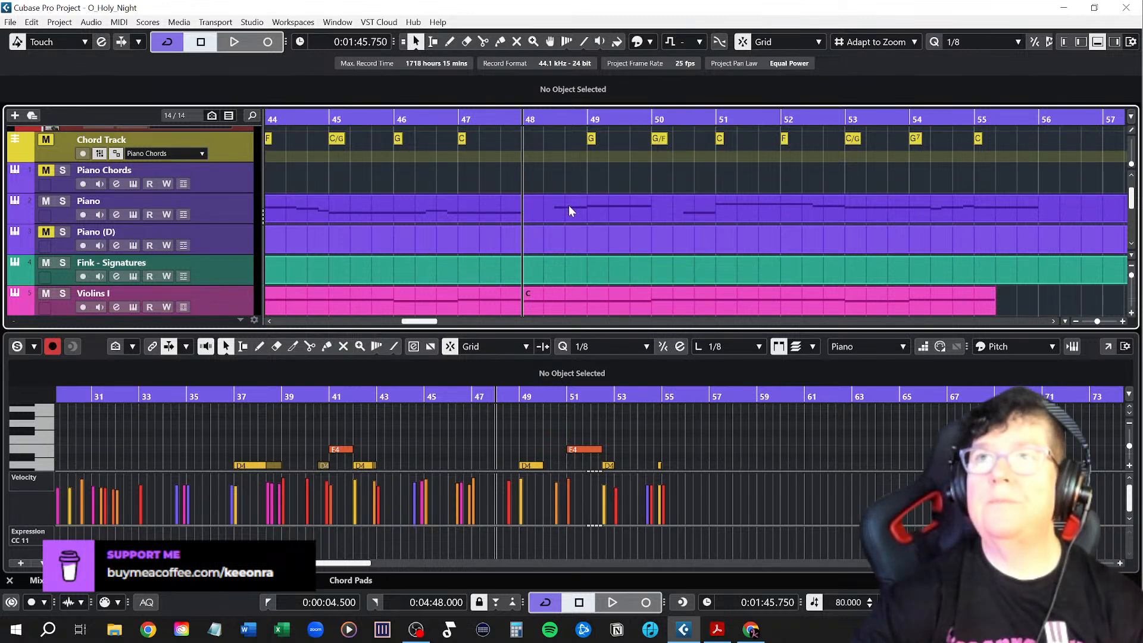
pyautogui.scroll(-4, 569, 211)
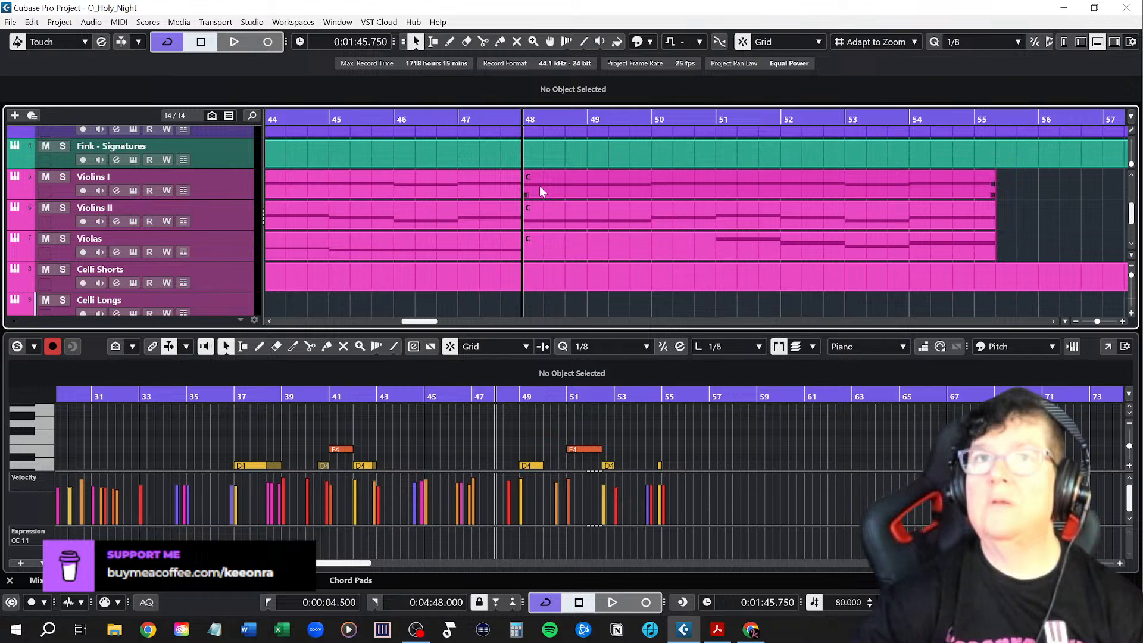
pyautogui.click(1097, 41)
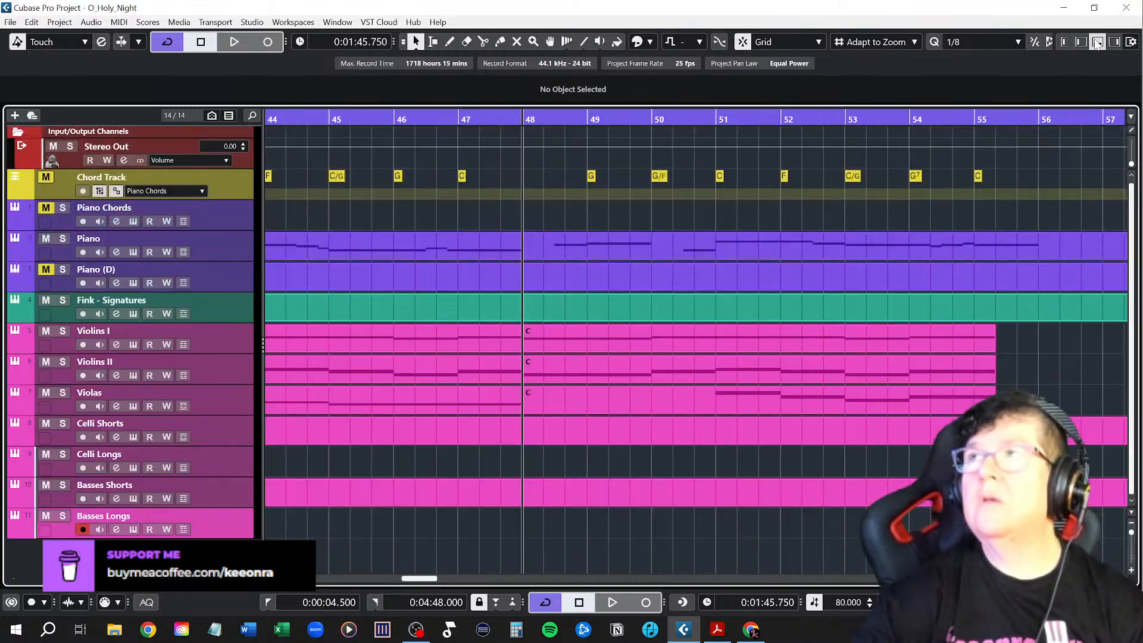
pyautogui.doubleClick(533, 339)
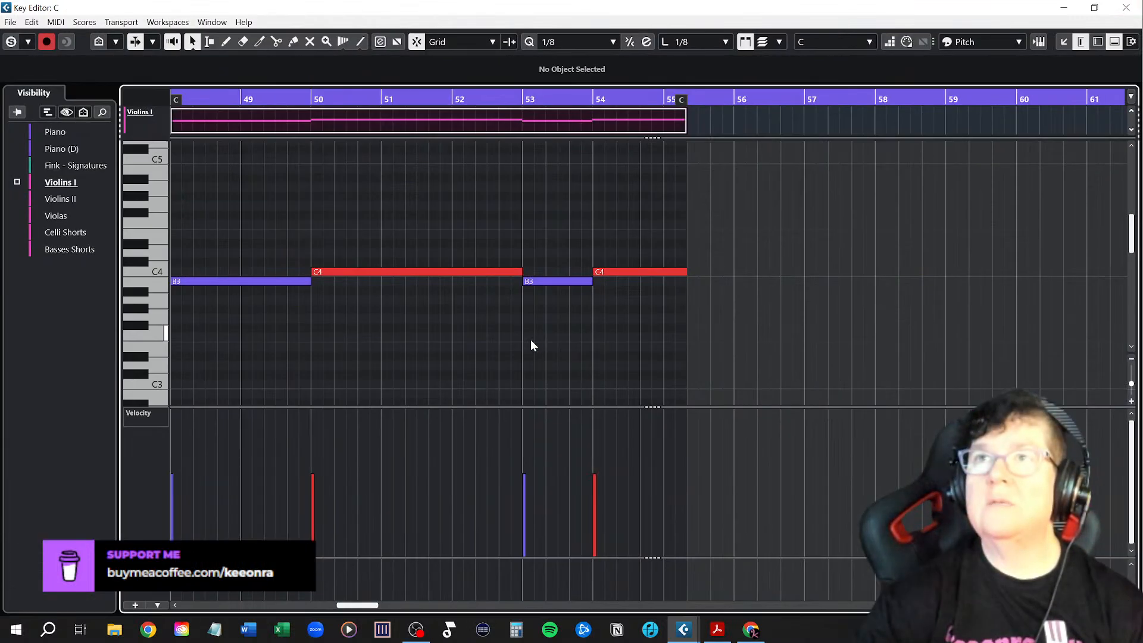
pyautogui.hscroll(-4, 361, 298)
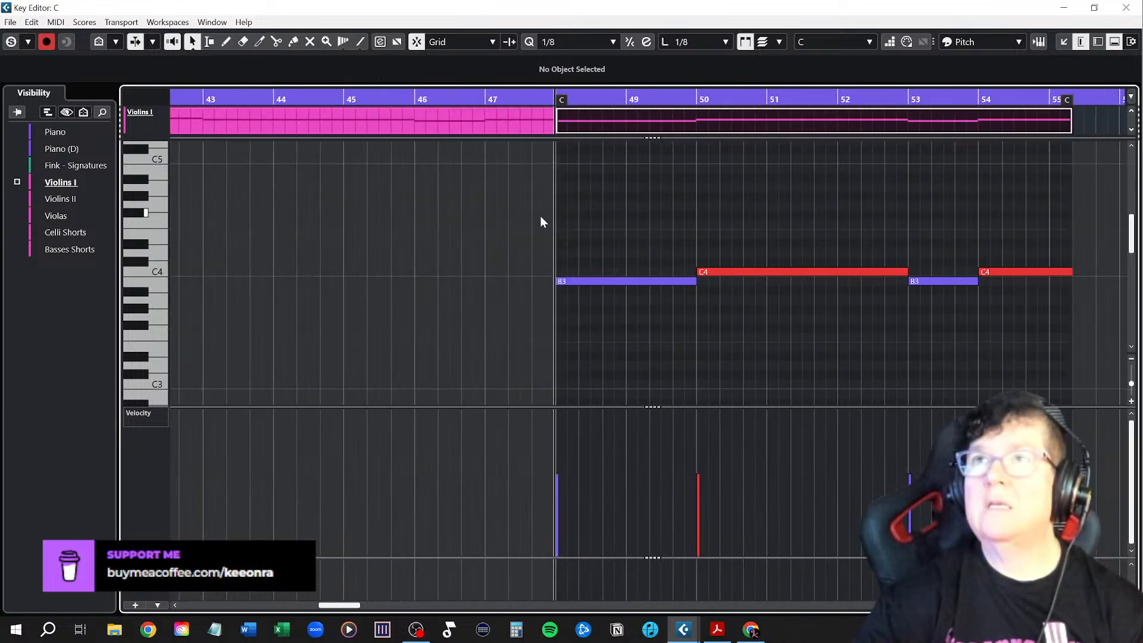
pyautogui.click(1125, 7)
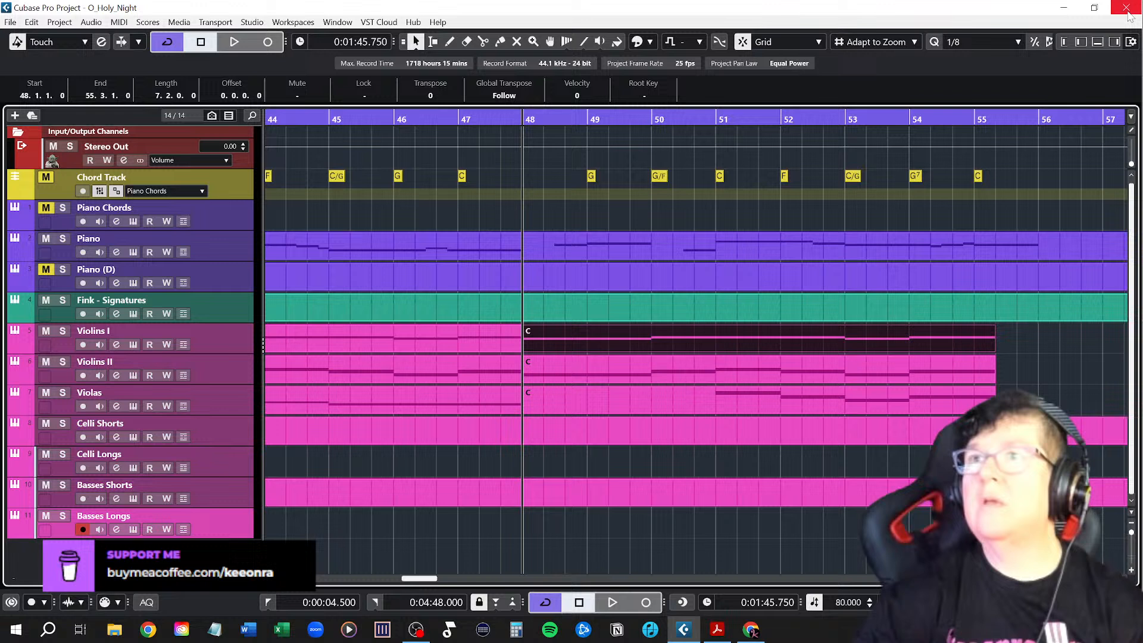
# Move the split Violins I, Violins II and Violas parts one bar later so they start at bar 49
pyautogui.click(494, 341)
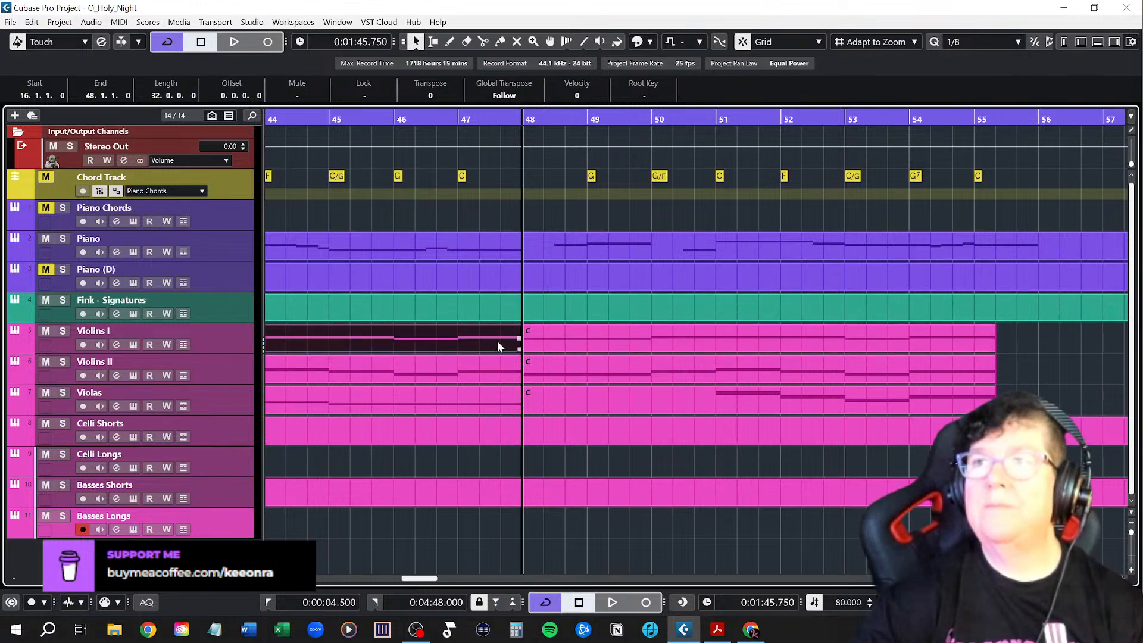
pyautogui.click(594, 342)
pyautogui.click(573, 341)
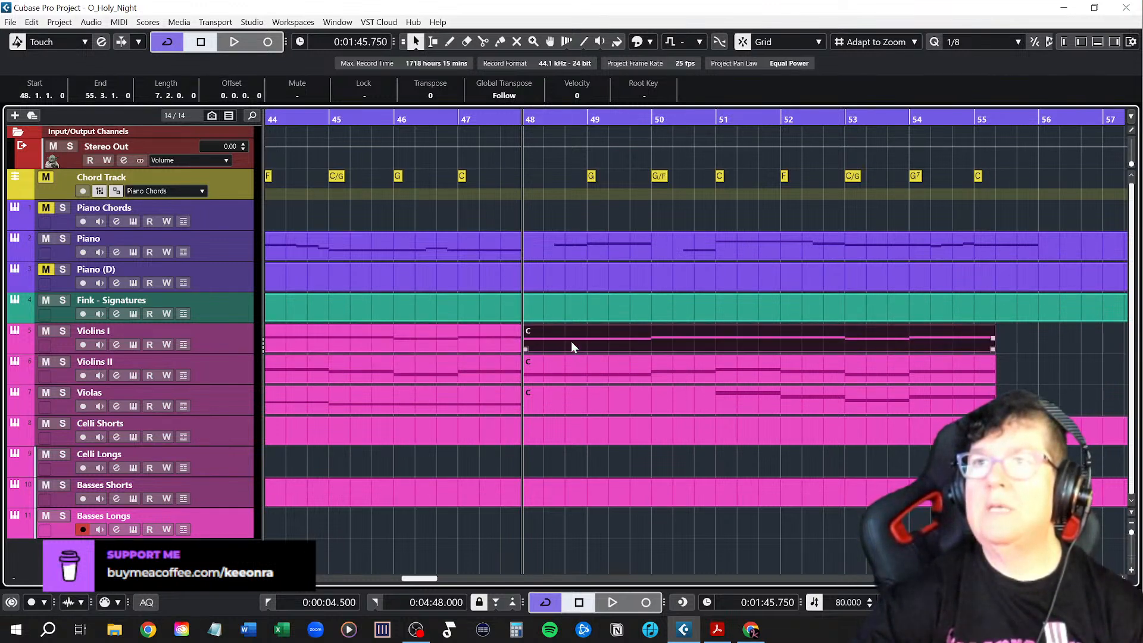
pyautogui.keyDown('shift'); pyautogui.click(563, 398); pyautogui.keyUp('shift')
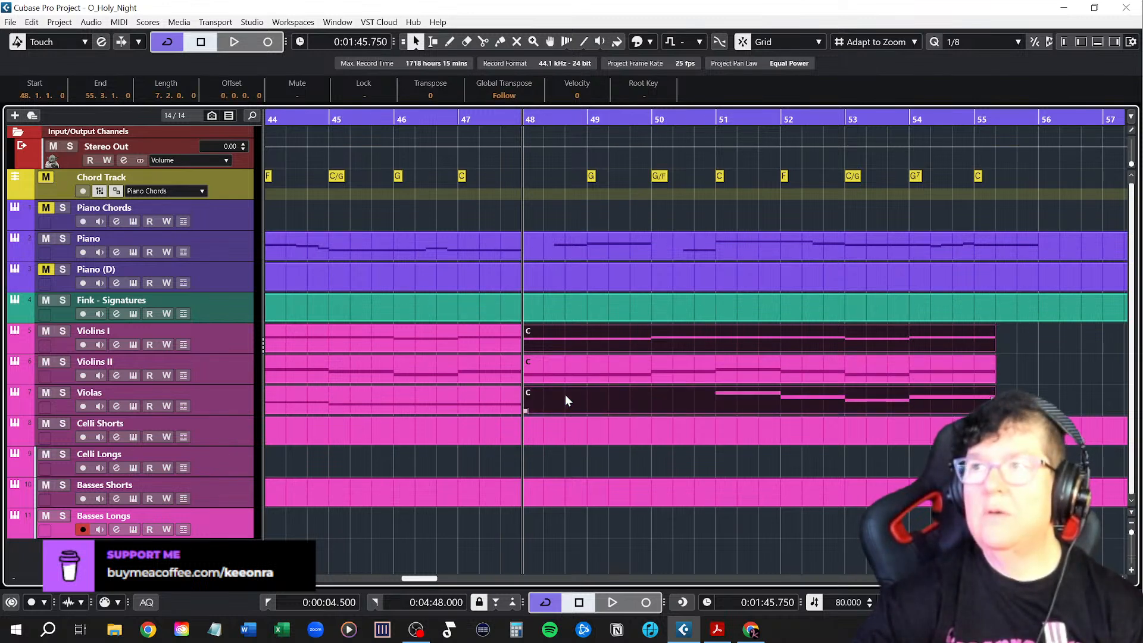
pyautogui.keyDown('shift'); pyautogui.click(557, 360); pyautogui.keyUp('shift')
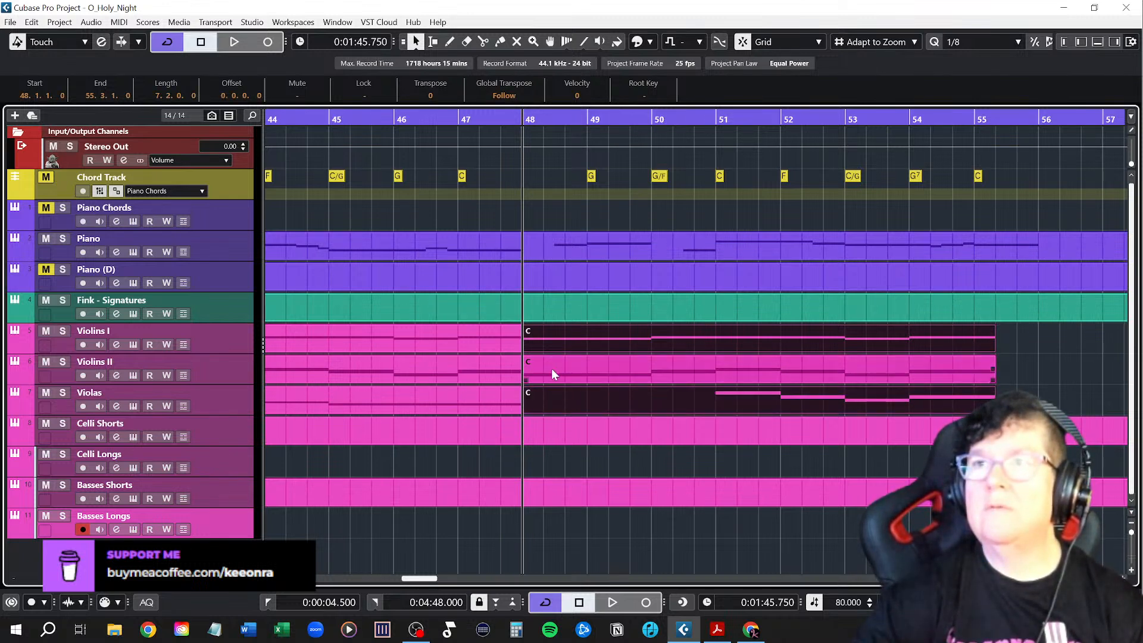
pyautogui.click(551, 369)
pyautogui.click(557, 345)
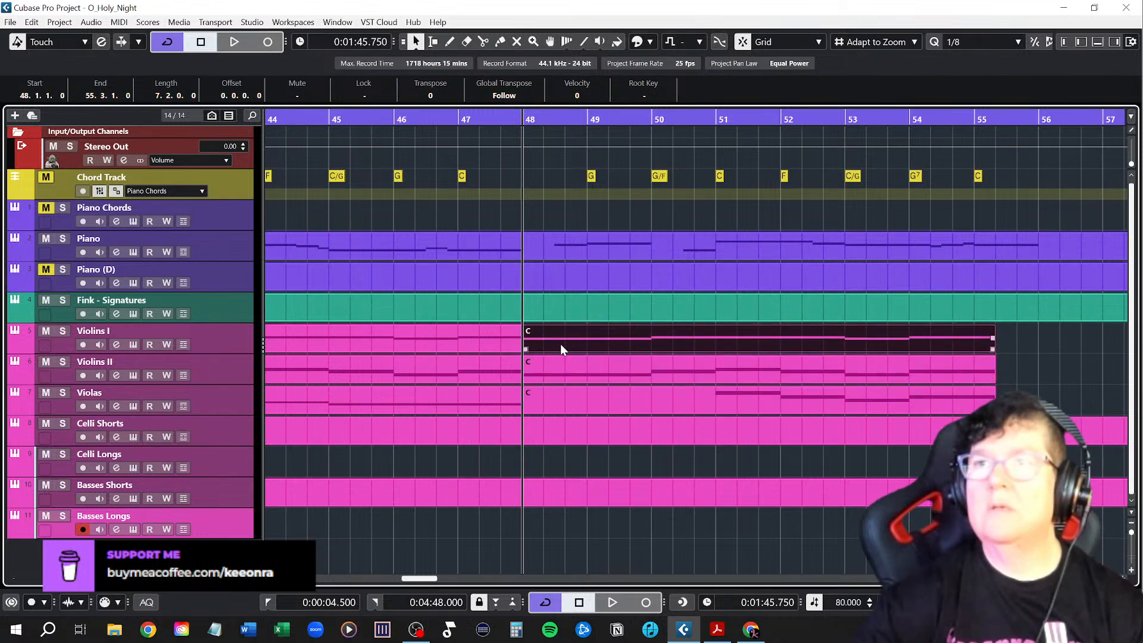
pyautogui.keyDown('shift'); pyautogui.click(555, 378); pyautogui.keyUp('shift')
pyautogui.keyDown('shift'); pyautogui.click(560, 394); pyautogui.keyUp('shift')
pyautogui.moveTo(542, 366); pyautogui.dragTo(609, 364)
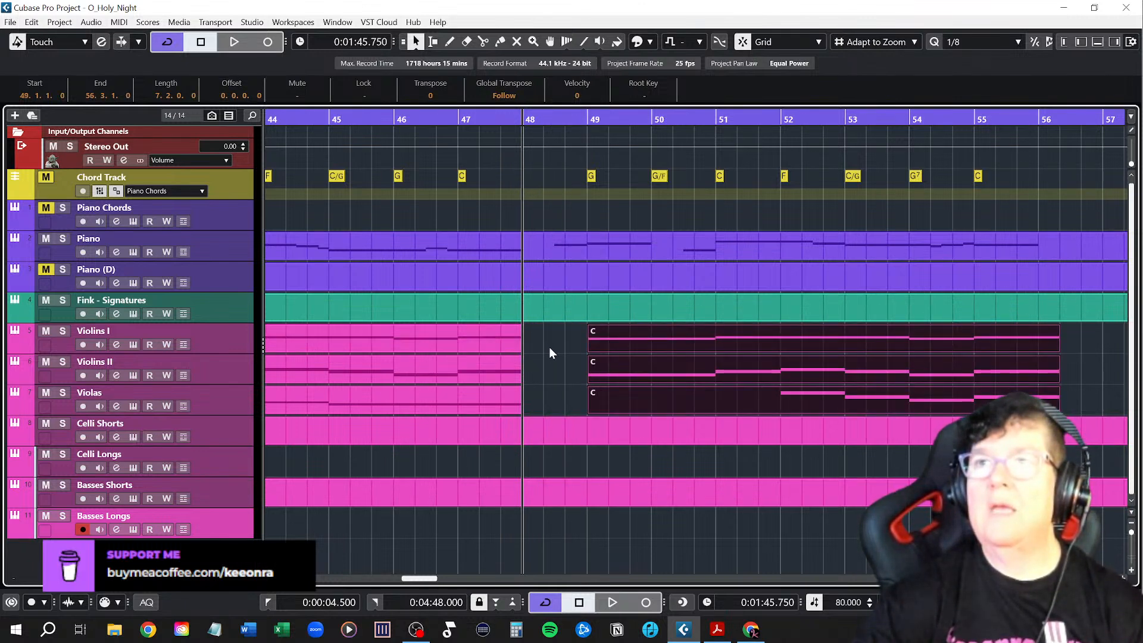
# Extend the earlier Violins I, Violins II and Violas parts to end at bar 49, closing the gap
pyautogui.moveTo(541, 399); pyautogui.dragTo(504, 342)
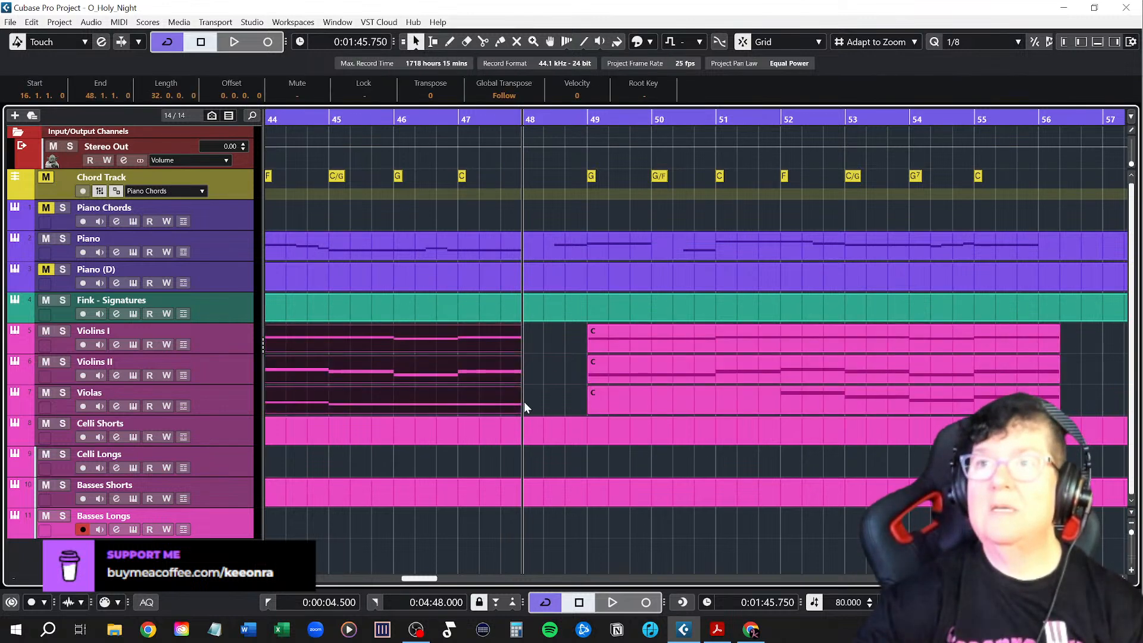
pyautogui.moveTo(519, 411); pyautogui.dragTo(583, 406)
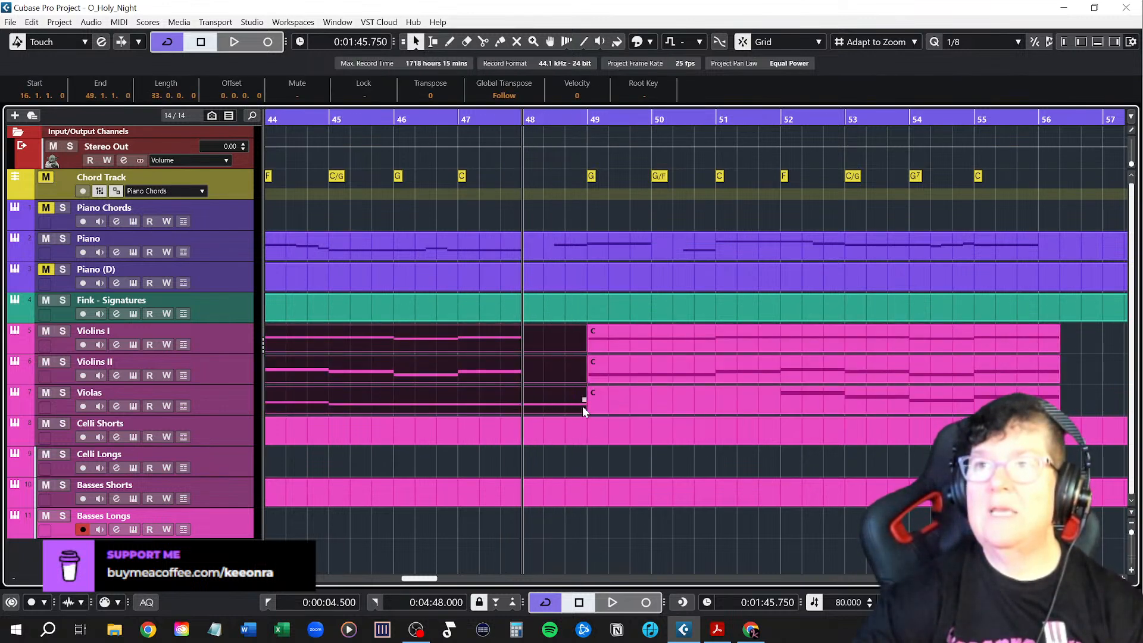
pyautogui.click(546, 370)
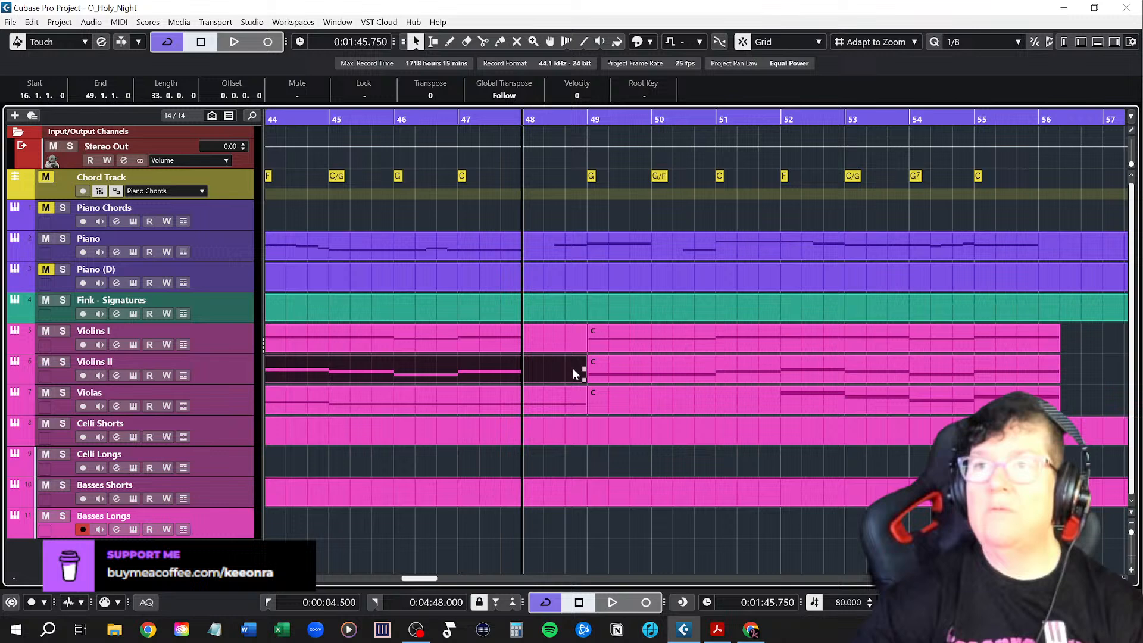
# Lengthen the C4 note at bar 47 in the earlier Violins I part to end at bar 49
pyautogui.doubleClick(538, 341)
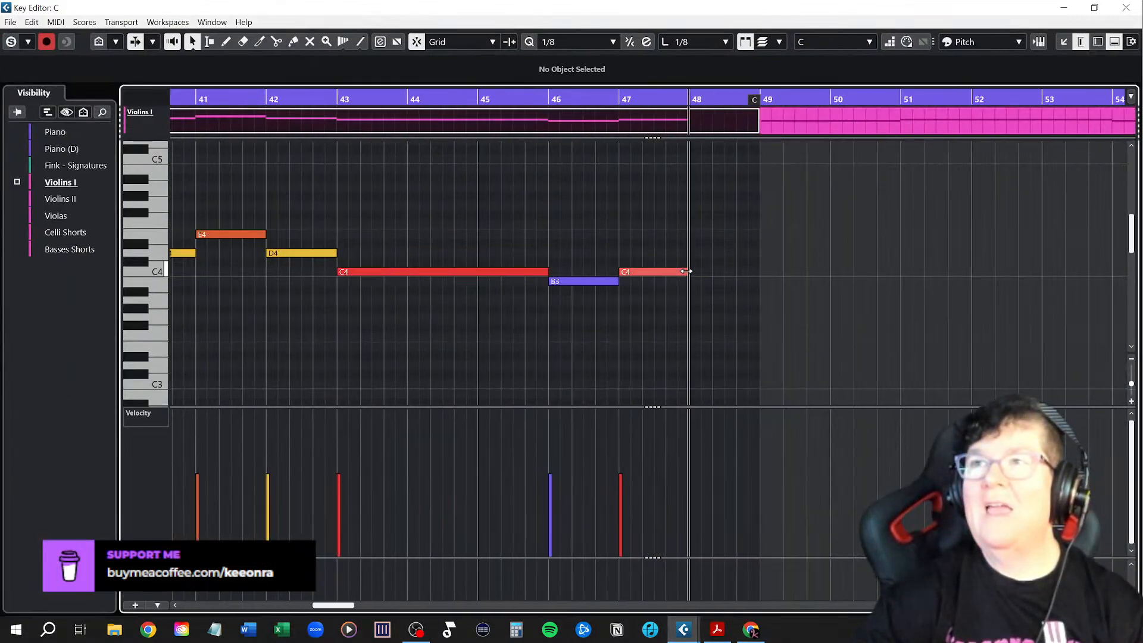
pyautogui.moveTo(686, 272); pyautogui.dragTo(755, 272)
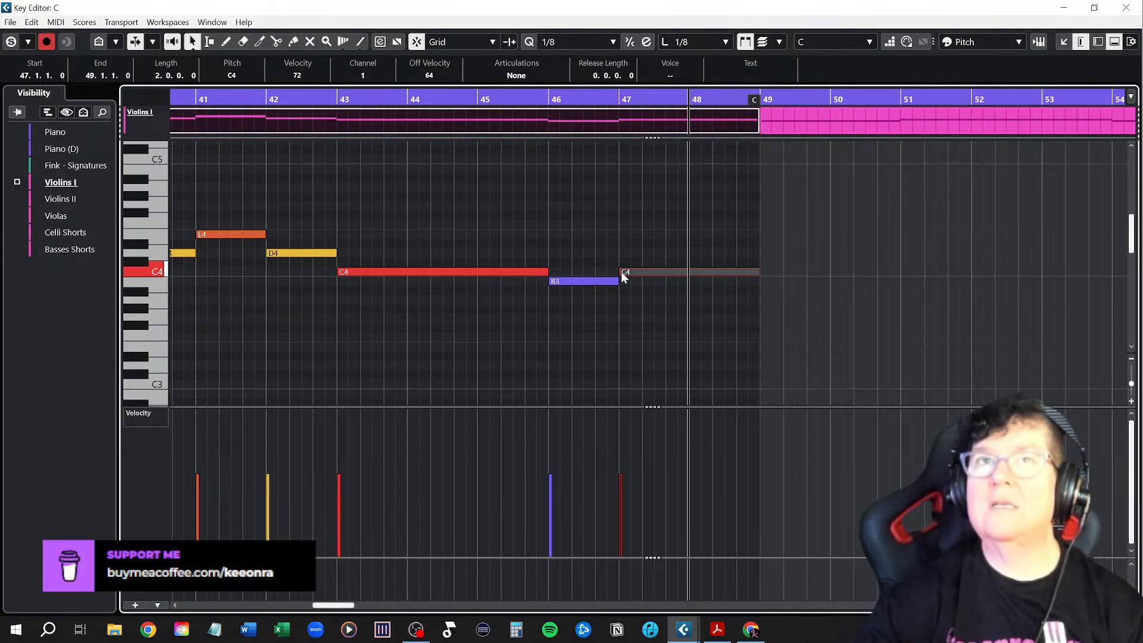
# Lengthen the E3 note at bar 47 in the Violins II part to end at bar 49, checking it against Violins I and Violas
pyautogui.click(17, 183)
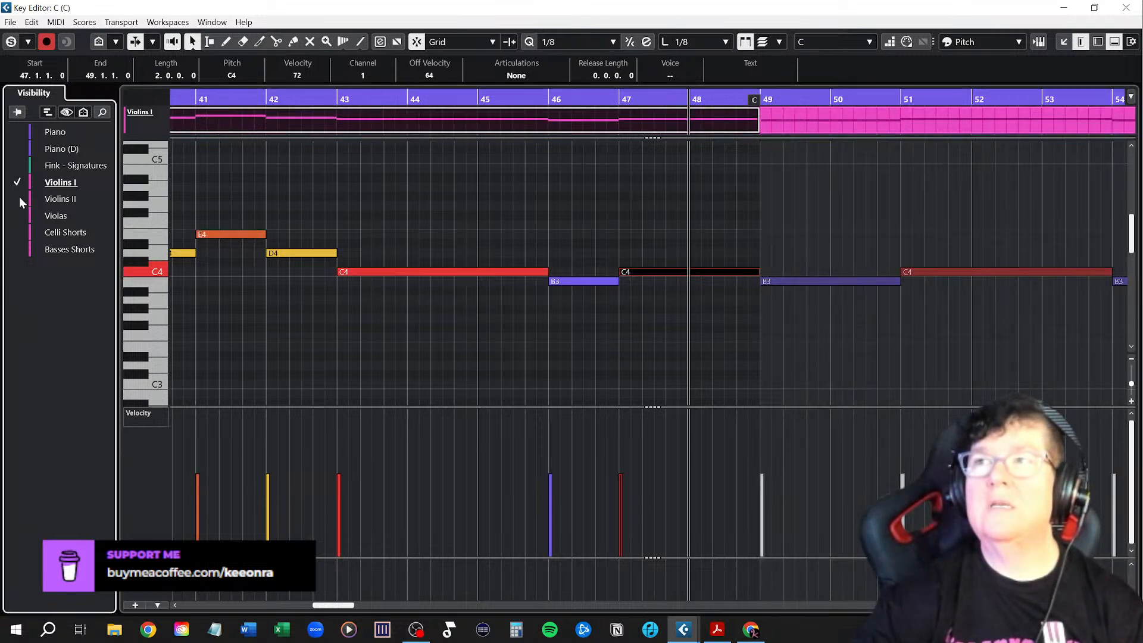
pyautogui.click(18, 198)
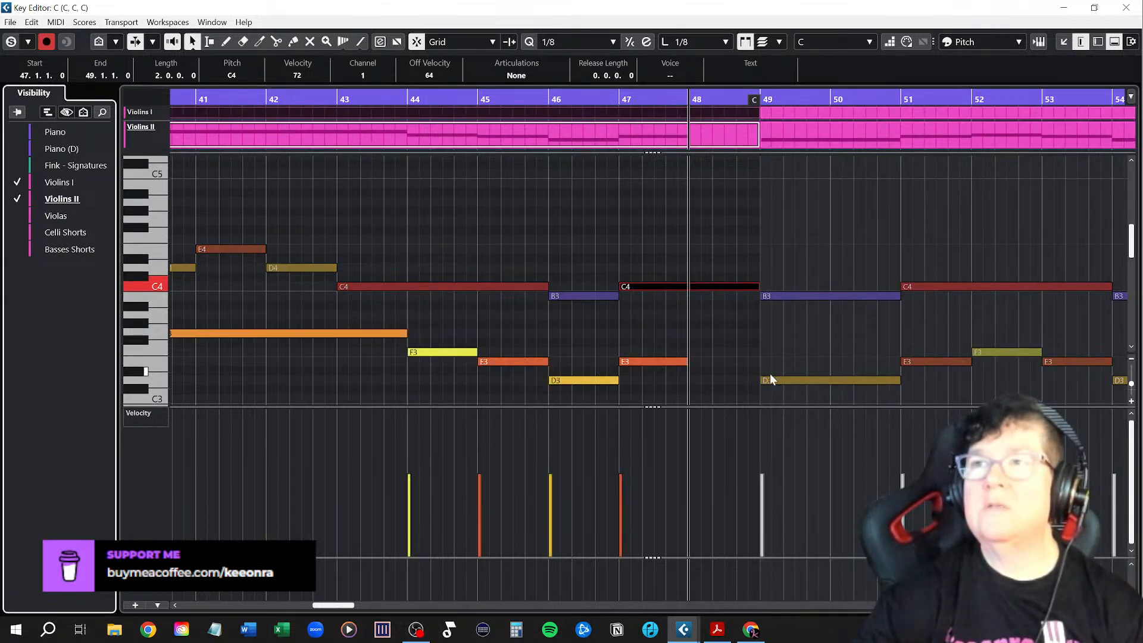
pyautogui.moveTo(685, 361); pyautogui.dragTo(758, 361)
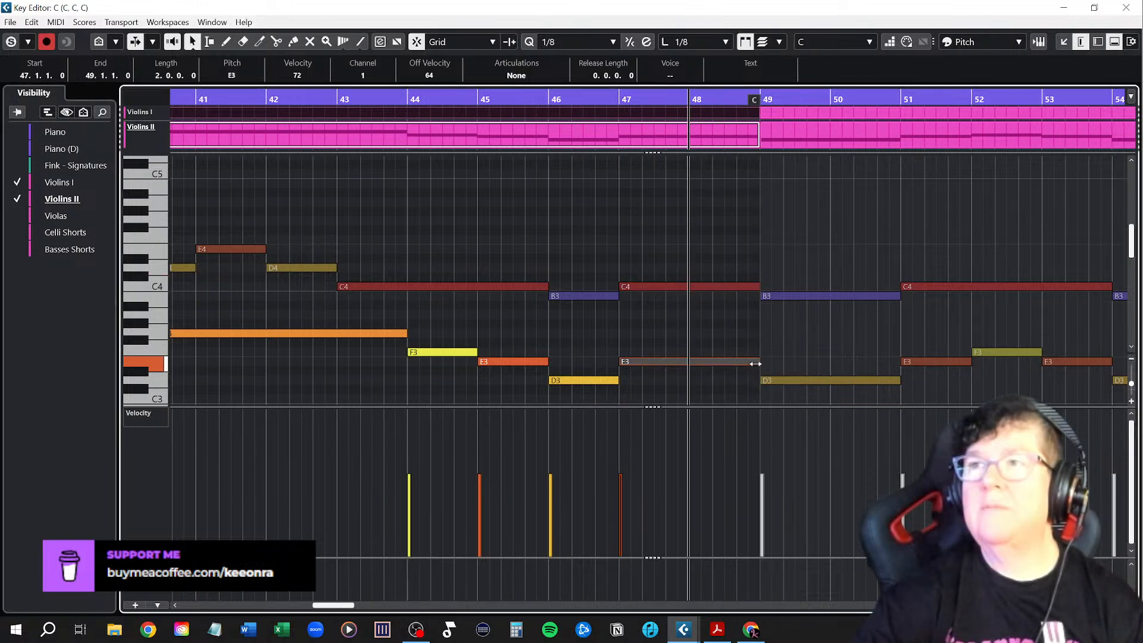
pyautogui.click(18, 216)
pyautogui.scroll(-4, 727, 298)
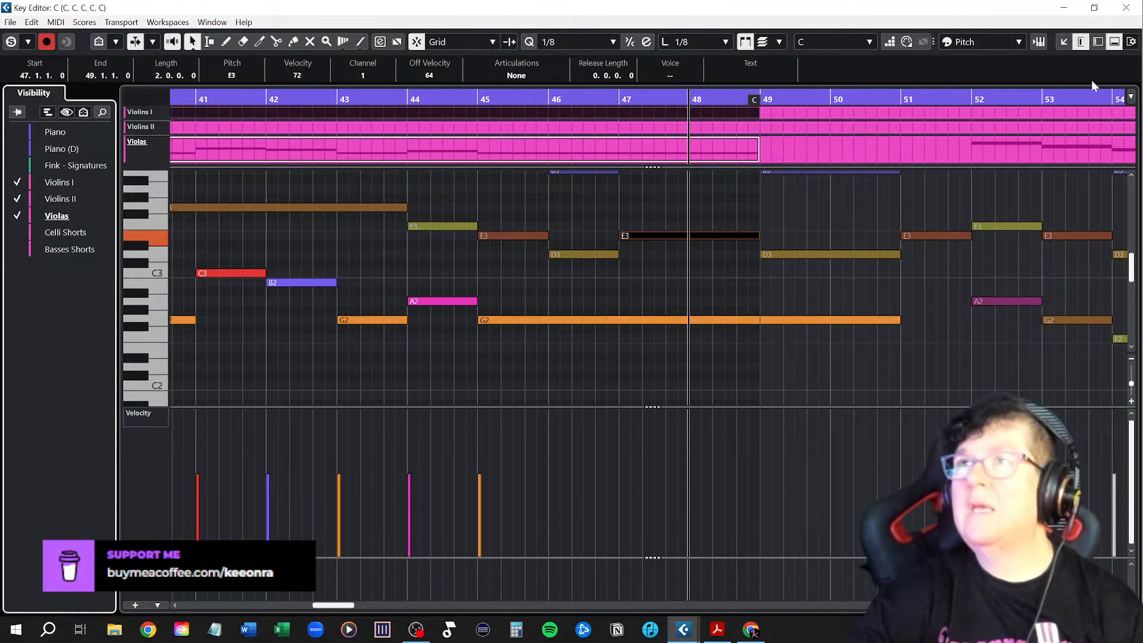
pyautogui.click(1125, 8)
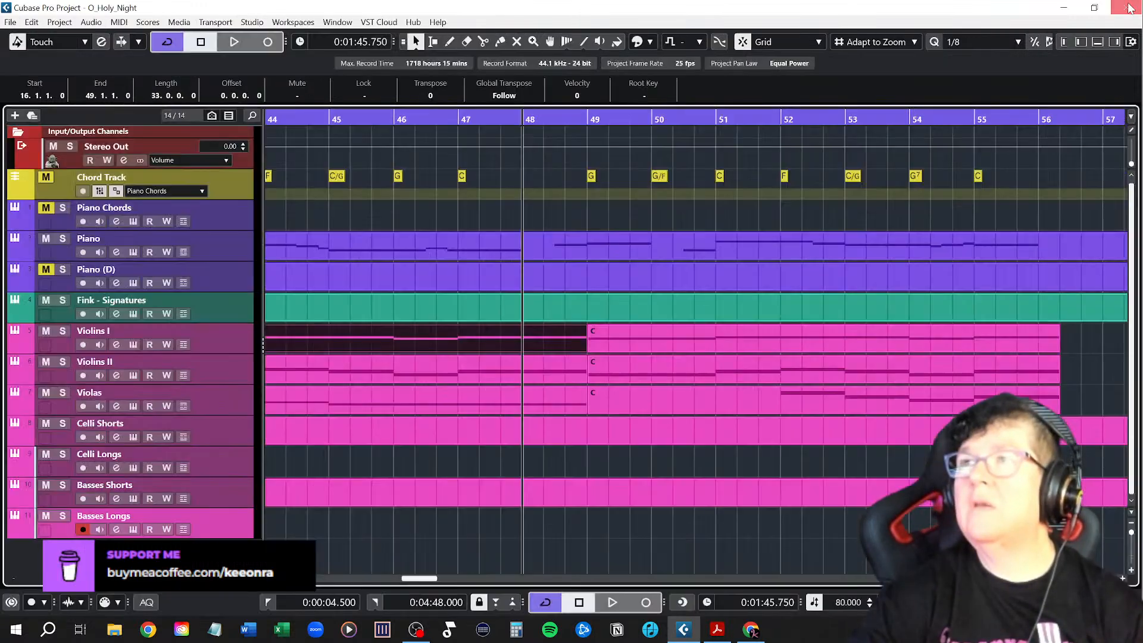
# Glue the split Violins I, Violins II and Violas parts together at bar 49 and play them back from bar 48
pyautogui.rightClick(684, 407)
pyautogui.click(685, 405)
pyautogui.moveTo(1087, 394); pyautogui.dragTo(542, 331)
pyautogui.rightClick(562, 352)
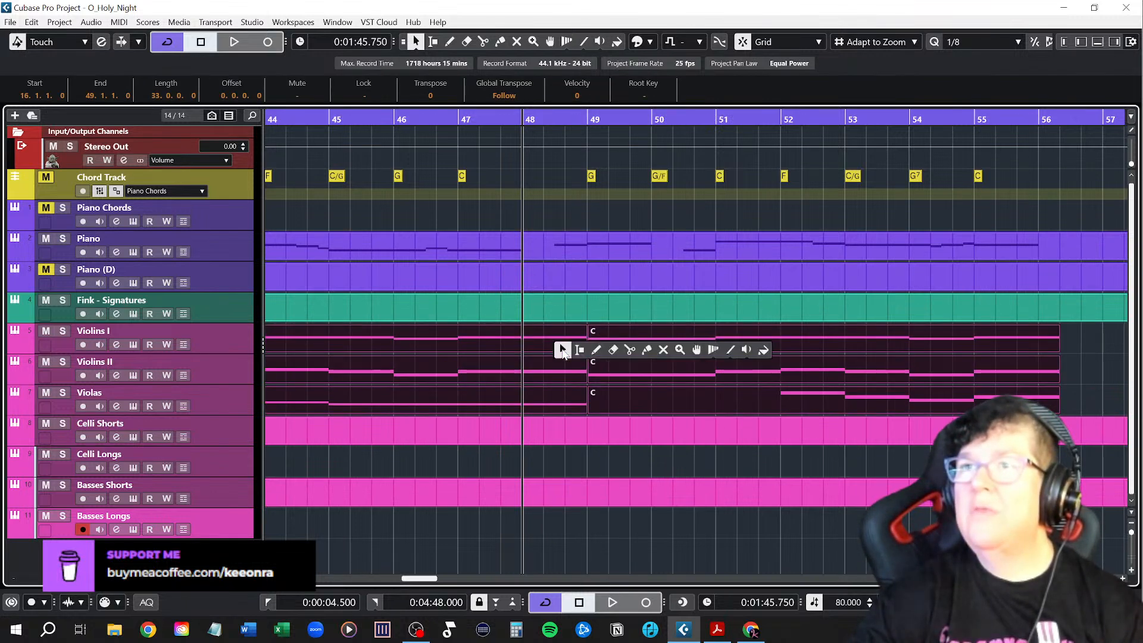
pyautogui.click(653, 354)
pyautogui.click(574, 339)
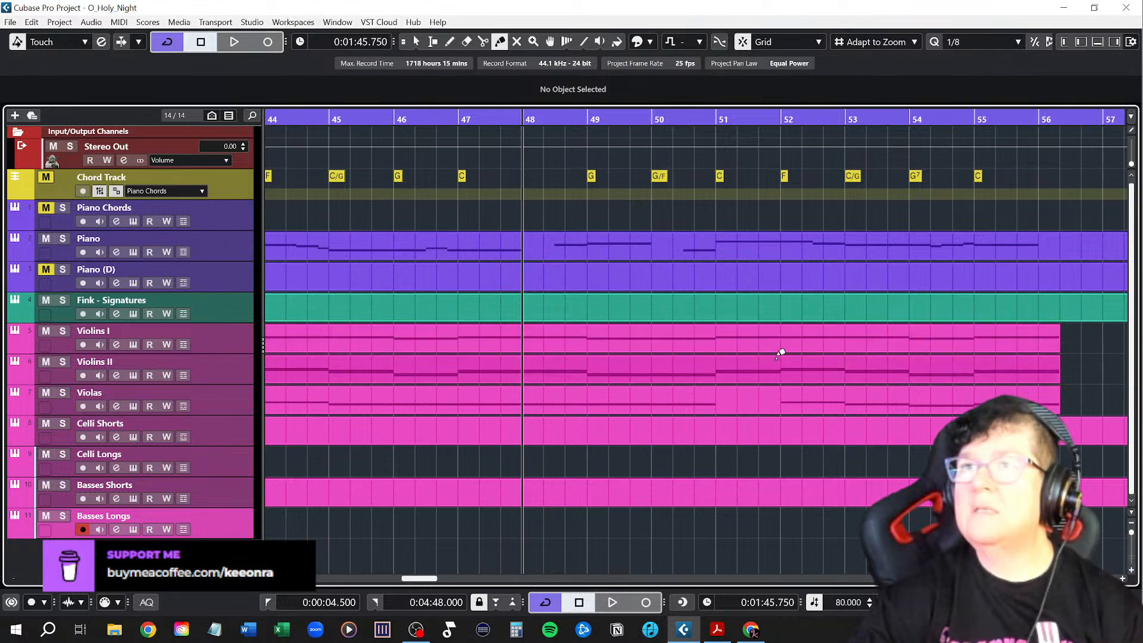
pyautogui.rightClick(1082, 360)
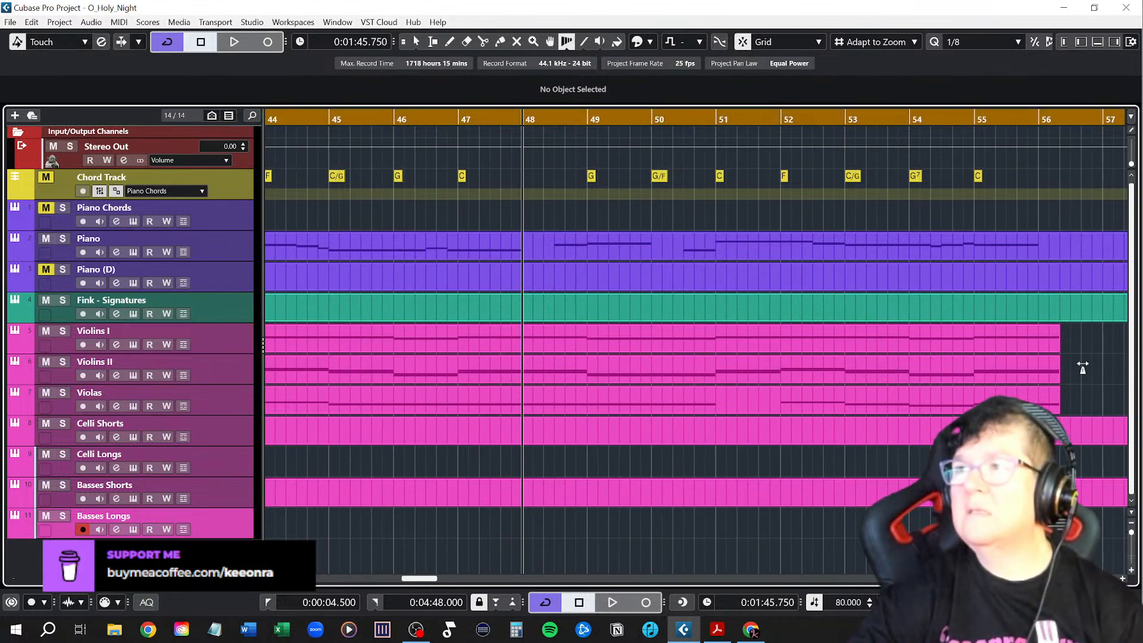
pyautogui.rightClick(1082, 364)
pyautogui.click(938, 365)
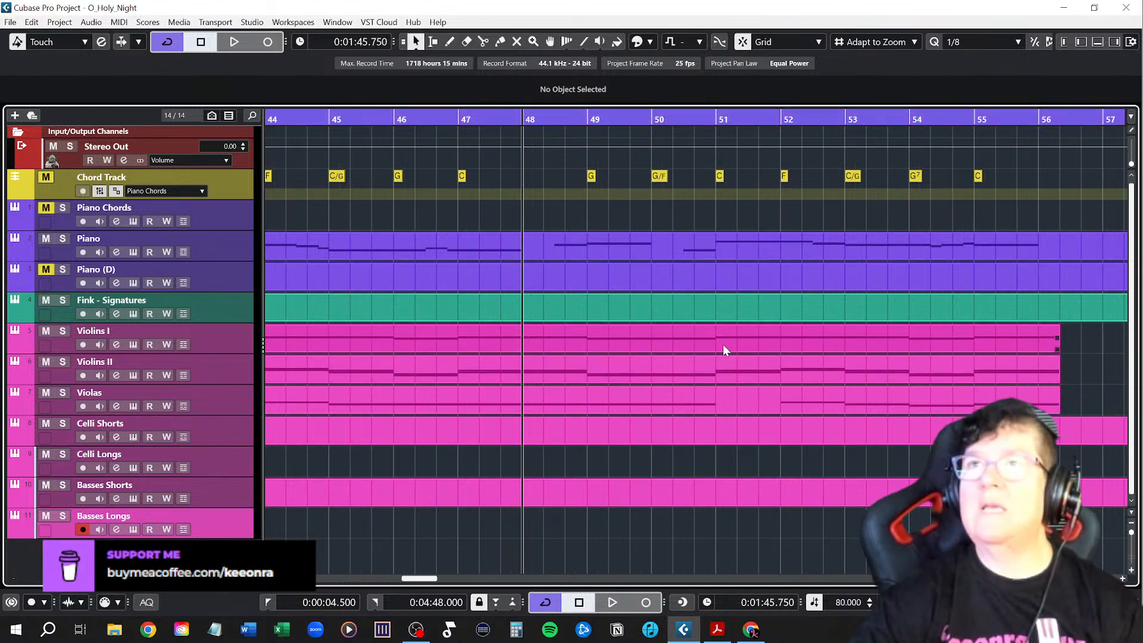
pyautogui.press('space')
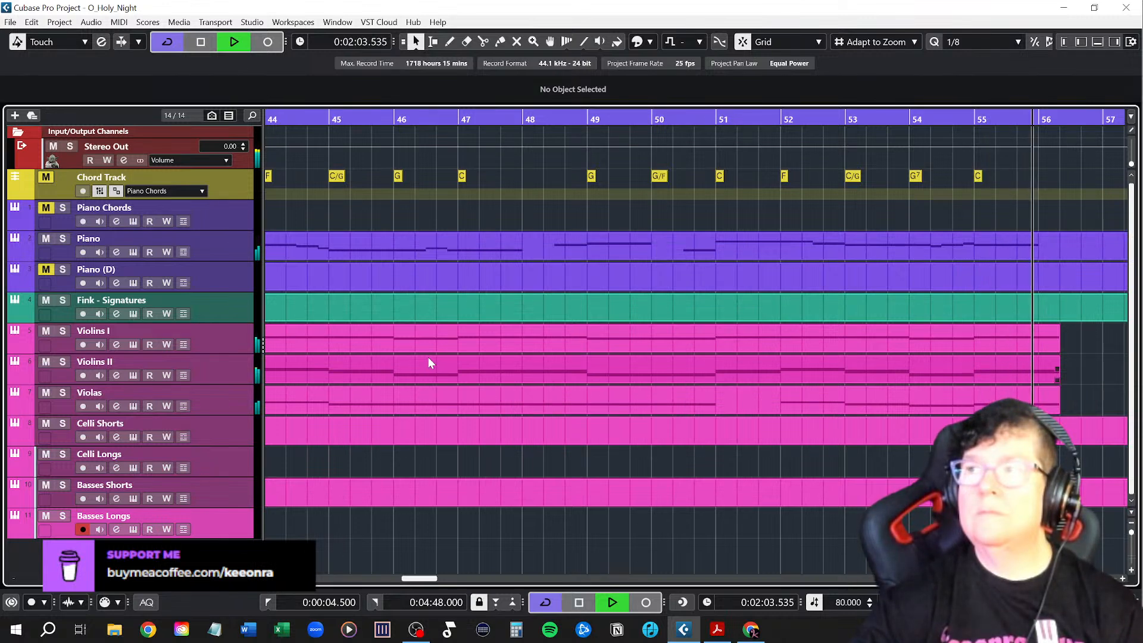
pyautogui.press('space')
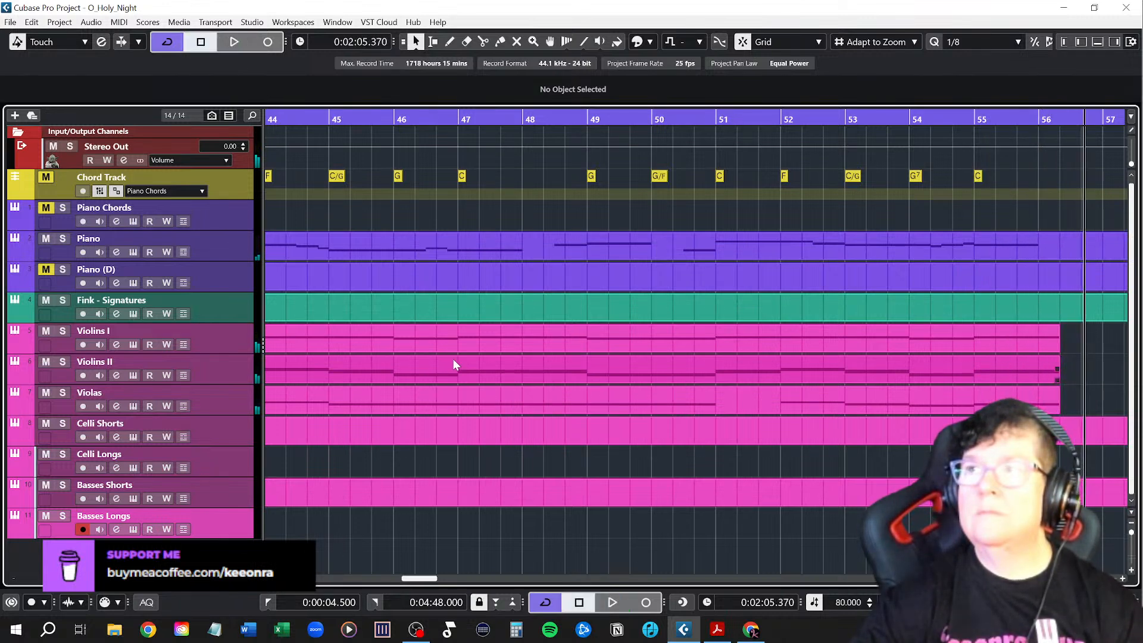
# Compare the Violas notes around bar 51 with both violin parts and lengthen the Violas G2 note to end at bar 52
pyautogui.doubleClick(754, 400)
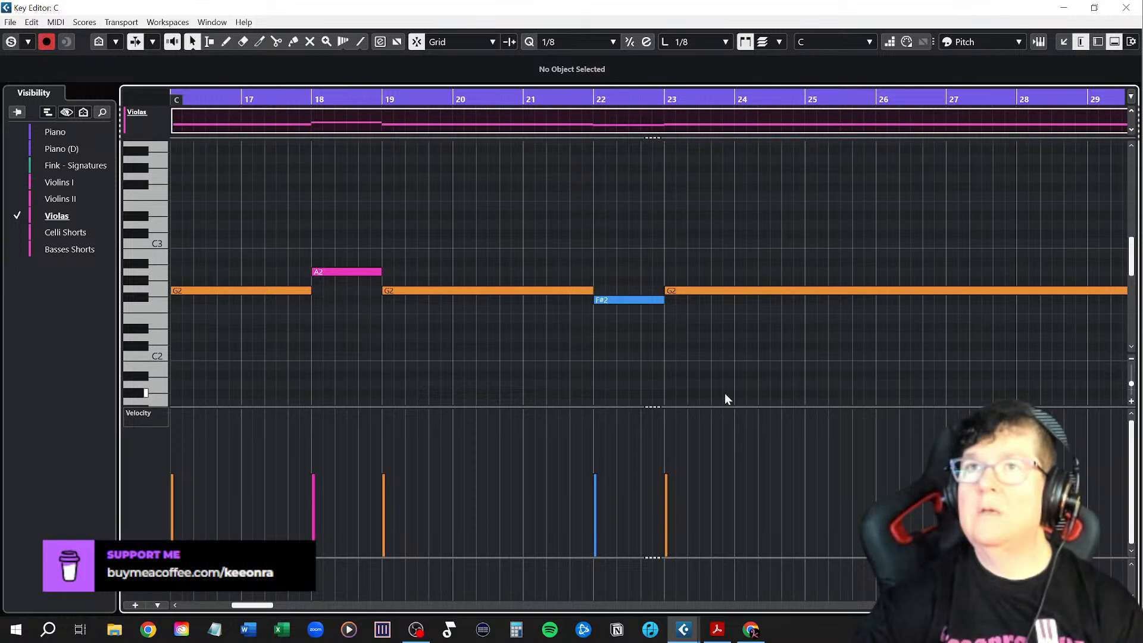
pyautogui.hscroll(15, 942, 351)
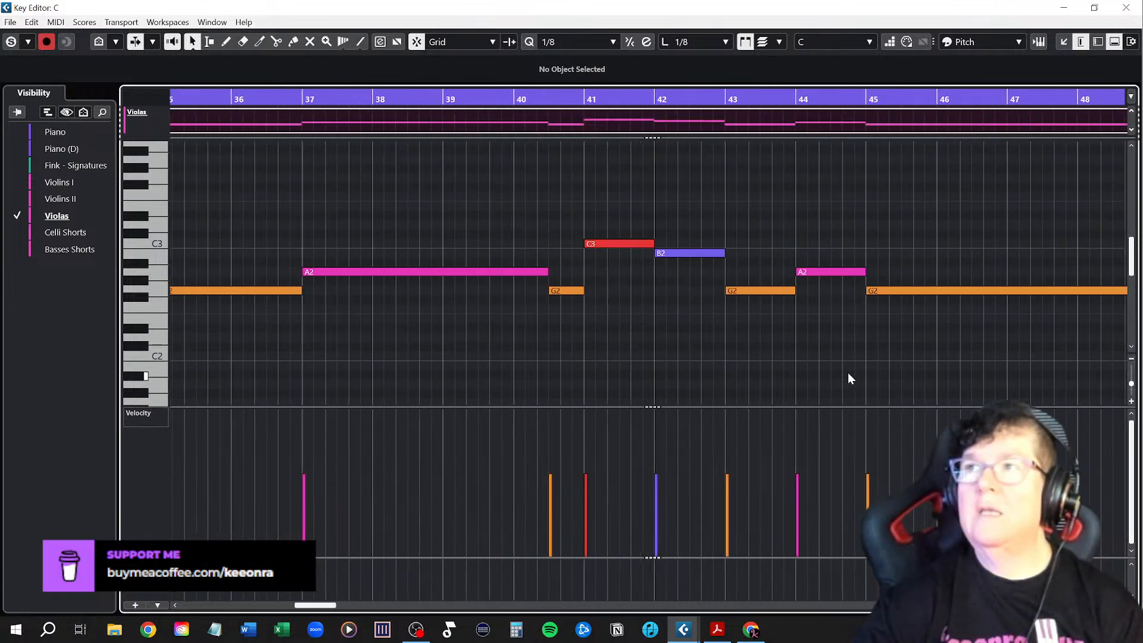
pyautogui.hscroll(-3, 684, 375)
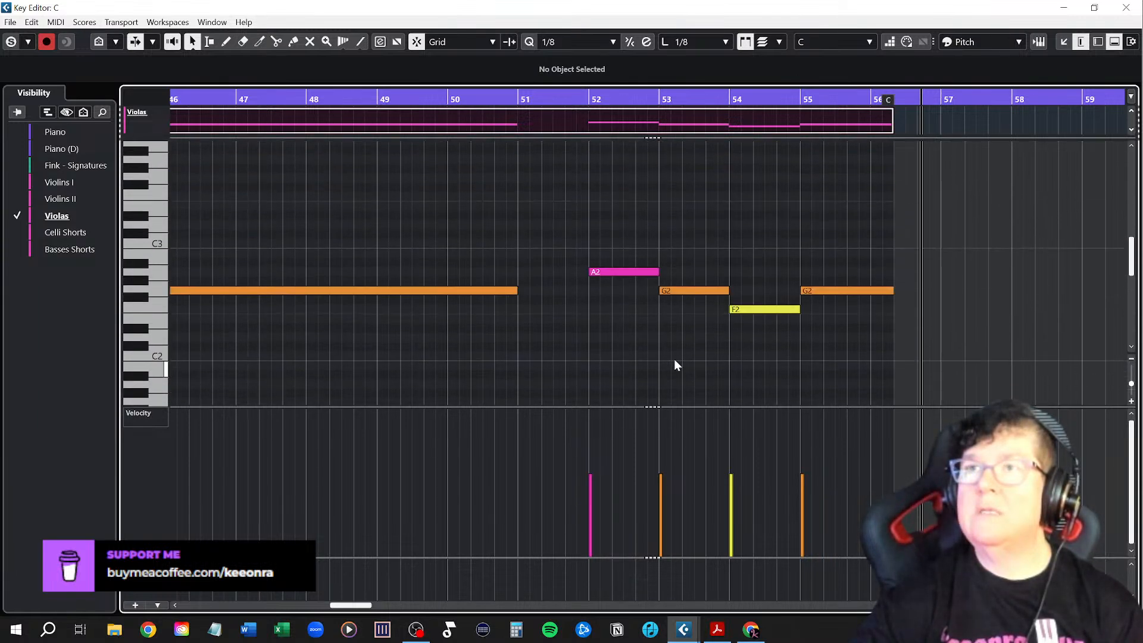
pyautogui.scroll(2, 562, 291)
pyautogui.scroll(-2, 562, 292)
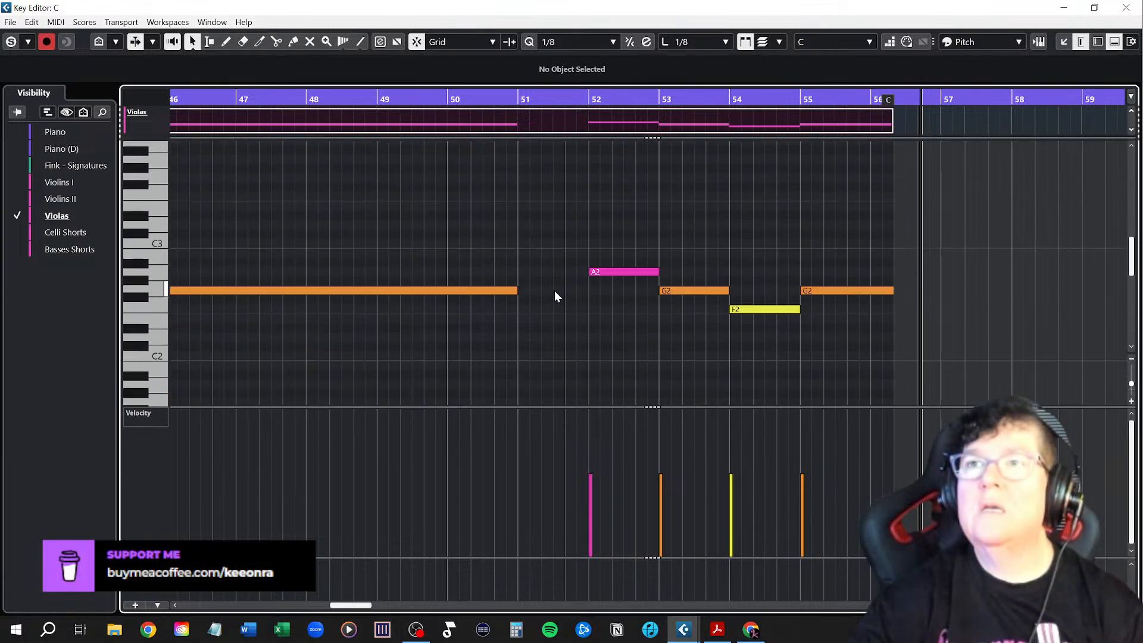
pyautogui.click(18, 199)
pyautogui.click(19, 184)
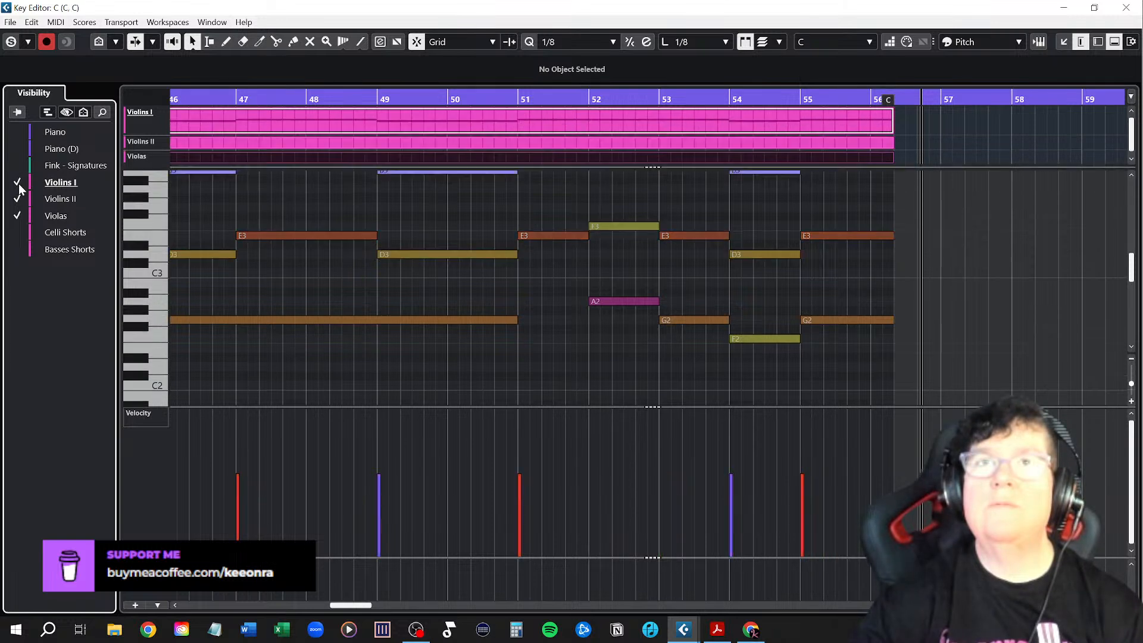
pyautogui.scroll(-10, 633, 286)
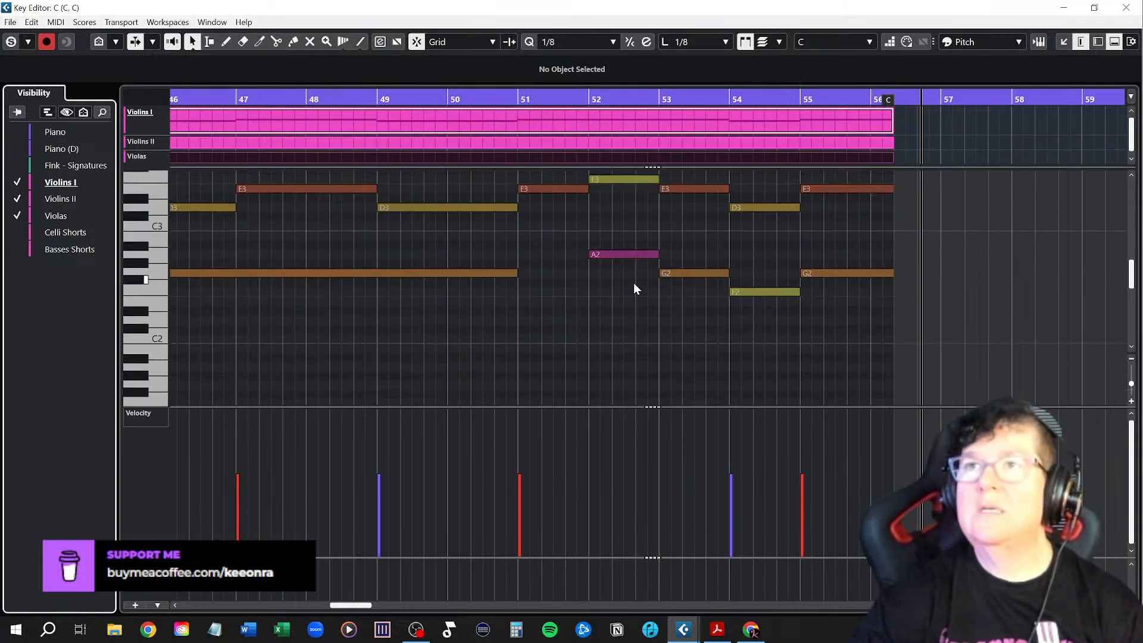
pyautogui.scroll(15, 634, 286)
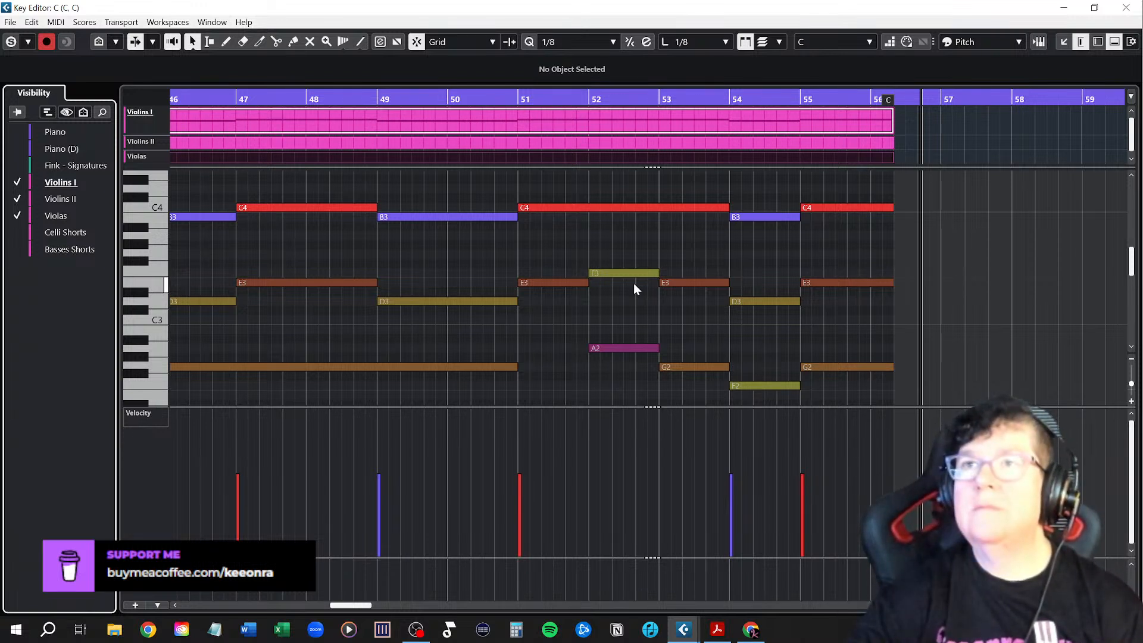
pyautogui.scroll(-2, 633, 288)
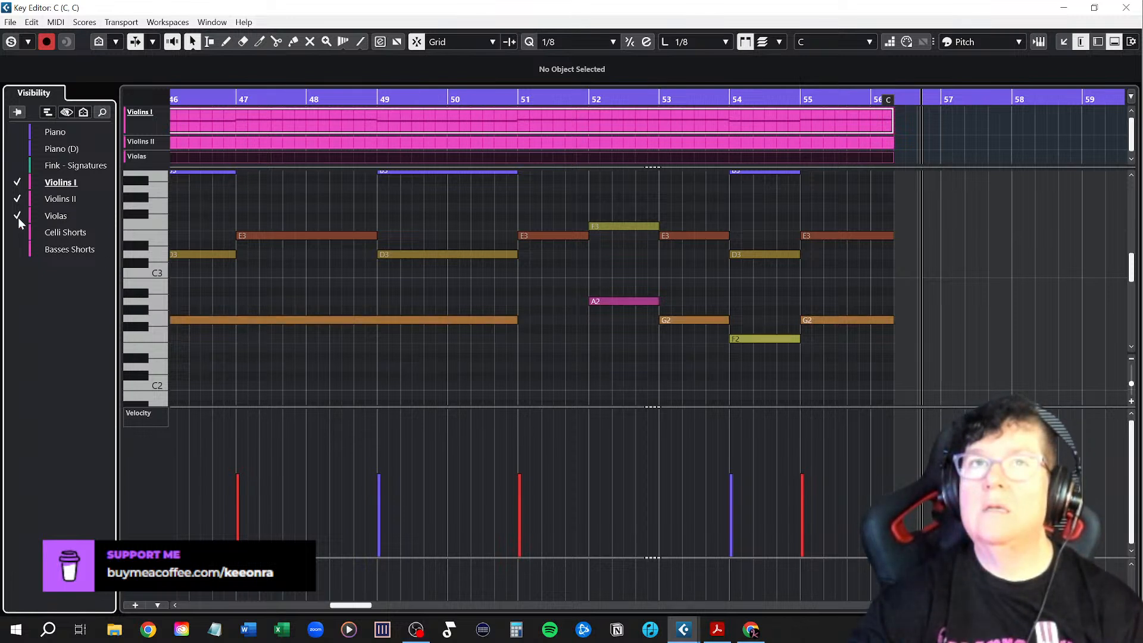
pyautogui.click(45, 216)
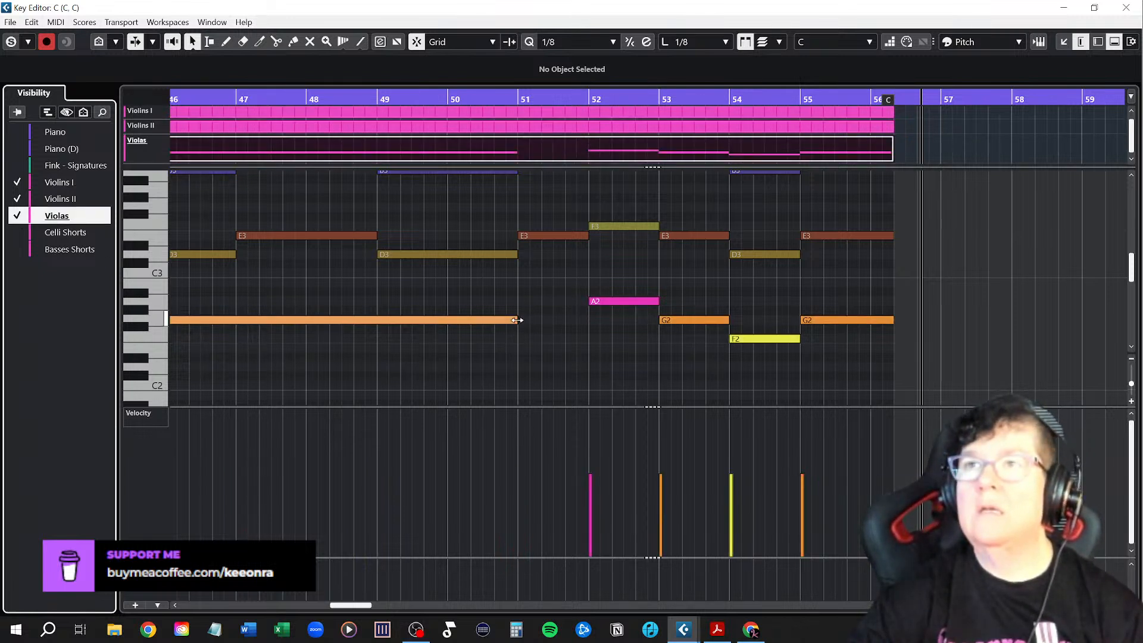
pyautogui.moveTo(516, 320); pyautogui.dragTo(588, 320)
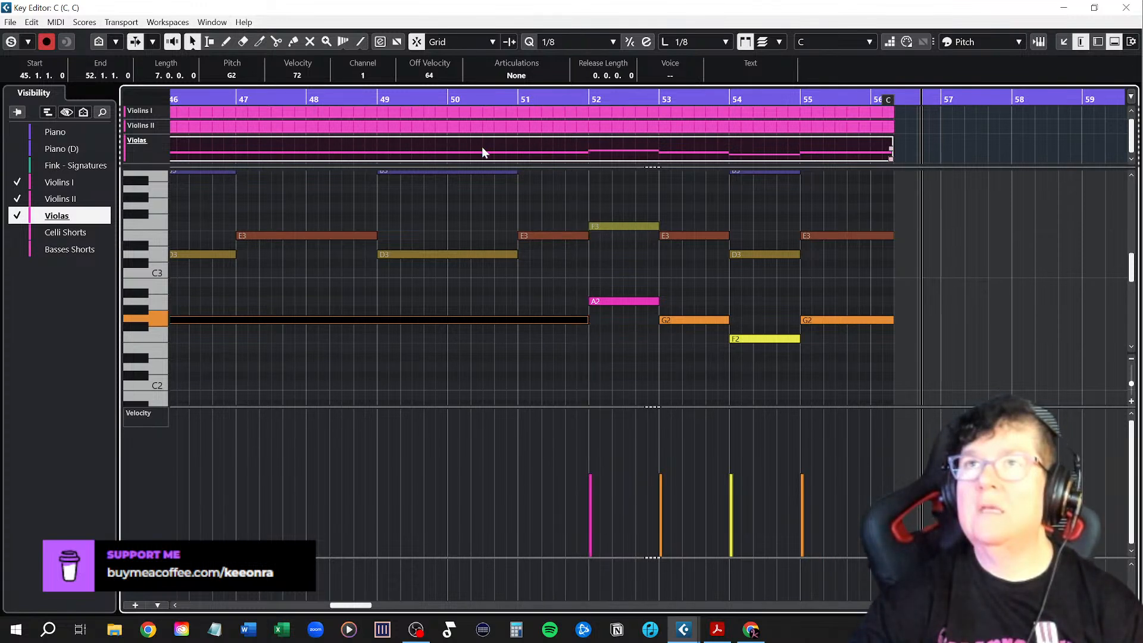
# Play back the strings from about bar 49 to check the lengthened Violas note, and close the Key Editor
pyautogui.click(369, 96)
pyautogui.press('space')
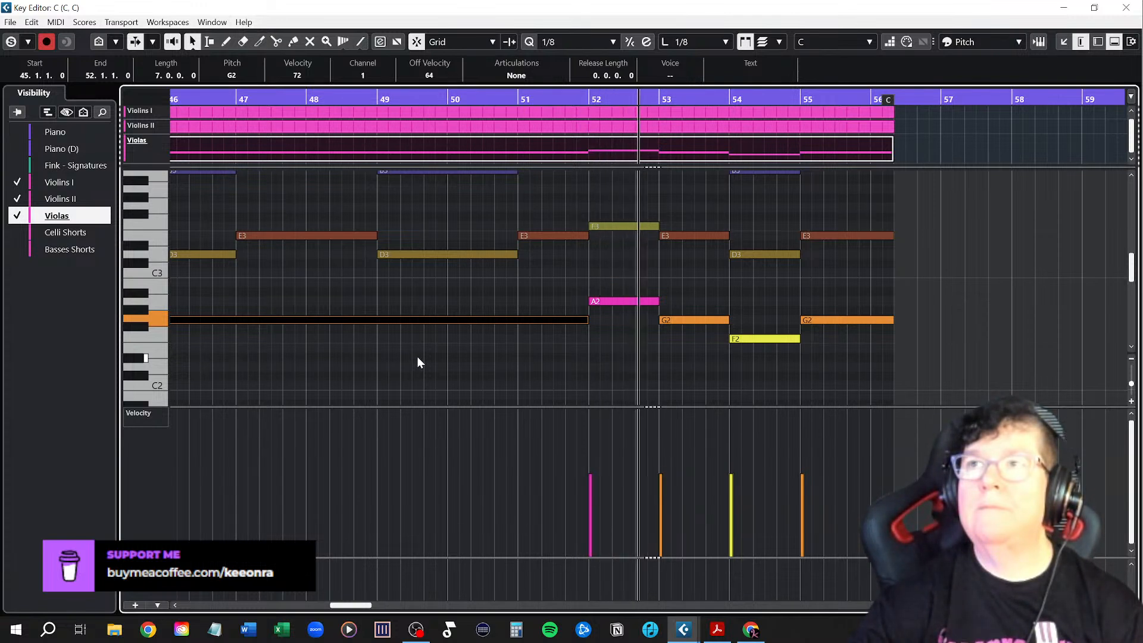
pyautogui.scroll(2, 956, 312)
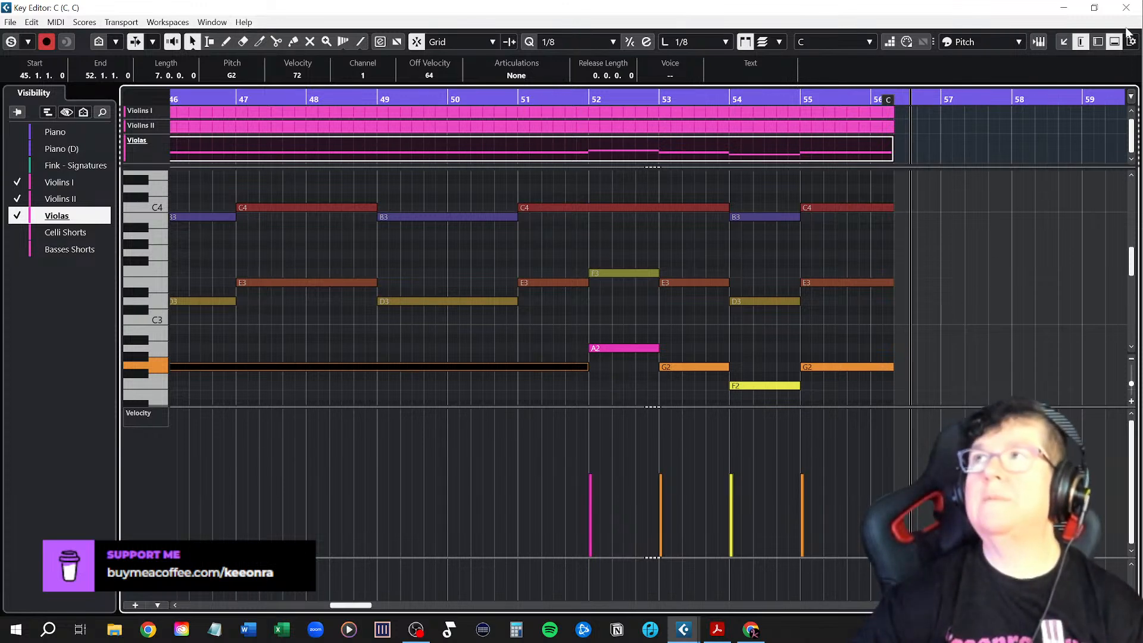
pyautogui.click(1126, 7)
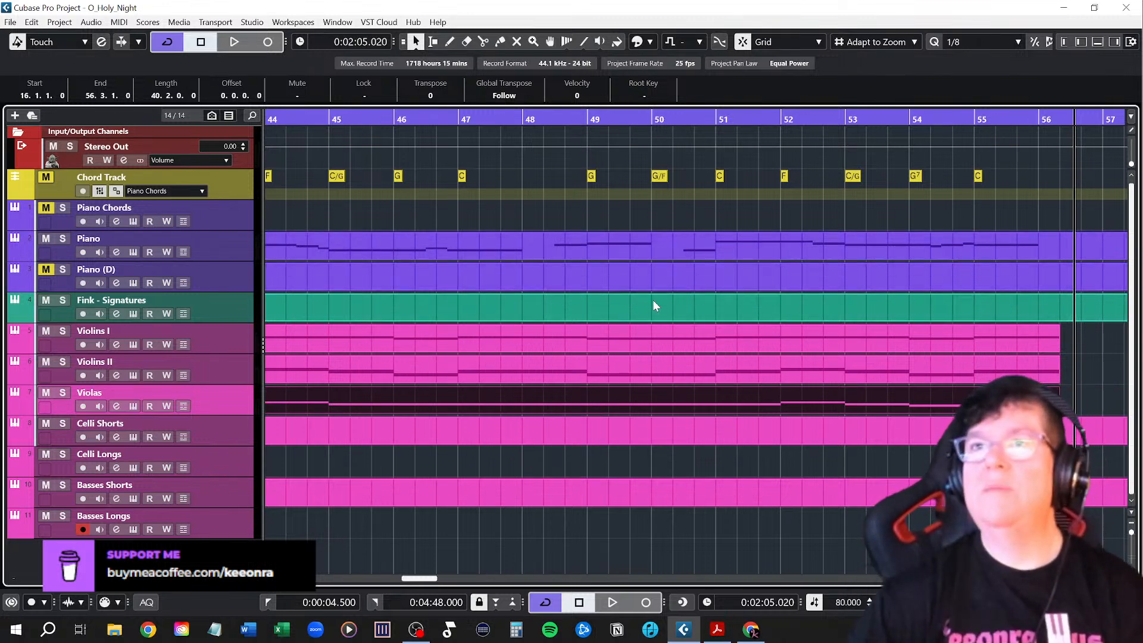
# Review the whole arrangement, clear the part selection, return the cursor to the project start and save the project
pyautogui.scroll(-2, 625, 304)
pyautogui.scroll(-1, 384, 298)
pyautogui.hscroll(-3, 404, 307)
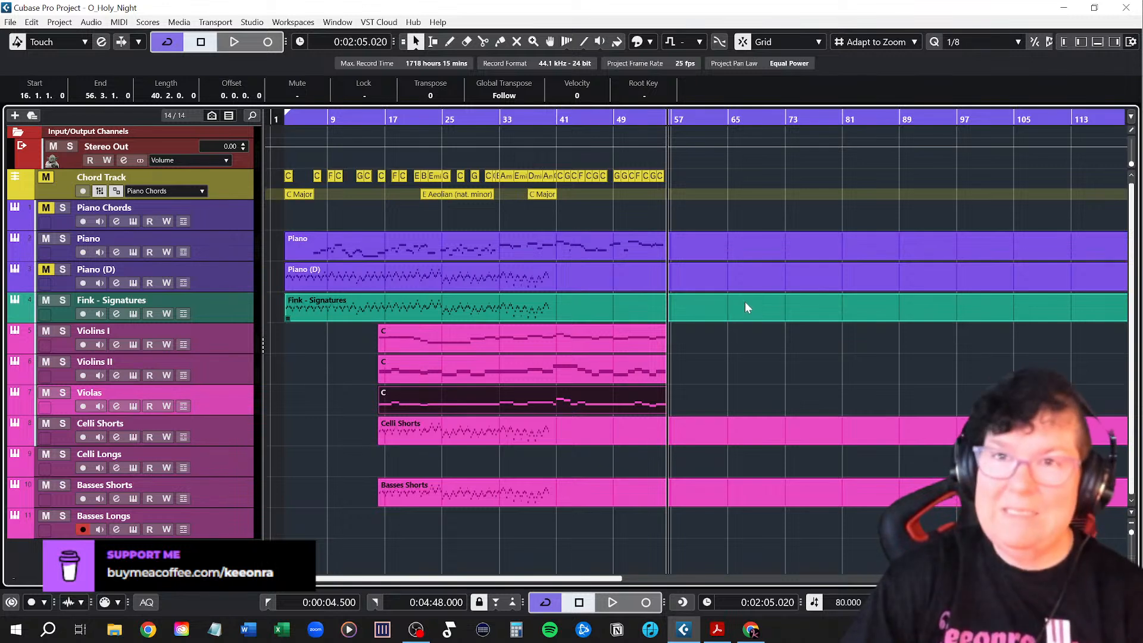
pyautogui.scroll(-3, 756, 381)
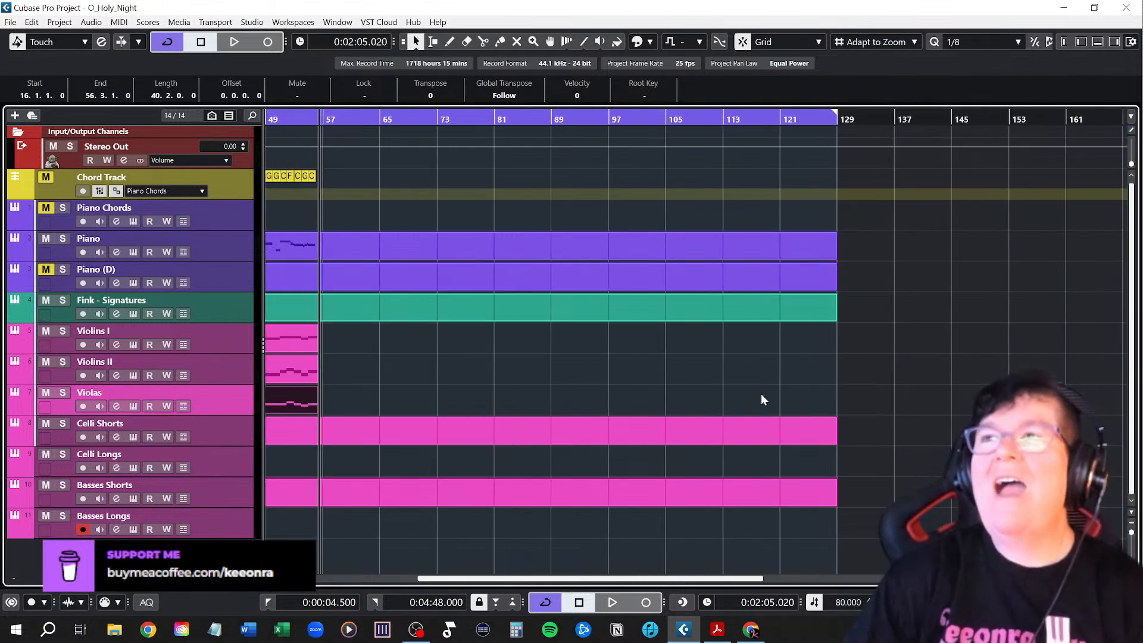
pyautogui.scroll(3, 709, 400)
pyautogui.click(715, 381)
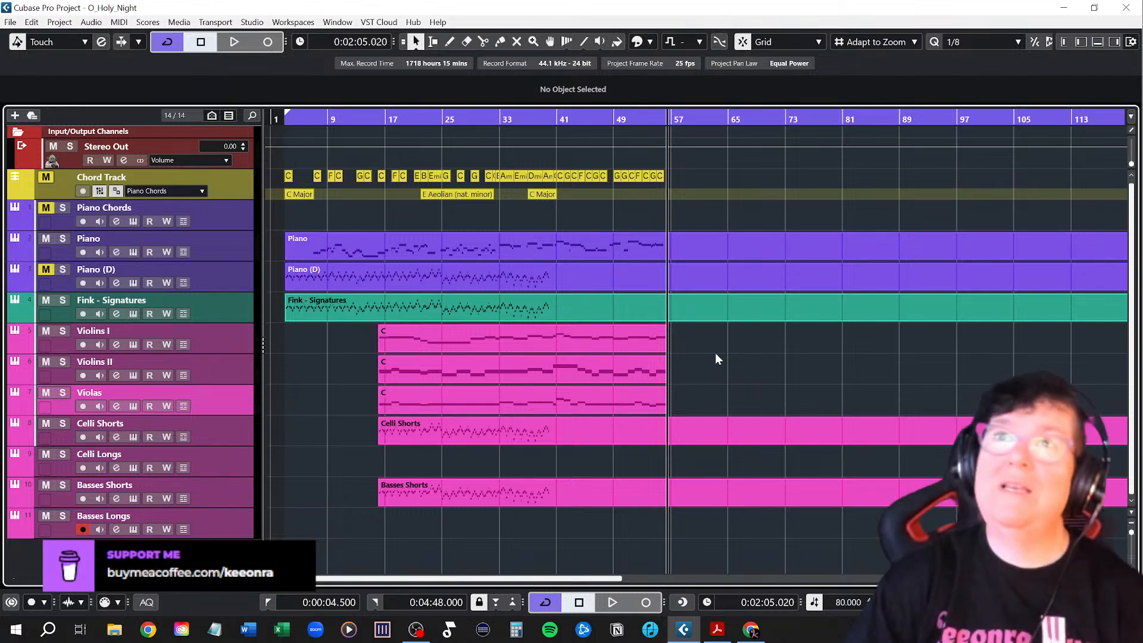
pyautogui.press('KP_1')
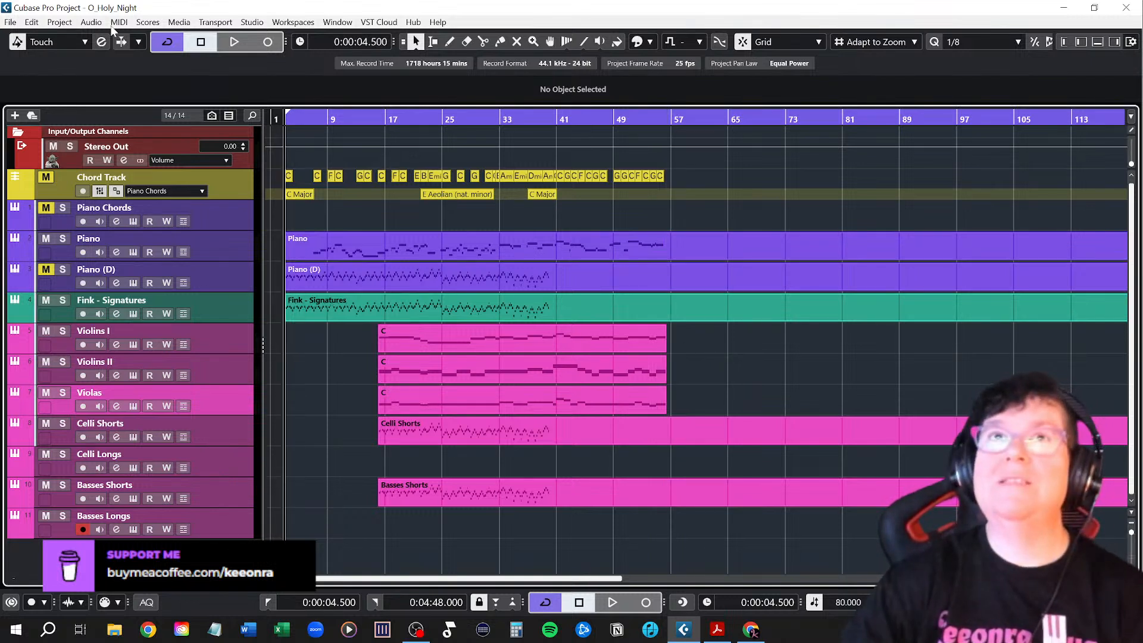
pyautogui.click(10, 22)
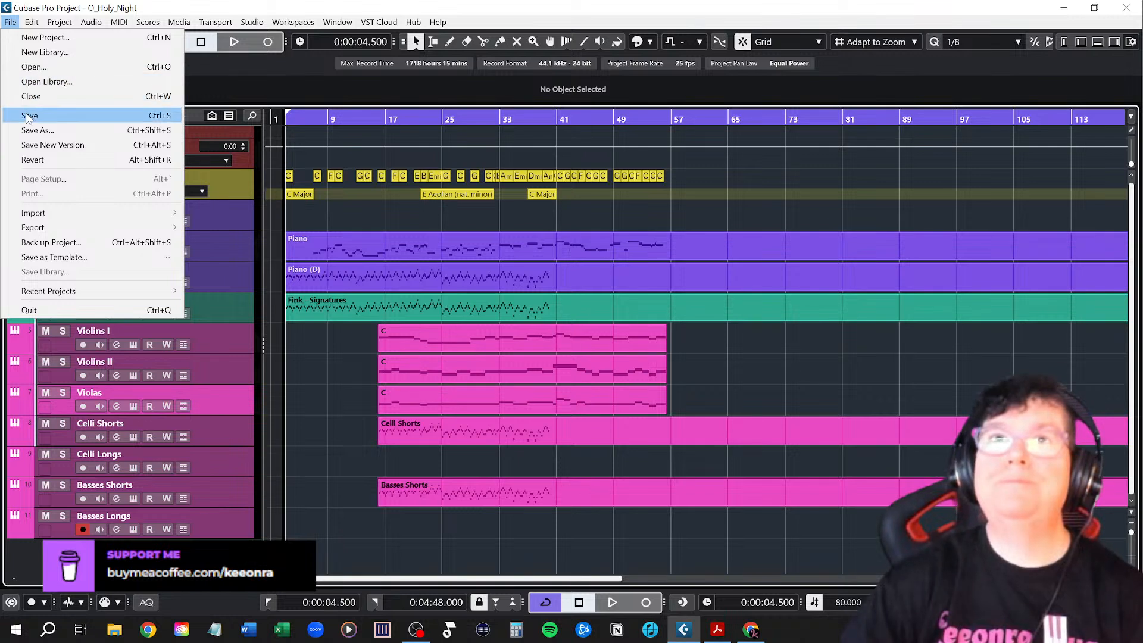
pyautogui.click(613, 312)
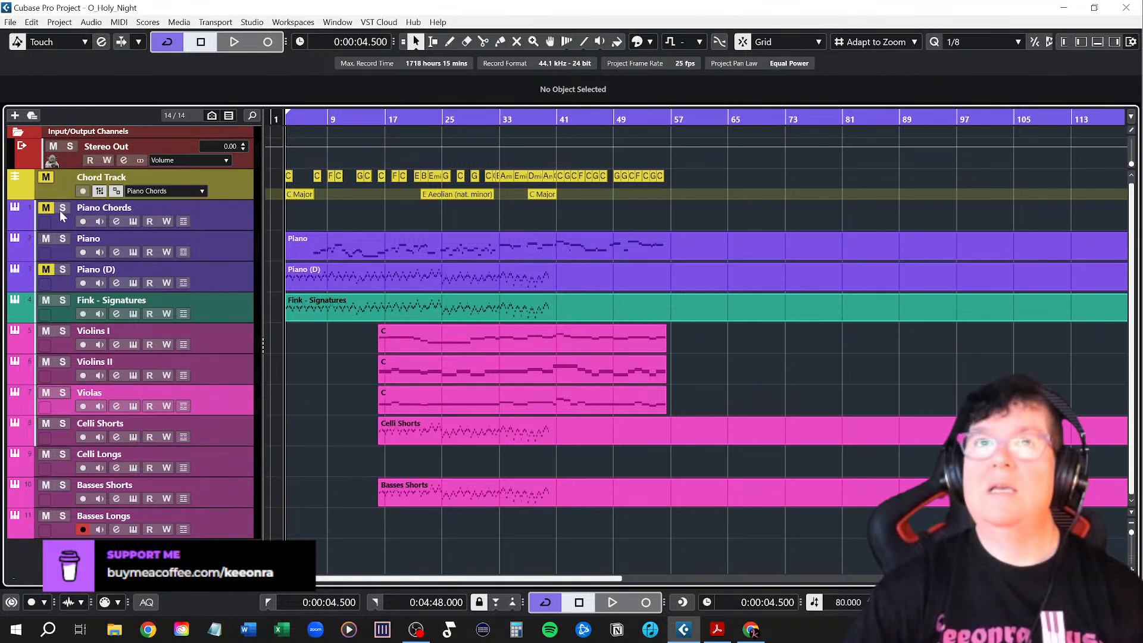
# Unmute the Chord Track and the Piano Chords track, select the Piano (D) track and save the project
pyautogui.click(46, 177)
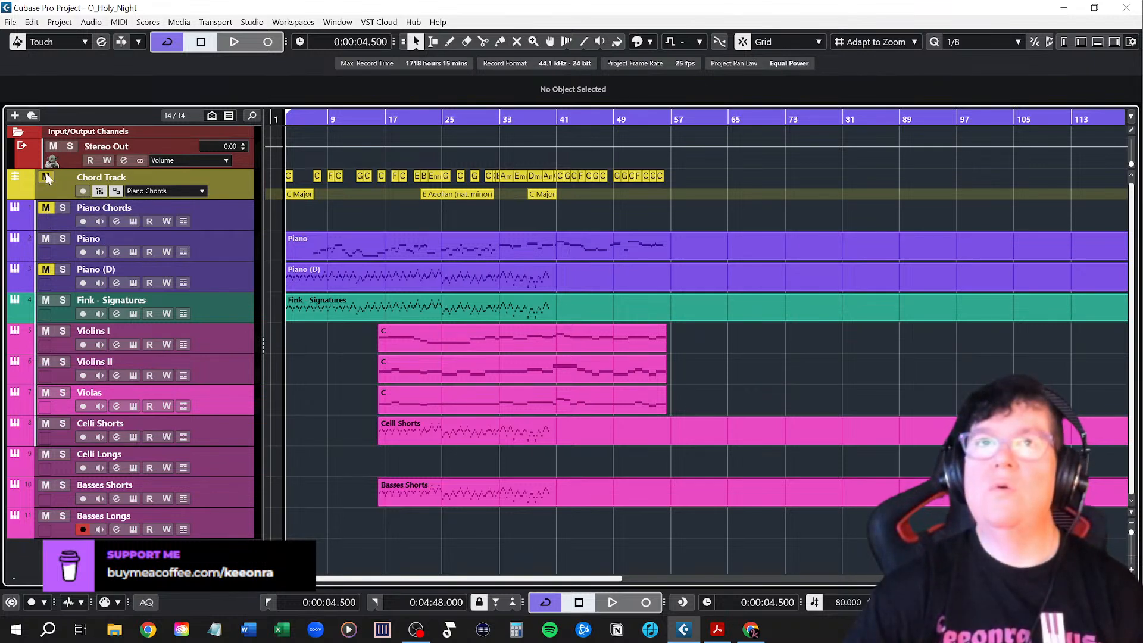
pyautogui.click(47, 208)
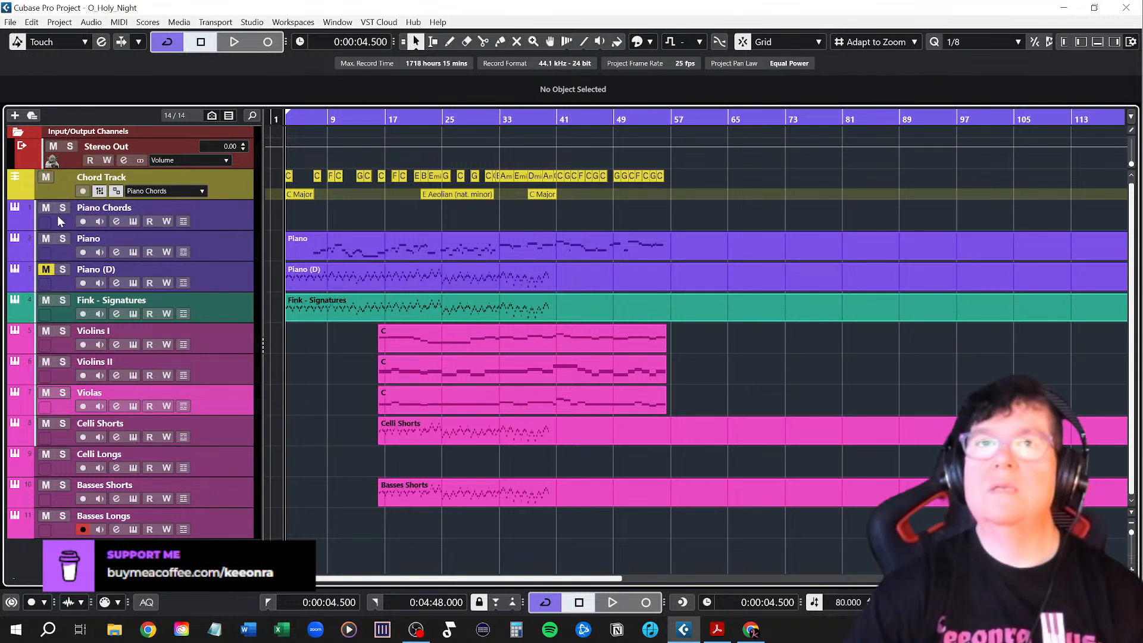
pyautogui.click(226, 278)
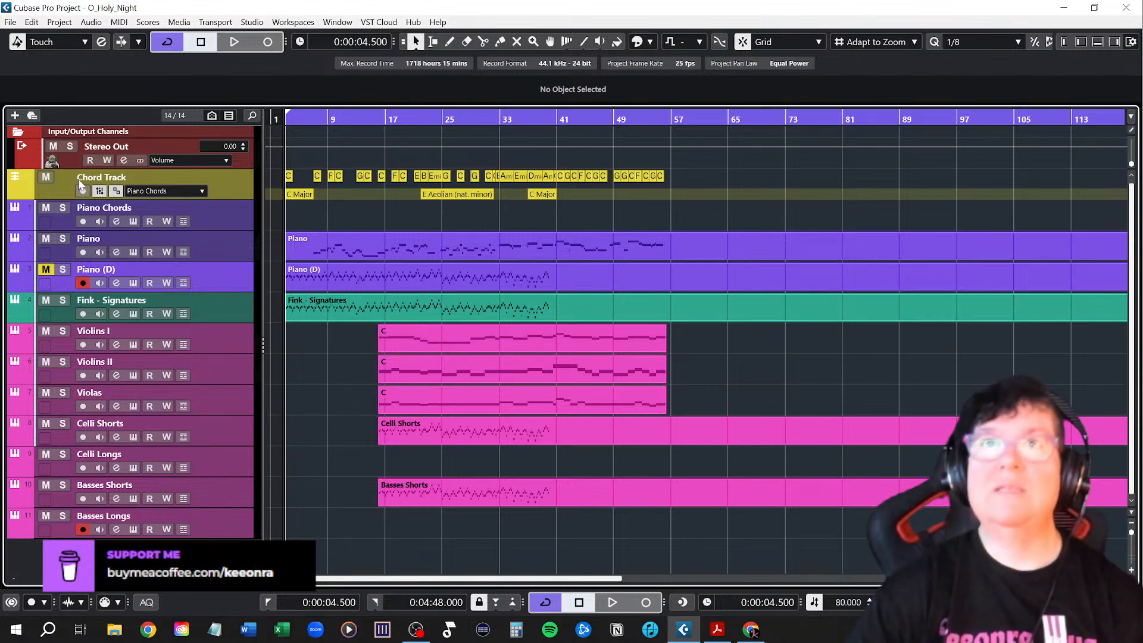
pyautogui.click(10, 22)
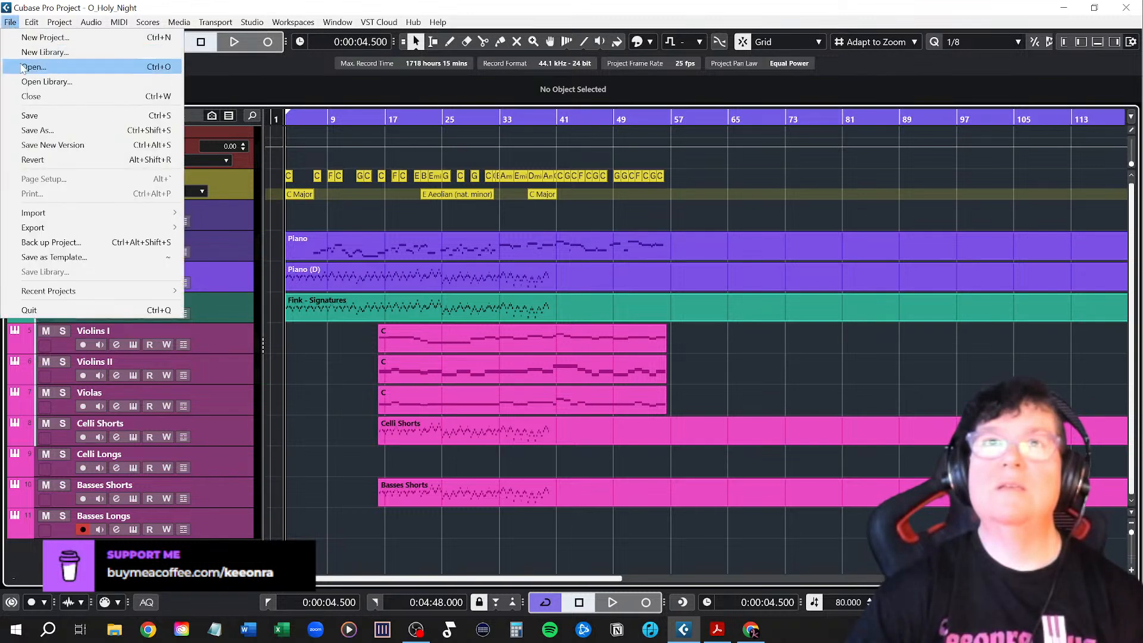
pyautogui.click(33, 115)
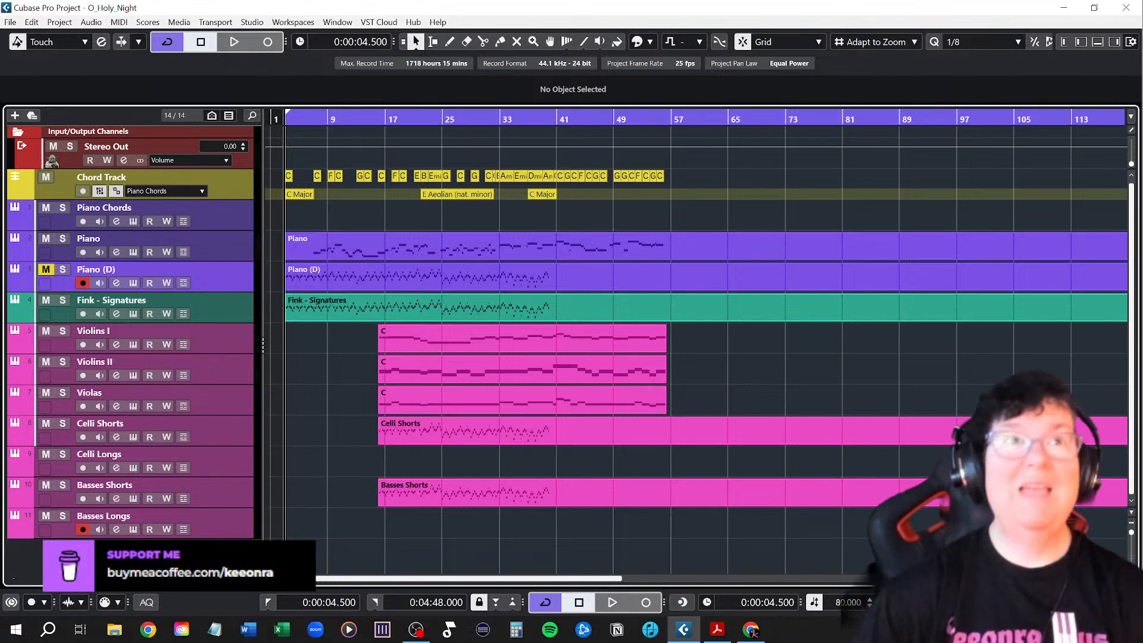
# Play the full arrangement from the start of the project
pyautogui.hotkey('alt', 'Tab')
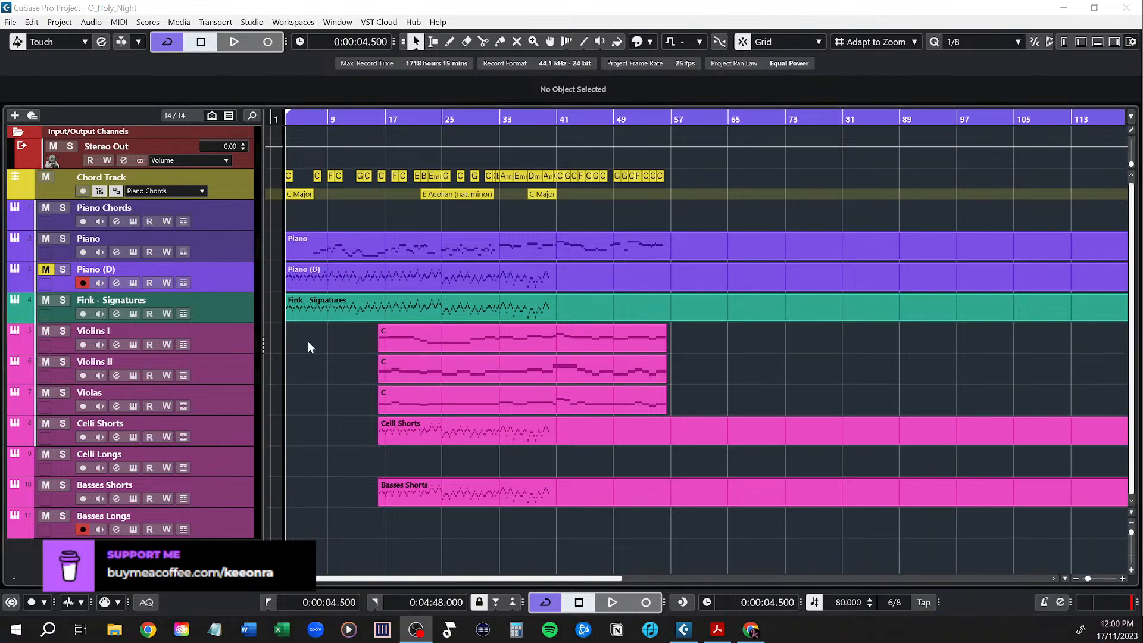
pyautogui.click(413, 10)
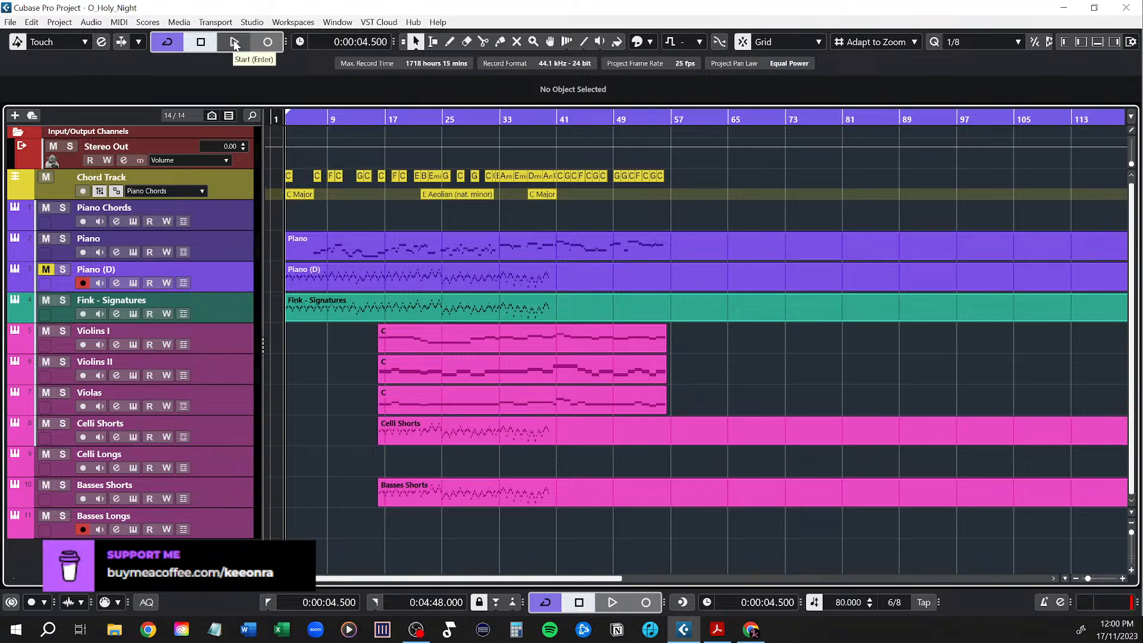
pyautogui.click(234, 41)
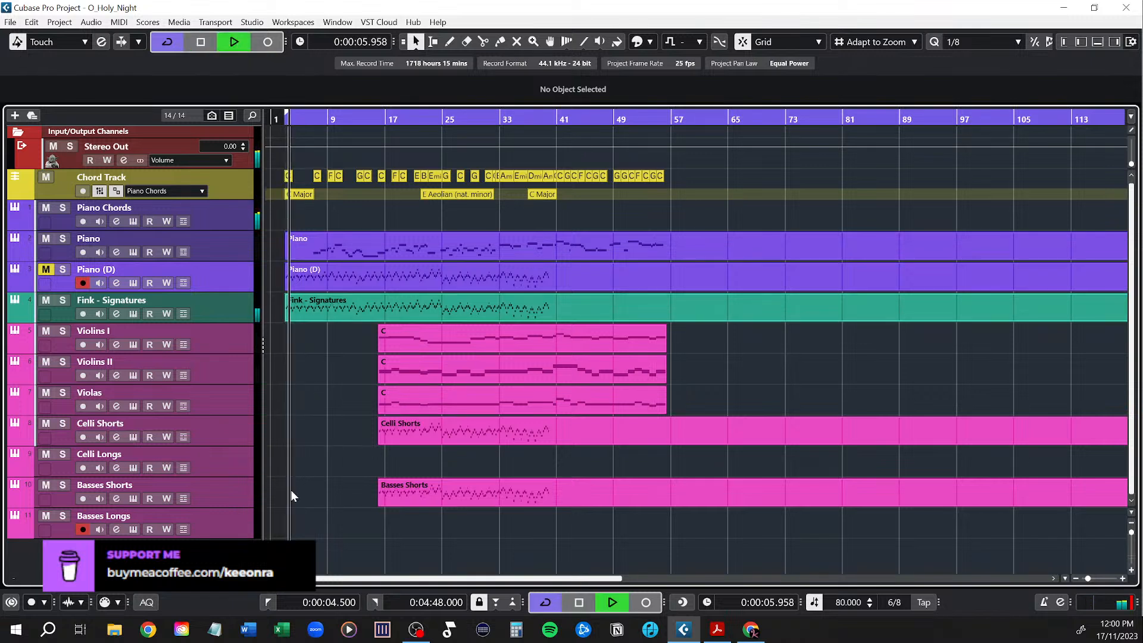